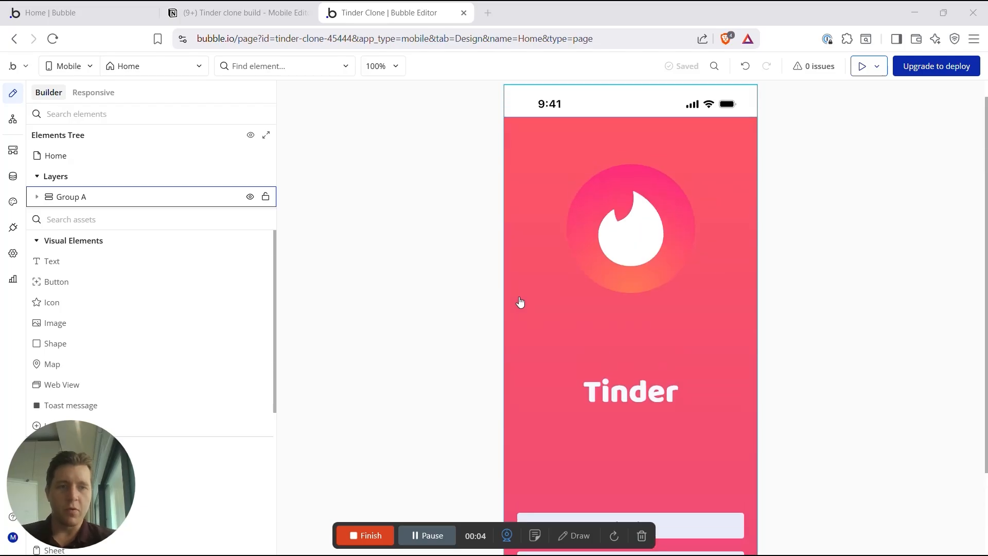
Step: Look over the Home view's welcome screen and open the Setup view
scroll(520, 302, down, 1)
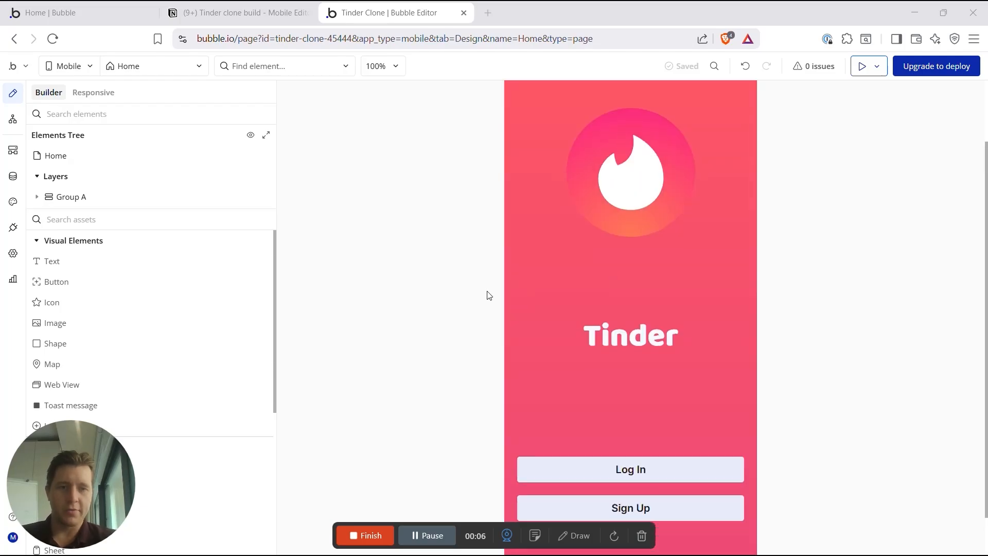
scroll(489, 295, down, 1)
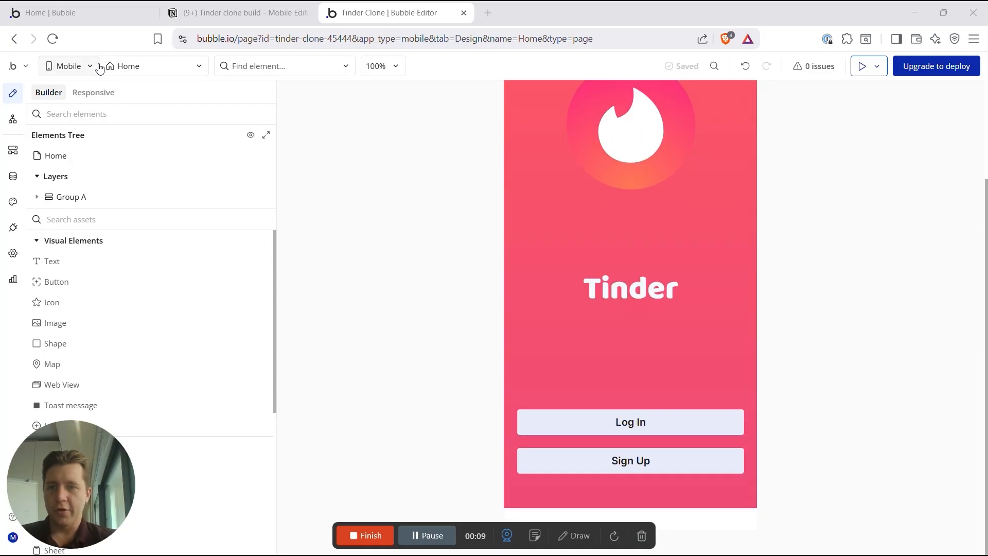
click(148, 65)
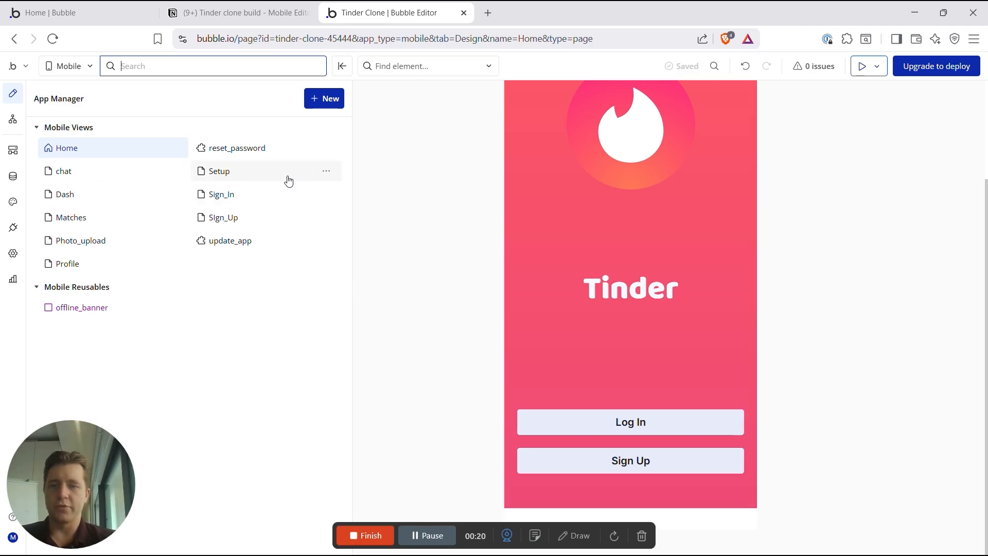
mouse_move(64, 218)
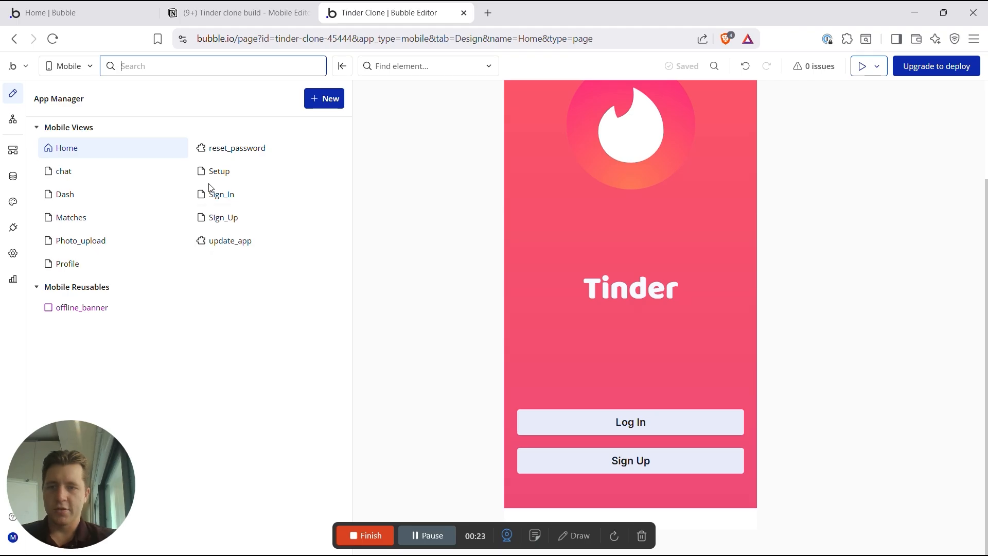
click(234, 175)
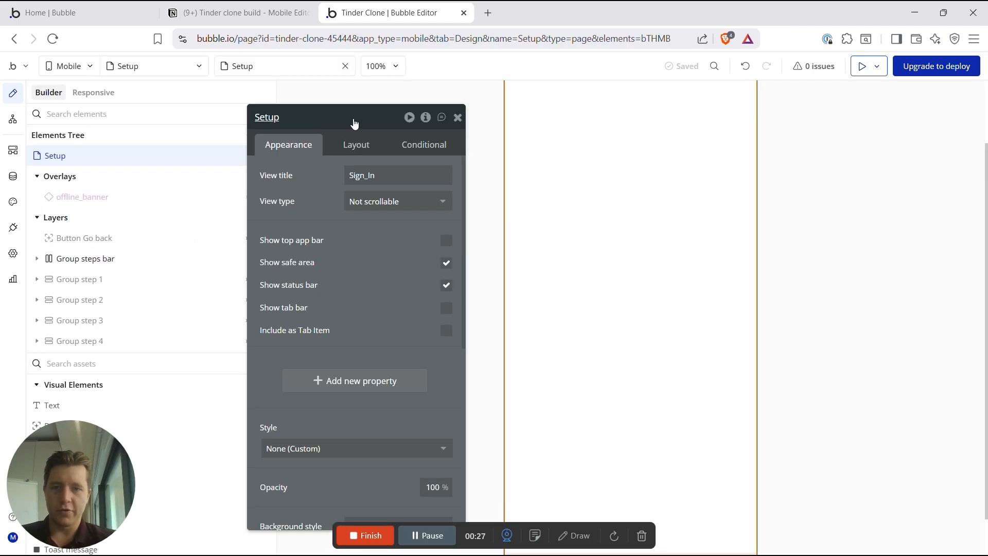
Step: Show Group step 1 through Group step 4 in the Setup view and examine the onboarding forms
drag(353, 121, 417, 208)
click(249, 281)
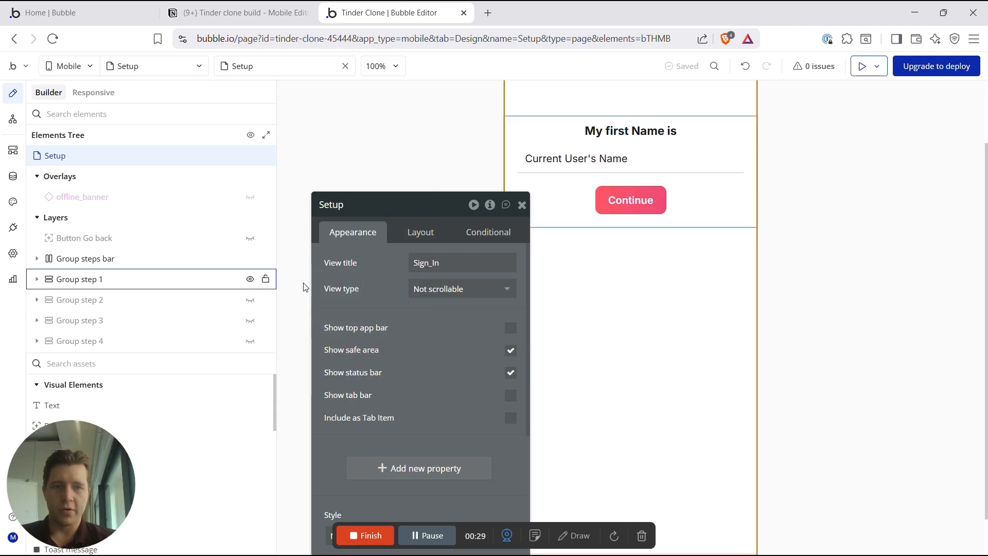
click(250, 300)
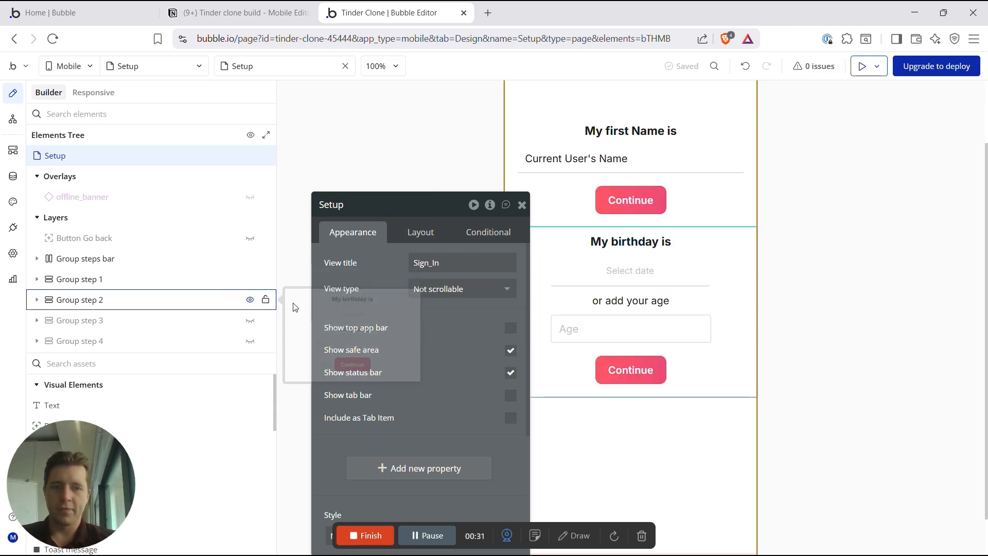
click(251, 320)
scroll(715, 384, down, 2)
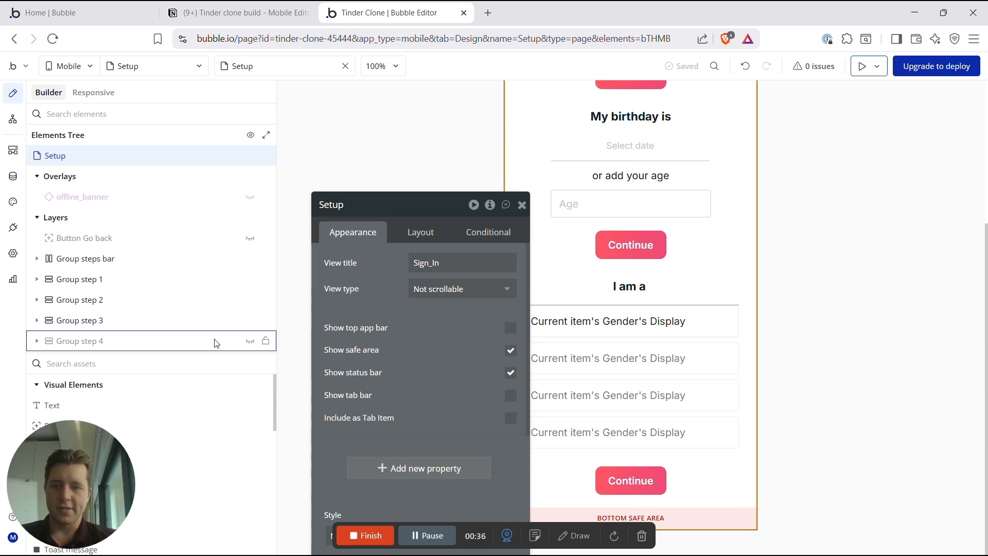
click(250, 340)
scroll(671, 371, down, 4)
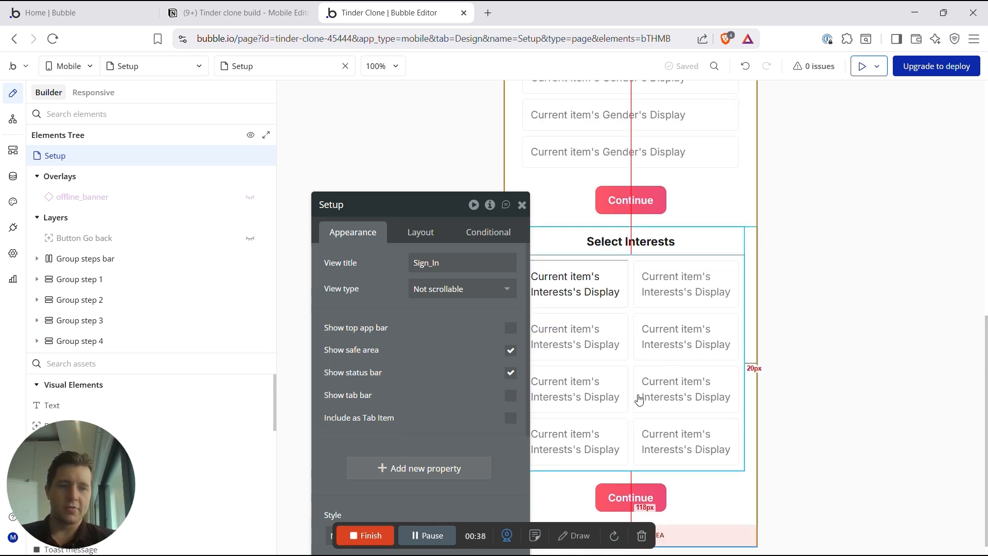
scroll(700, 320, up, 8)
scroll(719, 265, up, 1)
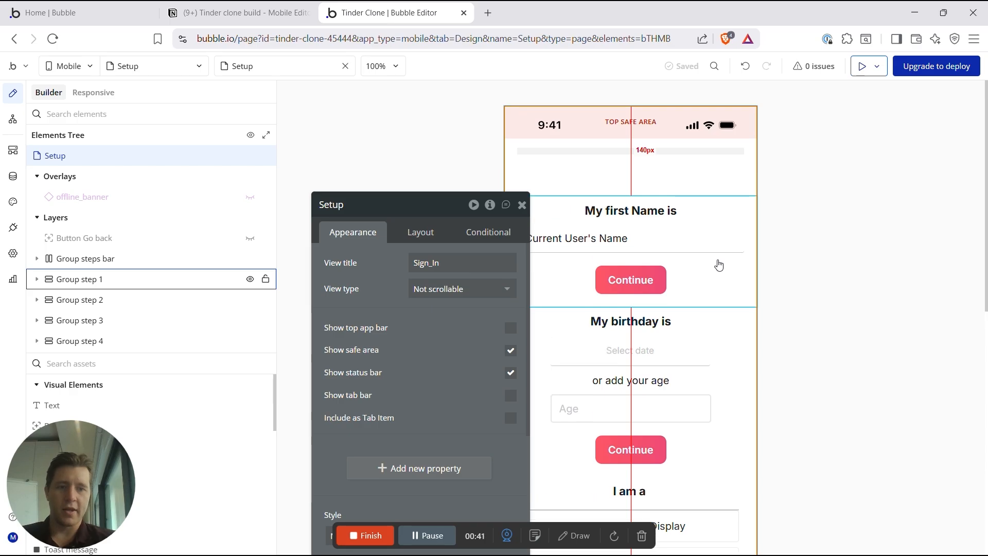
Step: Open the Matches view, followed by the Dash view, and examine each layout with the property editor closed
click(157, 67)
click(66, 218)
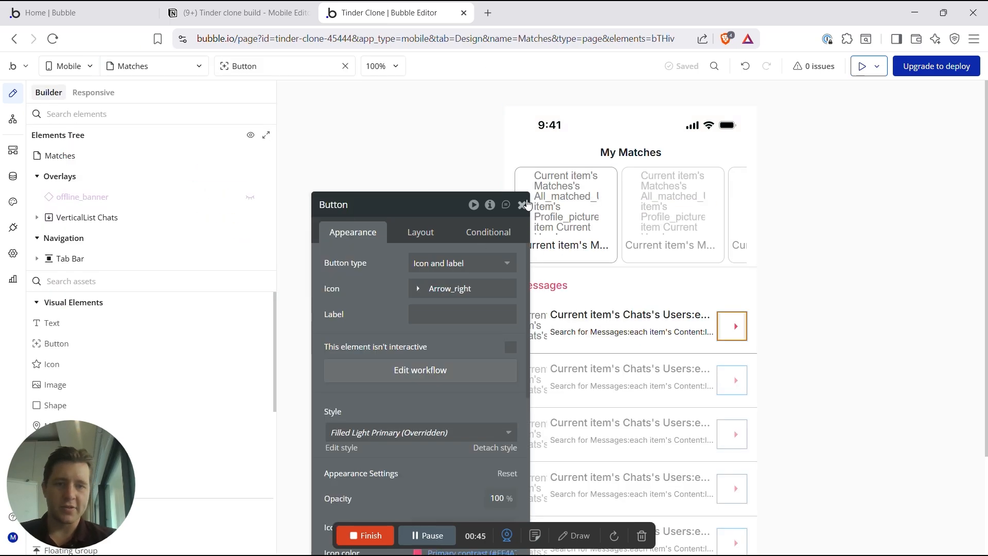
click(522, 205)
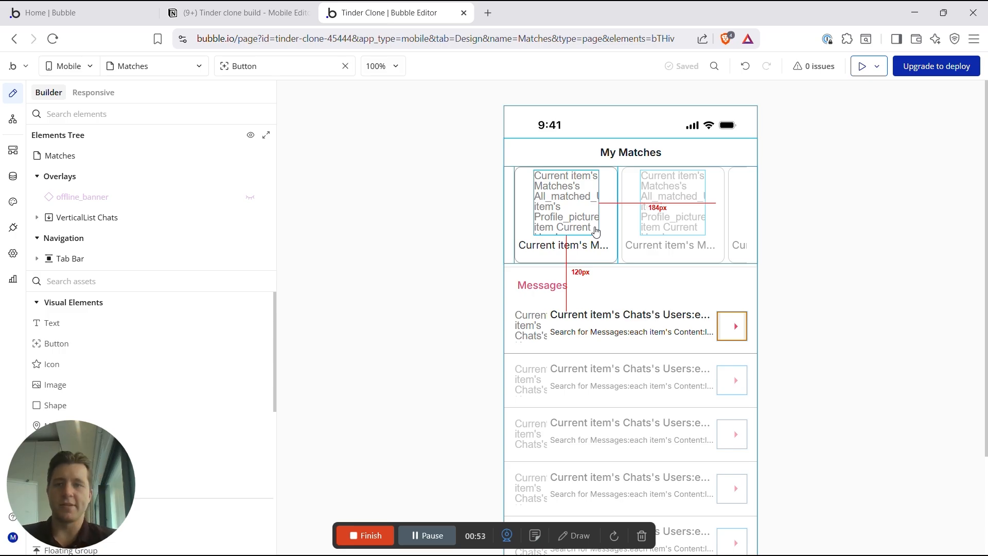
click(171, 69)
click(61, 195)
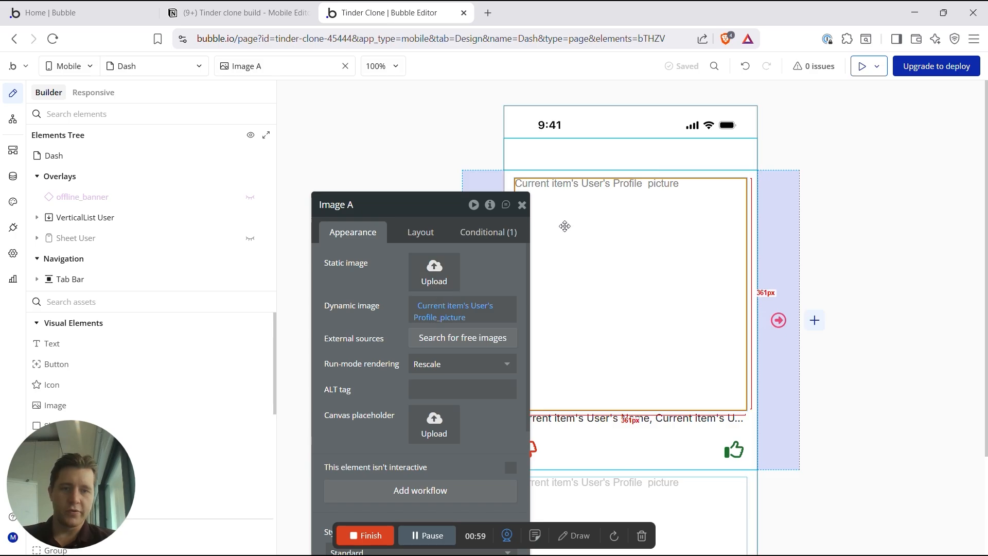
click(522, 205)
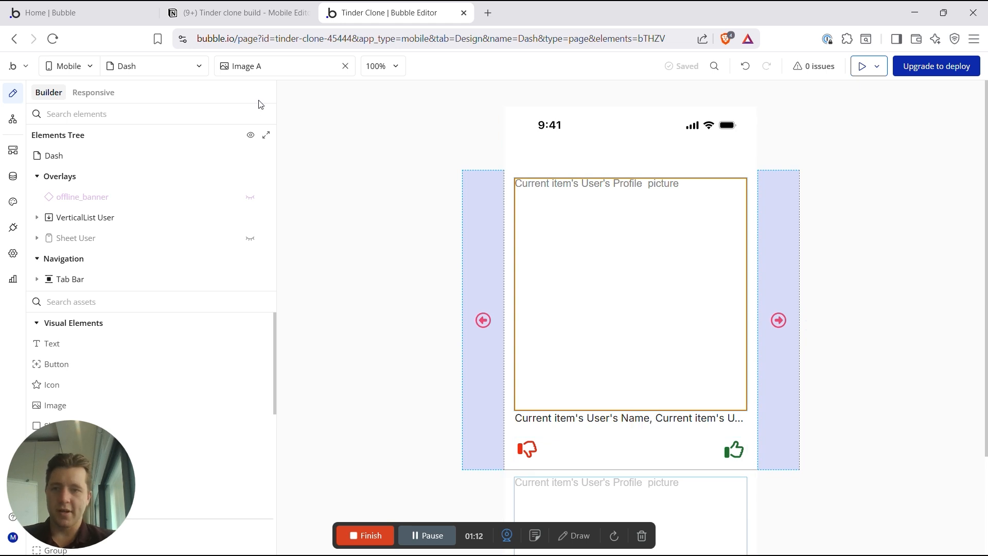
Step: Examine the Photo_upload view's cover image and image list sections, and open the chat view
click(200, 67)
click(105, 244)
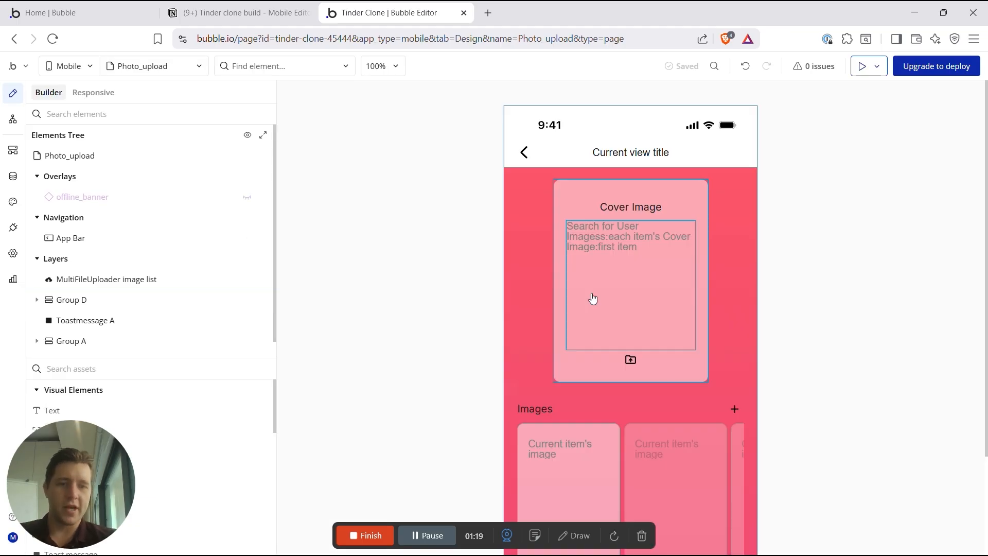
scroll(637, 411, down, 2)
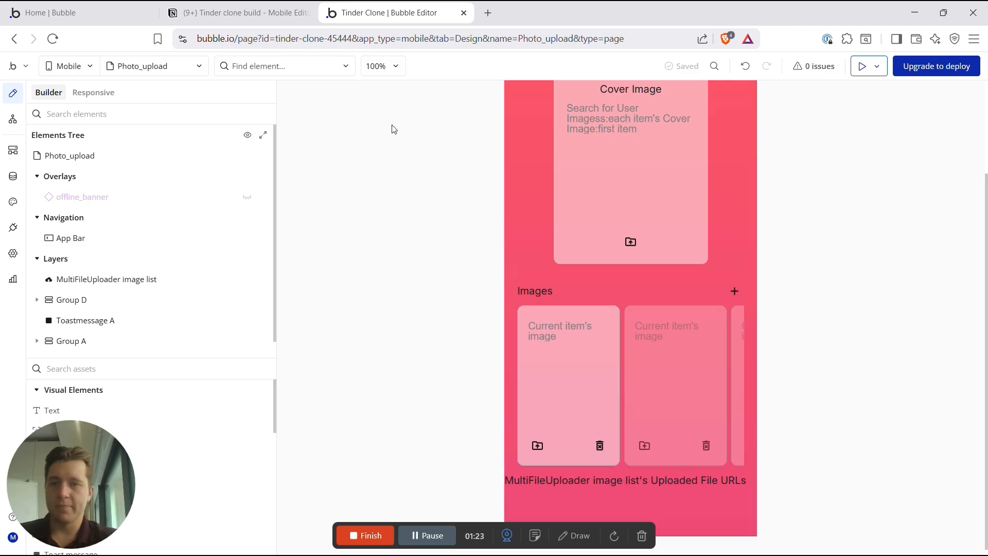
click(149, 67)
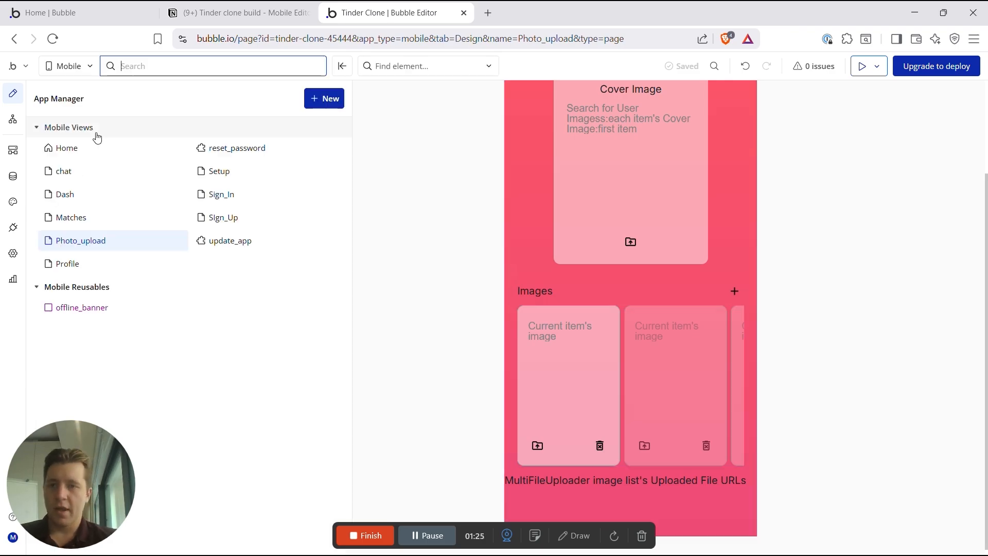
click(98, 171)
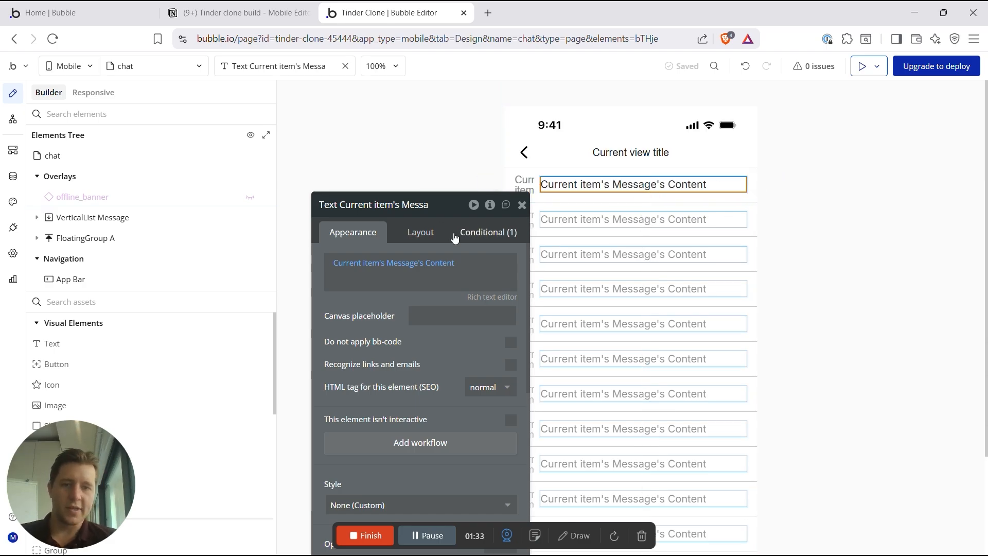
Step: Open the Profile view and inspect the person icon beneath the user's name
click(135, 65)
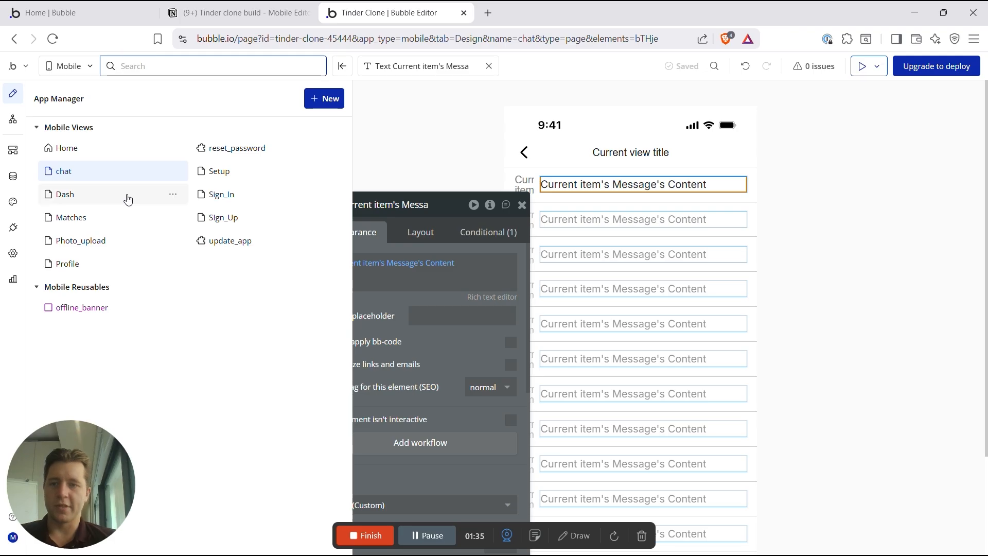
click(70, 263)
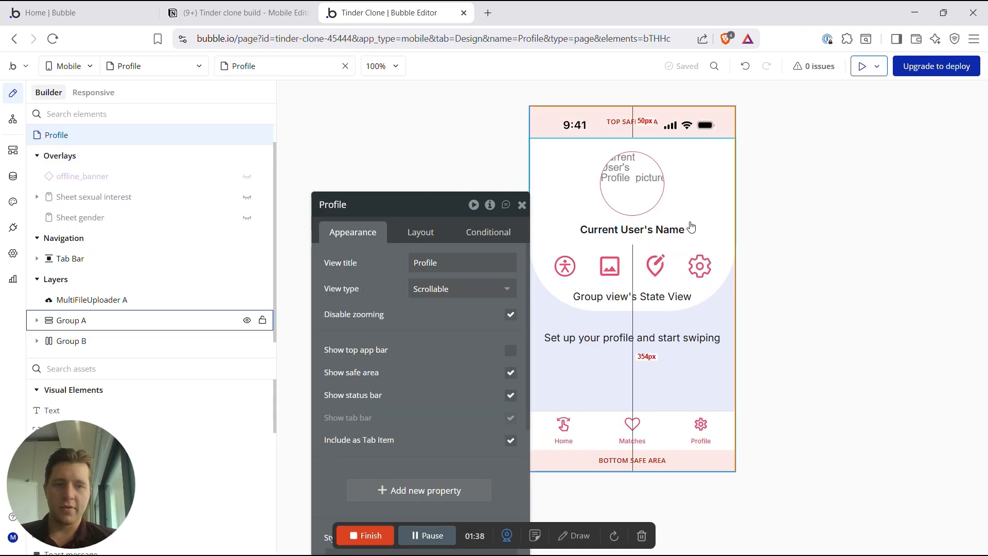
click(522, 204)
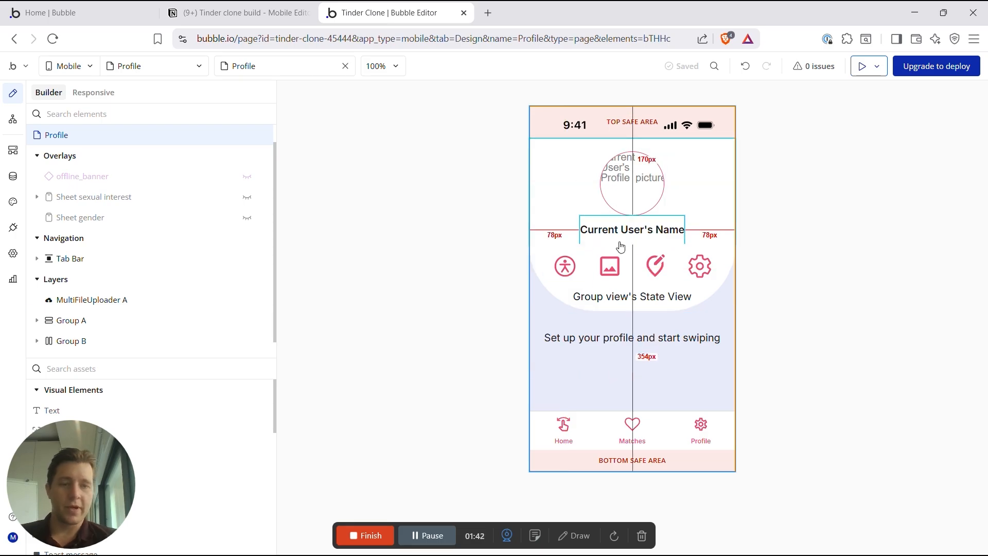
click(564, 266)
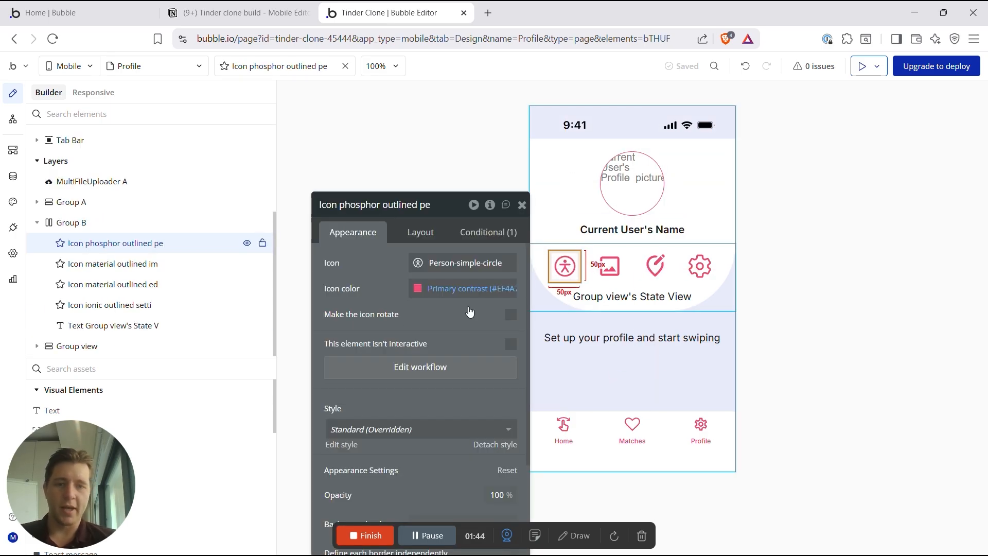
Step: Expand Group view in the Profile view and show its matching pref, basic info and location groups
click(37, 346)
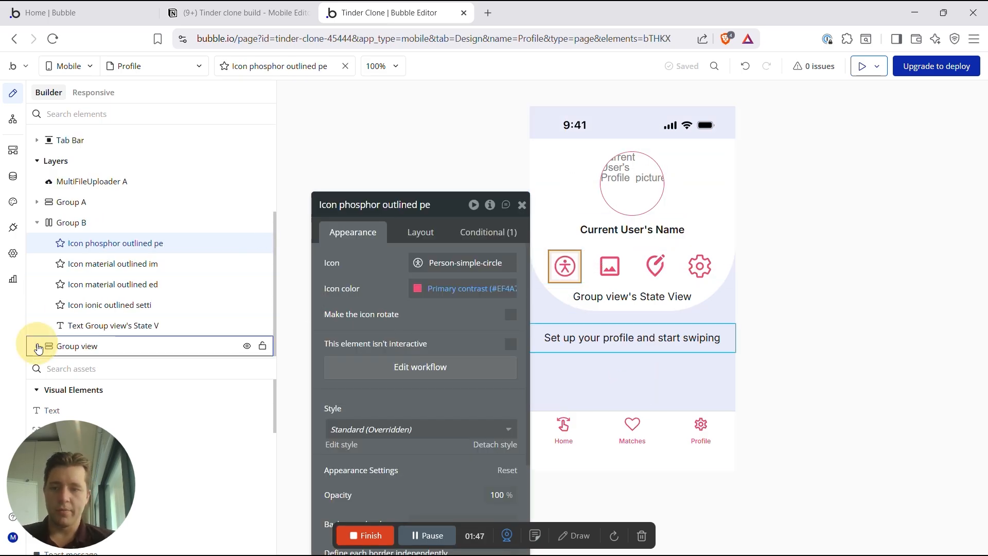
click(247, 306)
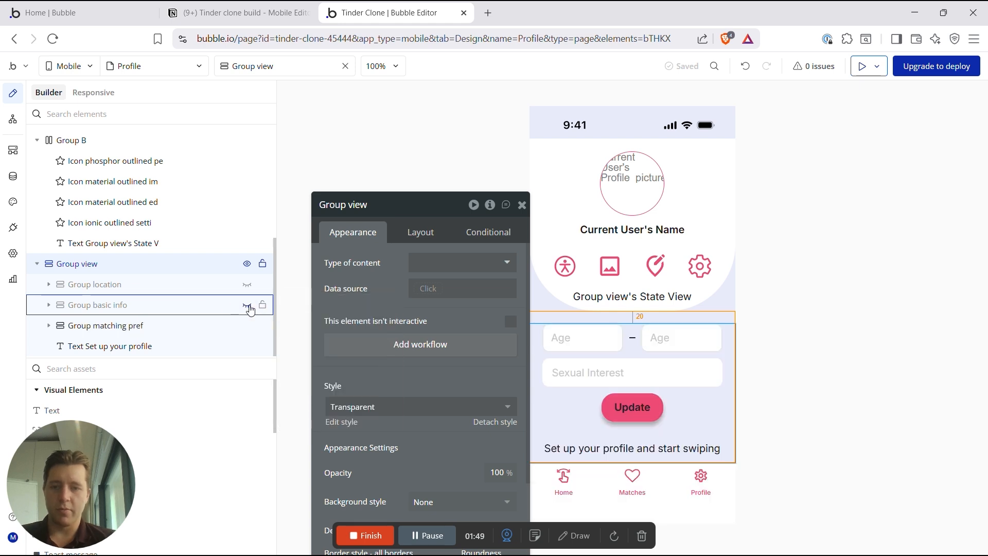
click(248, 305)
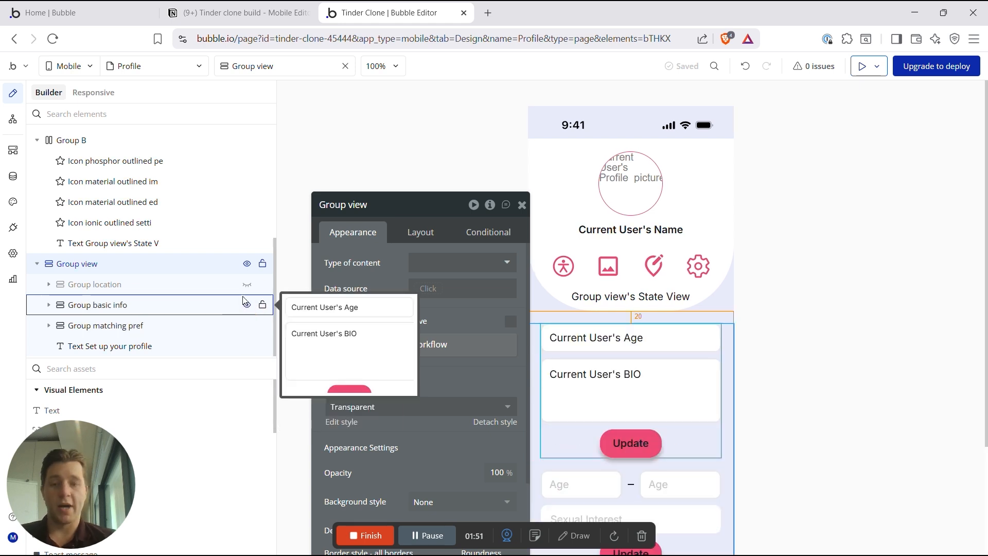
click(247, 285)
scroll(575, 329, down, 2)
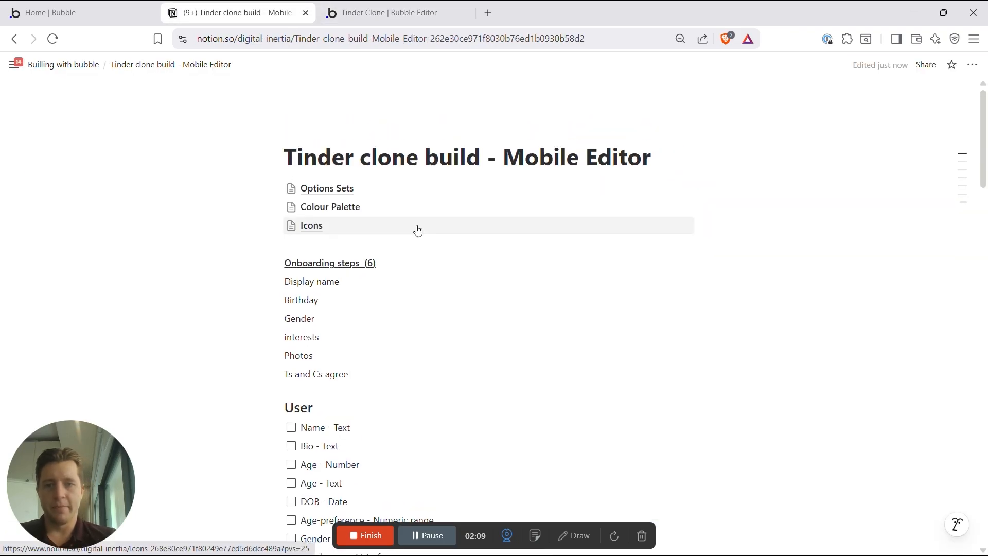
Step: Switch to the Tinder clone build notes in Notion and review the Options Sets page
click(327, 188)
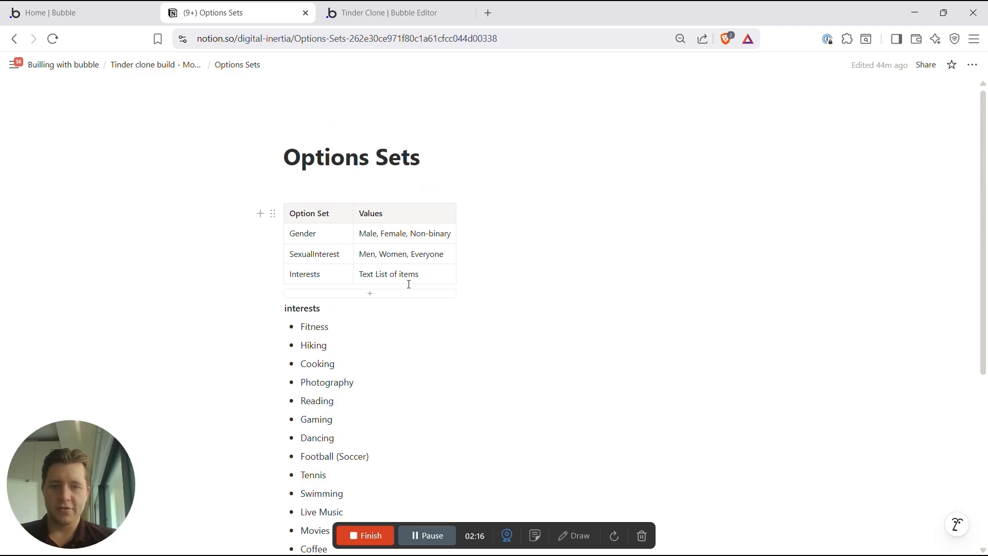
scroll(334, 338, down, 2)
scroll(297, 357, up, 2)
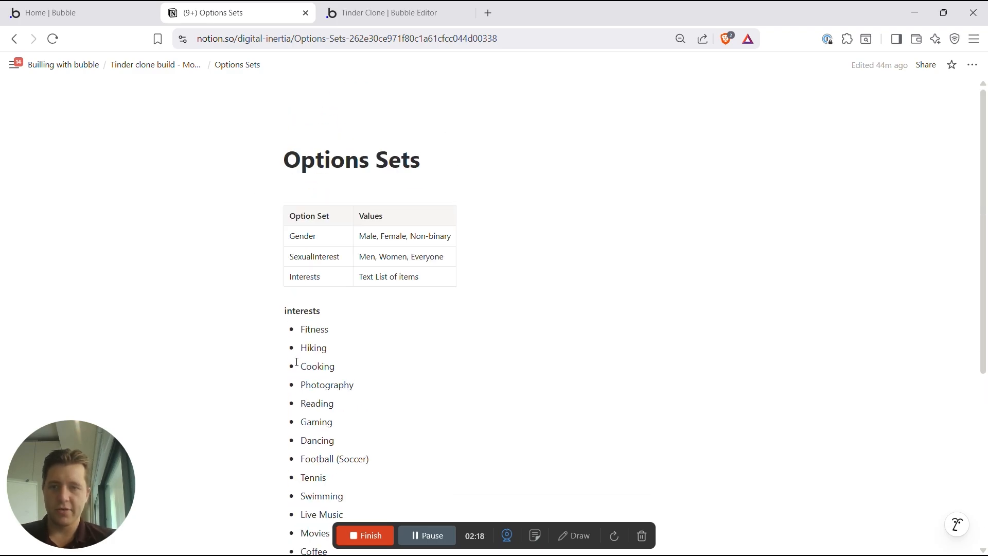
Step: Open the Colour Palette page and examine the hex codes of its linked Tinder palette on color-hex.com
click(165, 64)
click(331, 209)
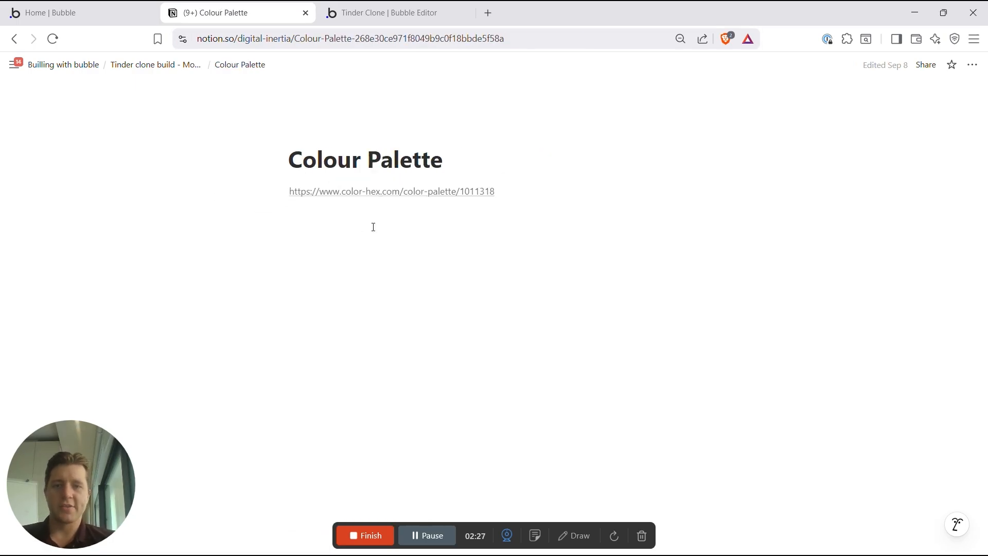
click(376, 192)
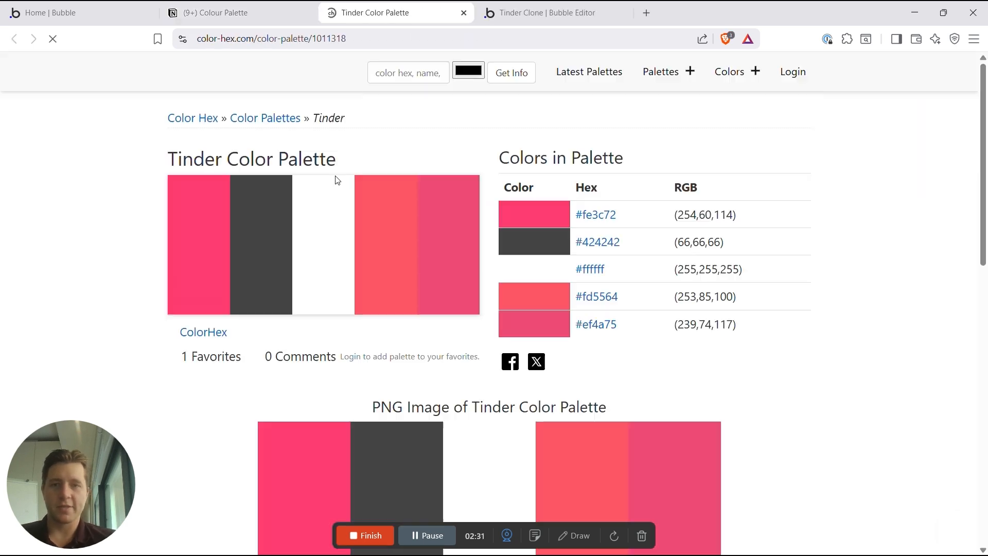
scroll(383, 275, down, 1)
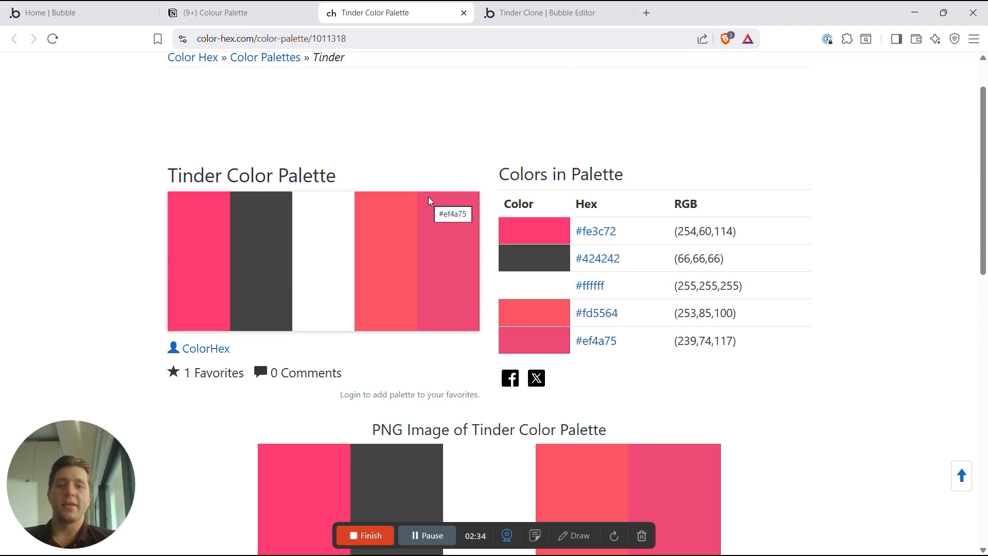
scroll(431, 201, up, 1)
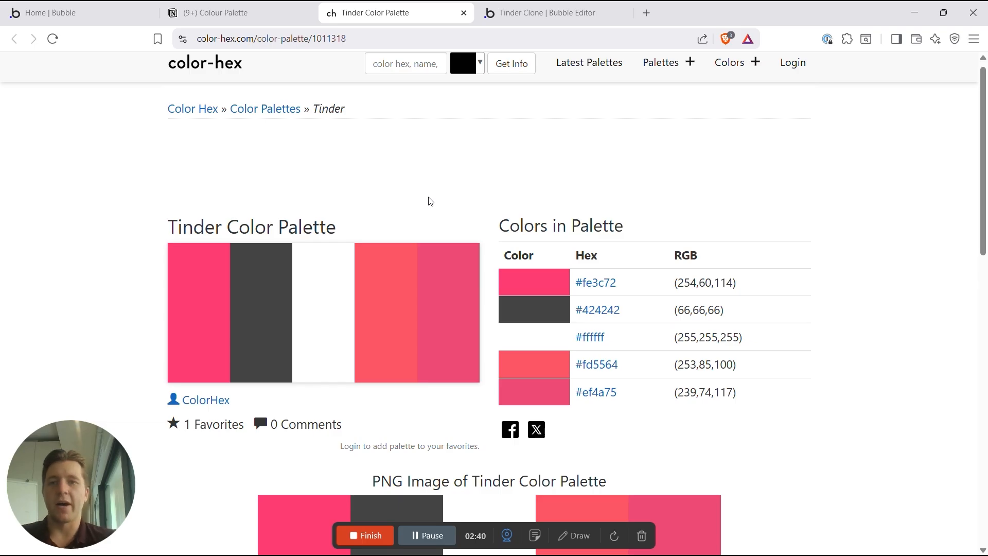
Step: View the Icons page in Notion and return to the Tinder clone build page to read the User field list
click(275, 11)
click(316, 214)
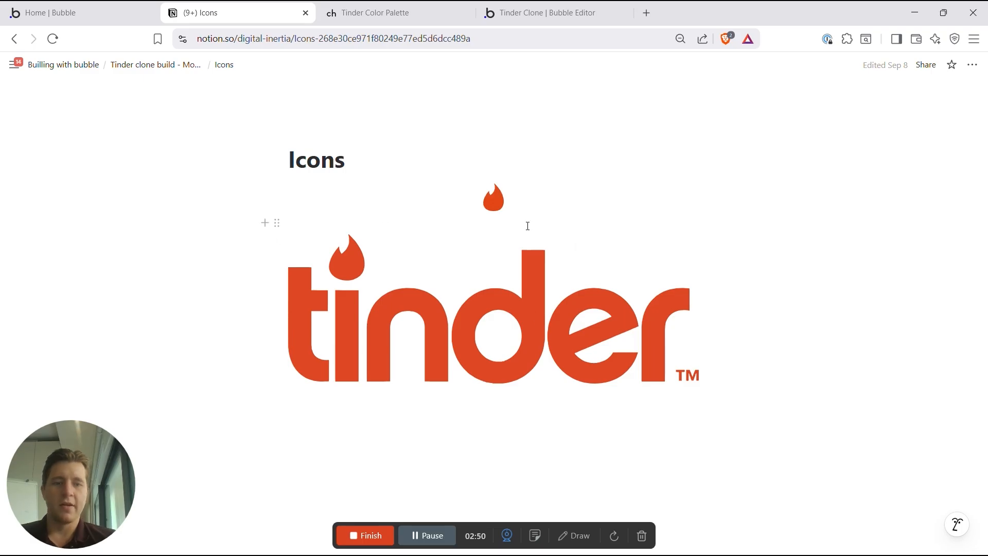
click(158, 66)
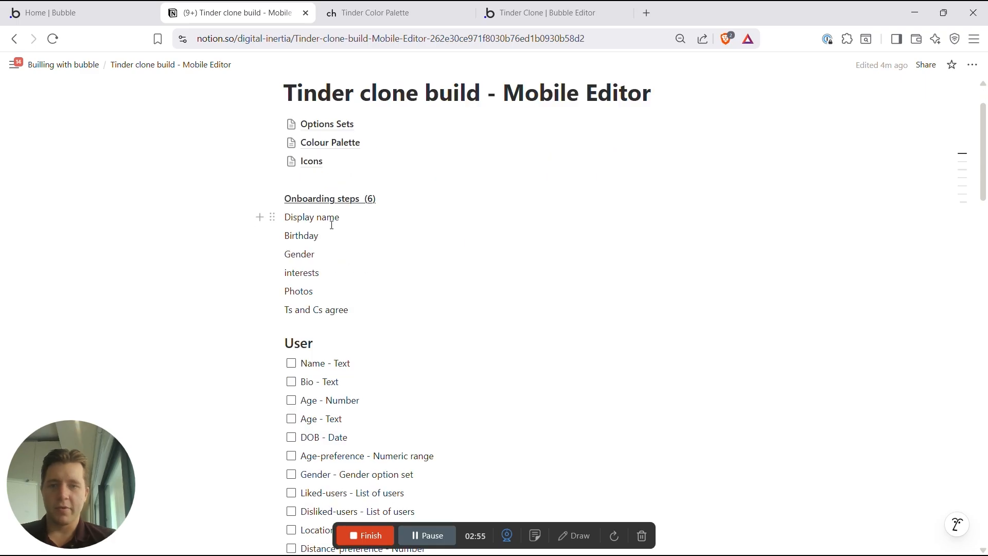
scroll(327, 247, down, 3)
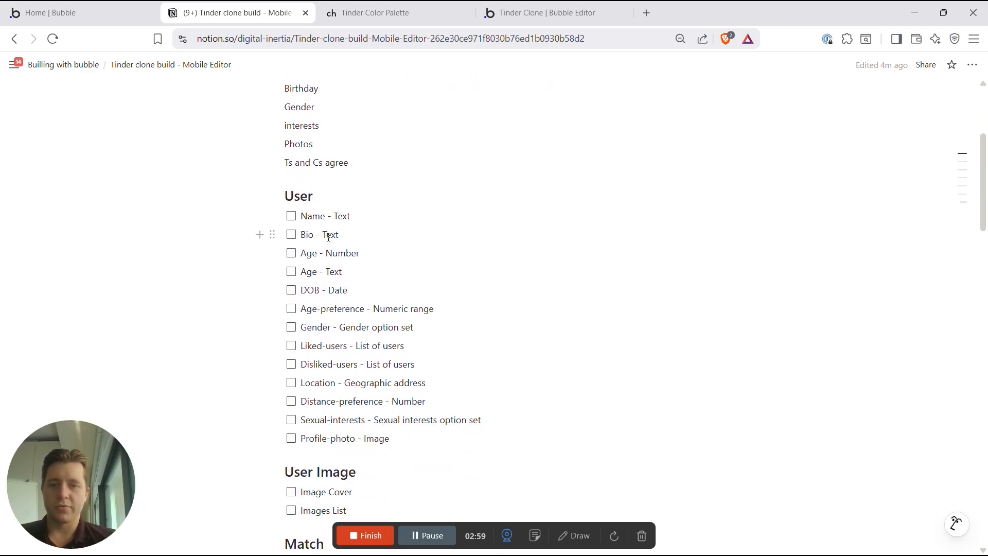
Step: Review the Message and Features checklists in the Notion build notes and return to the User field list
scroll(333, 292, down, 12)
scroll(333, 292, up, 4)
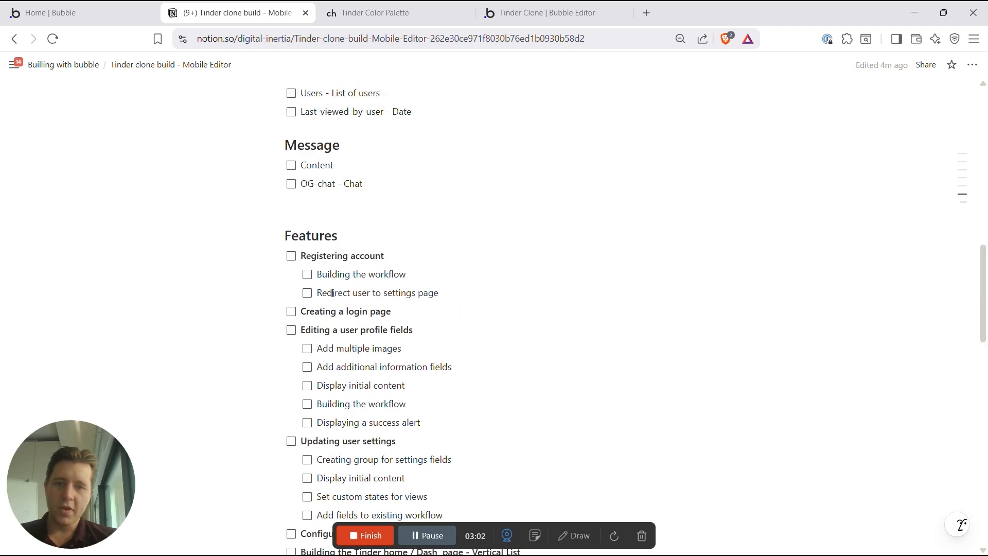
scroll(333, 292, up, 8)
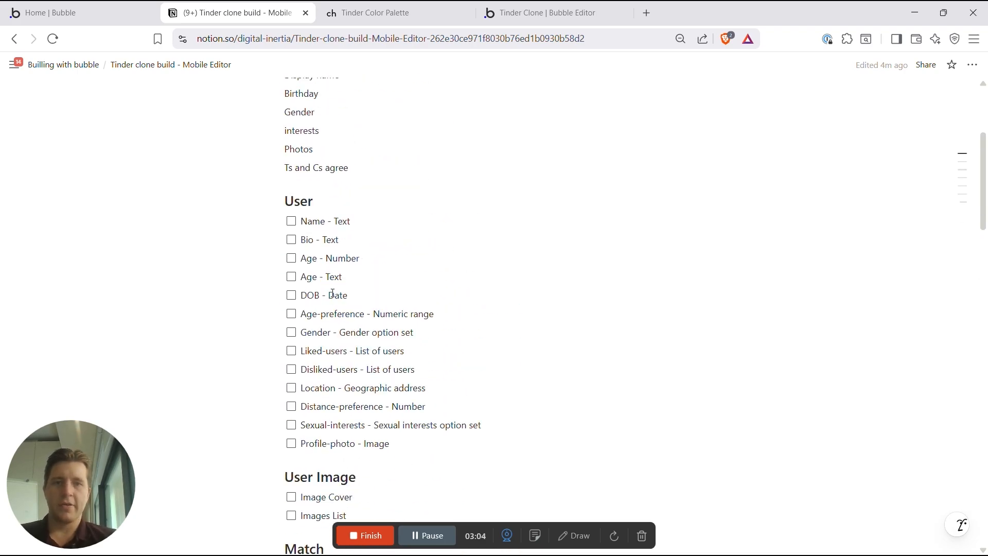
Step: Switch to Bubble and create a blank mobile app project named "Tinder Mobile Clone", starting with basic features
click(50, 12)
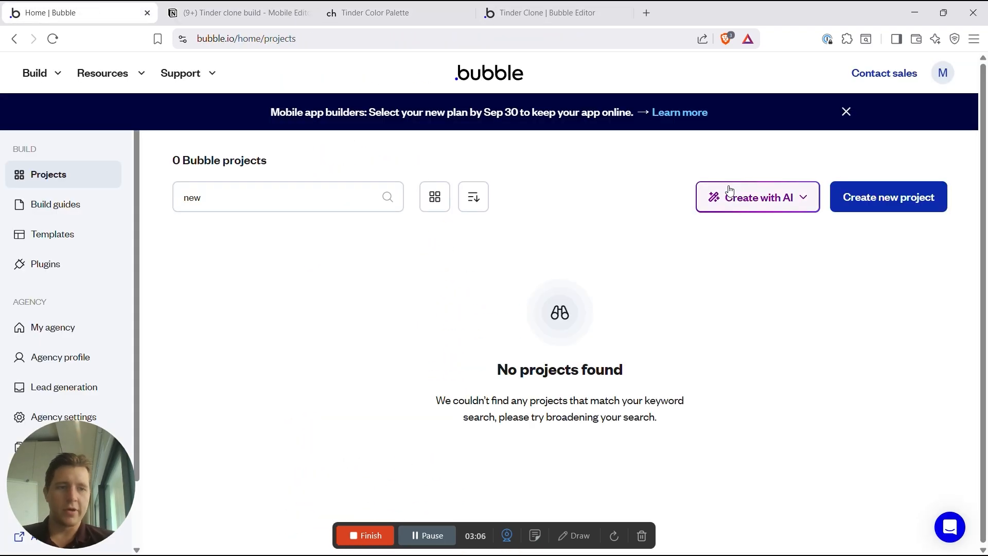
click(889, 197)
text(Tin)
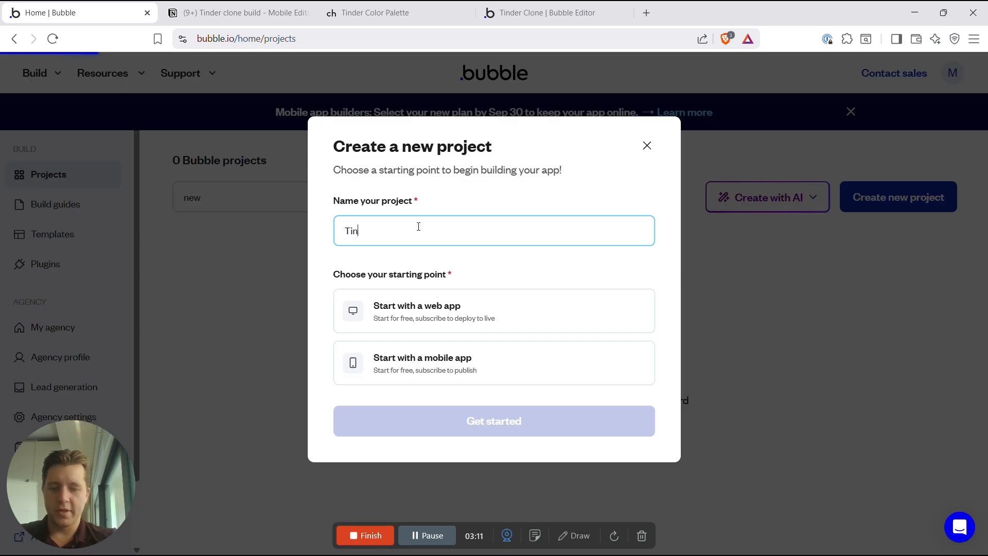
text(der Mobile Clone)
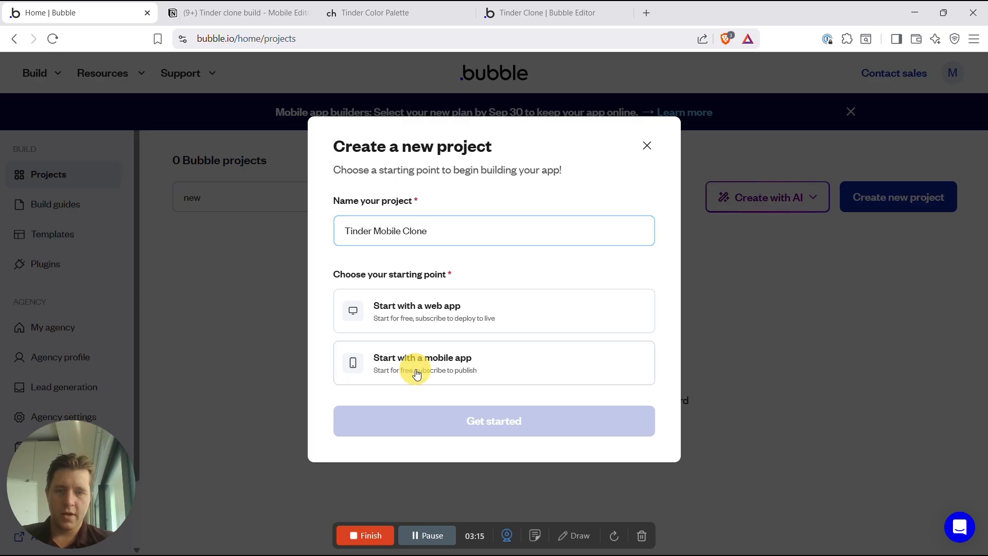
click(430, 384)
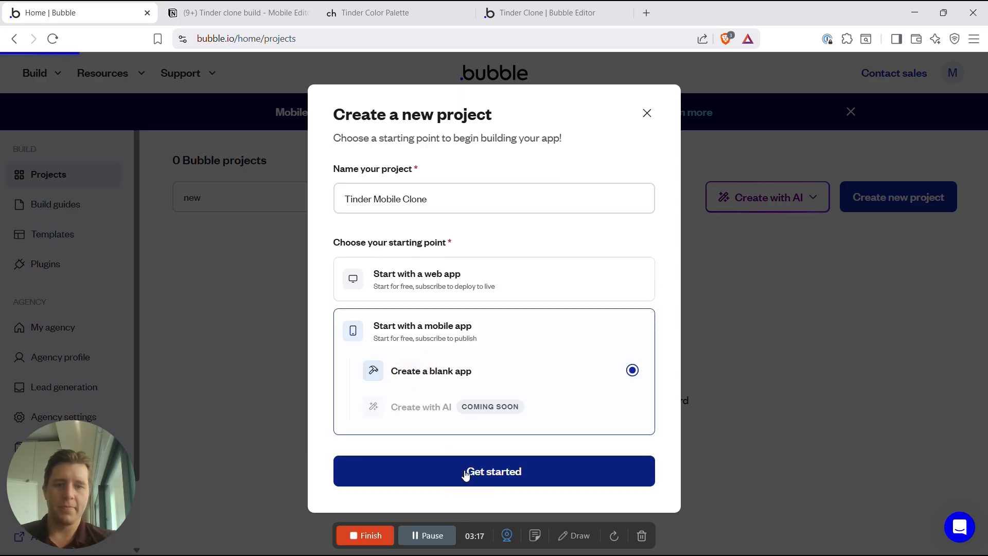
click(463, 472)
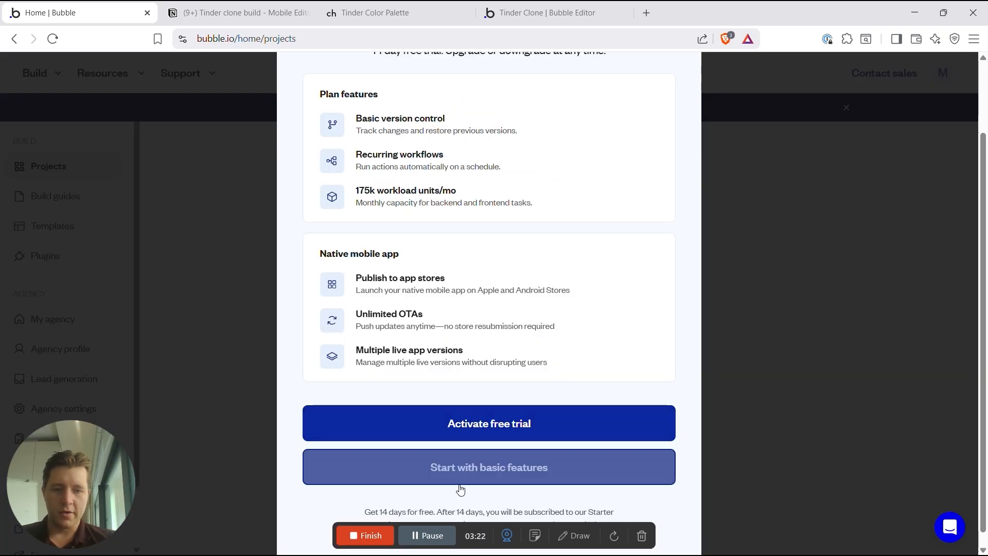
click(488, 476)
drag(491, 524, 158, 394)
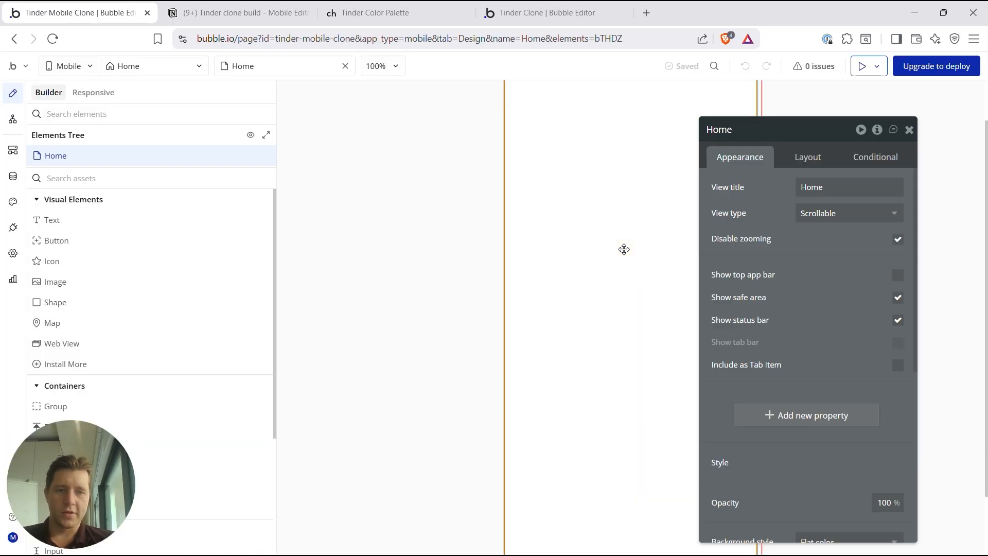
Step: Open the new app's data types and close the Tinder Color Palette browser page
click(909, 130)
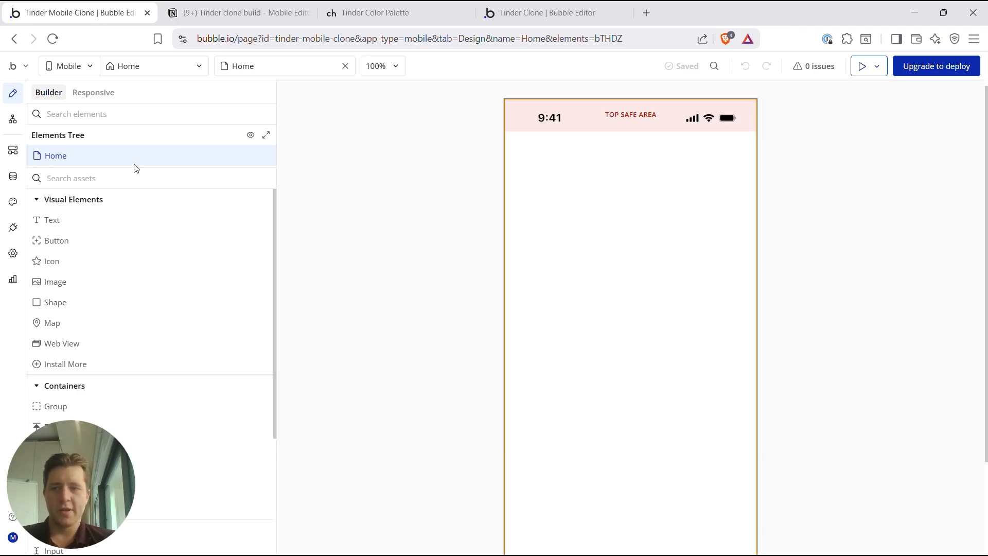
click(10, 179)
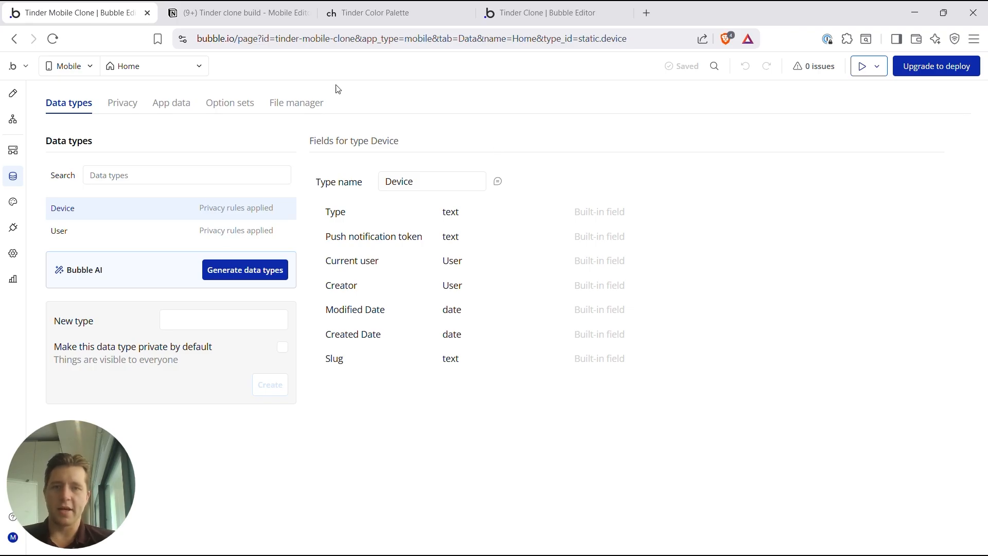
click(466, 13)
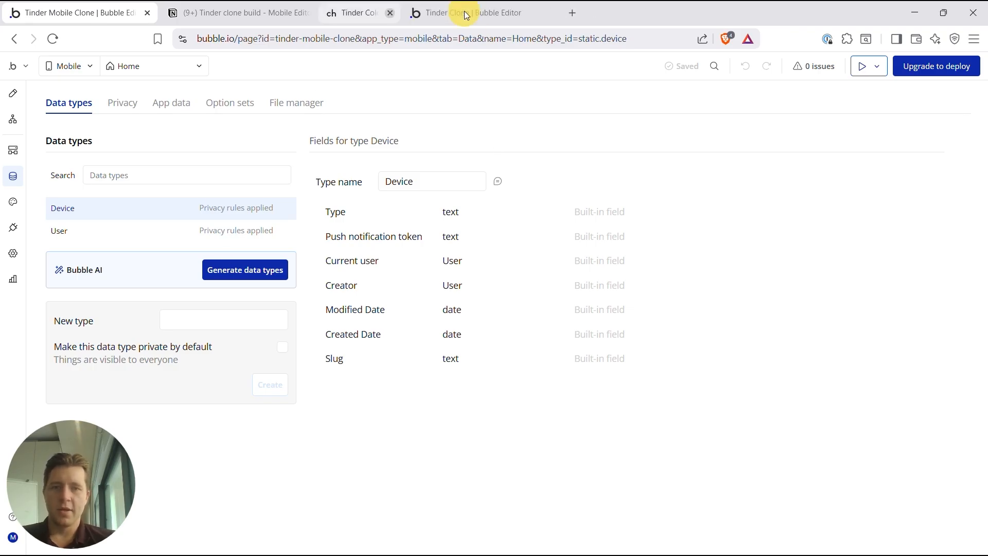
Step: Check the Notion build notes and select the User data type in the Tinder Mobile Clone editor
click(247, 12)
scroll(381, 259, up, 3)
scroll(367, 268, down, 1)
click(84, 13)
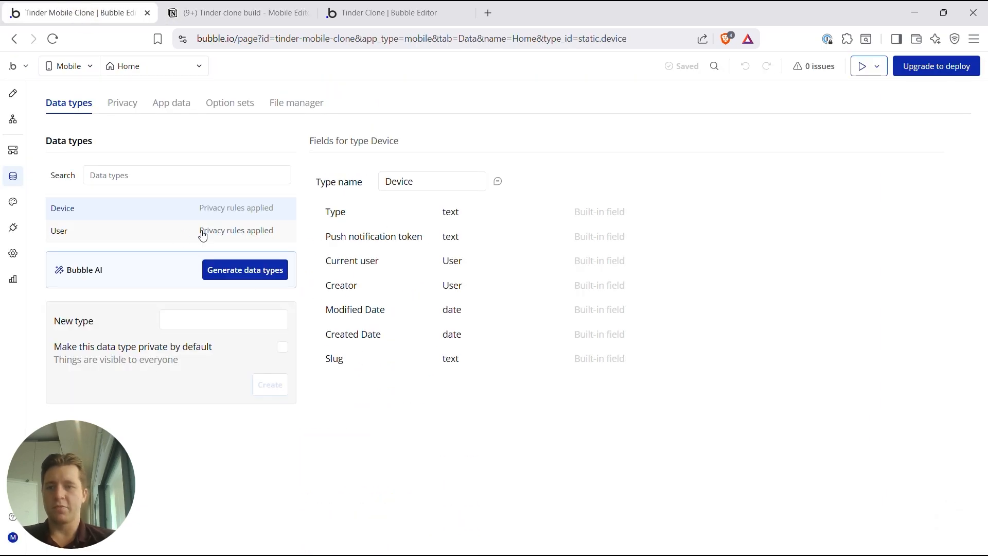
click(107, 230)
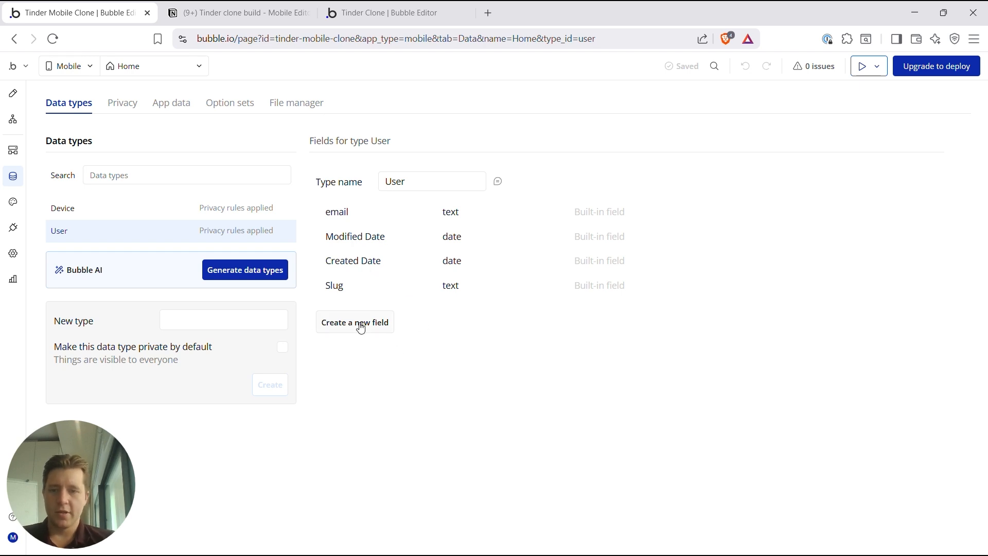
Step: Consult the User field list in Notion and add a text field called Name to the User data type
click(239, 12)
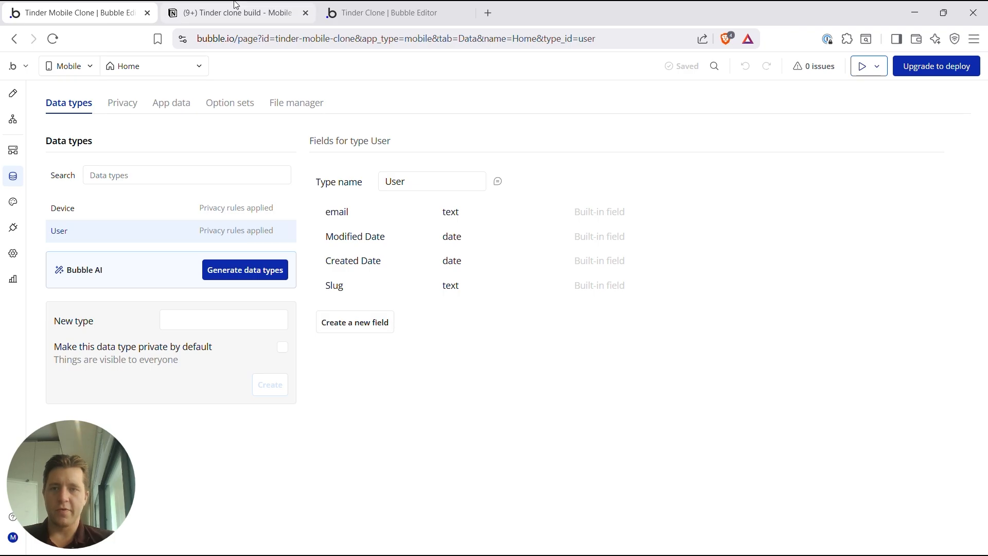
scroll(369, 354, down, 1)
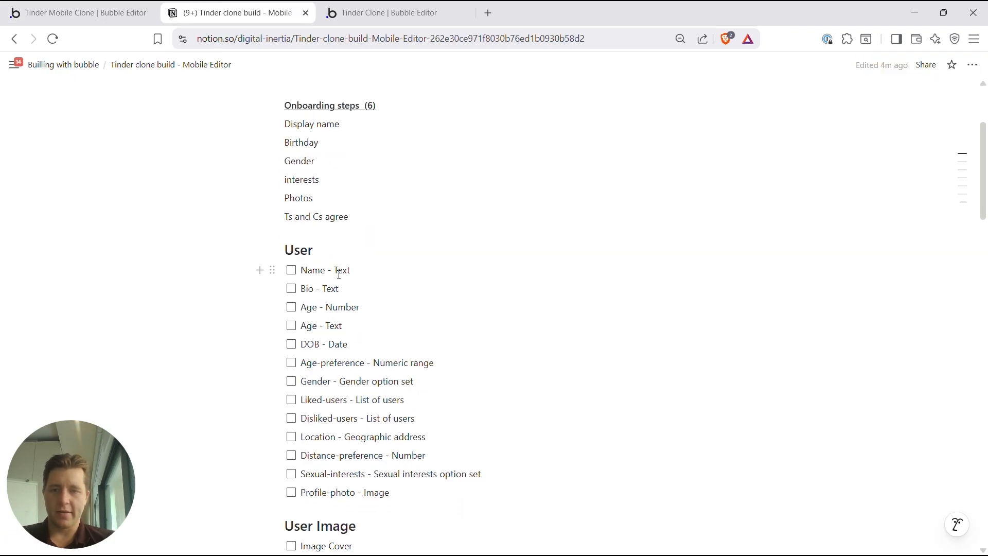
key(ctrl+shift+Tab)
click(346, 321)
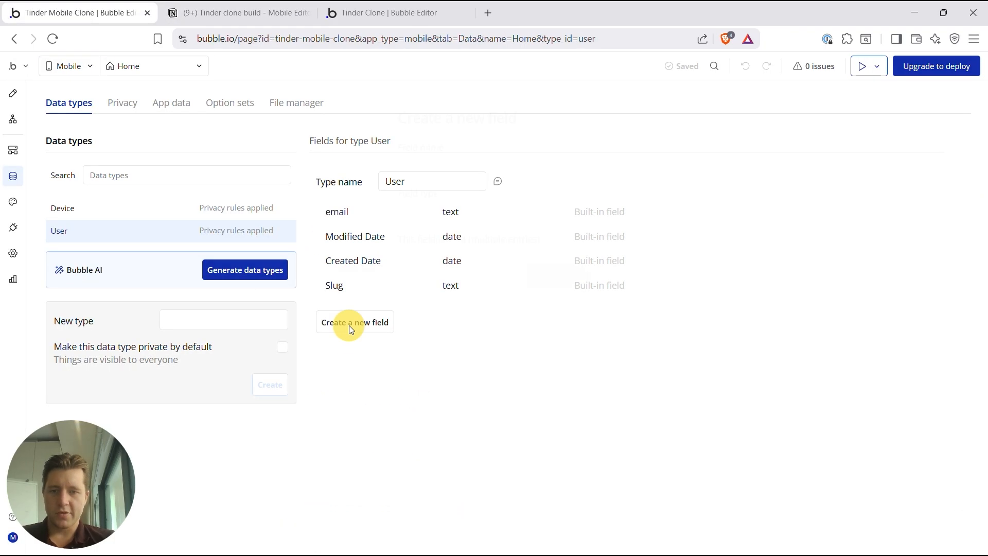
click(422, 169)
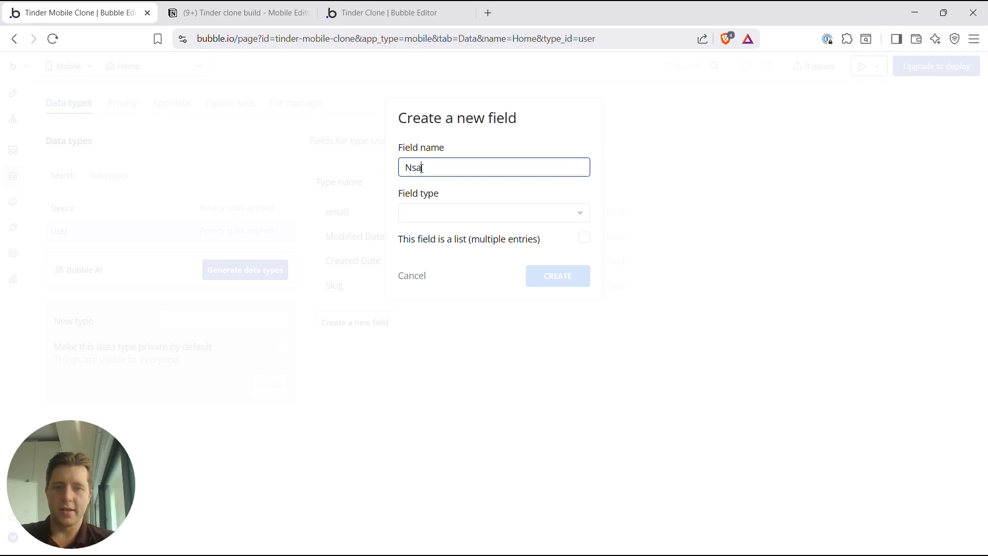
text(Tex)
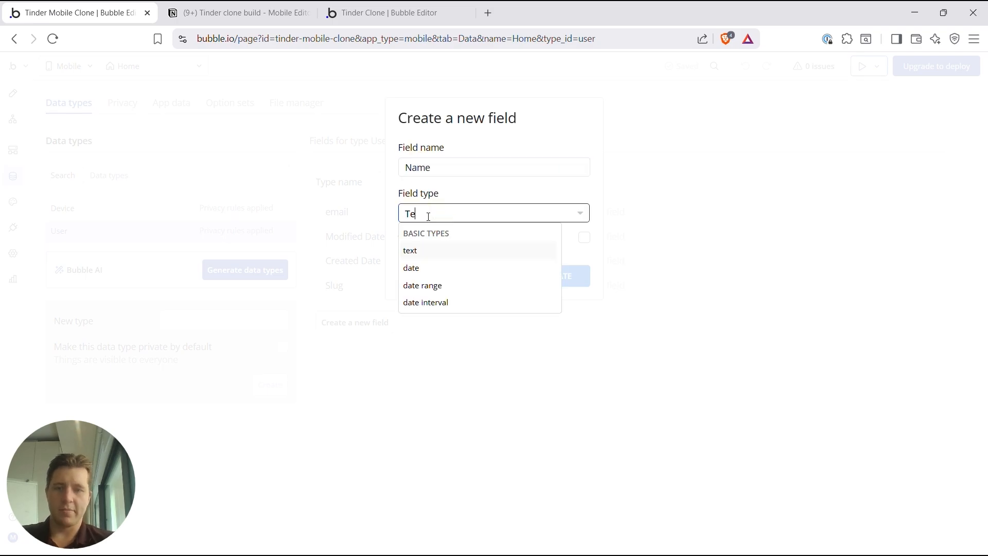
click(416, 252)
Step: Add a text field called BIO to the User data type
click(369, 350)
click(427, 167)
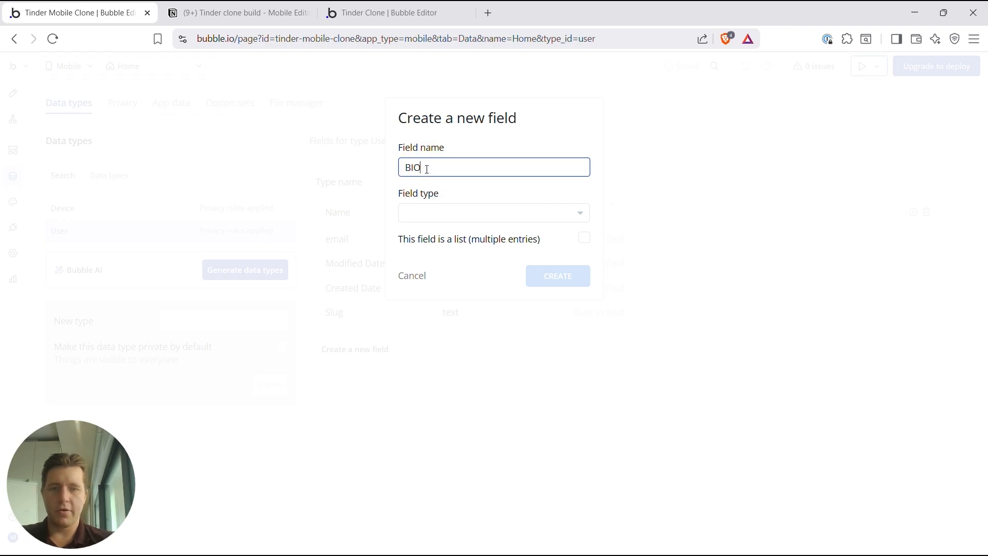
click(440, 213)
text(text)
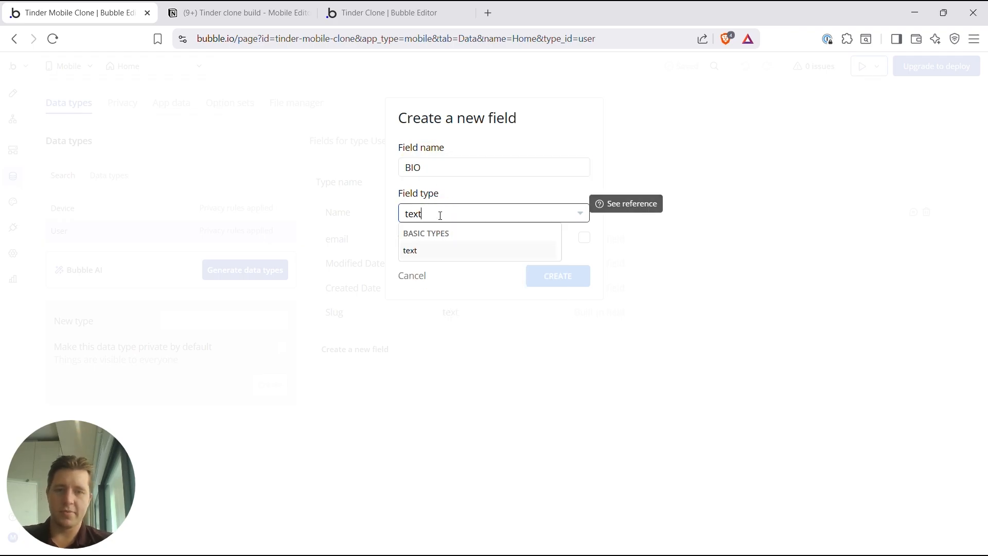
click(416, 251)
key(Return)
Step: Check the next User fields in Notion and add a number field called Age to the User data type
click(237, 13)
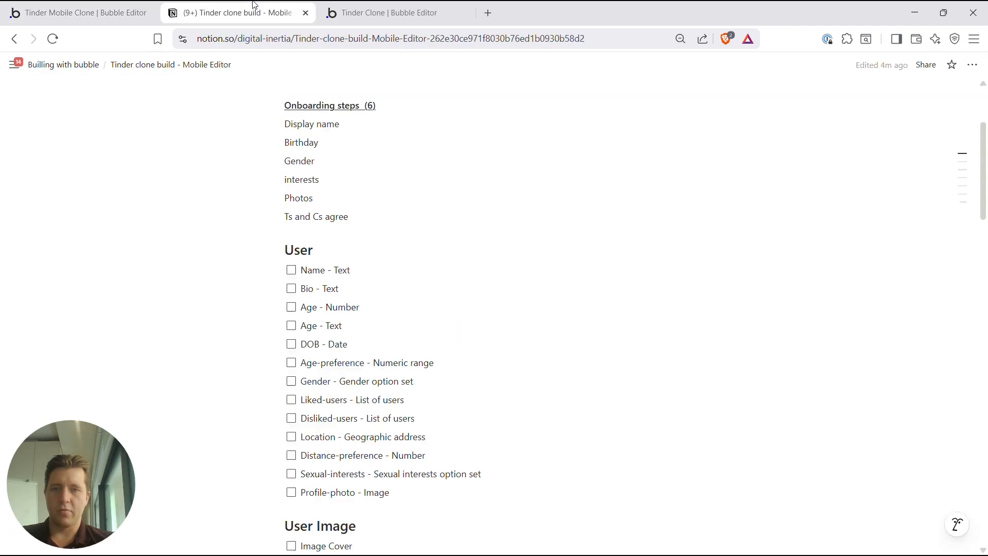
scroll(345, 339, down, 1)
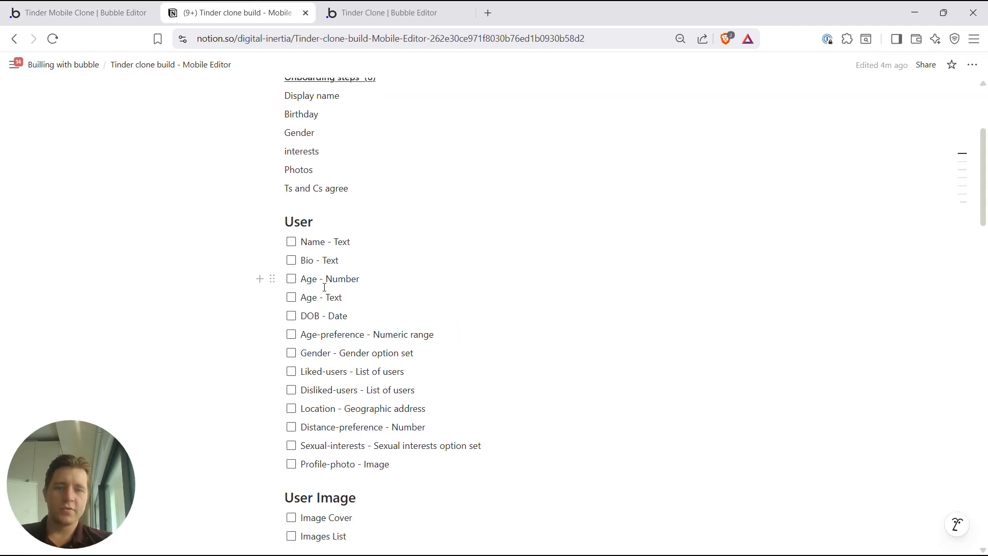
scroll(324, 287, down, 1)
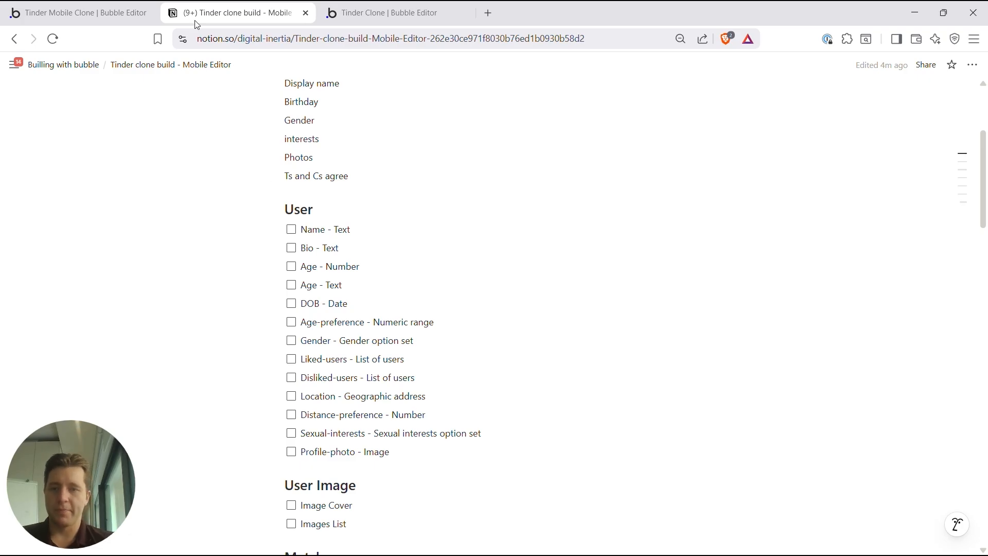
click(82, 13)
click(417, 167)
text(Age)
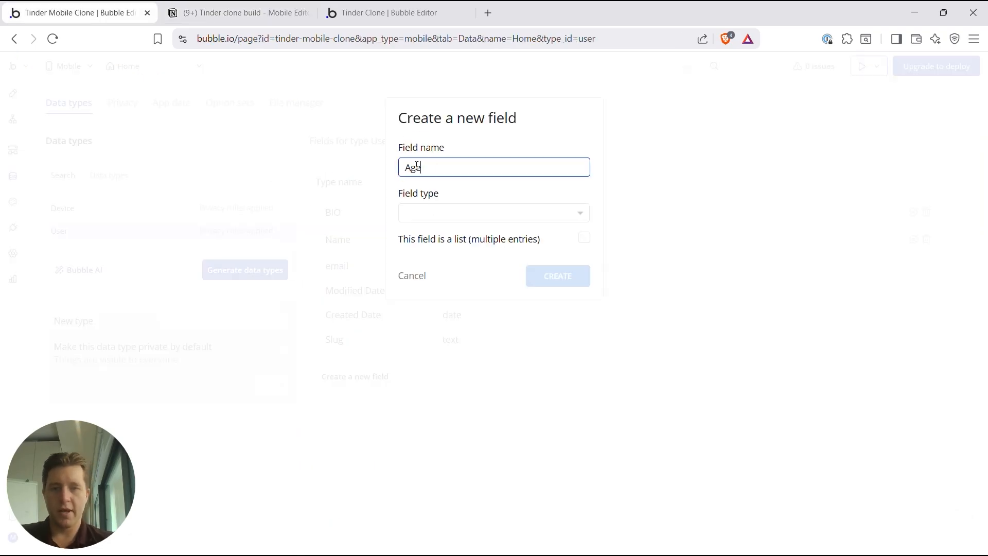
click(419, 214)
text(Number)
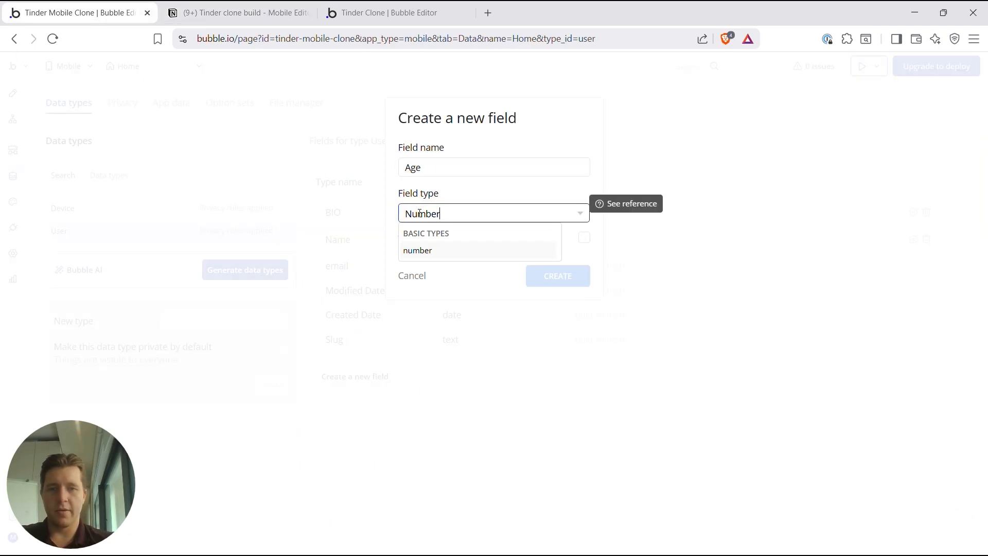
Step: Add a second Age field of type text to the User data type
click(364, 403)
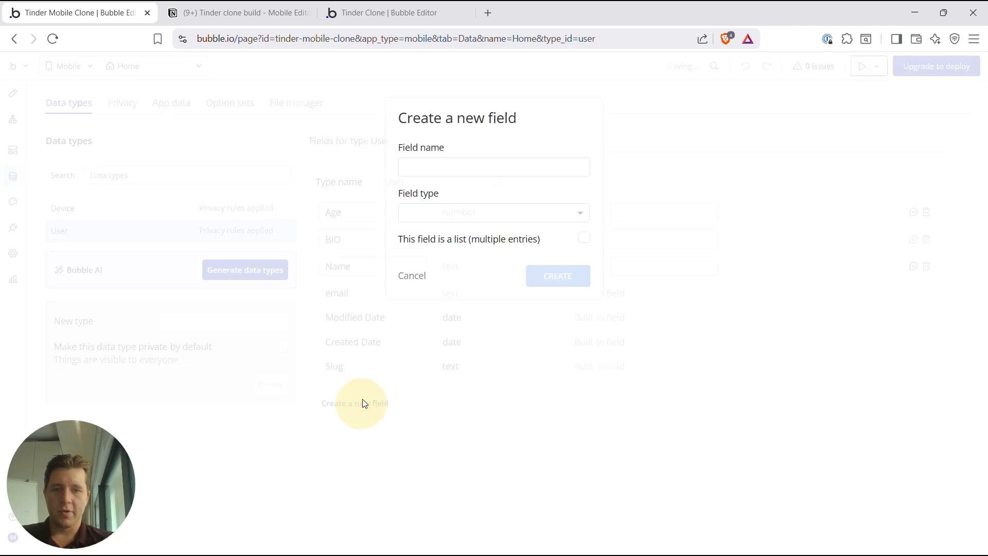
click(424, 165)
text(Age)
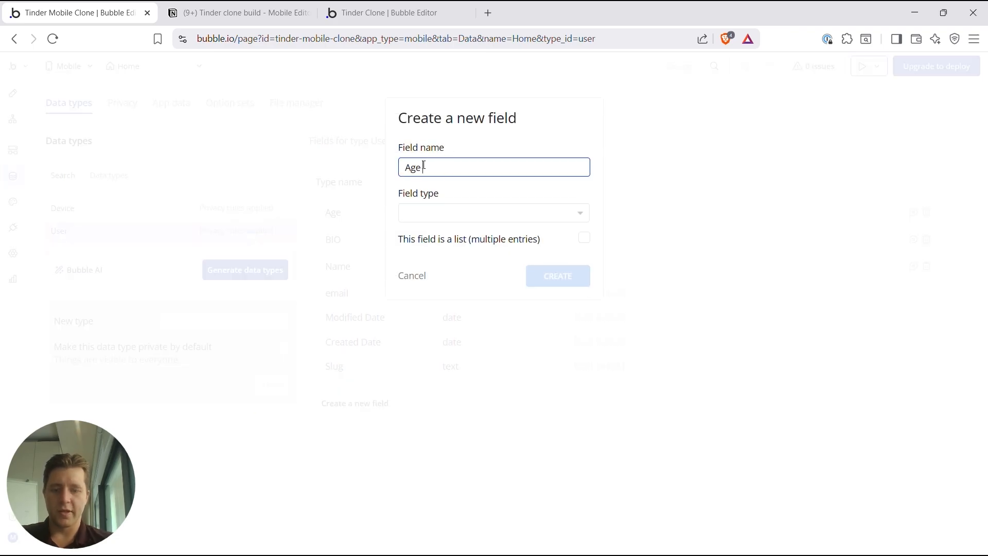
click(426, 214)
text(Text)
key(Return)
Step: Add a date field called DOB to the User data type
click(364, 430)
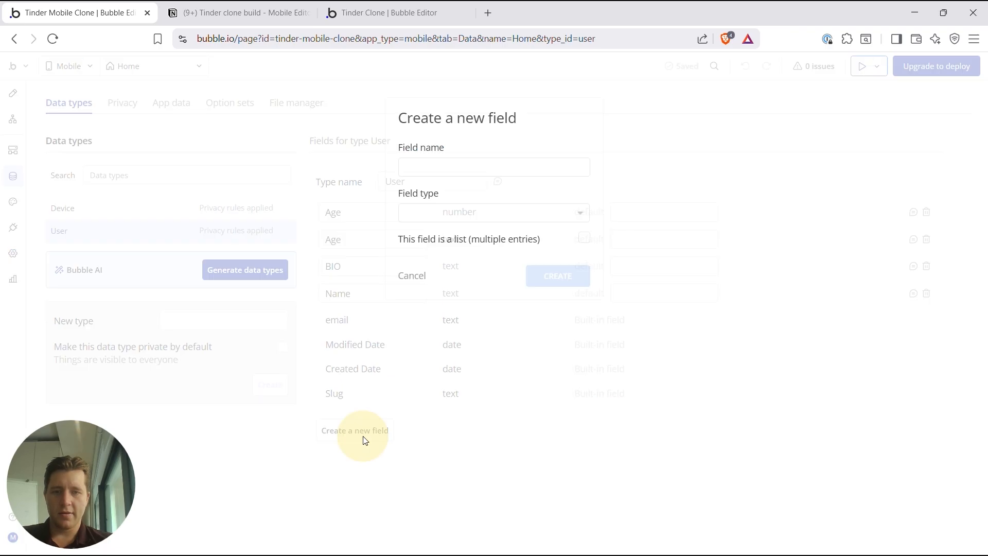
click(441, 165)
text(DOB)
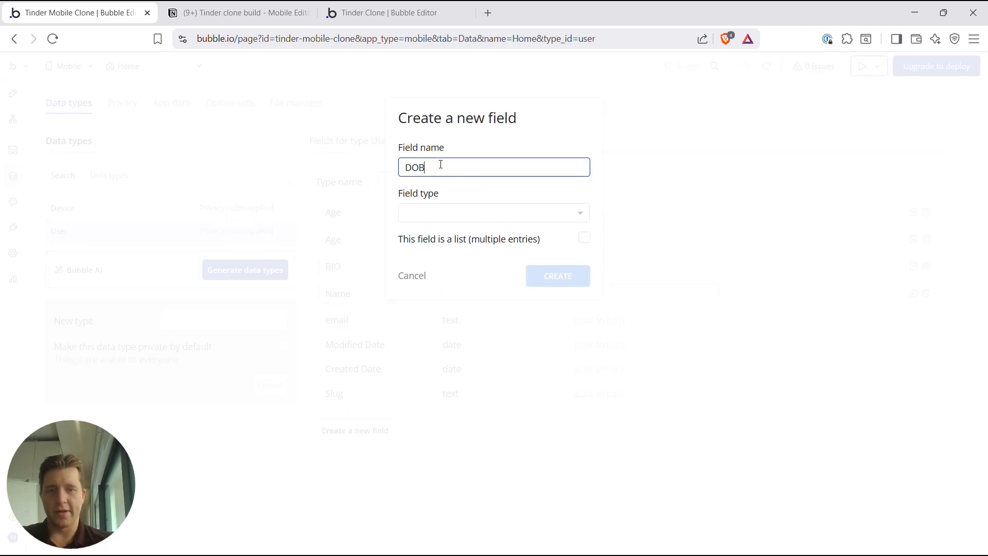
click(451, 212)
text(date)
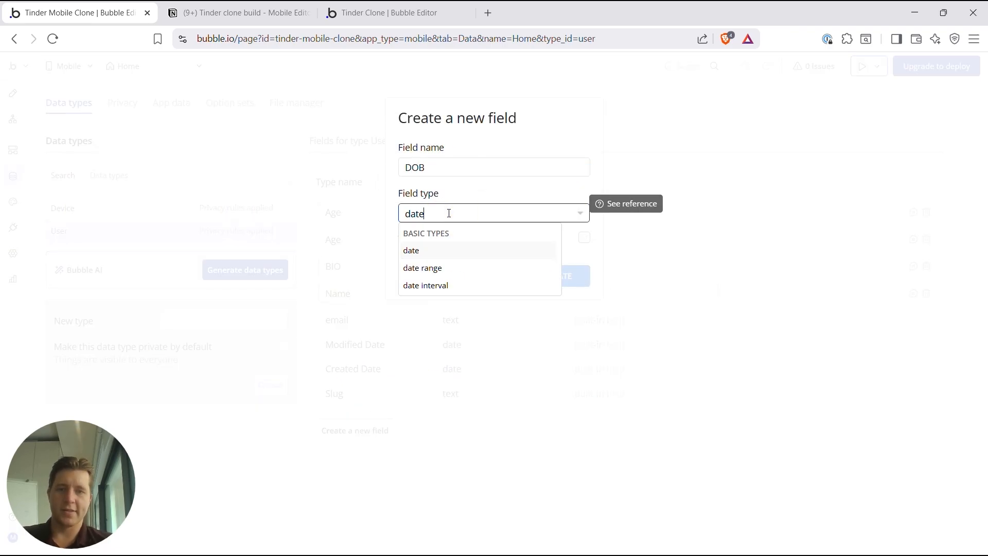
click(417, 250)
click(538, 278)
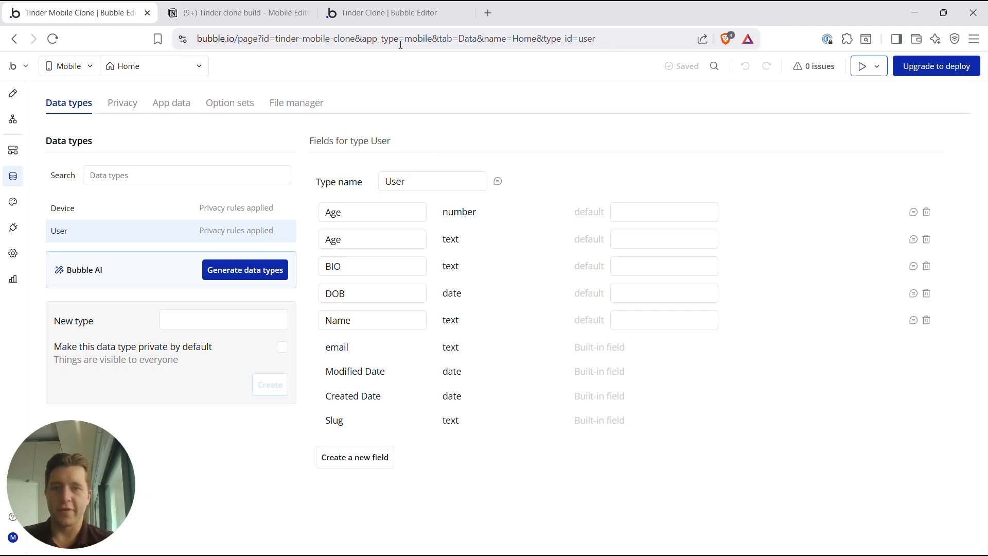
Step: Tick off Name, Bio and Age - Number in the User checklist of the Notion build notes
click(260, 13)
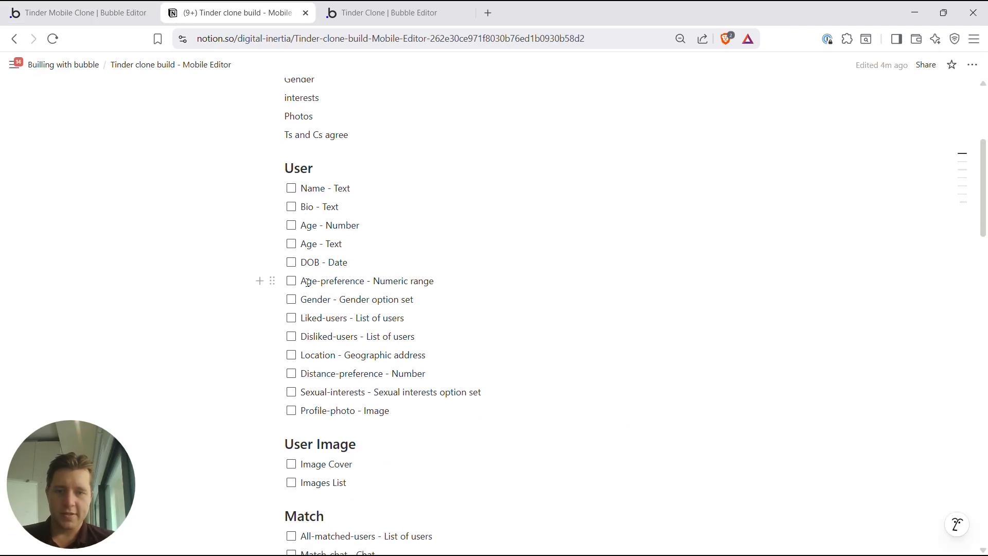
scroll(354, 282, down, 1)
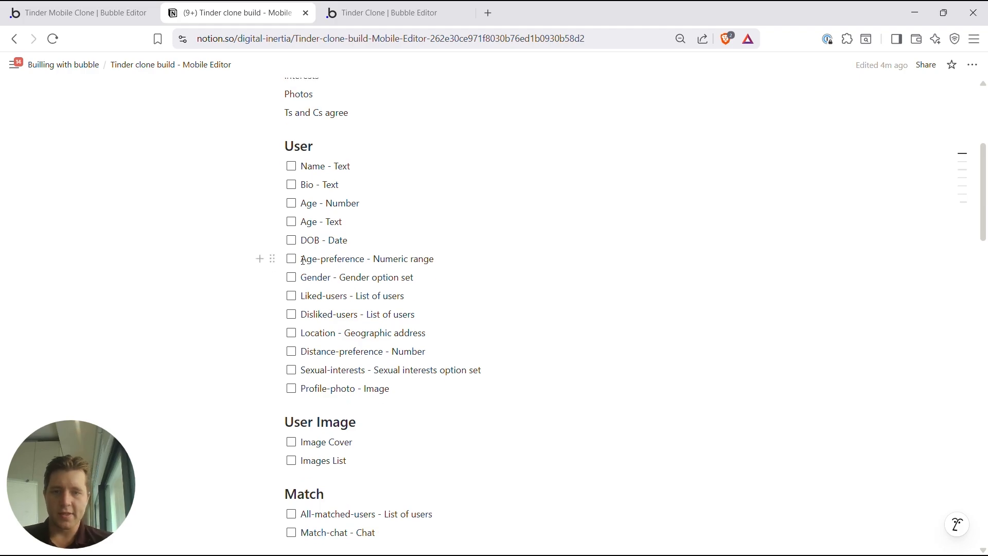
click(291, 166)
click(291, 184)
click(291, 203)
Step: Switch to the Bubble editor and add a numeric range field called Age Preference to the User data type
click(66, 13)
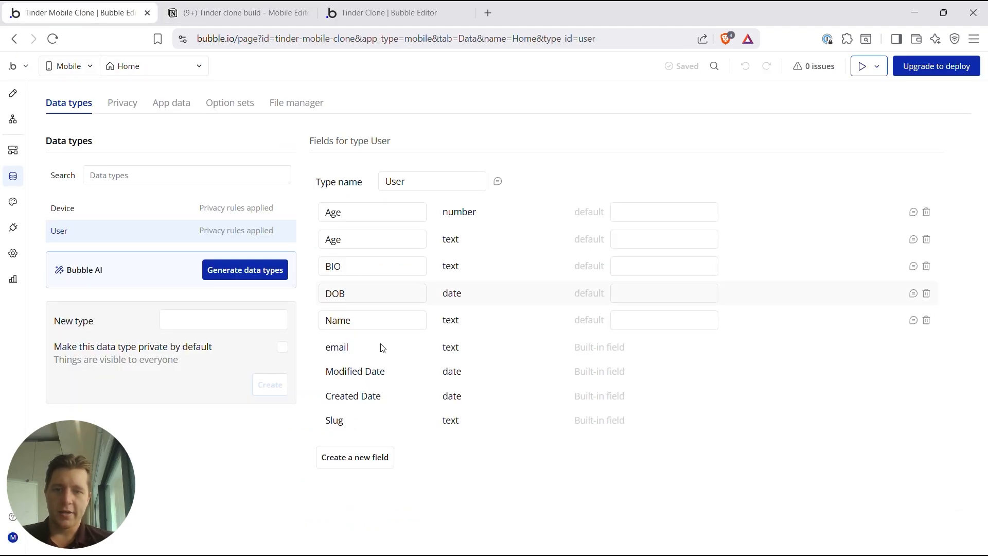
click(359, 458)
click(433, 166)
text(Age Preference)
key(BackSpace)
key(BackSpace)
key(BackSpace)
key(BackSpace)
text(rence)
click(448, 214)
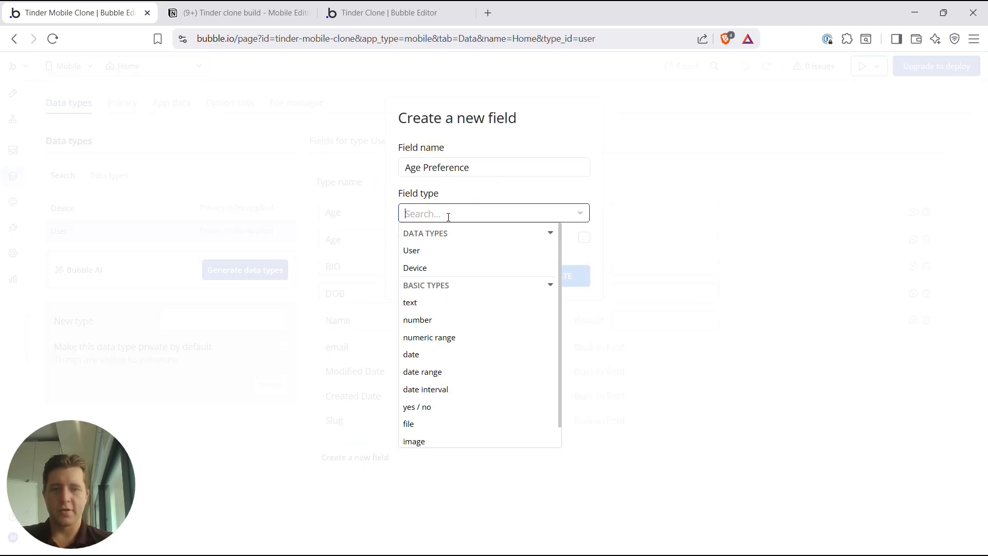
text(num)
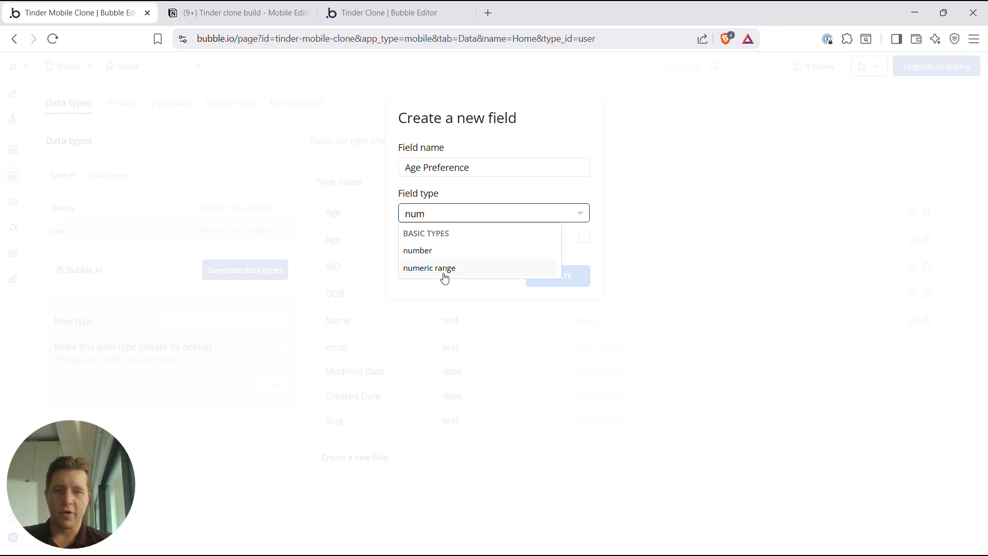
click(445, 268)
click(554, 273)
Step: Tick off Age-preference in the Notion User checklist and look up the Gender values on the Options Sets page
key(ctrl+Tab)
click(291, 259)
scroll(313, 281, down, 1)
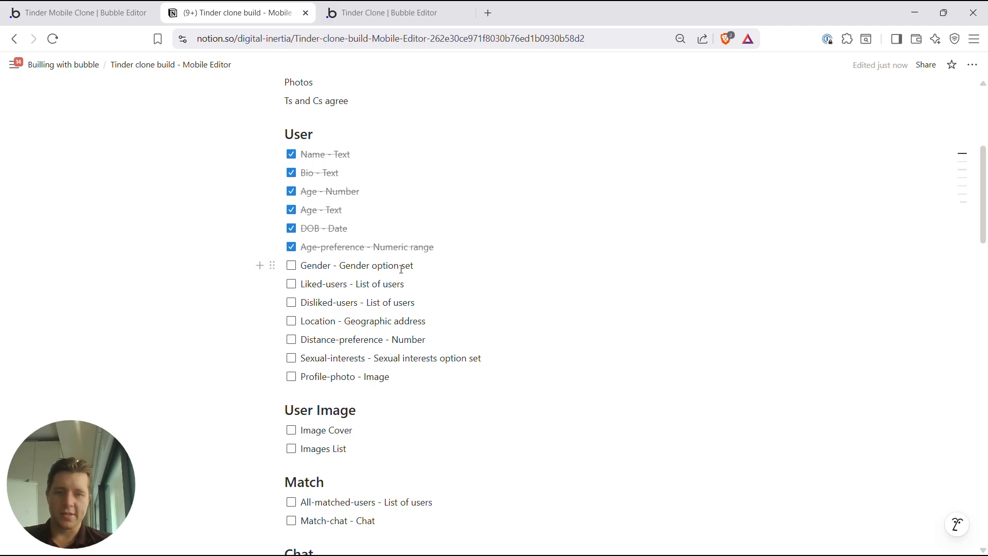
scroll(356, 279, up, 5)
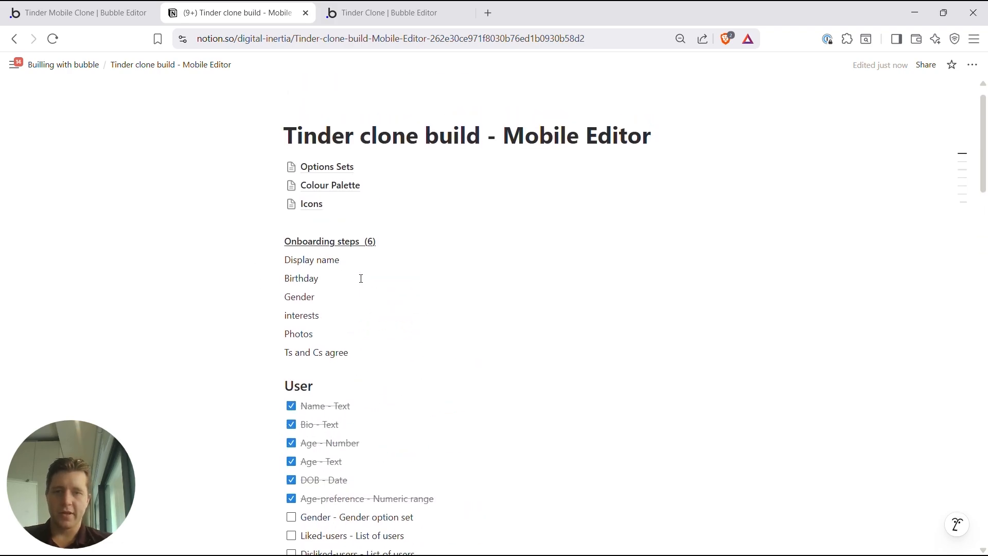
click(326, 149)
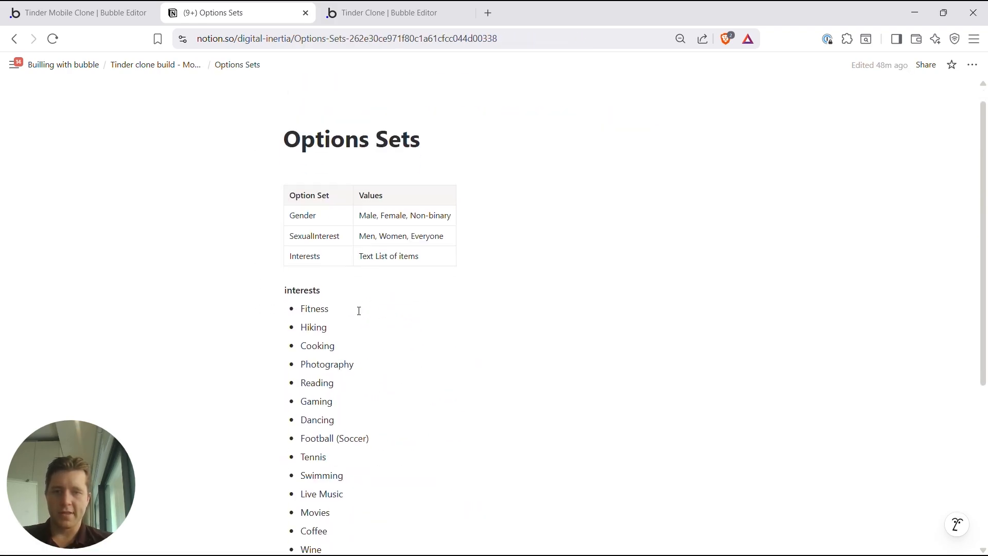
click(315, 216)
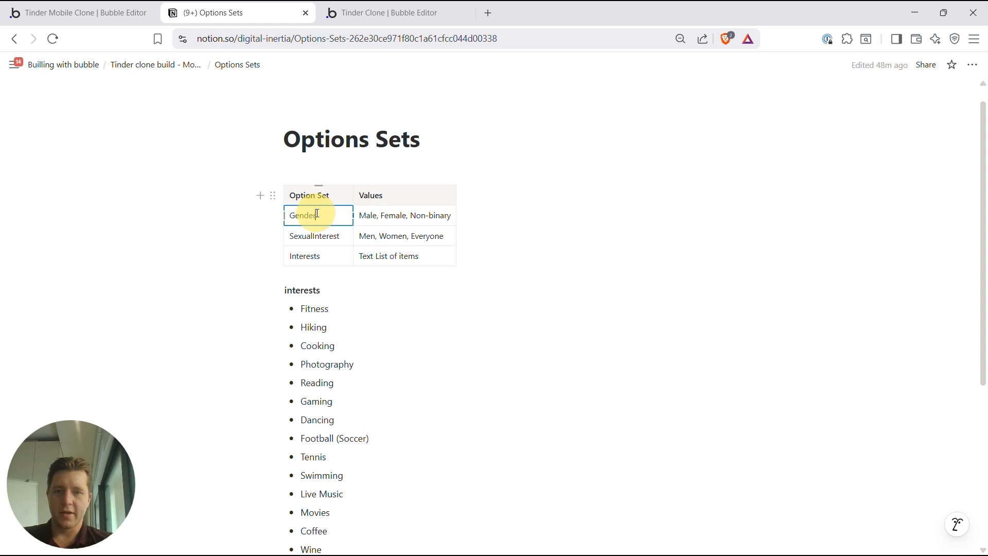
Step: Switch to the Bubble editor and create a new option set named Gender
click(116, 12)
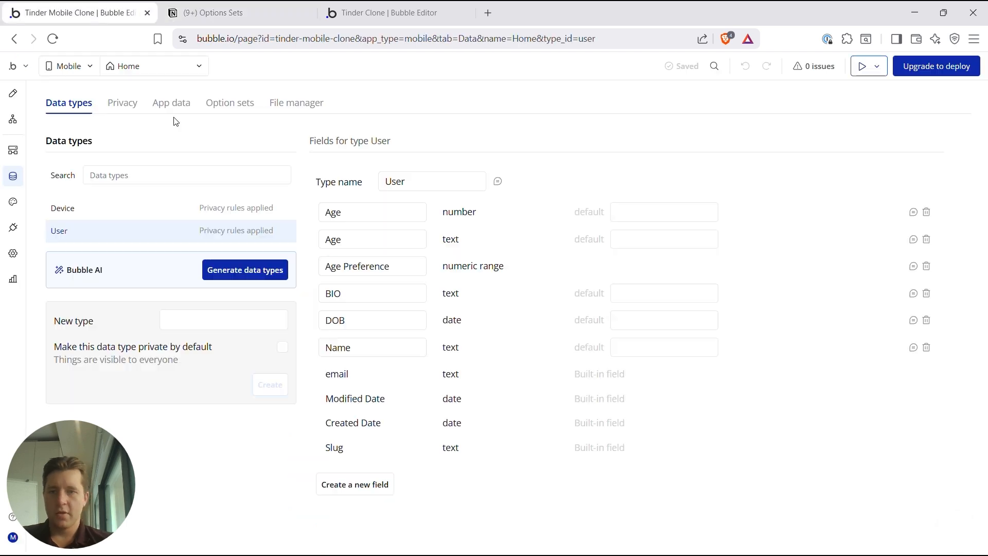
click(228, 107)
click(596, 353)
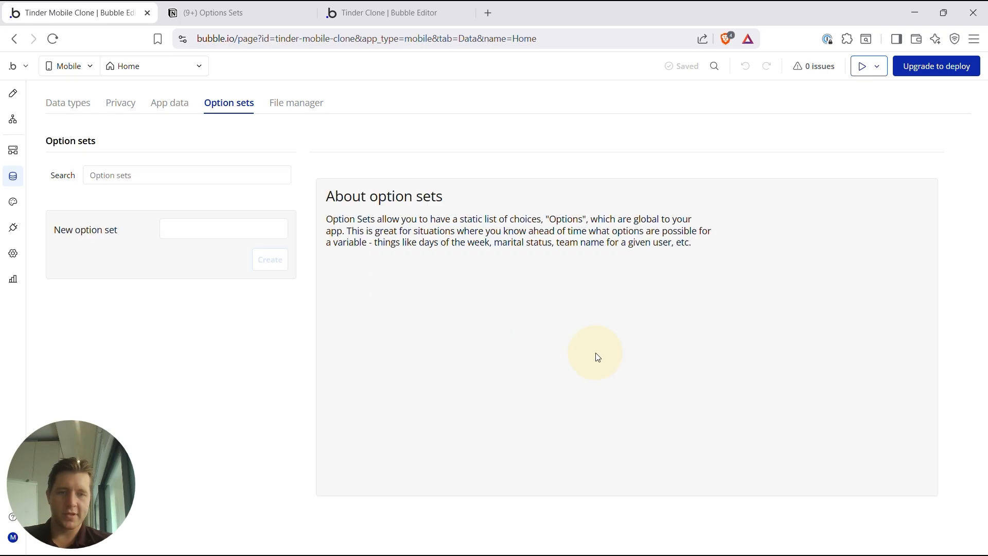
click(186, 228)
text(Gender)
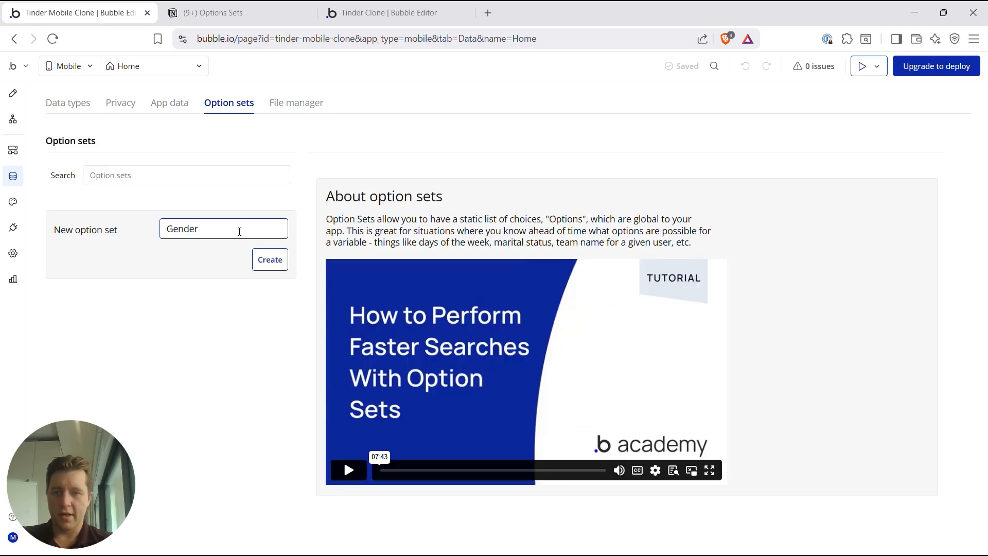
click(270, 260)
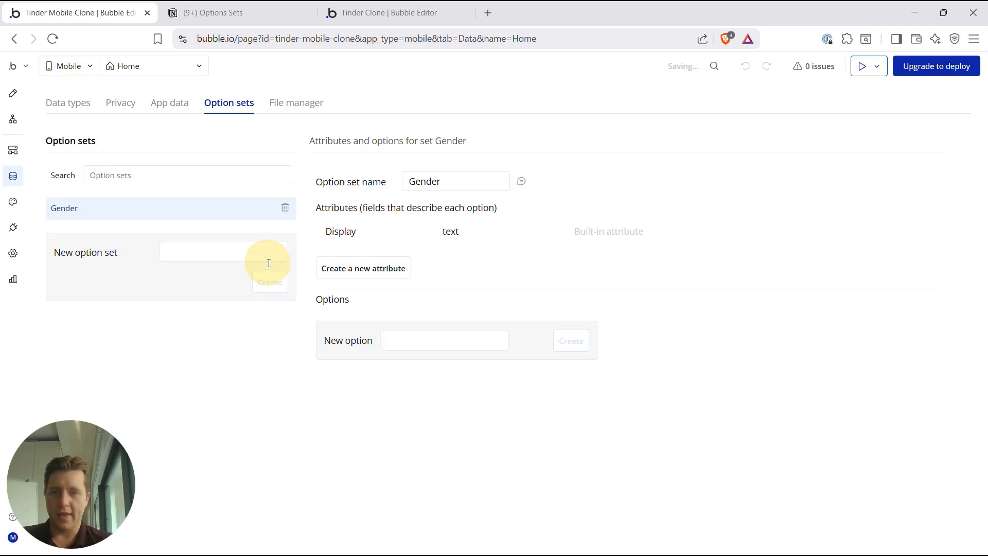
Step: Add the options Male, Female and Non-binary to the Gender option set
click(406, 342)
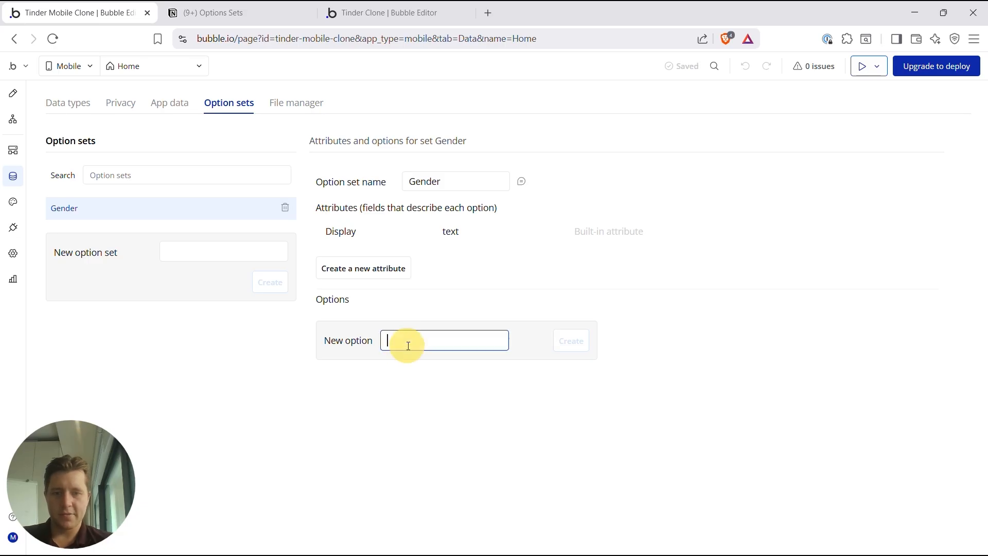
click(437, 403)
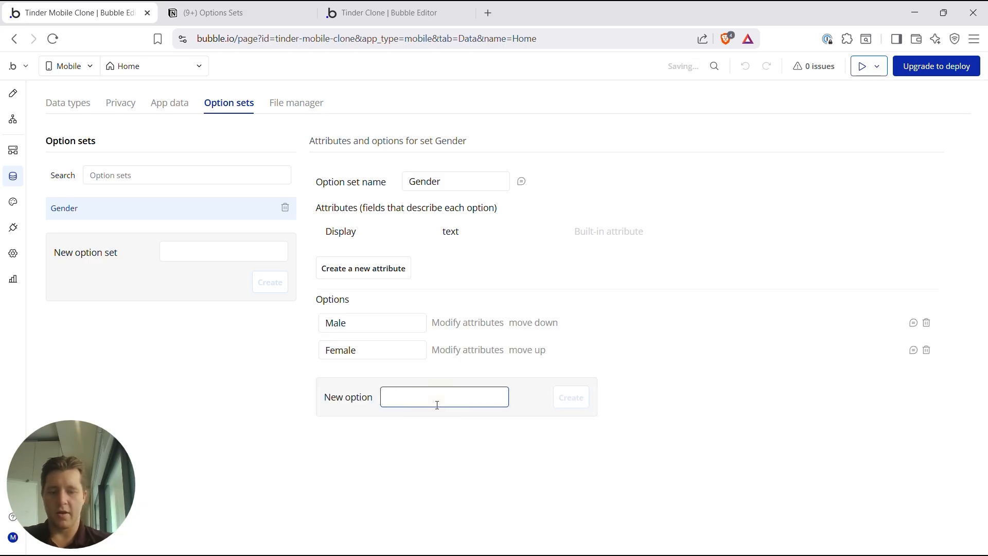
text(Non)
Step: Check the User checklist in the Notion build notes and add a Gender field using the Gender option set to the User data type
key(ctrl+Tab)
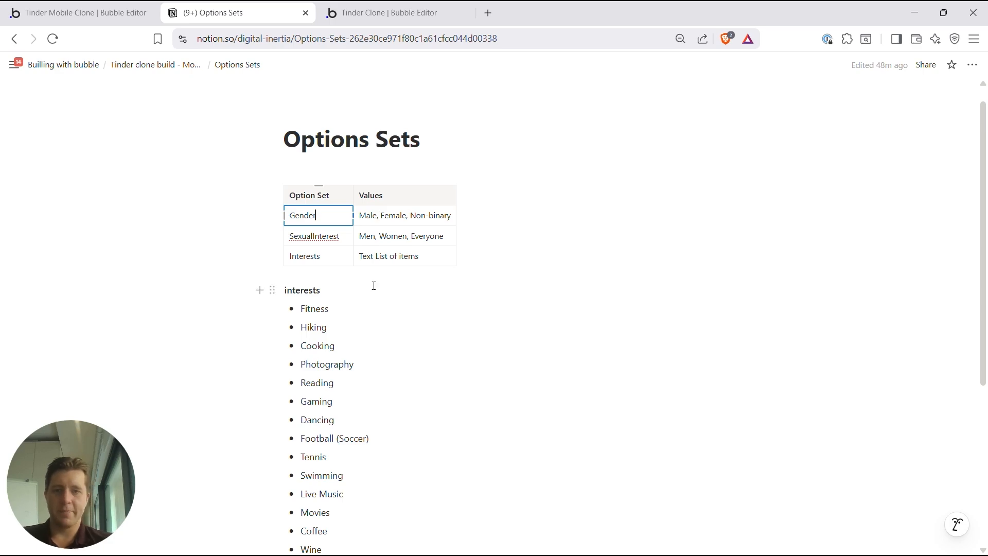
click(164, 64)
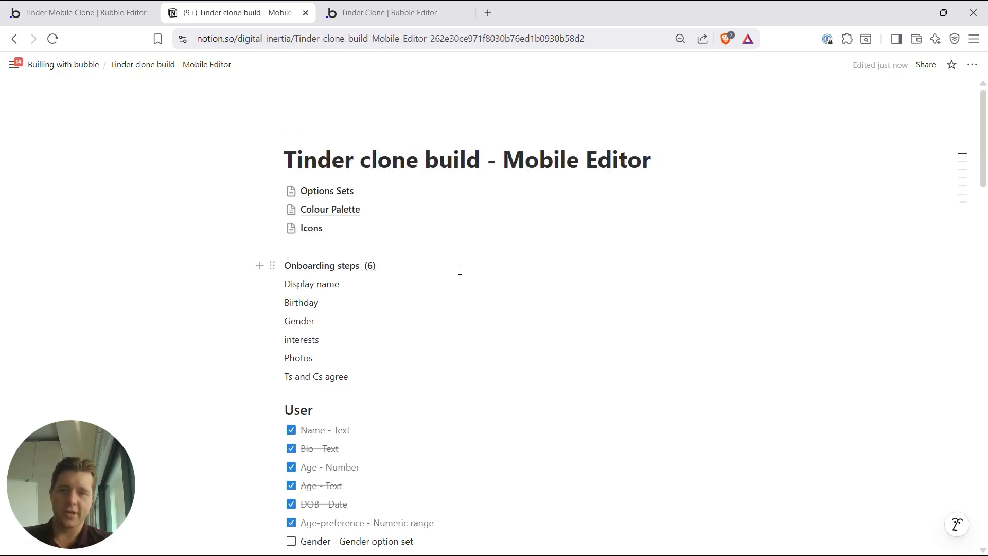
scroll(446, 280, down, 5)
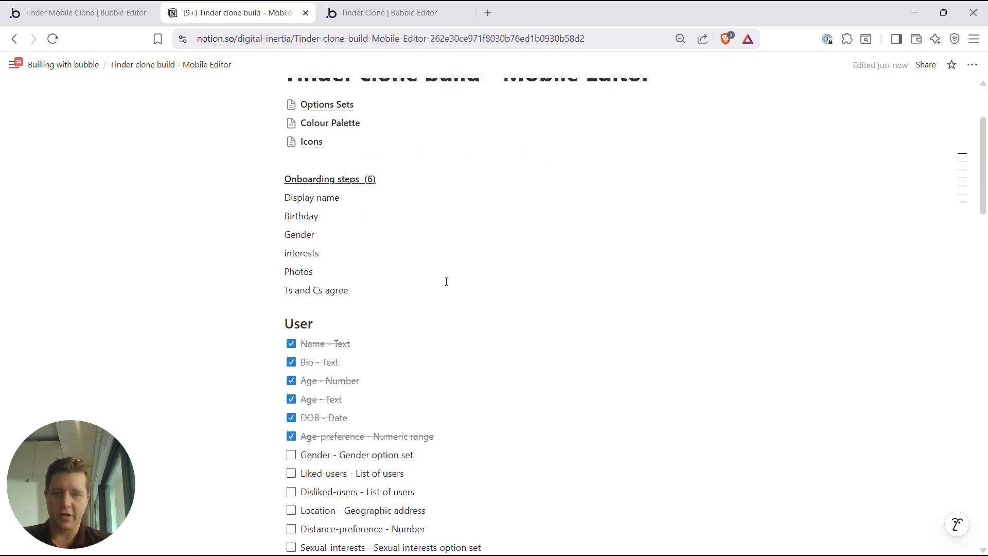
click(97, 5)
click(69, 102)
click(421, 166)
text(Gender)
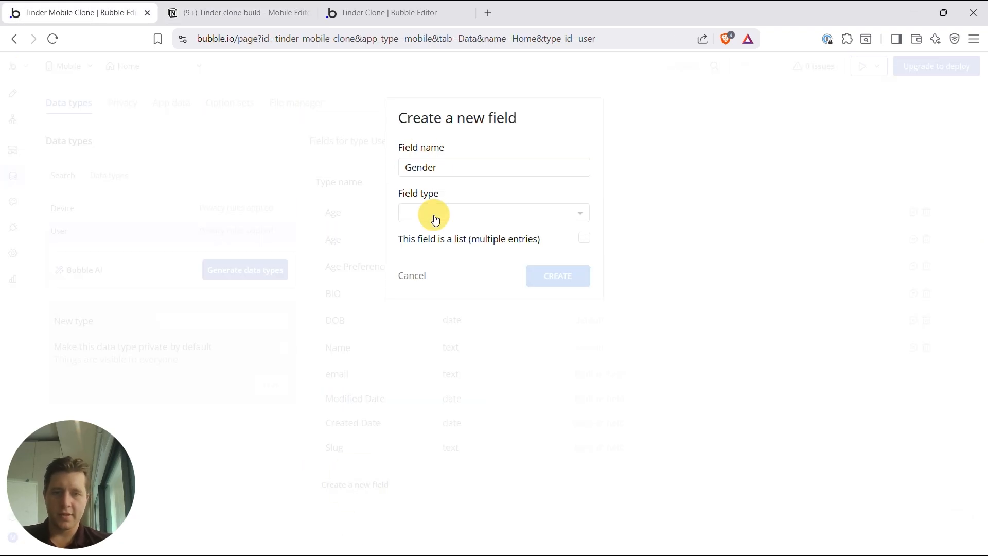
click(435, 213)
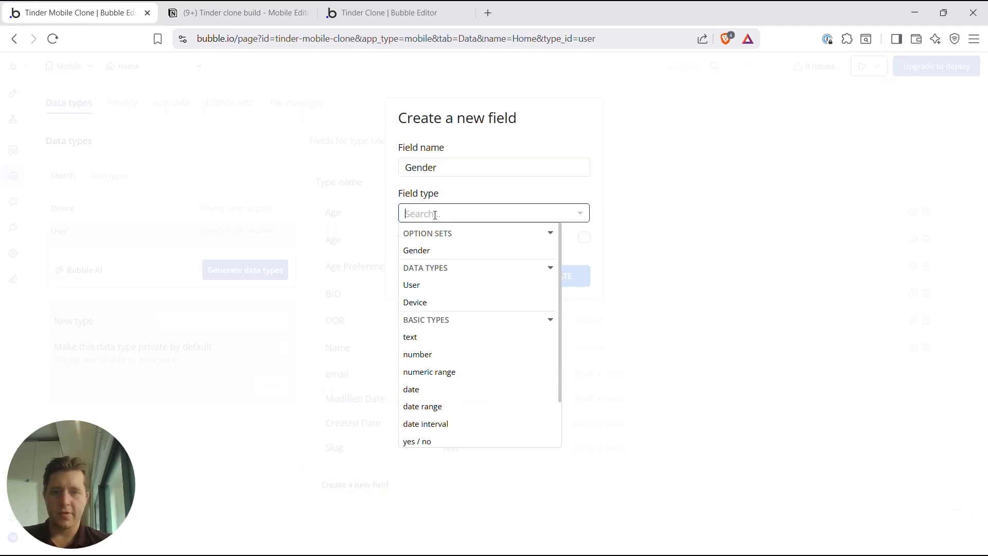
click(422, 252)
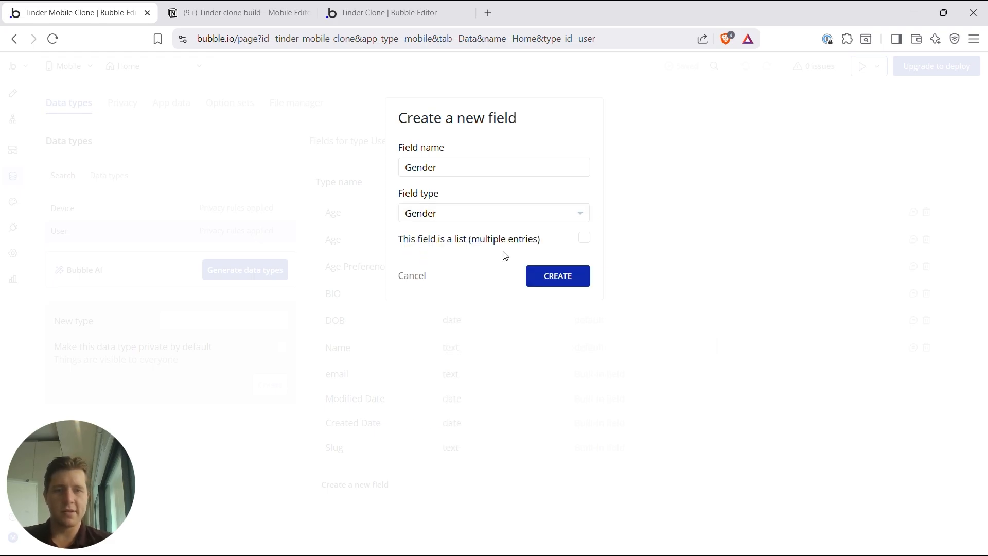
click(555, 279)
Step: Tick off Gender in the Notion User checklist and review the Liked-users and Disliked-users entries
click(233, 12)
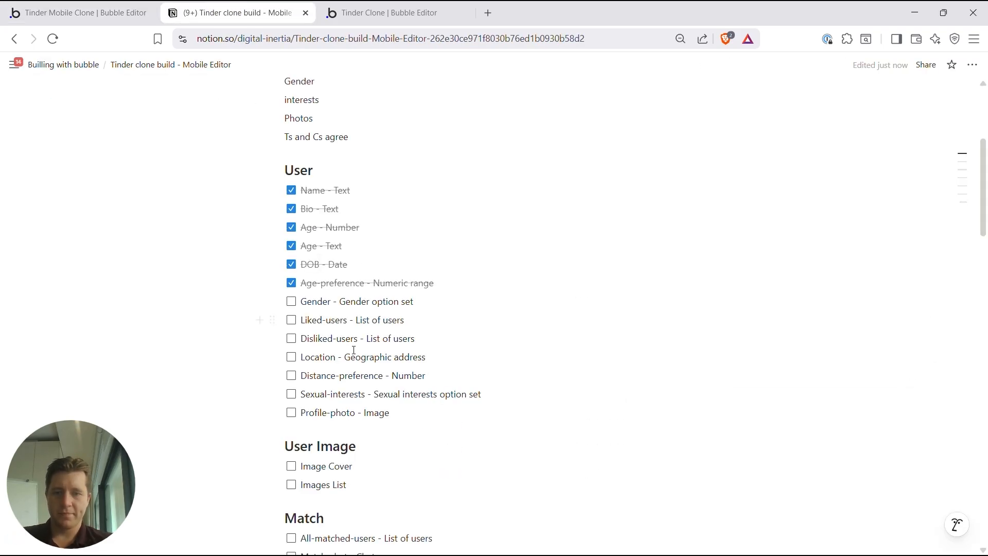
click(291, 302)
scroll(296, 314, down, 1)
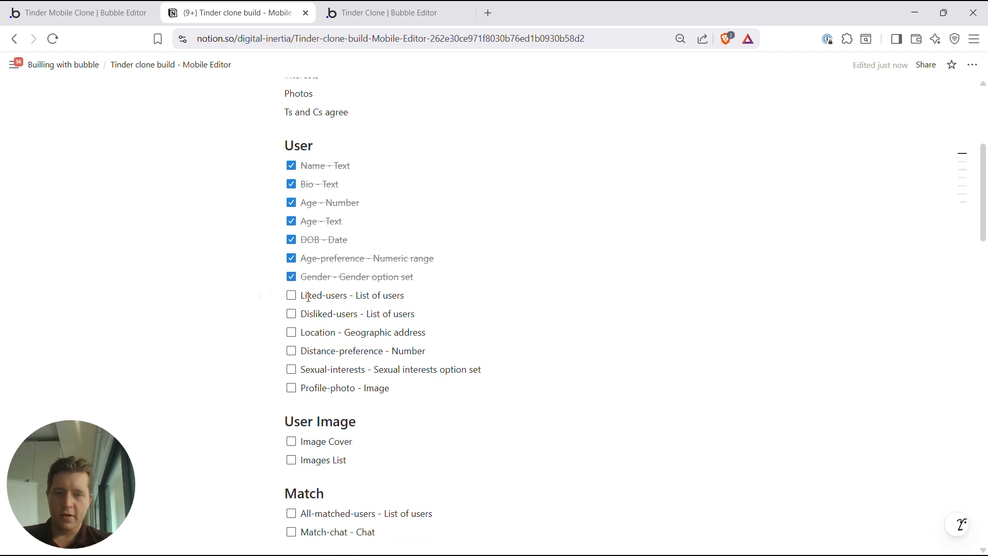
click(313, 295)
drag(324, 299, 361, 317)
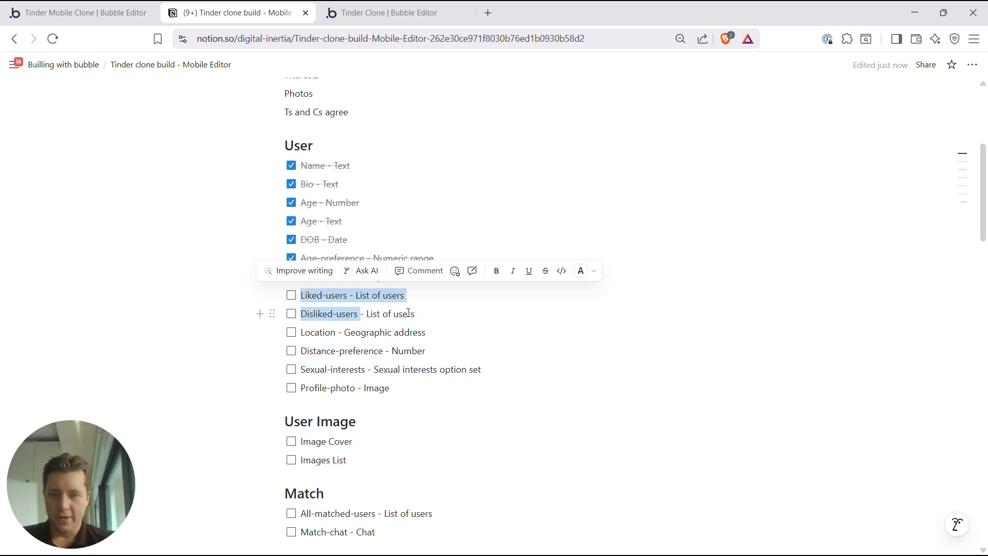
click(345, 302)
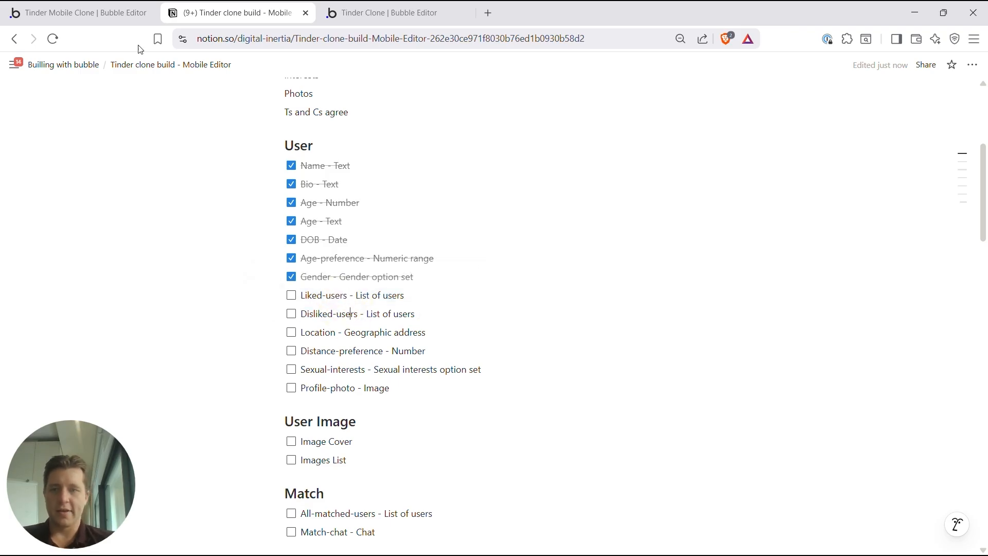
Step: Add a Liked Users field to the User data type in Bubble as a list of type User
click(65, 8)
click(340, 510)
click(416, 168)
text(Liked Users)
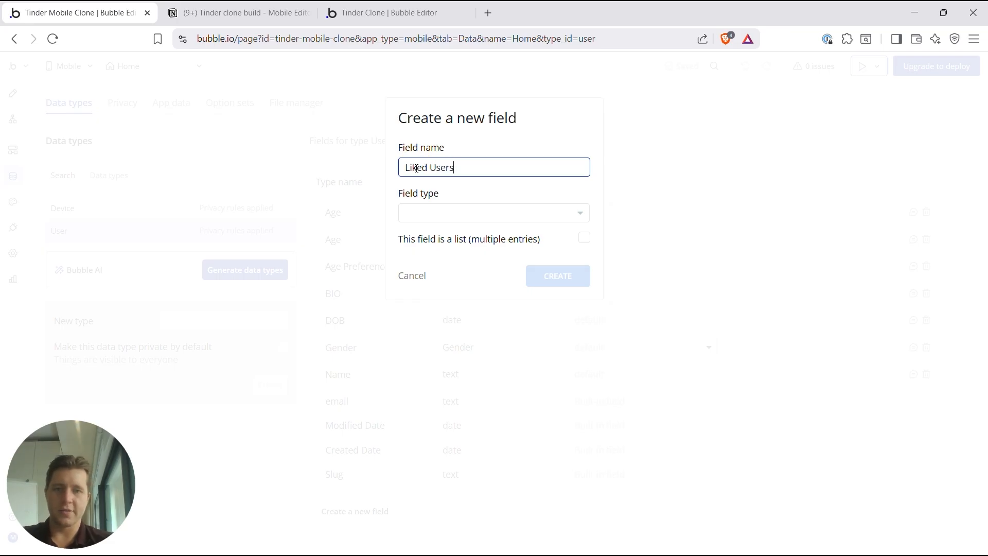
click(509, 212)
text(user)
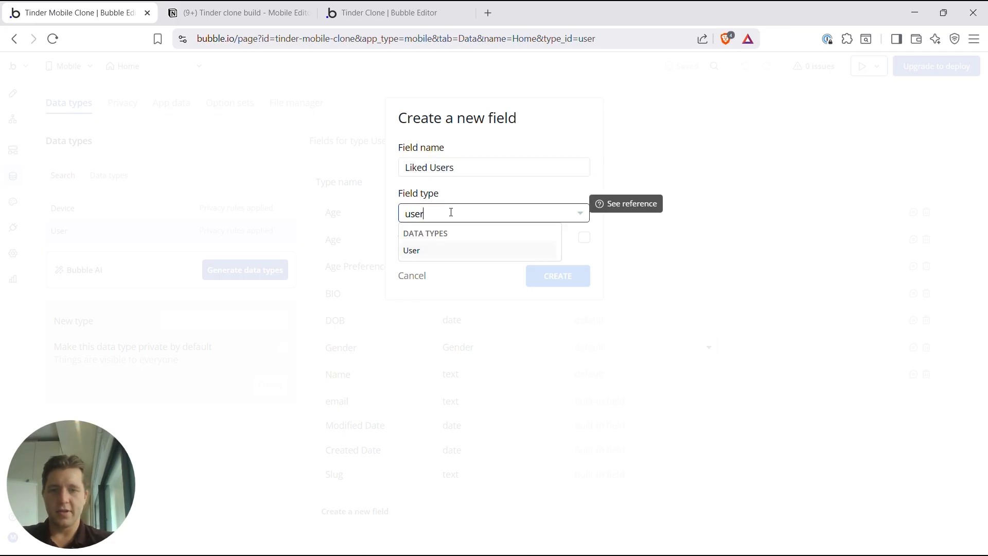
click(435, 254)
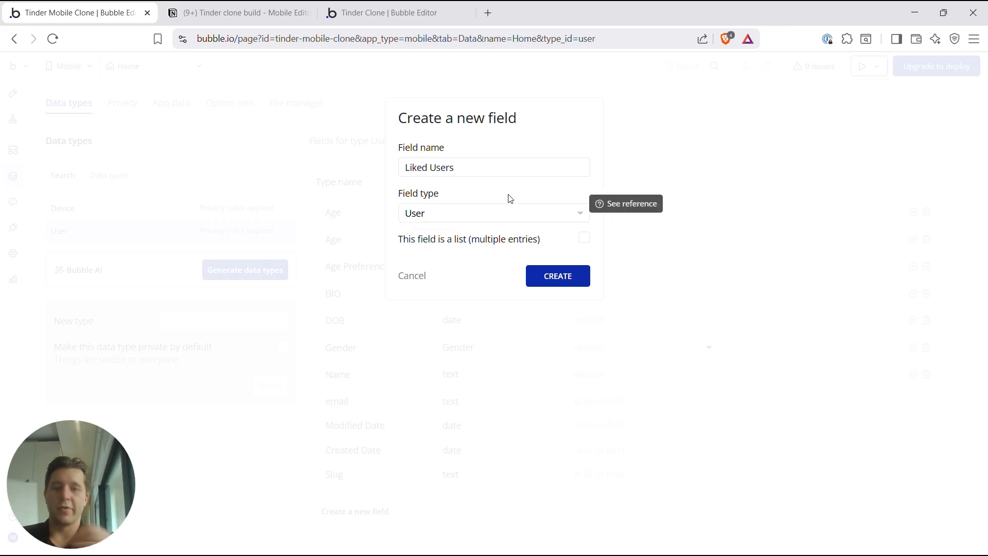
click(584, 240)
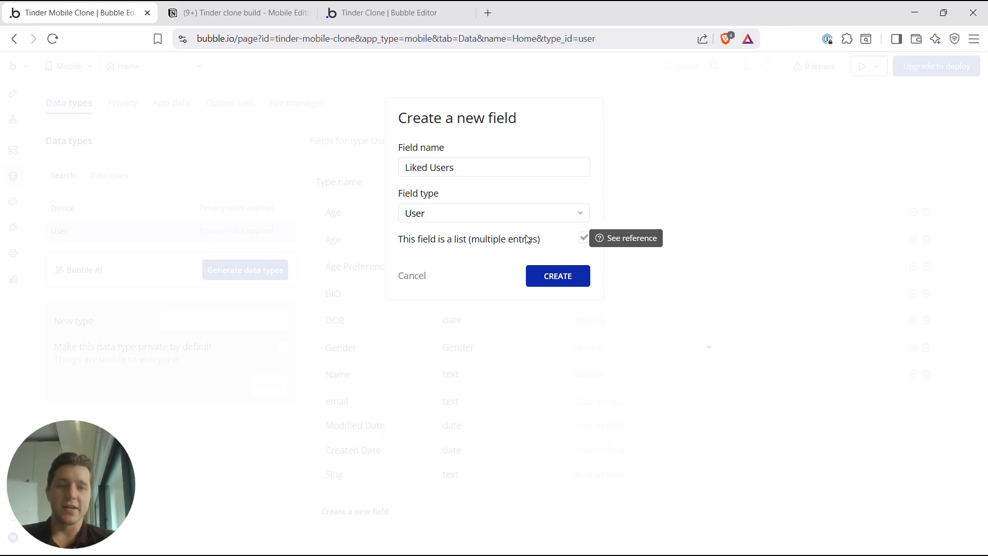
click(558, 276)
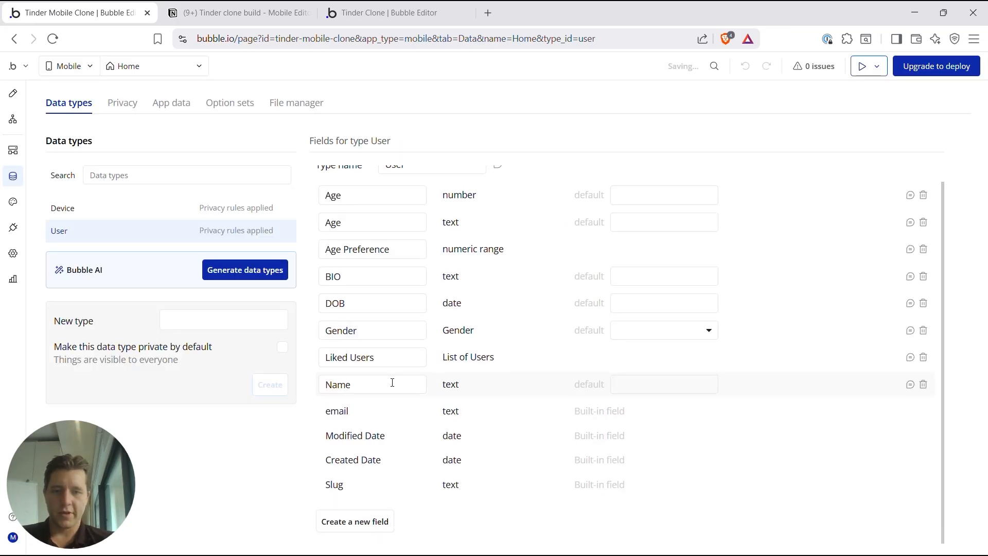
drag(331, 357, 487, 355)
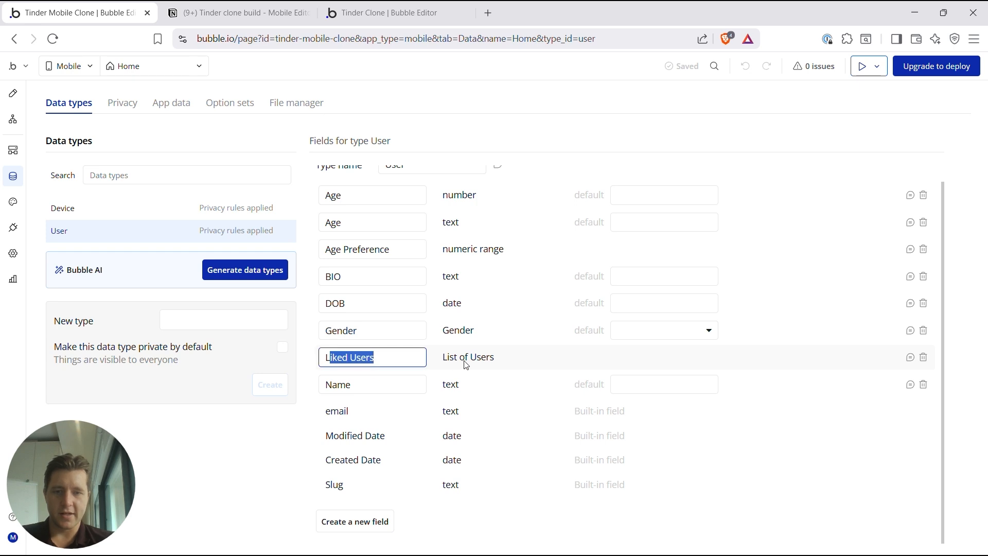
Step: Add a Disliked Users field to the User data type as a list of type User
click(354, 522)
click(422, 161)
text(Disliked Users)
click(454, 222)
text(user)
click(421, 253)
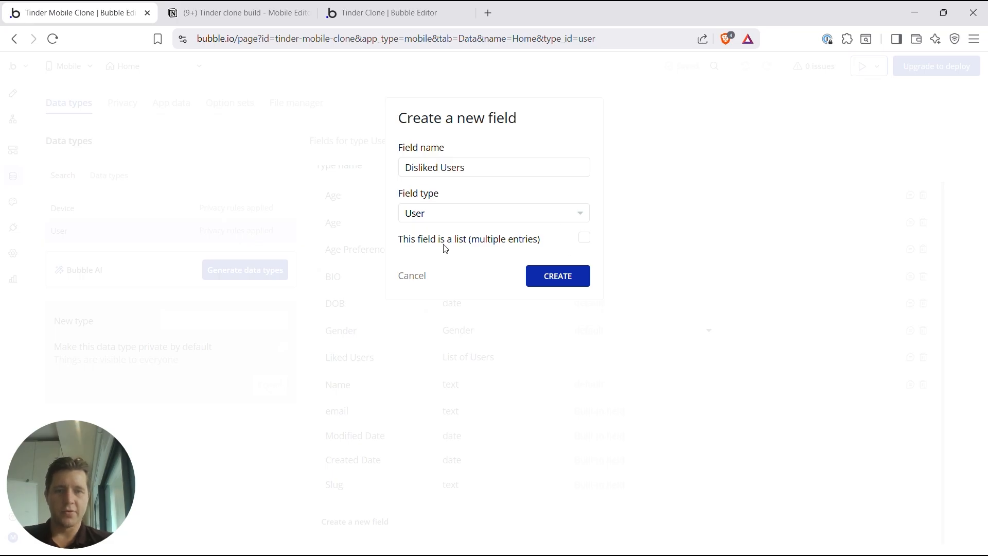
click(585, 240)
click(558, 278)
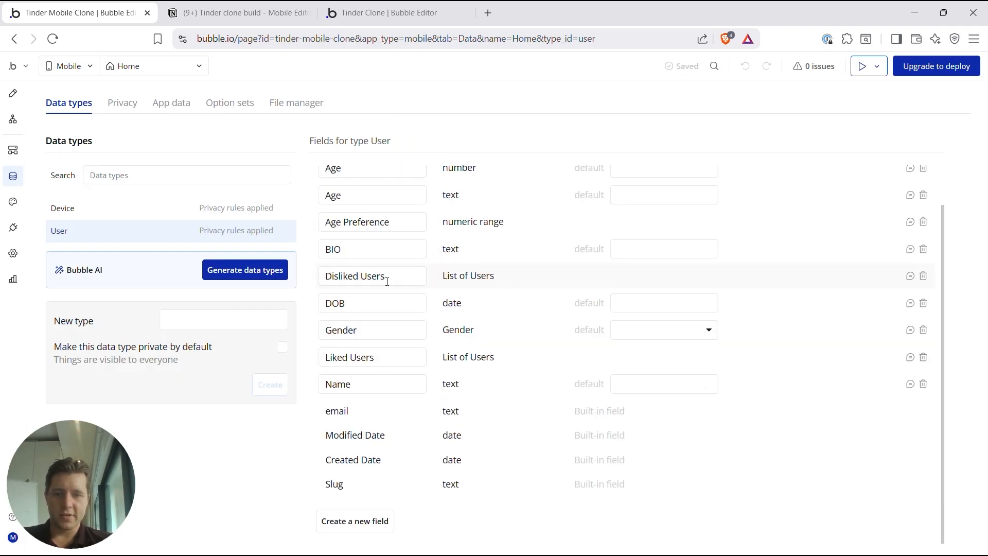
Step: Tick off Liked-users and Disliked-users in the User checklist of the Notion build notes
click(221, 13)
click(292, 295)
click(292, 314)
Step: Add a Location field of type geographic address to the User data type and tick off Location in the Notion checklist
click(83, 13)
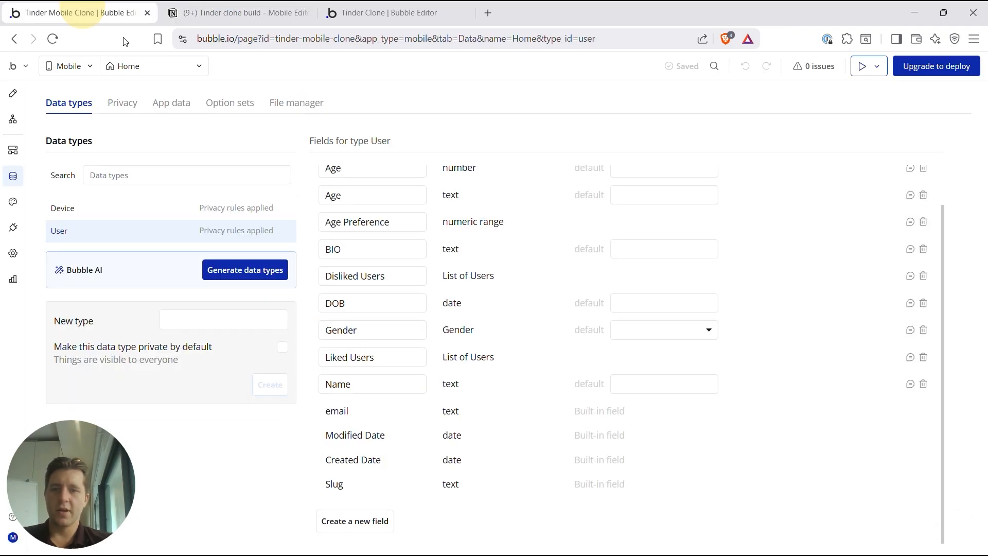
click(352, 522)
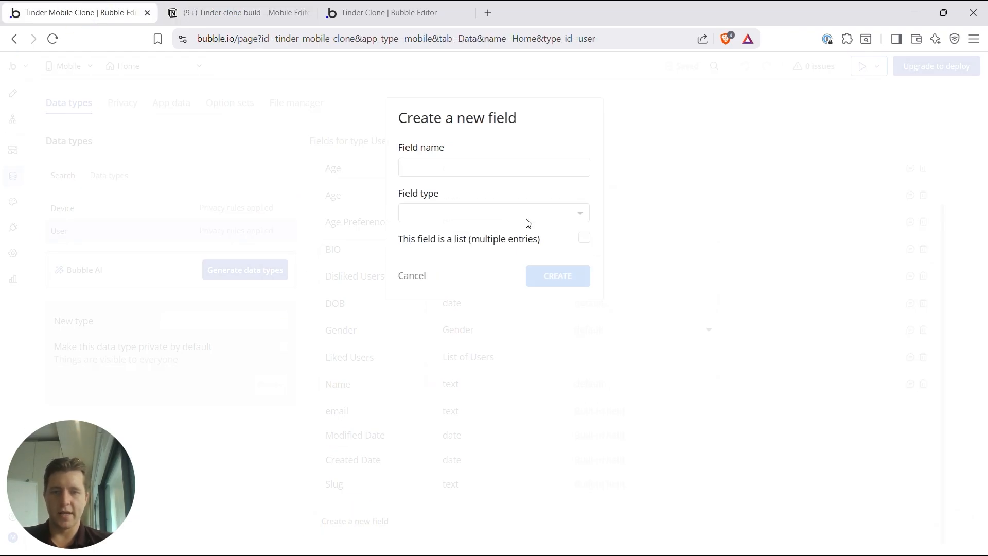
click(450, 165)
text(Location)
click(449, 214)
text(geo)
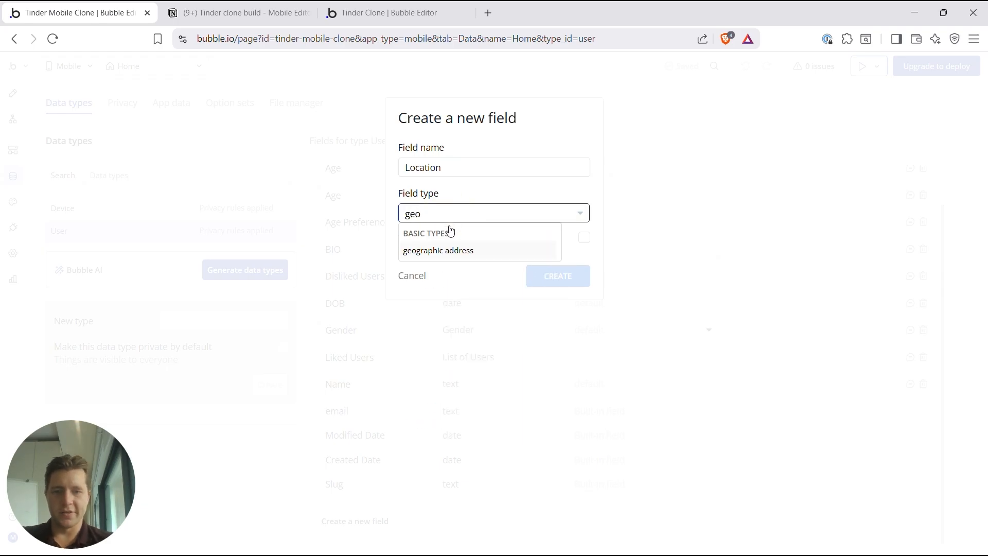
click(442, 252)
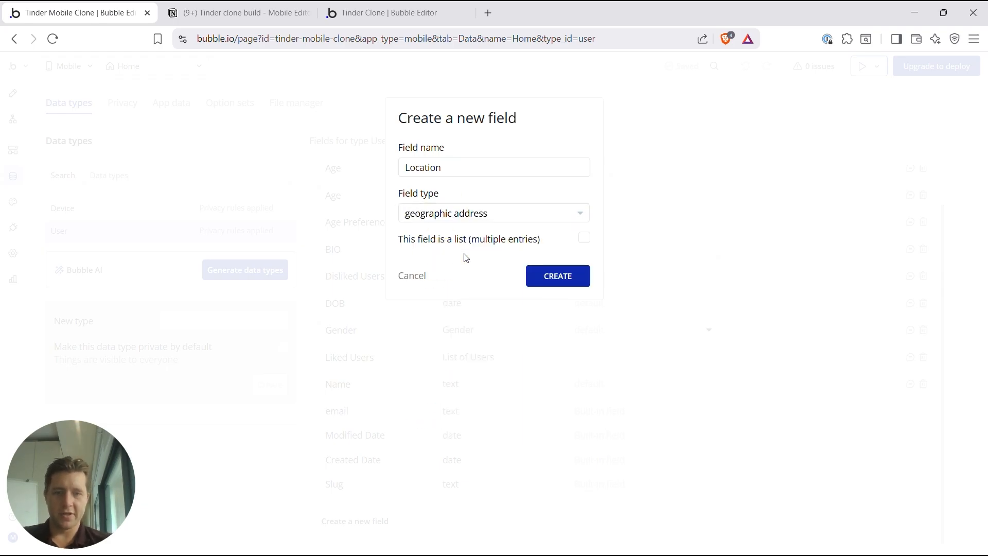
click(557, 276)
click(229, 13)
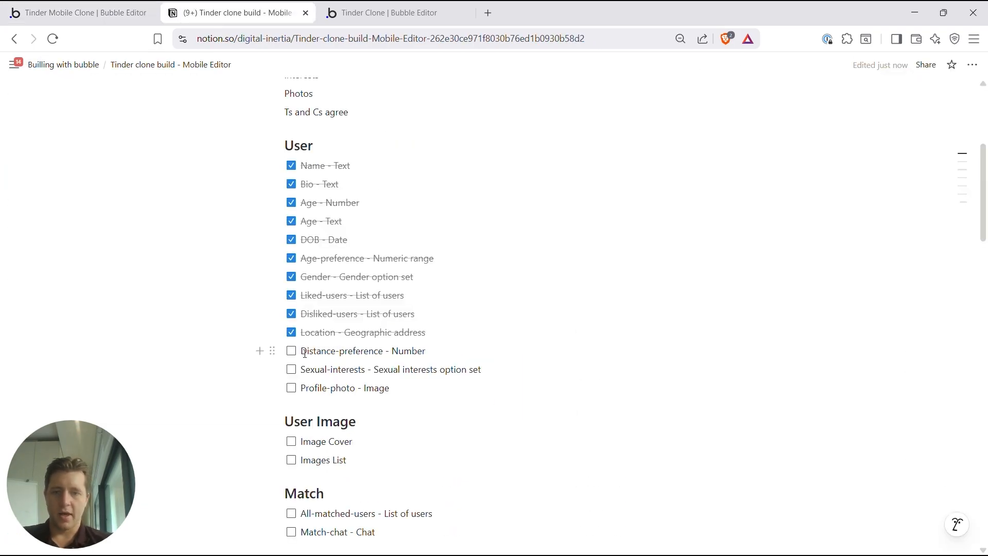
Step: Back in Bubble, add a Distance Preference field of type number to the User data type
click(85, 13)
text(Distance )
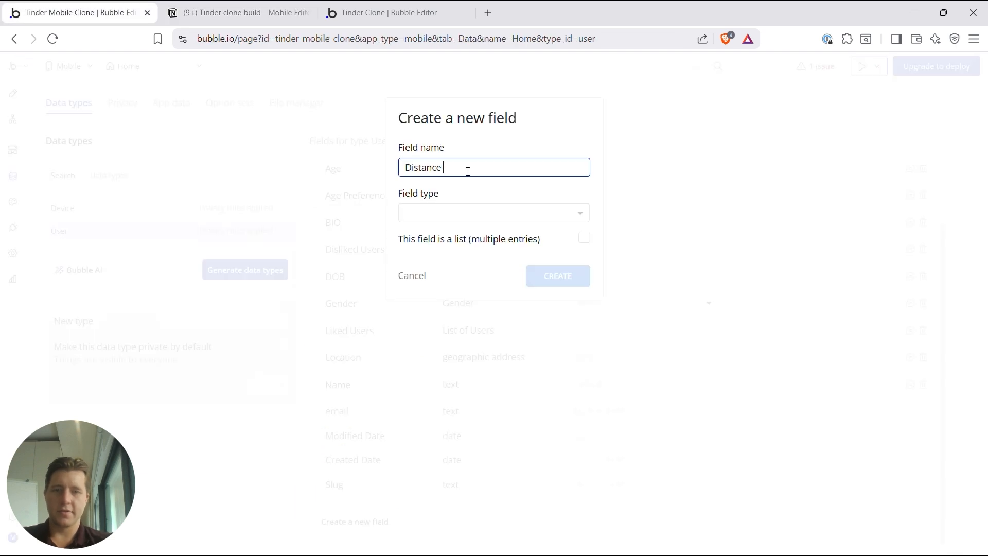
text(Preference)
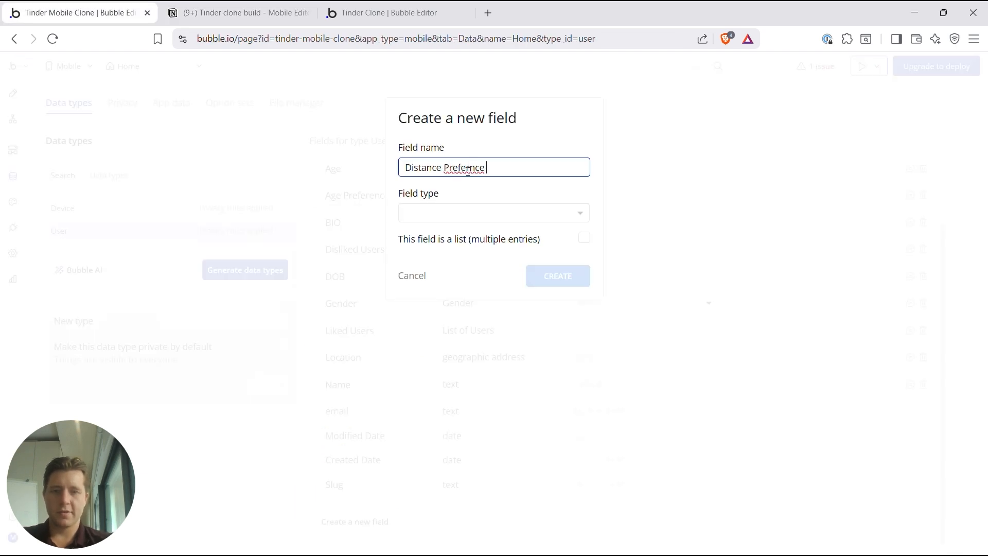
click(430, 213)
text(numb)
click(429, 251)
Step: Tick off Distance-preference in the Notion User checklist and open the Options Sets notes page
key(ctrl+Tab)
click(292, 271)
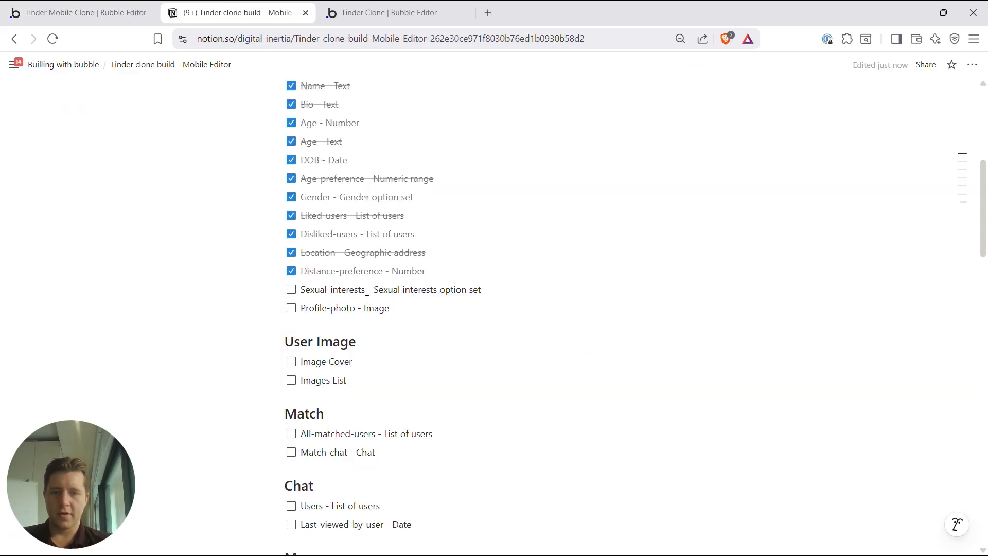
scroll(360, 272, down, 1)
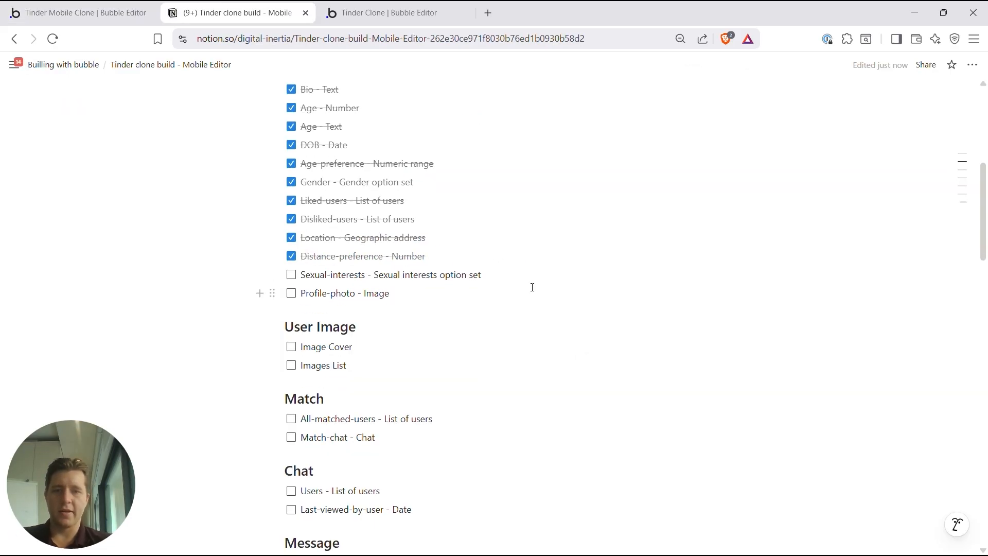
scroll(414, 273, up, 6)
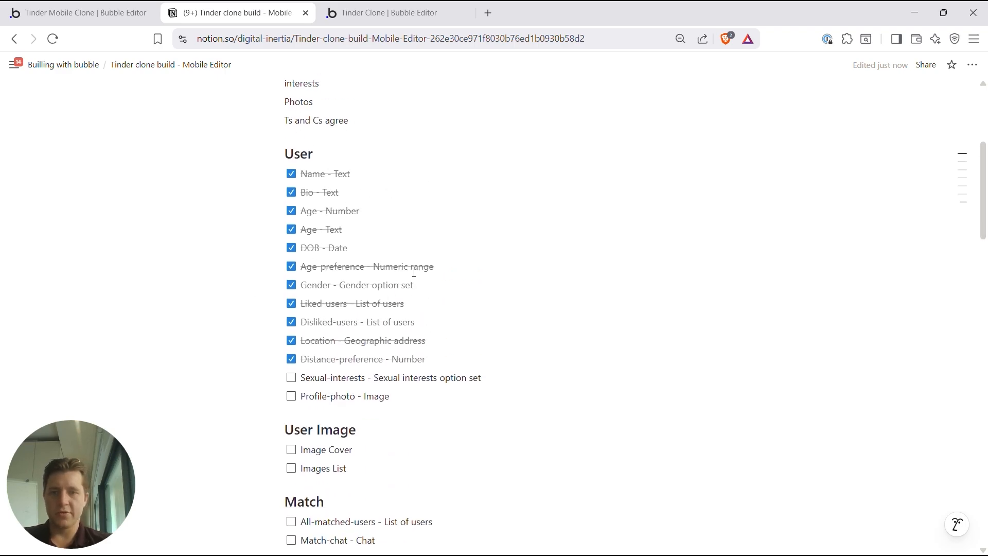
click(322, 152)
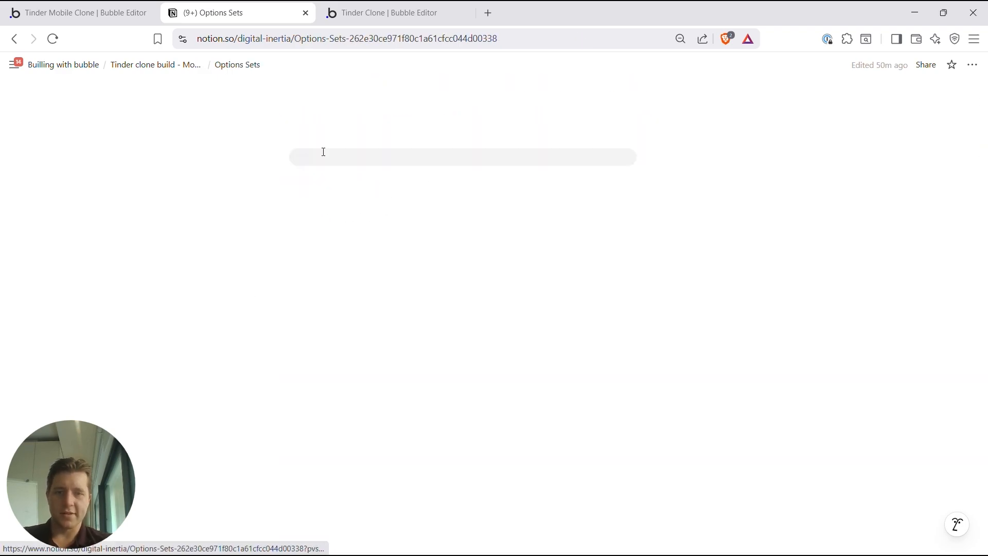
Step: Create a new option set named Sexual interests in Bubble
click(101, 11)
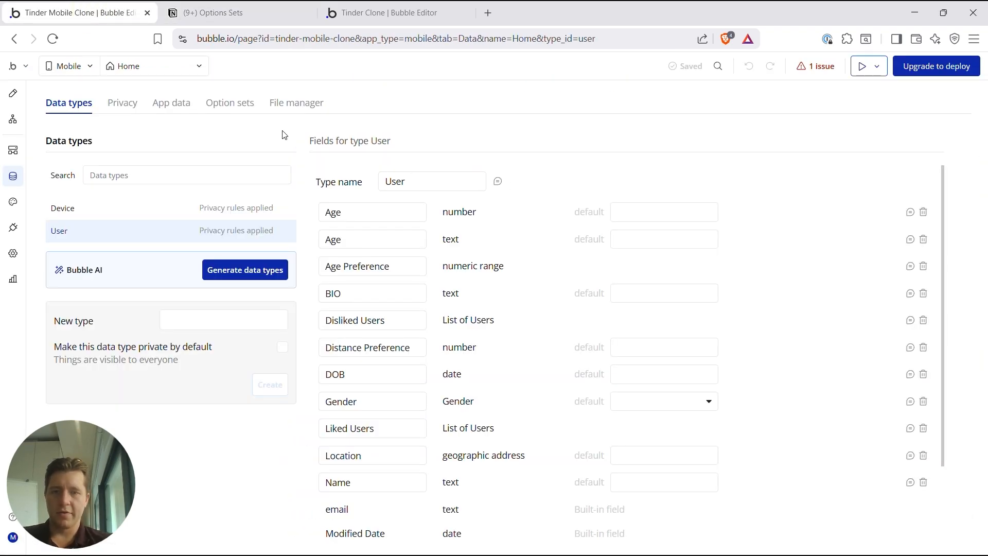
click(221, 104)
click(196, 257)
text(Sexual interests)
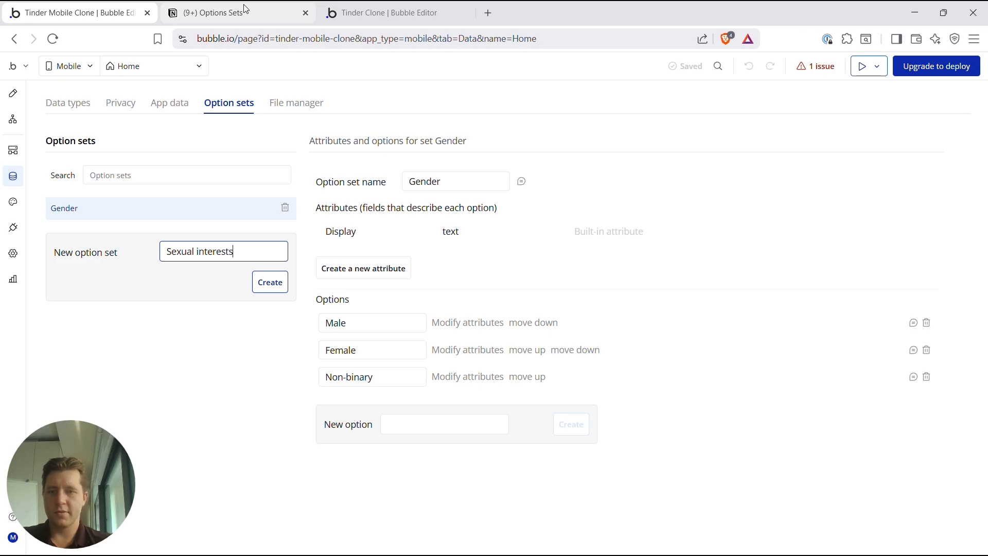
click(271, 282)
Step: Add the options Men, Women and Everyone to the Sexual interests option set, following the values in the Notion notes
click(410, 341)
click(264, 11)
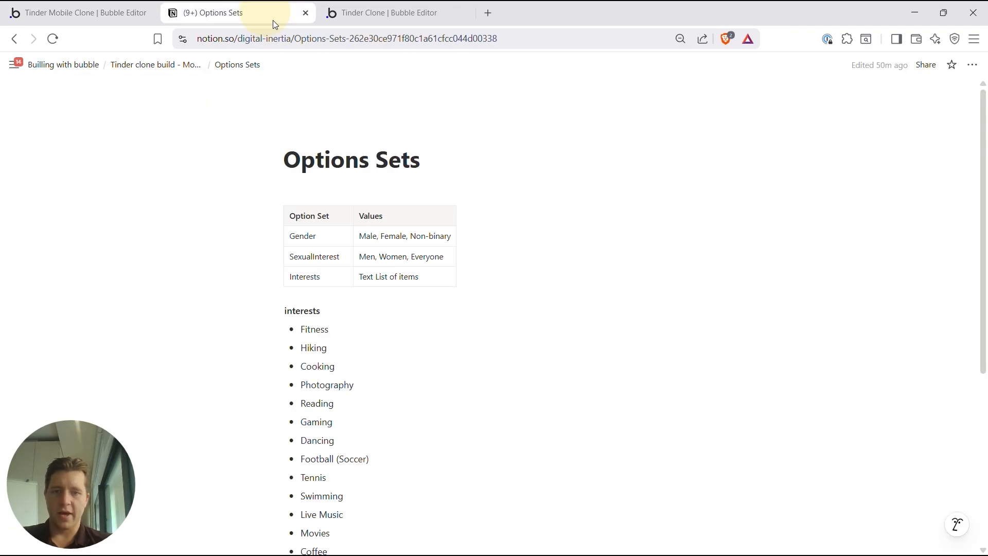
key(ctrl+shift+Tab)
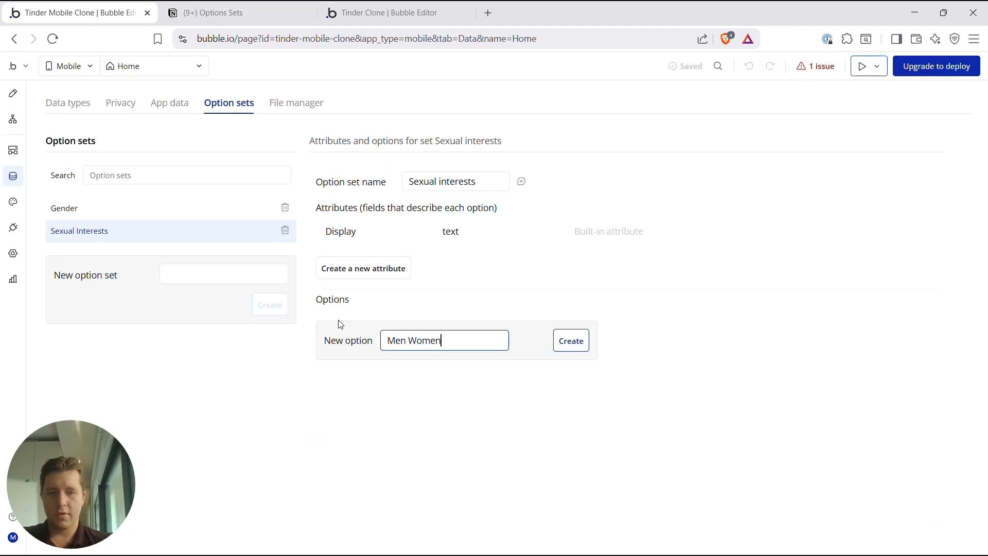
key(BackSpace)
key(BackSpace)
key(BackSpace)
key(BackSpace)
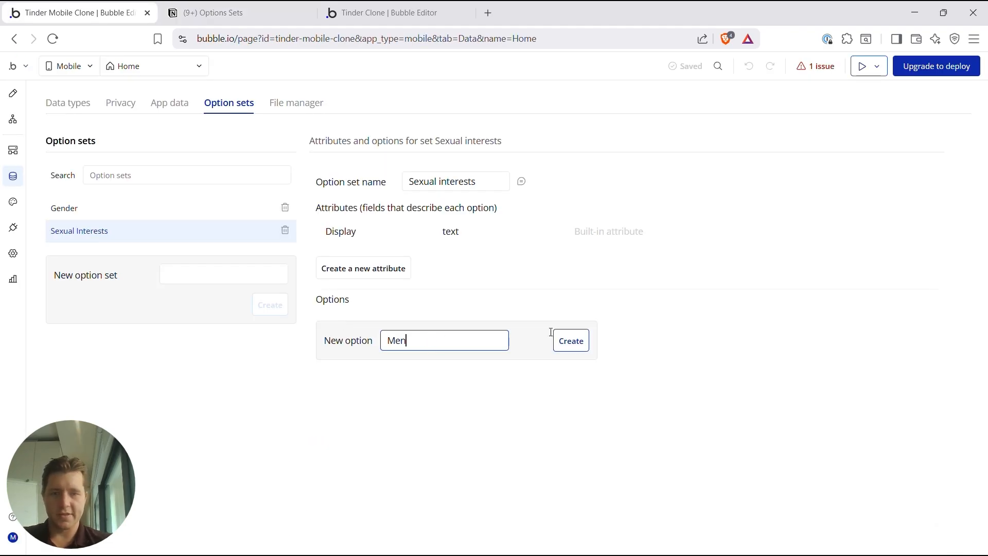
click(571, 341)
click(400, 371)
text(Women)
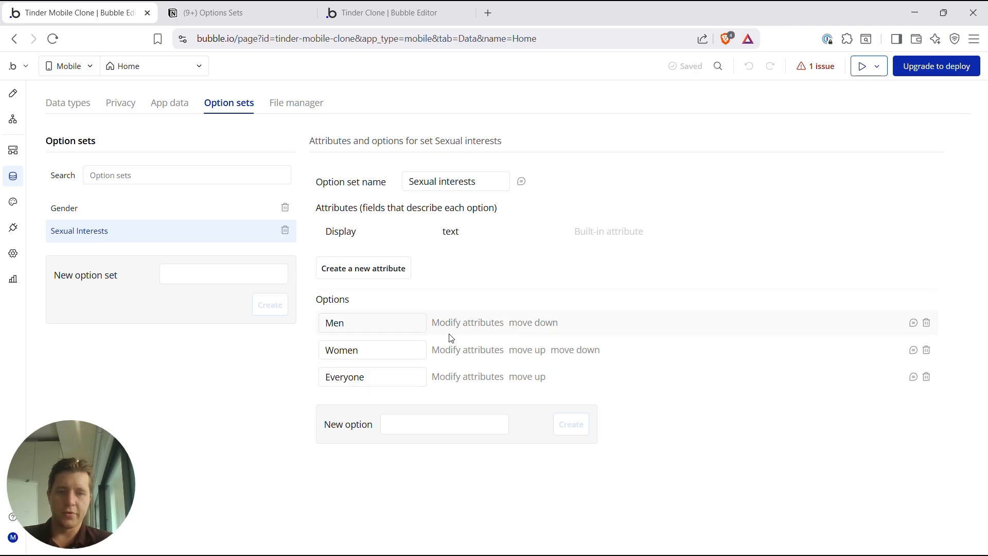
Step: Add an Interests (Type) attribute of type Gender to the Sexual interests option set
click(371, 277)
click(443, 165)
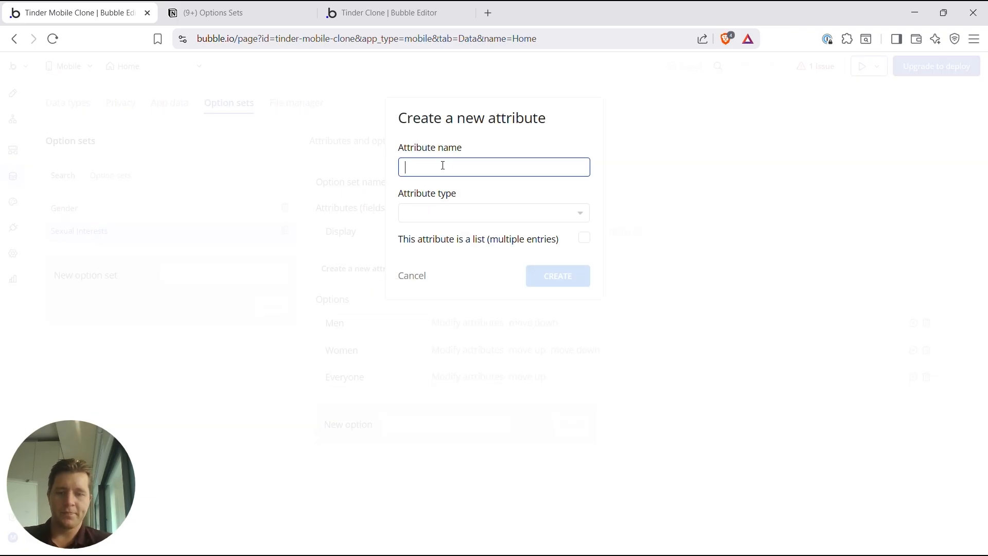
text(Interests (Type))
click(456, 213)
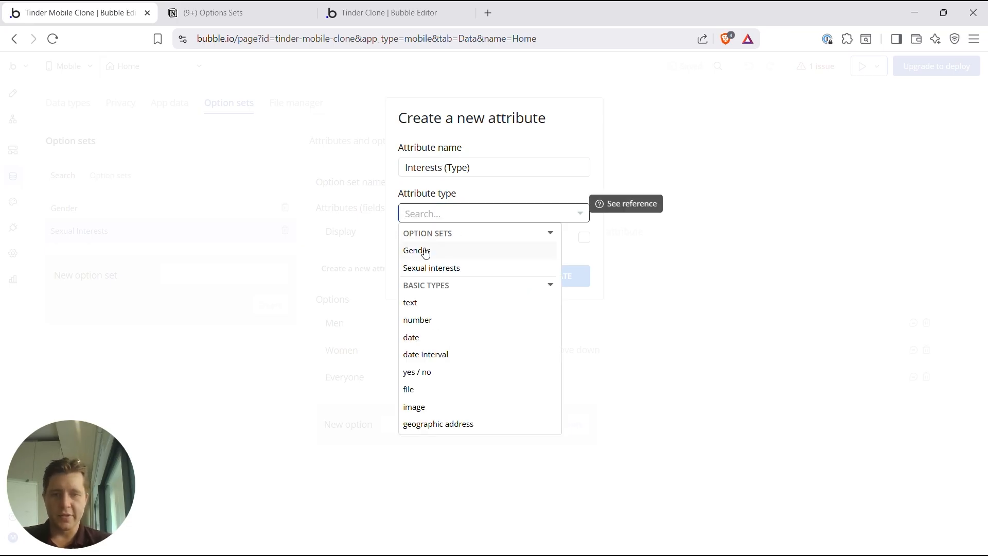
click(427, 252)
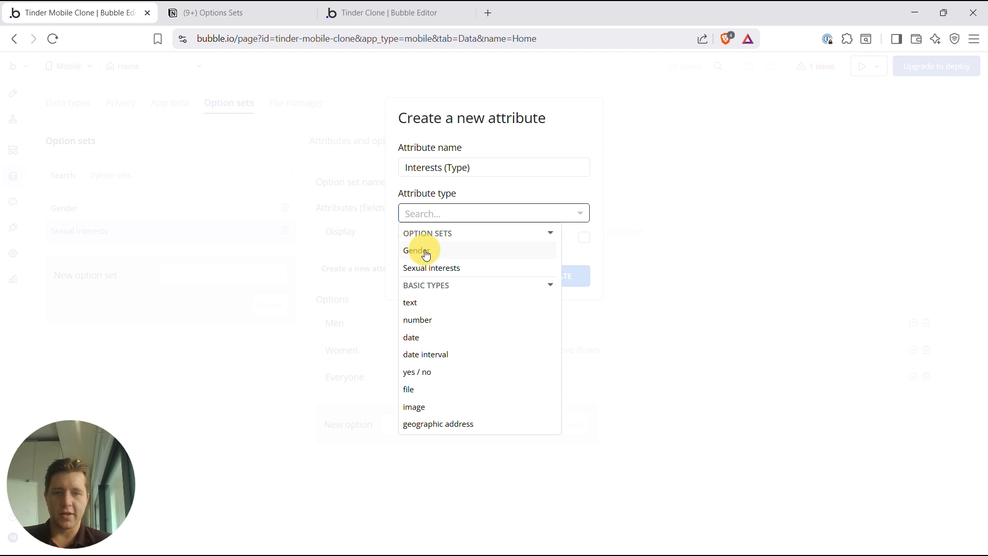
click(549, 276)
Step: Set the single-value Interests (Type) attribute to Male for the Men option and Female for the Women option
click(355, 350)
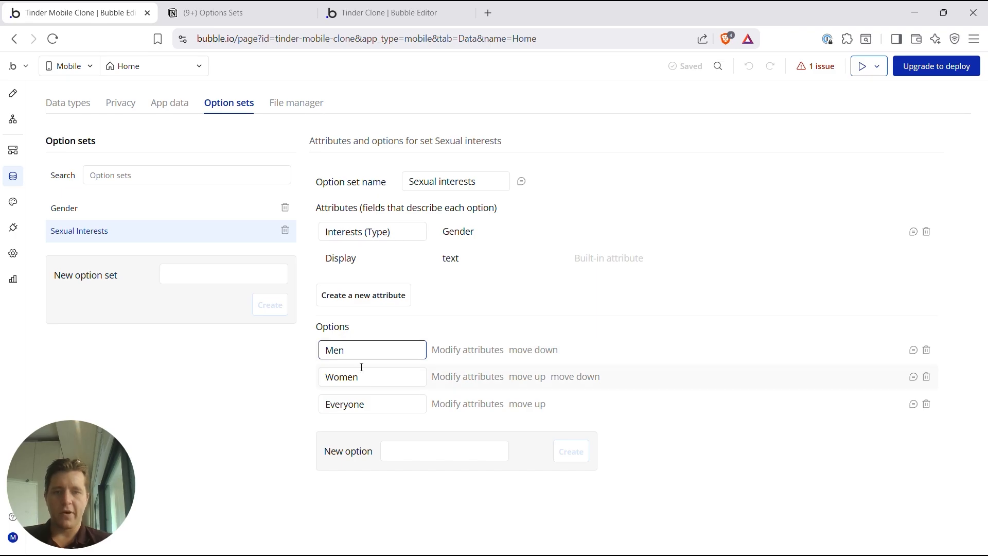
click(460, 351)
click(445, 135)
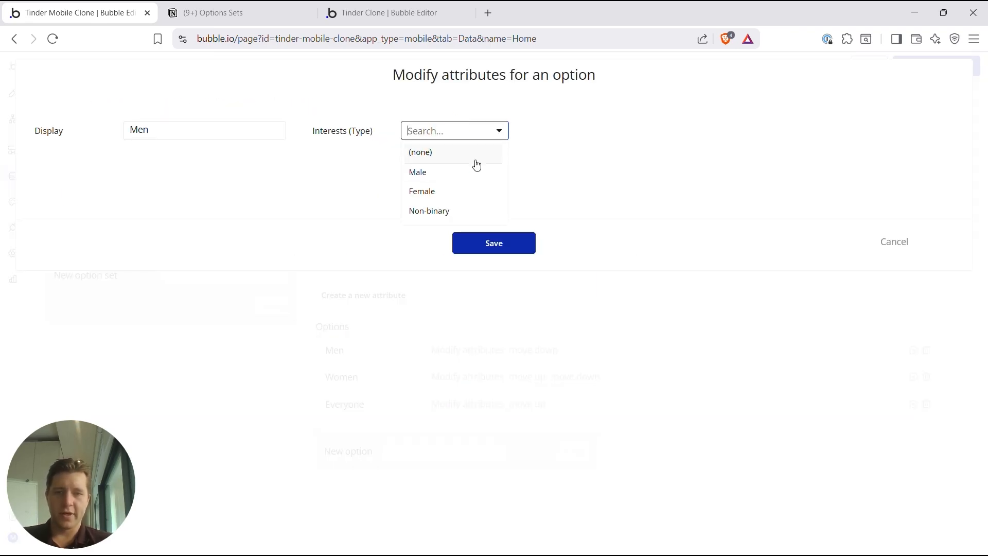
click(443, 173)
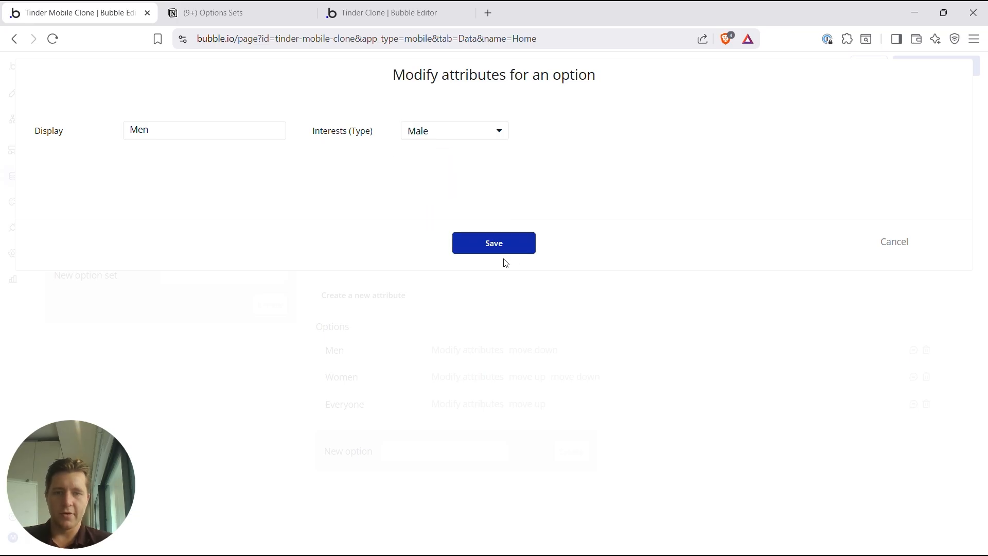
click(488, 244)
click(457, 379)
click(435, 130)
click(445, 191)
click(509, 253)
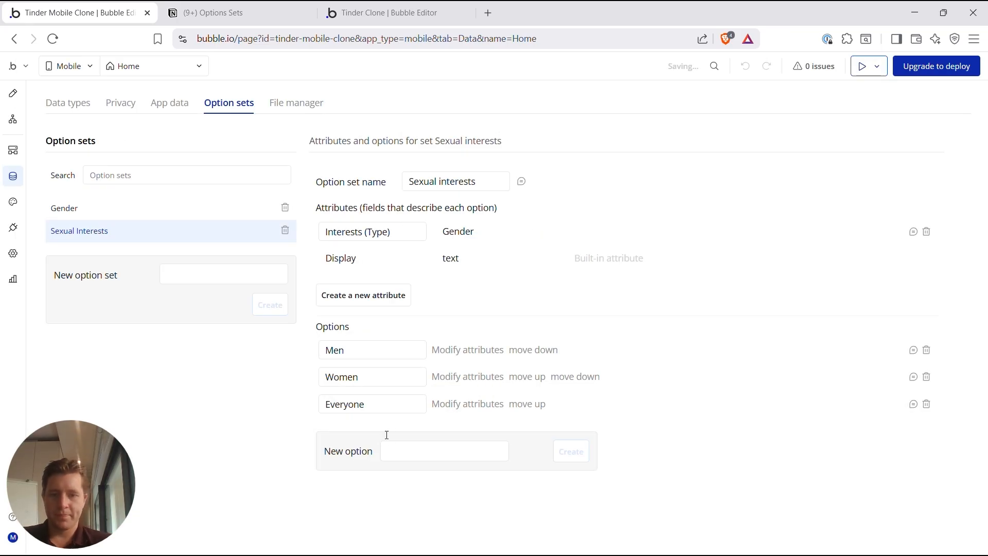
click(449, 404)
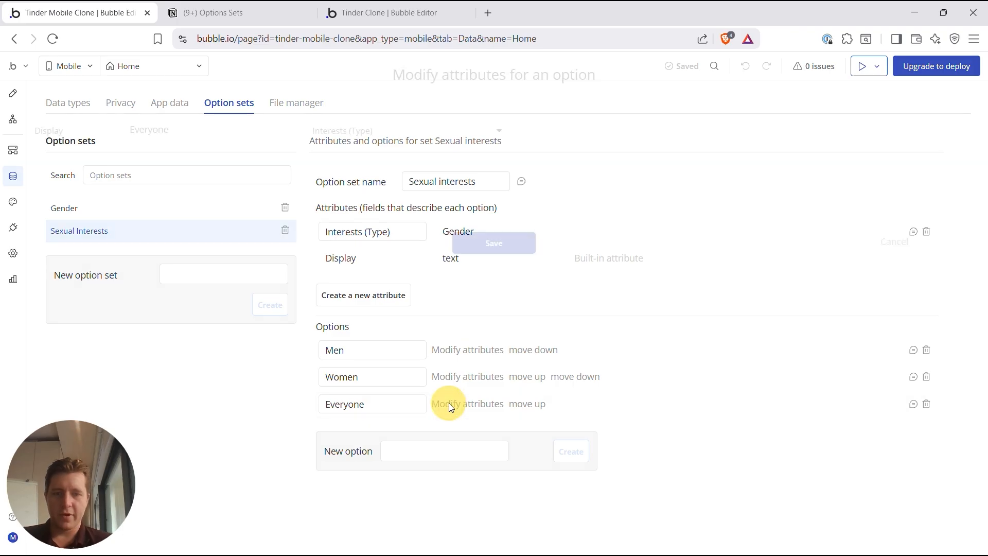
click(440, 132)
click(437, 175)
click(894, 245)
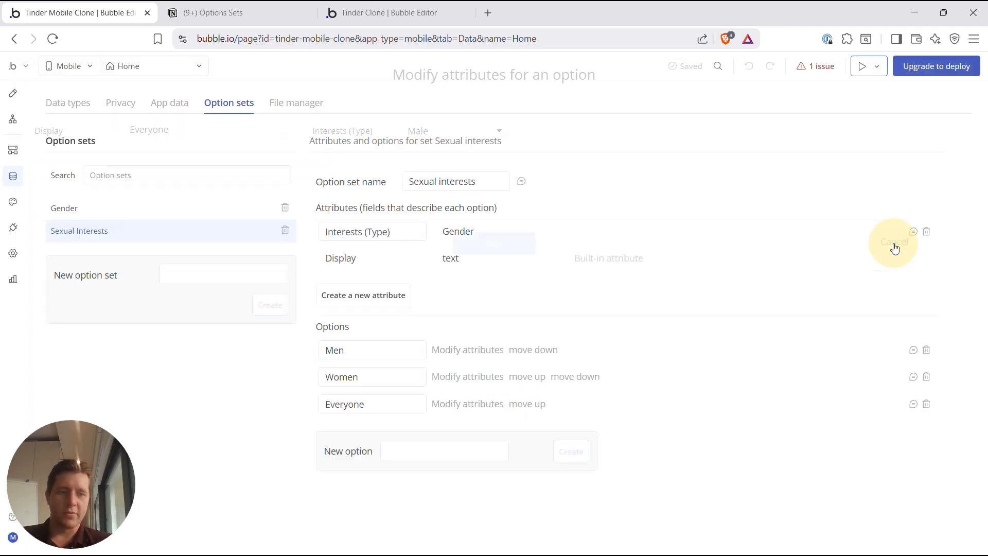
Step: Copy the name of the Interests (Type) attribute and delete that attribute from the Sexual interests option set
triple_click(401, 234)
key(ctrl+c)
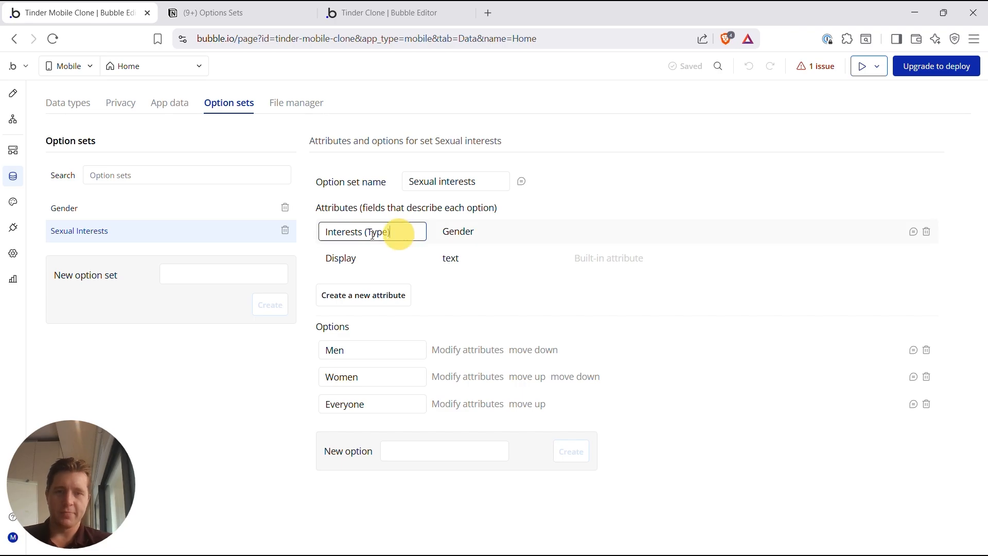
click(926, 232)
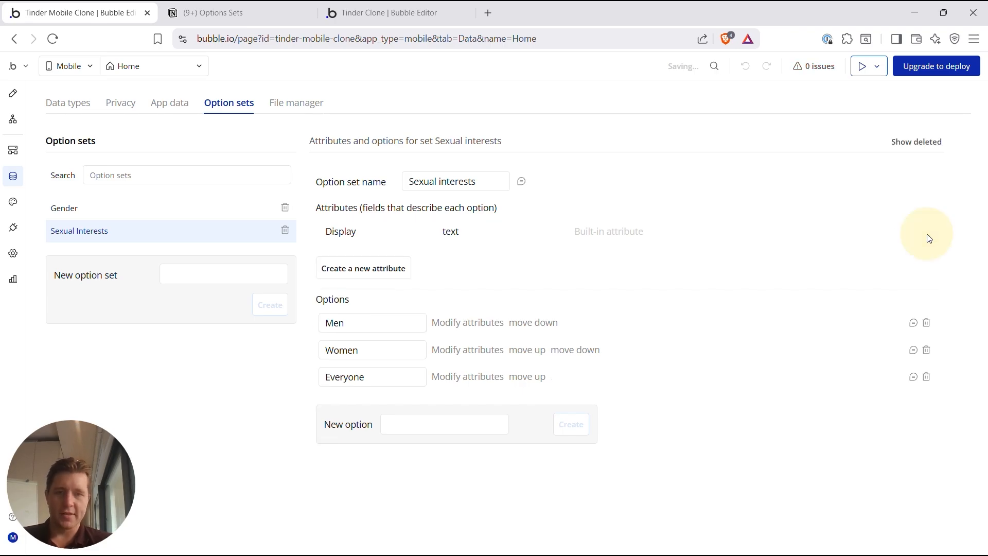
Step: Create an Interests (Type) attribute of type Gender that allows multiple entries as a list in the Sexual interests option set
click(410, 268)
click(440, 167)
key(ctrl+v)
click(462, 221)
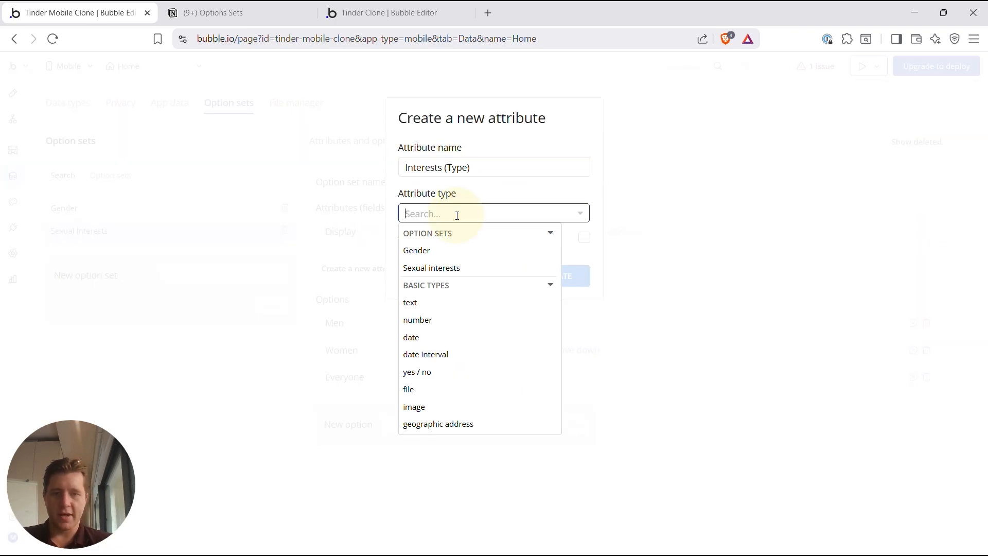
click(444, 250)
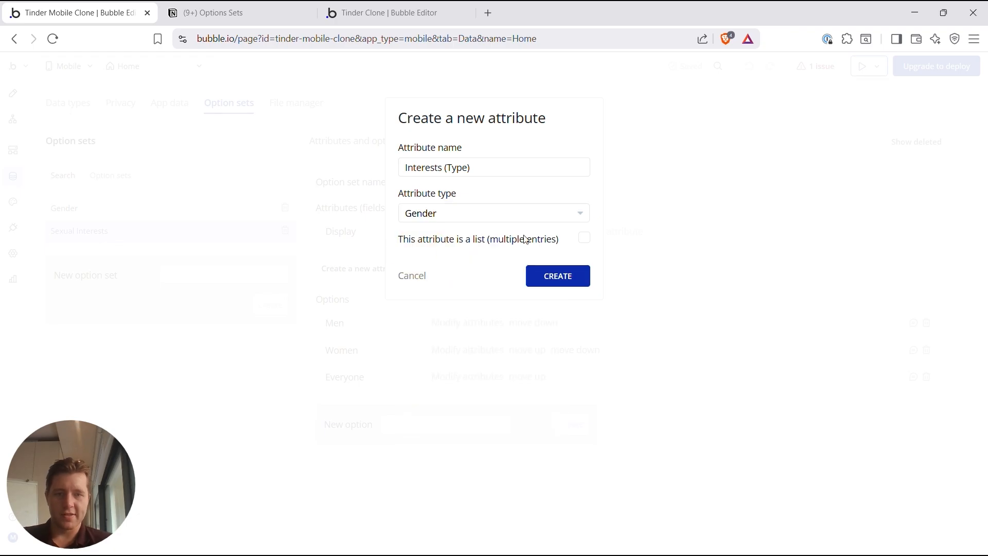
click(584, 238)
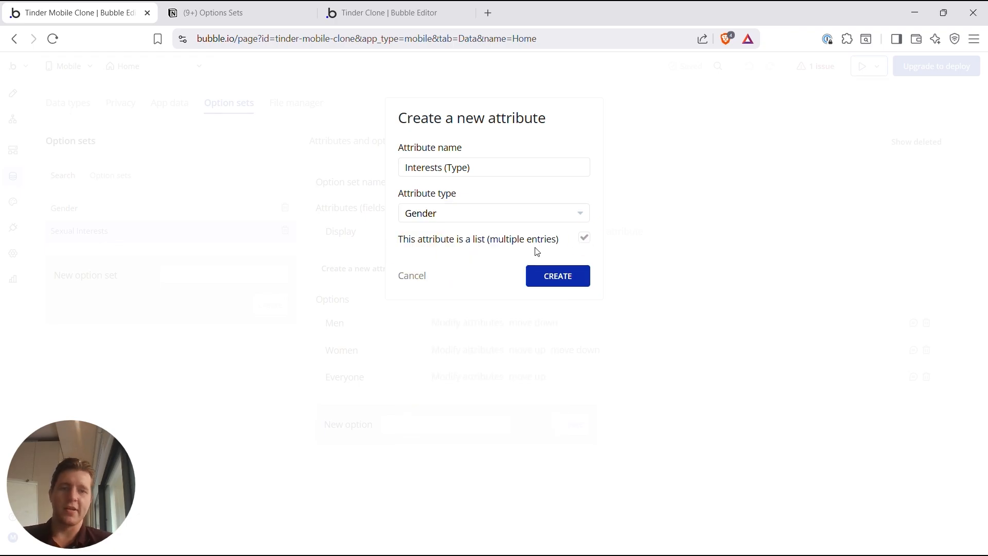
click(558, 278)
Step: Add Male to the Interests (Type) list of the Men option and Female to that of the Women option, saving both
click(454, 353)
click(468, 137)
click(419, 171)
click(556, 133)
click(499, 244)
click(468, 131)
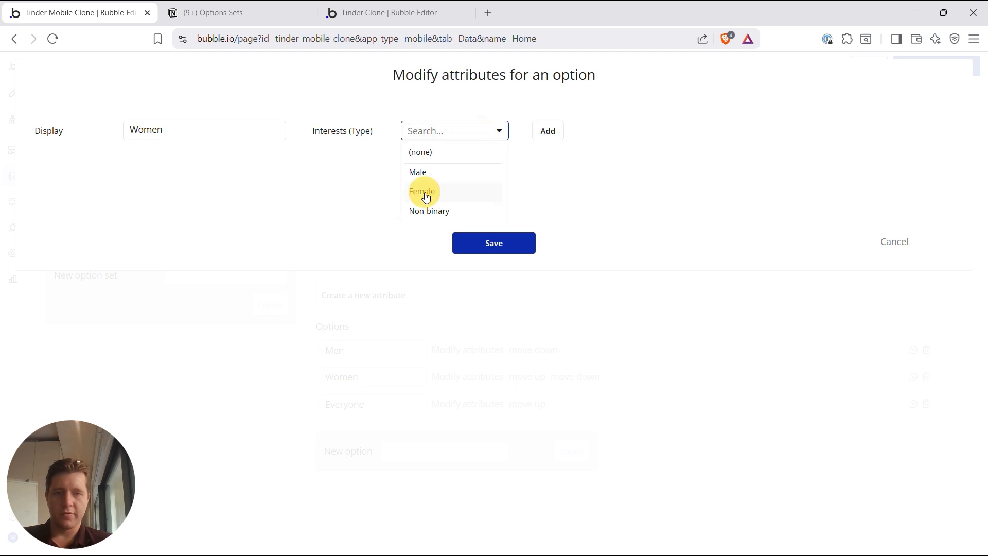
click(428, 193)
click(547, 133)
click(481, 250)
Step: Add Male, Female and Non-binary to the Interests (Type) list of the Everyone option and save it
click(456, 405)
click(461, 134)
click(426, 170)
click(548, 132)
click(448, 152)
click(427, 209)
click(547, 150)
click(482, 170)
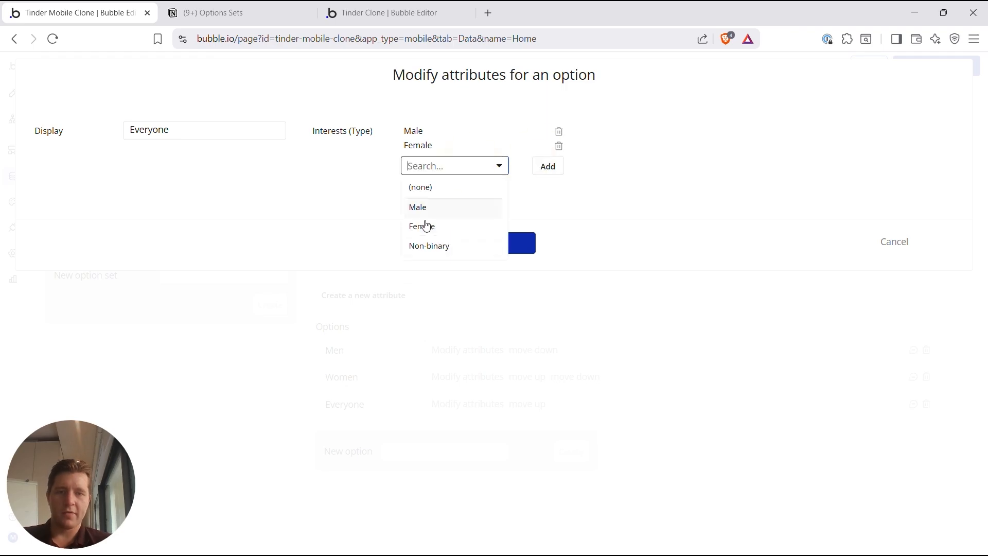
click(452, 247)
click(549, 173)
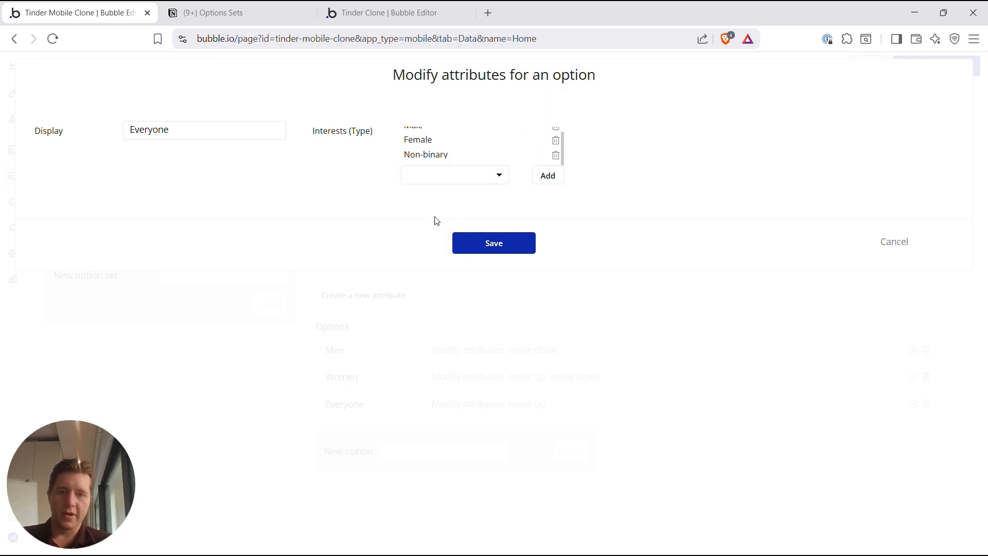
click(507, 238)
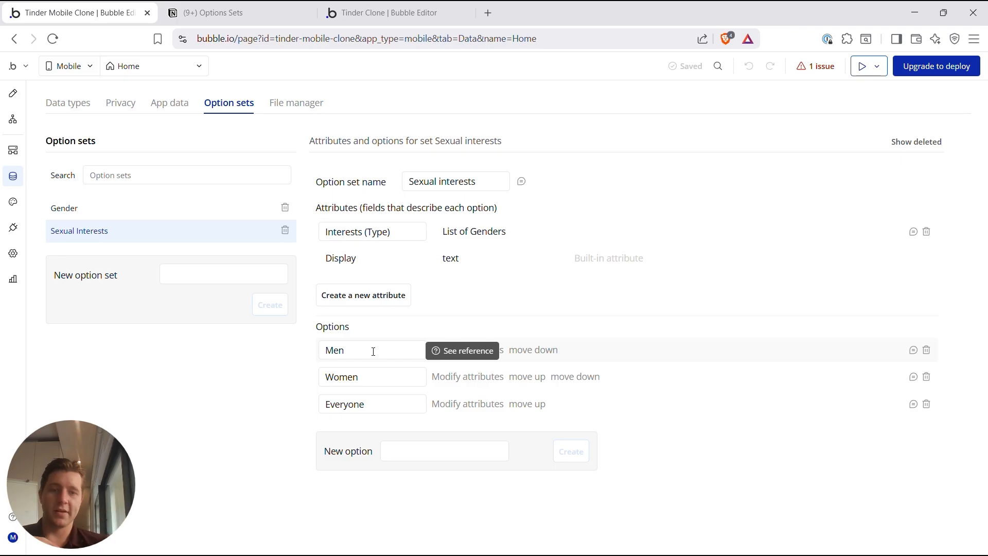
Step: Check the User fields in the Notion build notes and create a Sexual Interests field of type Sexual interests on the User data type
click(52, 103)
scroll(497, 441, down, 2)
key(ctrl+Tab)
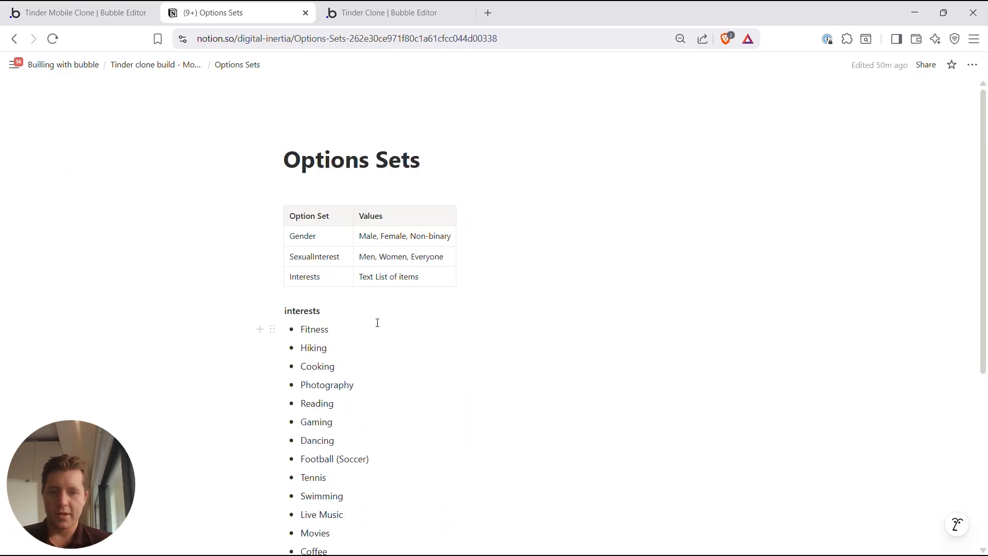
click(168, 65)
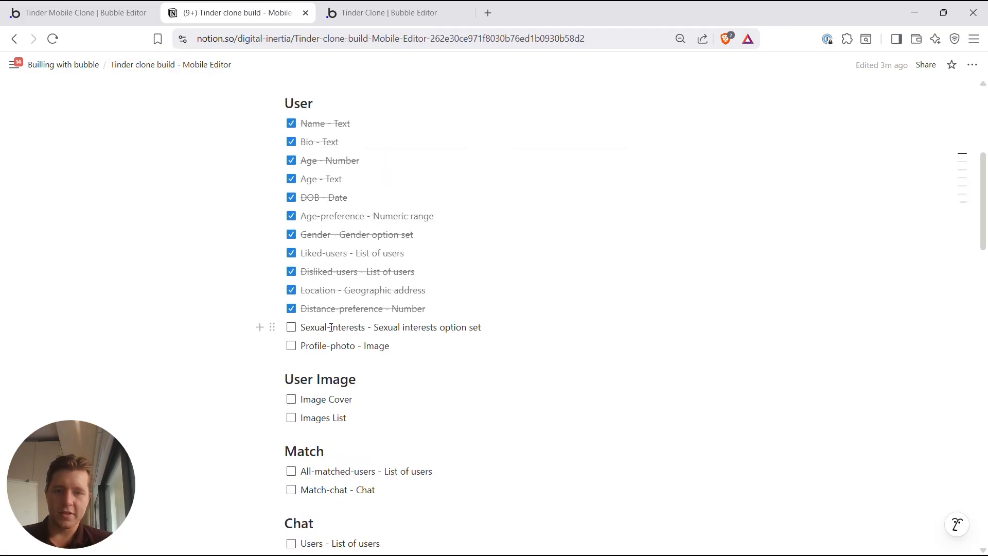
key(ctrl+shift+Tab)
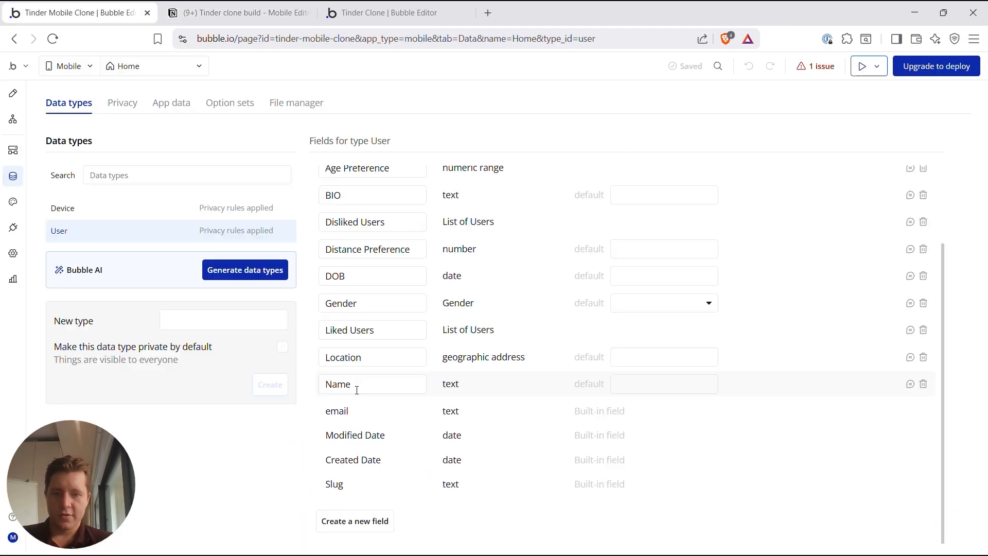
click(360, 521)
click(427, 161)
text(Sexual Ine)
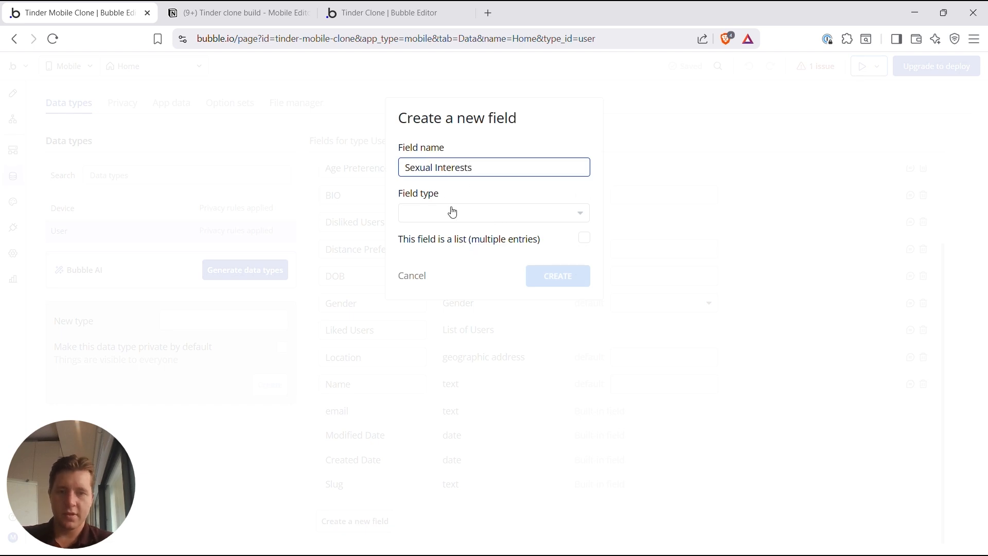
click(452, 212)
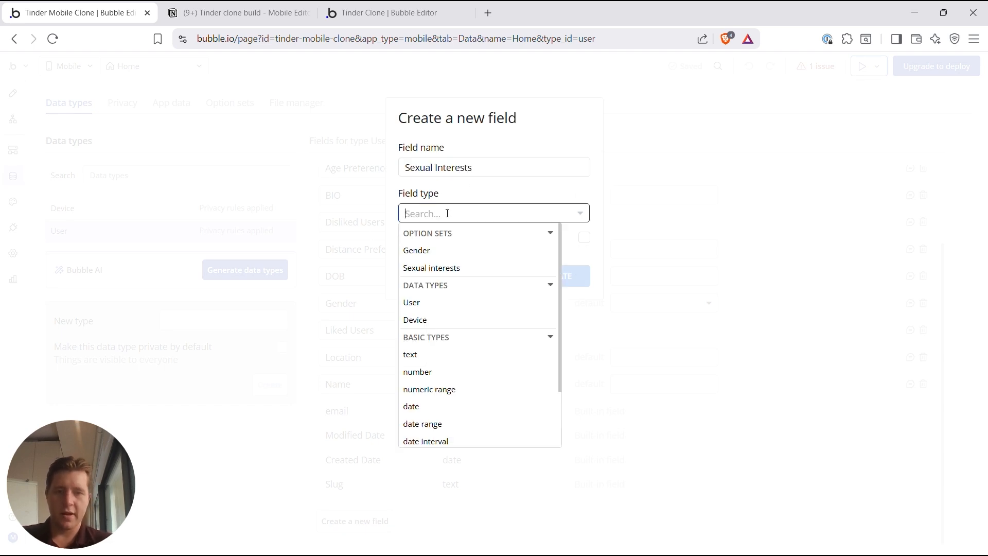
click(451, 270)
click(559, 277)
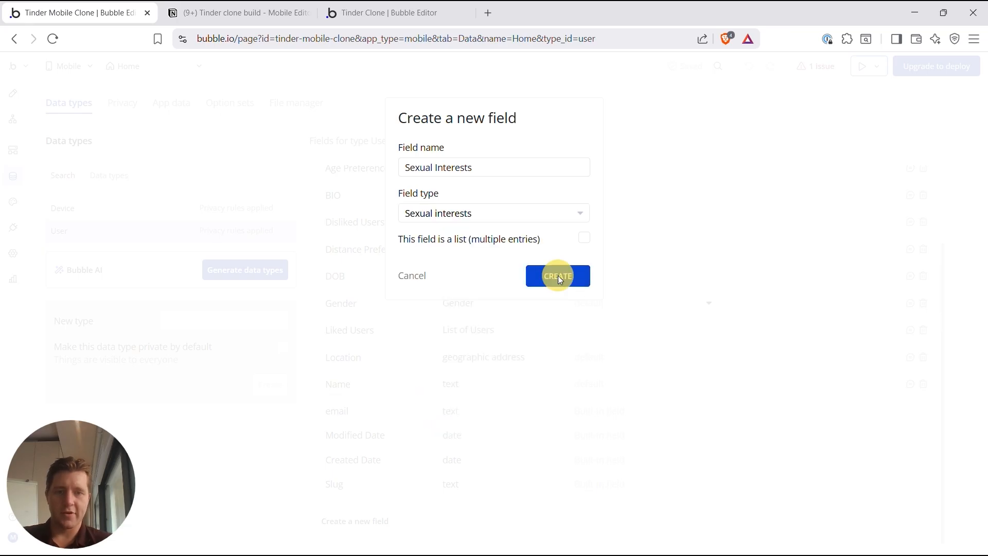
Step: Mark the Sexual-interests item as done in the User checklist of the Notion build notes
key(ctrl+Tab)
click(291, 265)
scroll(327, 300, down, 1)
scroll(327, 300, up, 1)
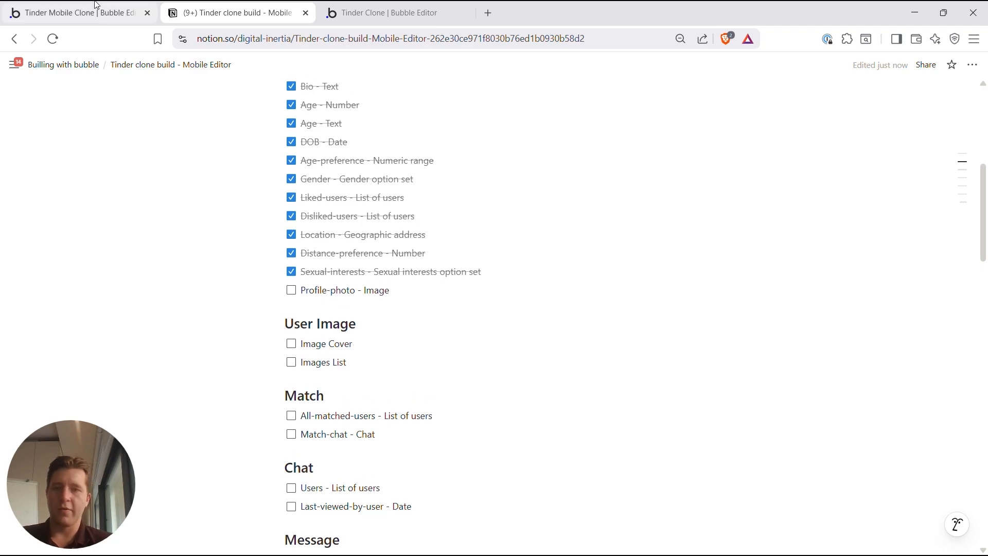
Step: Create a Profile Photo field of type image on the User data type in Bubble
click(102, 4)
scroll(386, 328, down, 3)
click(355, 521)
click(460, 160)
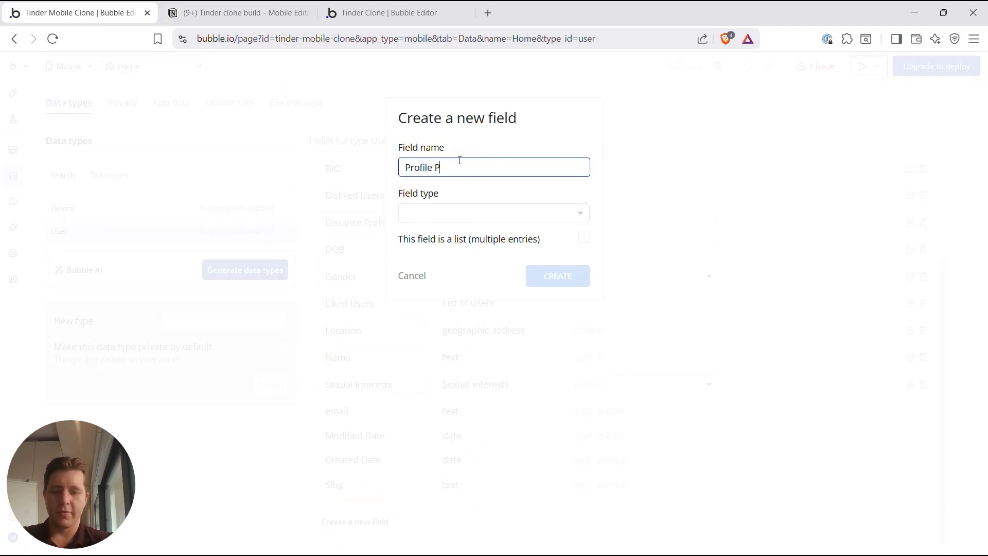
click(468, 219)
text(image)
click(425, 252)
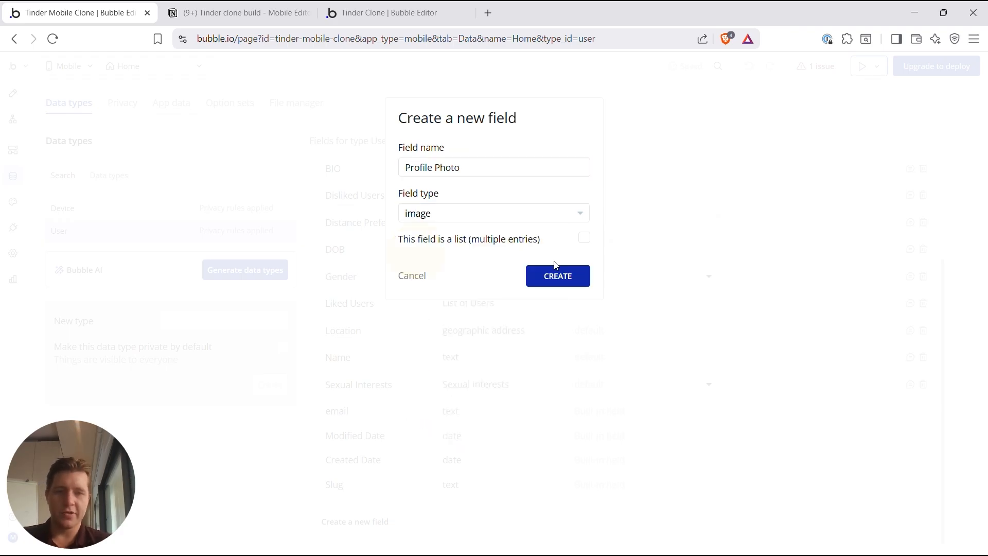
click(558, 276)
Step: Mark the Profile-photo item as done in the Notion notes and review the remaining data type sections
key(ctrl+Tab)
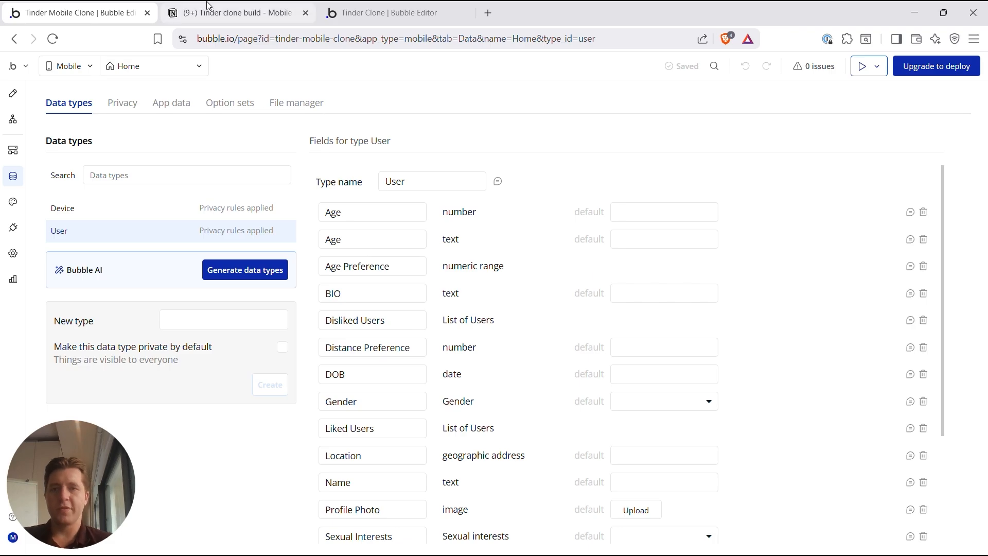
click(292, 290)
scroll(380, 323, up, 3)
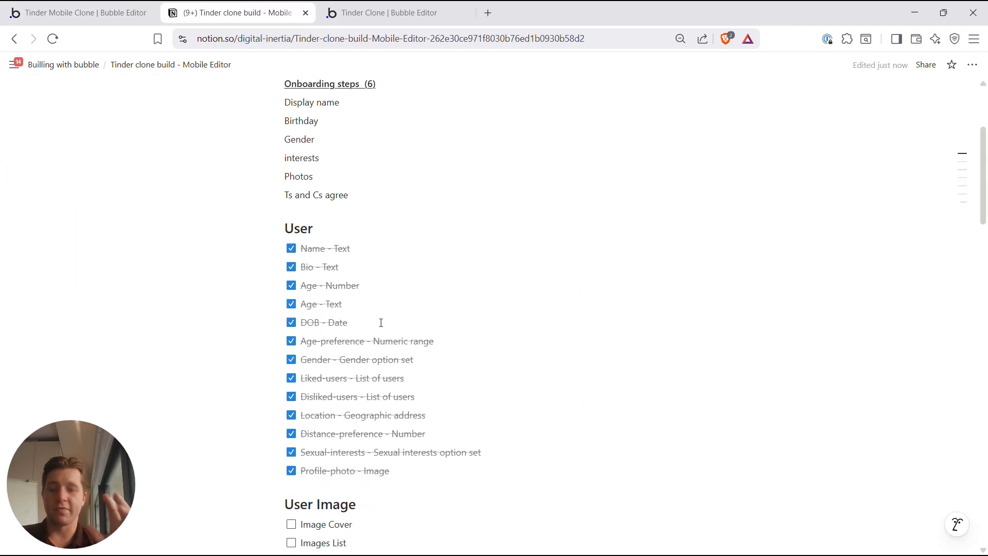
scroll(368, 466, down, 6)
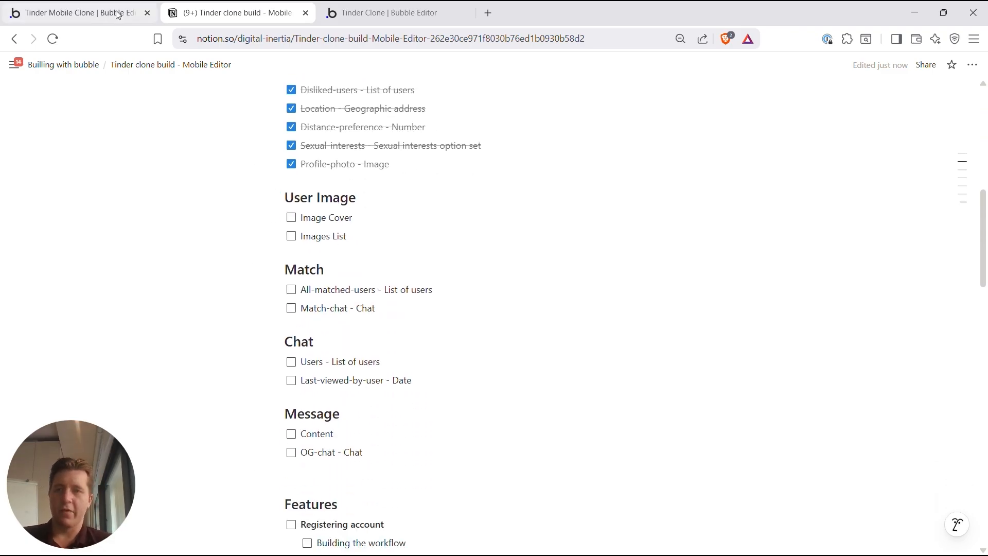
Step: Create a new data type named User Images in the Tinder Mobile Clone app
click(97, 11)
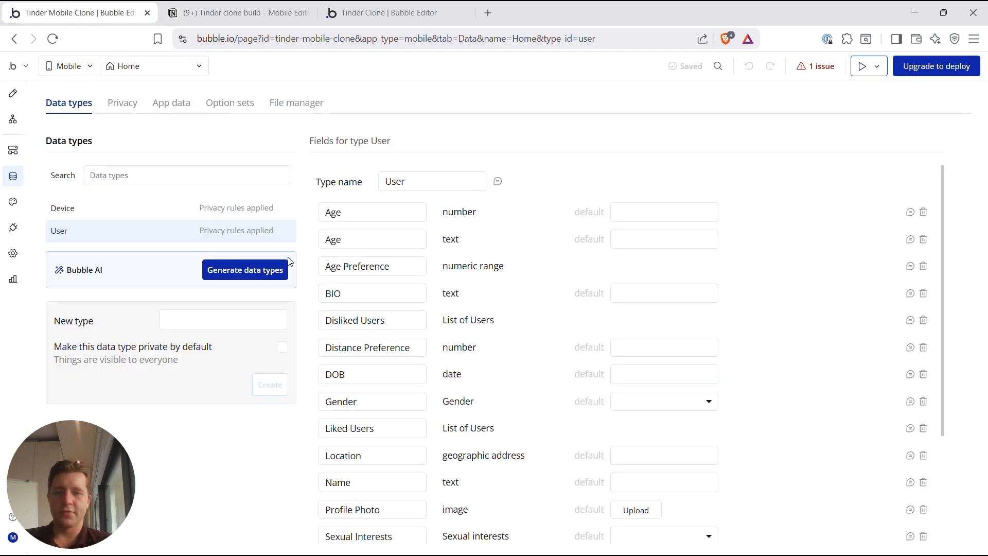
click(206, 319)
text(User )
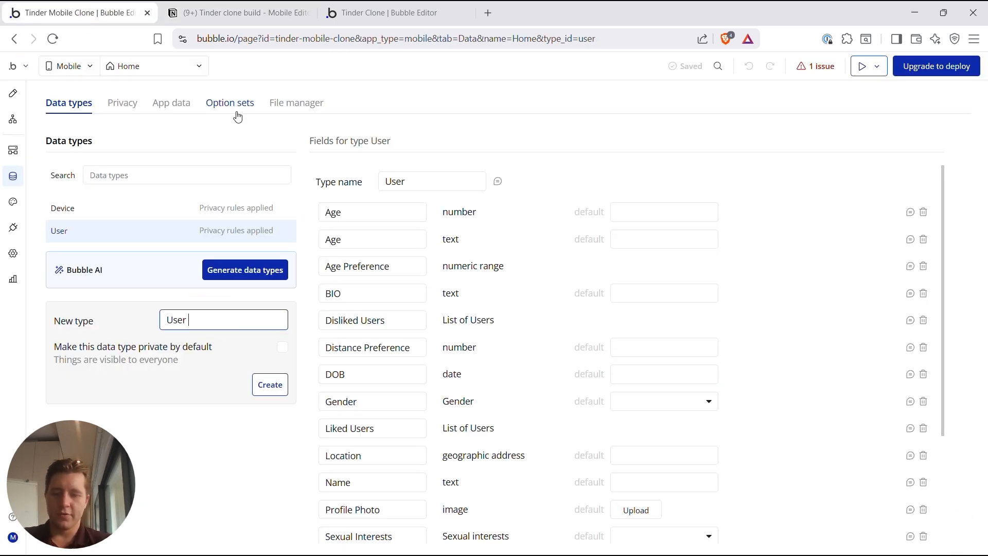
text(Images)
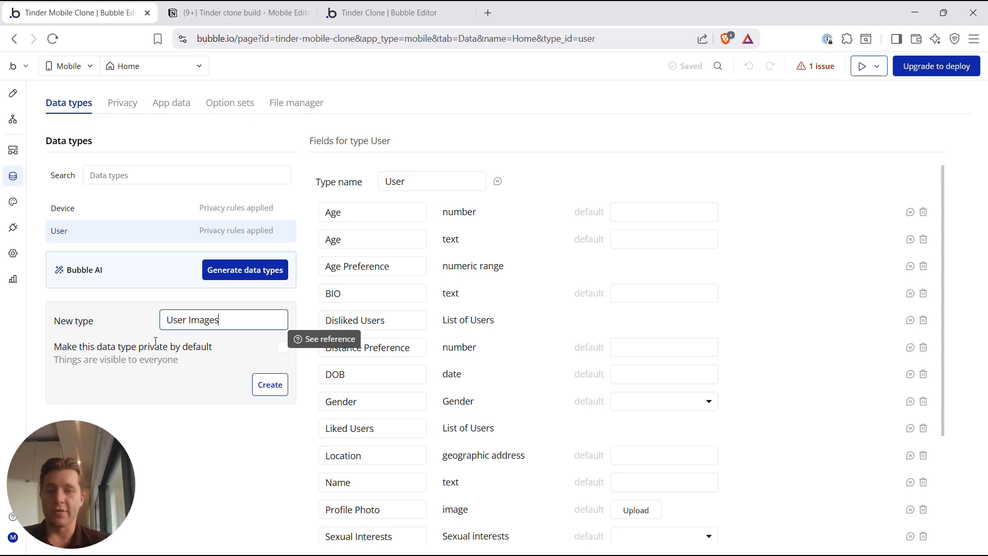
click(269, 385)
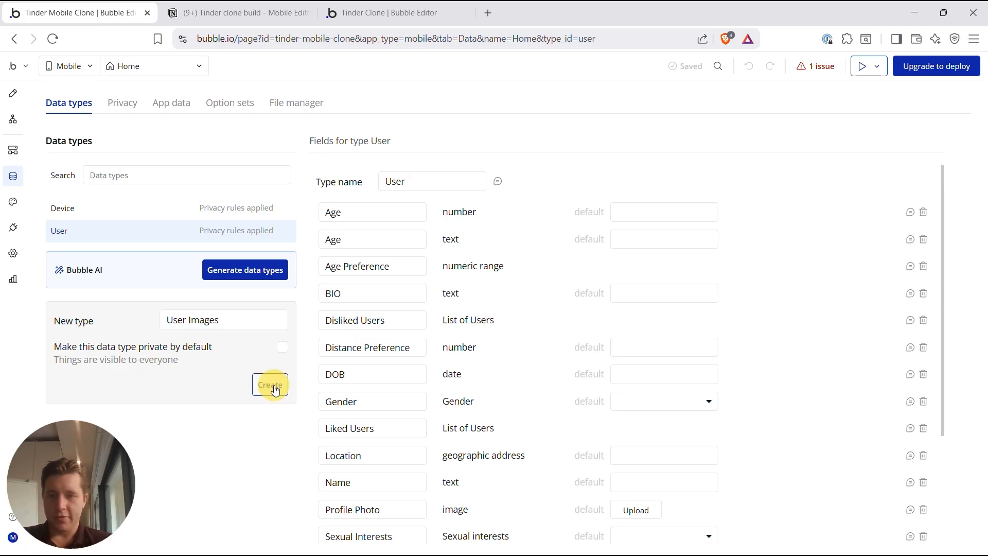
Step: Check the User Image section of the Notion notes and create a Cover Image field of type image on User Images
key(ctrl+Tab)
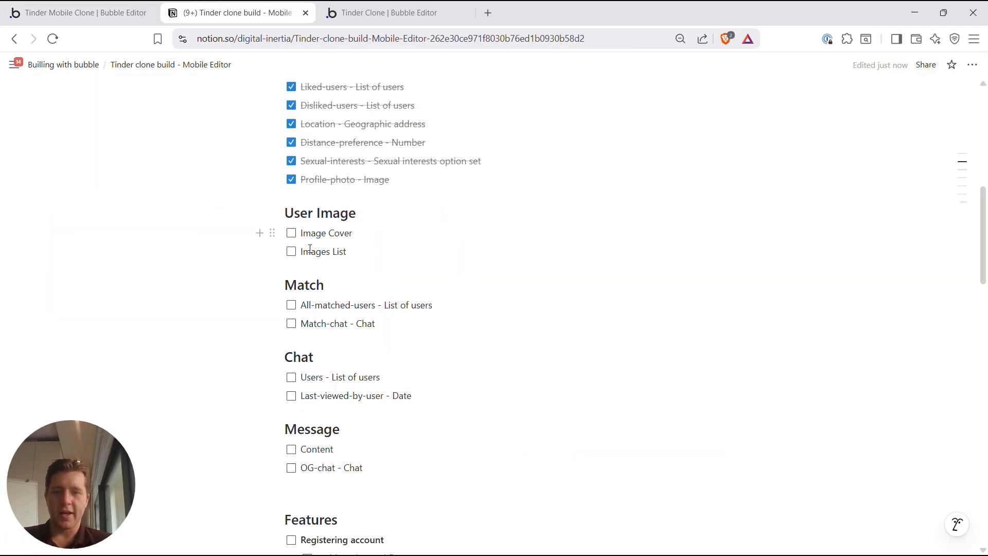
key(ctrl+shift+Tab)
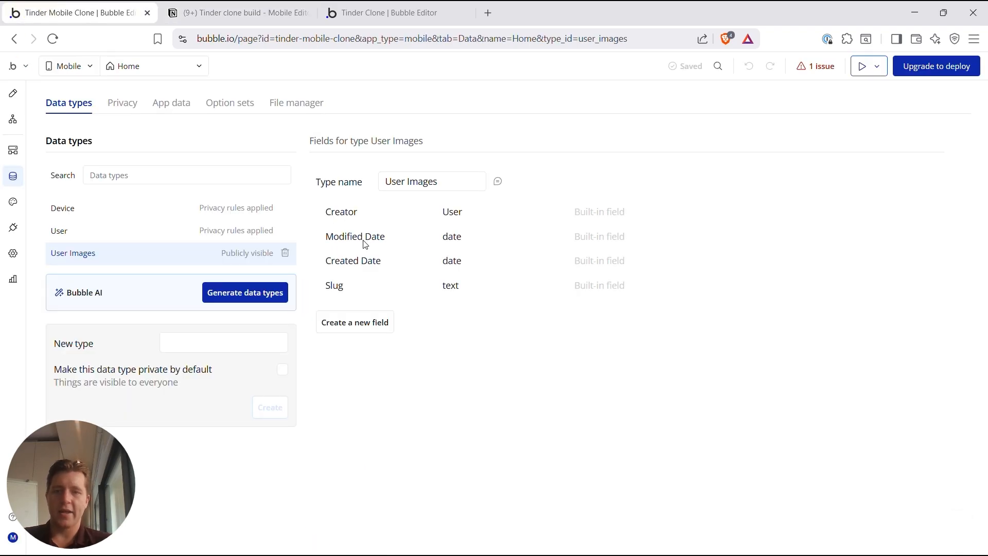
click(356, 323)
click(418, 163)
text(Cover Iamgemag)
click(467, 216)
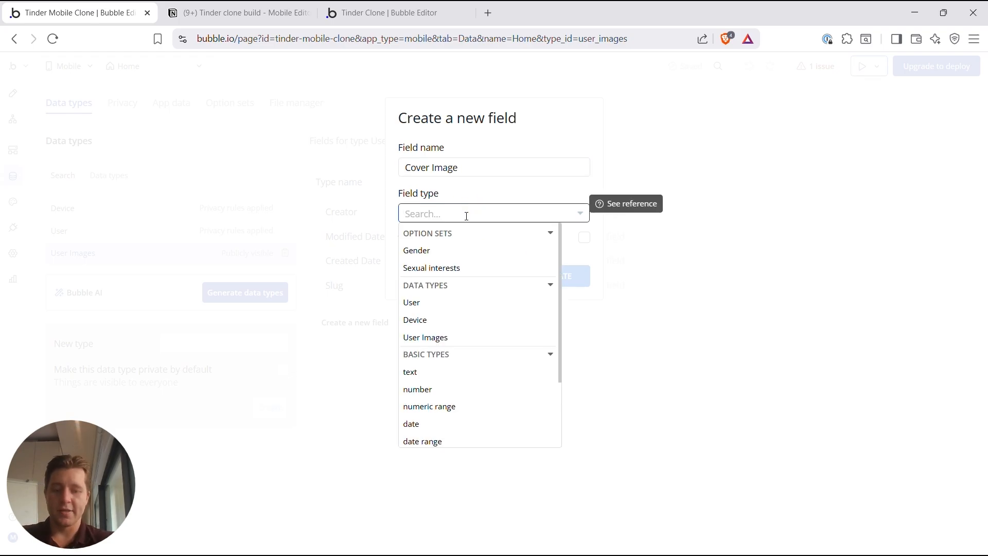
text(image)
click(429, 286)
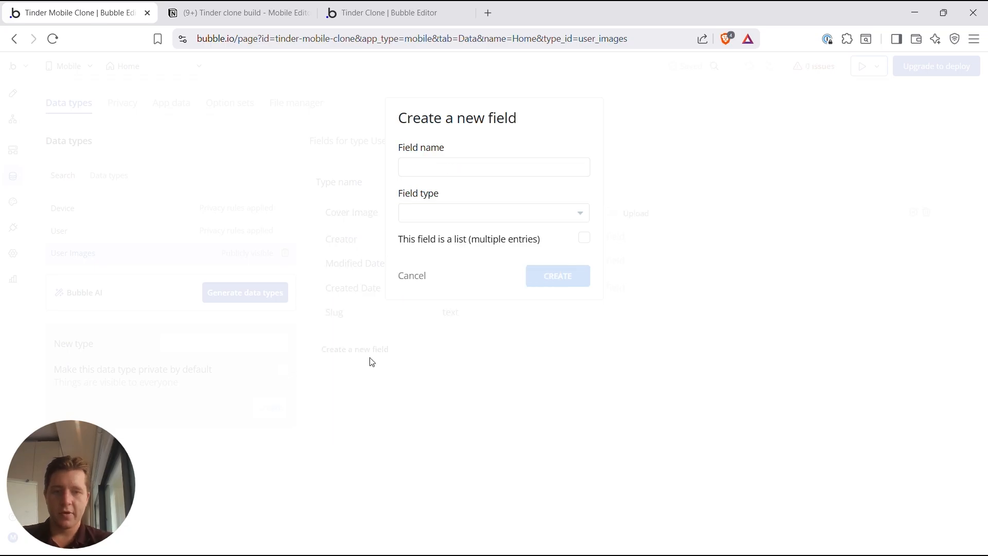
click(430, 169)
text(List)
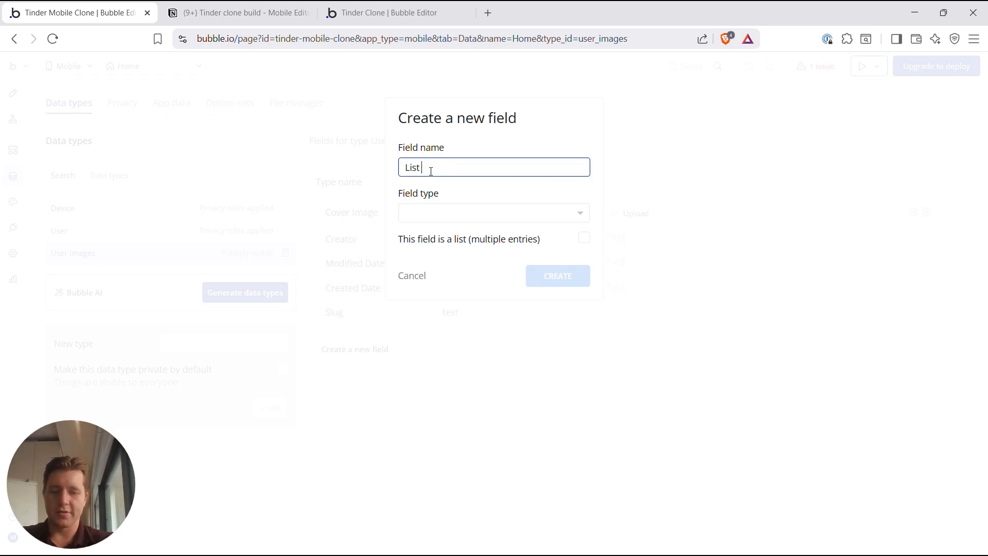
text( of Images)
click(250, 13)
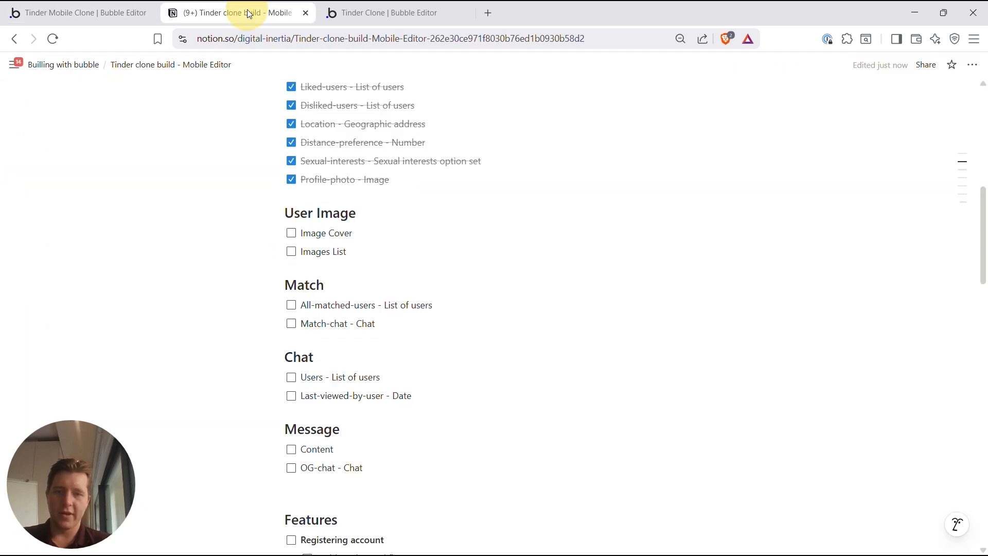
click(26, 14)
Step: Replace the new field's name with Images List and create it on User Images as a list of type image
key(ctrl+a)
key(BackSpace)
text(Image)
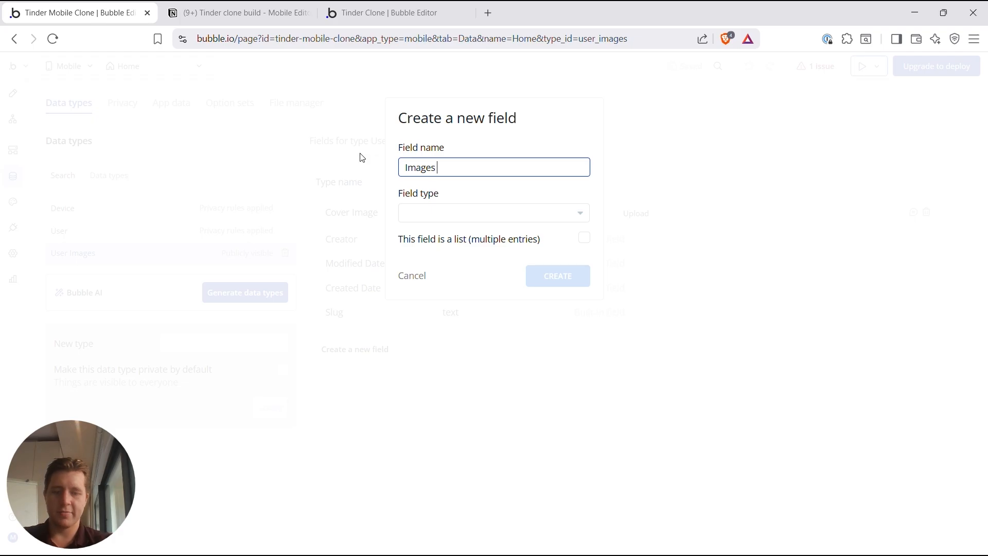
click(446, 212)
text(image)
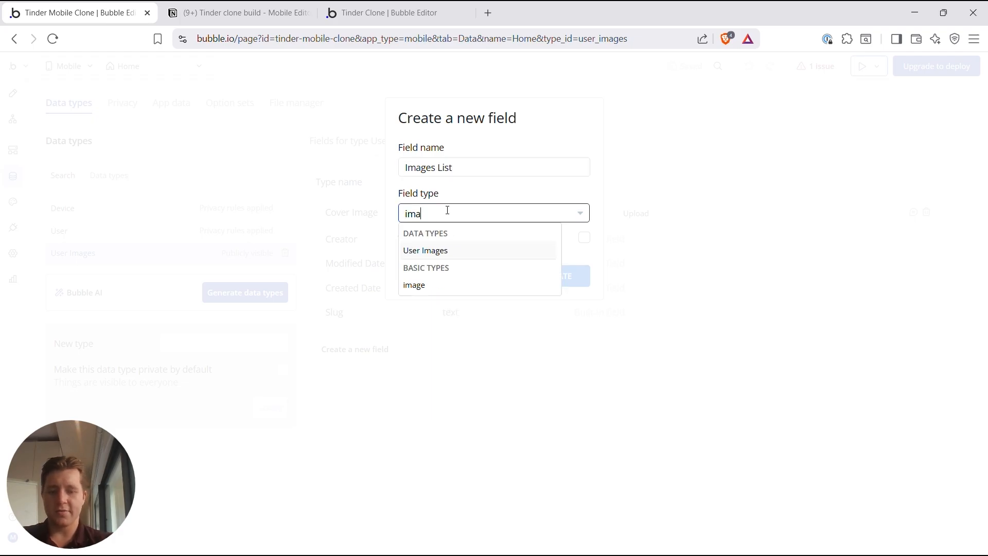
click(427, 286)
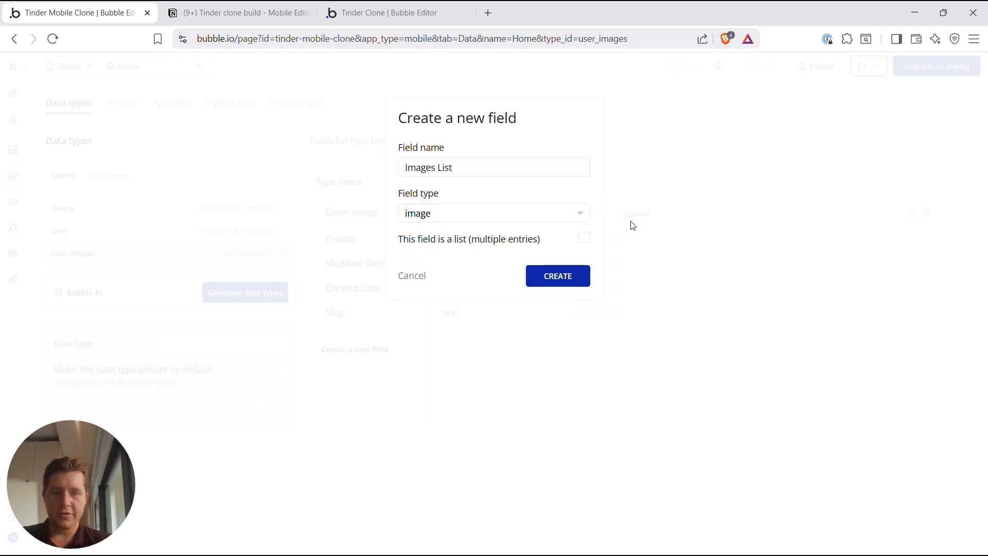
click(585, 239)
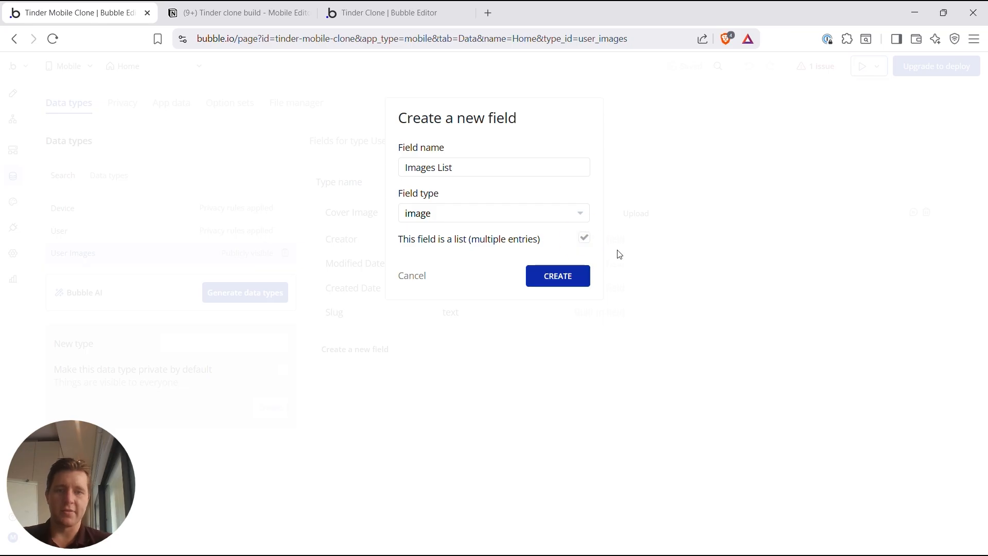
click(566, 282)
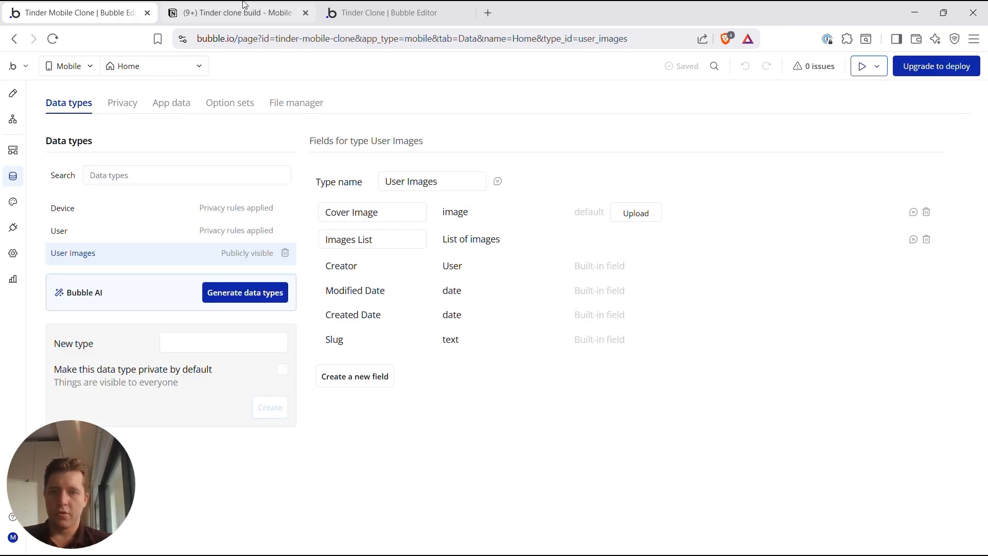
Step: Mark Image Cover and Images List as done in the User Image checklist of the Notion notes
click(242, 12)
click(291, 236)
click(289, 258)
click(290, 254)
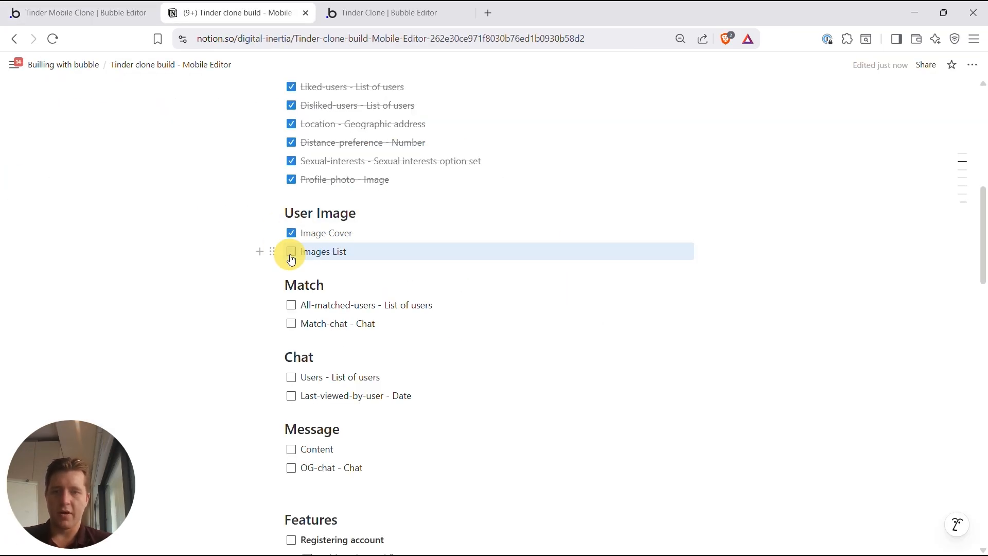
Step: Create a new data type named Matches in Bubble for the Match section of the notes
scroll(298, 350, down, 1)
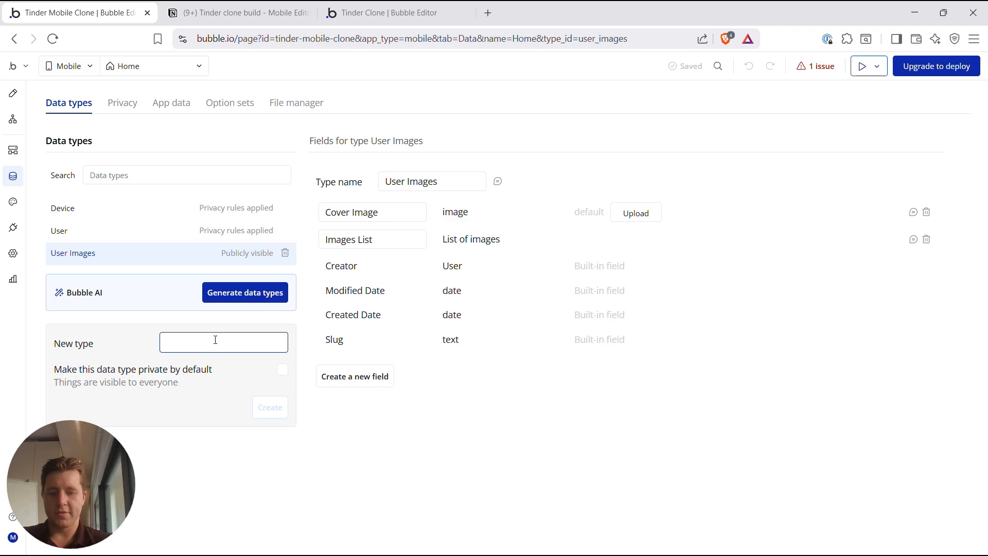
text(Mat)
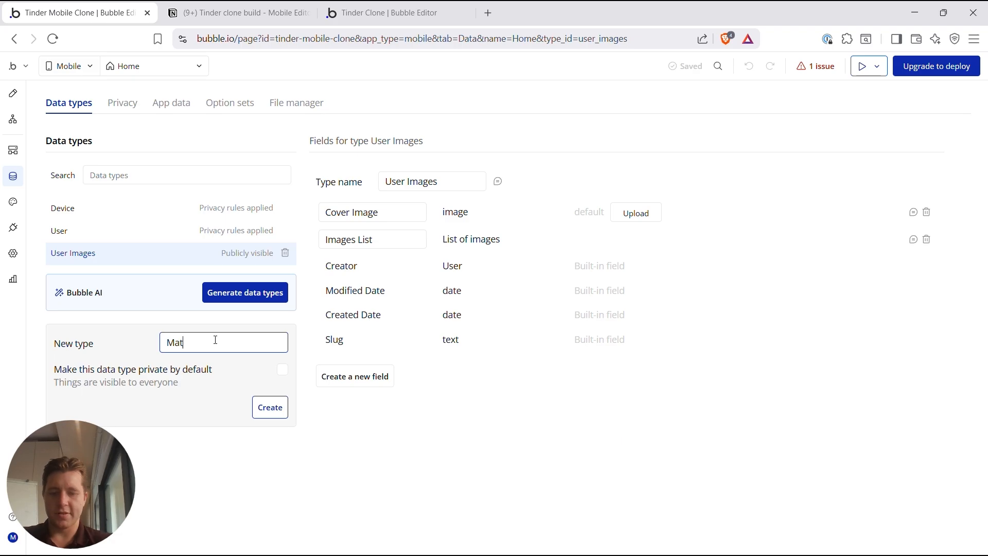
click(263, 404)
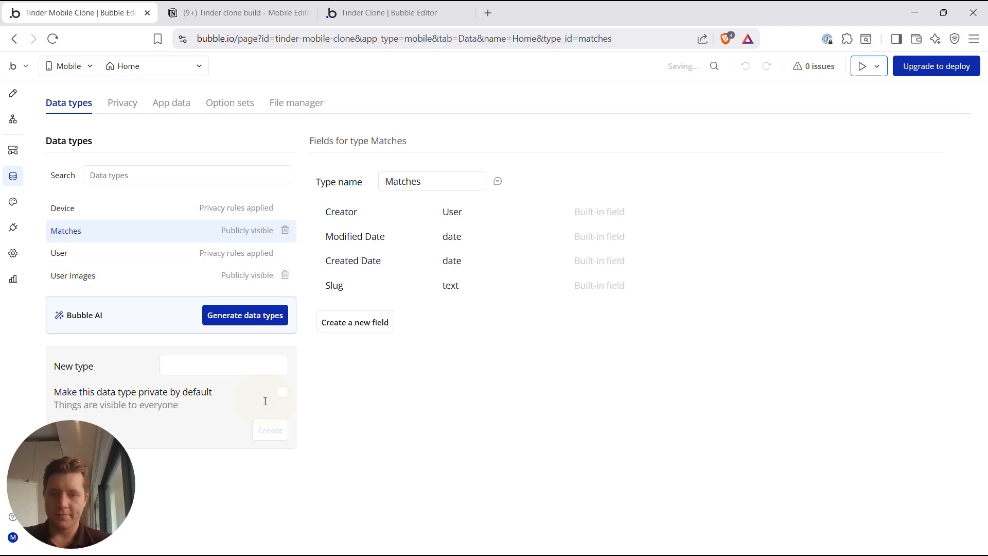
Step: Create an All matched Users field on Matches as a list of type User, following the Match section of the notes
click(355, 323)
text(All matched Users)
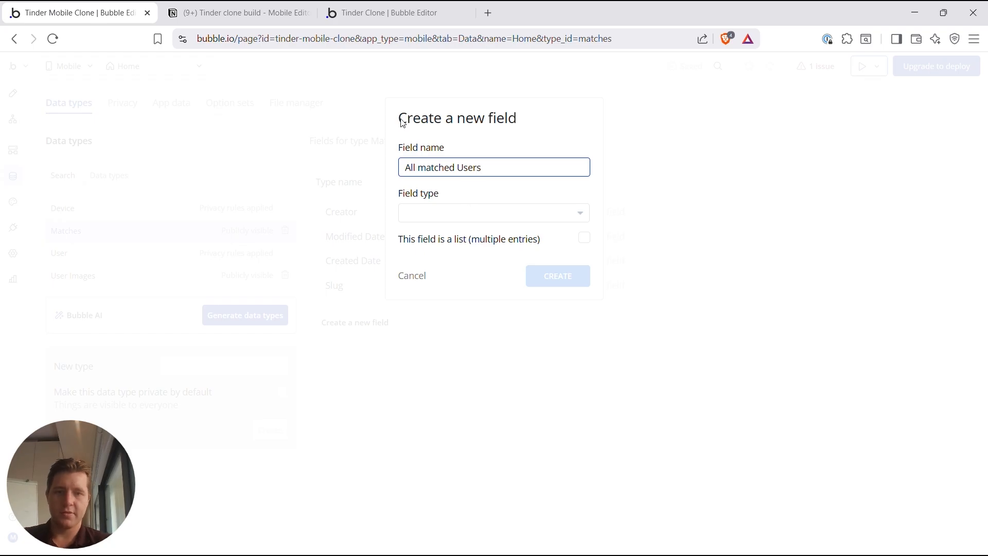
key(ctrl+Tab)
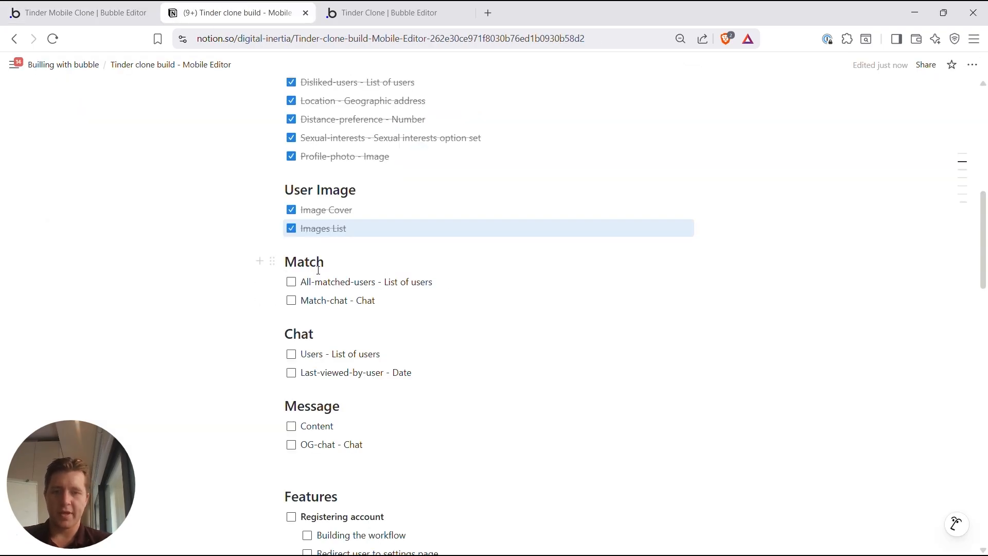
click(54, 7)
click(437, 215)
text(user)
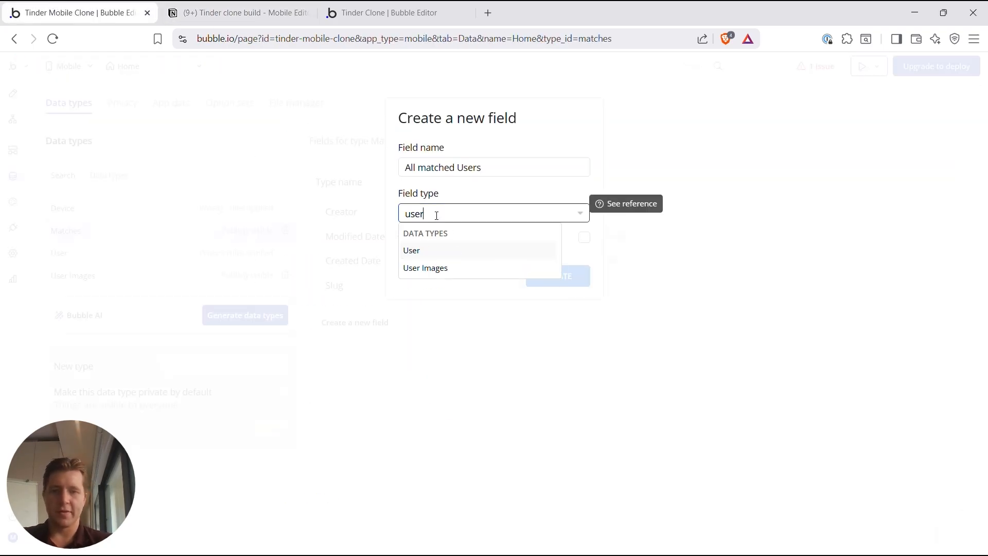
click(412, 251)
click(584, 237)
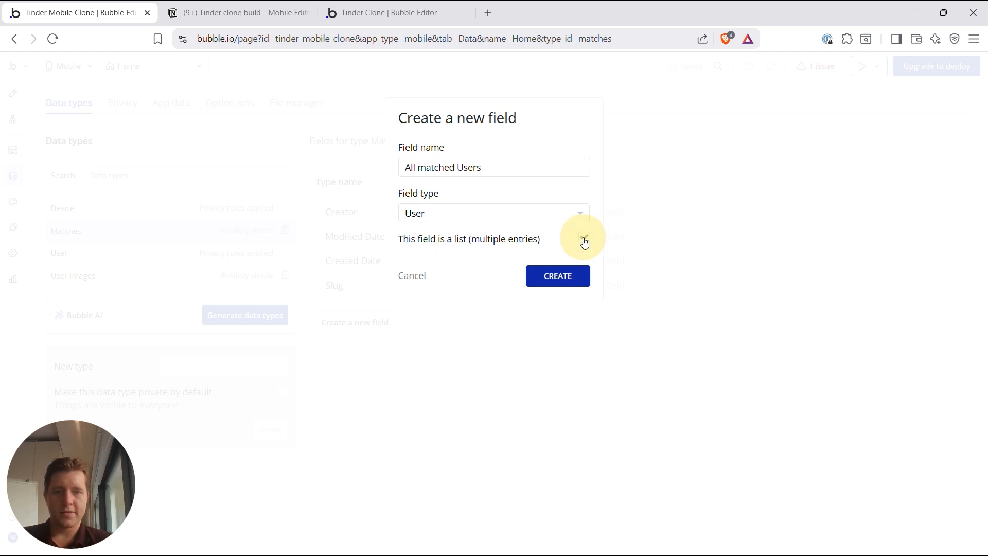
click(556, 276)
Step: Mark All-matched-users as done in the Match checklist of the Notion notes
click(237, 13)
drag(376, 300, 291, 298)
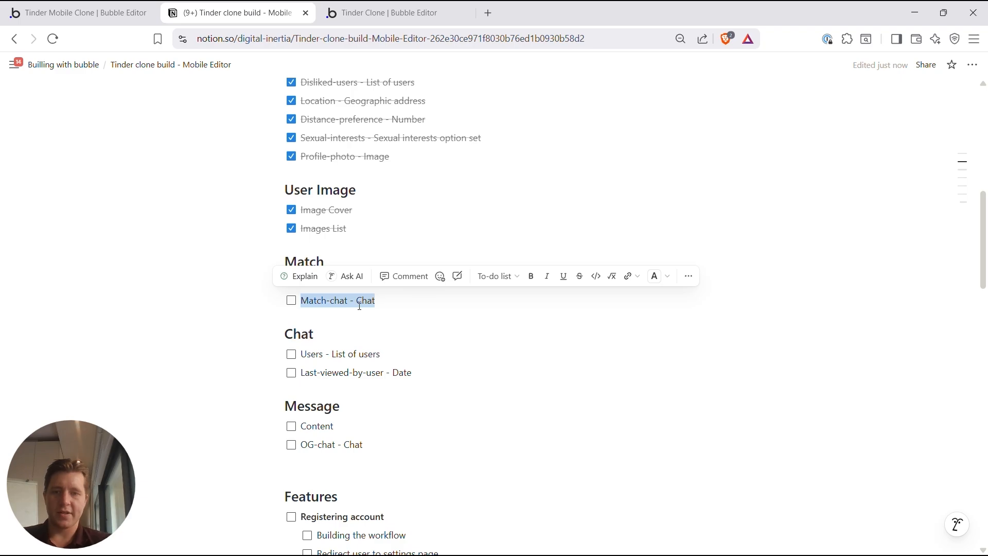
click(393, 338)
click(291, 282)
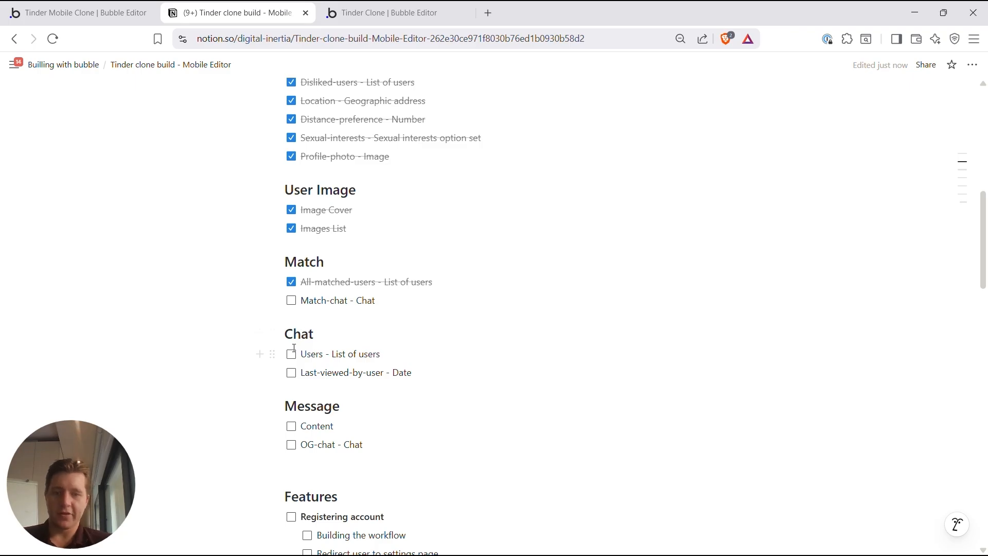
scroll(360, 360, down, 1)
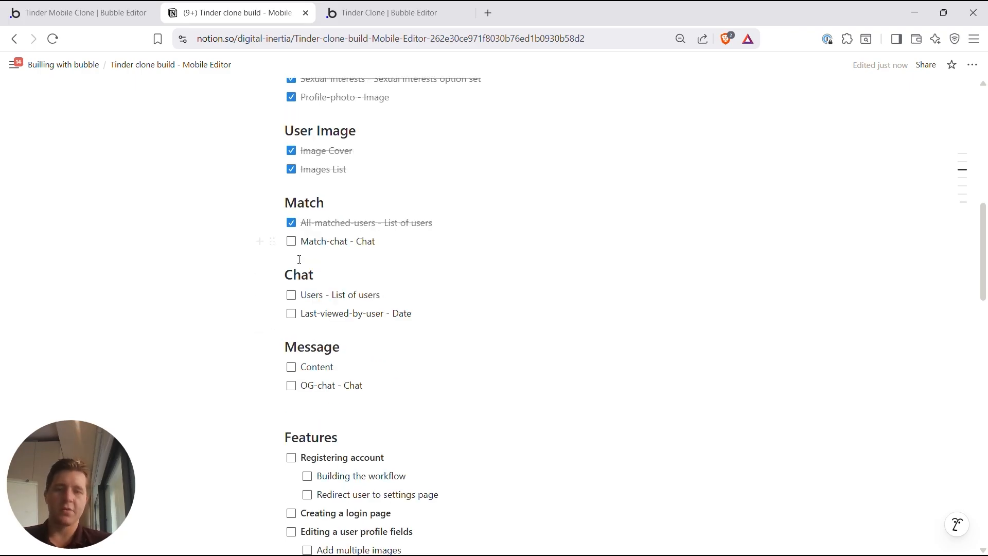
Step: Switch to Bubble and create a new data type named Chat
click(82, 13)
click(201, 371)
text(Chat)
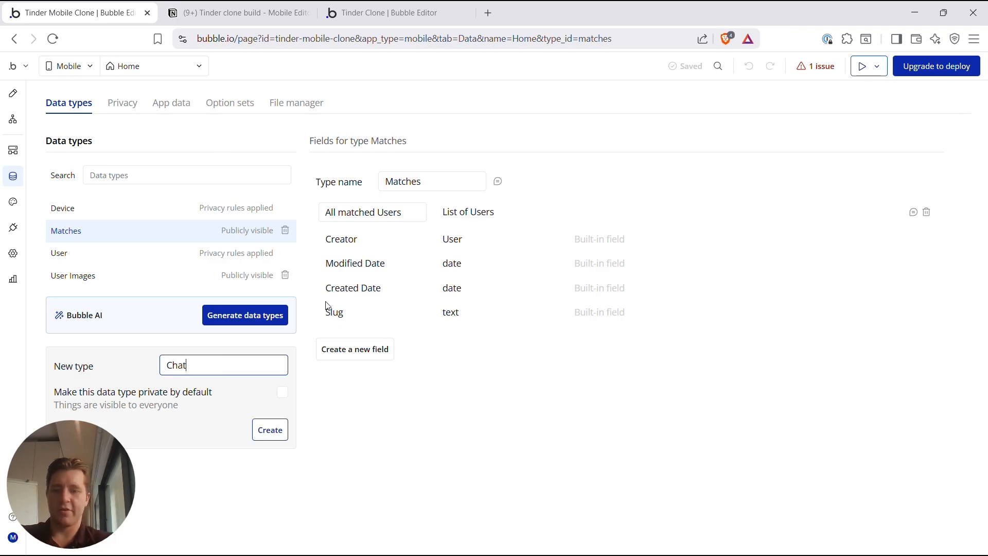
click(269, 431)
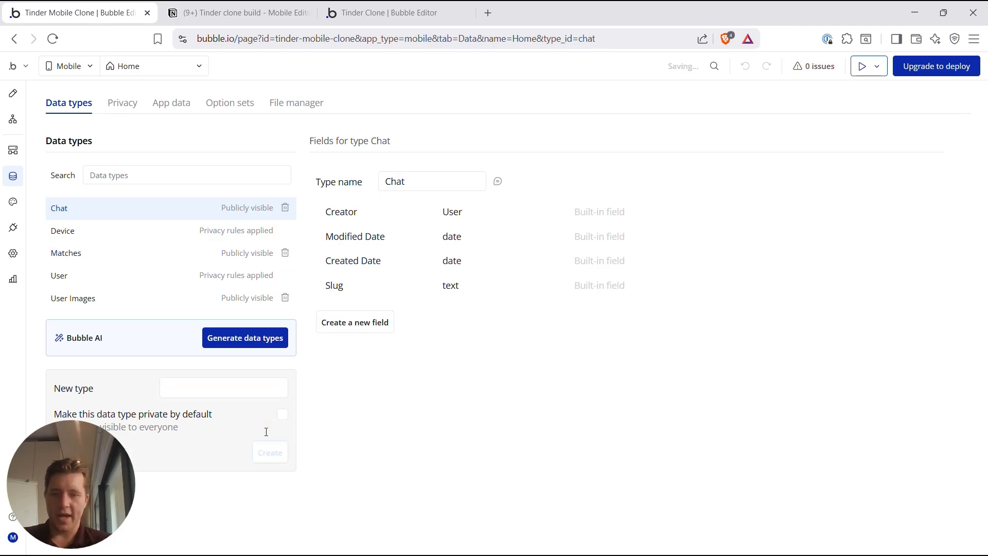
Step: Create a Users field on Chat as a list of type User and mark it as done in the Notion Chat checklist
click(238, 12)
scroll(375, 331, down, 1)
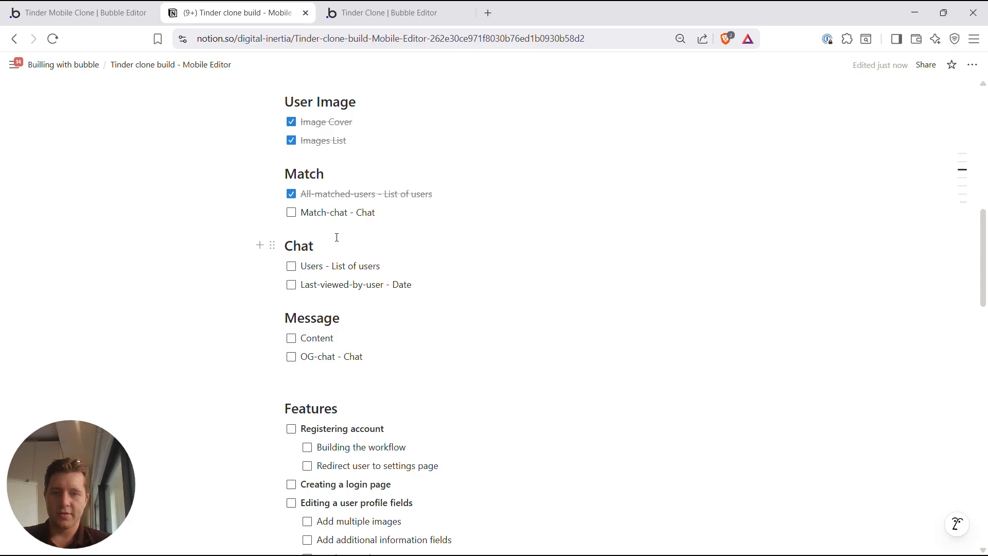
click(73, 12)
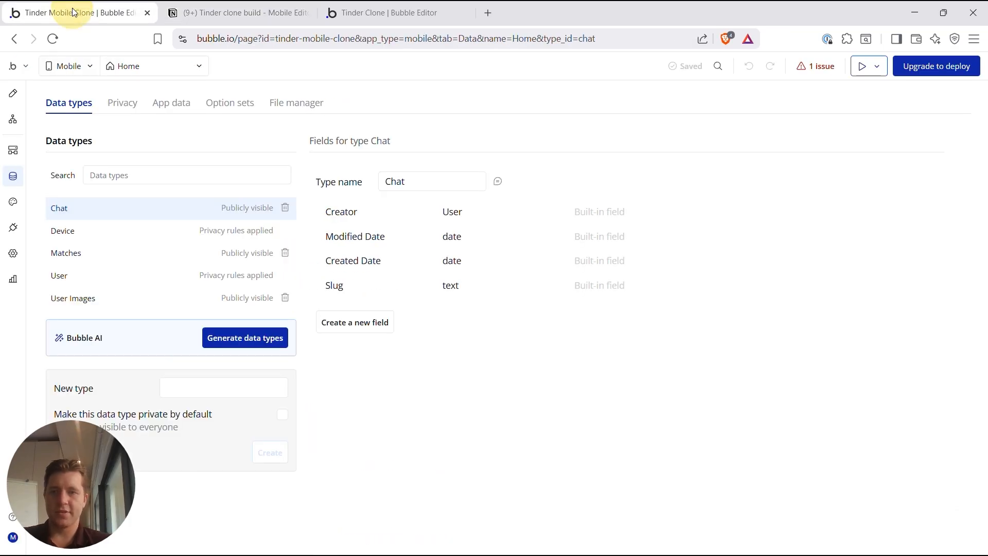
click(355, 322)
click(444, 170)
text(Users)
click(423, 212)
text(USer)
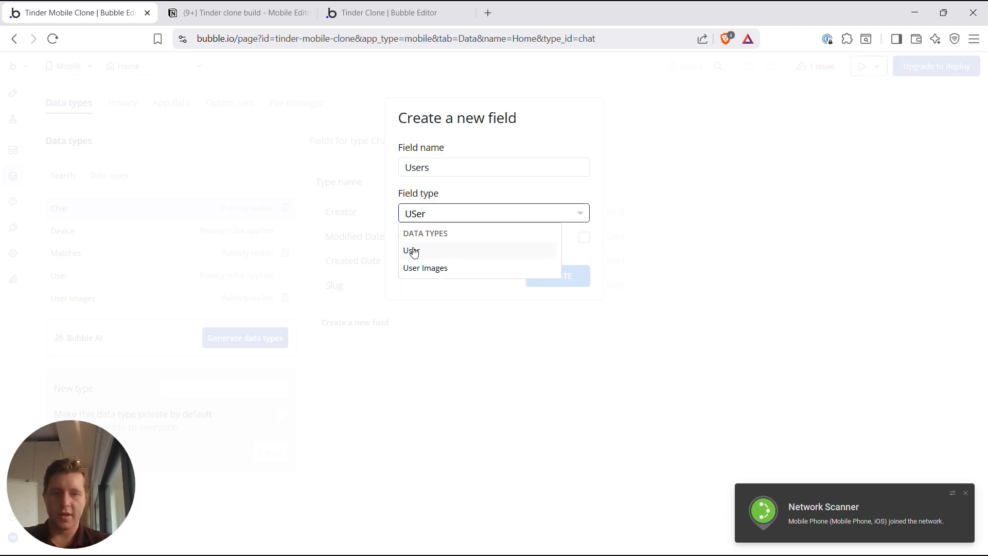
click(412, 250)
click(584, 239)
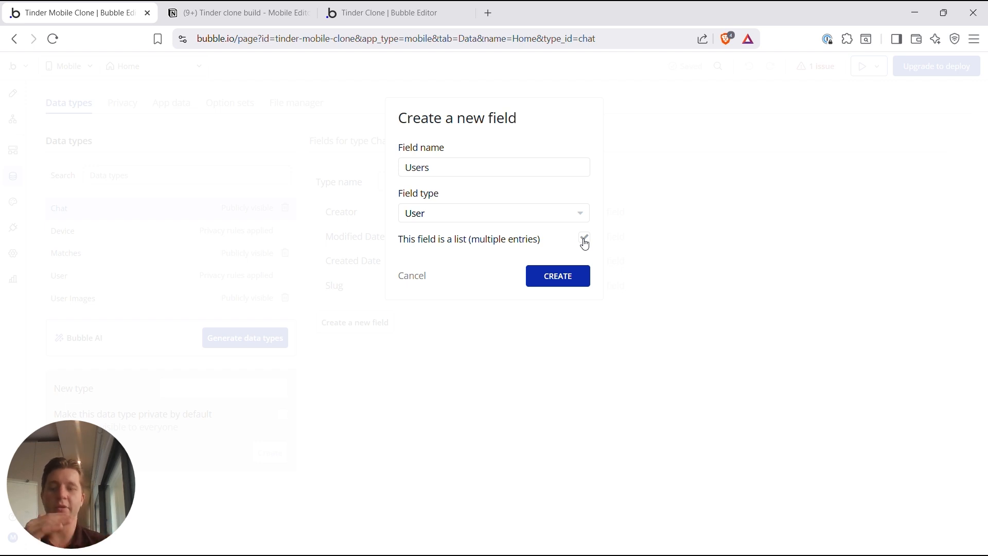
click(563, 278)
click(292, 266)
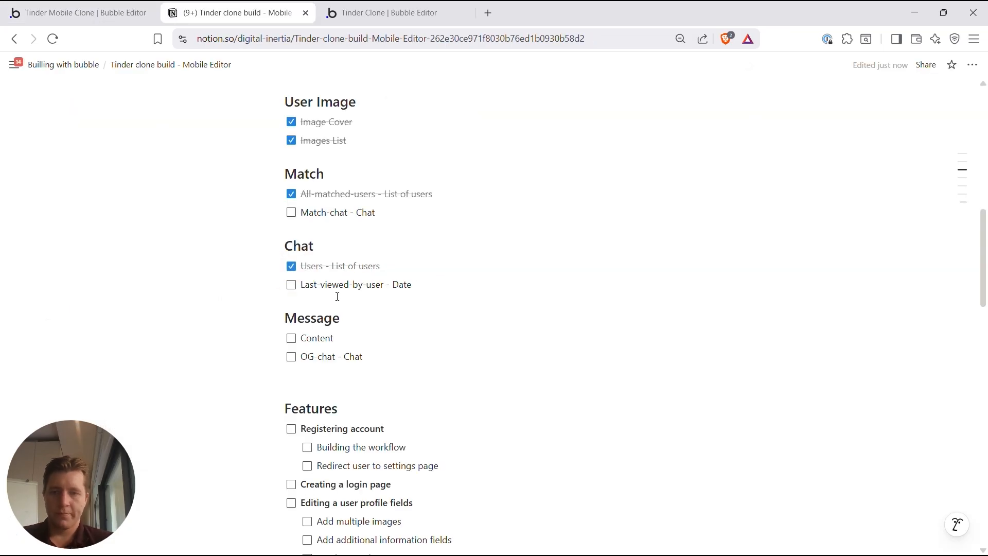
Step: Create a Last Viewed field of type date on the Chat data type in Bubble
click(85, 12)
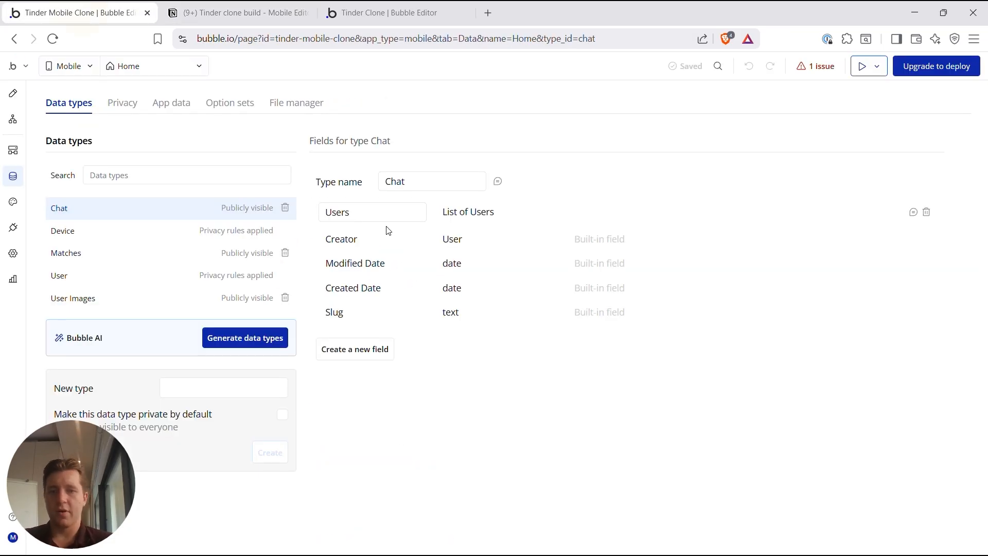
click(357, 350)
click(424, 167)
text(LAst)
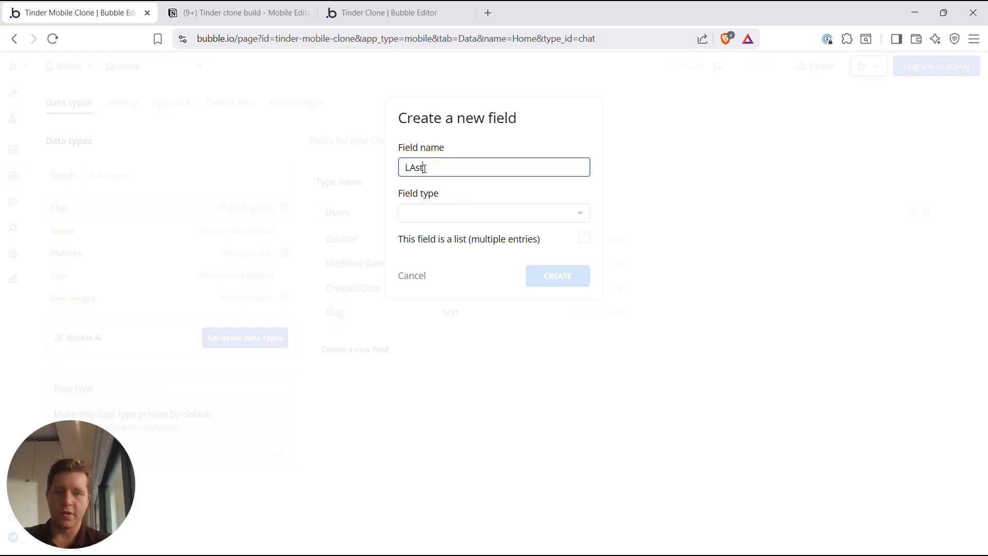
text( Viewed)
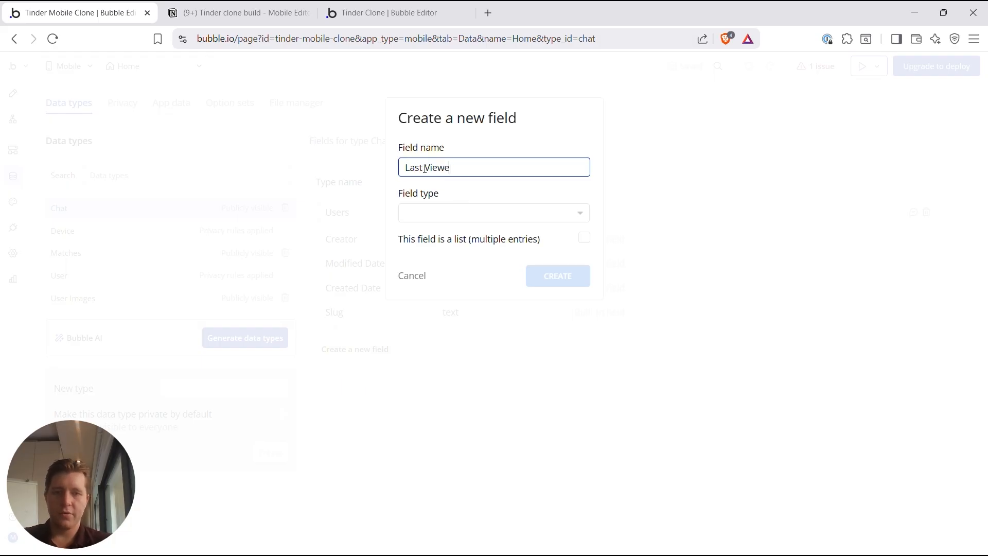
click(440, 213)
text(date)
click(418, 248)
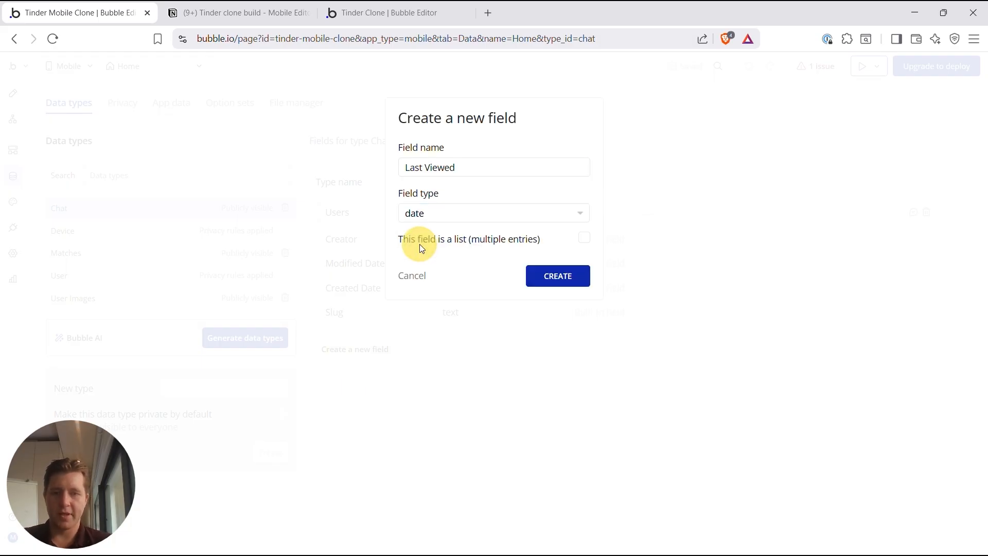
click(569, 278)
Step: Mark Last-viewed-by-user as done in the Chat checklist of the Notion notes
click(239, 13)
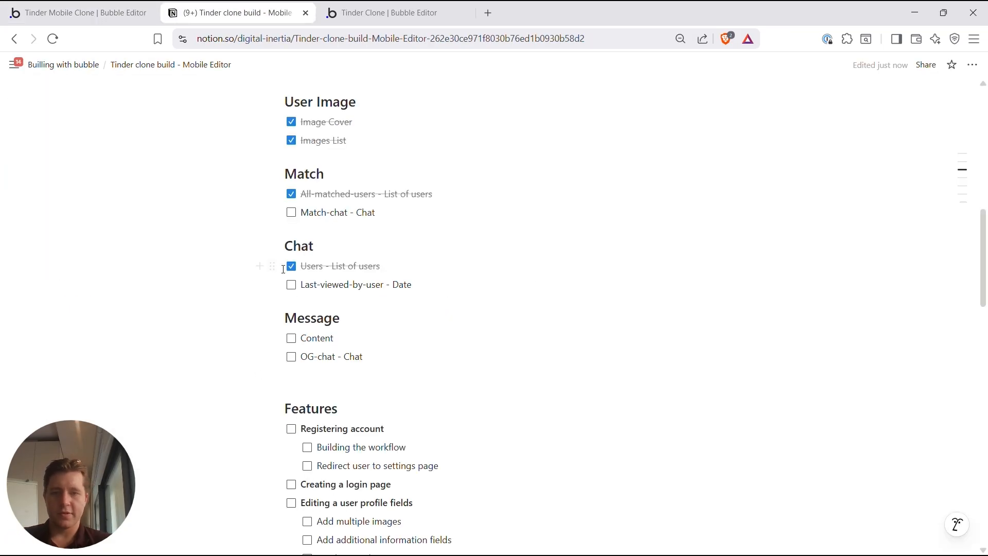
click(291, 285)
scroll(272, 233, up, 1)
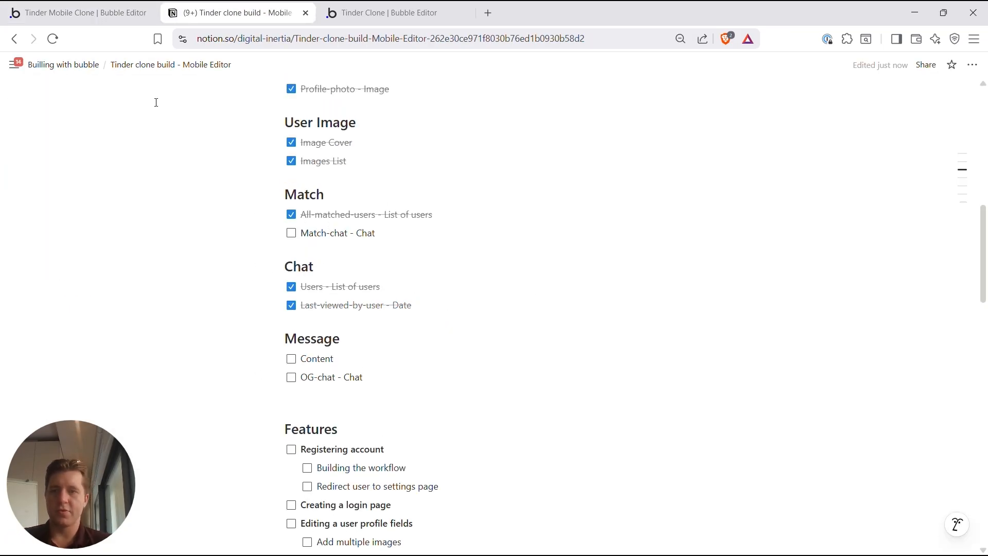
Step: Create a Match Chat field of type Chat on the Matches data type in Bubble
click(80, 13)
click(124, 254)
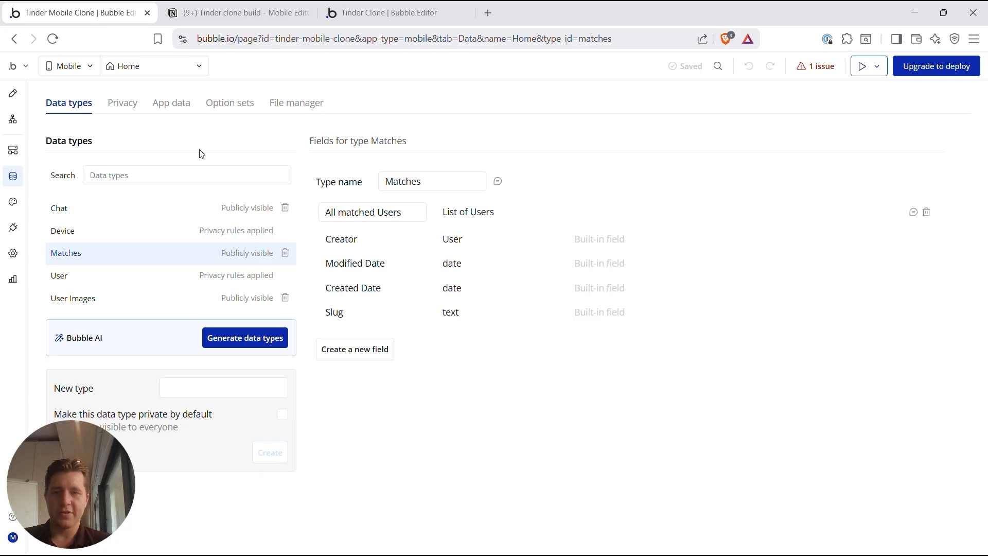
click(213, 7)
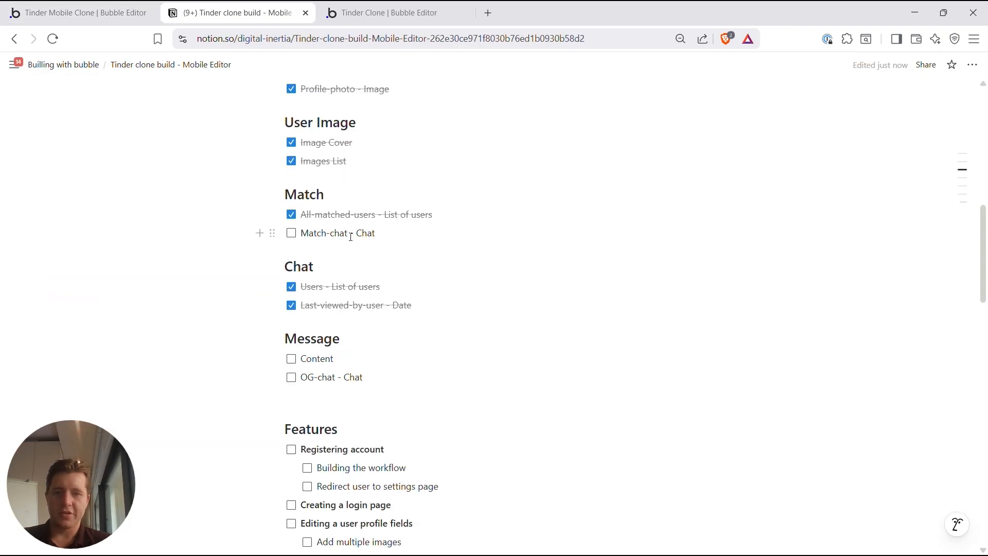
click(79, 13)
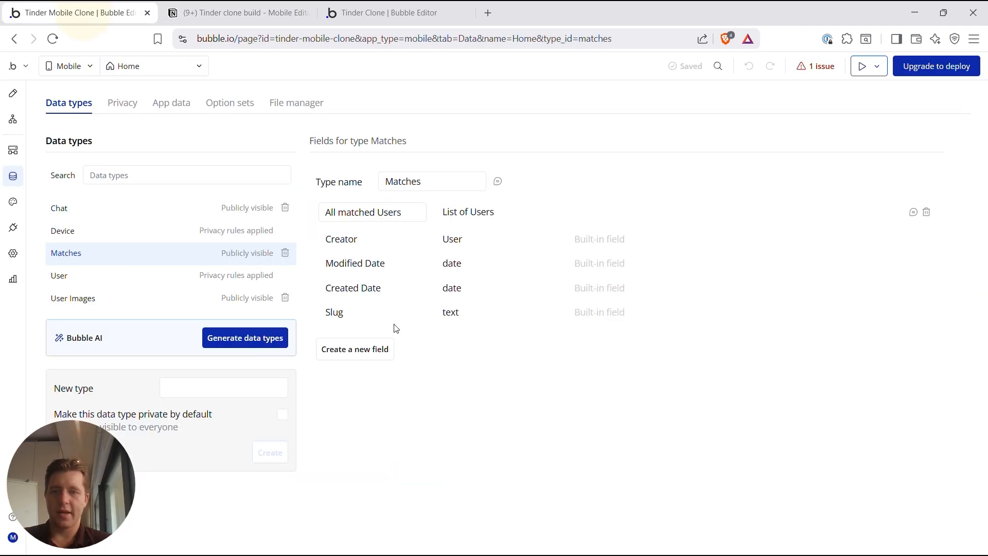
click(356, 350)
text(matches)
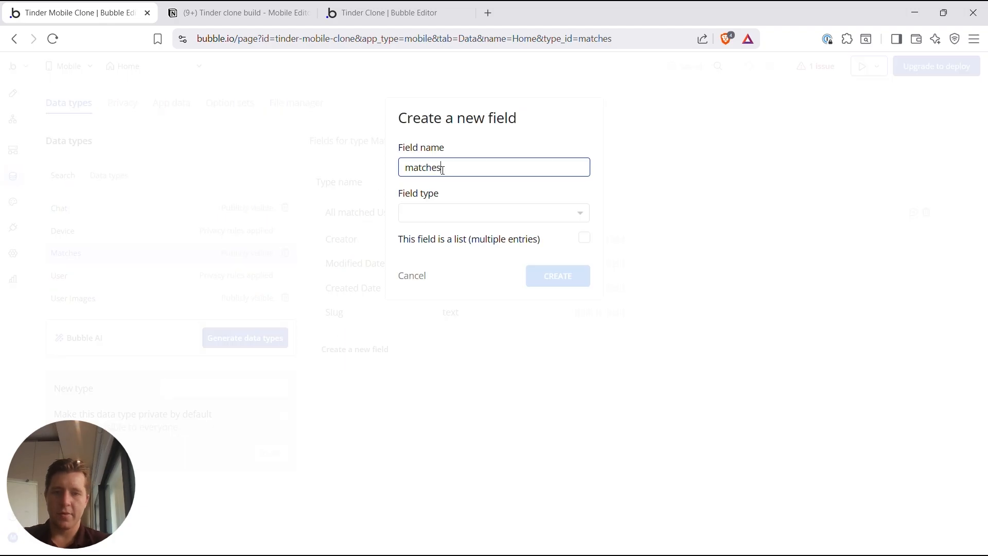
text(e)
key(BackSpace)
key(BackSpace)
key(BackSpace)
key(BackSpace)
key(BackSpace)
key(BackSpace)
text(Match)
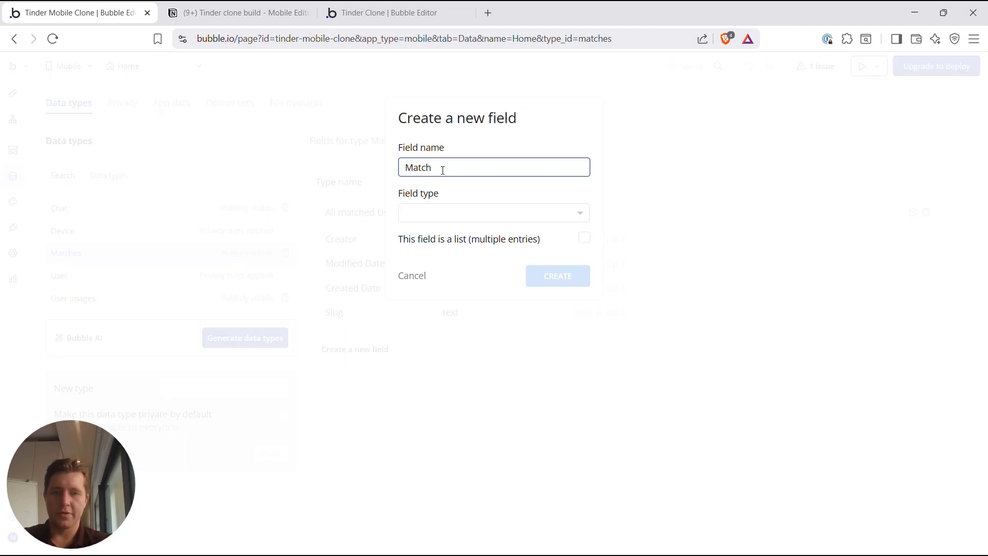
text( Chat)
click(444, 222)
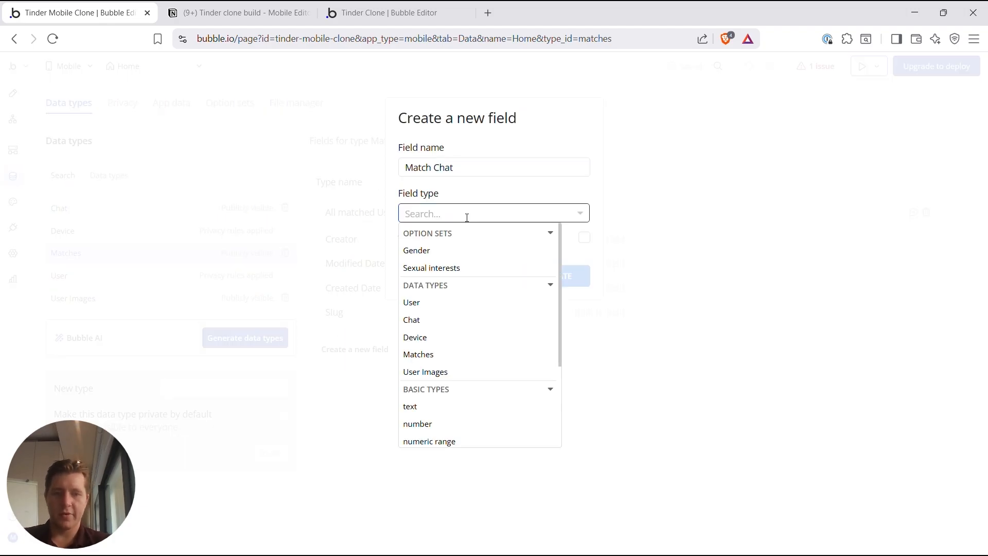
click(412, 320)
click(572, 277)
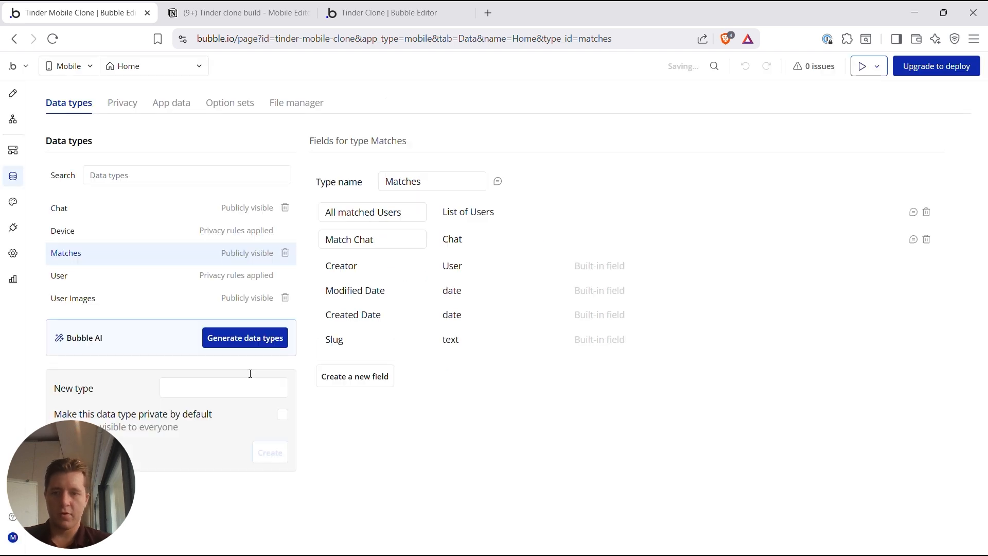
Step: Mark Match-chat as done in the Match checklist of the Notion notes
click(238, 13)
scroll(319, 215, up, 1)
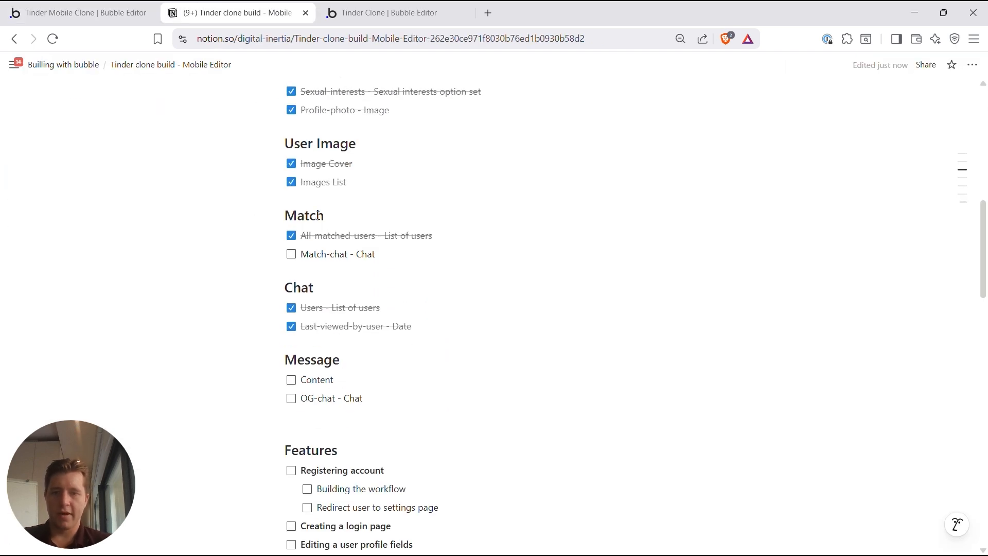
click(291, 254)
scroll(360, 337, down, 1)
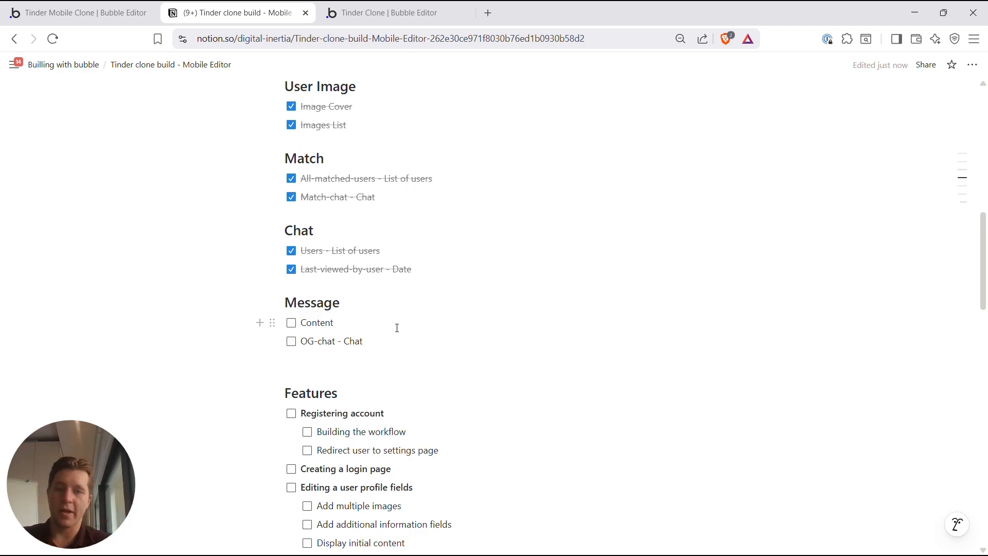
Step: Create a new data type named Message in Bubble for the Message section of the notes
click(140, 9)
click(236, 17)
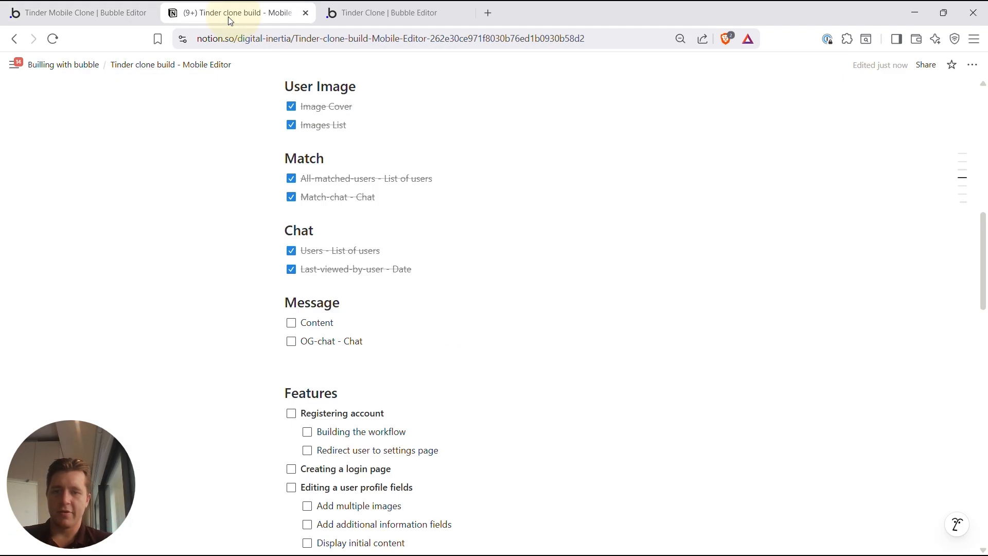
click(95, 6)
text(Message)
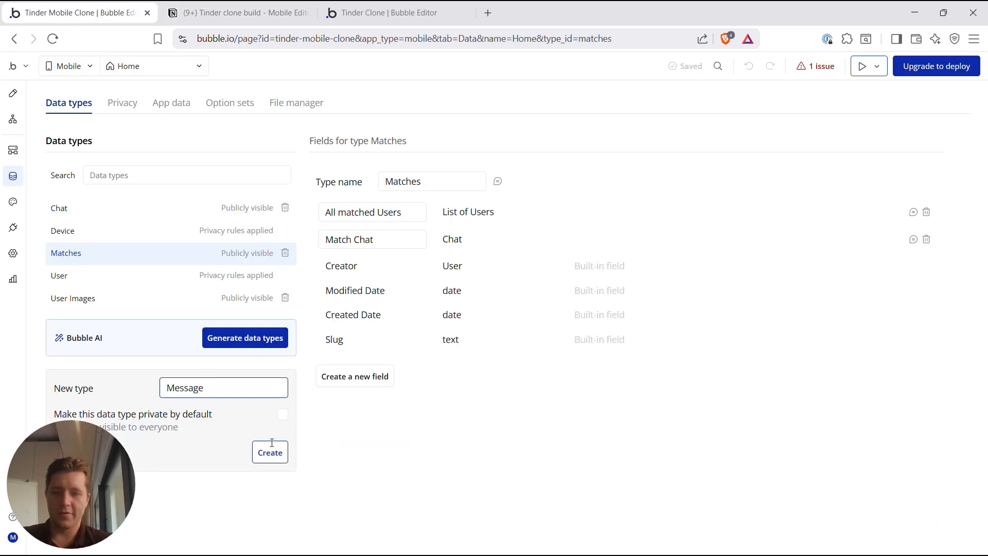
click(269, 451)
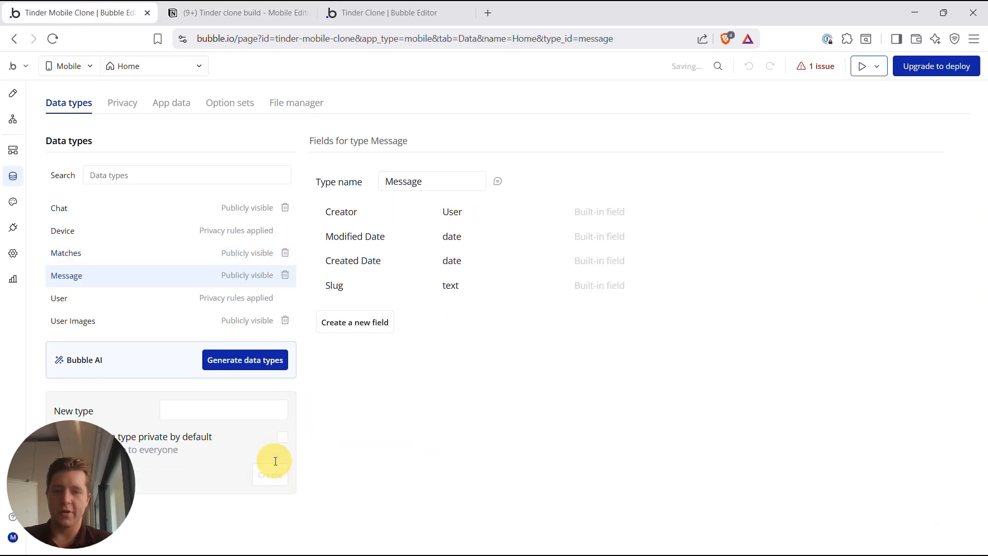
Step: Create a Content field of type text on the Message data type in Bubble, following the Message section of the Notion notes
key(ctrl+Tab)
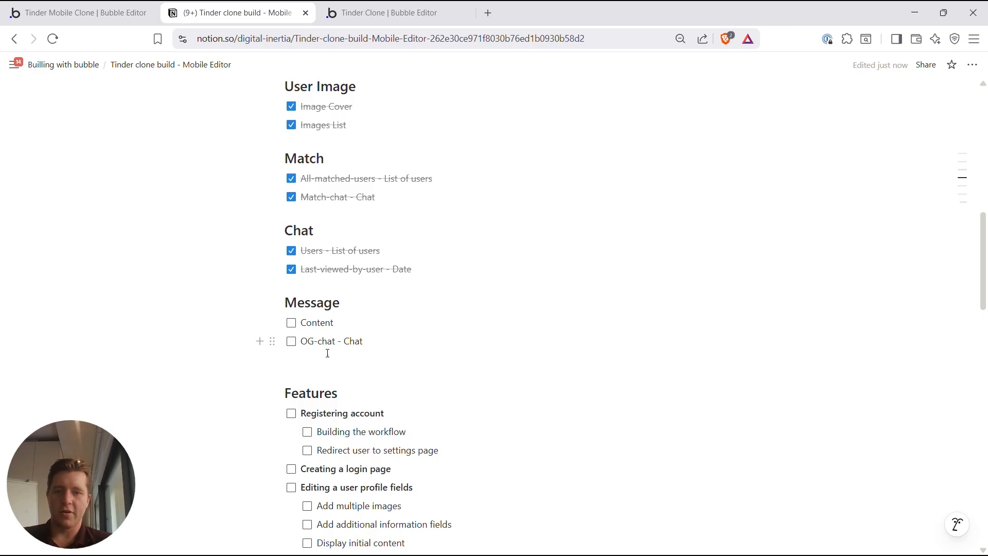
click(93, 13)
click(360, 324)
text(Content)
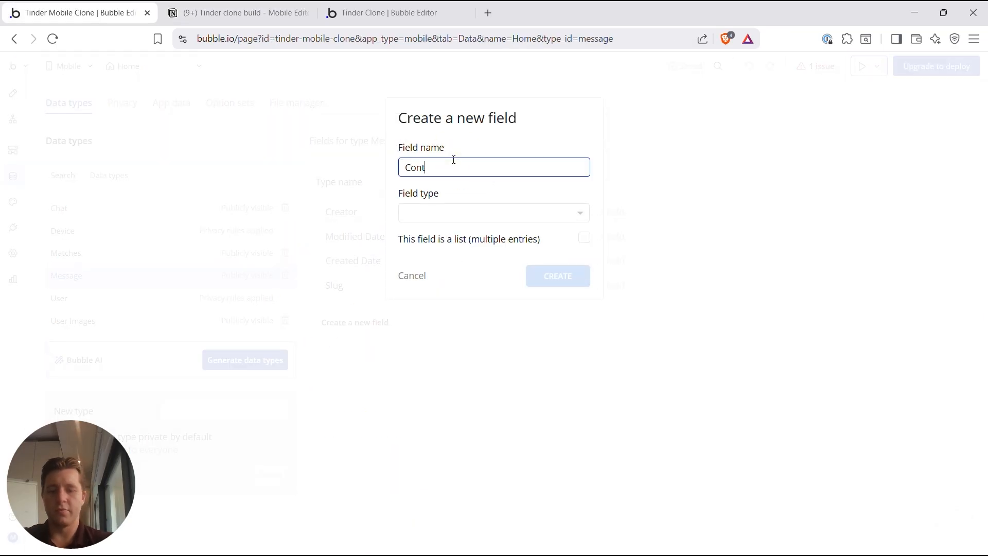
click(426, 214)
text(Text)
click(426, 255)
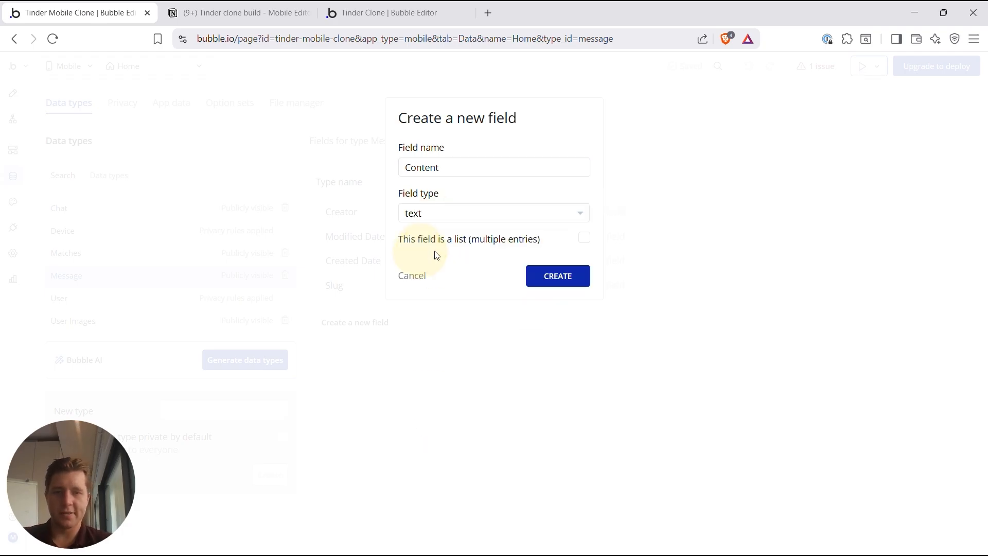
key(Return)
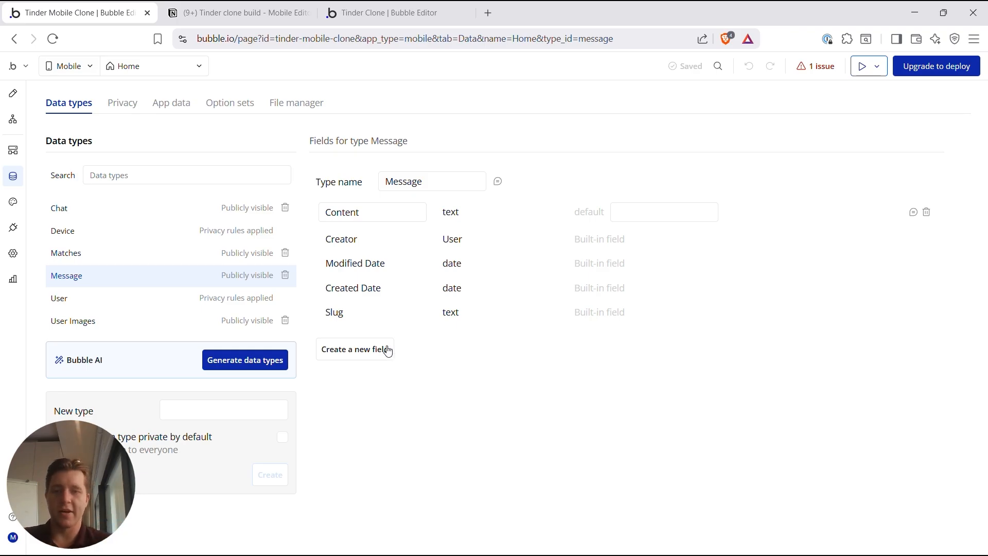
Step: Create a field named OG Chat (Link) of type Chat on the Message data type
click(368, 356)
text(OG Chat)
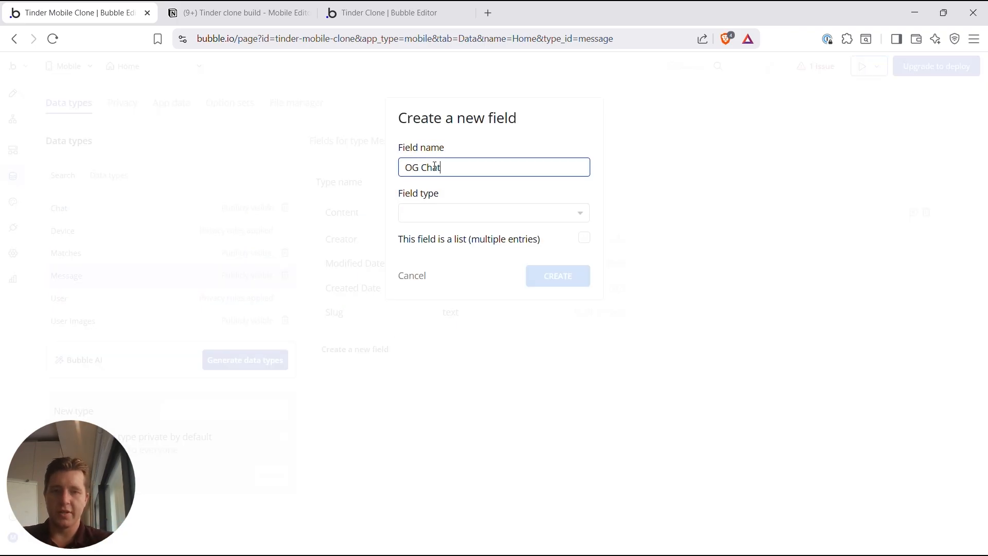
text( (Link)
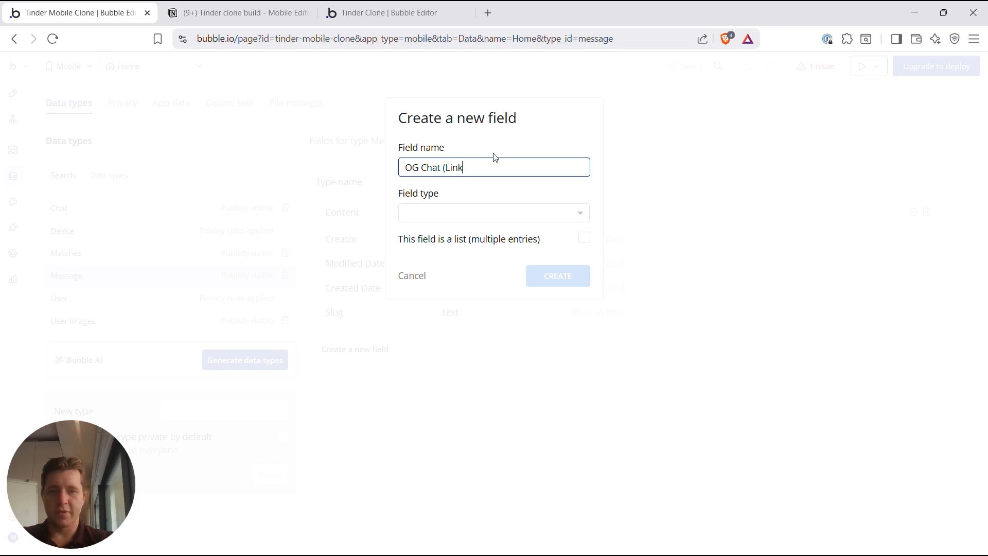
text())
click(450, 213)
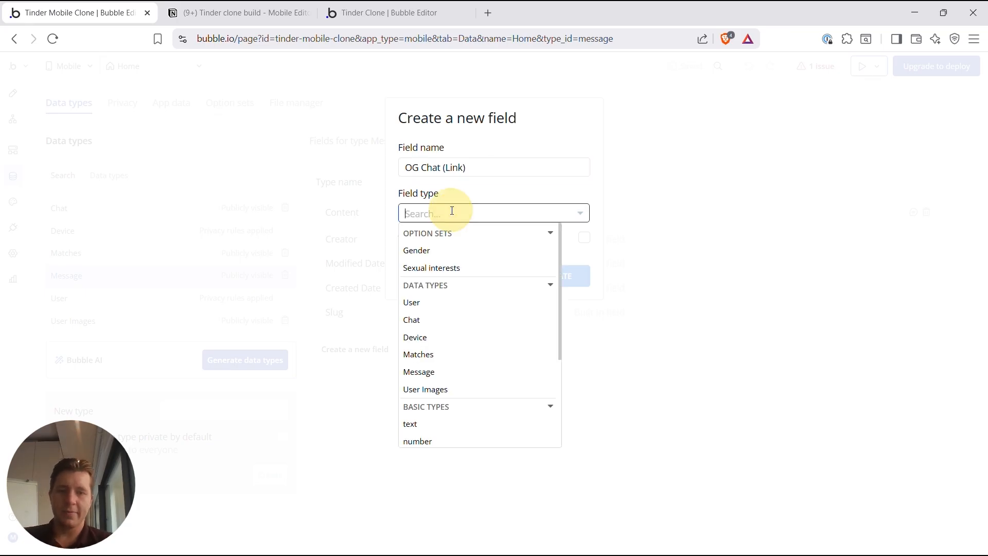
click(419, 322)
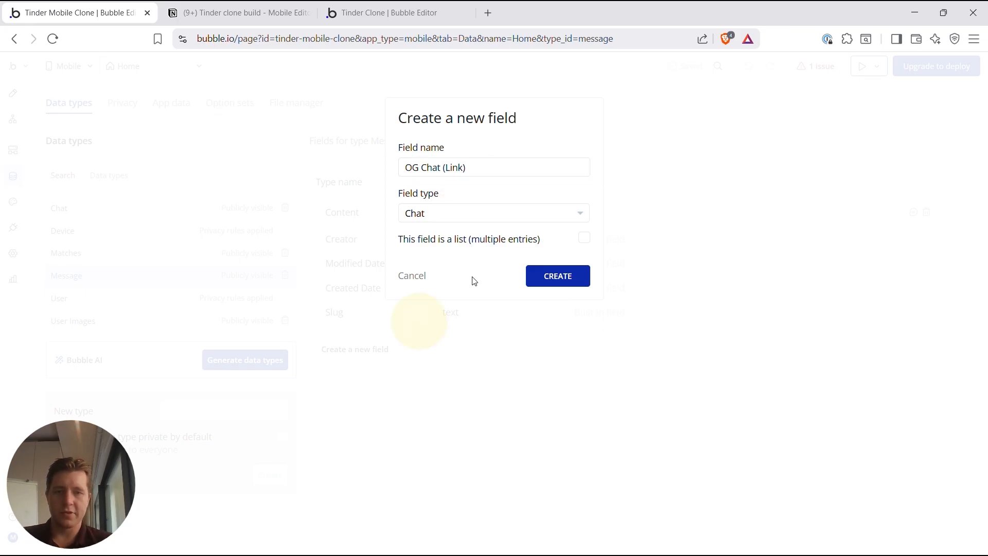
click(566, 279)
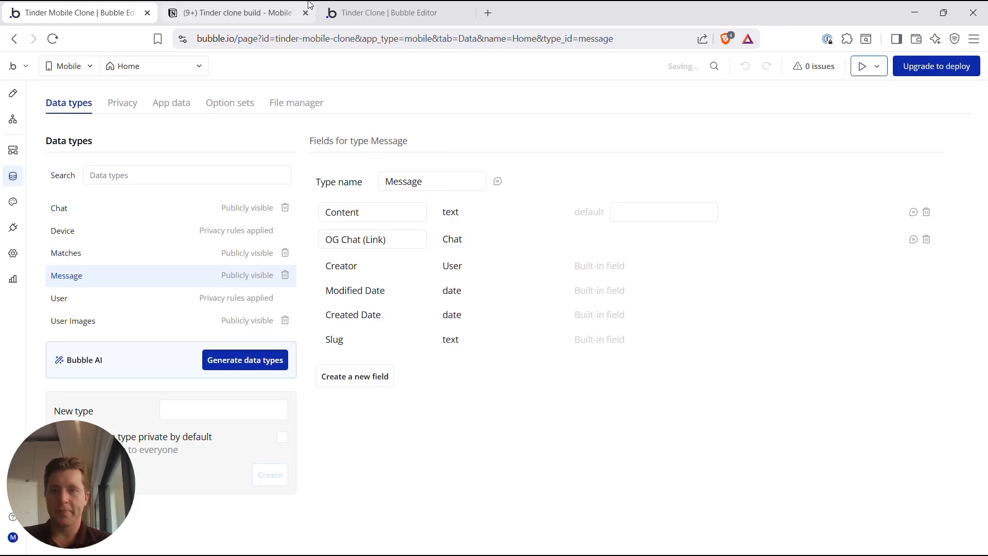
Step: Review the Notion planning notes from the onboarding steps down to the Features checklist
click(231, 12)
scroll(373, 306, up, 8)
scroll(374, 308, up, 3)
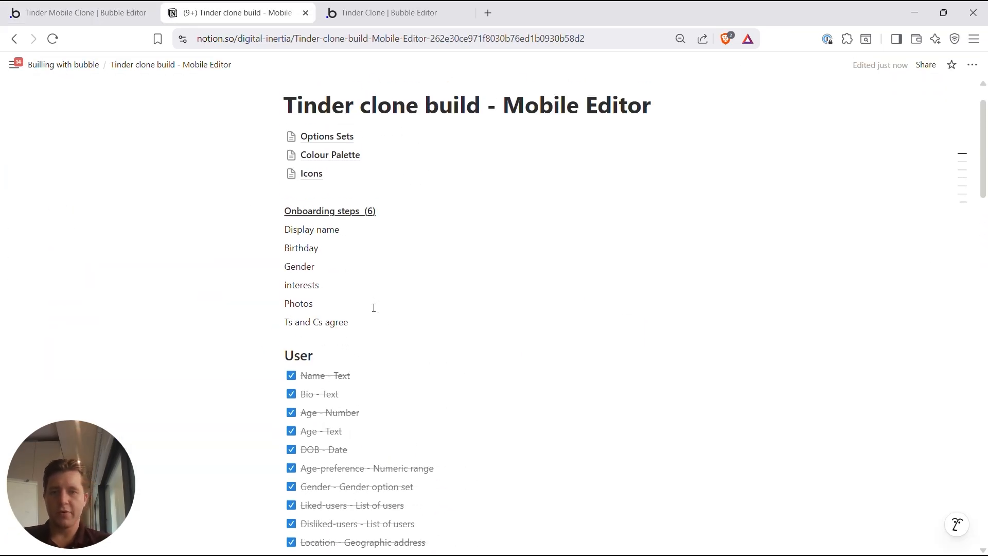
scroll(375, 308, down, 1)
scroll(374, 308, down, 15)
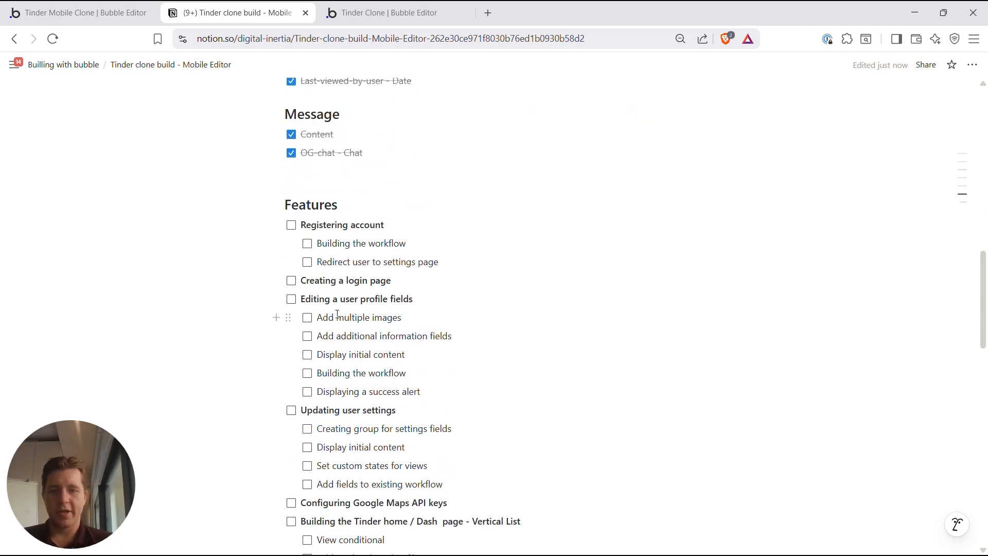
scroll(338, 315, down, 1)
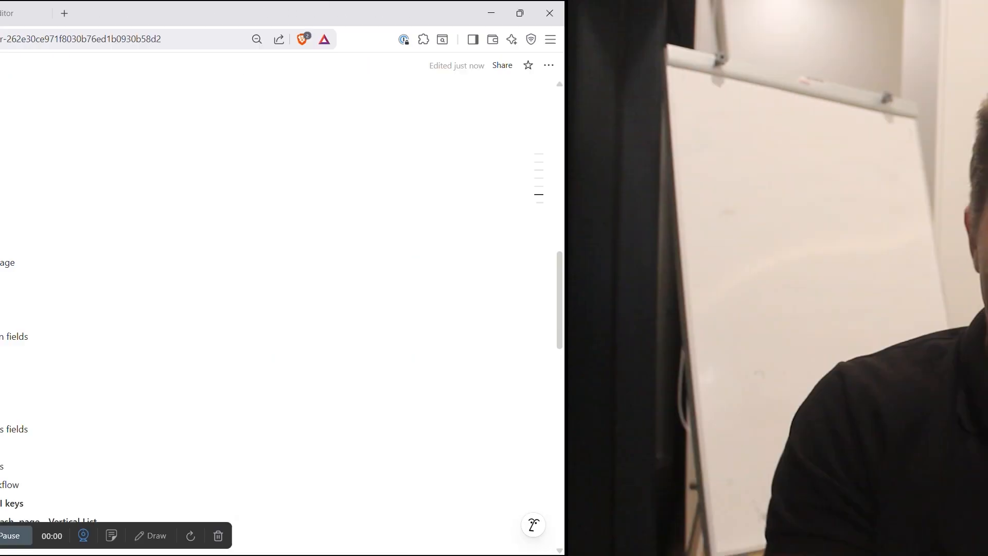
scroll(356, 205, down, 1)
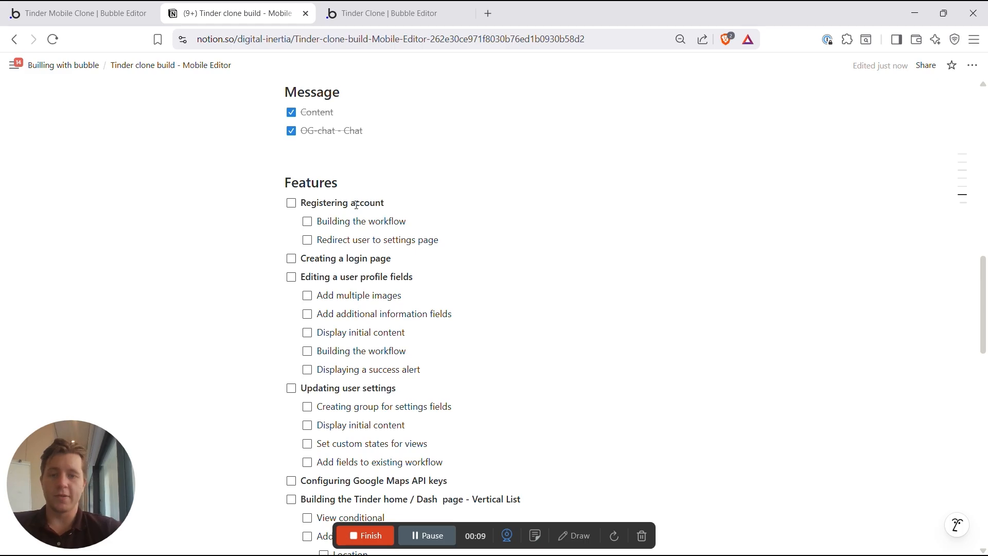
Step: Switch to Bubble and add a Group element below the top safe area of the Home mobile view
click(82, 12)
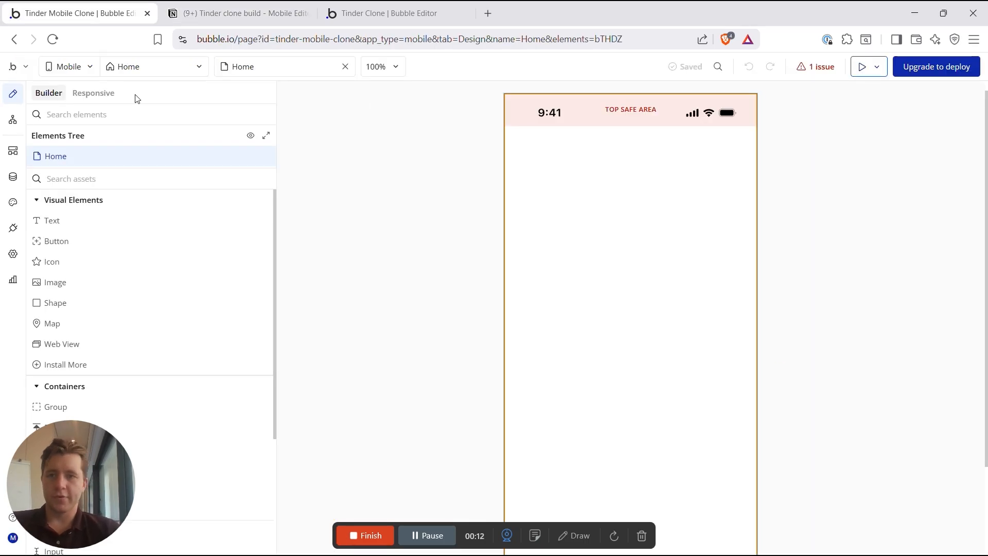
click(154, 67)
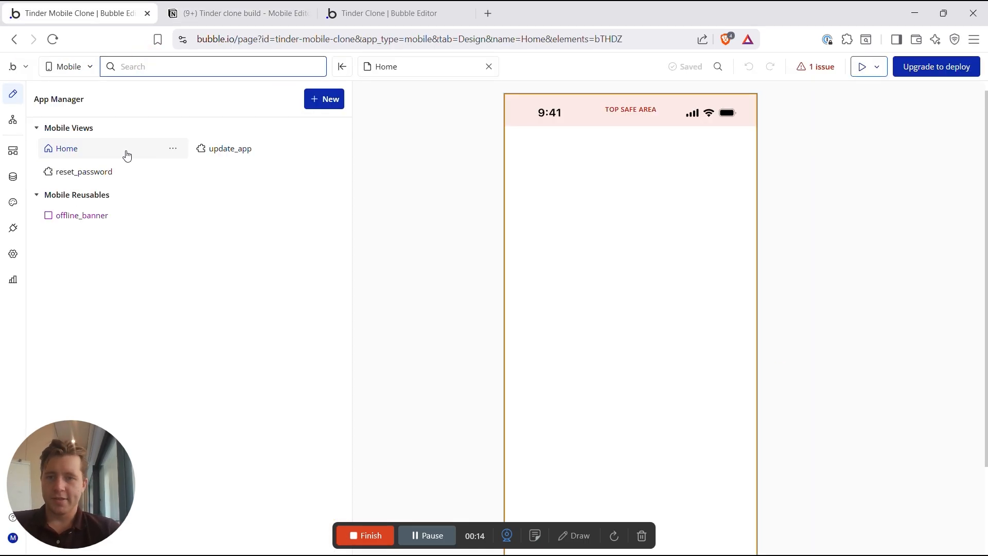
click(441, 178)
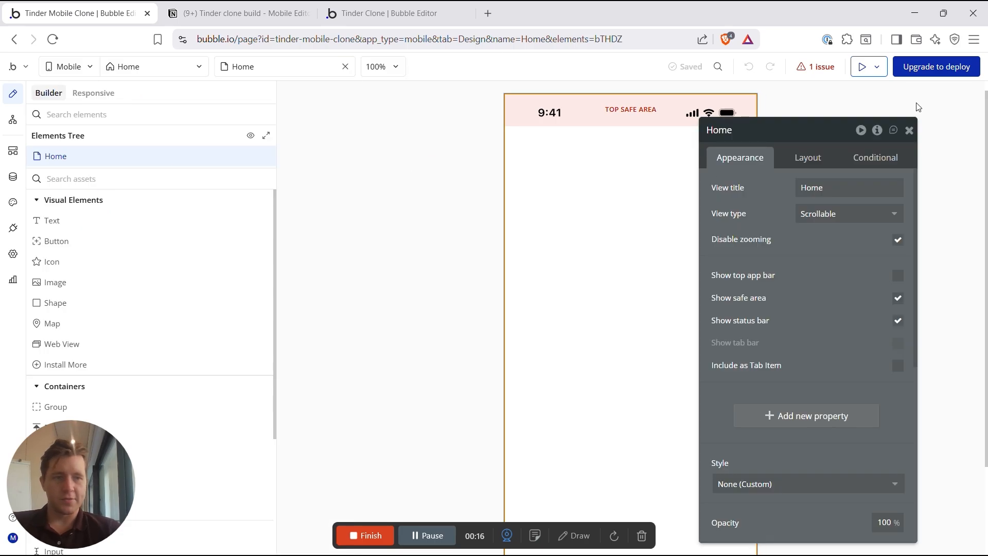
click(912, 129)
scroll(571, 196, down, 2)
scroll(571, 196, up, 3)
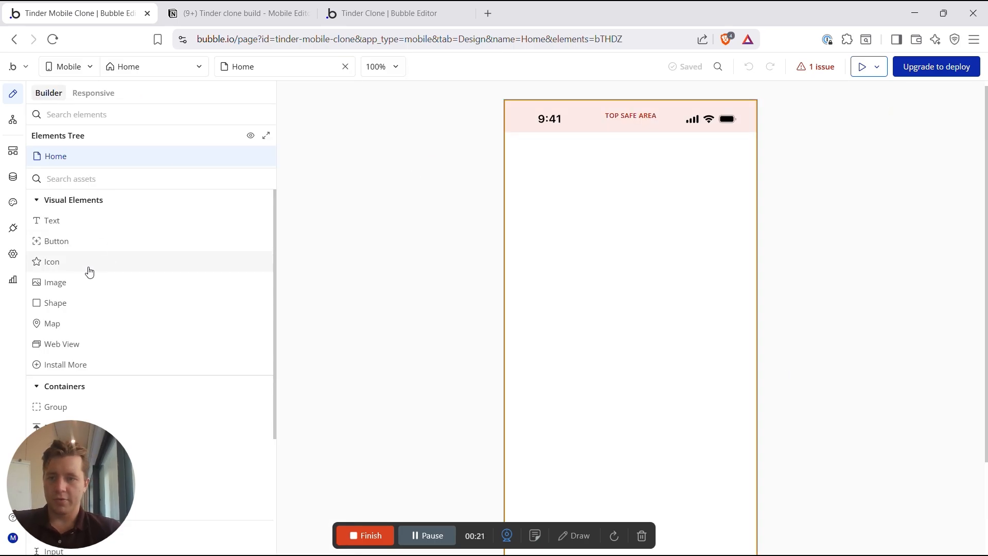
click(89, 177)
text(group)
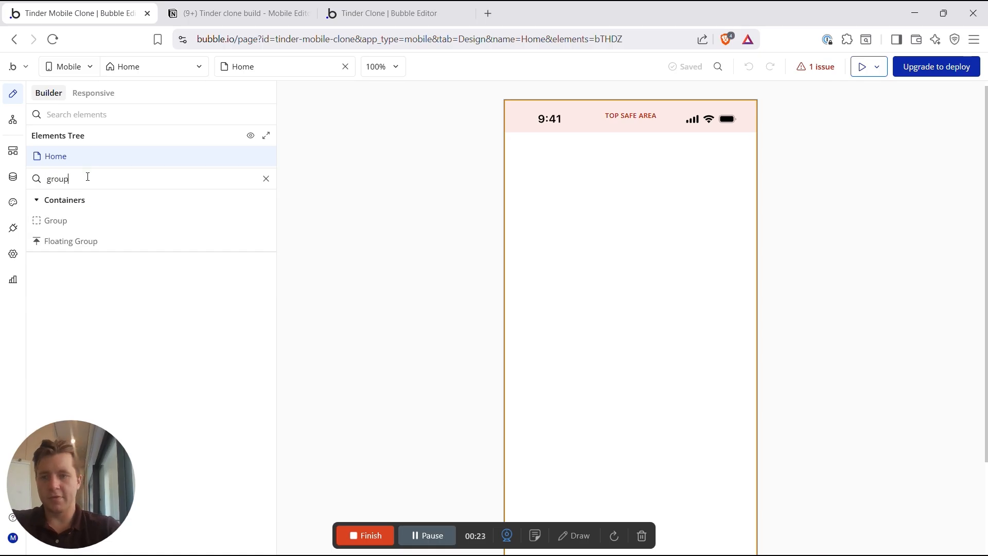
drag(72, 220, 569, 149)
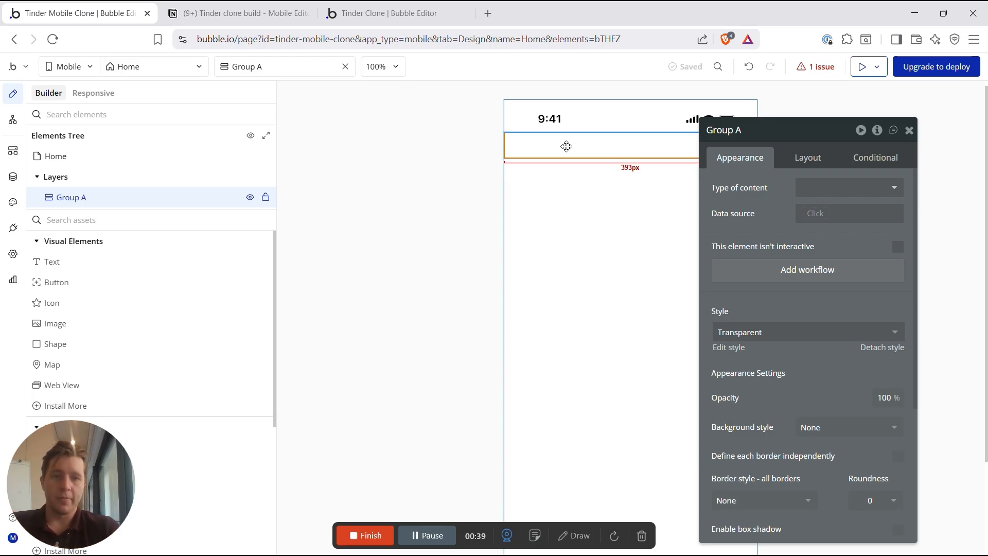
Step: Open the Tinder color palette on color-hex through the Colour Palette page in the Notion notes
click(255, 11)
scroll(453, 261, up, 12)
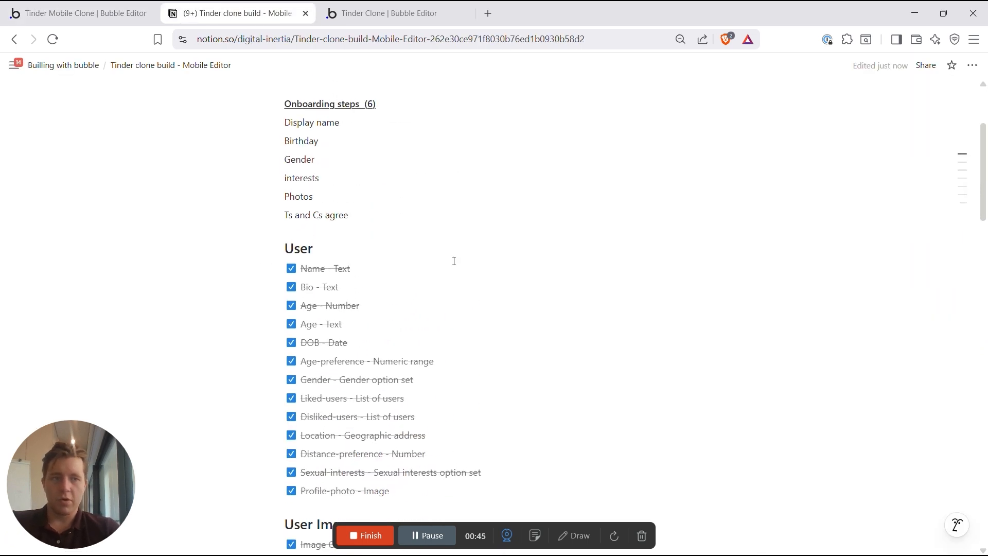
scroll(454, 260, up, 3)
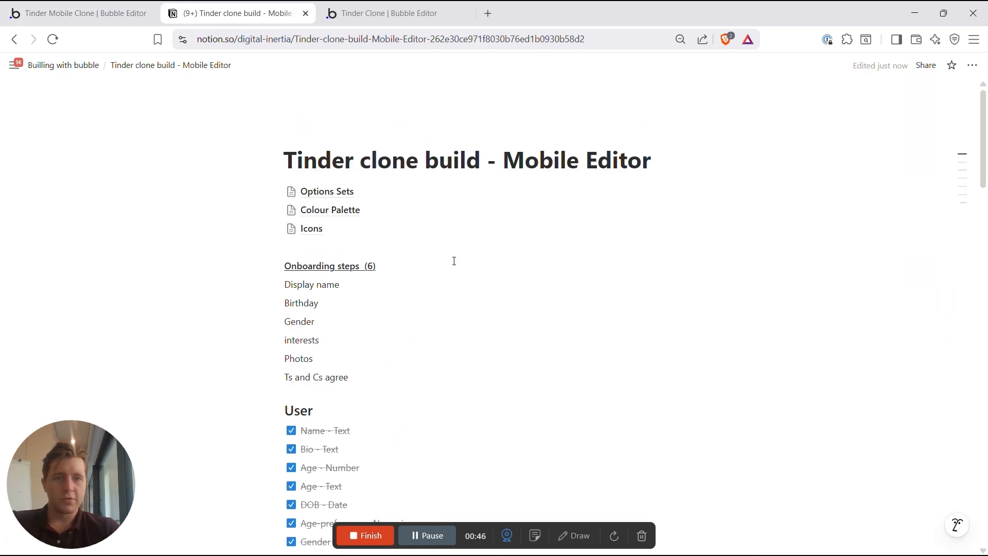
click(334, 215)
click(340, 192)
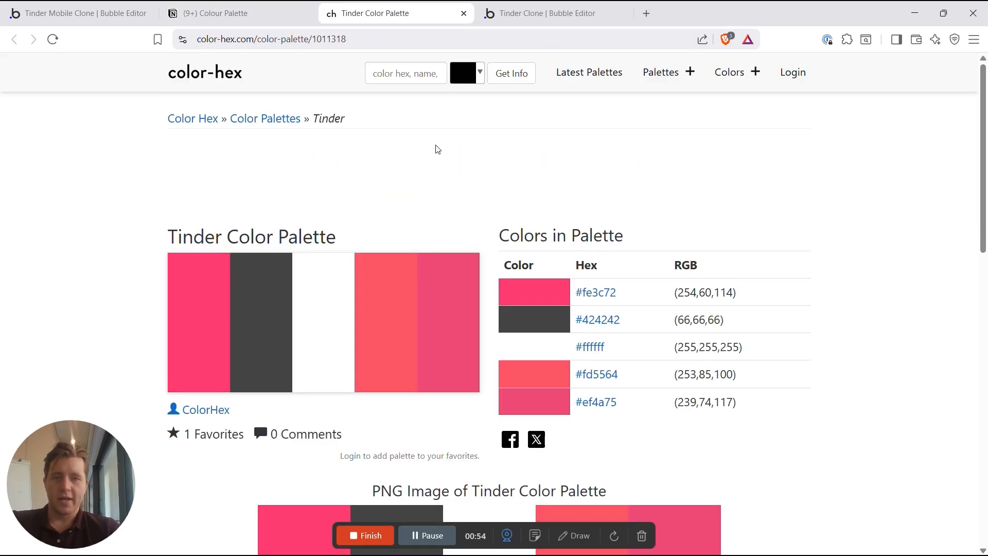
Step: Switch to Bubble and open the default colors in the app's style variables
click(16, 13)
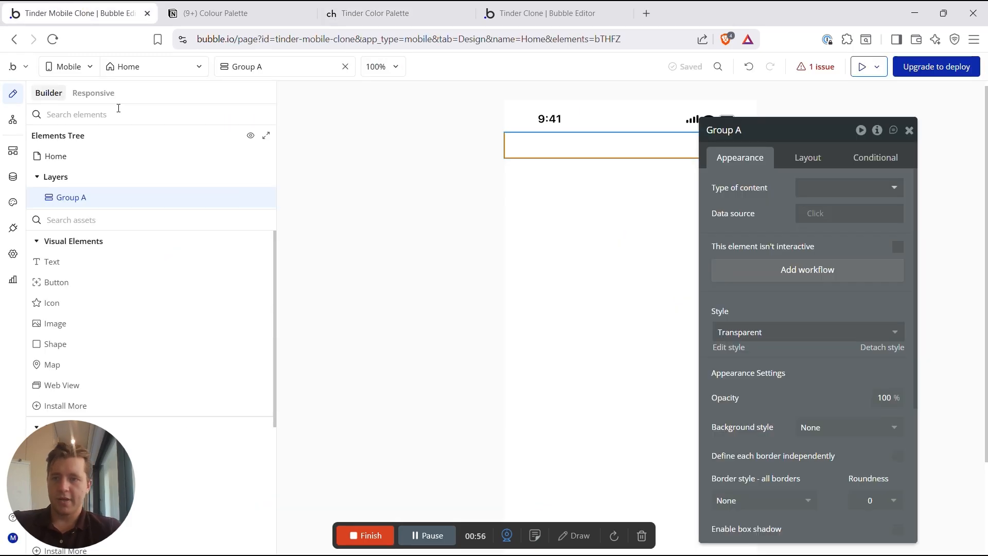
click(14, 204)
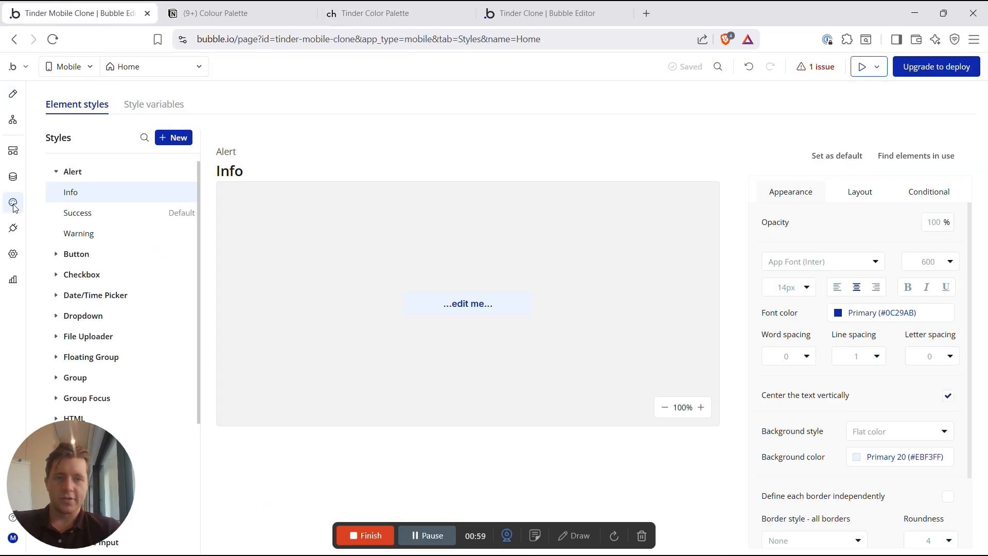
click(148, 104)
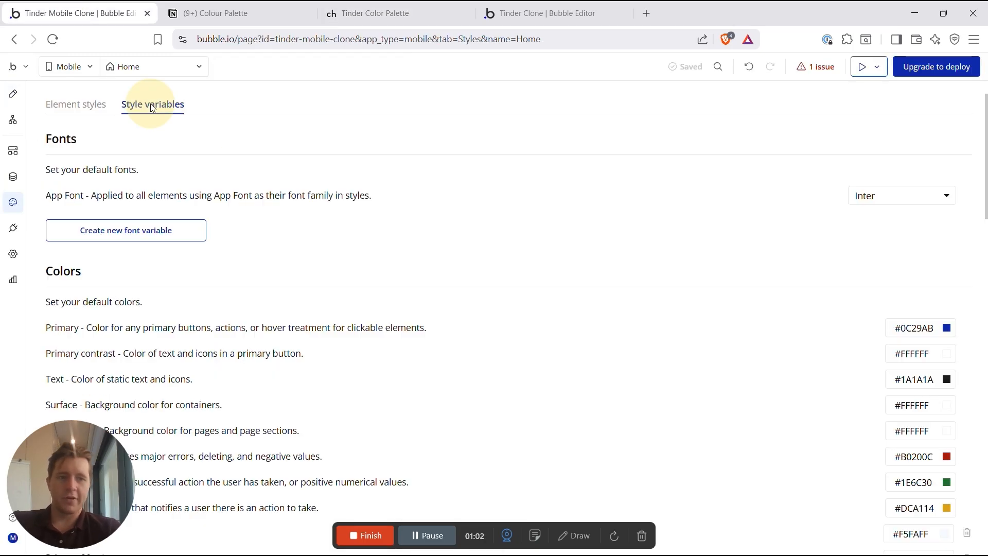
scroll(682, 278, down, 1)
scroll(682, 278, down, 2)
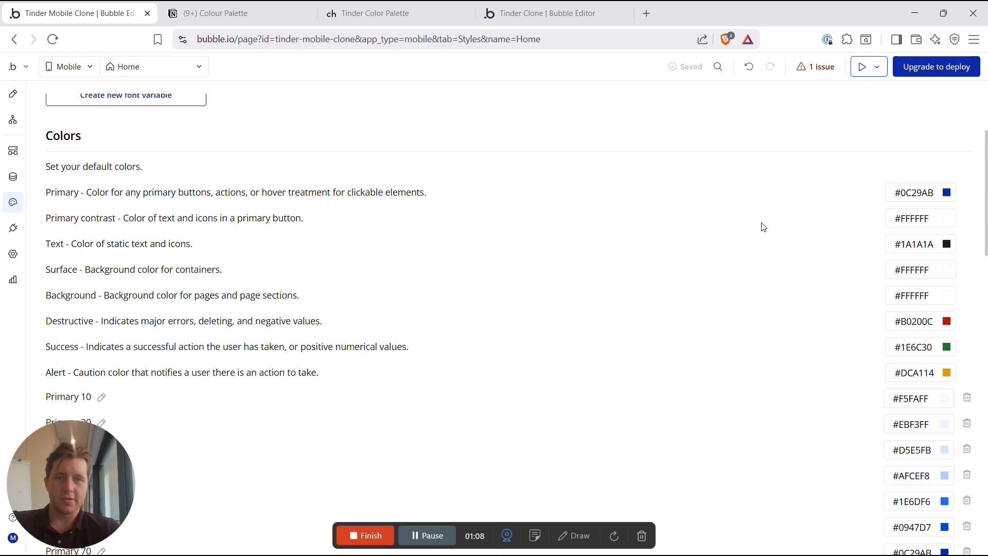
Step: Set the Primary color variable in Bubble to #FE3C72, taken from the Tinder palette on color-hex
click(371, 15)
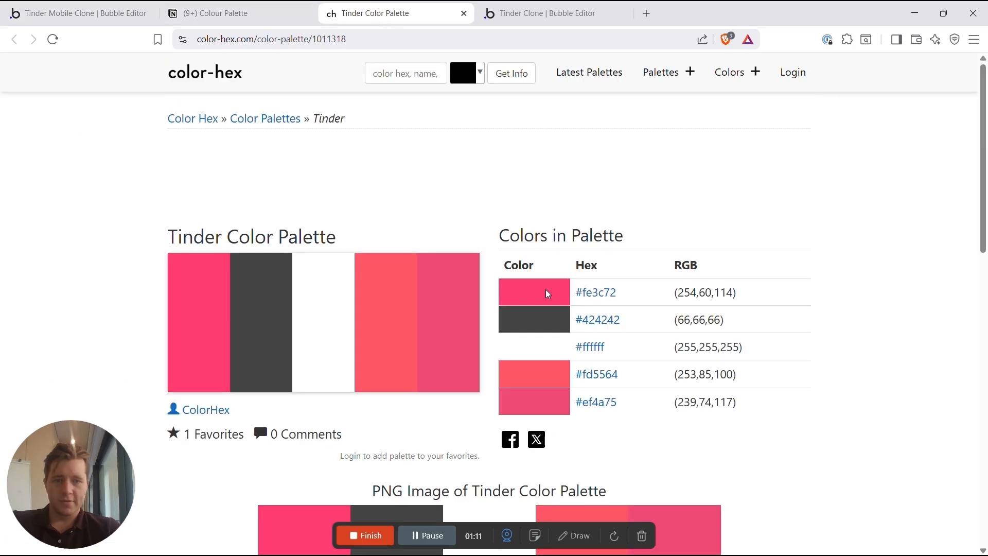
drag(624, 297, 582, 292)
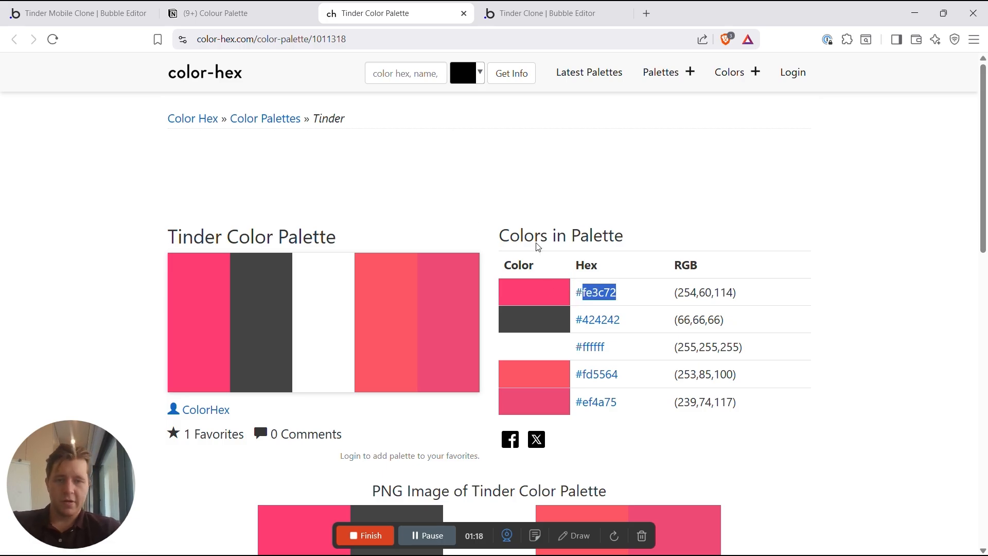
key(ctrl+1)
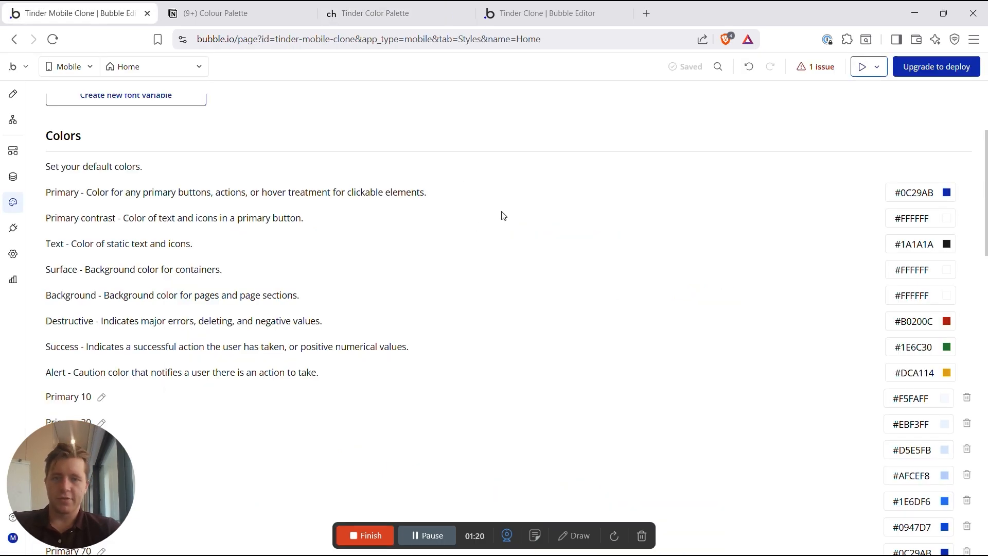
click(906, 193)
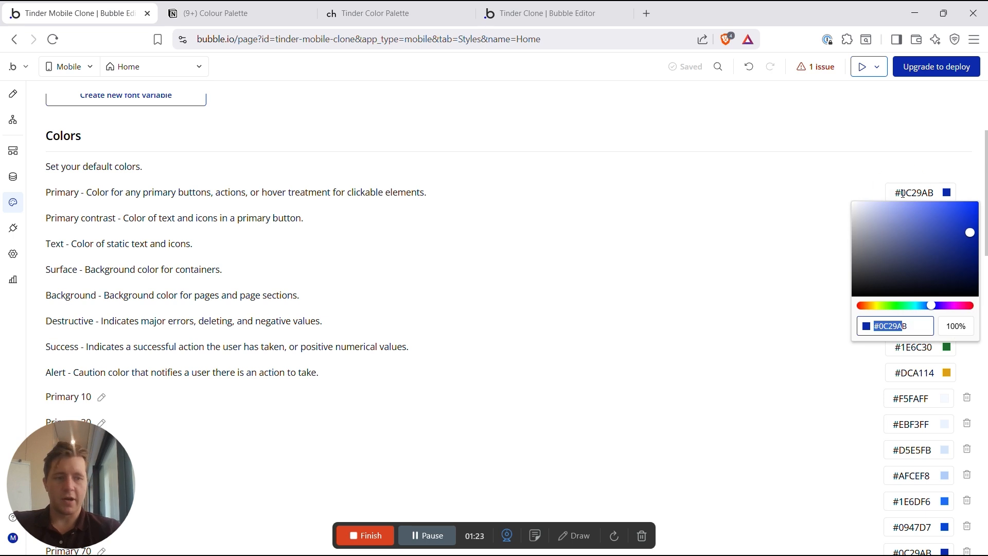
key(BackSpace)
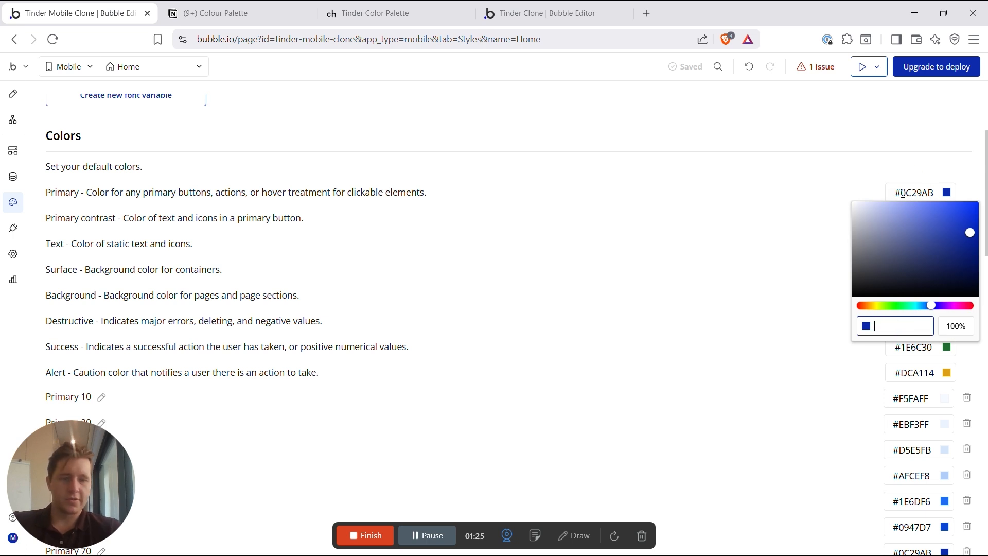
text(FE3C72)
click(838, 155)
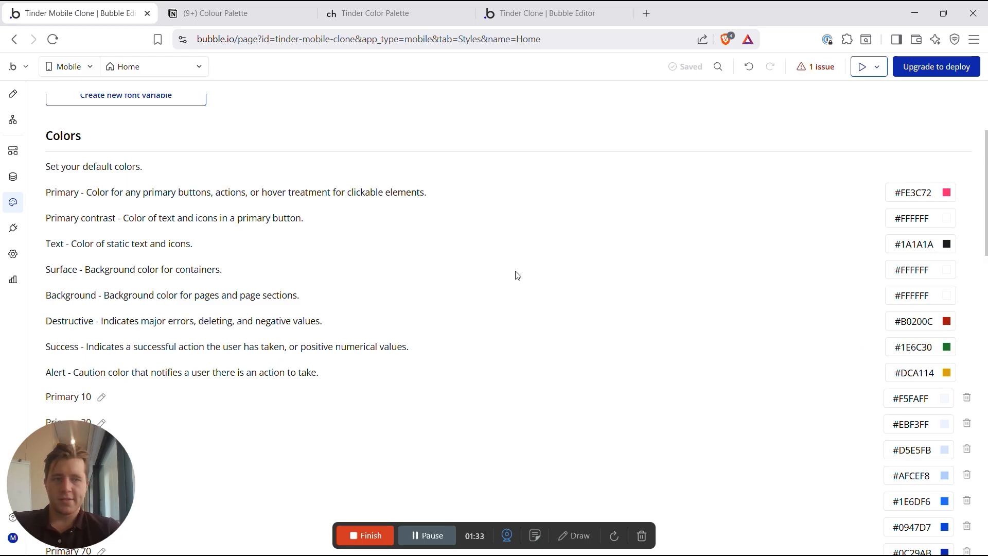
Step: Set the Text color variable in Bubble to #424242, copied from the Tinder palette on color-hex
click(236, 11)
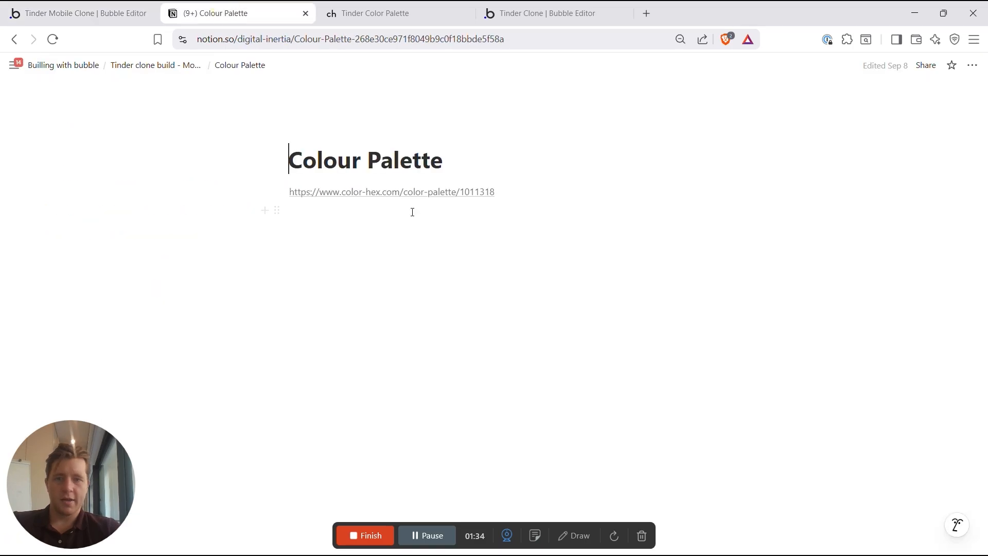
click(391, 12)
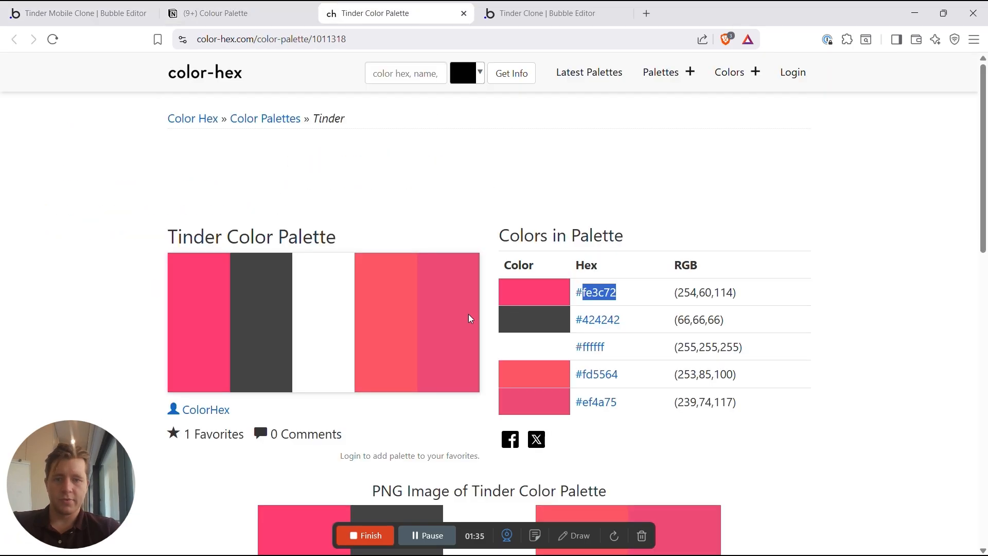
double_click(597, 320)
key(ctrl+c)
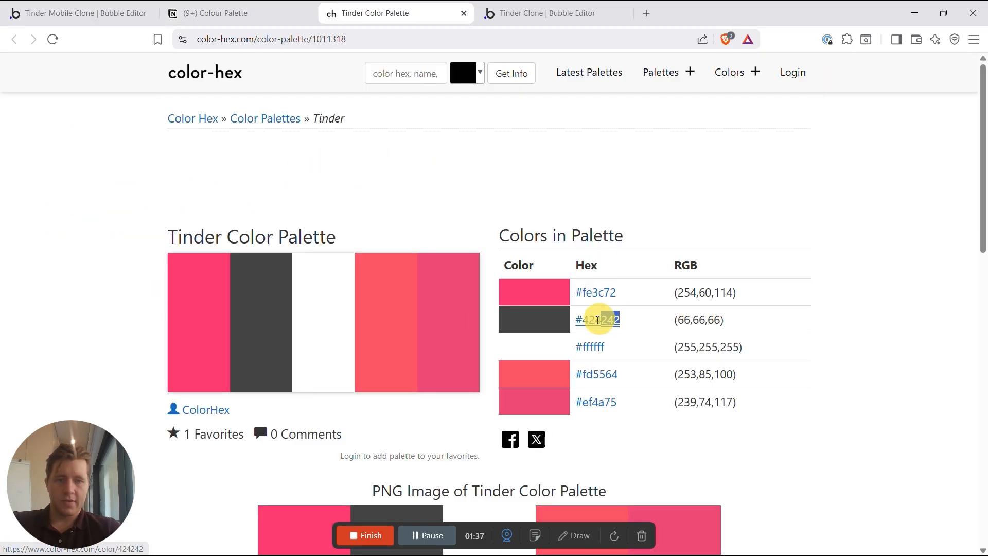
click(72, 5)
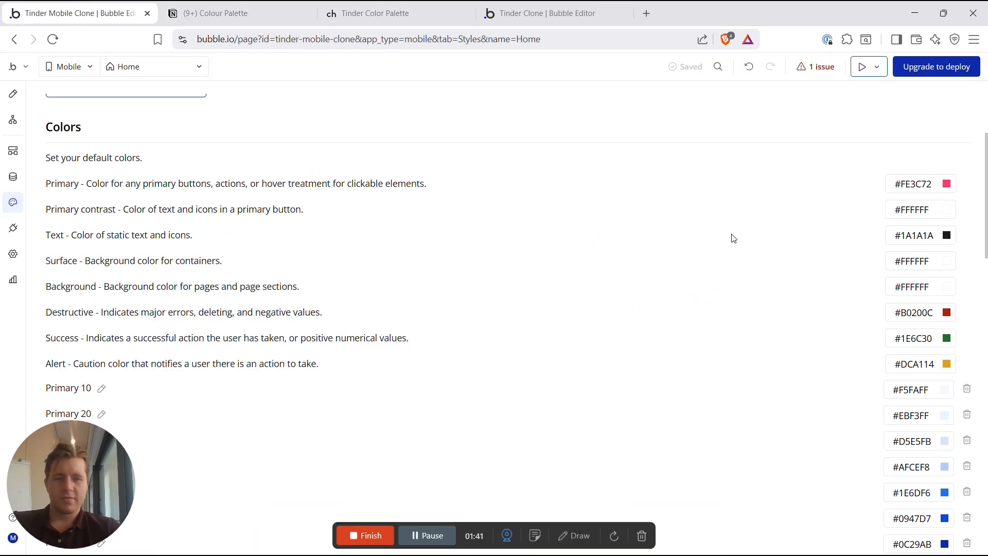
click(936, 235)
key(ctrl+v)
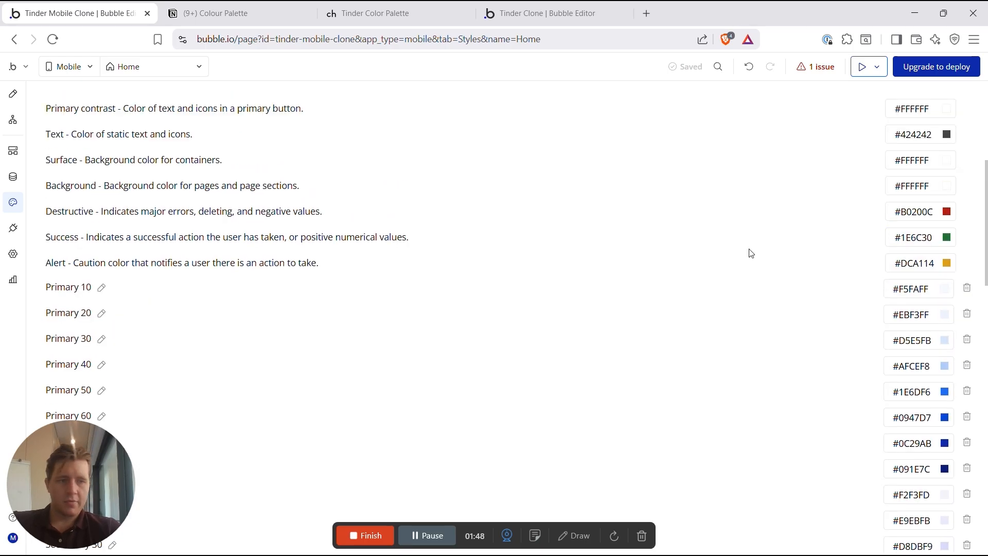
scroll(813, 316, up, 2)
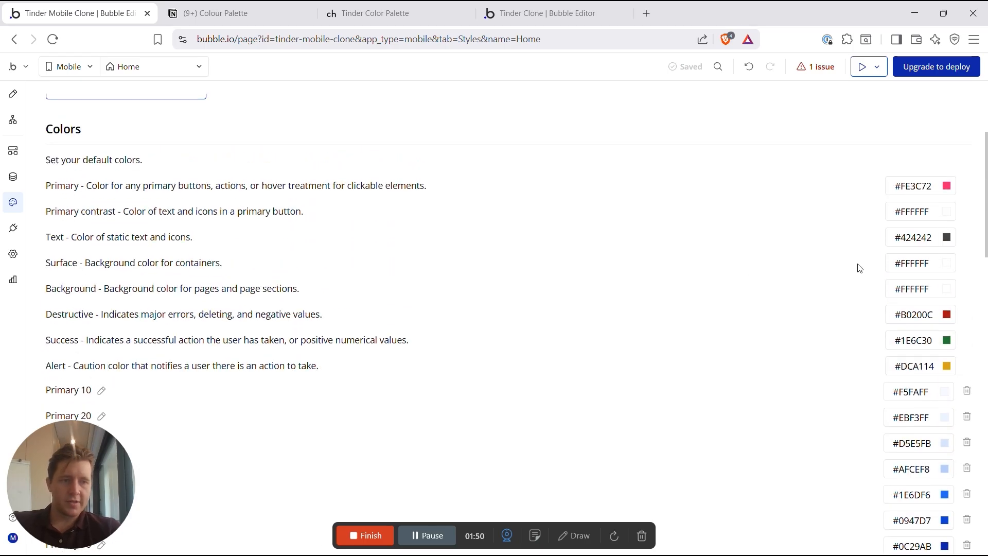
Step: Copy fd5564 from the Tinder palette on color-hex and set a further color variable in Bubble to #FD5564
click(375, 13)
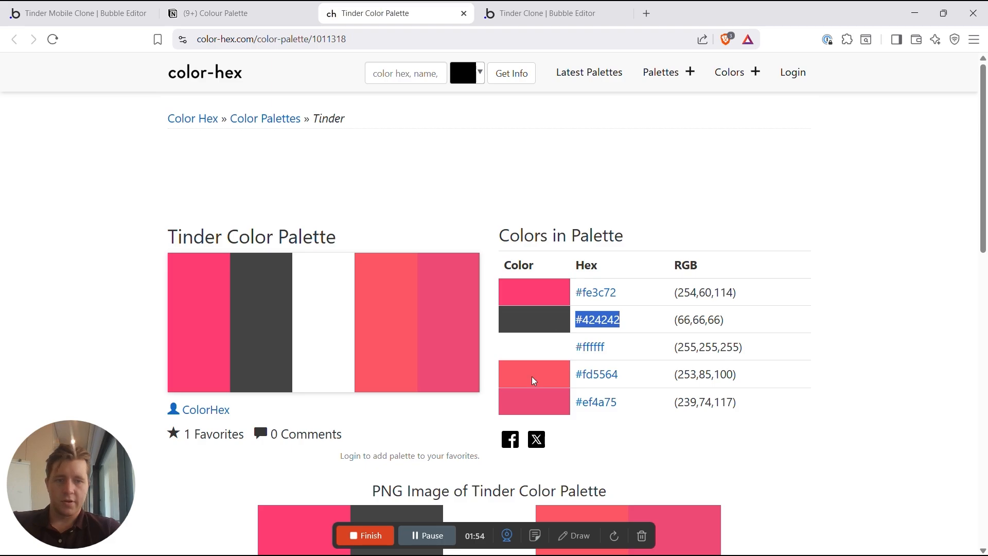
drag(620, 376, 582, 374)
key(ctrl+1)
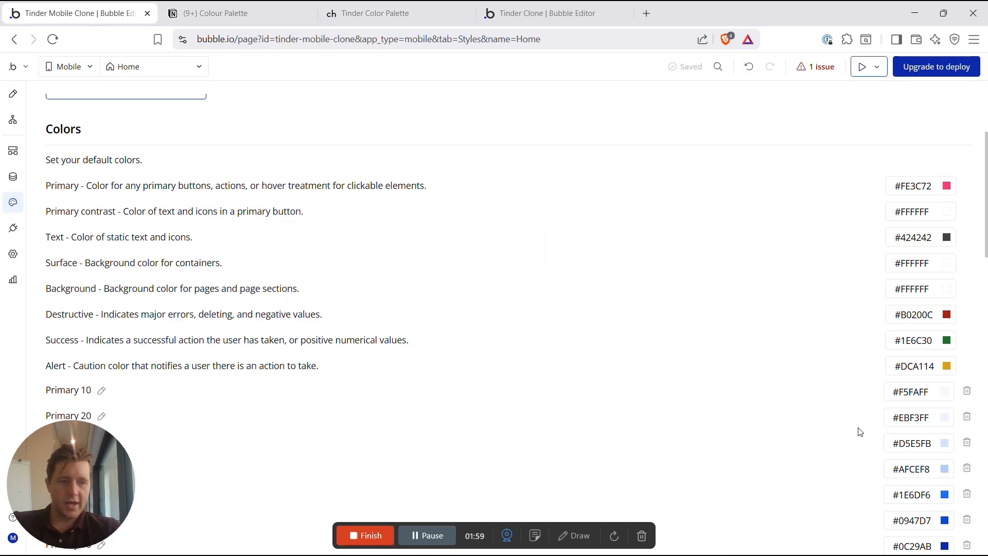
scroll(643, 379, down, 1)
click(927, 352)
text(FD5564)
click(825, 227)
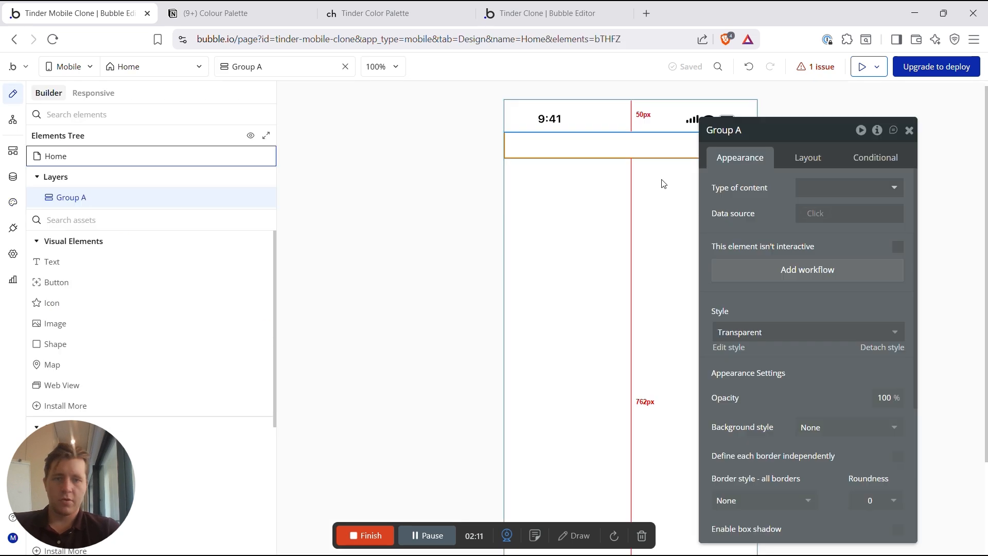
Step: Add an Image element inside Group A on the Home view and center it horizontally
click(558, 231)
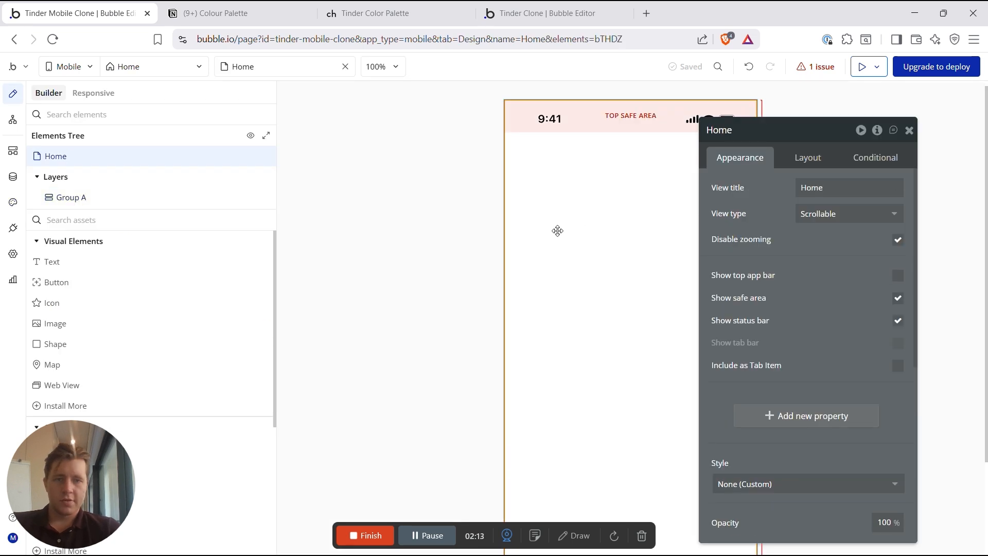
click(586, 148)
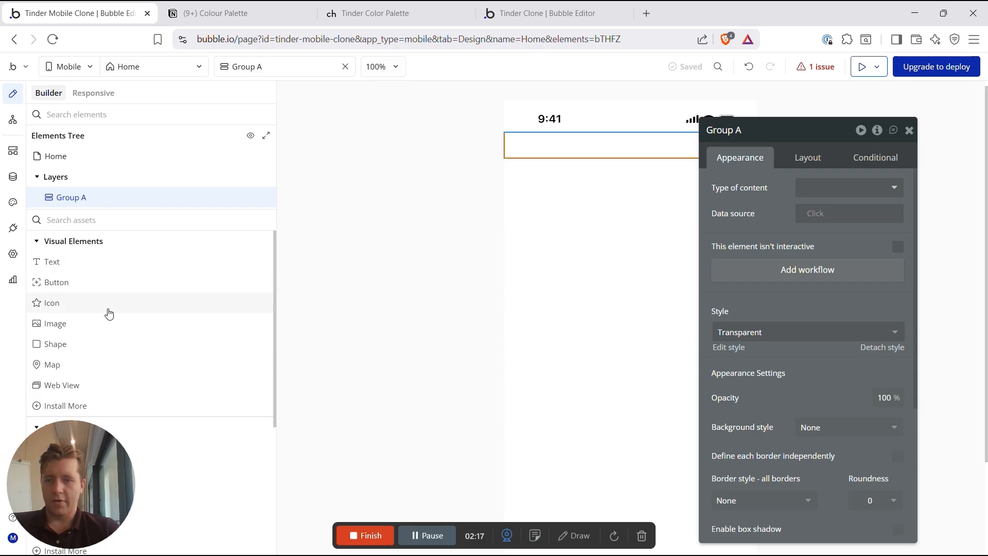
click(58, 323)
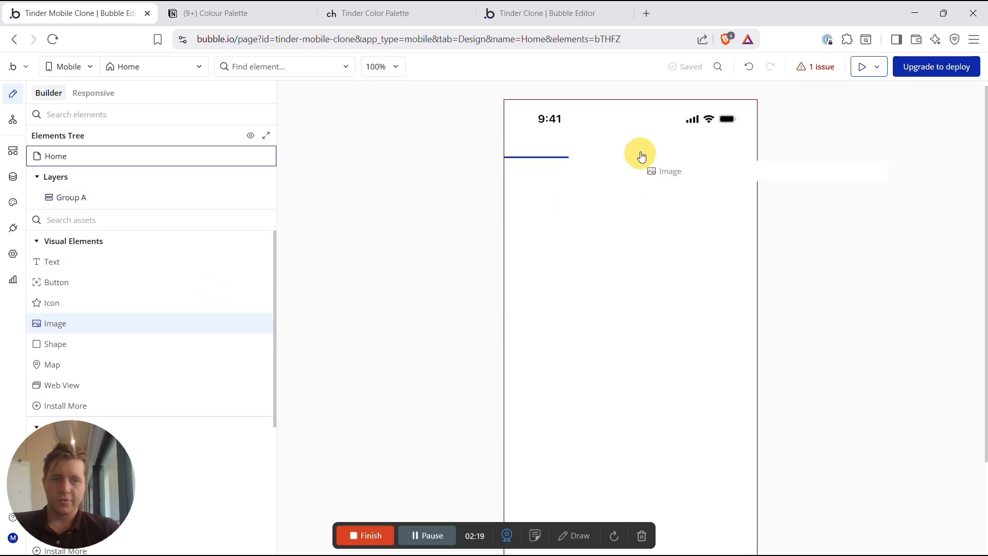
click(640, 159)
click(809, 160)
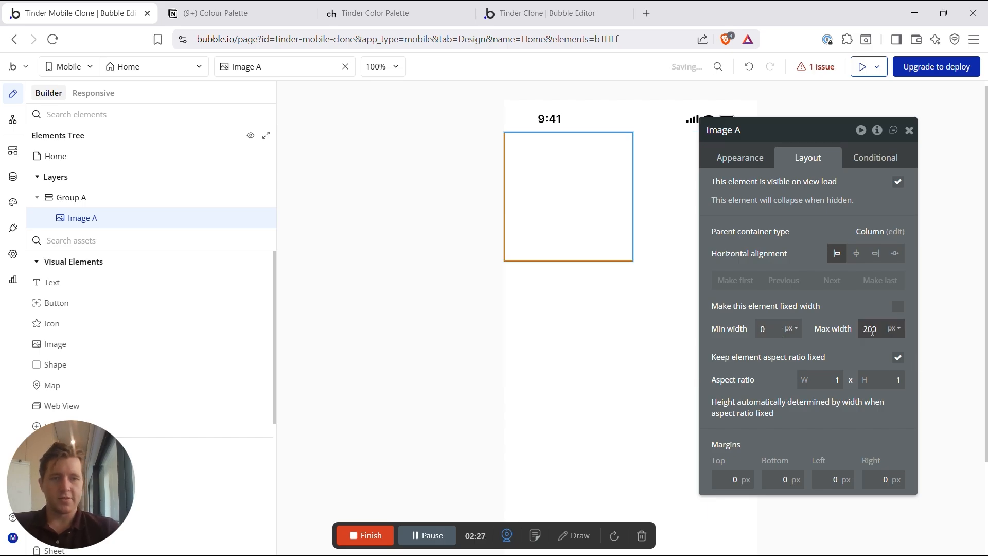
click(856, 253)
Step: Set the top margin of Group A to 25 px
click(530, 181)
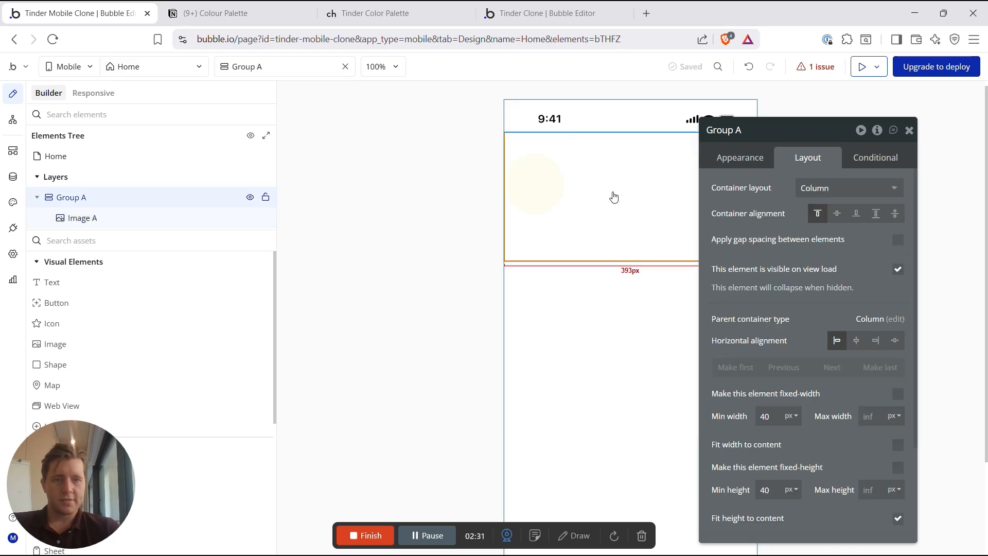
click(797, 379)
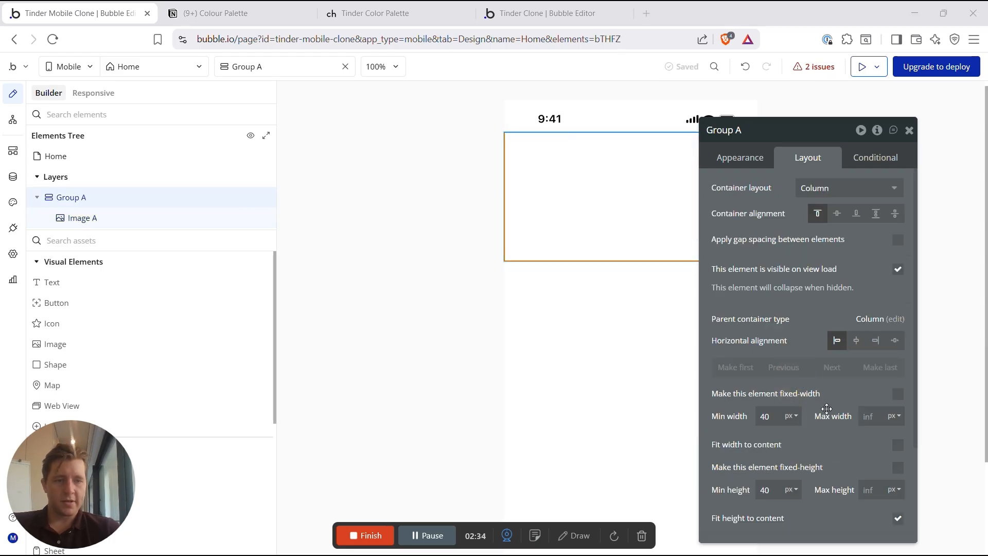
drag(716, 397, 754, 397)
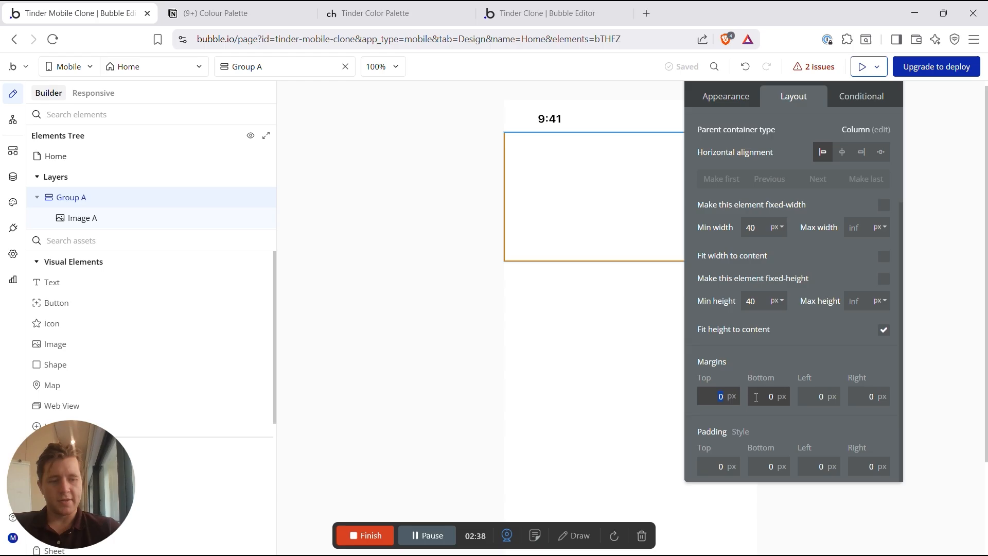
text(25)
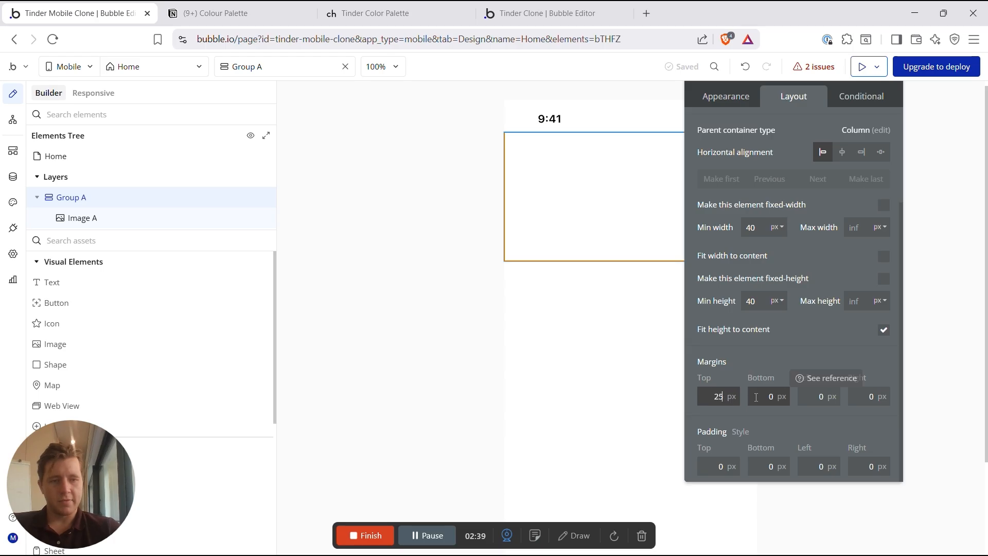
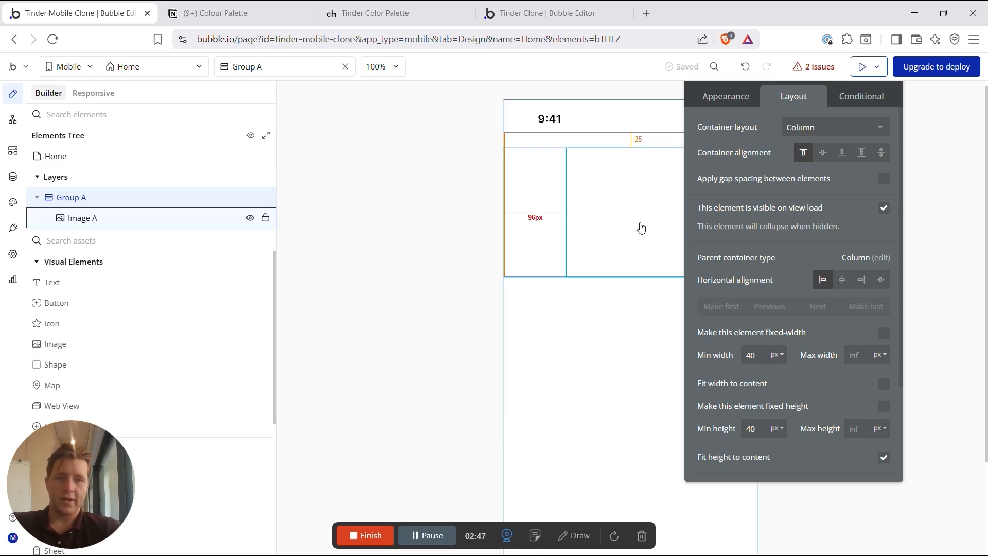
Step: Add a Text element reading "Tinder" below the image inside Group A
drag(52, 282, 574, 271)
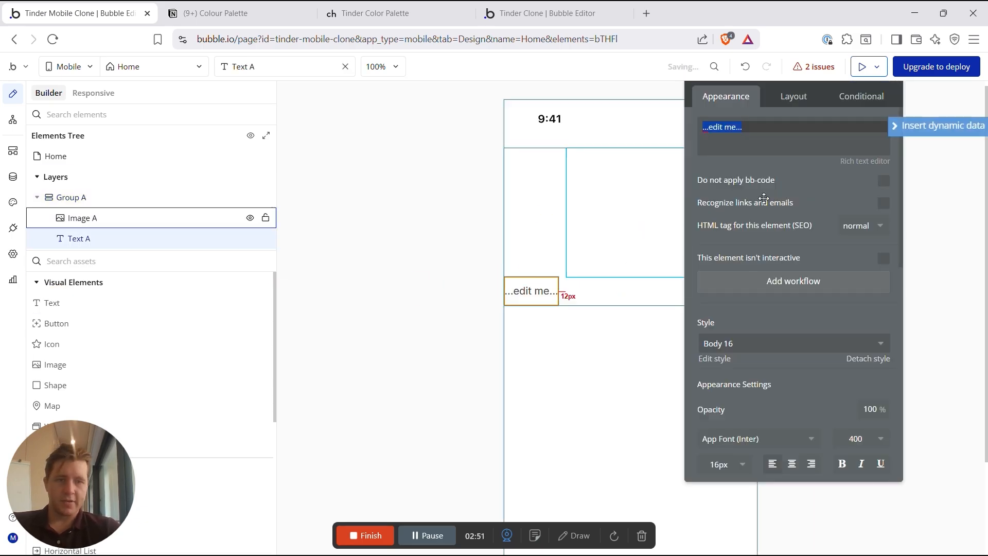
text(Tinder)
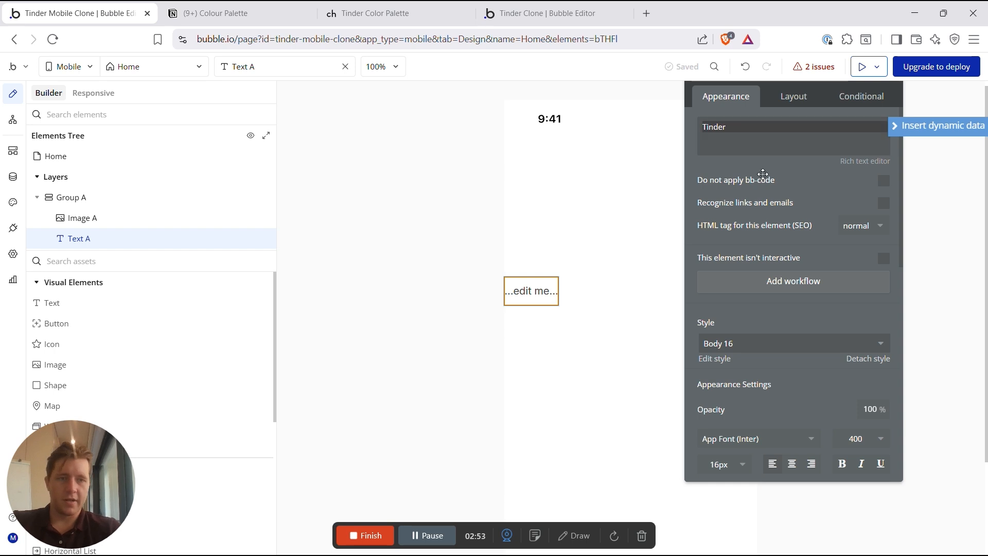
click(788, 197)
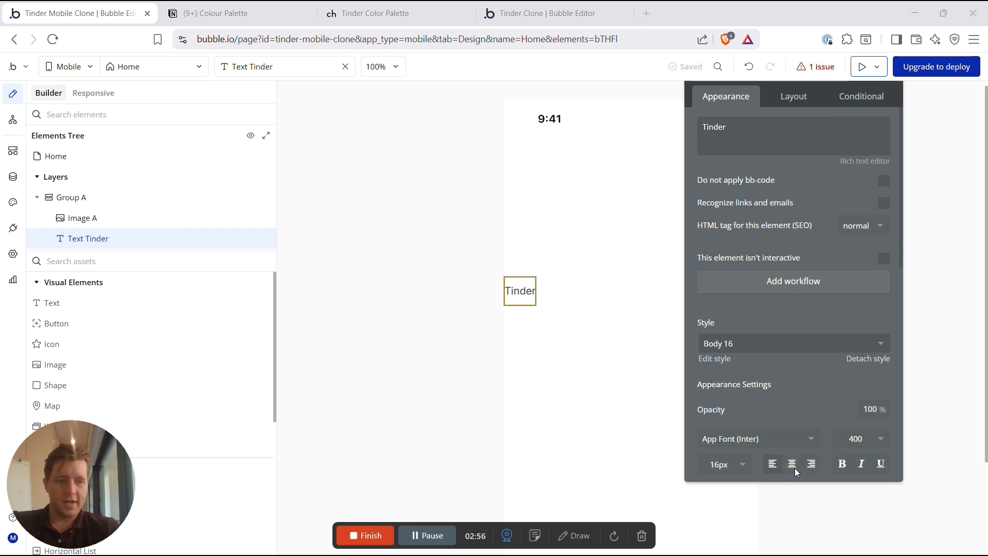
Step: Center the Tinder text within its element and align the element horizontally to the center of Group A
scroll(795, 449, down, 4)
click(784, 237)
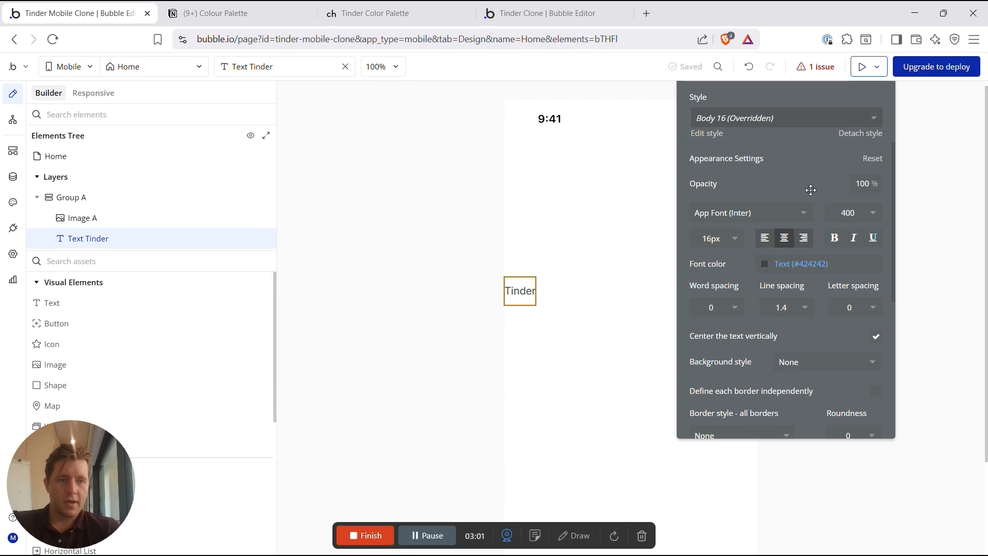
scroll(811, 190, up, 4)
drag(805, 157, 785, 255)
click(760, 156)
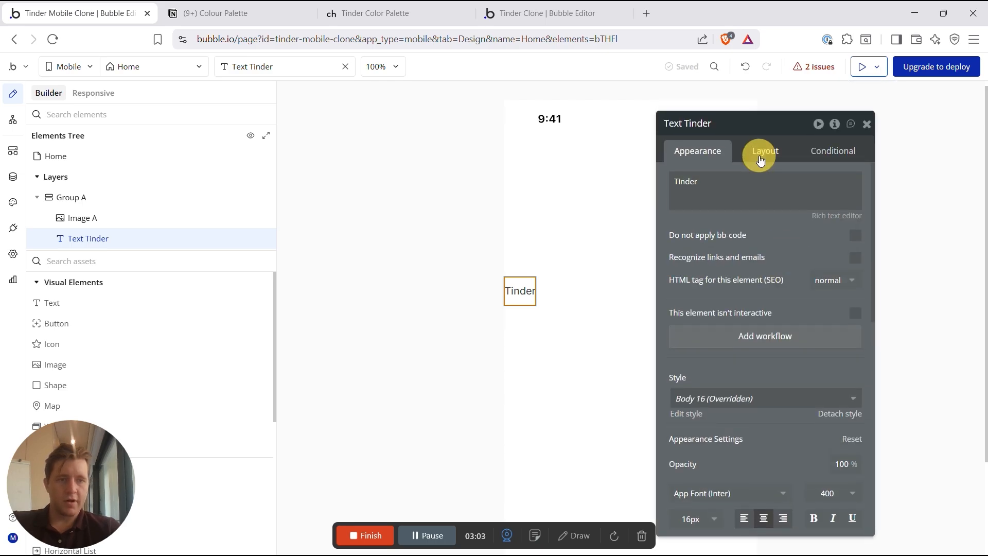
click(812, 249)
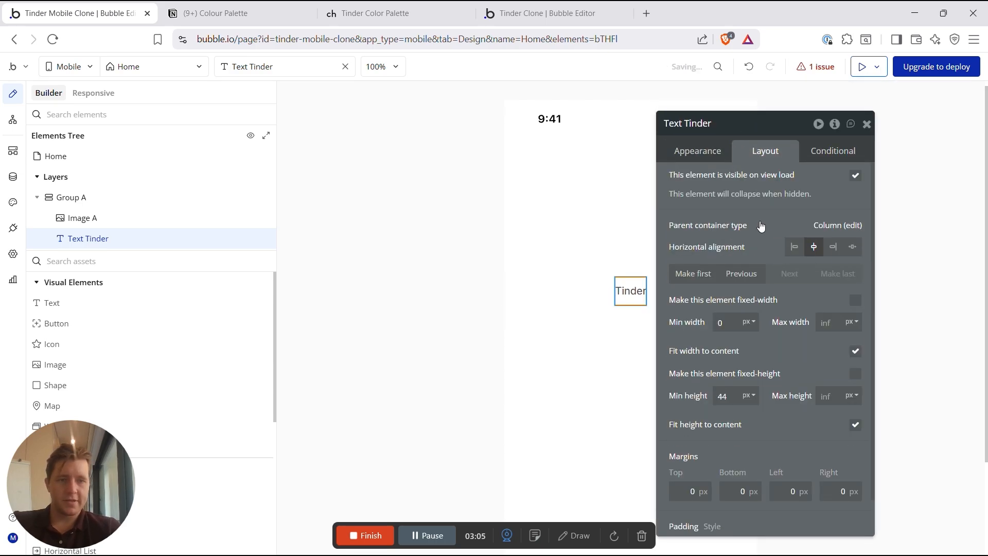
Step: Set the Tinder text's font size to 50 px and its weight to 700 (Bold)
drag(753, 242, 383, 198)
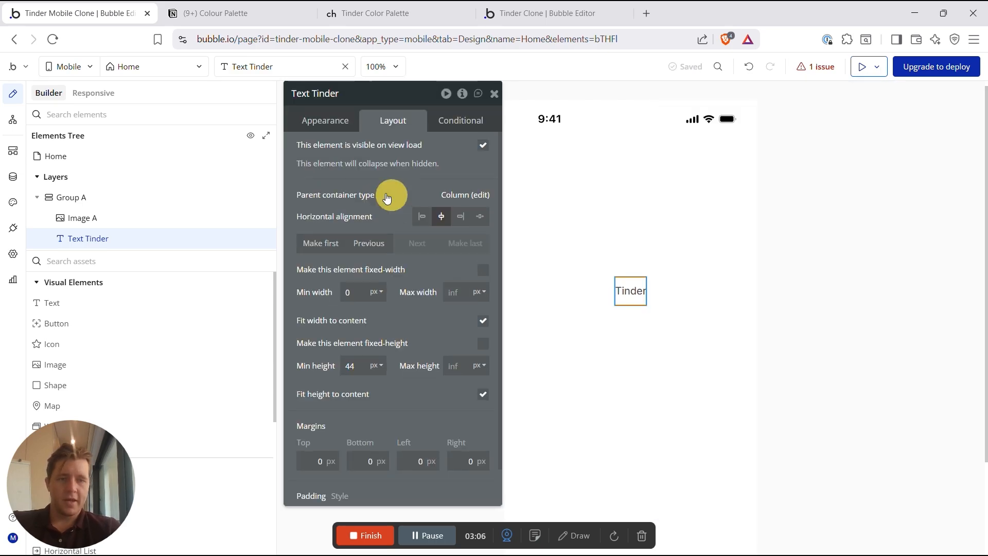
click(319, 118)
scroll(386, 351, down, 3)
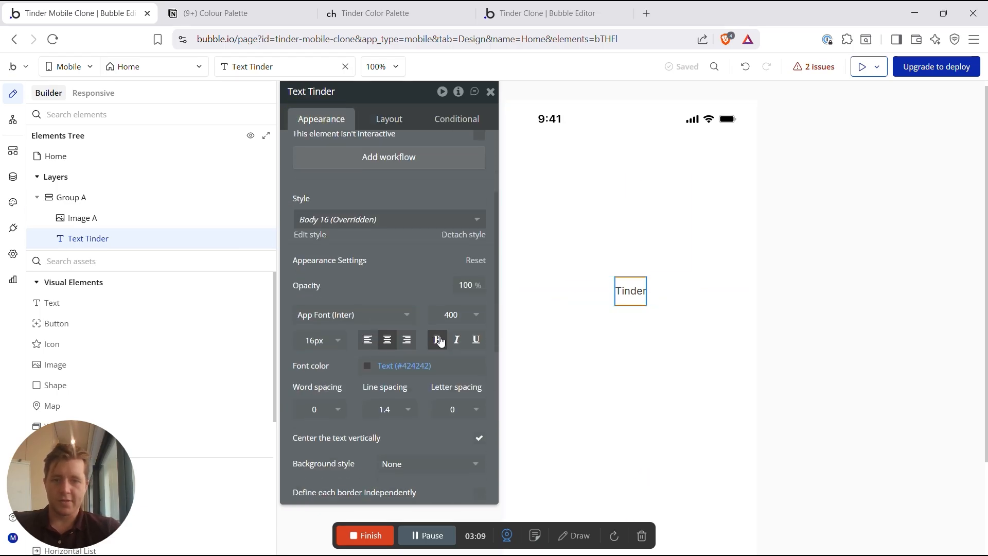
click(321, 341)
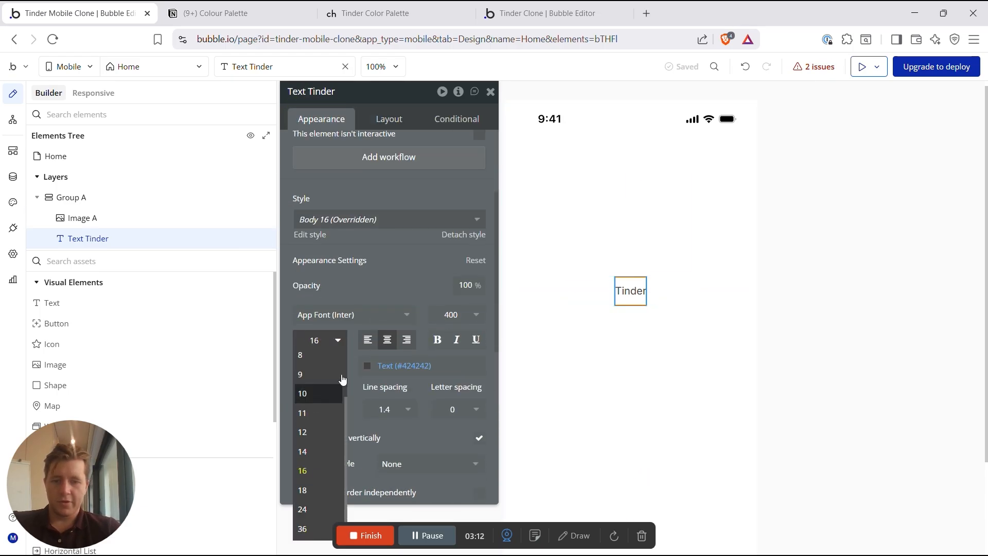
click(319, 341)
text(50)
key(Return)
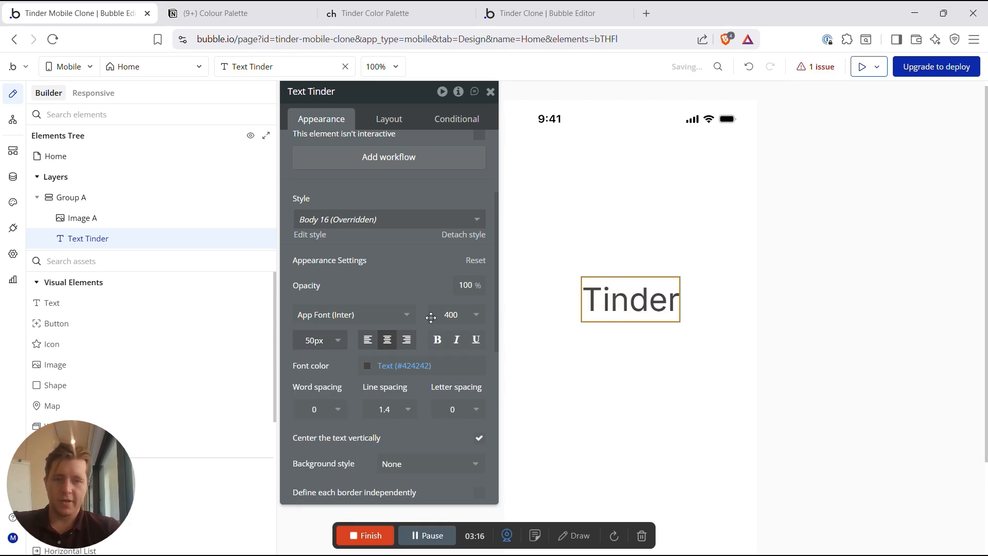
click(460, 314)
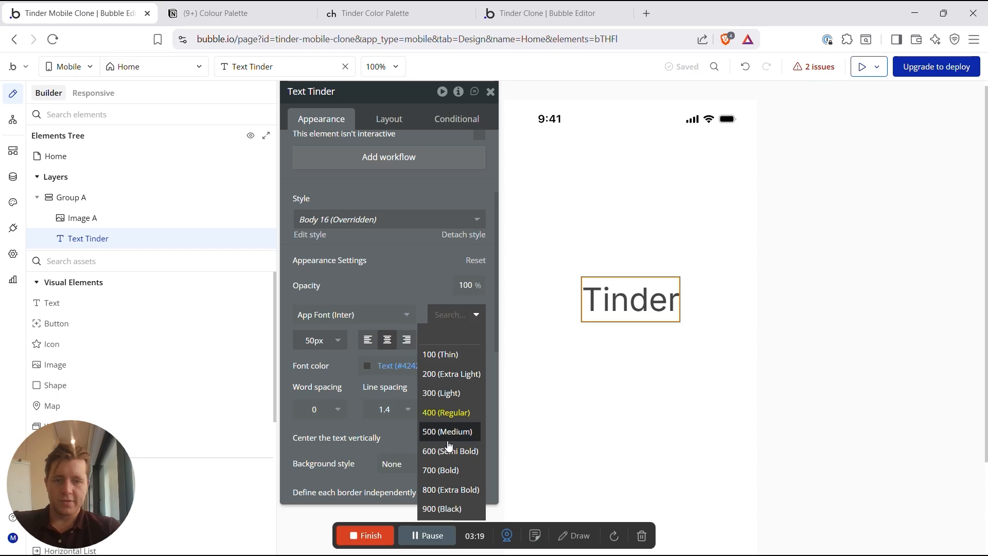
click(441, 470)
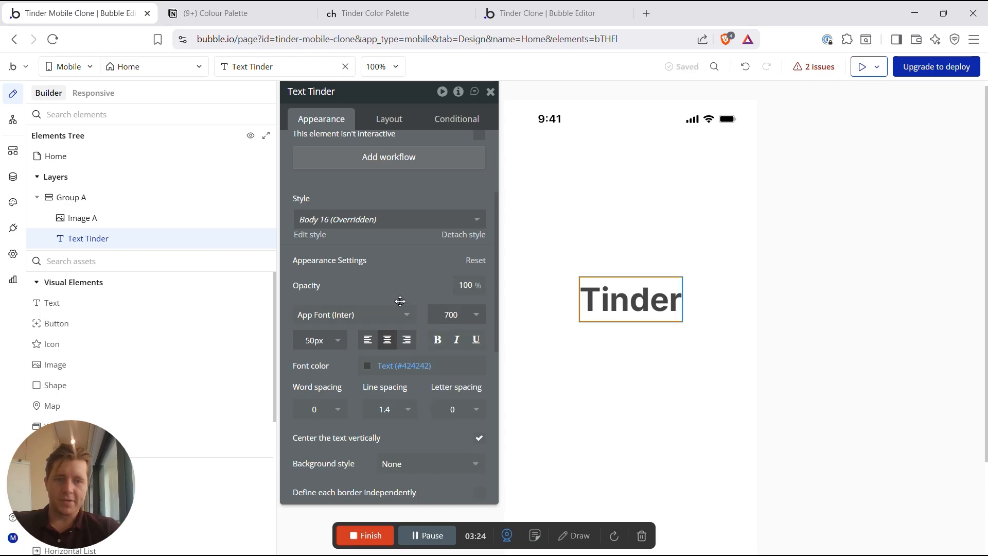
Step: Change the Tinder text's font to Noto Sans
click(354, 319)
scroll(342, 426, down, 1)
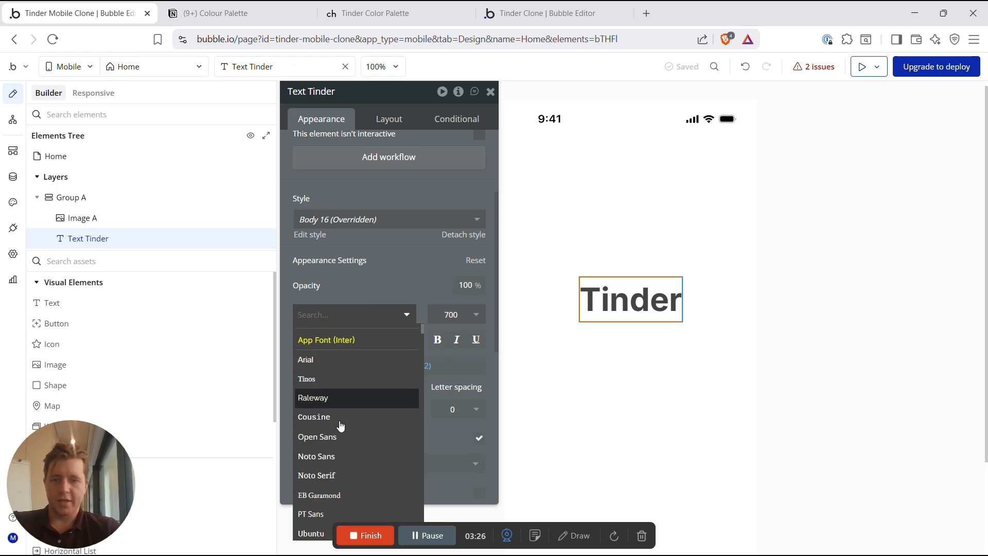
scroll(339, 424, down, 1)
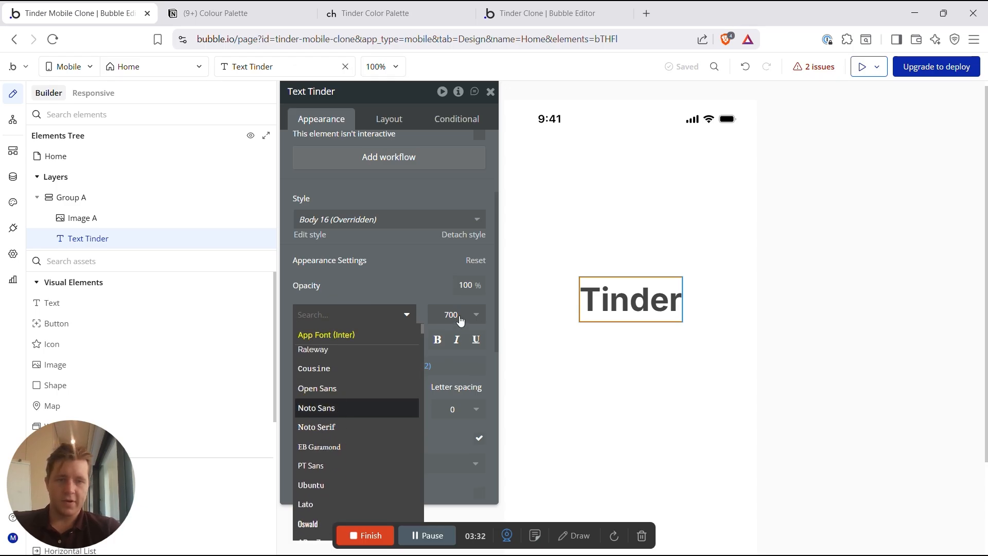
click(371, 286)
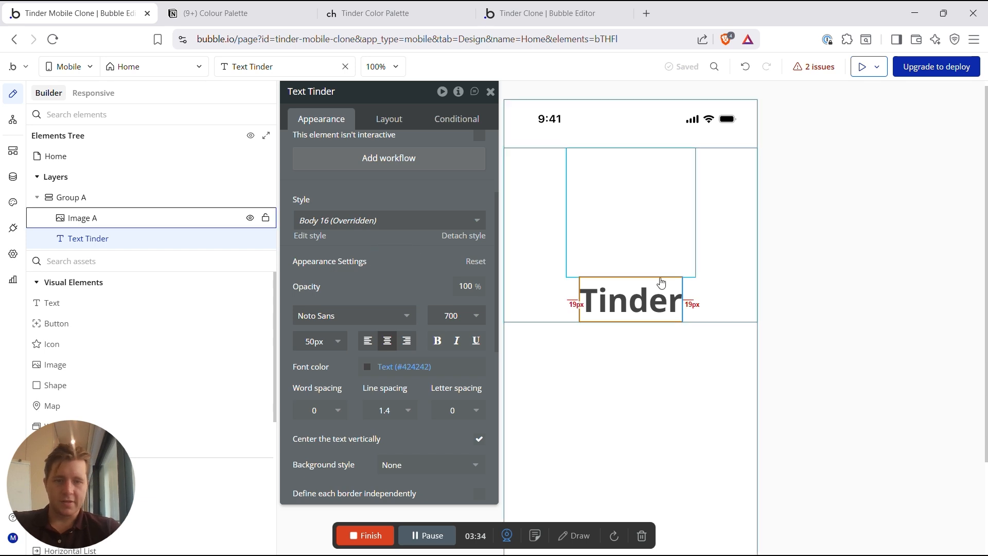
Step: Add a Group element to the Home view below the group holding the image and Tinder text
click(621, 244)
click(620, 309)
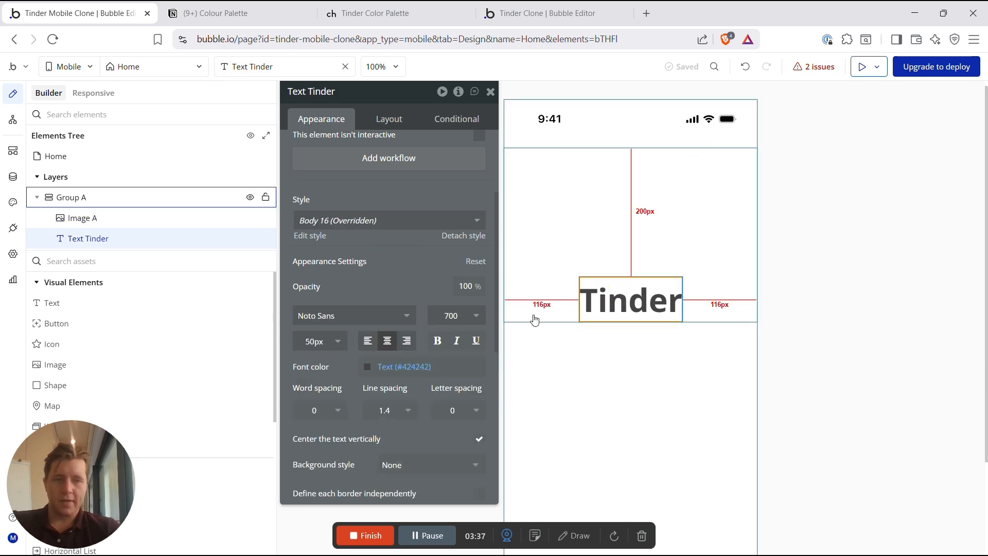
click(560, 369)
scroll(560, 370, down, 3)
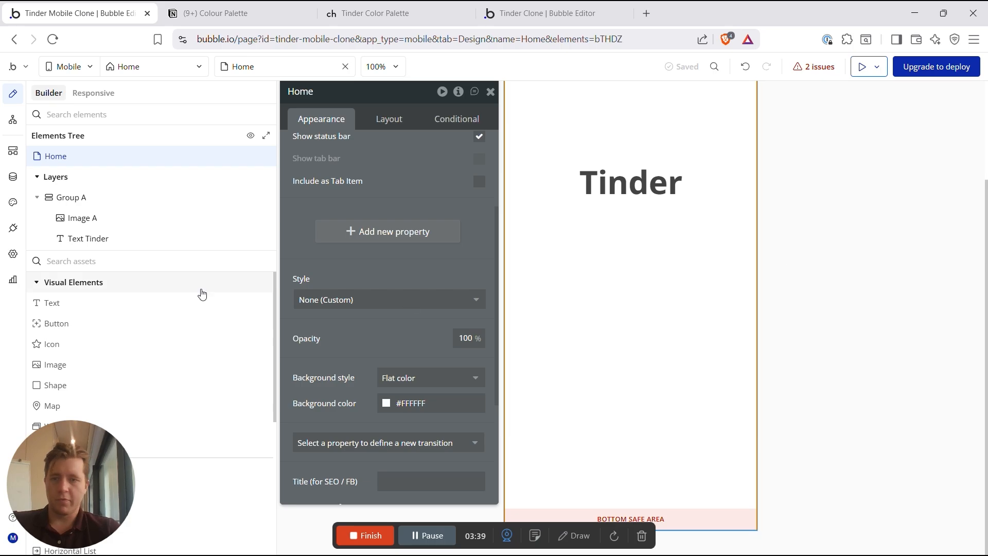
click(83, 261)
text(gr)
click(132, 305)
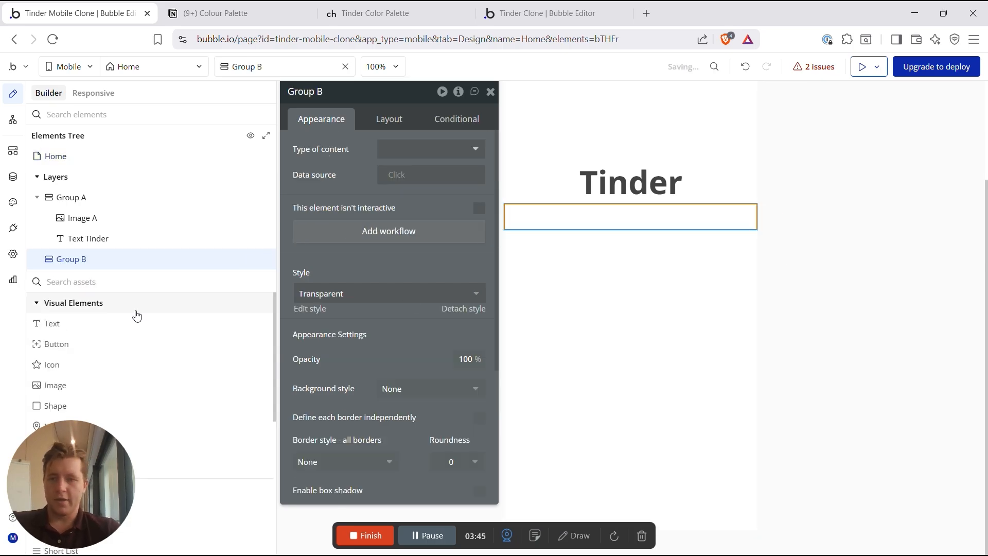
Step: Place a Button inside Group B and set its label to "Sign Up"
click(126, 342)
click(593, 220)
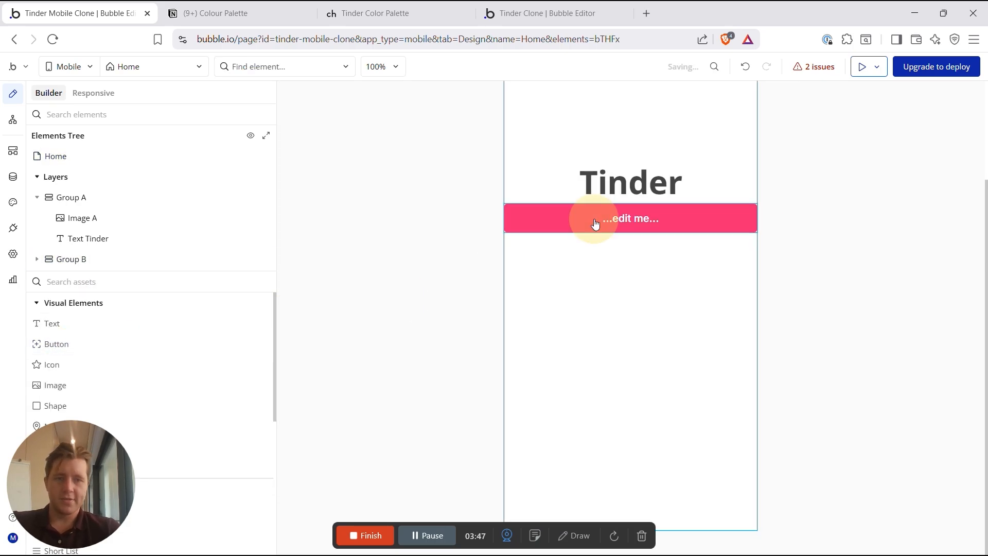
text(Sign Up)
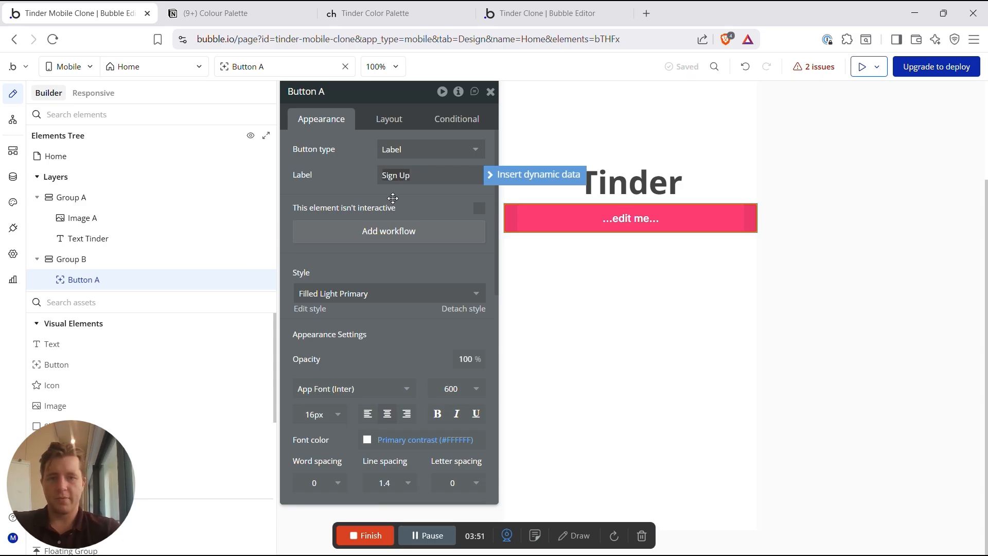
Step: Set Group B's left and right margins to 20 px each
click(382, 120)
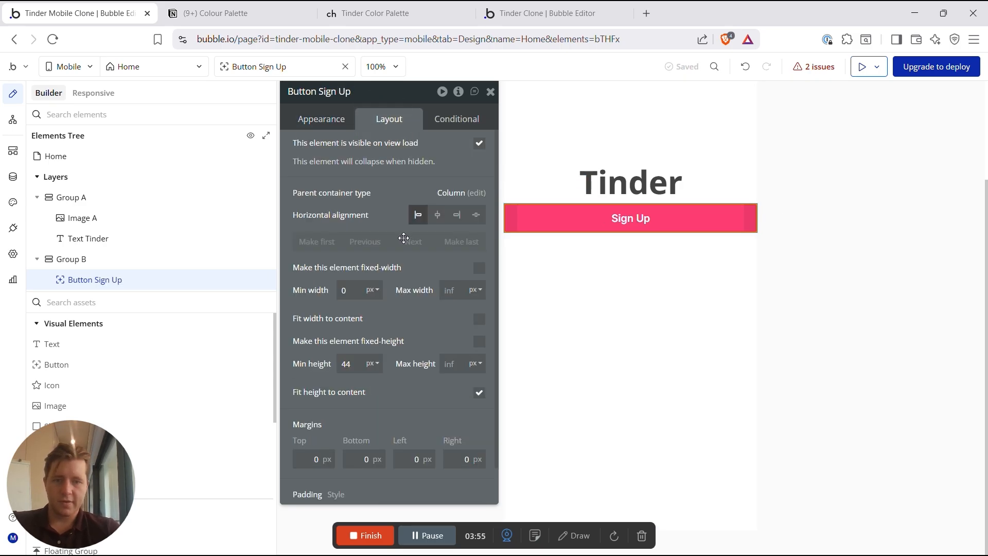
scroll(401, 313, down, 1)
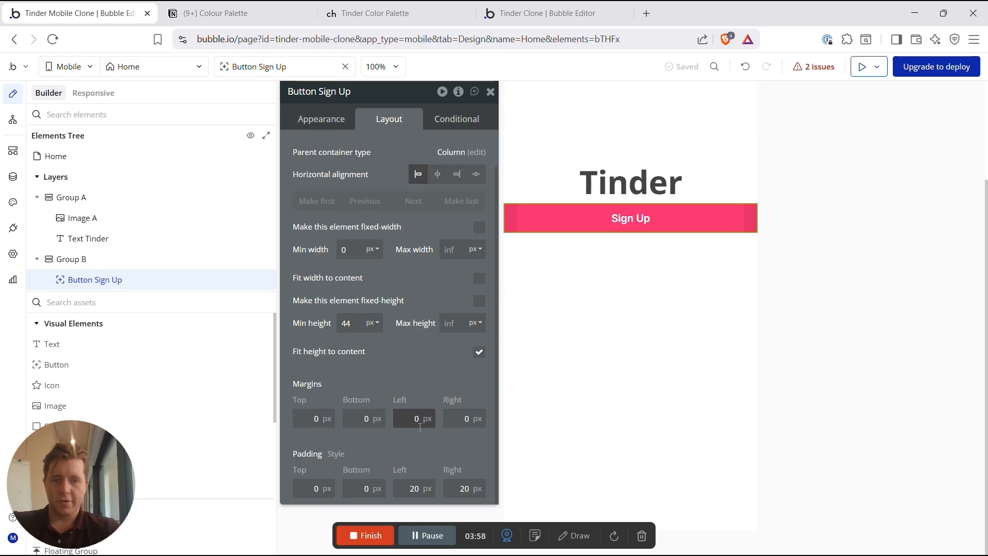
click(414, 418)
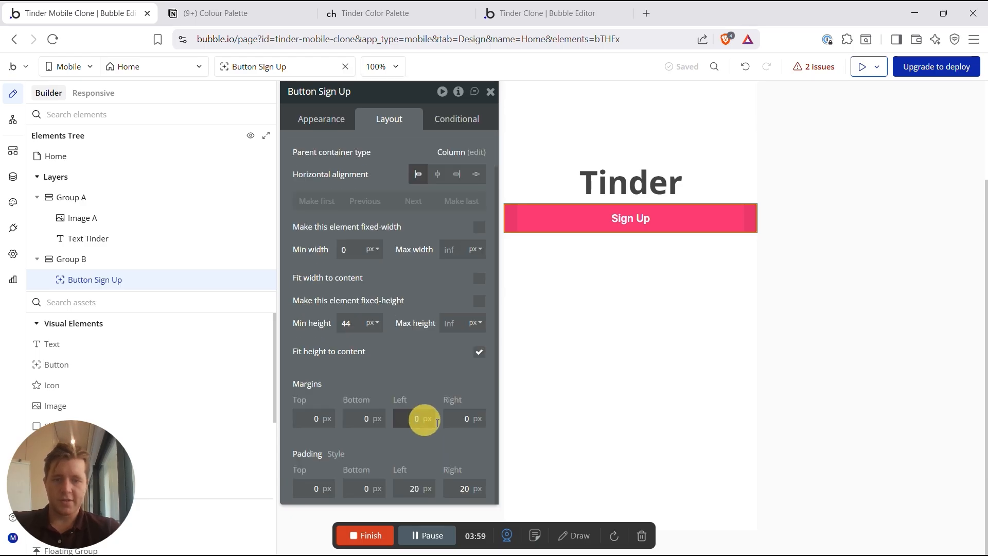
click(82, 261)
scroll(412, 405, down, 2)
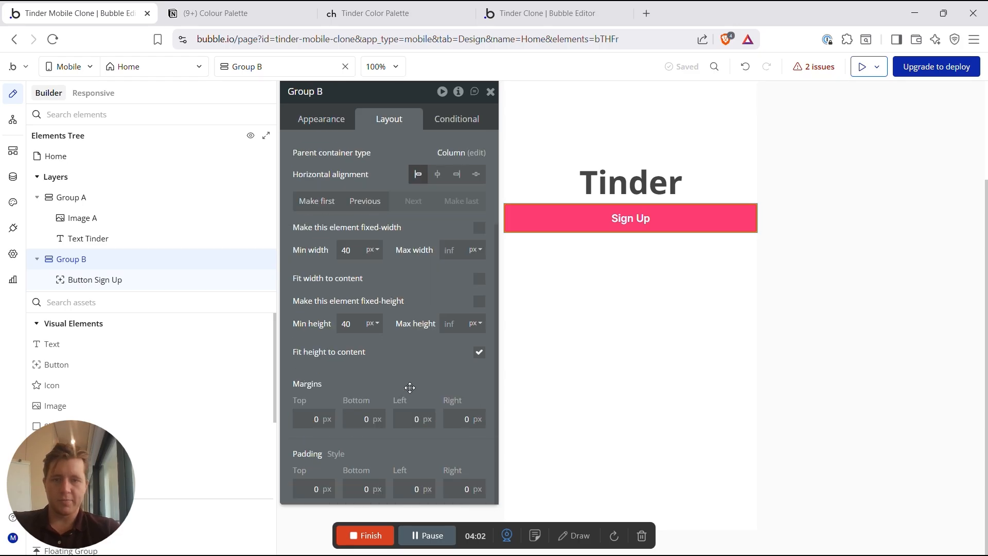
click(418, 418)
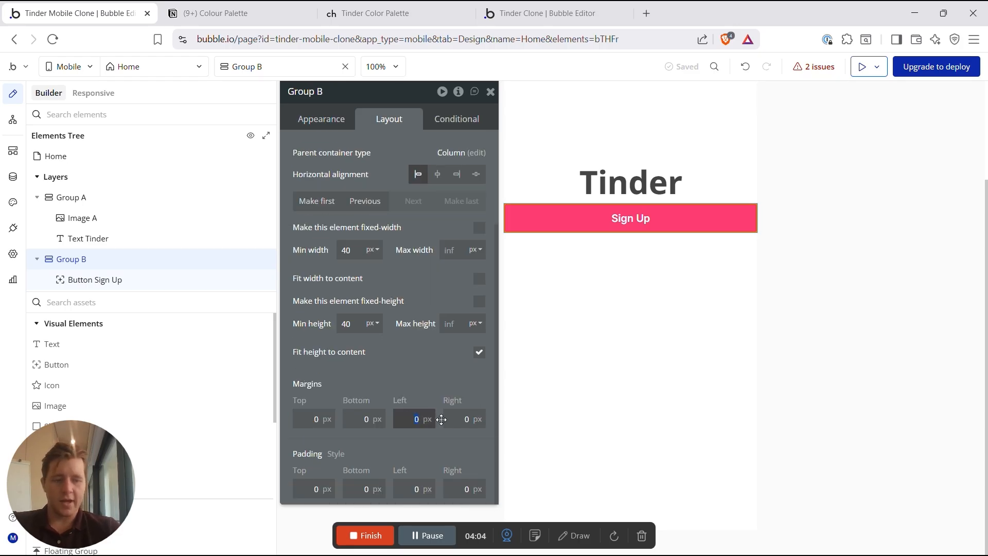
text(20)
click(460, 418)
text(2)
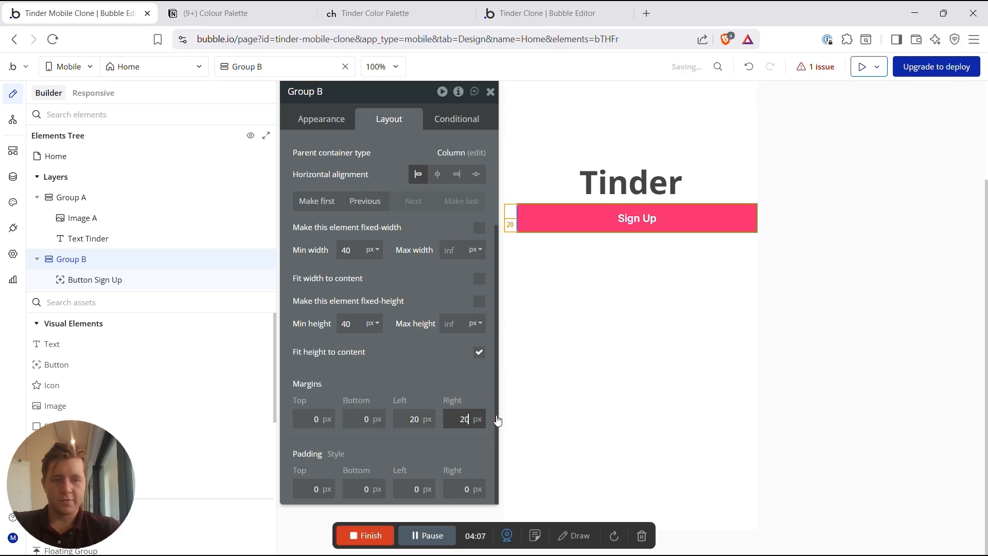
text(0)
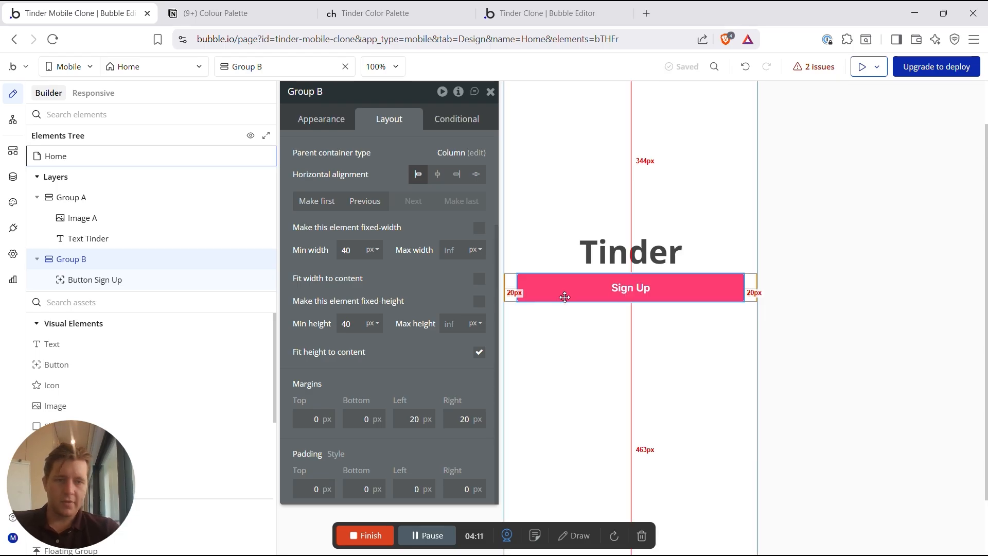
Step: Duplicate the Sign Up button within Group B and label the copy "Sign In"
click(565, 289)
key(ctrl+c)
key(ctrl+v)
click(324, 118)
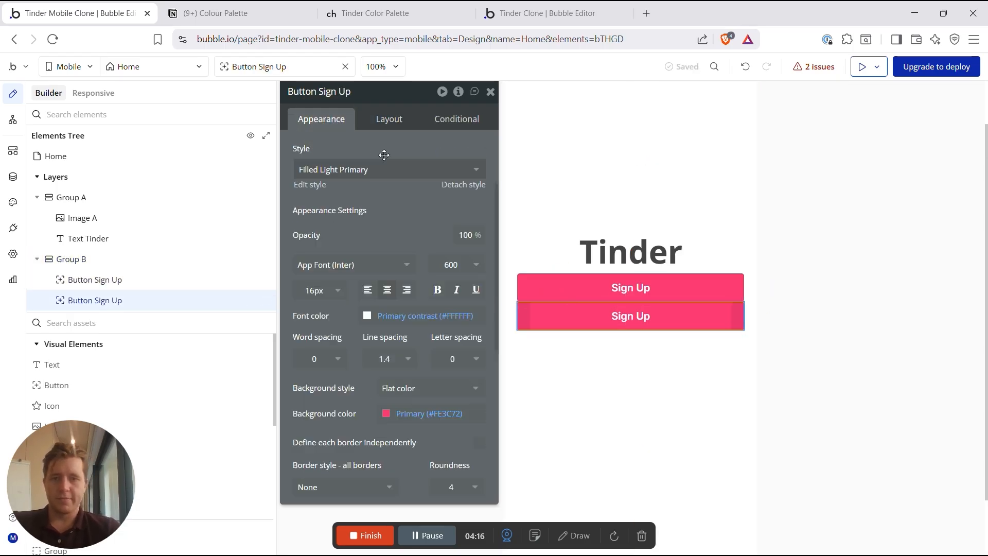
scroll(371, 169, up, 3)
triple_click(416, 174)
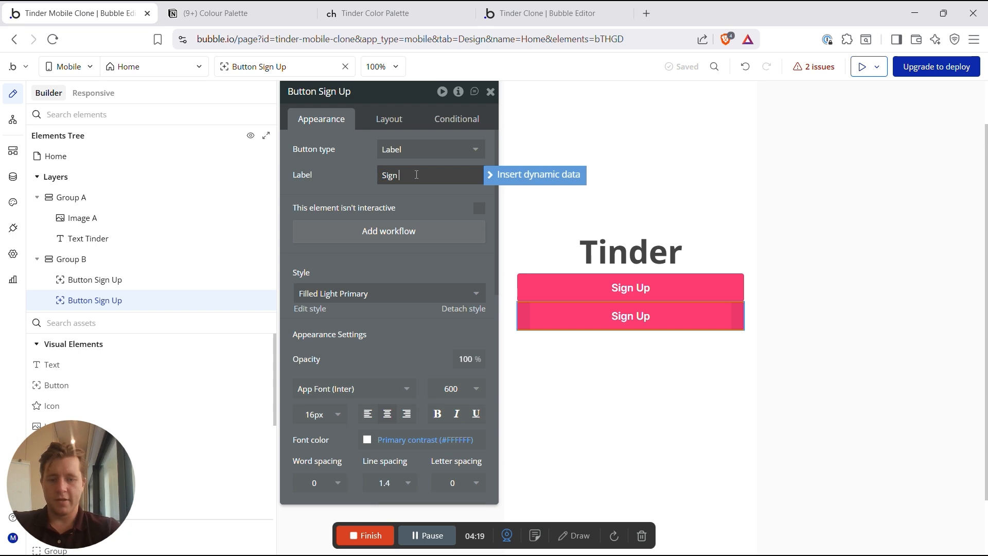
text(Sign In)
Step: Move the Sign In button ahead of the Sign Up button in Group B
click(592, 311)
click(390, 115)
click(365, 242)
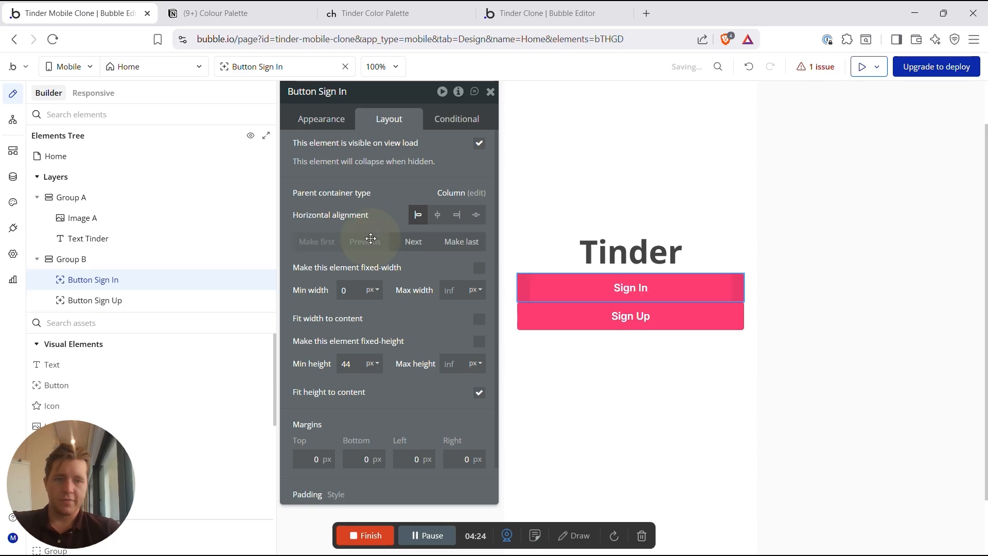
Step: Apply gap spacing between the elements of Group B with a row gap of 15 px
click(751, 308)
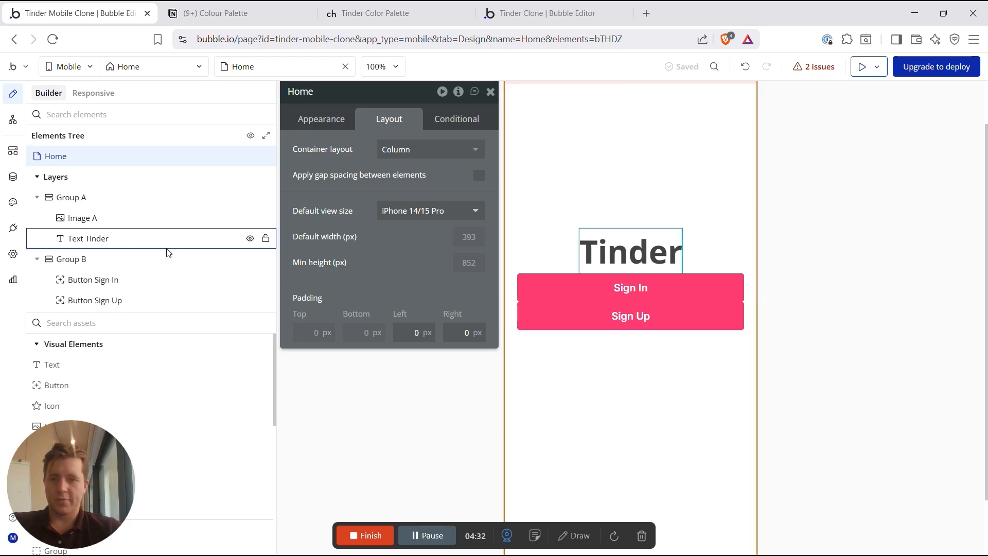
click(124, 264)
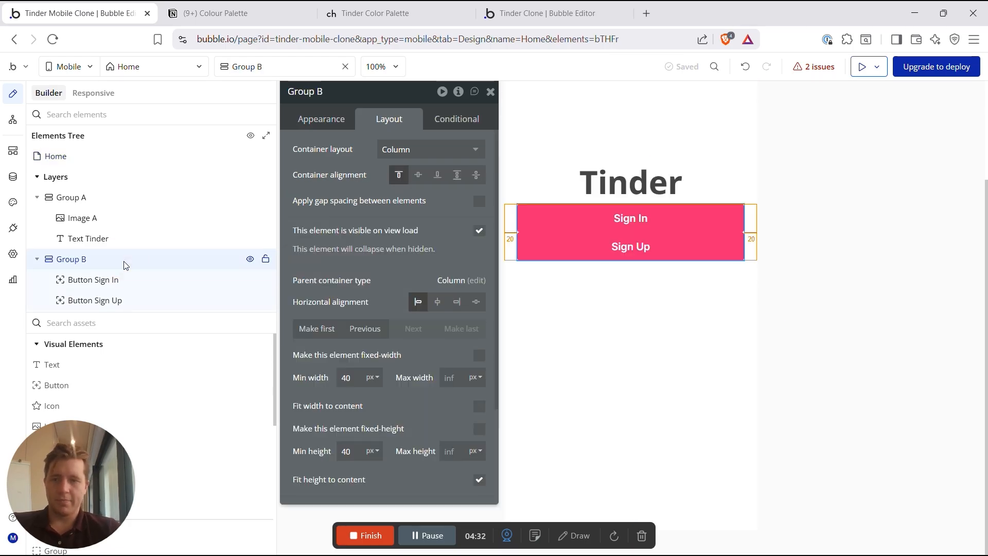
click(478, 200)
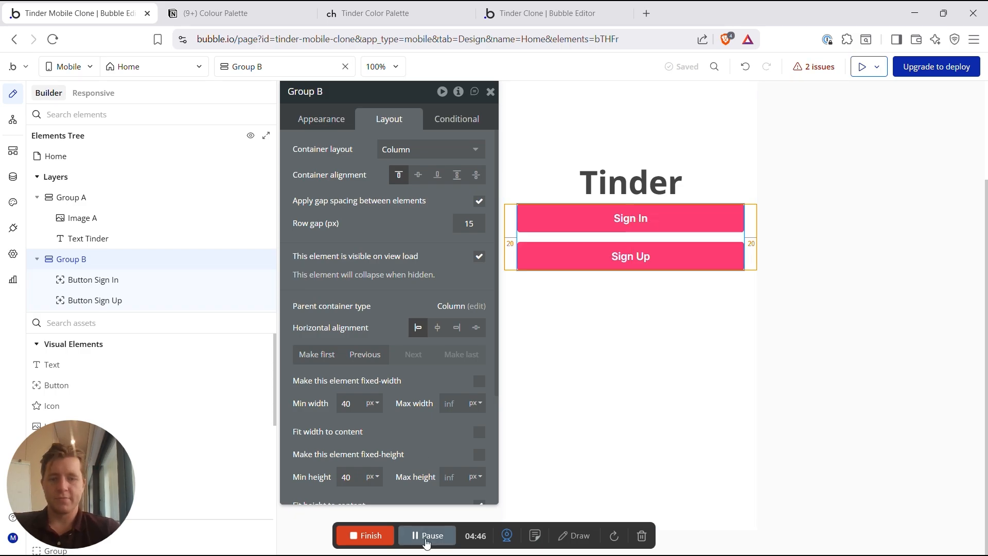
scroll(768, 331, up, 2)
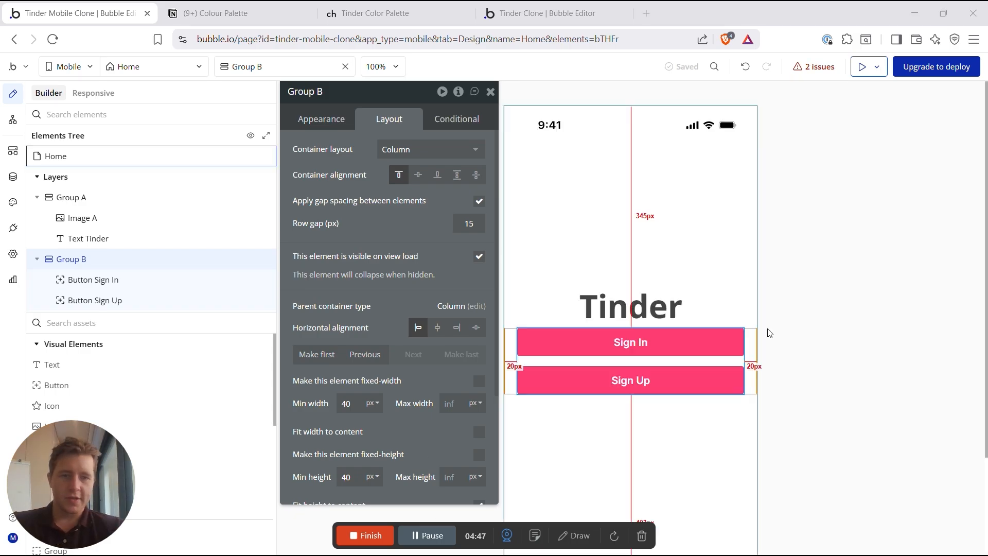
Step: Switch to the Notion Tinder clone notes and download the small flame image from the Icons page
click(623, 227)
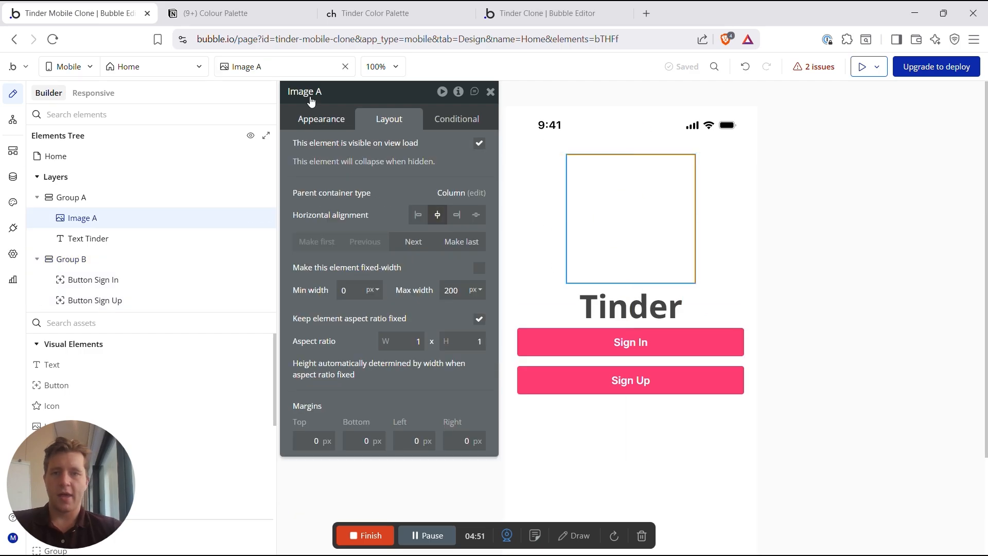
click(254, 18)
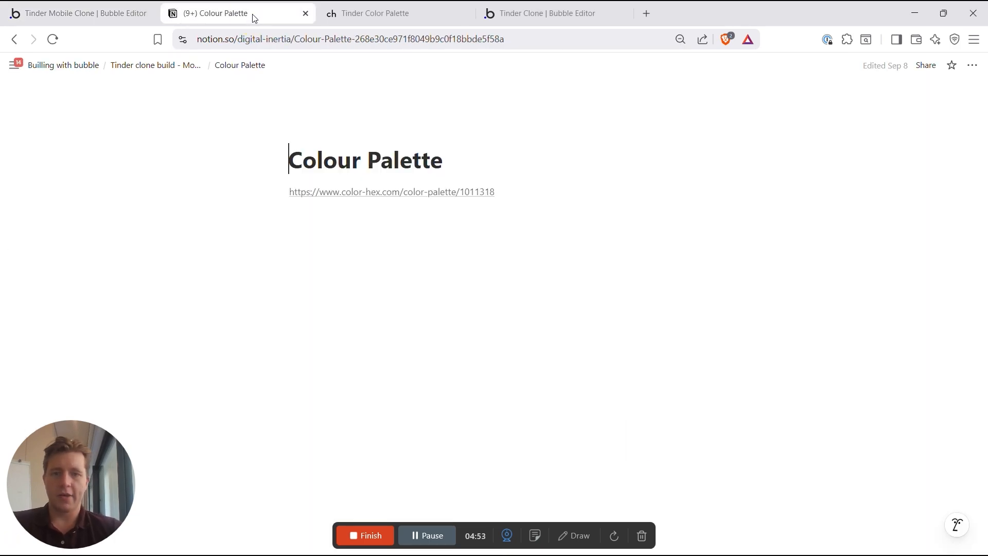
click(155, 64)
click(309, 230)
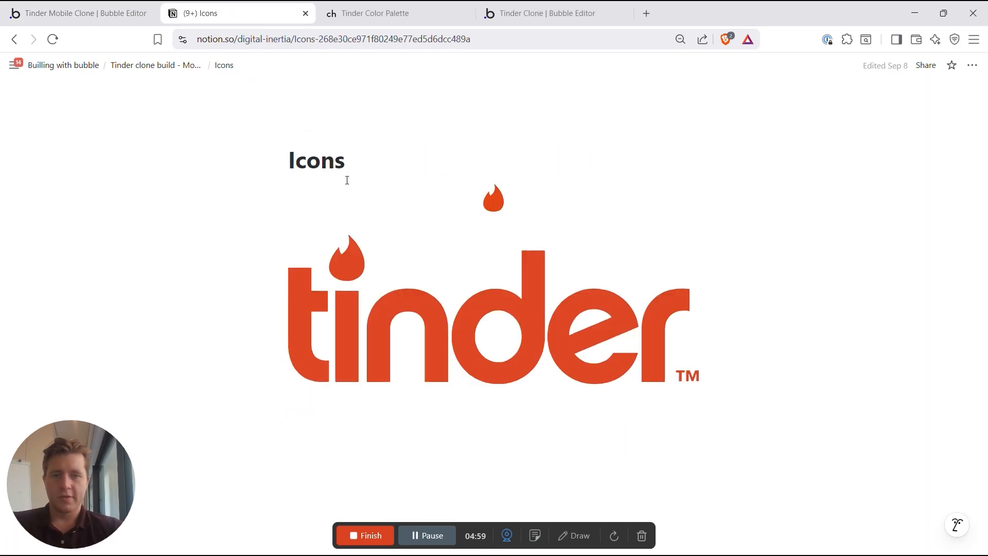
right_click(497, 201)
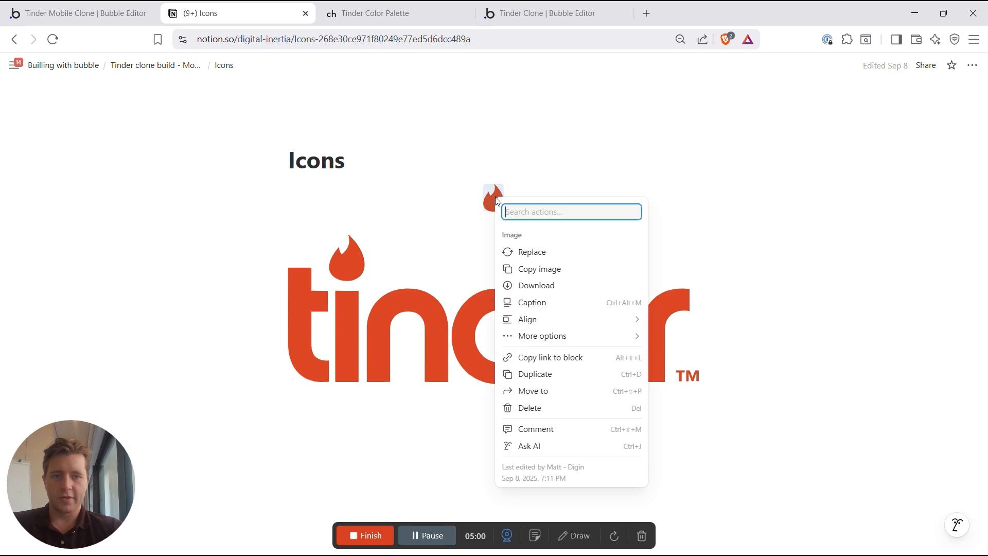
click(531, 284)
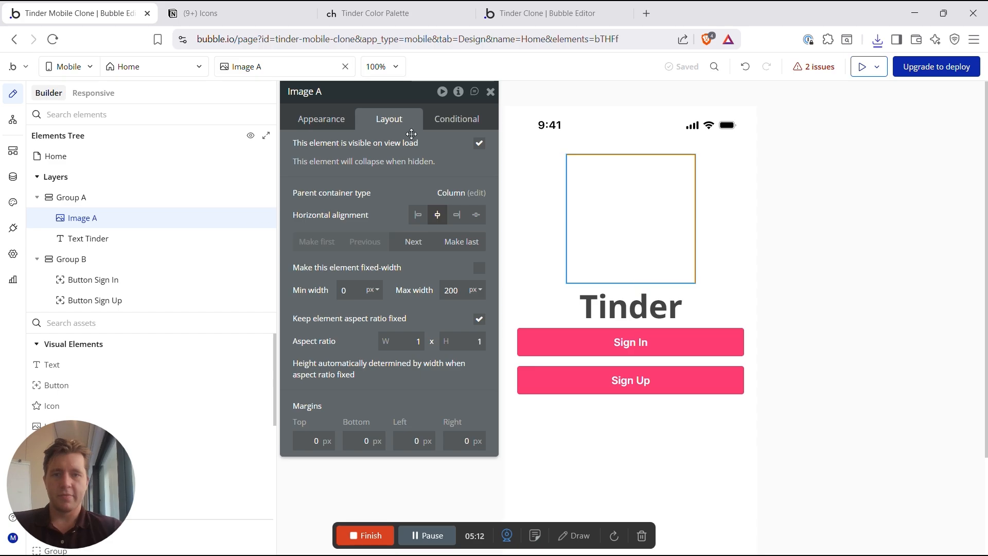
Step: Upload the downloaded file "tinder (1)" as the static image of Image A in the Bubble editor
click(330, 123)
click(405, 169)
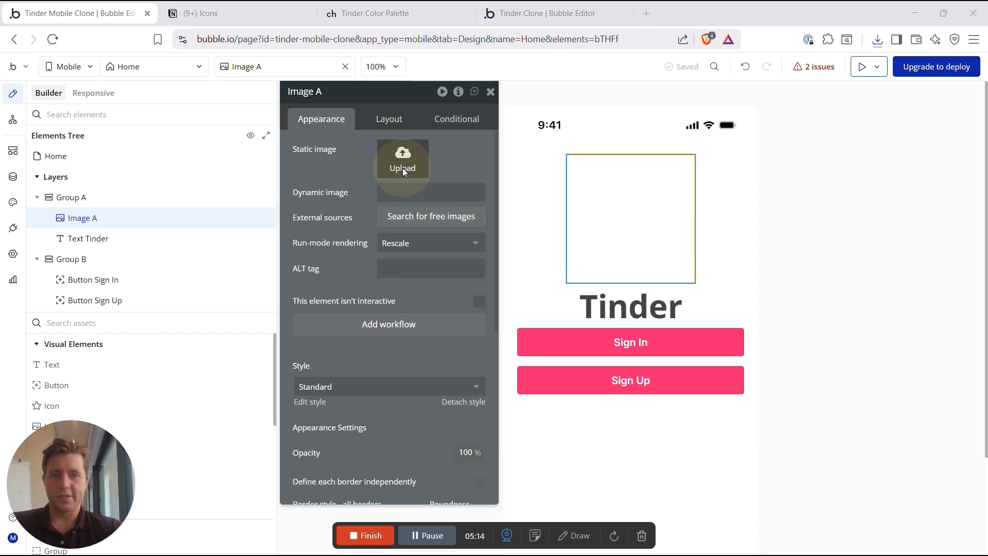
click(242, 119)
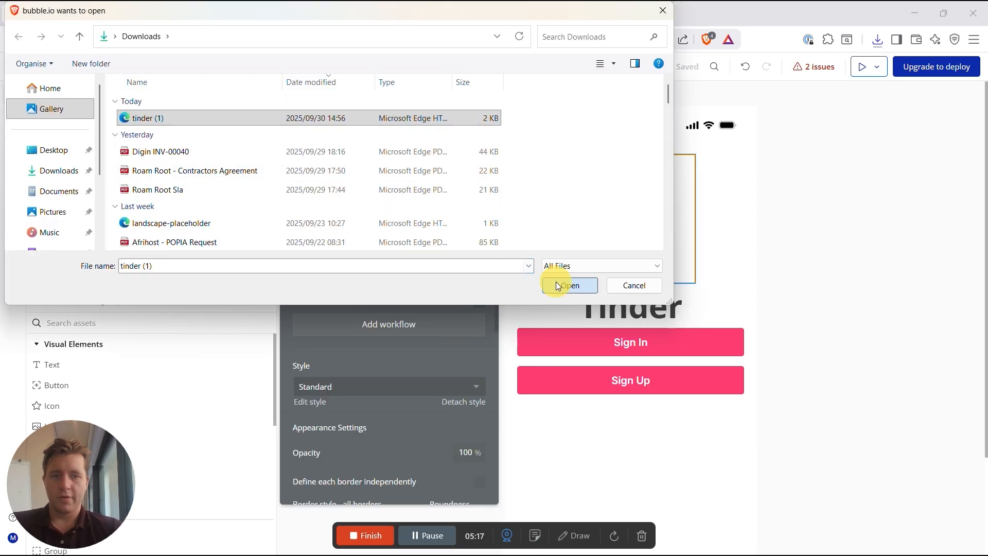
click(562, 284)
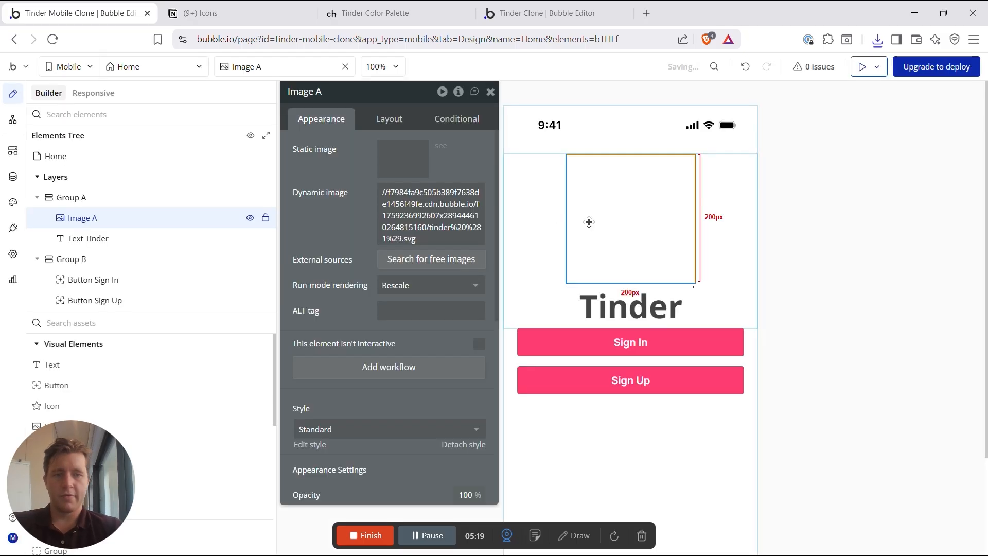
click(851, 267)
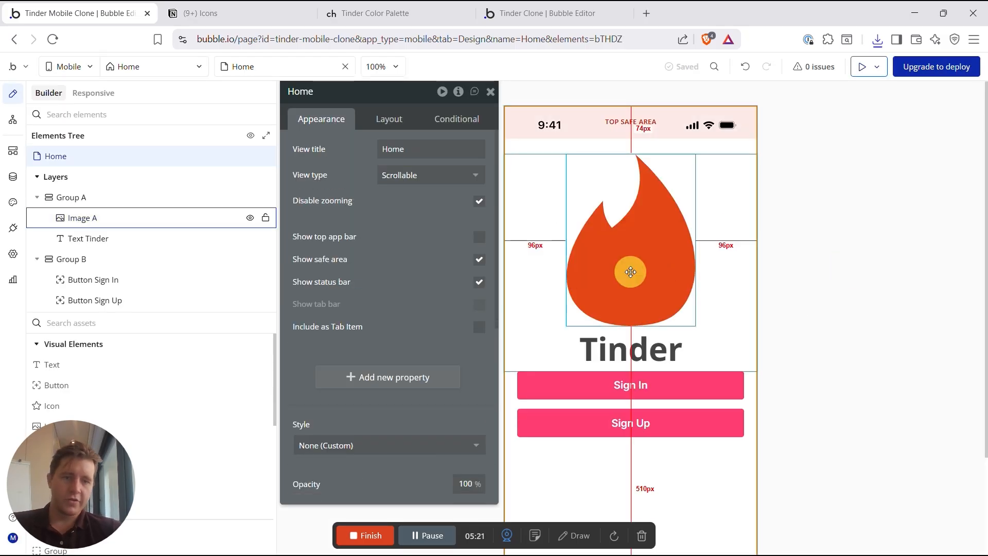
click(631, 276)
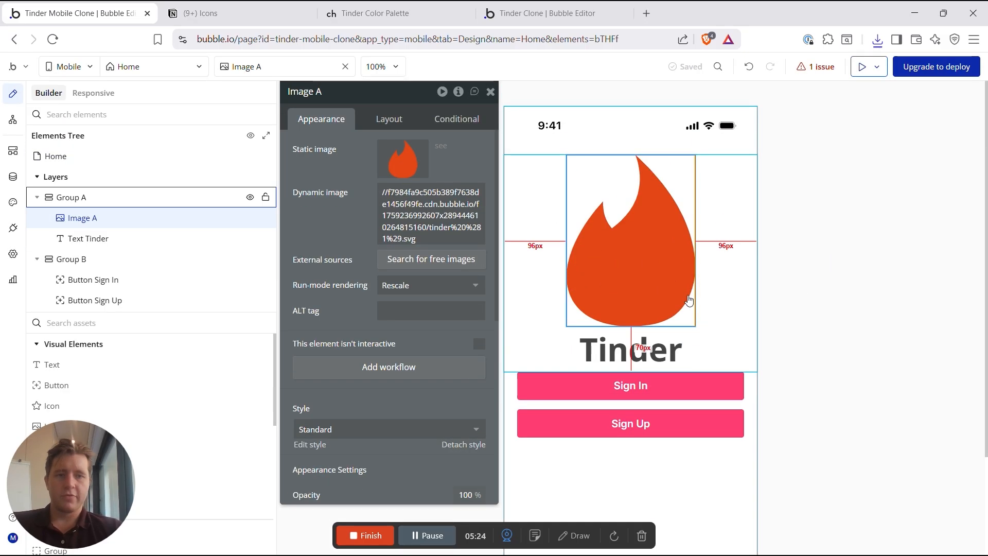
Step: Review the Tinder Color Palette page and the Home view layout in the Bubble editor
click(401, 20)
scroll(470, 269, down, 1)
scroll(470, 269, up, 1)
click(83, 12)
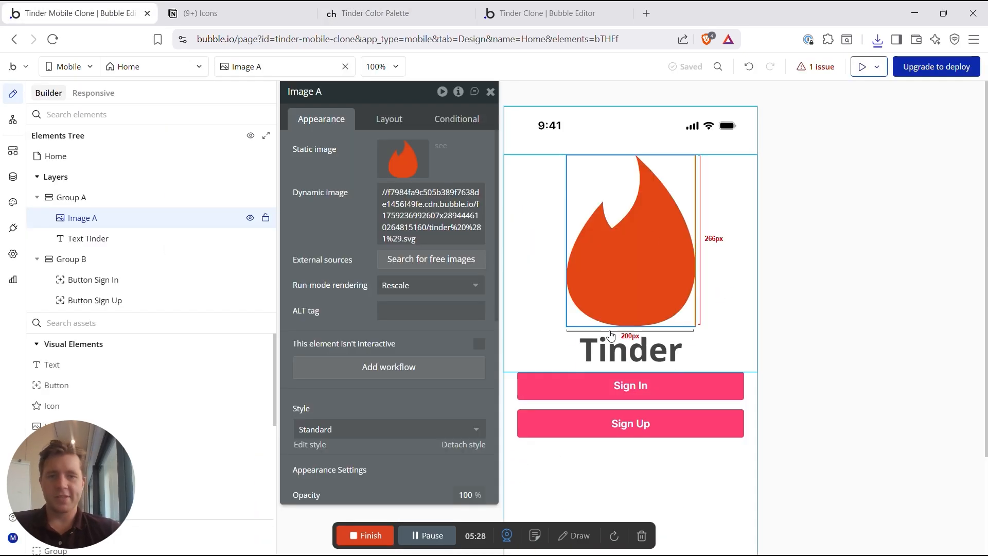
scroll(709, 356, down, 2)
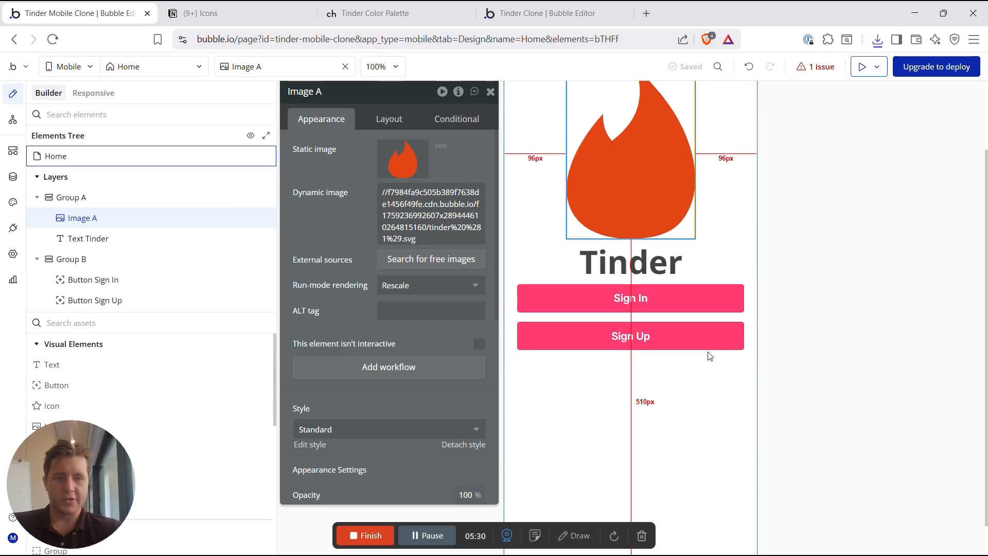
scroll(641, 425, up, 2)
scroll(662, 468, down, 2)
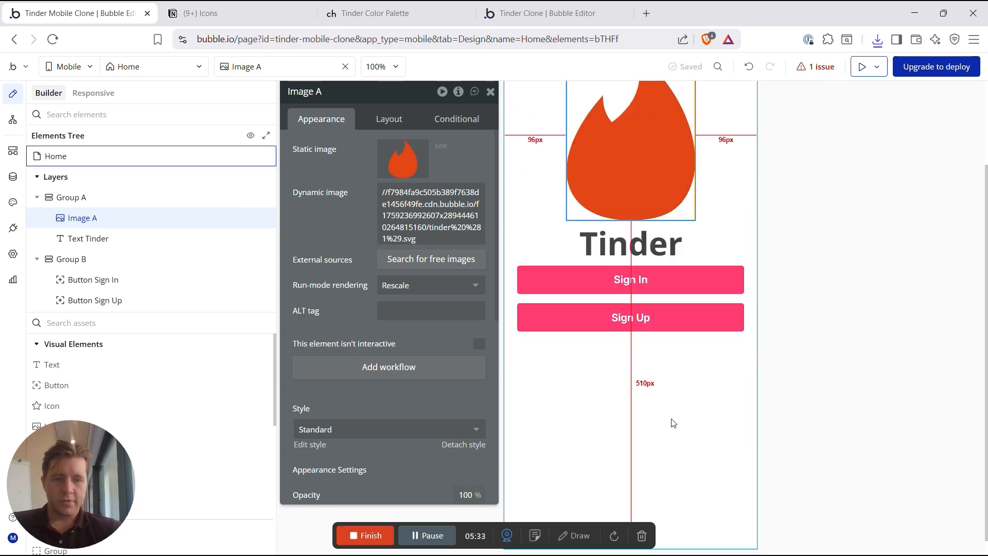
Step: Give the Home view a linear gradient background with starting color Primary (#FE3C72) and ending color Primary 10
click(634, 410)
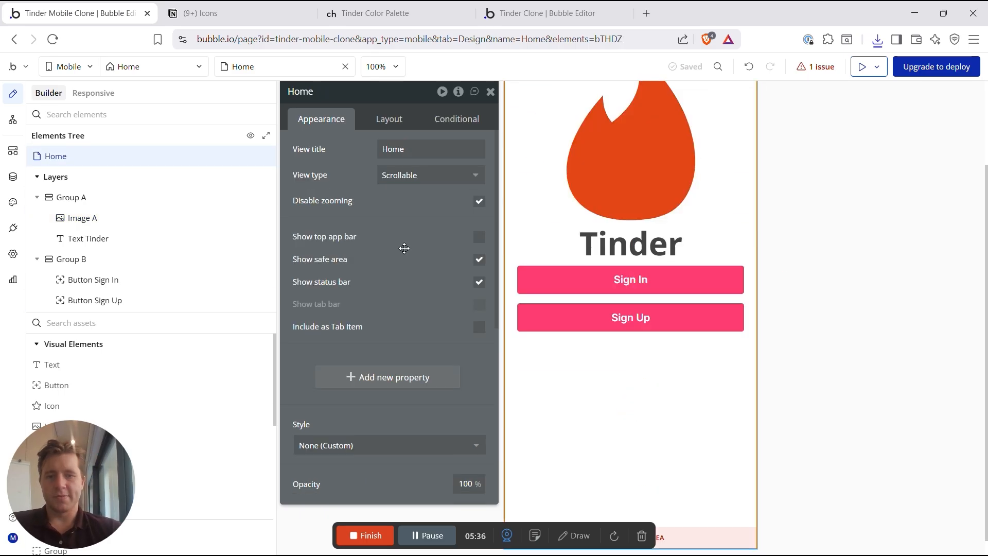
scroll(404, 248, down, 5)
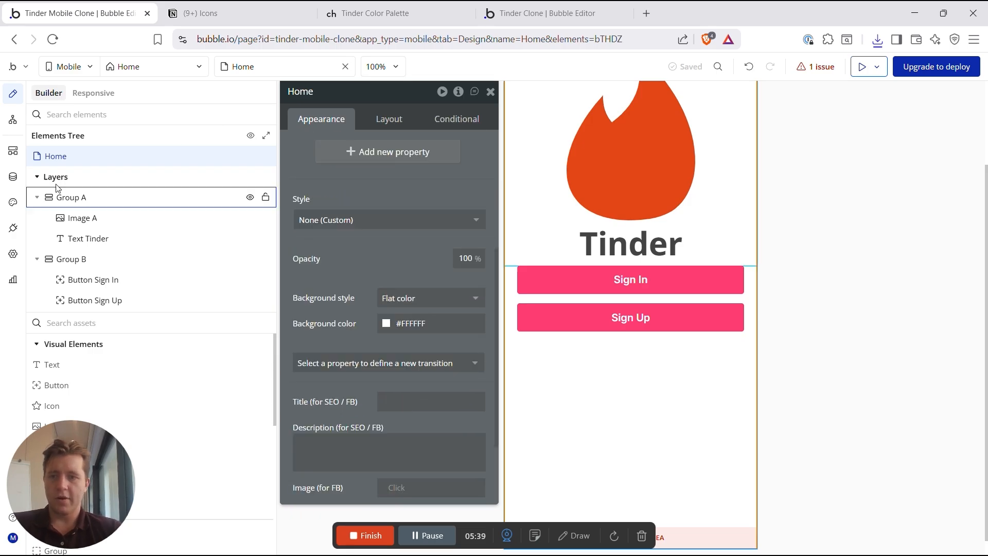
click(453, 301)
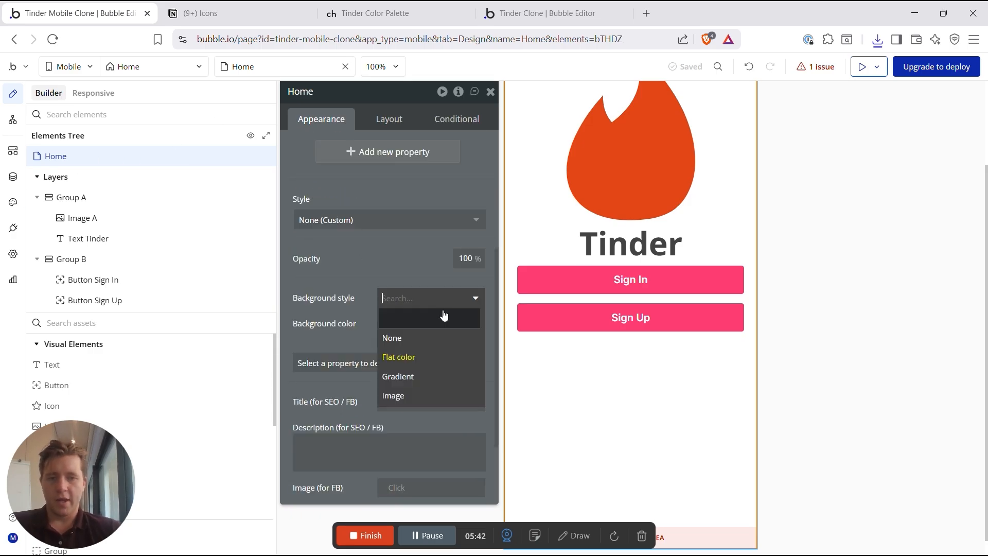
click(403, 380)
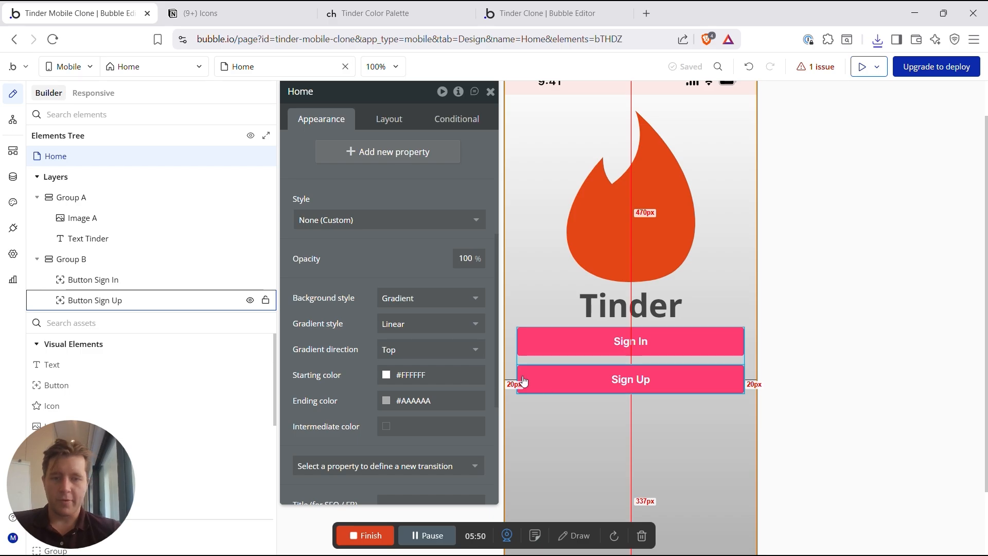
click(387, 375)
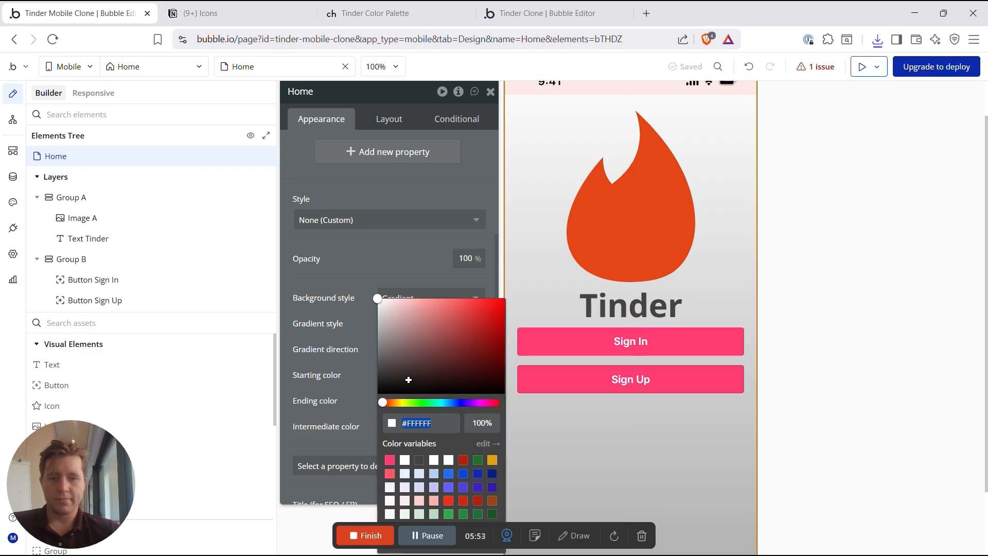
click(390, 460)
click(342, 369)
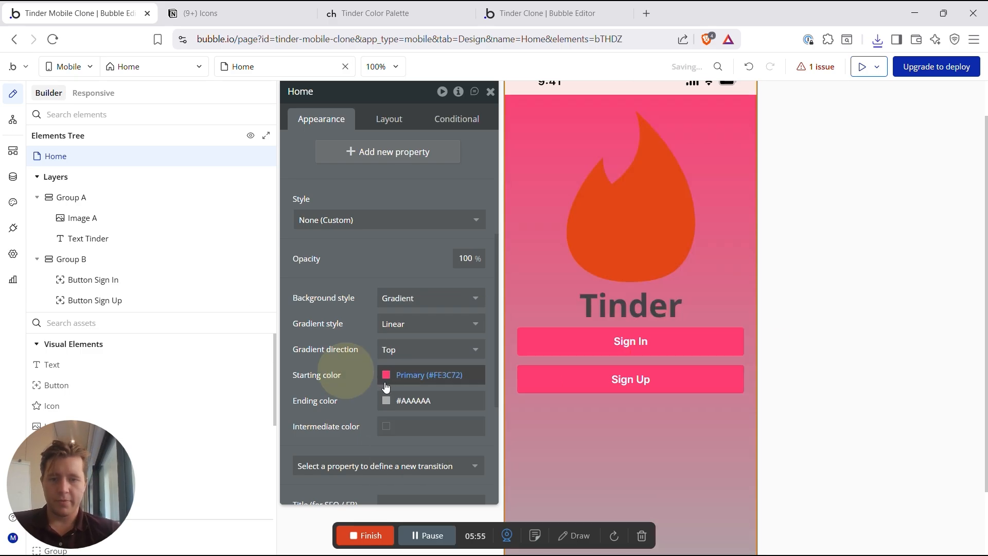
click(387, 400)
click(389, 474)
scroll(673, 408, down, 2)
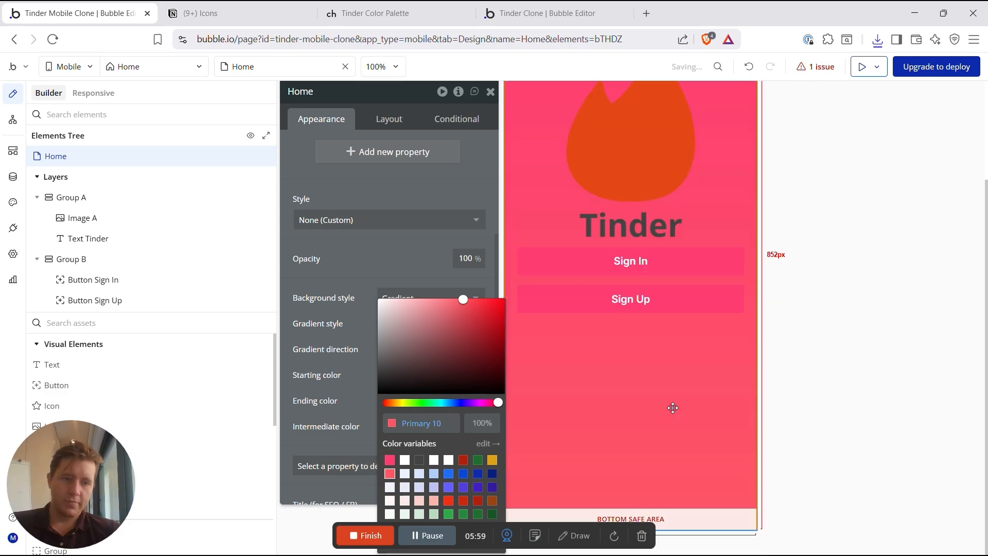
Step: Set the background color of the Sign In and Sign Up buttons to the dark Text color (#424242)
click(658, 249)
scroll(626, 321, up, 2)
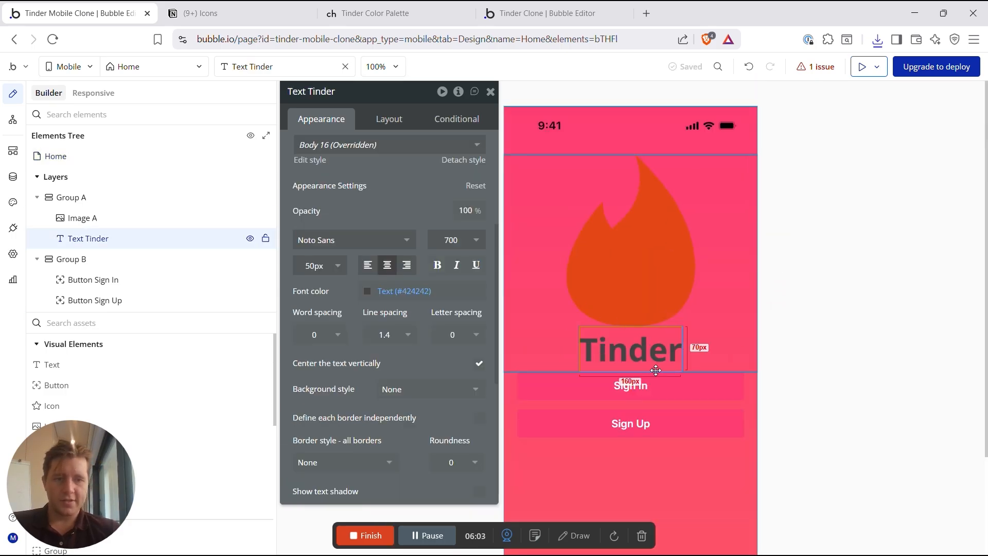
click(617, 388)
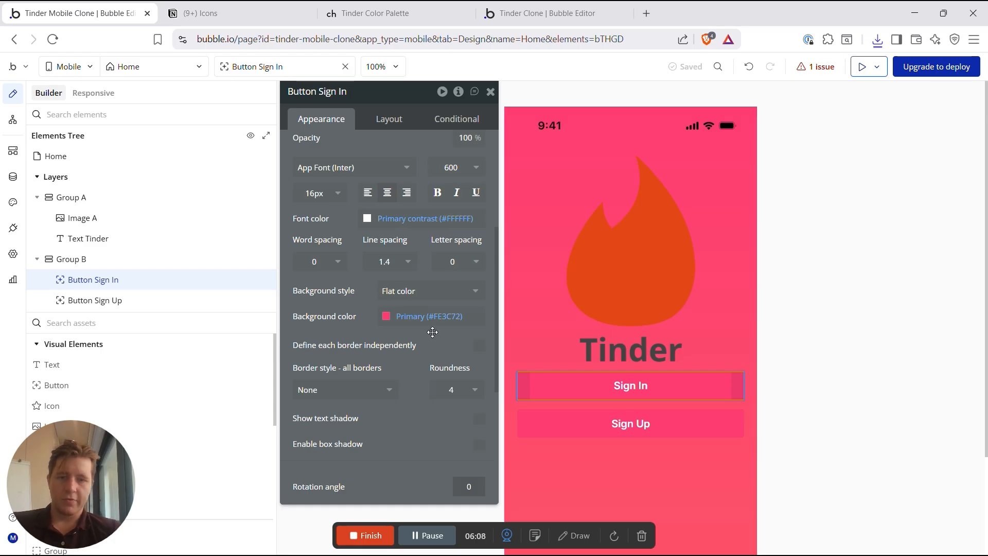
click(383, 323)
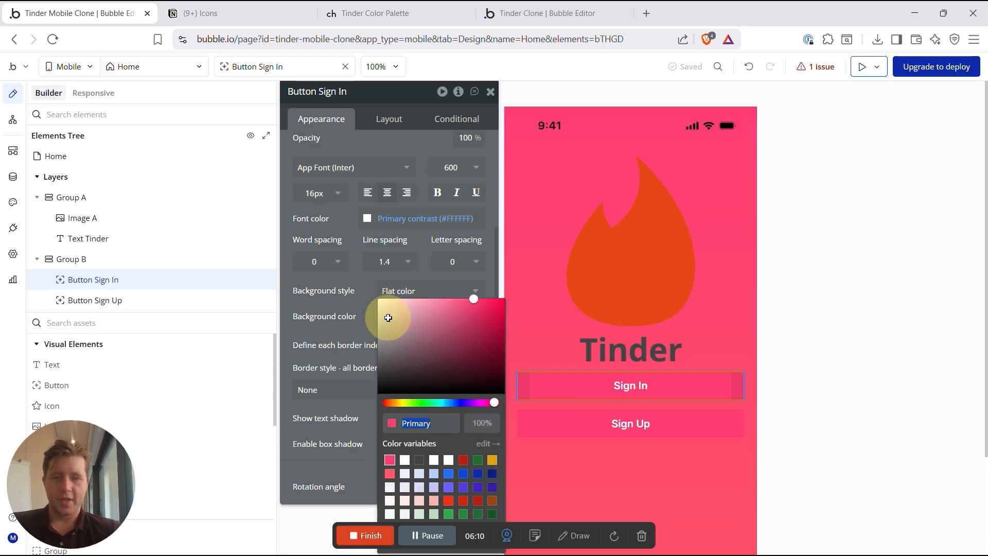
click(419, 461)
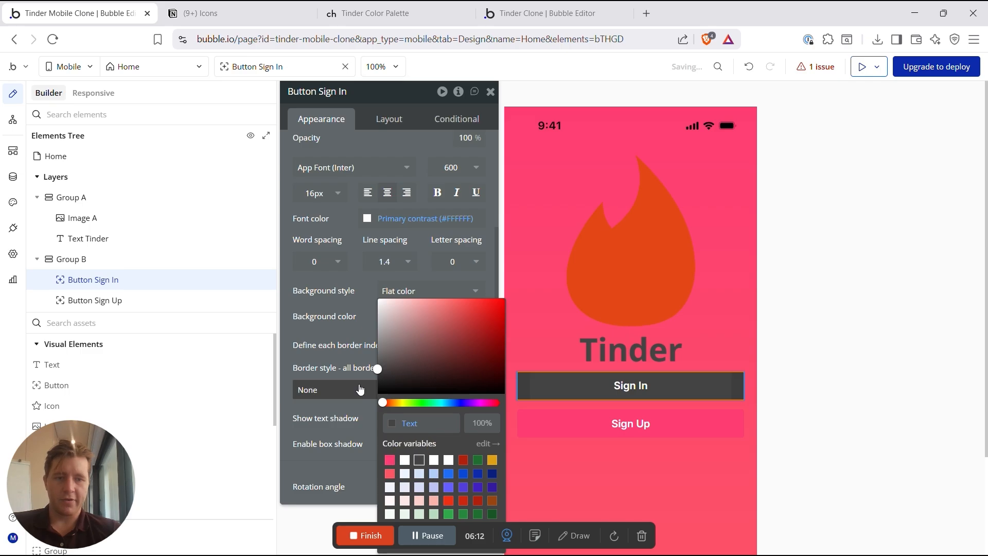
click(599, 423)
click(383, 314)
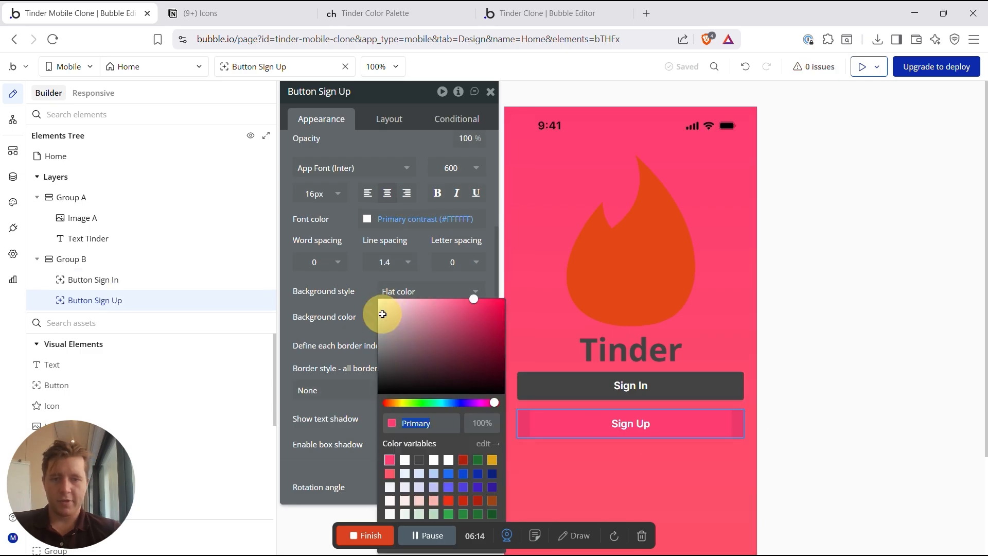
click(419, 460)
Step: Delete the orange flame image, Image A, from Group A
click(643, 236)
scroll(607, 258, down, 2)
scroll(609, 257, up, 2)
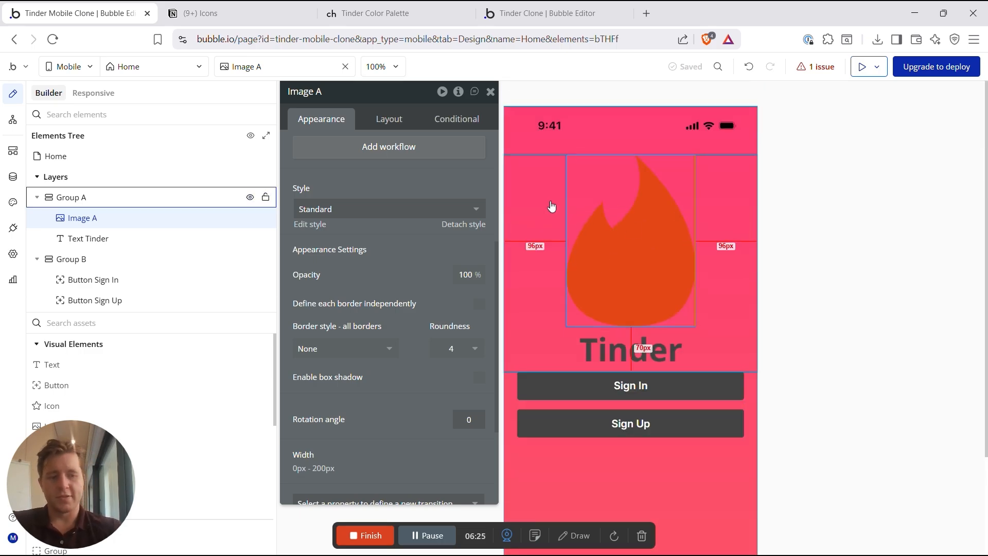
key(Delete)
Step: Add an icon above the Tinder title in Group A and choose the outlined Material icon Local_fire_department by searching for "fire"
click(576, 172)
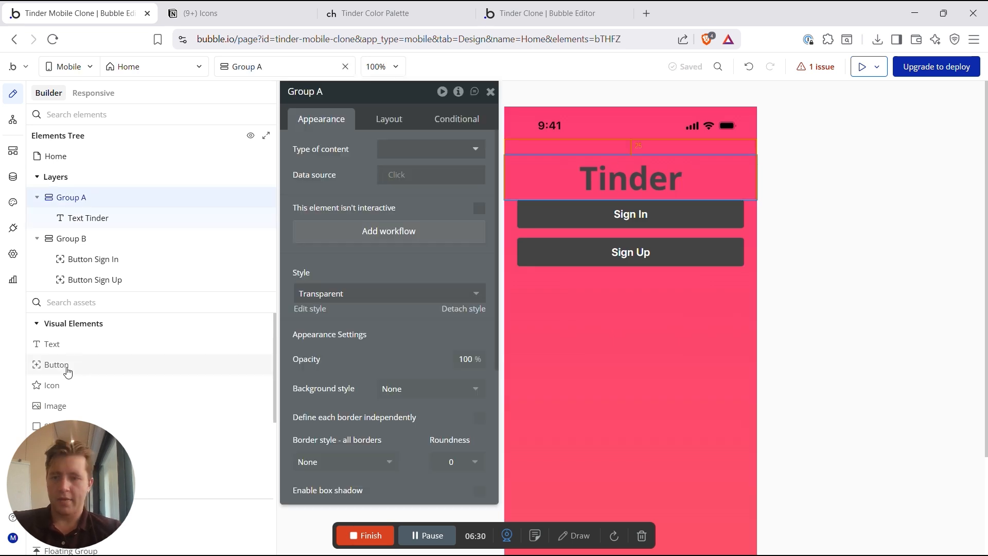
drag(65, 385, 644, 170)
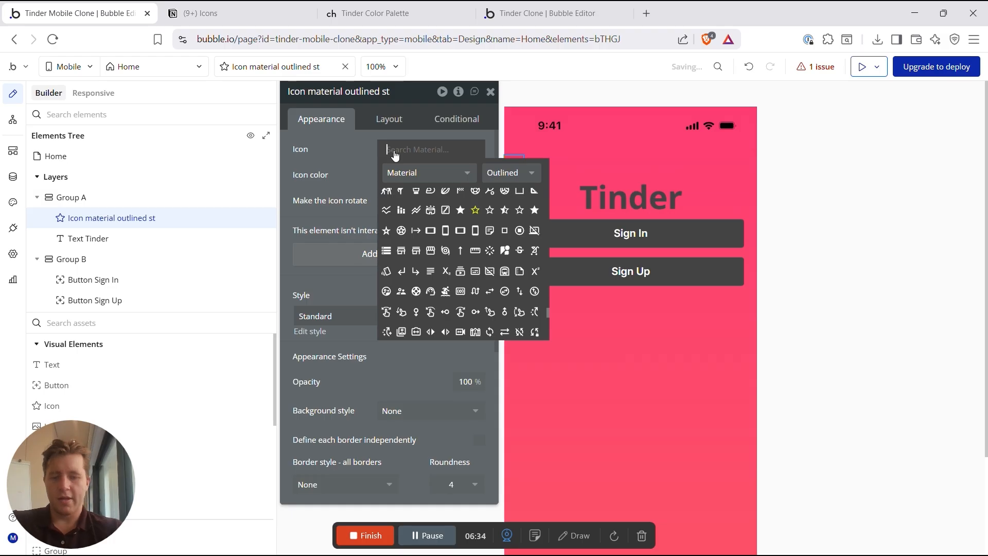
text(fire)
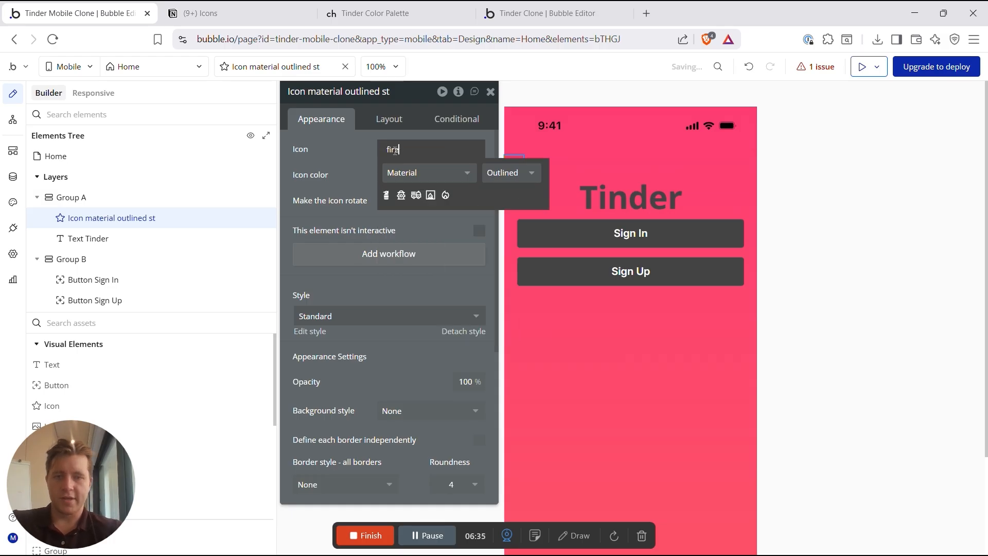
click(446, 195)
Step: Compare theme colors on the flame icon and settle on the white Primary contrast color
click(385, 175)
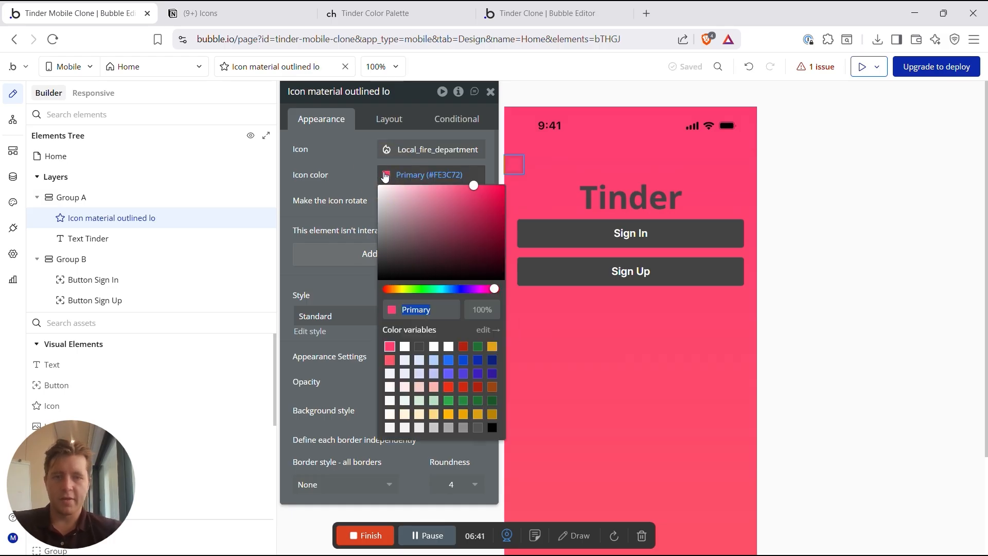
click(419, 347)
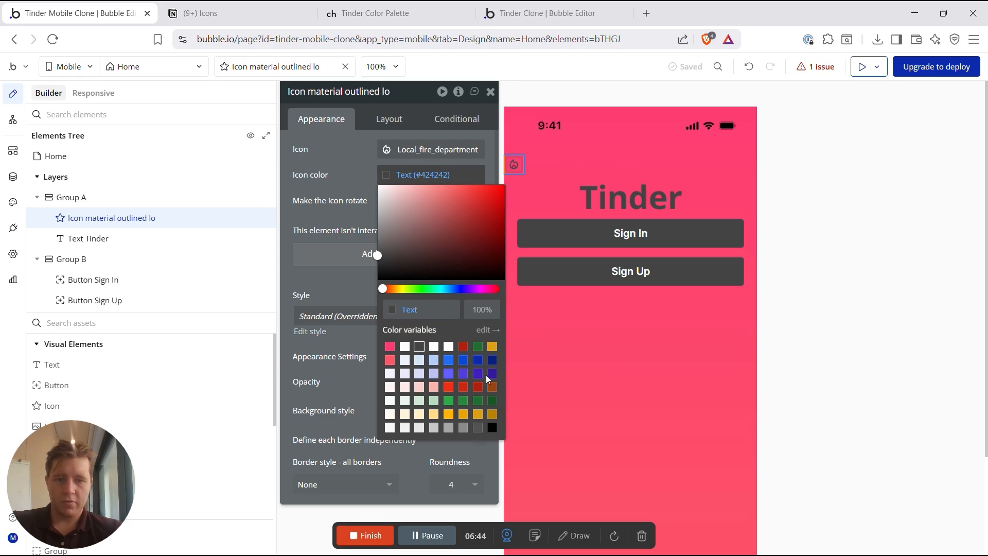
click(405, 347)
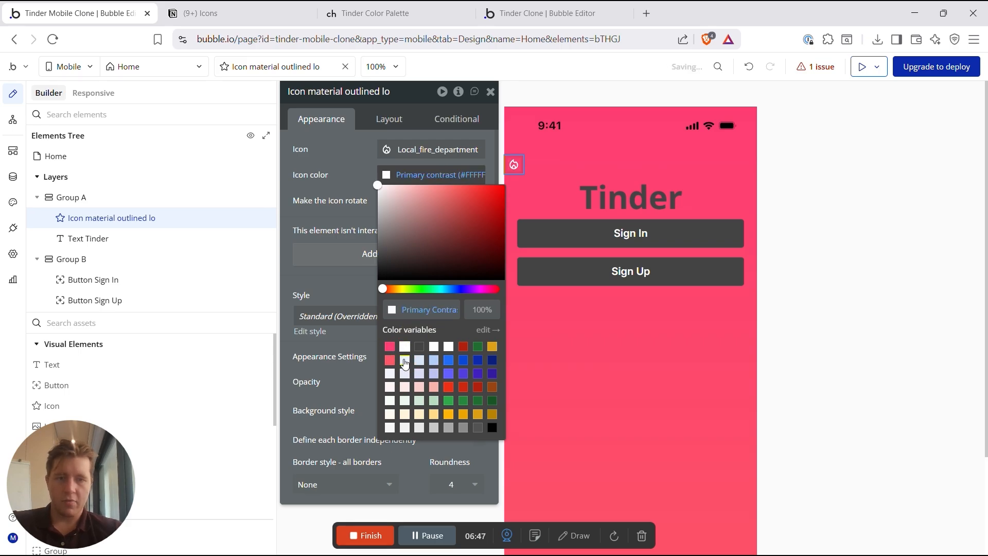
click(389, 347)
click(390, 360)
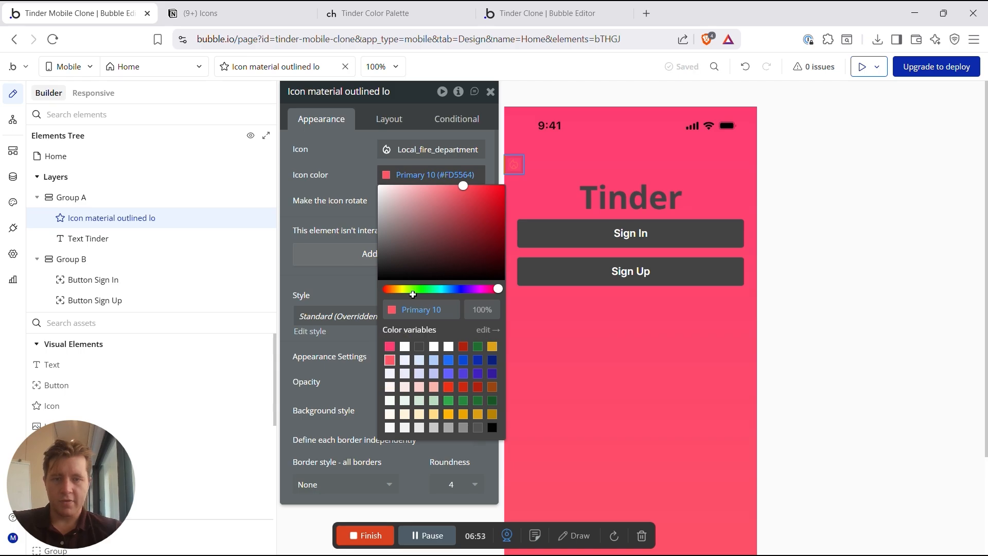
click(405, 347)
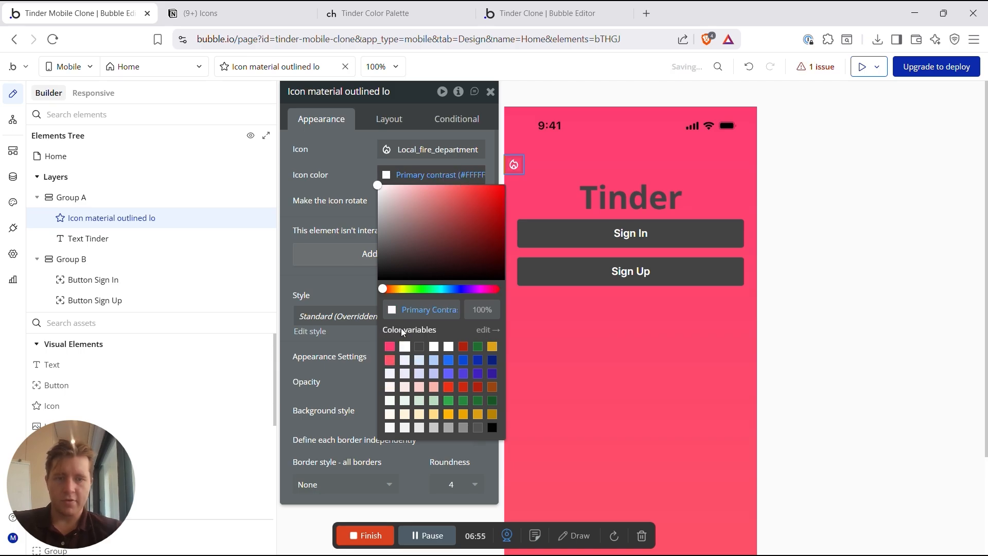
click(347, 282)
Step: Center the flame icon horizontally in Group A and set its fixed width and height to 100 px
click(389, 119)
click(457, 214)
drag(360, 290, 319, 290)
text(60)
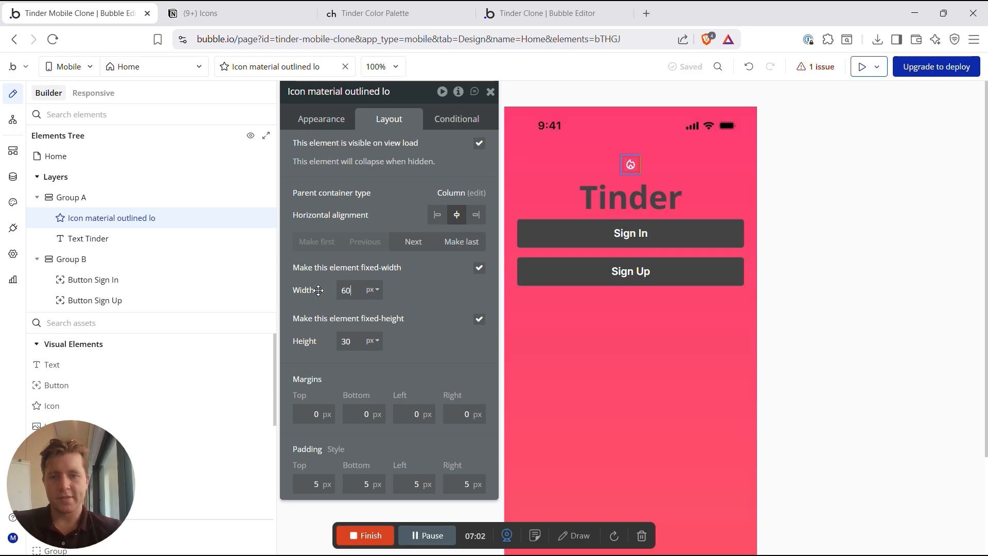
drag(357, 339, 324, 341)
text(60)
drag(358, 290, 311, 289)
text(100)
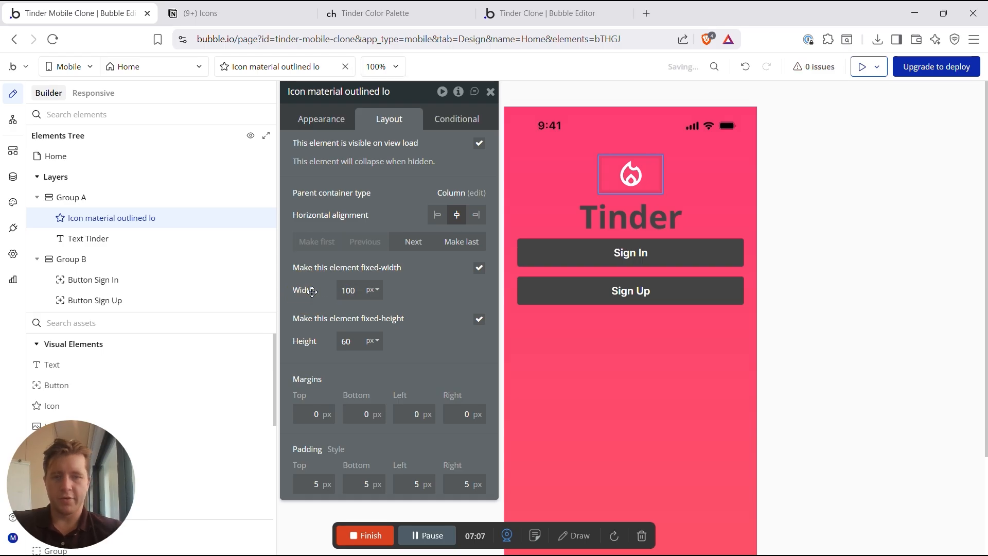
drag(357, 340, 327, 341)
text(100)
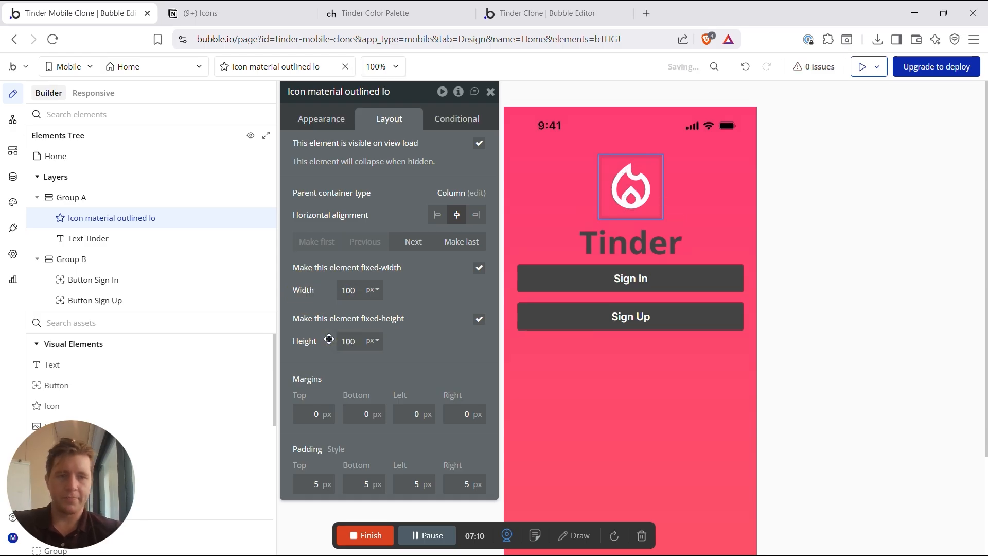
click(742, 405)
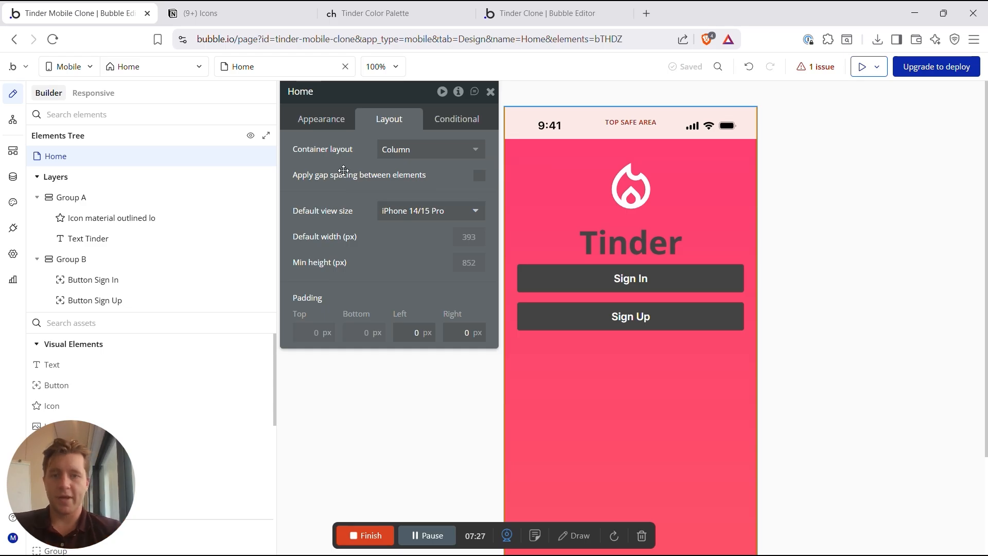
click(323, 119)
scroll(411, 248, up, 3)
click(387, 117)
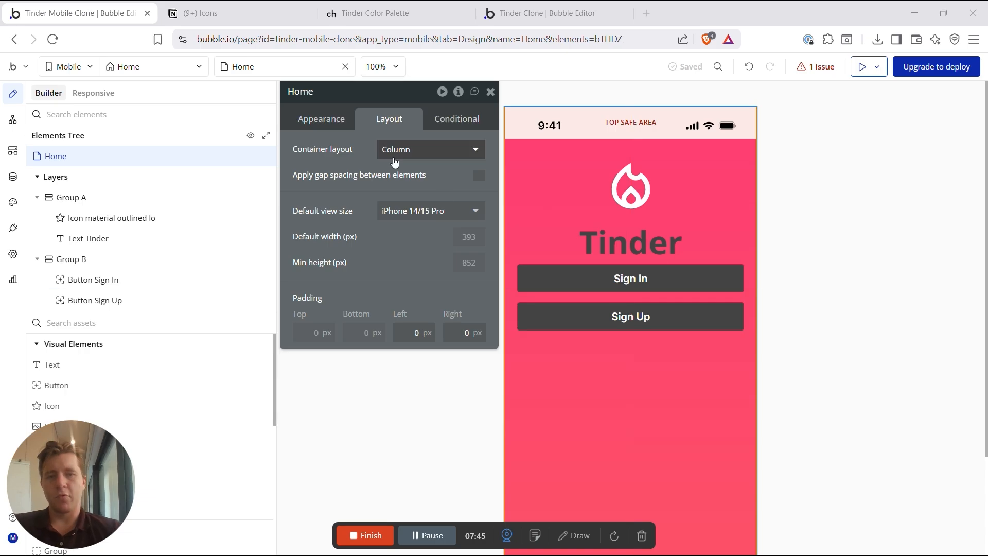
Step: Add a new group above Group A in the Home view's layers and rename it Group Container
click(89, 323)
text(group)
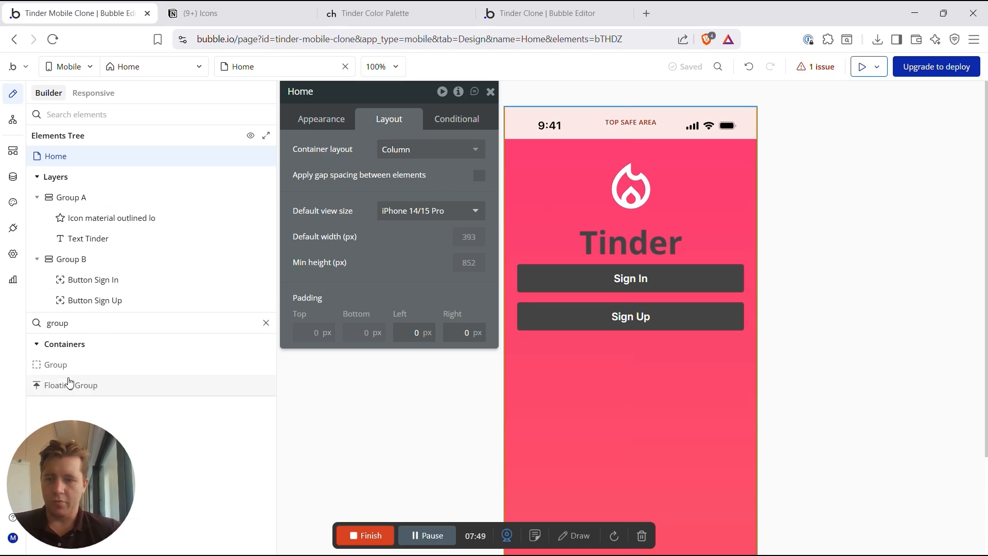
drag(60, 371, 122, 196)
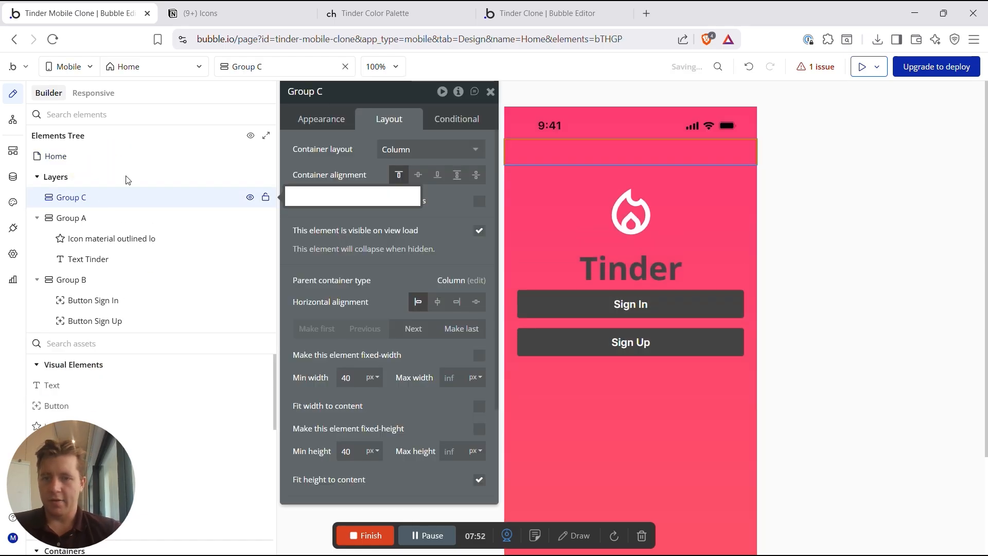
click(334, 96)
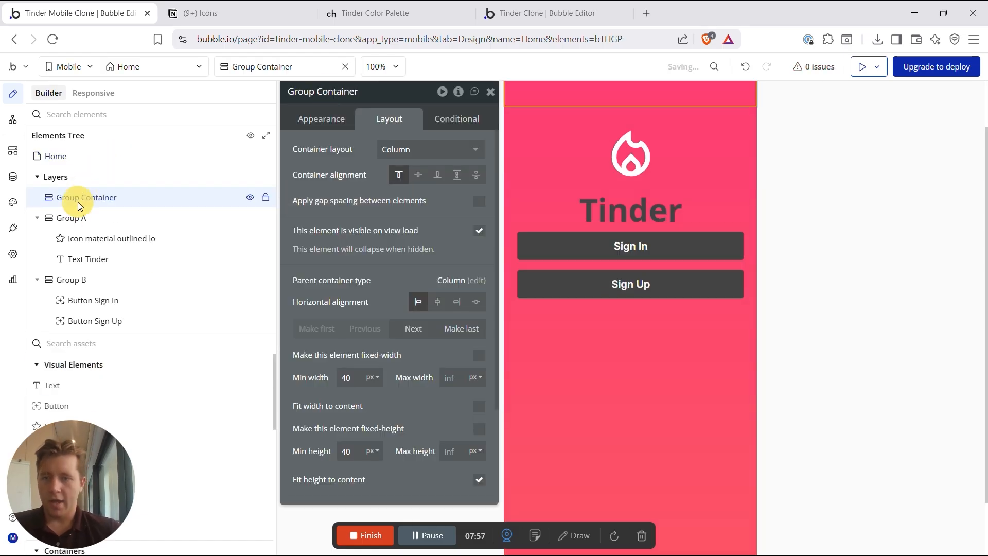
Step: Move Group A and Group B into Group Container and collapse both nested groups in the layer tree
drag(72, 217, 85, 200)
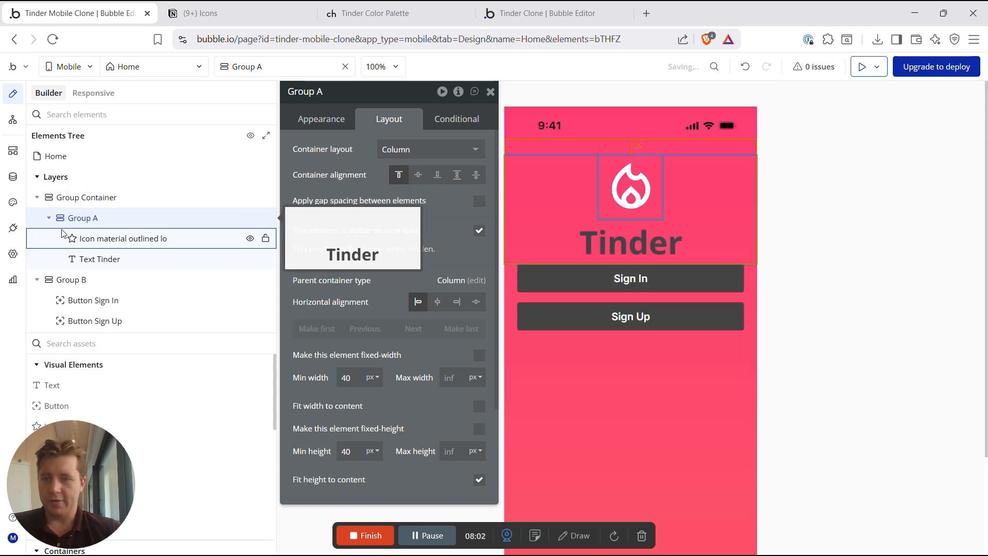
click(49, 218)
click(49, 239)
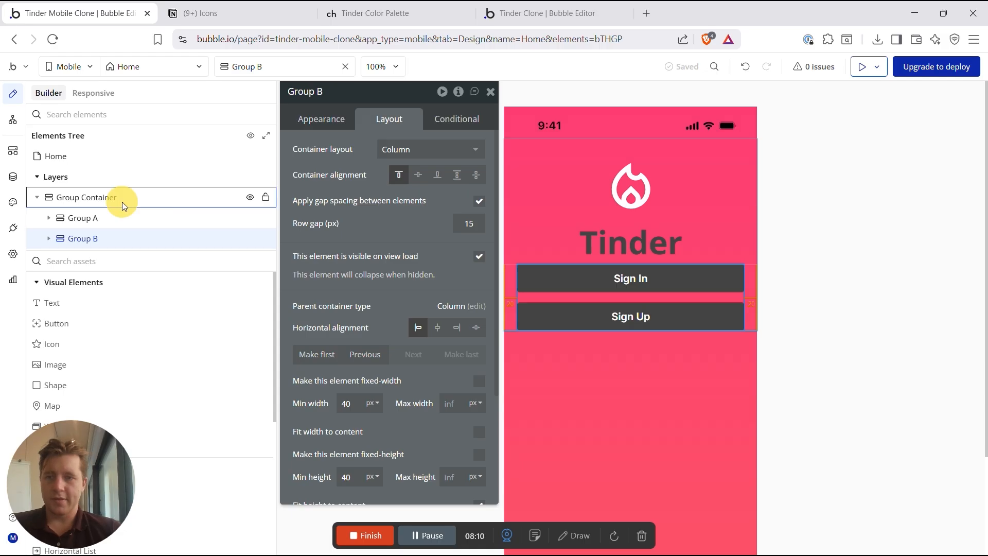
Step: Turn off fitting height to content for Group Container and set its container alignment to Space around
click(122, 201)
scroll(418, 238, down, 1)
click(479, 410)
scroll(455, 180, up, 1)
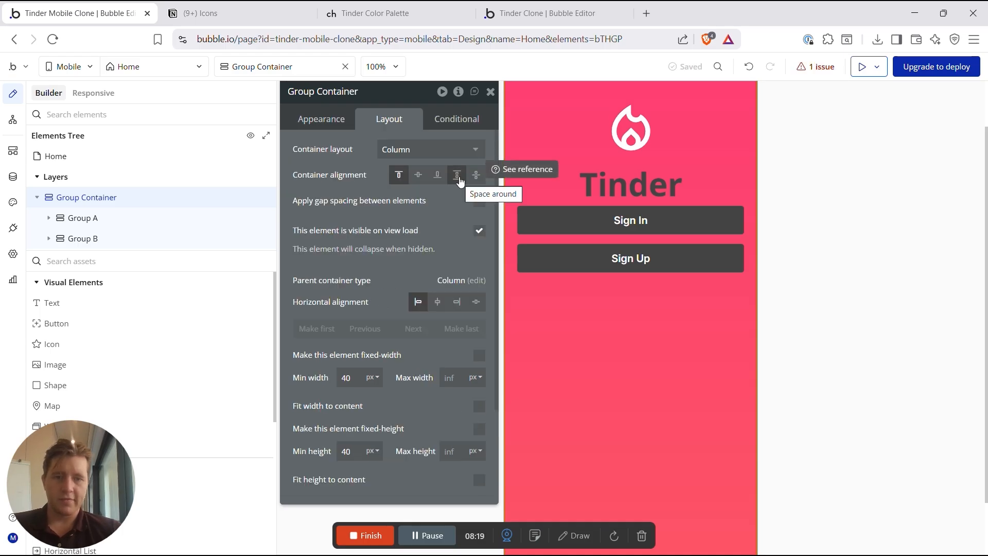
click(457, 177)
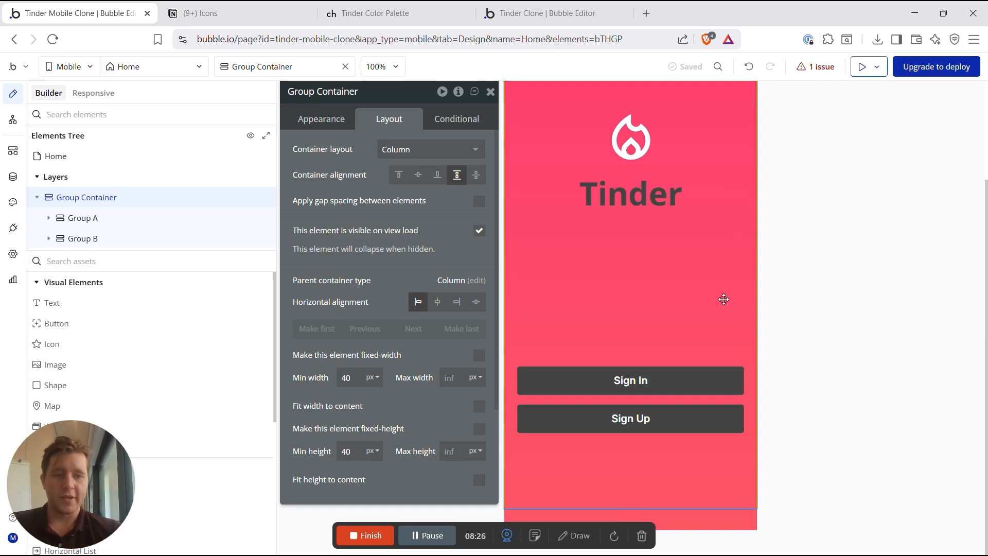
Step: Set the font color of the Tinder title text to Primary contrast (#FFFFFF)
click(613, 203)
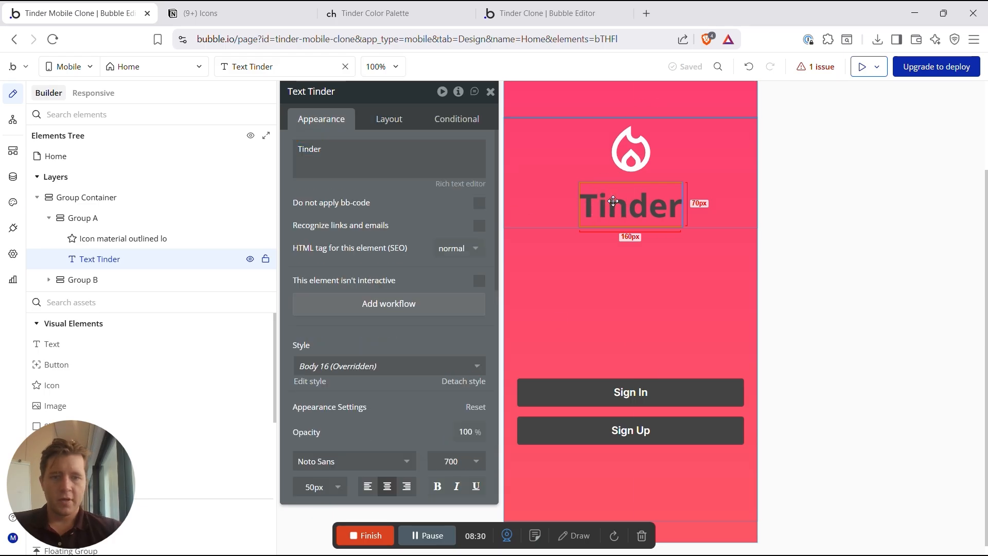
scroll(408, 316, down, 5)
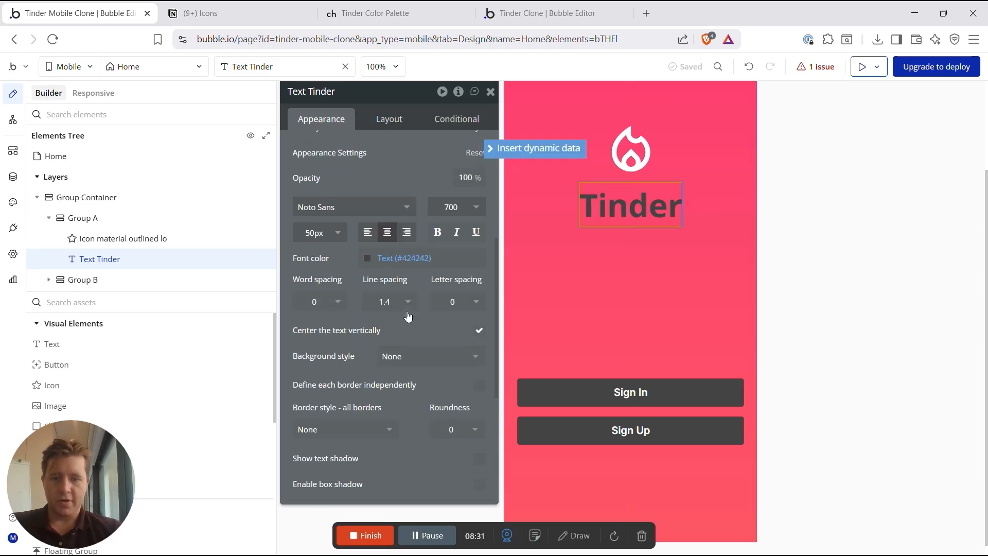
click(370, 260)
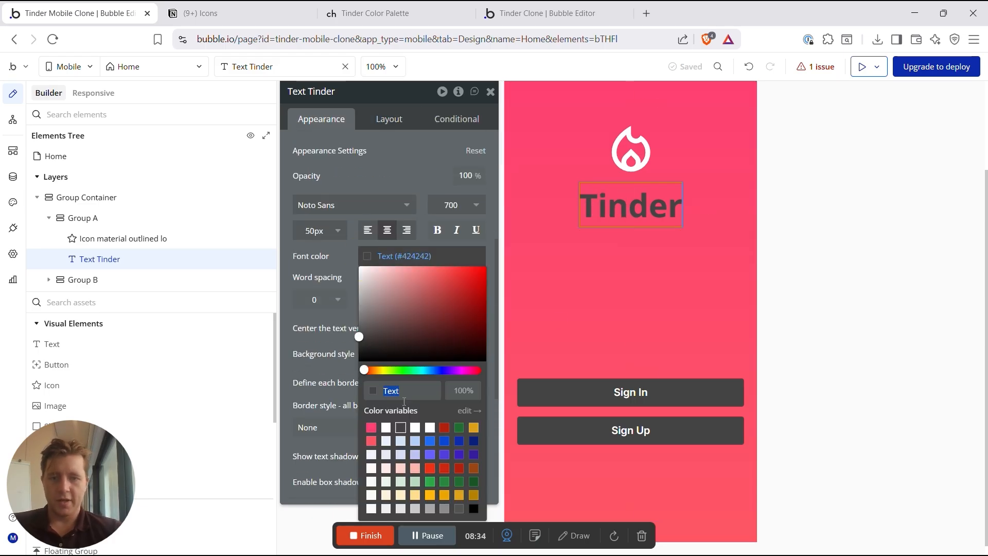
click(386, 427)
click(631, 151)
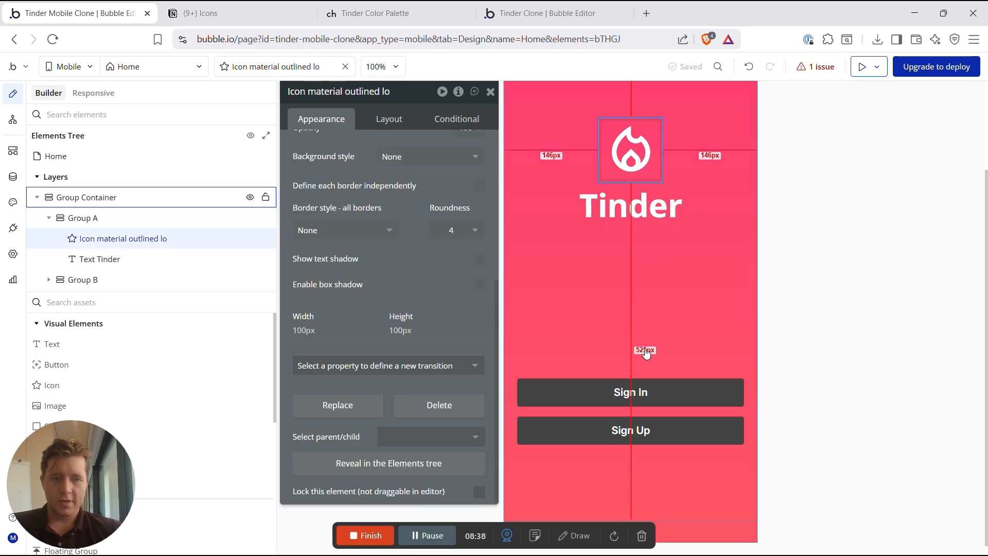
scroll(647, 354, up, 2)
click(649, 315)
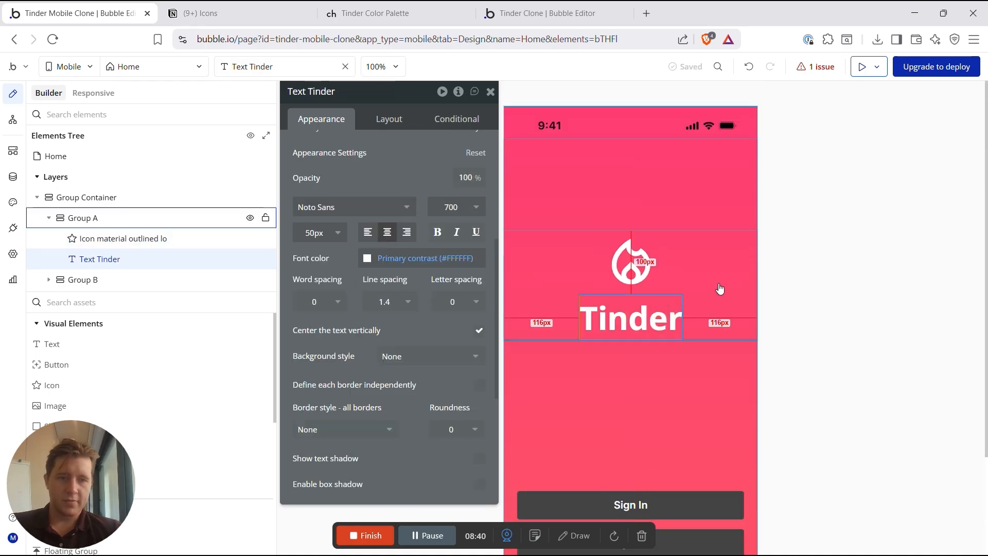
Step: Apply gap spacing between the elements in Group A with a row gap of 25 px
click(719, 283)
scroll(453, 176, up, 5)
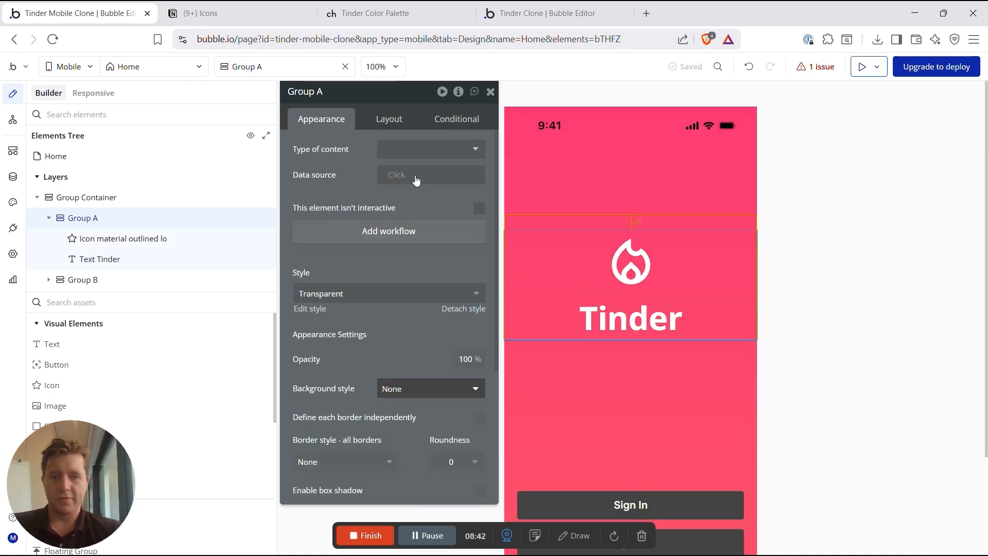
click(389, 119)
click(479, 202)
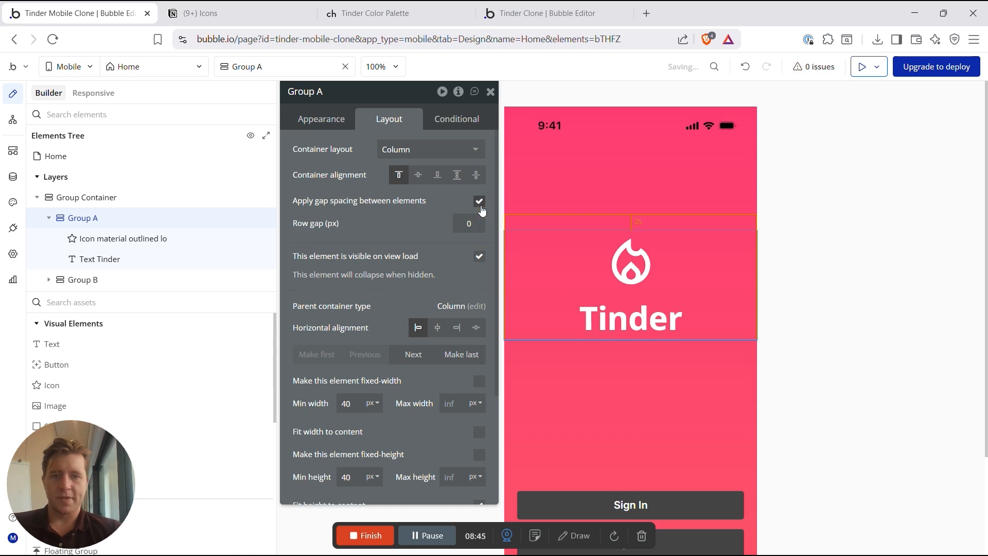
click(477, 223)
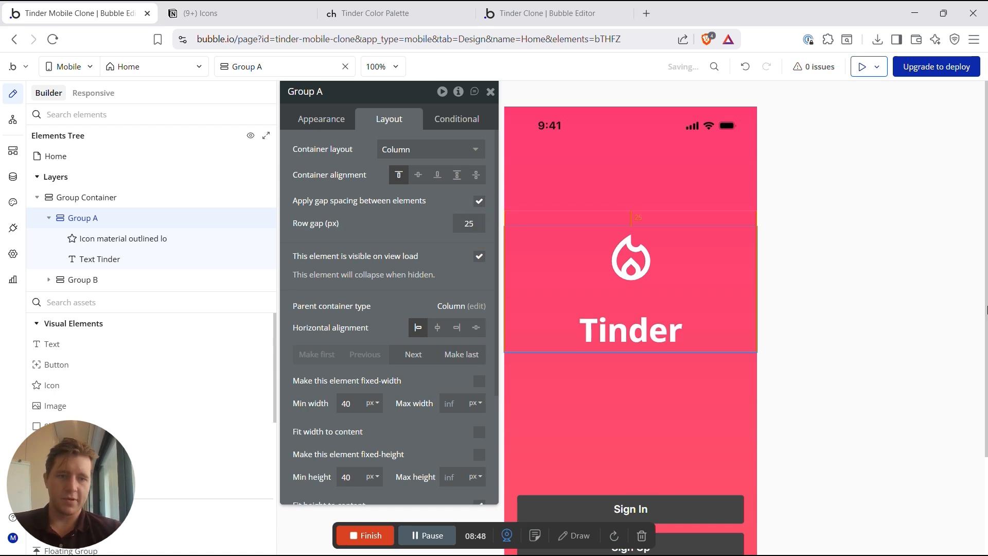
click(803, 268)
Step: Give the Sign In button a Primary contrast (white) background and set its font color to Primary (#FE3C72)
scroll(688, 308, down, 3)
click(664, 380)
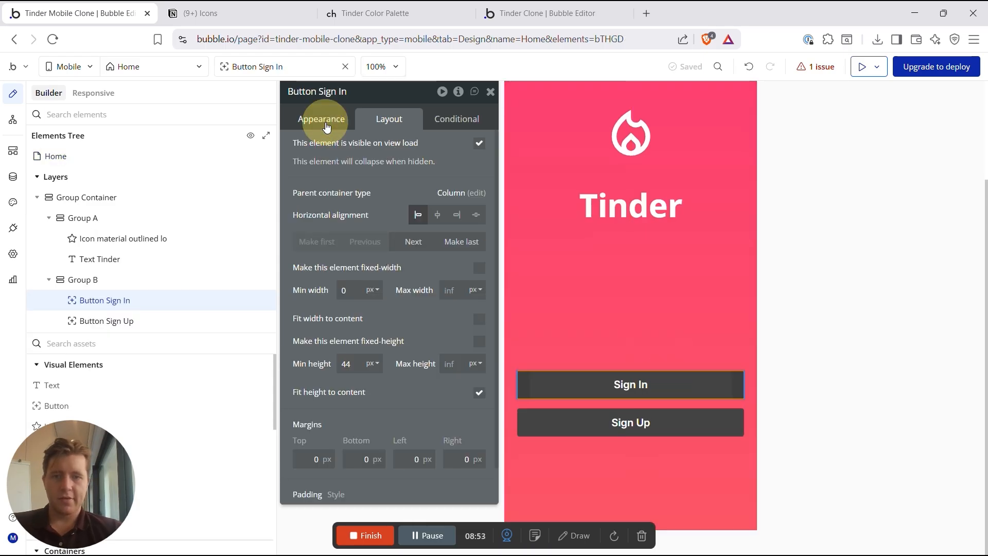
click(325, 120)
scroll(406, 326, down, 3)
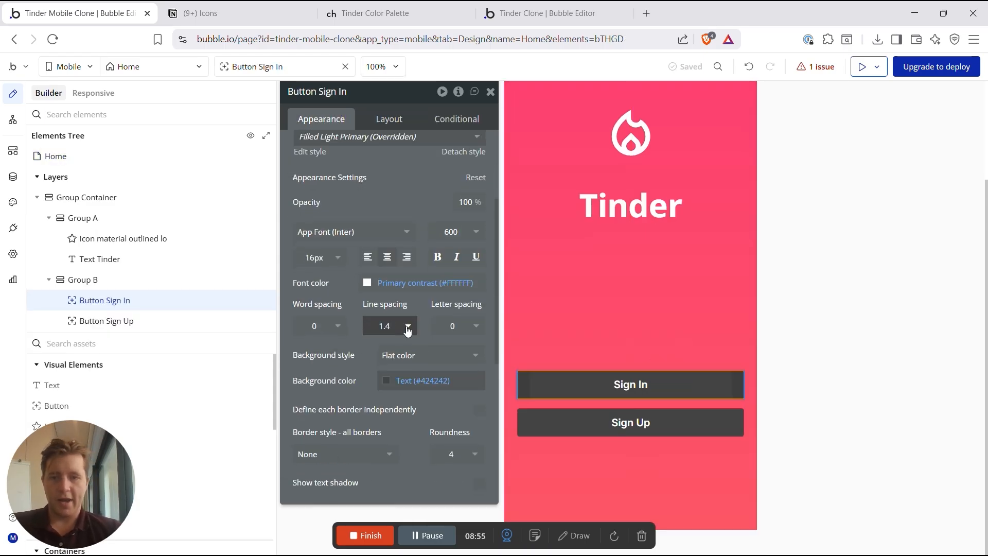
click(382, 384)
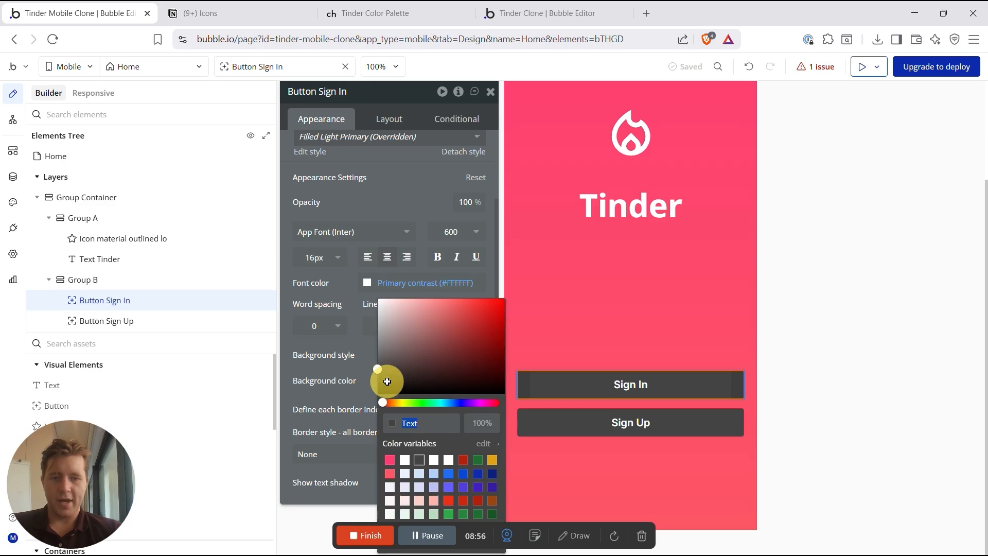
click(405, 461)
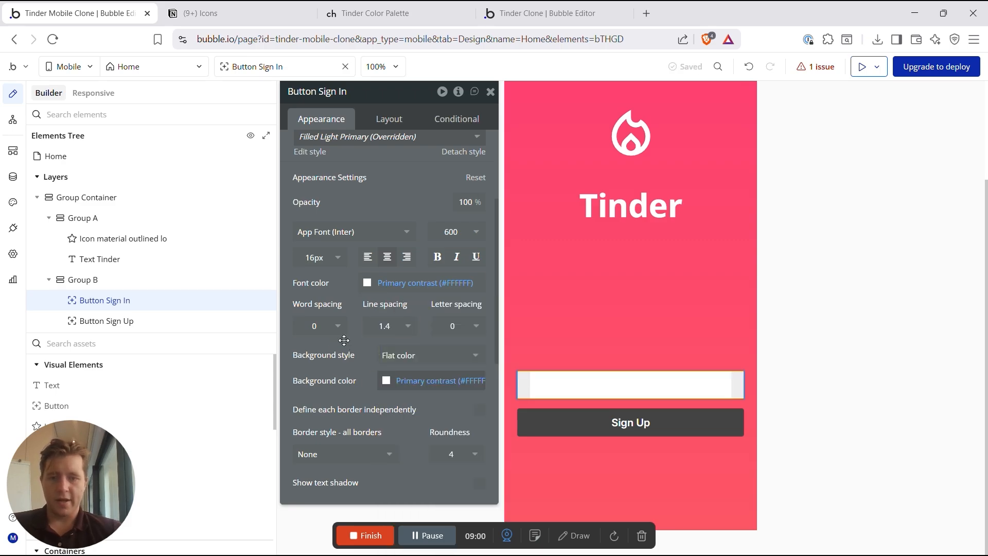
click(367, 283)
click(371, 454)
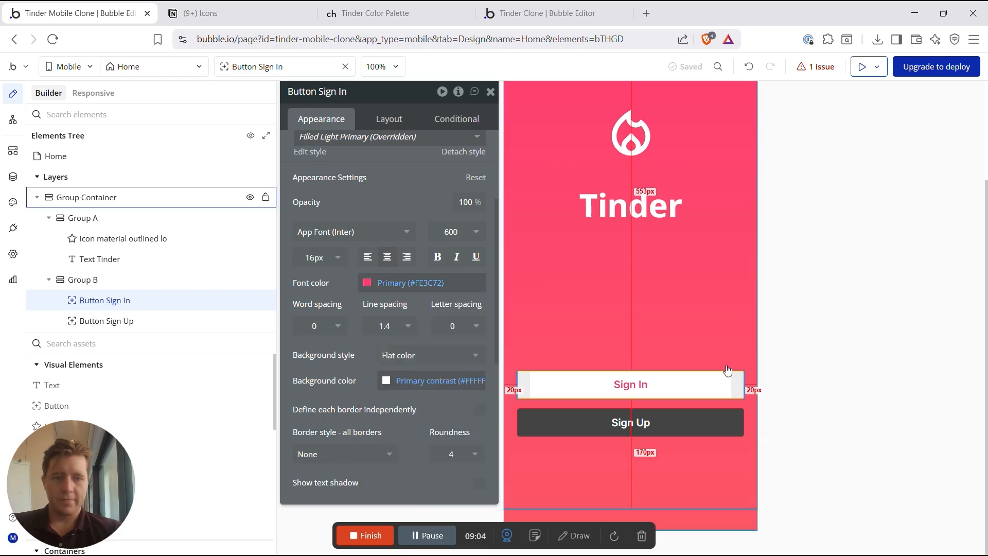
Step: Give the Sign Up button a Primary contrast (white) background and set its font color to Primary (#FE3C72)
click(731, 423)
click(389, 385)
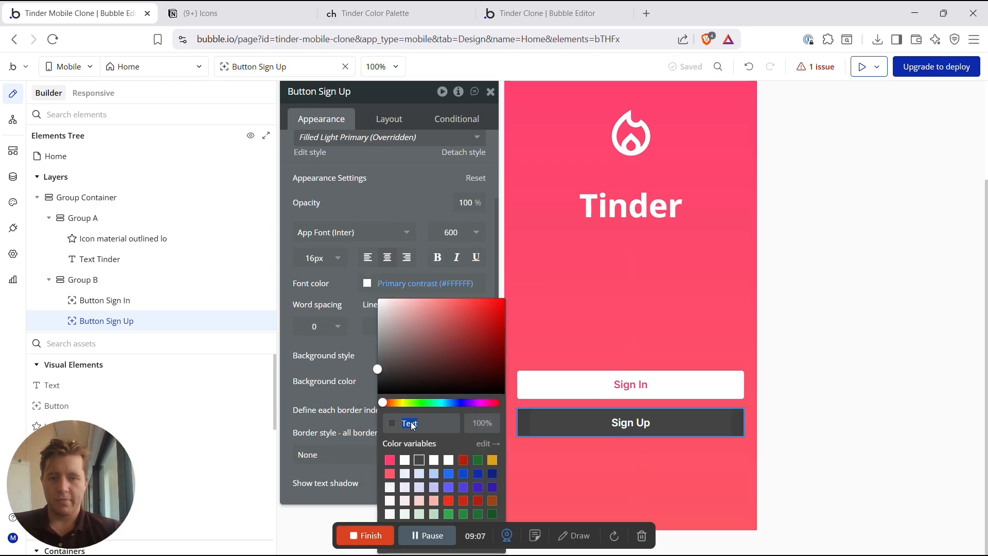
click(405, 461)
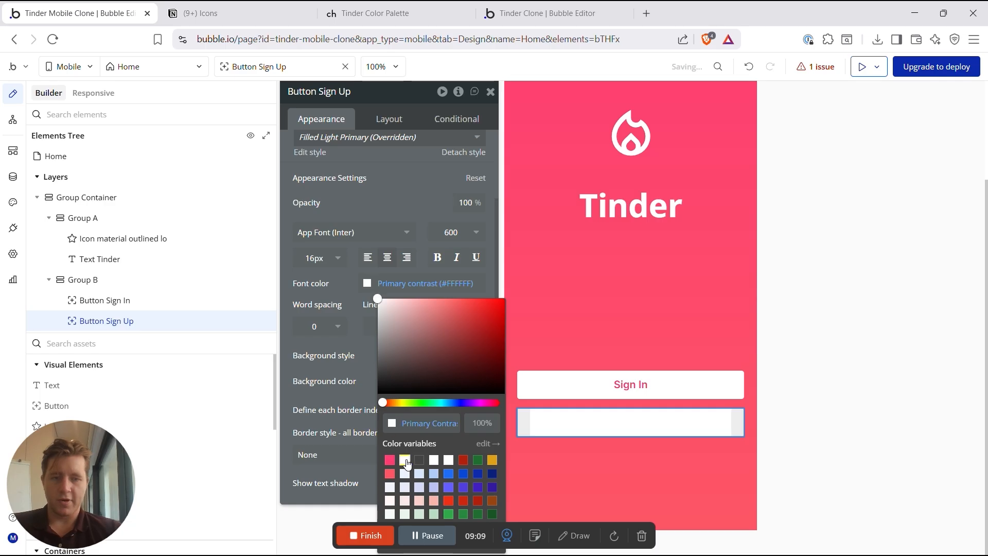
click(419, 283)
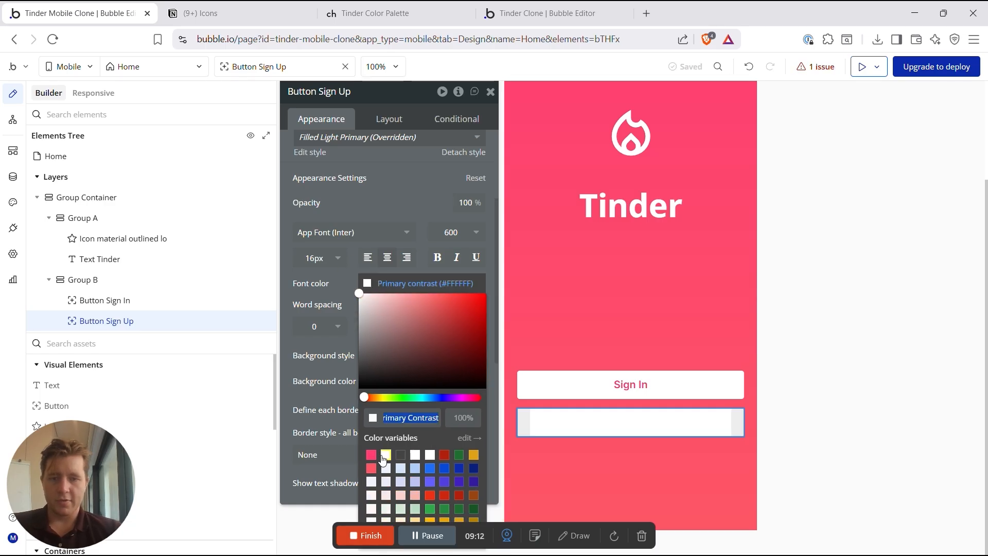
click(370, 456)
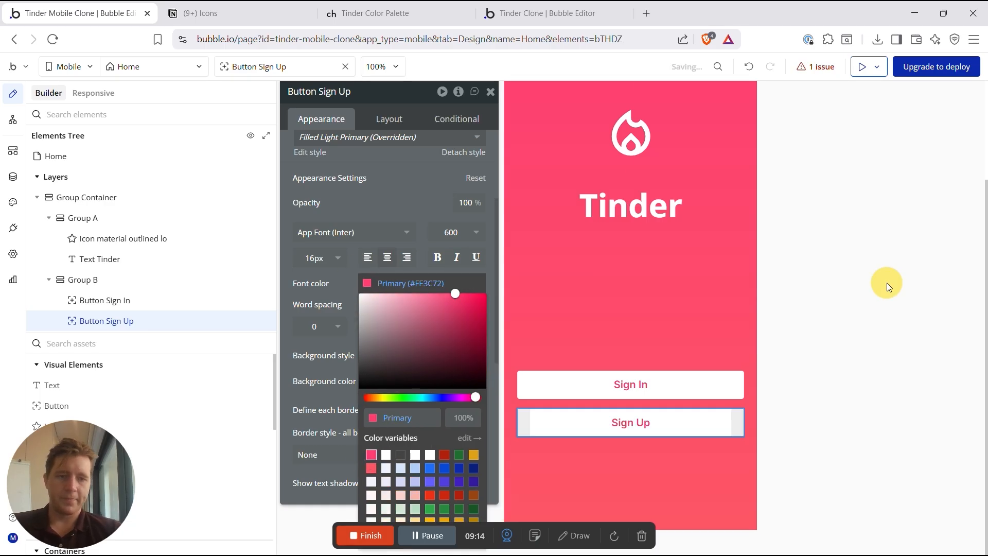
click(890, 287)
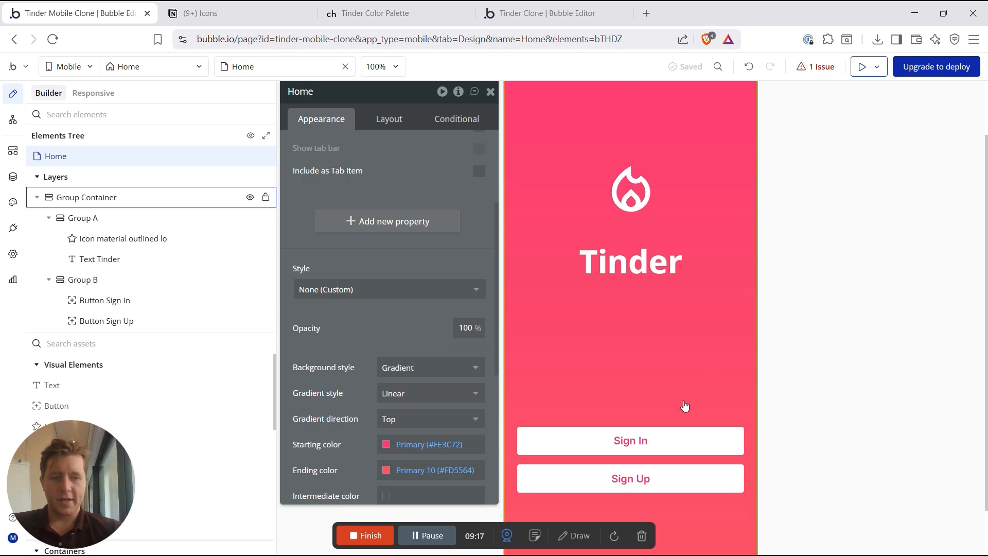
Step: Make the labels of the Sign In and Sign Up buttons bold and close the property editor
click(618, 440)
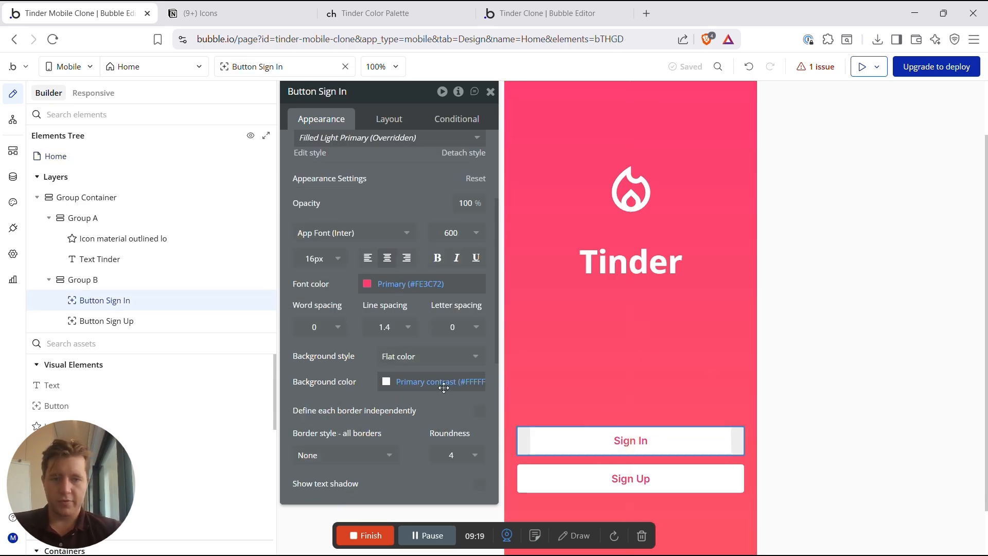
scroll(450, 426, down, 2)
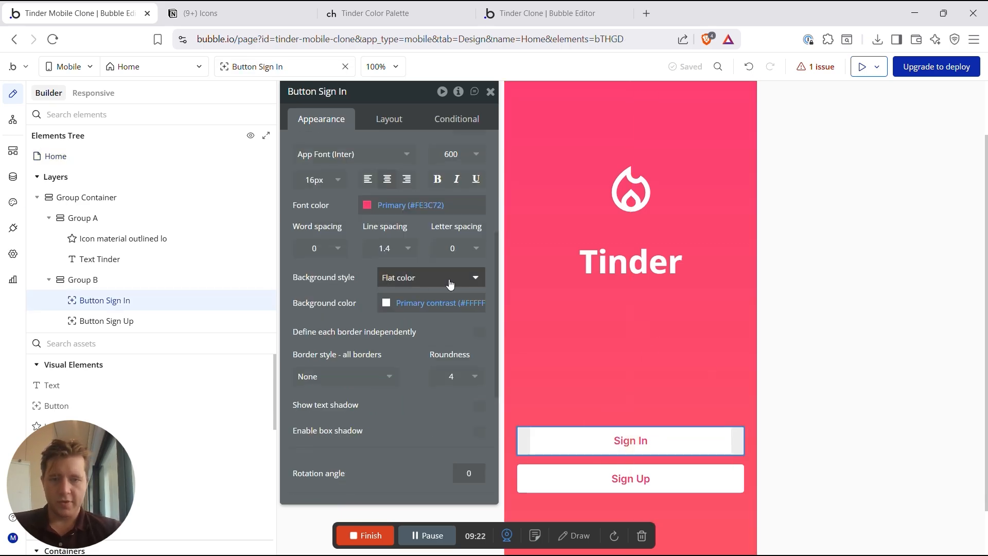
scroll(450, 283, up, 2)
click(437, 264)
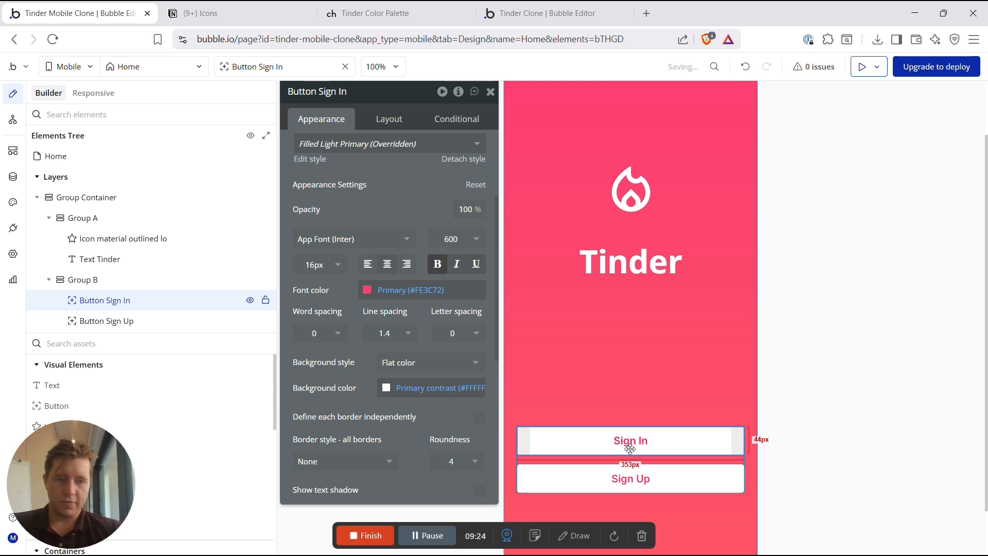
click(632, 478)
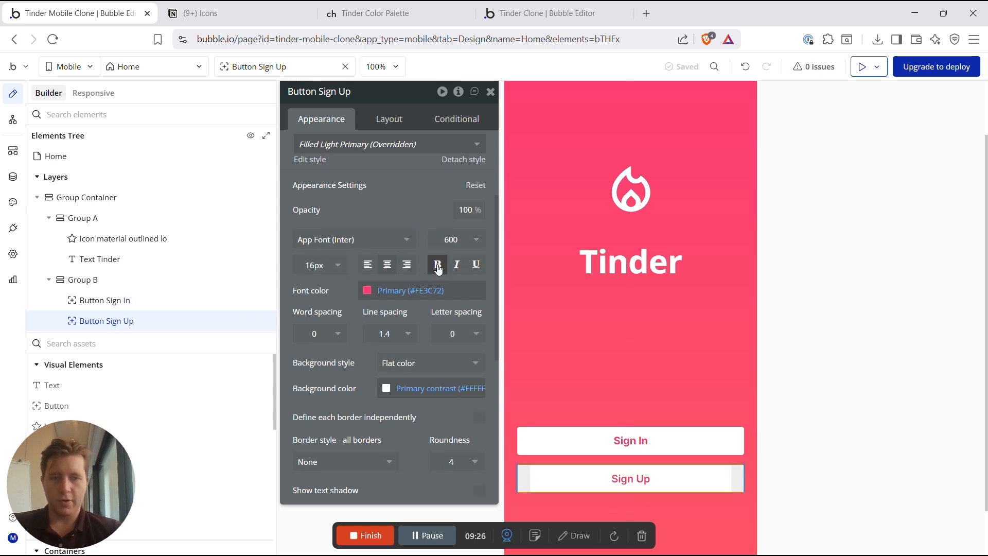
click(848, 354)
scroll(849, 354, up, 2)
scroll(850, 354, down, 1)
click(490, 92)
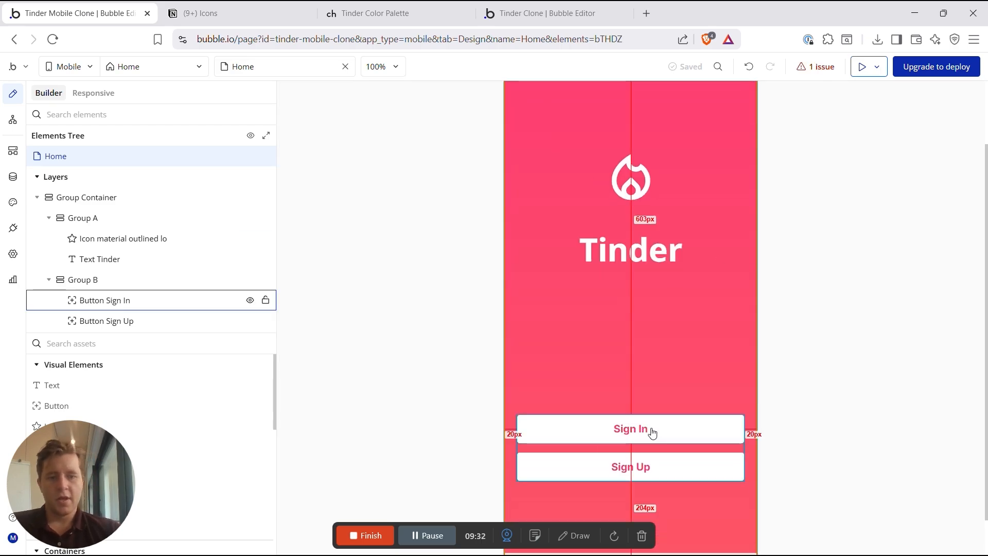
scroll(653, 432, down, 1)
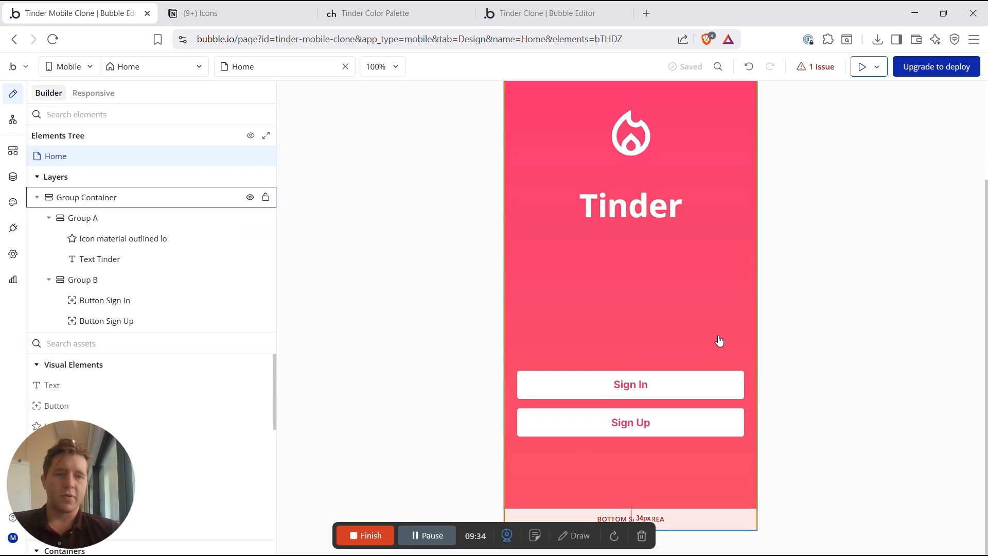
scroll(720, 343, up, 2)
click(648, 464)
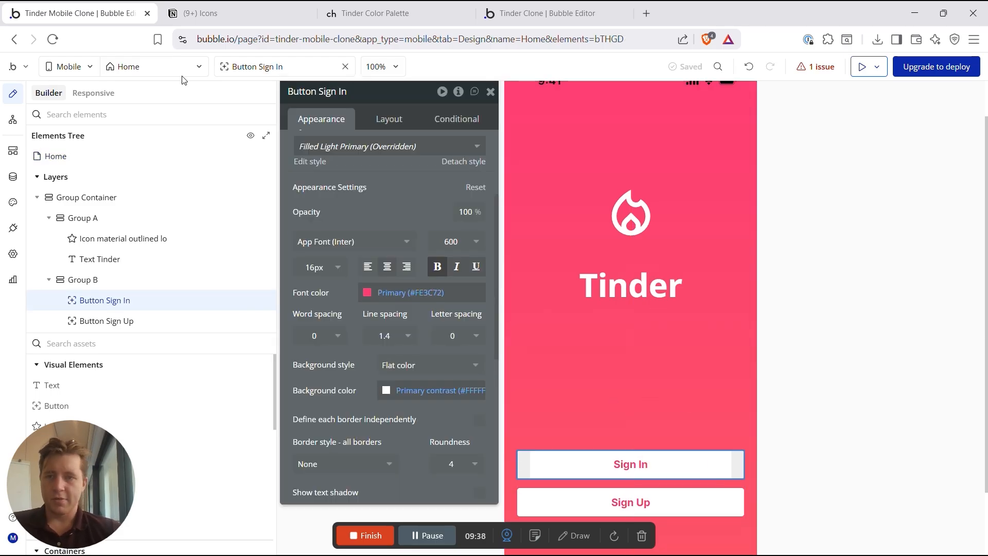
Step: Create a new mobile view named Sign In with the Not Scrollable view type
click(163, 68)
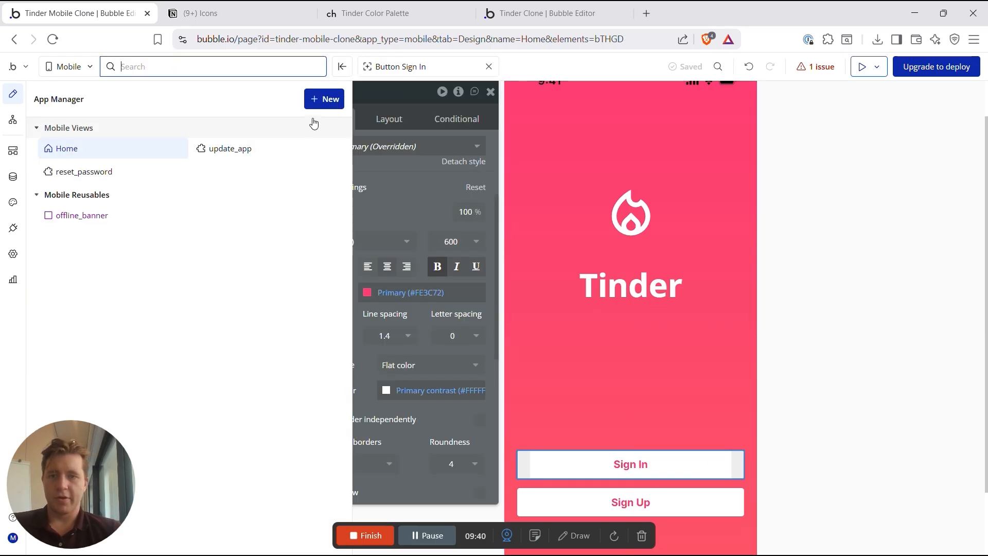
click(327, 98)
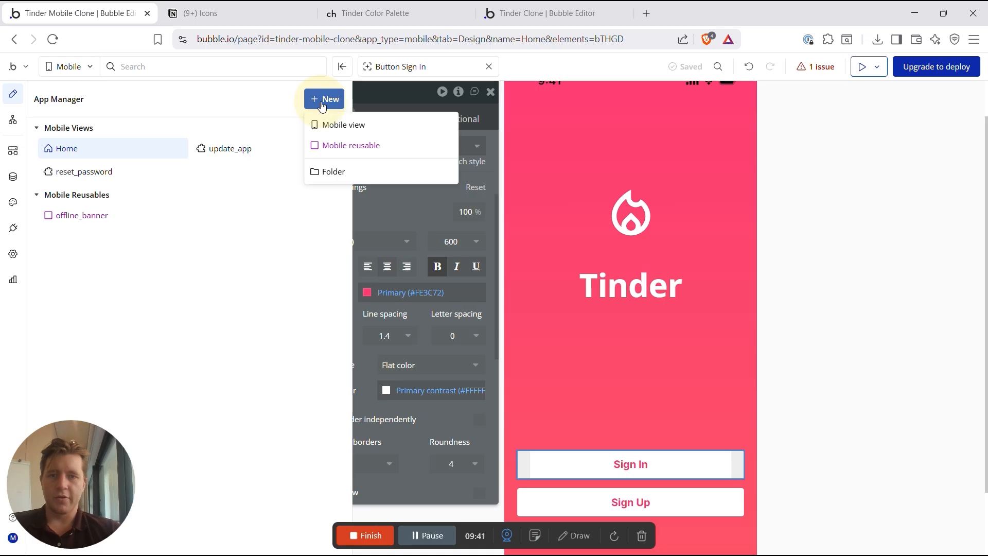
click(354, 130)
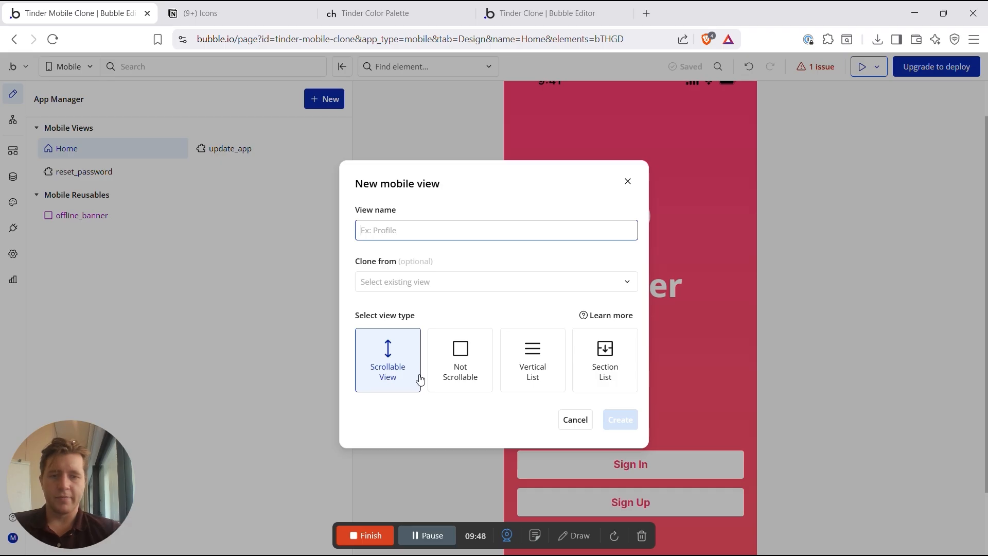
click(467, 369)
click(379, 231)
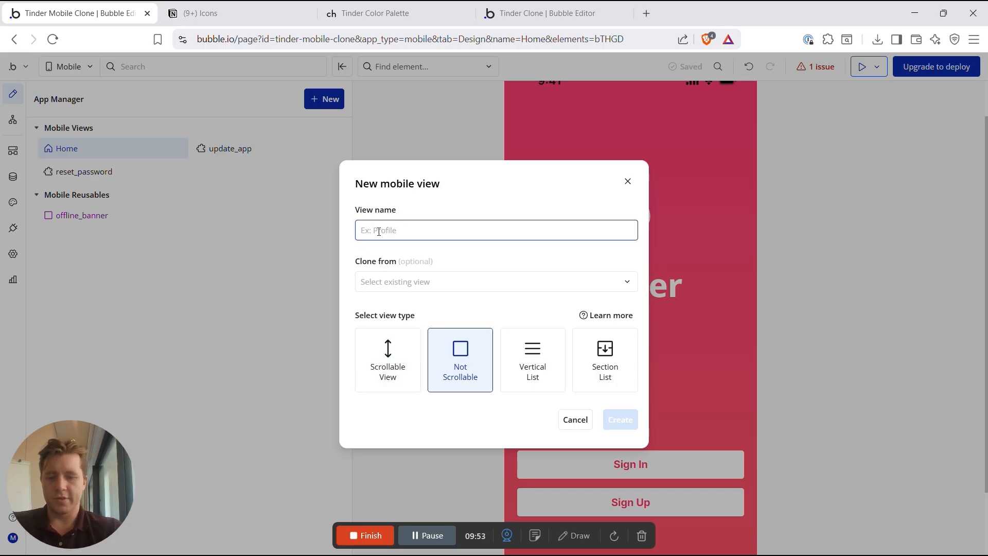
text(Sign In)
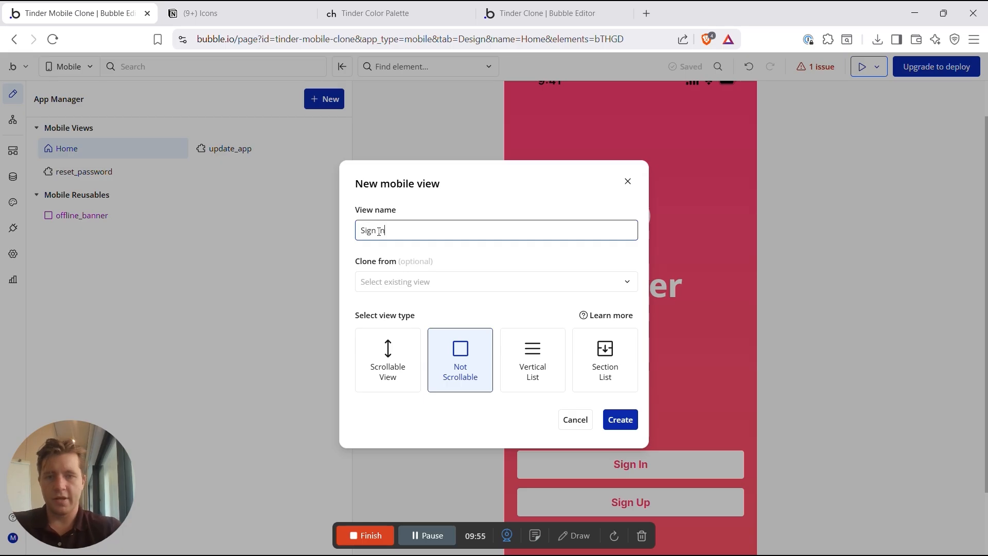
click(622, 420)
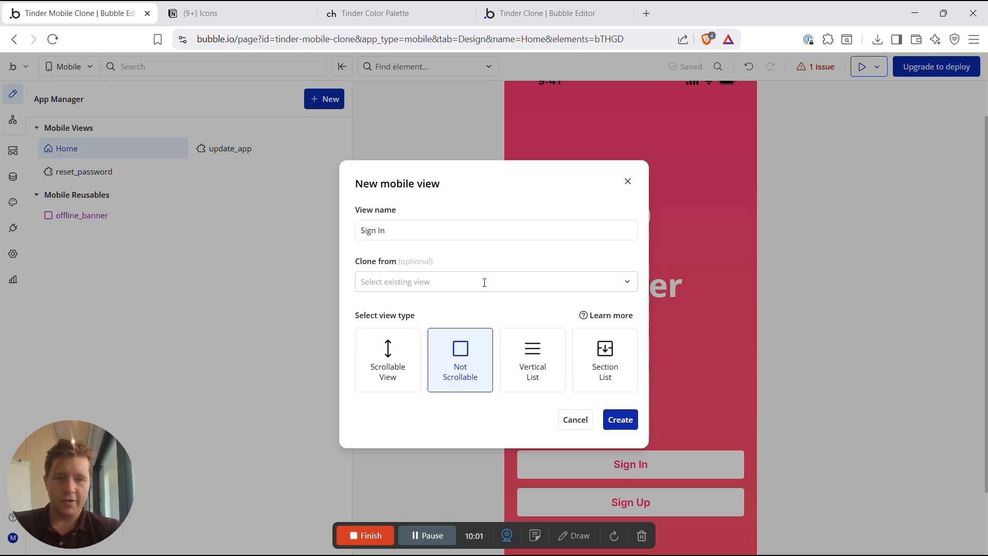
click(630, 423)
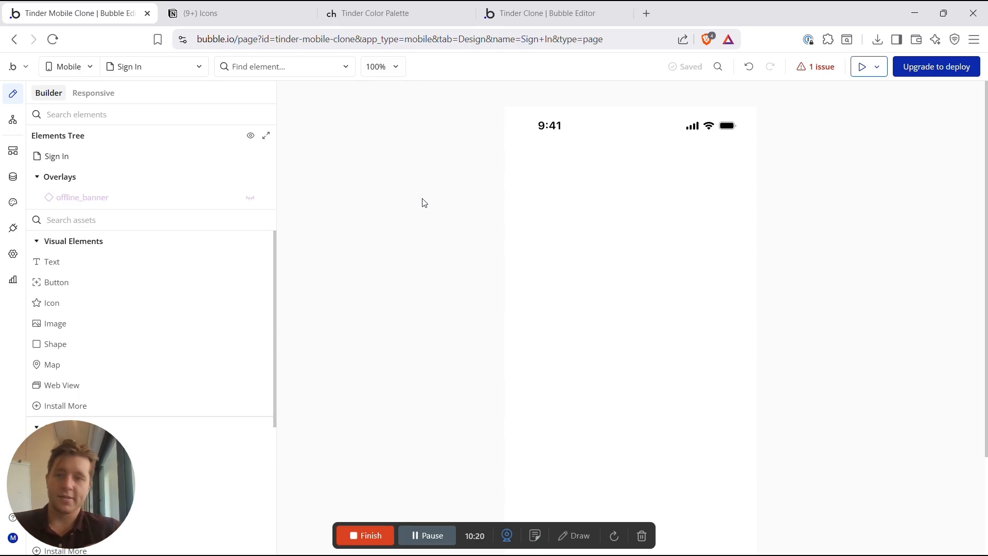
Step: Add a group to the empty Sign In view and rename it Group container
click(103, 221)
text(group)
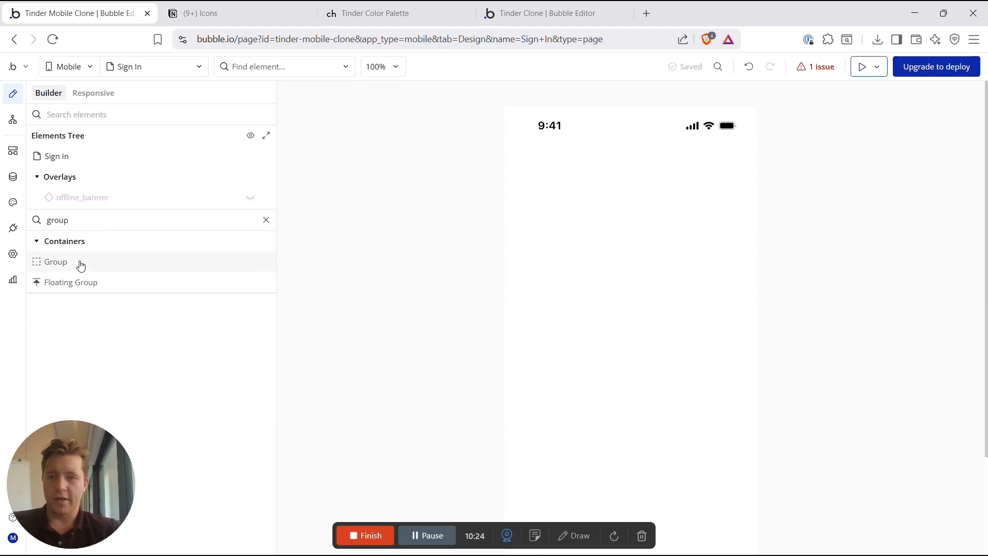
drag(79, 265, 648, 208)
click(355, 98)
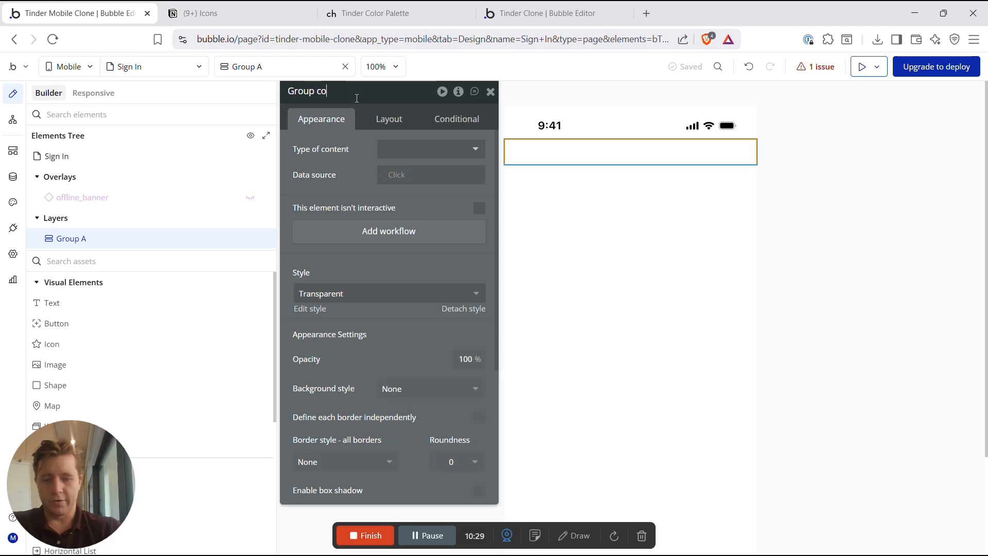
text(container)
Step: Add a nested group inside Group container on the Sign In view
click(92, 261)
text(group)
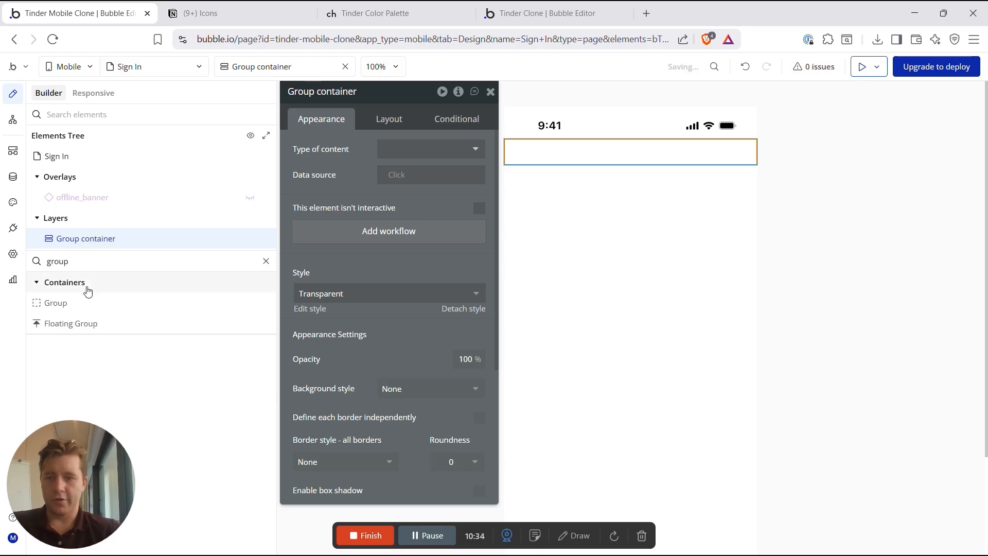
drag(78, 302, 586, 155)
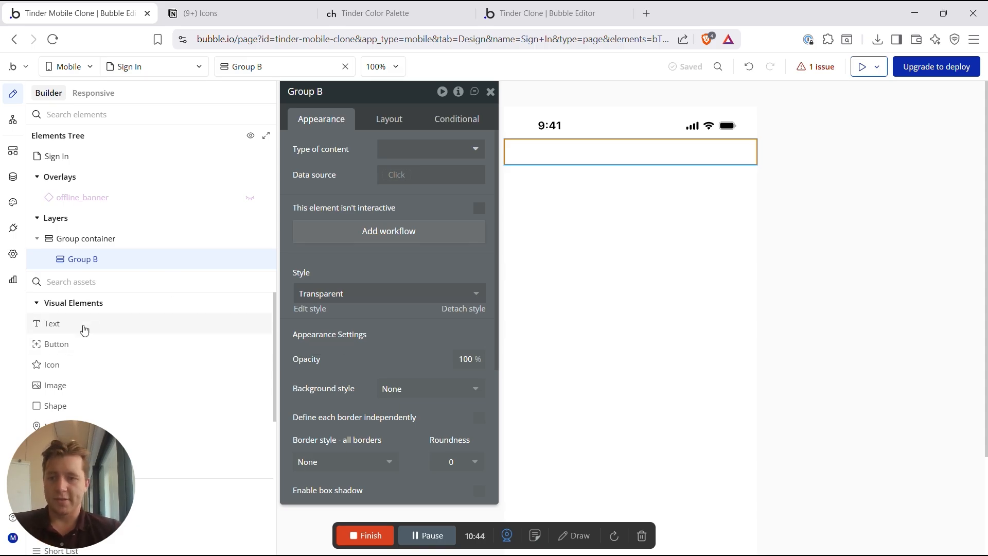
Step: Add a text element reading Email inside the nested group, with an input element directly below it
drag(72, 324, 554, 152)
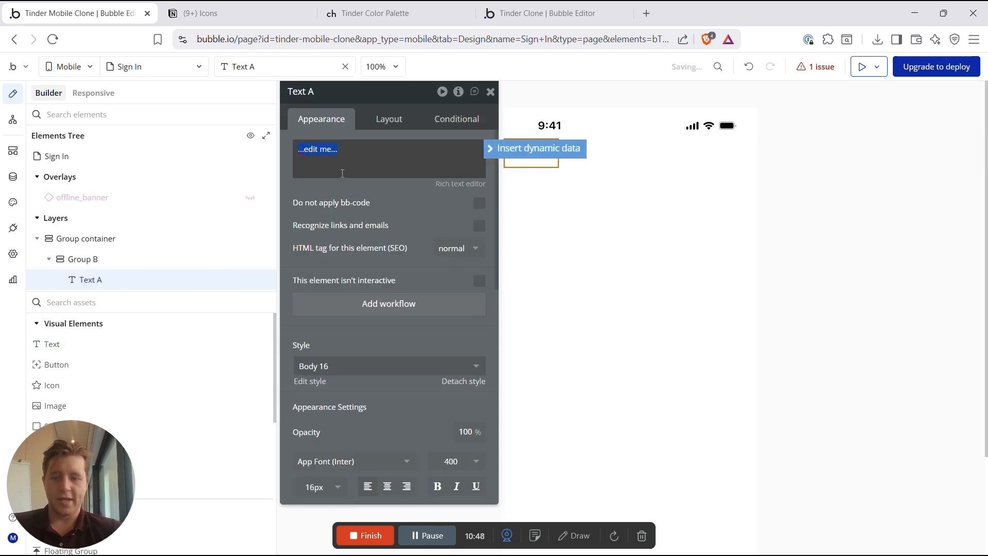
click(83, 303)
text(inp)
drag(52, 343, 536, 181)
click(344, 161)
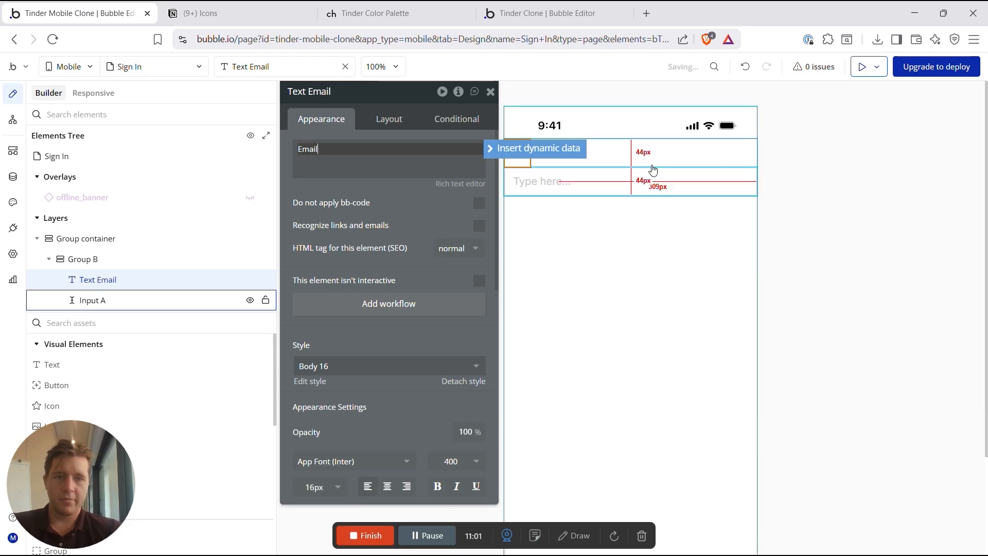
Step: Duplicate the Email text and move the copy below the input in the nested group
click(605, 151)
click(552, 178)
click(520, 154)
key(ctrl+c)
key(ctrl+v)
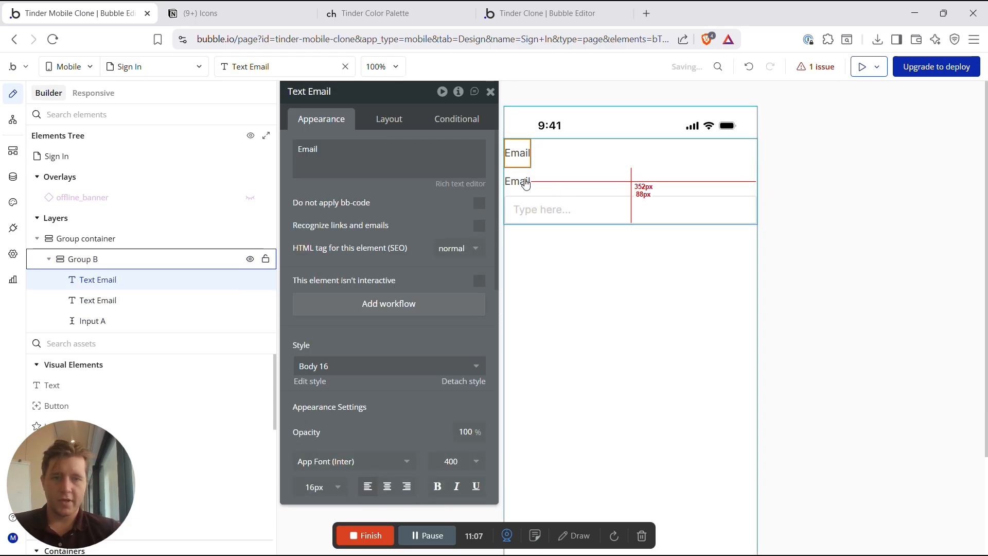
click(517, 181)
click(389, 119)
click(416, 244)
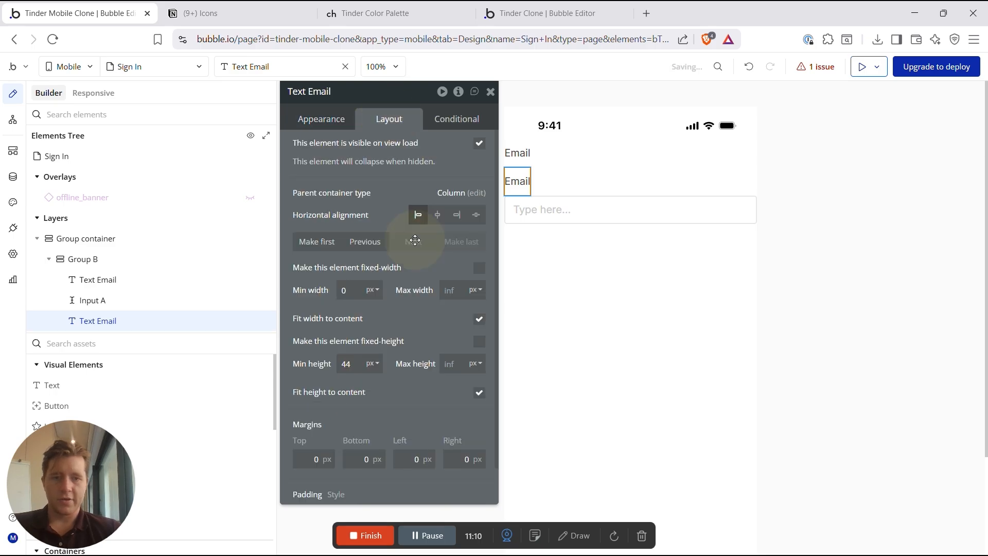
Step: Rename the input element between the two Email texts as Input email
click(558, 183)
click(324, 91)
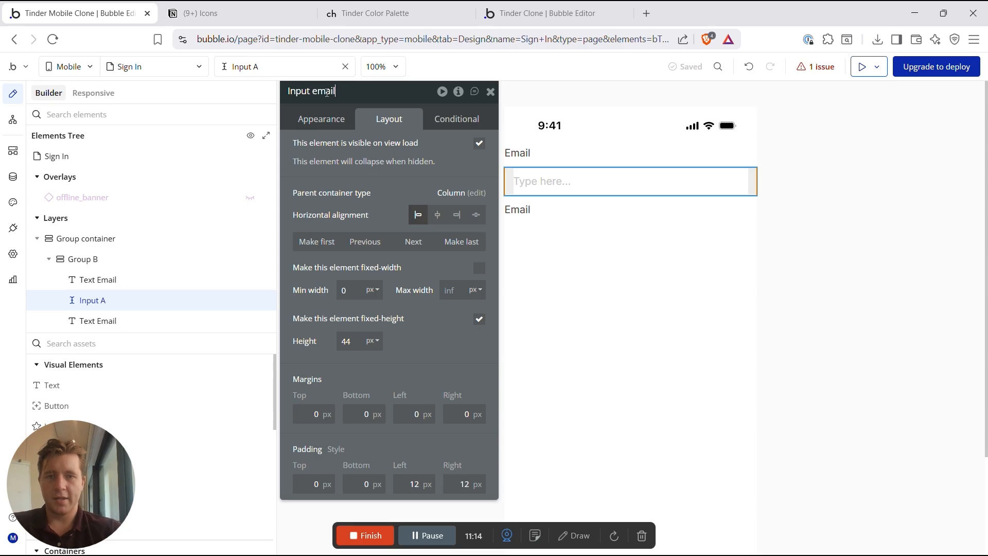
Step: Duplicate the email input and make the copy the last element in its group
click(557, 179)
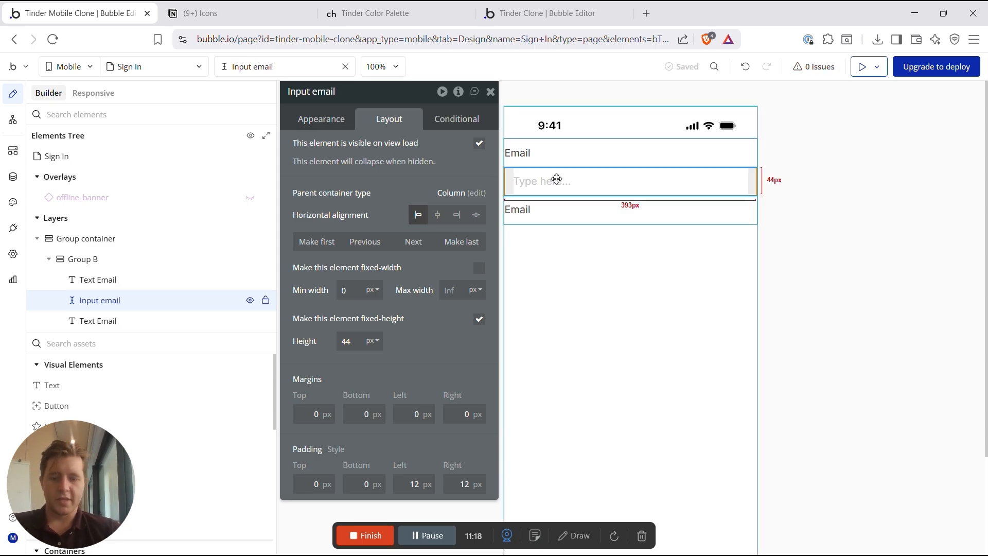
key(ctrl+c)
key(ctrl+v)
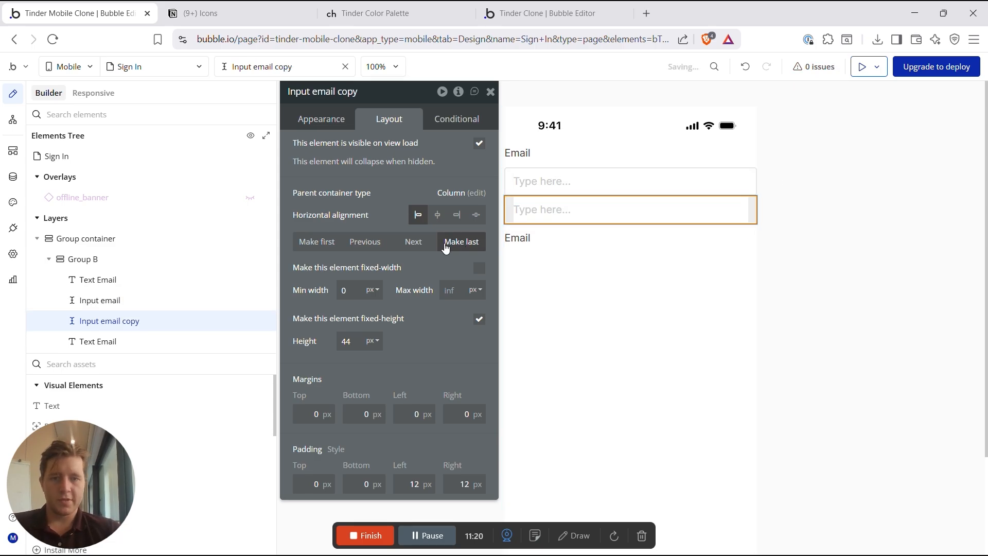
click(463, 241)
Step: Rename the second email label element to "Text Password" and set its displayed text to "Password"
click(516, 209)
click(322, 91)
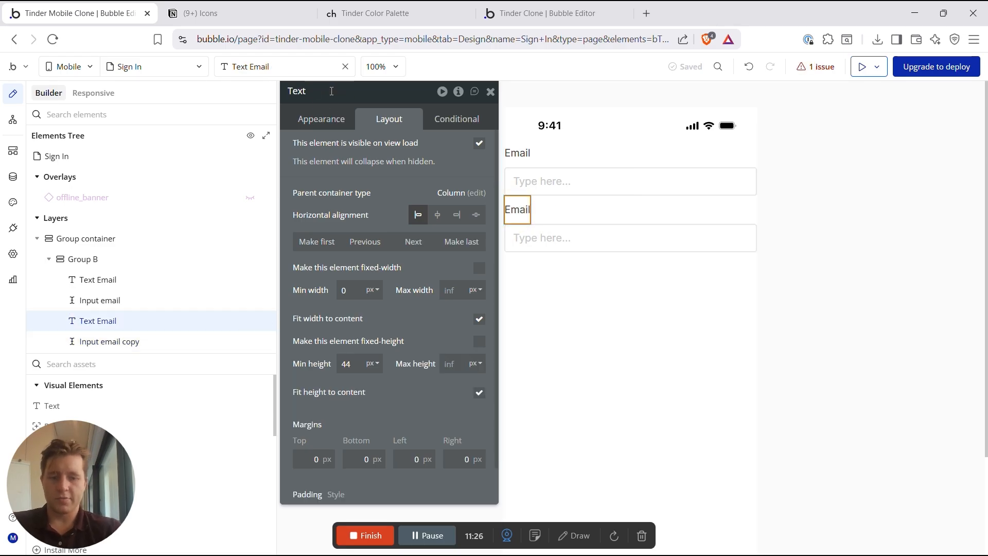
text(Password)
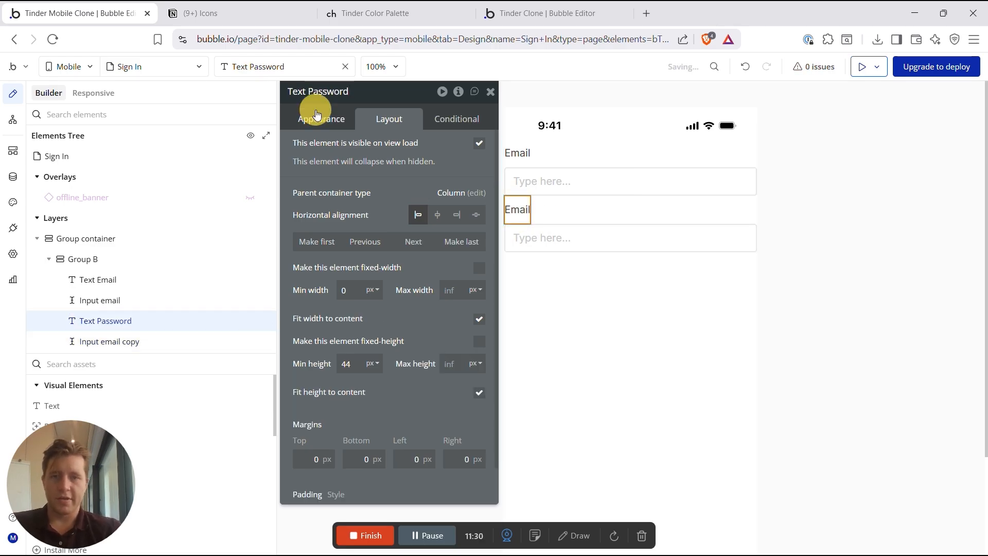
click(317, 118)
double_click(323, 150)
text(Password)
Step: Rename the copied input element below the Password label to "Input password"
click(523, 237)
click(375, 96)
key(BackSpace)
key(BackSpace)
key(BackSpace)
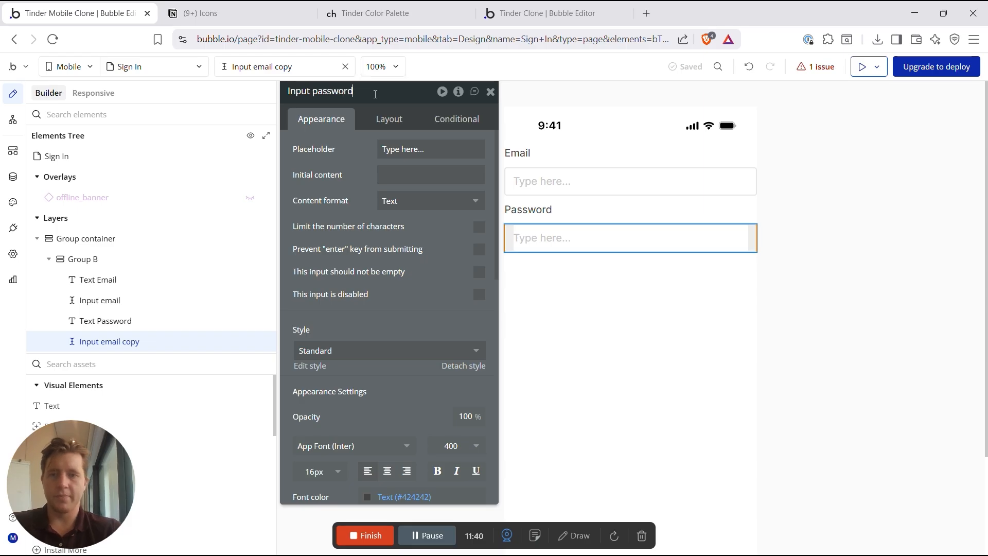
click(689, 213)
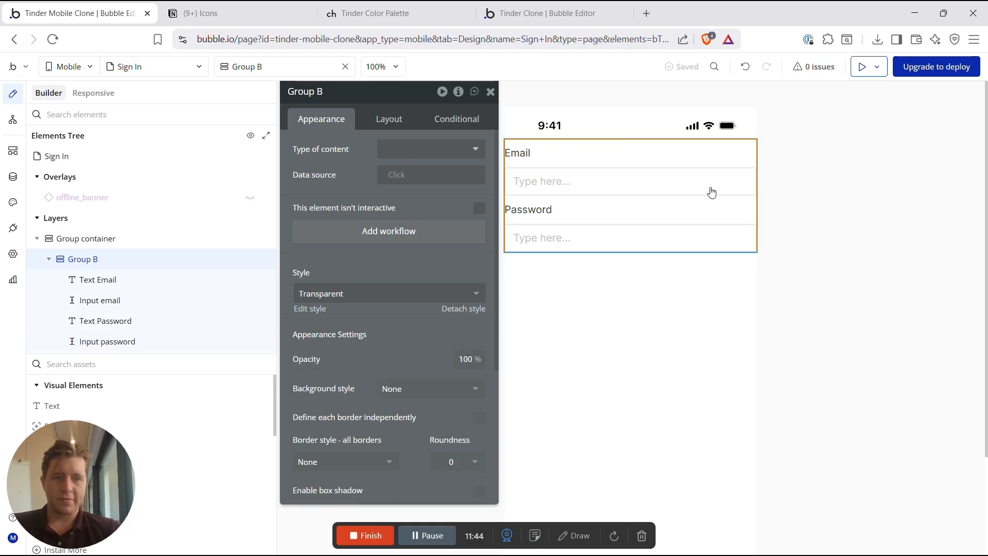
Step: Set the left and right margins of Group container to 20 px each
click(96, 264)
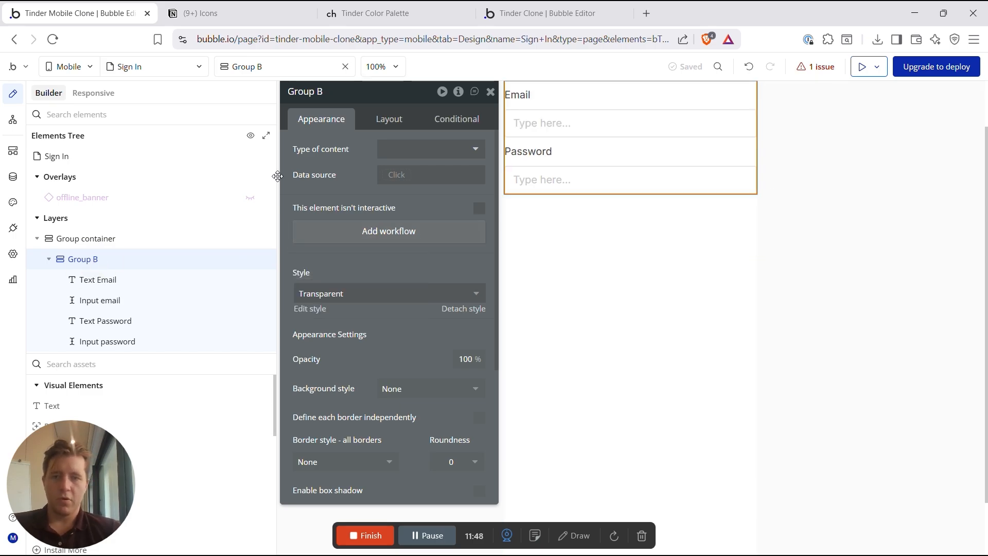
click(98, 239)
click(385, 119)
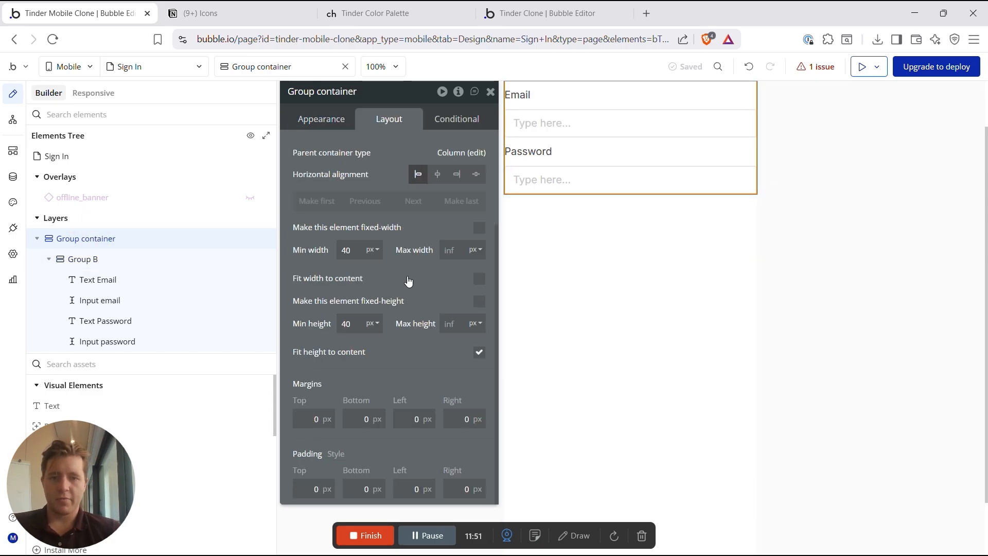
click(406, 420)
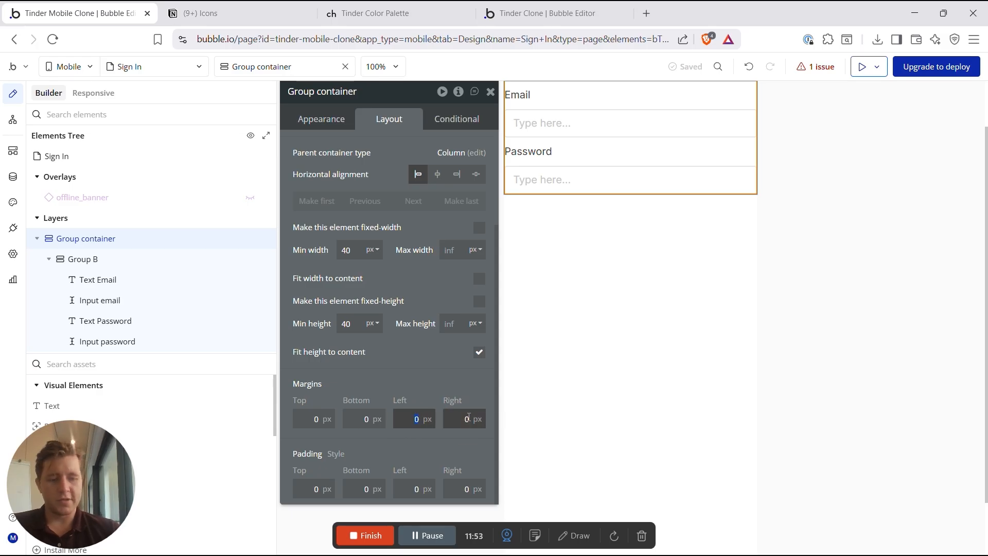
text(20)
click(468, 419)
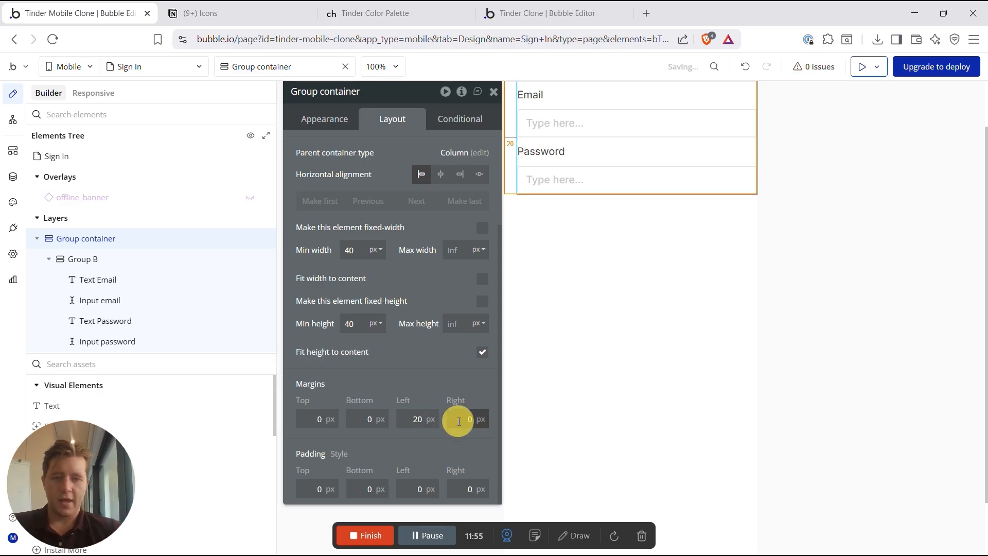
click(521, 427)
click(806, 244)
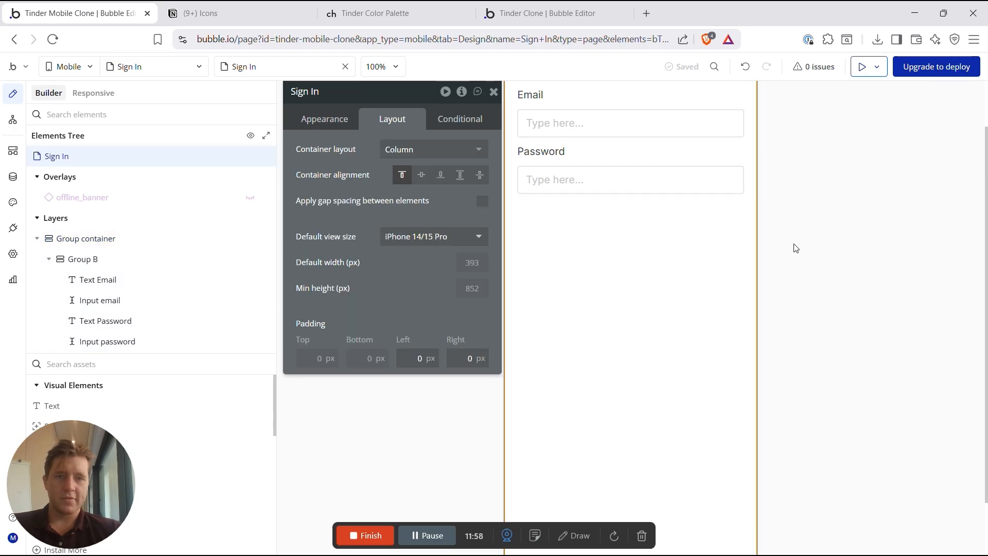
Step: Add a button element directly below the password input in Group B
scroll(797, 248, up, 2)
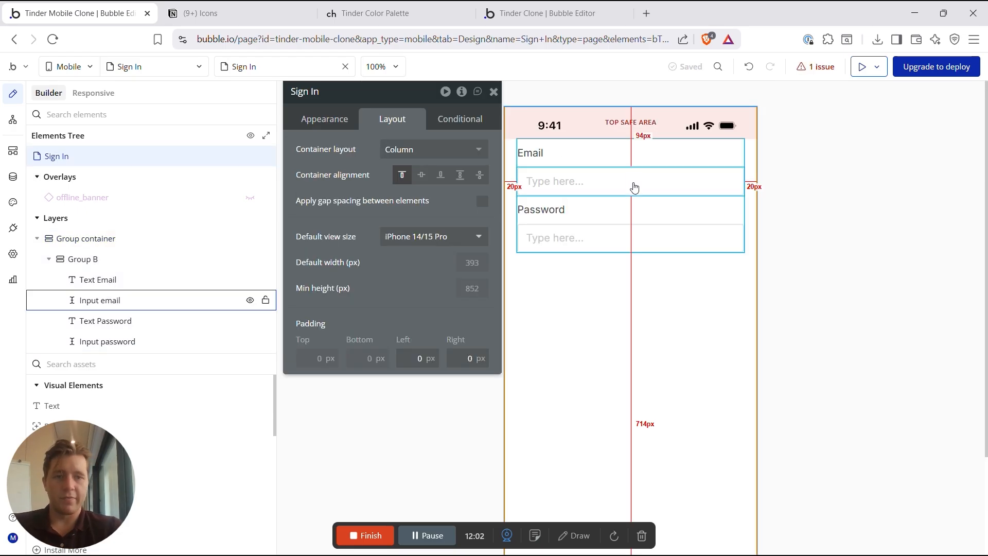
click(553, 181)
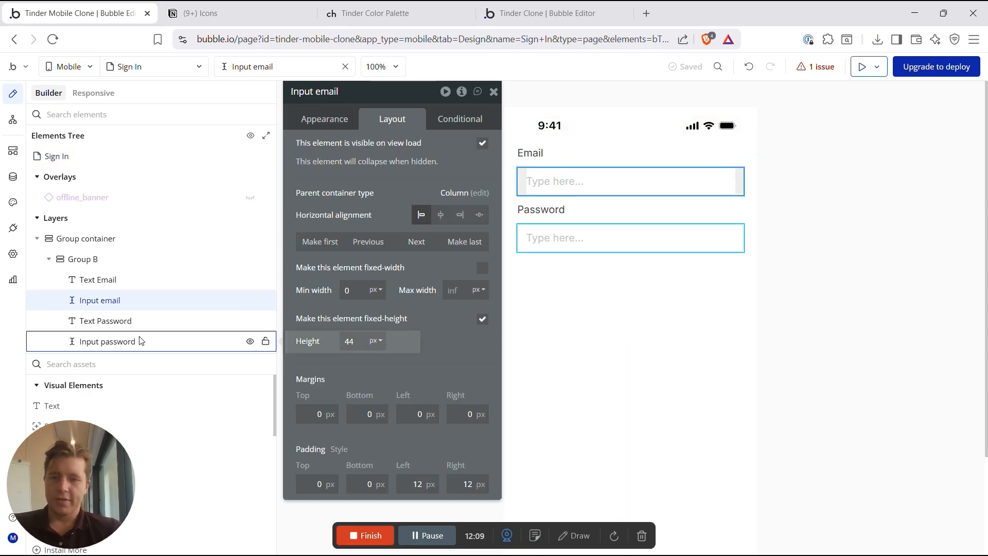
click(198, 393)
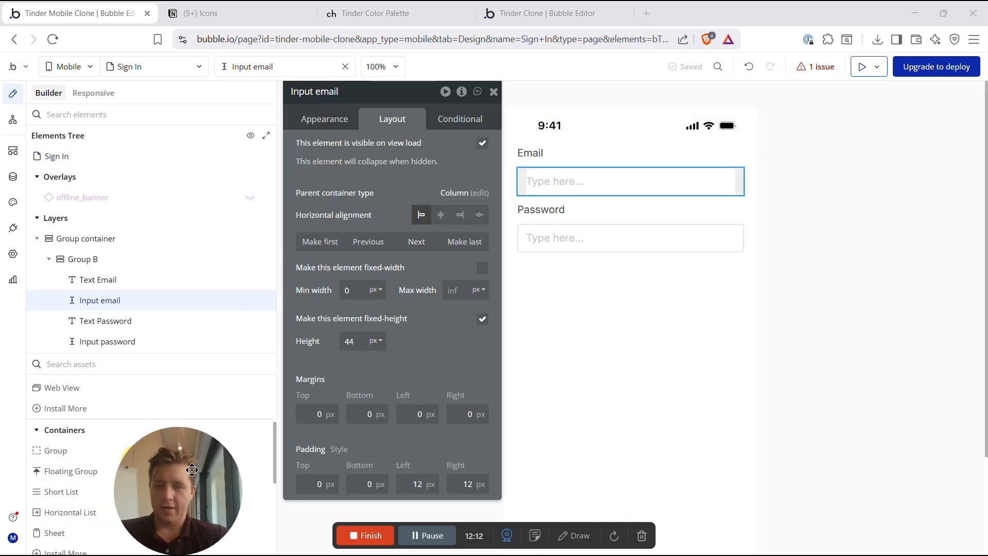
scroll(71, 445, up, 5)
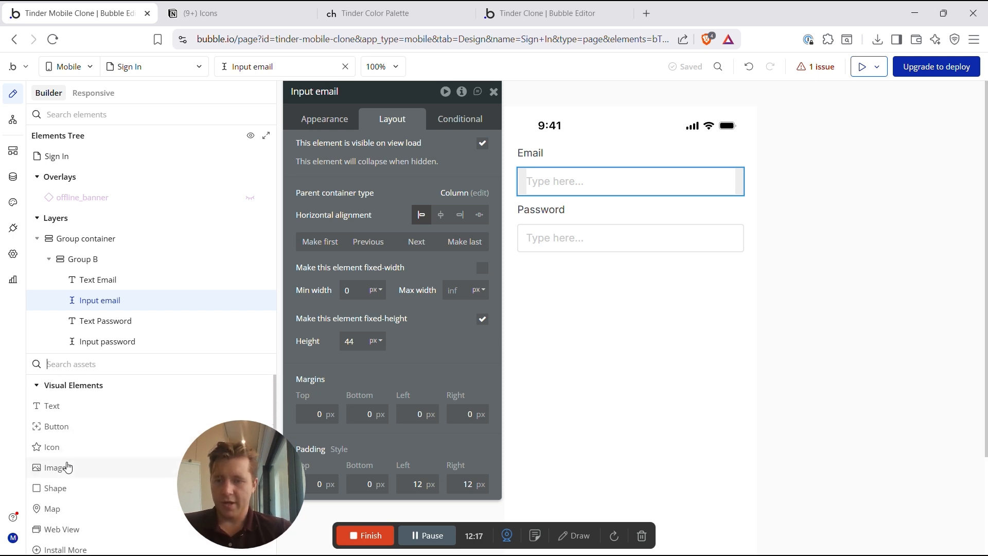
drag(59, 426, 651, 255)
Step: Set the new button's label to "Sign In"
click(389, 123)
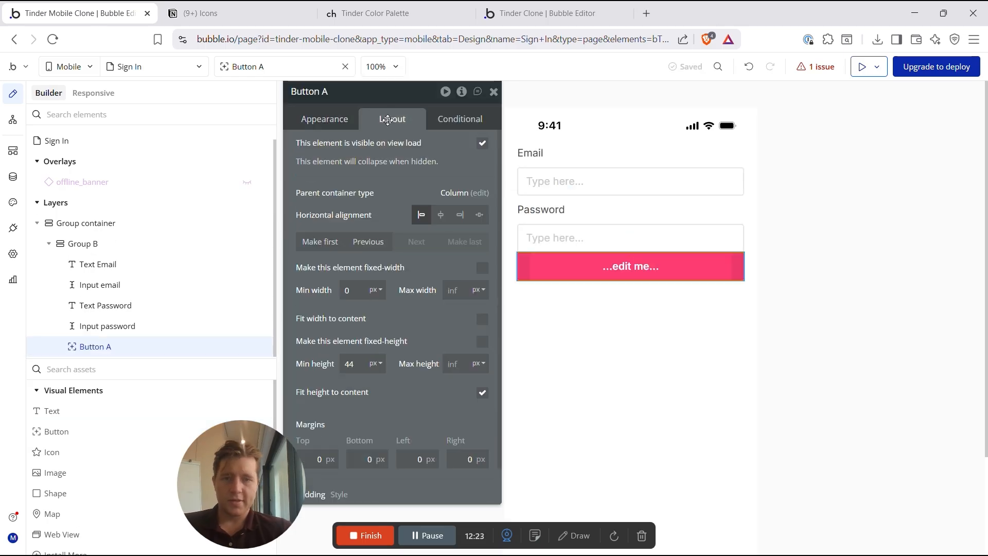
click(323, 119)
click(427, 181)
text(Sign In)
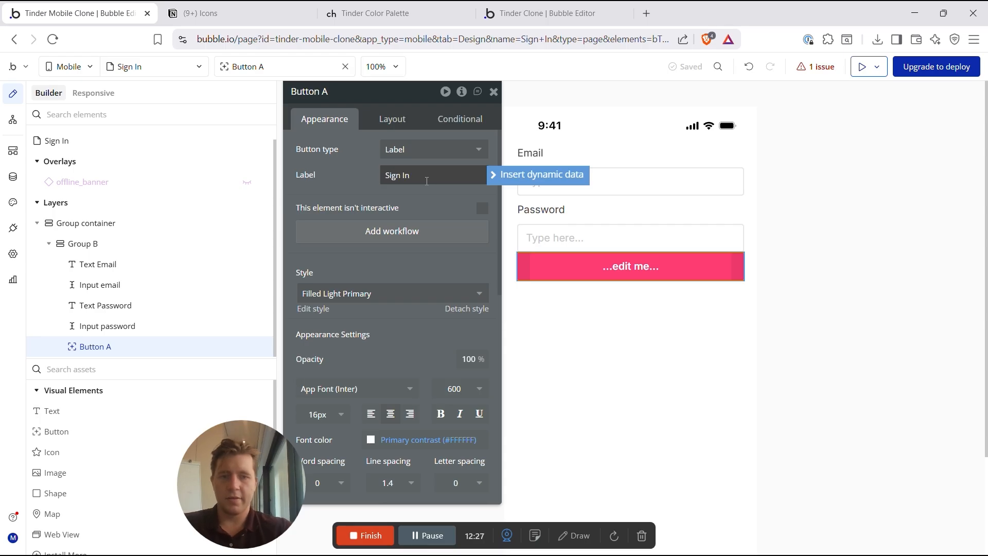
click(684, 259)
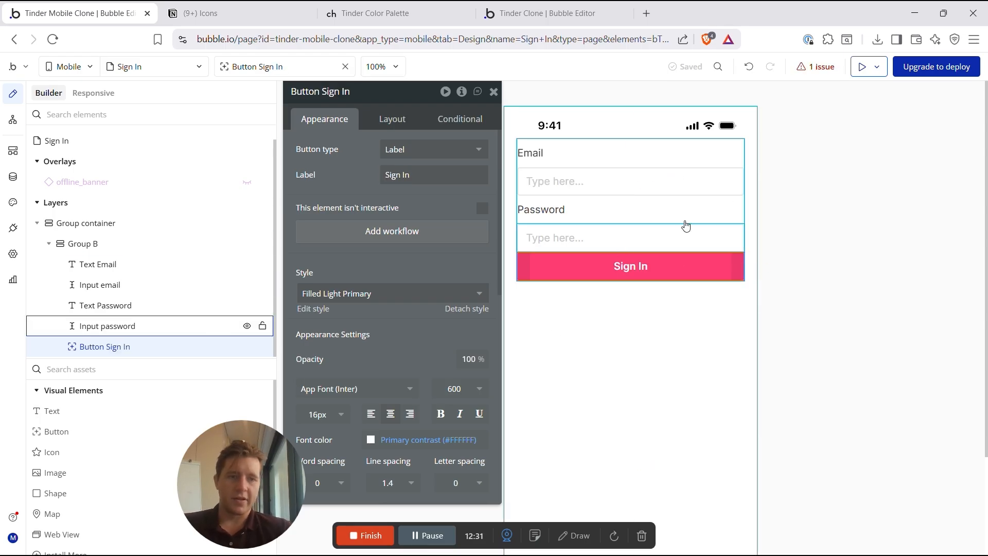
Step: Enable gap spacing between the elements of Group B, try a 20 px row gap and reset it to 0 px
click(613, 150)
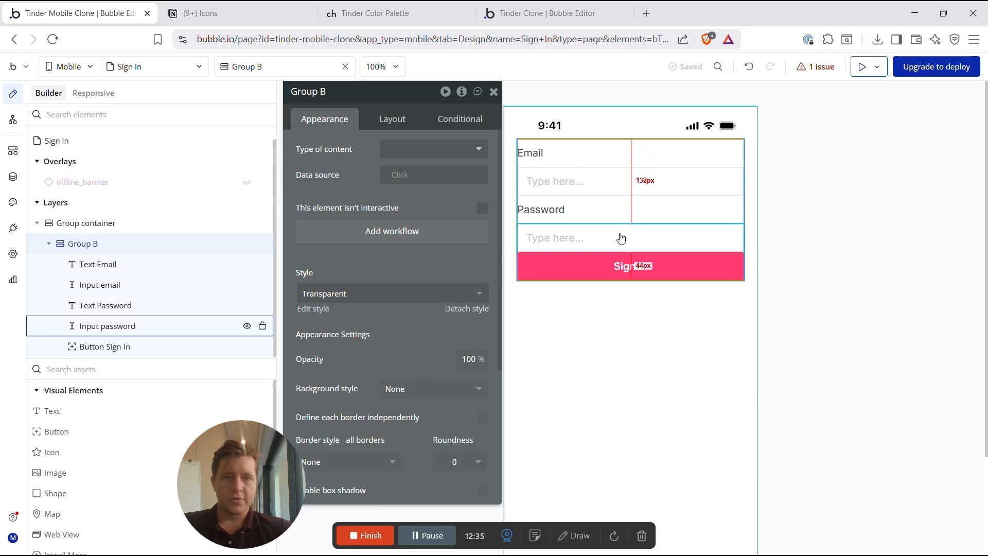
click(390, 119)
click(483, 201)
click(487, 223)
text(20)
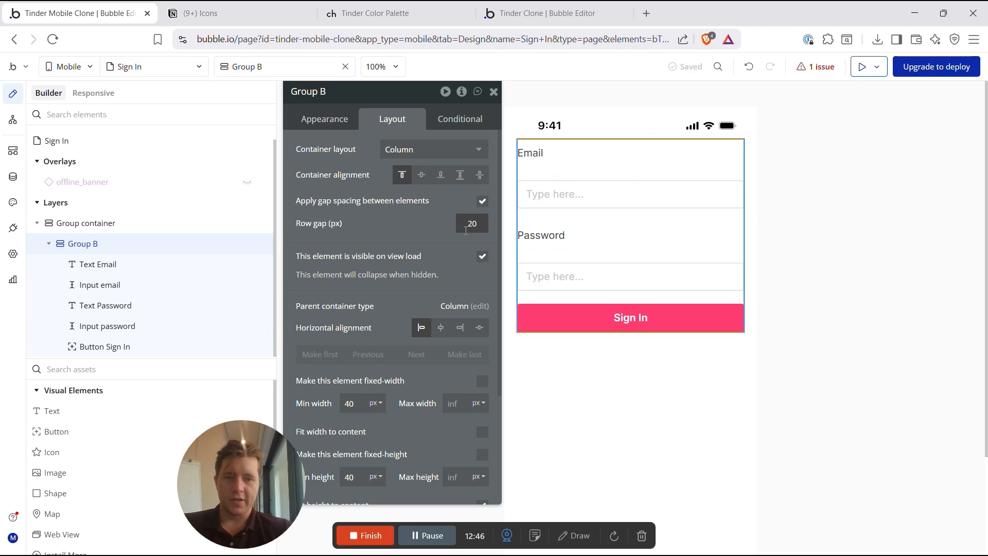
click(490, 223)
key(BackSpace)
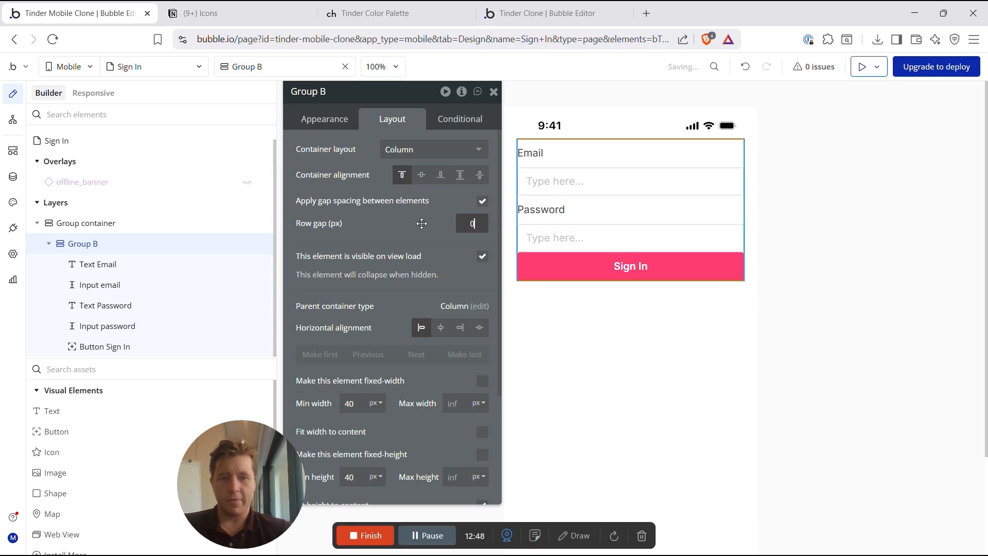
Step: Give the Sign In button a top margin of 25 px
click(597, 266)
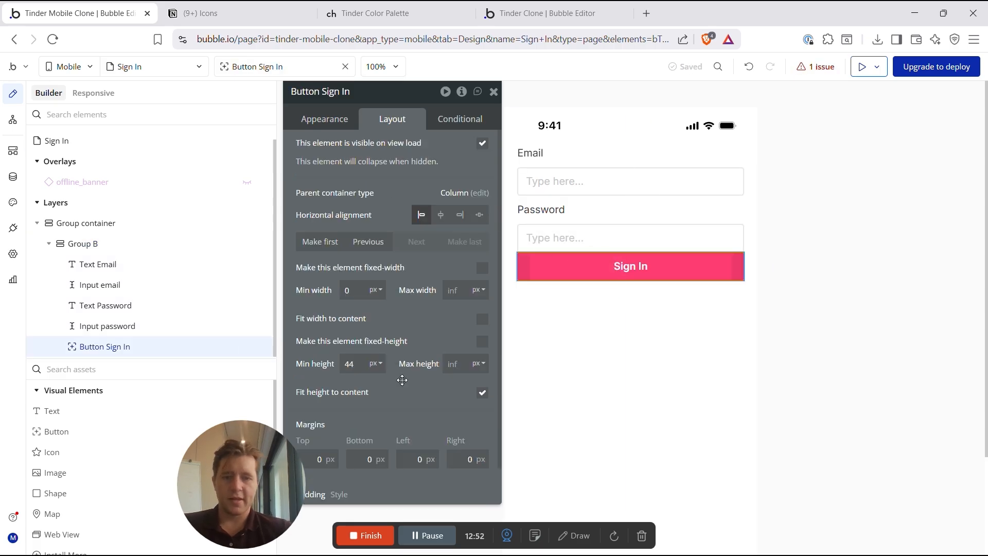
scroll(403, 337, down, 1)
click(325, 418)
text(25)
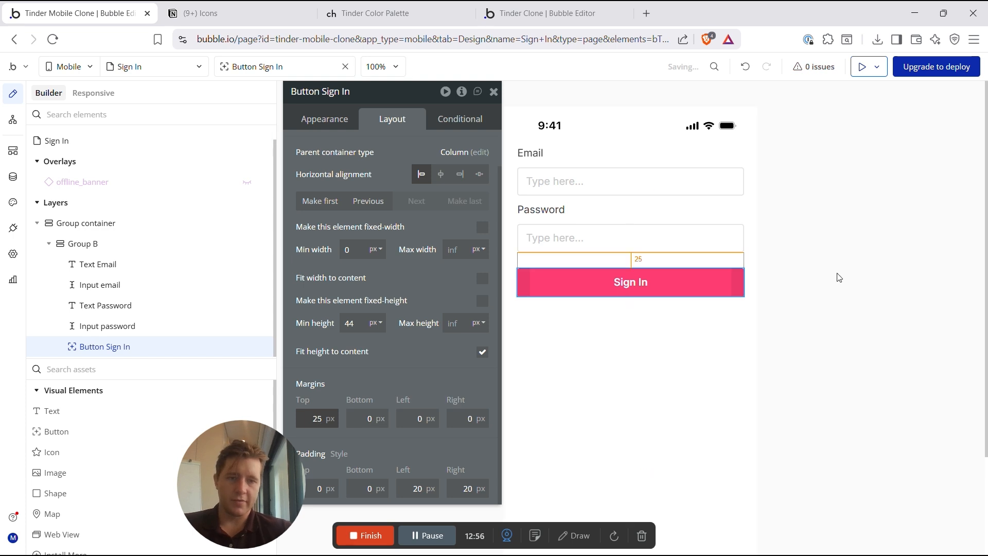
click(839, 278)
Step: Set Group container's alignment to vertically centered and turn off fitting its height to content
click(573, 259)
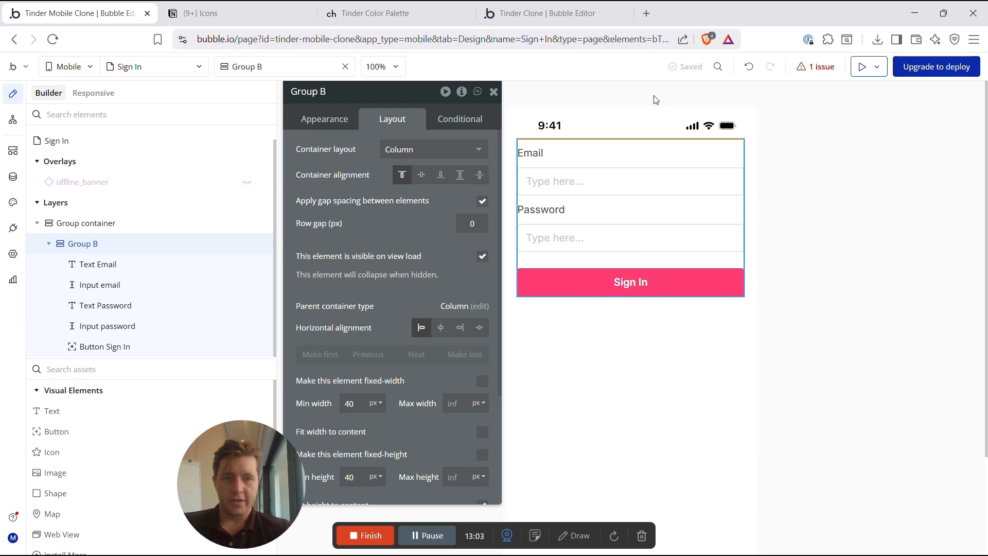
click(101, 225)
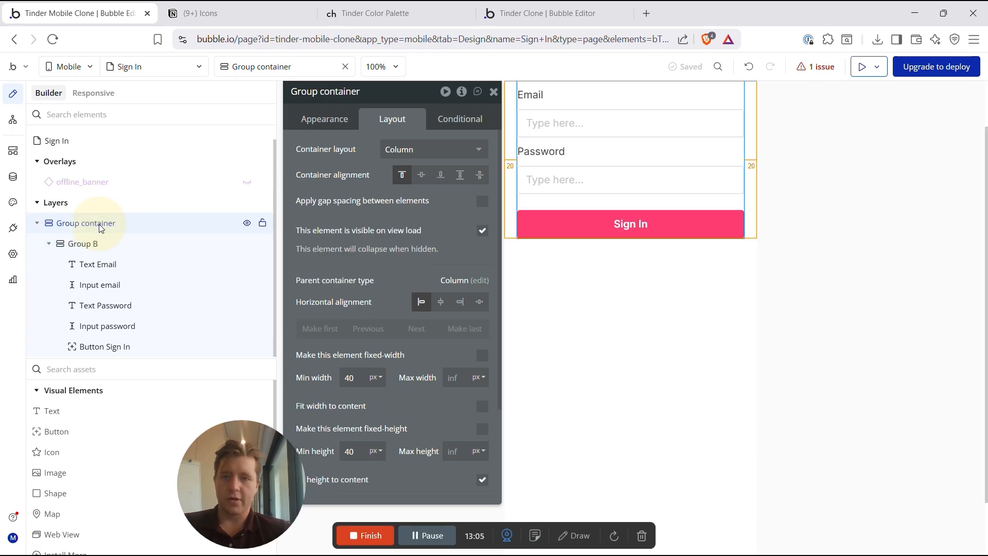
click(482, 176)
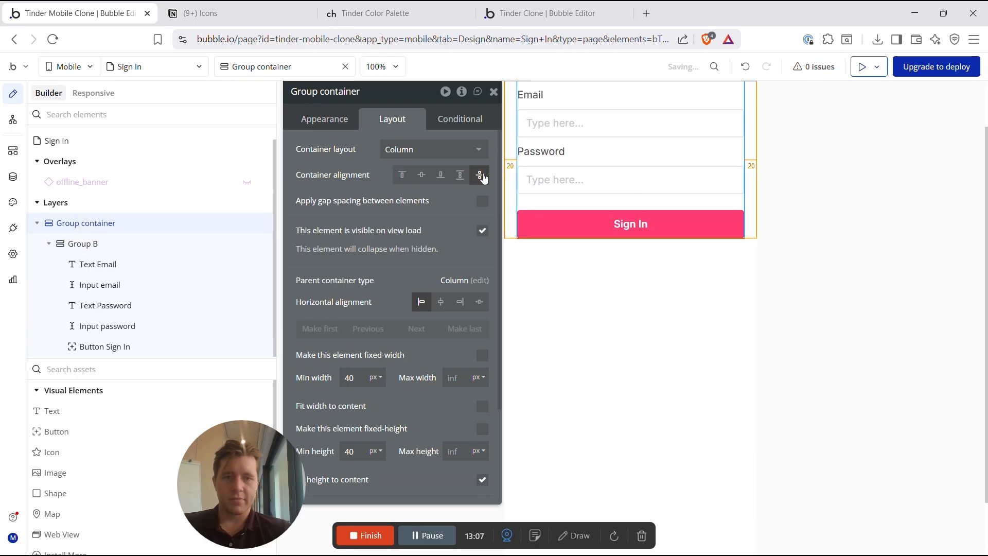
click(422, 176)
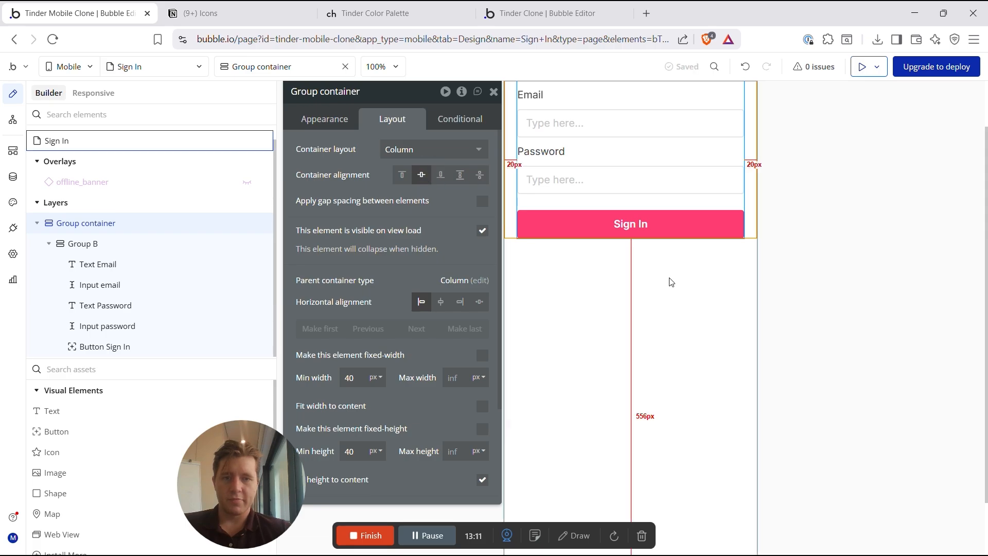
scroll(409, 355, down, 3)
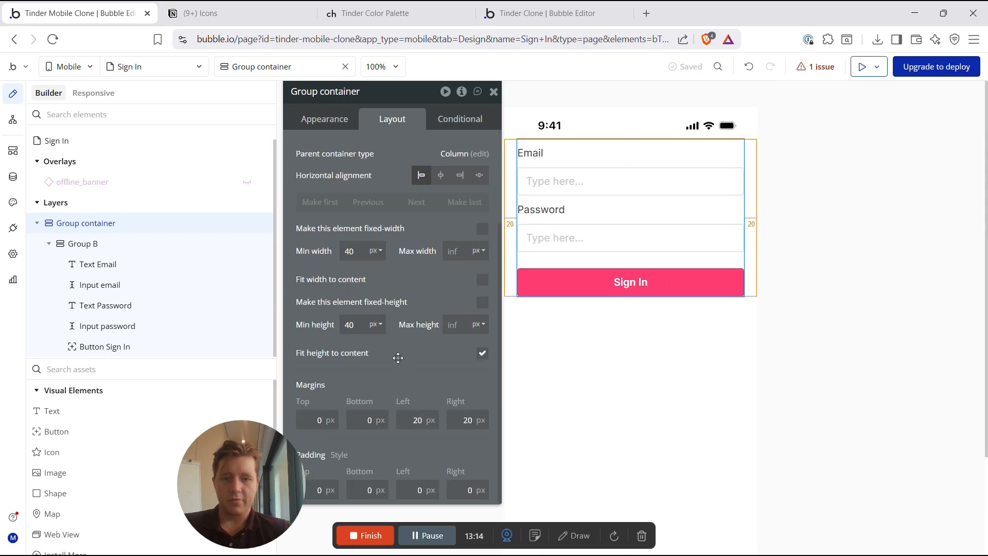
click(483, 355)
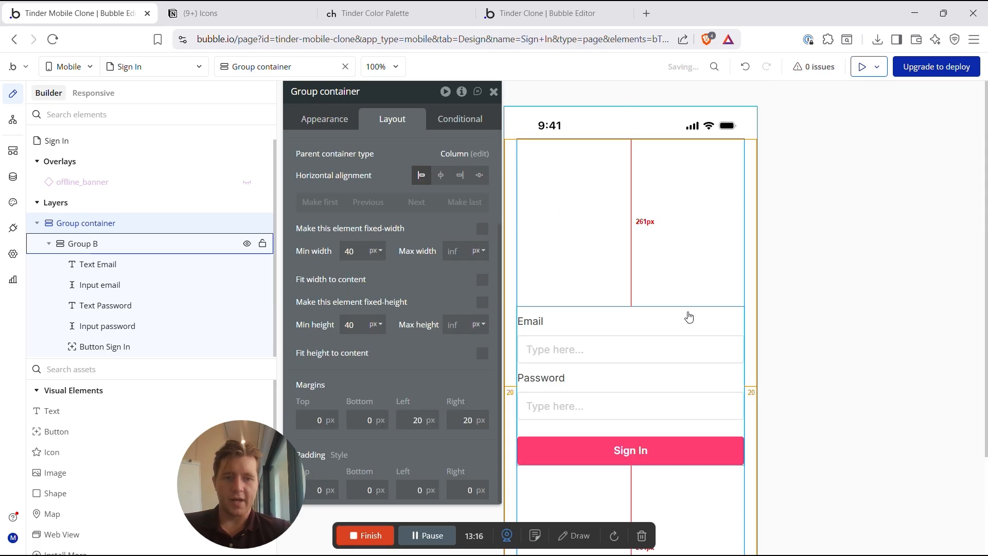
click(883, 263)
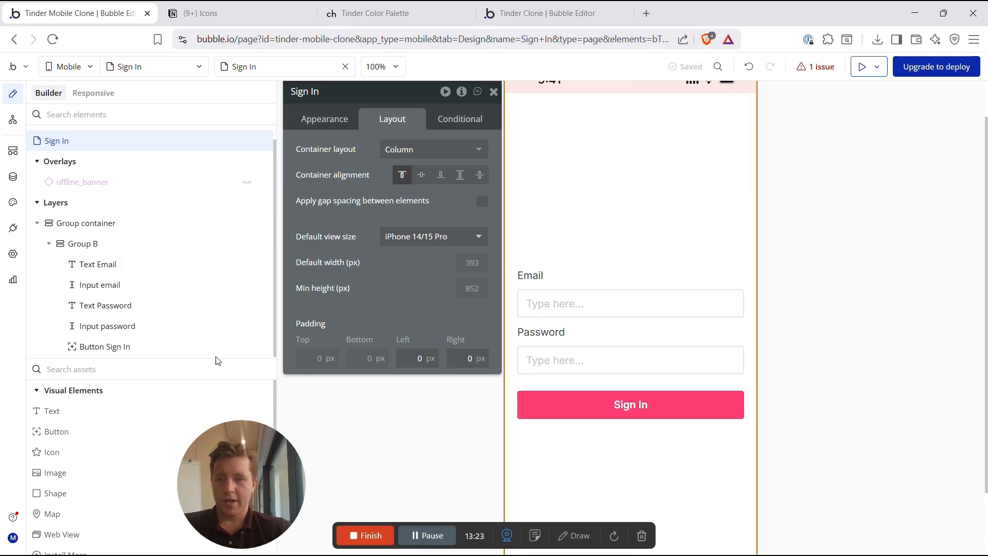
Step: Add a text element to Group B and move it below the Sign In button
drag(53, 413, 586, 391)
click(397, 122)
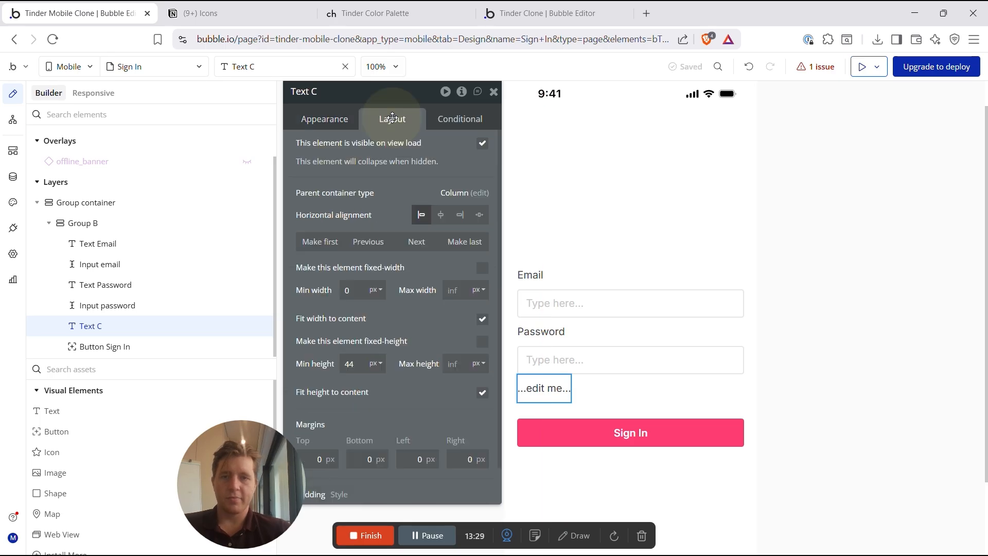
click(417, 242)
Step: Give the Sign In button a bottom margin of 25 px
click(577, 406)
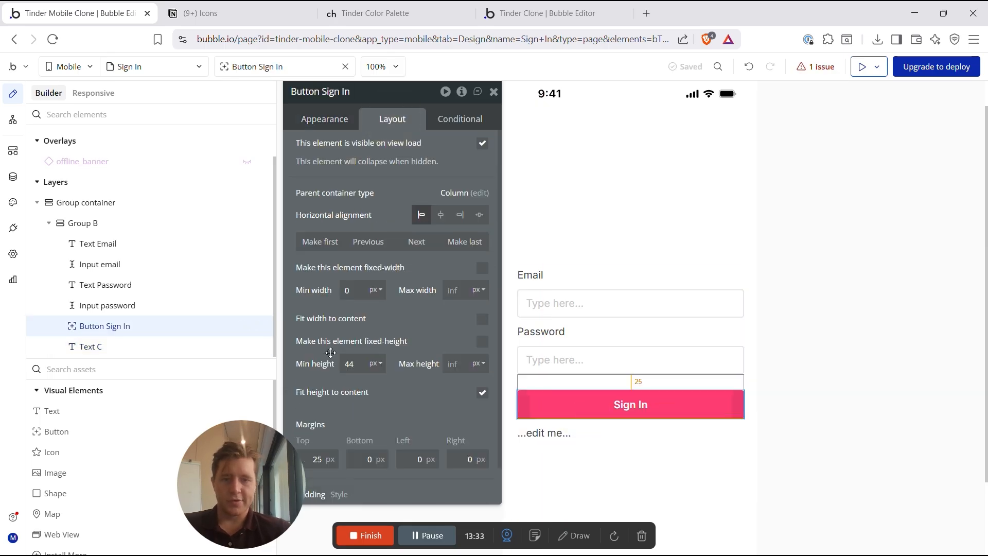
scroll(350, 406, down, 1)
click(365, 418)
text(25)
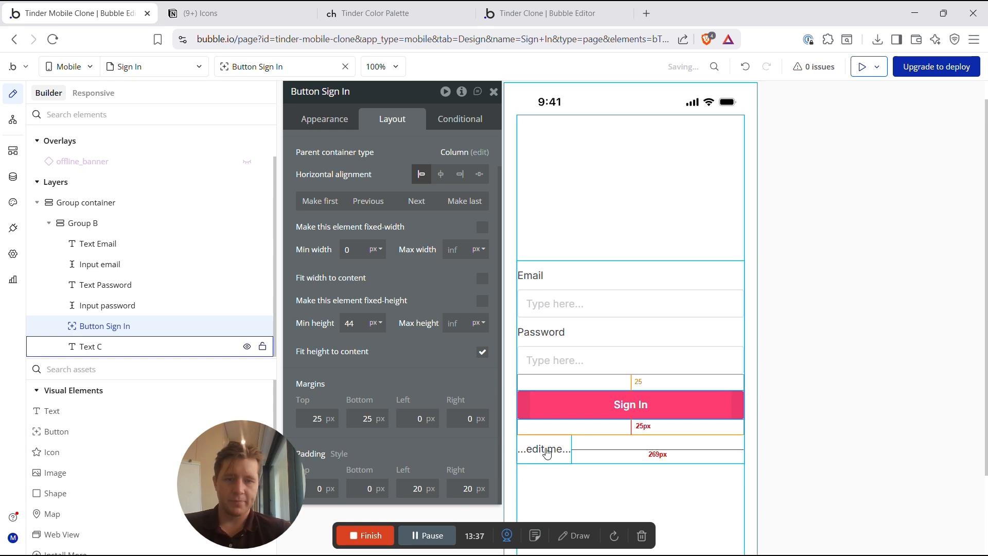
Step: Set the content of the text element below the Sign In button to "Don't have an account? Sign Up"
click(91, 346)
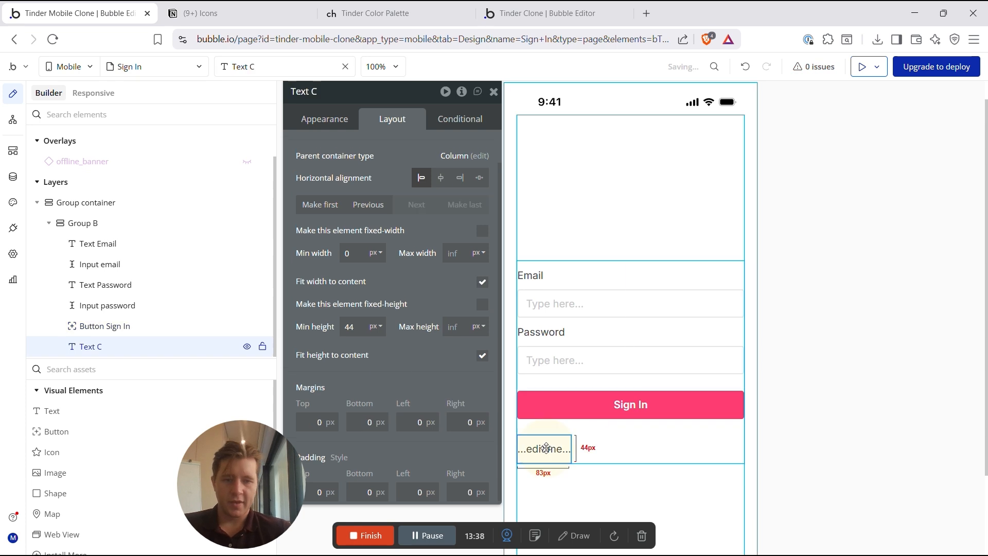
click(328, 118)
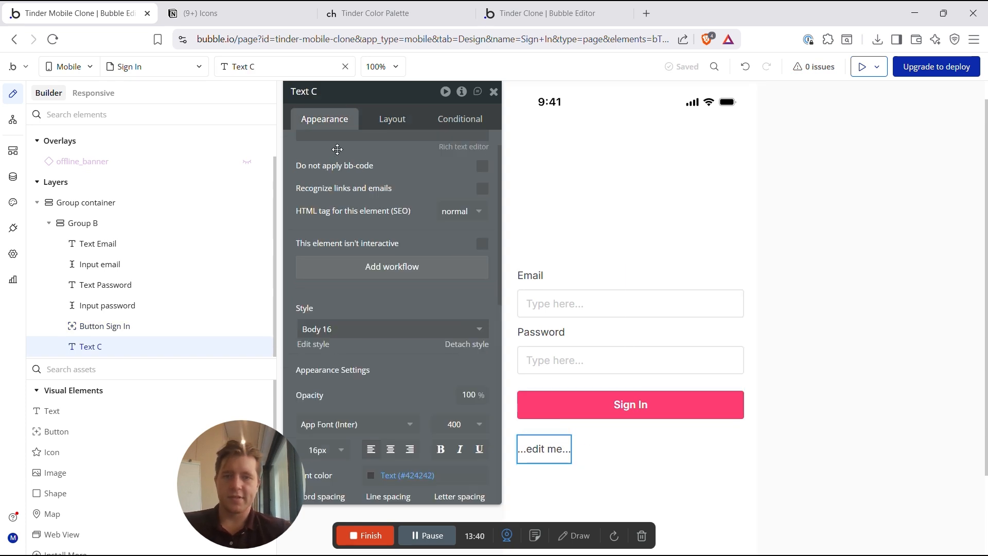
scroll(338, 164, up, 1)
text(e)
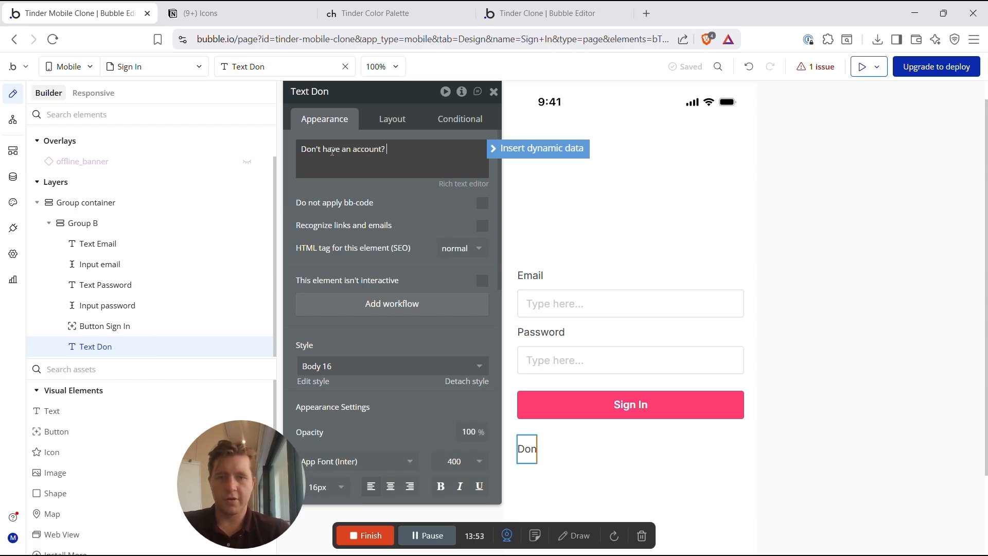
text(Sign Up)
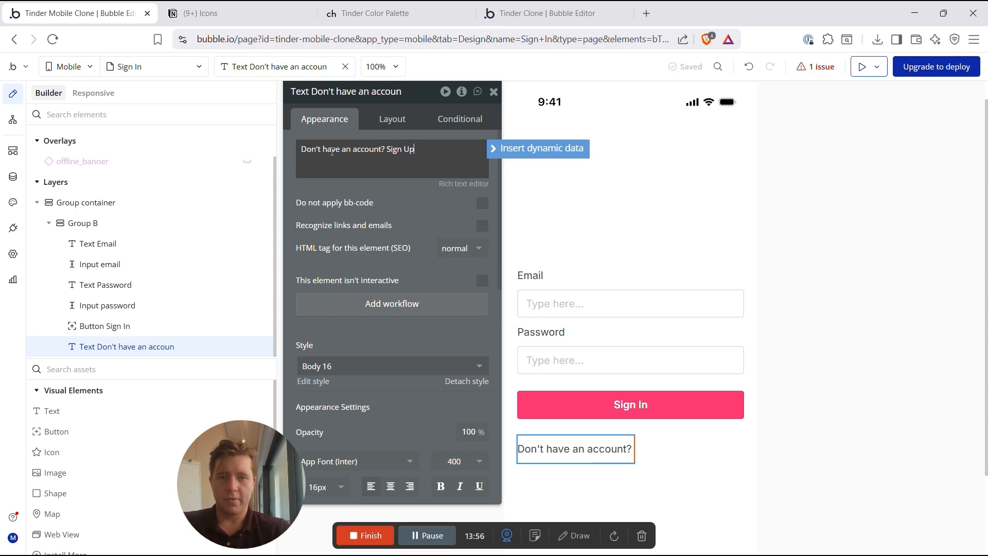
Step: Center-align the sign-up prompt's text and center the element horizontally in its parent group
click(390, 486)
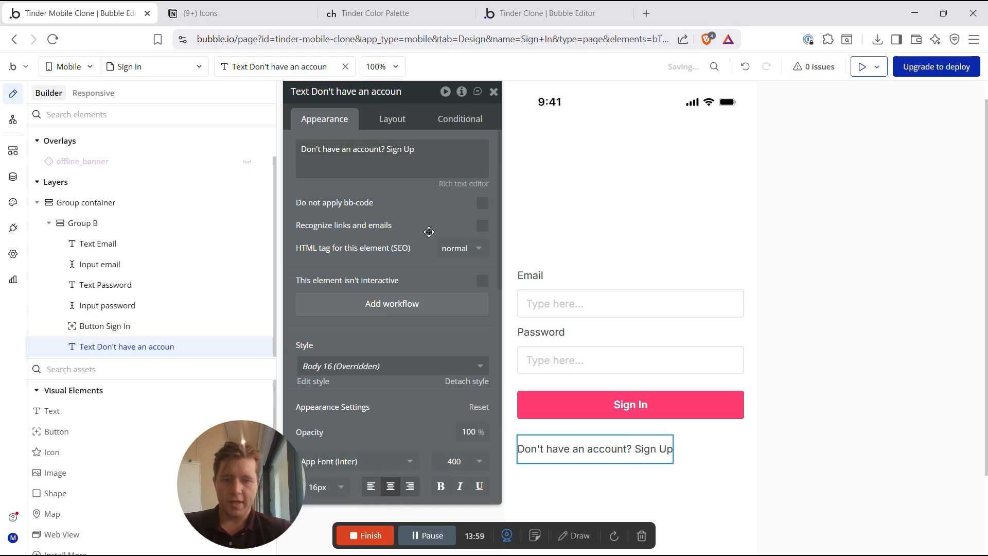
click(392, 118)
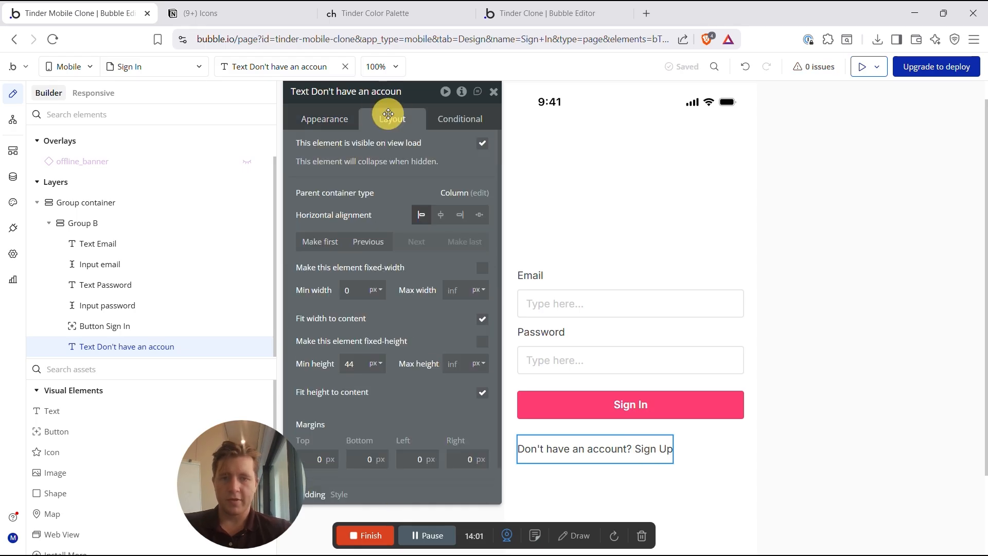
click(441, 215)
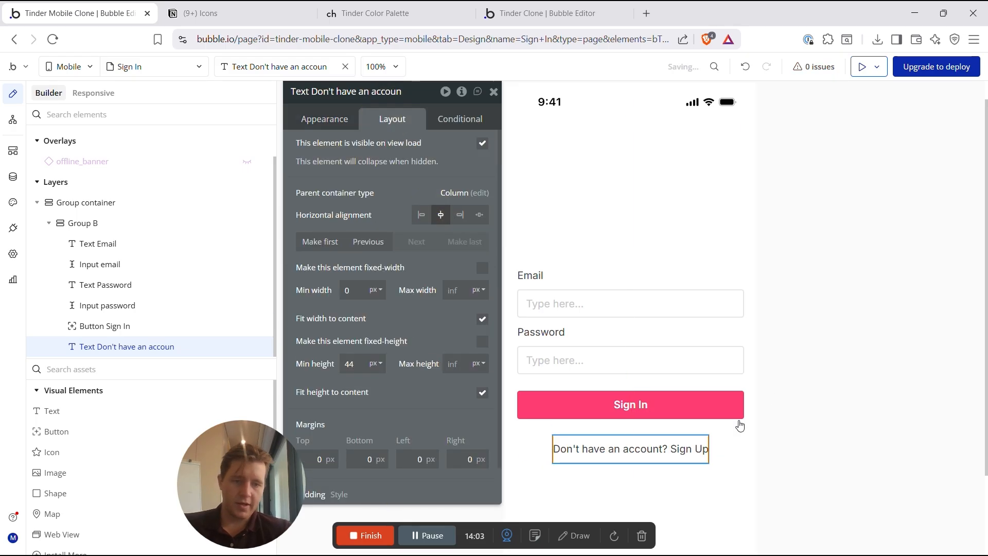
Step: Change the Sign In page's background style to Gradient
scroll(781, 377, down, 2)
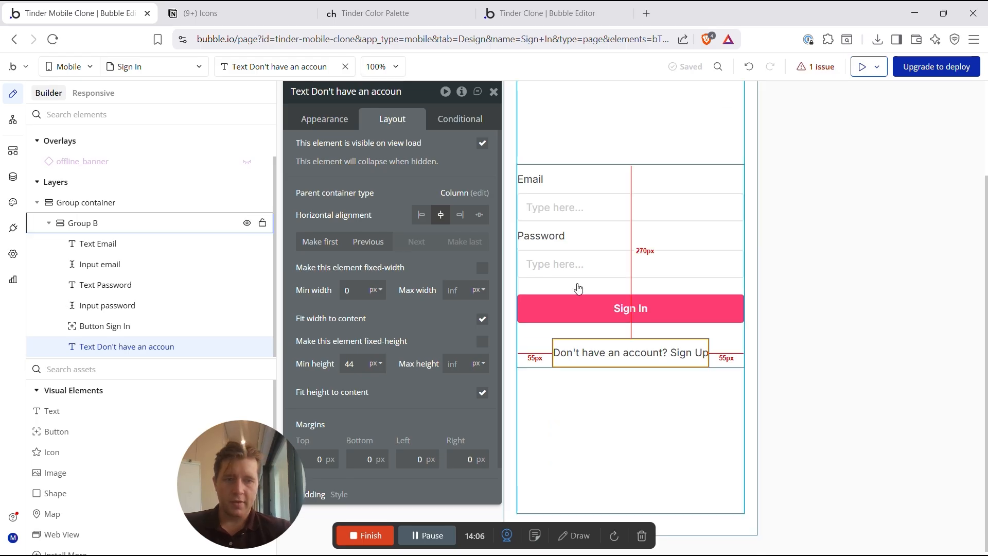
scroll(579, 289, up, 2)
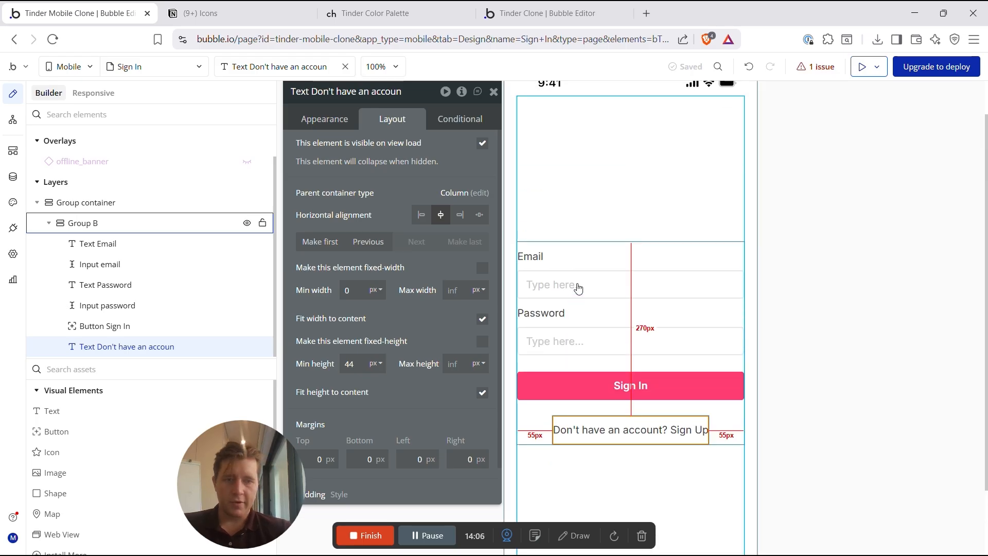
scroll(578, 287, up, 1)
scroll(689, 315, down, 2)
scroll(689, 319, up, 1)
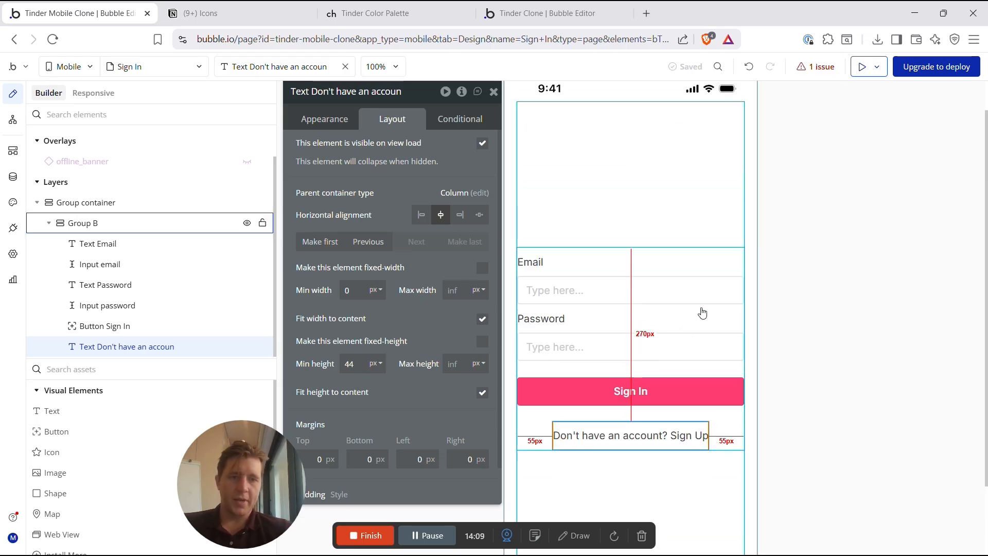
click(752, 158)
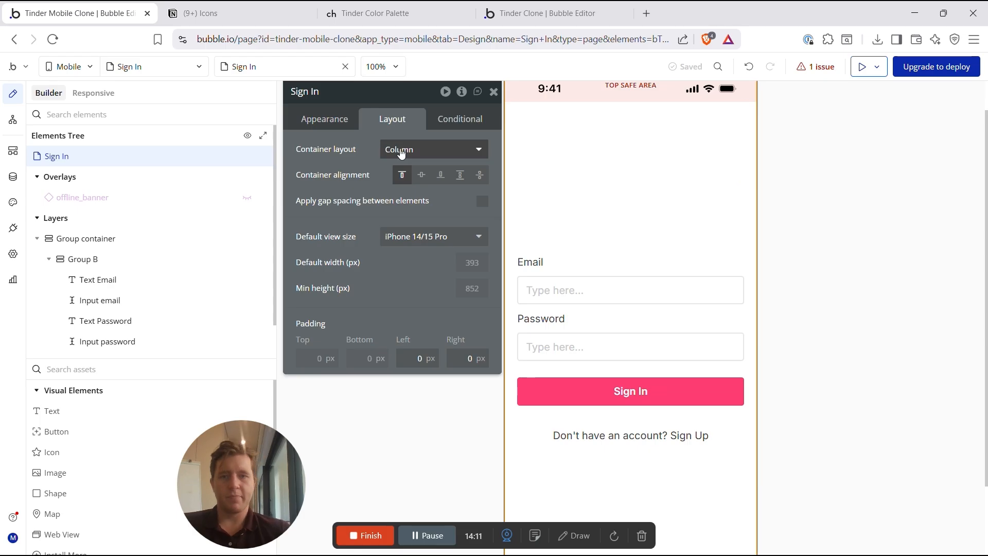
click(332, 117)
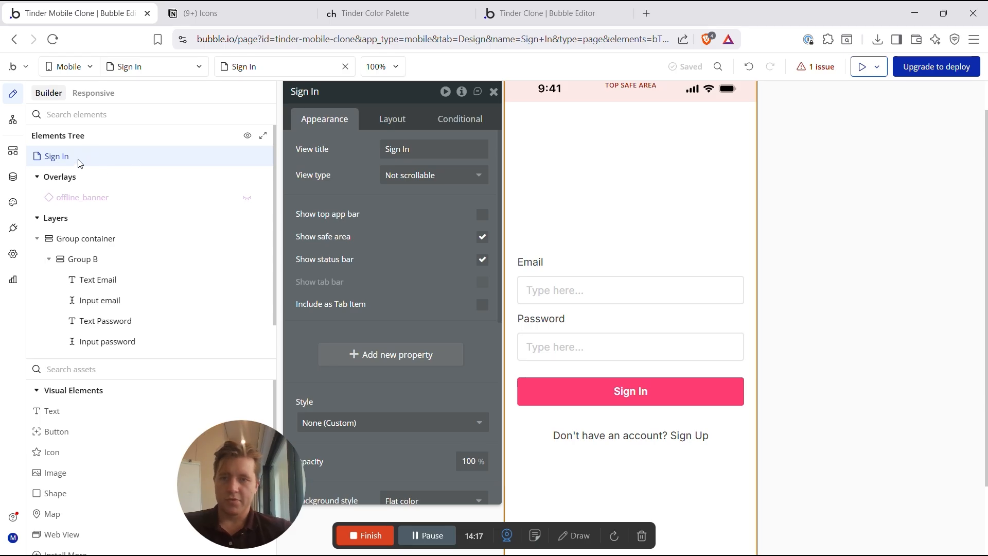
click(413, 298)
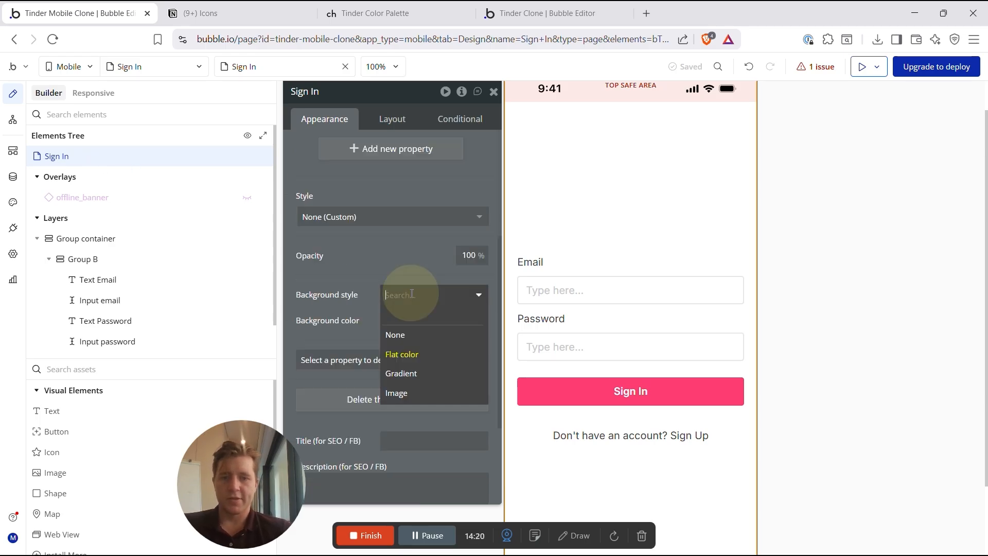
click(421, 375)
scroll(407, 259, down, 1)
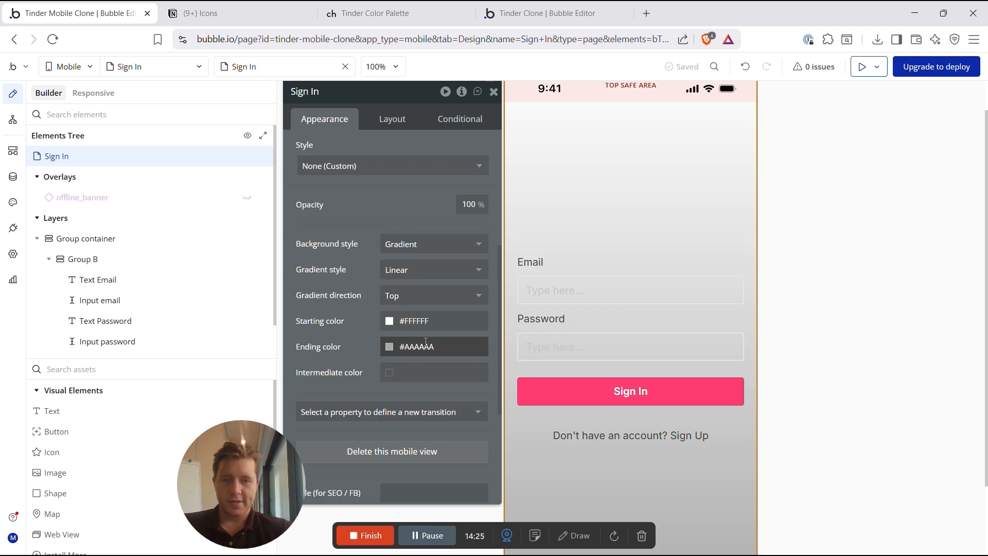
Step: Set the page gradient's starting color to Primary (#FE3C72) and its ending color to Primary 10 (#FD5564)
click(390, 321)
click(394, 461)
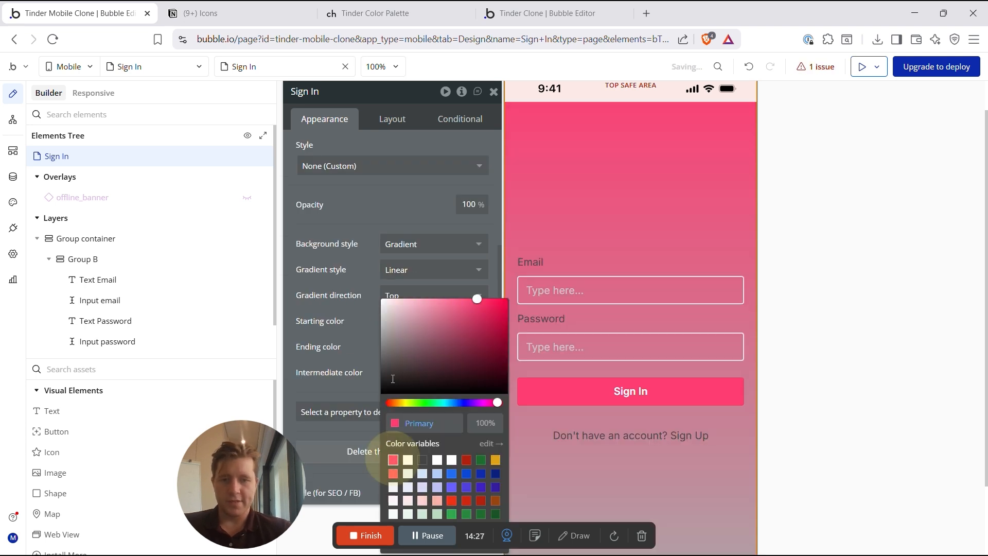
click(370, 201)
click(388, 346)
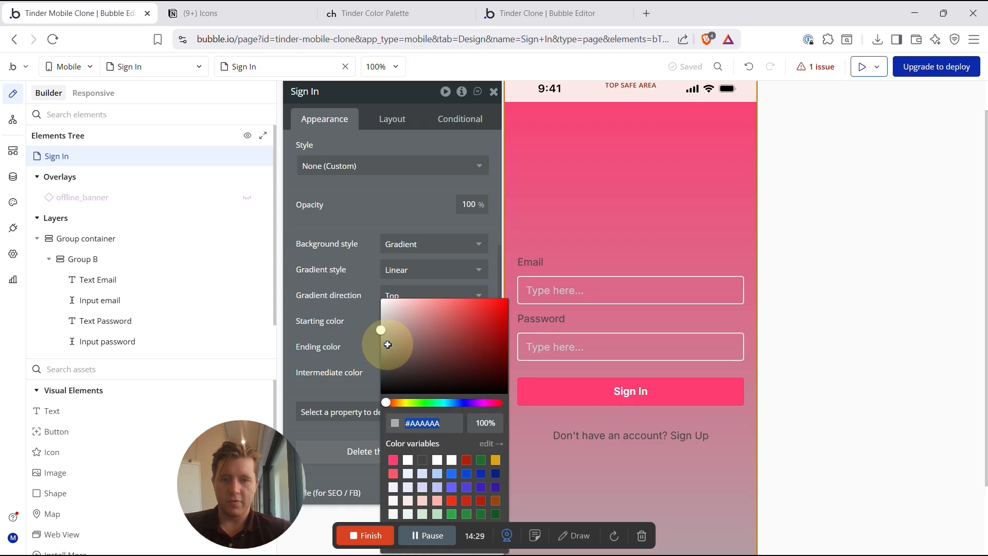
click(403, 462)
click(872, 393)
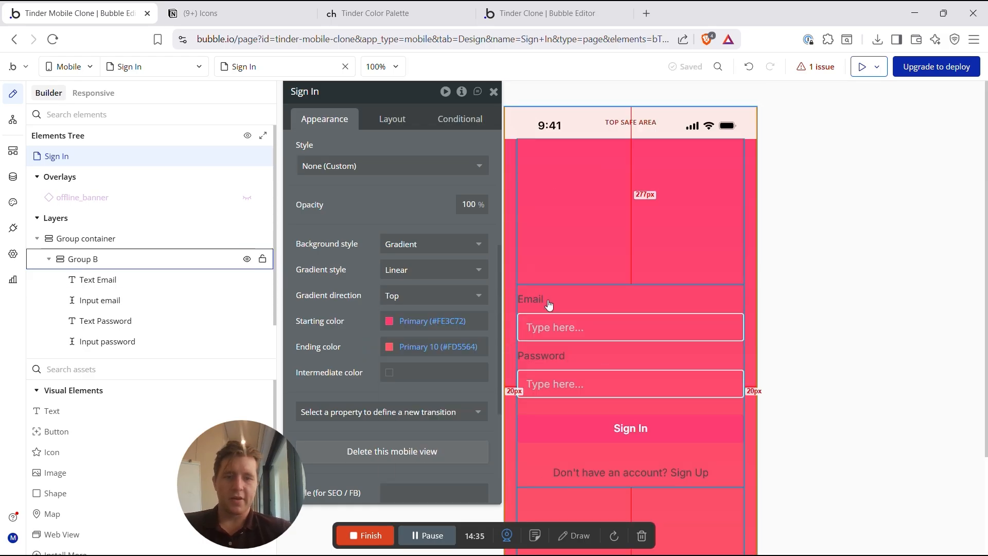
Step: Set the Email label's font color to the Primary contrast color variable
click(583, 387)
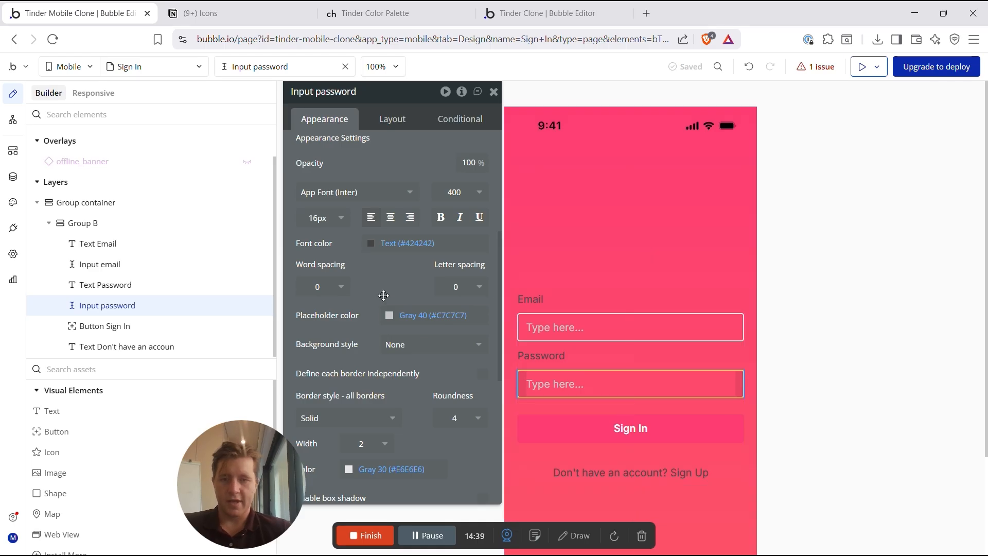
click(530, 299)
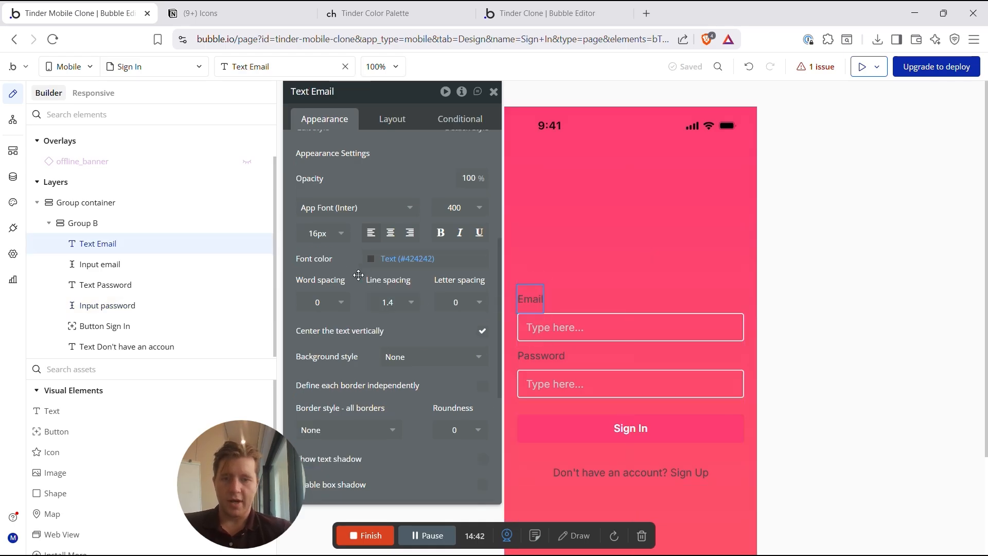
scroll(359, 275, up, 1)
click(371, 364)
click(387, 458)
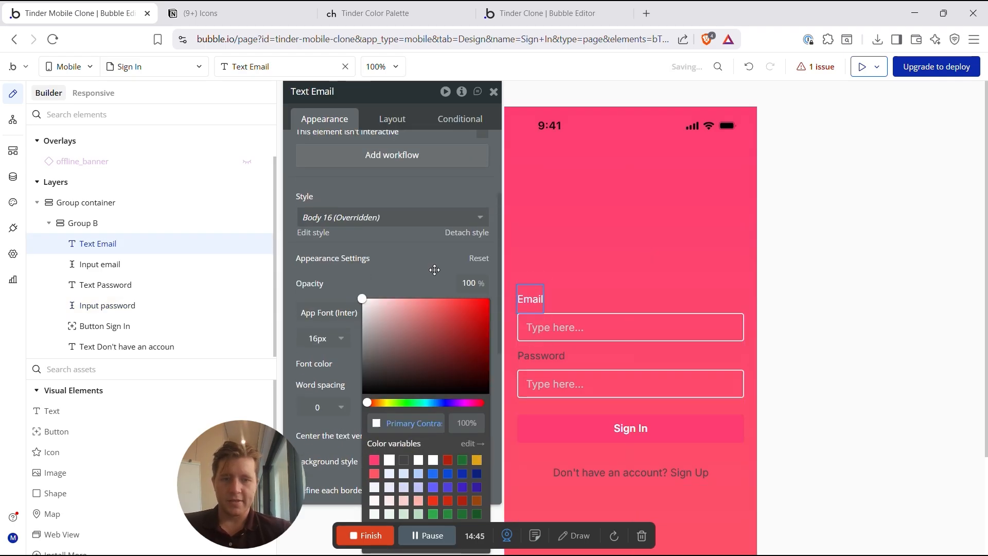
click(407, 267)
Step: Give the email input a flat color background
click(576, 330)
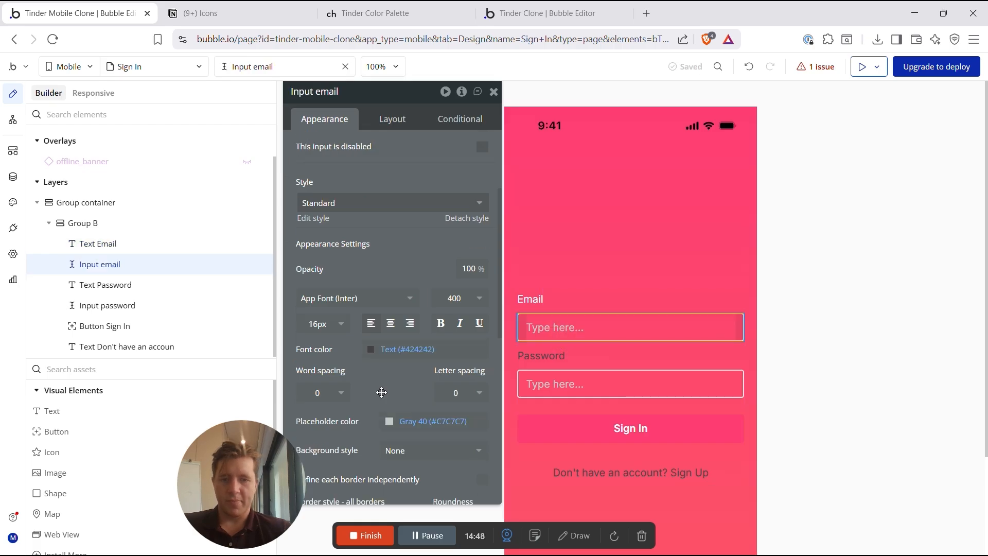
scroll(382, 396, down, 4)
click(391, 322)
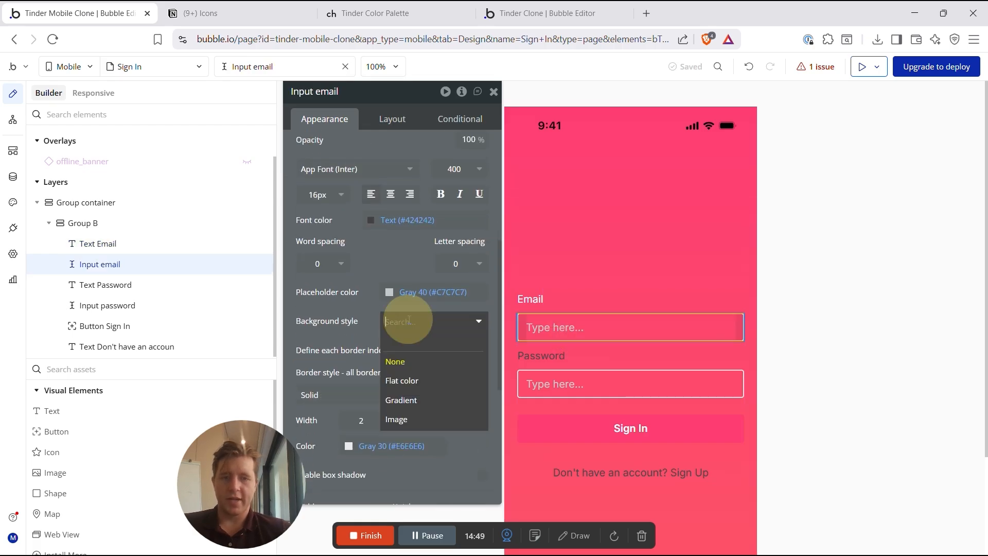
click(406, 379)
click(819, 286)
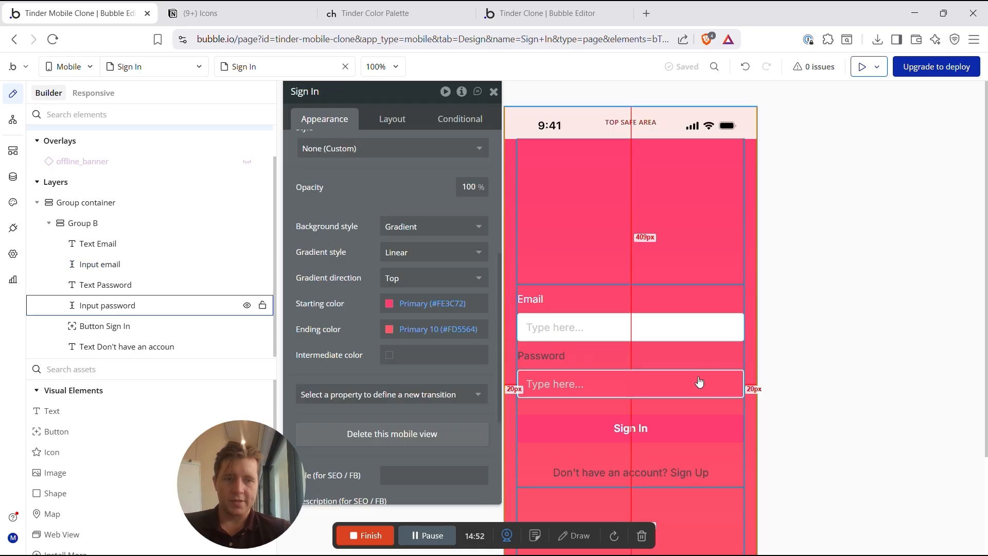
Step: Set the Password label's font color to the Primary contrast color variable
click(559, 356)
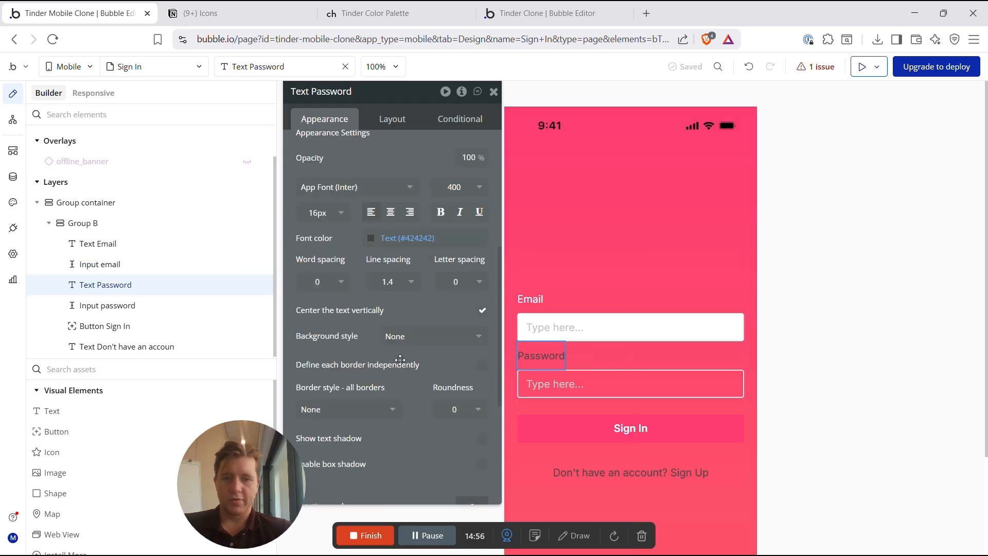
click(381, 238)
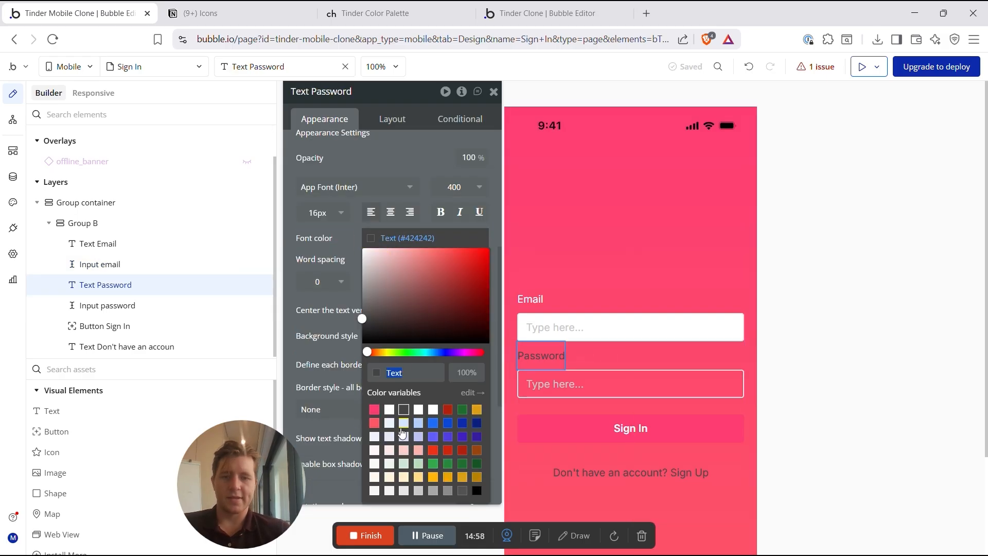
click(389, 409)
Step: Give the password input a flat color background in #FFFFFF
click(587, 384)
scroll(392, 348, down, 2)
scroll(453, 335, down, 1)
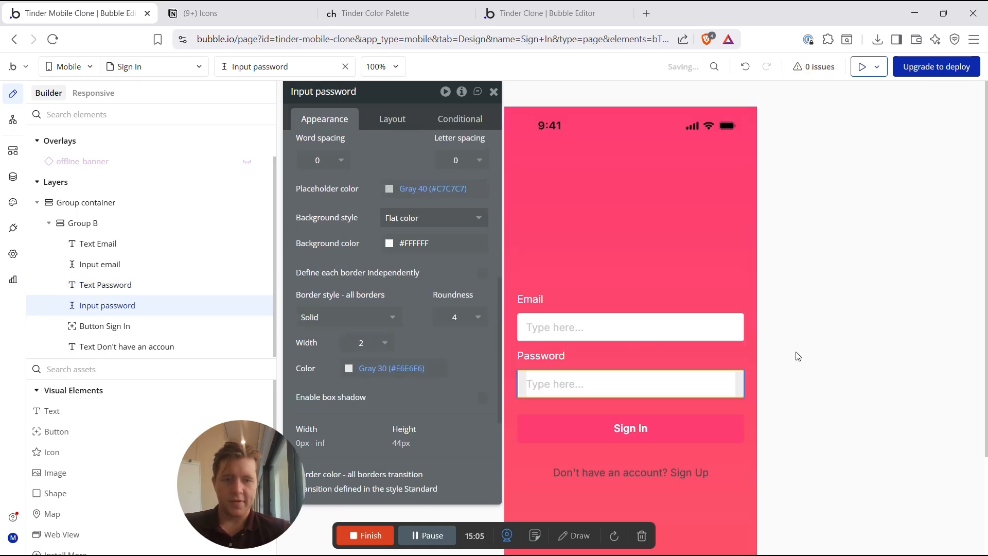
click(810, 359)
Step: Set the Sign In button's background color to Primary contrast (#FFFFFF)
scroll(812, 361, down, 3)
click(617, 301)
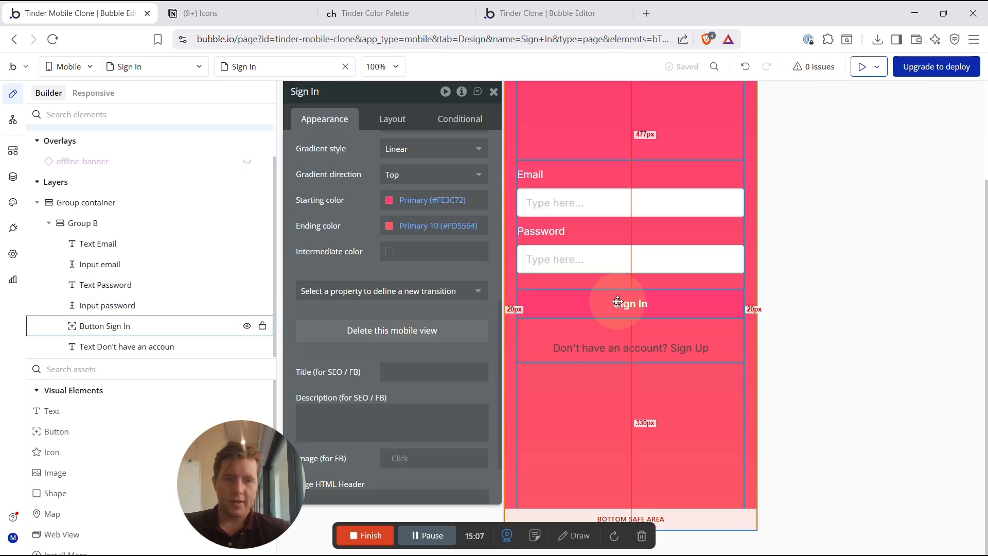
scroll(342, 324, up, 5)
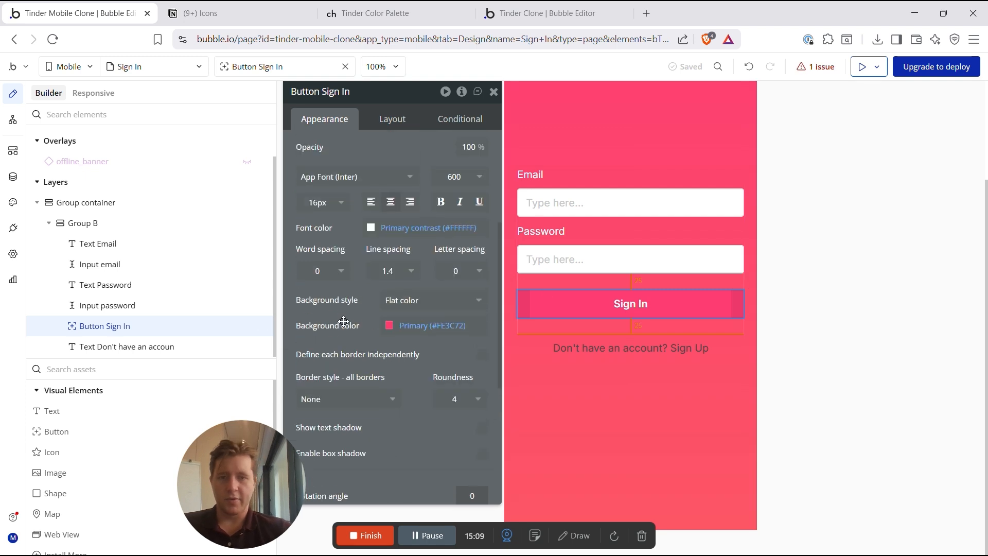
scroll(343, 321, down, 4)
click(390, 283)
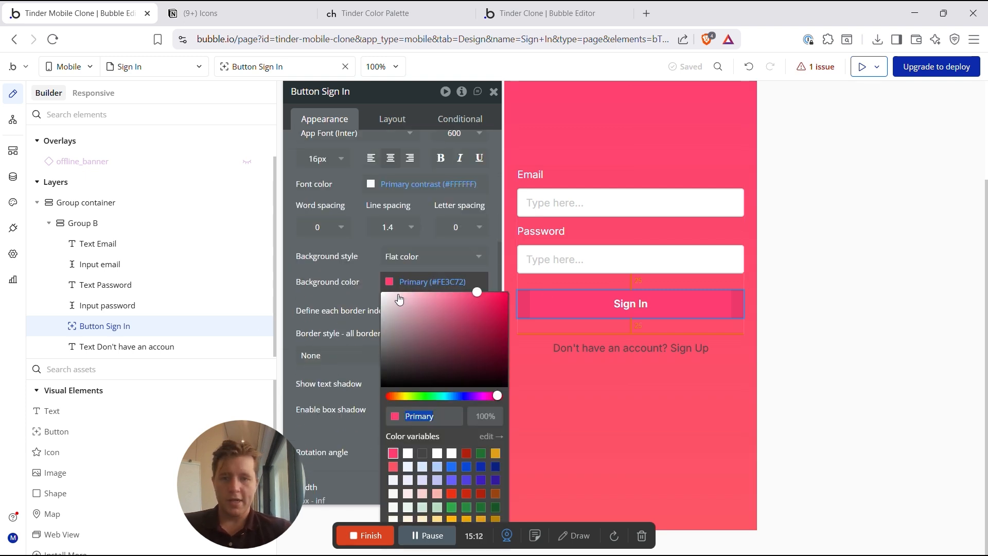
click(408, 455)
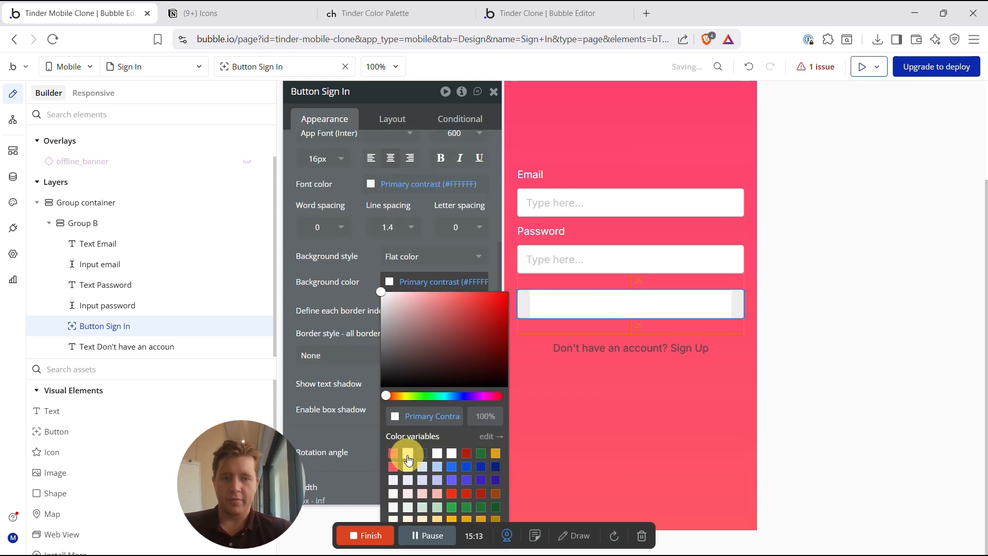
click(360, 279)
Step: Set the Sign In button's font color to Primary (#FE3C72)
click(392, 184)
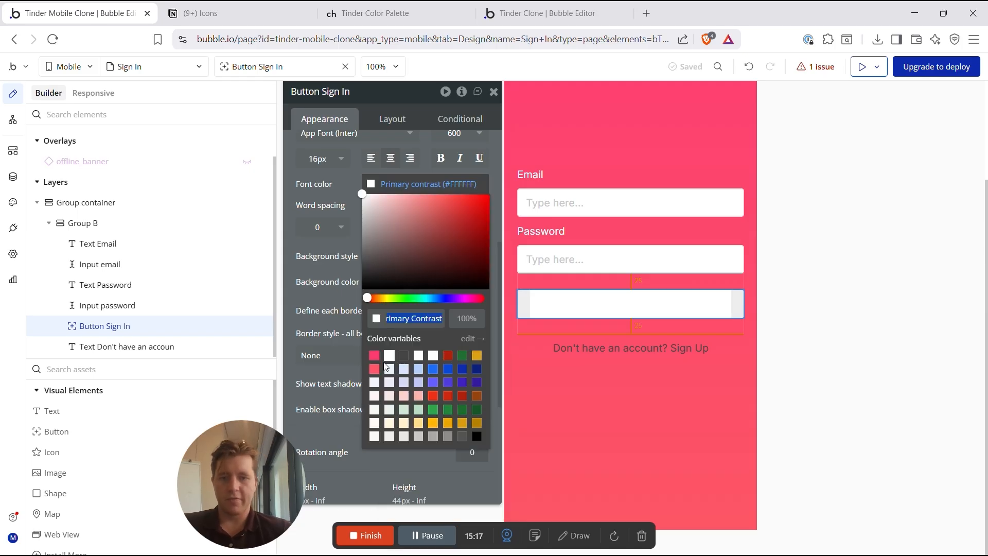
click(374, 355)
click(780, 204)
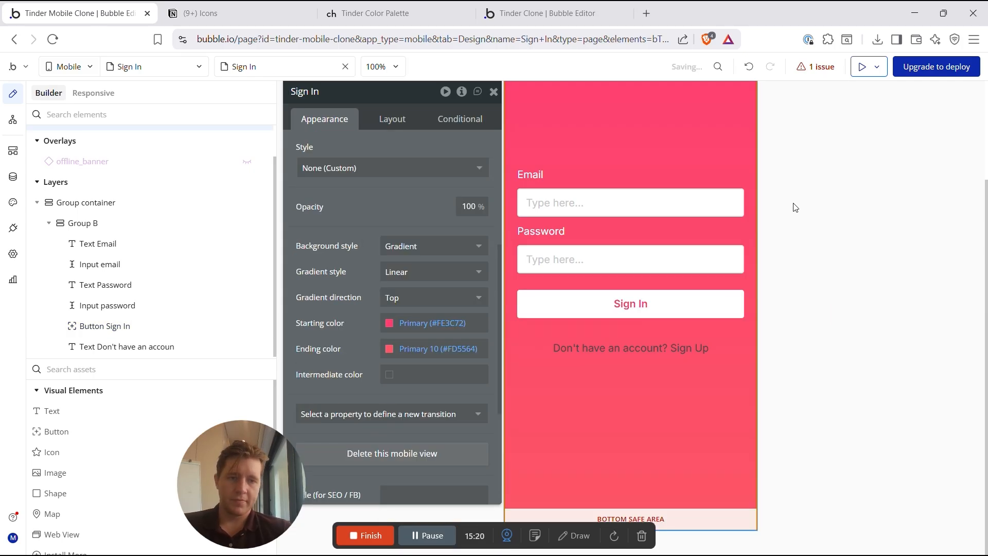
Step: Set the Sign In button's font color to the Primary contrast (#FFFFFF) color variable
scroll(679, 276, up, 2)
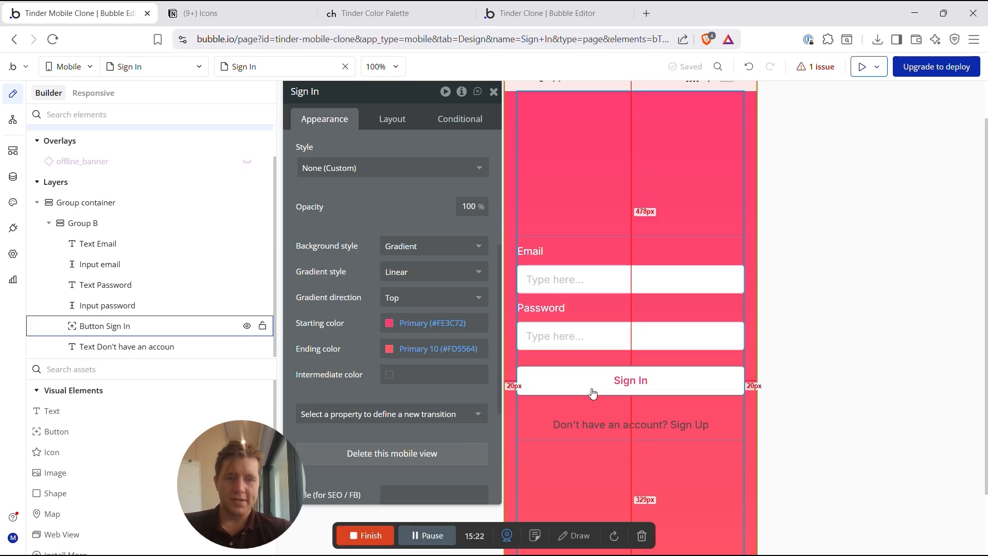
click(629, 381)
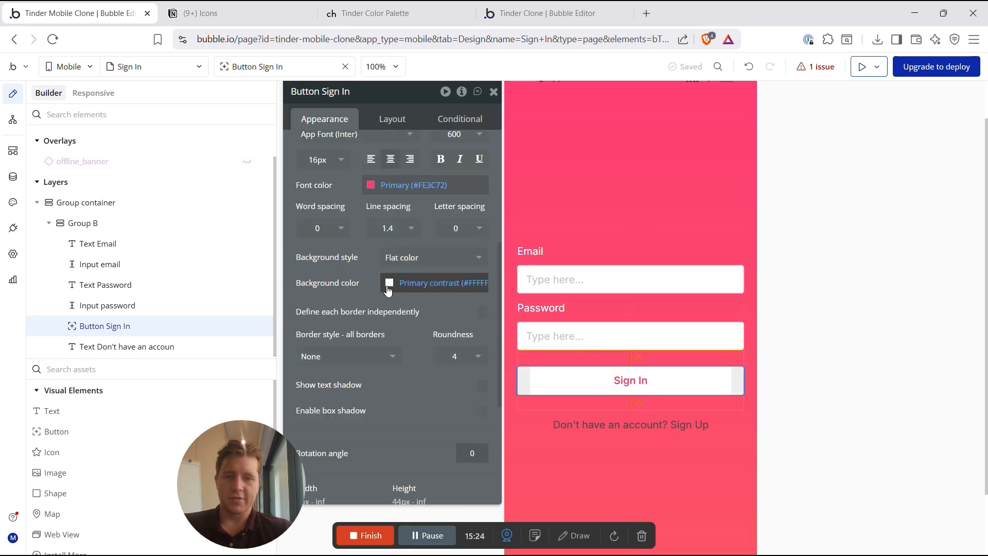
scroll(386, 283, up, 1)
click(406, 235)
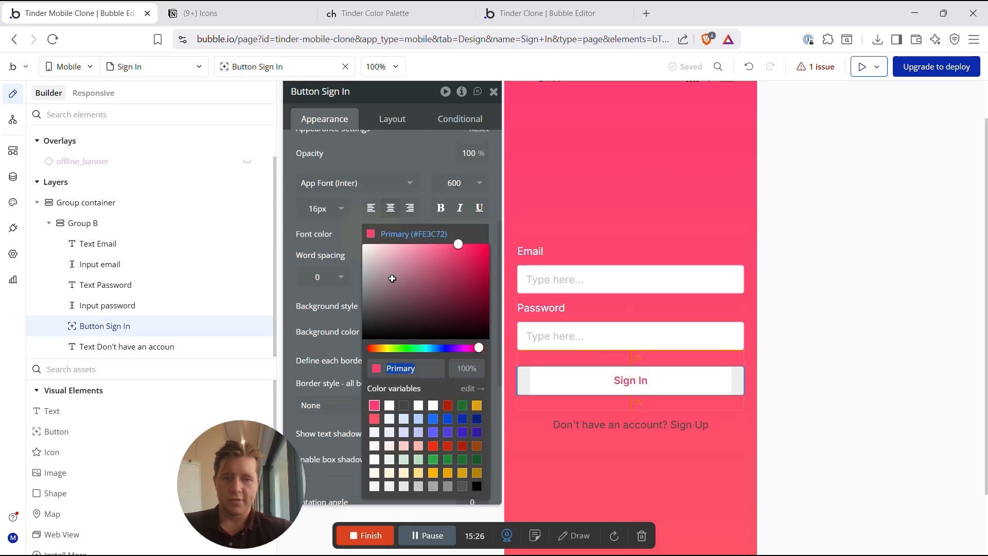
click(404, 405)
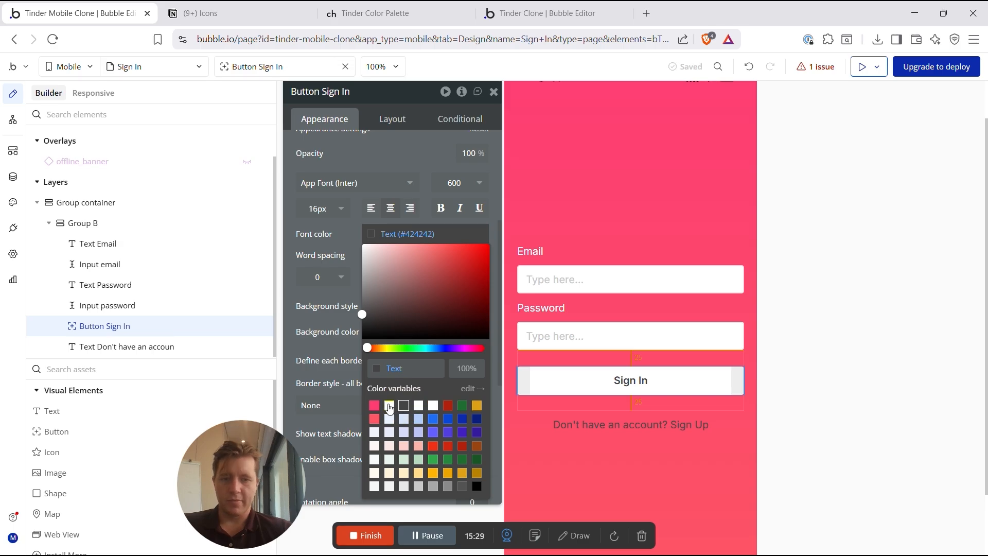
click(390, 406)
click(345, 292)
Step: Set the Sign In button's background color to the Text (#424242) color variable
click(386, 335)
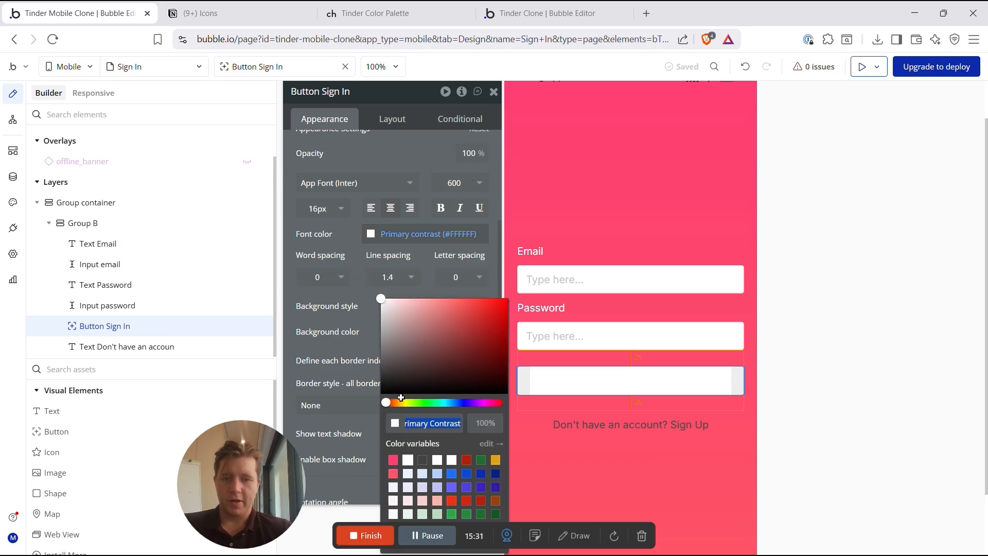
click(422, 459)
click(841, 353)
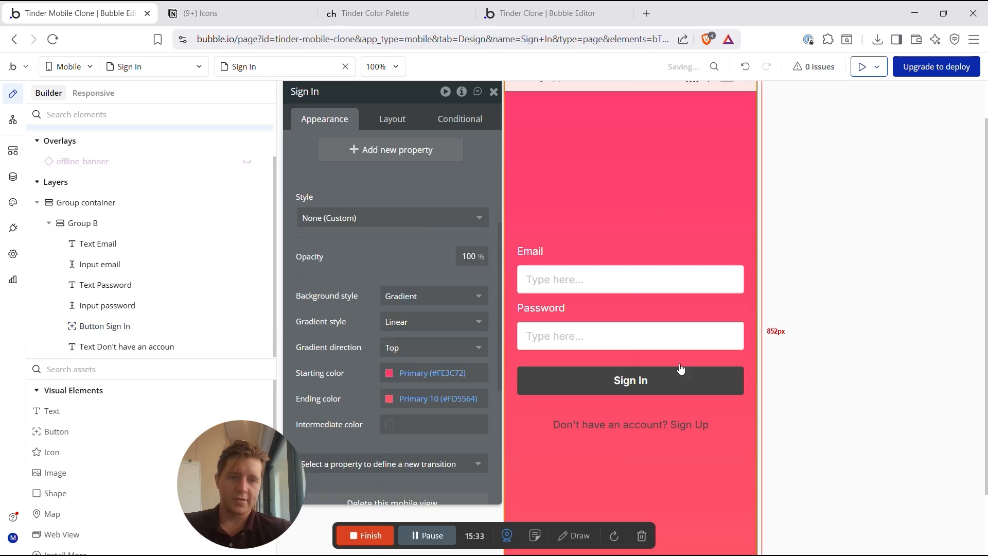
Step: Set the font color of the "Don't have an account? Sign Up" text to Primary contrast (#FFFFFF)
scroll(690, 288, down, 2)
click(633, 349)
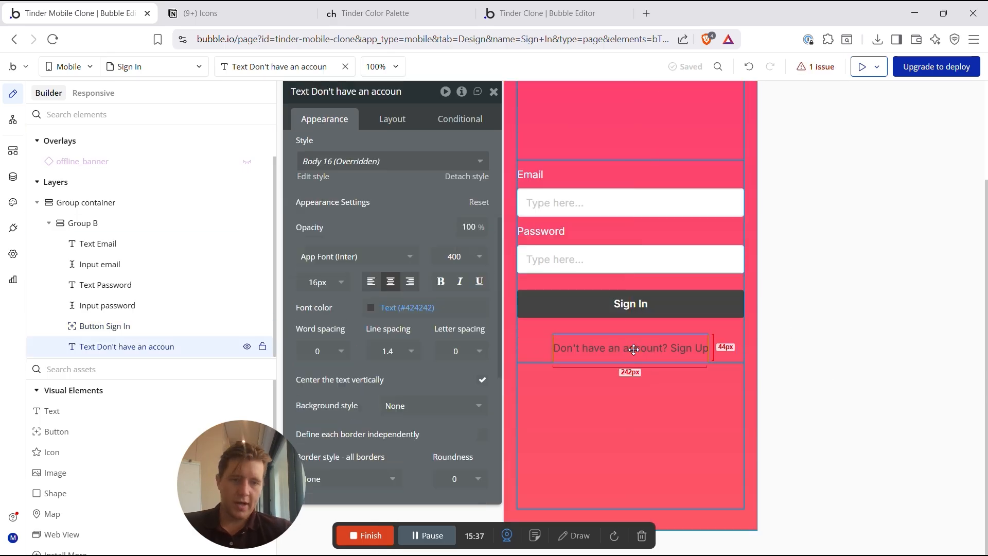
scroll(371, 335, down, 2)
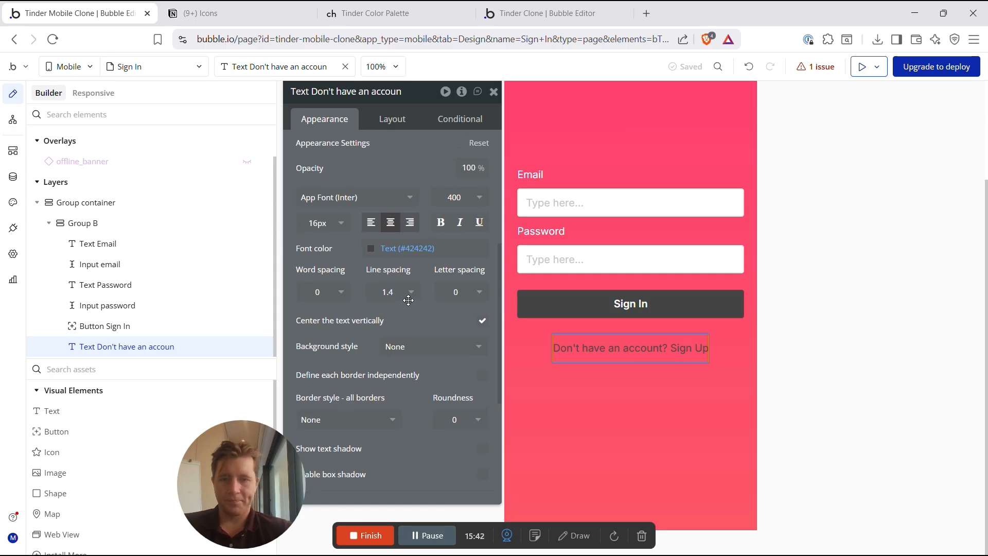
click(370, 254)
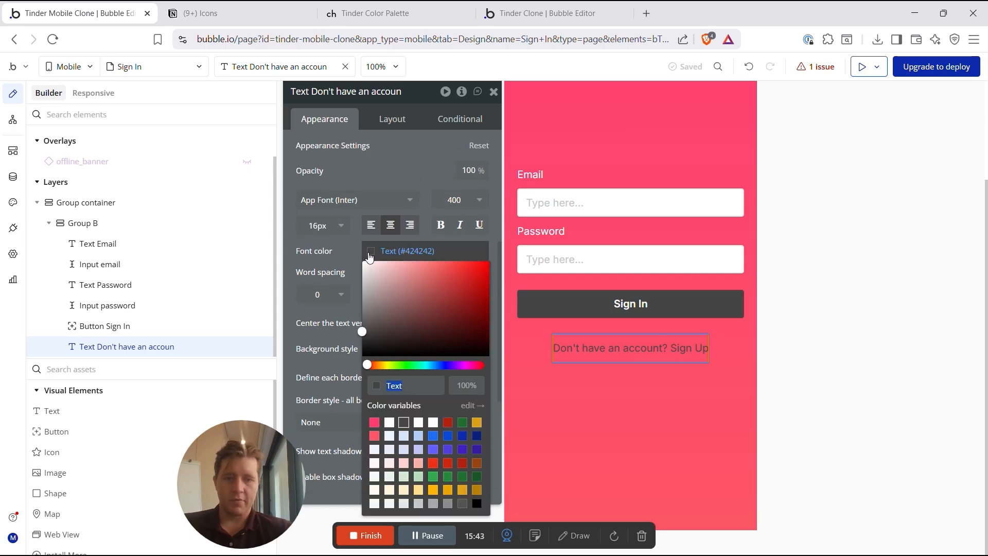
click(390, 426)
Step: Make the words "Sign Up" in the account prompt bold and underlined with the rich text editor, and save
click(668, 345)
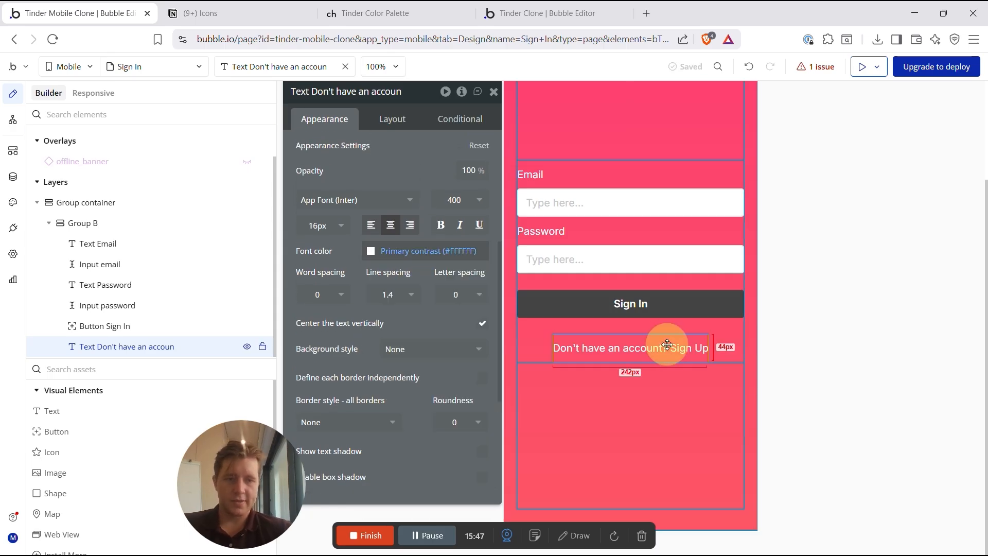
scroll(352, 172, up, 5)
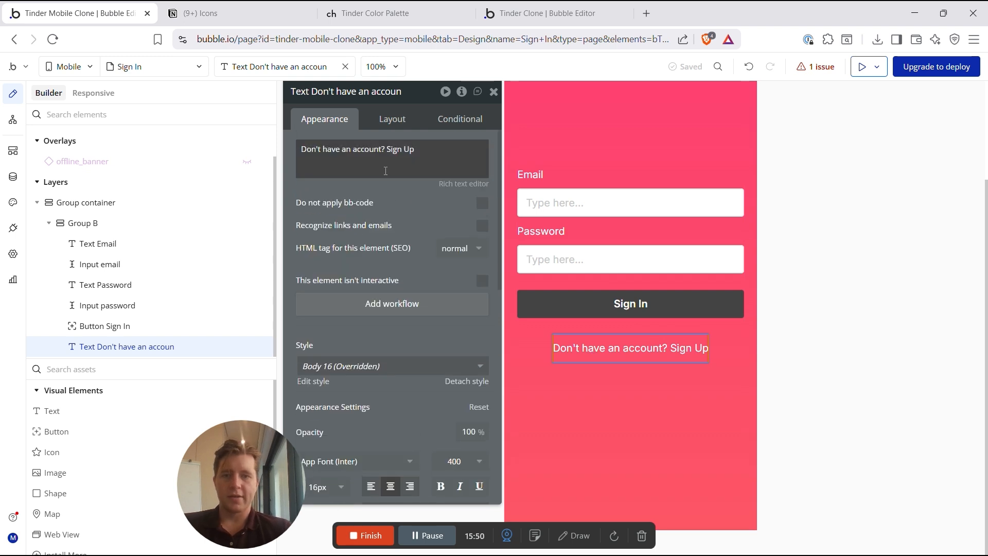
triple_click(402, 150)
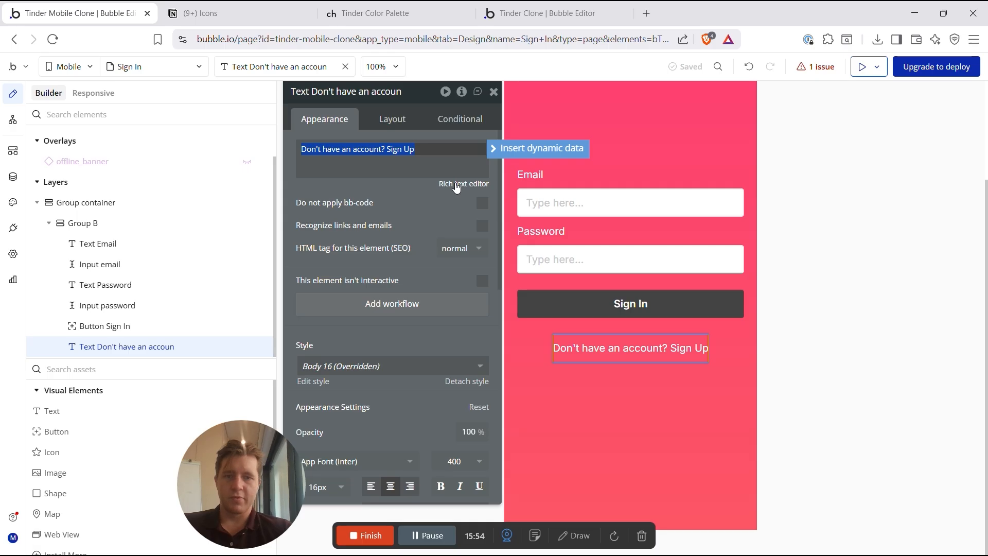
click(456, 187)
drag(410, 170, 378, 170)
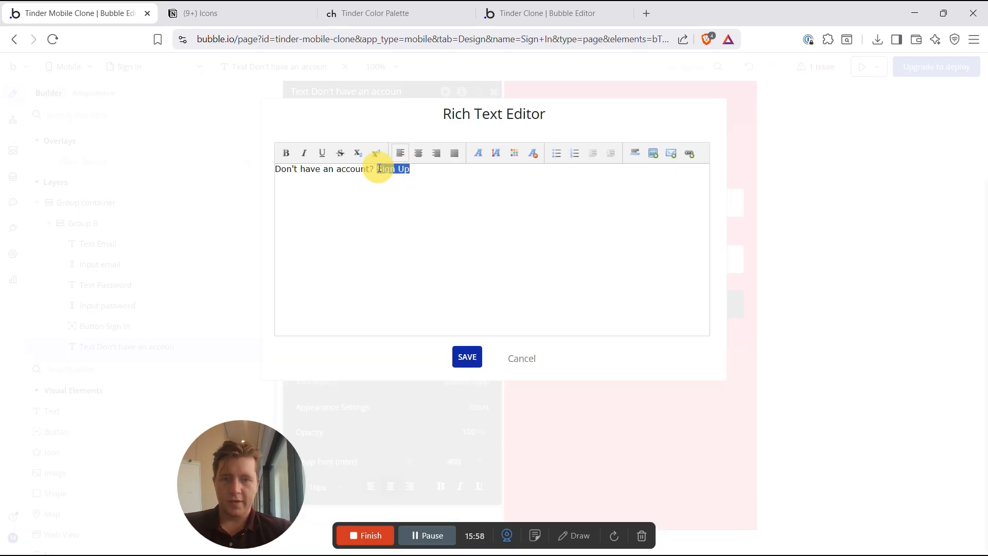
click(286, 154)
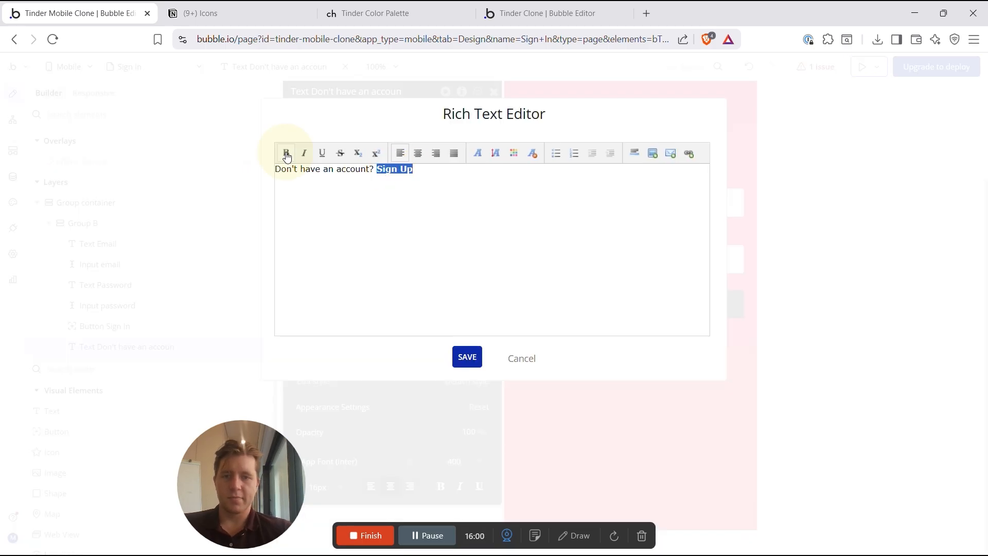
click(323, 153)
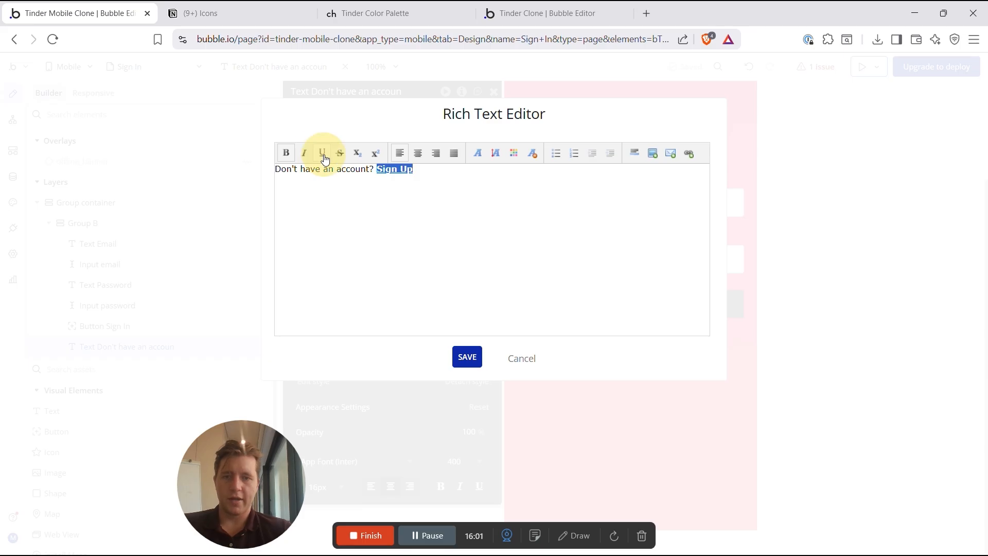
click(467, 356)
click(681, 405)
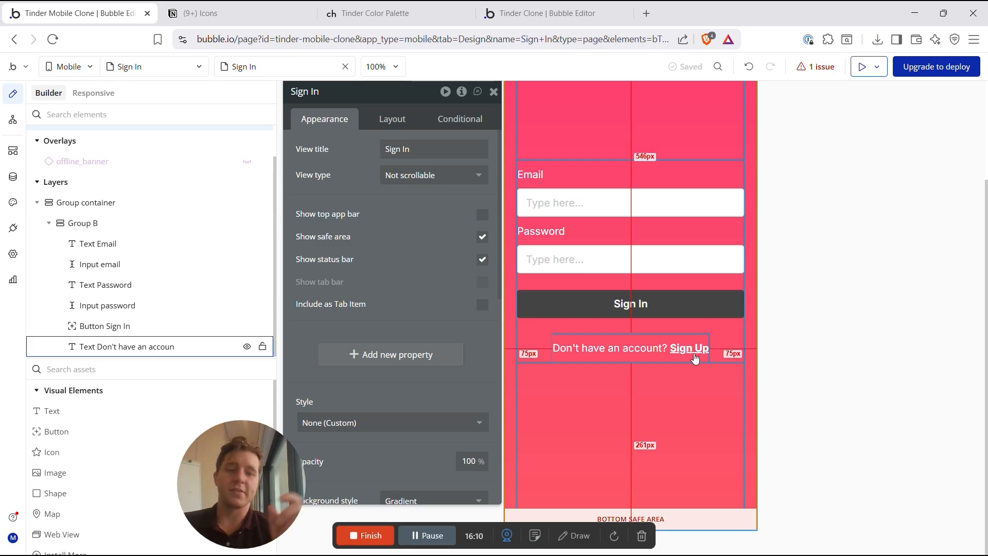
Step: Set the font weight of the "Don't have an account? Sign Up" text to 500
click(629, 347)
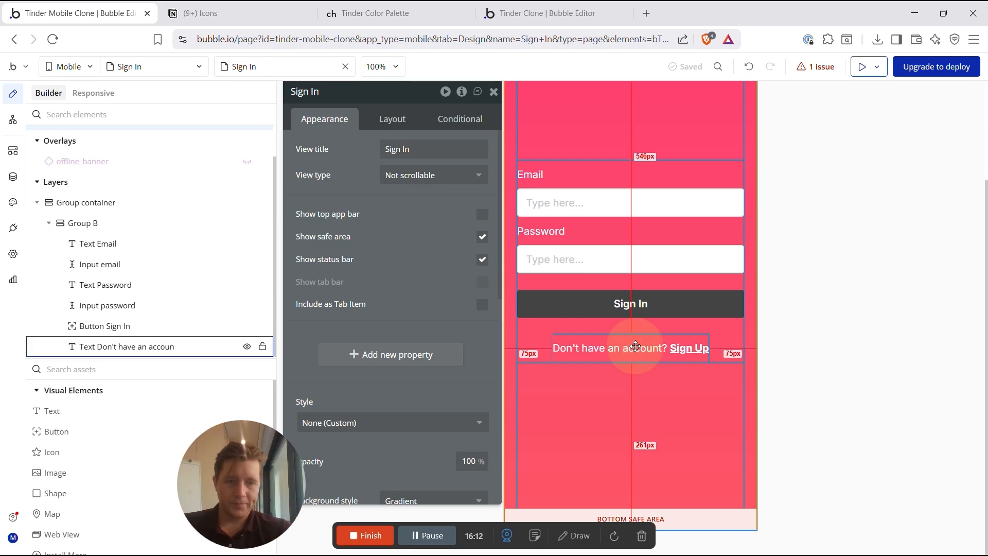
click(457, 304)
click(457, 357)
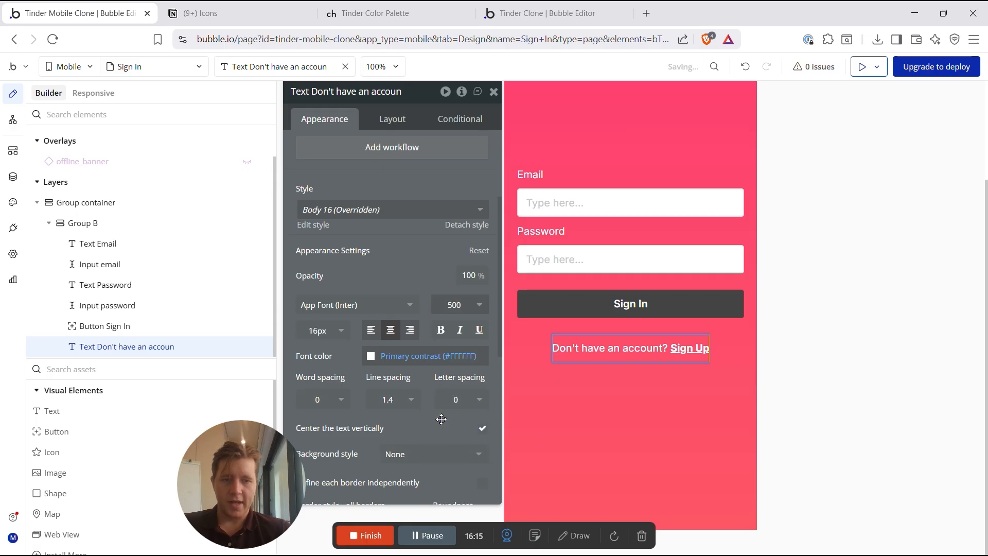
click(860, 323)
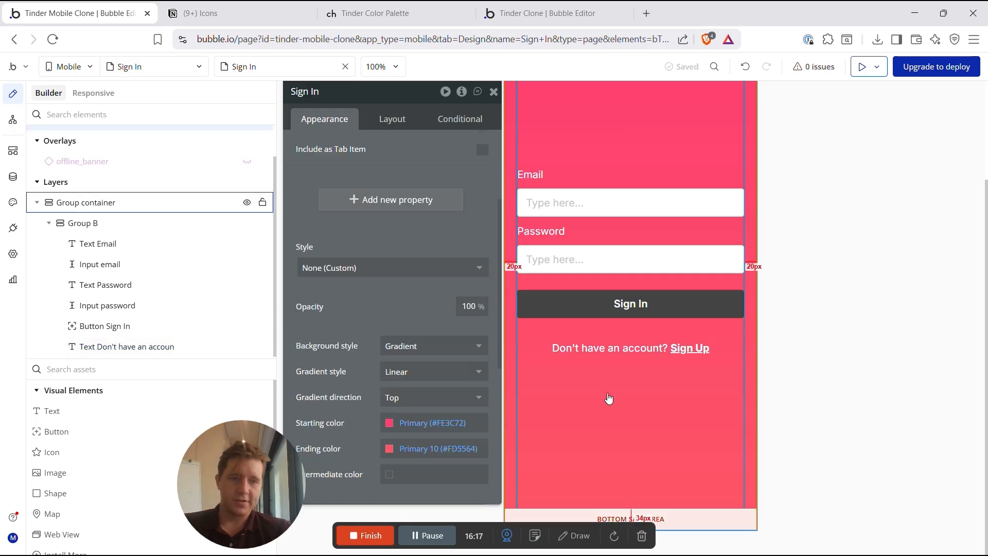
Step: Enable the top app bar on the Sign In view and close its properties
scroll(608, 400, up, 3)
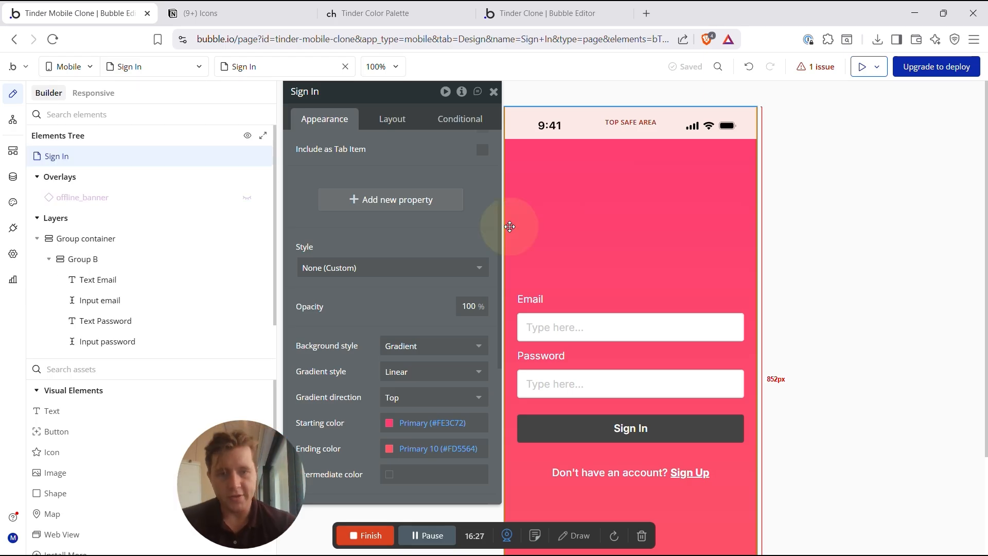
scroll(381, 235, up, 3)
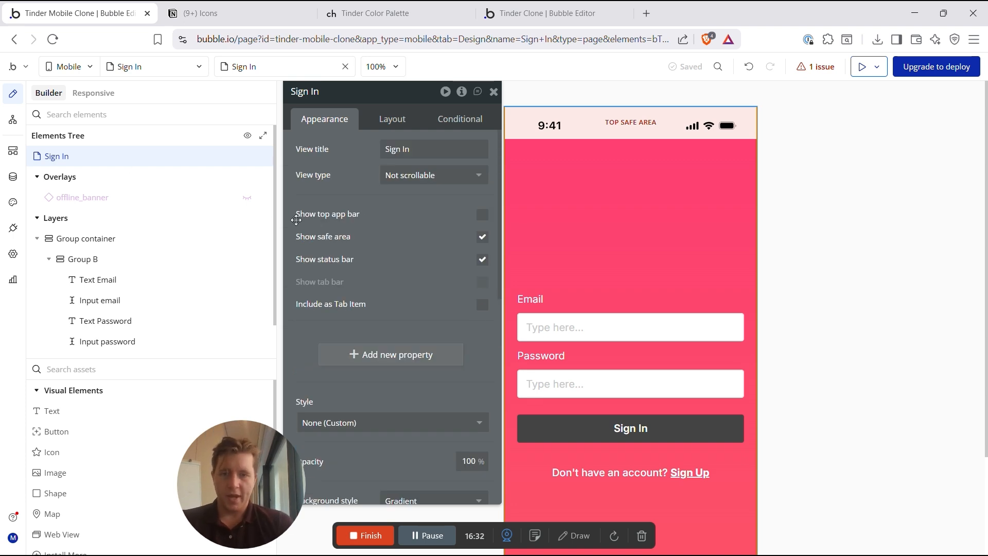
click(482, 216)
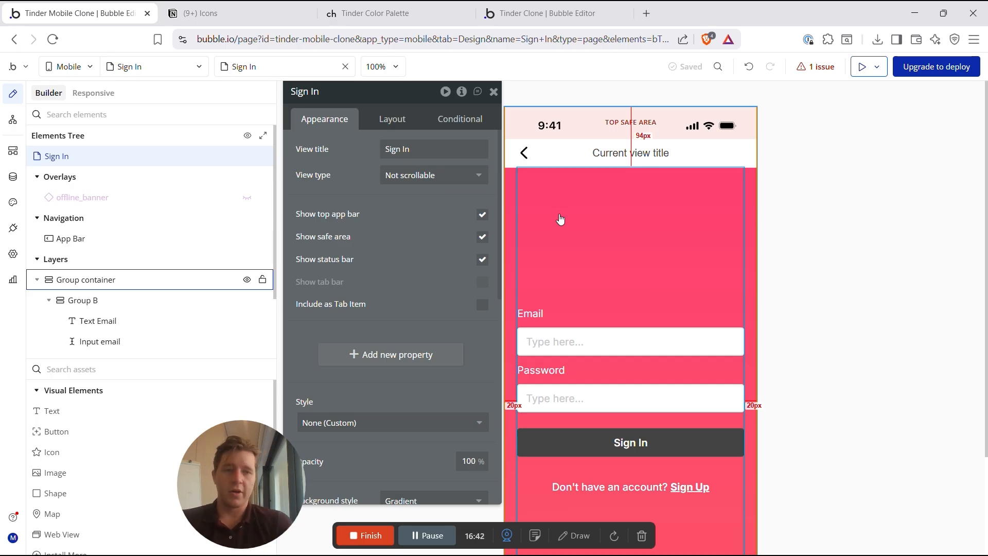
click(798, 234)
Step: Add a workflow that runs when the Sign In button is tapped
scroll(554, 229, down, 2)
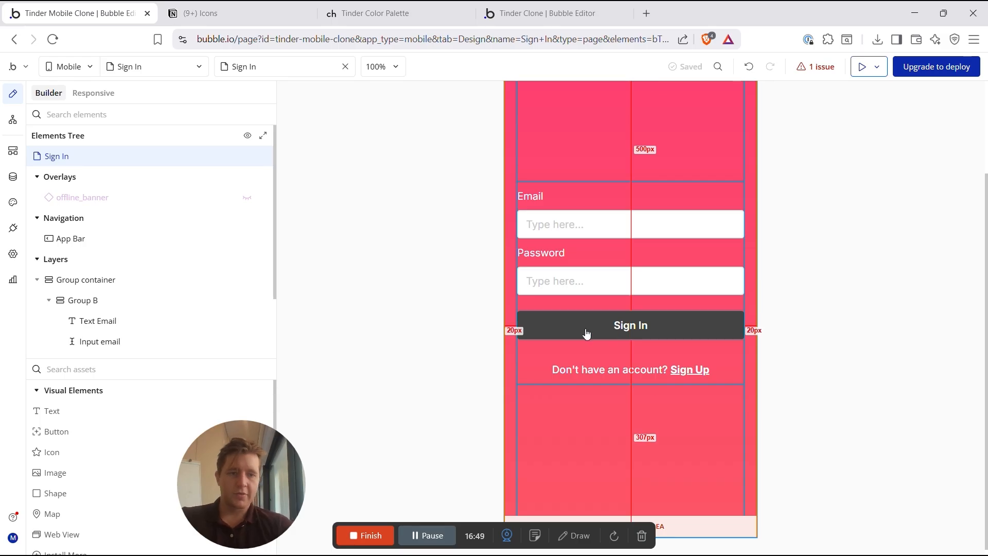
scroll(496, 331, up, 2)
scroll(496, 330, down, 2)
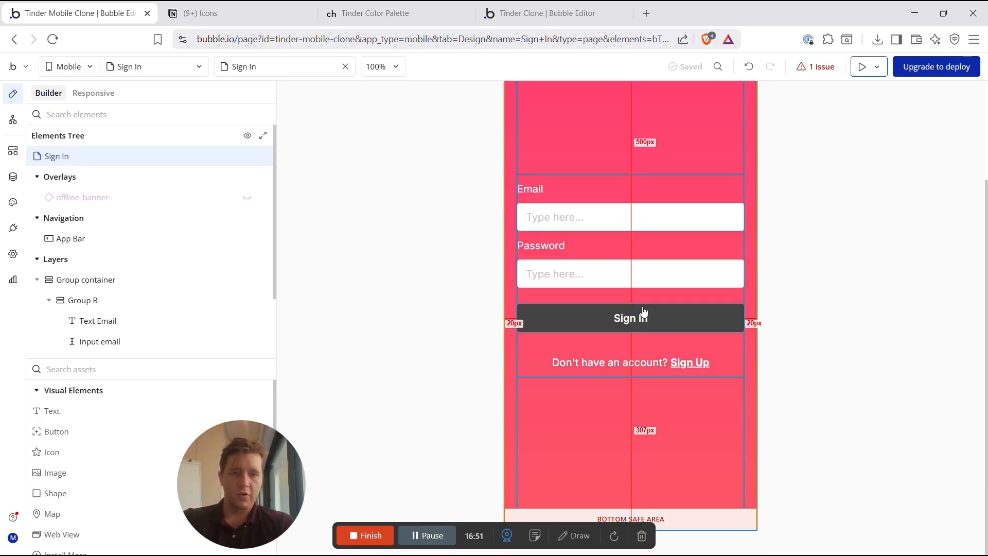
double_click(629, 321)
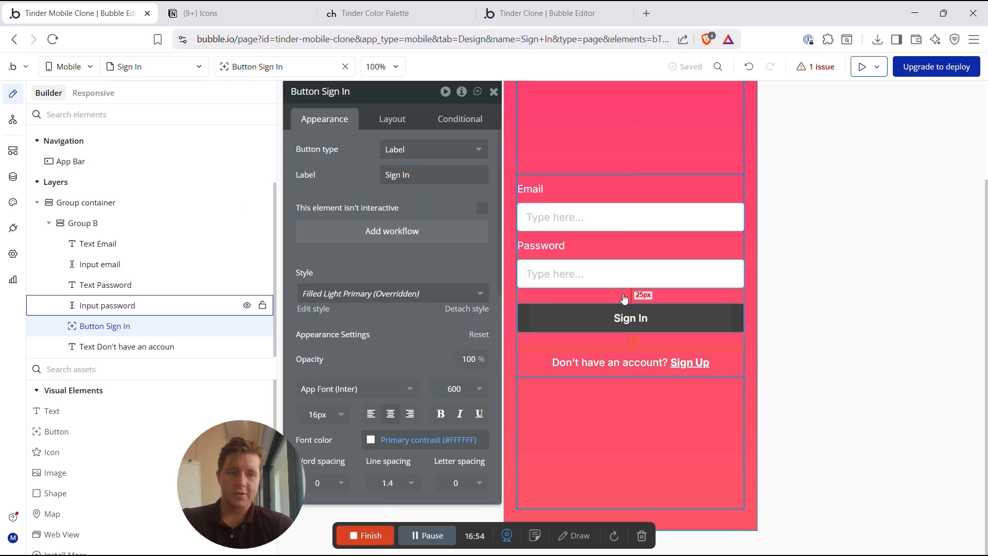
click(416, 231)
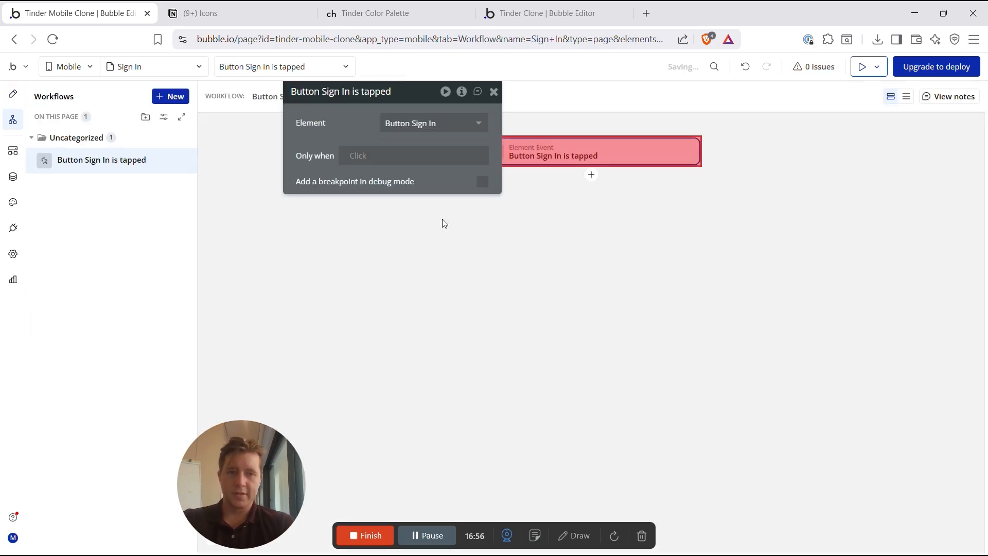
drag(360, 124, 273, 136)
Step: Add a "Log the user in" action as the first step of the Sign In button's workflow
click(591, 175)
text(sign)
key(BackSpace)
key(BackSpace)
key(BackSpace)
key(BackSpace)
text(log)
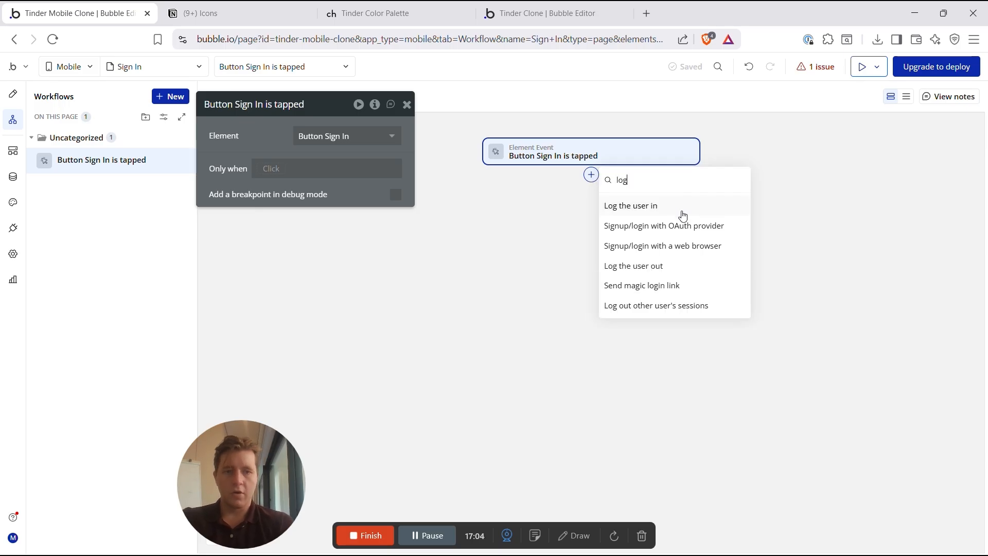
click(644, 214)
drag(257, 150, 326, 216)
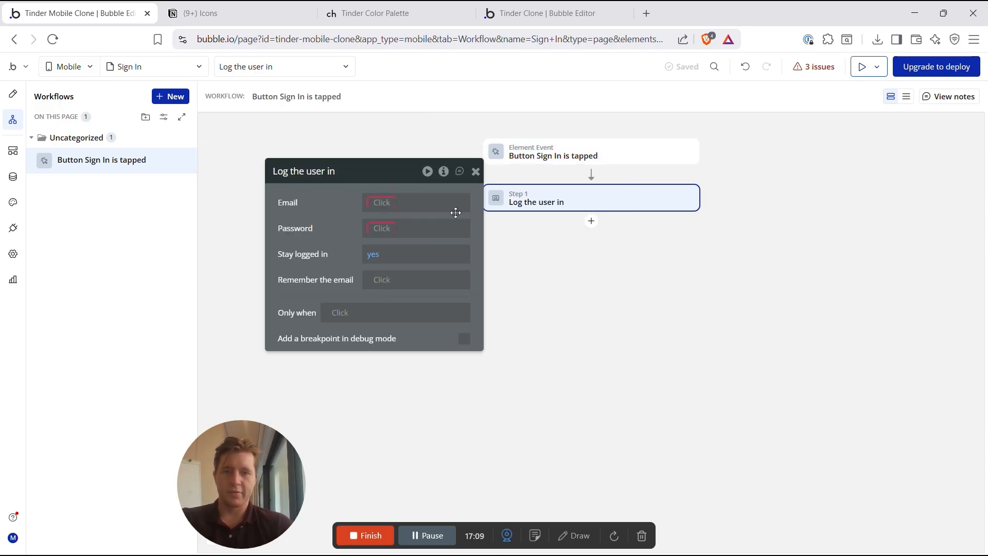
Step: Set the login action's Email to Input email's value
click(374, 203)
text(input)
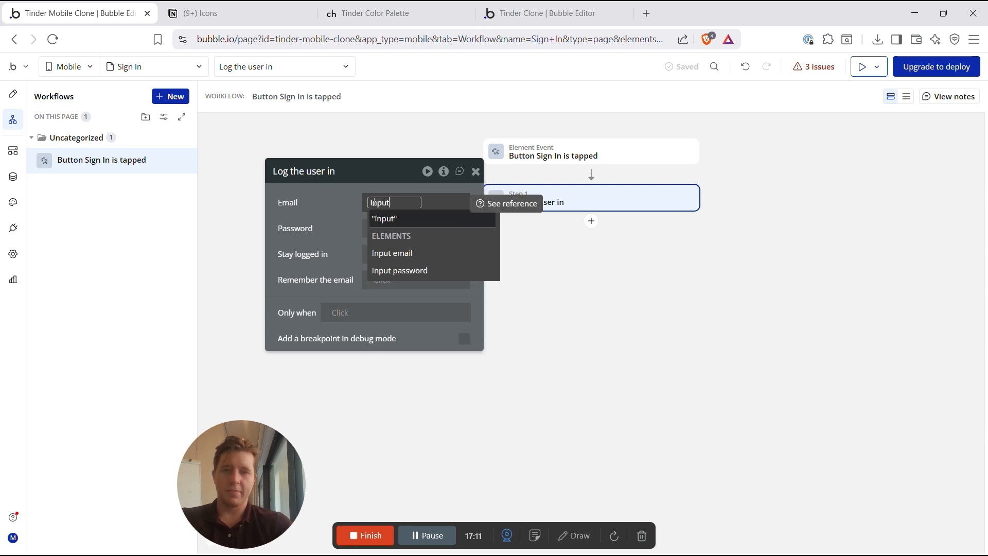
click(399, 254)
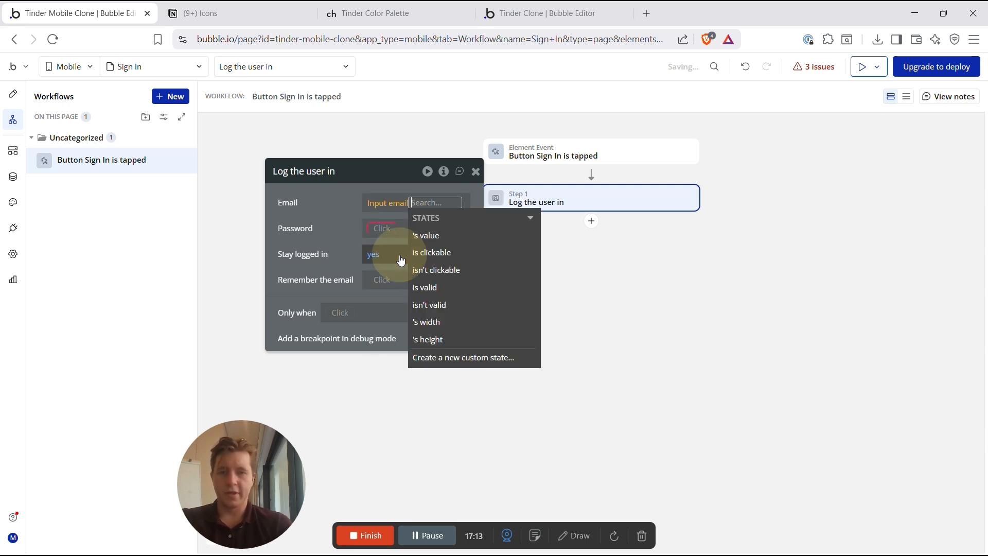
click(446, 236)
click(326, 223)
Step: Set the login action's Password to Input password's value and close the action's properties
click(381, 228)
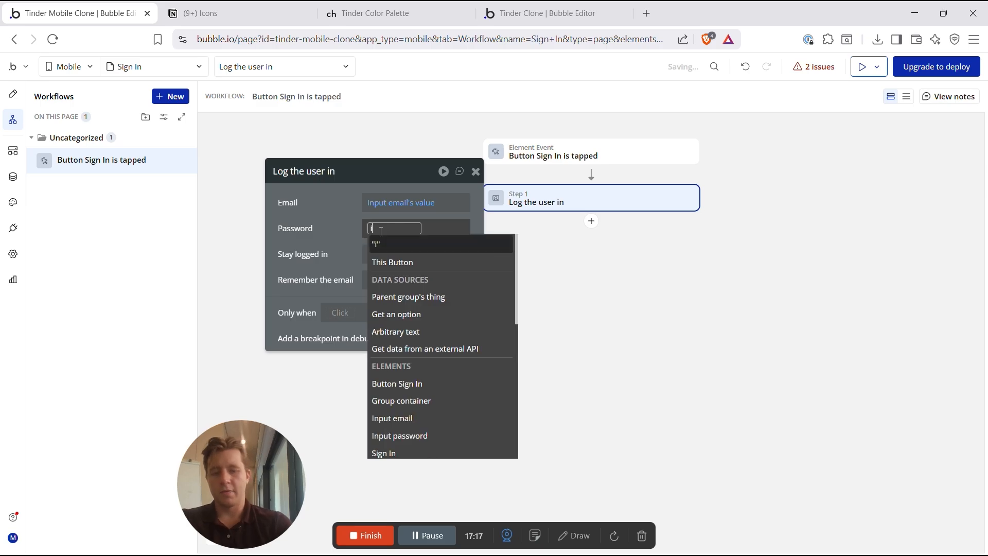
text(input)
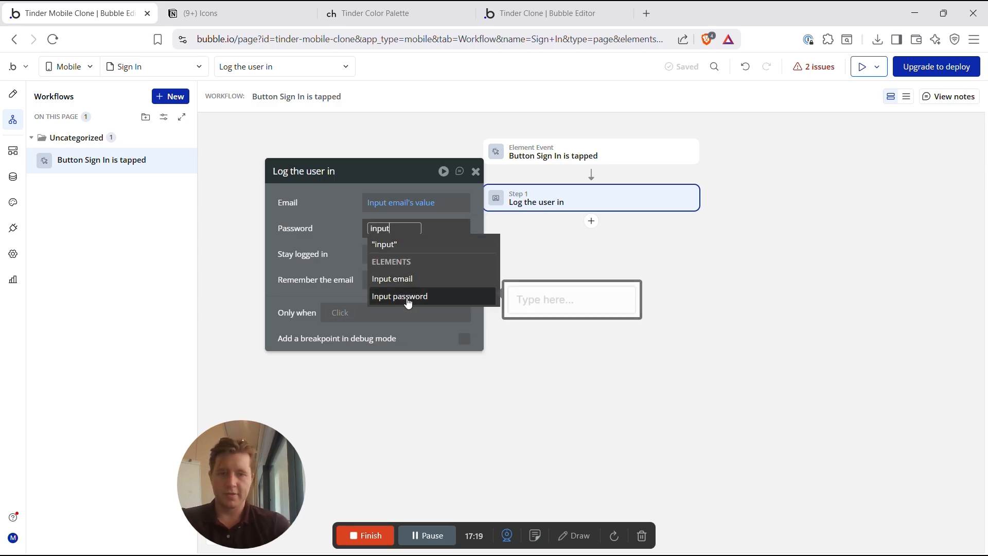
click(410, 297)
click(424, 274)
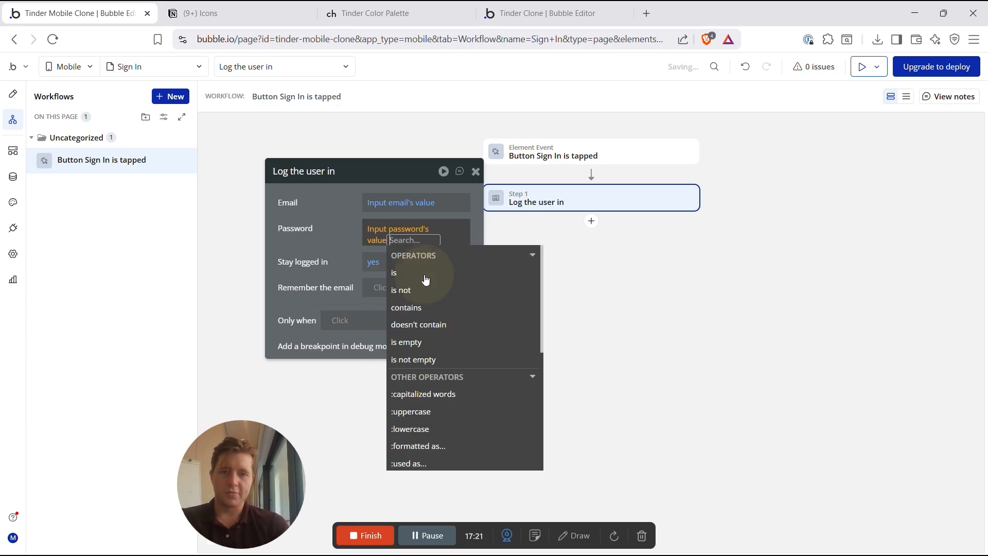
click(333, 236)
click(615, 236)
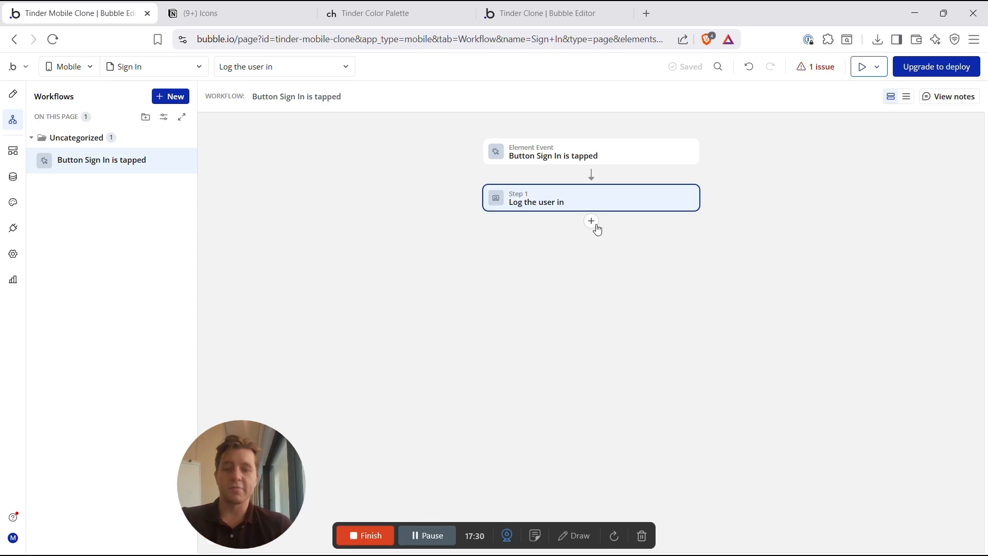
Step: Add a "Go to tab ..." action as step 2 of the Sign In button's workflow
click(592, 224)
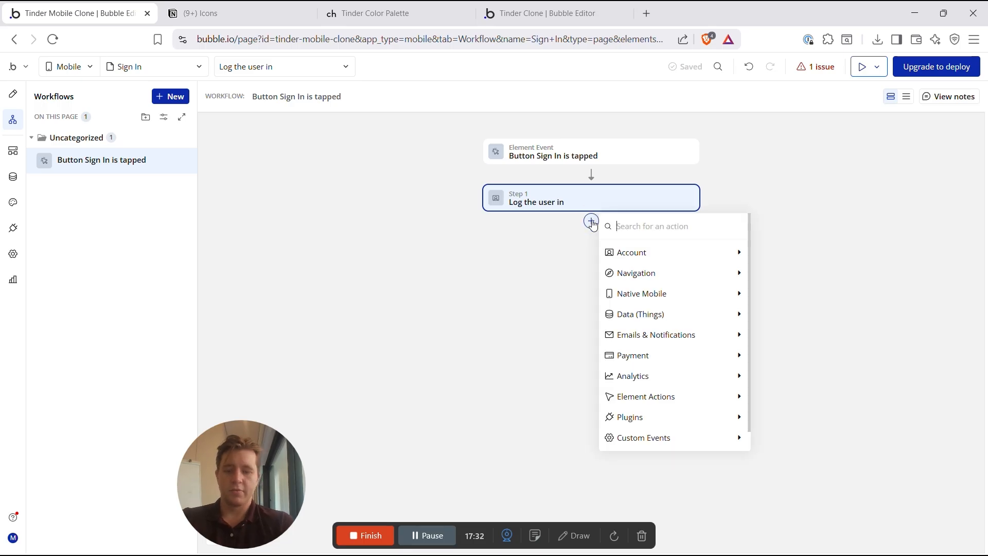
text(go)
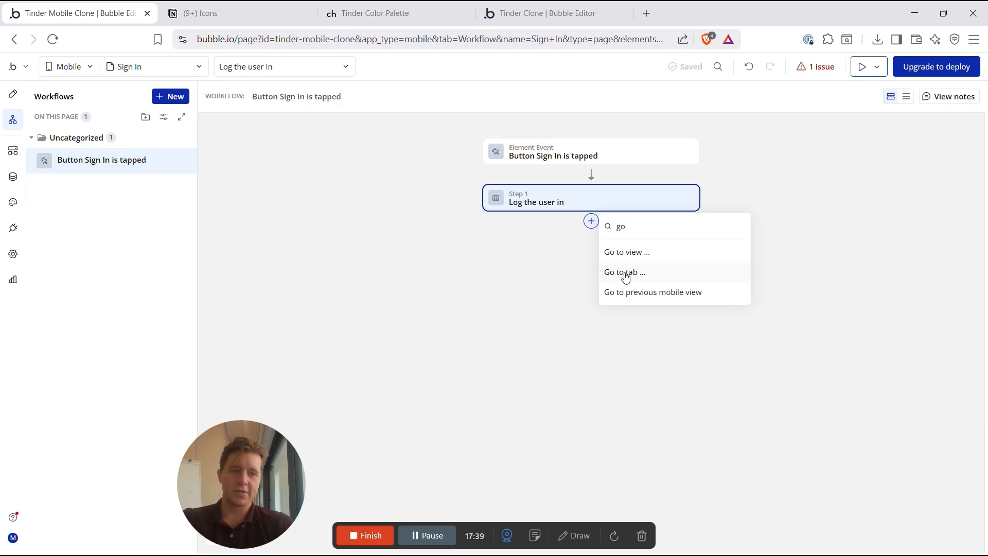
click(625, 273)
Step: Create a new scrollable mobile view named Settings from the Go to tab action's target view choices
click(431, 204)
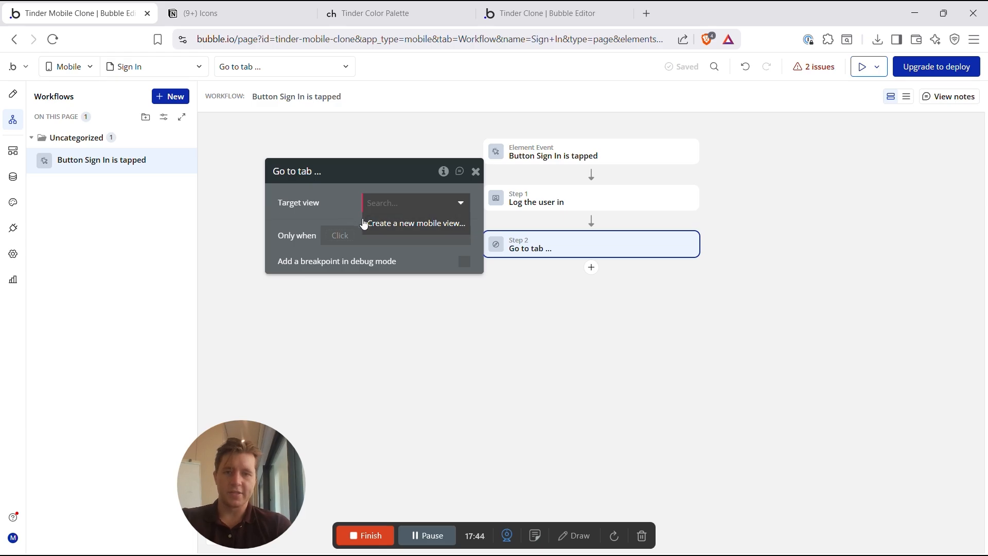
click(401, 223)
text(Settings)
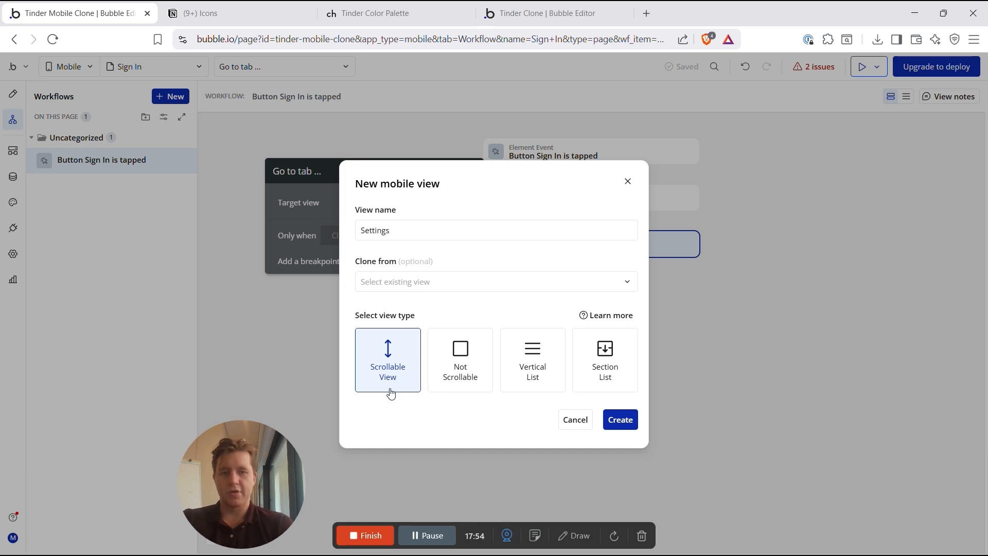
click(621, 421)
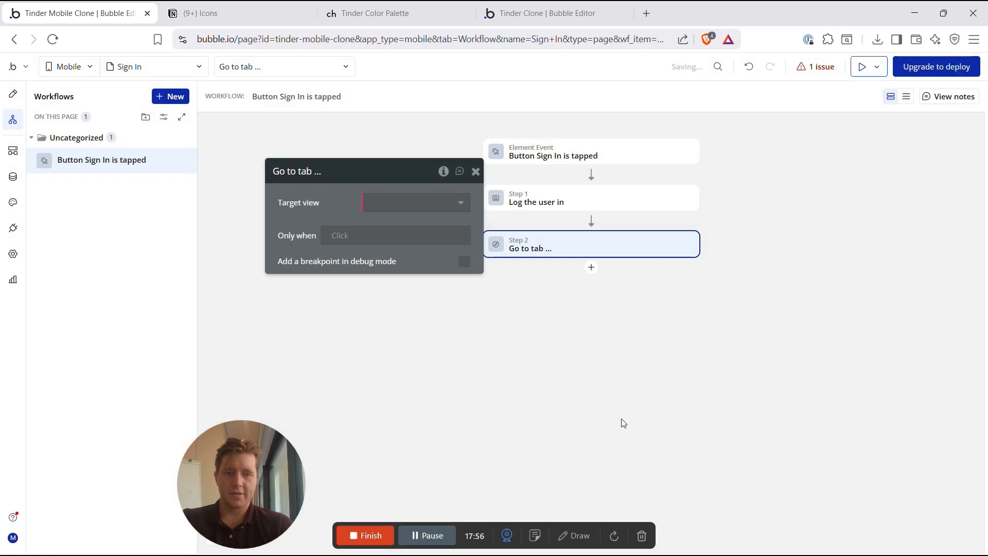
click(141, 67)
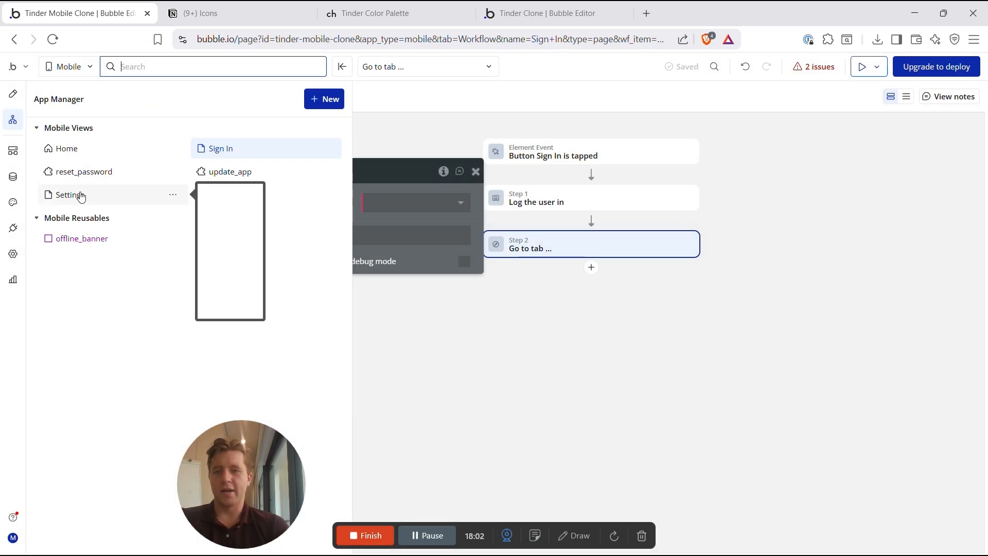
click(400, 213)
click(408, 208)
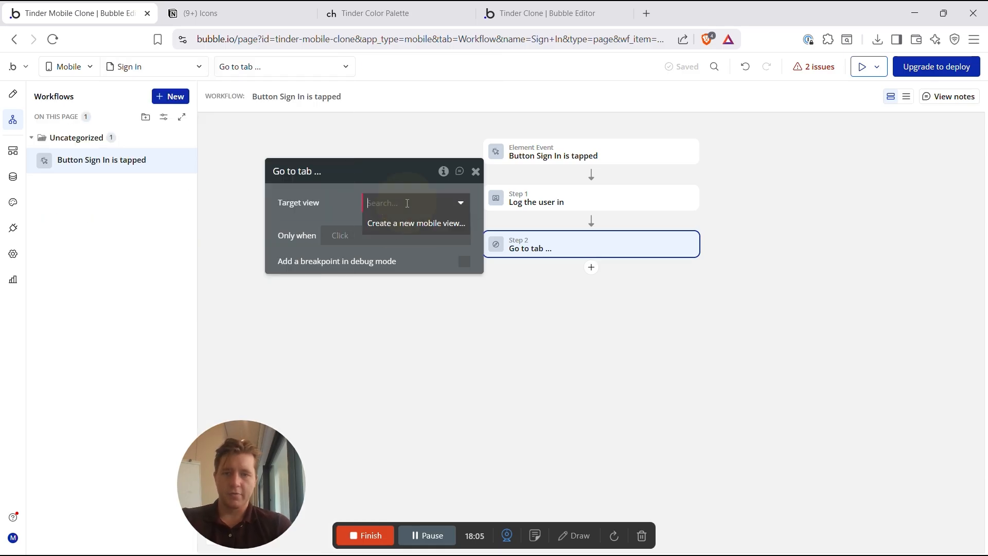
click(341, 202)
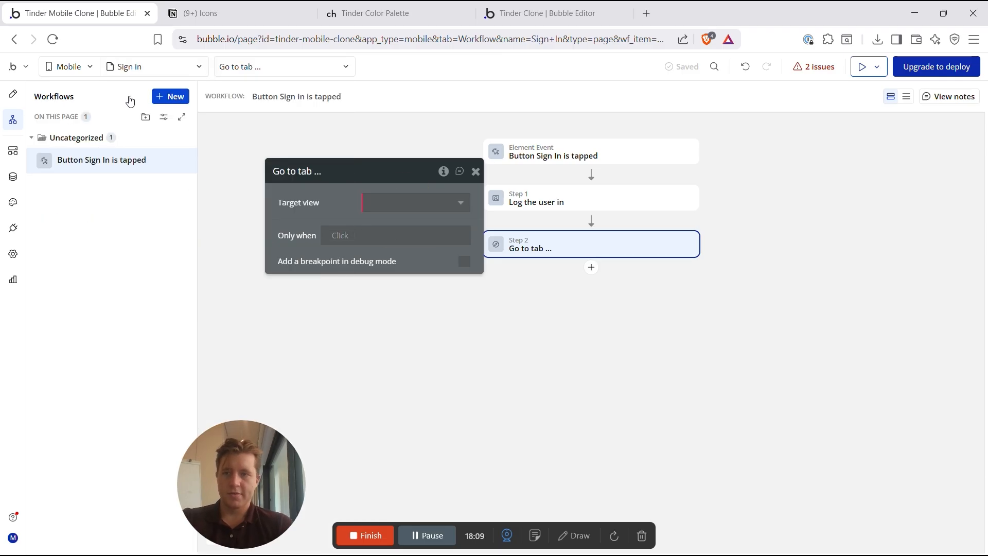
Step: Open the Settings view in the design editor and include it as a tab item
click(126, 67)
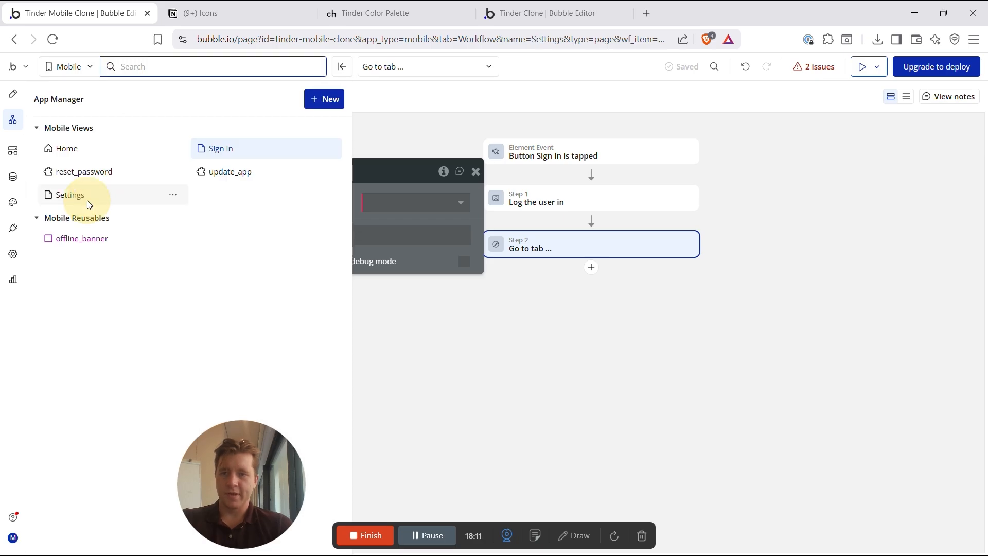
click(88, 204)
click(13, 94)
click(613, 223)
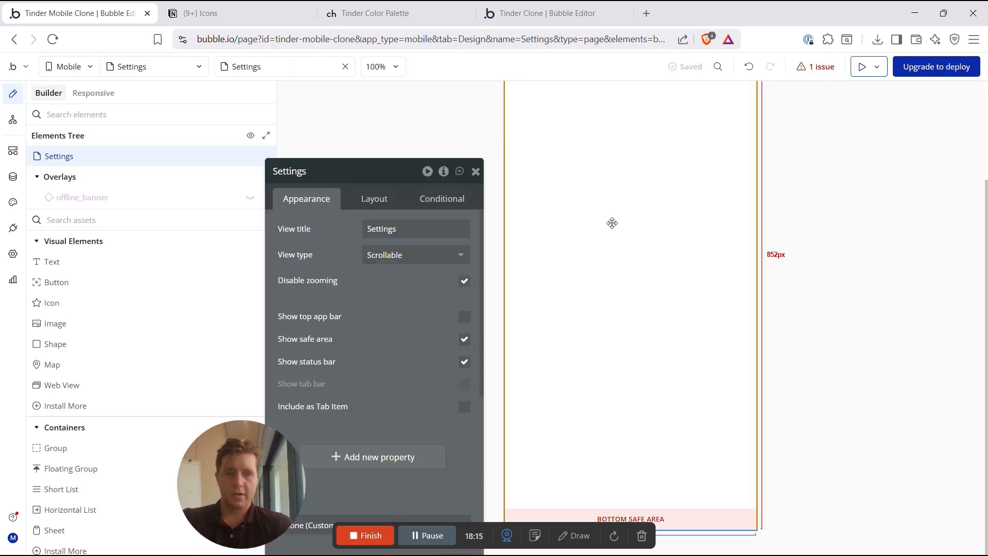
drag(383, 321, 387, 244)
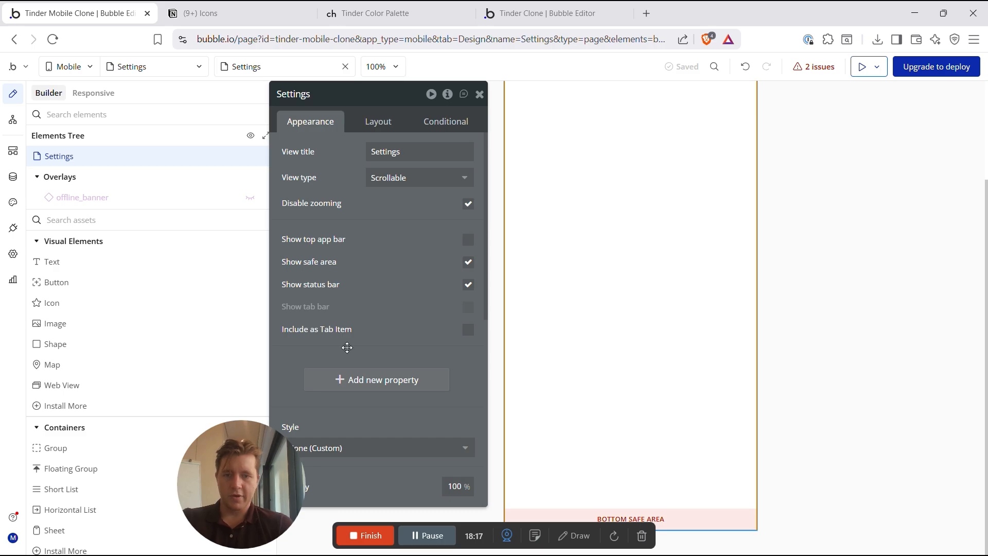
click(468, 331)
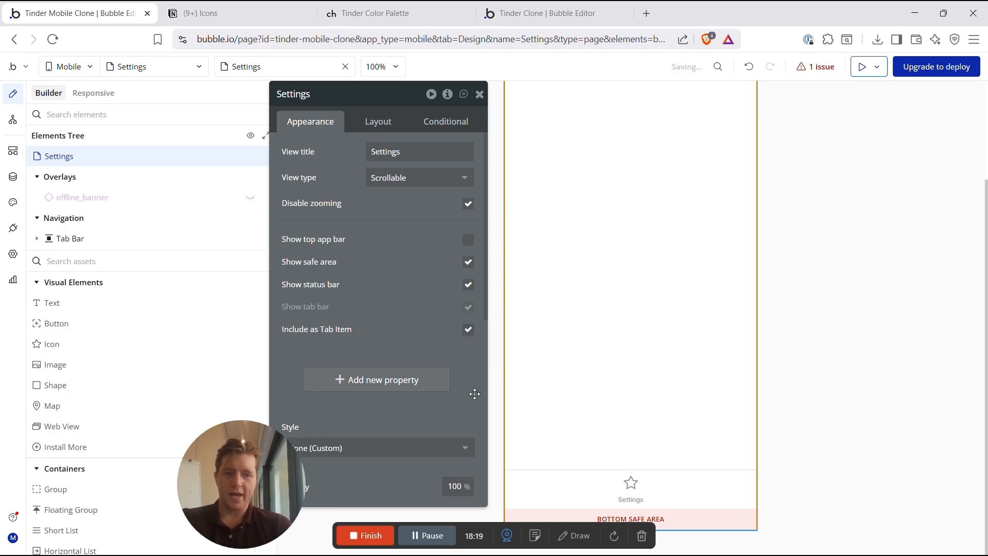
Step: Return to the Sign In button's workflow and set the Go to tab action's target view to Settings
click(133, 70)
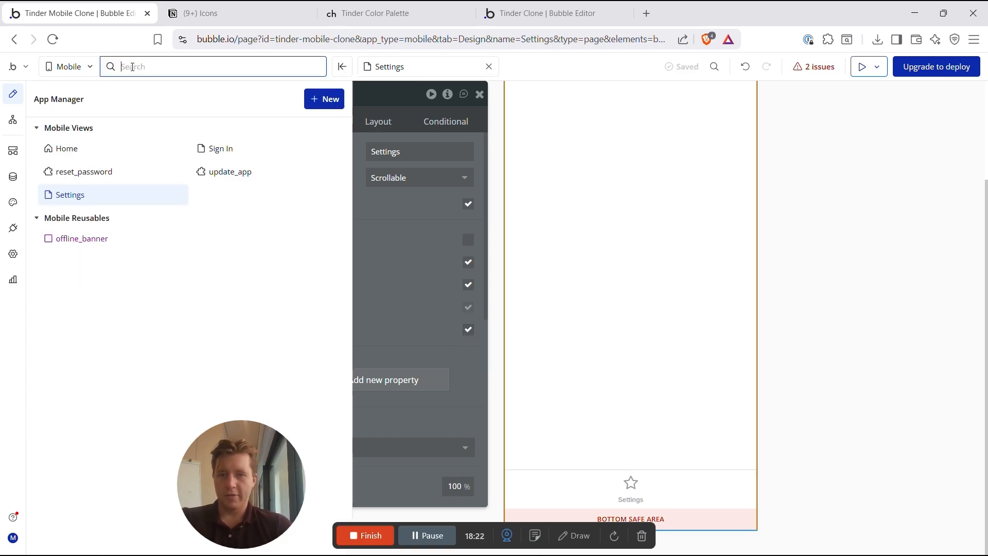
click(229, 152)
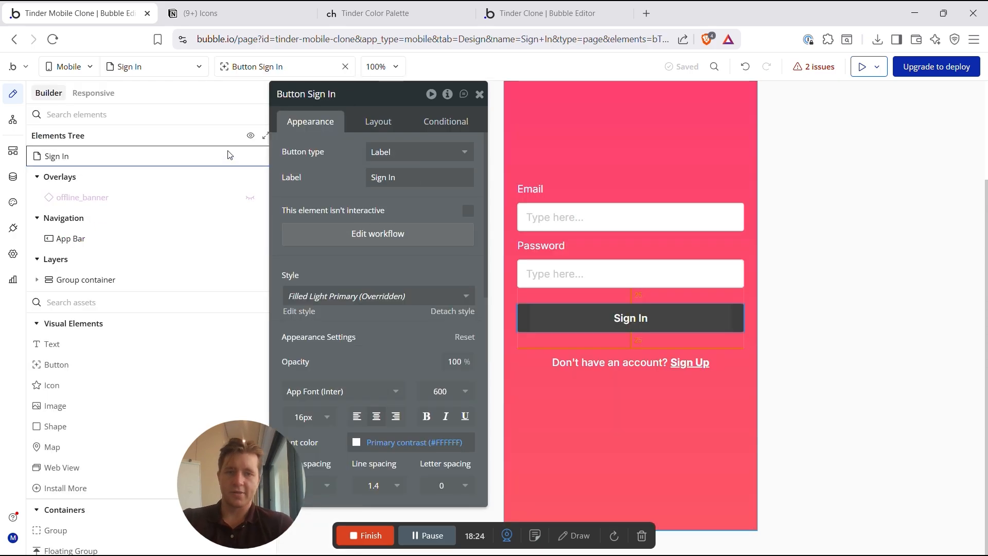
click(379, 230)
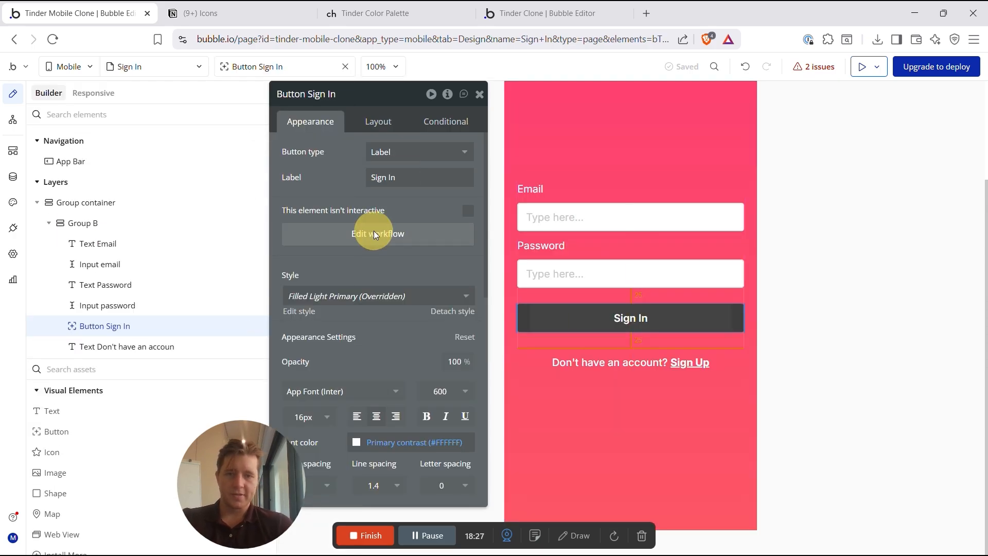
click(536, 247)
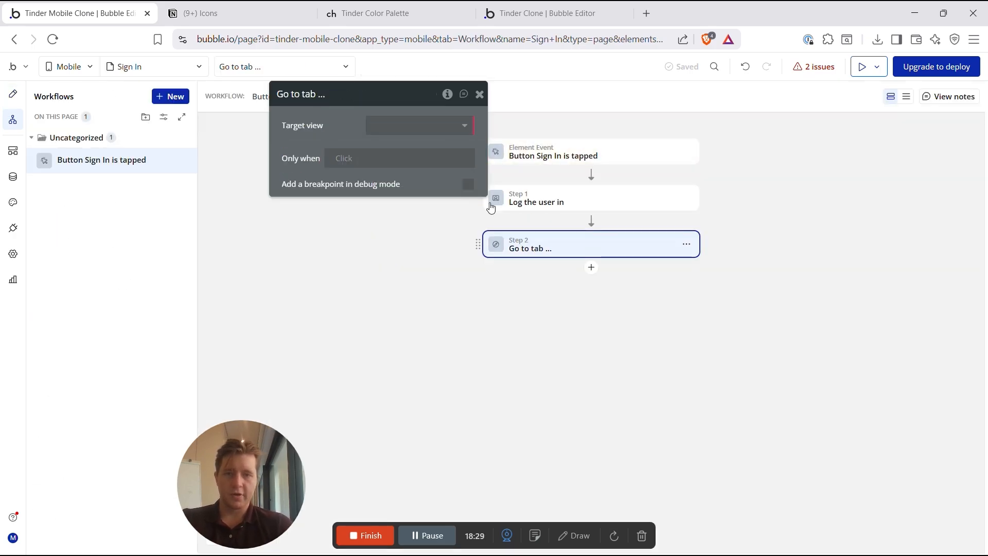
click(414, 125)
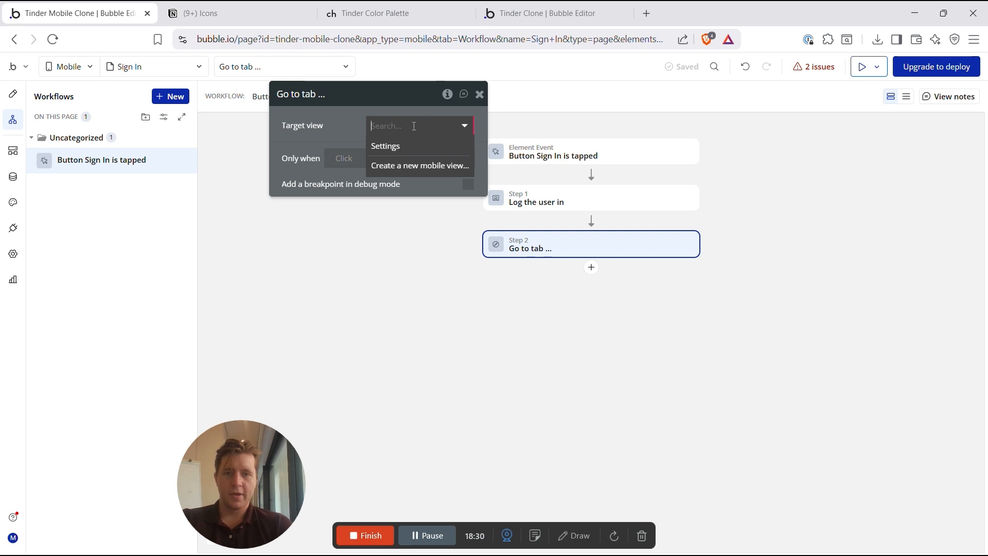
click(391, 149)
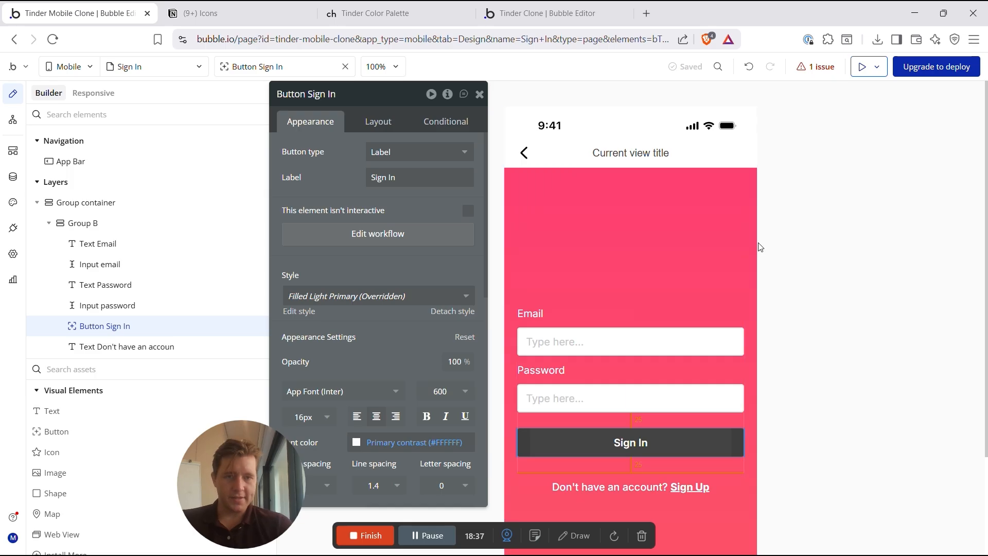
Step: Add a workflow to the "Don't have an account? Sign Up" text on the Sign In view, with a "Go to view ..." action
click(811, 251)
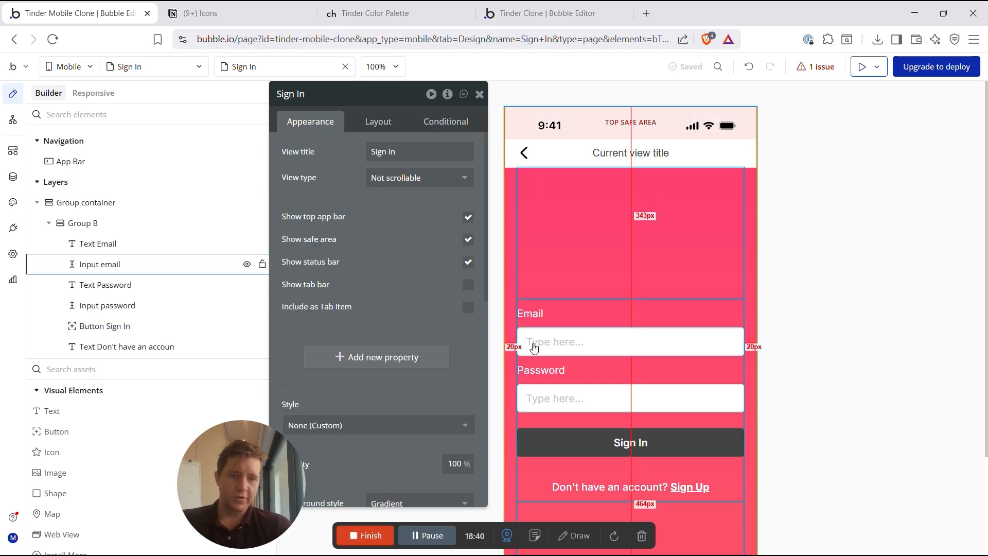
scroll(545, 399, down, 1)
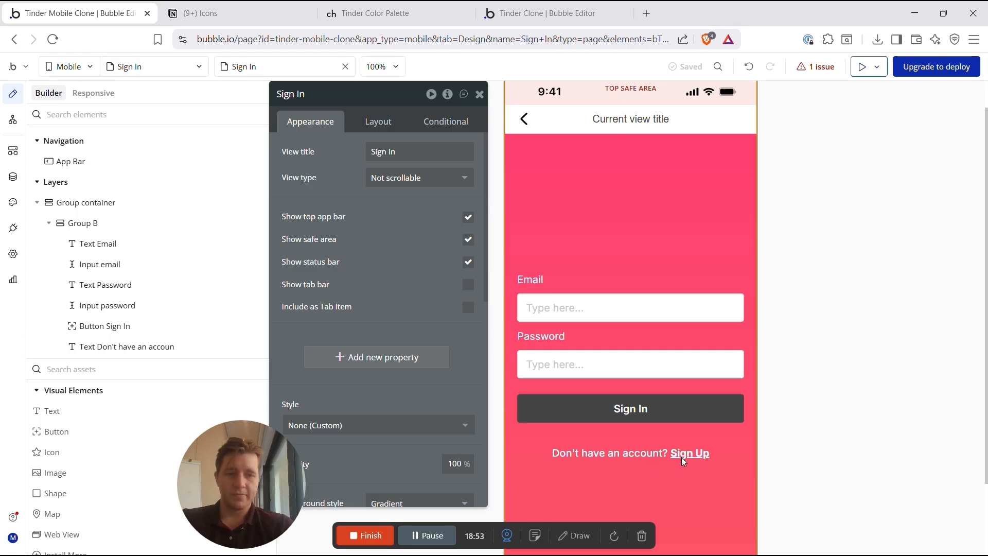
click(615, 452)
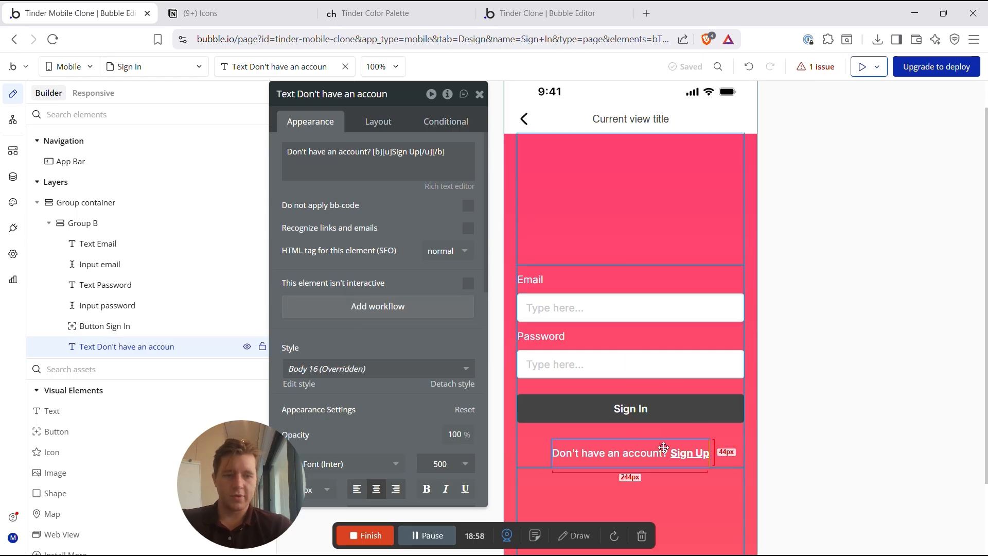
click(391, 306)
click(589, 181)
text(go)
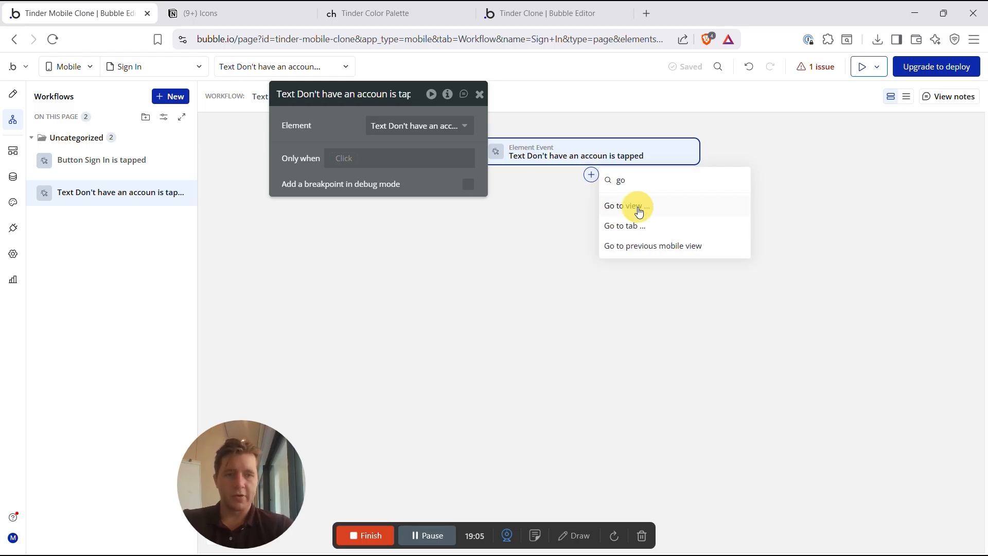
click(641, 212)
Step: Examine the target views offered for the Go to view action and the app's list of issues
click(391, 152)
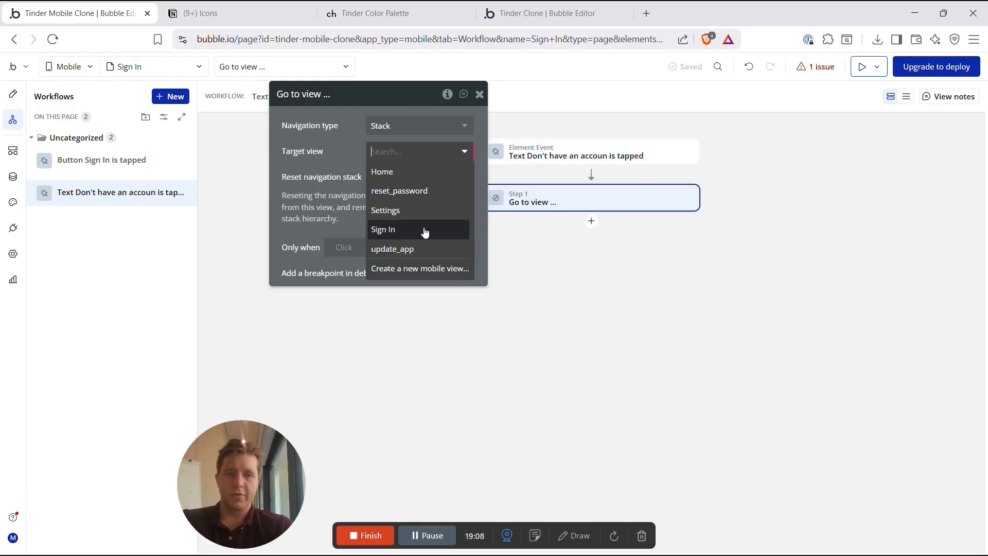
click(350, 153)
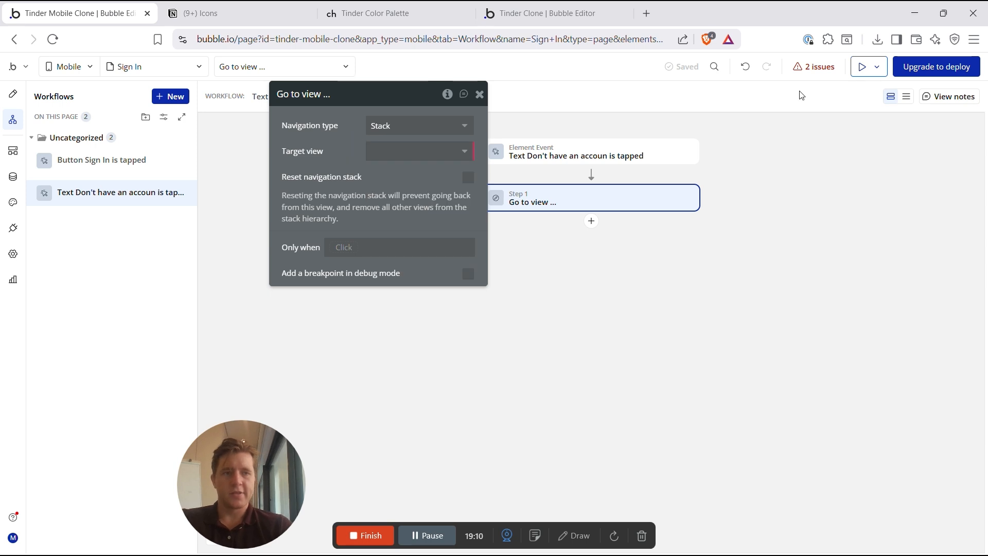
click(814, 68)
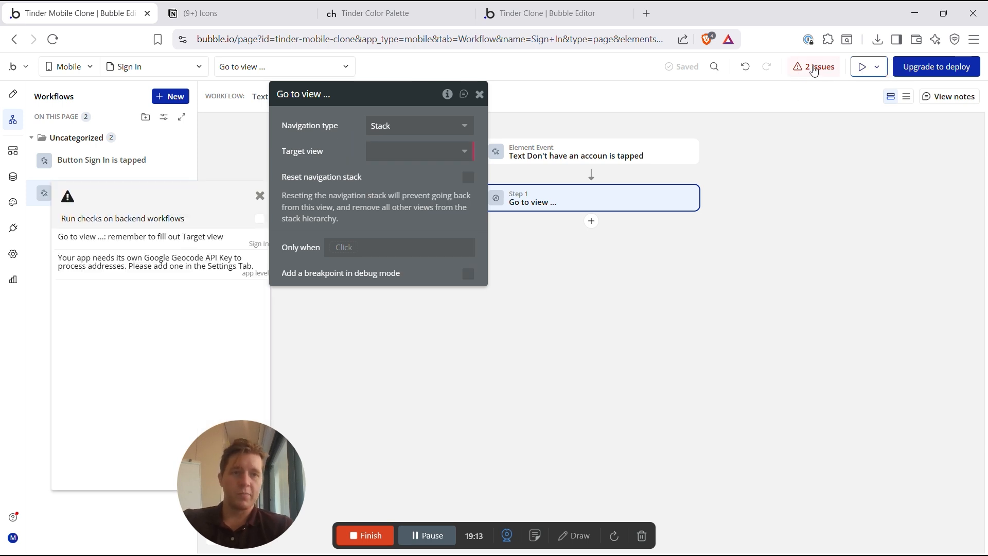
click(479, 95)
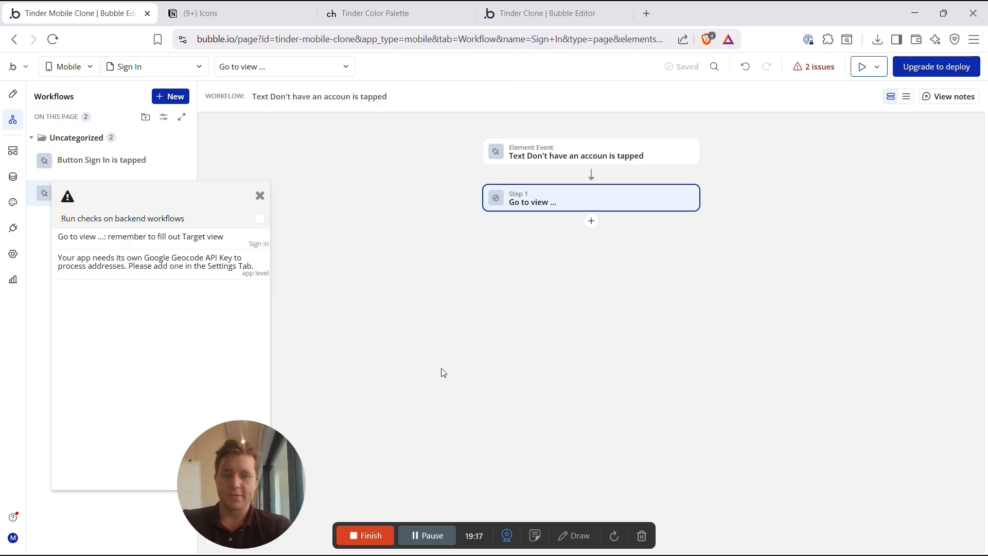
click(536, 201)
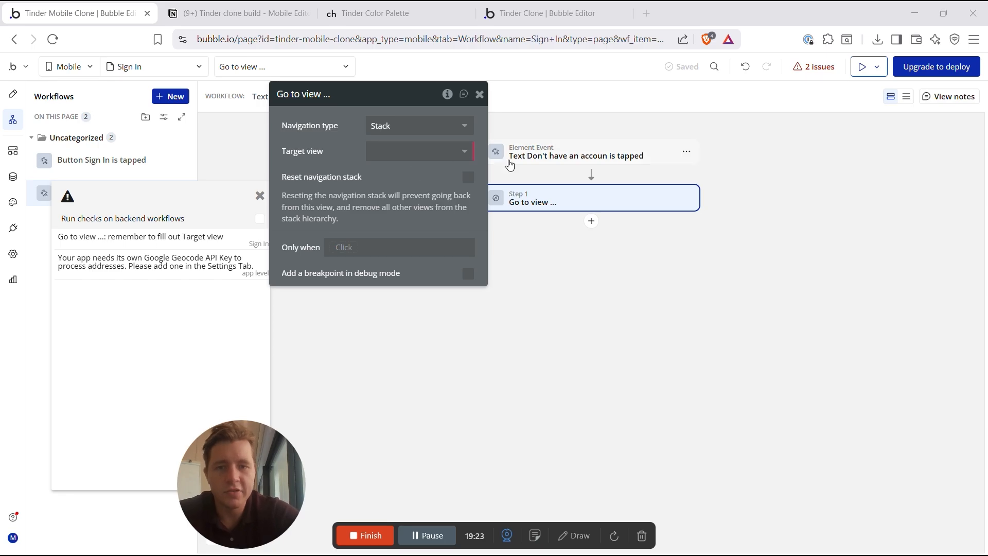
click(405, 156)
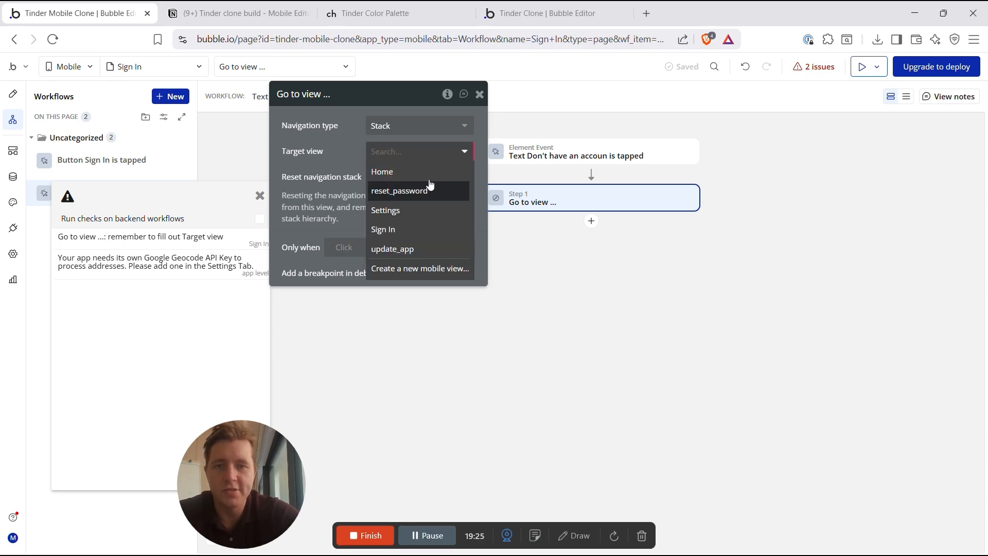
click(343, 156)
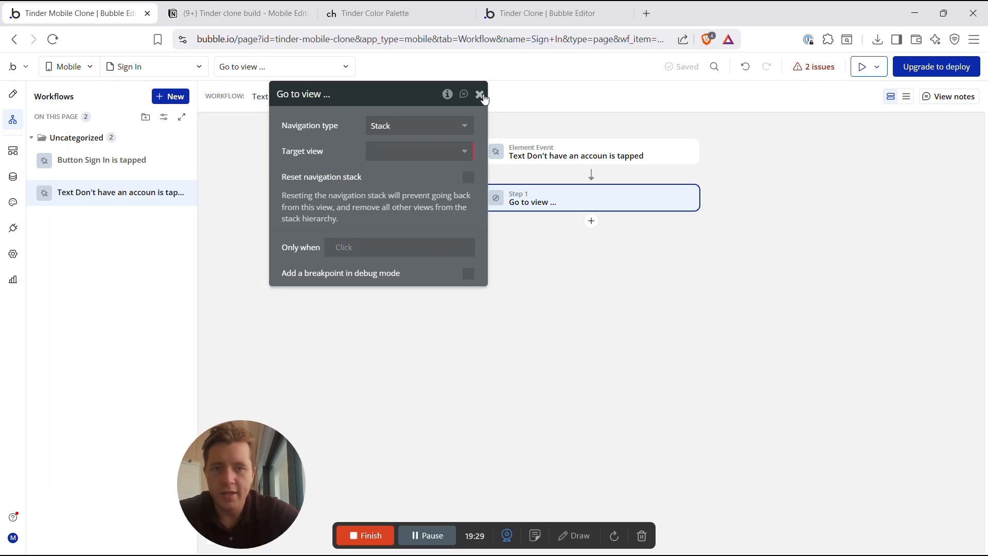
click(480, 94)
click(168, 101)
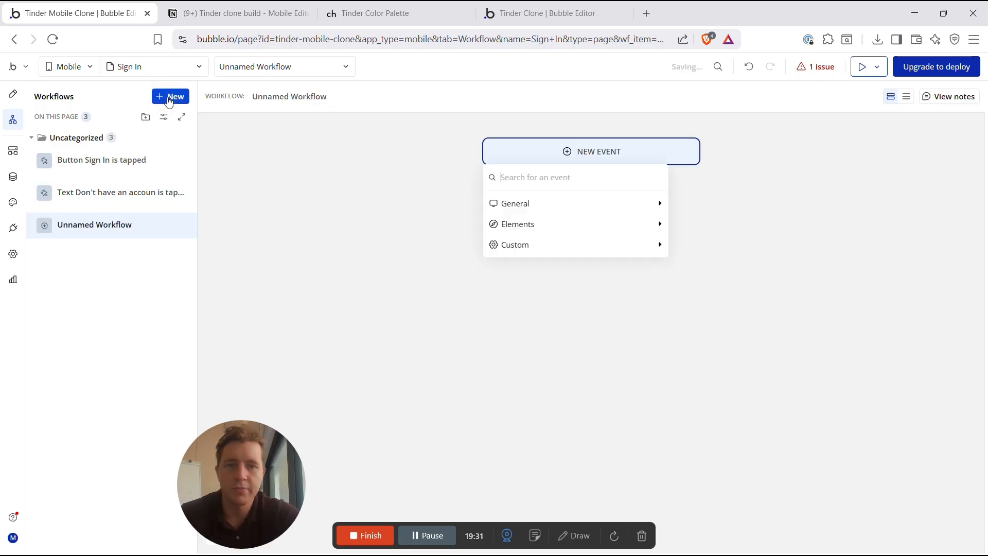
click(182, 227)
click(208, 397)
click(595, 331)
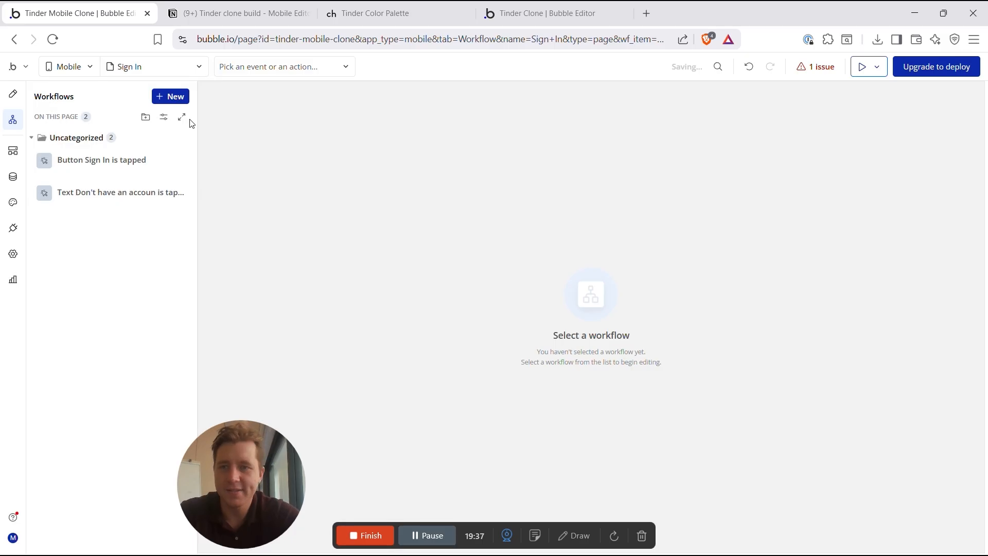
Step: Create a new mobile view named Sign Up, cloned from the existing Sign In view
click(144, 67)
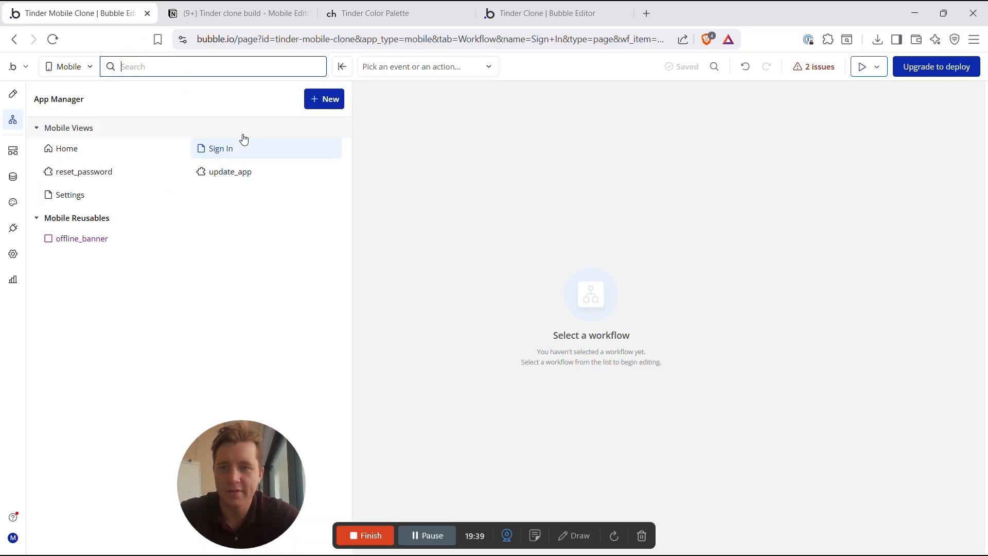
click(323, 105)
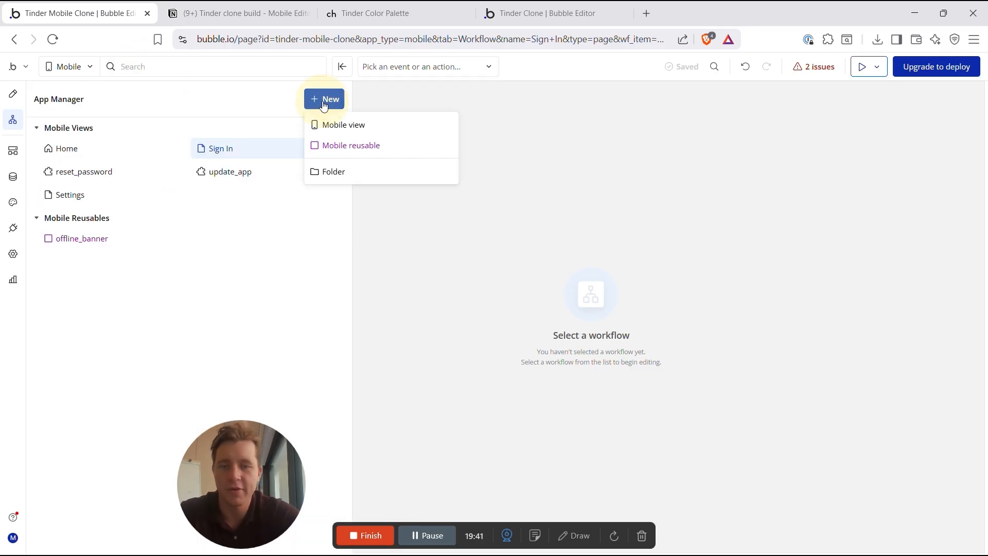
click(349, 126)
text(S)
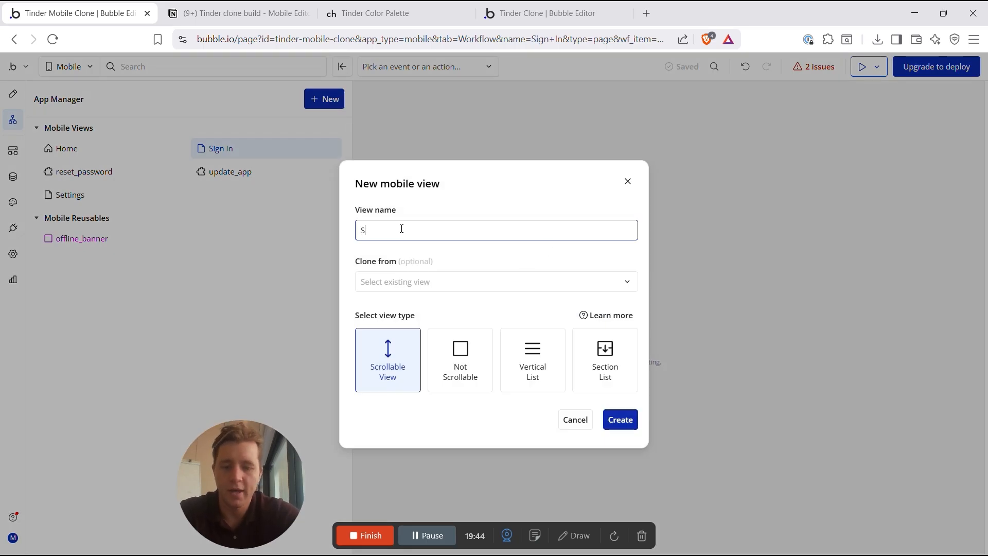
text(ign Up)
click(417, 281)
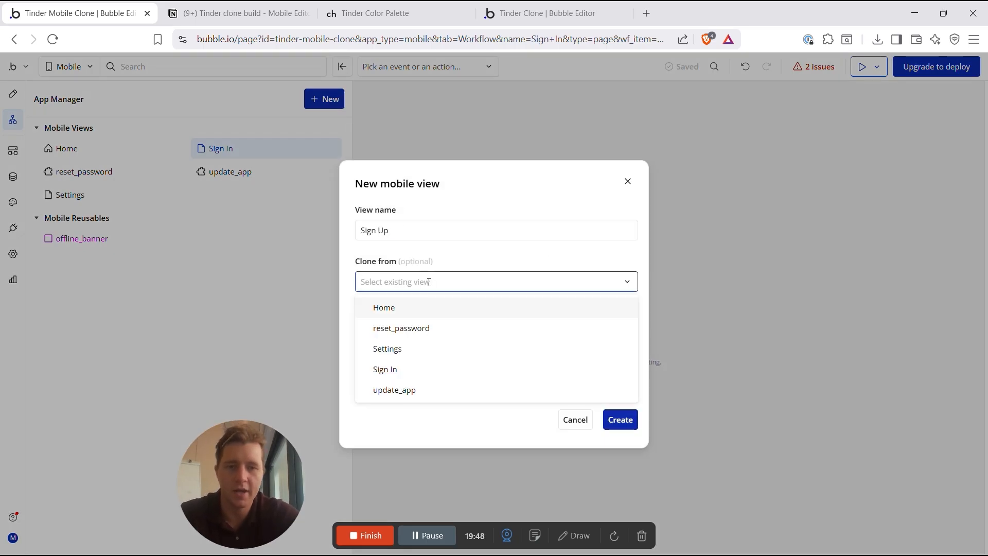
click(391, 372)
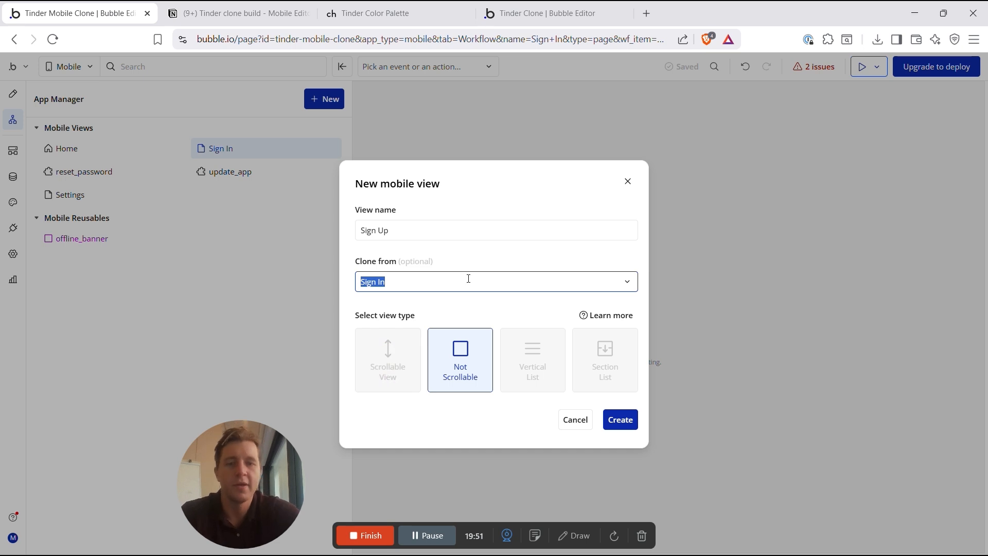
click(621, 420)
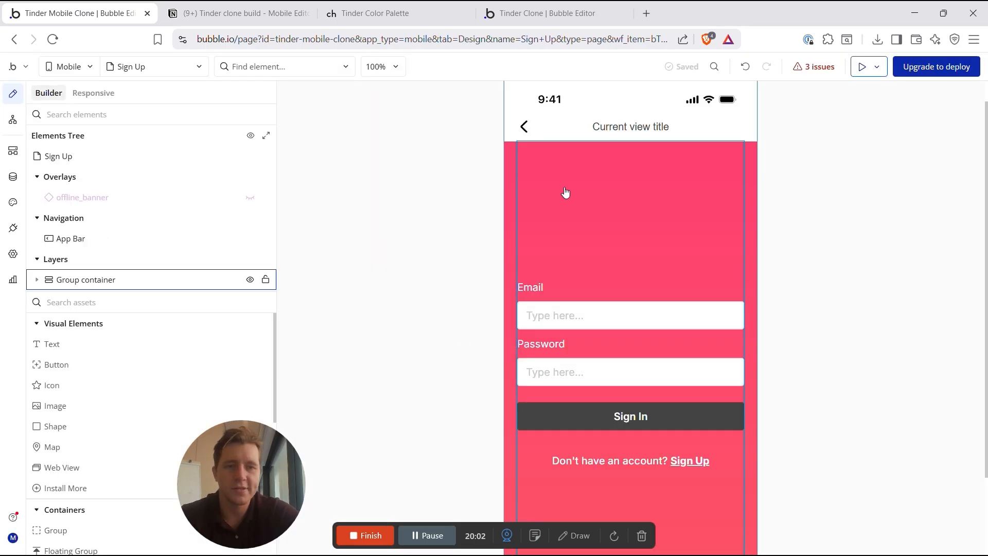
Step: Change the label of the Sign In button on the Sign Up view to "Sign Up"
scroll(565, 193, down, 2)
scroll(634, 168, up, 3)
double_click(654, 449)
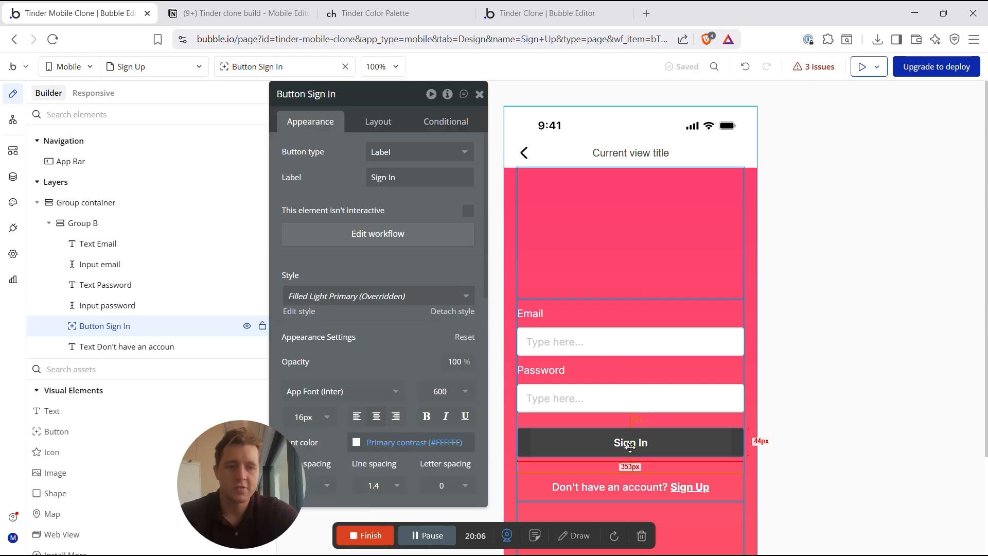
click(401, 178)
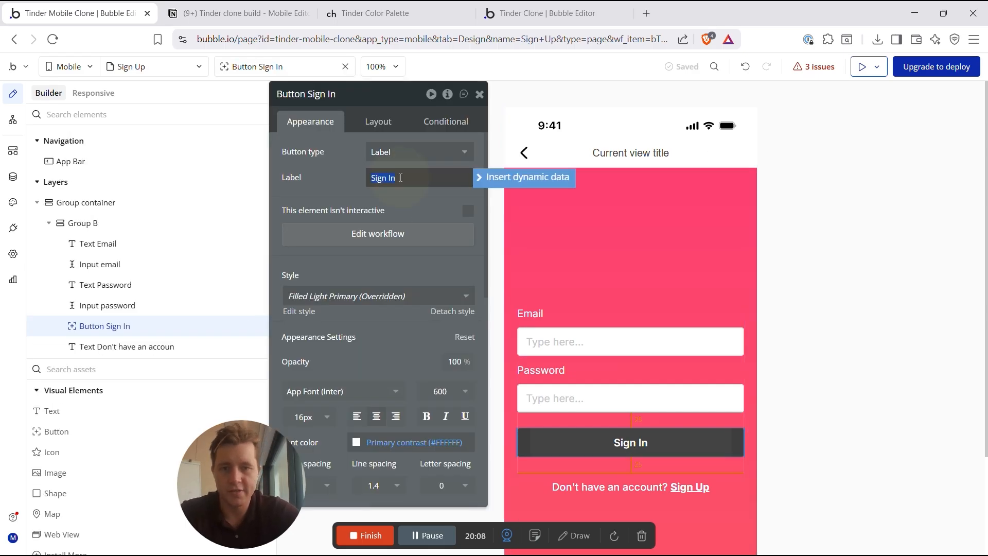
click(390, 177)
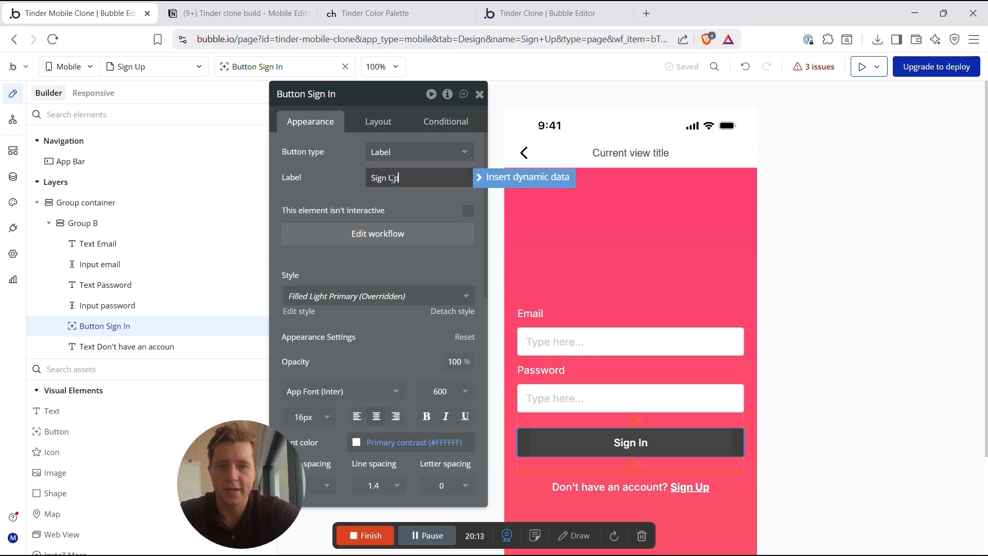
Step: Reword the text below the button to "Already have an account? Sign In", keeping Sign In bold and underlined
click(627, 486)
triple_click(369, 153)
click(303, 153)
key(BackSpace)
key(BackSpace)
key(BackSpace)
key(BackSpace)
key(BackSpace)
text(Already)
click(428, 154)
key(BackSpace)
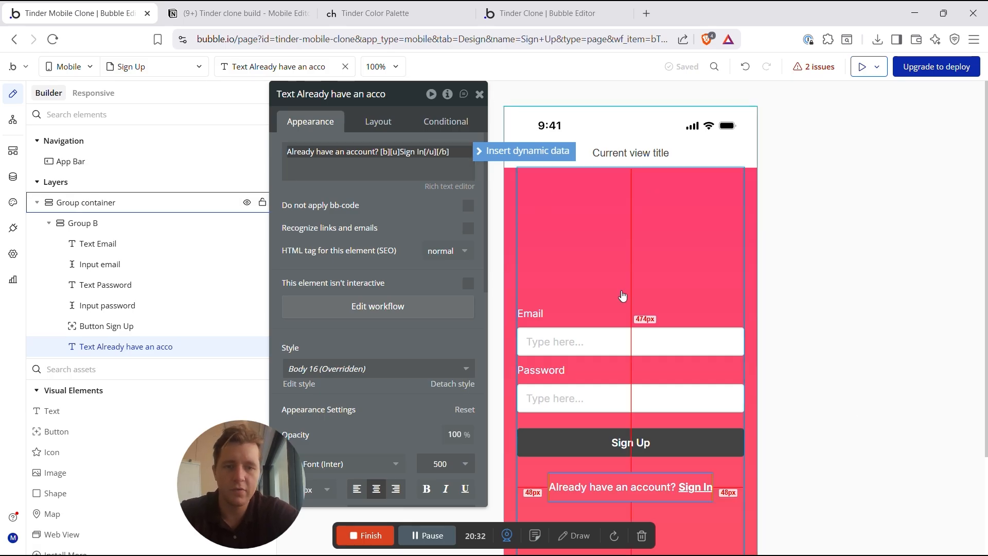
Step: Duplicate the Email label and the email input on the Sign Up view
click(577, 314)
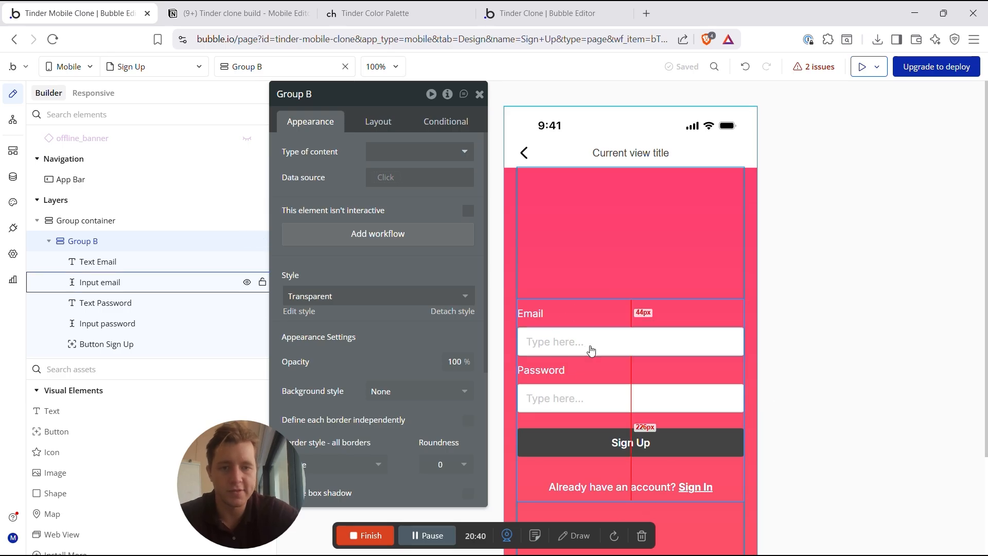
click(547, 340)
click(535, 314)
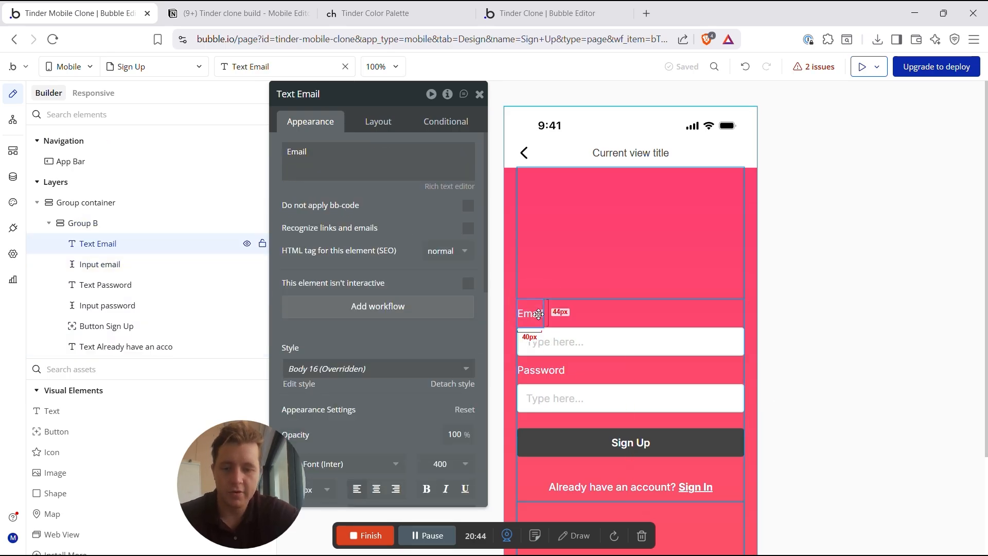
key(ctrl+d)
click(552, 353)
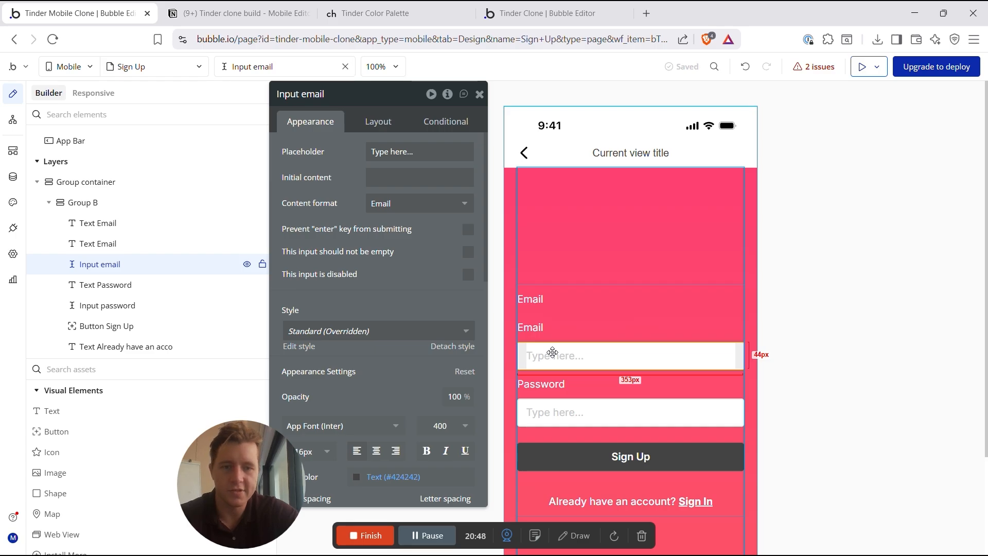
key(ctrl+d)
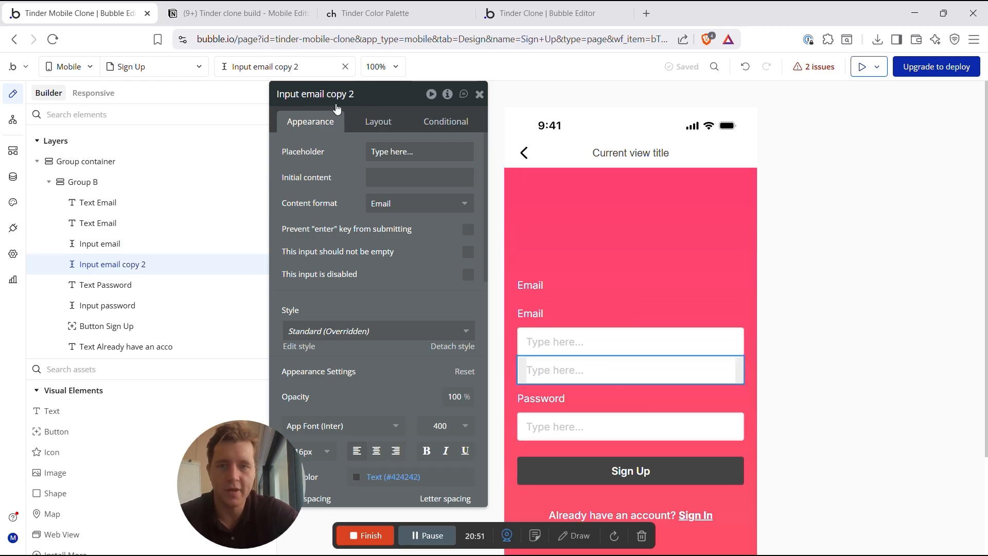
Step: Move the copied email input up two places so it sits directly beneath the first Email label
click(379, 123)
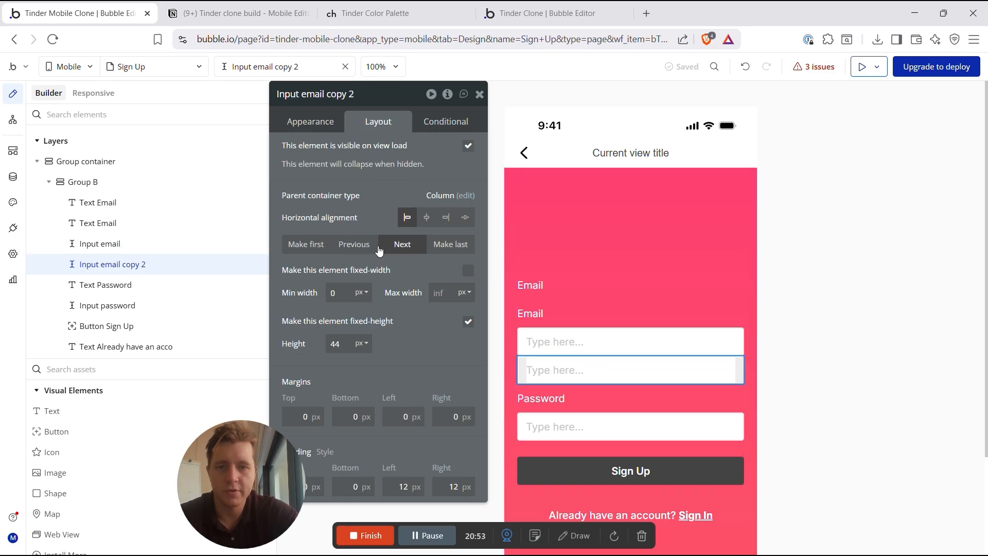
click(355, 245)
click(355, 245)
Step: Change the first label's text to "Name" and rename the input beneath it to "Input name"
click(530, 286)
click(283, 124)
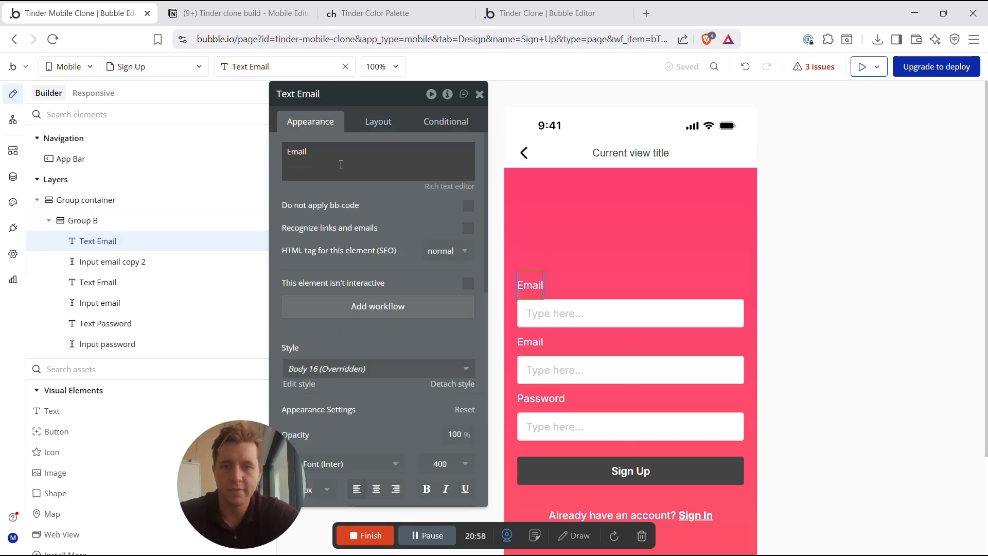
text(Name)
click(573, 315)
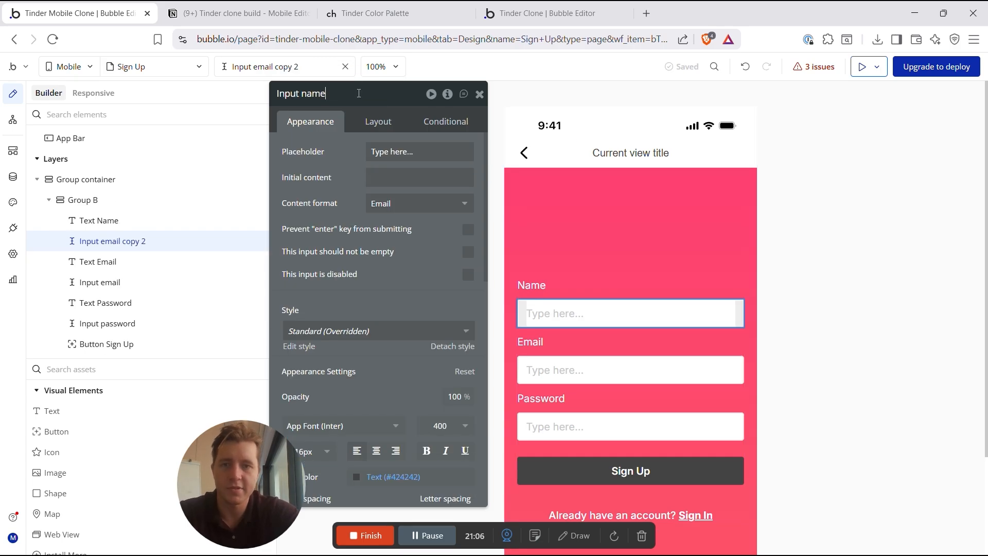
scroll(681, 373, down, 3)
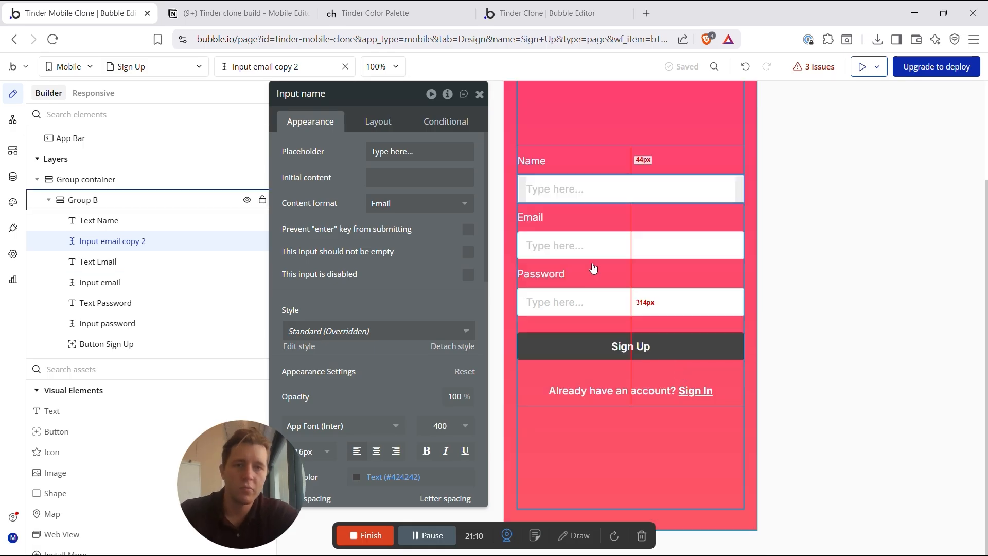
click(479, 94)
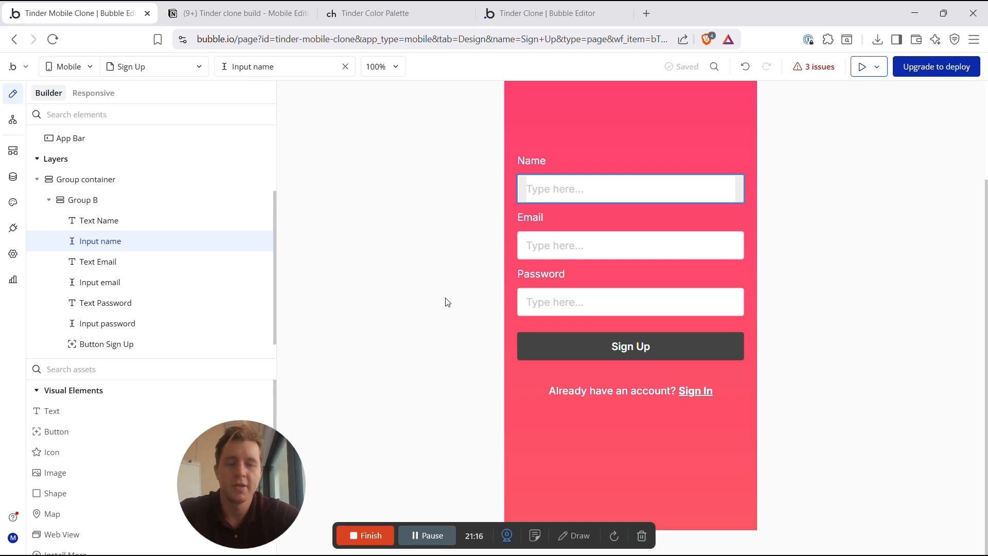
Step: Open the Sign Up button's workflow and delete its copied Log the user in and Go to tab Settings actions
click(633, 346)
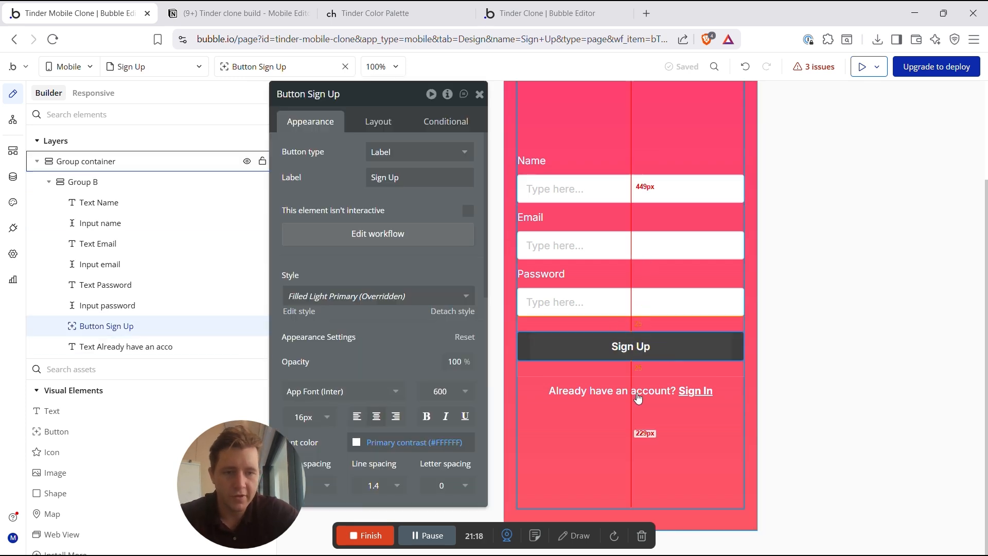
click(369, 233)
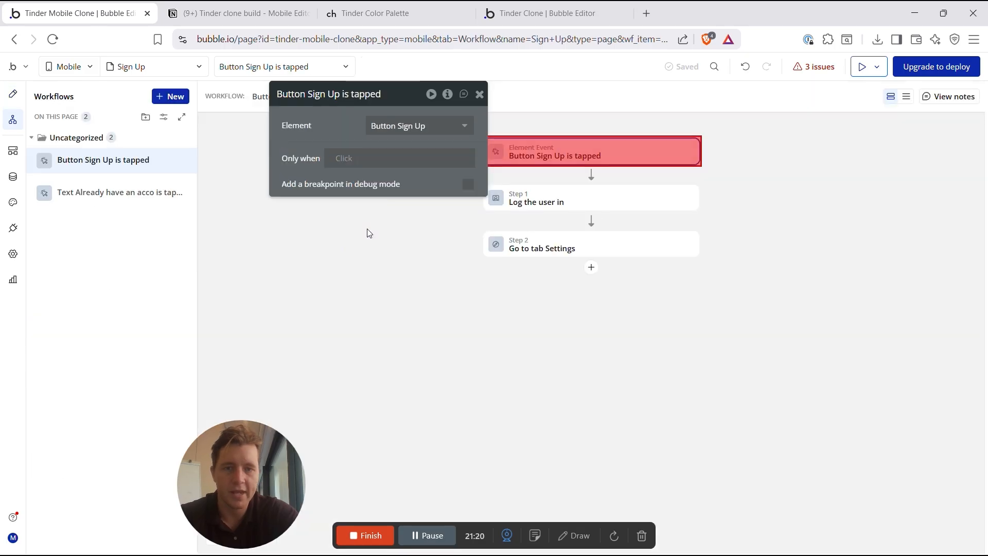
right_click(684, 199)
click(721, 369)
drag(374, 95, 310, 114)
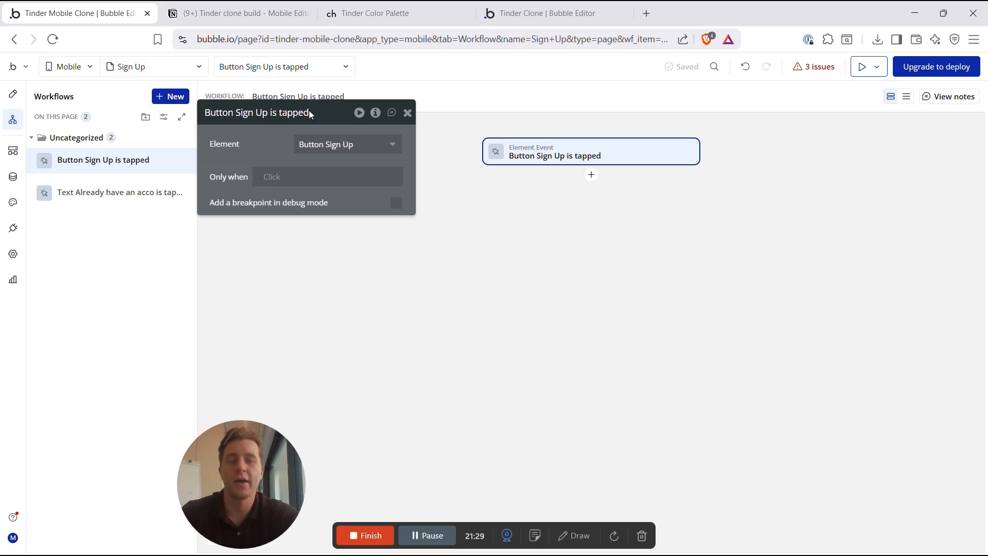
Step: Add a "Sign the user up" action to the Sign Up button's workflow with Email set to Input email's value
click(592, 176)
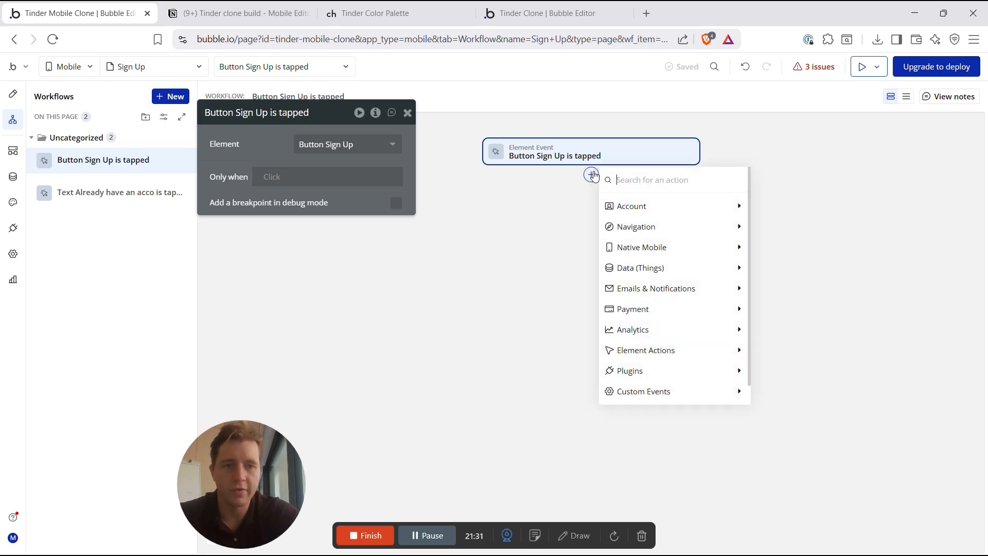
text(sig)
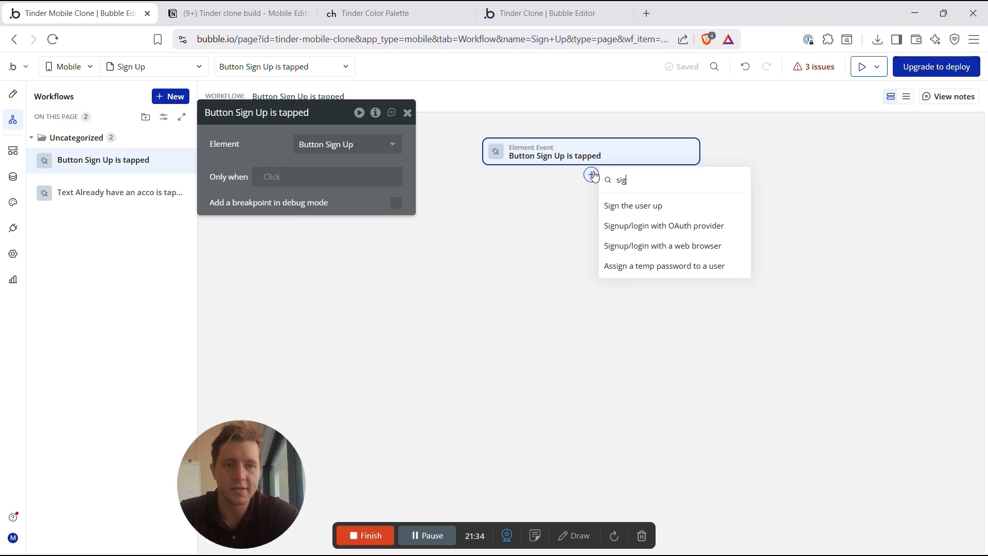
click(648, 206)
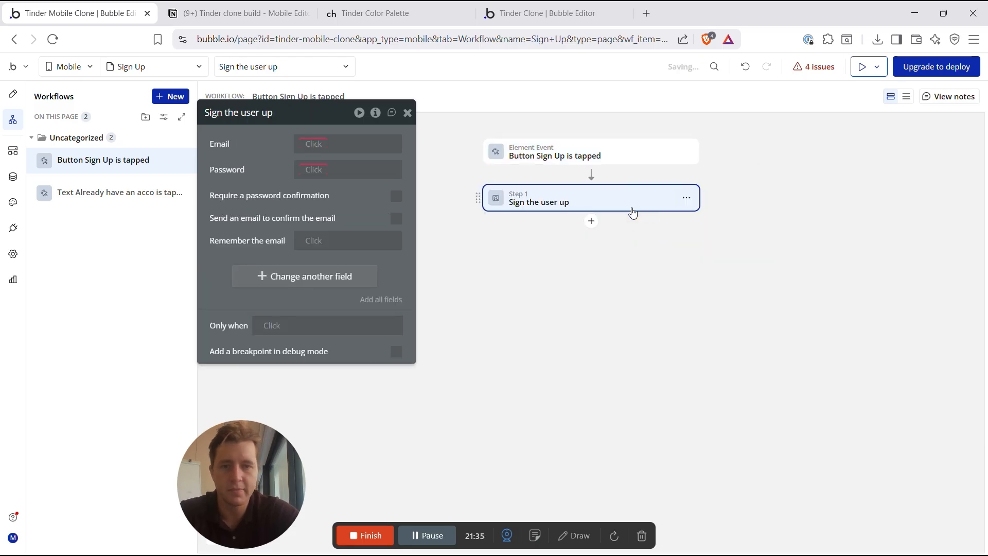
click(313, 148)
text(input)
click(375, 195)
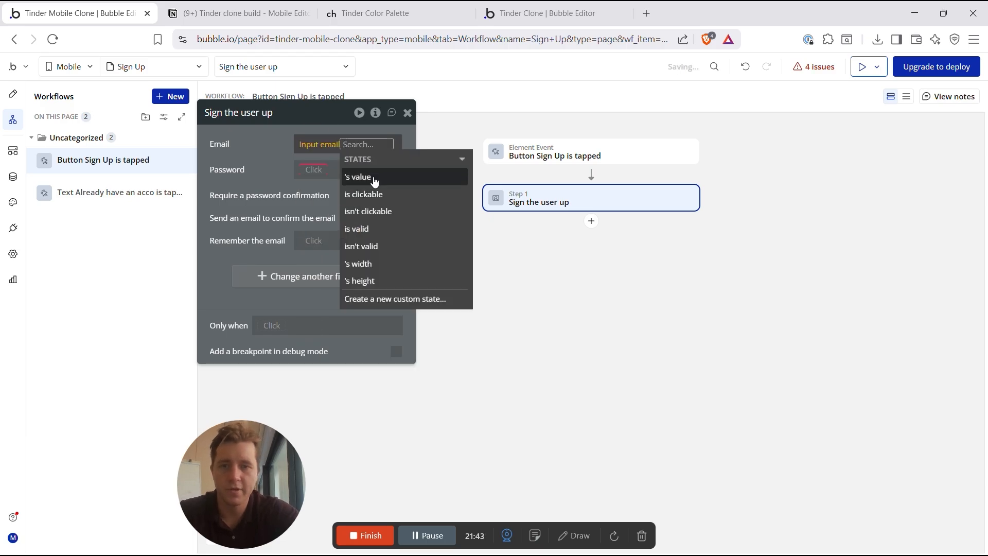
click(261, 151)
Step: Set the sign-up action's Password to Input password's value
click(315, 170)
text(input)
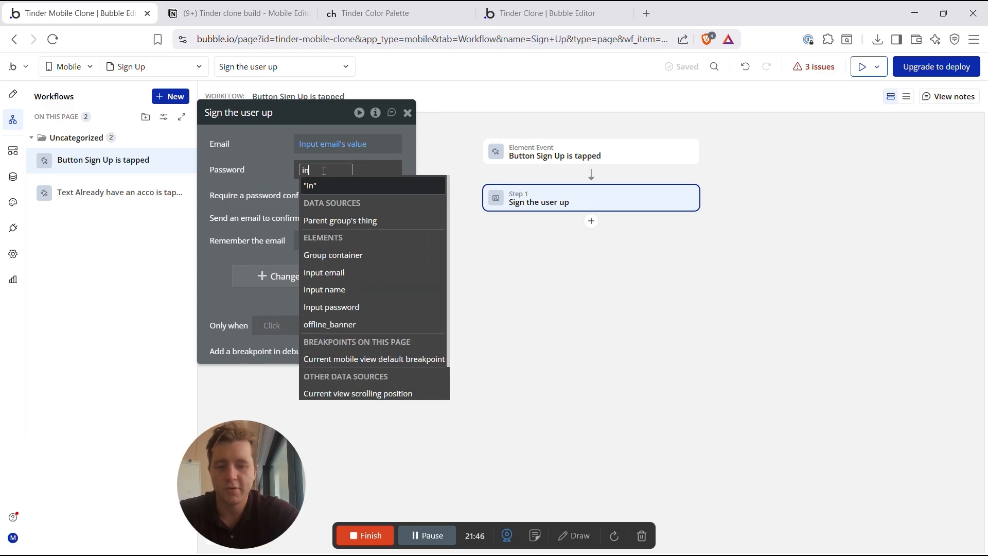
click(331, 255)
click(353, 211)
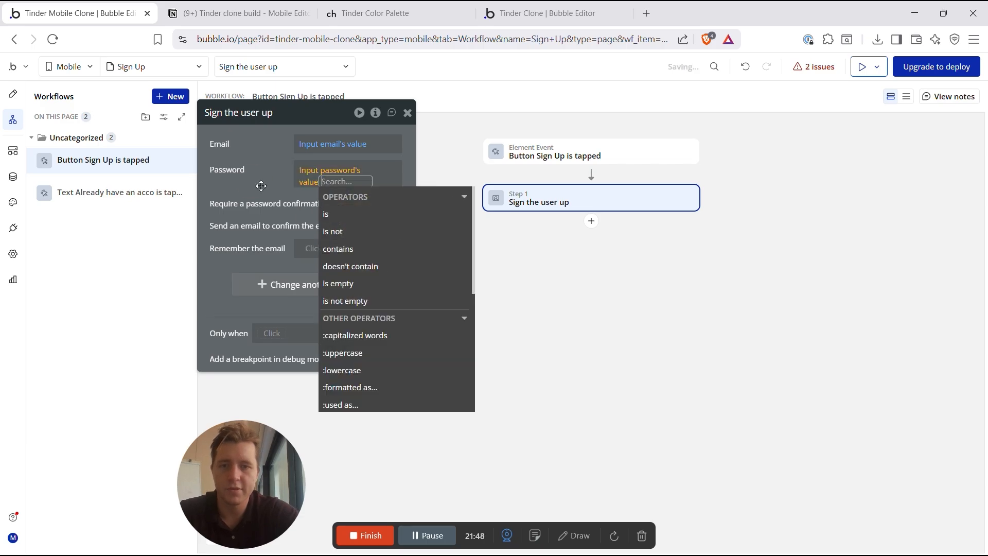
click(253, 181)
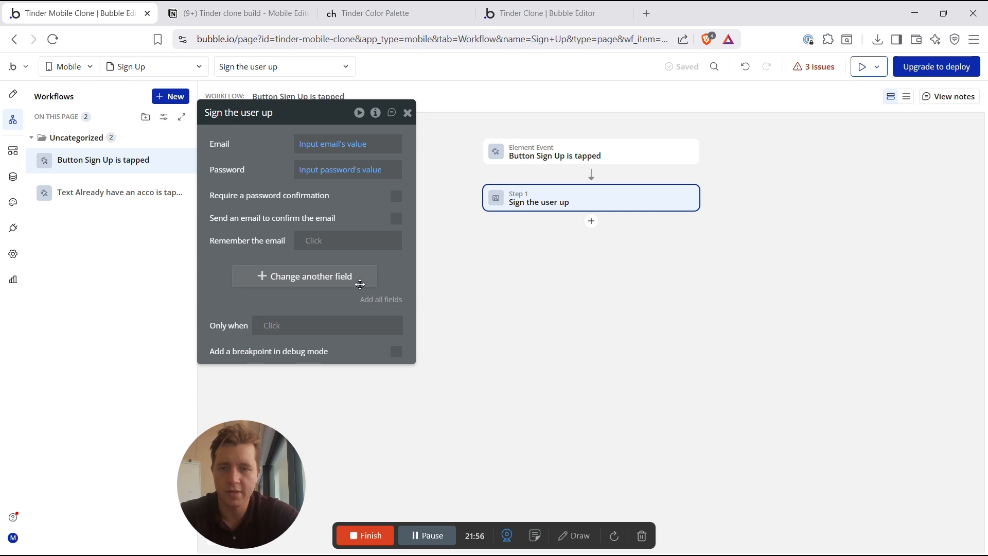
Step: Add the Name field to the sign-up action and set it to Input name's value
click(293, 282)
click(233, 271)
text(name)
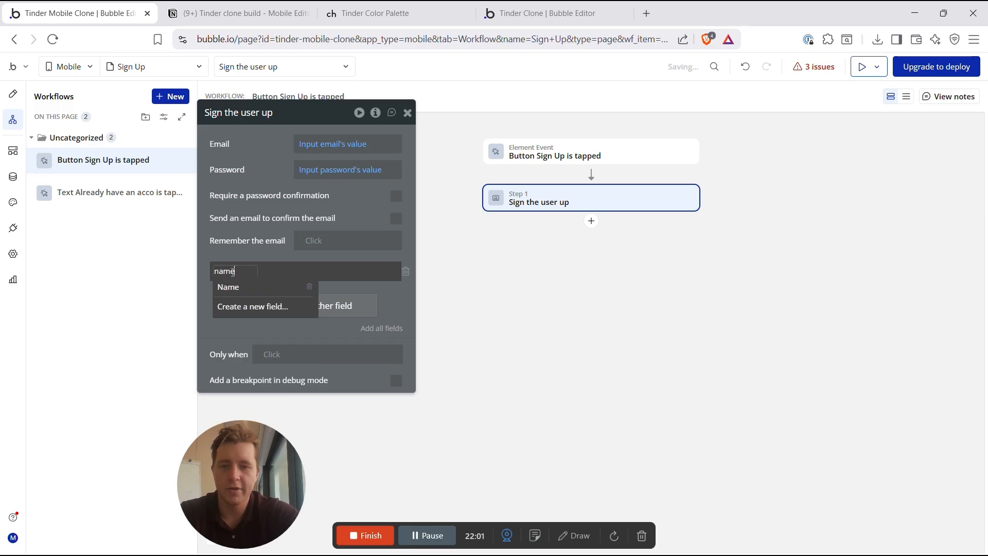
click(242, 288)
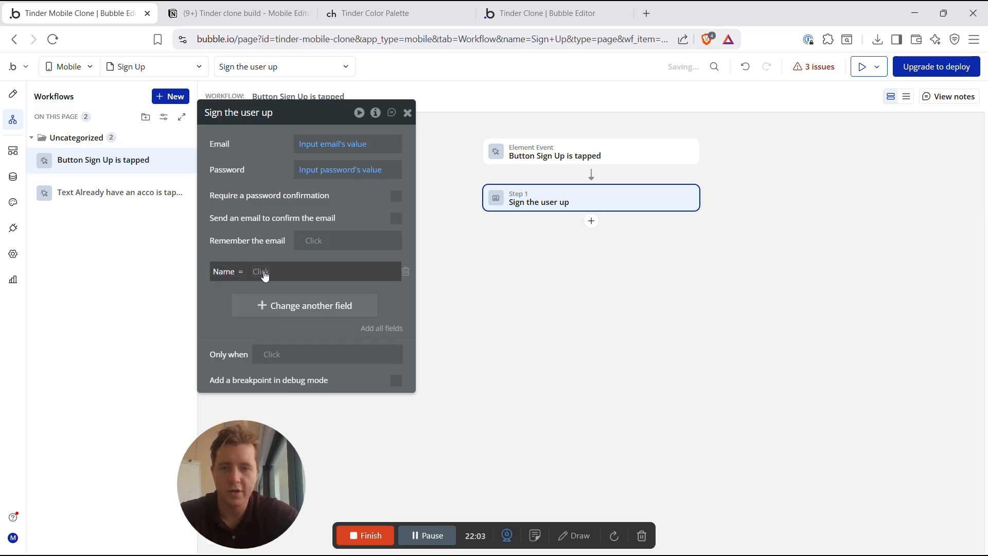
click(264, 275)
text(input)
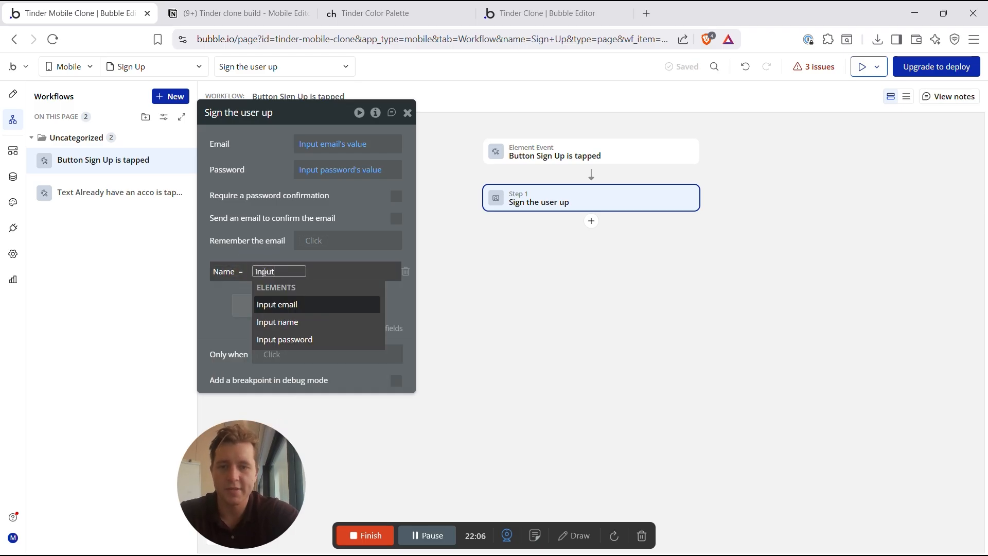
click(282, 321)
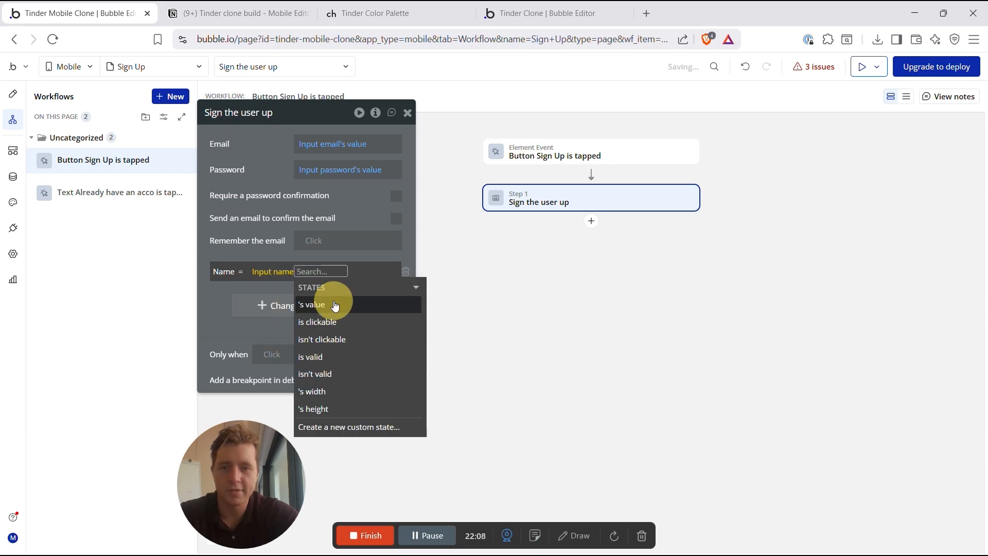
click(303, 304)
click(256, 200)
Step: Set the content format of the Sign Up form's Input name to Text and check the email and password inputs' formats
click(16, 101)
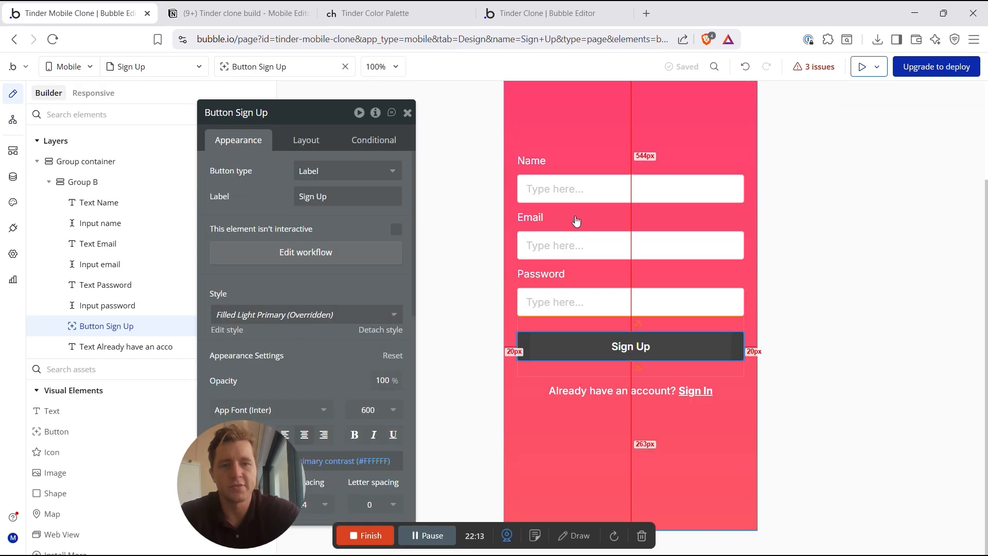
click(547, 249)
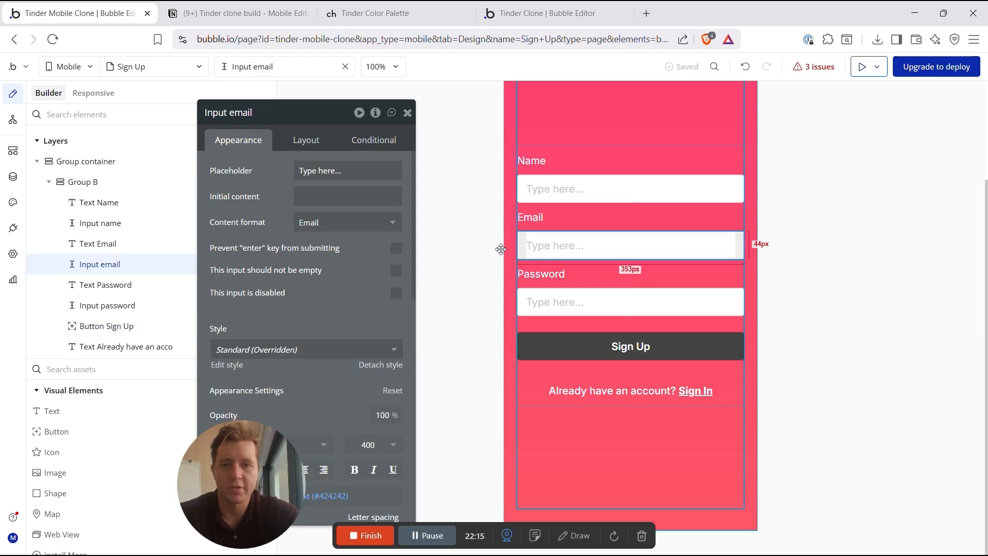
click(563, 193)
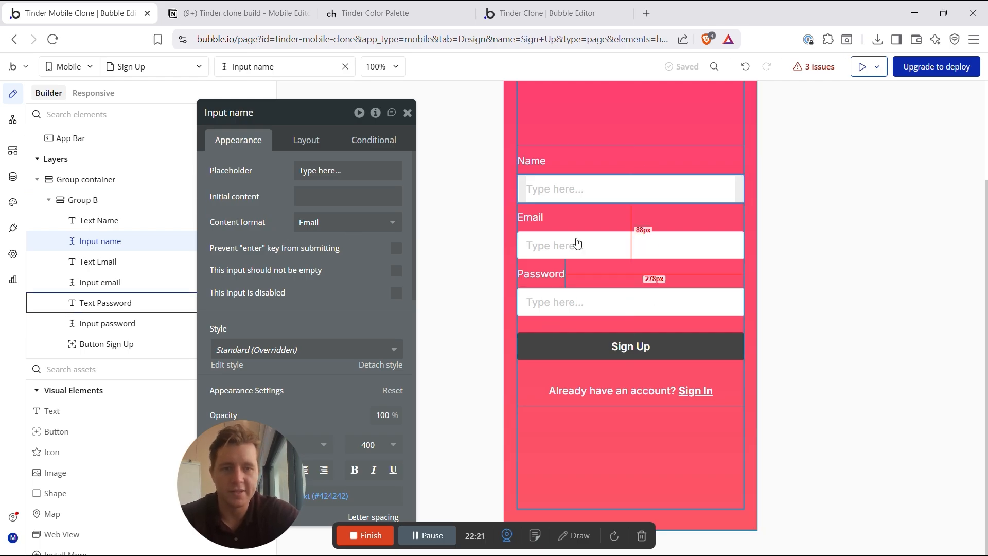
click(329, 233)
text(tex)
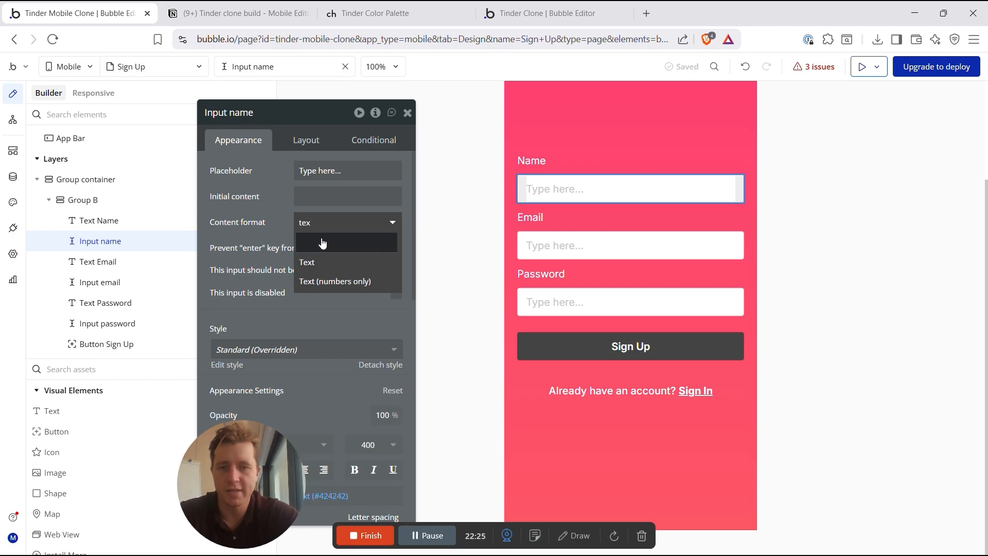
click(316, 262)
click(588, 304)
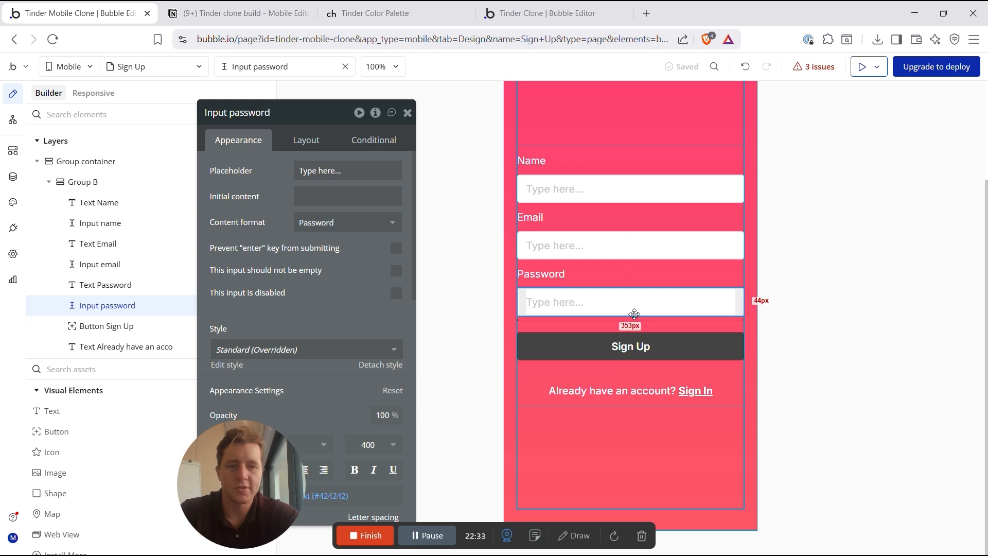
scroll(557, 181, up, 1)
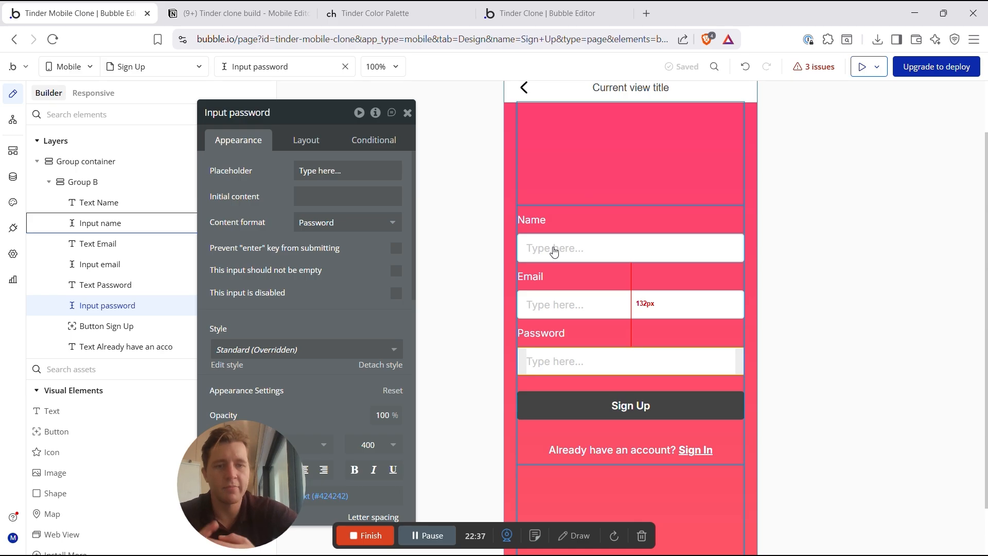
Step: Add a "Go to view" action after "Sign the user up" in the Sign Up button's workflow
click(625, 407)
click(323, 258)
click(603, 198)
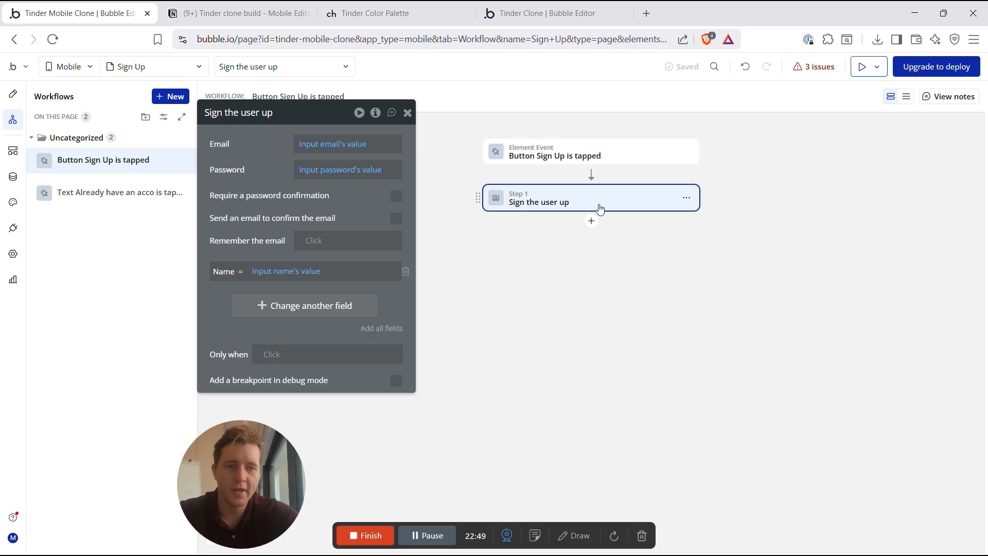
click(592, 221)
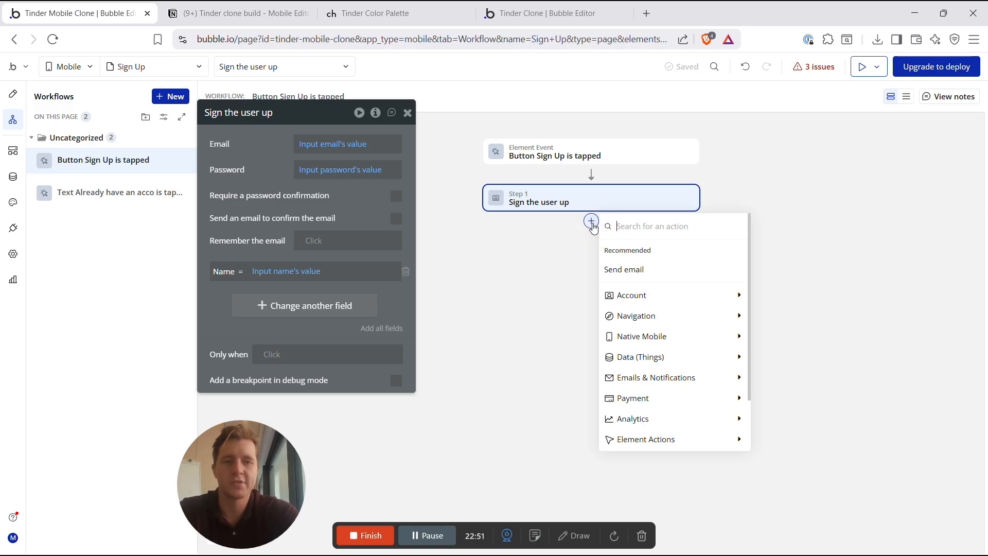
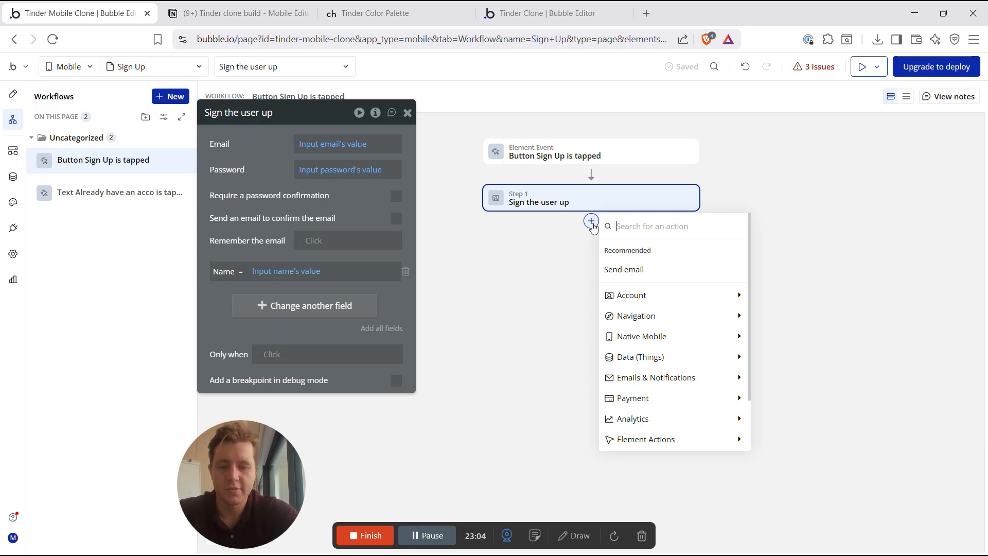
text(go)
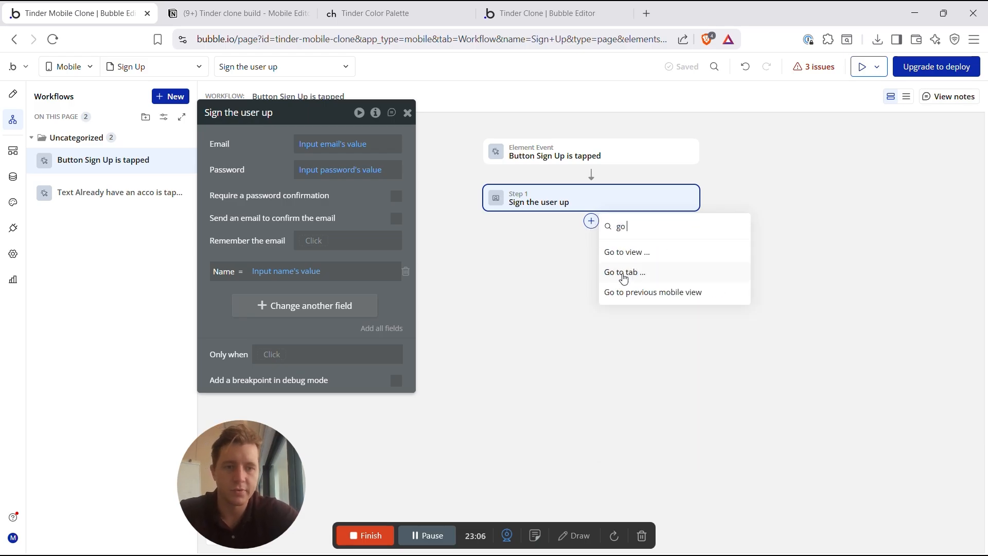
click(625, 252)
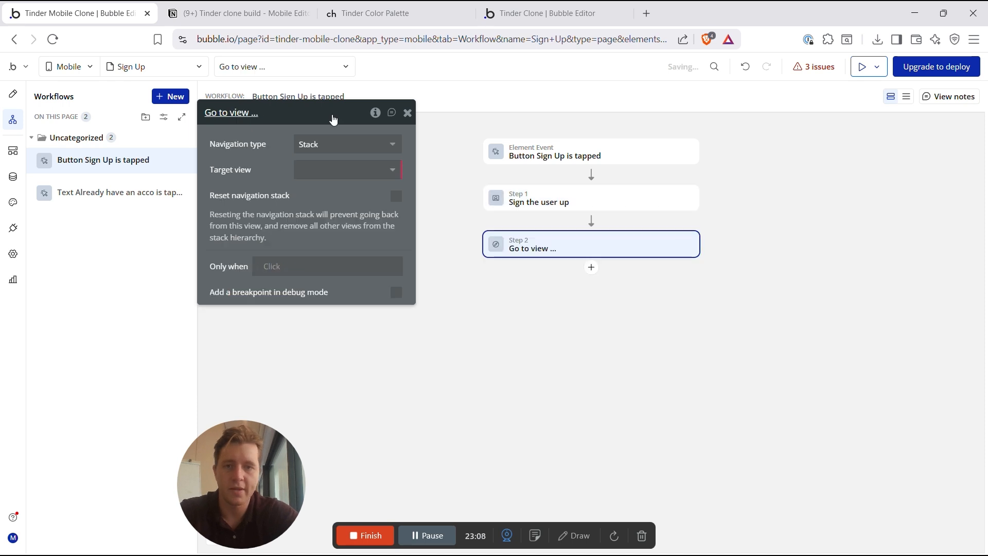
click(321, 173)
click(274, 174)
Step: Open the issue checker and inspect the Sign Up view's issues about missing target views
click(825, 69)
drag(257, 113, 462, 143)
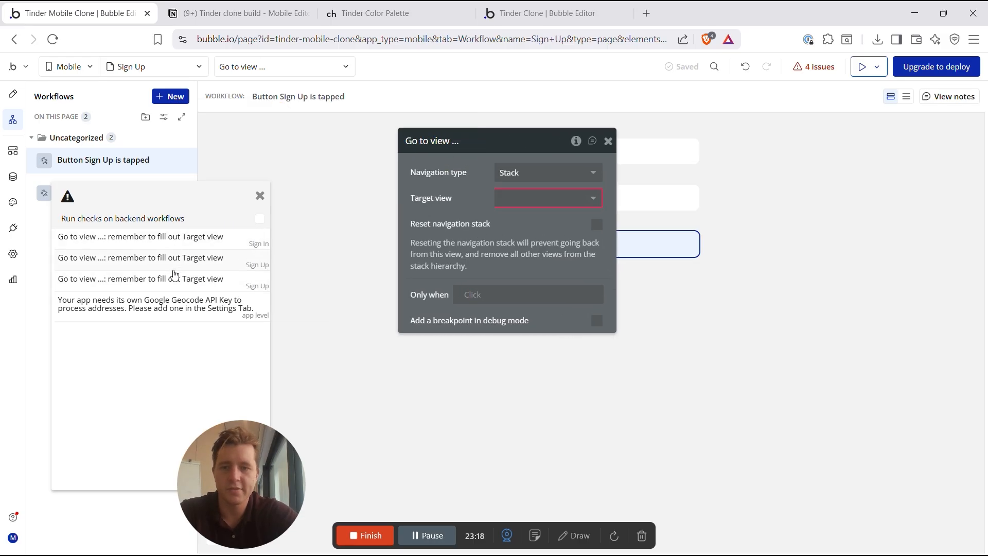
click(149, 264)
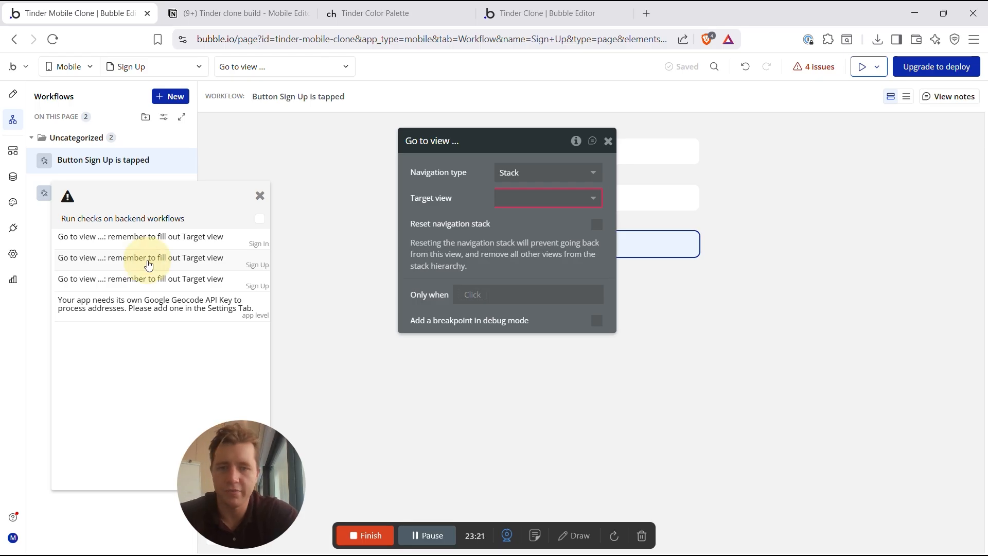
click(162, 282)
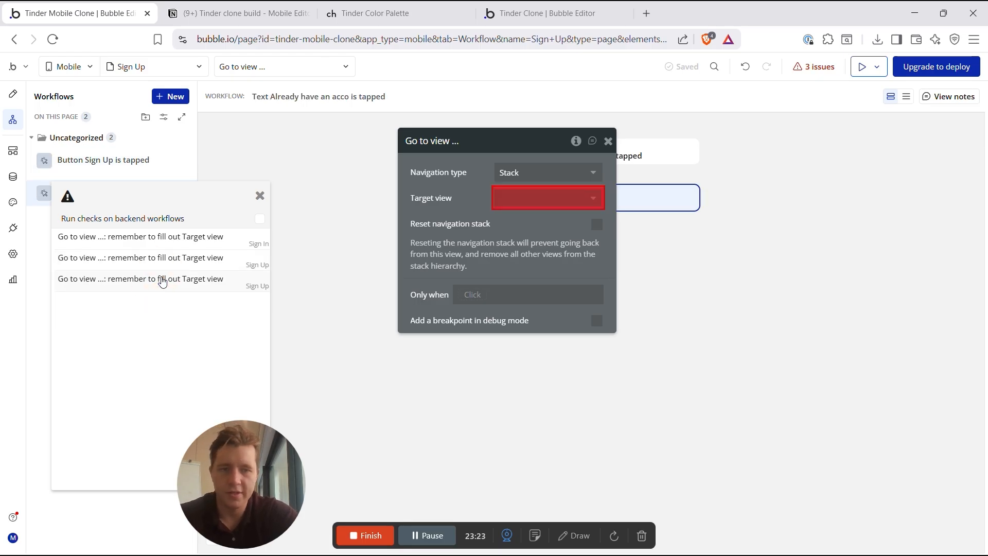
drag(509, 154, 416, 287)
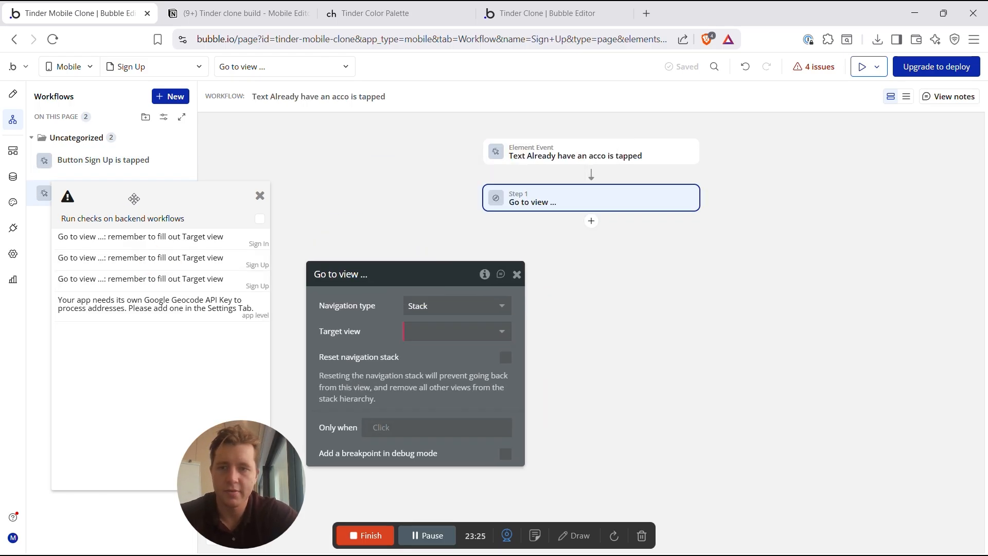
Step: Set the target view of the "Already have an account? Sign In" text's Go to view action to Sign In
click(13, 93)
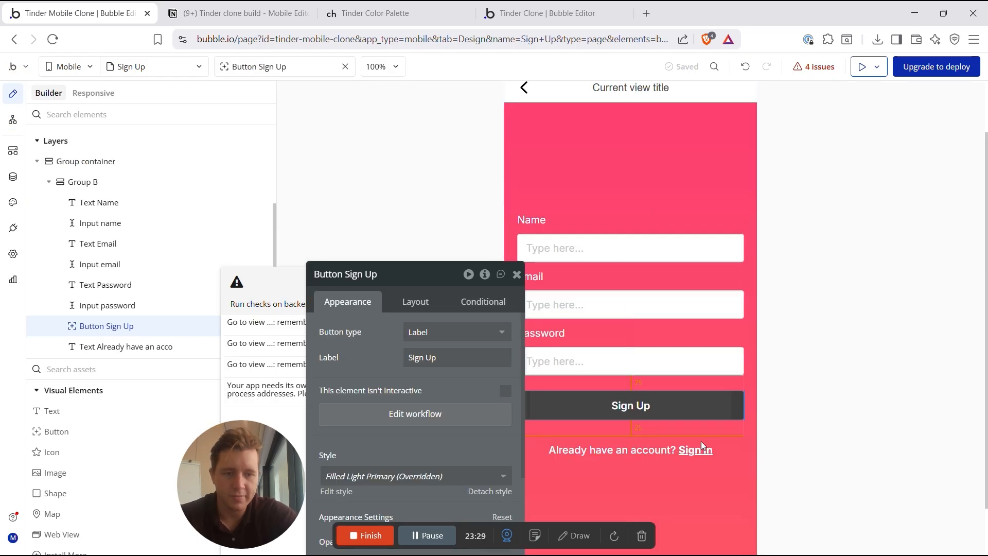
click(708, 453)
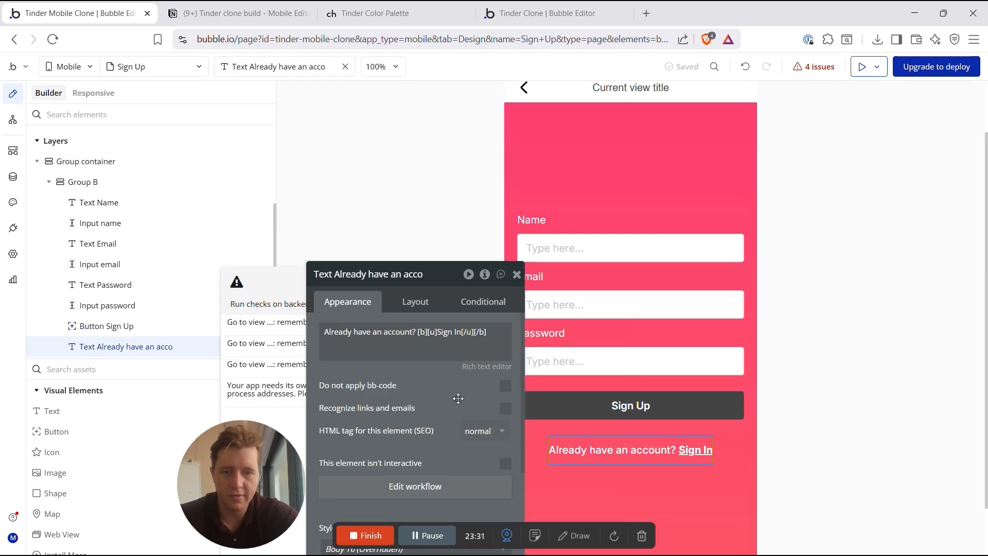
scroll(472, 390, down, 4)
click(405, 351)
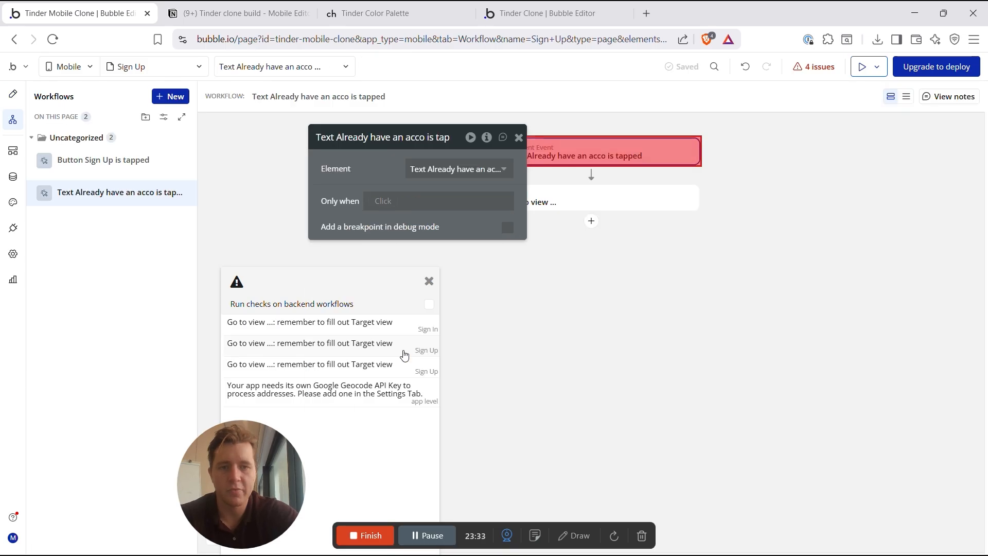
click(552, 203)
click(360, 176)
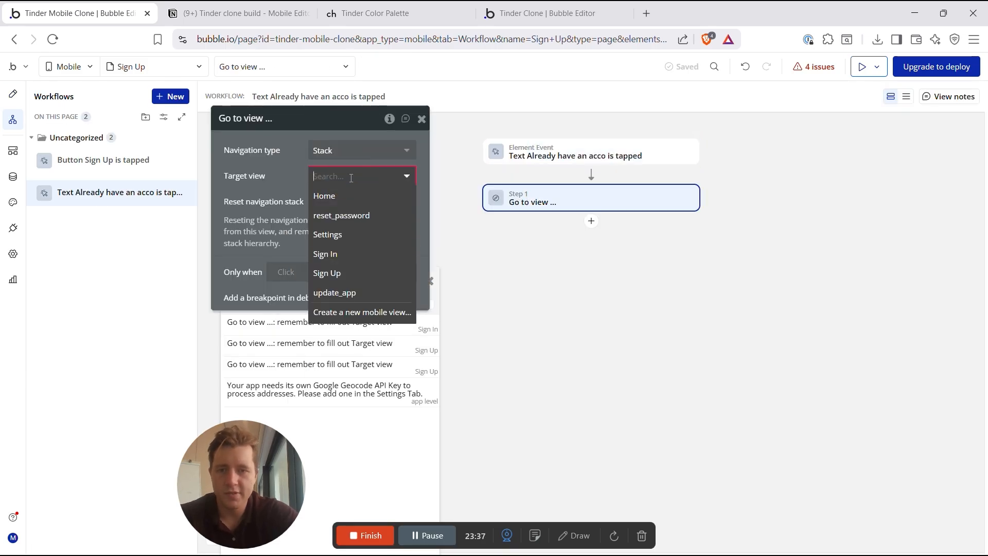
click(351, 255)
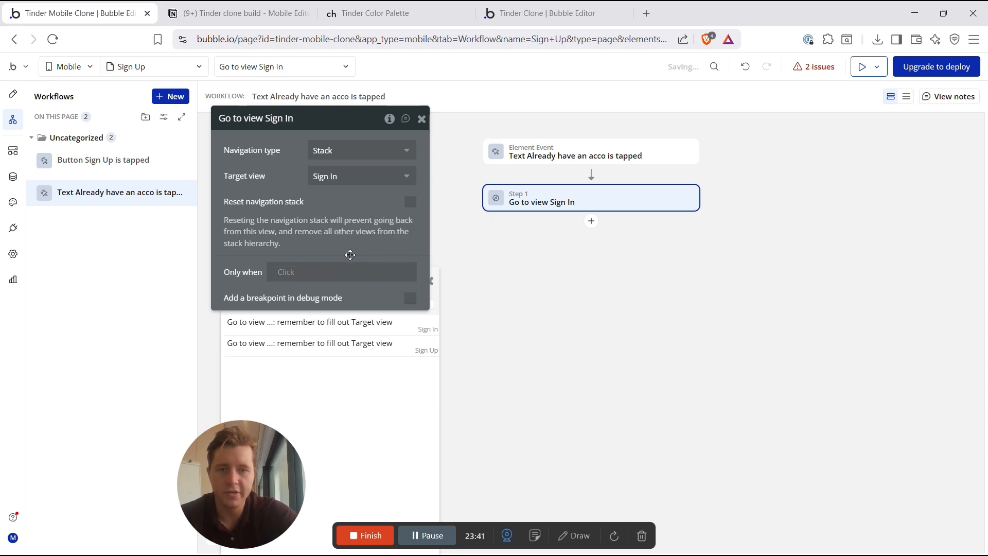
Step: Open the Sign In view's issue and set the "Don't have an account? Sign Up" text's Go to view target to Sign Up
drag(282, 202, 604, 318)
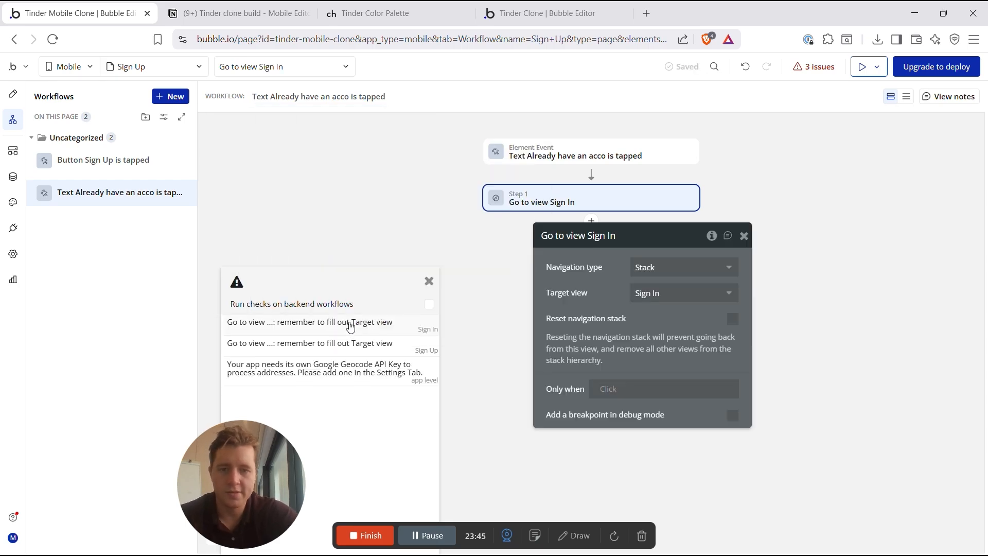
click(350, 327)
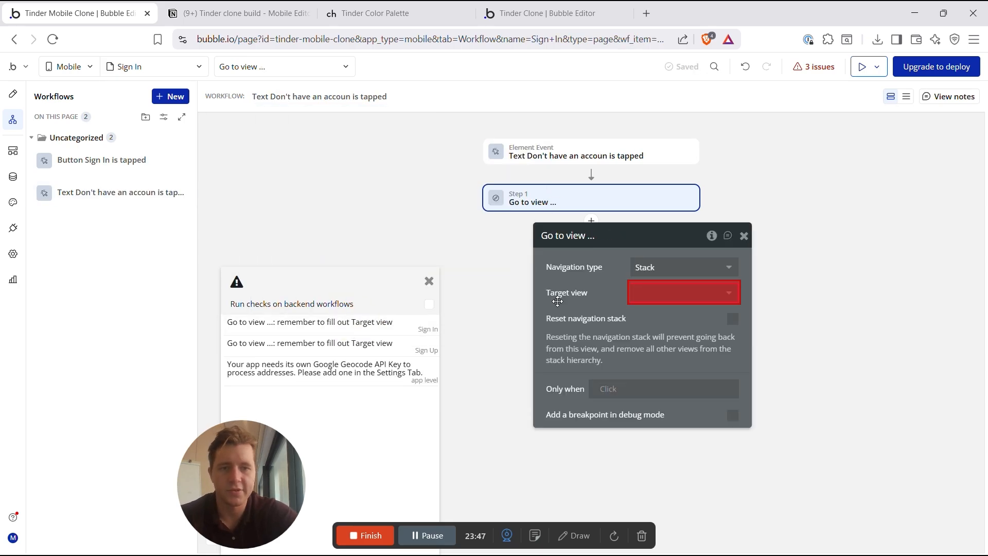
click(13, 94)
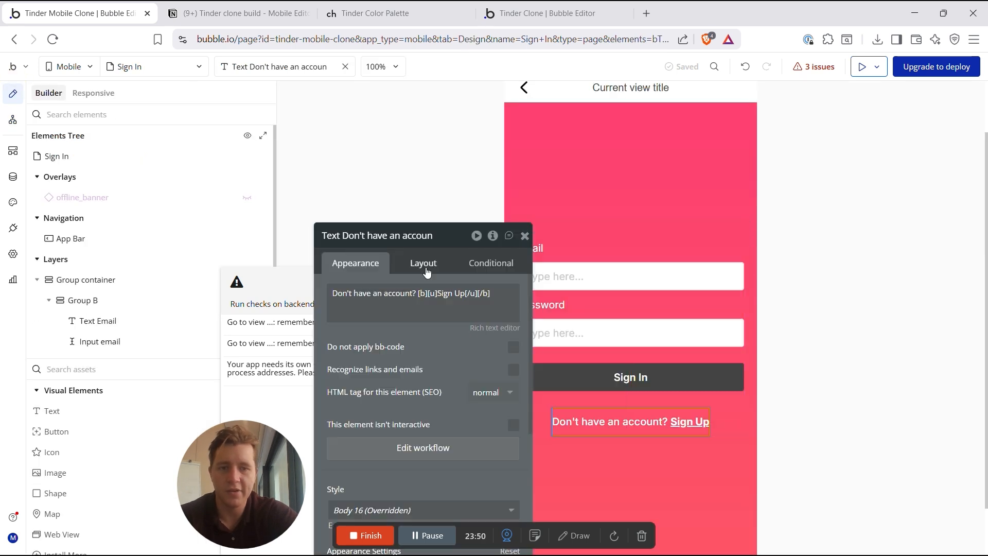
click(634, 426)
click(425, 447)
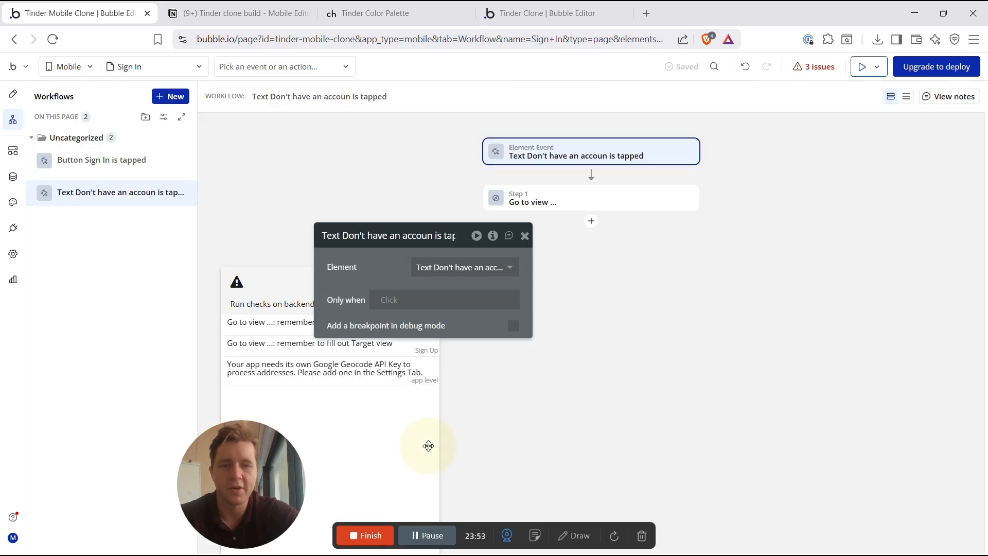
click(545, 203)
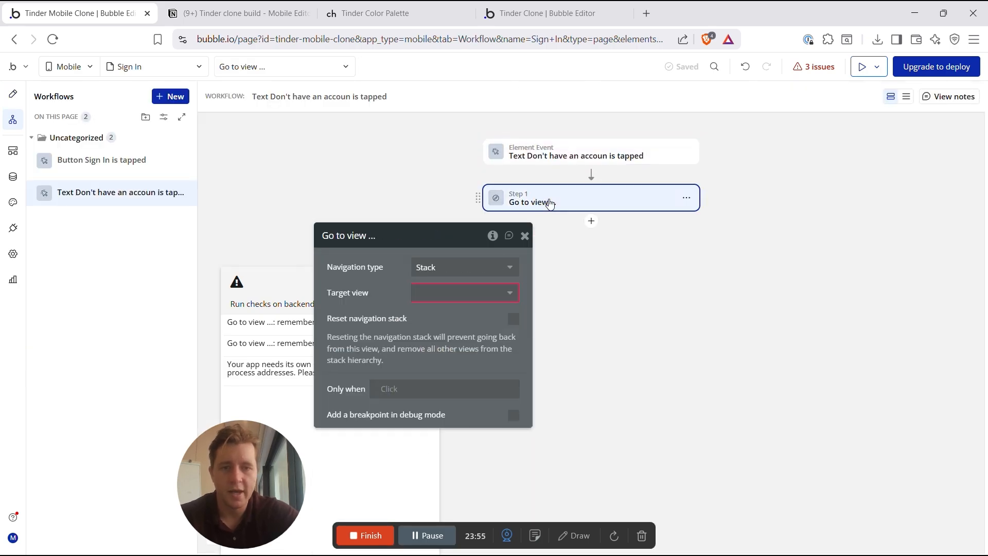
click(451, 292)
click(431, 390)
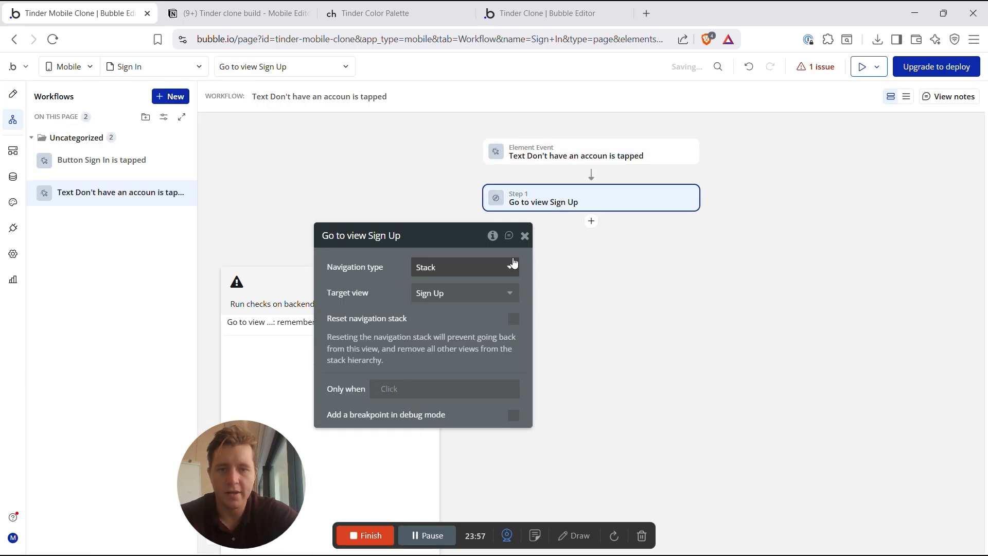
click(526, 237)
Step: Open the remaining issue on the Sign Up button's Go to view action and review the Sign Up view's design
click(332, 326)
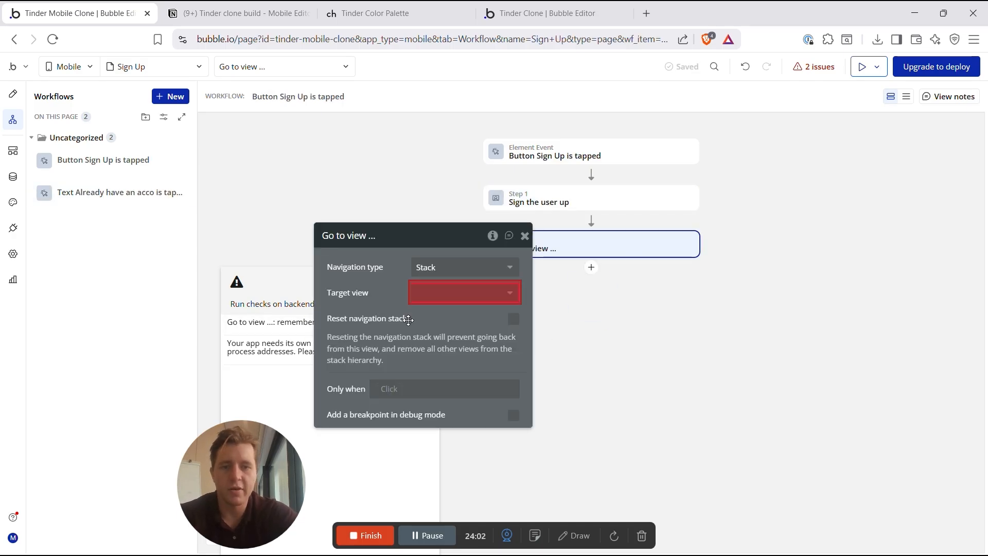
click(13, 94)
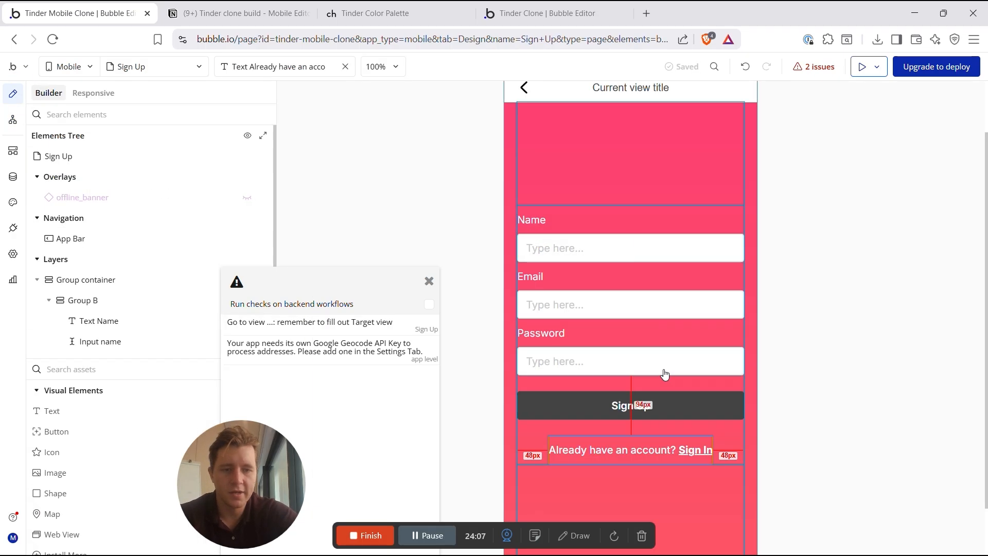
scroll(664, 374, down, 1)
scroll(665, 374, up, 2)
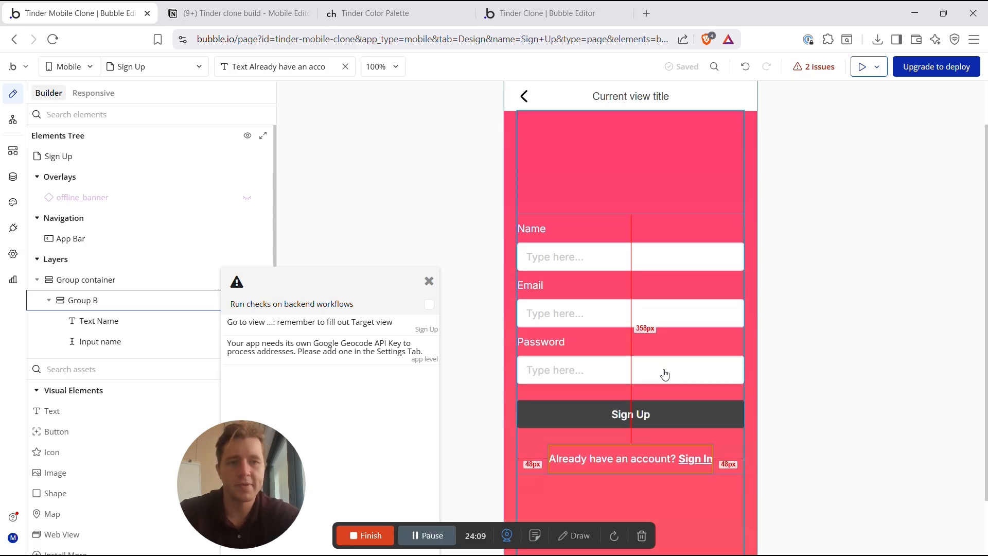
scroll(665, 375, down, 1)
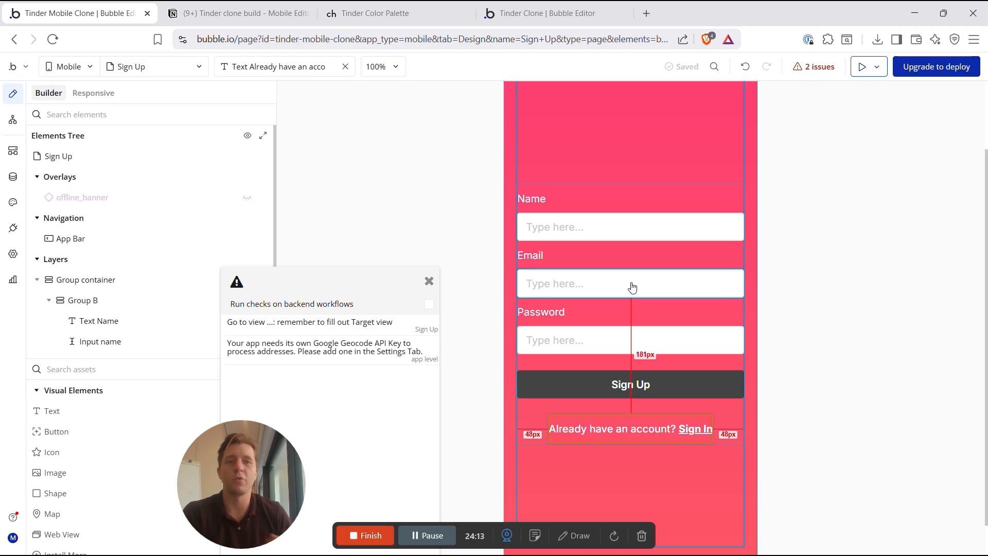
Step: Switch to the Notion build checklist and check off Registering account, its two sub-items and Creating a login page
click(217, 7)
scroll(399, 180, up, 2)
scroll(399, 180, down, 1)
click(292, 214)
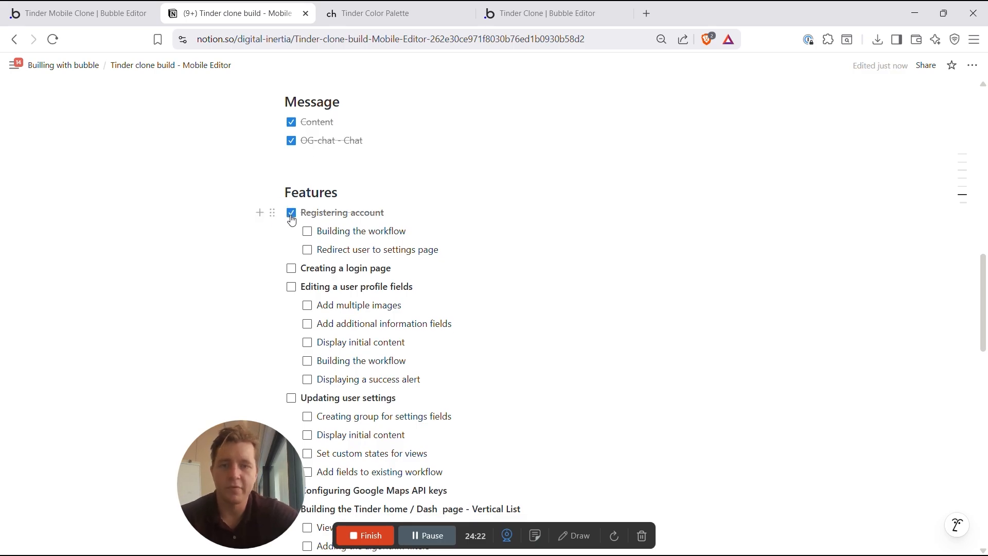
click(307, 232)
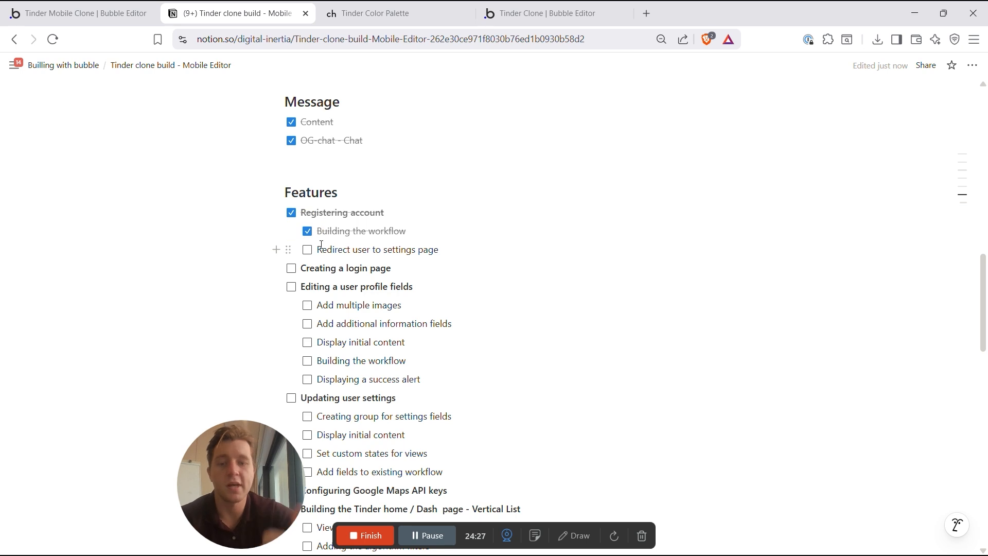
click(307, 251)
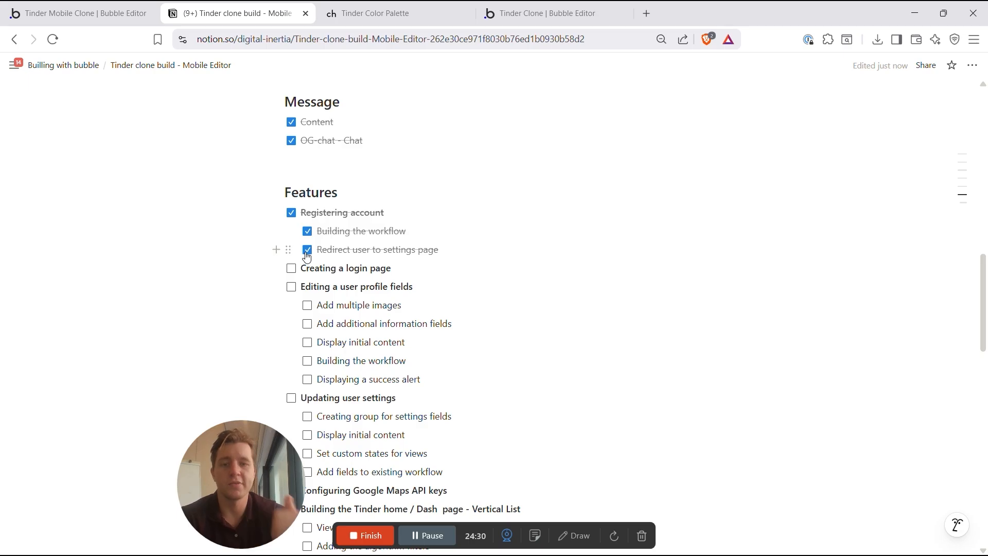
click(292, 269)
scroll(377, 318, up, 1)
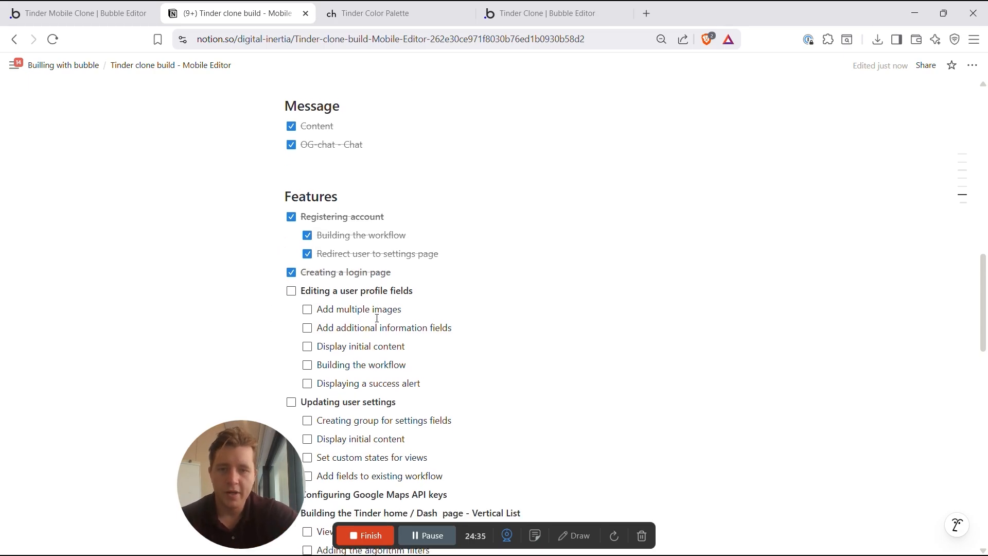
scroll(332, 314, down, 1)
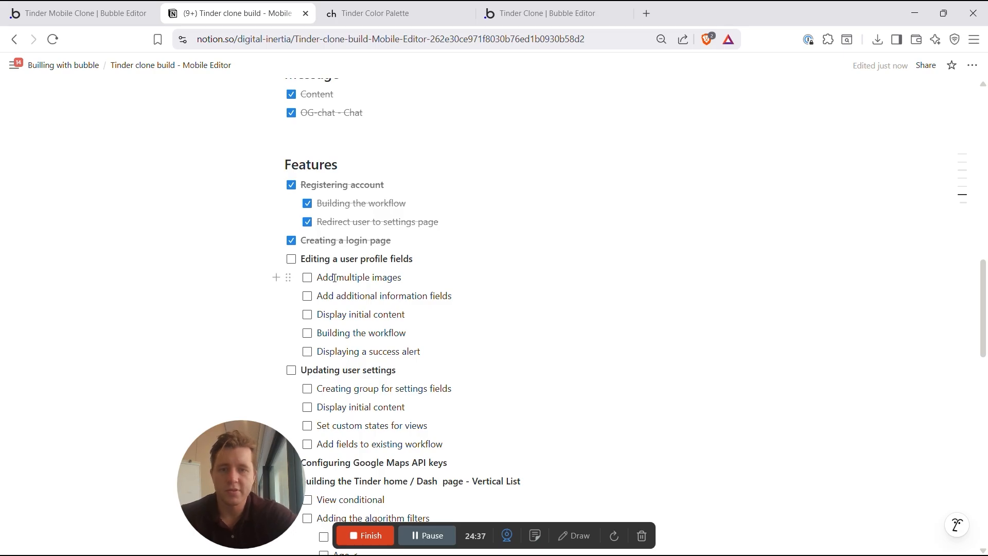
Step: Review the build checklist's remaining features and its list of onboarding steps
scroll(359, 260, down, 1)
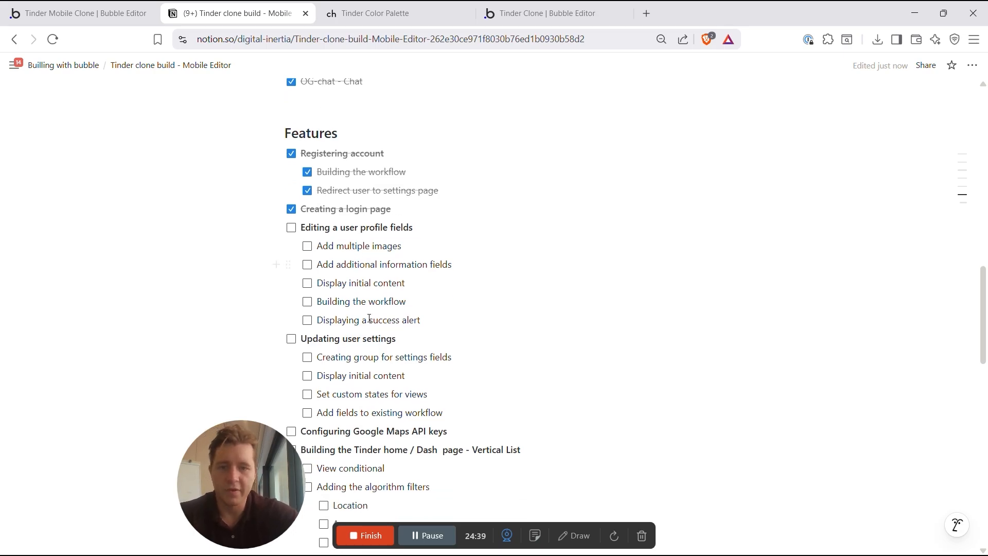
scroll(372, 323, up, 4)
scroll(372, 323, up, 14)
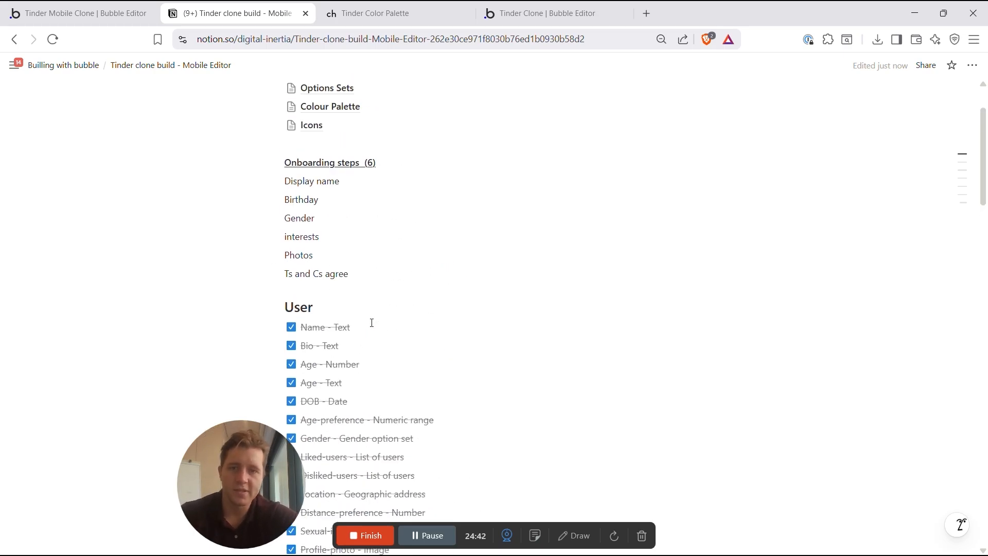
drag(386, 265, 270, 255)
scroll(401, 326, down, 1)
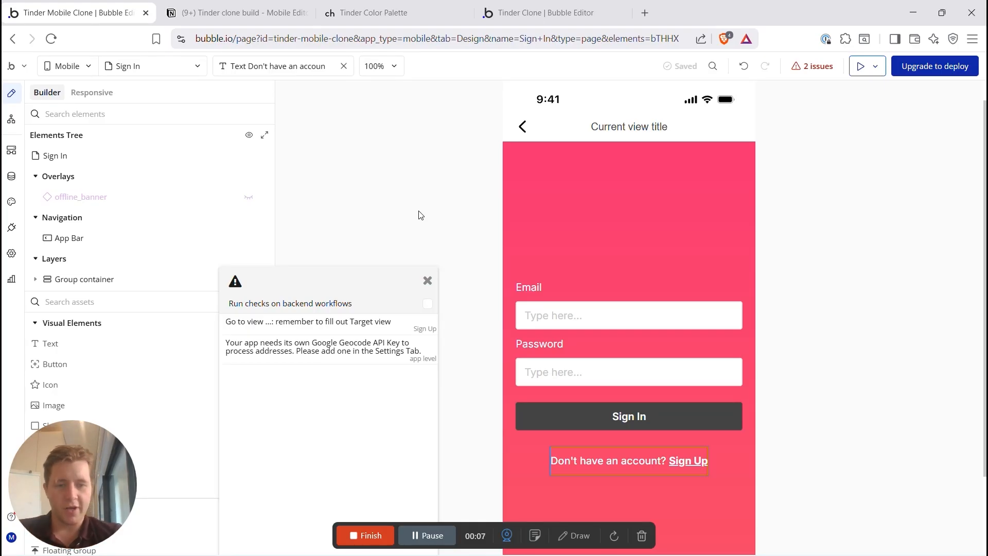
Step: Inspect the Sign Up button's Go to view action with the missing target view, and return to the button in the Sign Up view's design
click(679, 460)
click(363, 322)
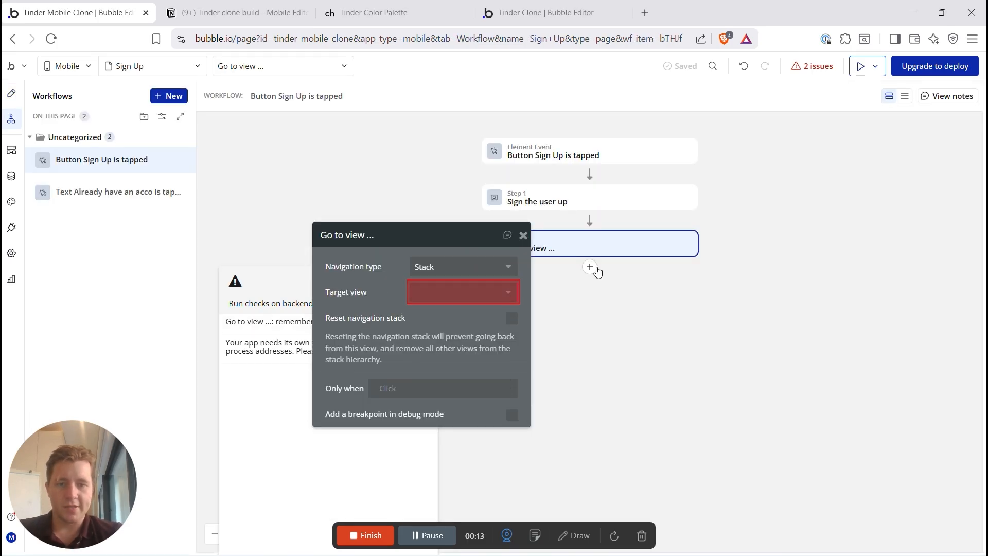
drag(404, 242, 756, 276)
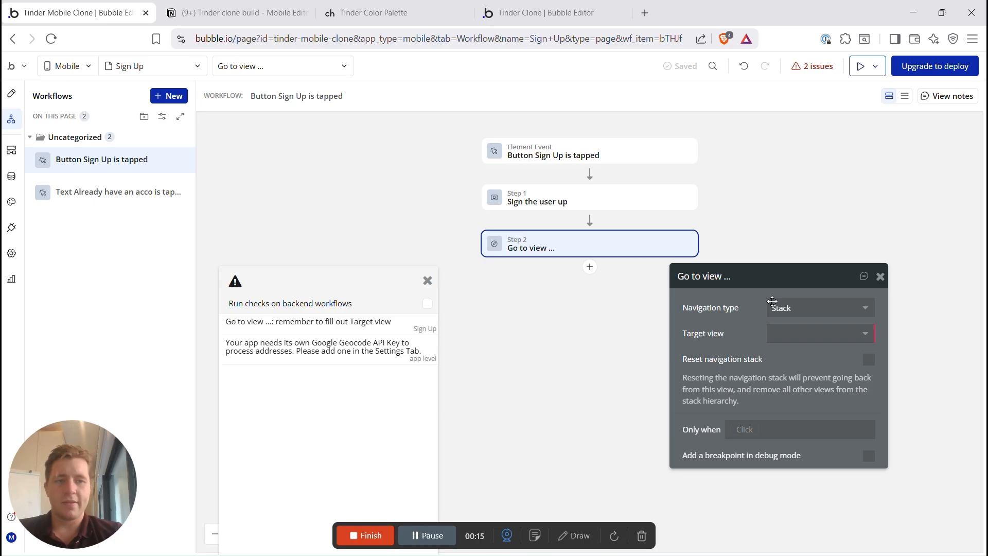
click(792, 330)
click(11, 93)
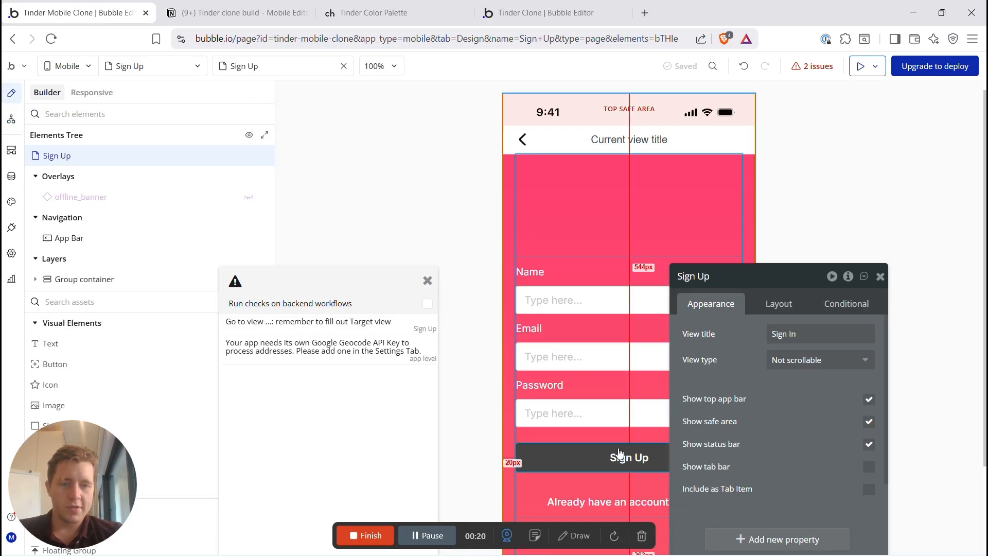
click(619, 453)
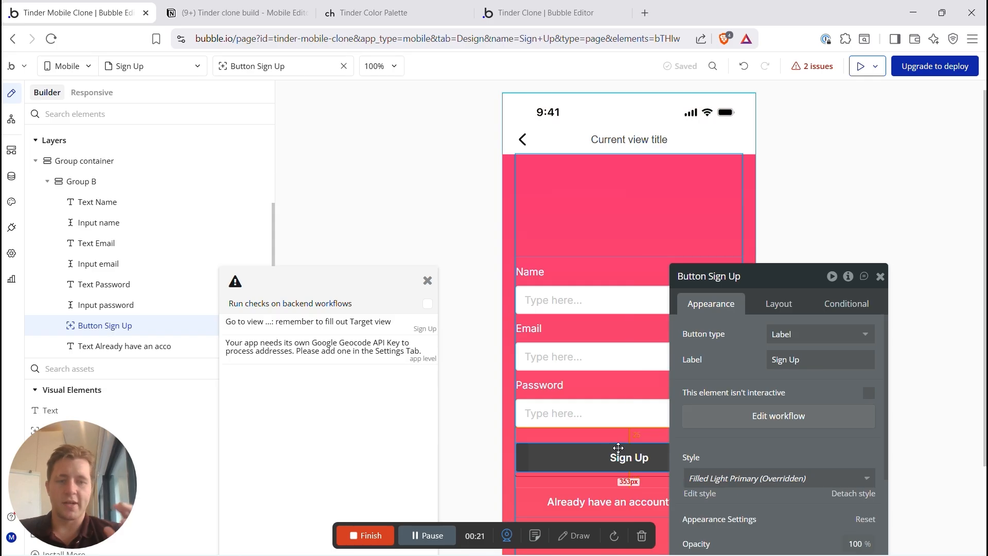
click(881, 277)
Step: Create a new mobile view named Setup with the Not Scrollable view type
click(128, 66)
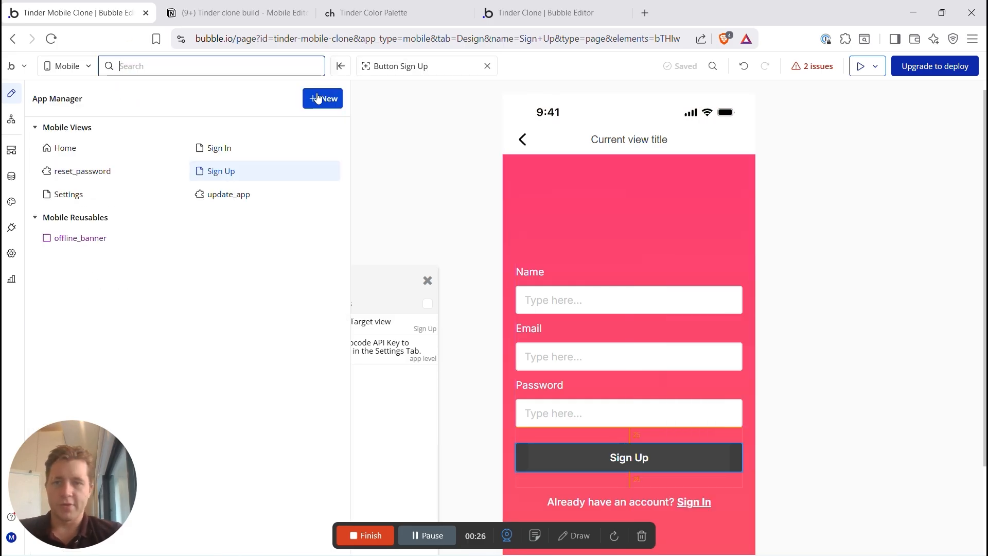
click(323, 97)
click(337, 123)
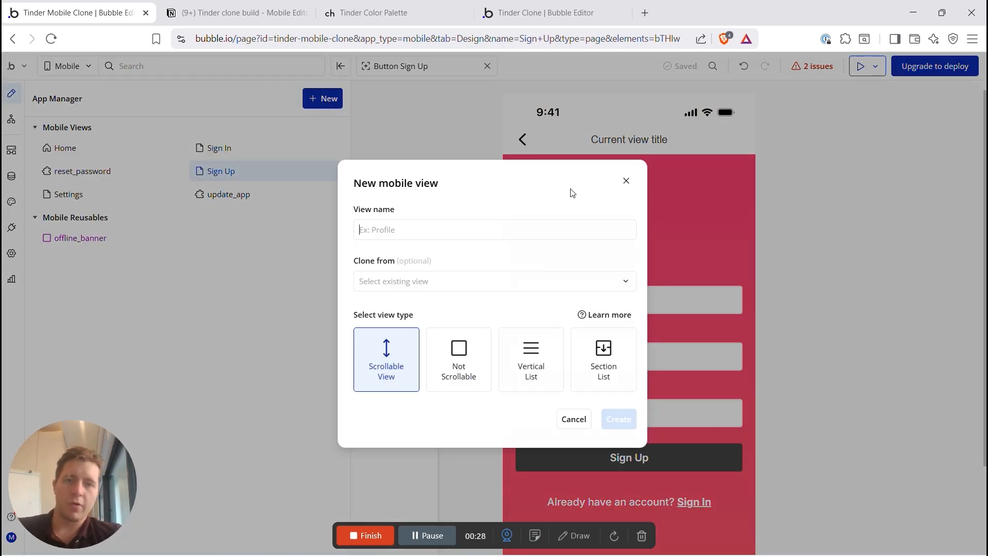
text(Setup)
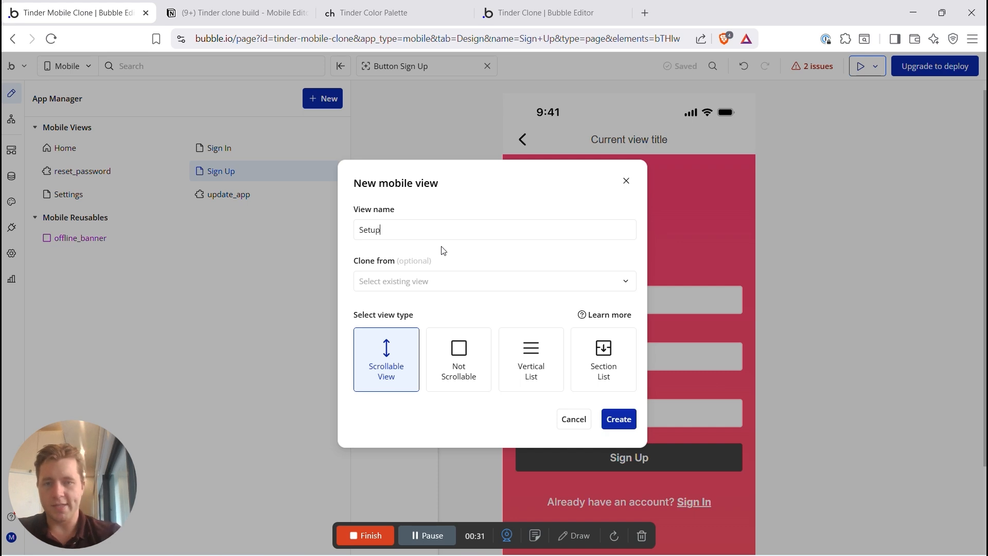
click(458, 364)
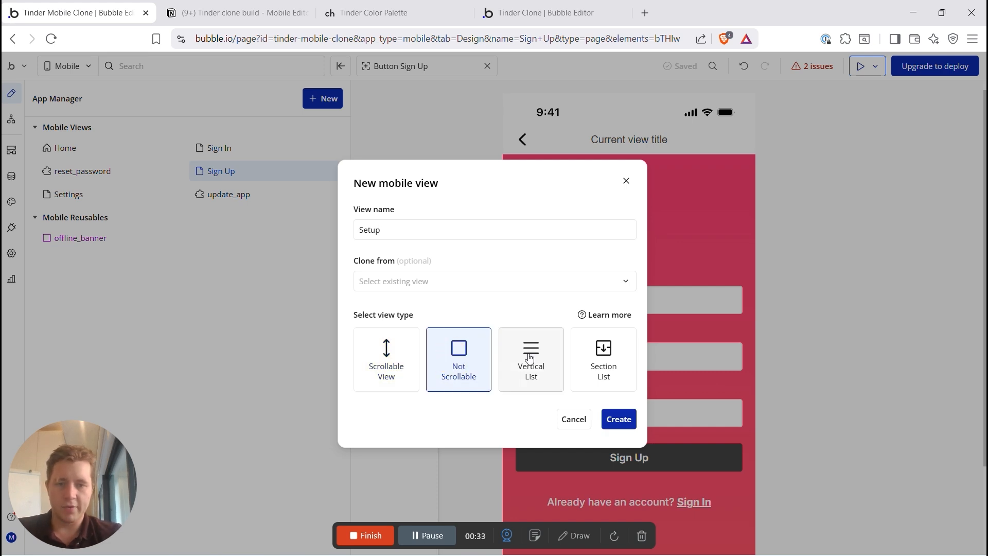
click(618, 419)
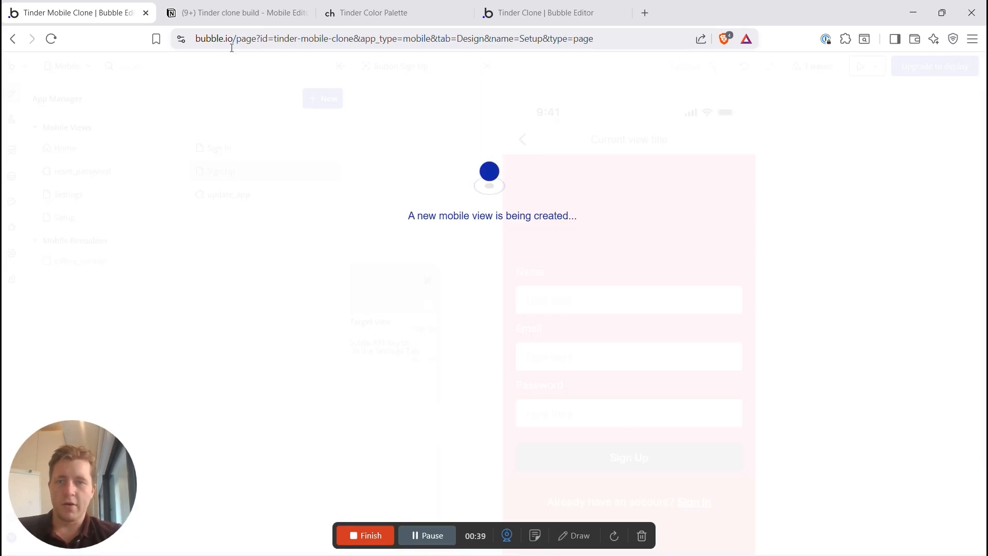
Step: Switch to the Notion build page and review the onboarding steps from Display name to Photos
click(234, 12)
scroll(497, 331, up, 1)
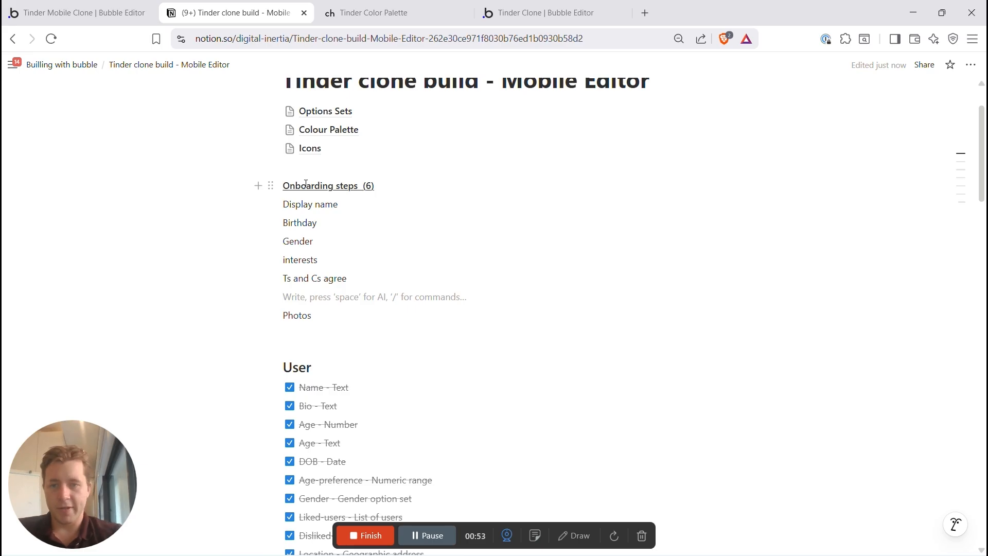
click(327, 224)
click(320, 238)
click(334, 261)
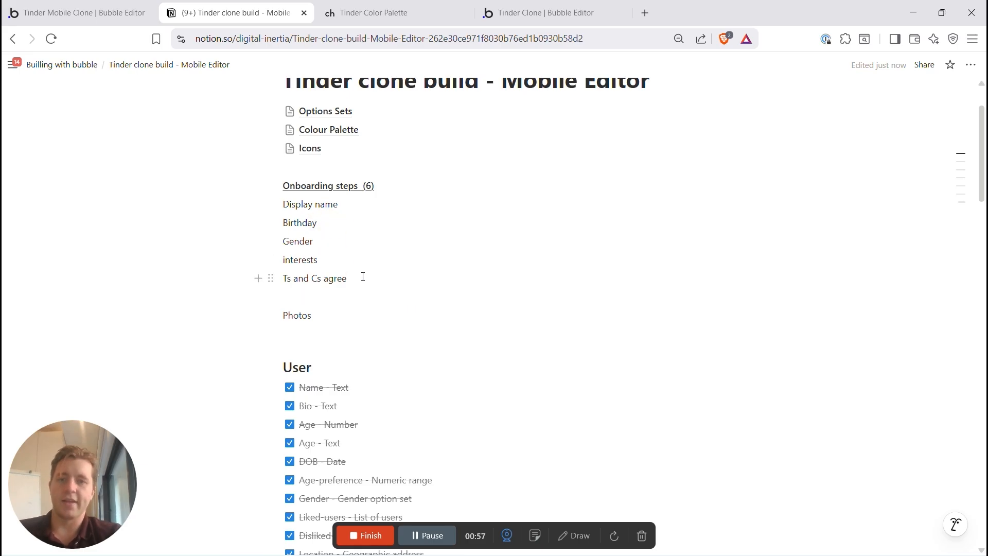
Step: Switch back to the Bubble editor, add a group at the top of the Setup view and name it Group progress bar
click(77, 219)
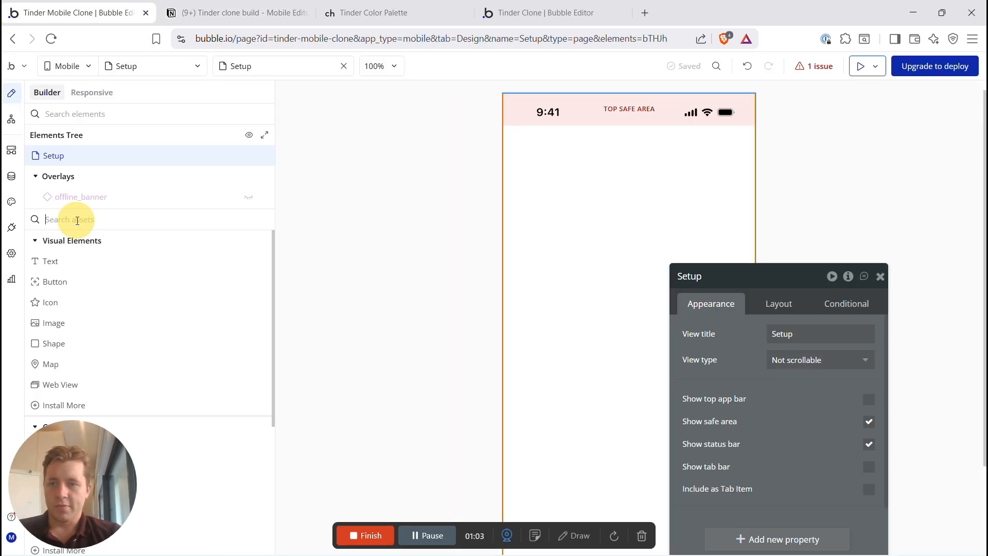
text(group)
drag(72, 264, 602, 150)
drag(764, 279, 359, 130)
click(298, 107)
key(BackSpace)
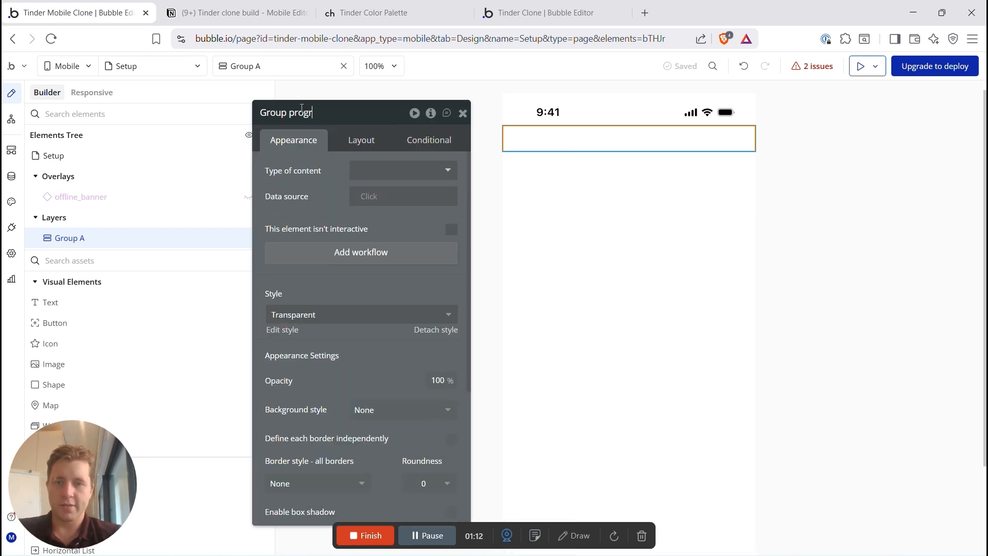
Step: Set the progress bar group's minimum height to 60 px and maximum height to 70 px
click(361, 140)
scroll(378, 293, down, 3)
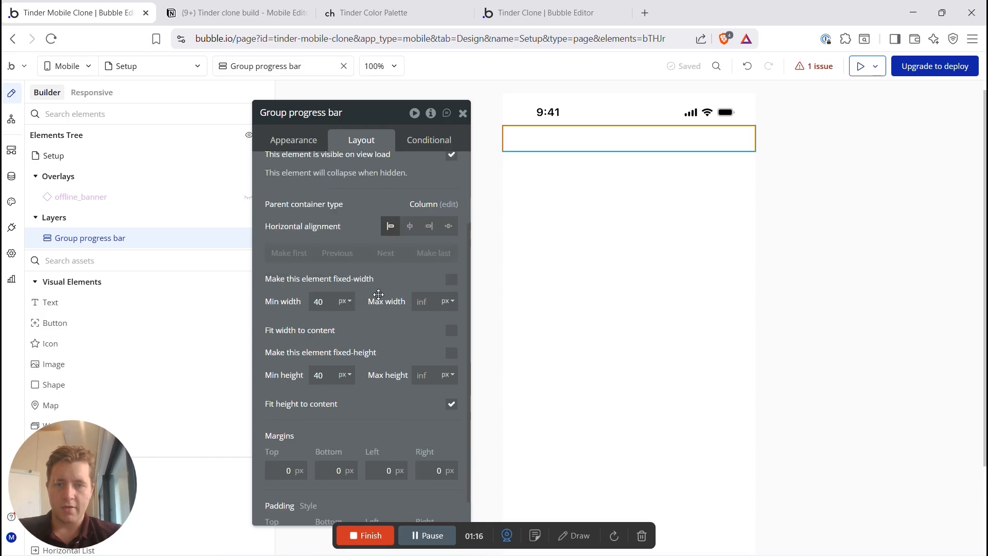
click(434, 359)
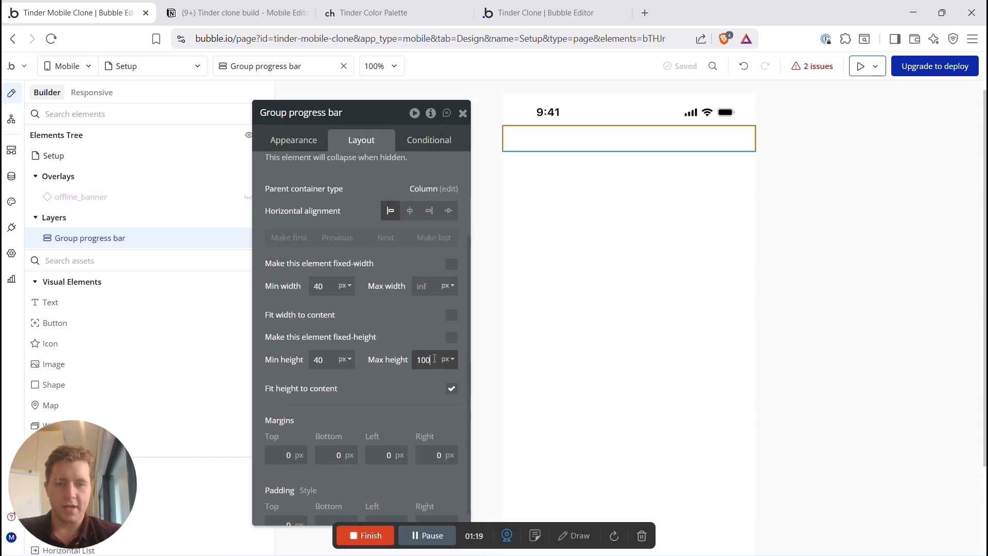
click(321, 360)
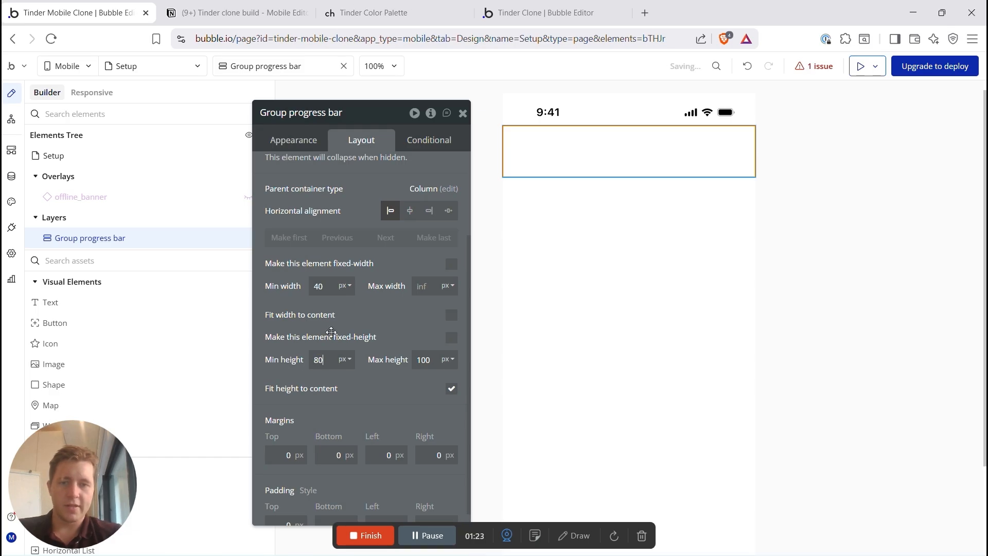
click(294, 362)
text(60)
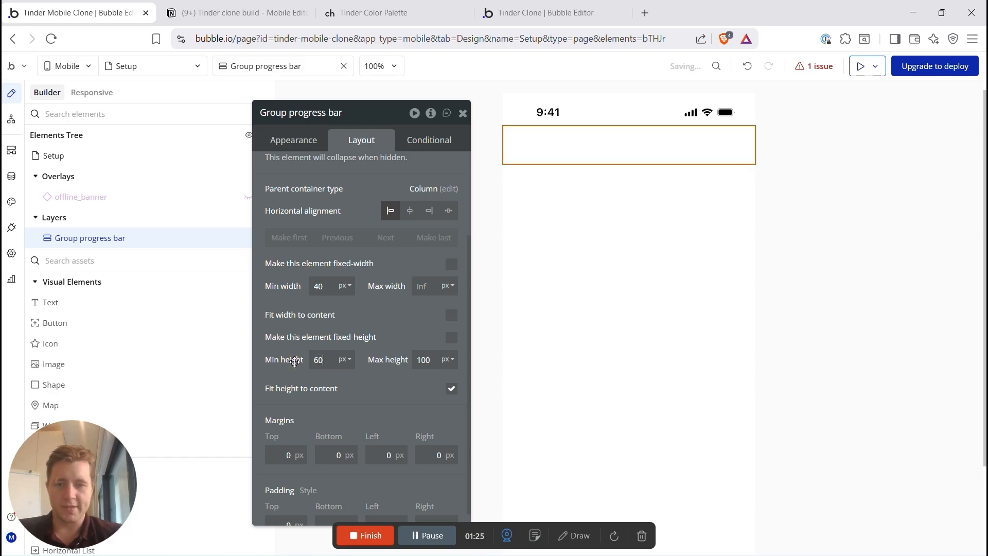
click(417, 360)
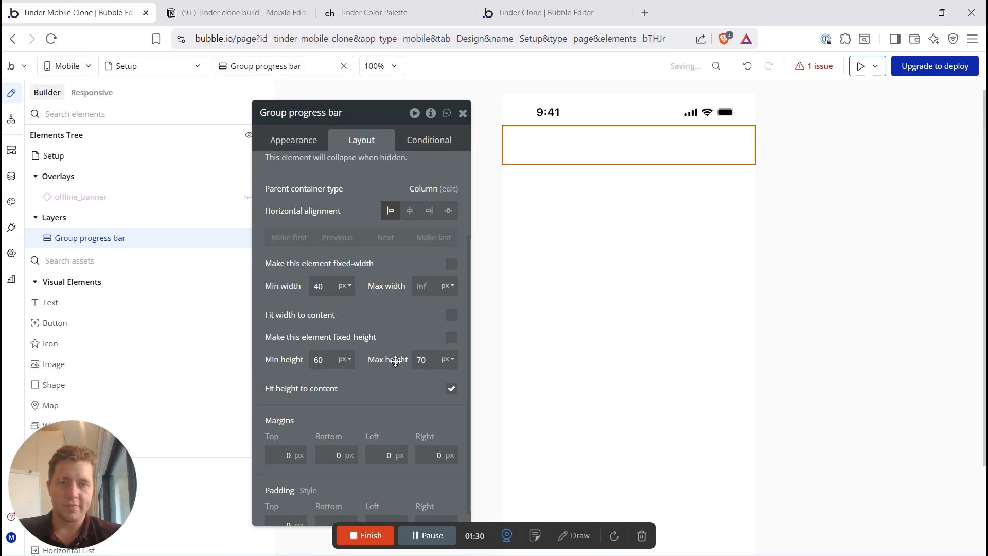
click(548, 148)
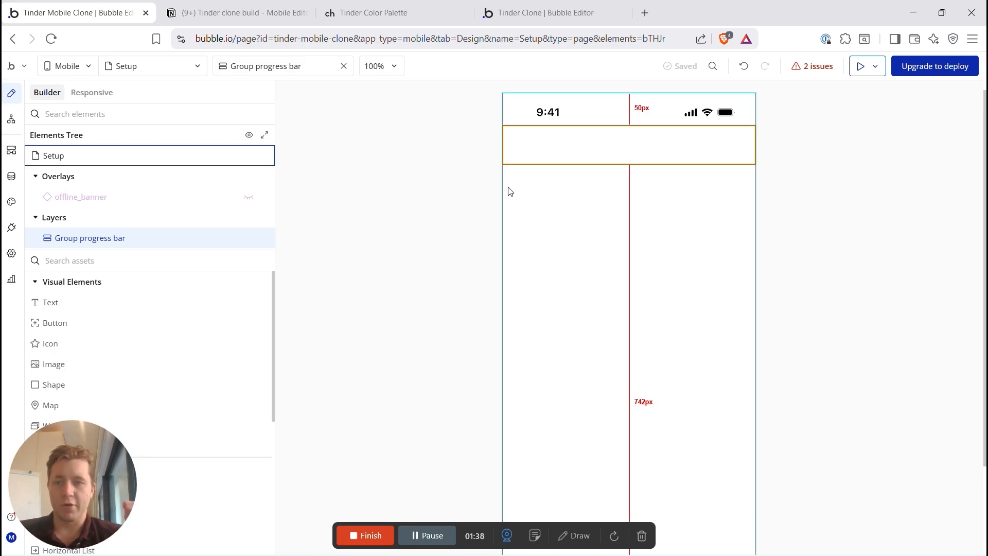
Step: Add a second group below the progress bar group and name it Group Step 1 - Name
click(81, 261)
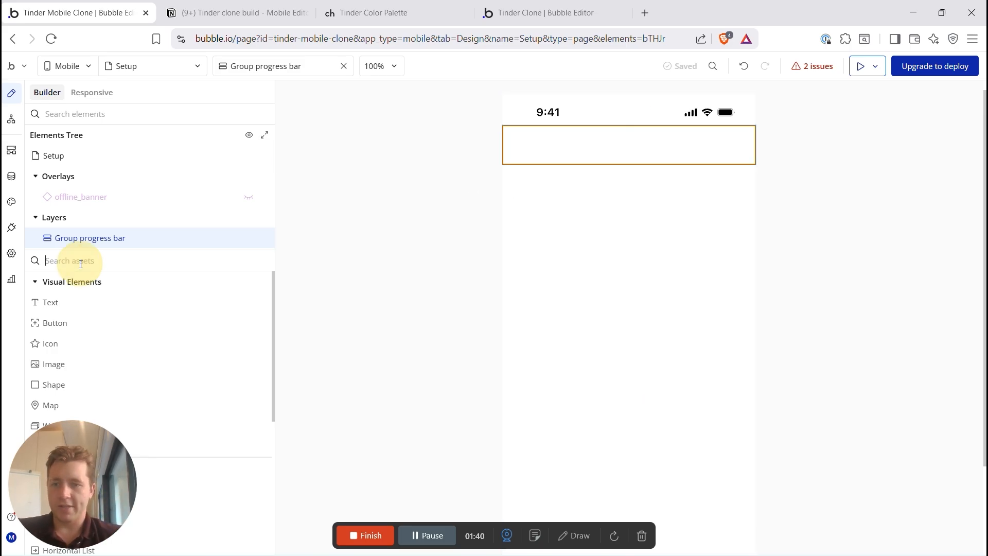
text(group)
drag(82, 305, 630, 215)
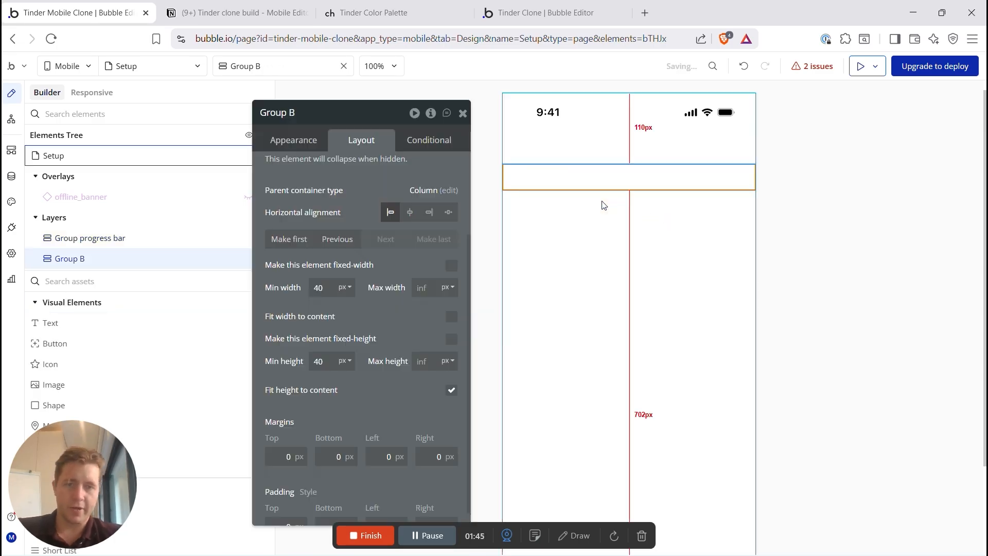
click(315, 118)
key(BackSpace)
key(BackSpace)
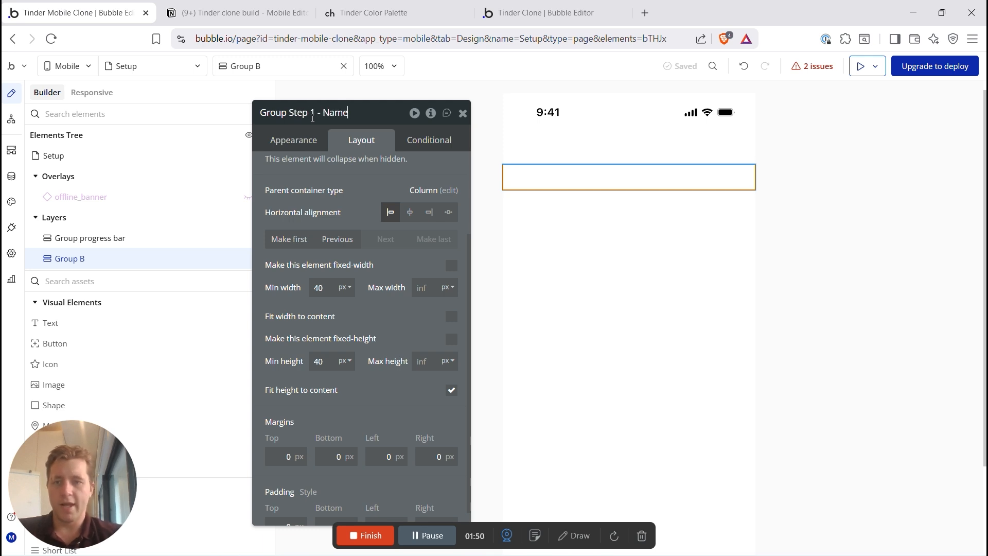
Step: Add an input to Group Step 1 - Name, with a text element above it and a button below it
click(80, 281)
text(input)
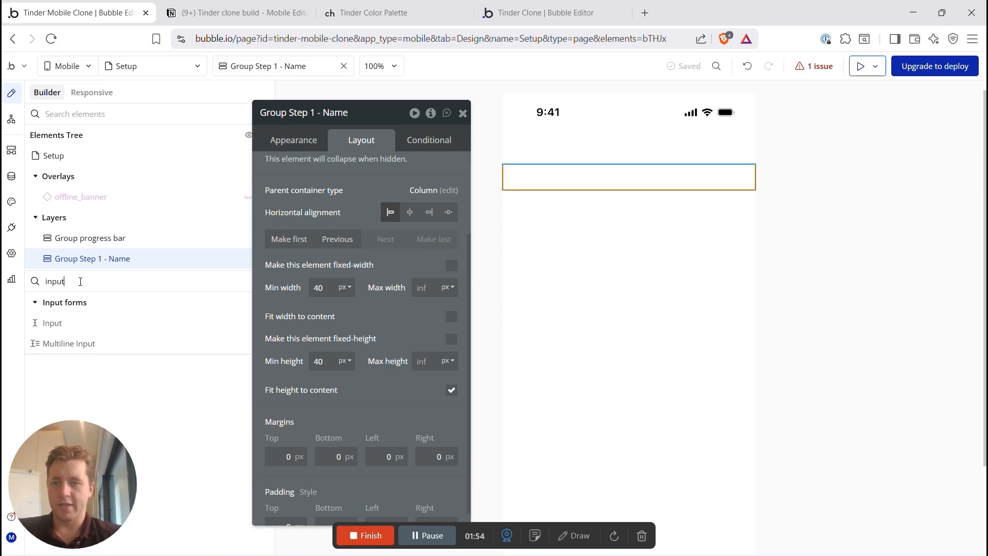
drag(52, 323, 556, 183)
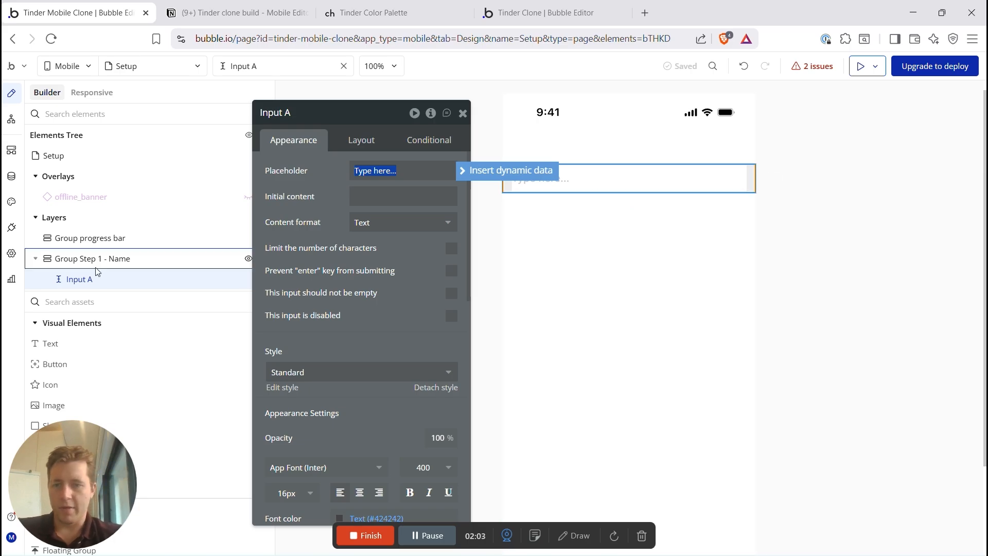
drag(50, 344, 524, 171)
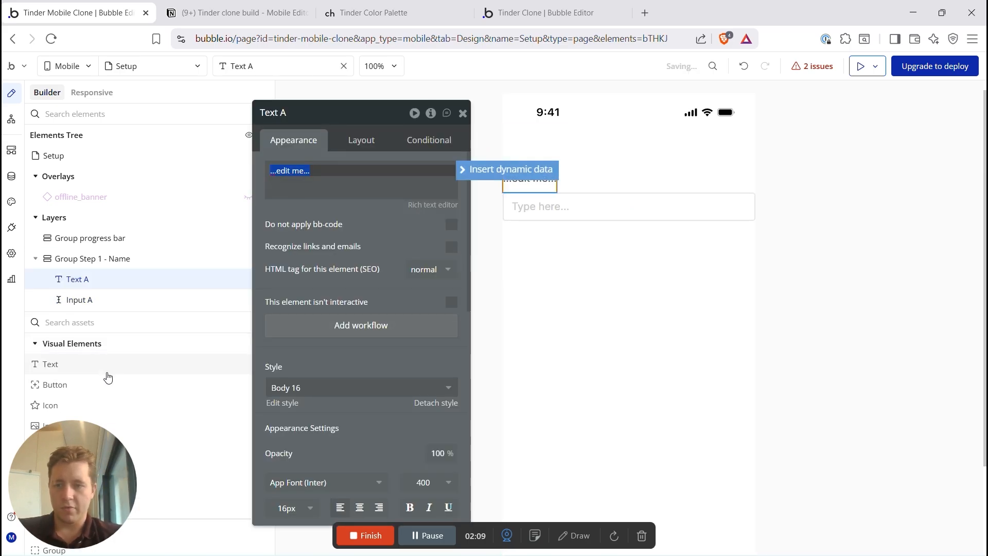
drag(58, 385, 610, 220)
drag(366, 122, 298, 111)
click(626, 170)
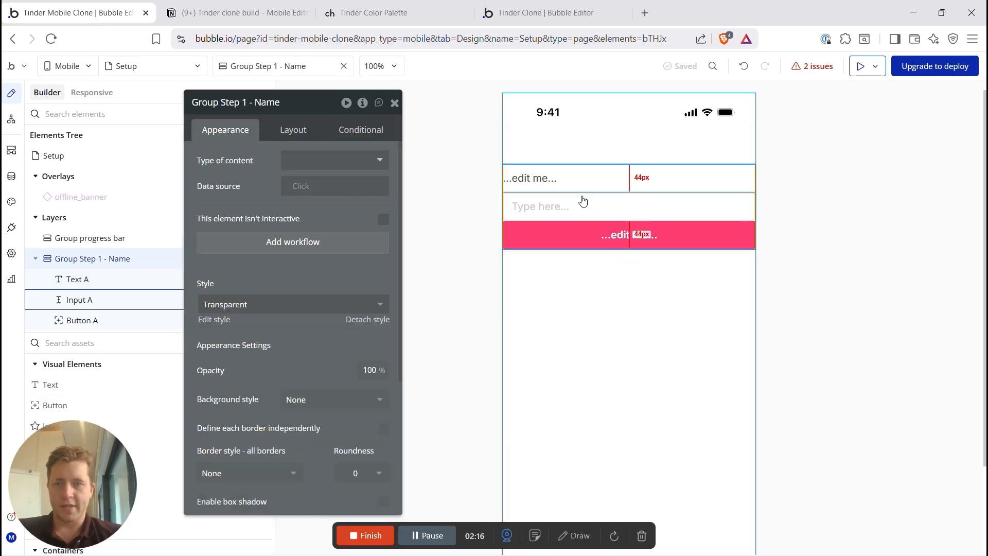
Step: Set the content of the text element above the input to "My name is :"
click(538, 178)
triple_click(258, 166)
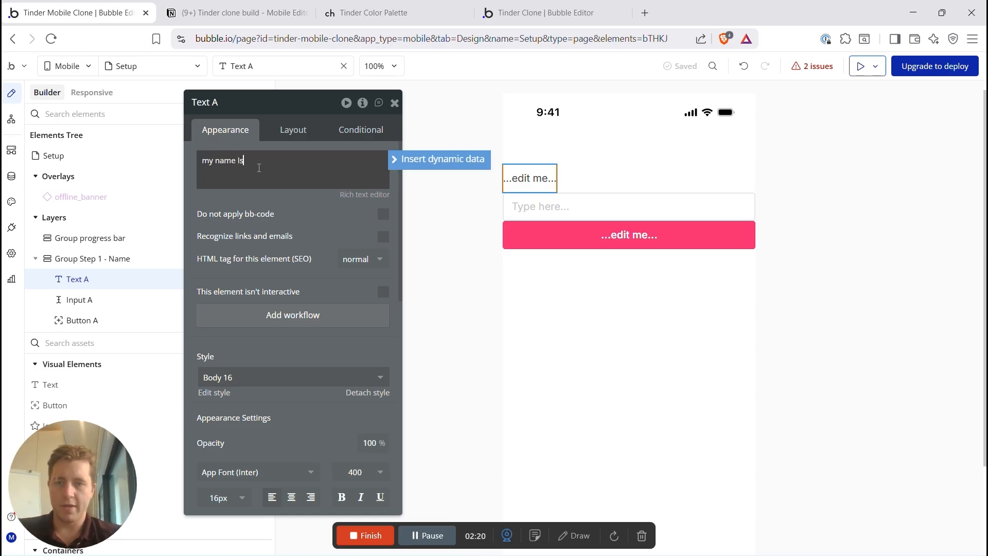
text(my name Is)
click(211, 161)
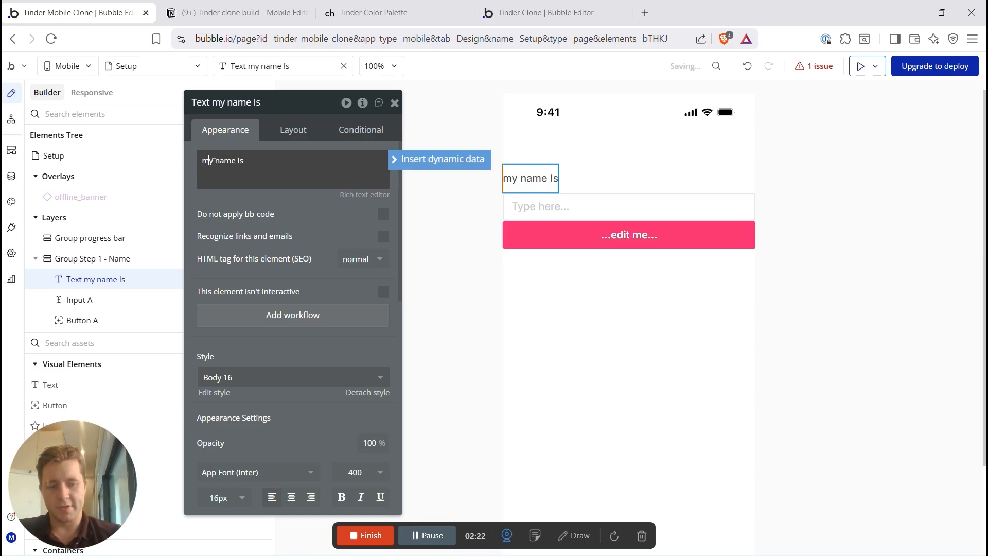
click(246, 161)
key(BackSpace)
key(BackSpace)
text(is :)
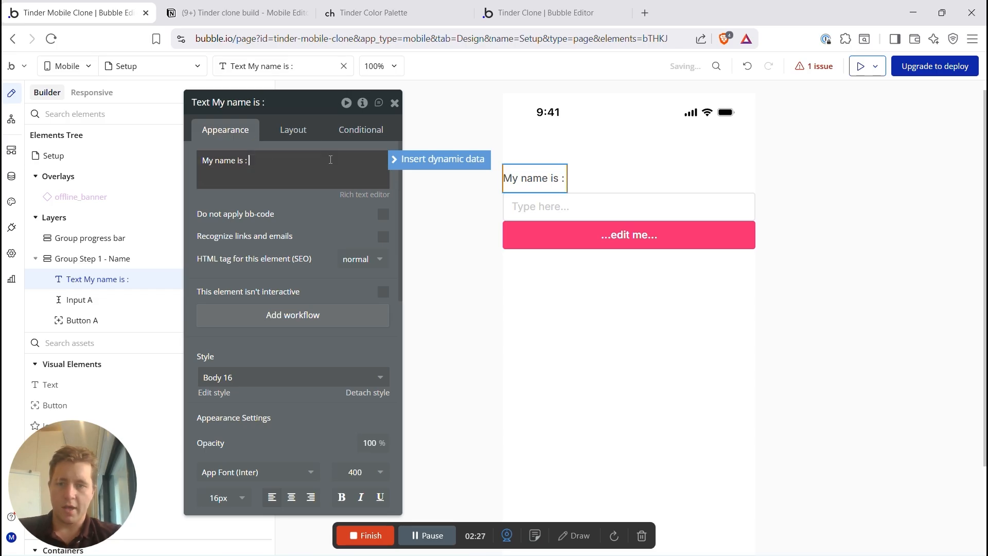
Step: Center the "My name is :" text horizontally in its group and set its font to weight 600 and size 18
click(293, 129)
click(342, 225)
click(225, 130)
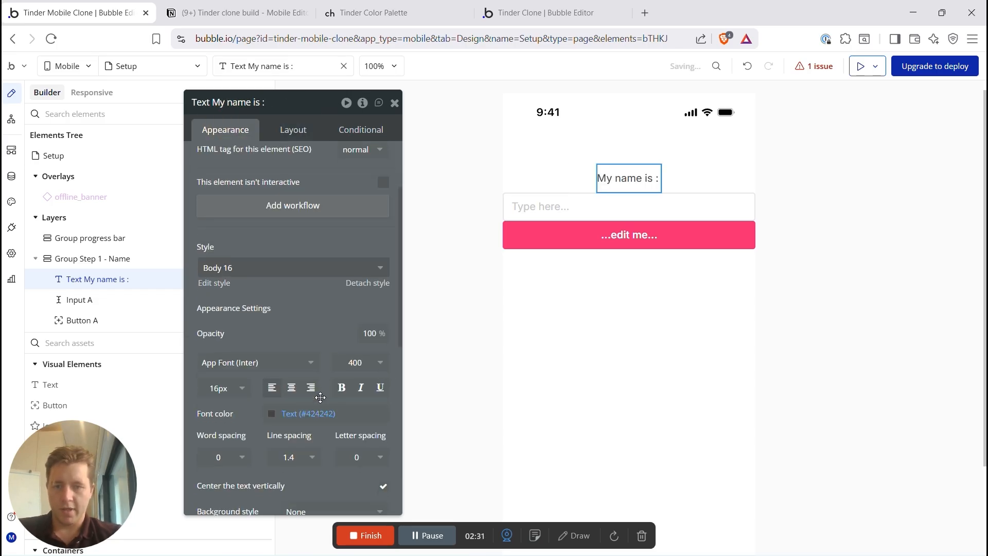
click(361, 363)
click(352, 469)
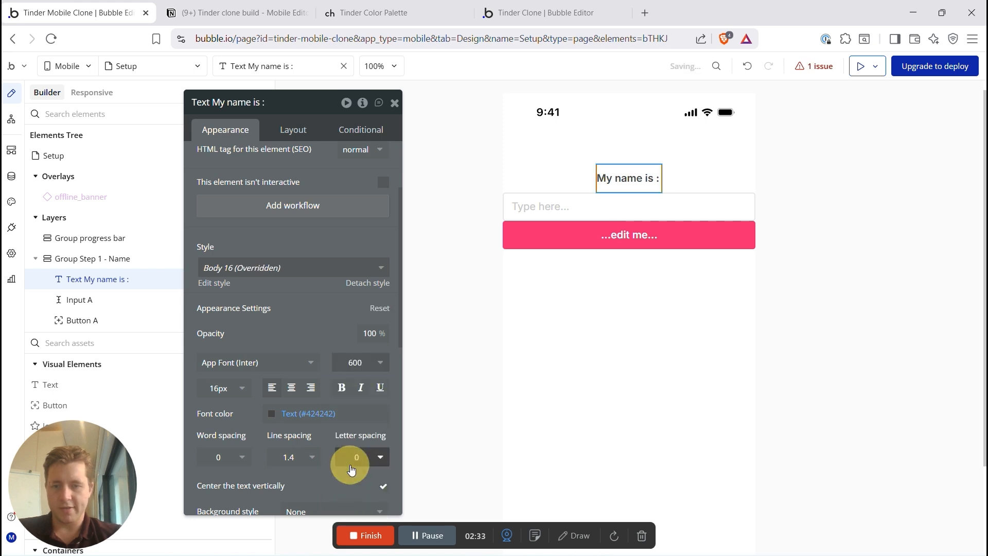
click(229, 388)
scroll(227, 502, down, 2)
click(214, 499)
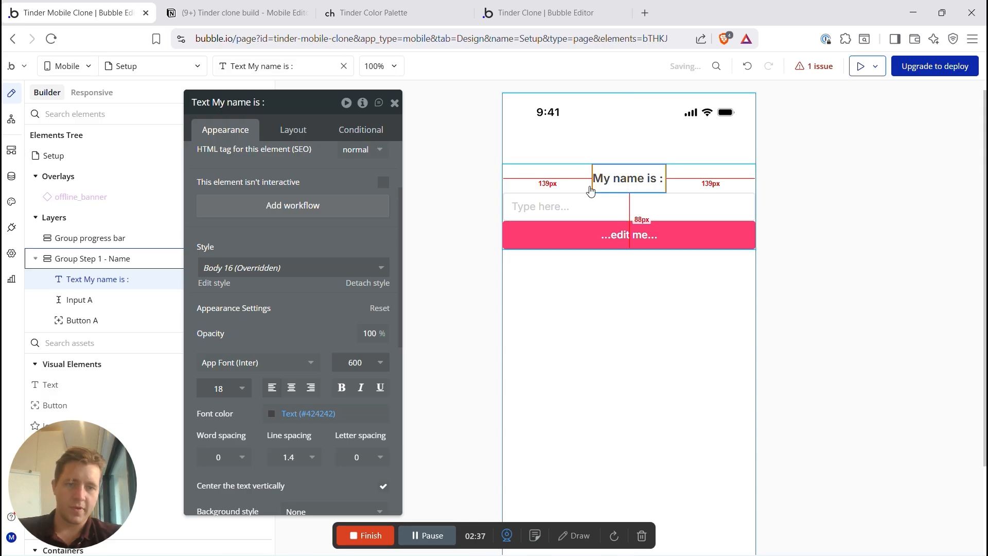
Step: Set the left and right margins of Group Step 1 - Name to 20 px
click(527, 174)
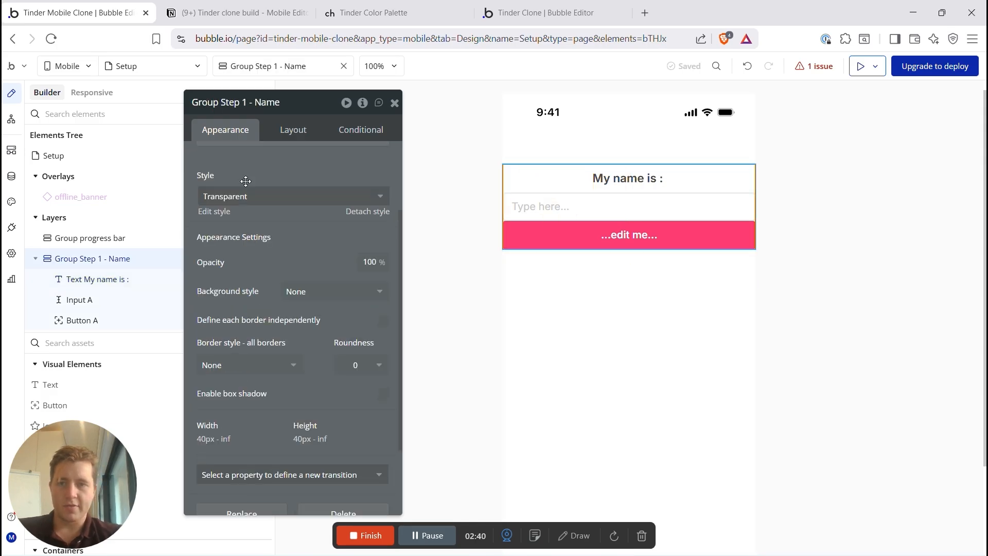
click(294, 129)
scroll(289, 350, down, 1)
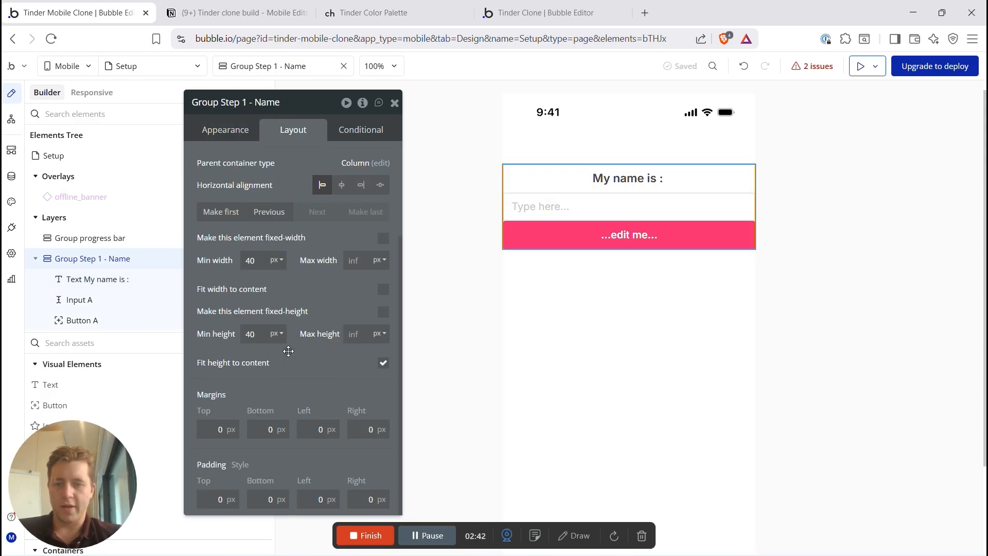
click(320, 430)
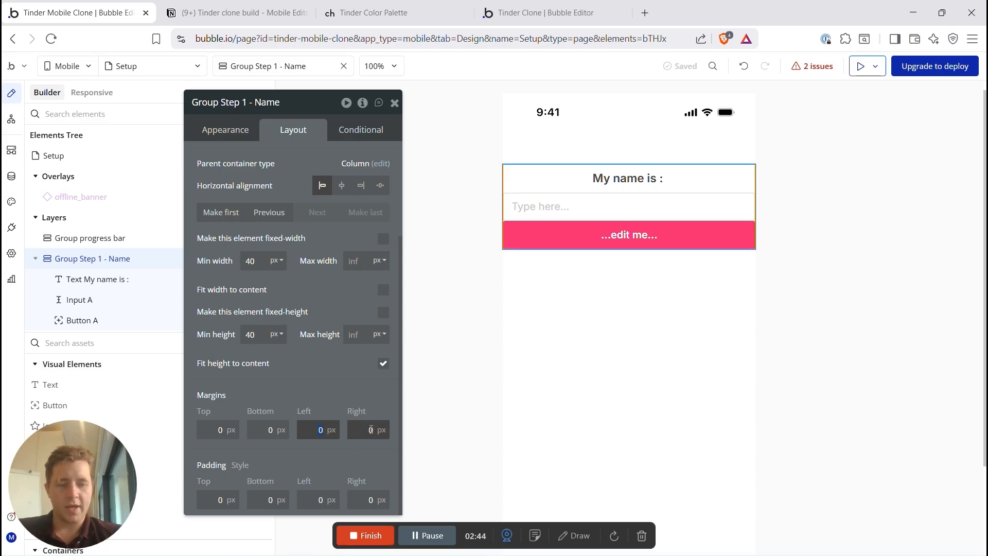
click(363, 429)
text(20)
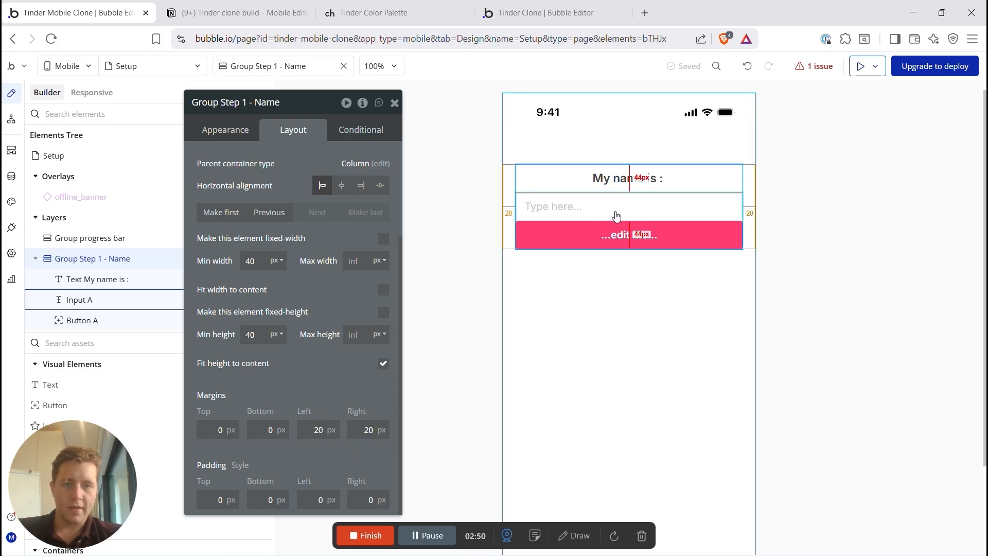
Step: Rename the input below the "My name is :" text as Input name
click(616, 211)
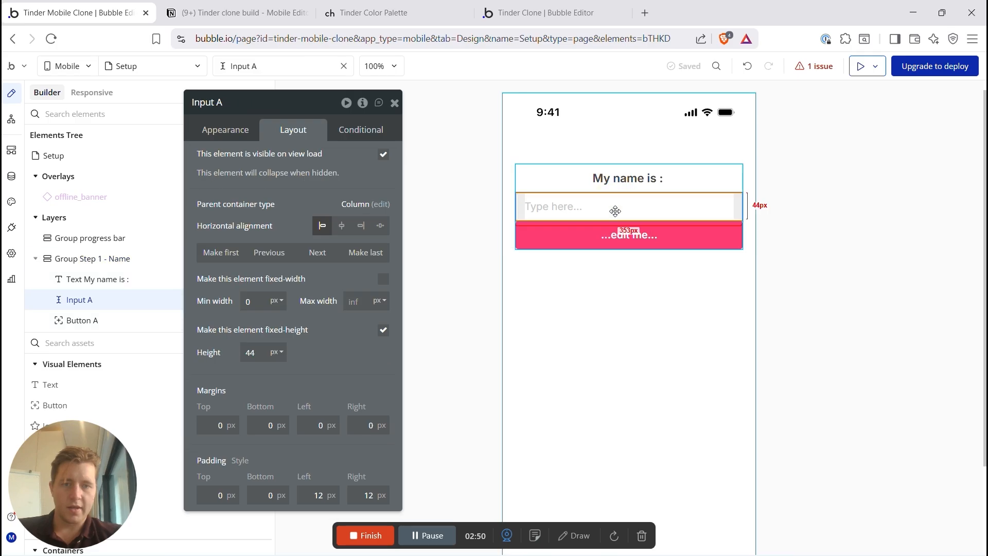
click(232, 135)
click(241, 102)
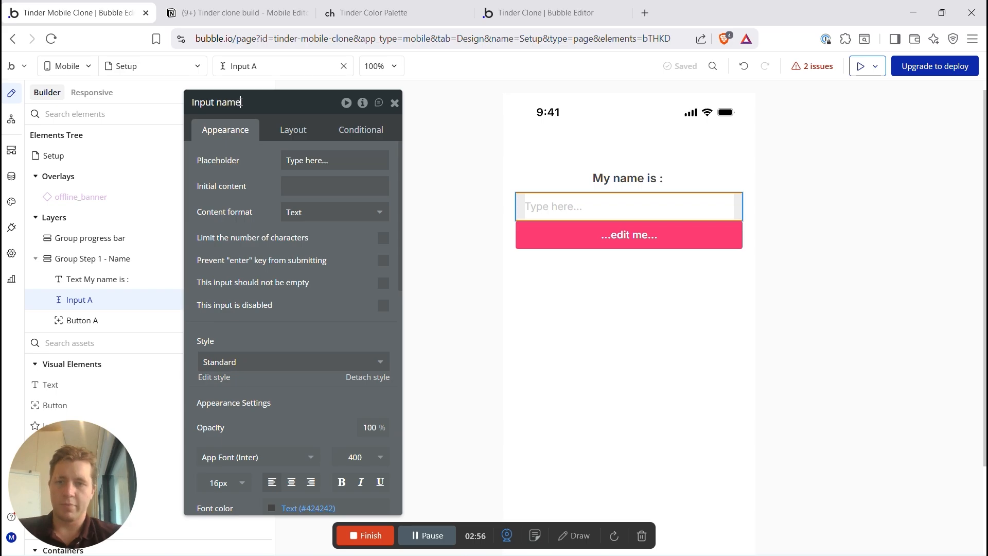
Step: Define each border of the name input independently and set its top and right border styles to None
scroll(339, 287, down, 6)
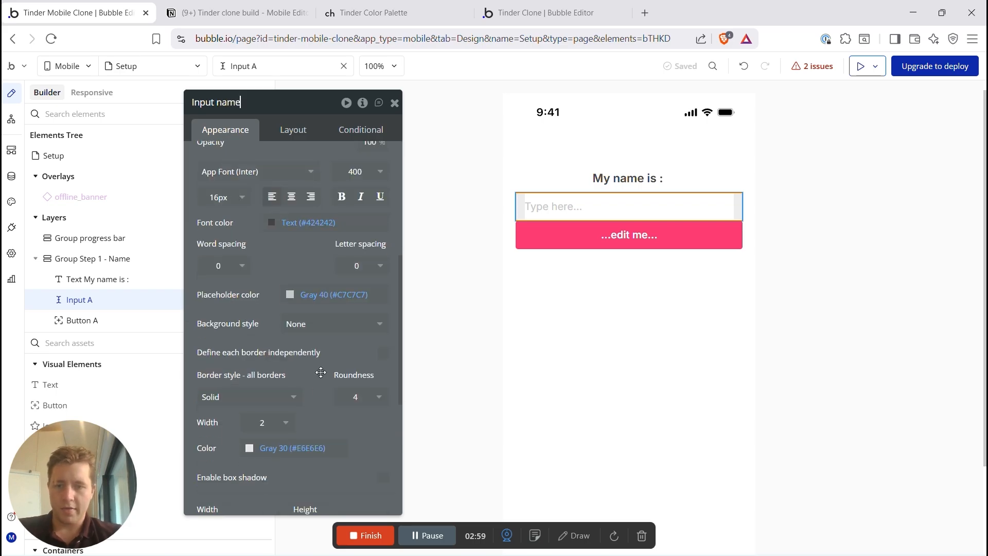
click(384, 311)
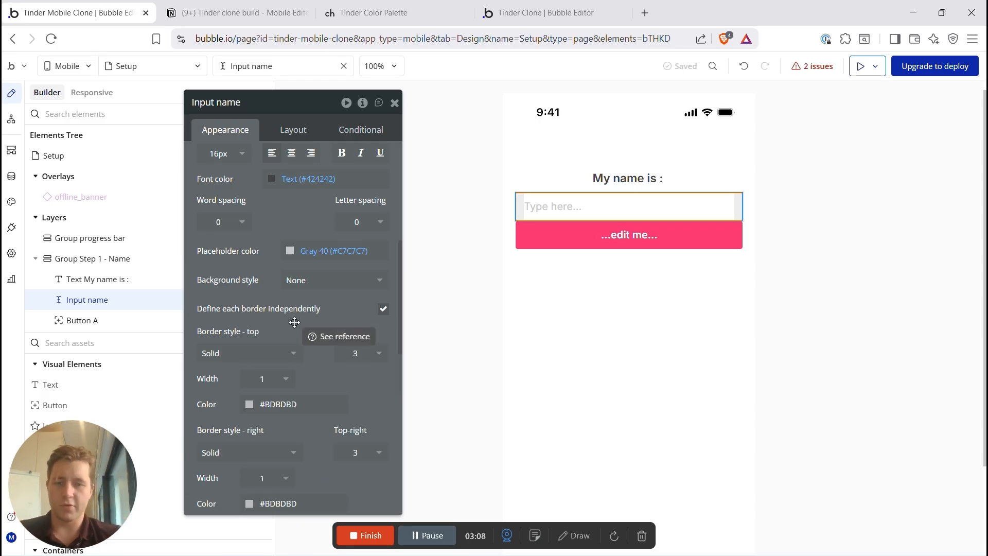
scroll(262, 326, down, 1)
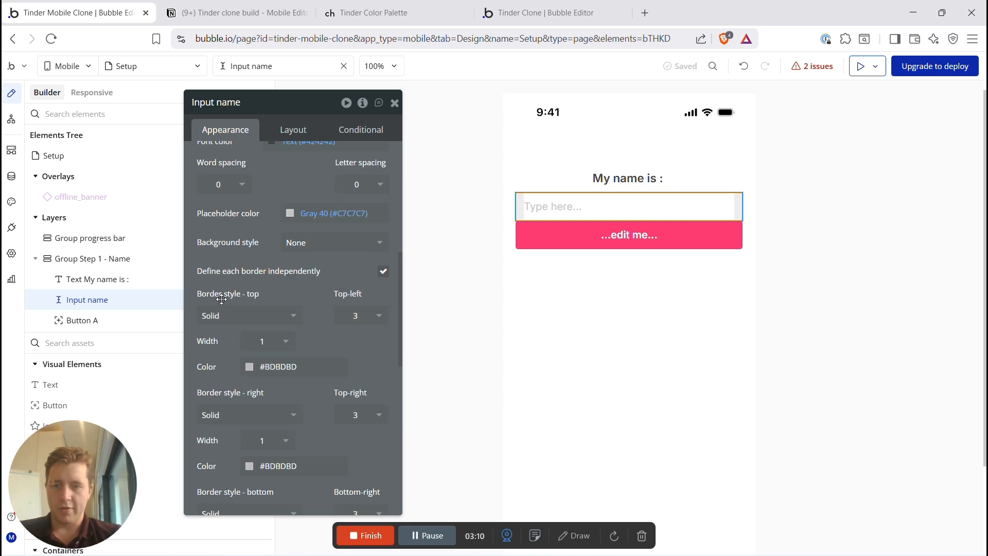
click(270, 316)
click(229, 353)
scroll(327, 337, down, 1)
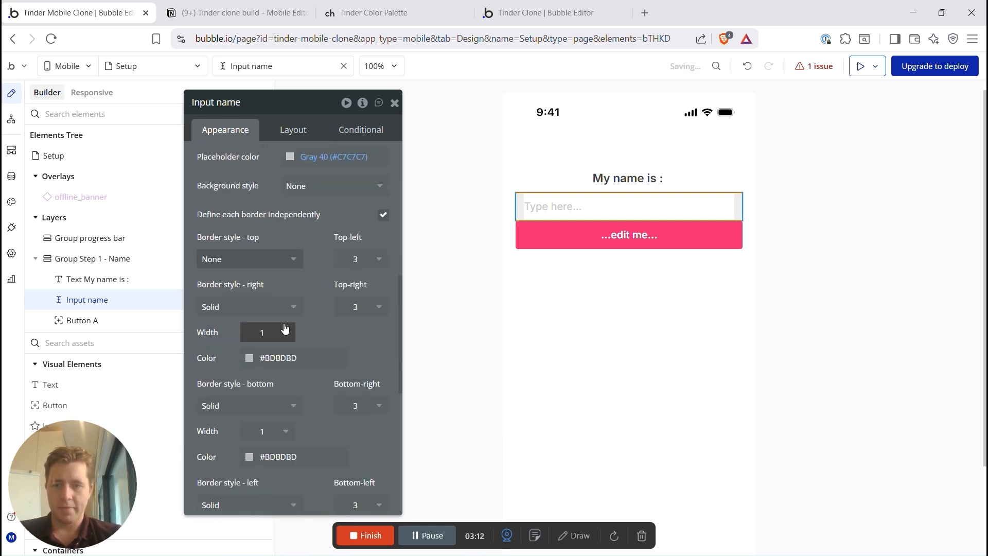
click(254, 307)
click(227, 346)
Step: Give the name input's bottom border the Text (#424242) color and set its left border style to None
scroll(297, 341, down, 1)
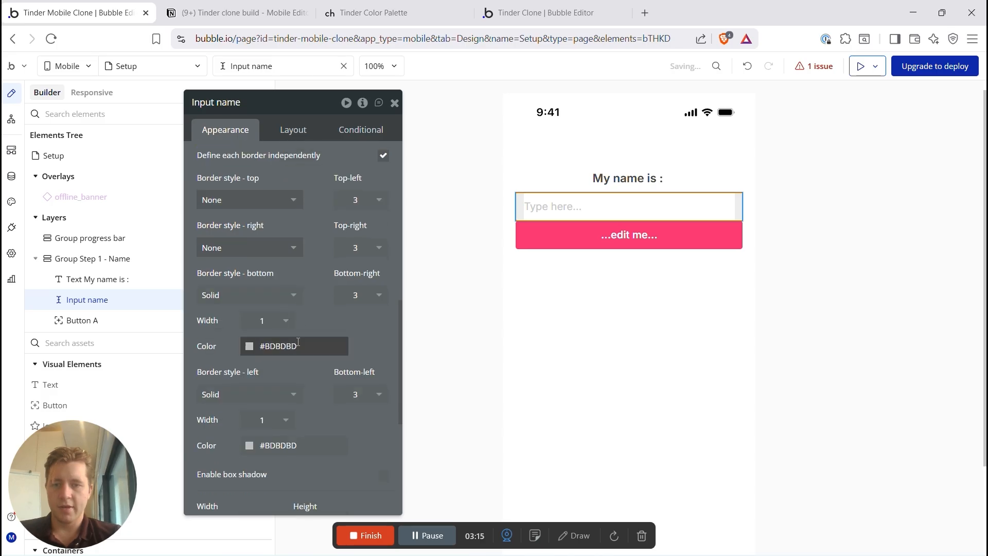
click(249, 348)
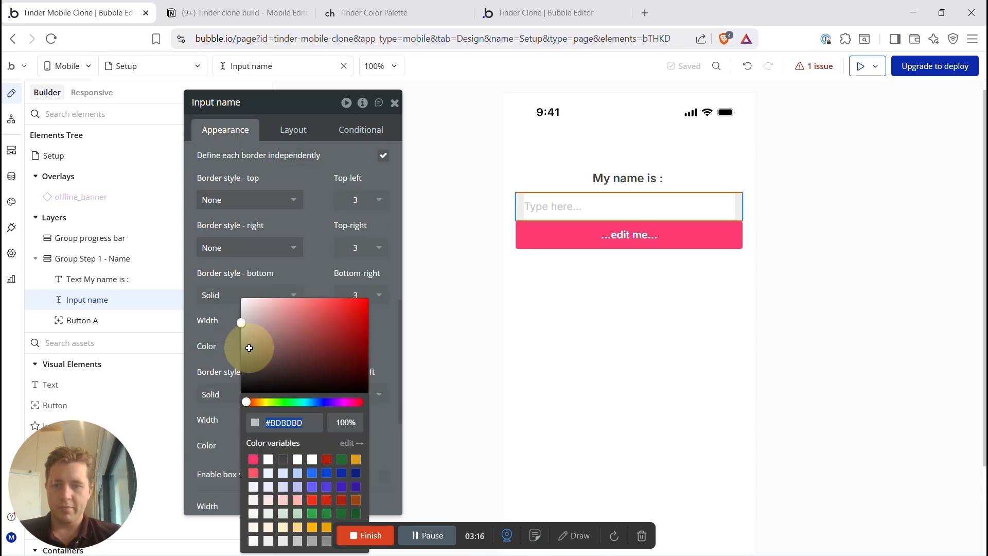
click(283, 460)
click(221, 325)
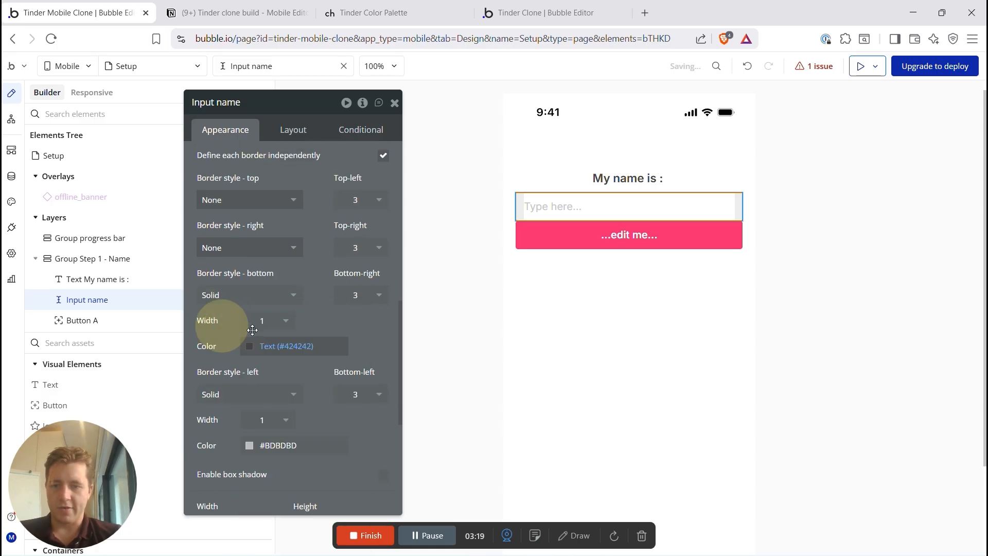
scroll(287, 349, down, 1)
click(227, 323)
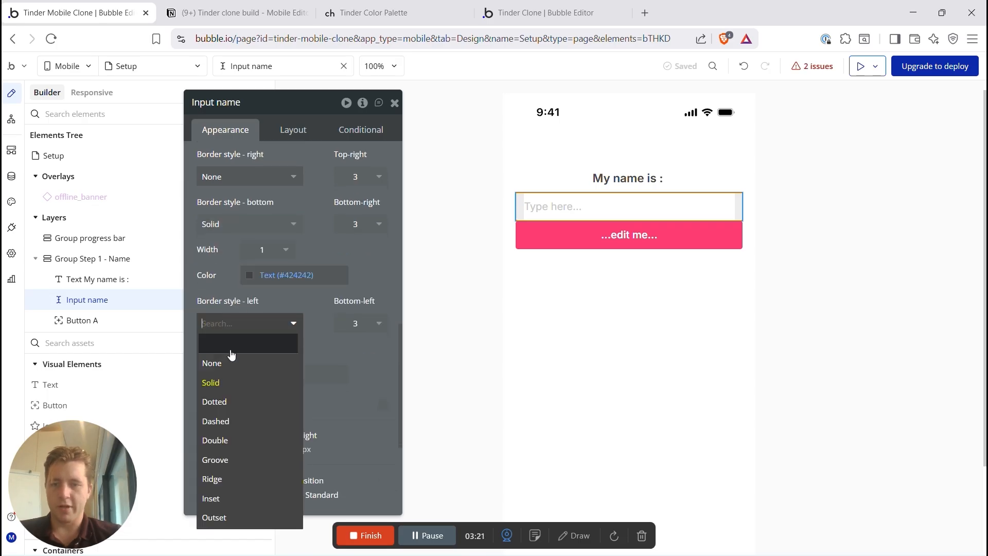
click(219, 362)
Step: Set the top and bottom margins of the button below the name input to 25 px
click(667, 234)
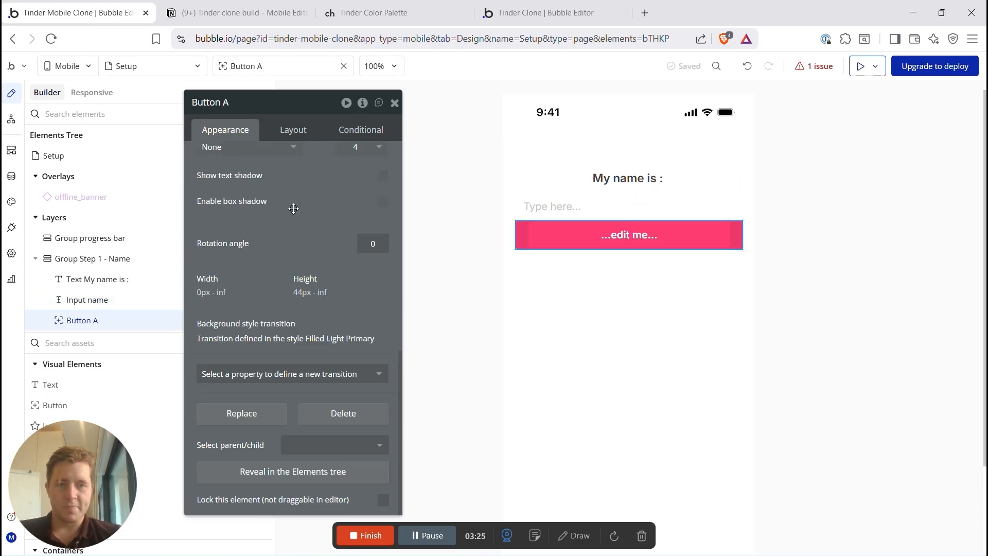
click(288, 135)
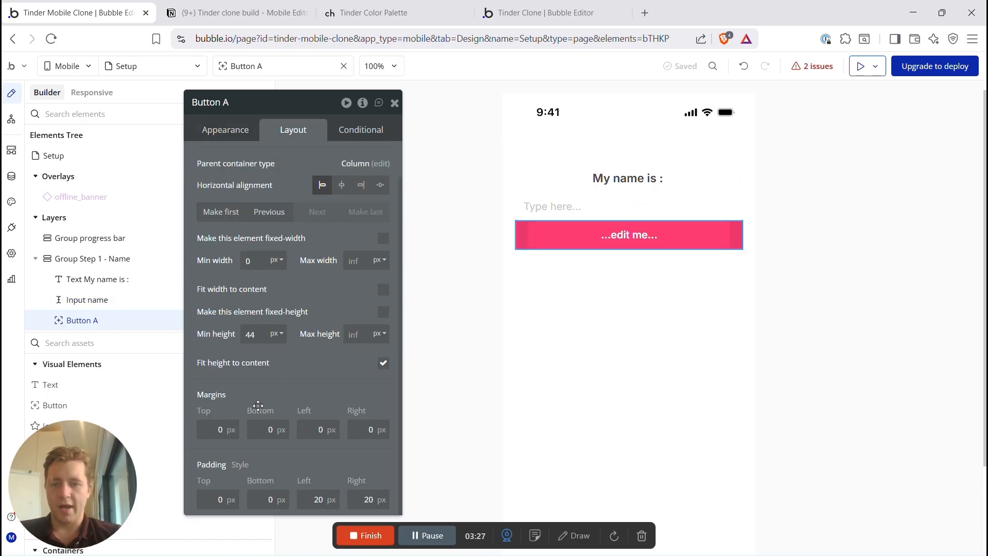
click(208, 430)
text(25)
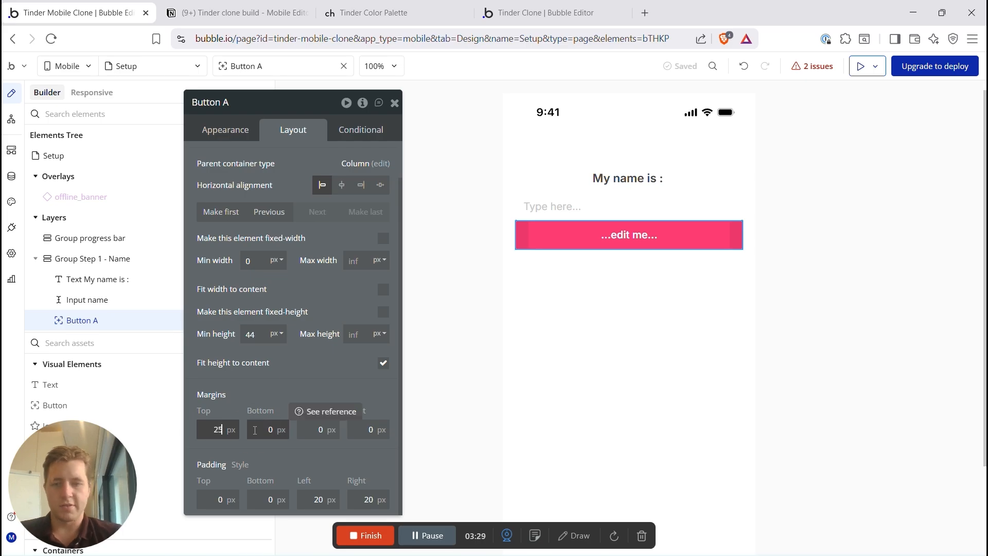
key(Return)
click(262, 429)
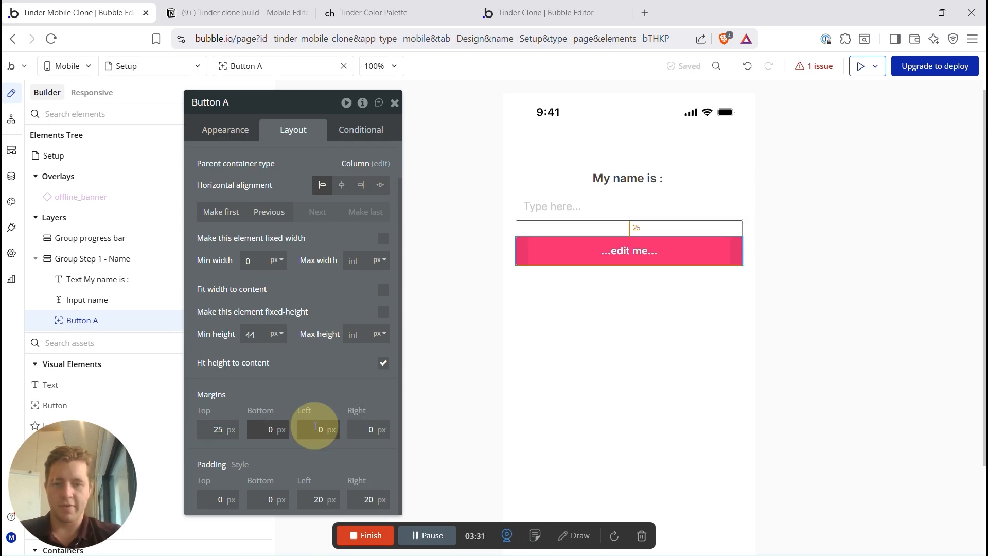
text(25)
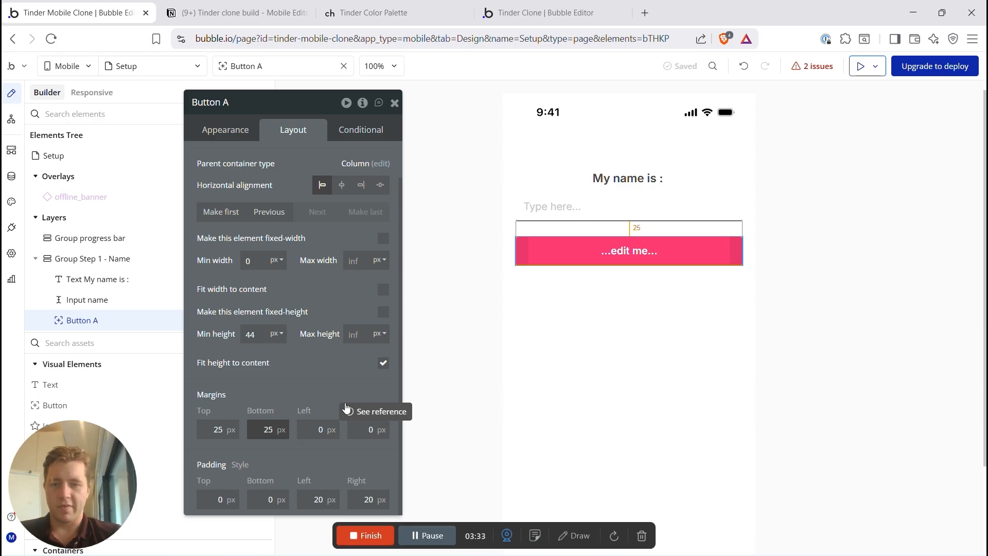
key(Return)
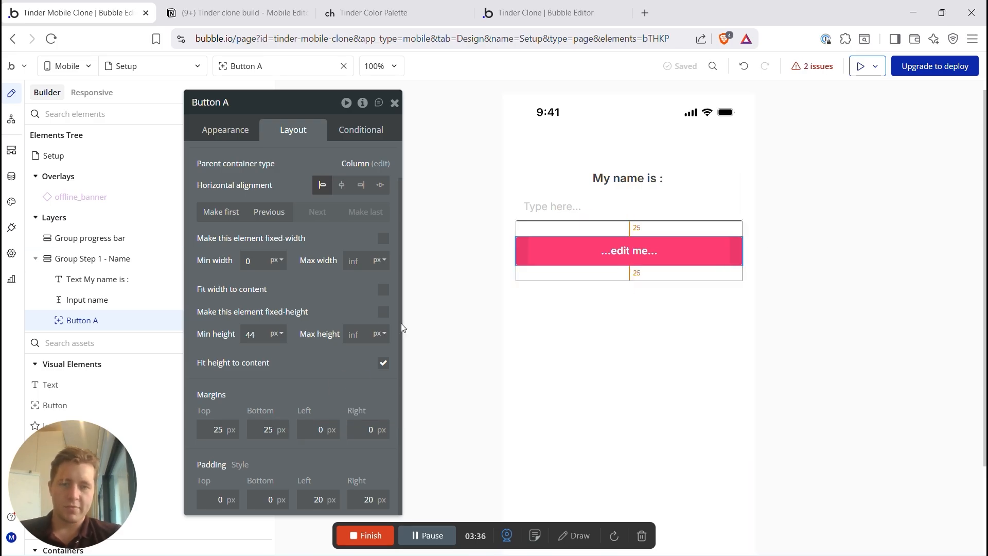
Step: Make the button fit its width to its content and center it horizontally in the group
click(384, 290)
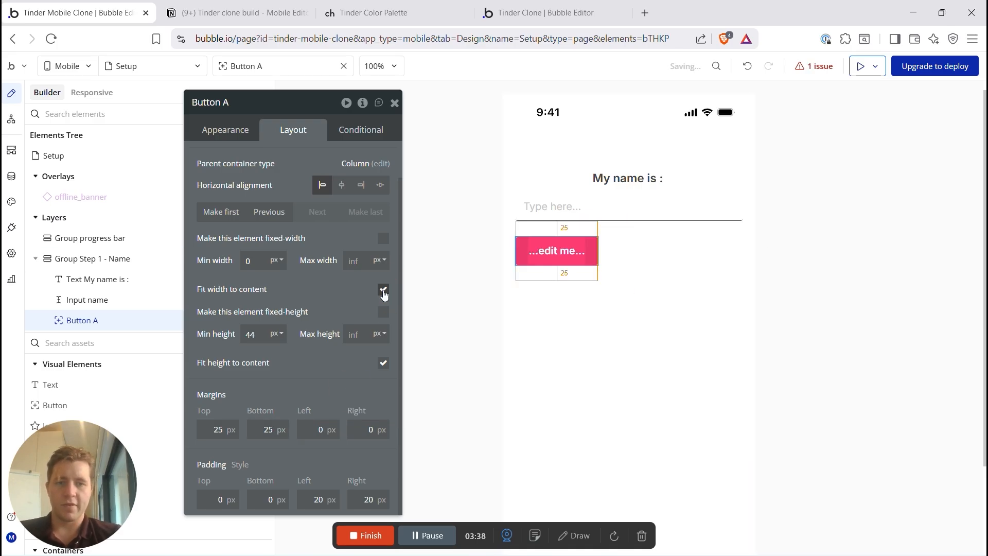
click(342, 186)
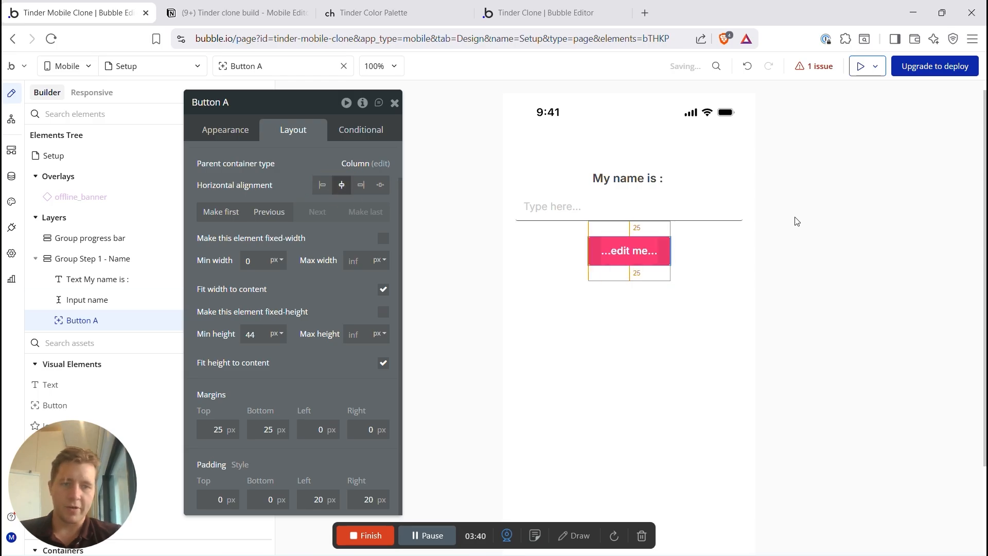
click(879, 235)
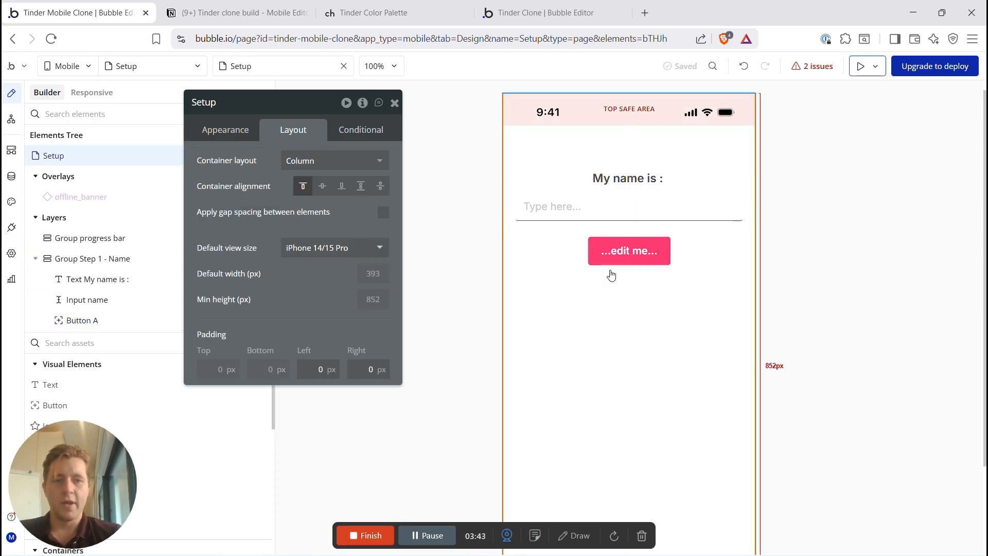
Step: Change the label of the button below the name input to "Continue"
click(667, 251)
click(225, 129)
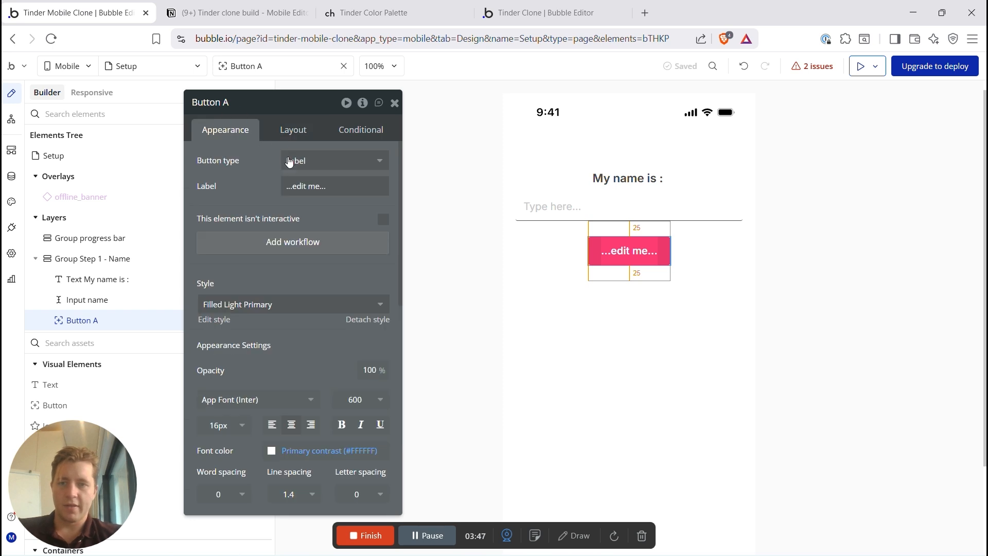
triple_click(303, 184)
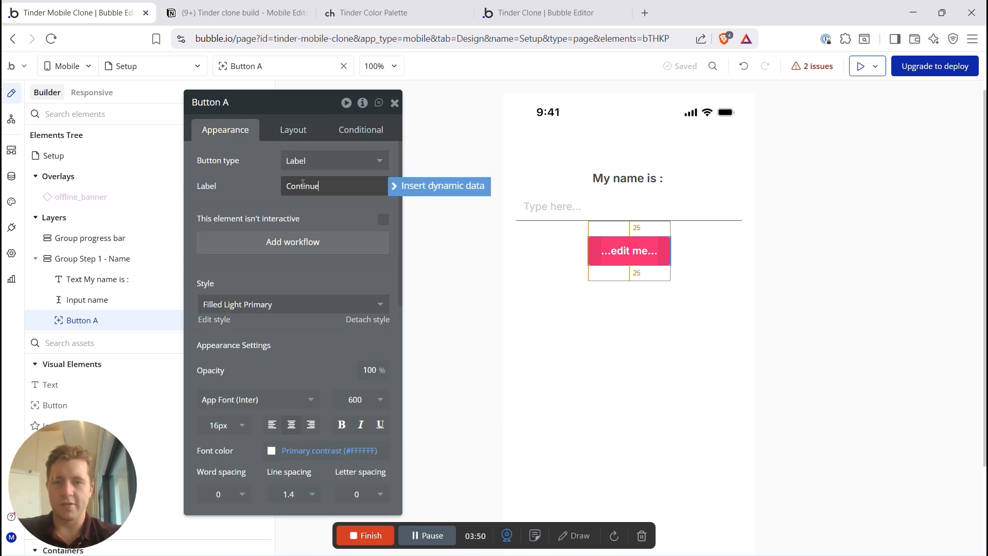
click(698, 252)
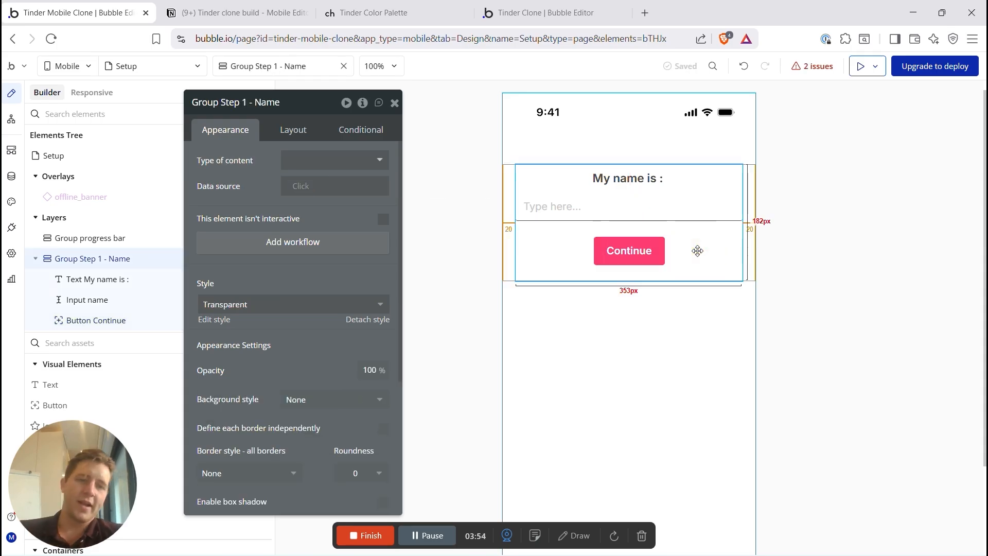
Step: Set the initial content of the name input to the dynamic expression Current User's Name
click(674, 206)
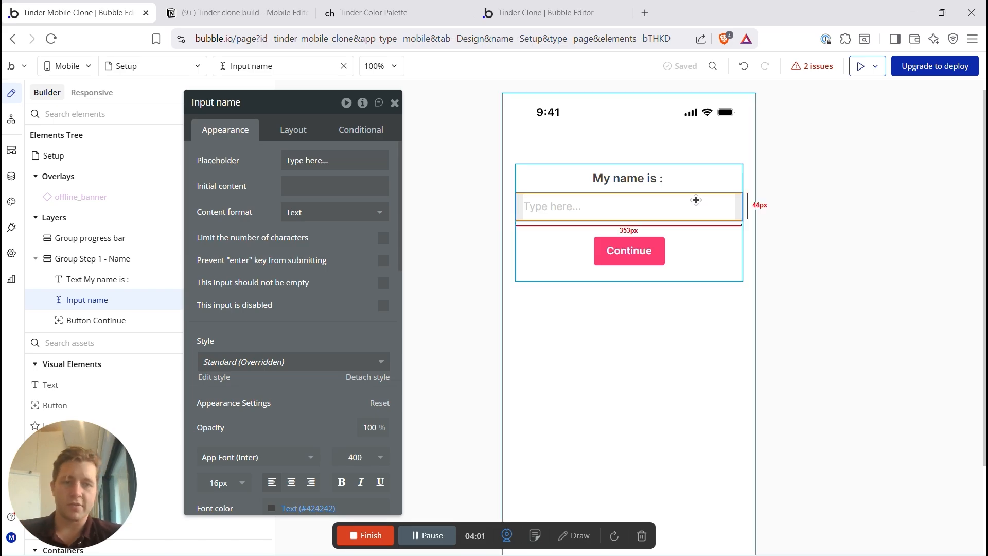
click(298, 193)
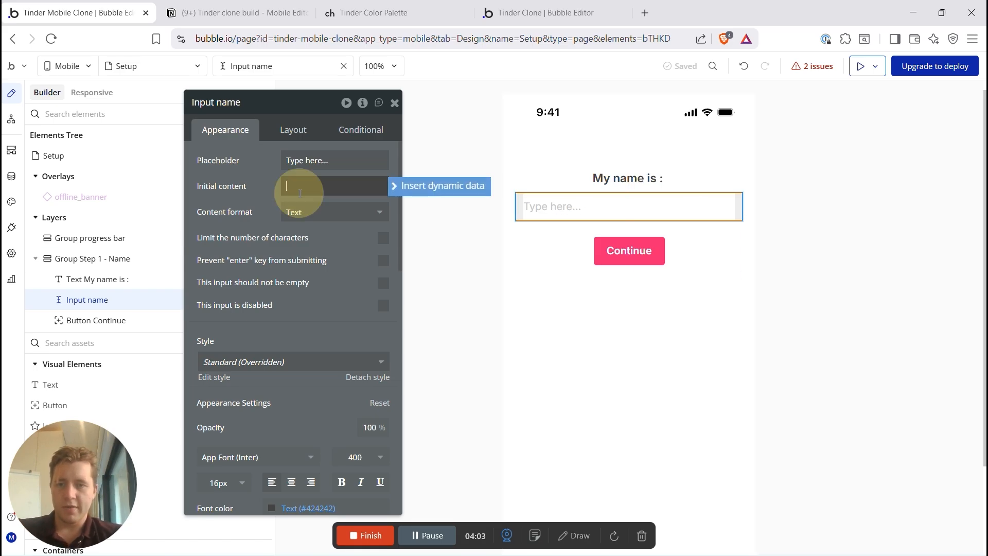
click(417, 185)
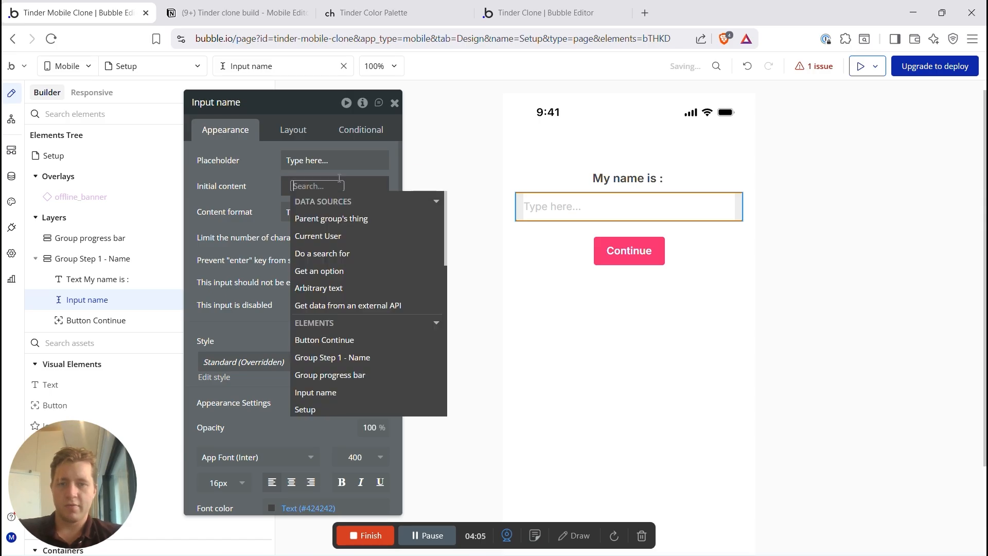
click(332, 236)
text(name)
click(333, 236)
click(257, 202)
click(320, 160)
click(819, 201)
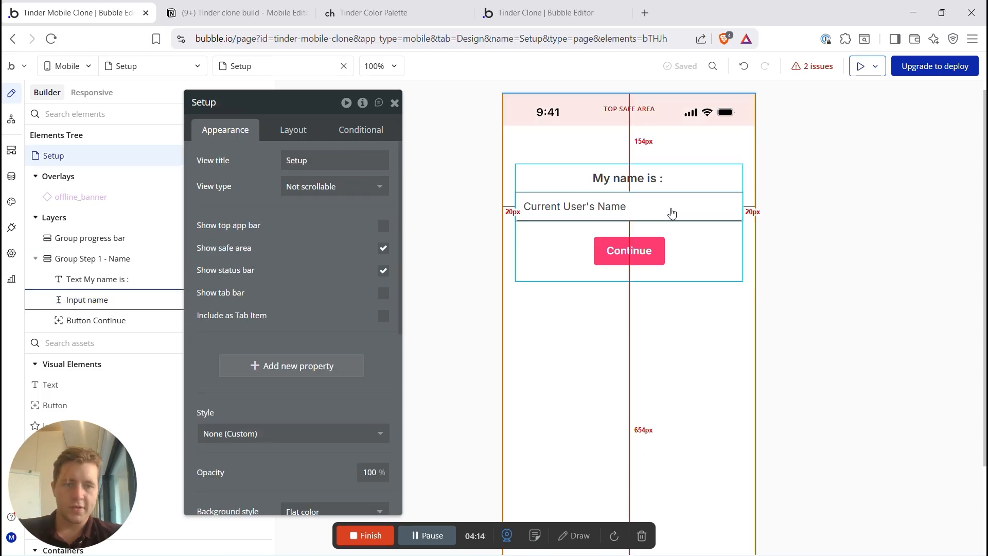
click(578, 216)
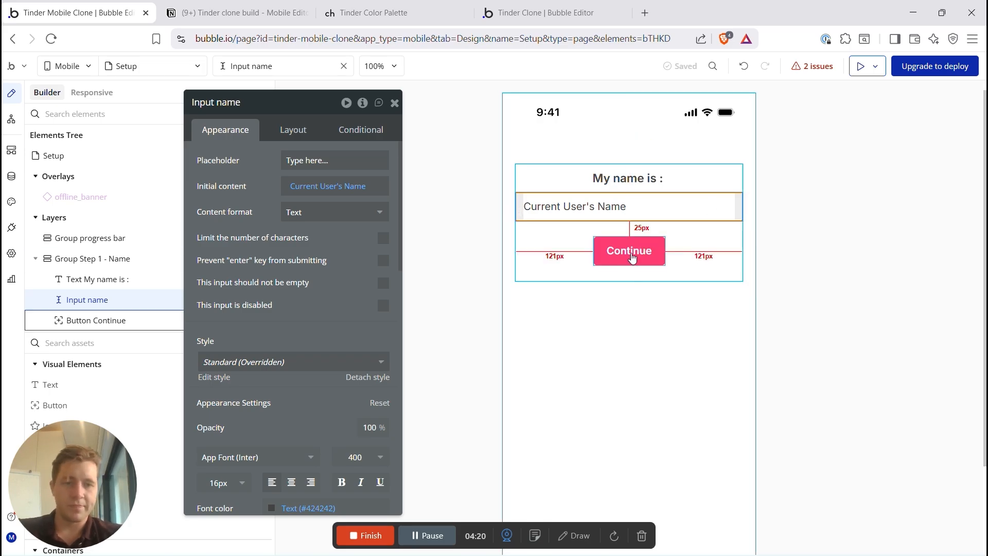
click(698, 179)
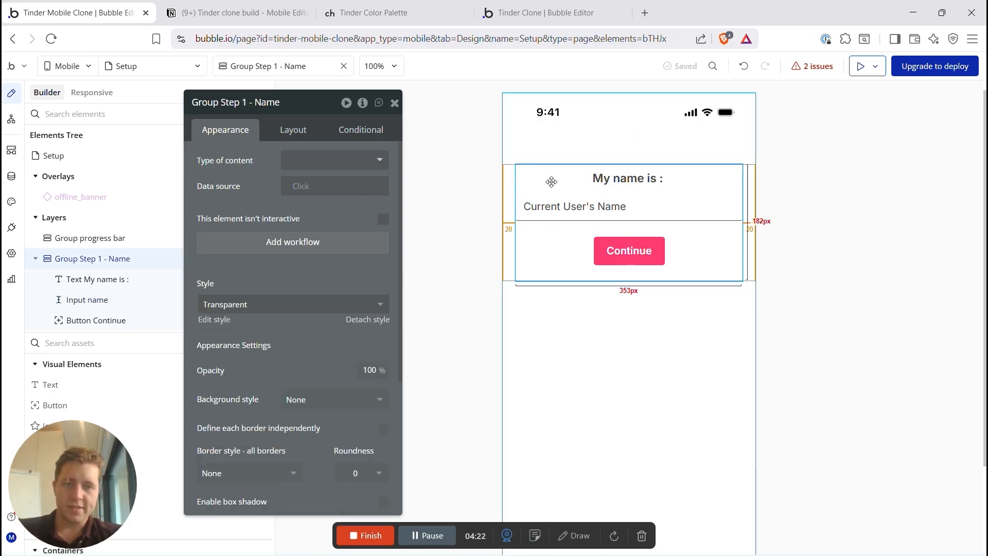
click(637, 200)
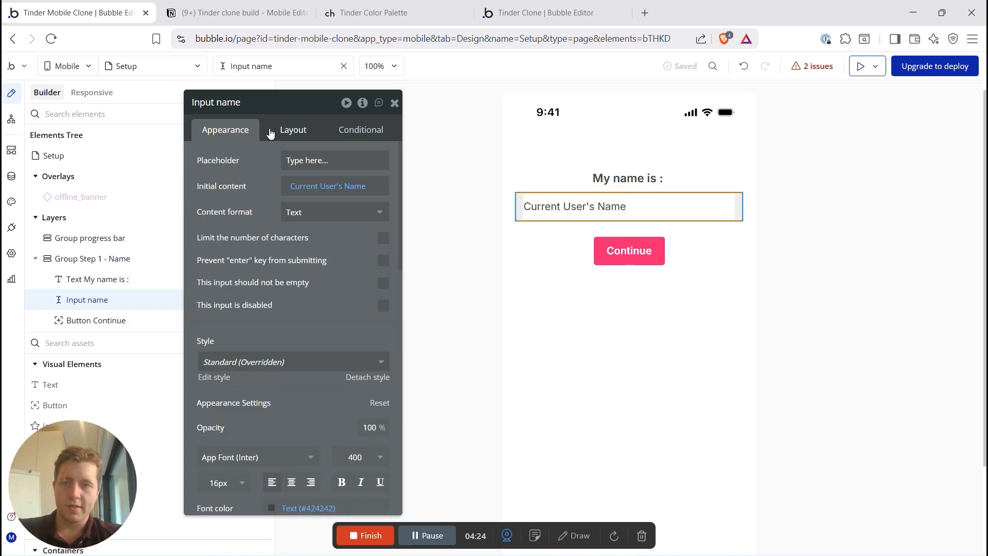
Step: Set the Continue button's background style to a linear gradient with the direction Left
click(626, 252)
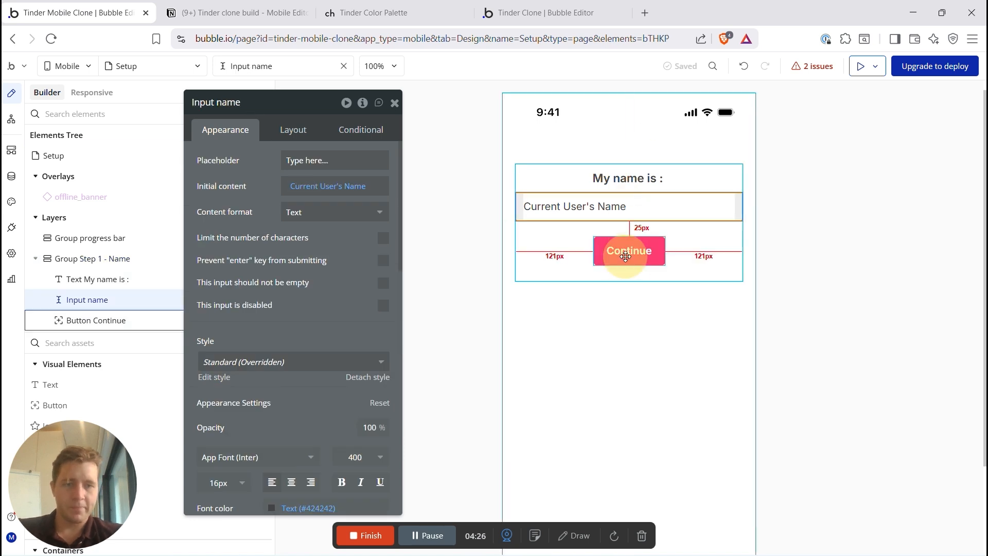
scroll(358, 244, down, 5)
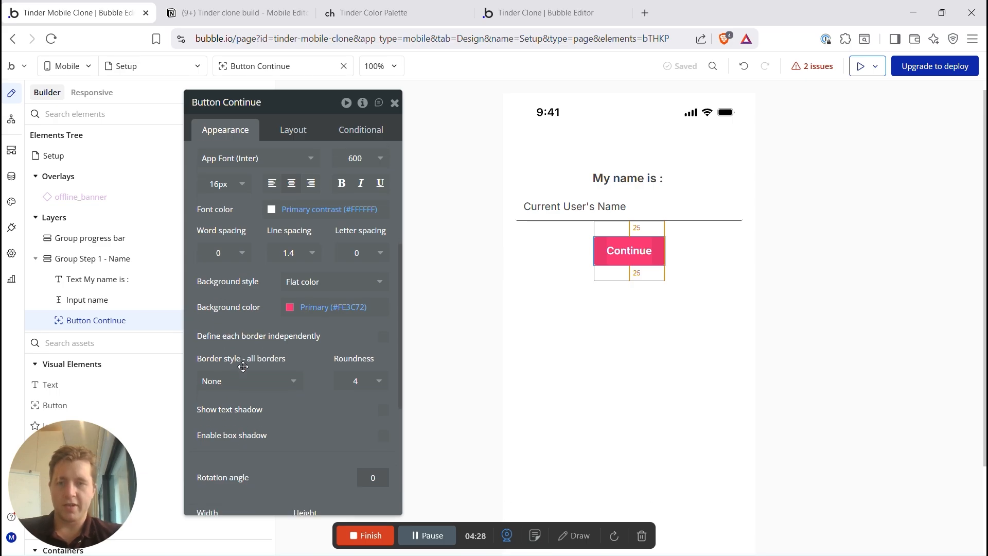
click(310, 236)
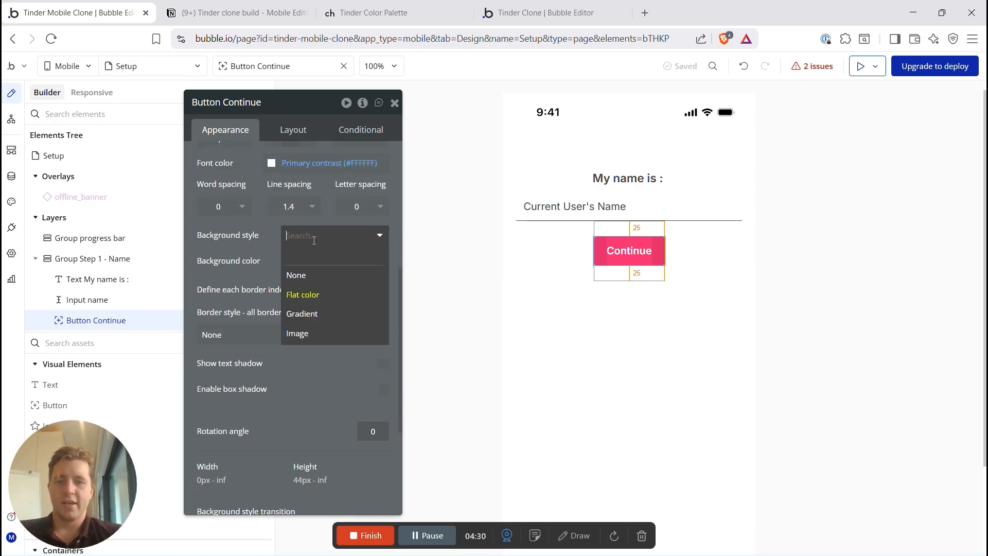
click(309, 314)
click(290, 312)
click(319, 263)
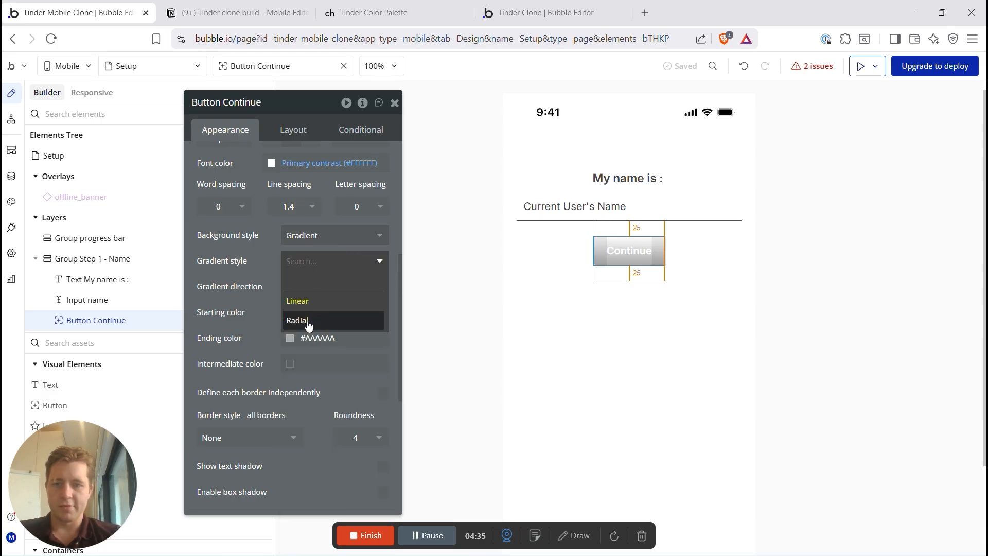
click(304, 301)
click(322, 286)
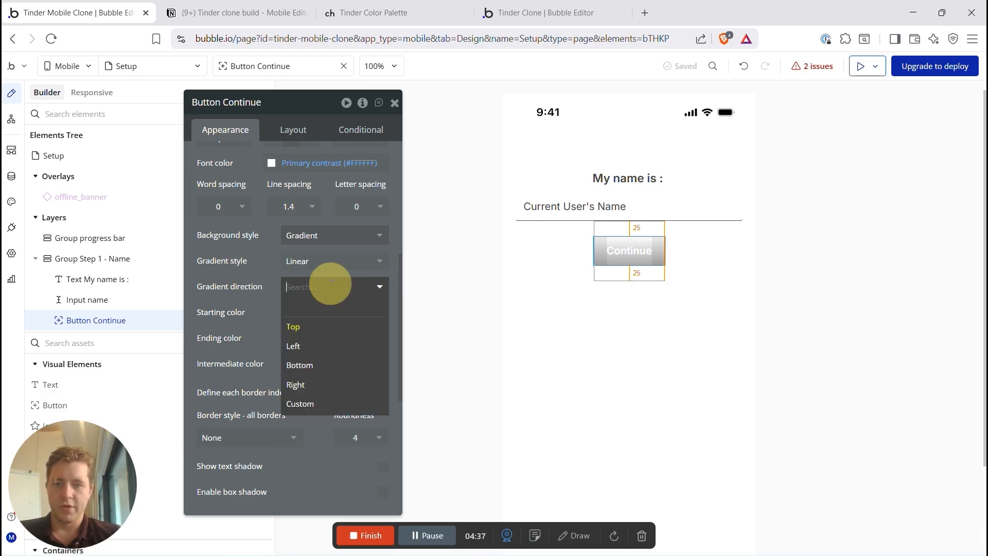
click(318, 346)
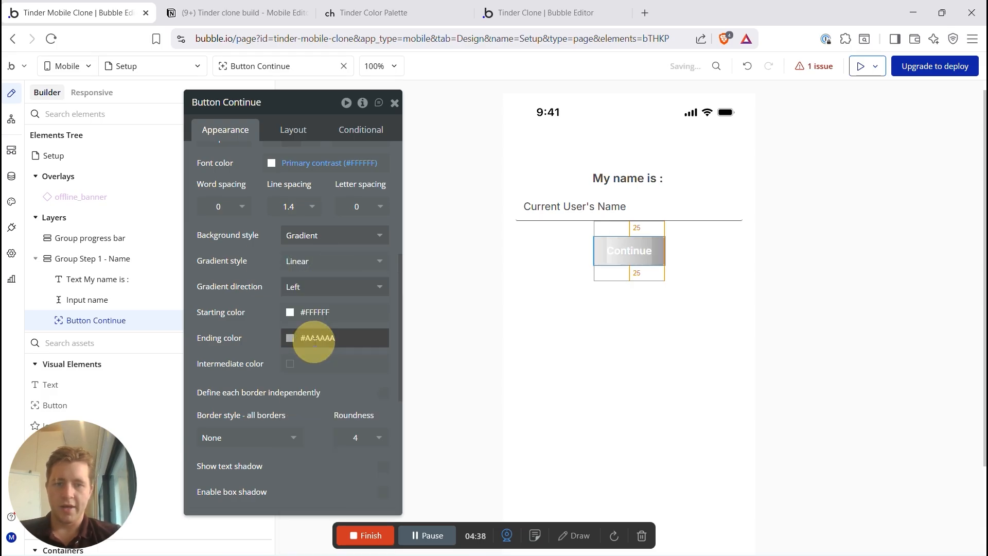
Step: Set the button gradient's starting color to the Primary variable and its ending color to the coral color variable
click(290, 313)
click(294, 459)
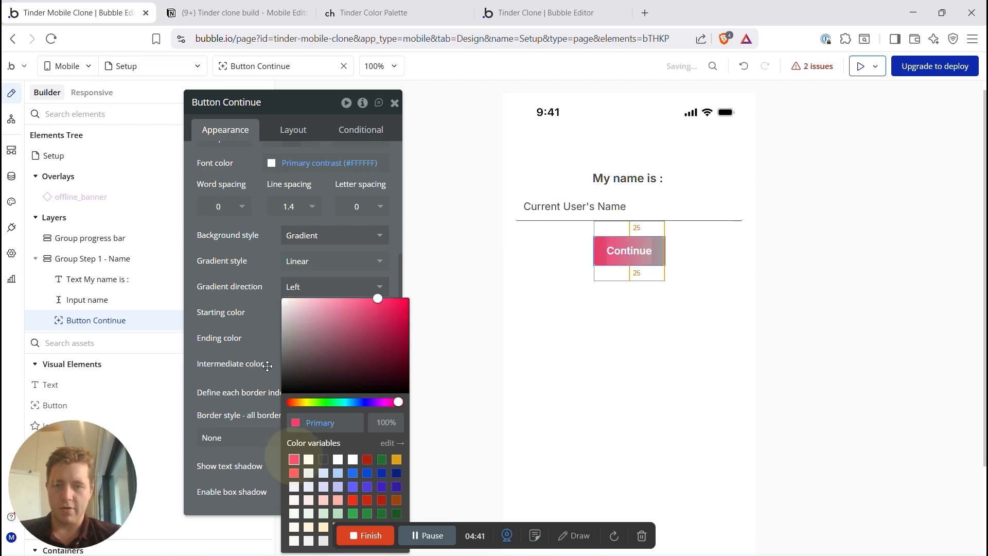
click(264, 341)
click(290, 338)
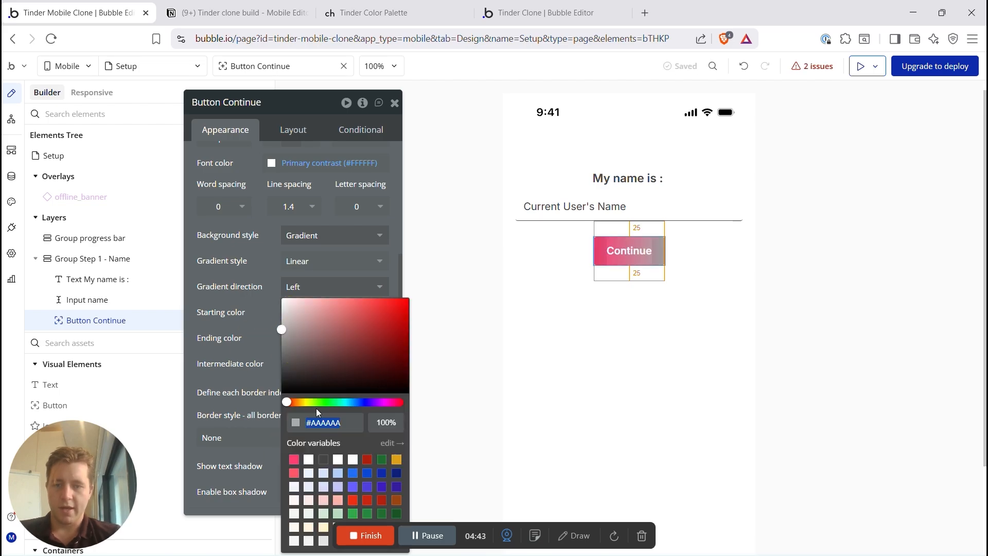
click(294, 473)
click(829, 271)
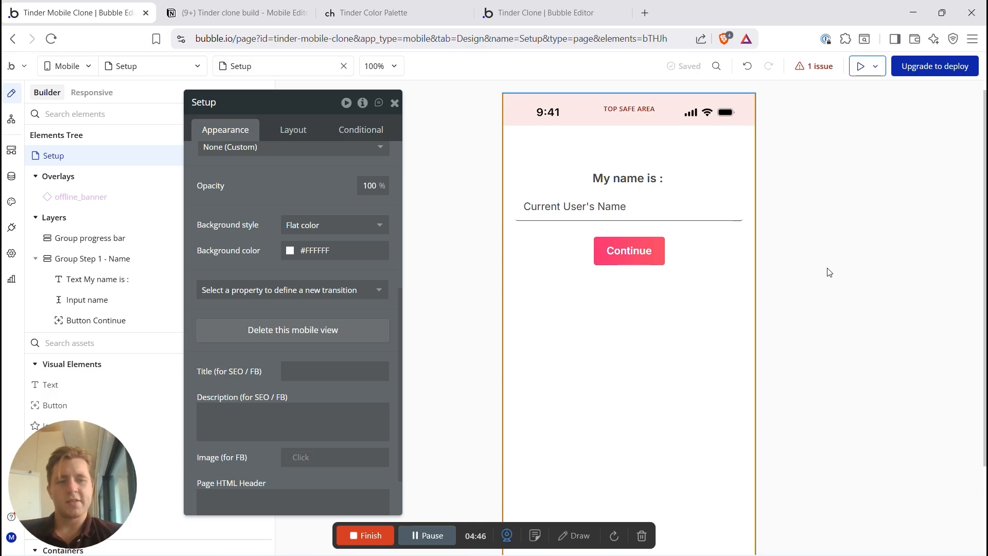
click(589, 149)
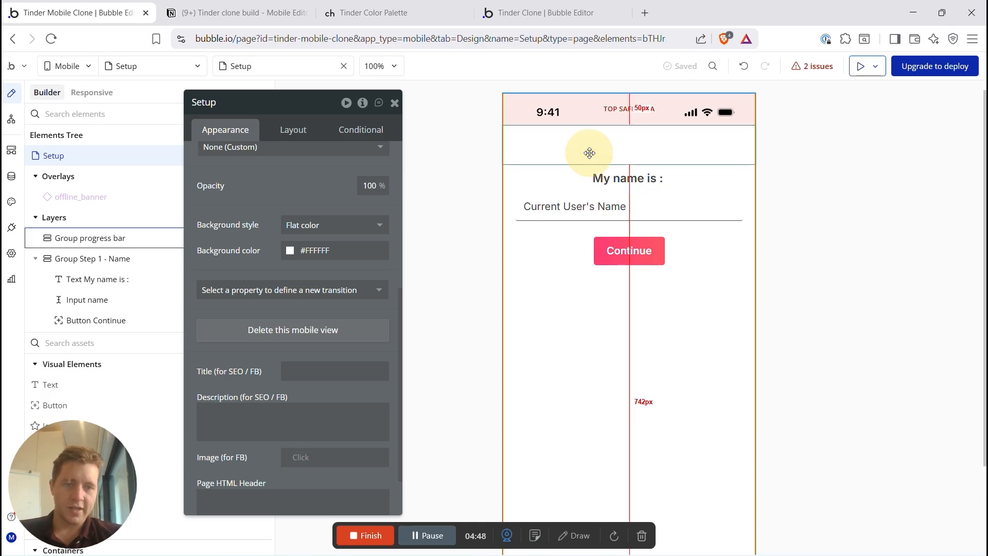
click(705, 252)
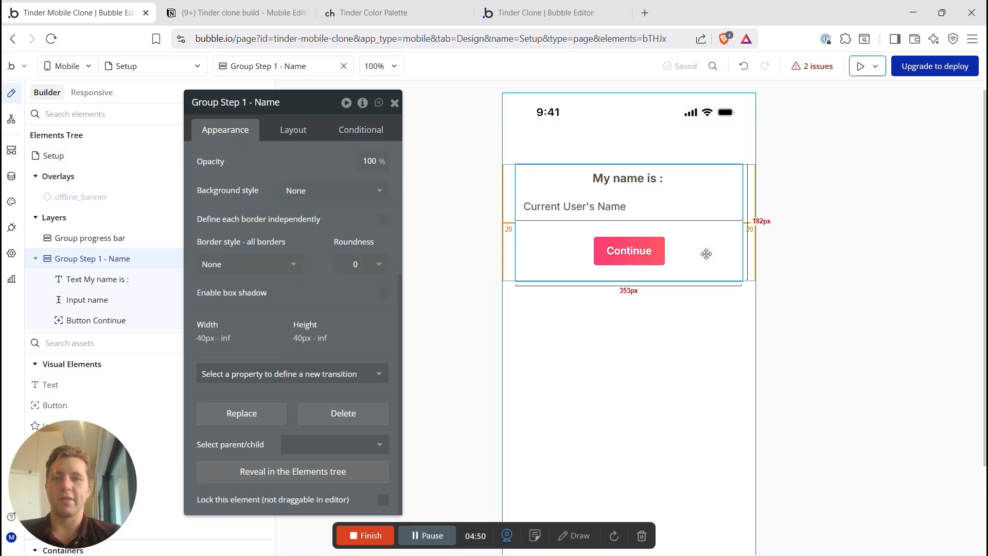
click(232, 12)
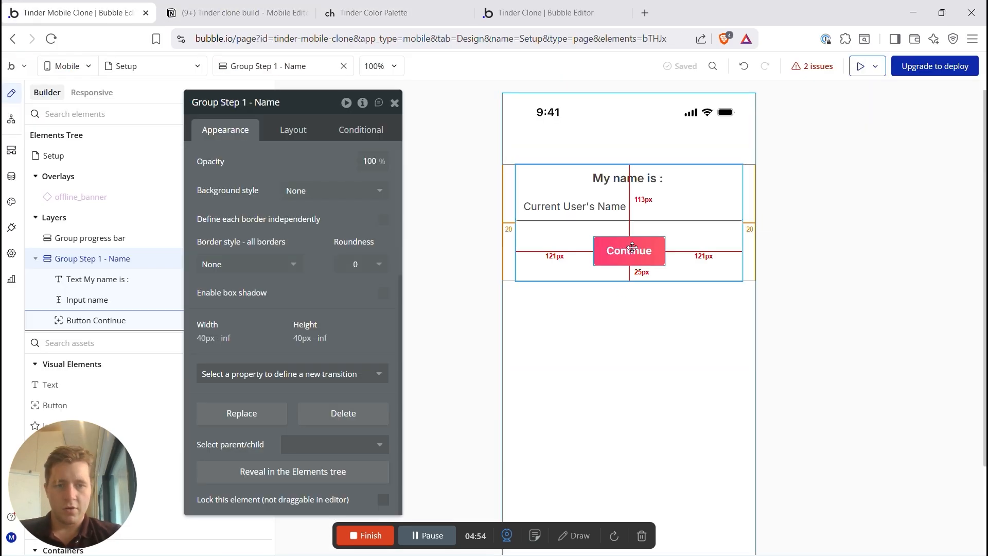
Step: Add a tap workflow to the Continue button with the action Make changes to current user
click(625, 252)
scroll(288, 210, up, 5)
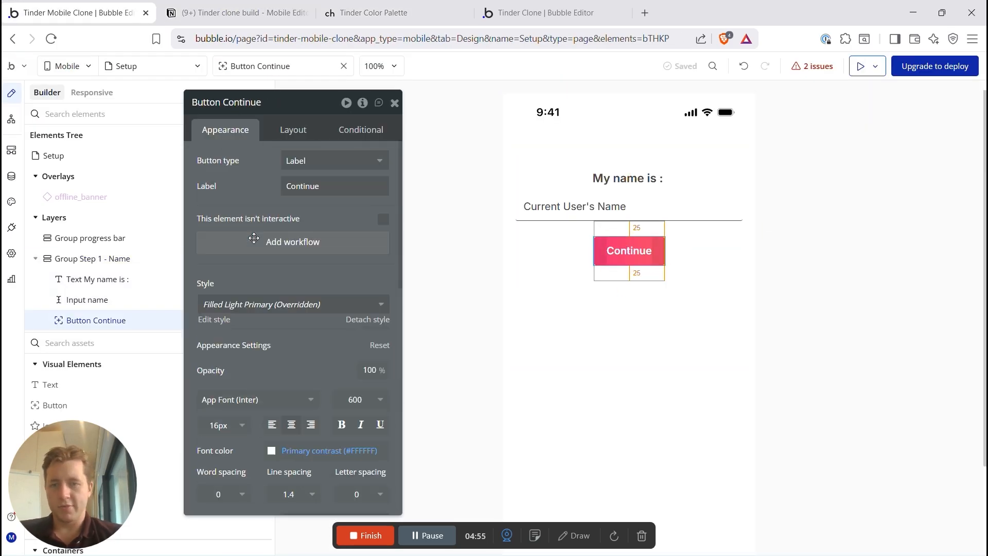
click(278, 246)
click(589, 175)
text(make)
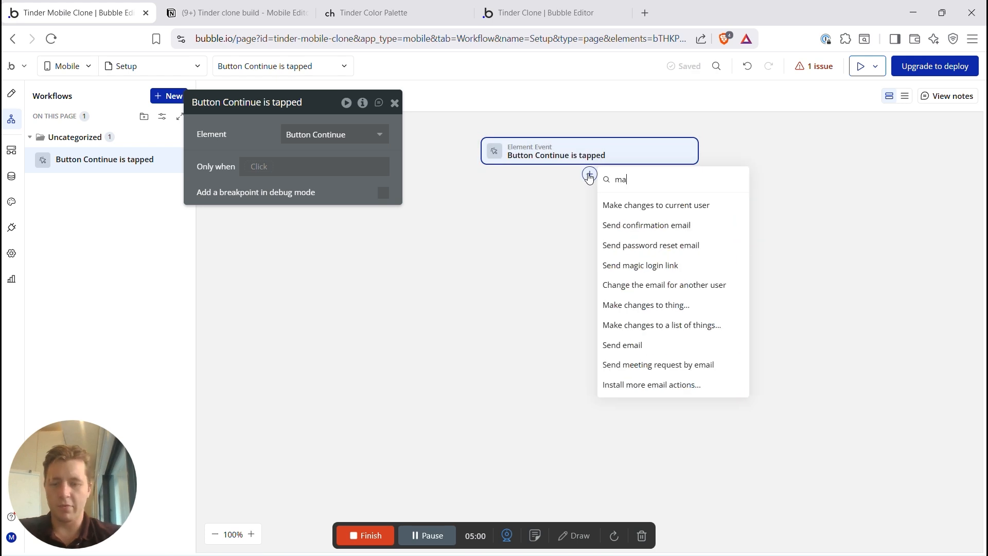
click(628, 211)
Step: Set the action's Name field to Input name's value and return to the Setup view design
click(278, 140)
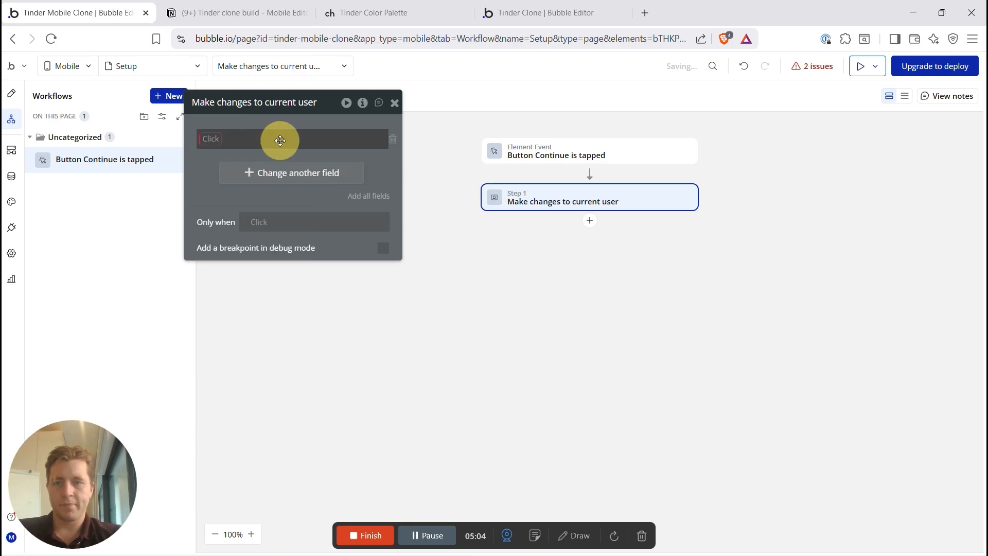
text(name)
key(Return)
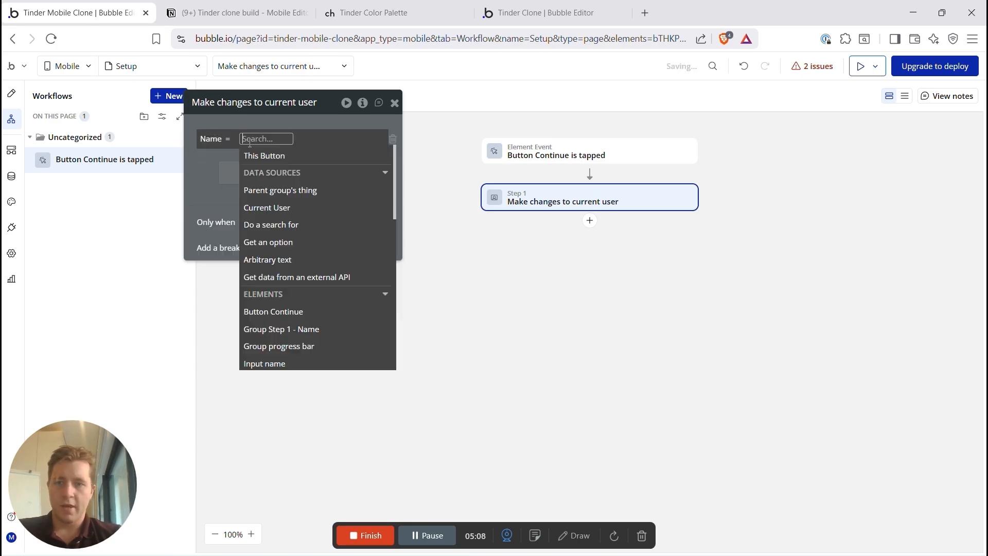
text(inp)
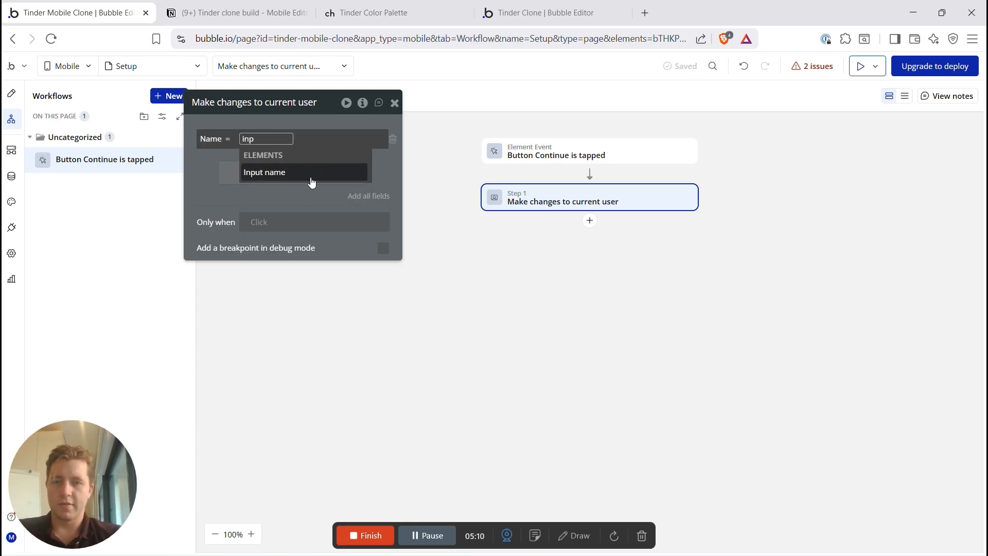
click(306, 175)
click(207, 167)
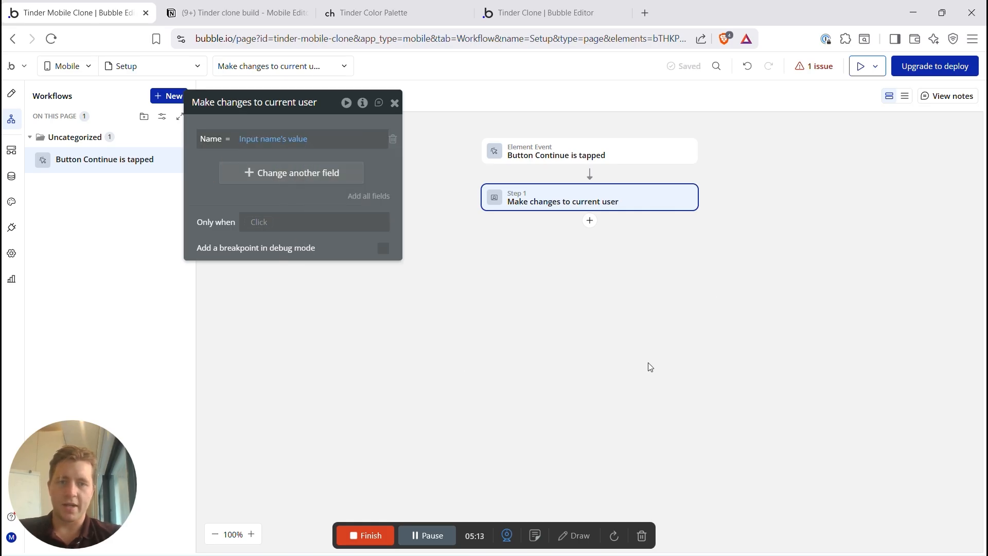
click(395, 103)
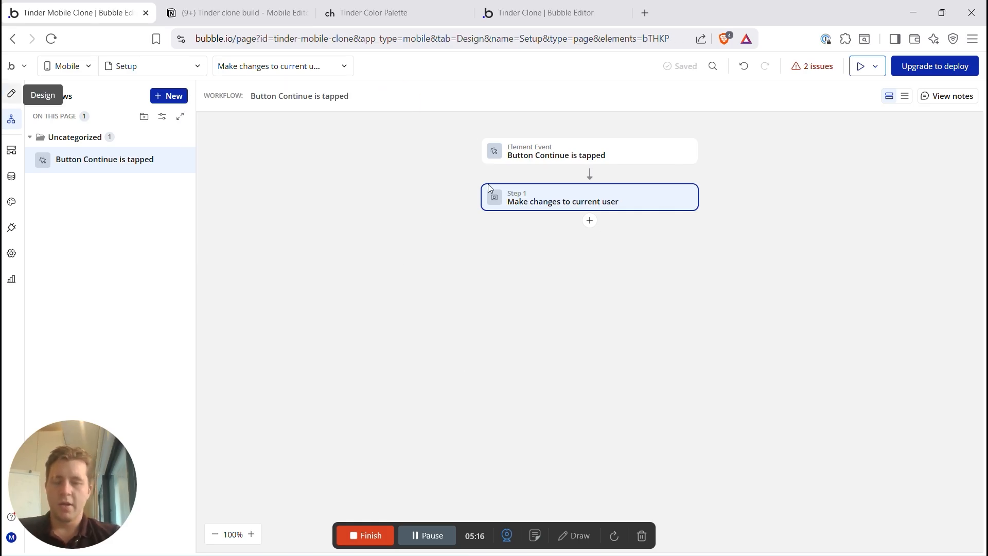
key(alt+Left)
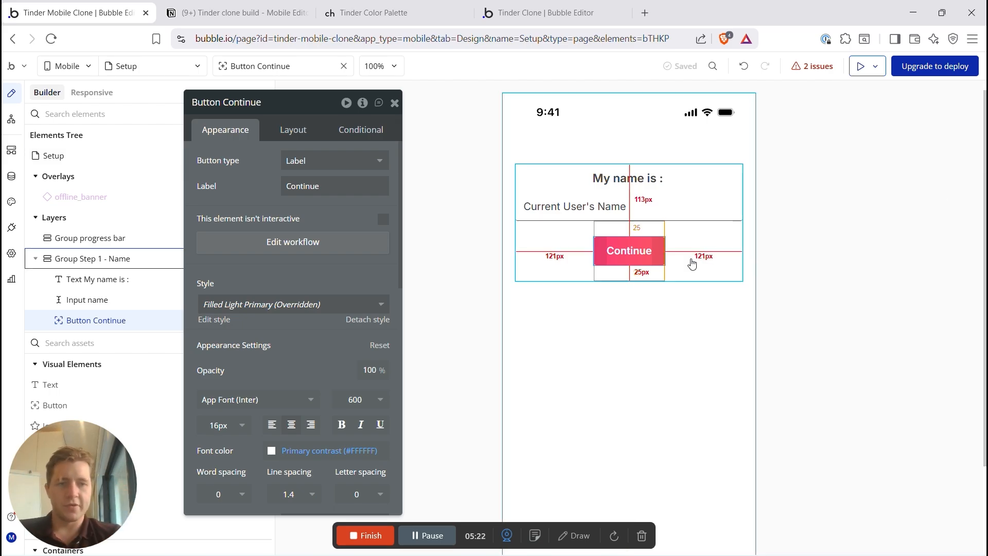
Step: Create a custom state named Step Number of type number on Group progress bar, with default value 1
click(608, 147)
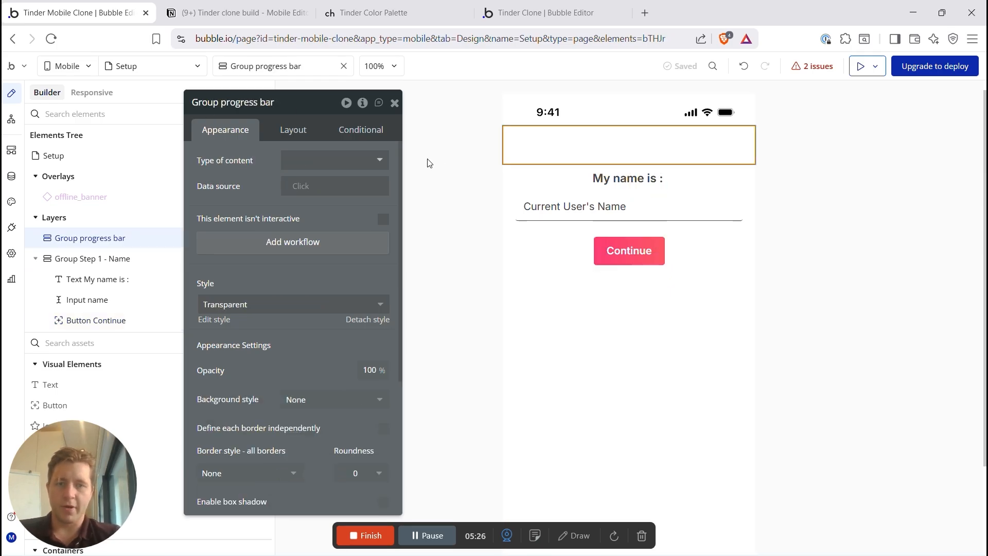
drag(304, 103, 363, 122)
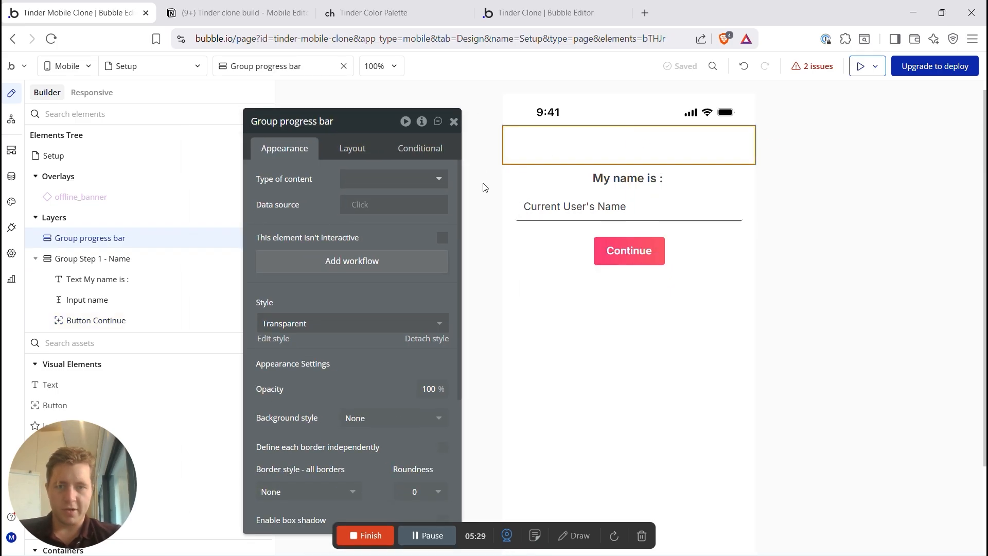
click(422, 122)
click(553, 157)
click(479, 168)
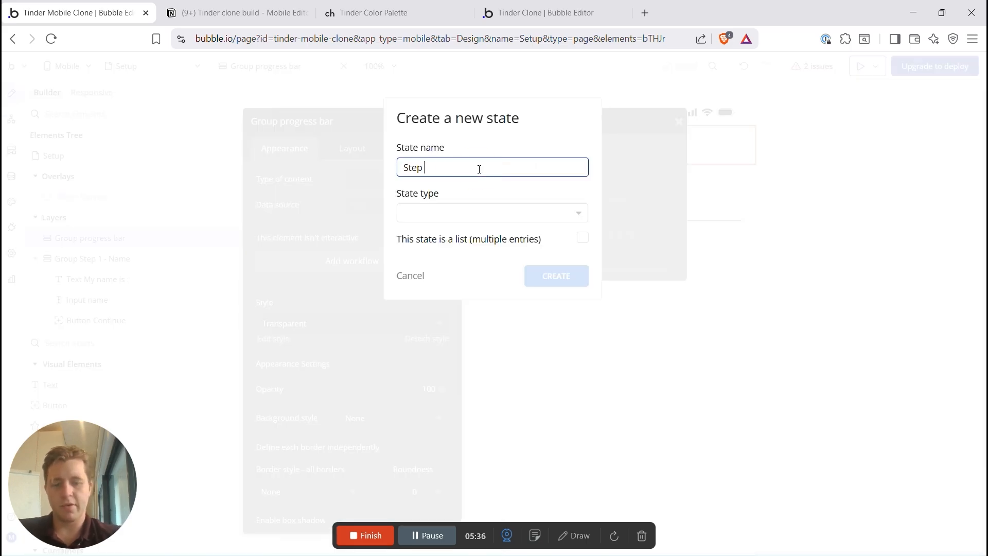
text(Step Number)
click(442, 213)
text(numb)
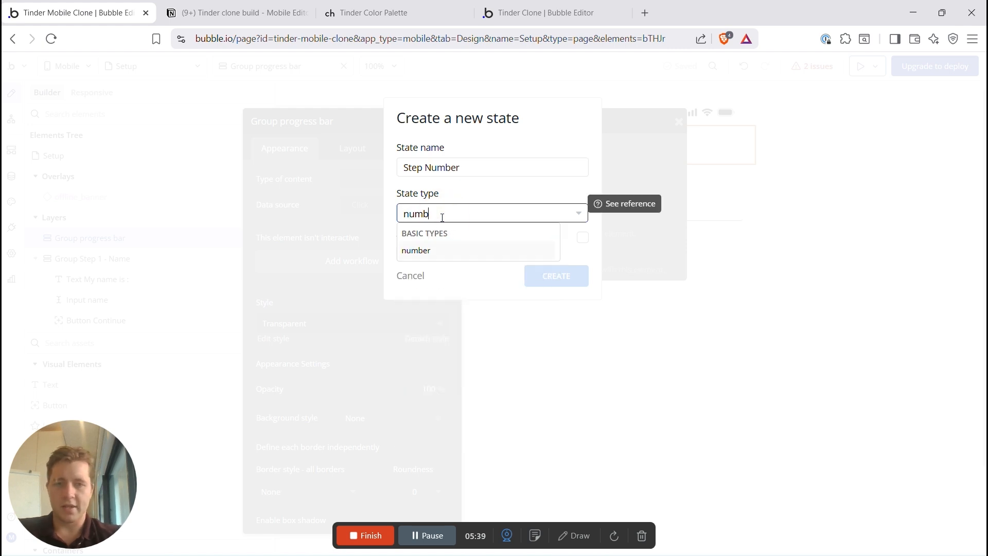
click(420, 251)
click(556, 276)
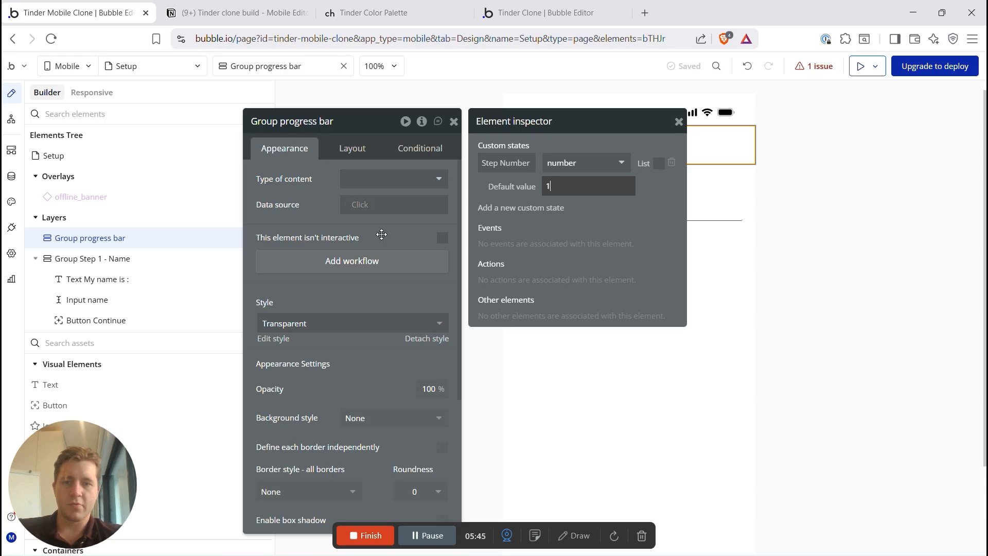
click(679, 122)
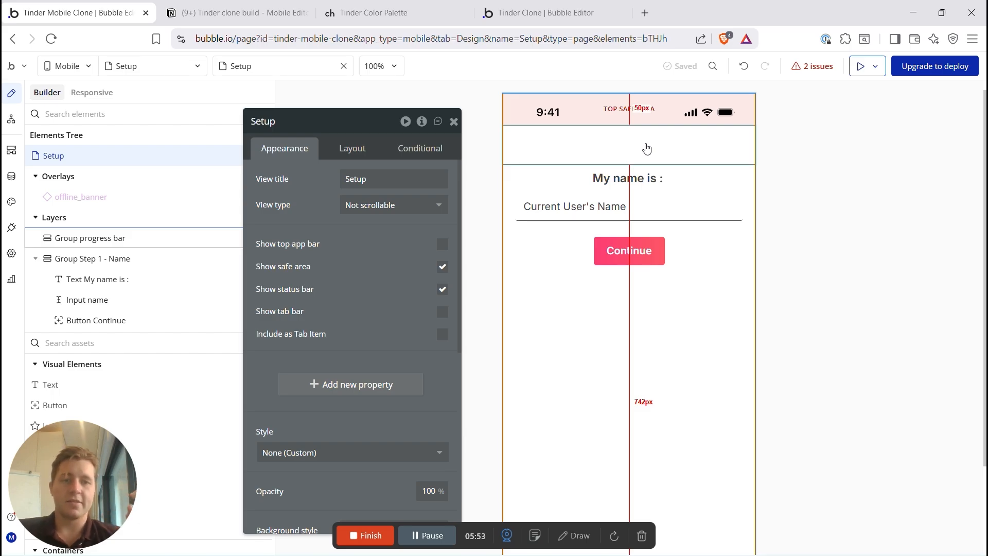
Step: Add a condition to Group Step 1 - Name that makes it visible when Group progress bar's Step Number is 1
click(697, 246)
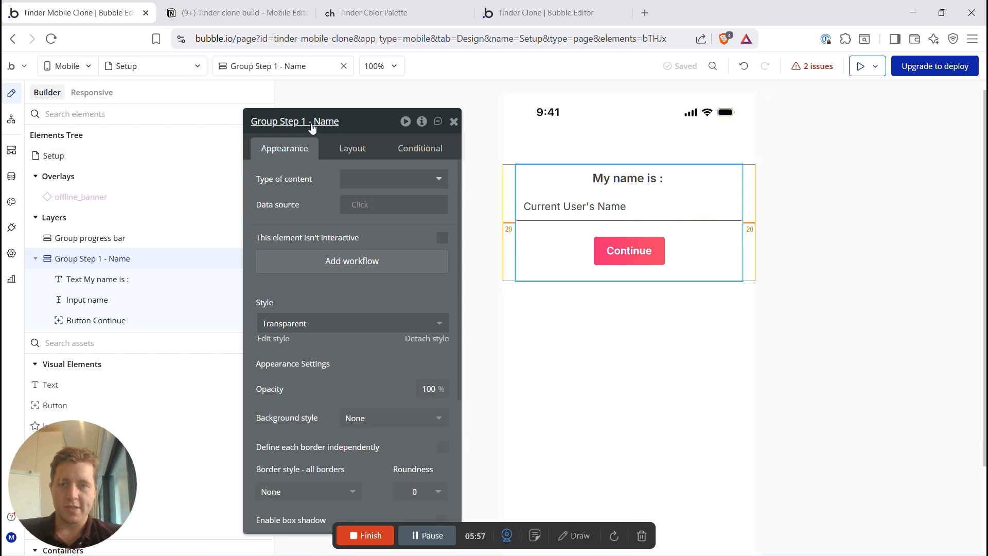
click(419, 121)
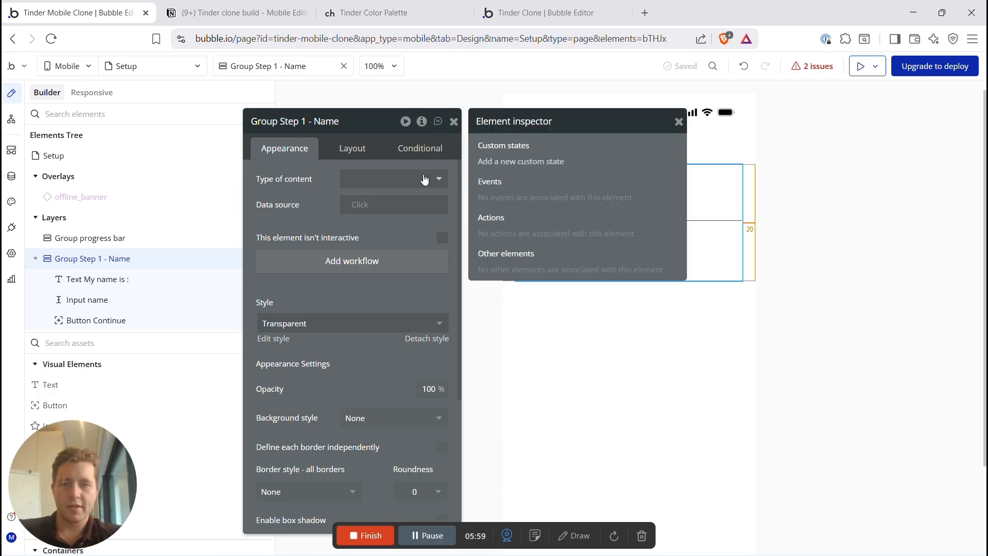
click(412, 150)
click(331, 181)
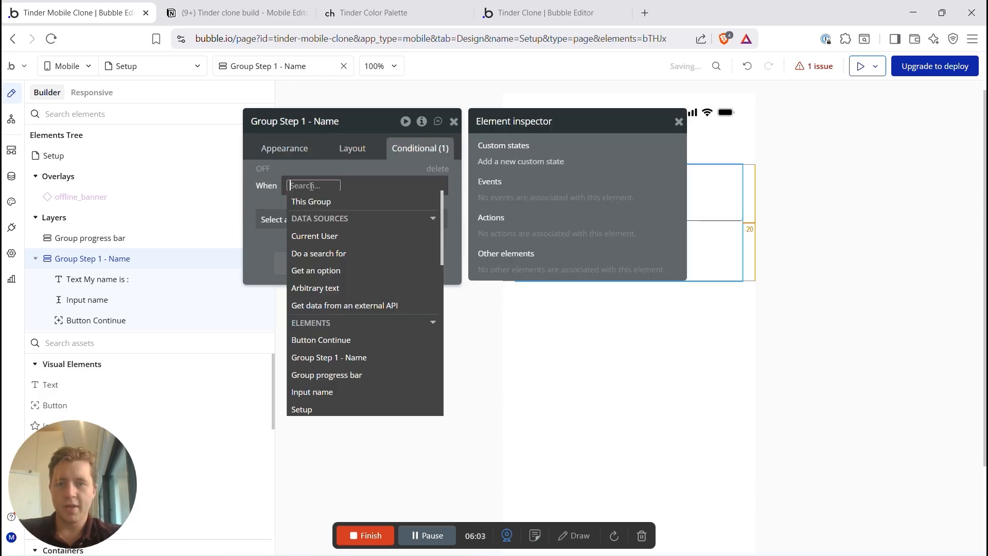
text(grou)
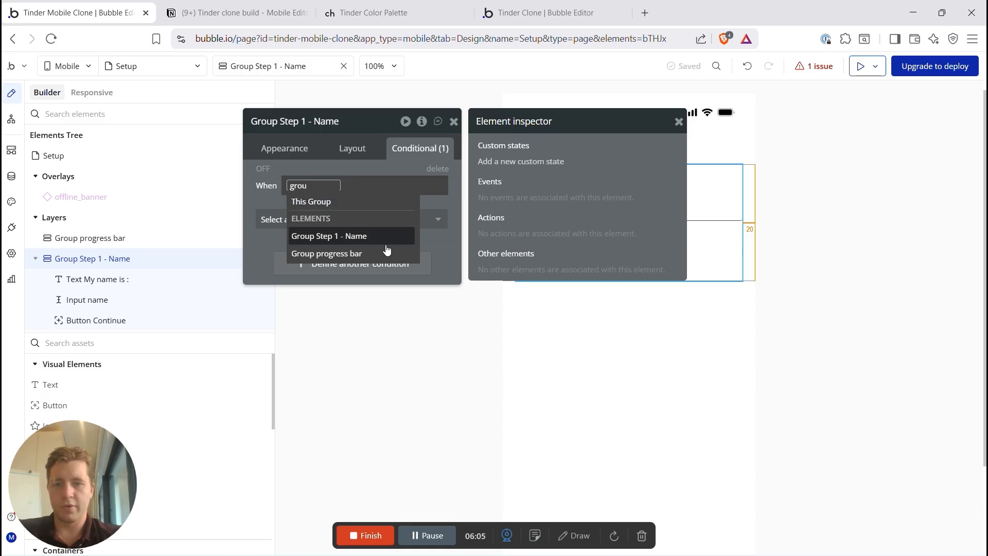
click(322, 254)
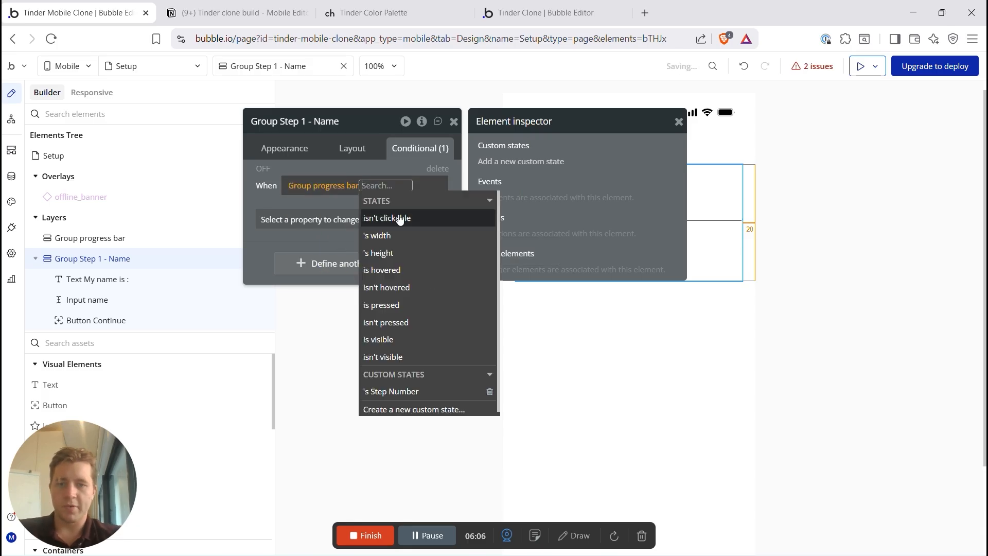
click(391, 392)
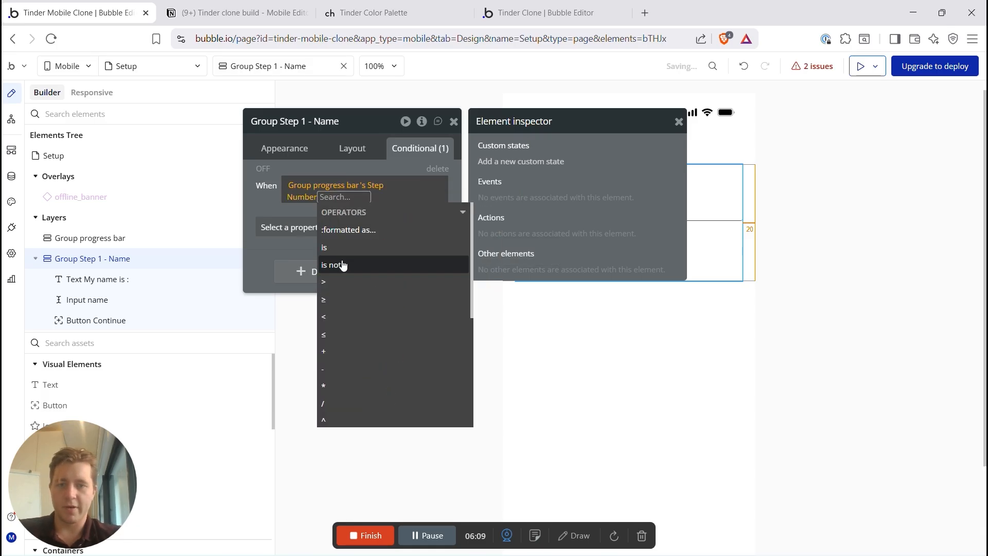
click(326, 248)
text(1)
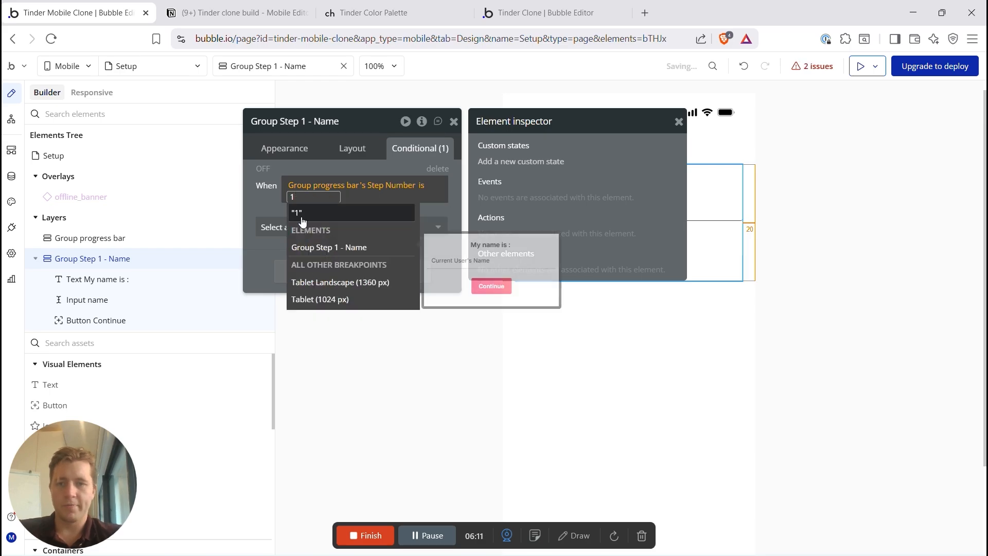
key(Return)
click(309, 218)
click(312, 259)
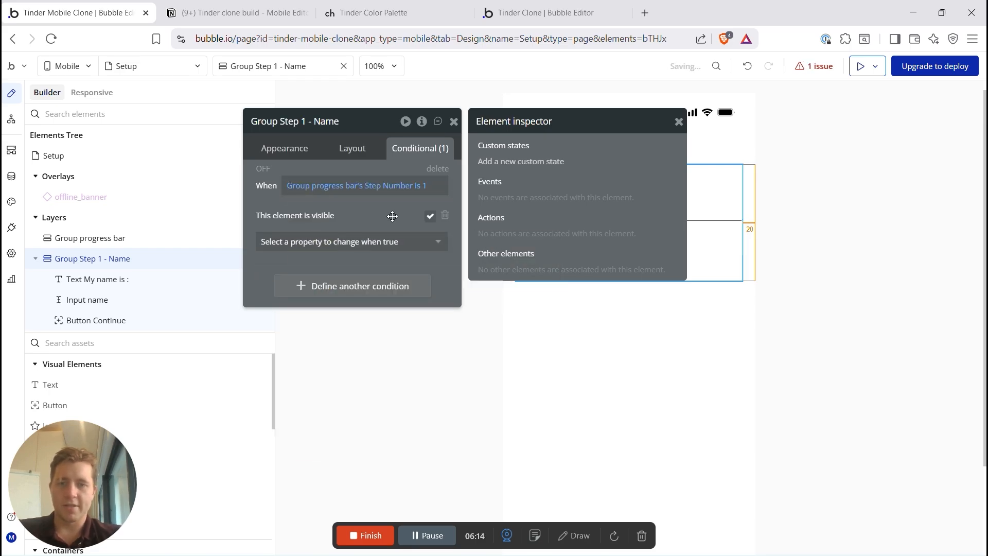
Step: Make Group Step 1 - Name not visible on view load, recheck its condition, and close the element inspector
click(352, 148)
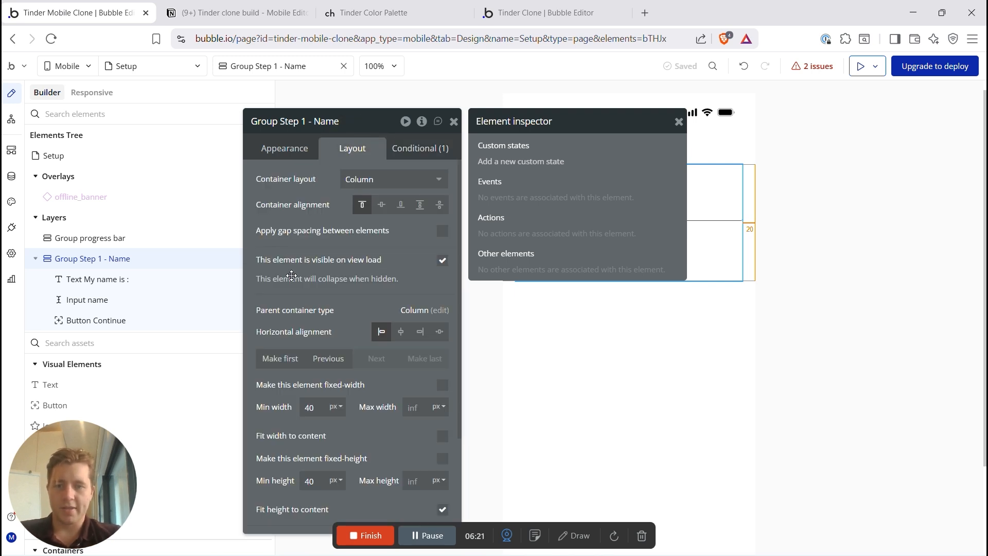
click(442, 260)
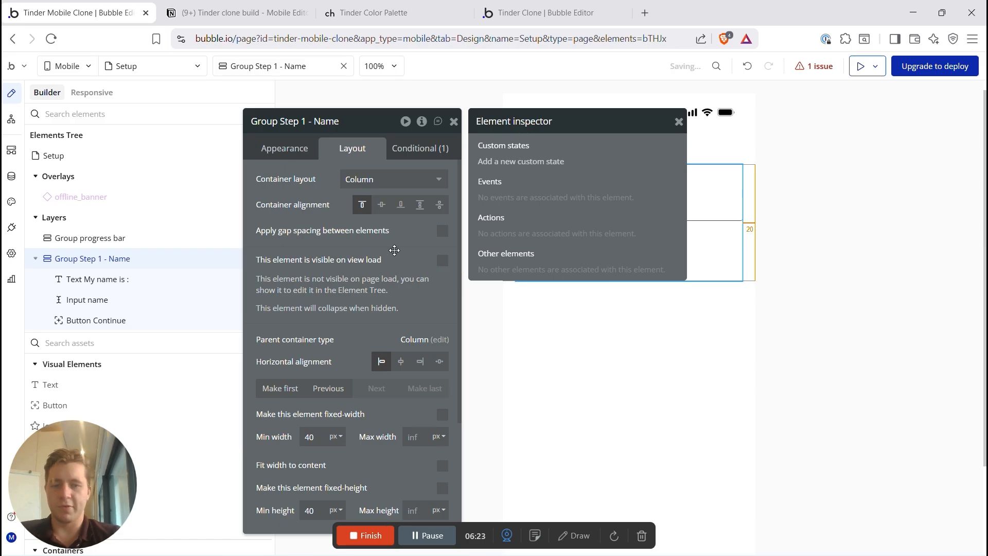
click(423, 154)
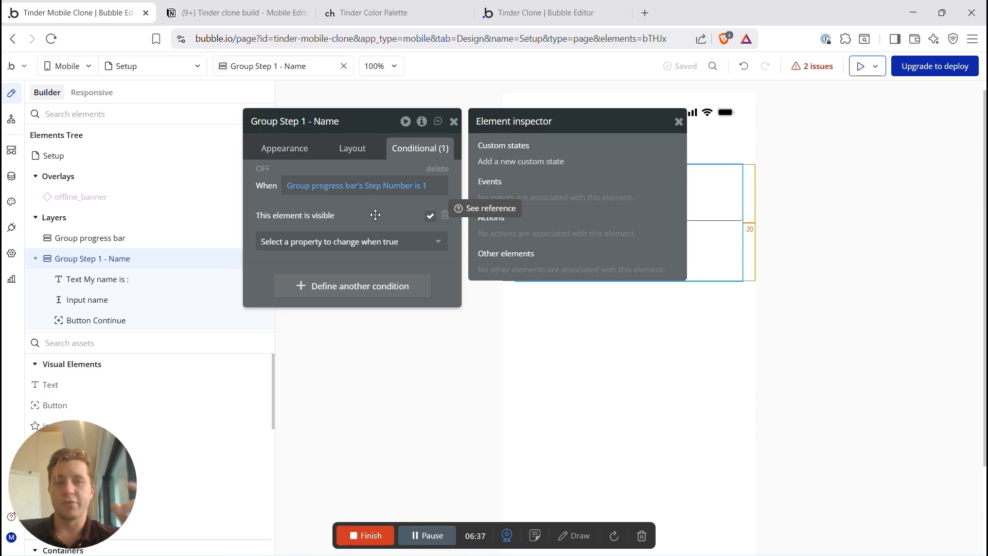
click(352, 148)
click(429, 149)
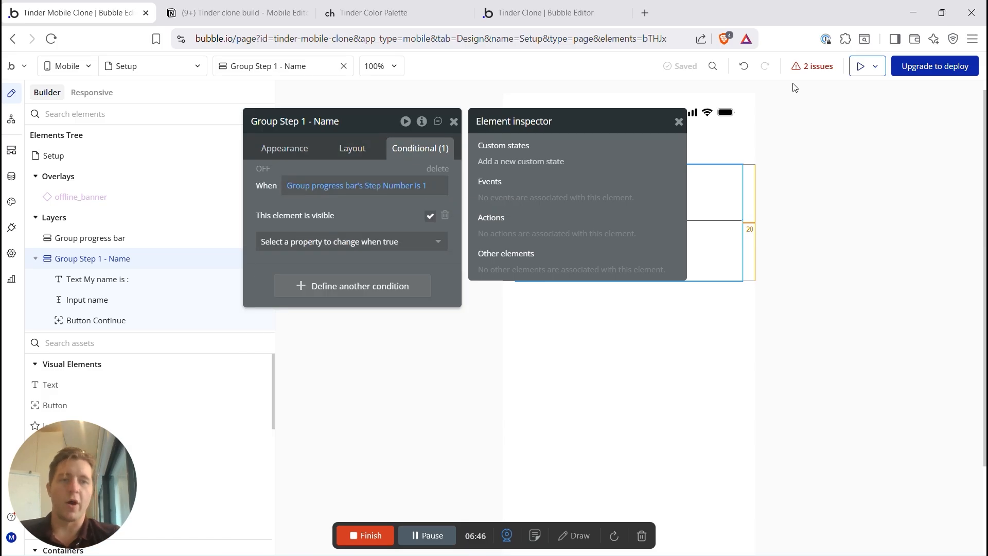
click(679, 122)
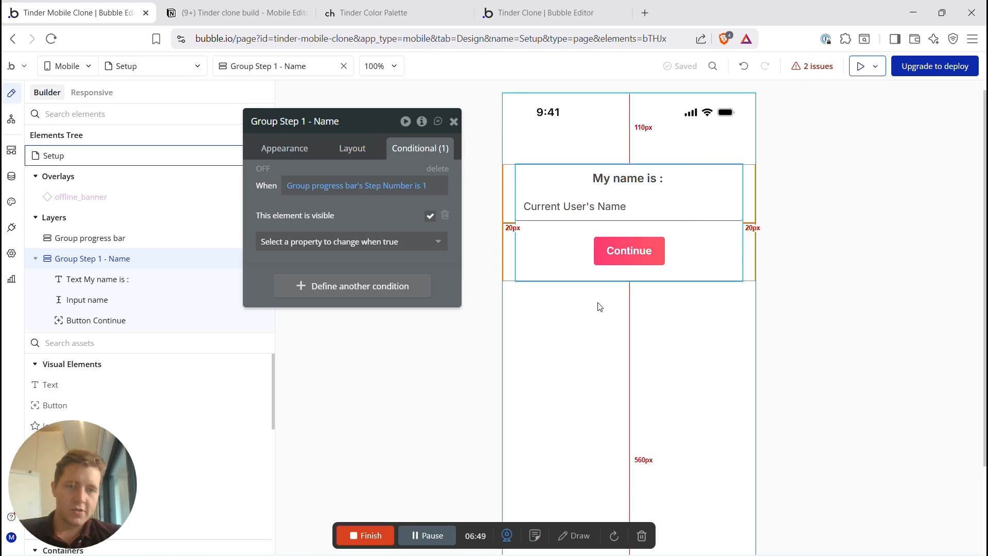
Step: Add a Set state of an element action to the Continue button's workflow, following the current user changes
click(619, 253)
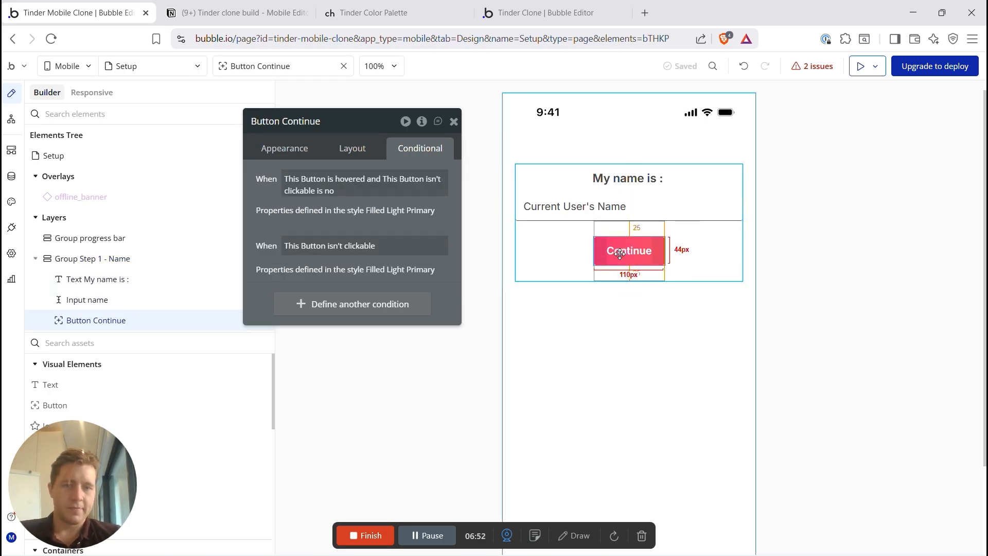
click(283, 148)
click(354, 261)
click(590, 221)
text(set)
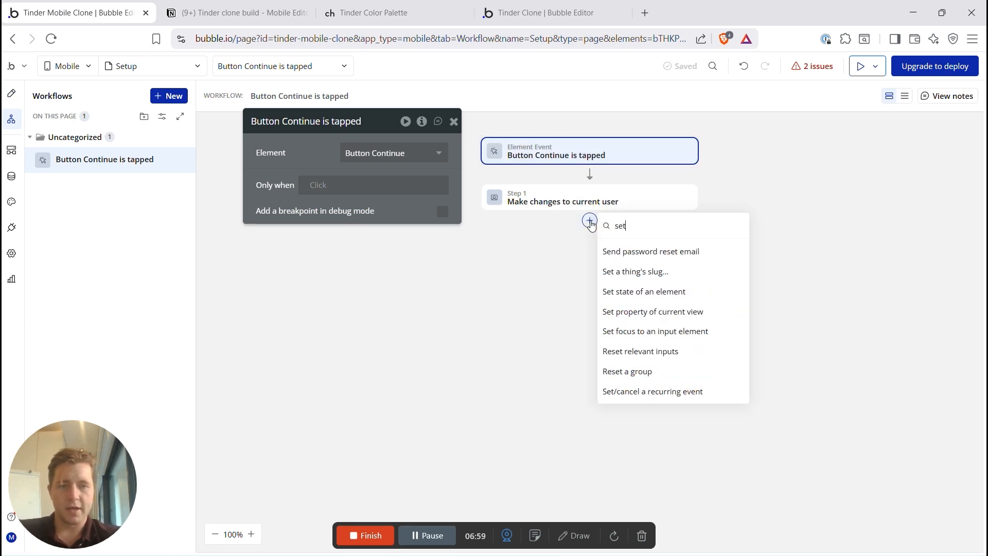
key(BackSpace)
text(t st)
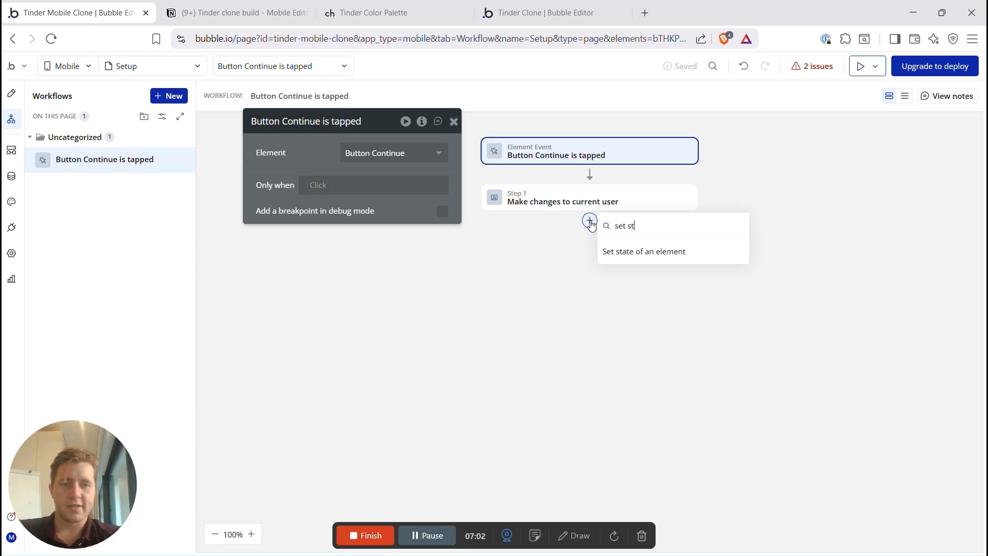
click(672, 257)
Step: Target Group progress bar in the set state action and choose its Step Number custom state
click(374, 153)
text(progress bar)
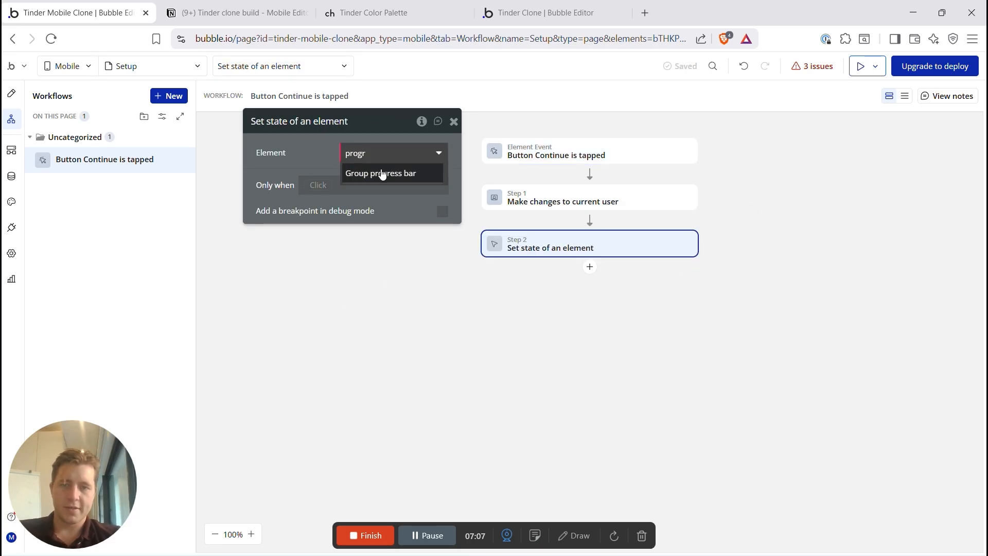
click(381, 171)
click(383, 178)
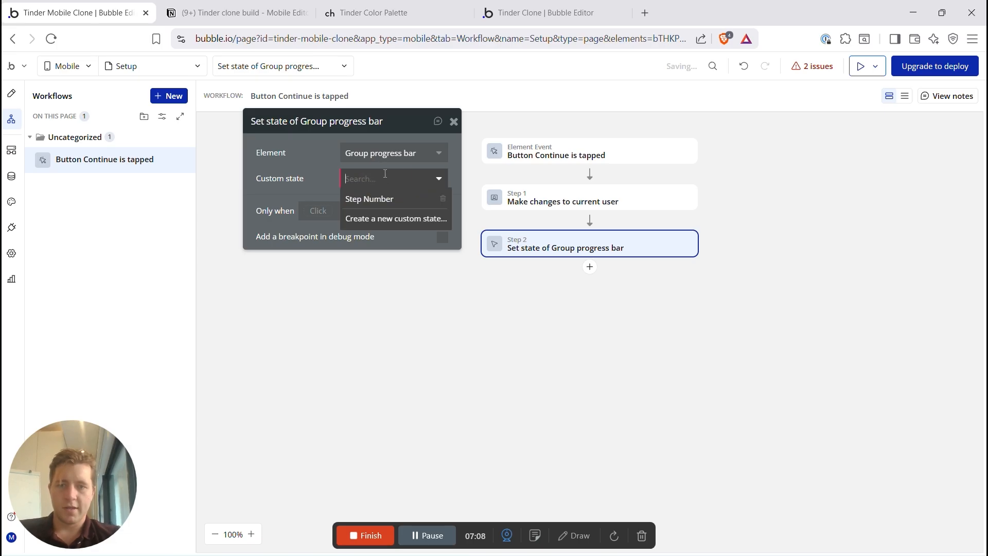
click(358, 200)
click(312, 199)
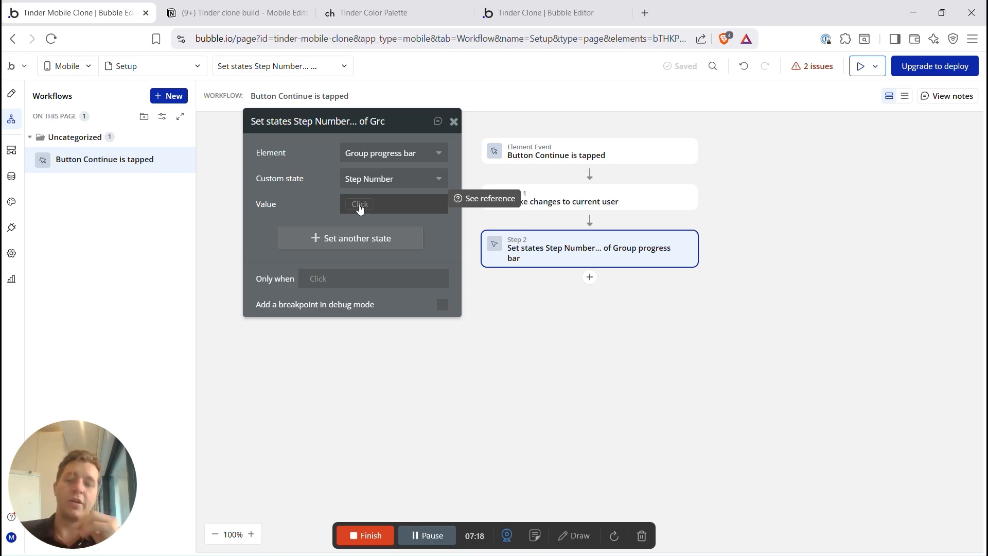
Step: Set the Step Number state's value to Group progress bar's Step Number + 1
click(359, 204)
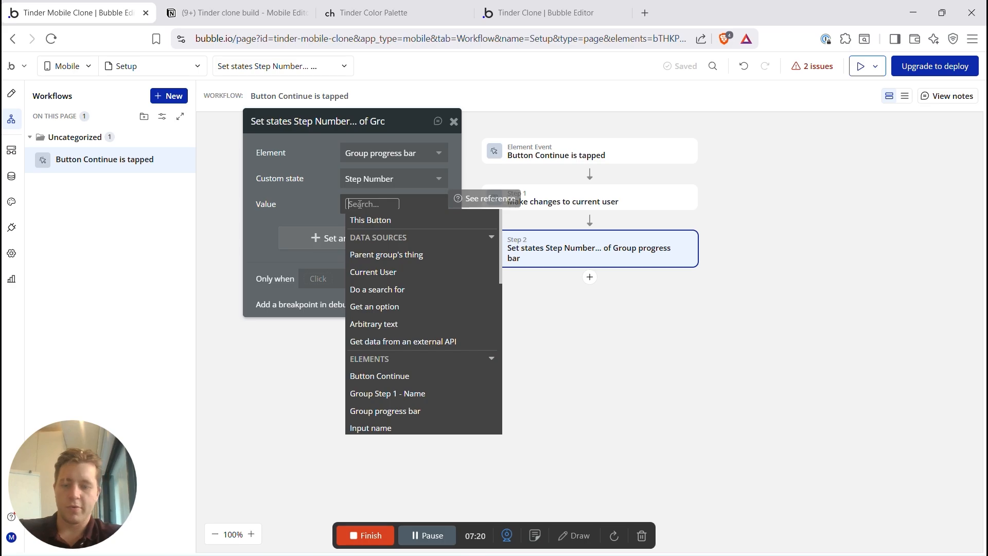
text(prg)
key(BackSpace)
text(or)
click(419, 310)
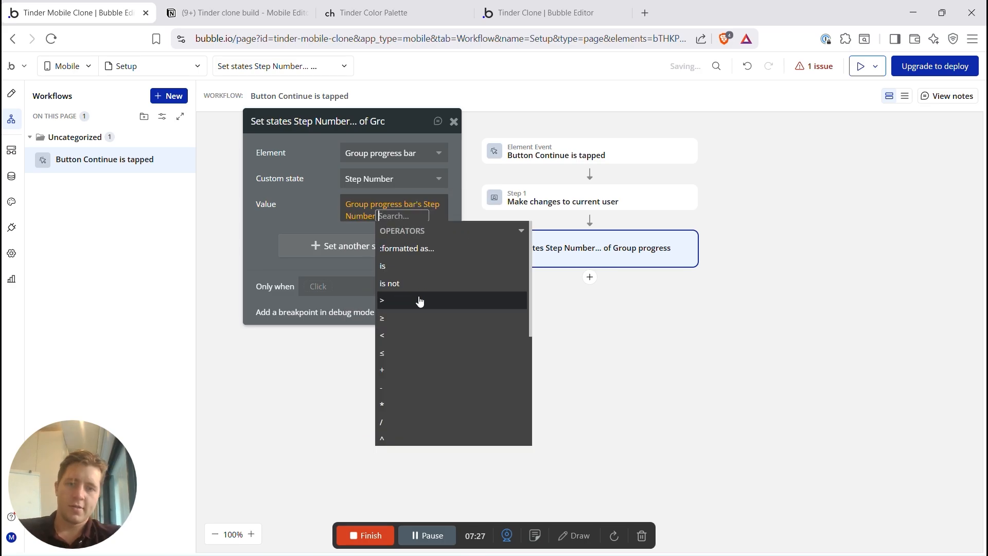
click(324, 216)
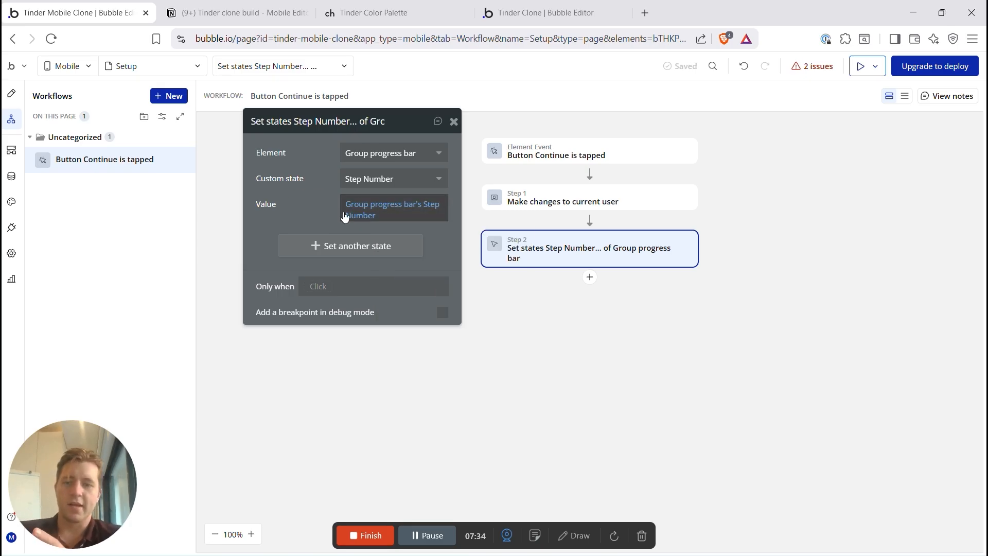
click(375, 215)
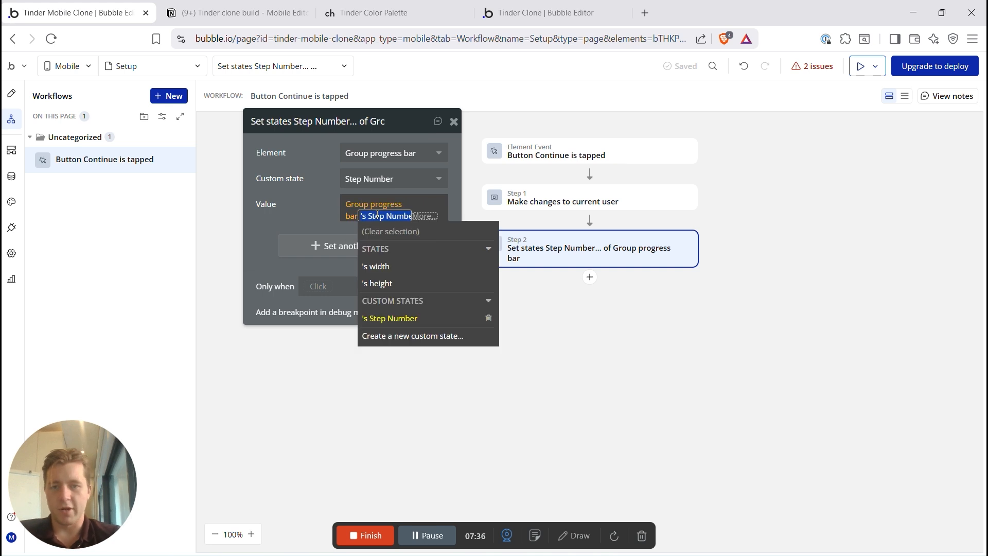
click(426, 218)
click(397, 371)
text(1)
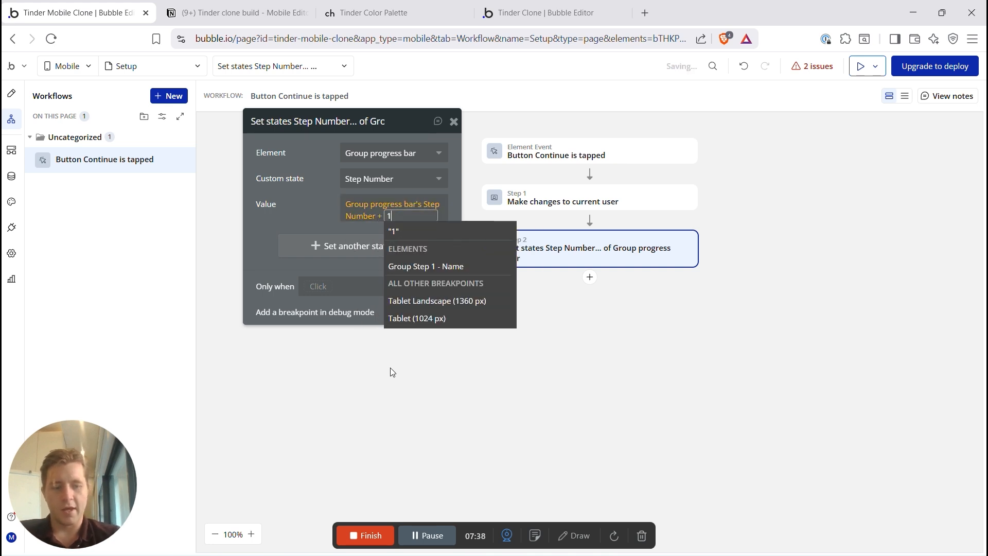
click(396, 232)
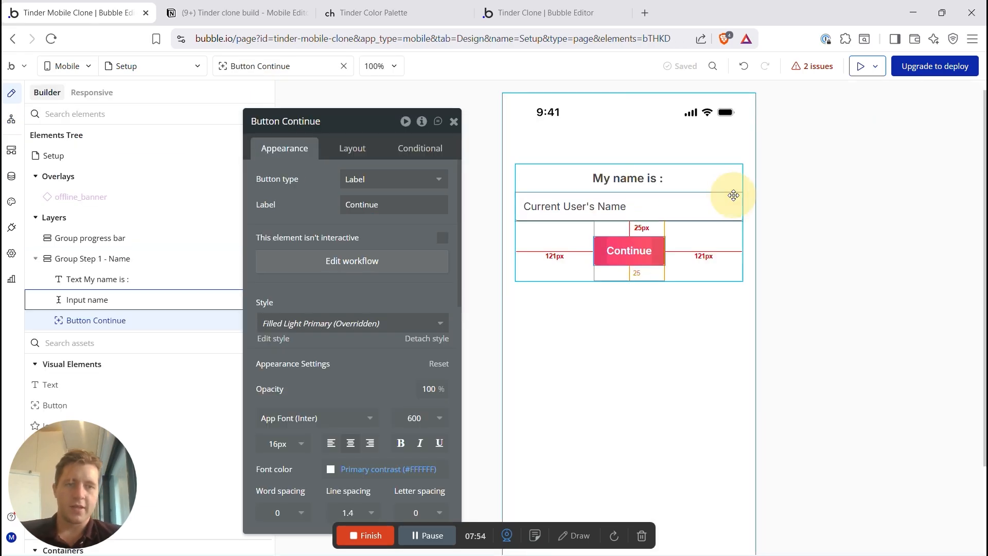
Step: Duplicate Group Step 1 - Name in the Setup view design and change the copy's step number to 2 in its name
click(734, 195)
click(728, 186)
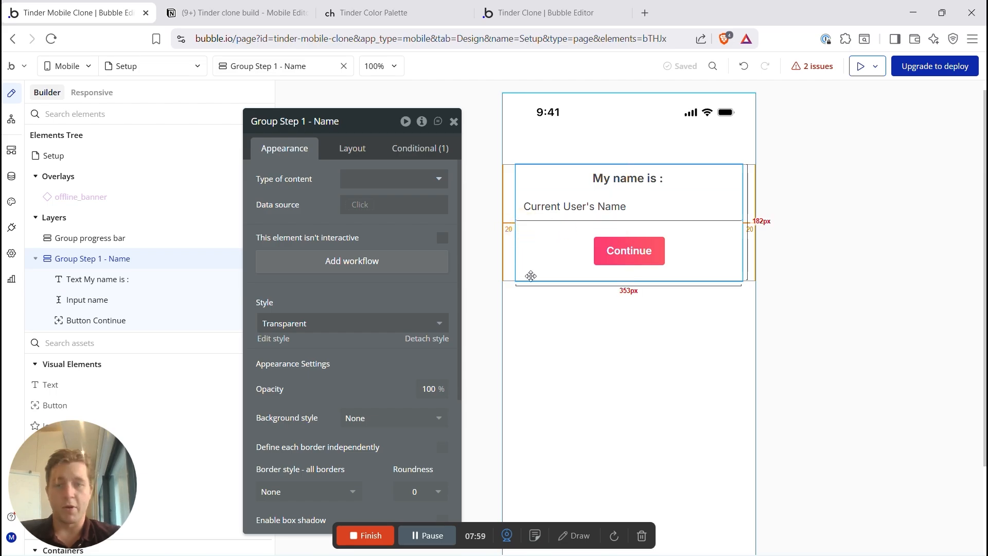
click(36, 260)
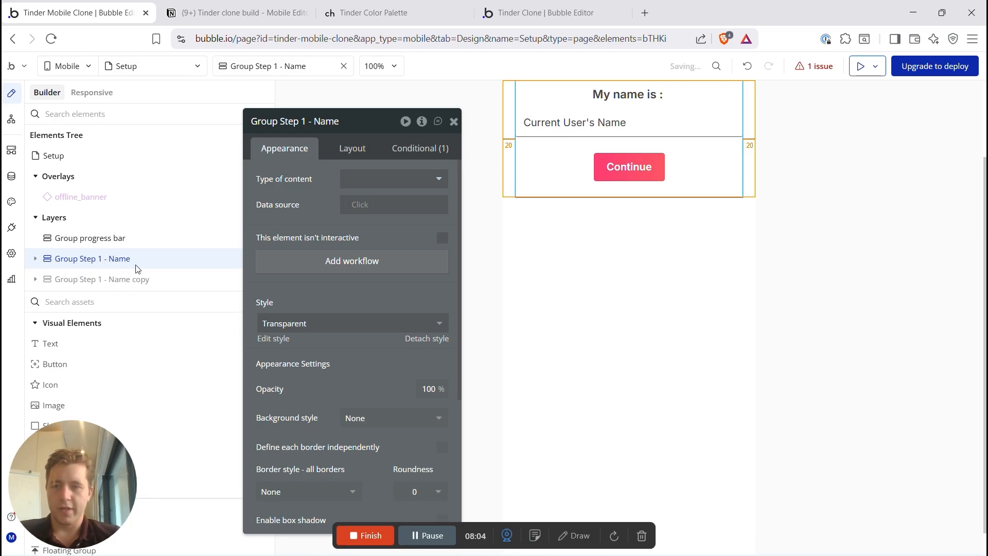
key(ctrl+d)
click(302, 114)
click(305, 119)
key(BackSpace)
text(2)
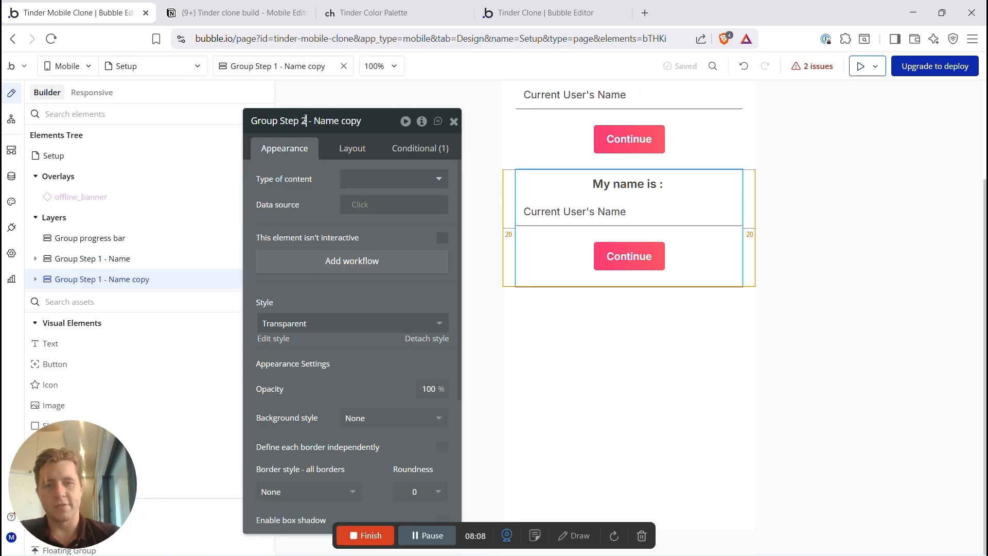
Step: Consult the onboarding steps list in Notion and finish renaming the copied group as Group Step 2 - DOB / Birthday
click(220, 7)
scroll(410, 277, up, 1)
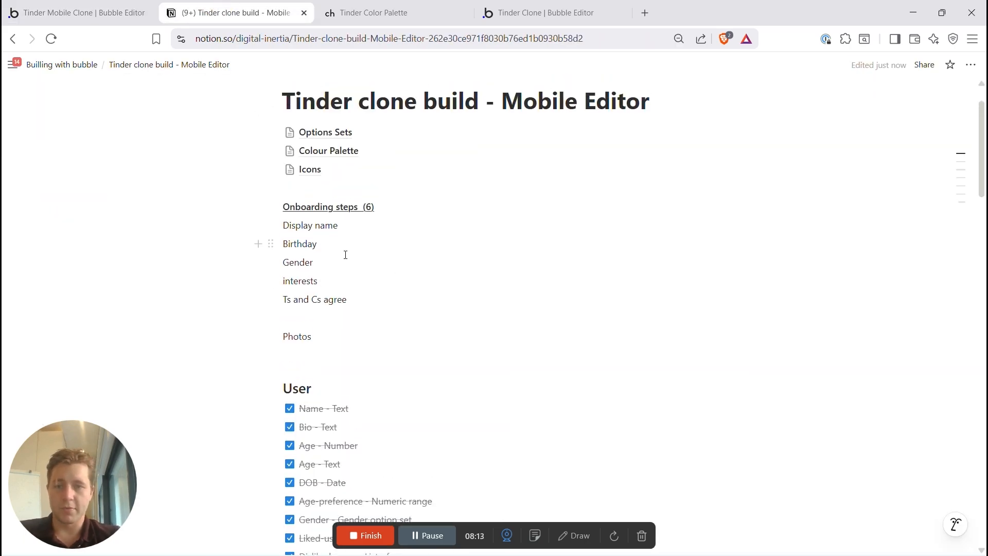
drag(319, 244, 283, 244)
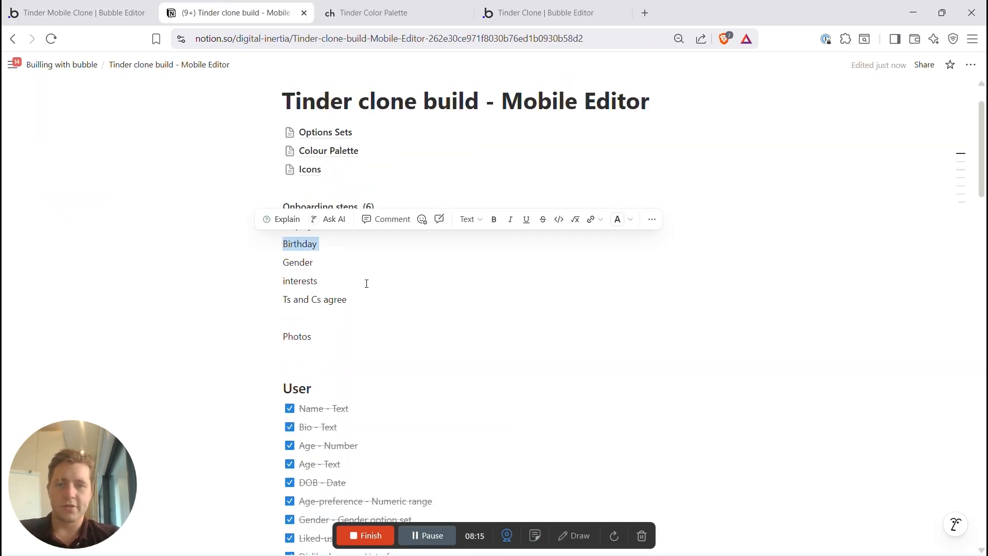
click(77, 13)
click(371, 121)
key(BackSpace)
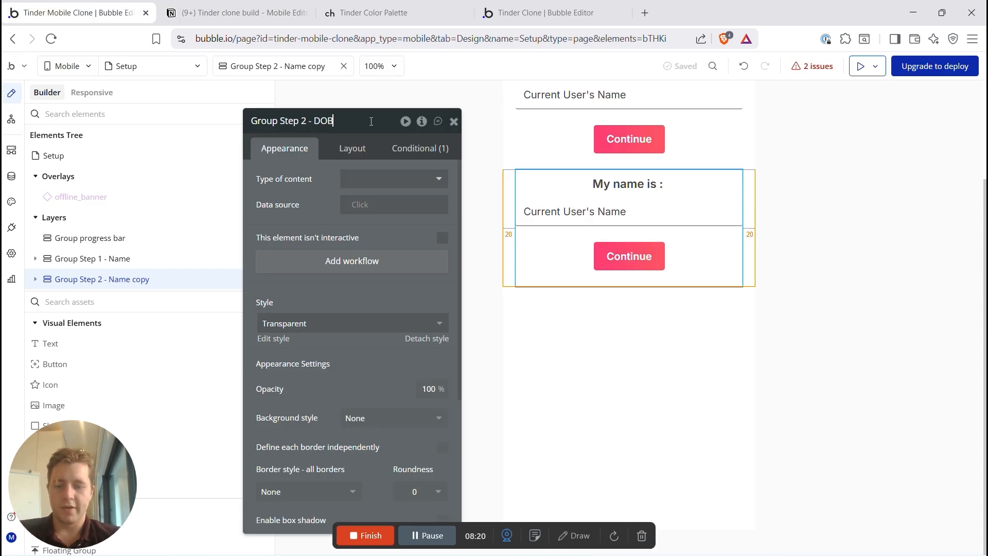
text(DOB / Birthda)
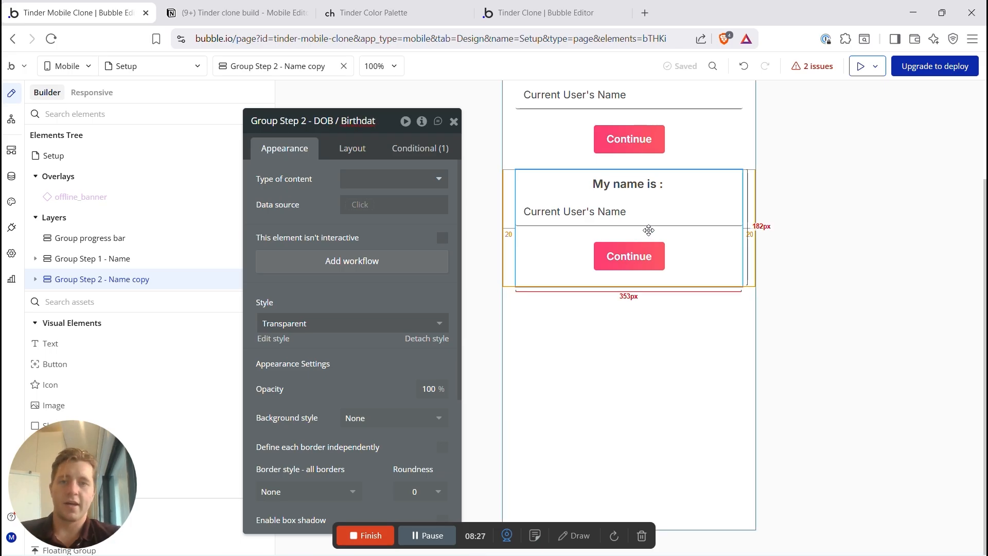
key(BackSpace)
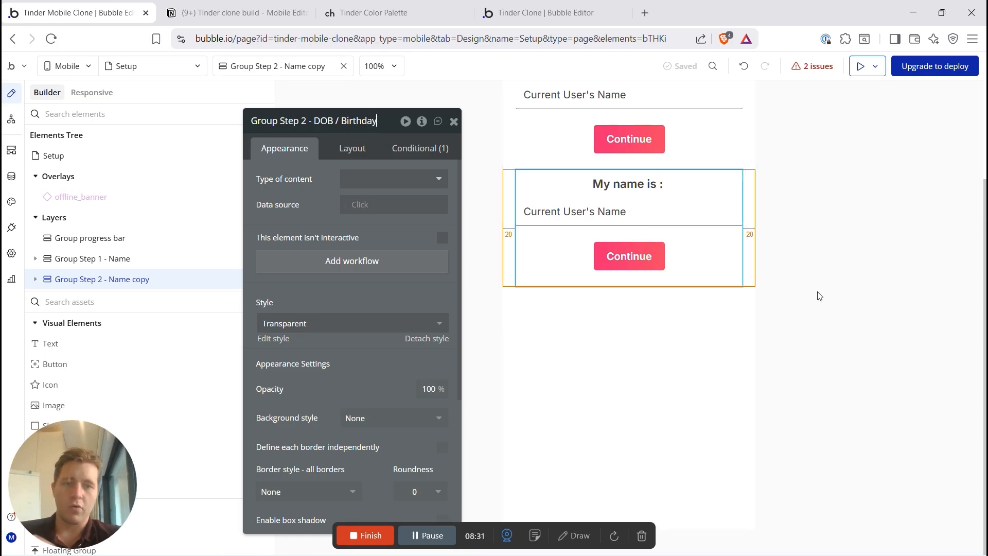
Step: Change the heading text inside Group Step 2 - DOB / Birthday to "My Age Is"
click(662, 211)
click(634, 183)
triple_click(327, 188)
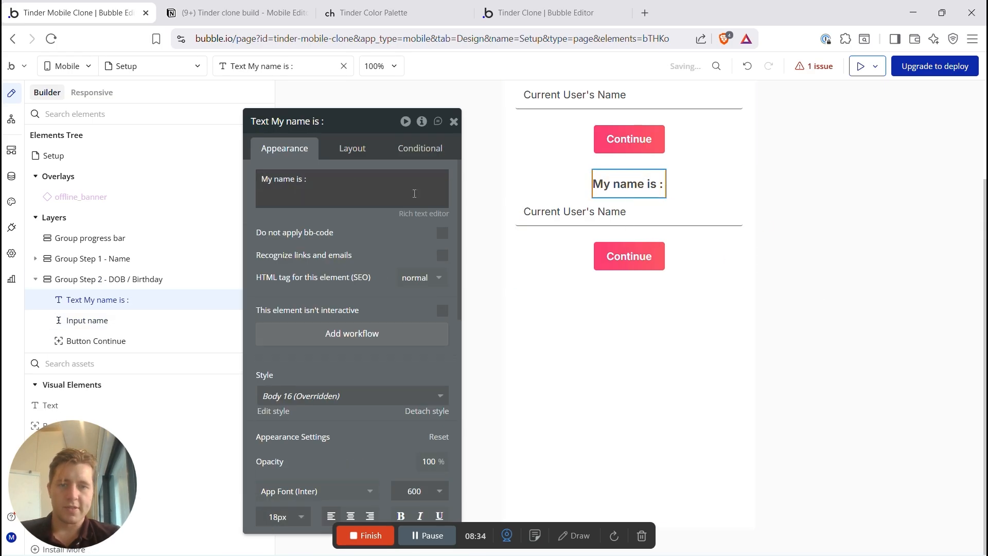
text(My Age)
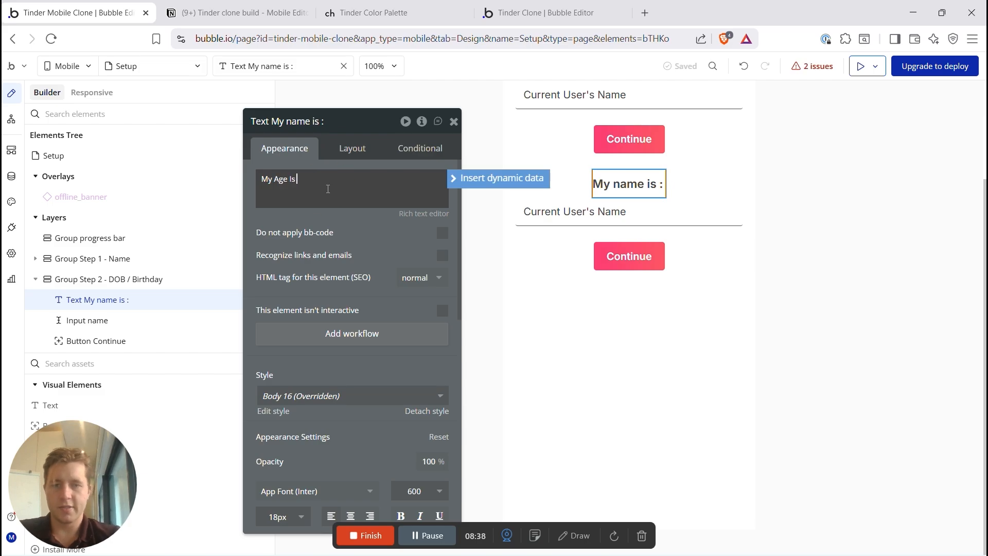
Step: Set the Step 2 input's content format to Text (numbers only) and its initial content to Current User's Age
click(607, 212)
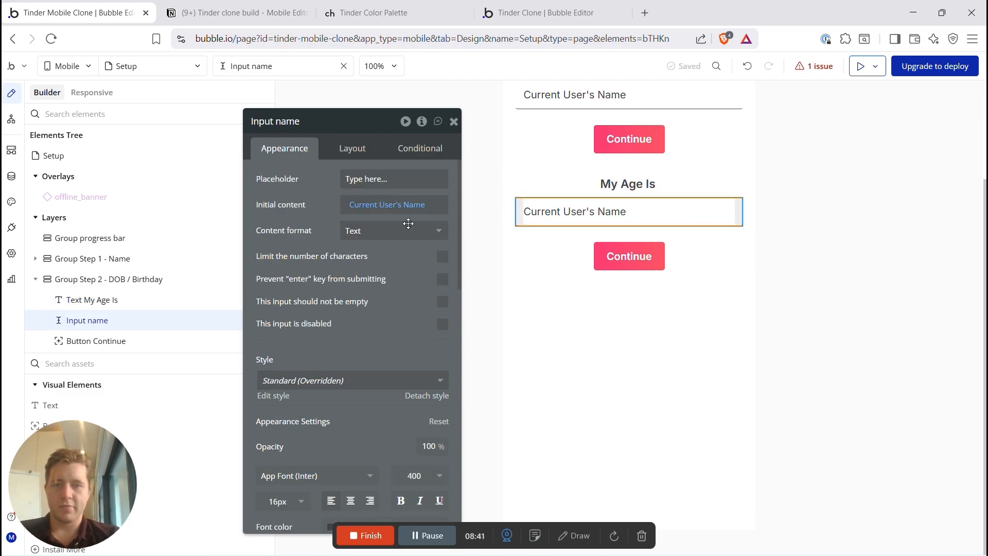
click(373, 236)
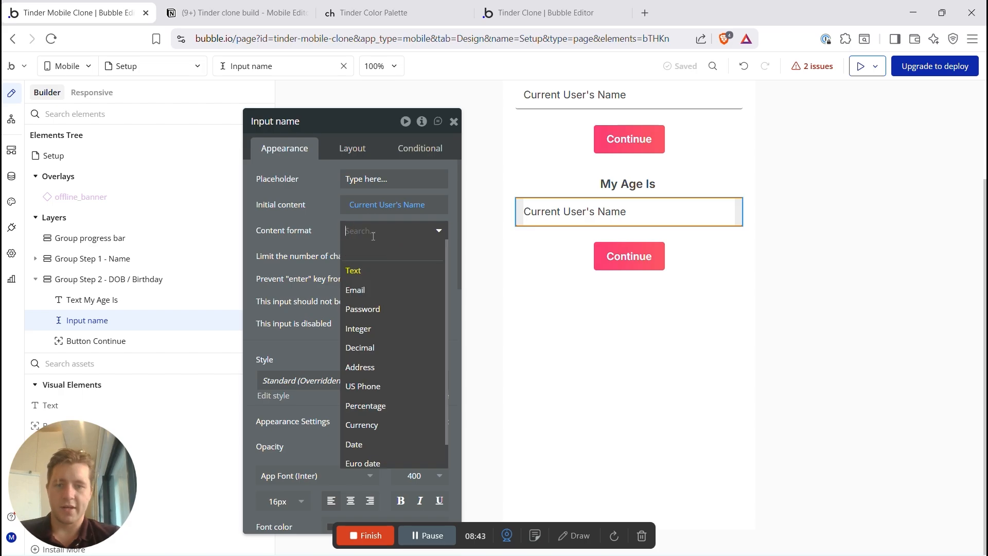
text(num)
key(Return)
click(312, 199)
click(411, 205)
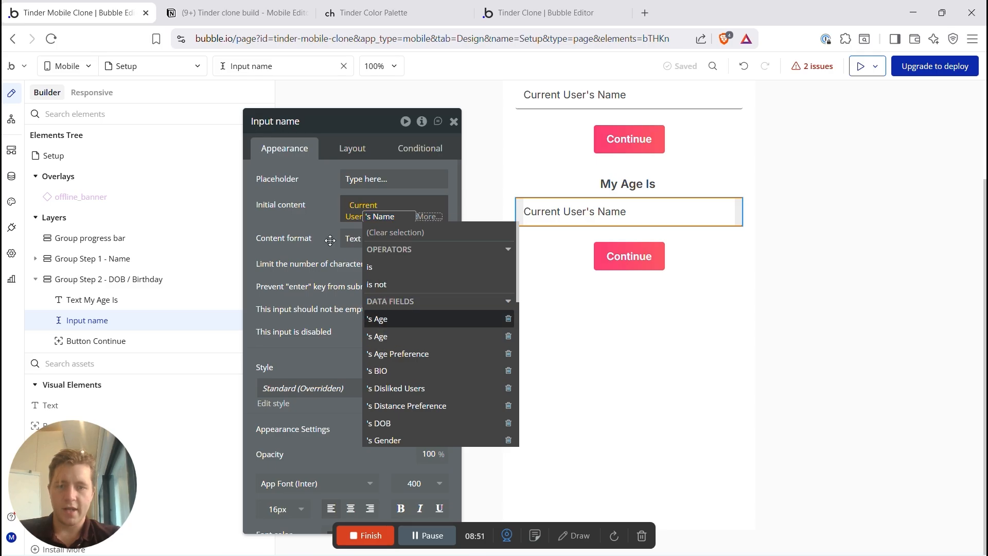
click(380, 320)
click(314, 220)
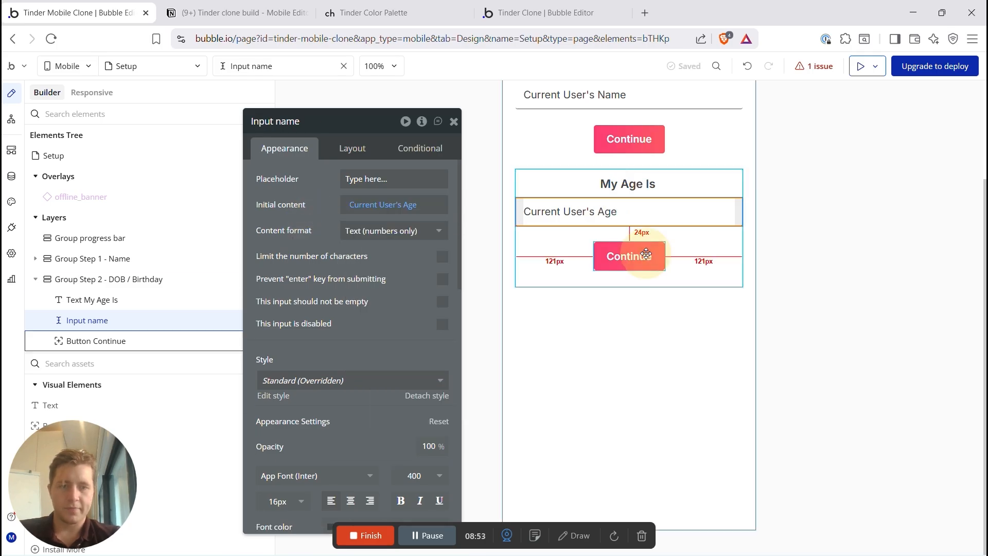
Step: Add a horizontally centred text element reading "Or" between the age input and the Continue button in Group Step 2
click(82, 340)
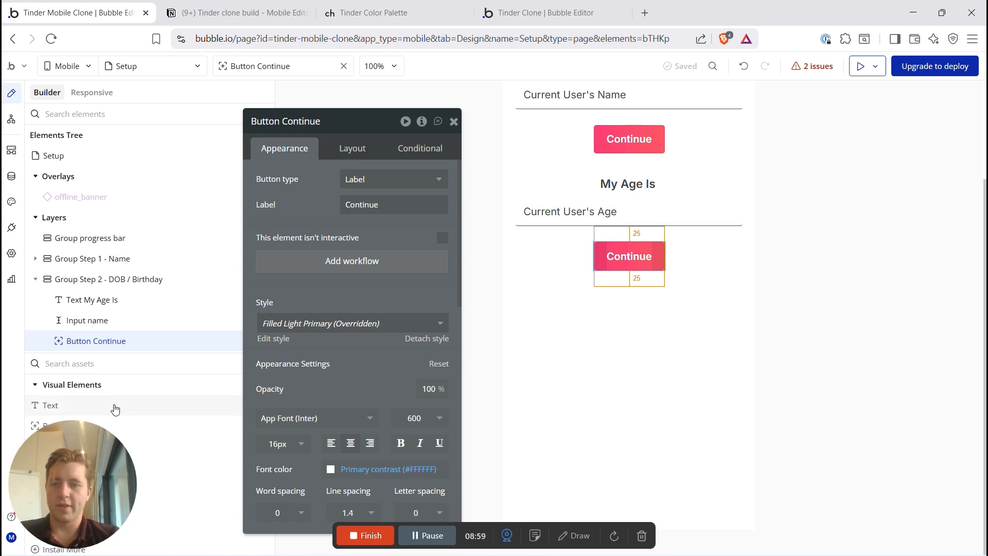
drag(67, 415, 606, 245)
text(Or)
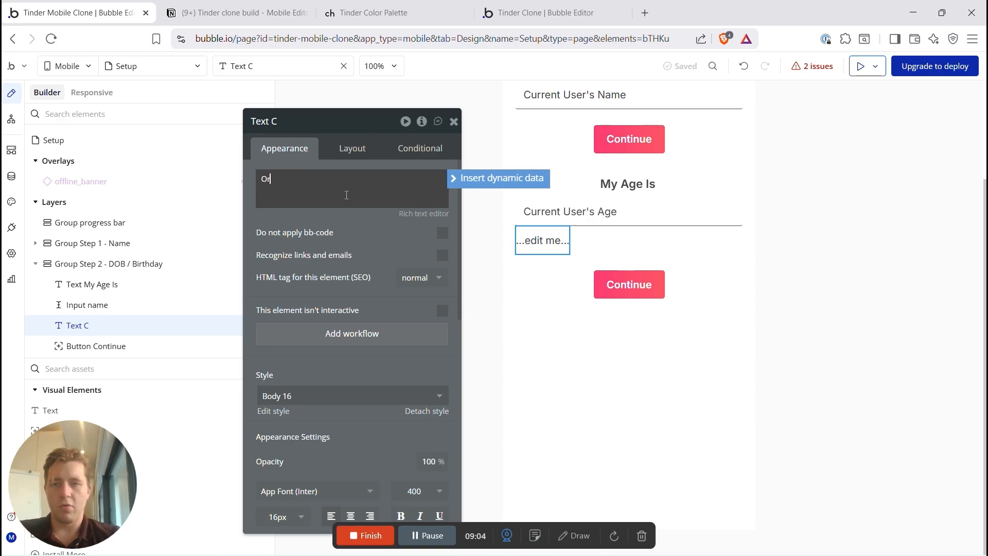
click(352, 148)
click(401, 244)
click(679, 238)
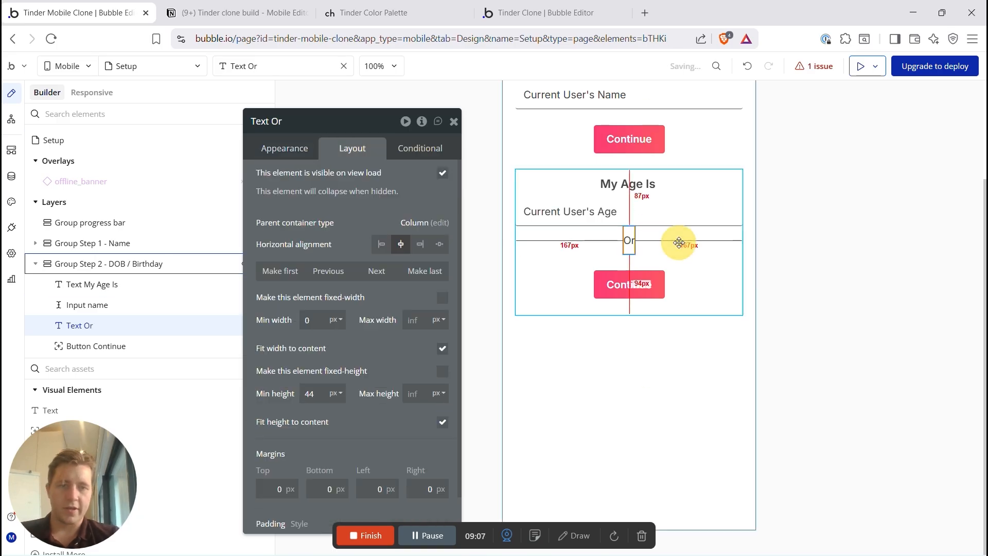
Step: Add a horizontally centred Date/Time Picker between the "Or" text and the Continue button in Group Step 2
mouse_move(89, 448)
drag(90, 449, 119, 114)
click(68, 369)
text(date)
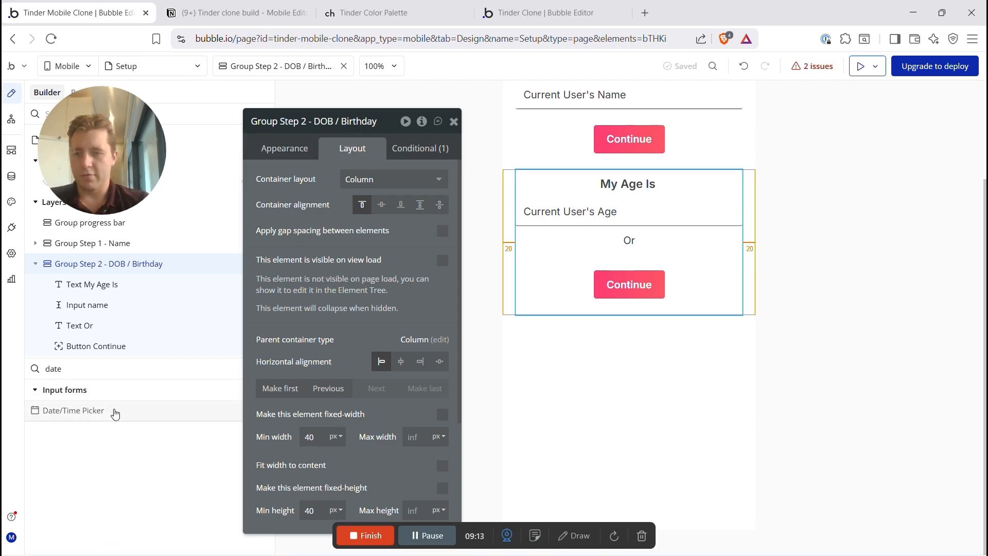
drag(64, 417, 582, 280)
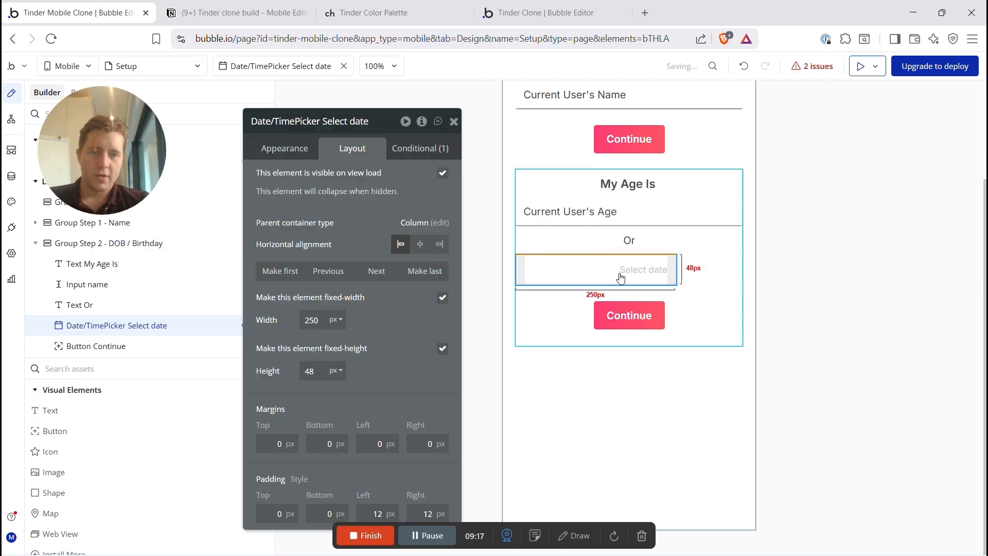
click(421, 247)
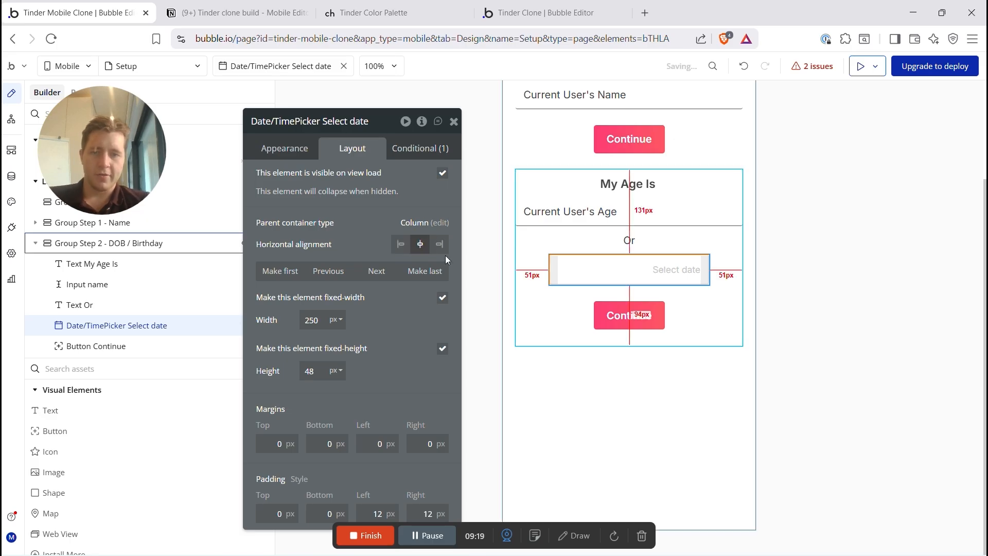
Step: Set the date picker's accent color to the Primary color variable
click(554, 269)
scroll(401, 323, down, 1)
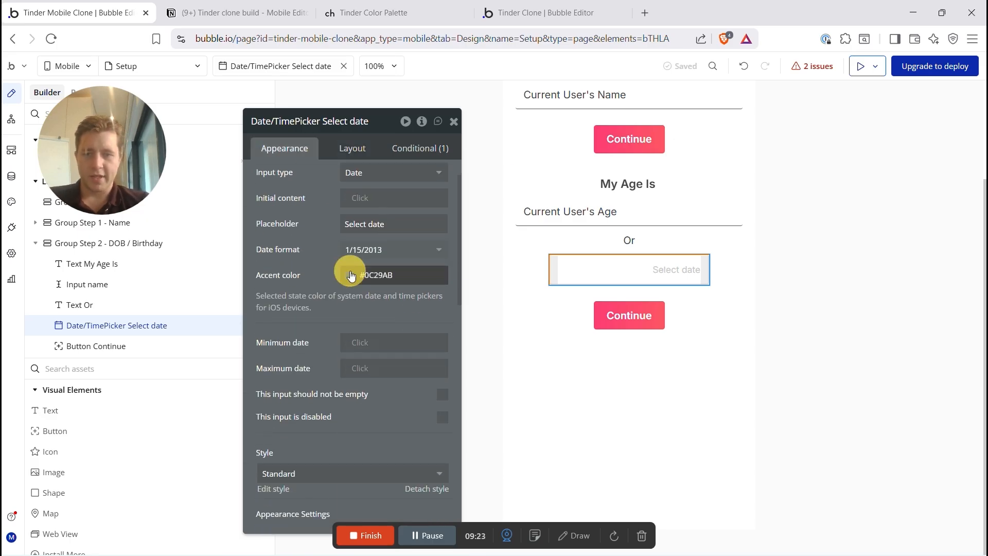
click(368, 275)
click(353, 447)
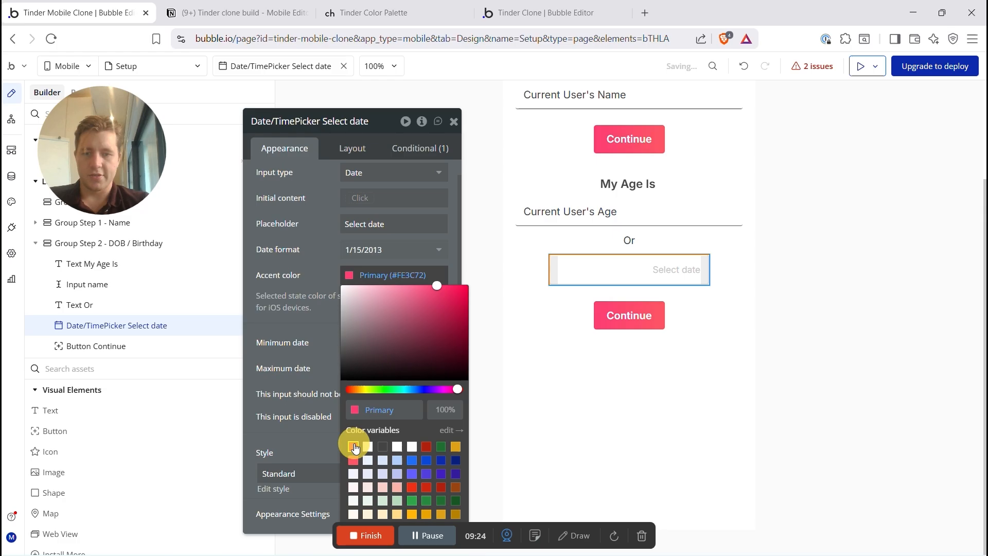
click(300, 258)
scroll(397, 274, up, 1)
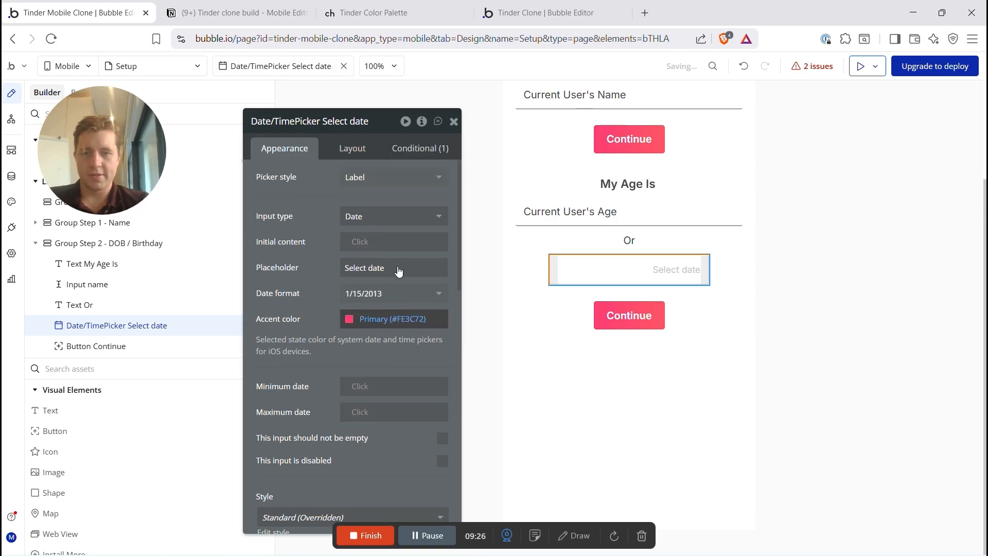
Step: Centre the date picker's text and set its font weight to 500
click(355, 244)
click(309, 243)
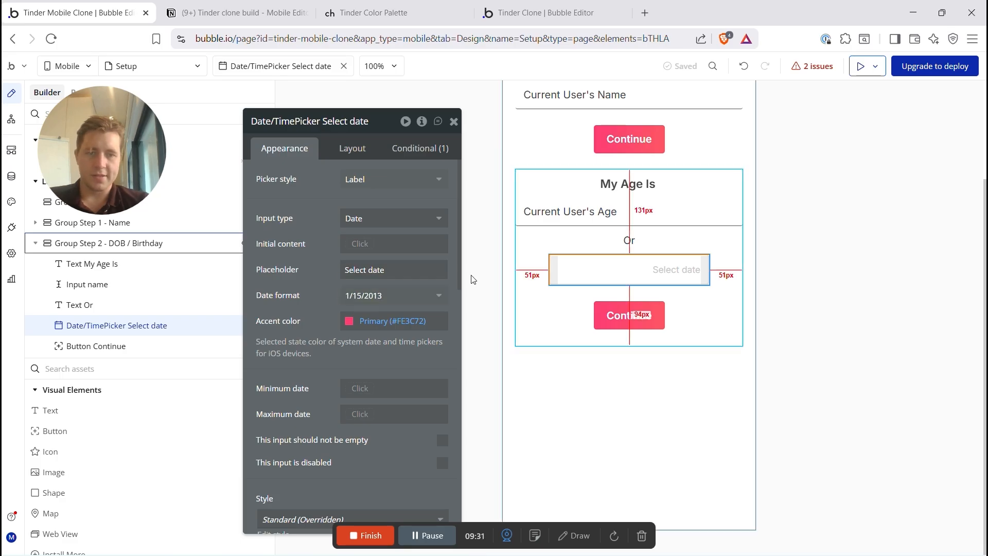
click(353, 149)
click(284, 148)
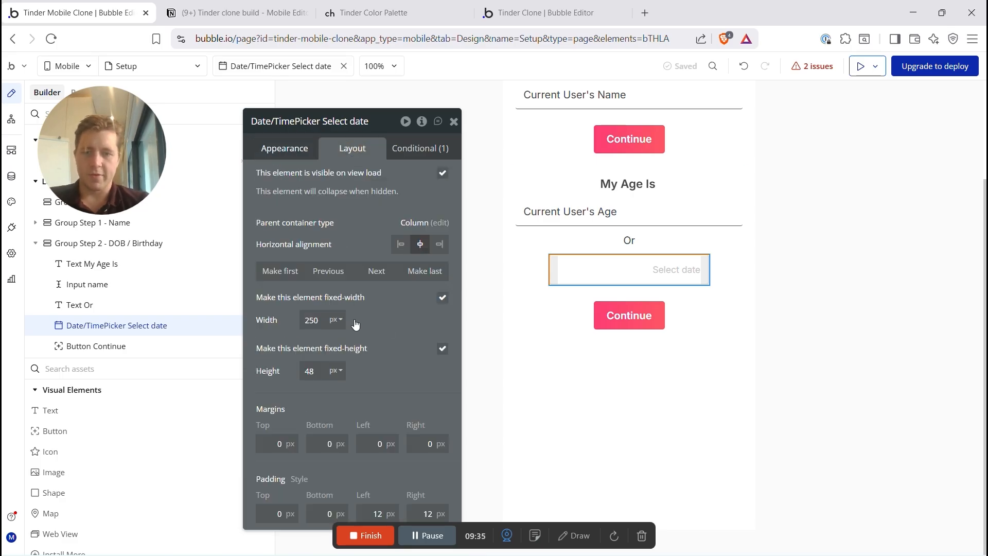
scroll(355, 324, down, 4)
scroll(355, 324, down, 1)
click(352, 337)
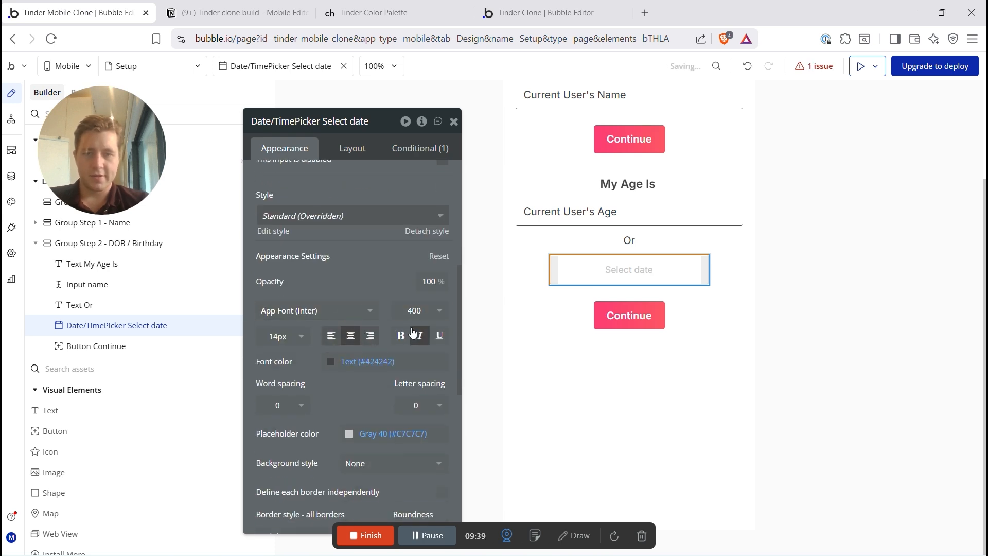
click(420, 311)
click(407, 427)
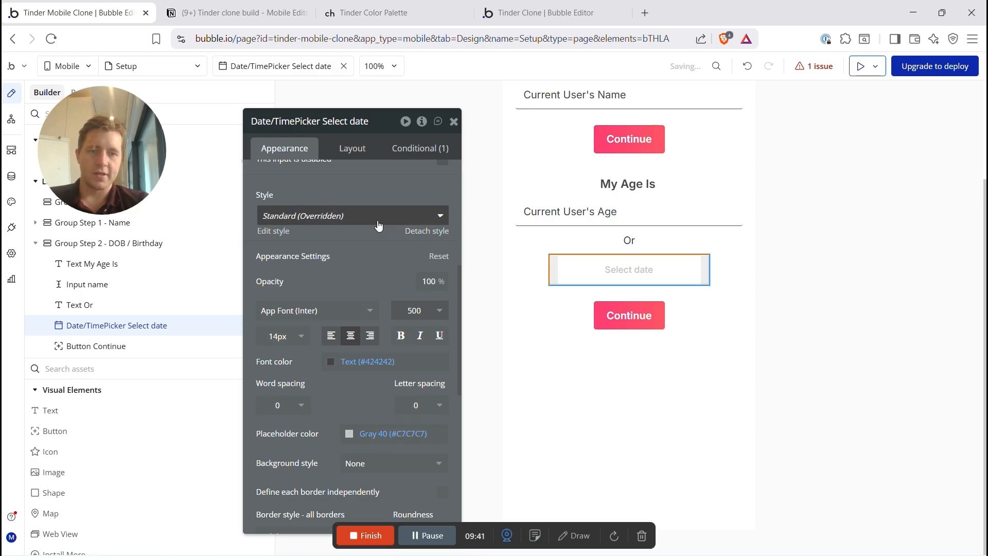
click(372, 263)
scroll(596, 322, up, 1)
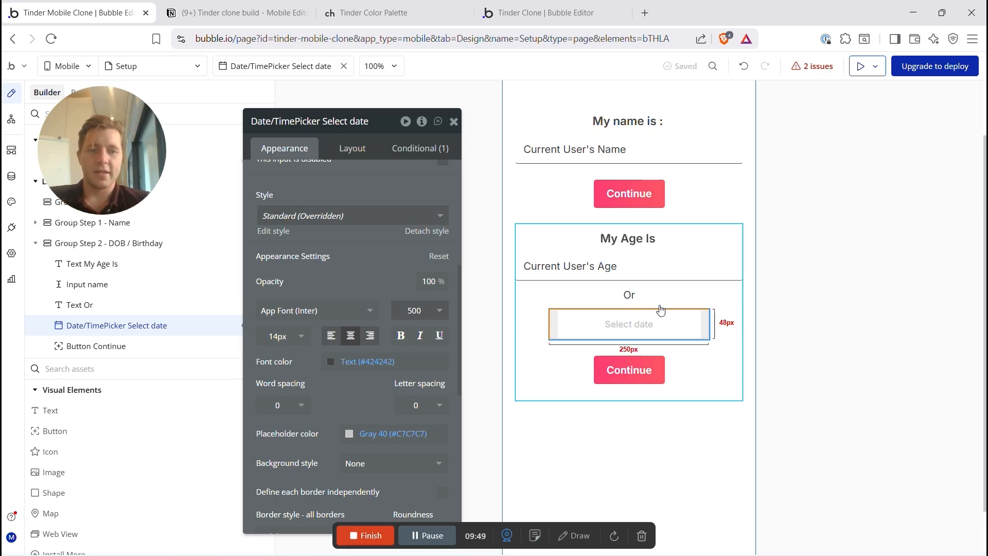
Step: Change the visibility condition of Group Step 2 - DOB / Birthday to Group progress bar's Step Number is 2
click(700, 288)
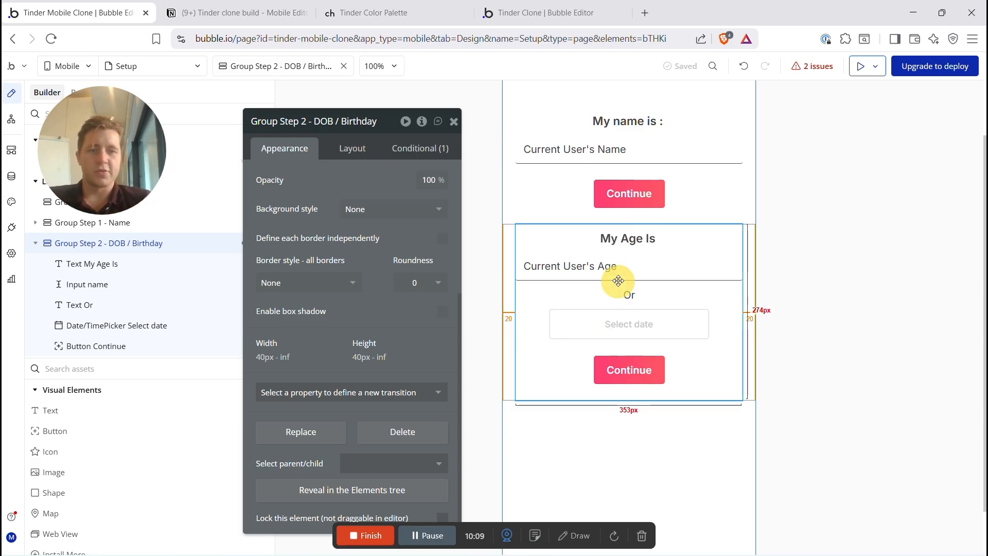
click(600, 271)
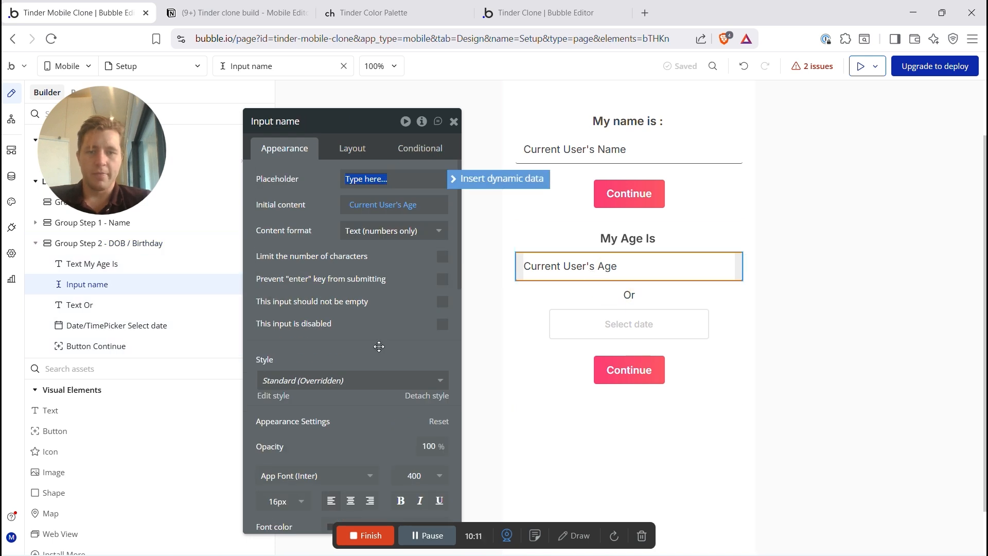
click(532, 293)
scroll(679, 220, up, 2)
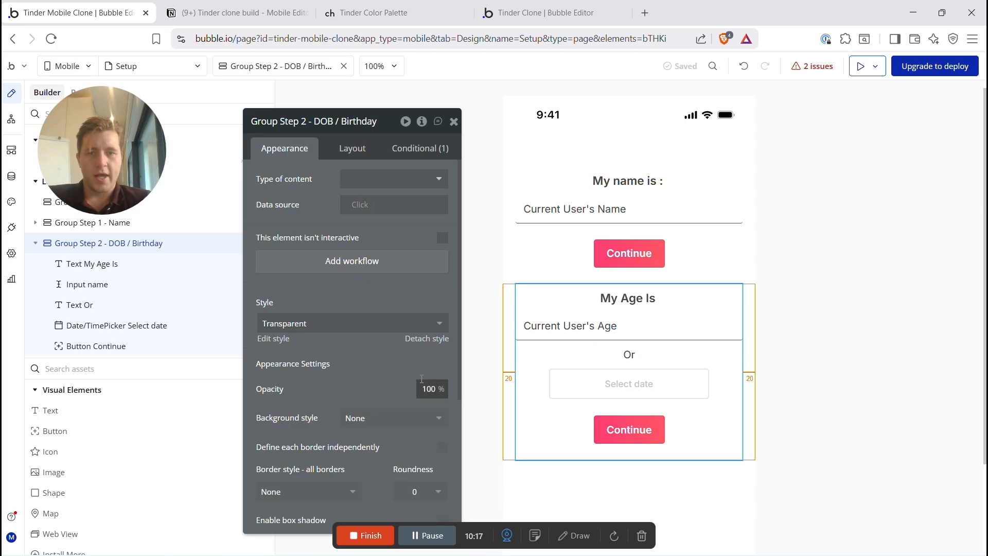
click(407, 150)
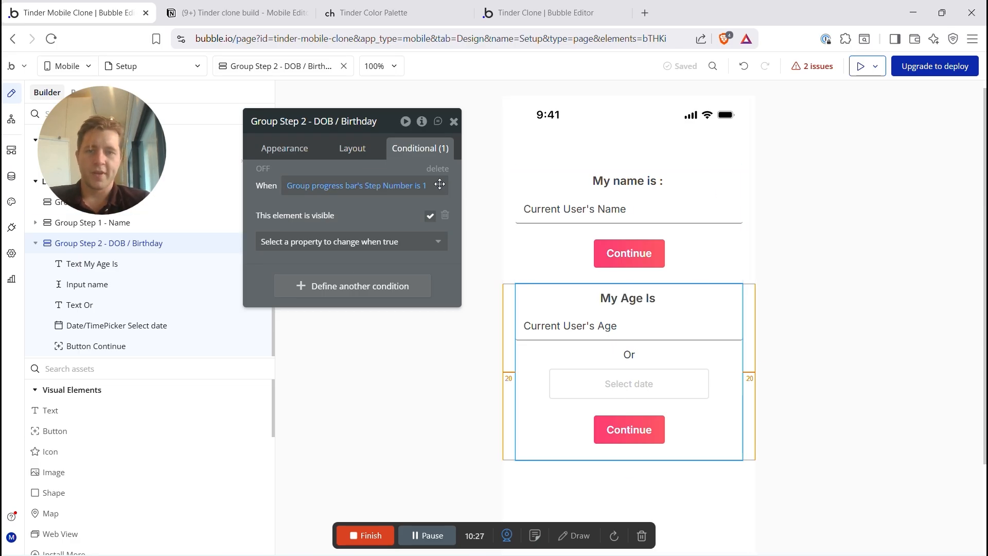
click(424, 186)
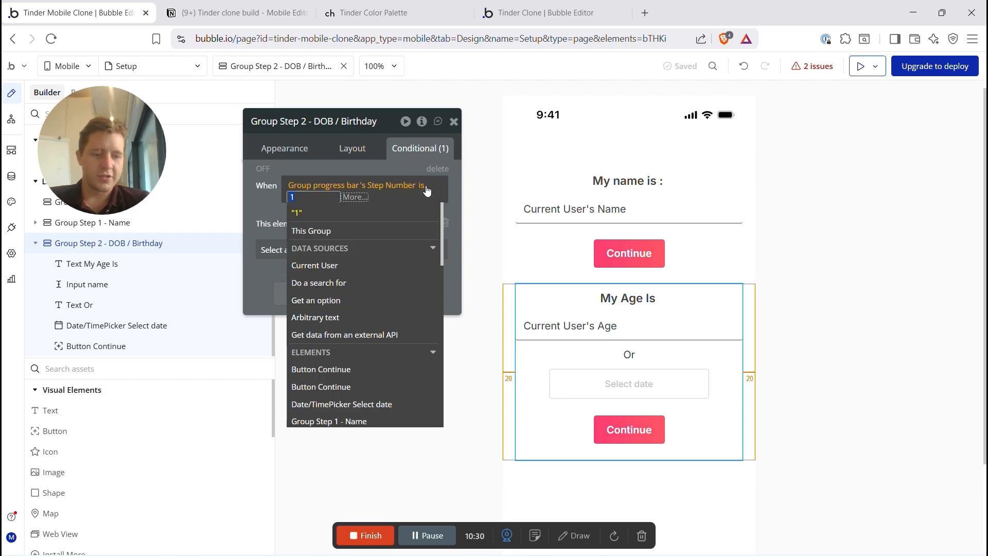
text(2)
click(319, 217)
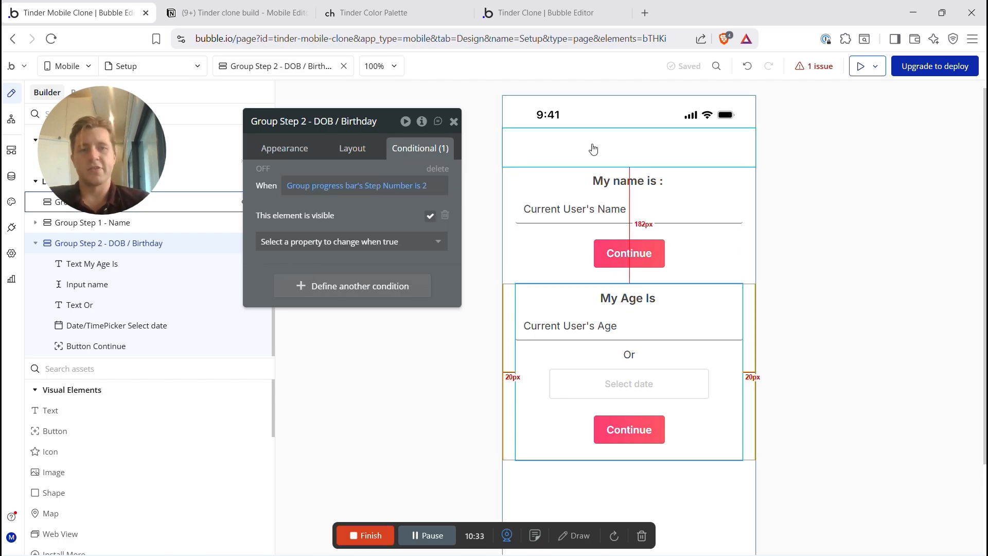
Step: Create a workflow that runs when the Continue button in Group Step 2 is tapped
click(534, 150)
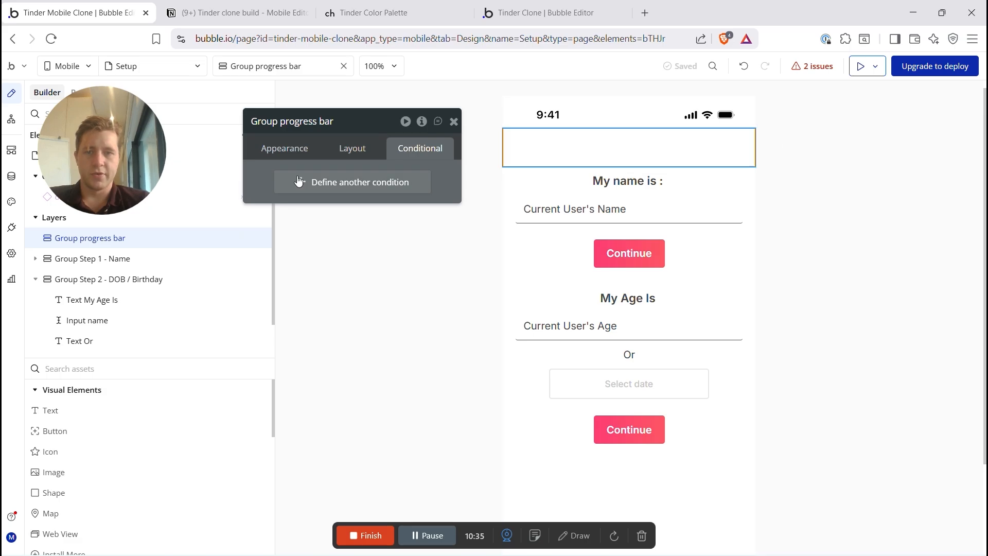
click(278, 148)
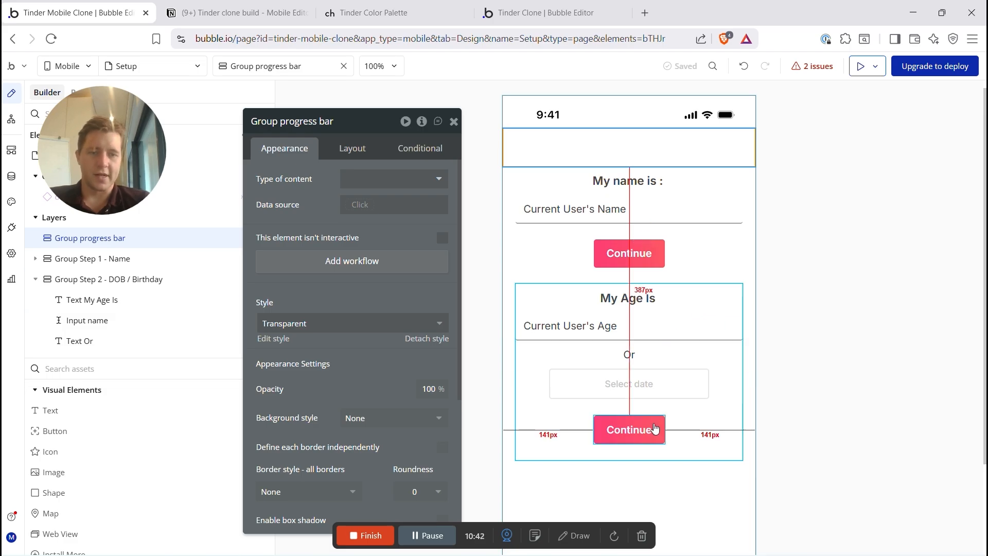
click(638, 432)
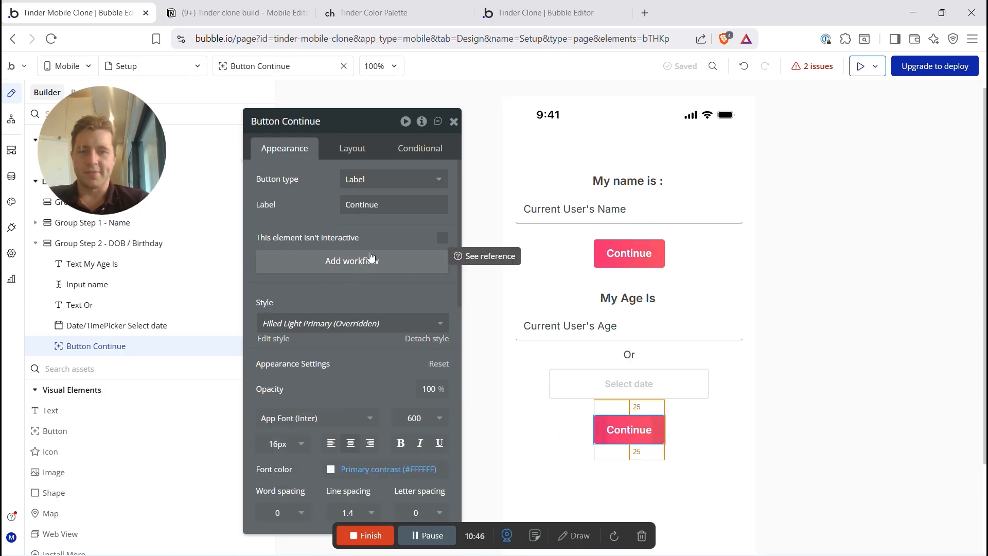
click(344, 267)
drag(98, 120, 100, 437)
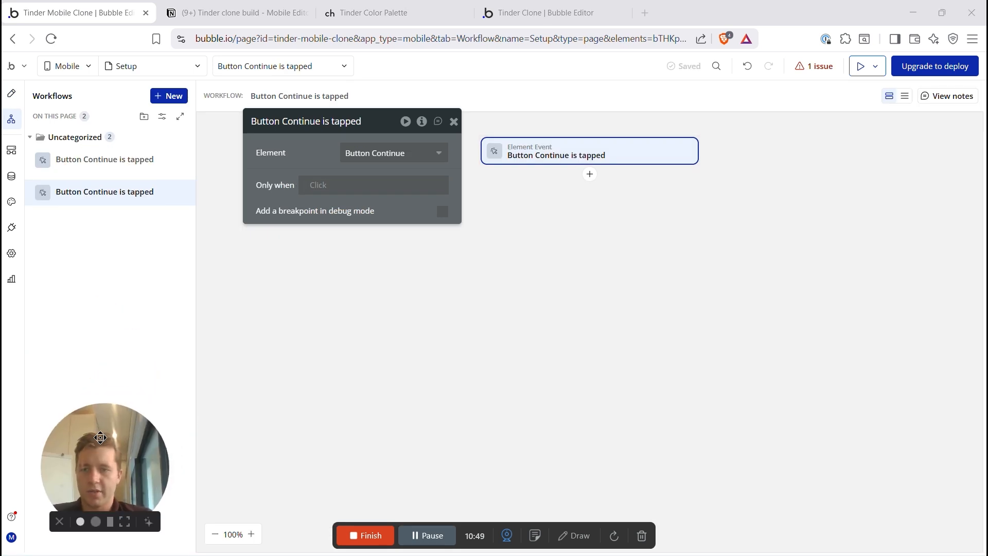
Step: Rename the two Continue buttons as "Button Continue - step 1" and "Button Continue - step 2" to match their groups
click(11, 93)
click(625, 254)
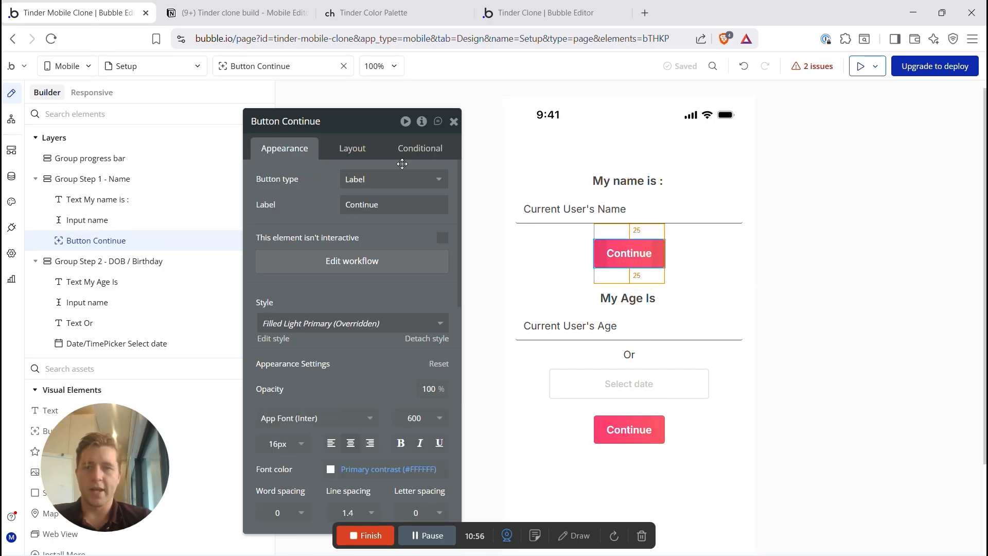
click(328, 126)
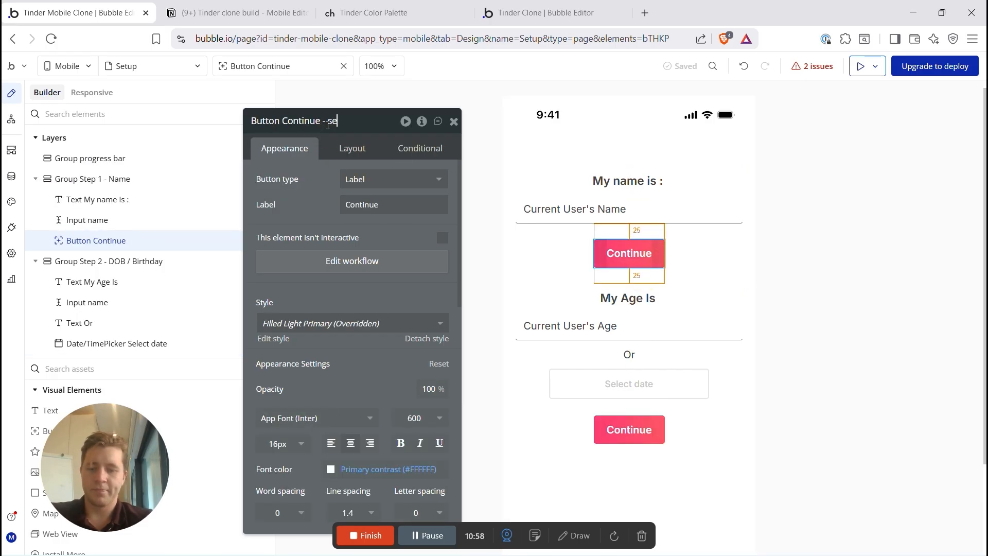
click(628, 430)
click(347, 121)
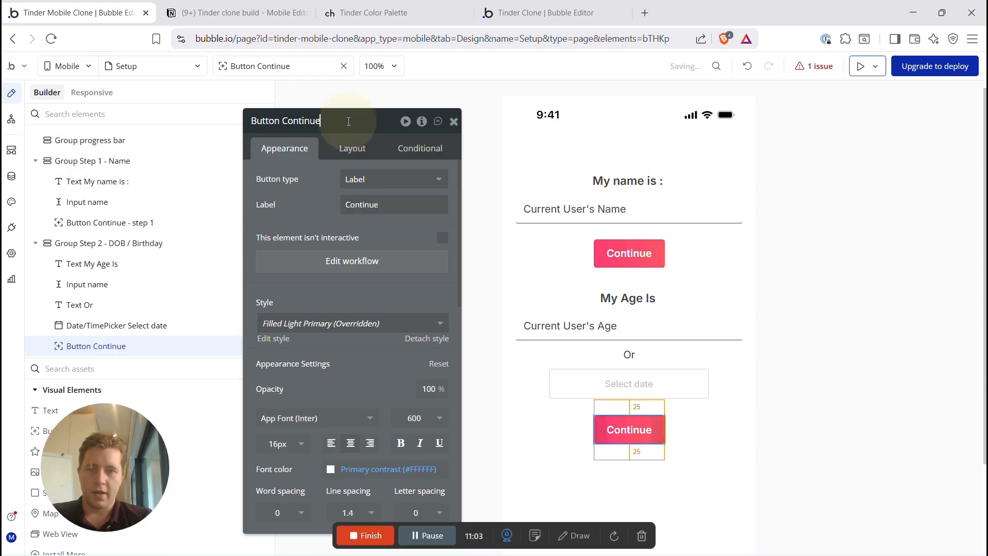
text(- step 2)
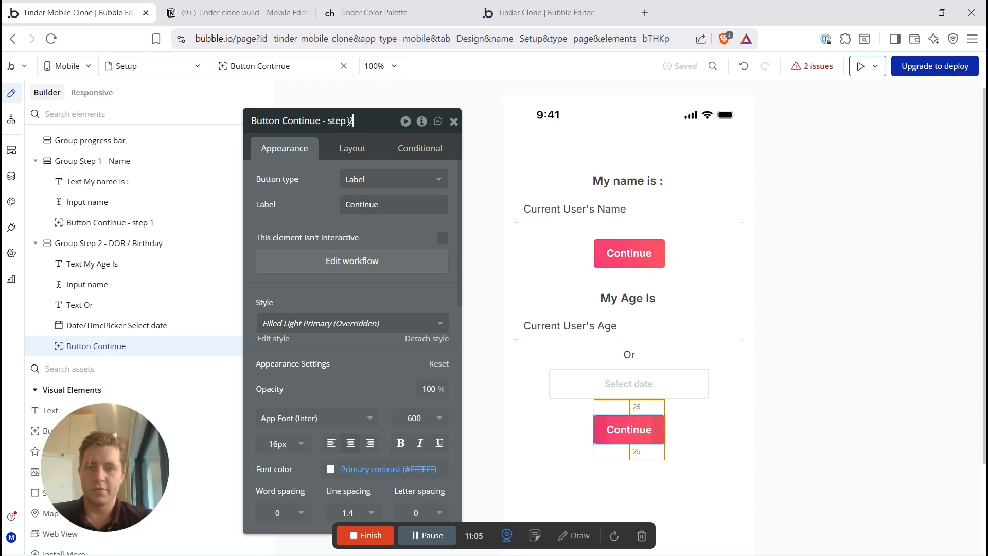
Step: Add a "Make changes to current user" action to the step 2 Continue workflow, with Age as the field to change
click(333, 262)
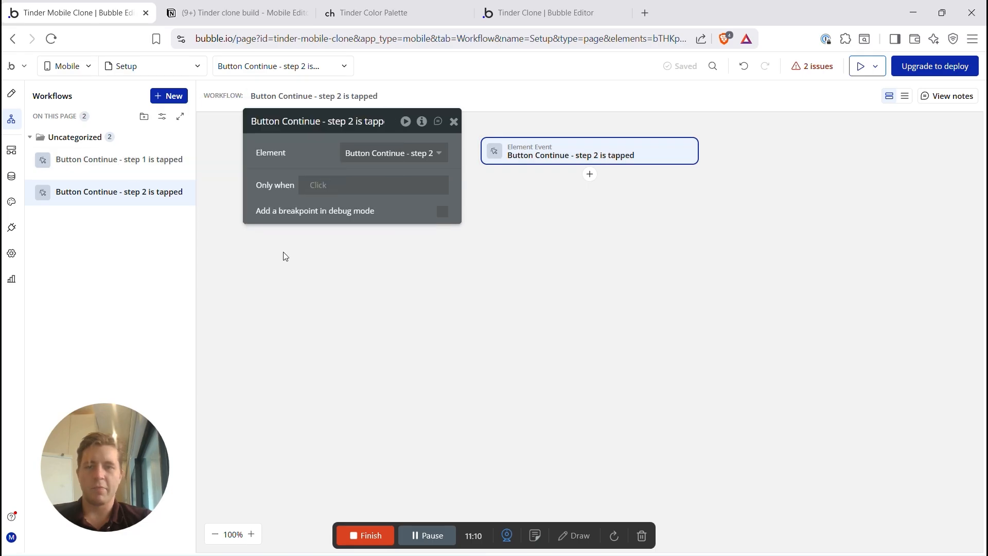
drag(310, 135, 220, 315)
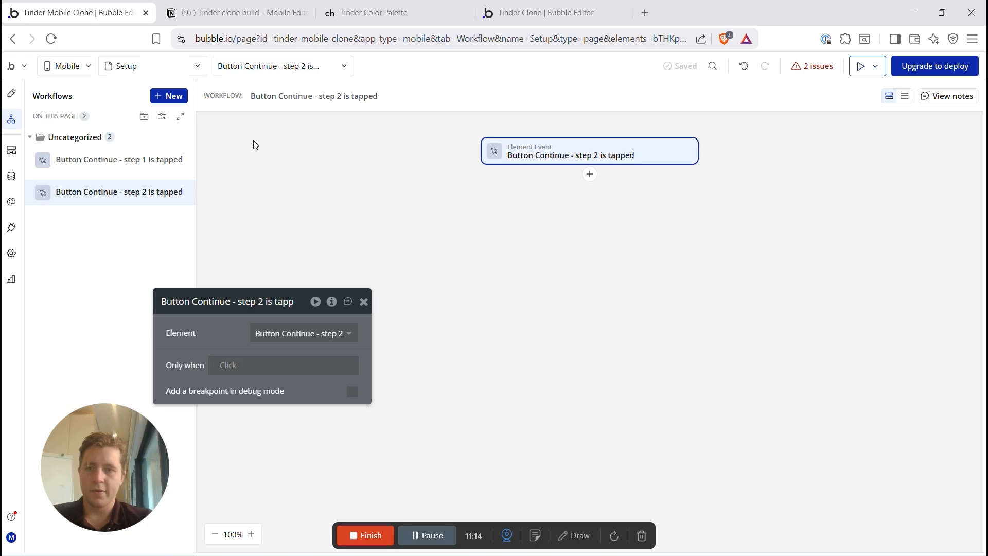
click(590, 175)
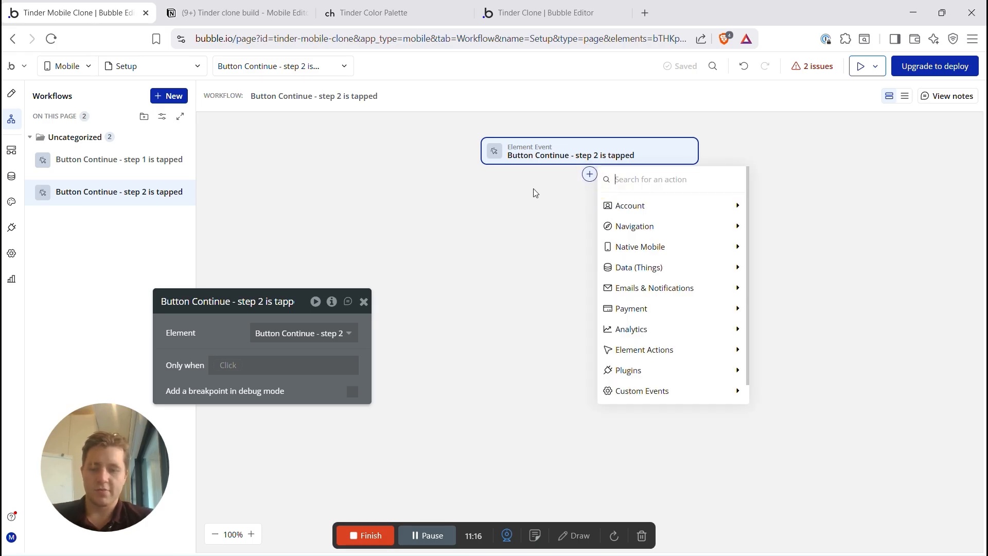
text(make)
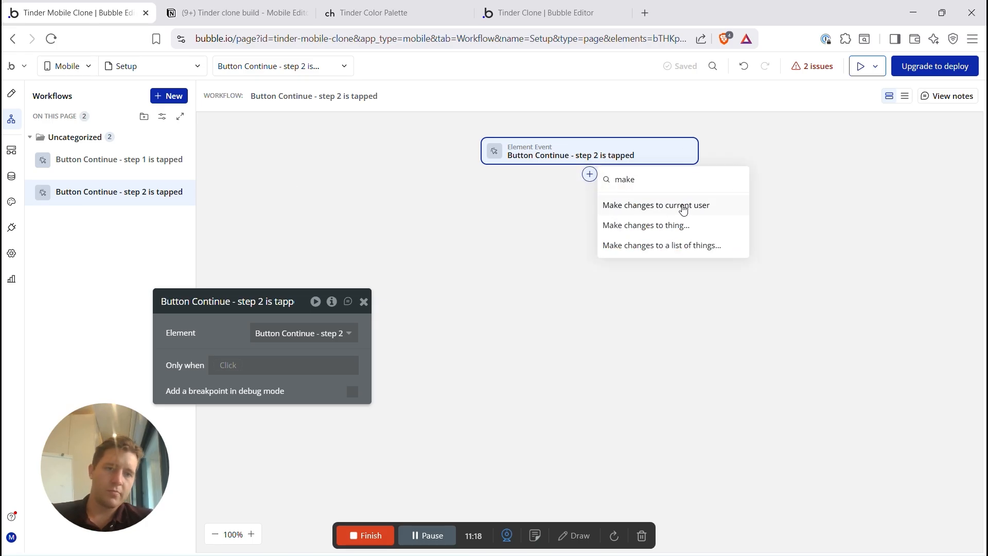
click(660, 207)
click(252, 342)
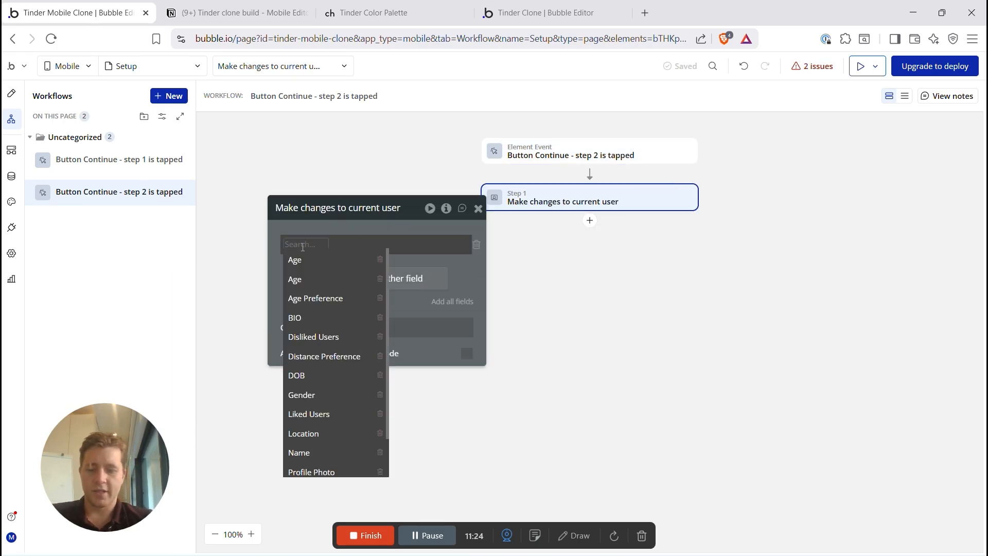
click(295, 259)
click(325, 245)
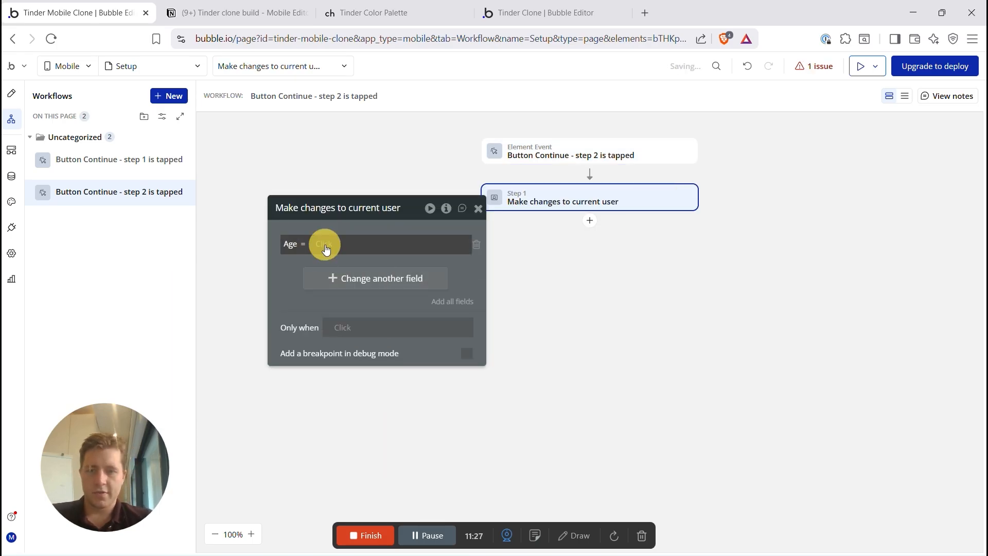
text(input)
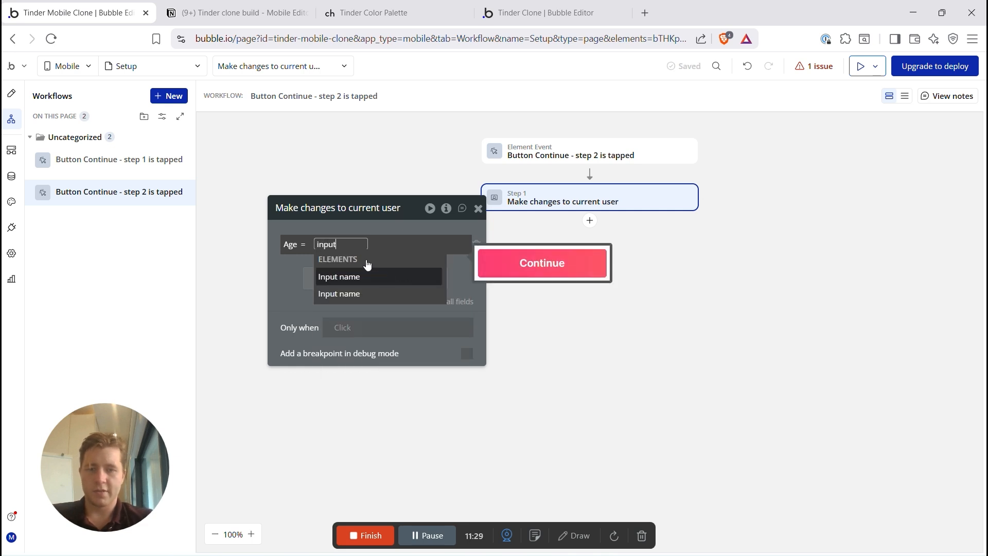
click(276, 260)
Step: Rename the age input in Group Step 2 as "Input age"
click(11, 93)
click(525, 327)
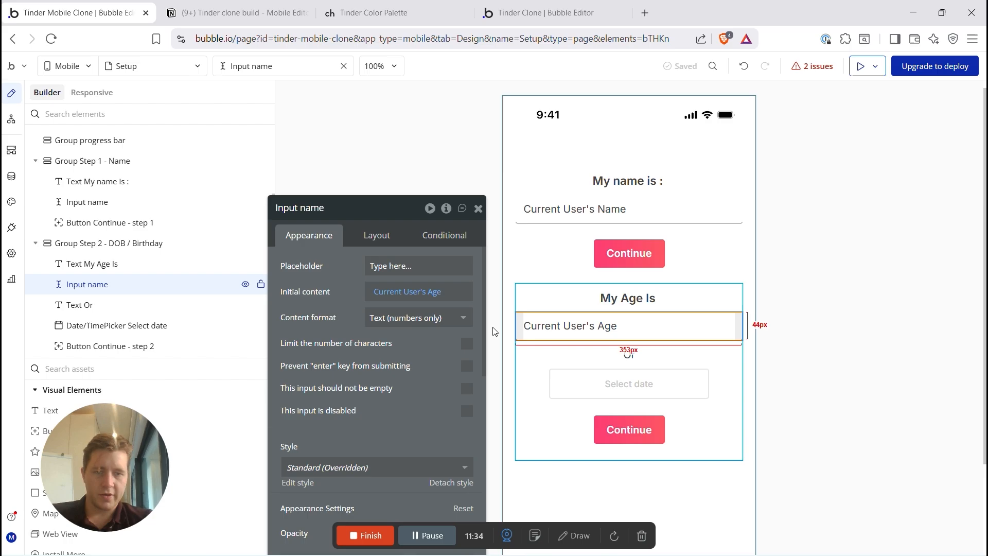
click(331, 208)
key(BackSpace)
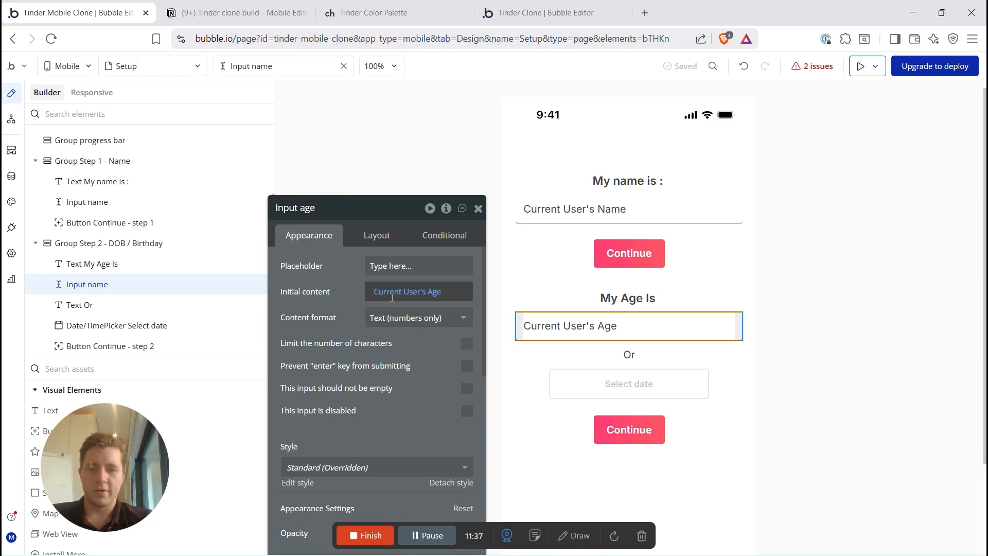
Step: In the step 2 Continue button's workflow, set the current user's Age to Input age's value
click(629, 428)
click(376, 348)
click(570, 201)
click(328, 243)
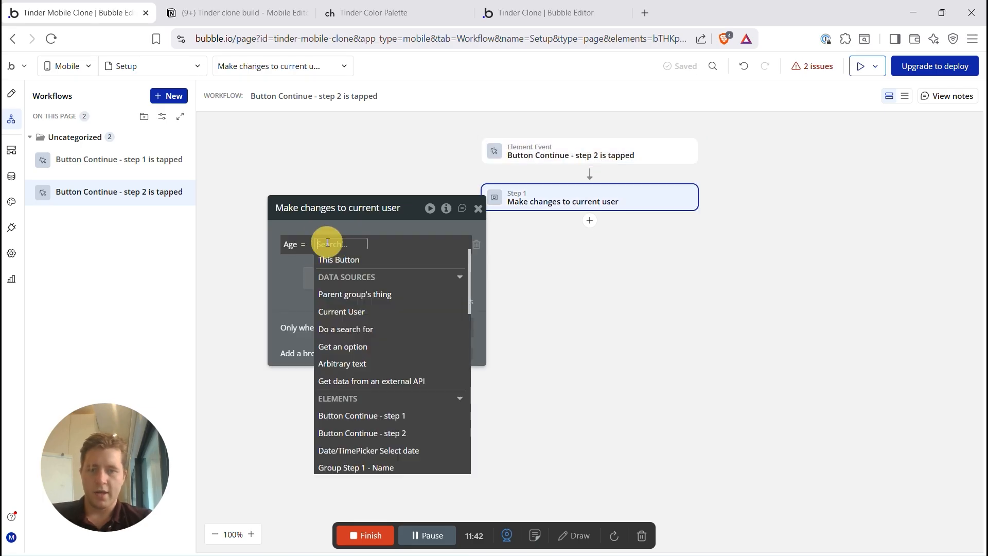
text(input)
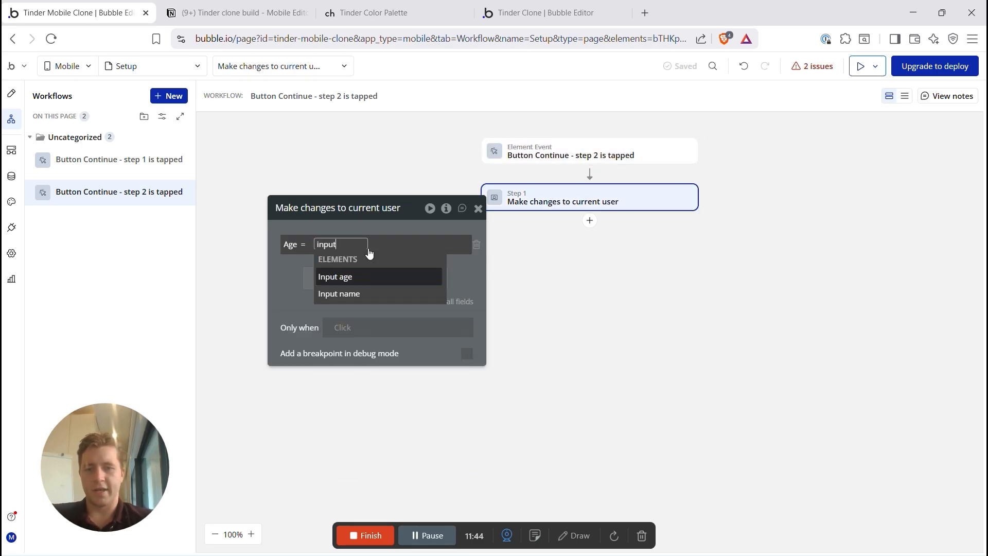
click(358, 279)
click(379, 276)
click(298, 281)
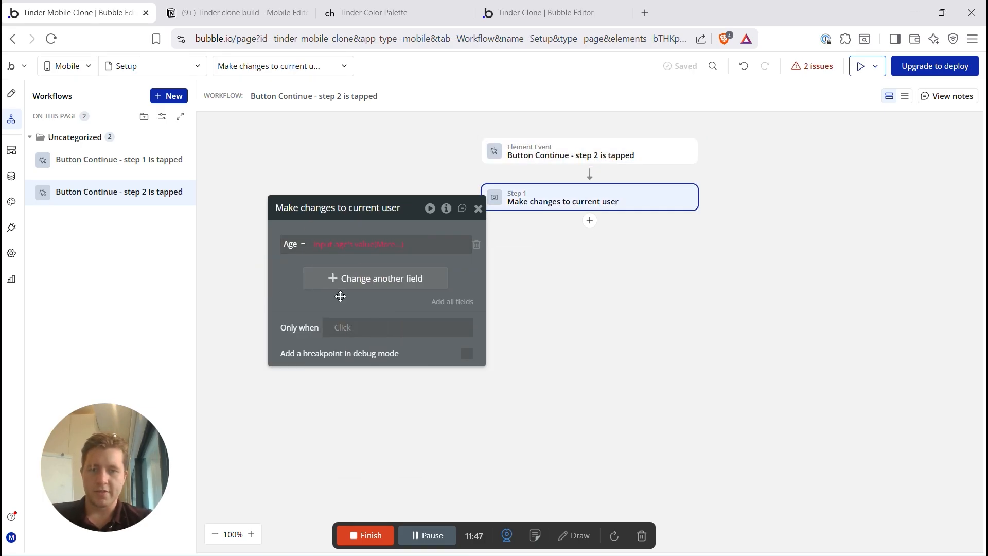
Step: Examine the Age expression, the User data type's Age fields and the age input's content format for a type mismatch
click(390, 245)
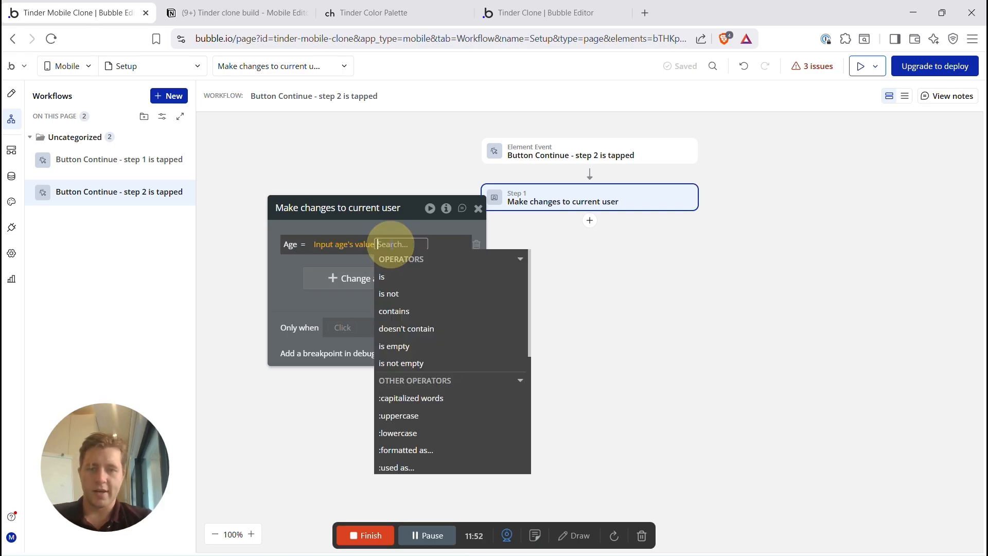
click(11, 177)
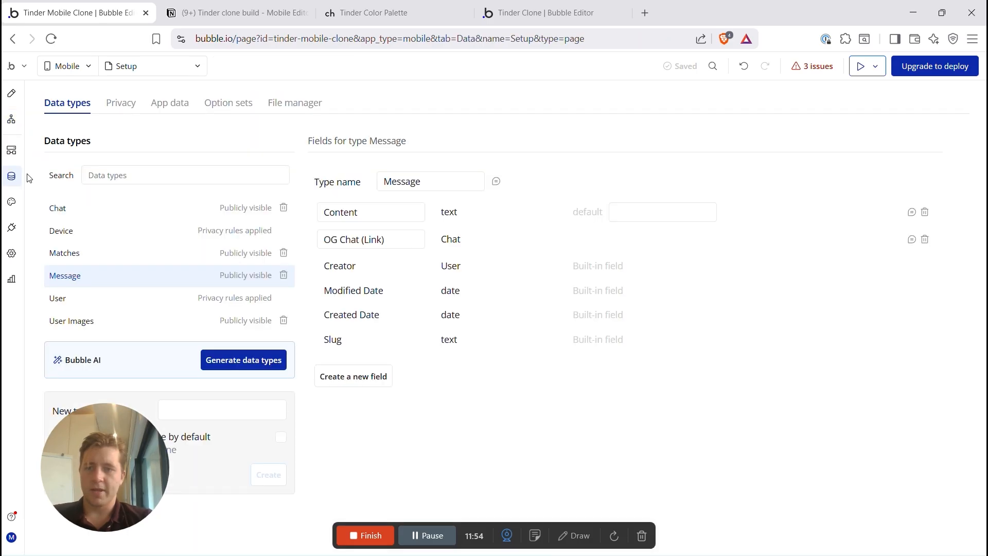
click(73, 299)
click(353, 211)
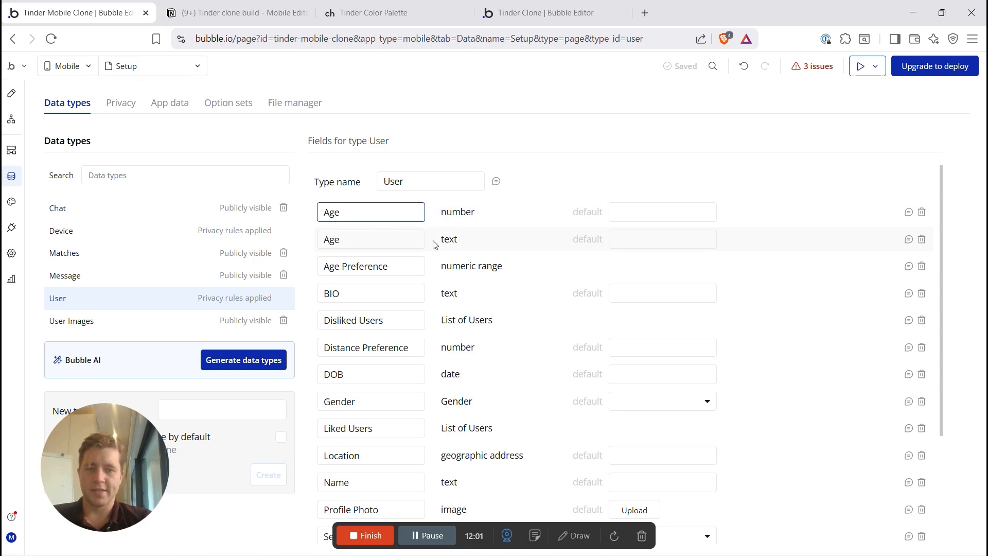
click(11, 93)
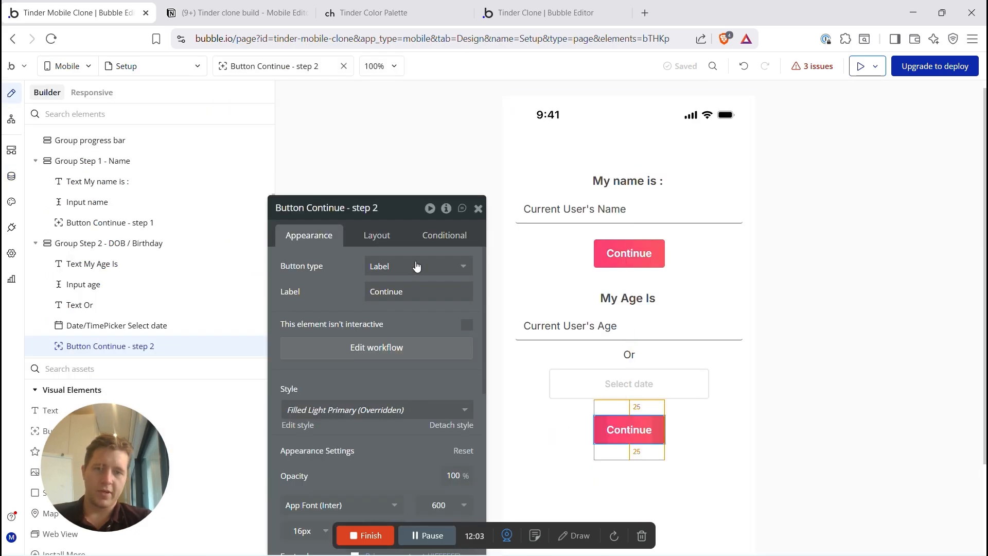
click(590, 325)
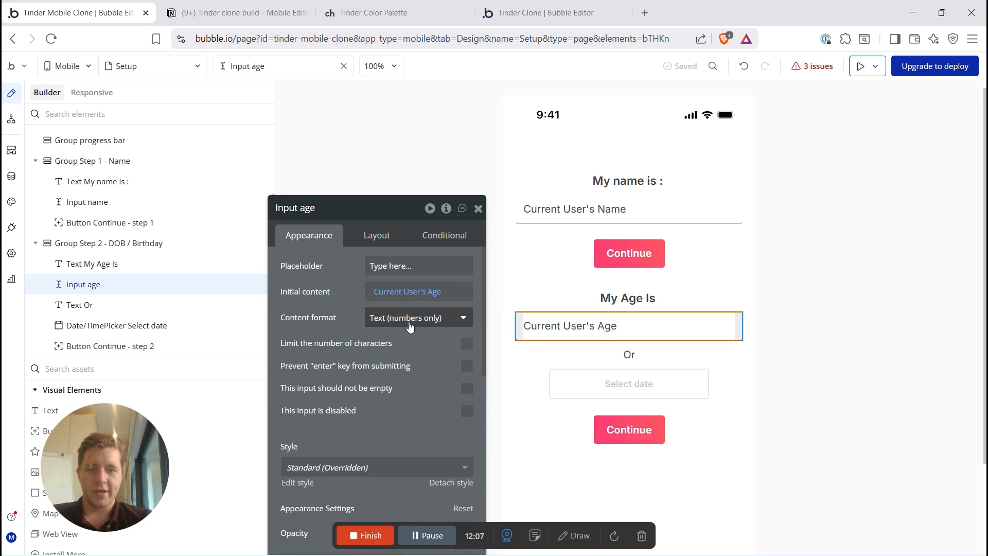
Step: Add a second Age field change with Input age's value to the step 2 button's user update action
click(624, 429)
click(399, 346)
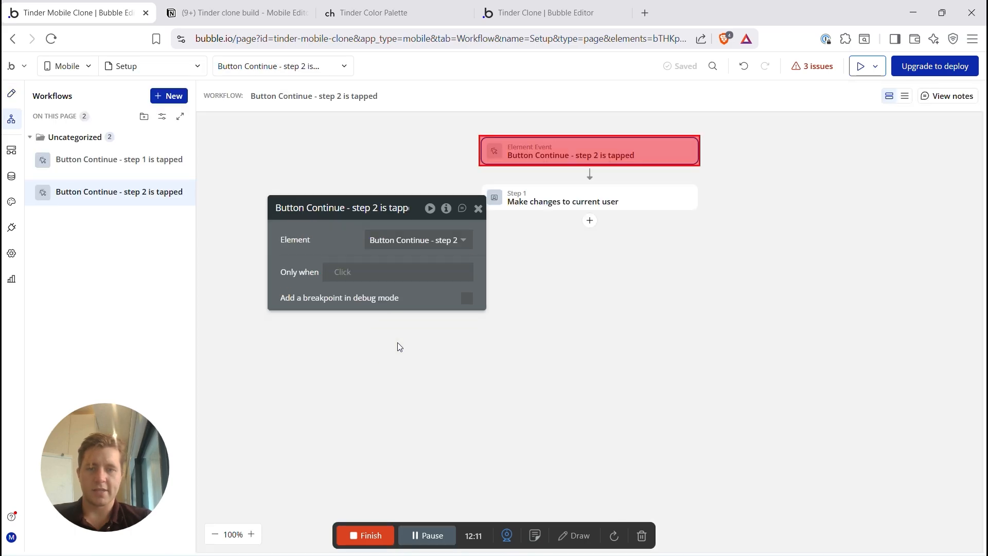
click(586, 204)
click(321, 283)
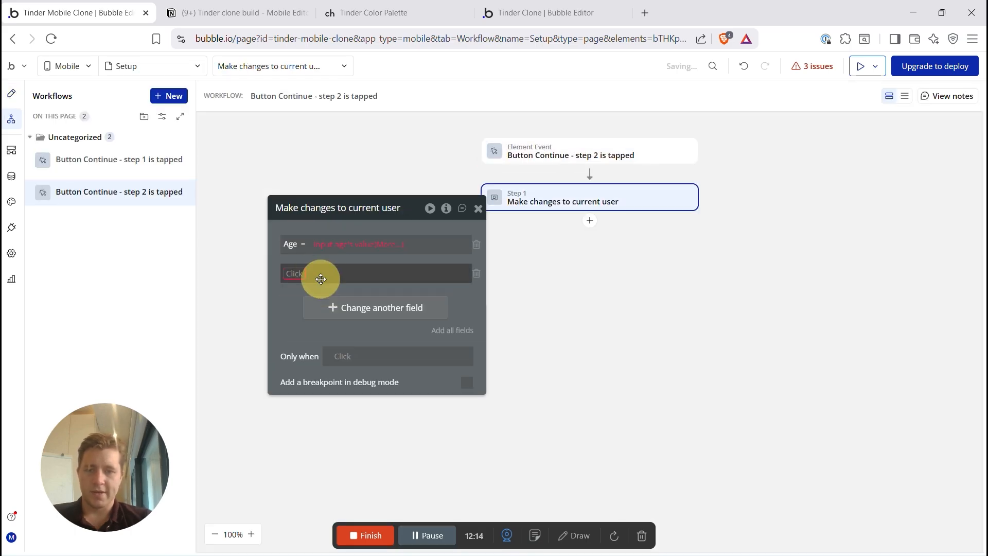
click(288, 276)
click(302, 309)
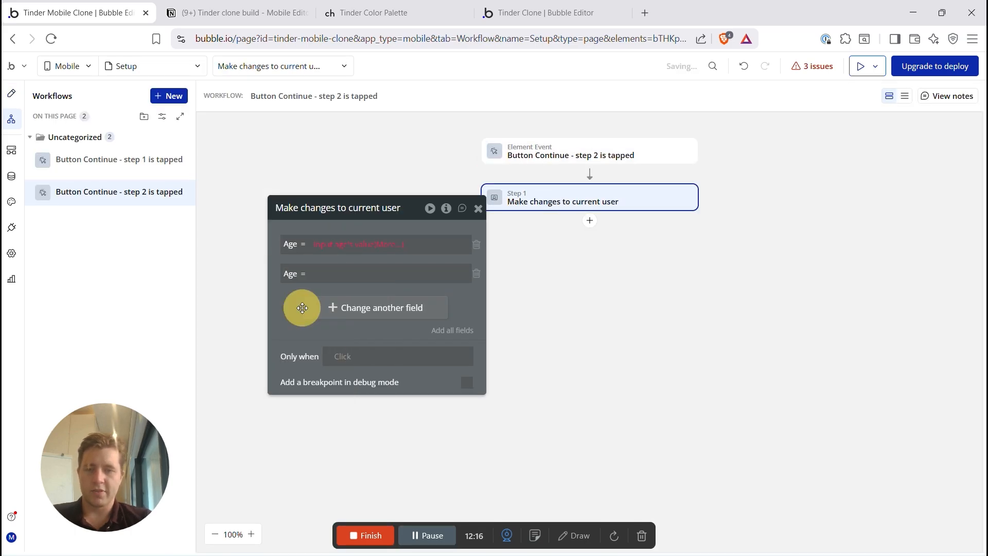
click(324, 273)
text(input)
click(355, 307)
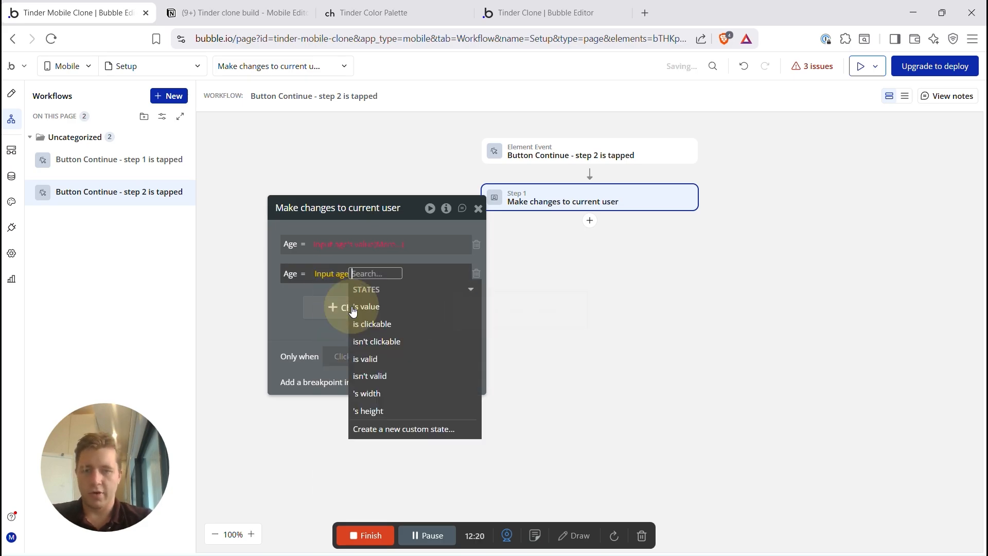
click(386, 304)
click(284, 301)
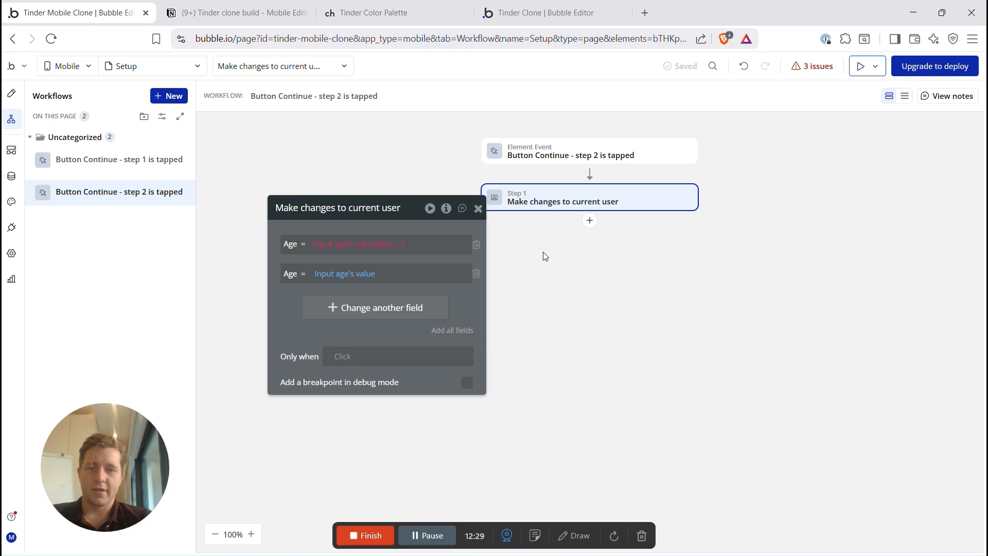
Step: Change the age input's content format to Integer
click(13, 90)
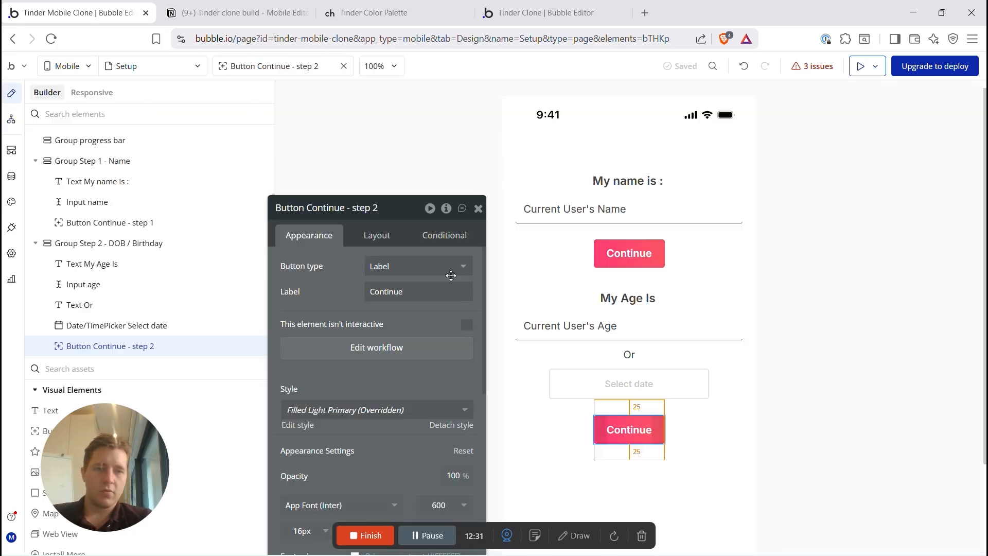
click(606, 329)
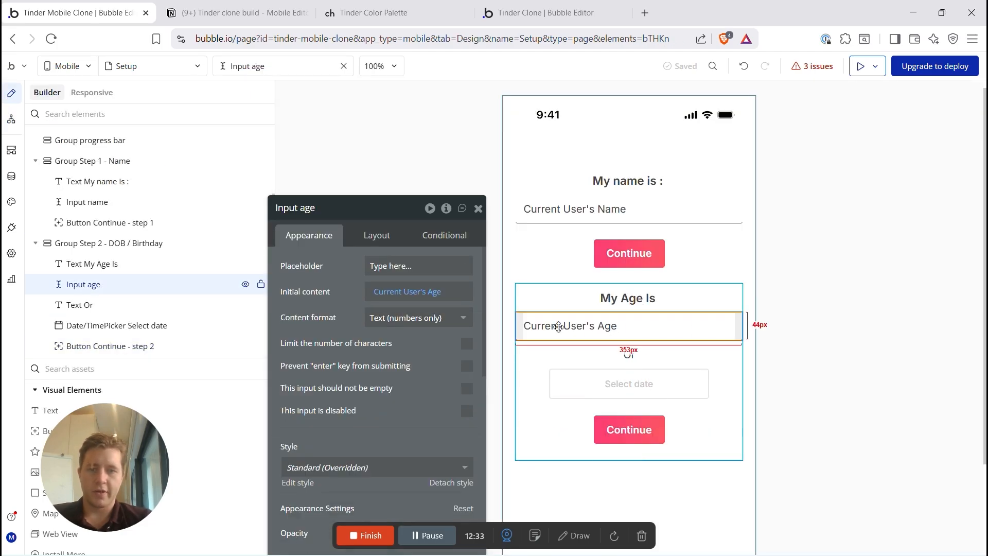
click(409, 316)
text(in)
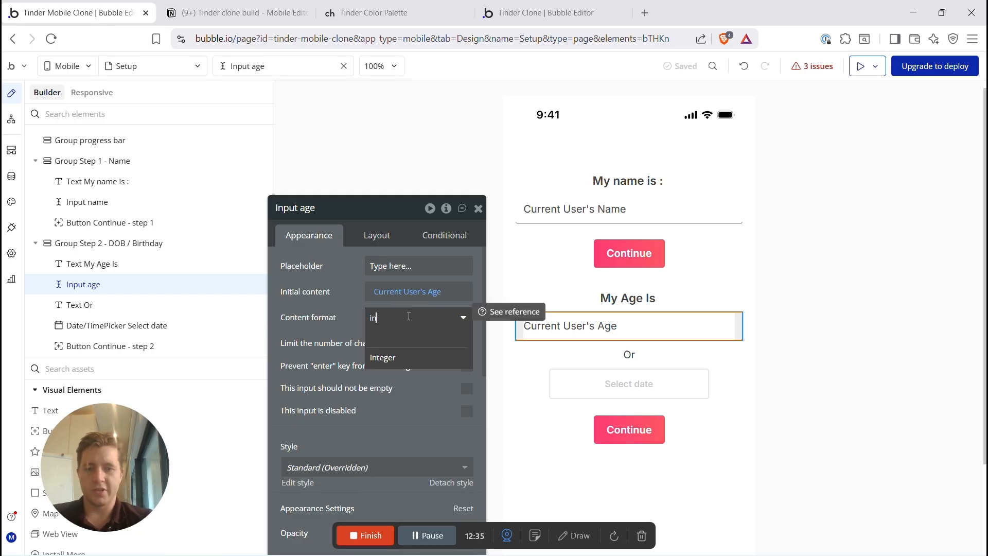
click(385, 355)
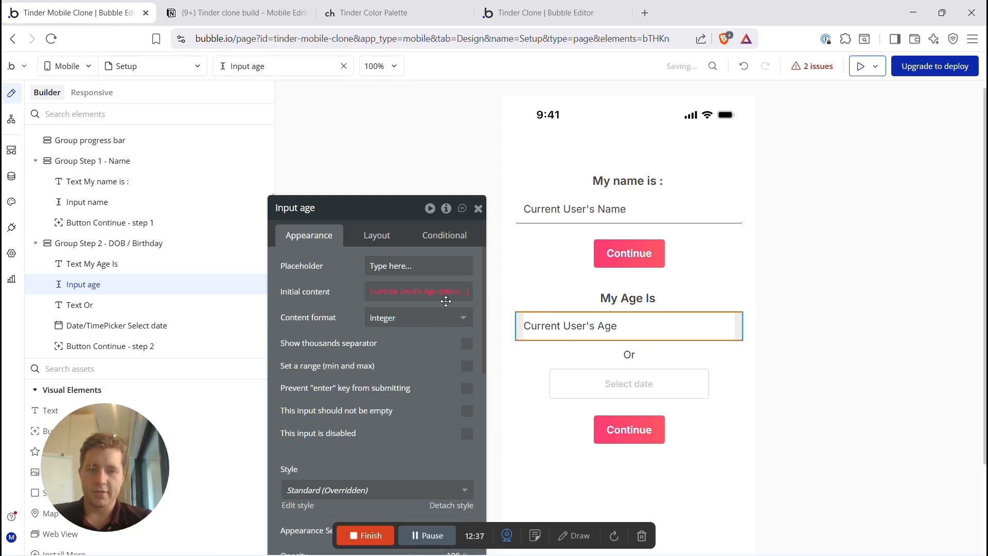
Step: Rebuild the age input's initial content as Current User's Age so it uses the number field
click(465, 299)
click(331, 296)
click(412, 293)
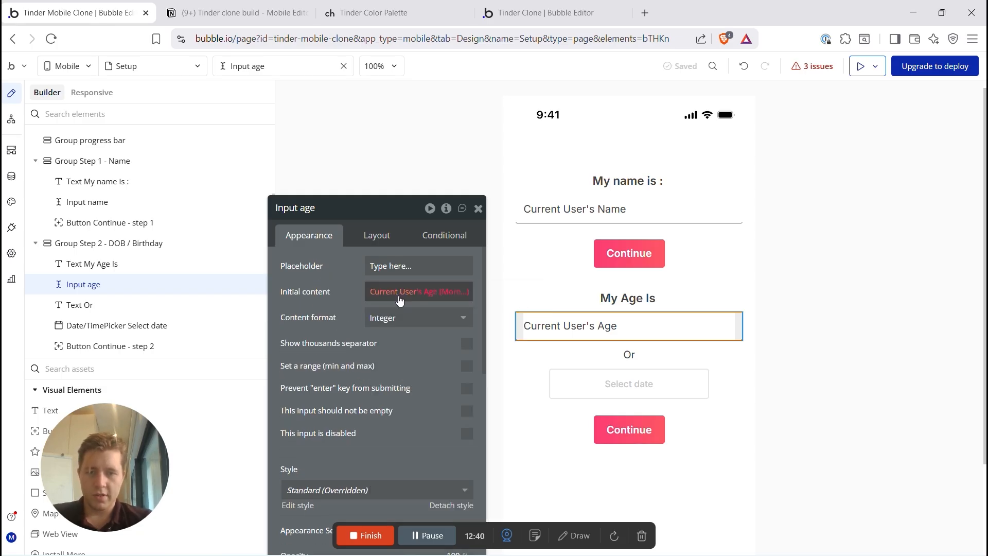
click(404, 356)
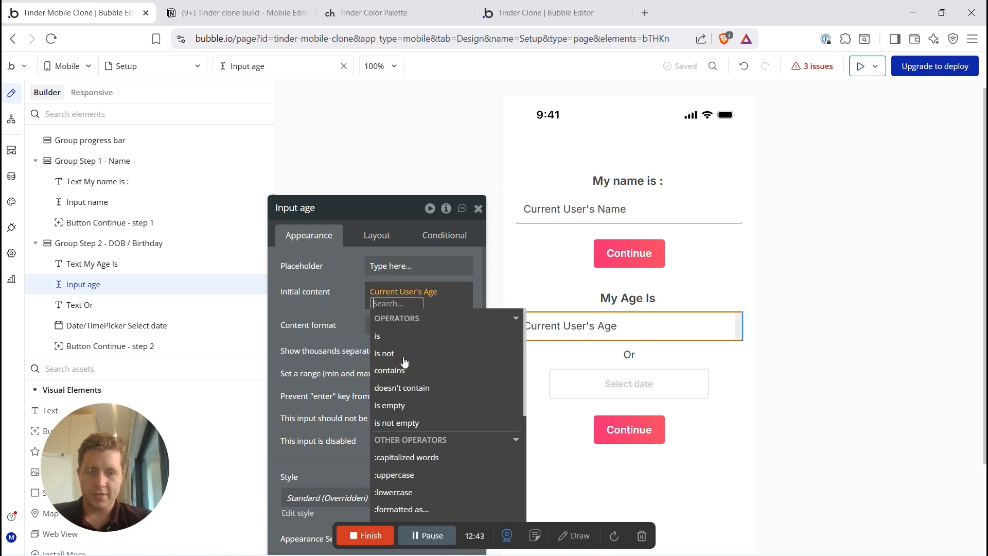
Step: Delete the second Age field change from the step 2 workflow's user update action
click(11, 119)
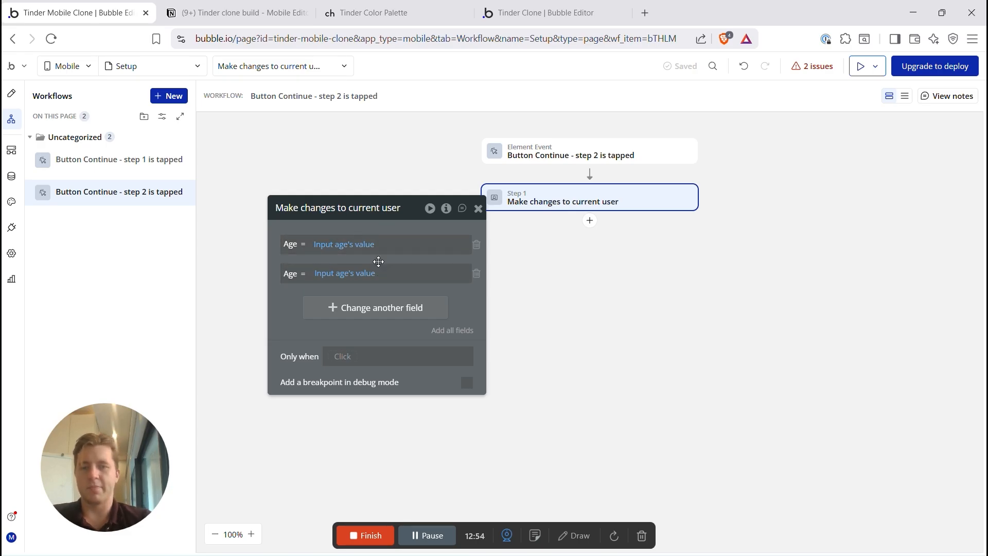
click(476, 275)
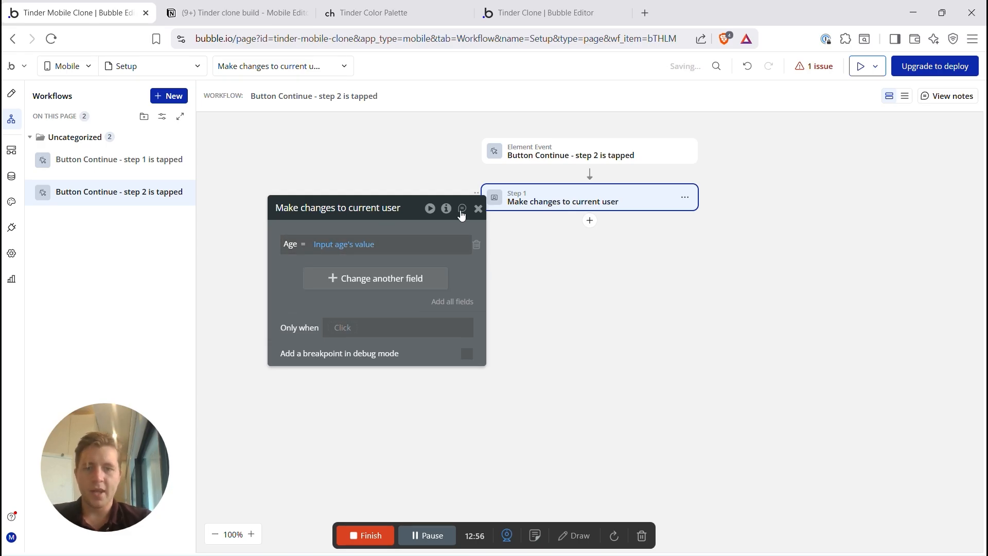
click(590, 222)
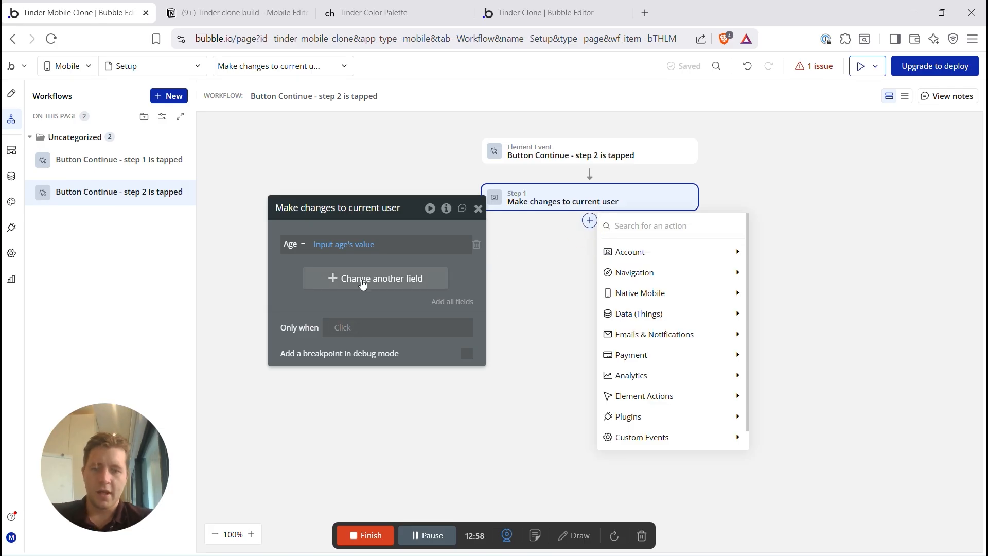
Step: Add a DOB field change to the user update action, set to Date/TimePicker Select date's value
click(322, 281)
text(od)
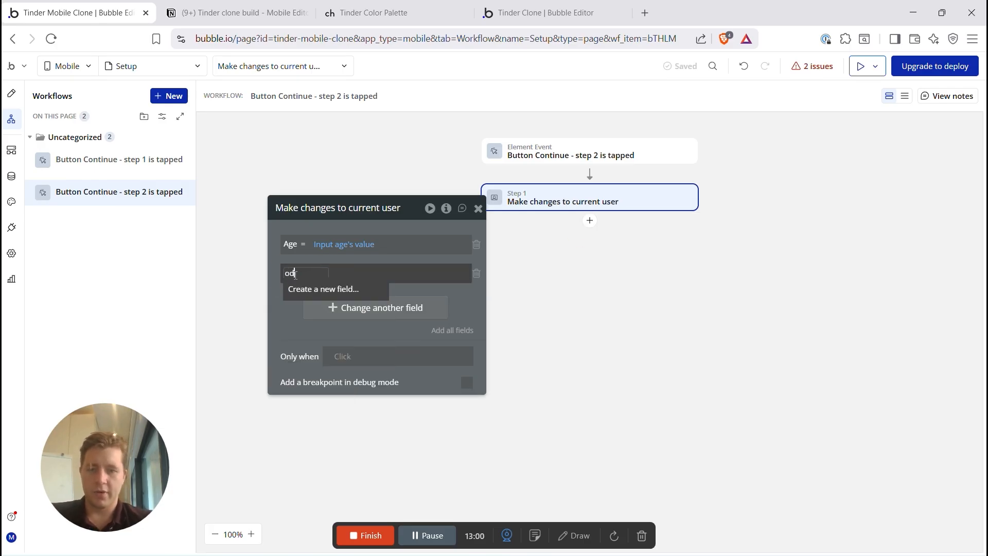
key(BackSpace)
text(dob)
click(301, 289)
click(326, 274)
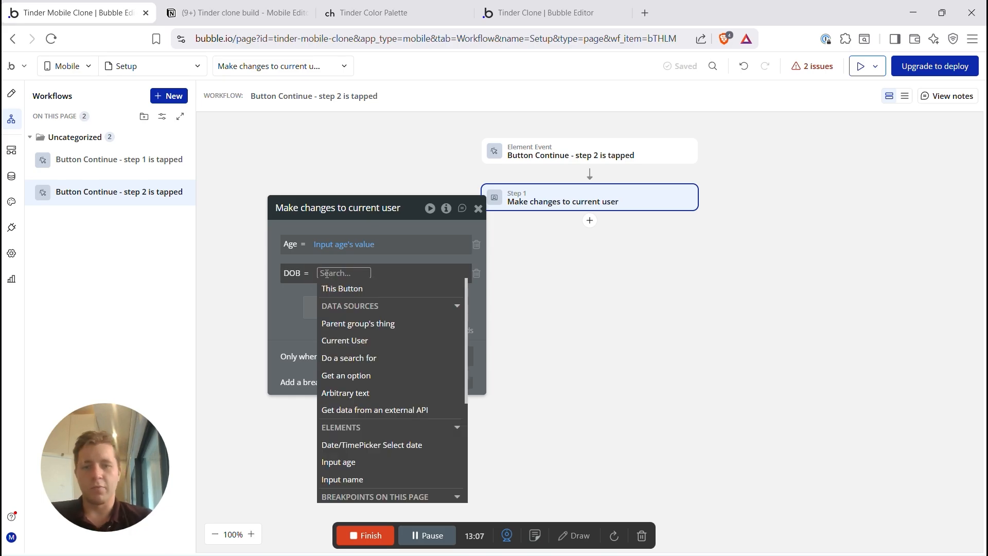
text(date)
click(348, 307)
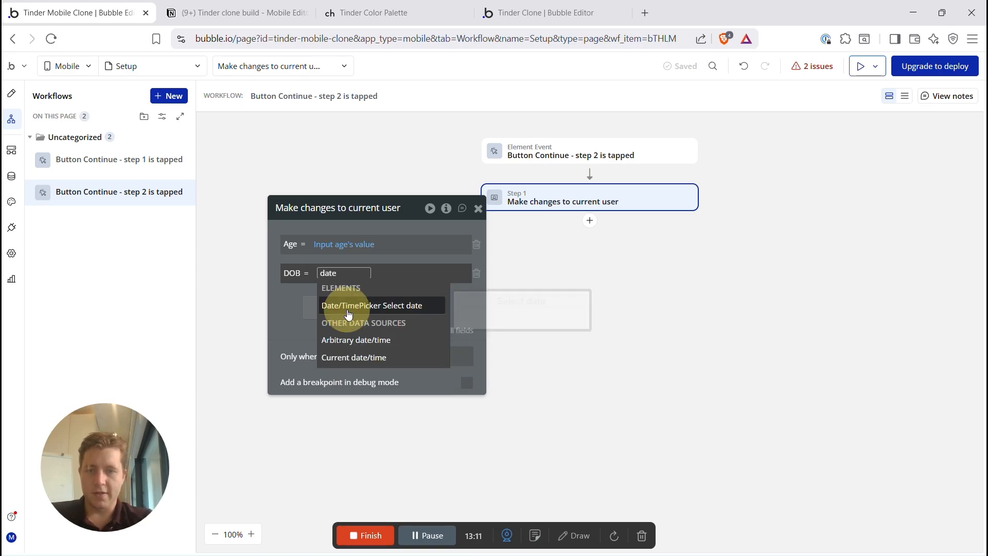
click(352, 319)
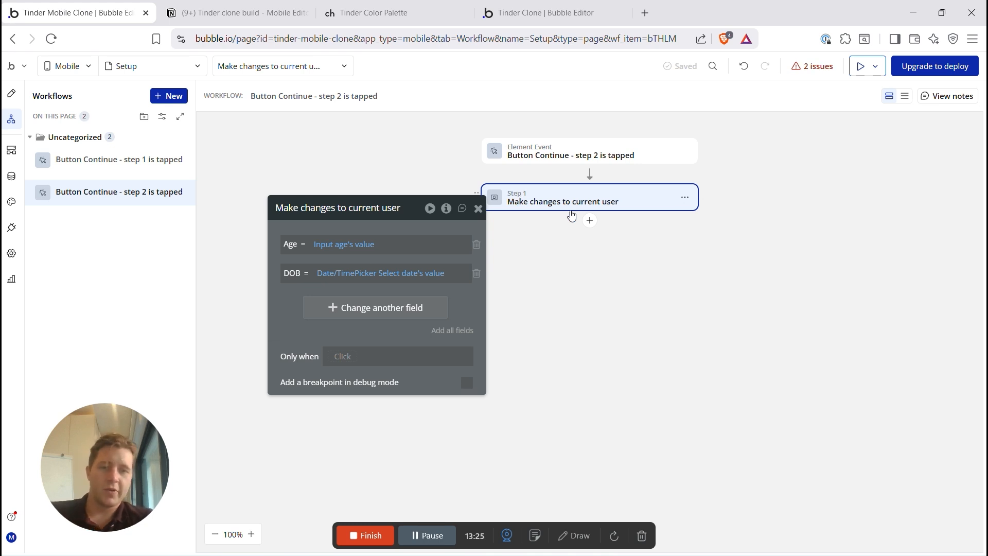
Step: Add a Set state action to the step 2 workflow, targeting the Step Number state of Group progress bar
click(590, 221)
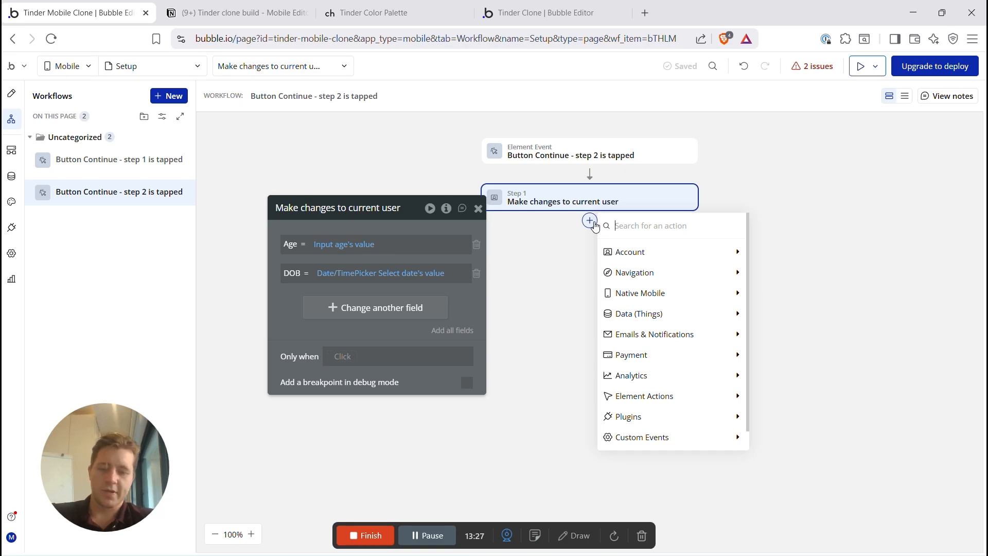
text(set s)
click(663, 252)
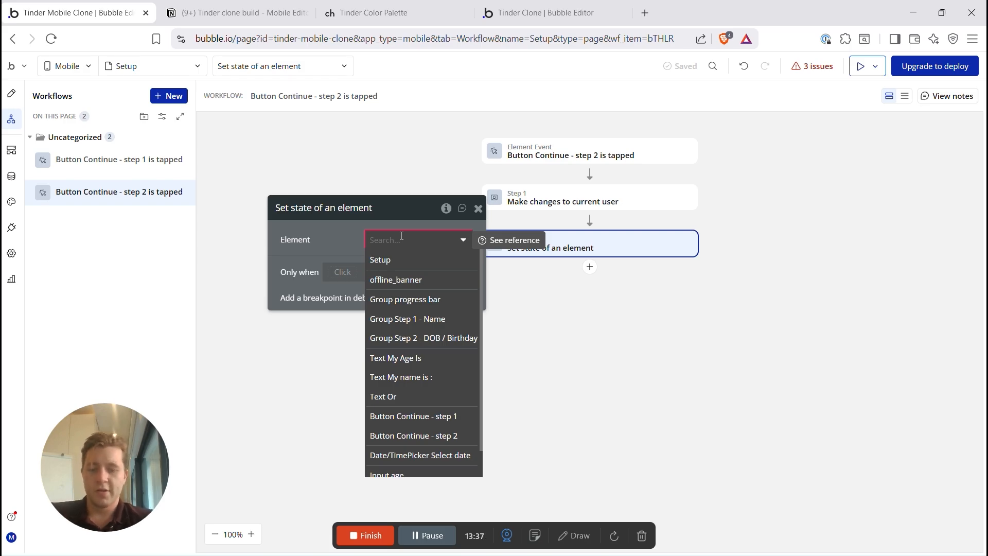
text(progre)
click(407, 260)
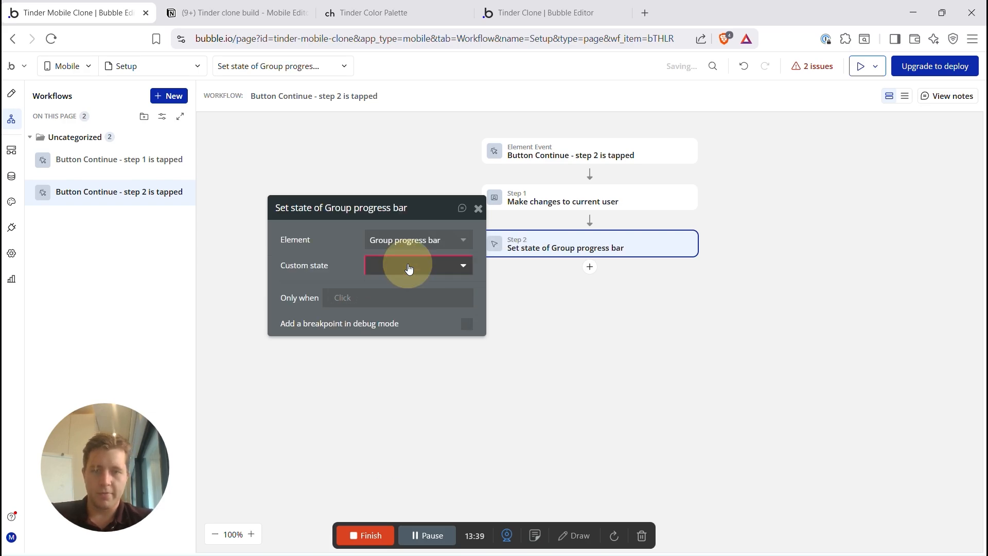
click(383, 291)
Step: Set the state's value to Group progress bar's Step Number + 1
text(progre)
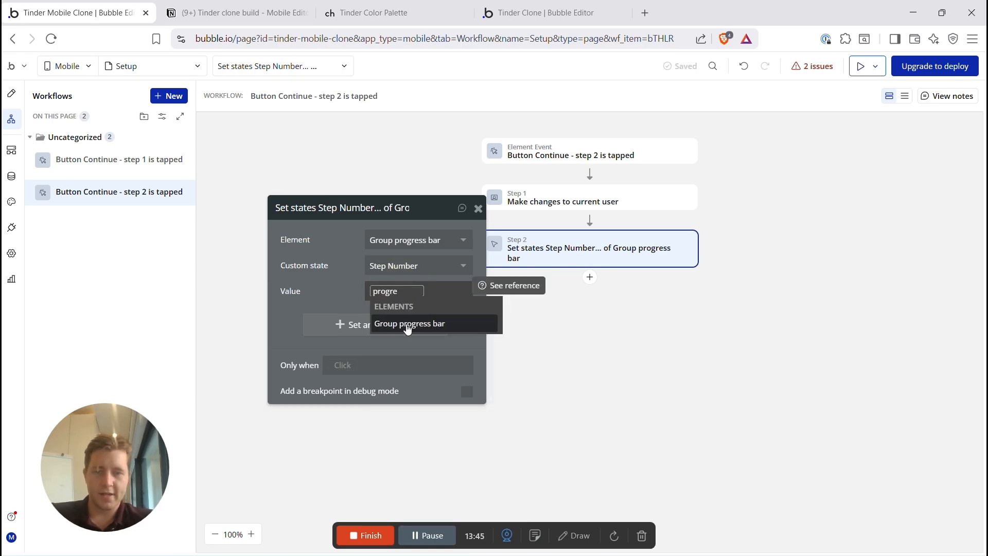
click(406, 323)
click(406, 386)
click(420, 457)
text(1)
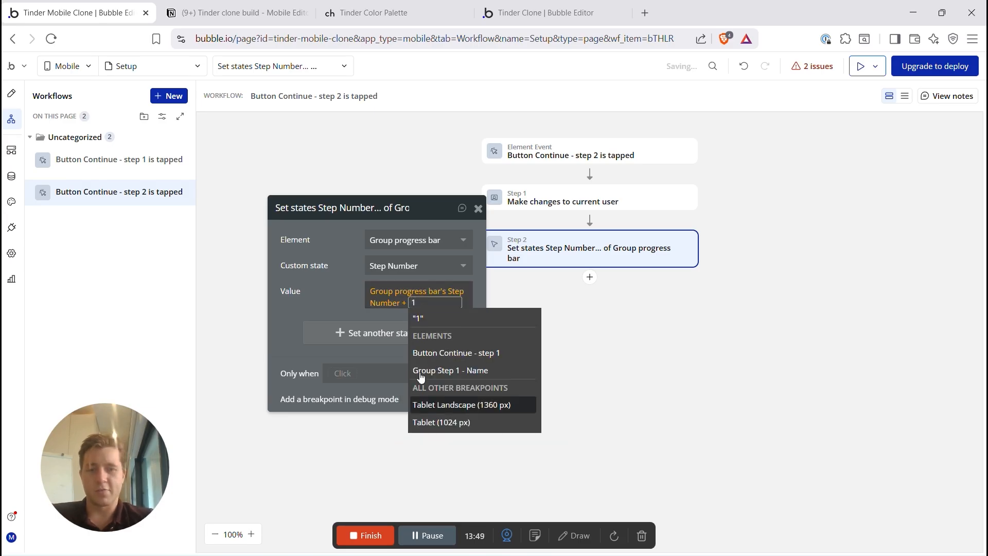
click(418, 319)
Step: Check the visibility condition and layout settings of Group Step 2 - DOB / Birthday in the design view
click(4, 95)
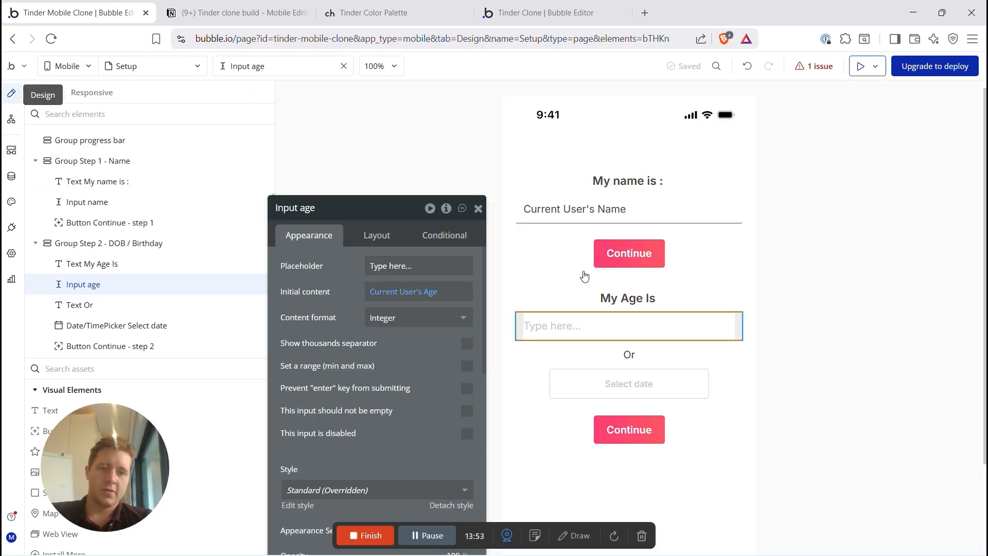
scroll(618, 288, down, 1)
click(709, 342)
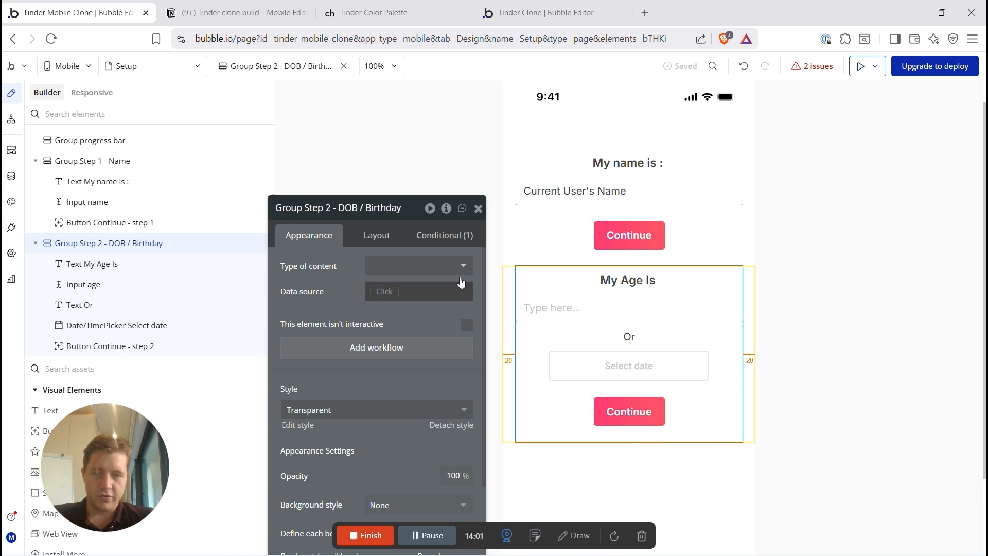
click(446, 235)
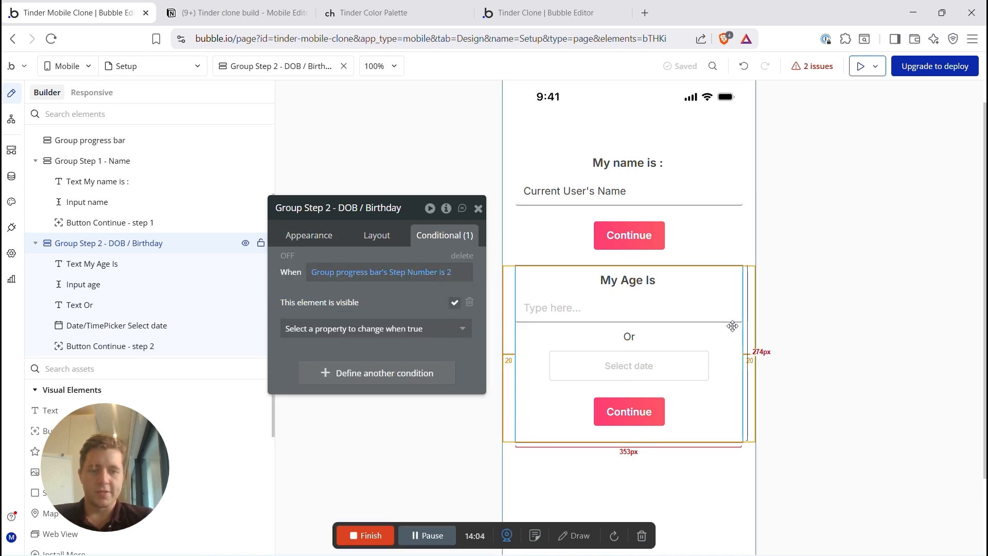
click(370, 233)
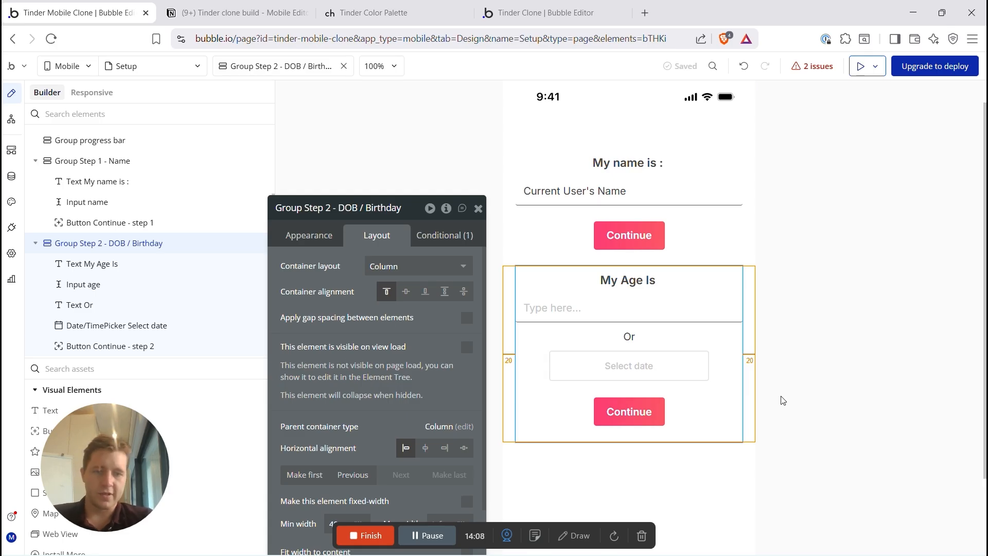
Step: Check the onboarding steps list in the Notion build notes for the item following Birthday, and return to the Bubble editor
click(648, 415)
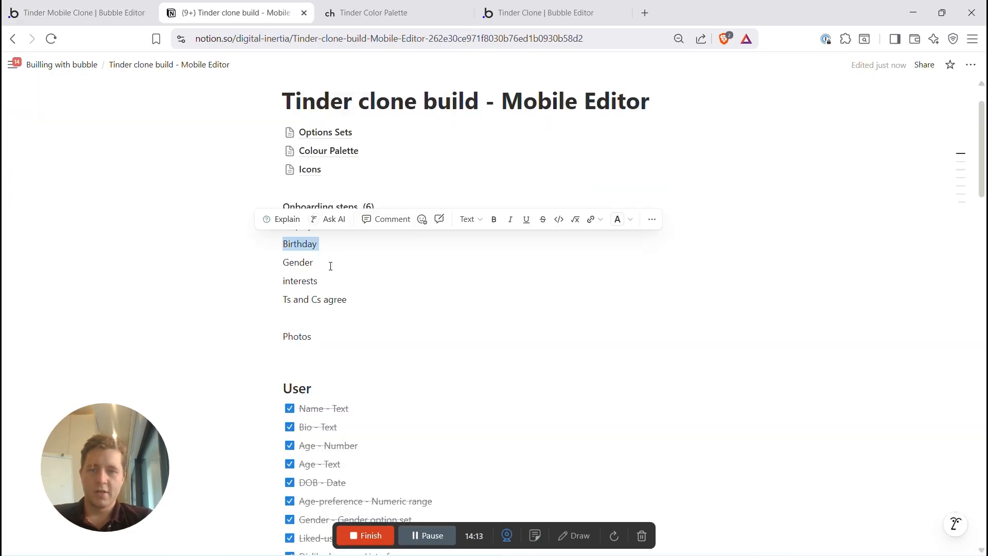
click(341, 262)
drag(329, 264, 269, 269)
click(105, 15)
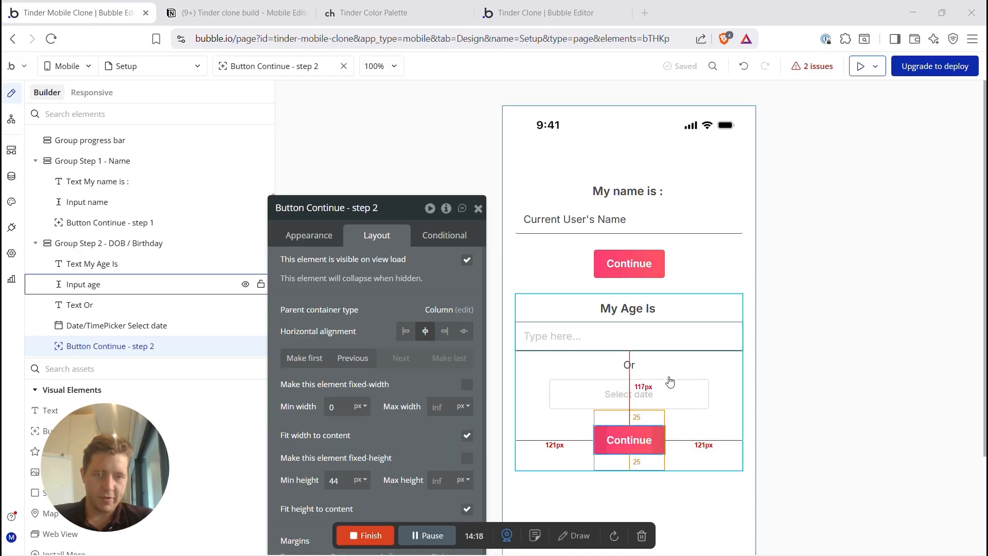
Step: Duplicate Group Step 2 - DOB / Birthday and change the copy's heading text to "Gender"
click(534, 423)
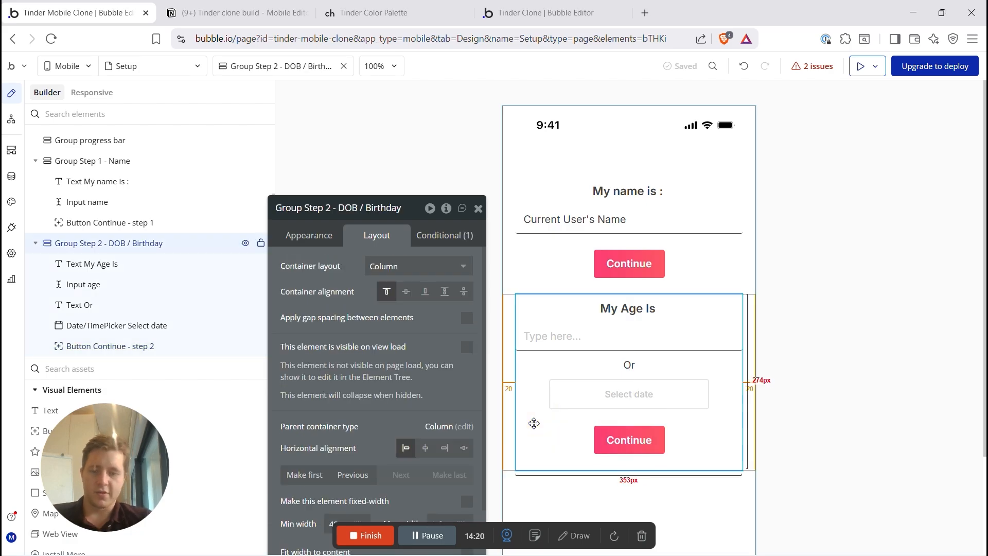
key(ctrl+d)
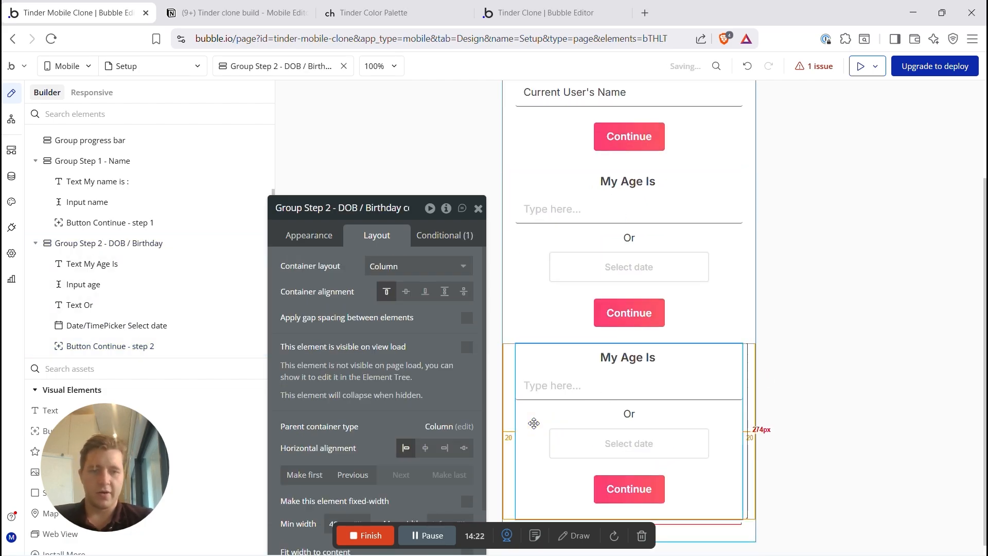
click(632, 369)
text(Gen)
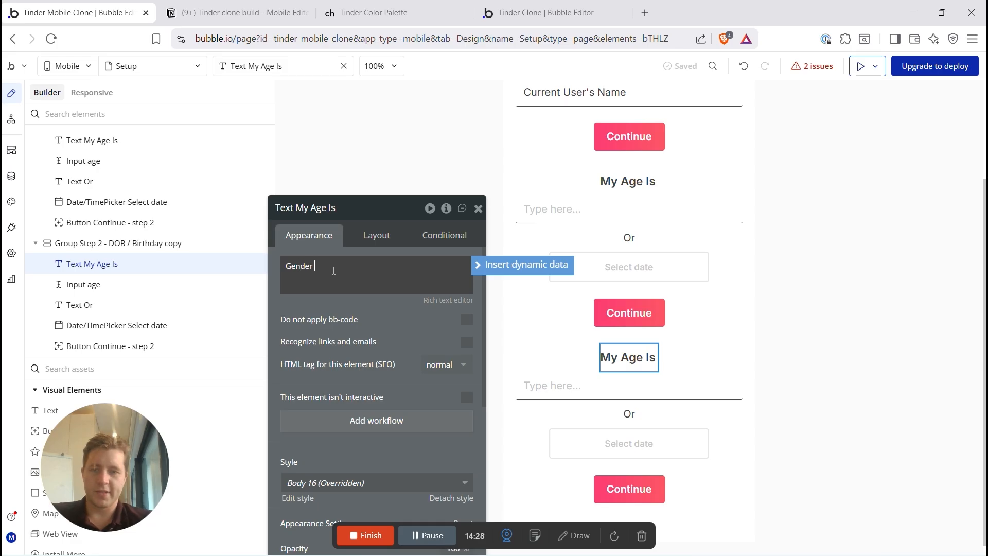
text(der)
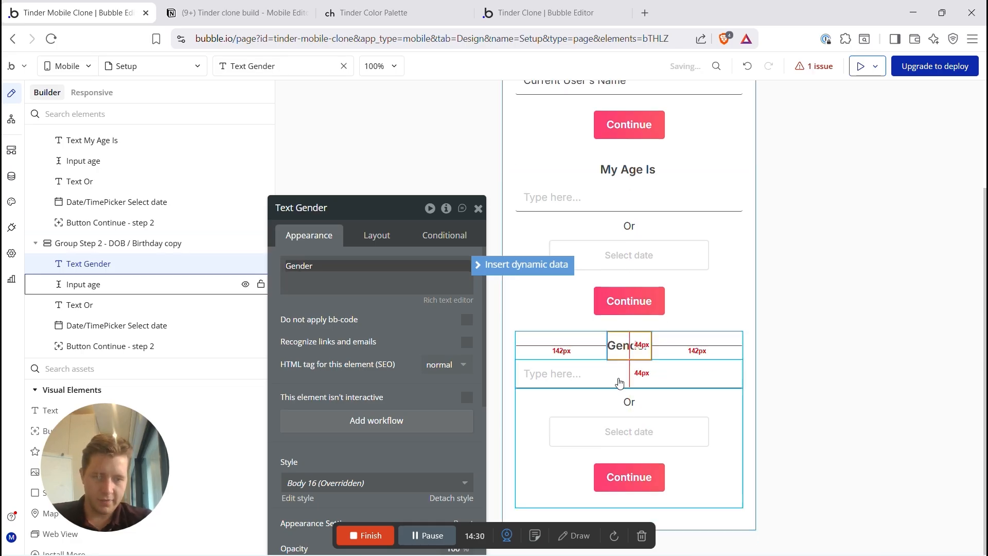
Step: Delete the age input, the Or text and the date picker from the duplicated Gender group
click(545, 374)
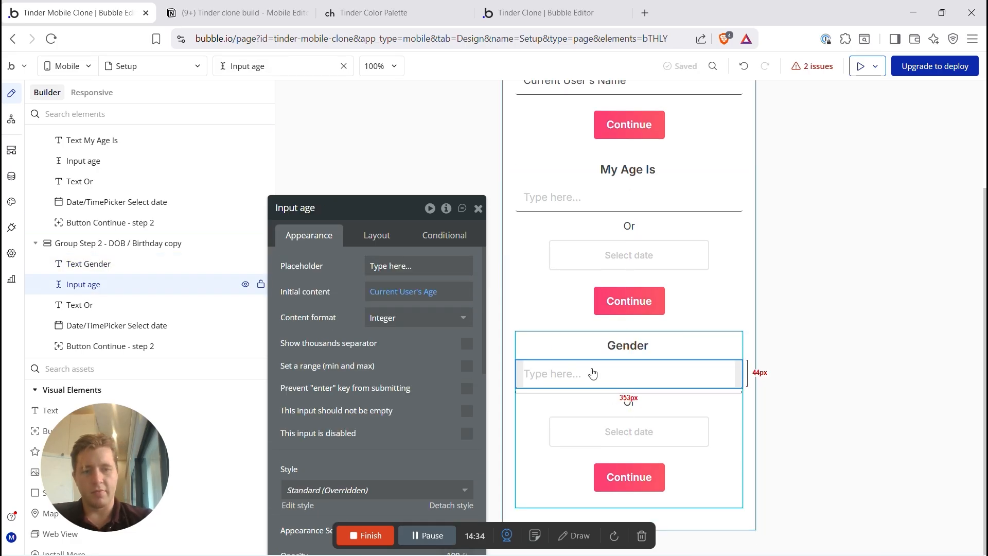
key(Delete)
click(632, 389)
key(Delete)
click(608, 390)
key(Delete)
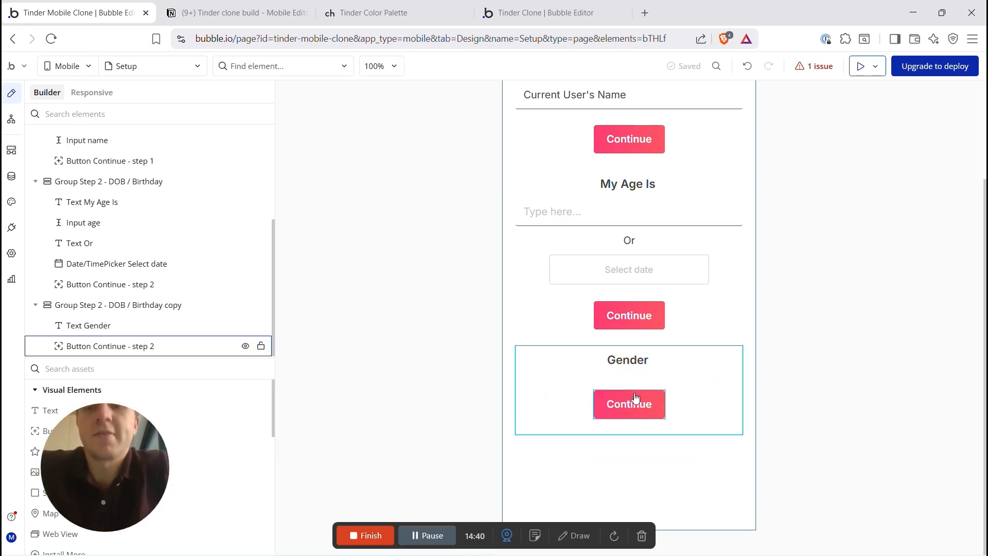
Step: Find the Selectable List element and place it between the Gender heading and the Continue button
drag(131, 411, 145, 220)
click(76, 368)
text(sel)
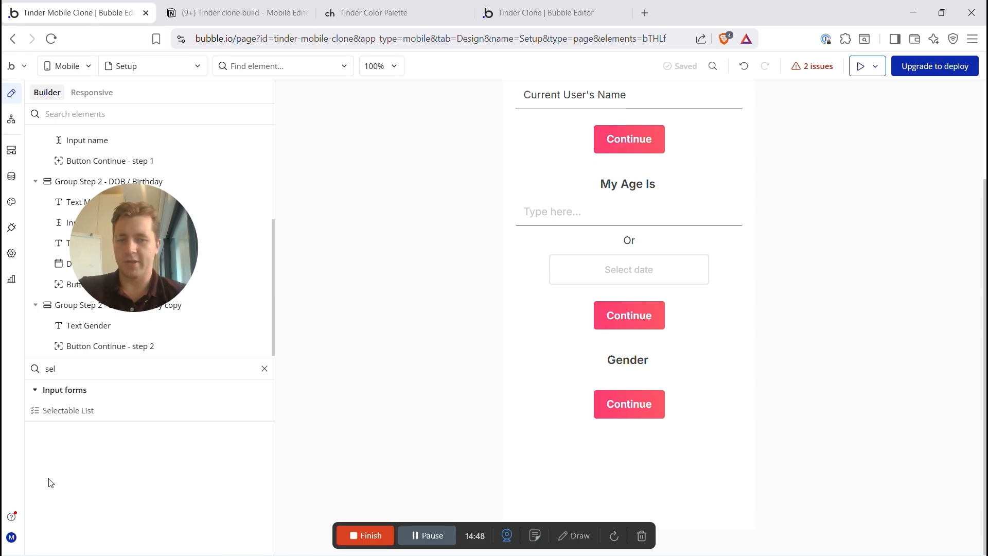
drag(64, 415, 622, 383)
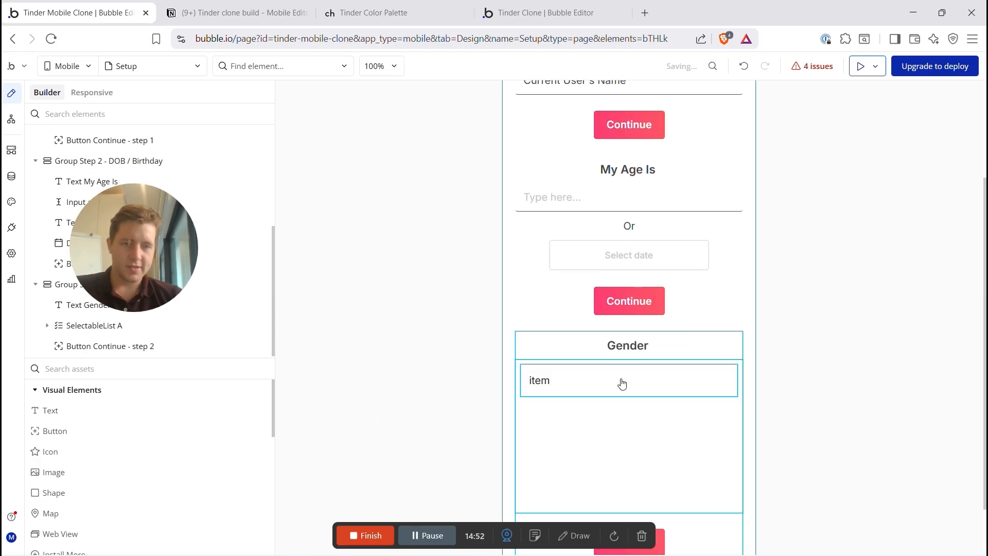
Step: Set the selectable list's type of choices to Gender and its choices source to All Gender
scroll(520, 296, down, 1)
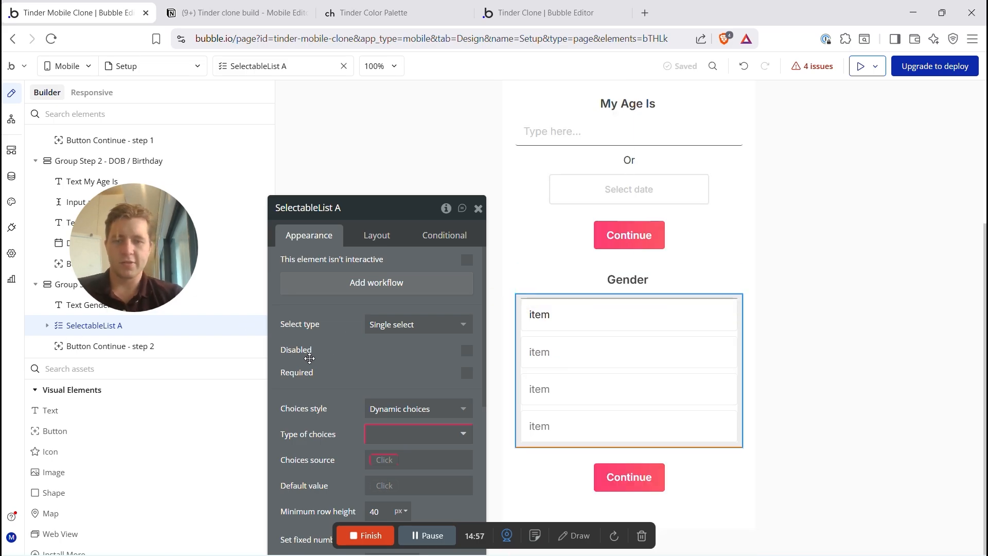
drag(392, 372, 439, 245)
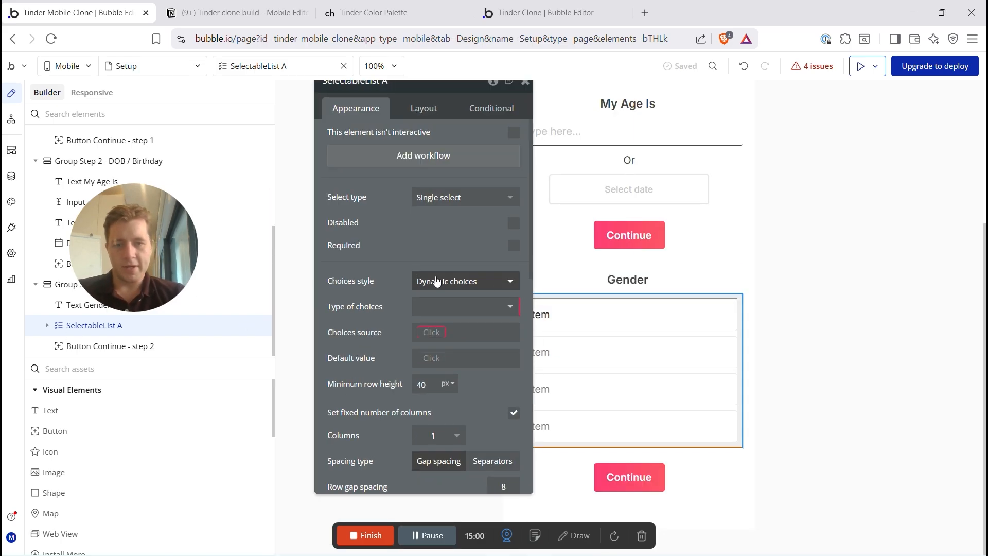
click(458, 307)
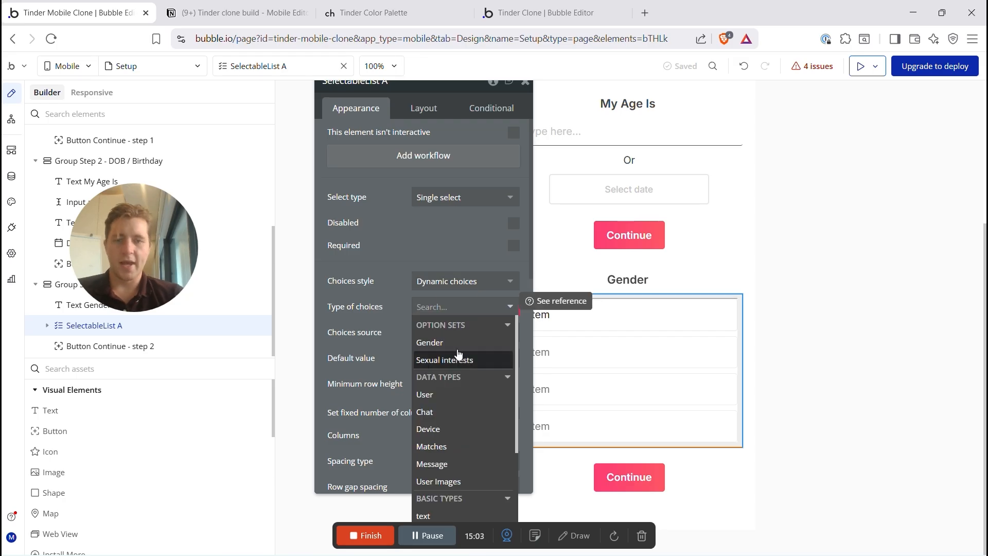
click(432, 342)
click(426, 332)
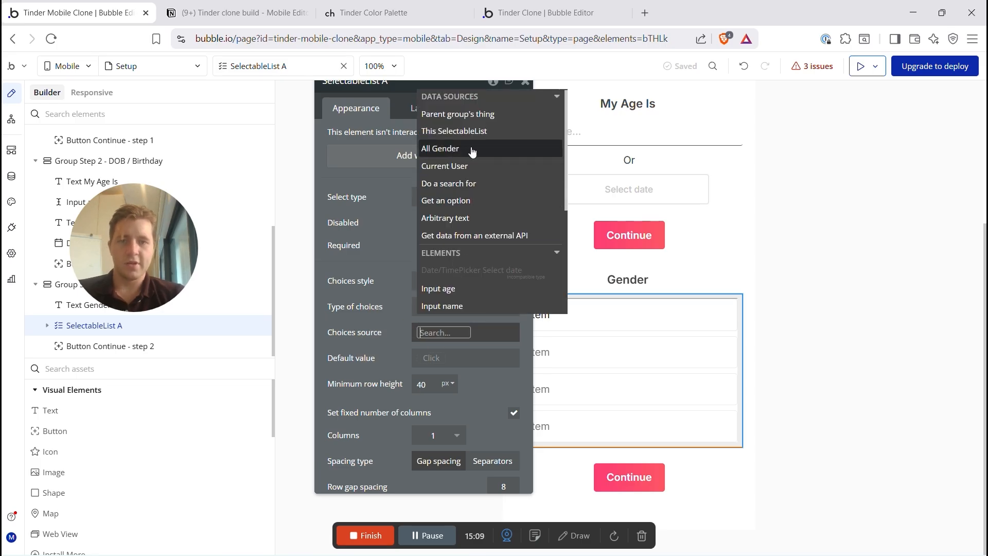
click(436, 150)
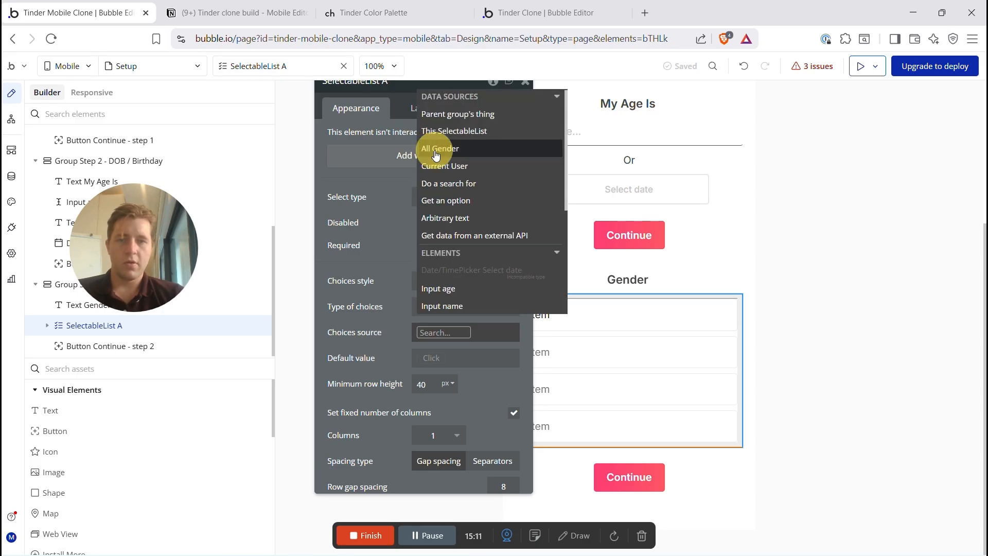
click(377, 244)
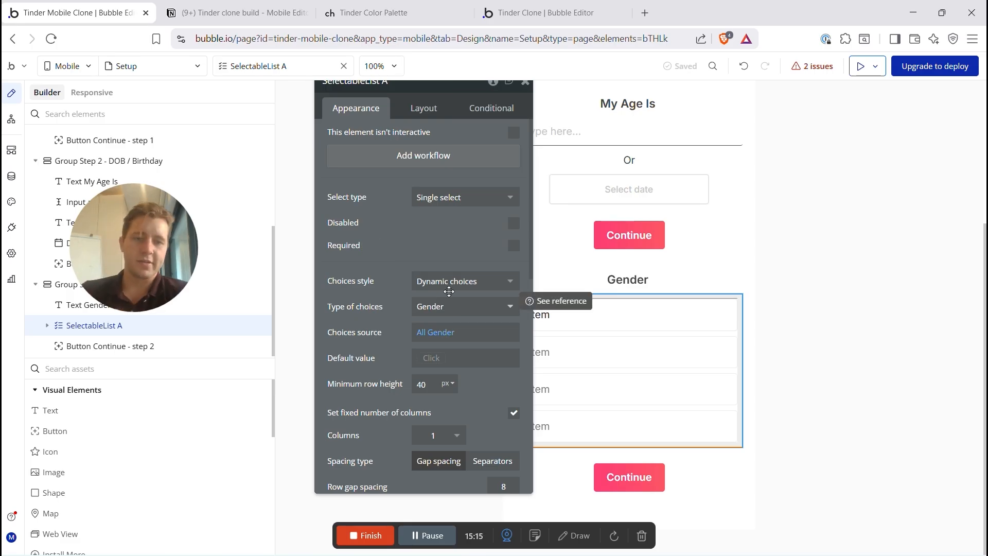
Step: Replace the selectable list item's text with the dynamic value Current item's Gender's Display
drag(438, 227, 382, 278)
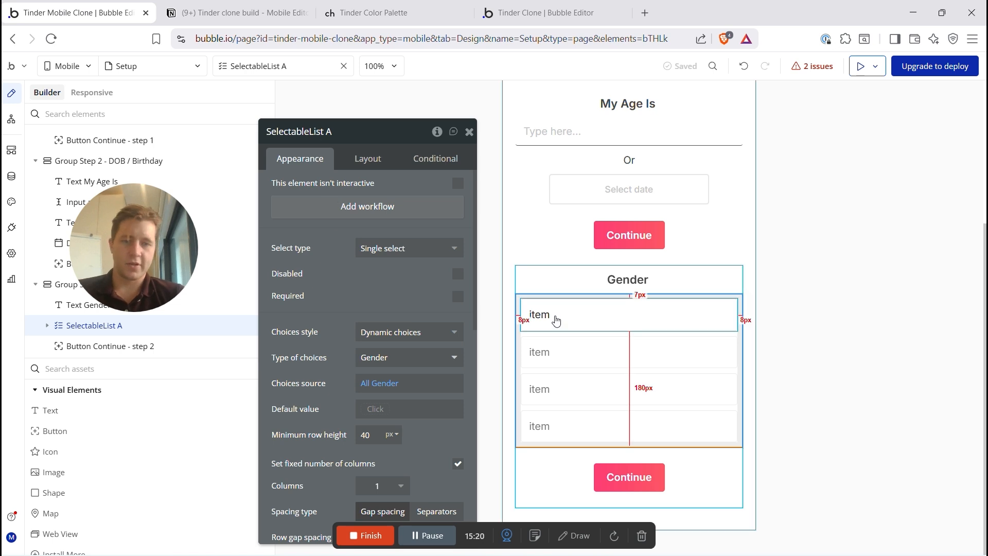
click(539, 315)
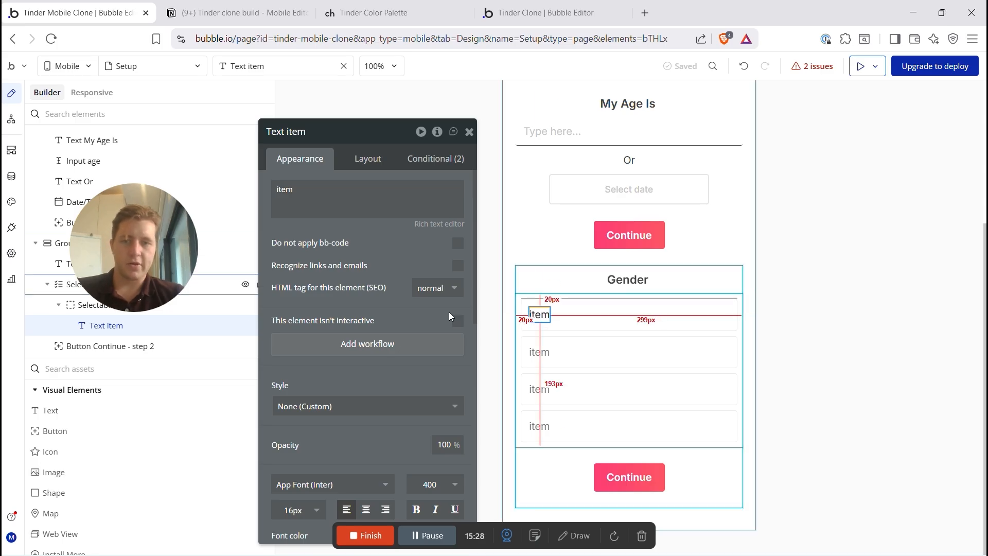
double_click(296, 191)
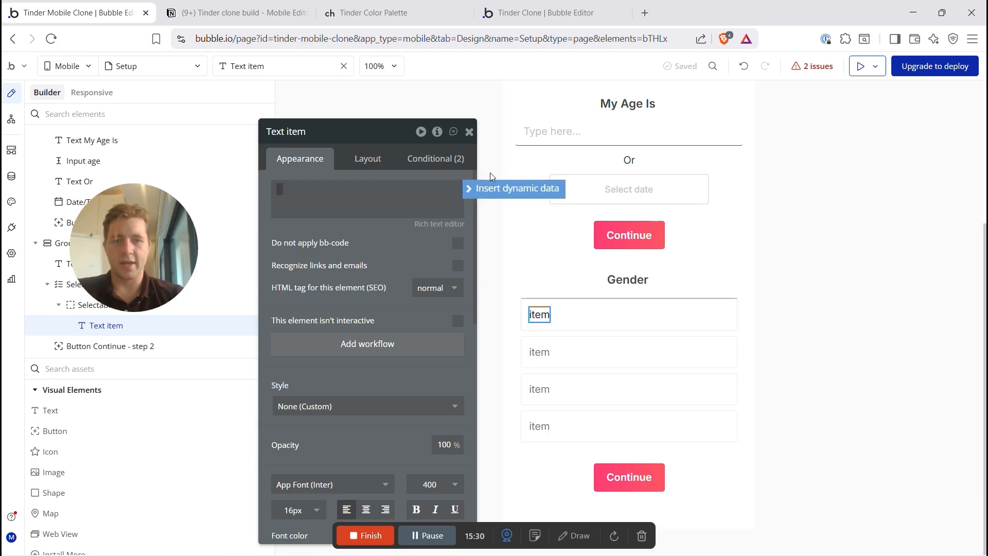
click(493, 189)
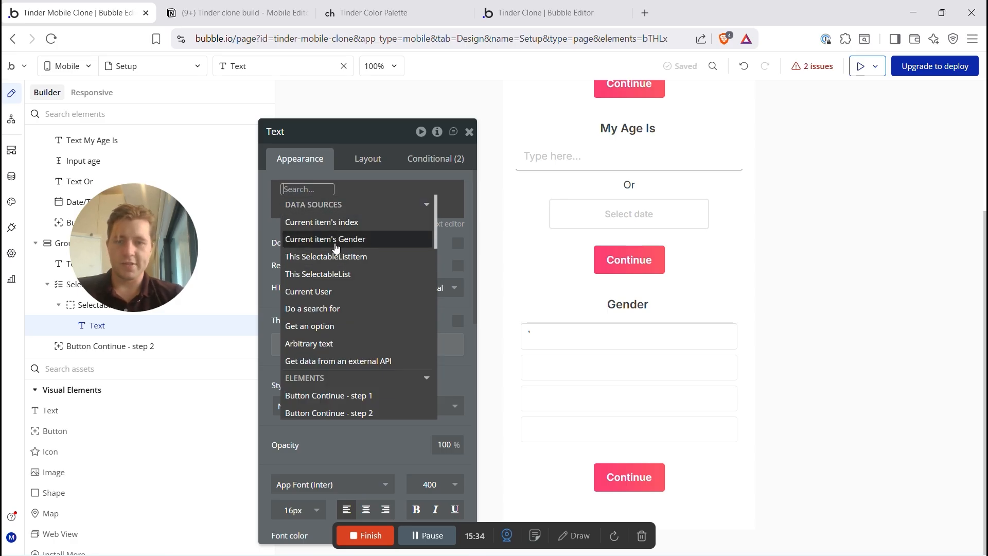
click(311, 240)
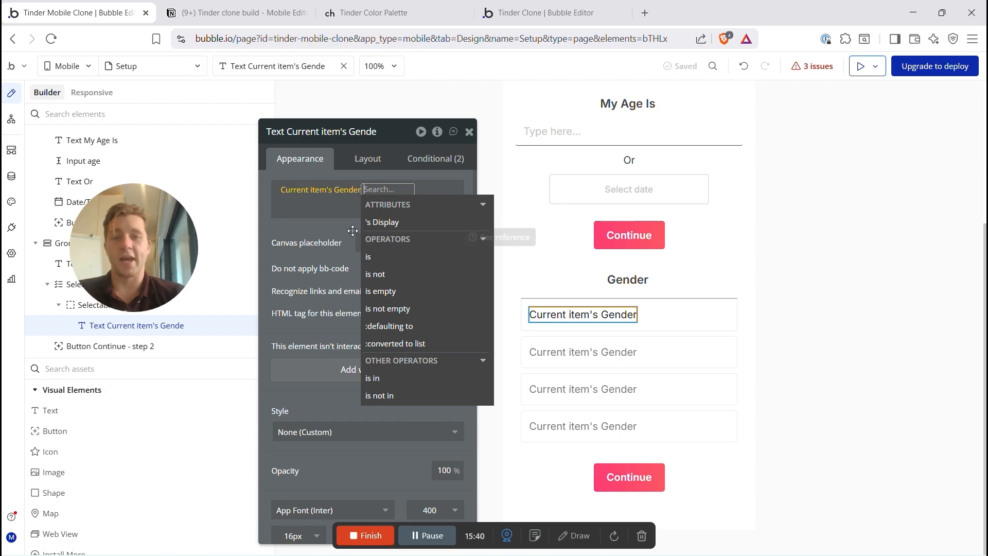
click(381, 222)
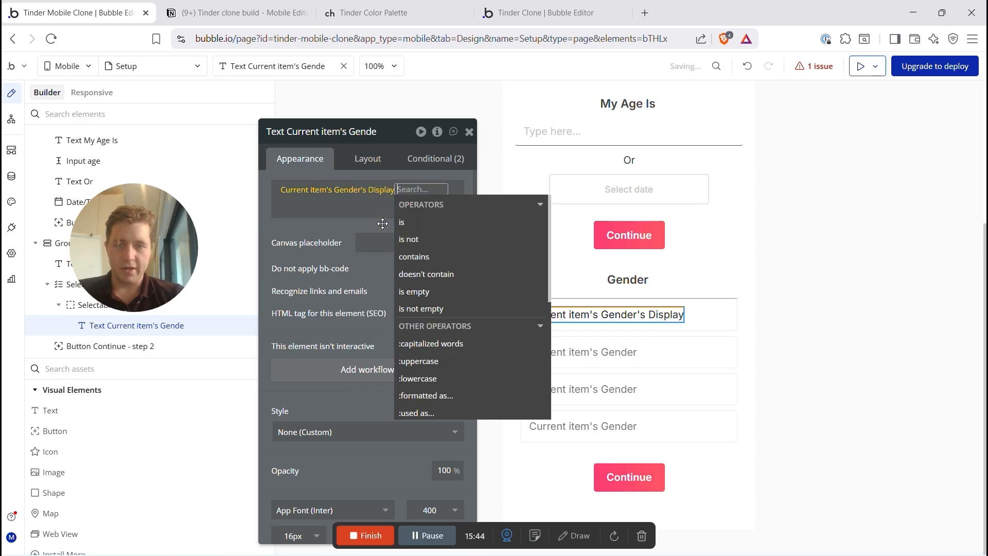
click(382, 224)
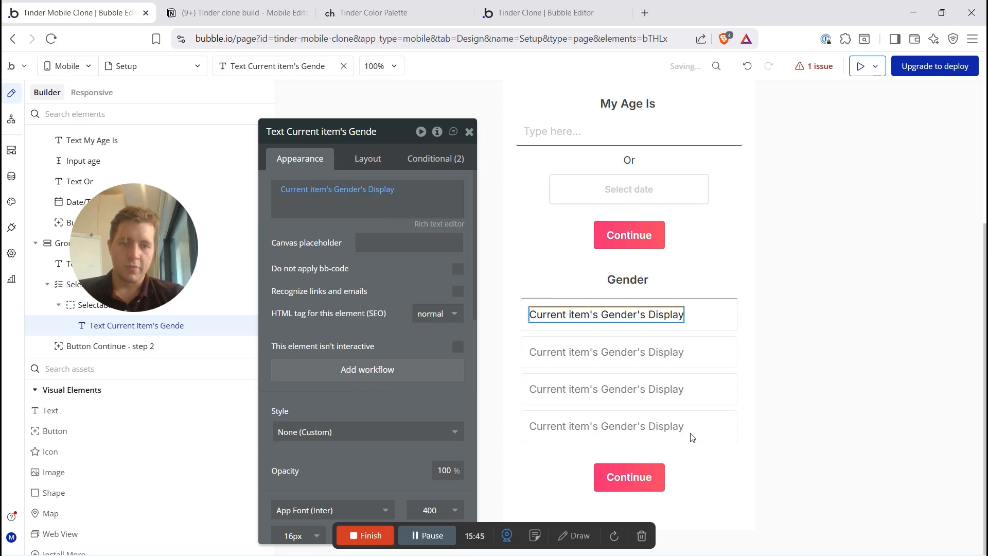
Step: Set the selectable list item's border color to the Text color variable
click(702, 316)
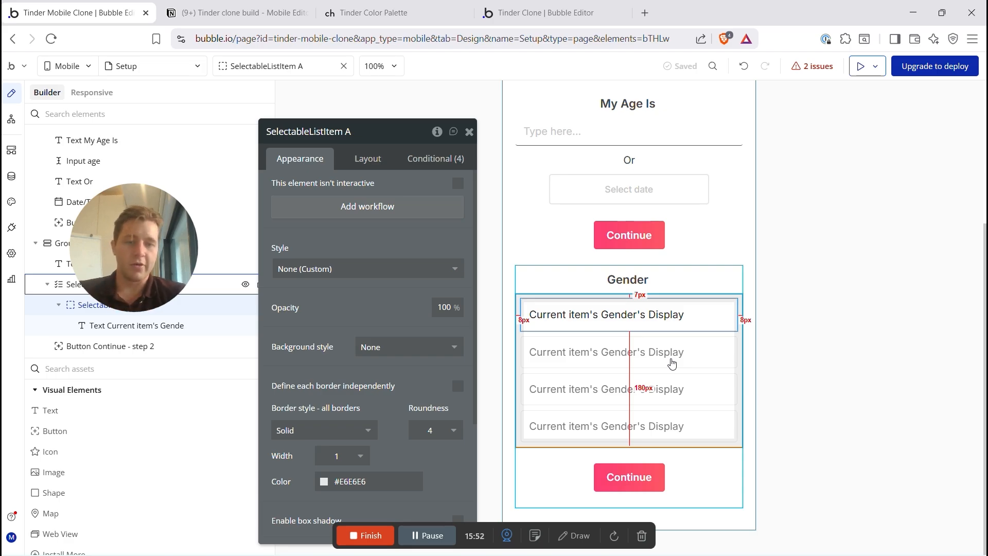
click(638, 477)
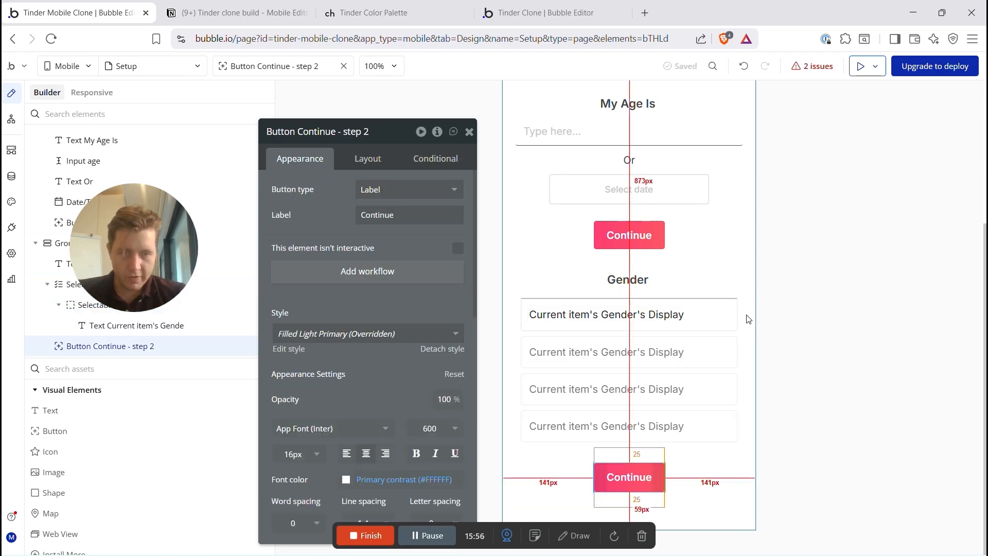
click(717, 318)
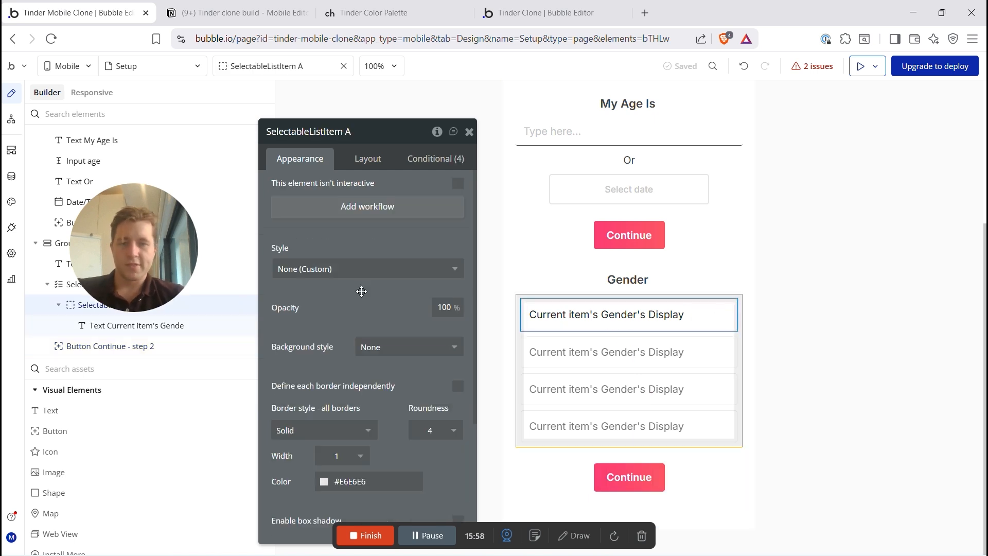
scroll(352, 267, down, 3)
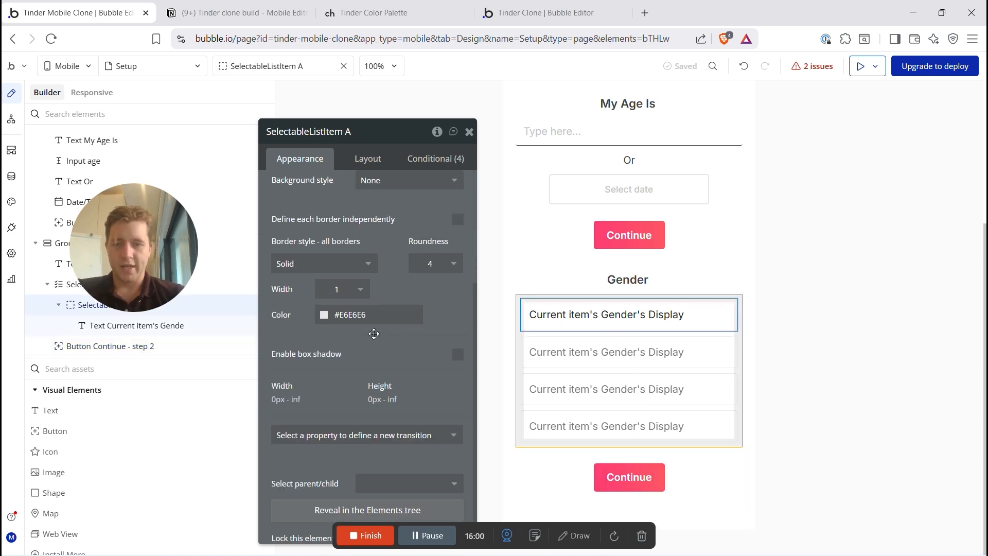
click(381, 315)
click(358, 463)
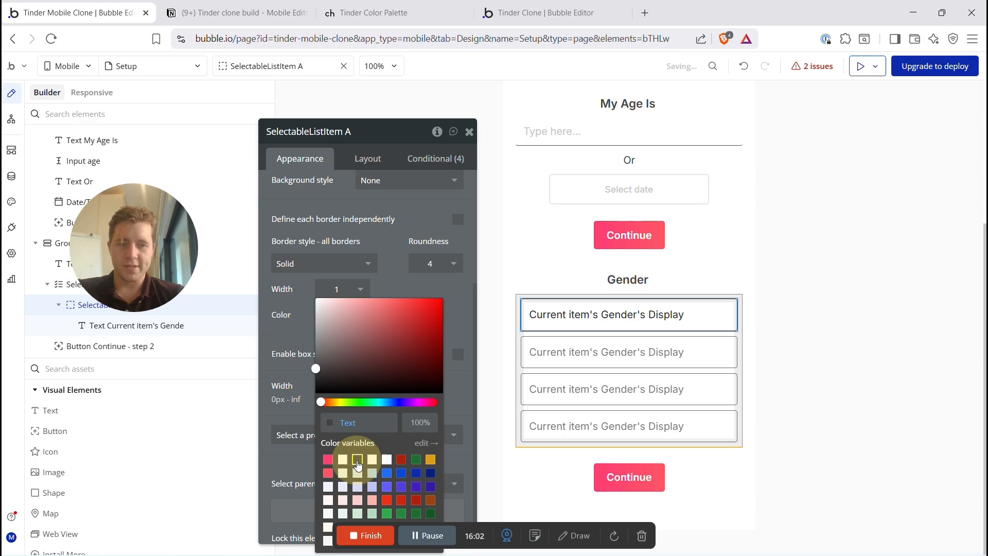
click(458, 303)
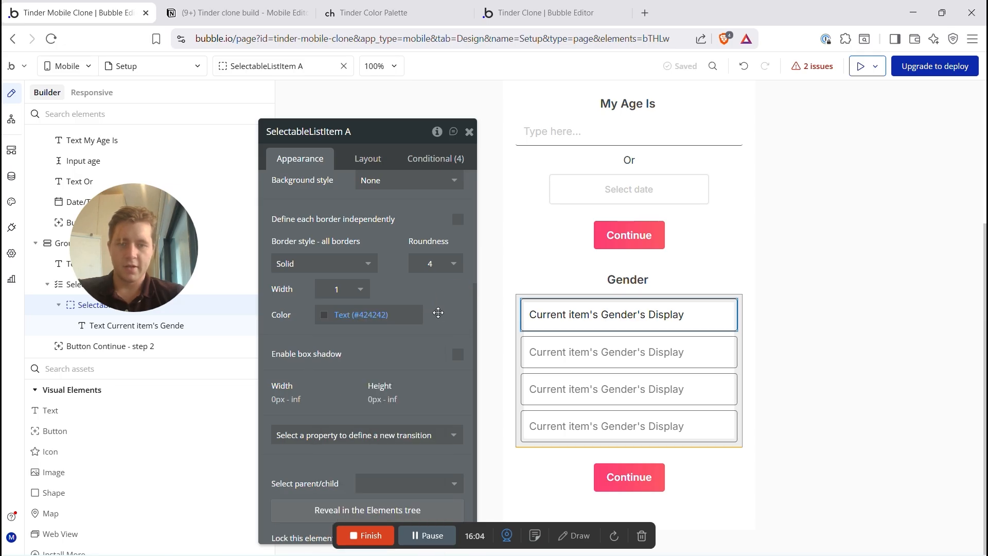
Step: Review the selectable list item's conditions and the border colors they apply when selected or disabled
click(429, 160)
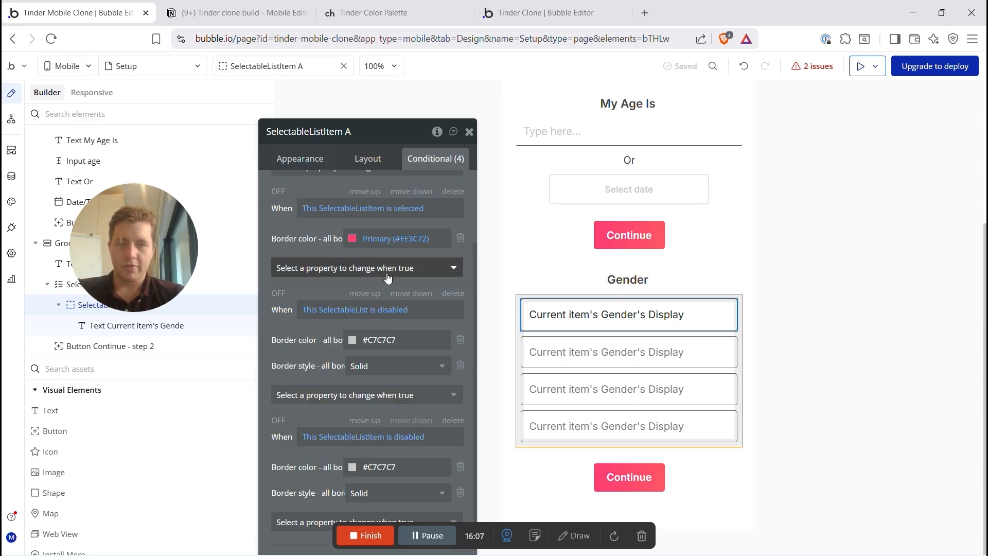
scroll(409, 227, up, 2)
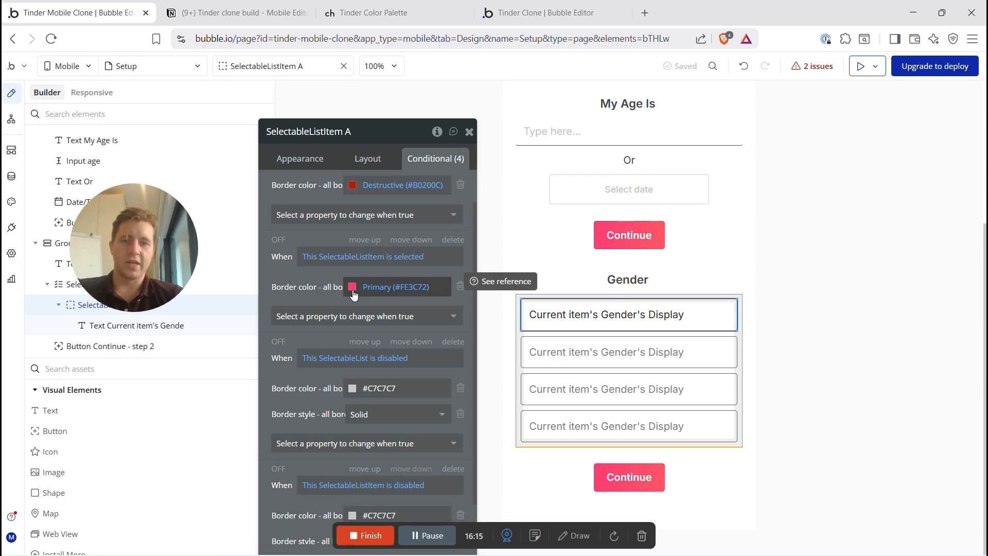
scroll(326, 284, down, 1)
click(840, 300)
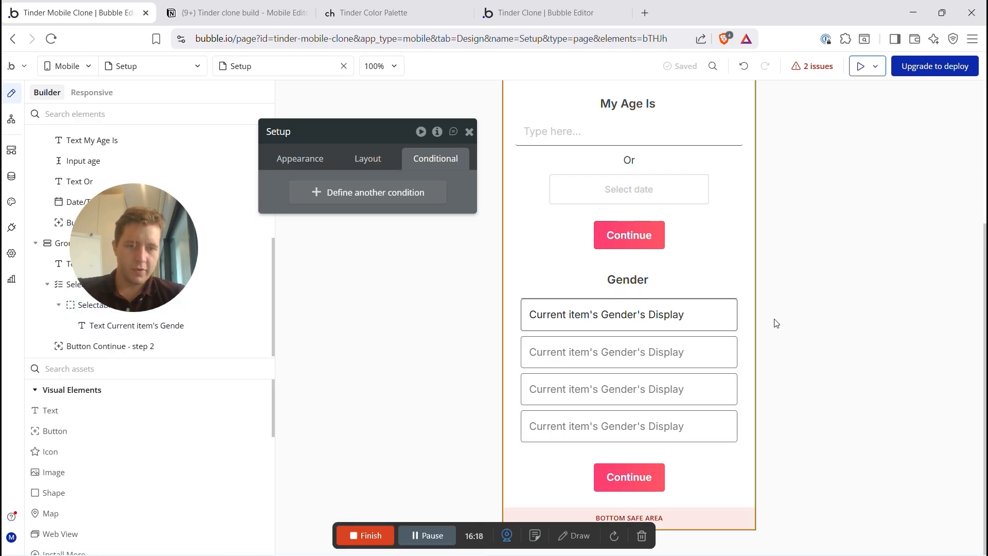
Step: Rename the Gender group's Continue button as "Button Continue - step 3"
click(629, 477)
click(305, 166)
click(376, 134)
key(BackSpace)
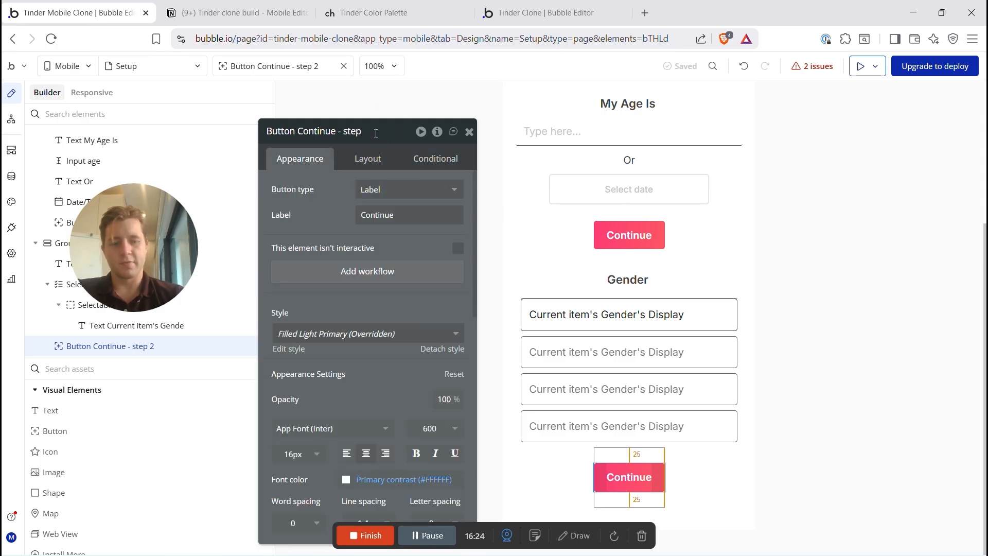
text(3)
Step: Rename the group containing the gender list as "Group Step 3 - Gender"
click(717, 282)
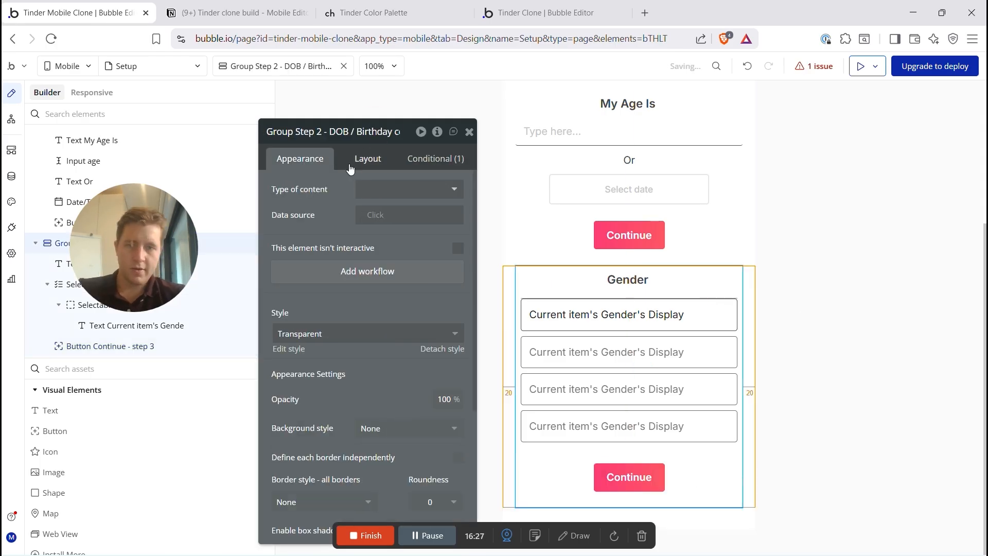
click(323, 132)
key(BackSpace)
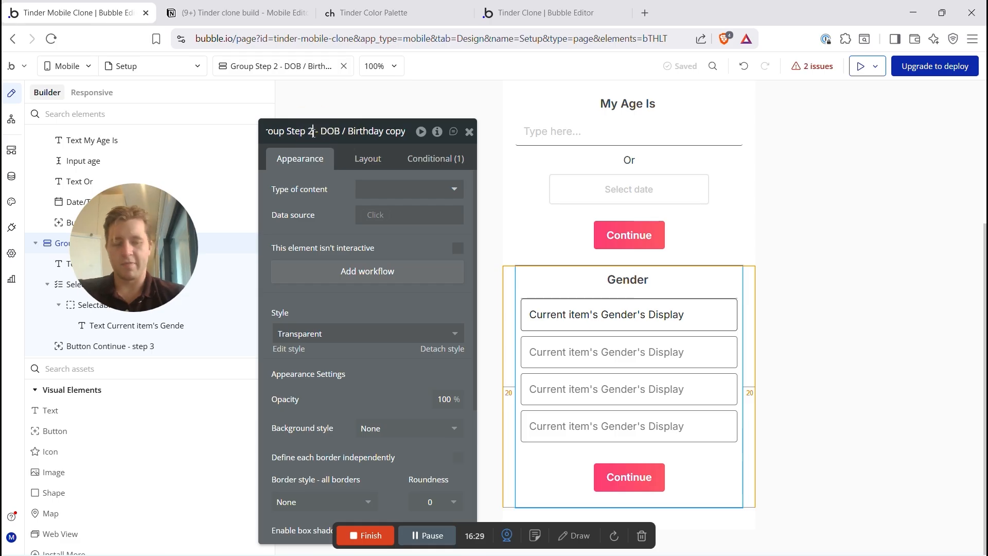
text(3)
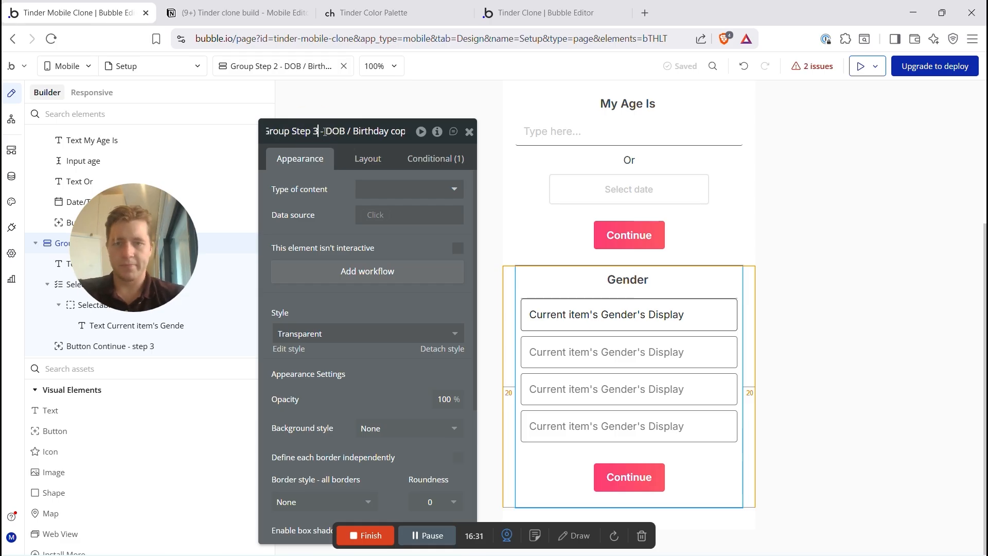
key(shift+End)
text(- Gender)
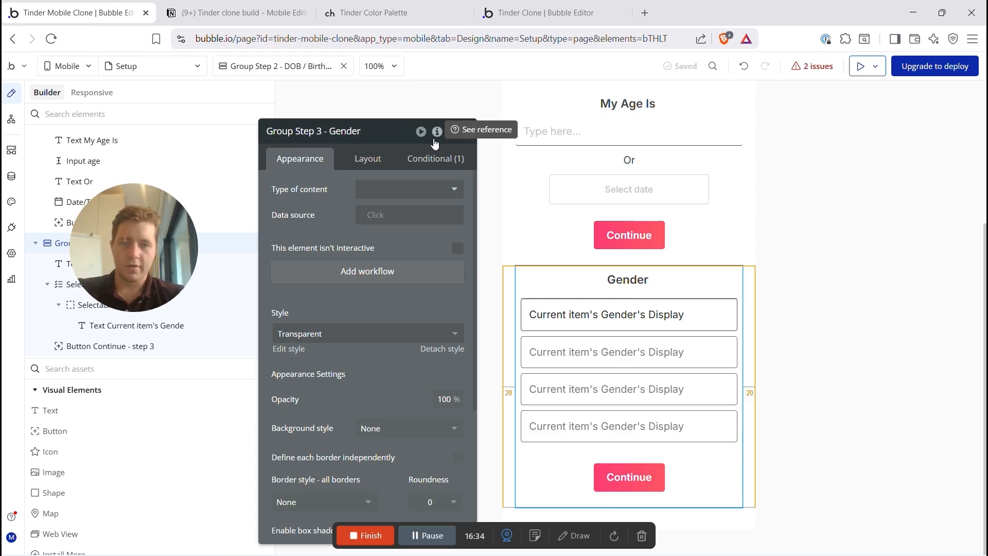
click(357, 201)
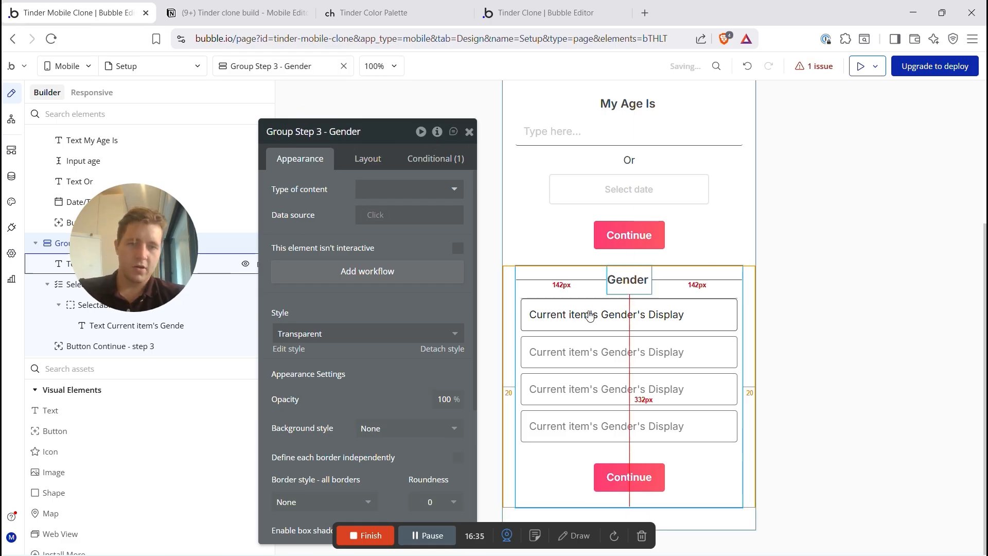
Step: Change the Gender group's visibility condition so it applies when Group progress bar's Step Number is 3
click(439, 159)
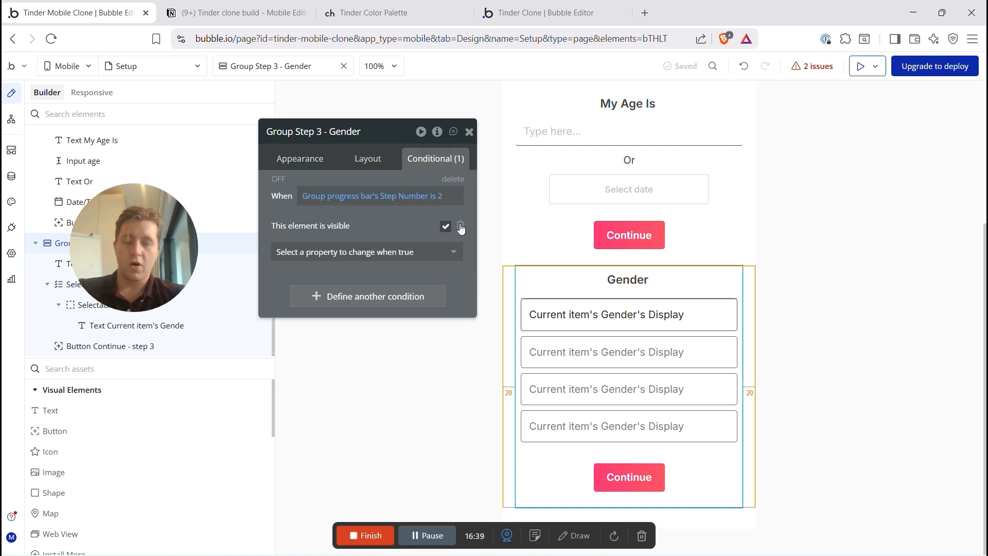
click(441, 198)
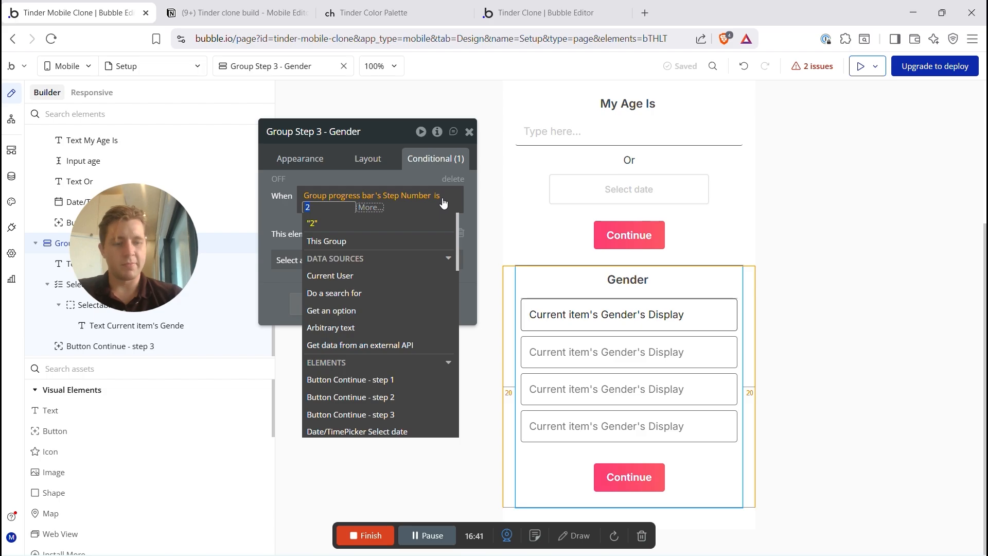
text(3)
click(372, 224)
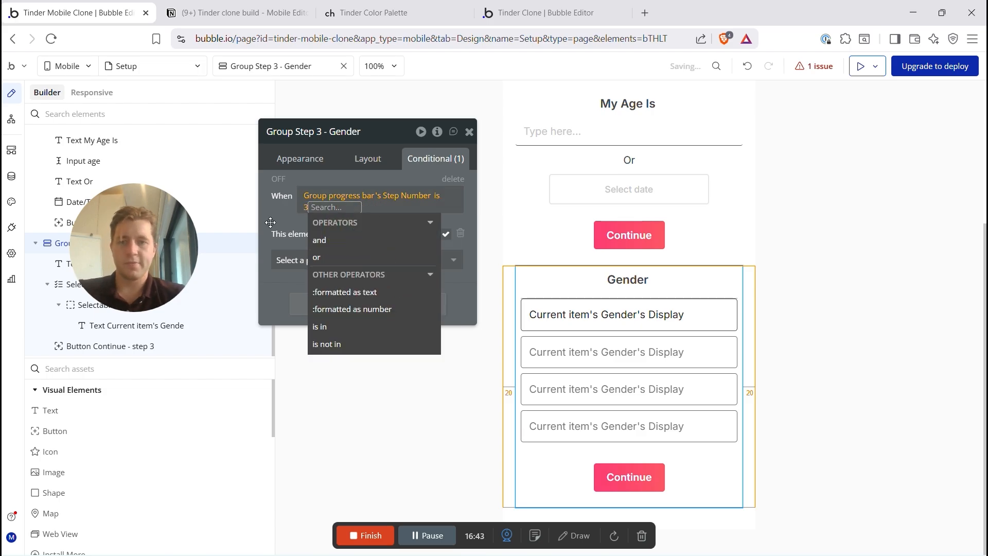
Step: Create a workflow for Button Continue - step 3 with a "Make changes to current user" action
click(629, 477)
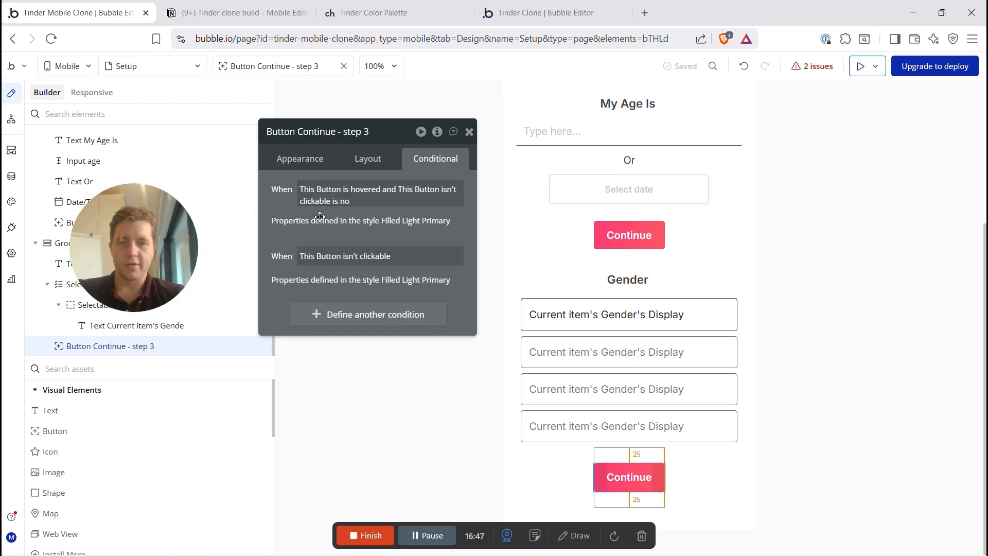
click(308, 162)
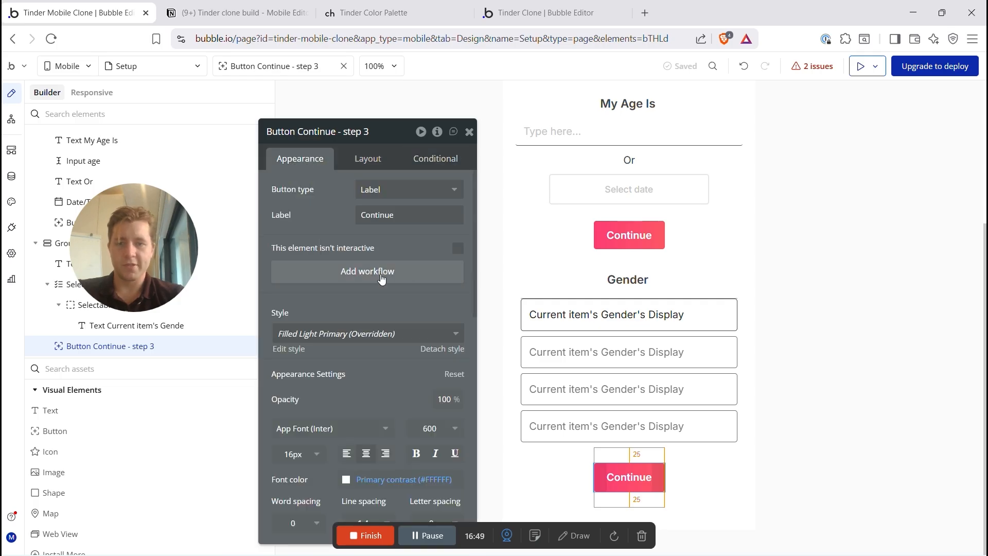
click(355, 273)
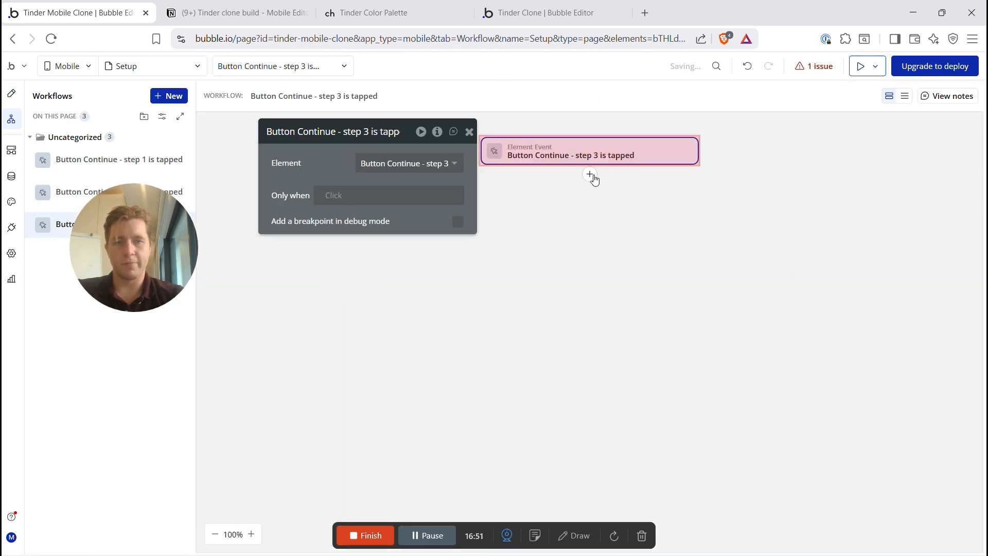
click(589, 178)
text(mak)
click(656, 206)
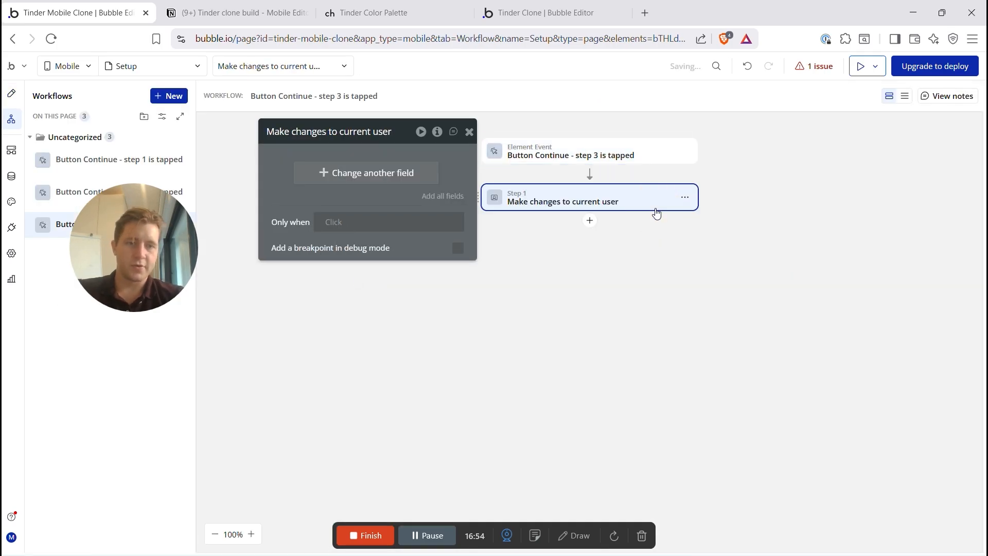
Step: Set the current user's Gender field to SelectableList A's selected choice
click(360, 178)
text(gen)
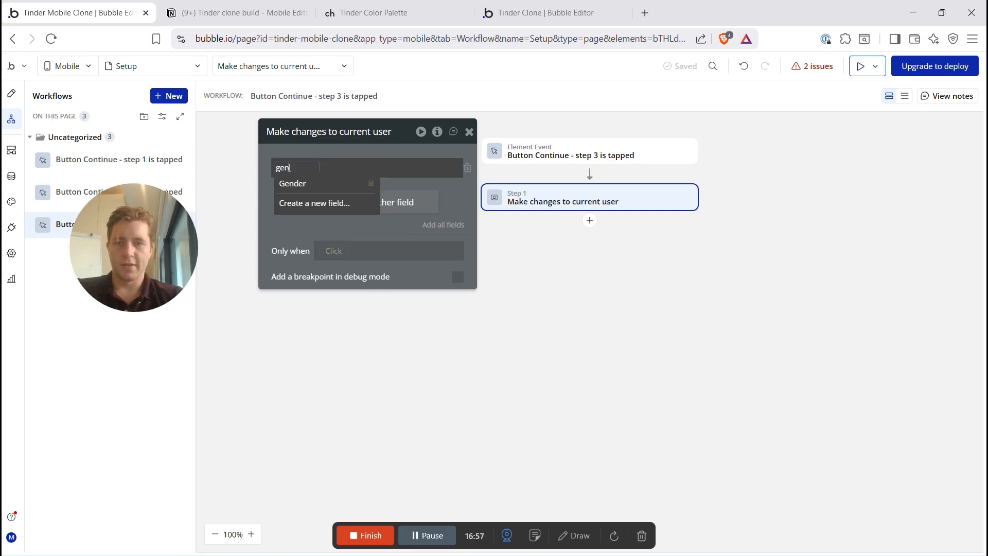
click(314, 185)
click(332, 167)
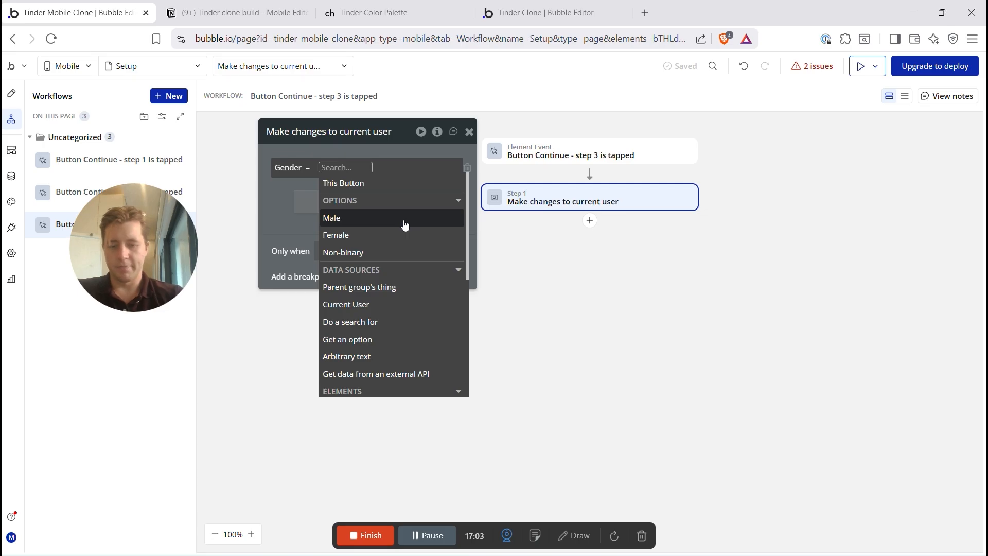
text(sel)
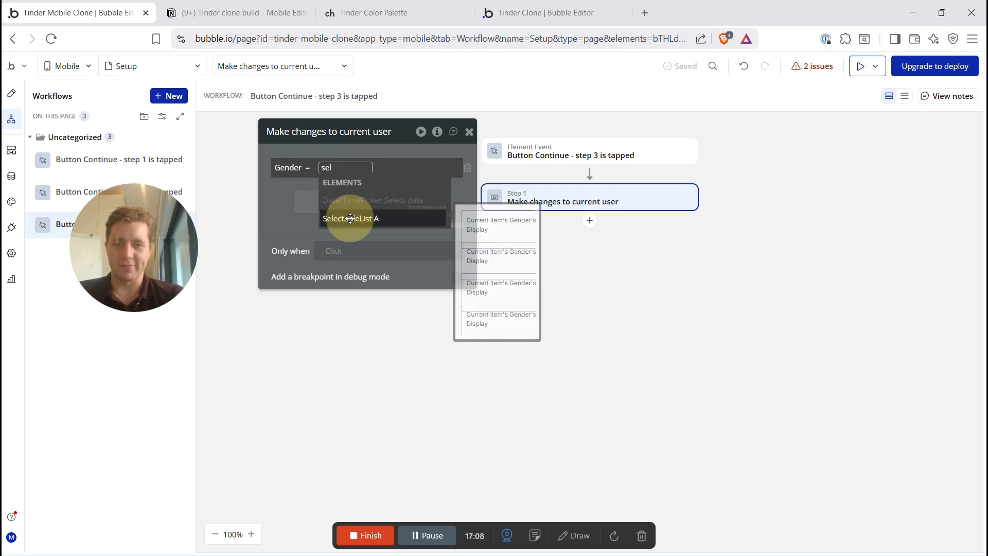
click(352, 220)
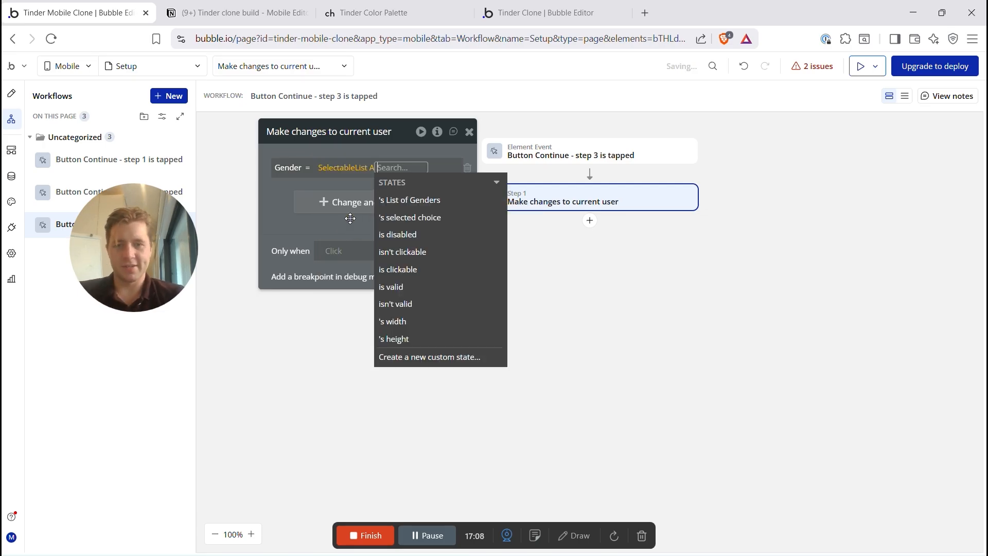
click(403, 219)
click(276, 206)
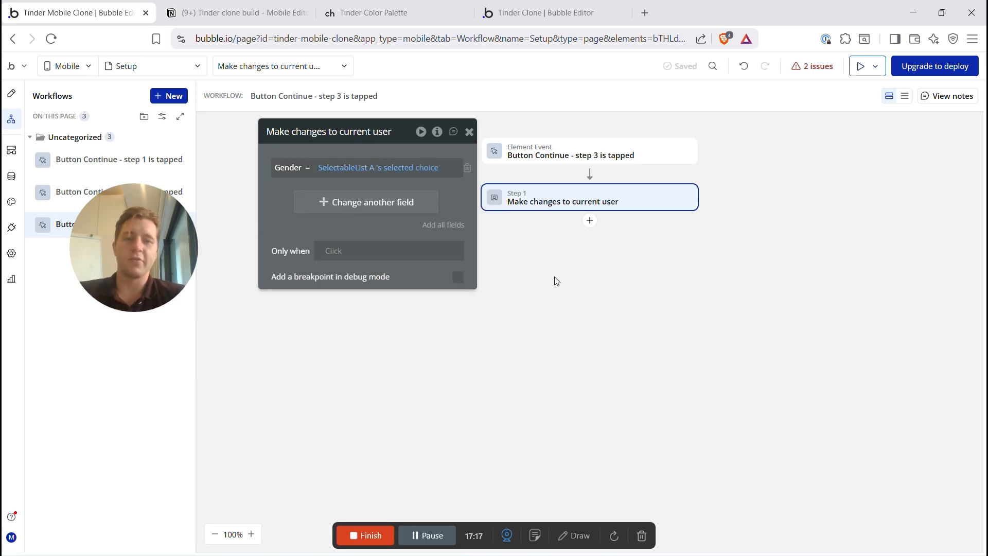
Step: Add a "Set state of an element" action targeting Group progress bar's Step Number custom state
click(590, 221)
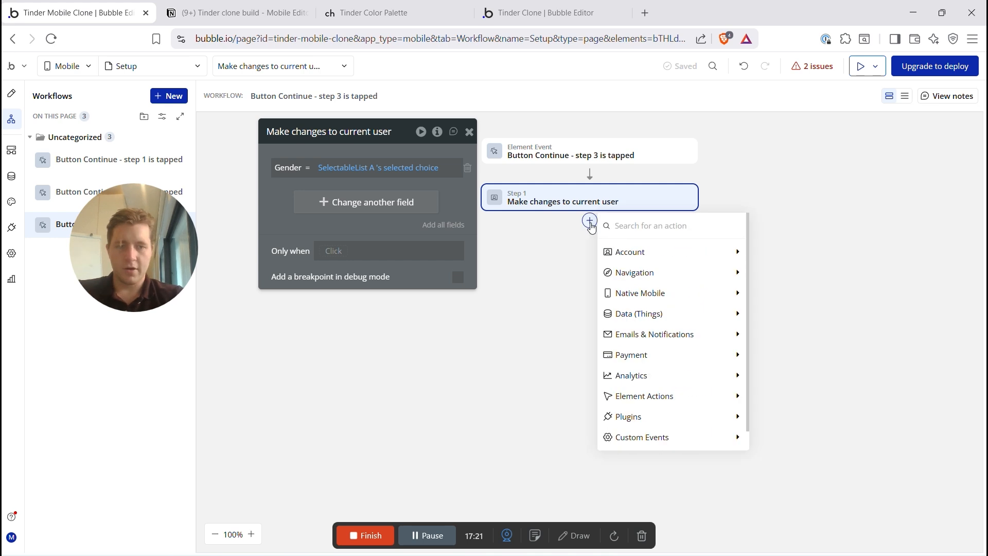
text(s)
key(BackSpace)
text(set)
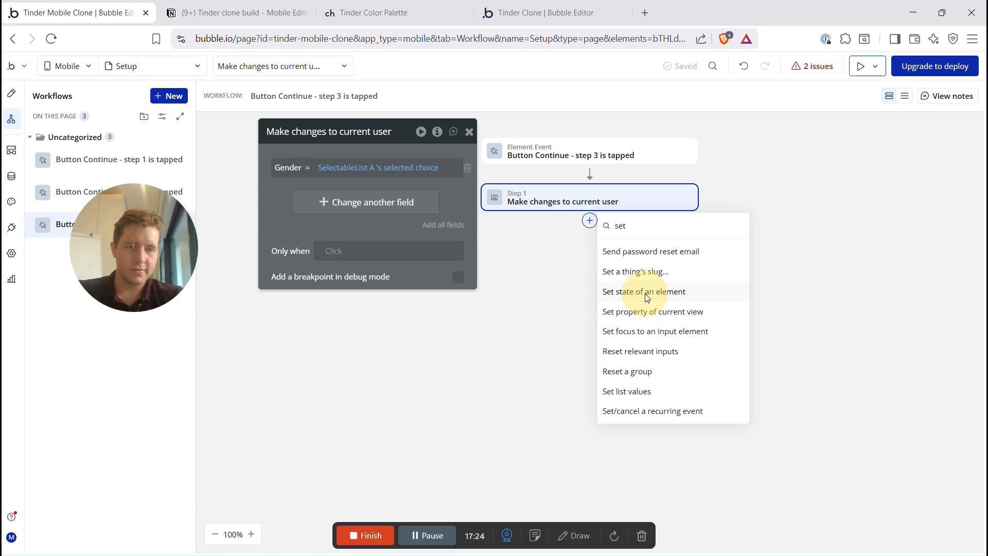
click(644, 292)
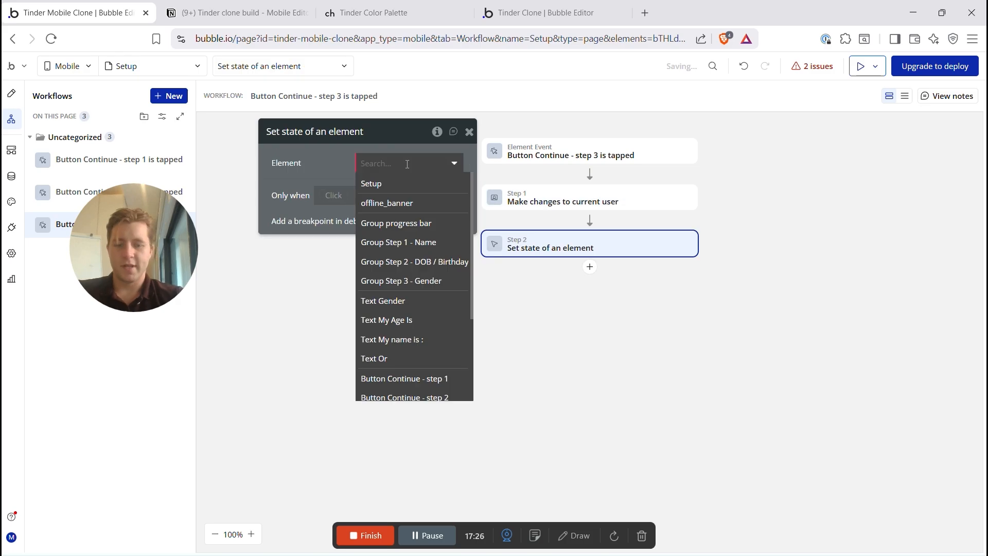
text(prog)
click(388, 190)
click(397, 198)
click(388, 203)
Step: Set the Step Number state's value to Group progress bar's Step Number + 1
click(374, 215)
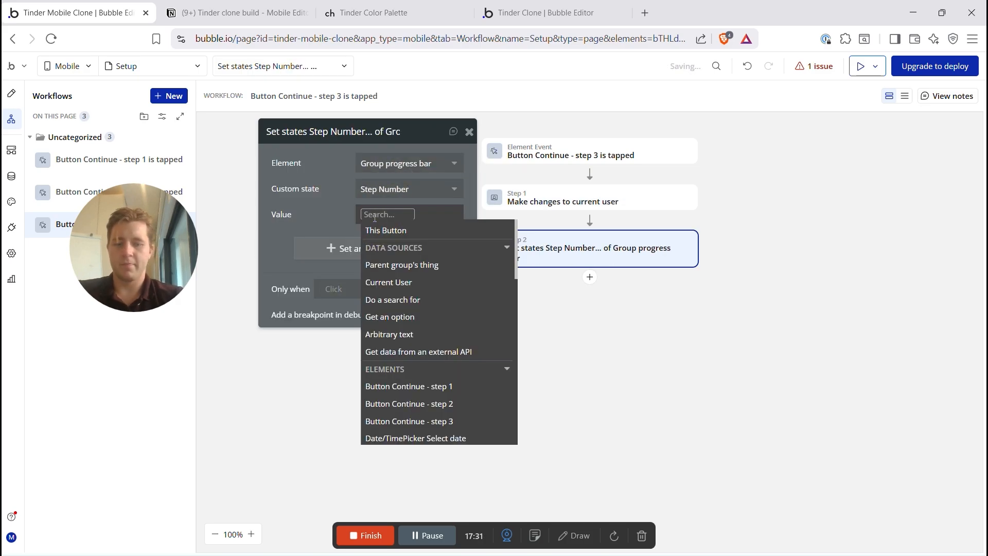
text(prog)
click(401, 246)
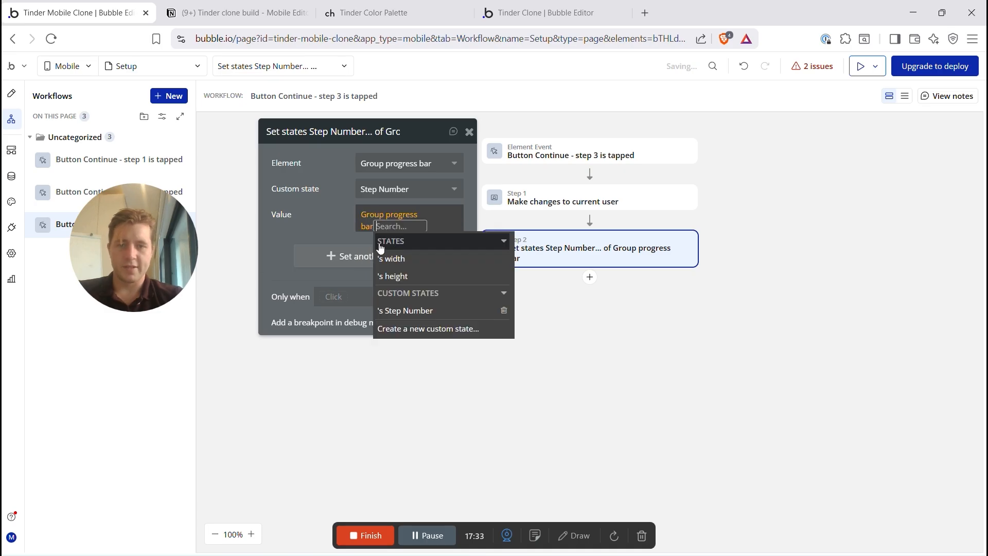
click(404, 310)
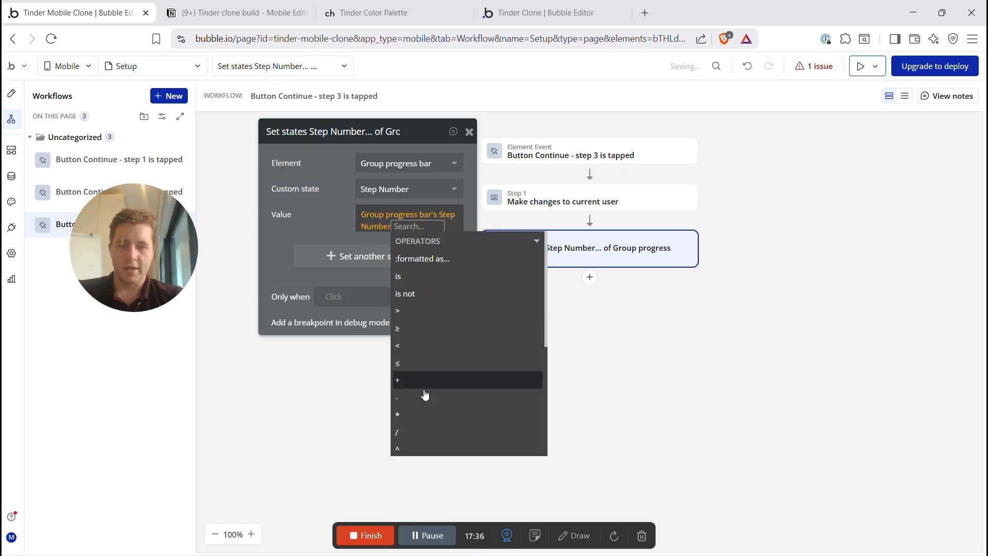
click(400, 381)
text(1)
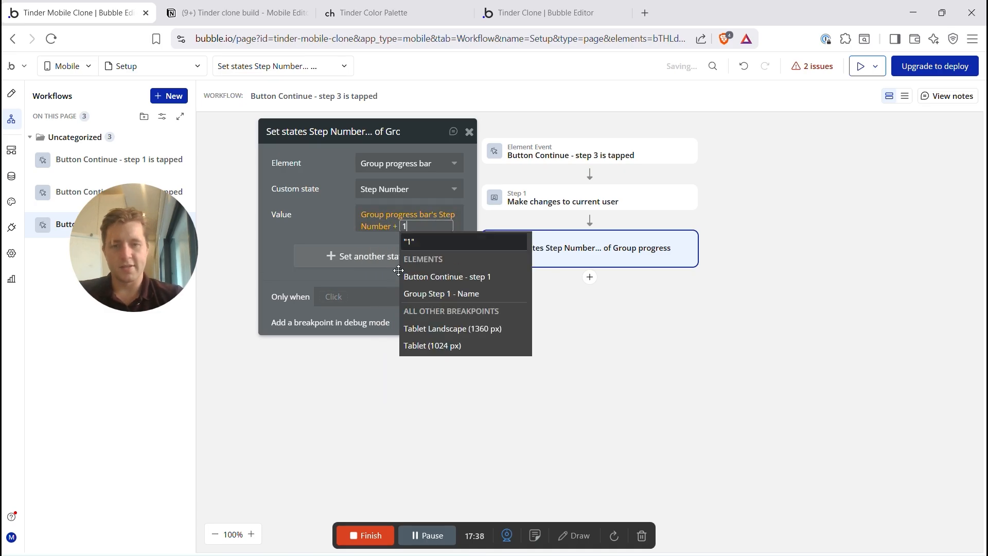
key(Return)
click(317, 221)
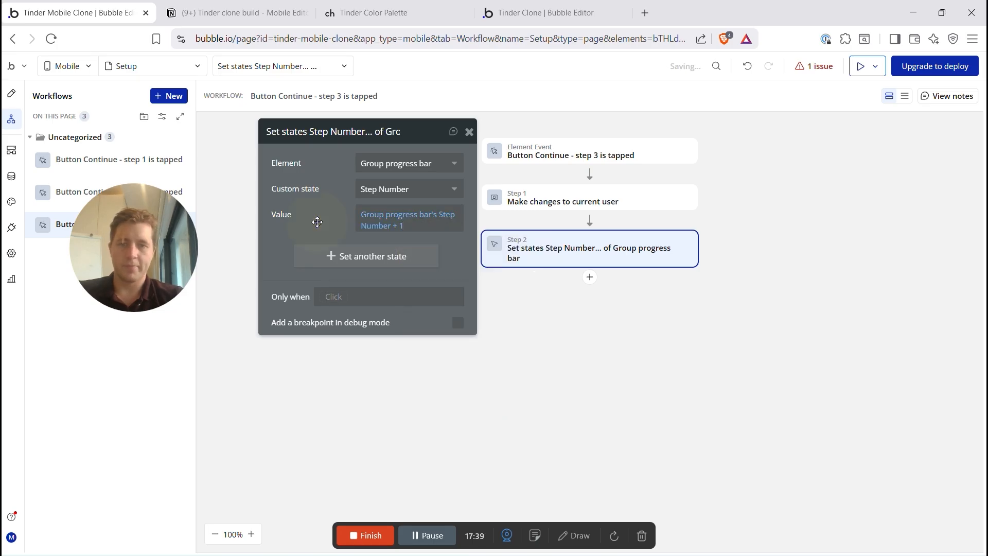
Step: Check the onboarding steps list in the Notion build notes for the step following Gender, and return to the Bubble page design
key(alt+Left)
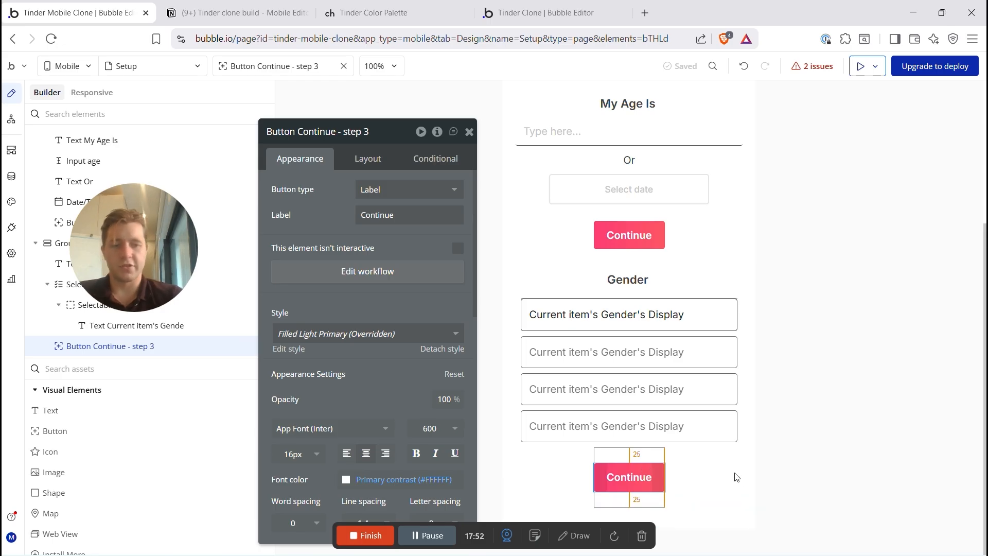
key(ctrl+Tab)
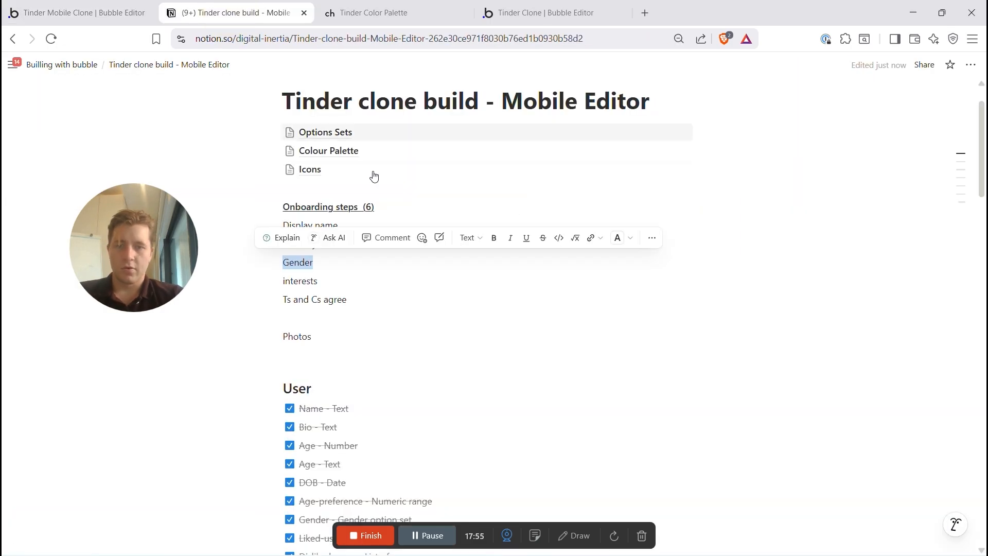
click(386, 310)
drag(323, 279, 281, 277)
click(77, 13)
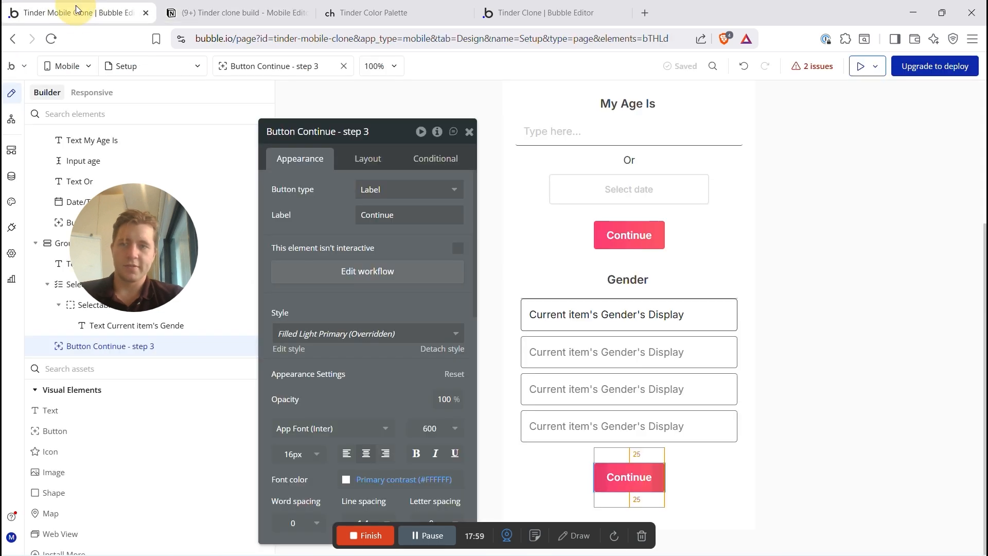
Step: Duplicate Group Step 3 - Gender on the Setup page
click(694, 480)
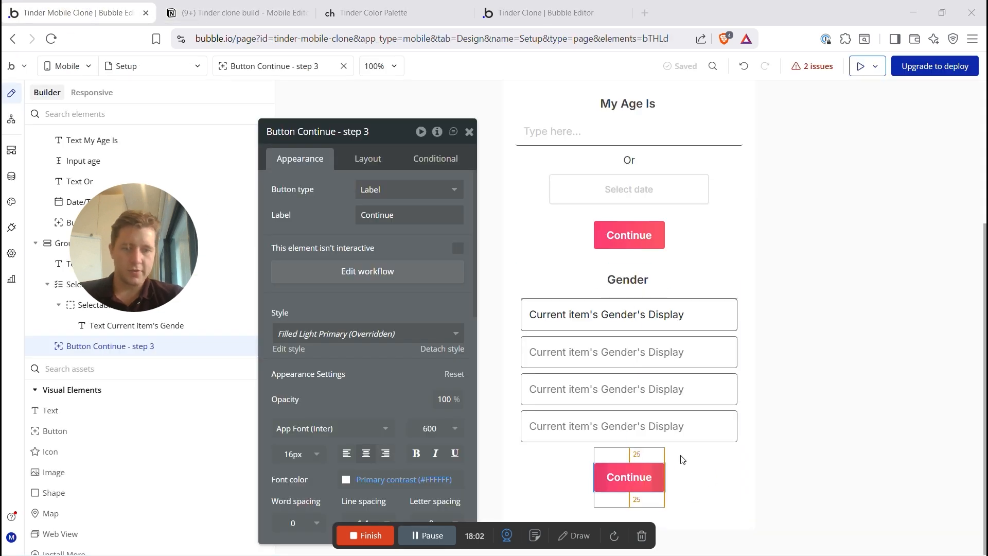
click(561, 284)
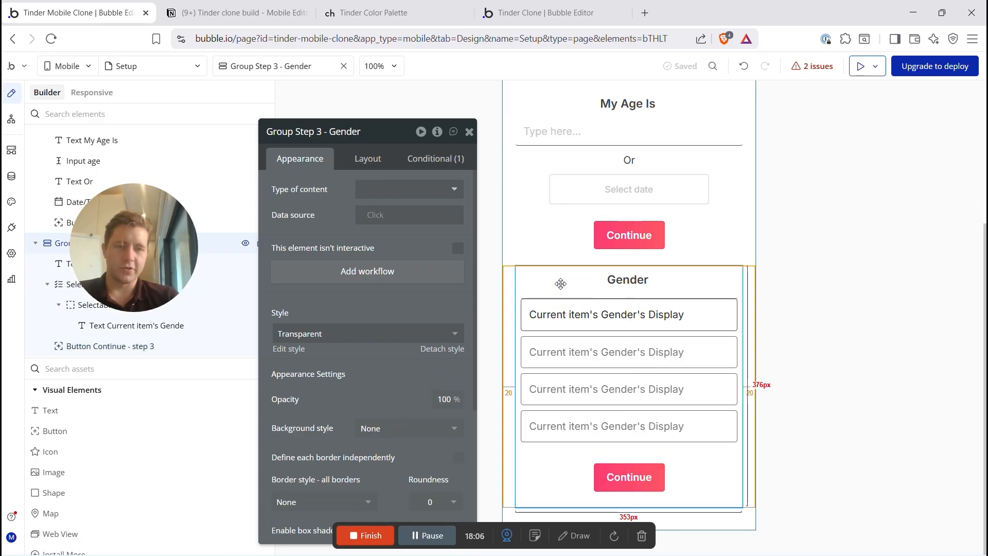
key(ctrl+c)
key(ctrl+v)
Step: Replace the duplicated group's Gender heading text with "Interest"
click(629, 280)
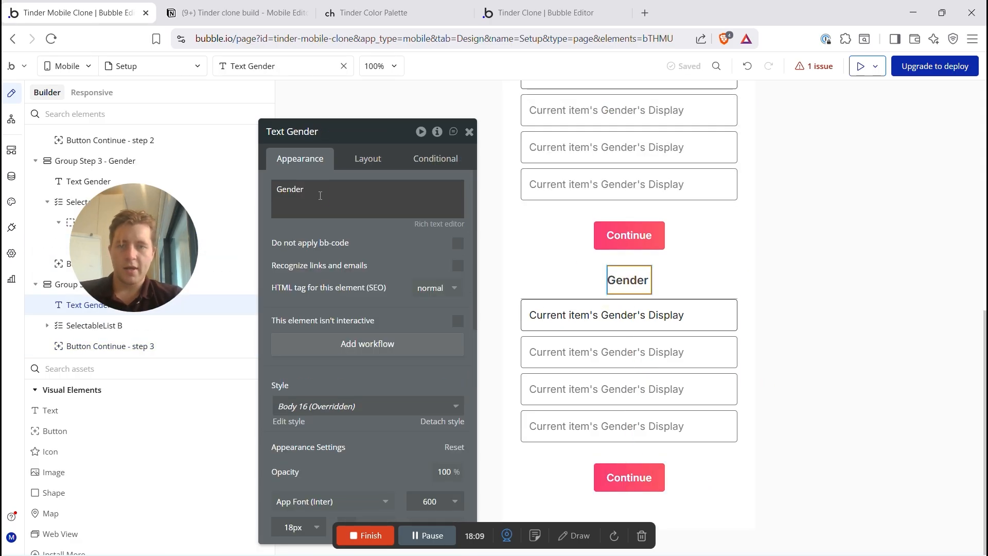
click(313, 193)
key(ctrl+a)
key(BackSpace)
text(interest)
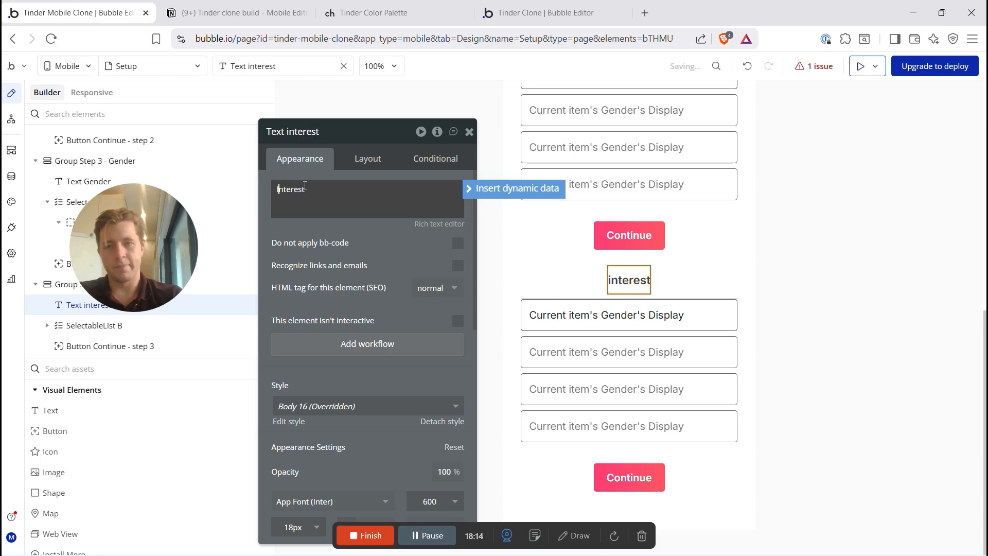
click(524, 292)
Step: Check which types of choices are available for SelectableList B in the duplicated Interest group, leaving the current type in place
click(524, 299)
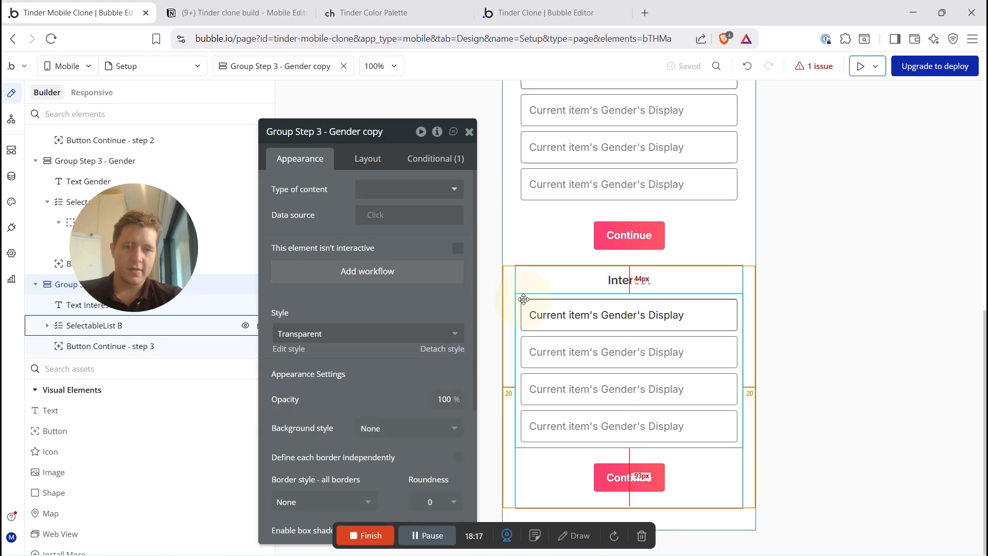
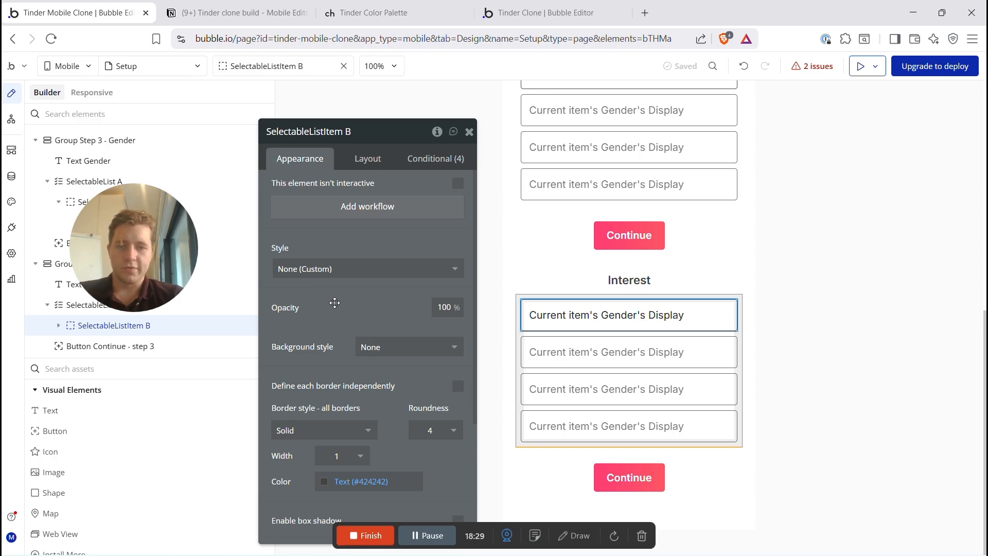
scroll(334, 303, down, 3)
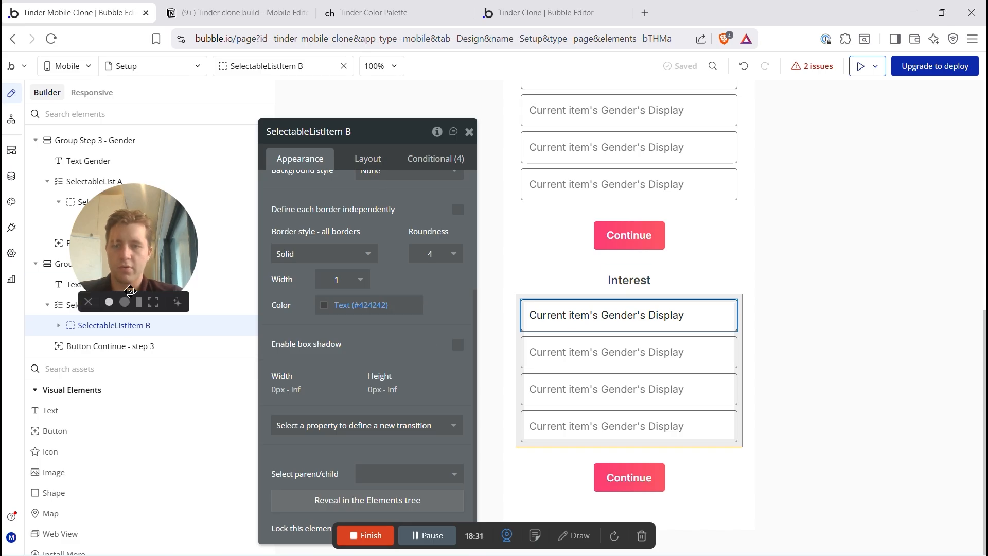
click(74, 311)
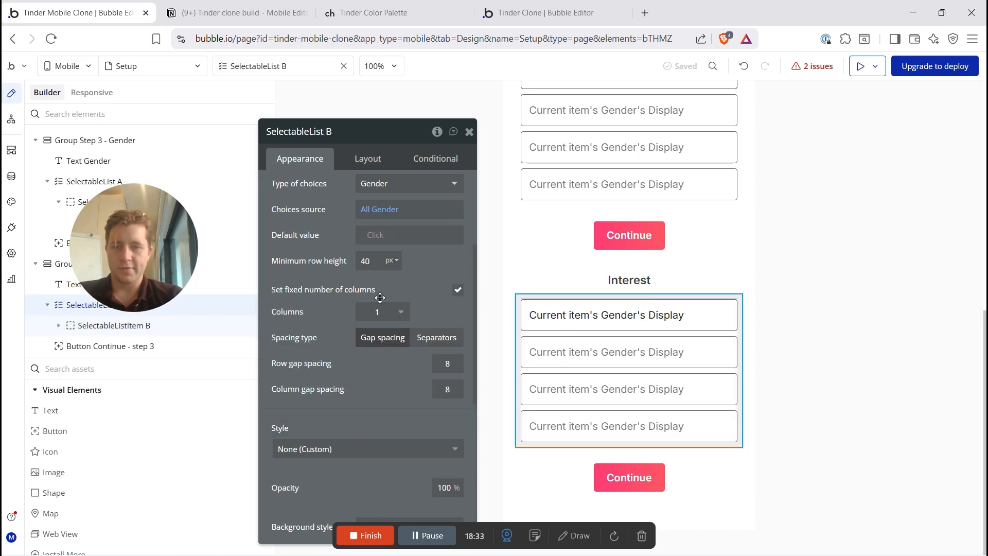
scroll(391, 289, up, 2)
click(393, 291)
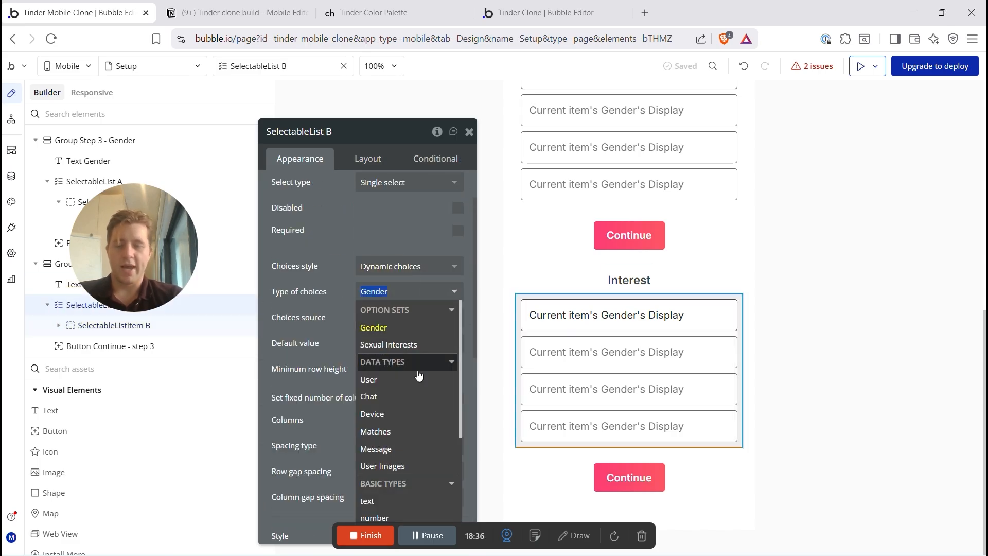
click(344, 313)
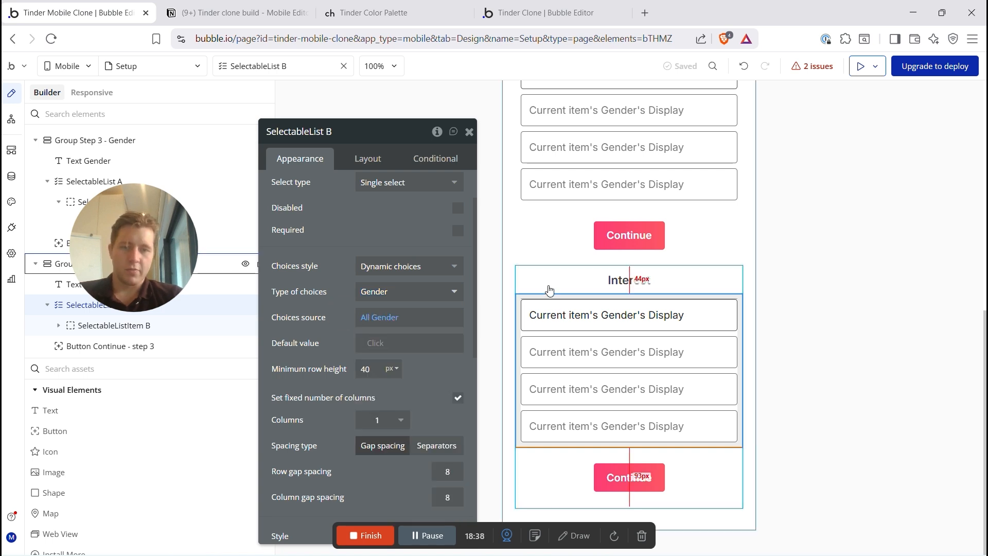
Step: Rename the duplicated group as "Group Step 4 - Interests"
click(547, 283)
click(321, 132)
click(321, 132)
key(BackSpace)
text(4 - Gender copy)
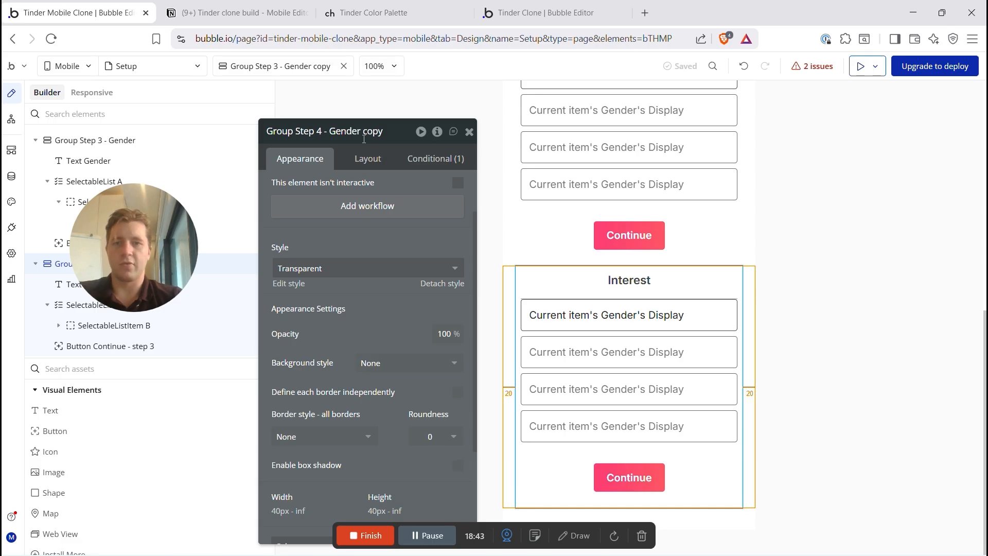
drag(392, 133, 331, 132)
text(Interests)
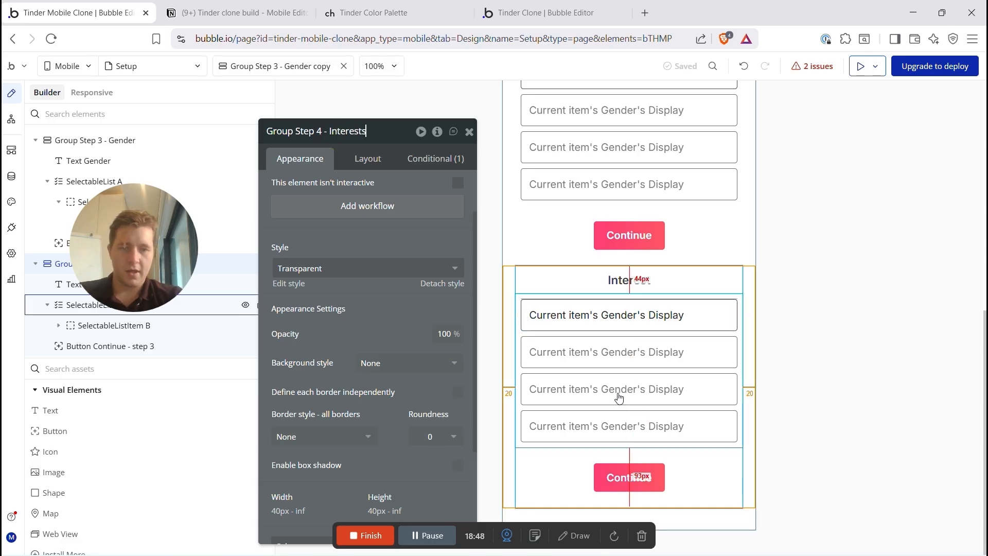
Step: Rename the Continue button in the Interests group as "Button Continue - step 4"
click(607, 479)
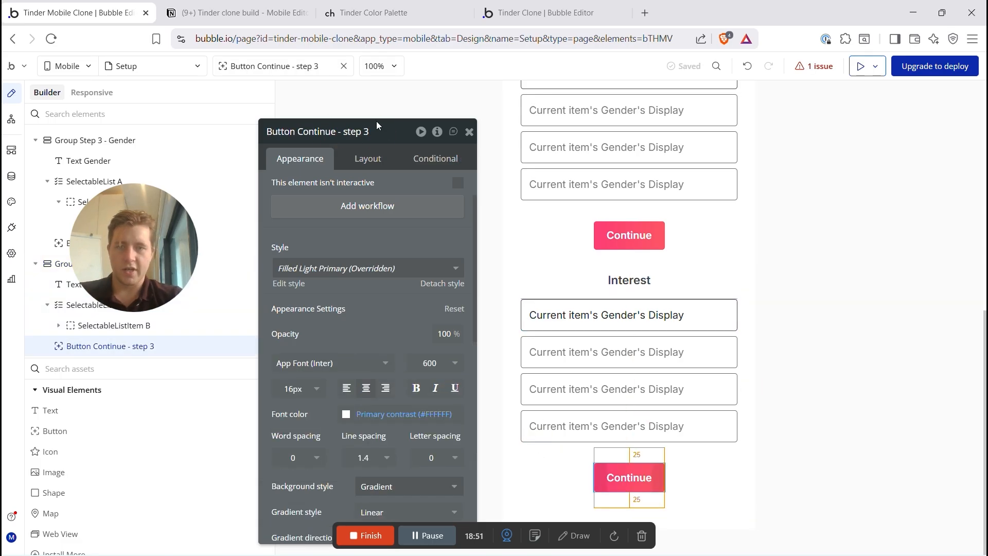
click(370, 133)
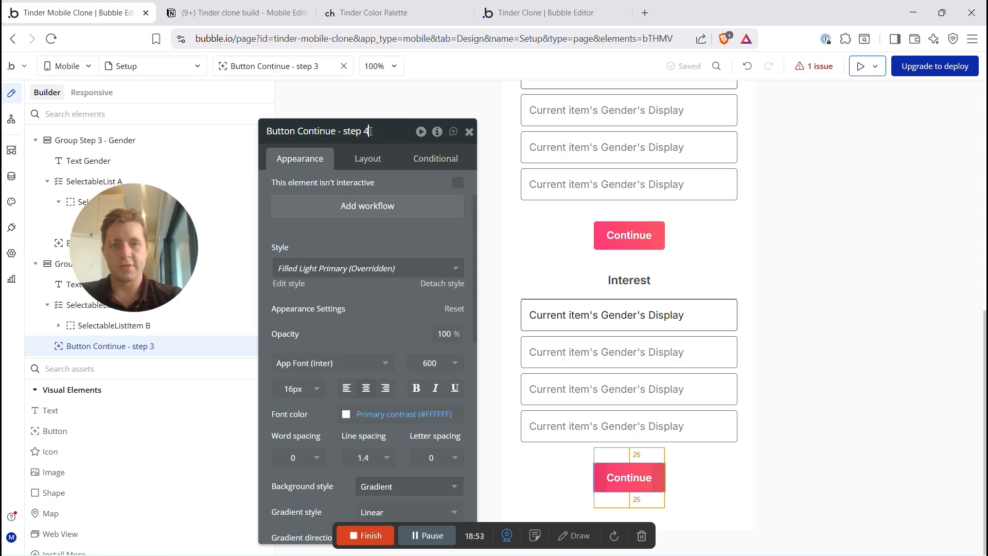
click(689, 298)
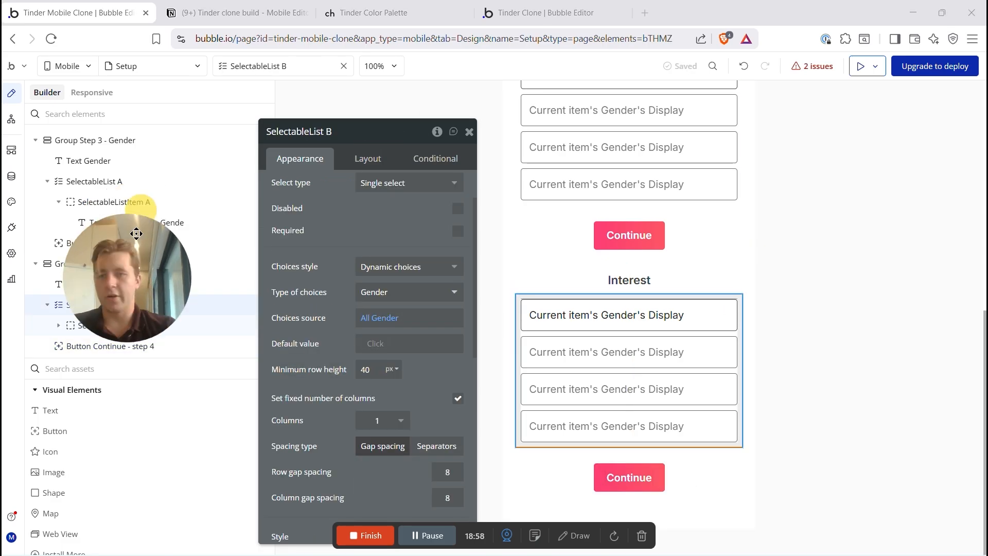
Step: Create a new option set named "Interests" in the app's data
click(11, 176)
click(219, 109)
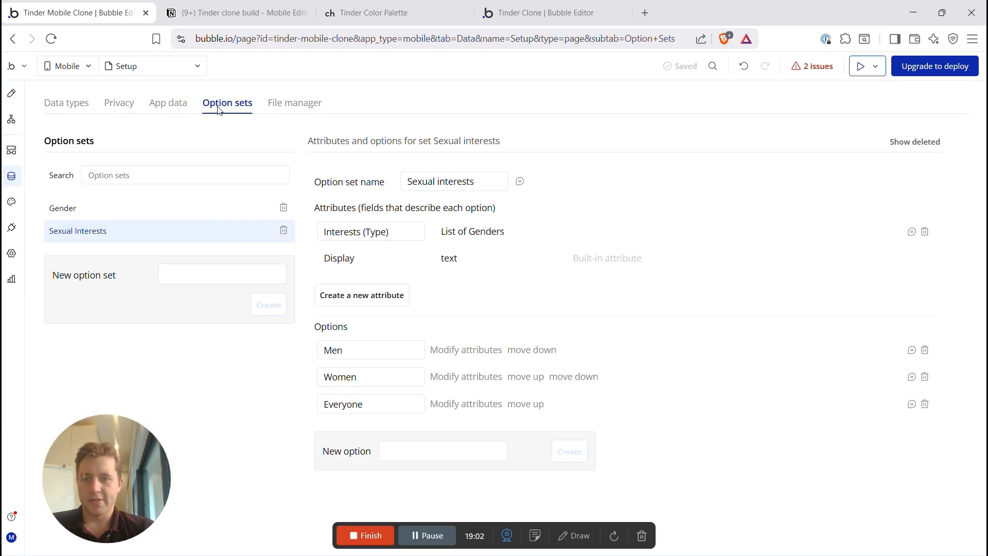
click(196, 275)
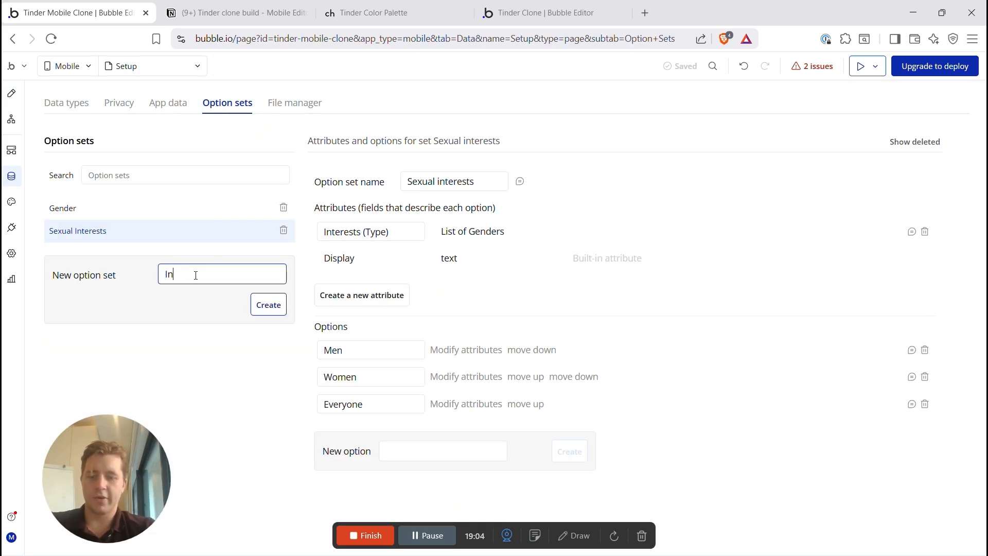
click(267, 304)
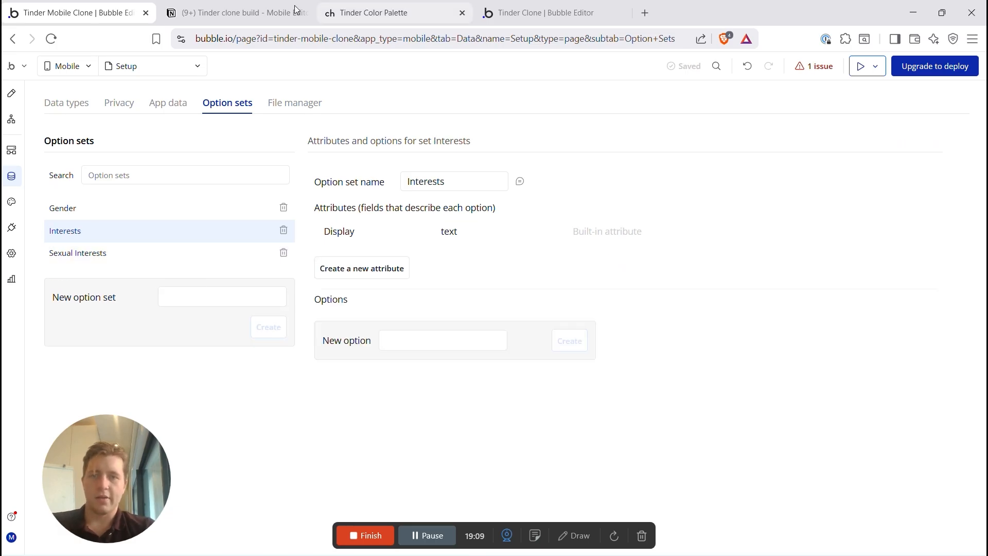
Step: Switch to the Notion build notes and review the interests list on the Options Sets page
click(230, 12)
scroll(376, 420, down, 1)
scroll(375, 419, up, 1)
click(356, 335)
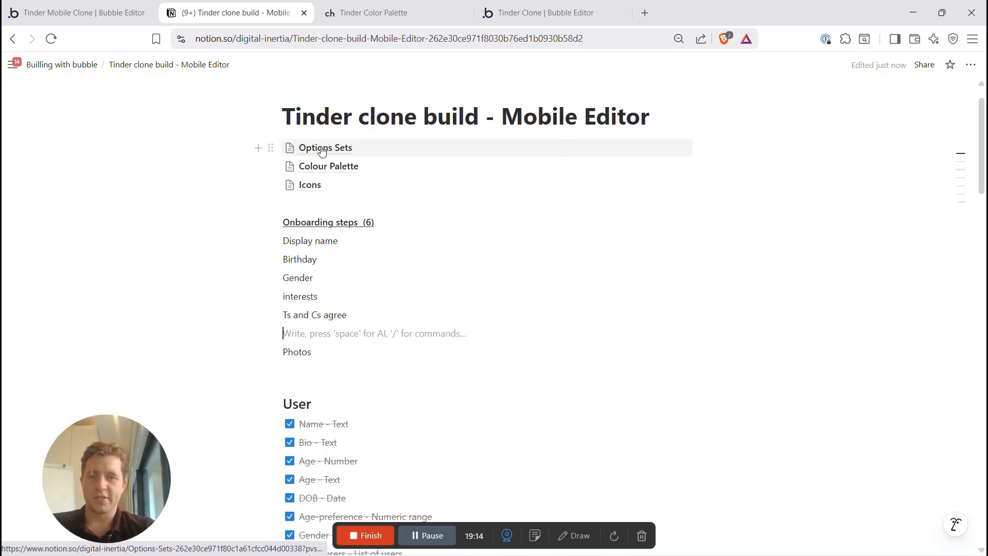
click(322, 150)
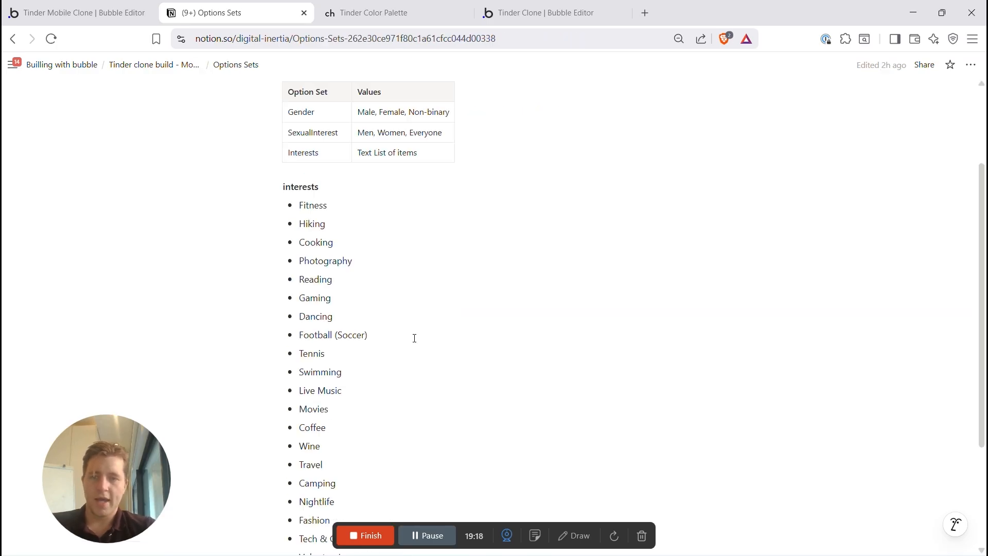
scroll(414, 338, down, 3)
scroll(414, 338, up, 3)
scroll(414, 338, down, 2)
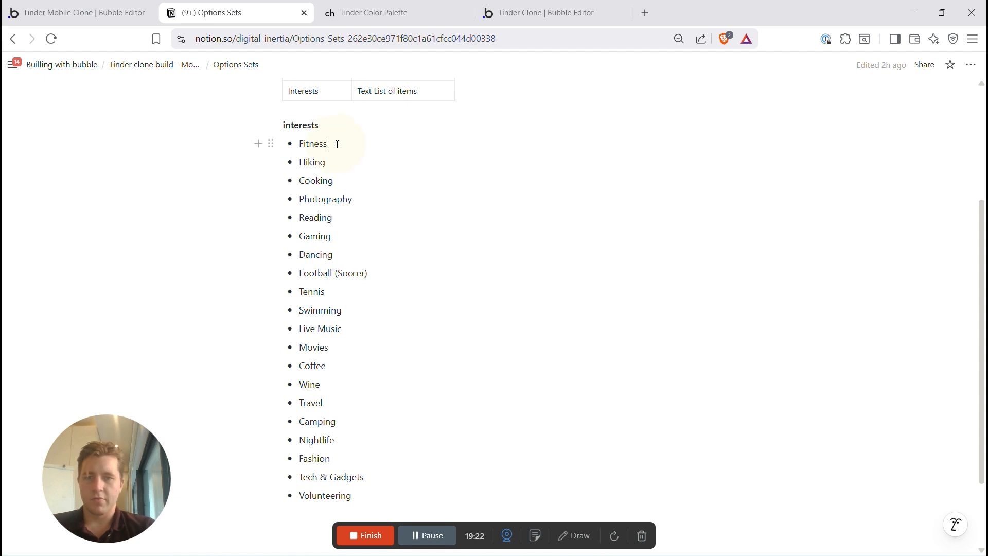
Step: Add Fitness, Hiking and Cooking from the Notion list as options of Bubble's Interests option set
click(76, 12)
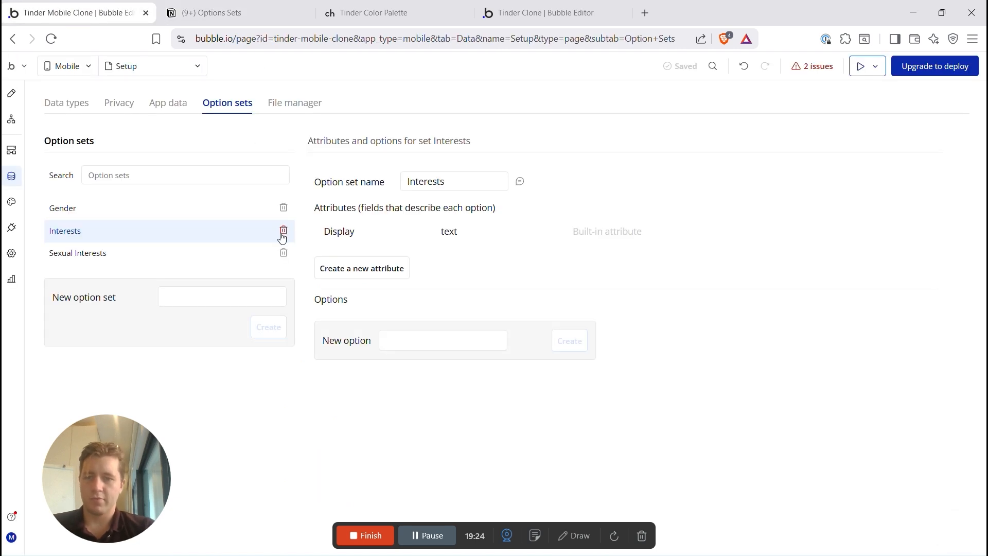
click(412, 342)
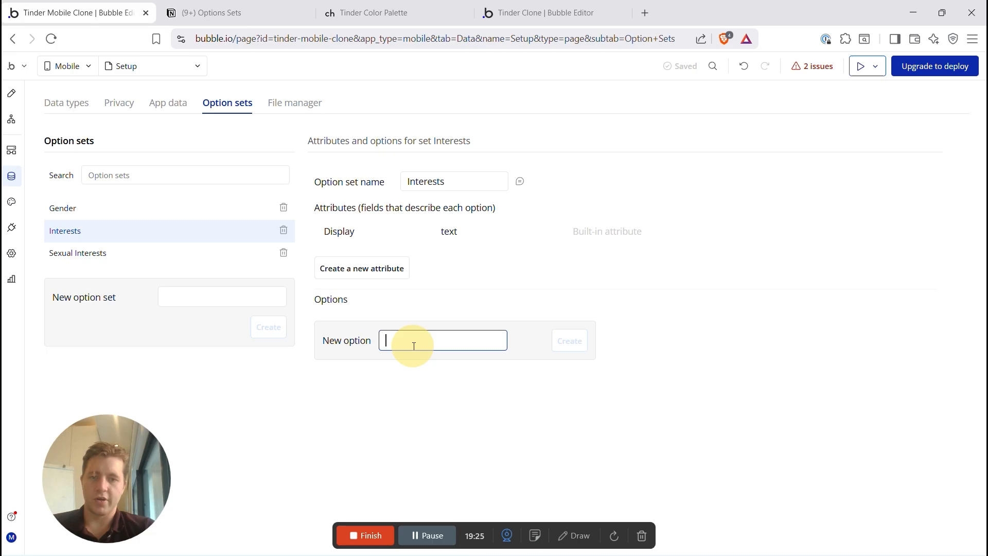
click(188, 12)
drag(335, 142, 296, 144)
click(121, 10)
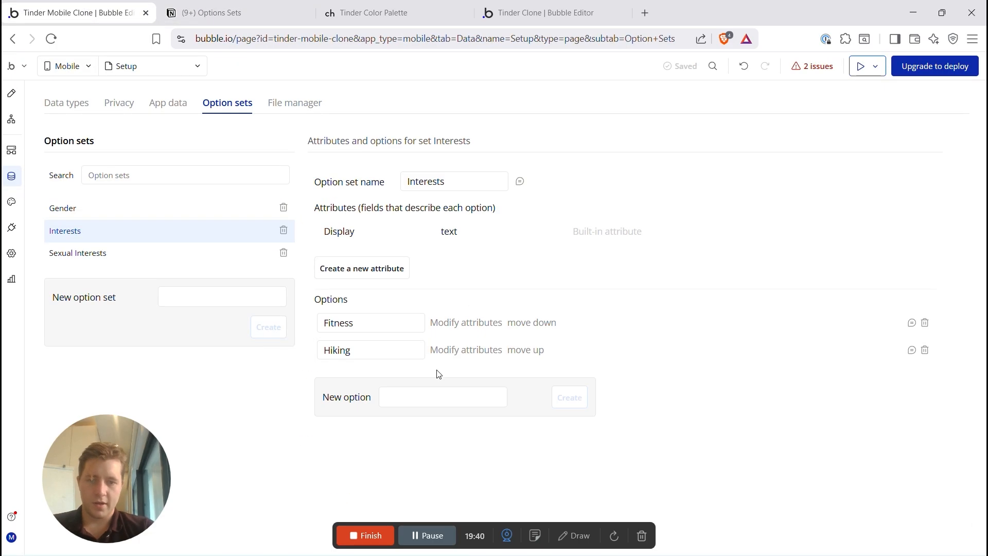
click(423, 398)
text(Cooking)
click(566, 398)
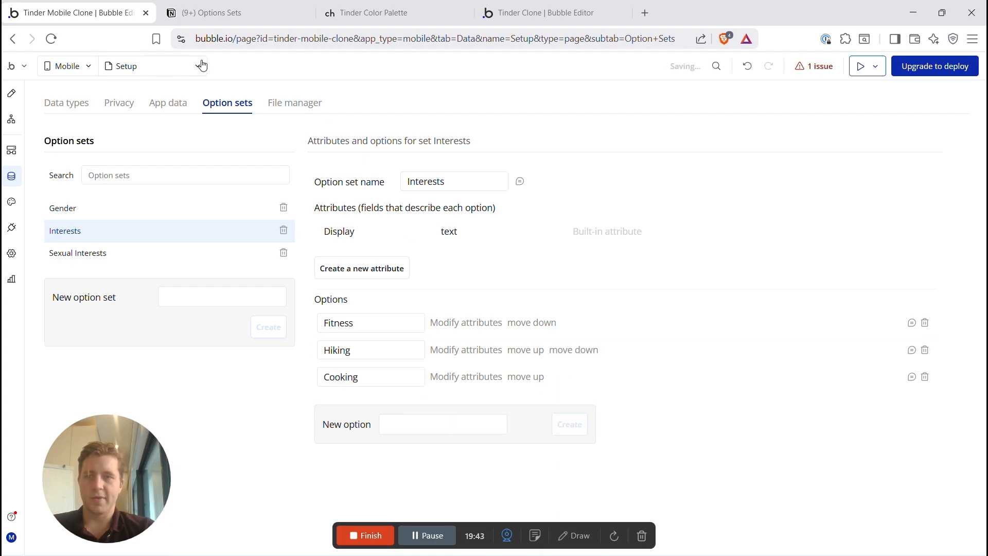
Step: Copy Photography from the Notion interests list and create it as an option in Bubble's Interests set
click(223, 7)
drag(354, 202, 294, 198)
key(ctrl+c)
click(114, 11)
click(454, 424)
key(ctrl+v)
click(576, 423)
Step: Copy Reading from the Notion interests list and create it as an option in Bubble's Interests set
click(286, 16)
drag(333, 217, 299, 218)
key(ctrl+c)
click(77, 13)
click(503, 450)
key(ctrl+v)
click(570, 451)
Step: Copy Gaming from the Notion interests list and create it as an option in Bubble's Interests set
click(221, 12)
double_click(311, 235)
drag(311, 236, 298, 235)
key(ctrl+c)
click(59, 13)
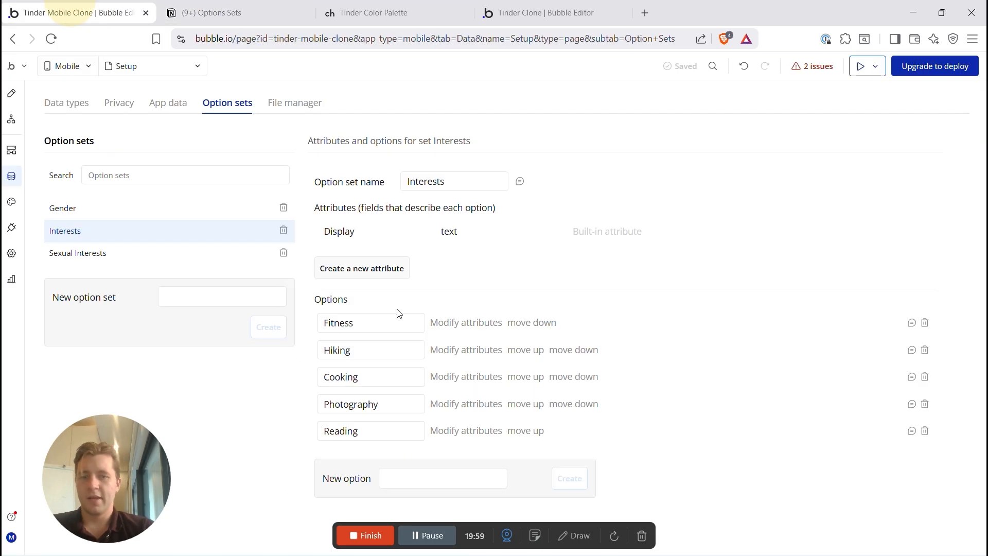
click(440, 479)
key(ctrl+v)
click(570, 478)
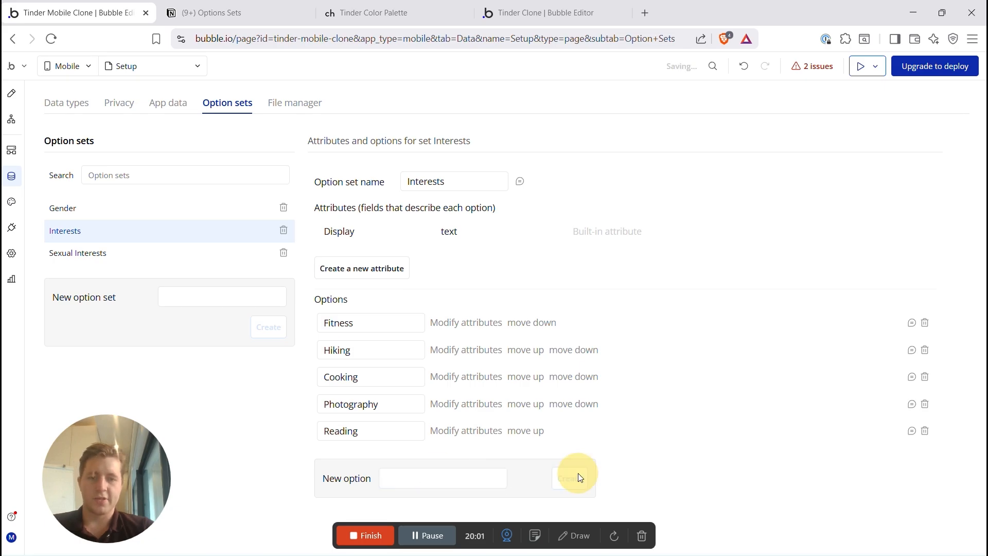
Step: Copy Dancing from the Notion interests list and create it as an option in Bubble's Interests set
click(235, 14)
scroll(327, 267, down, 1)
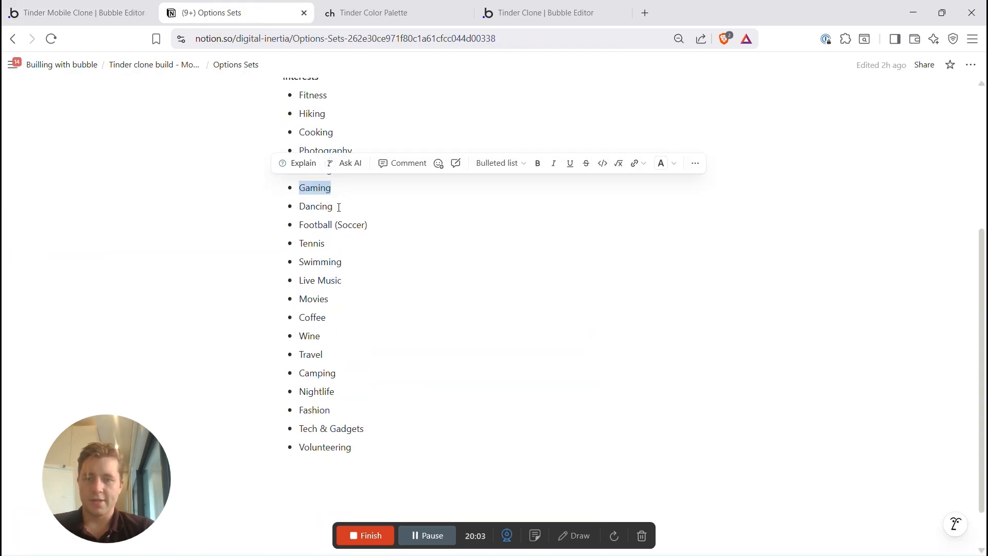
drag(332, 206, 304, 205)
key(ctrl+c)
key(ctrl+shift+Tab)
click(464, 504)
key(ctrl+v)
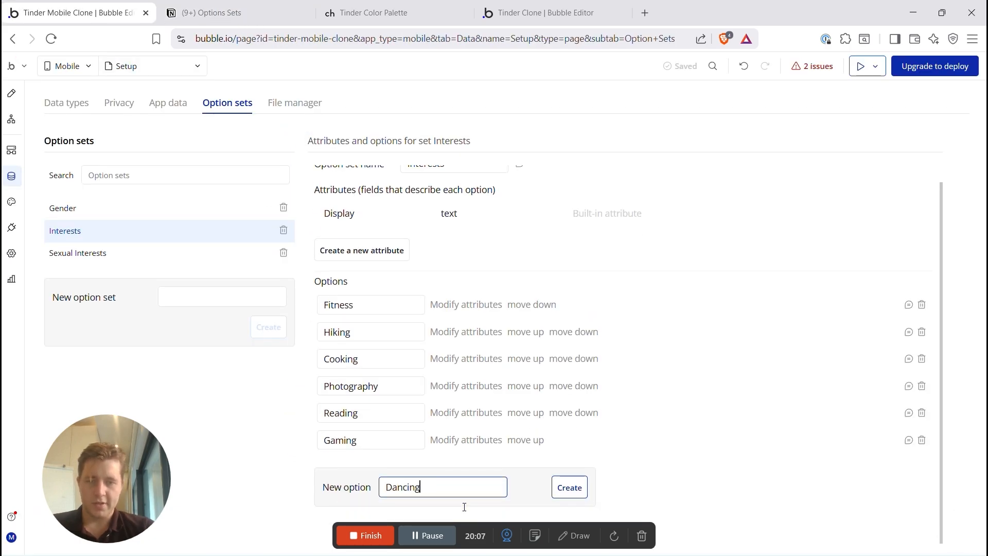
click(577, 496)
Step: Add Football (Soccer), Tennis, Swimming, Live Music, Movies, Coffee, Wine and Travel from the Notion list to Bubble's Interests option set
click(206, 11)
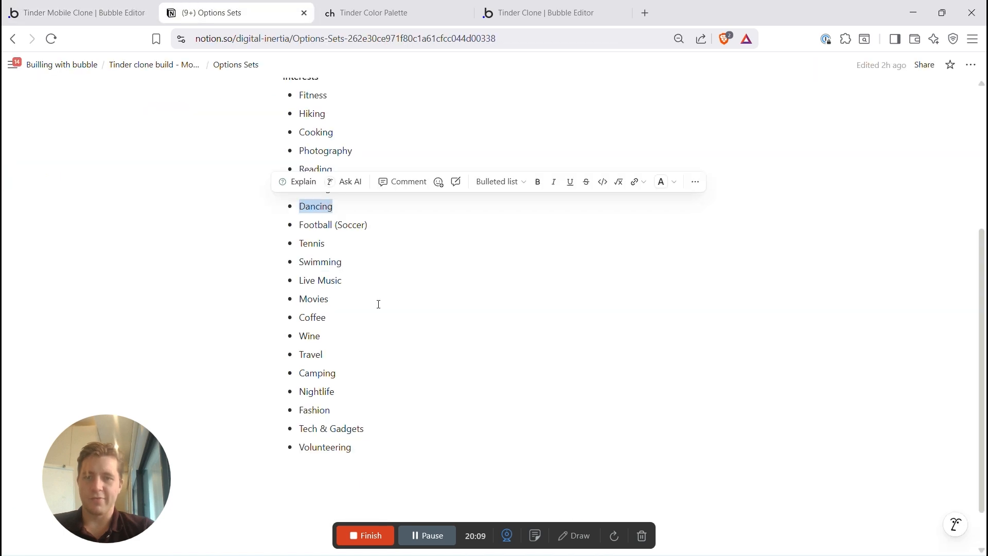
drag(371, 227, 293, 227)
mouse_move(297, 335)
mouse_down()
mouse_move(338, 335)
mouse_move(294, 353)
mouse_up()
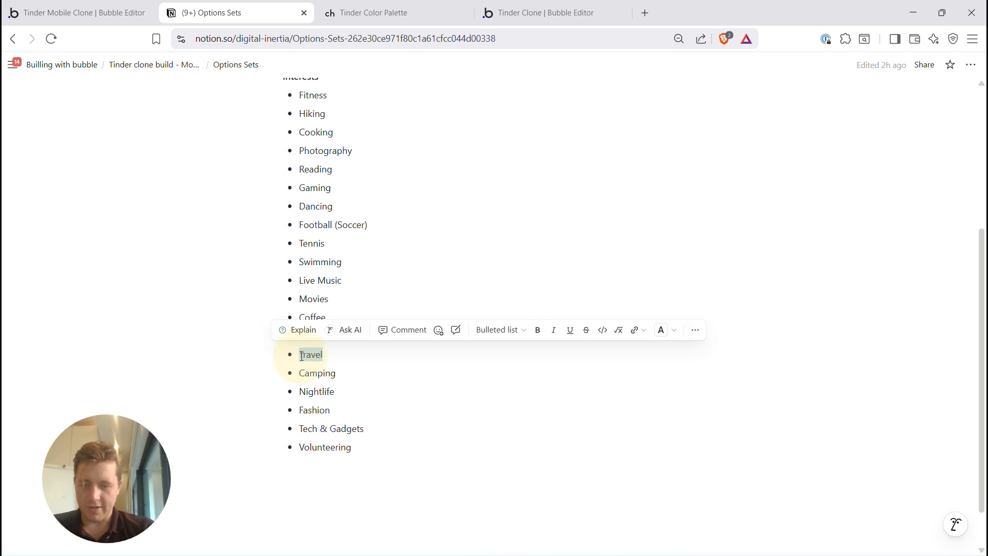
click(46, 12)
click(462, 539)
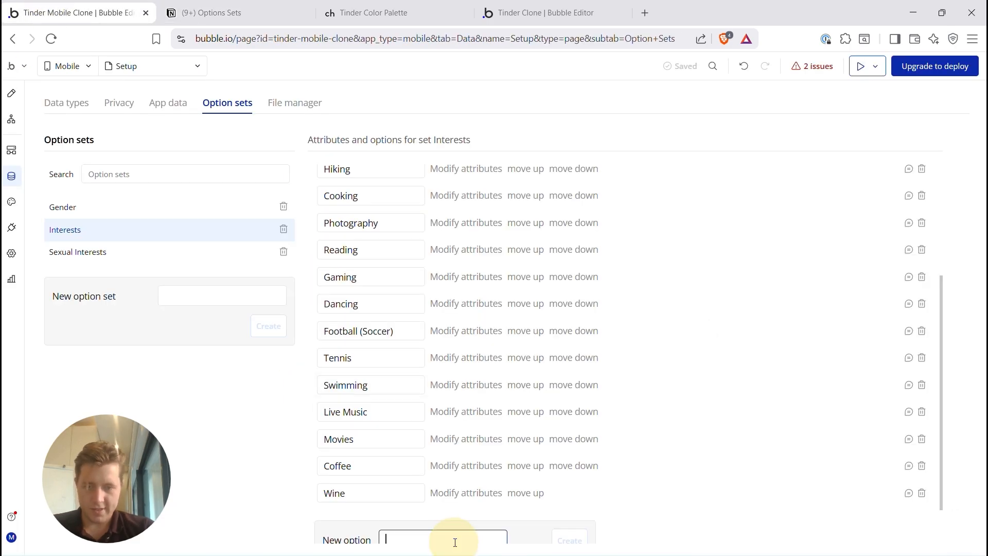
key(ctrl+v)
click(570, 539)
scroll(611, 407, down, 2)
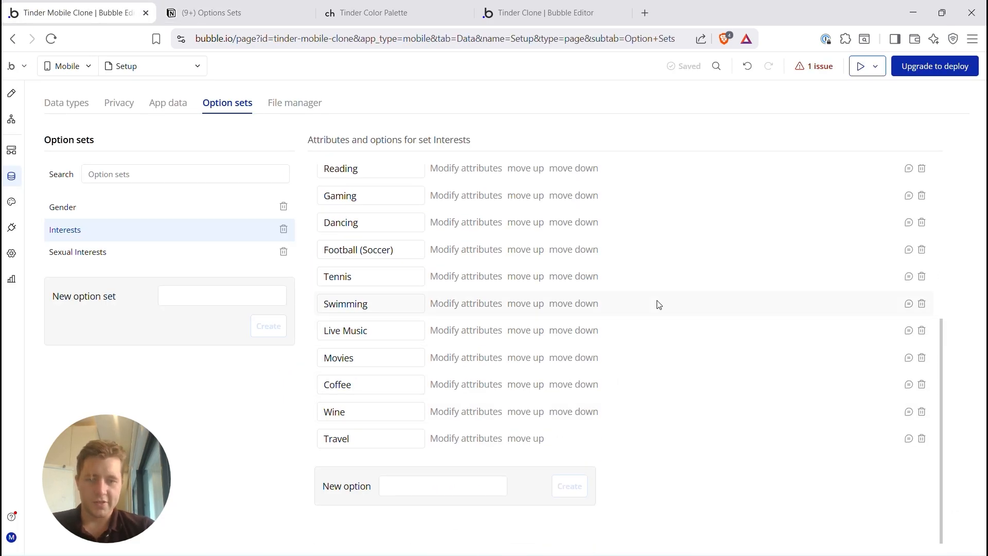
scroll(657, 304, up, 4)
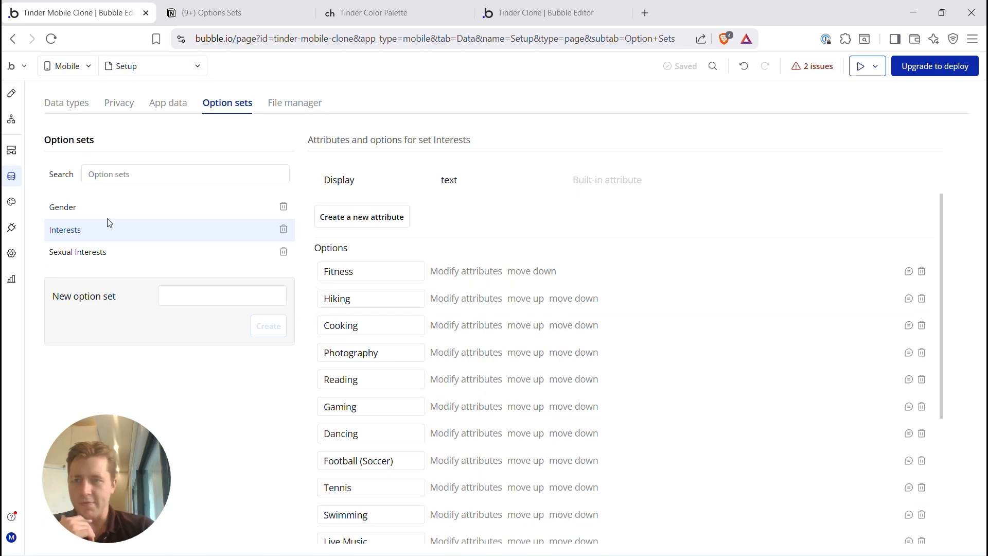
Step: Back in the page design, set SelectableList B's type of choices to Interests and its choices source to All Interests
click(11, 93)
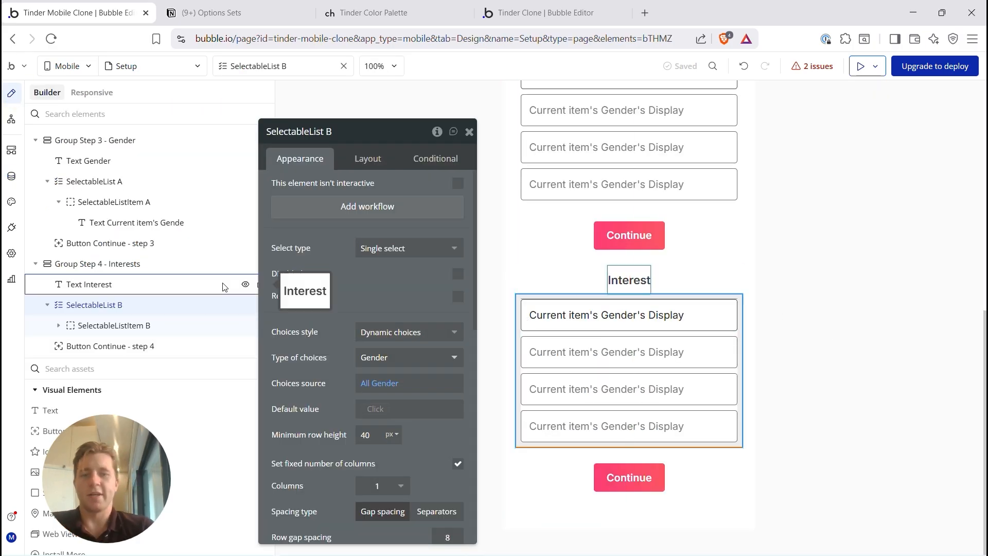
scroll(355, 293, down, 1)
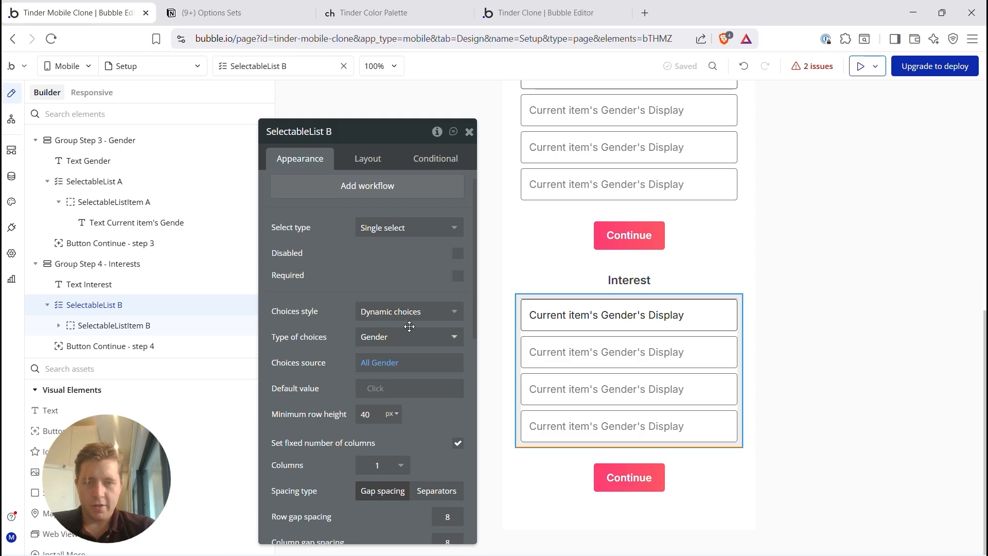
click(403, 348)
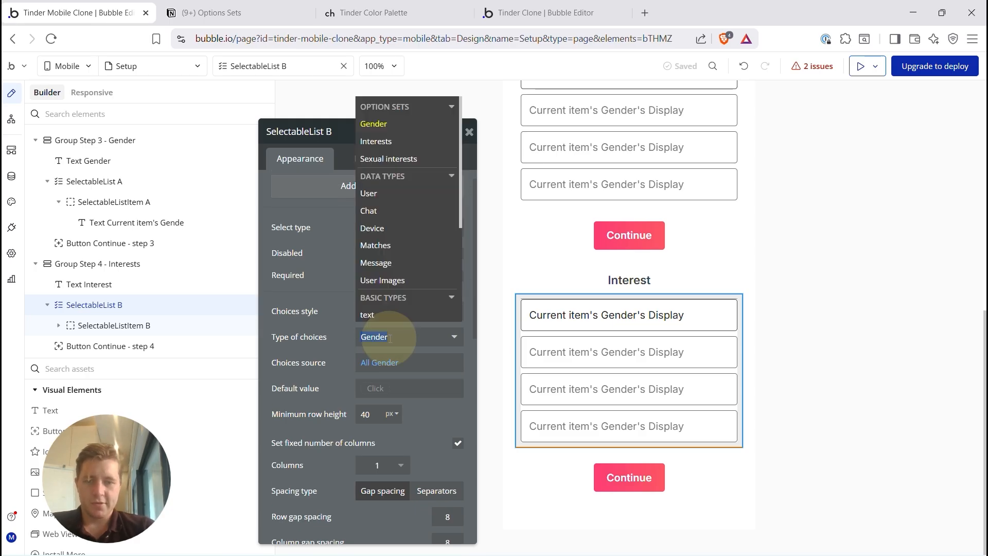
click(369, 141)
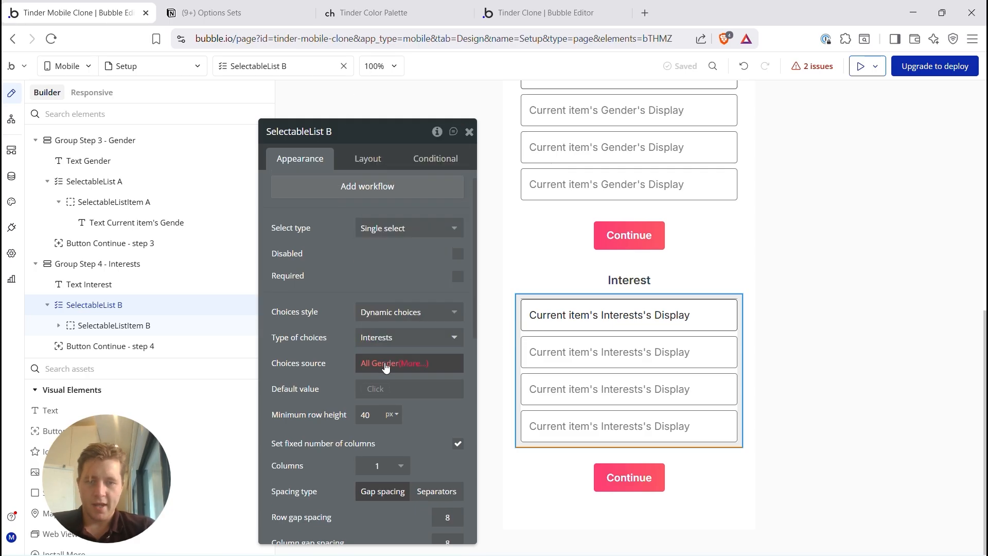
click(387, 362)
click(387, 181)
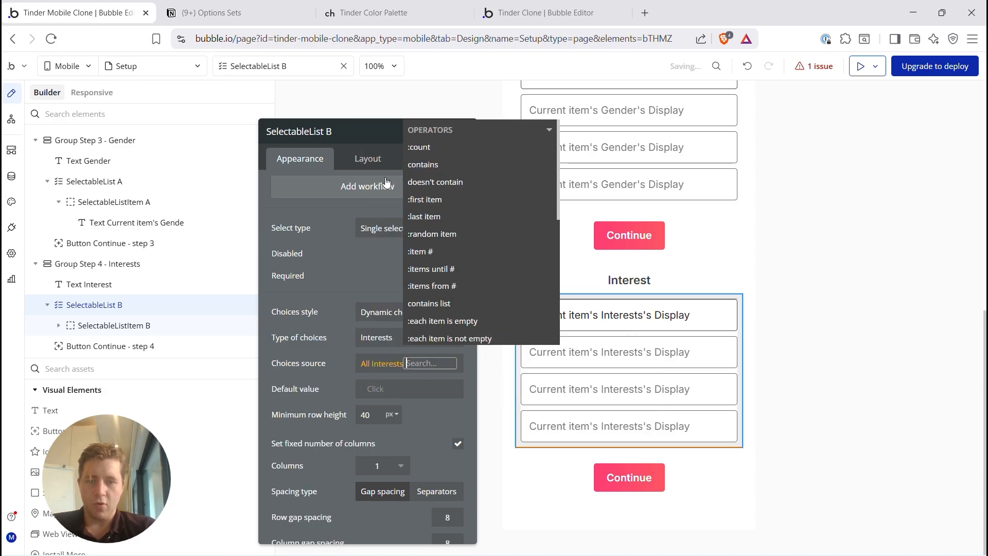
Step: Finish the choices source expression and lay out SelectableList B's interests in 2 columns
click(335, 284)
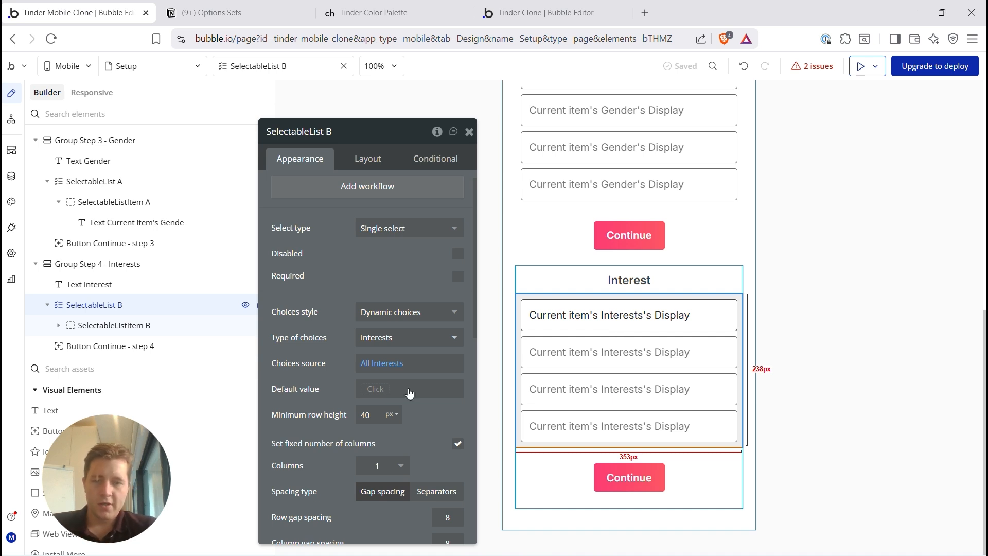
drag(325, 373, 336, 285)
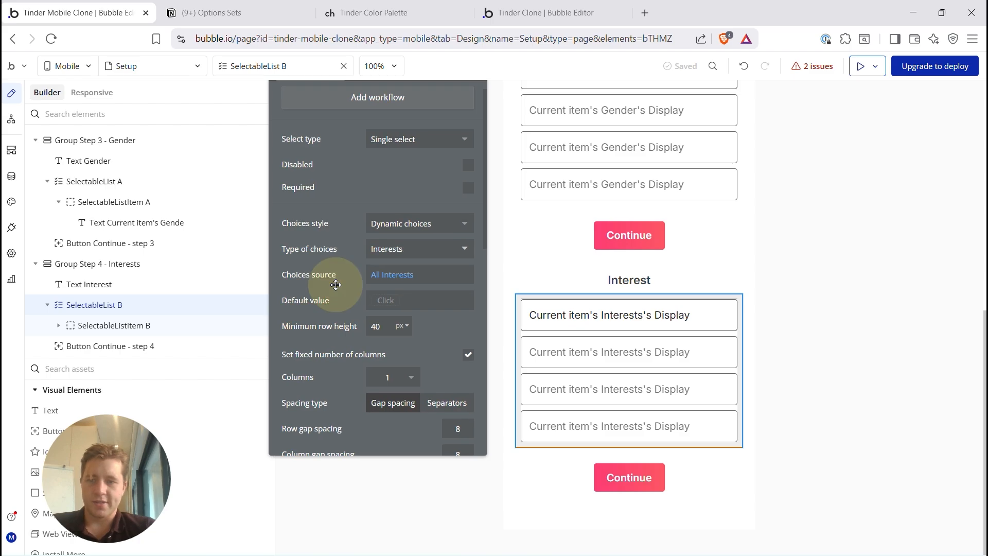
scroll(399, 324, down, 2)
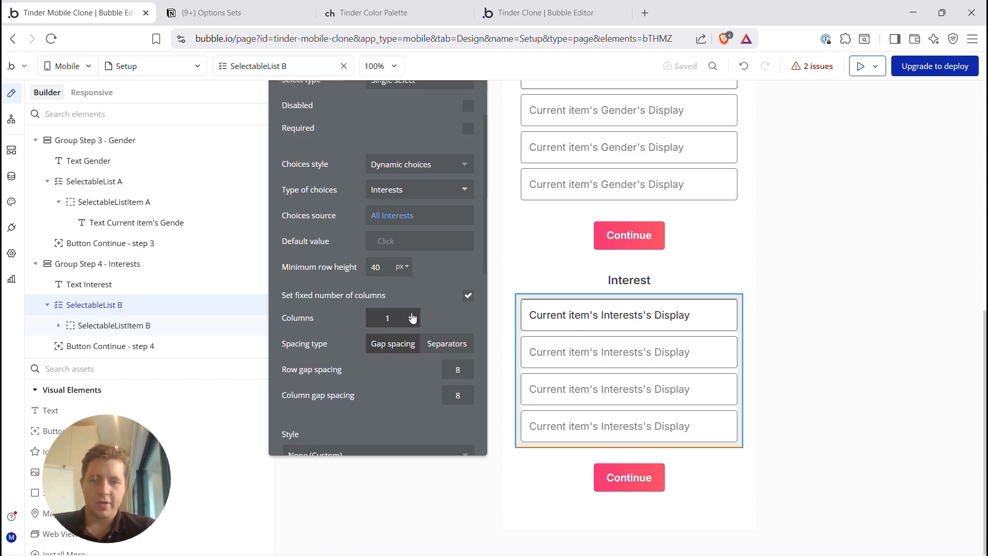
click(412, 317)
click(384, 373)
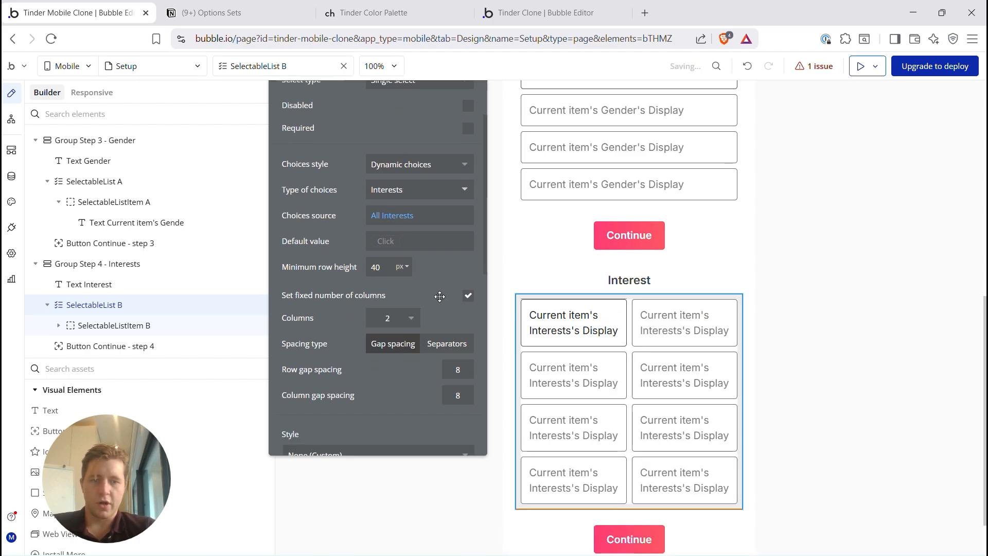
Step: Set SelectableList B's select type to Multi select
scroll(361, 280, up, 2)
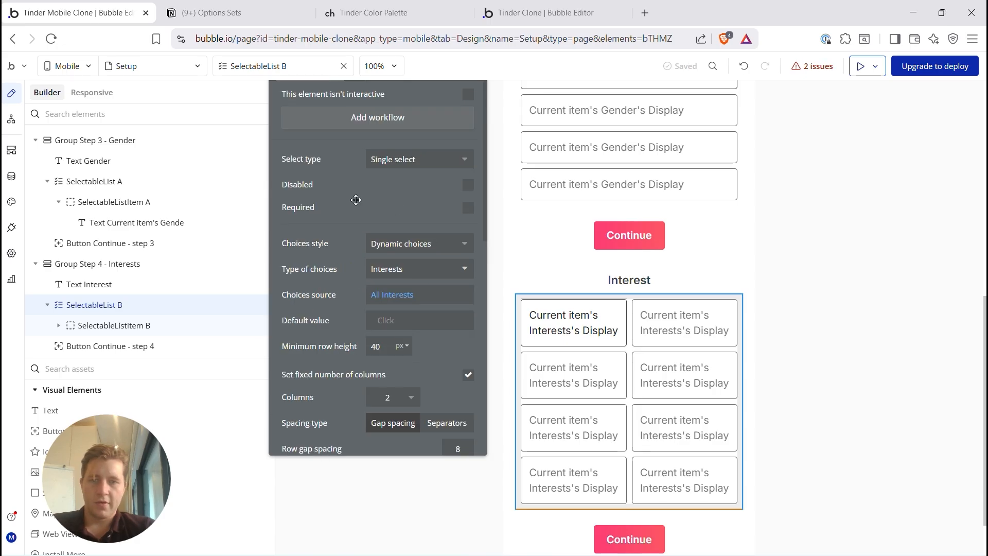
click(409, 159)
click(348, 184)
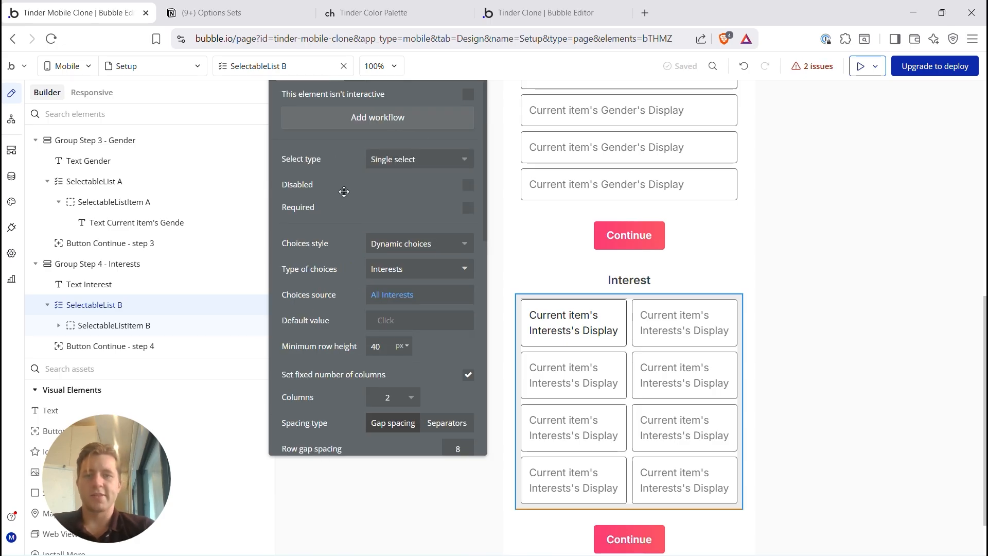
click(434, 159)
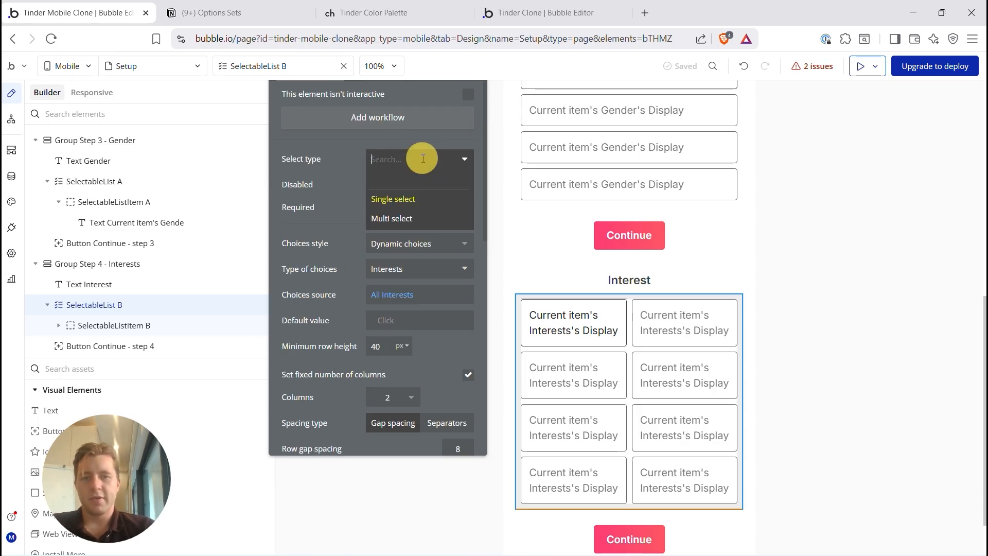
click(394, 218)
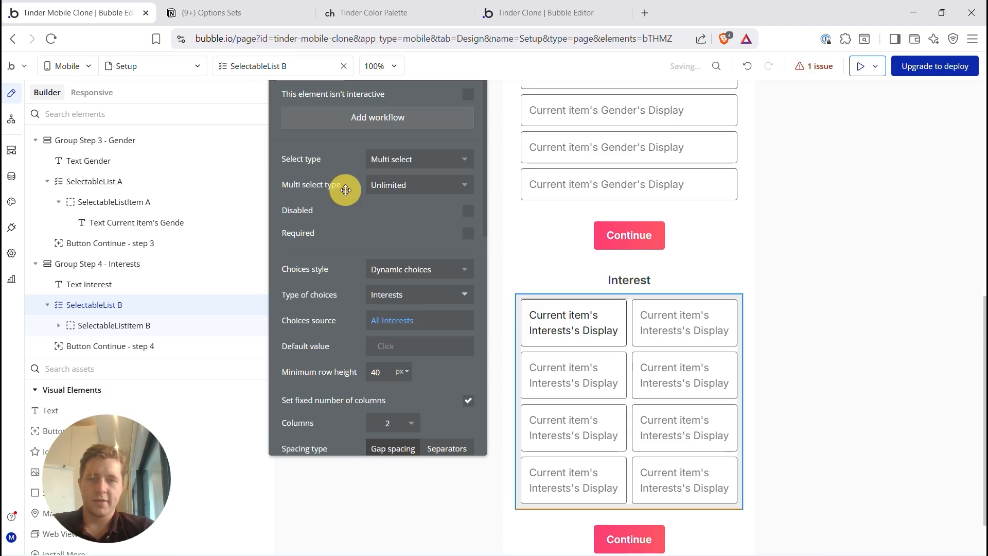
Step: Make the Gender step's SelectableList A required, leaving its select type at Single select
scroll(640, 224, up, 2)
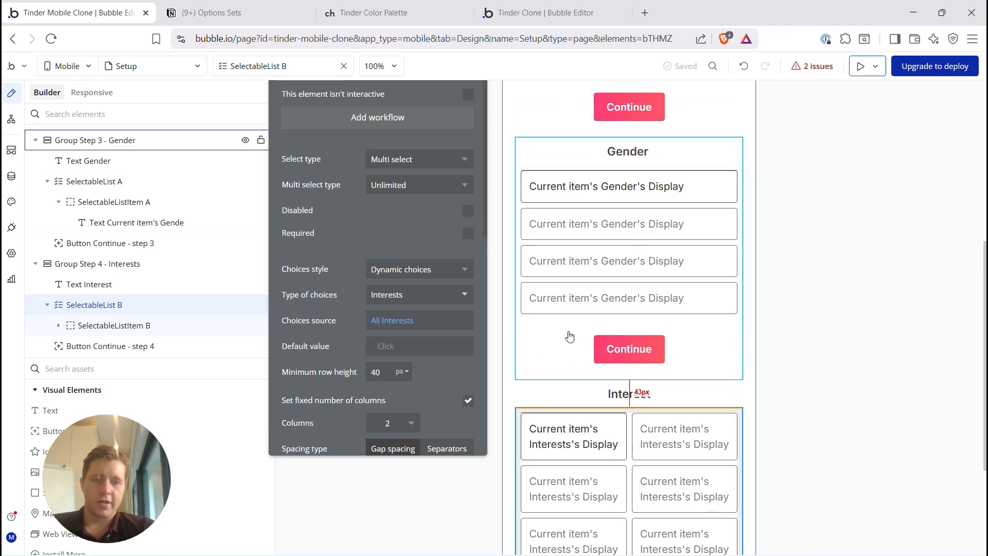
click(532, 209)
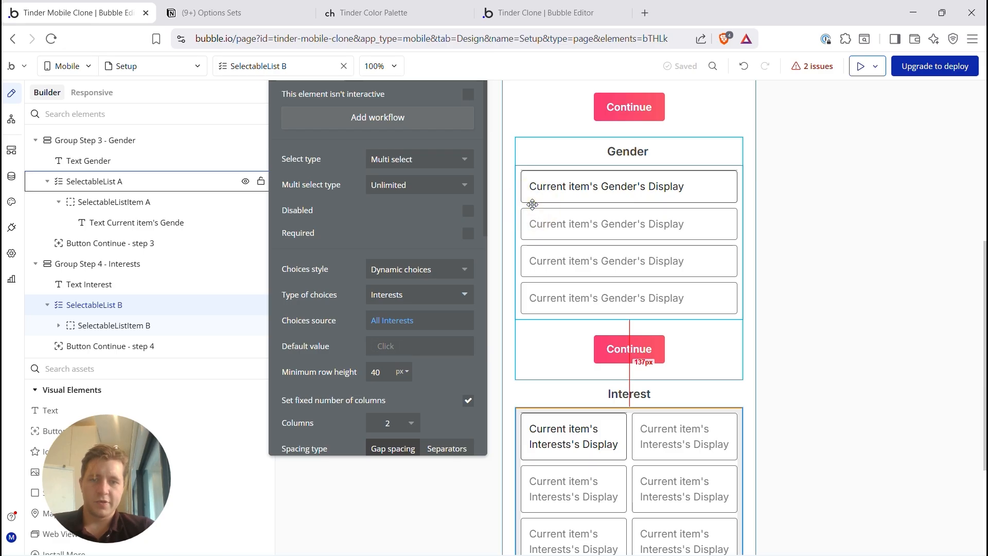
click(418, 159)
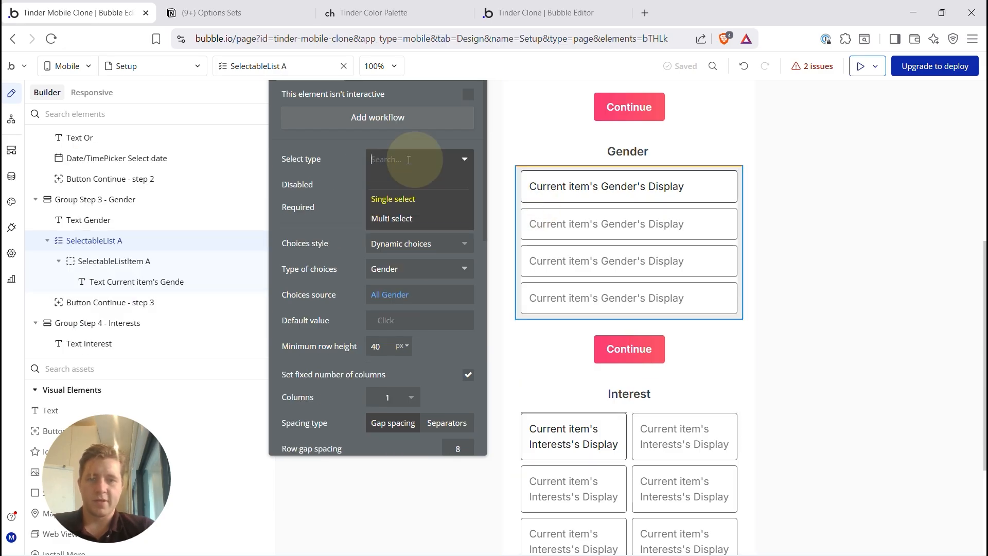
click(351, 155)
click(468, 207)
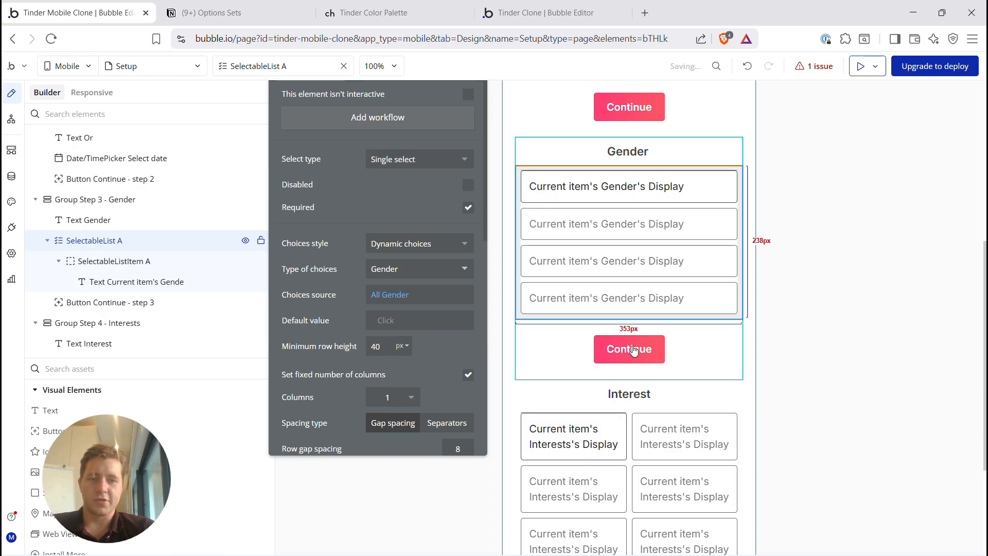
Step: Examine the appearance, layout and conditional settings of SelectableList B, its list item, its text and the Interests group
scroll(634, 352, down, 3)
click(518, 322)
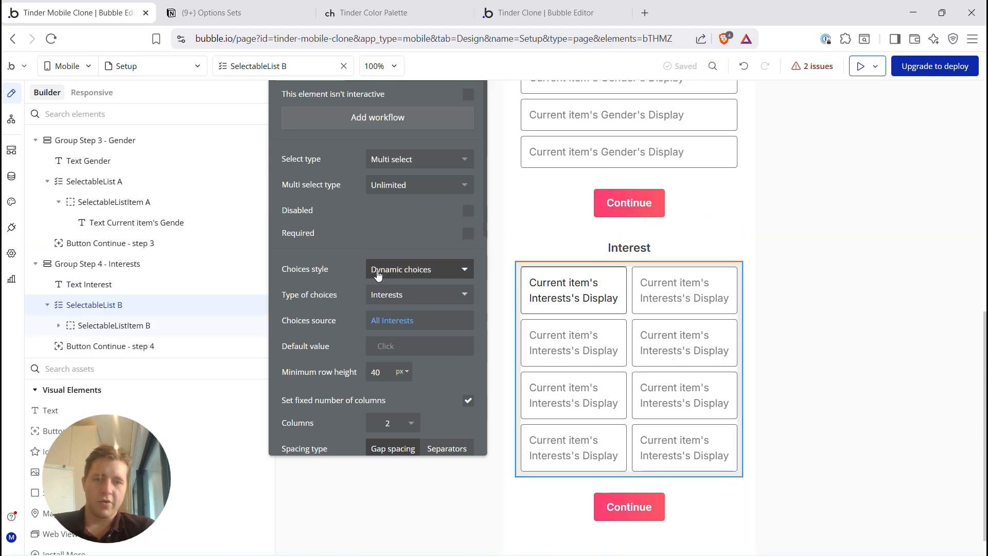
scroll(350, 228, down, 1)
scroll(349, 227, down, 3)
scroll(610, 288, up, 3)
scroll(605, 296, down, 4)
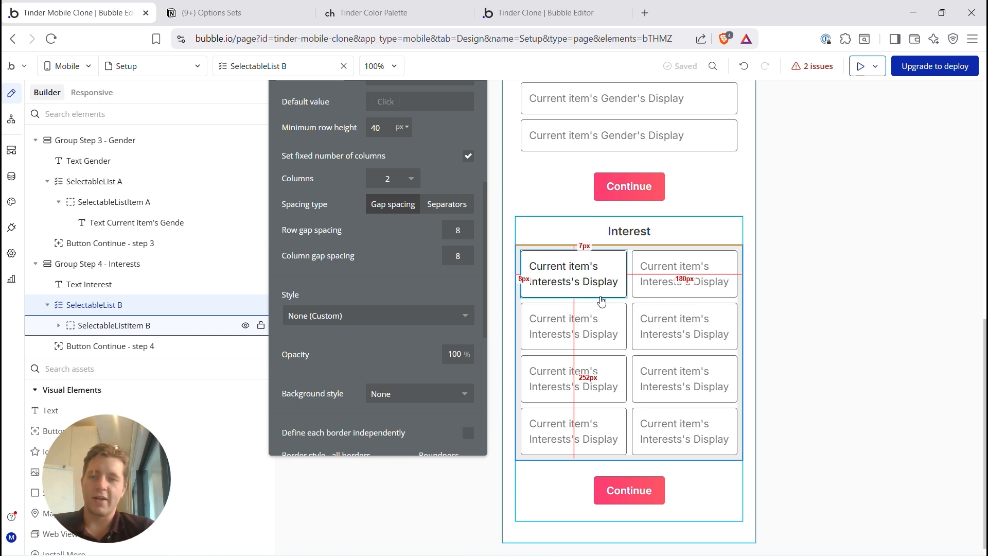
click(110, 324)
scroll(440, 243, up, 5)
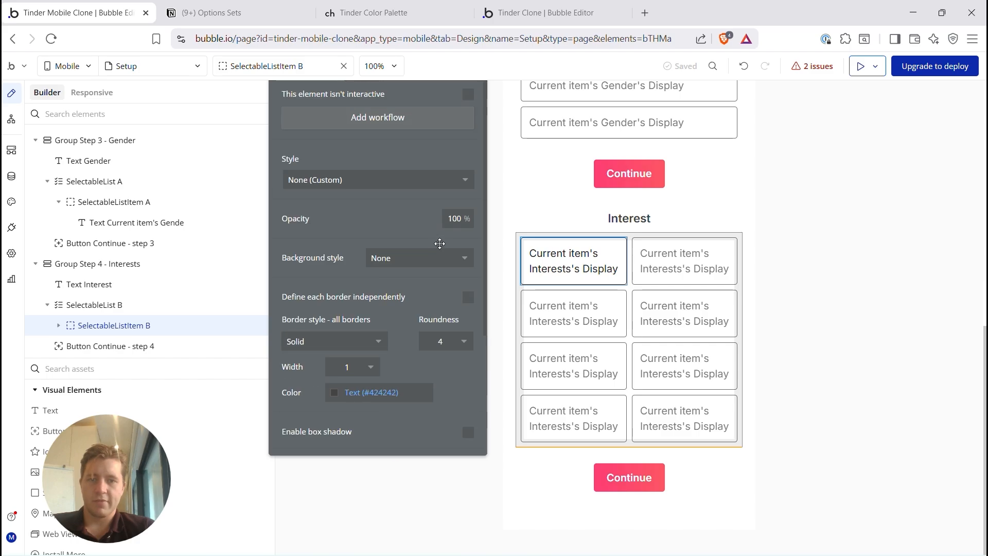
click(354, 194)
scroll(351, 256, down, 3)
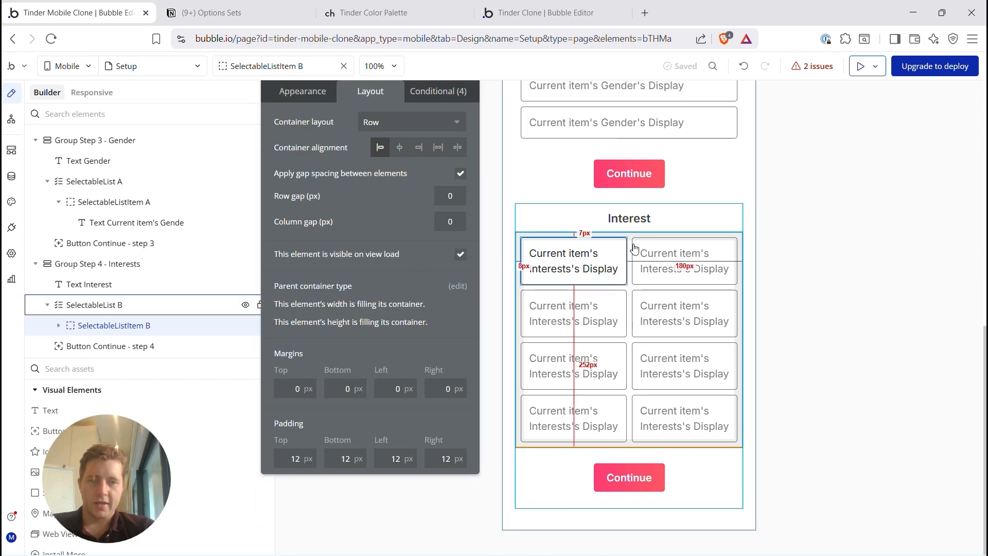
click(584, 259)
click(459, 293)
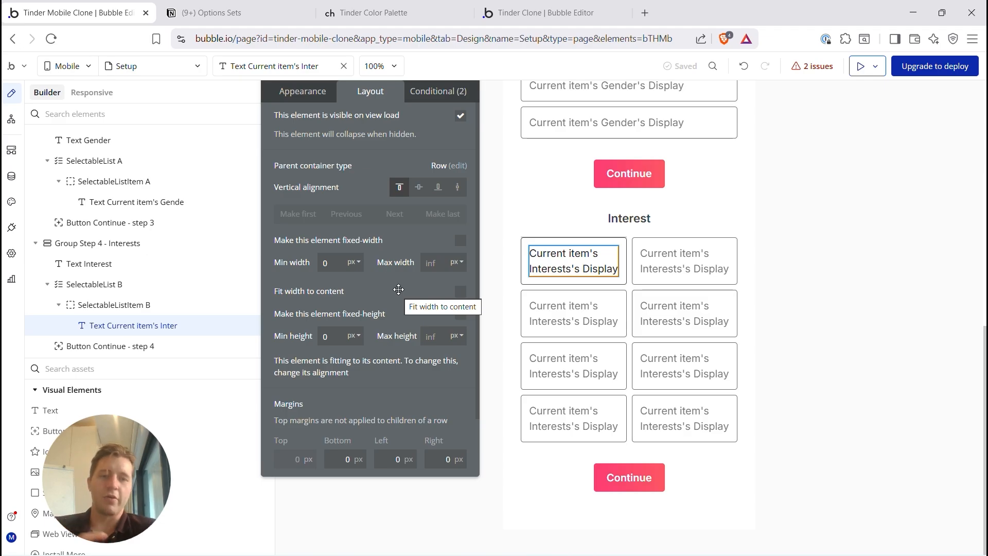
click(548, 216)
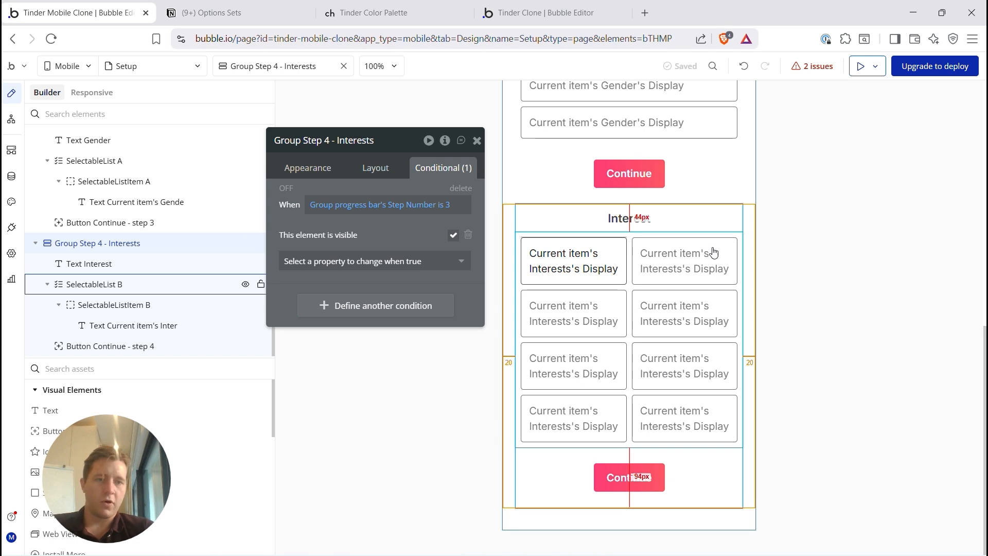
click(616, 247)
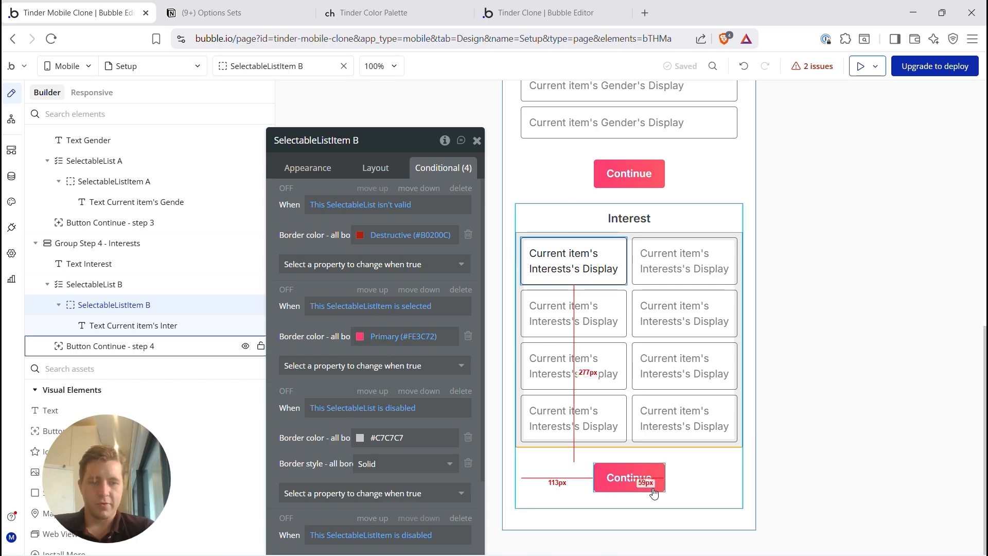
Step: Create a workflow for the step 4 Continue button with a Make changes to current user action and add a field to change
click(610, 476)
click(308, 170)
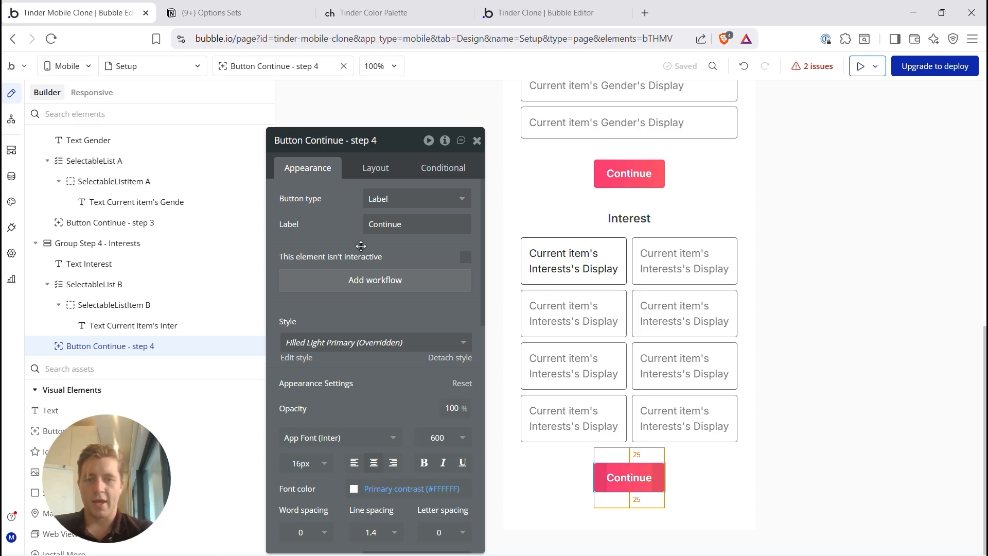
click(382, 293)
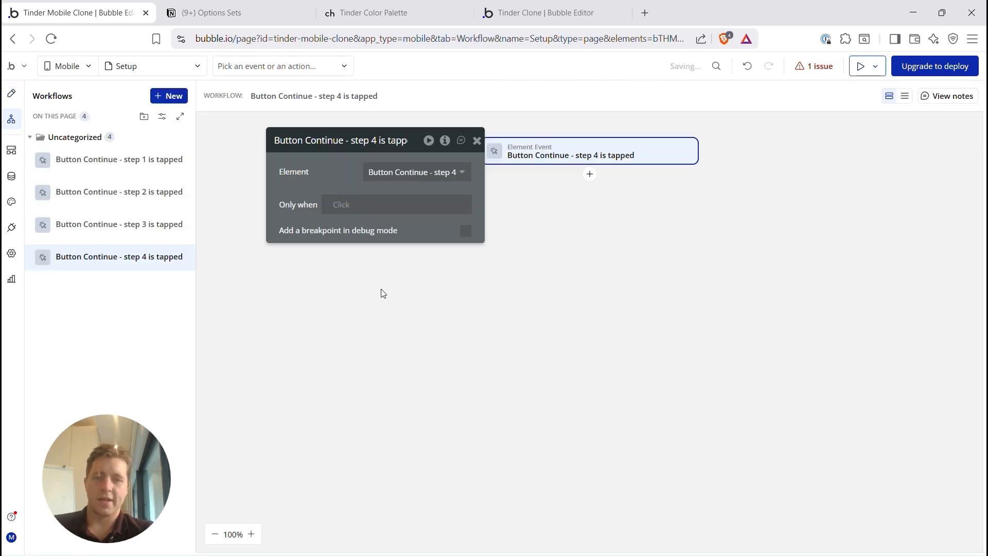
click(590, 177)
text(make)
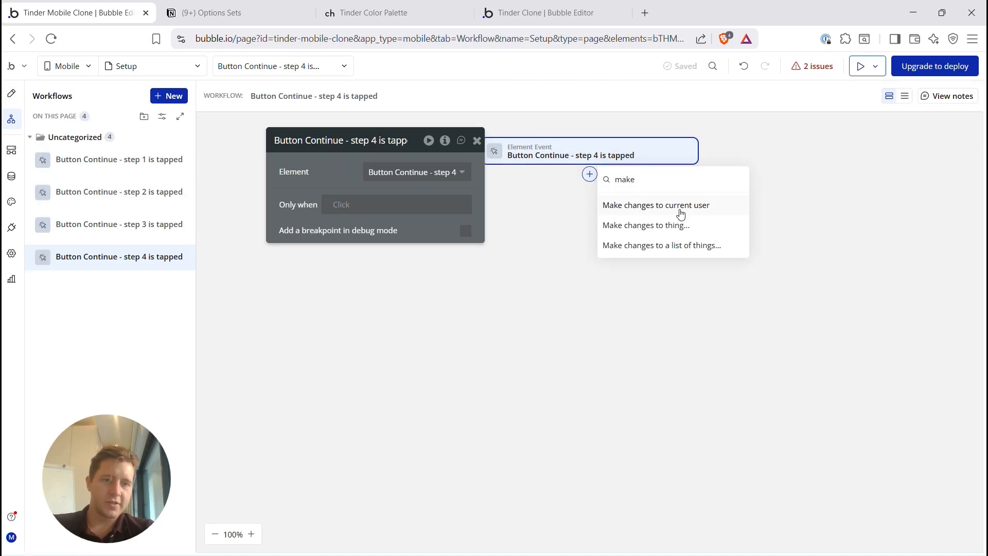
click(674, 211)
click(391, 179)
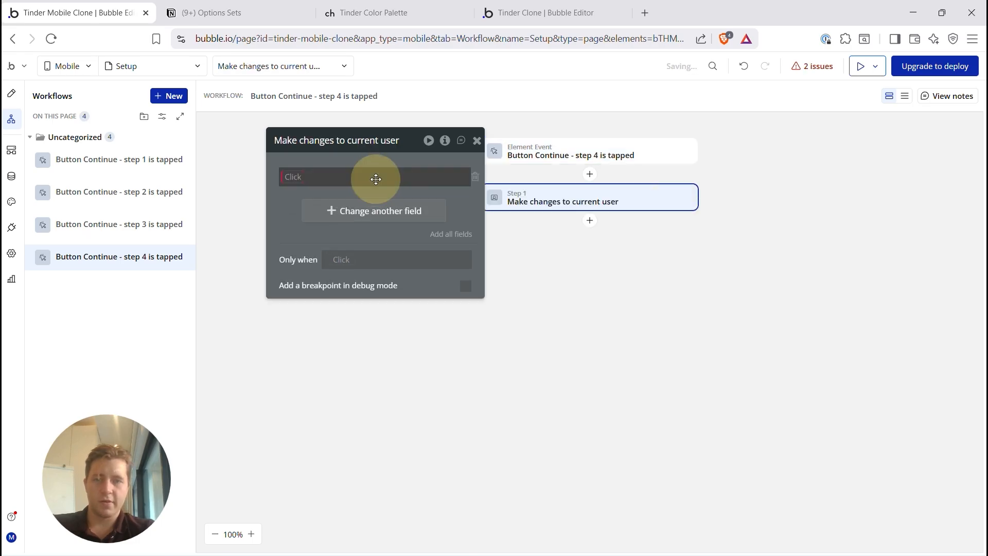
Step: Search the current user's fields for an interests field using "int"
click(301, 178)
text(int)
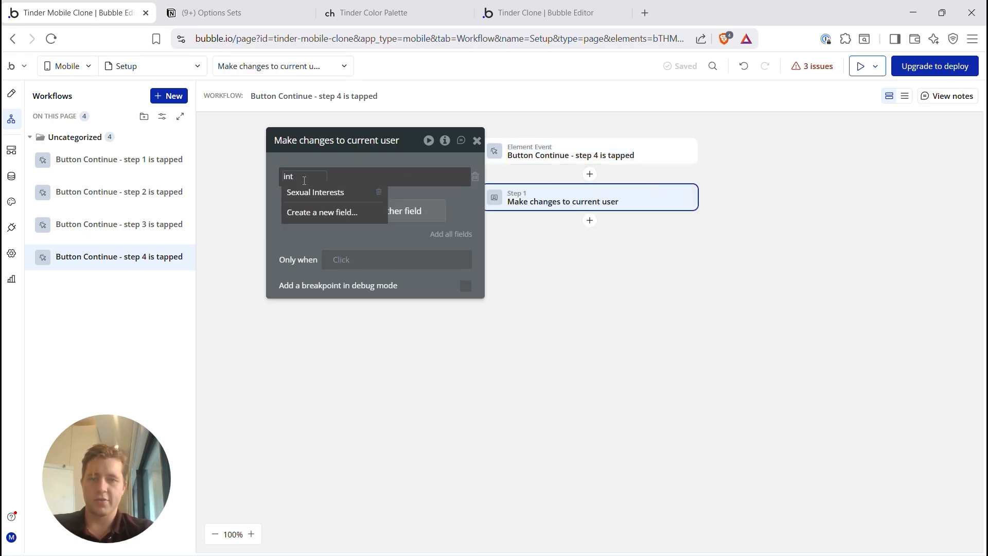
key(BackSpace)
key(BackSpace)
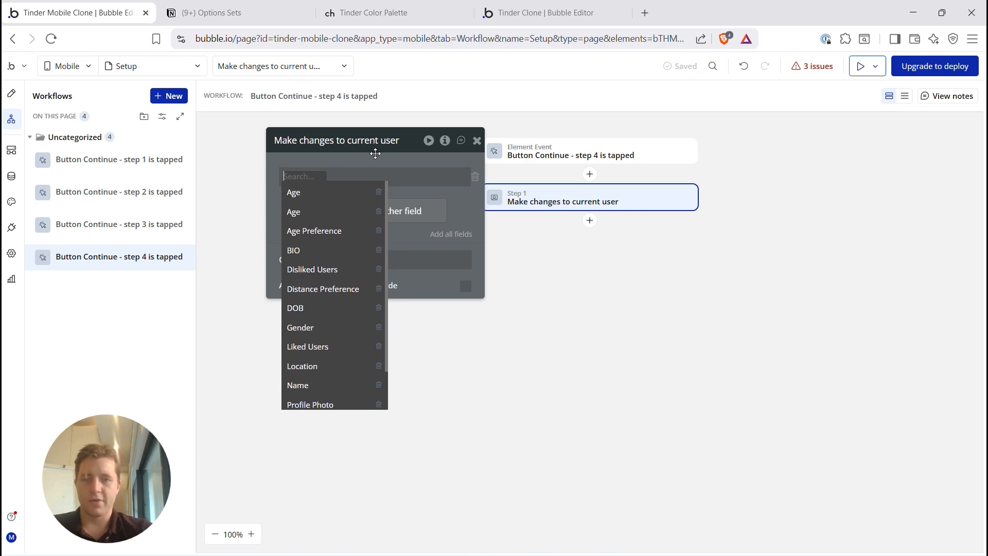
click(359, 165)
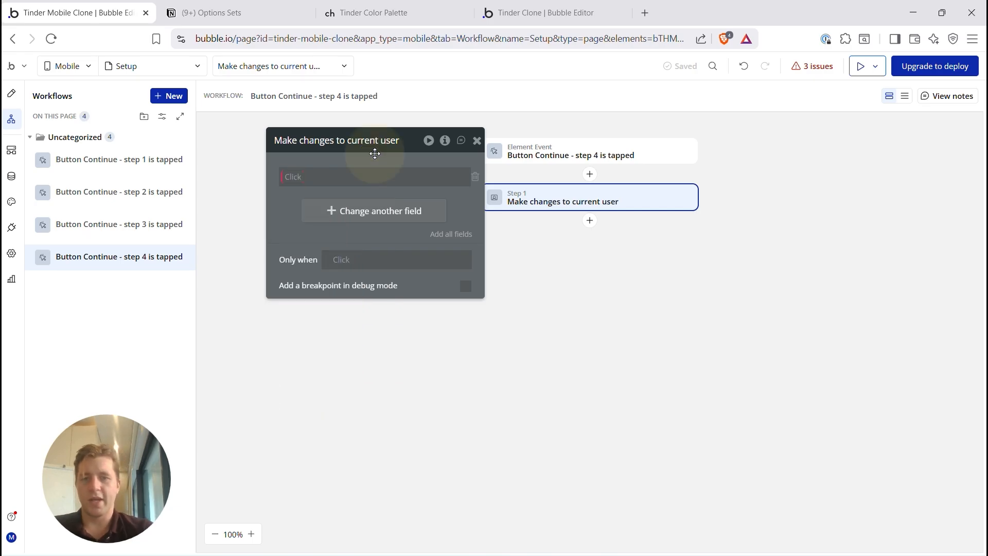
Step: Create a field named Interests on the User data type, with the Interests option set as its type and multiple entries allowed
click(12, 178)
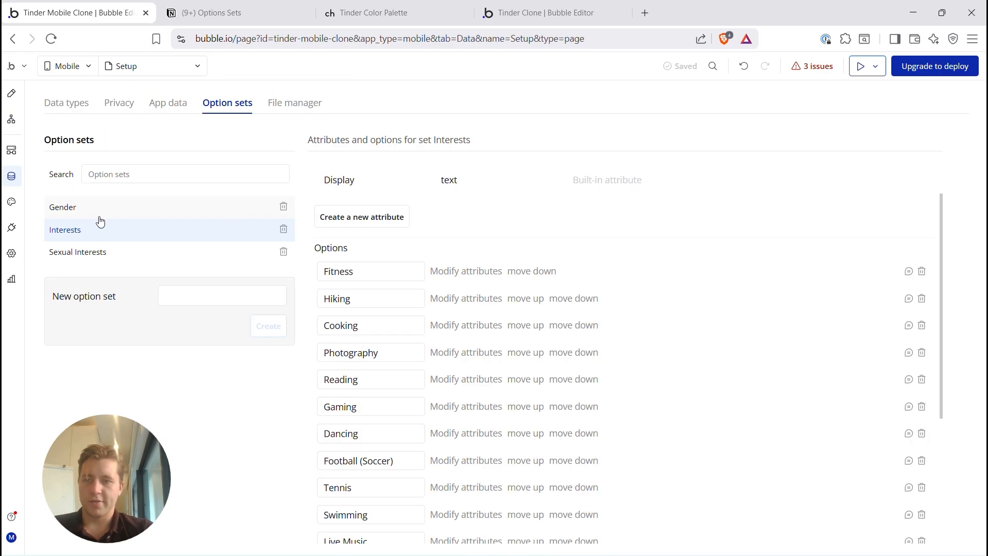
click(71, 104)
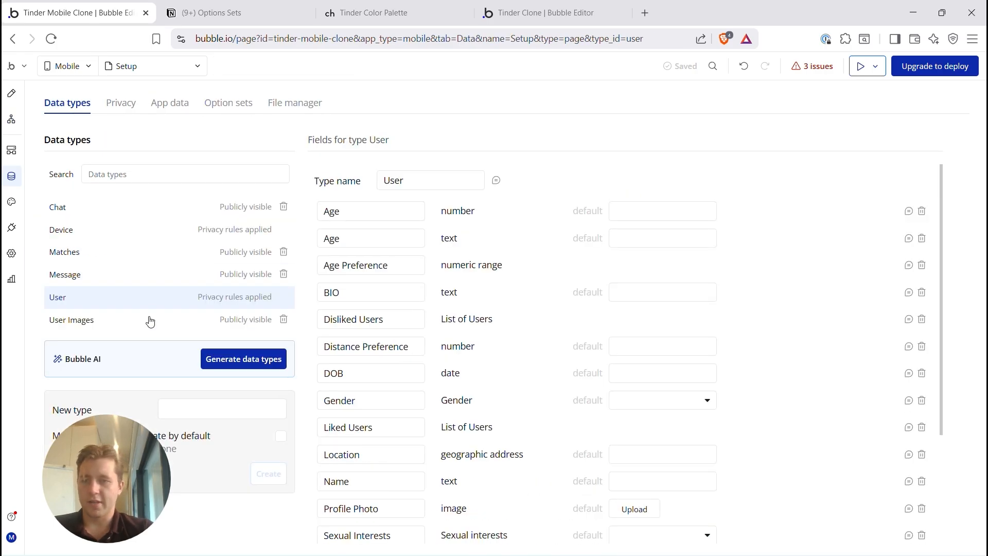
scroll(451, 321, down, 3)
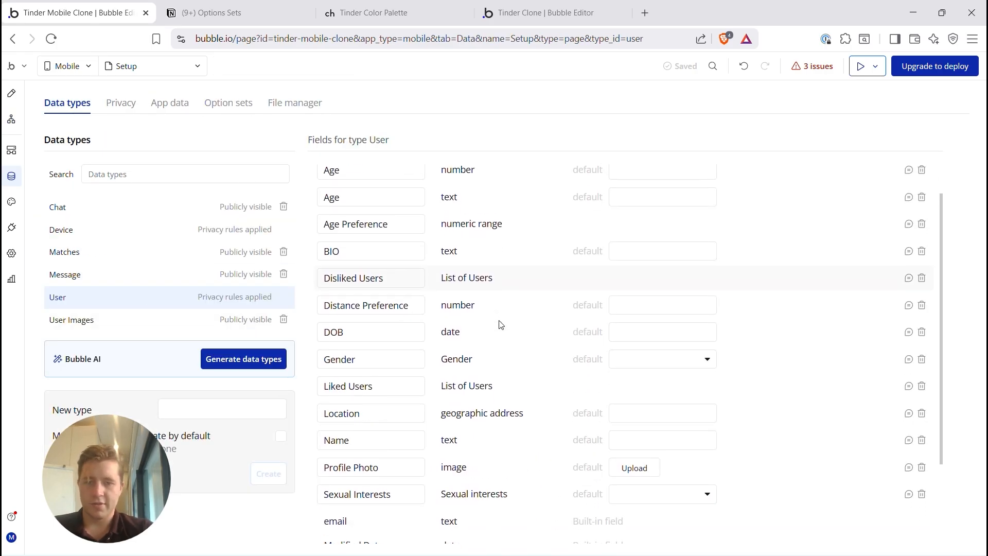
click(351, 522)
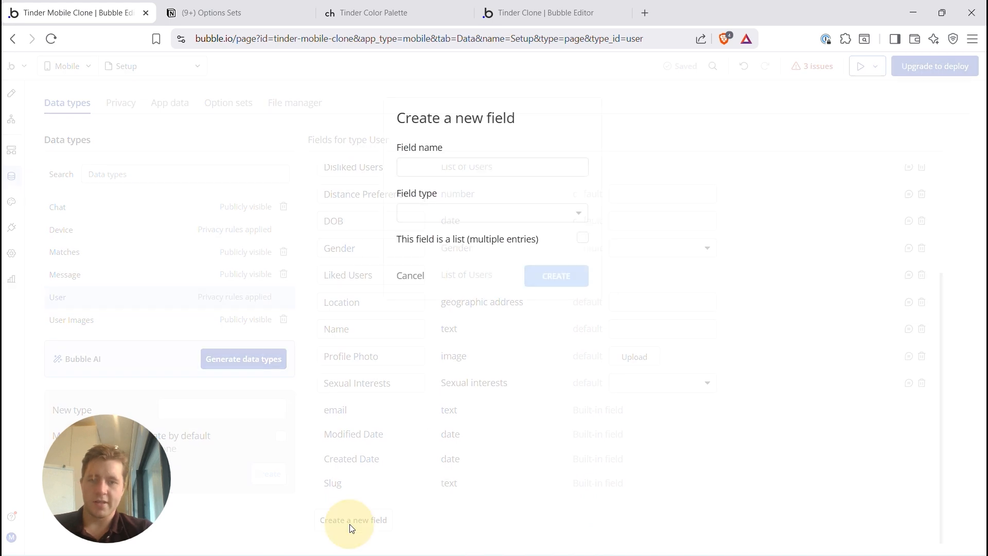
click(405, 166)
text(Interests)
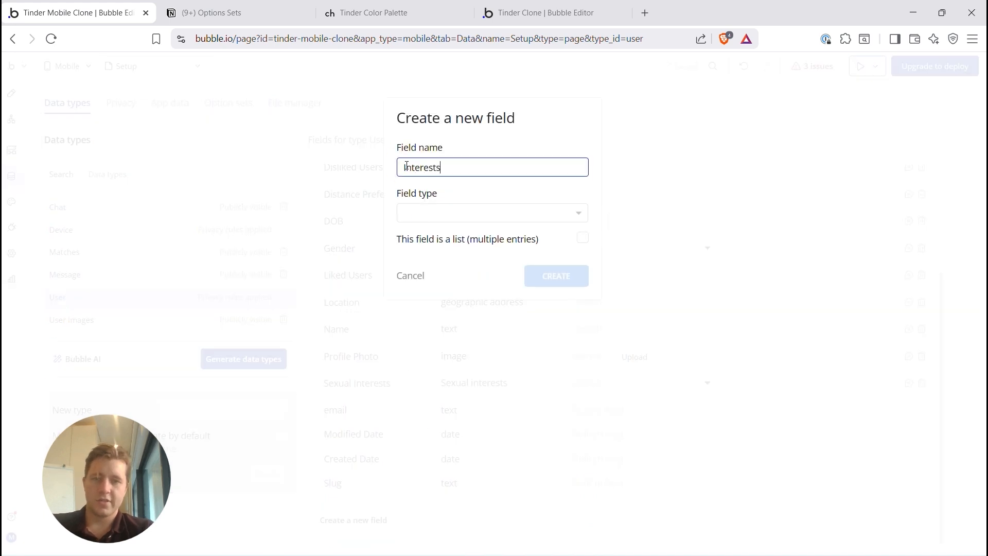
click(447, 213)
text(te)
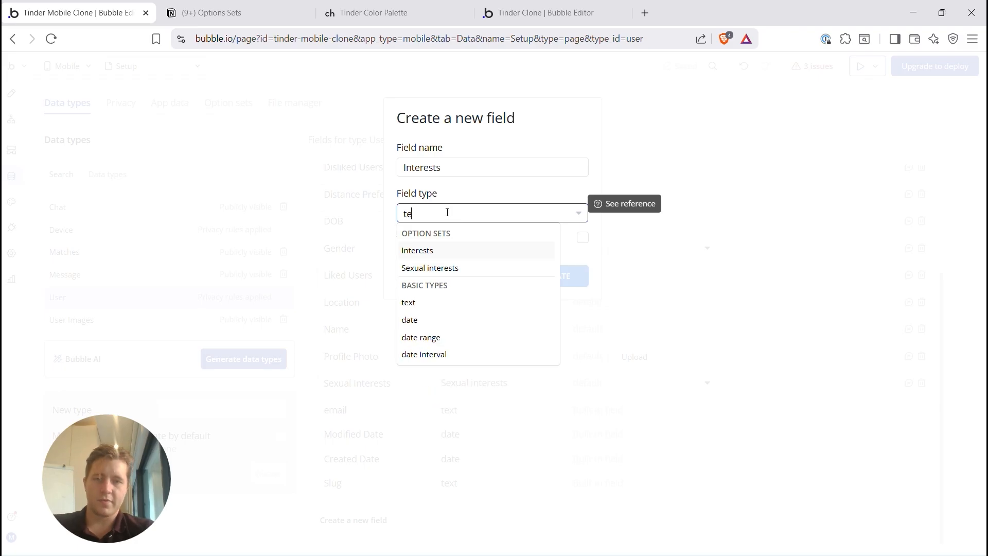
key(BackSpace)
key(BackSpace)
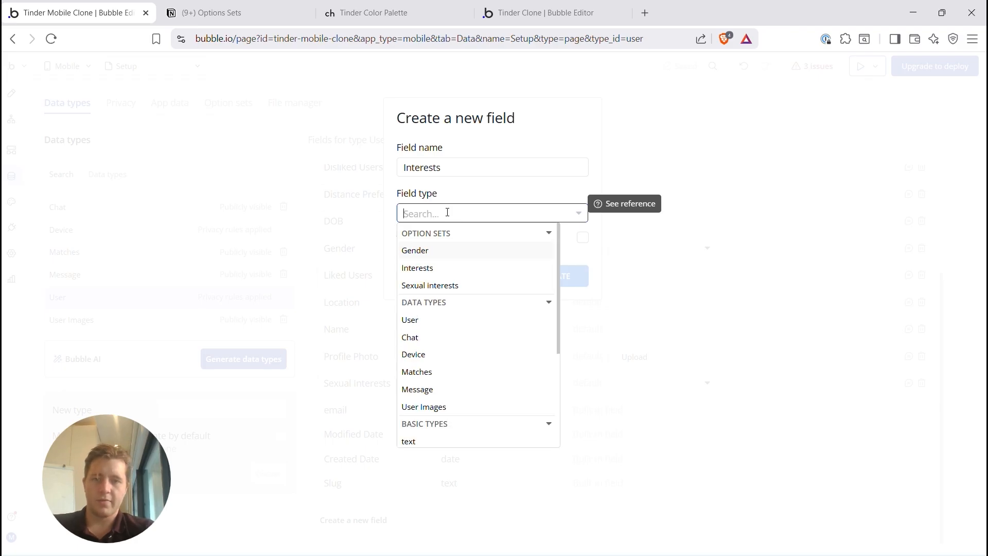
click(421, 269)
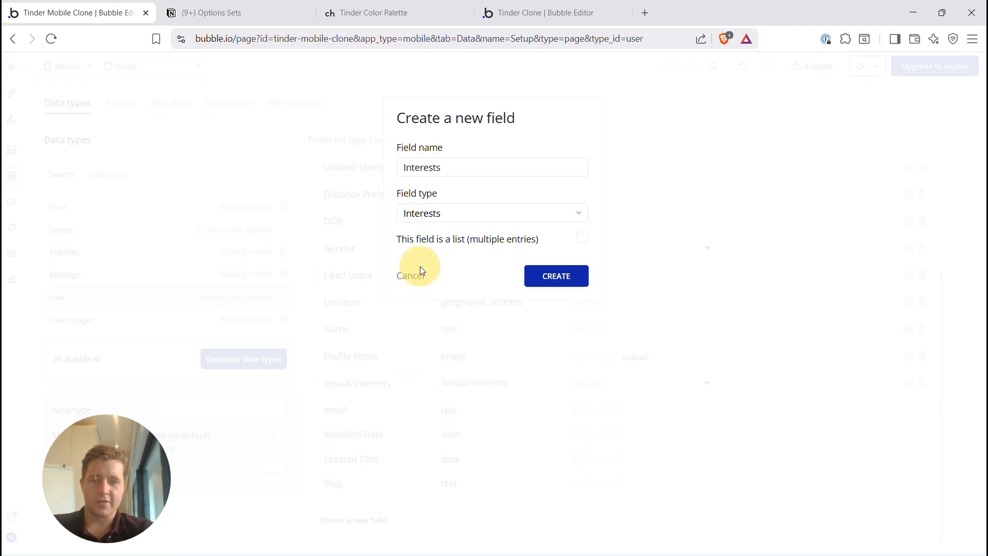
click(584, 238)
click(561, 278)
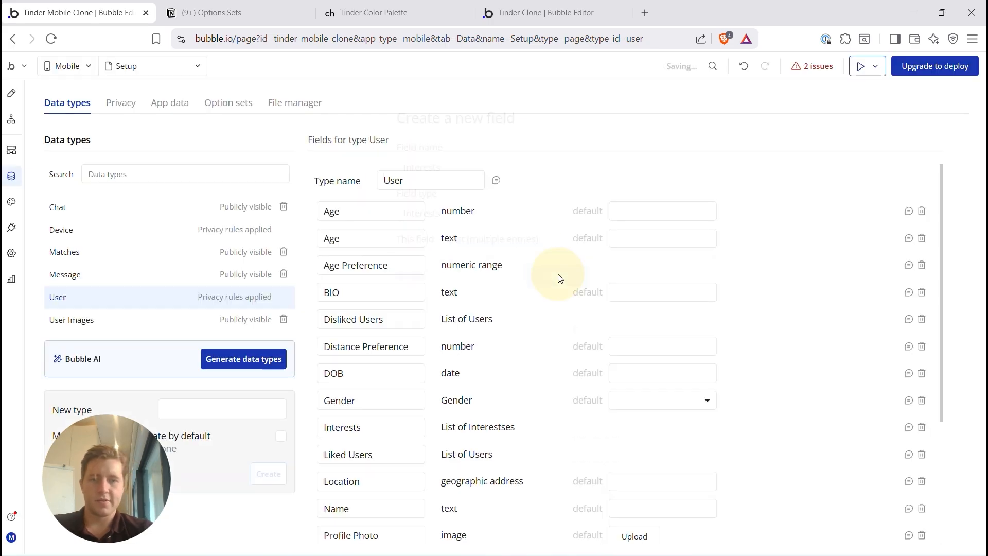
Step: Return to the step 4 Continue button's workflow and choose Interests as the current user's field to change
click(11, 92)
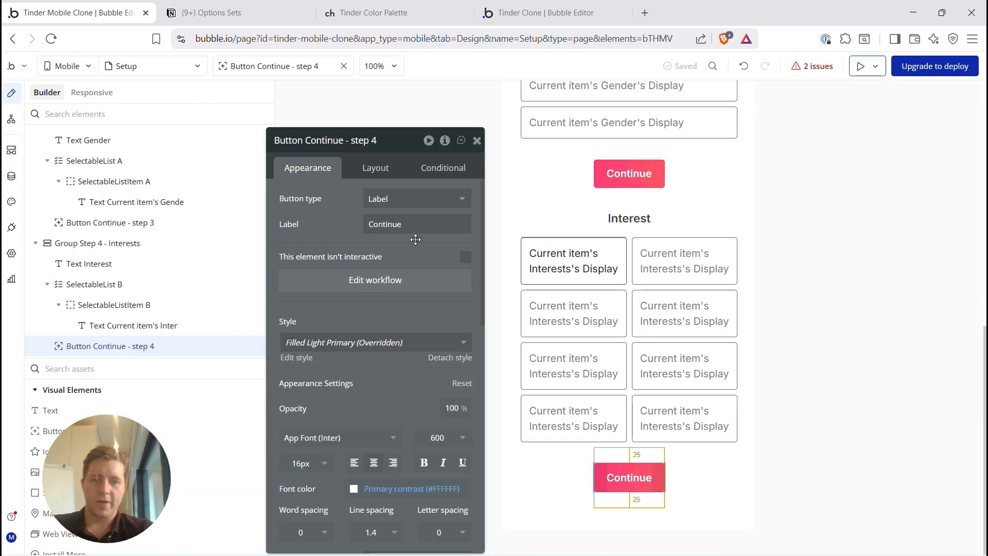
click(367, 281)
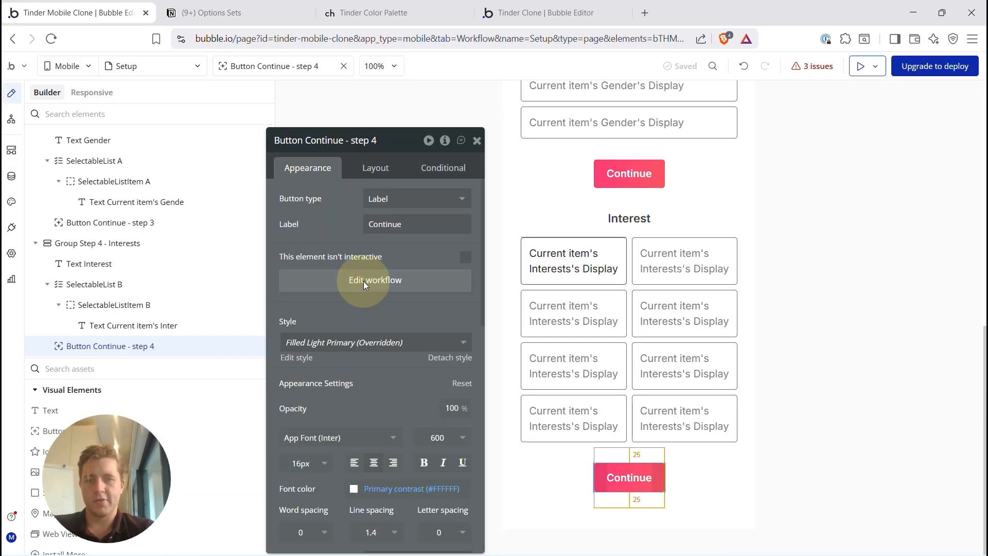
click(577, 206)
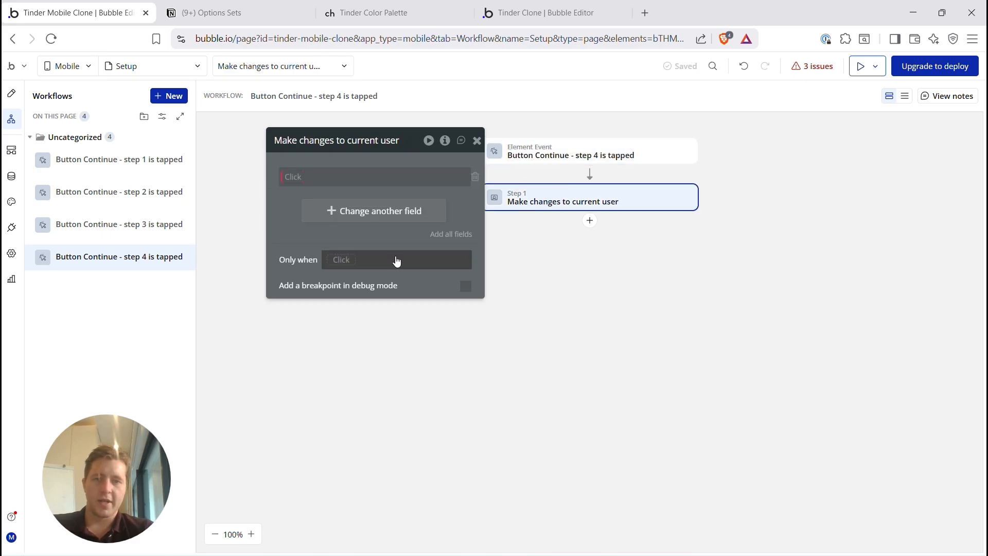
click(296, 179)
text(inte)
click(302, 192)
click(331, 176)
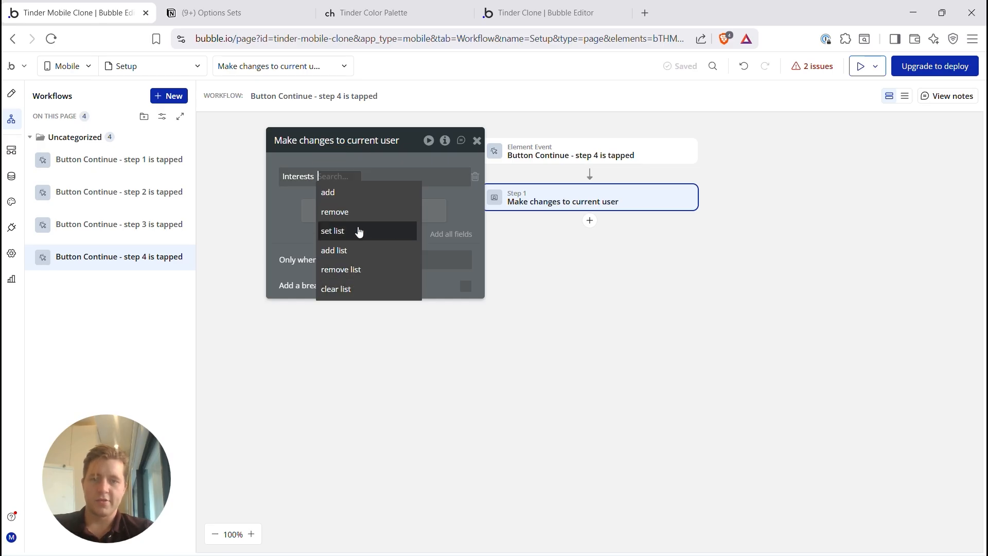
Step: Set the Interests change to add list, using SelectableList B's list of selected choices
click(332, 250)
click(359, 176)
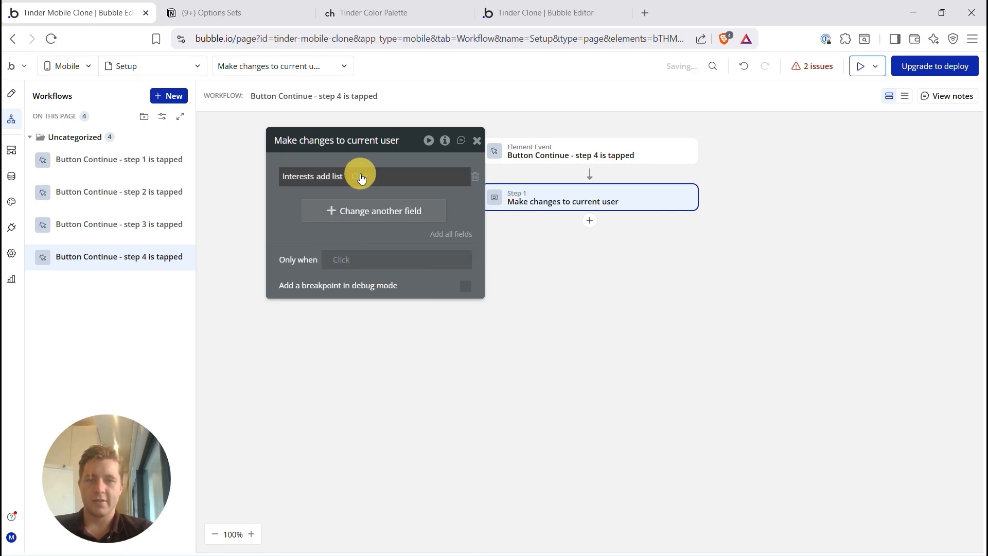
text(sel)
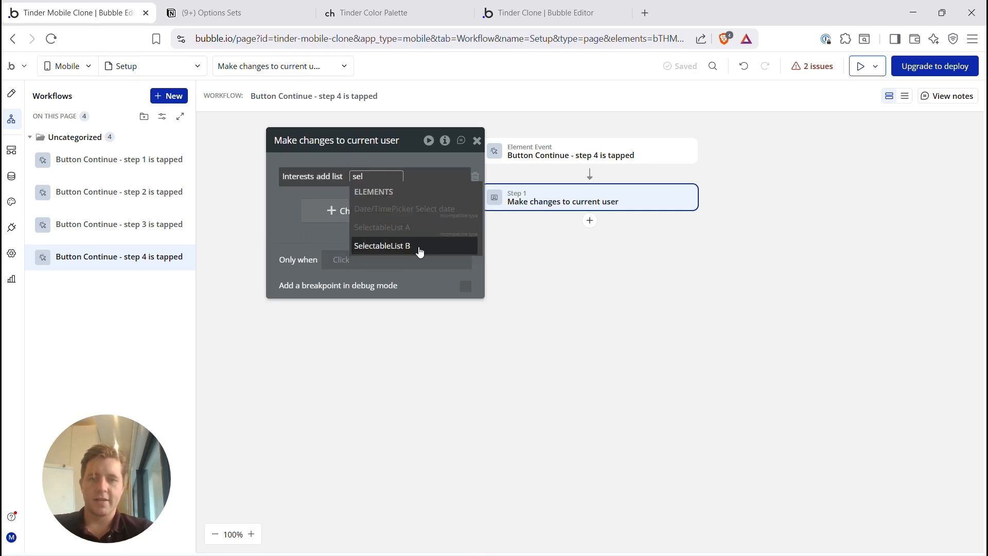
click(382, 247)
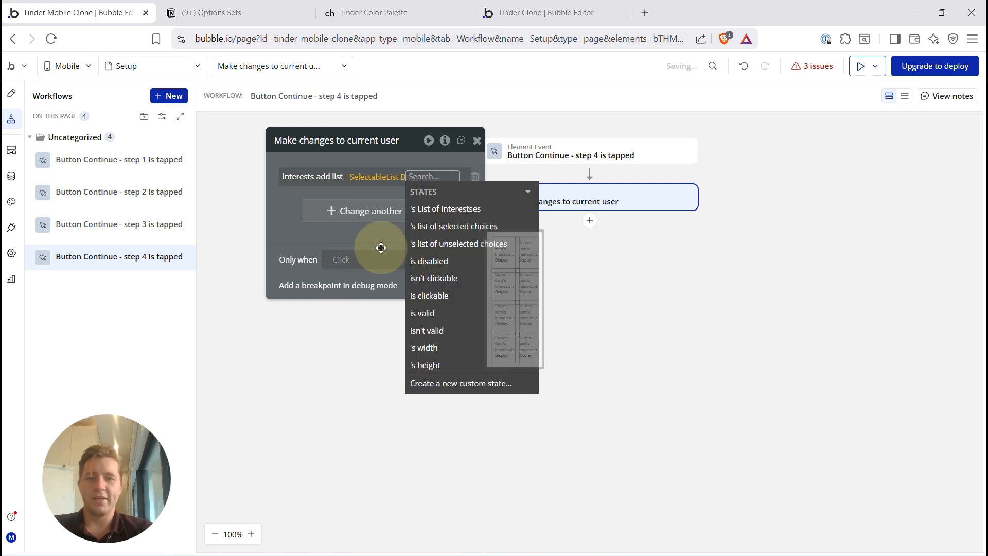
click(434, 227)
click(370, 156)
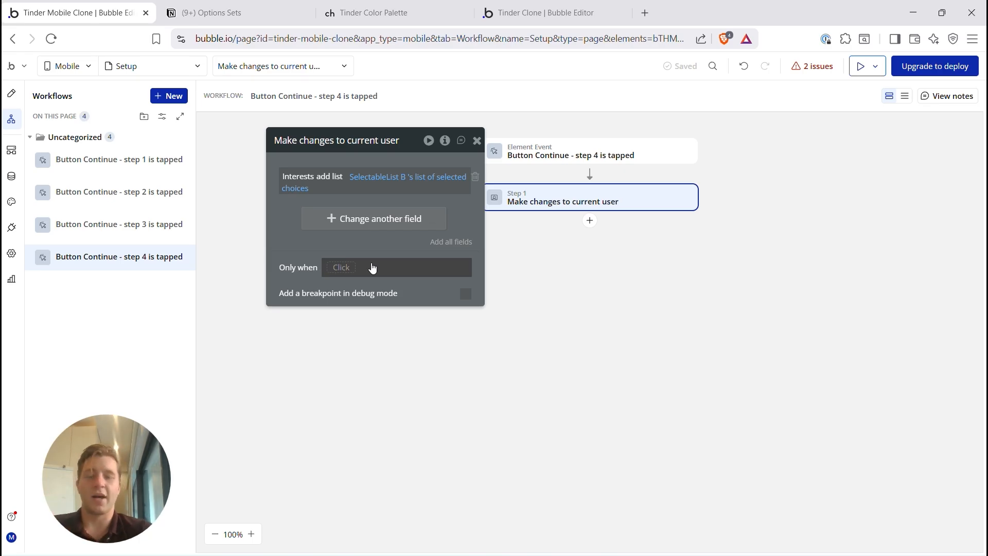
Step: Add a Set state action after the user change, targeting Group progress bar's Step Number custom state
click(590, 222)
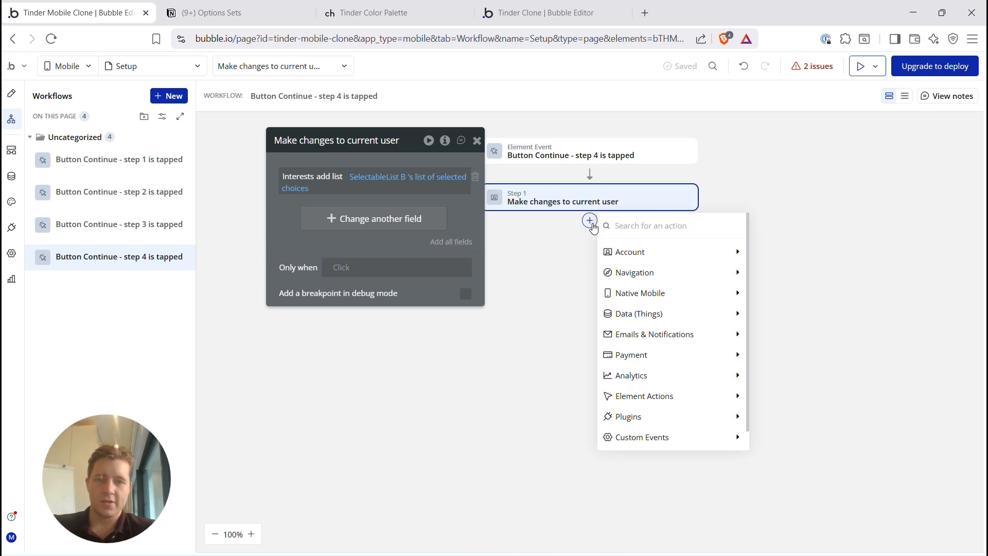
text(set)
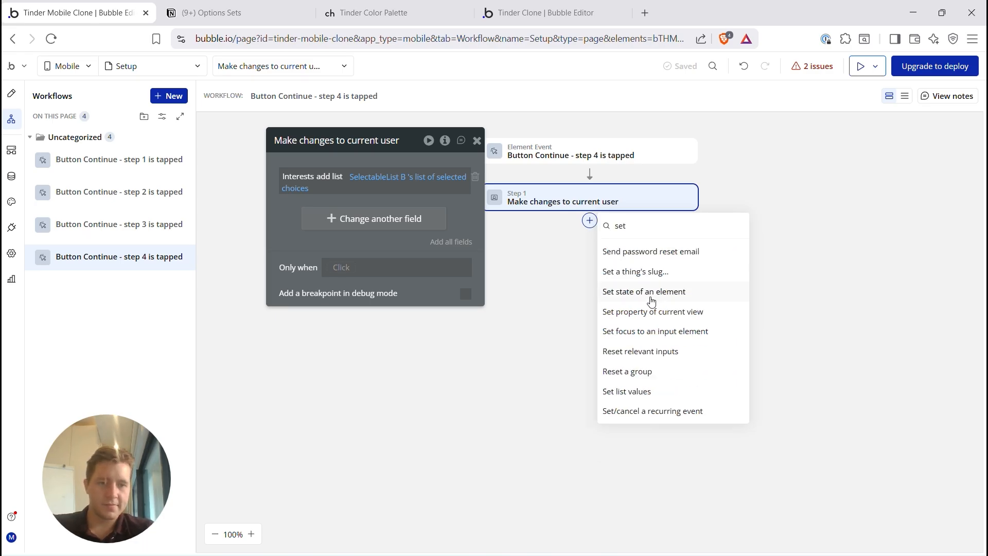
click(652, 292)
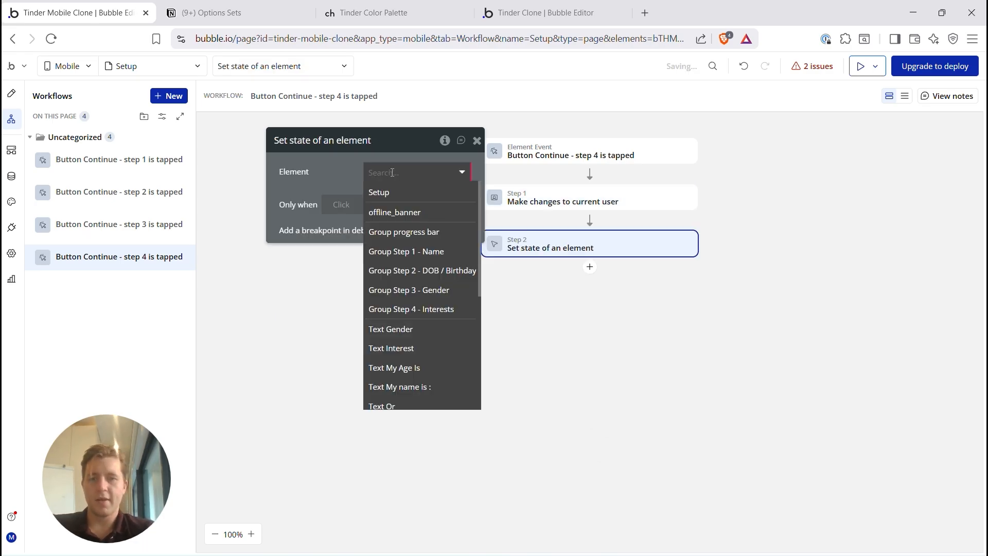
text(prog)
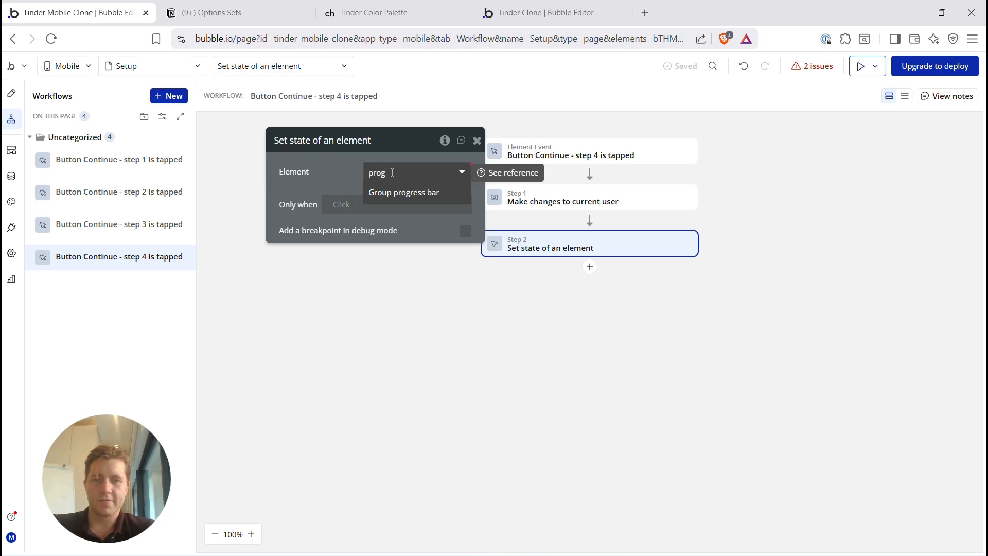
click(403, 192)
click(397, 216)
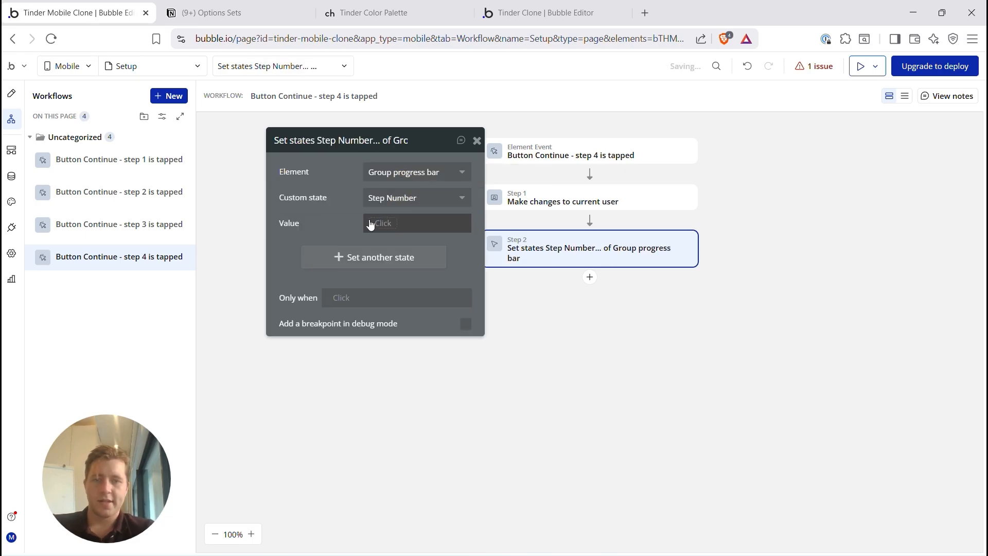
click(390, 229)
click(341, 199)
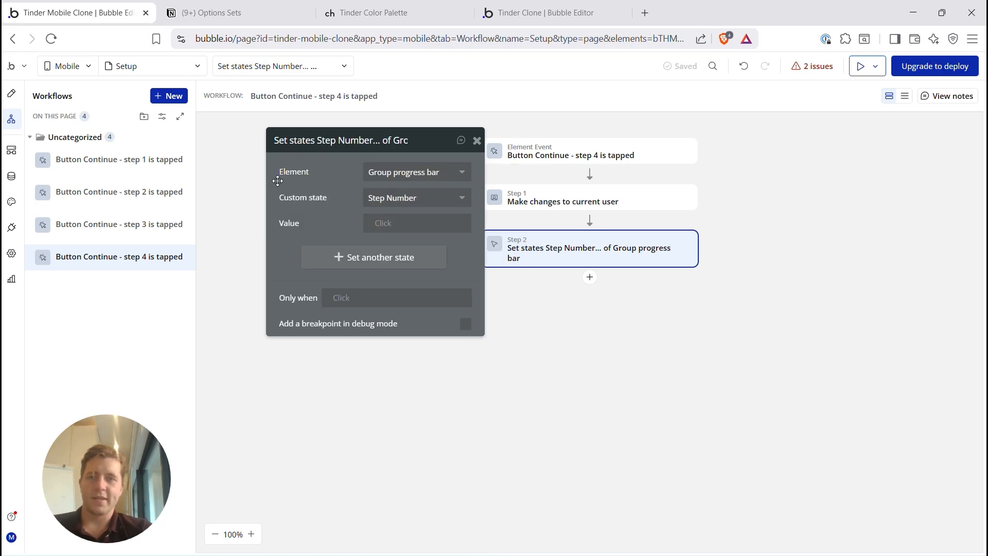
Step: Switch to Notion and review the onboarding steps list on the Tinder clone build page to see which step follows interests
click(242, 15)
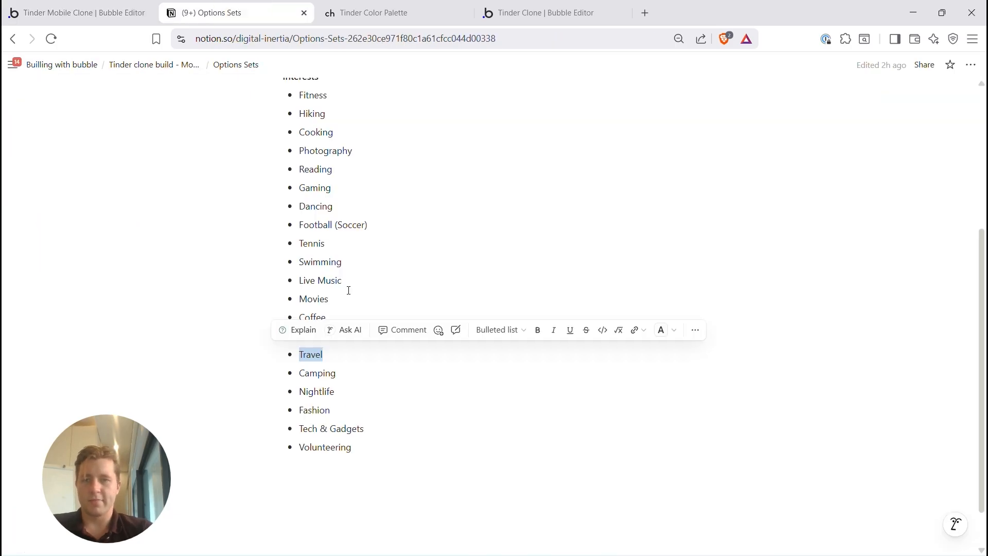
scroll(348, 290, up, 5)
click(154, 65)
scroll(368, 273, down, 2)
click(348, 222)
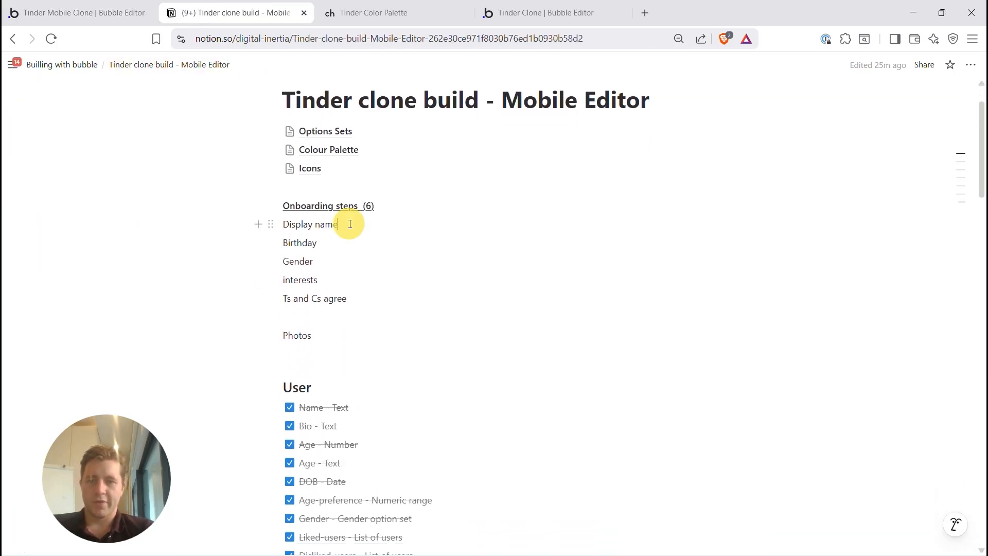
click(326, 239)
click(323, 262)
click(327, 280)
drag(360, 297, 271, 295)
click(36, 4)
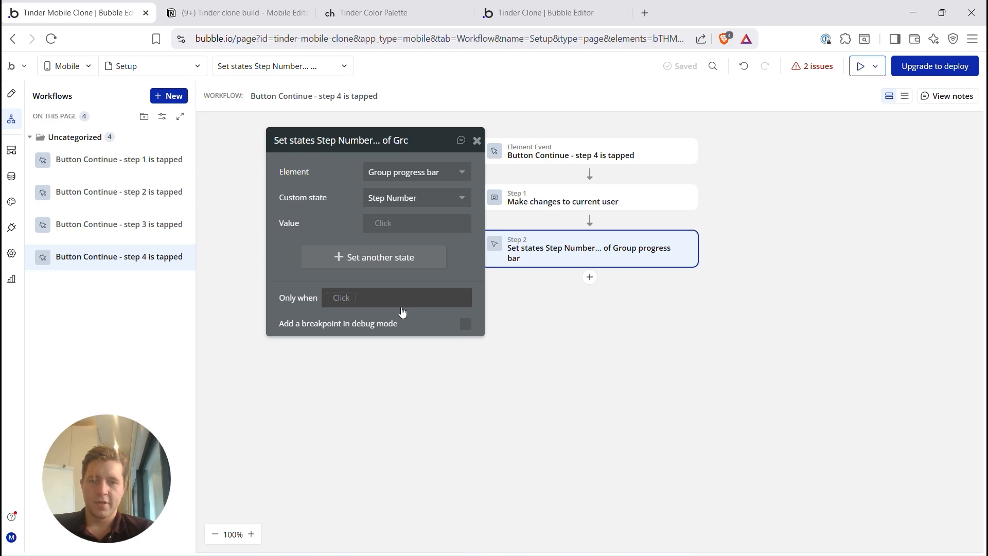
Step: Back in Bubble, set the Step Number state's value to Group progress bar's Step Number + 1
click(381, 223)
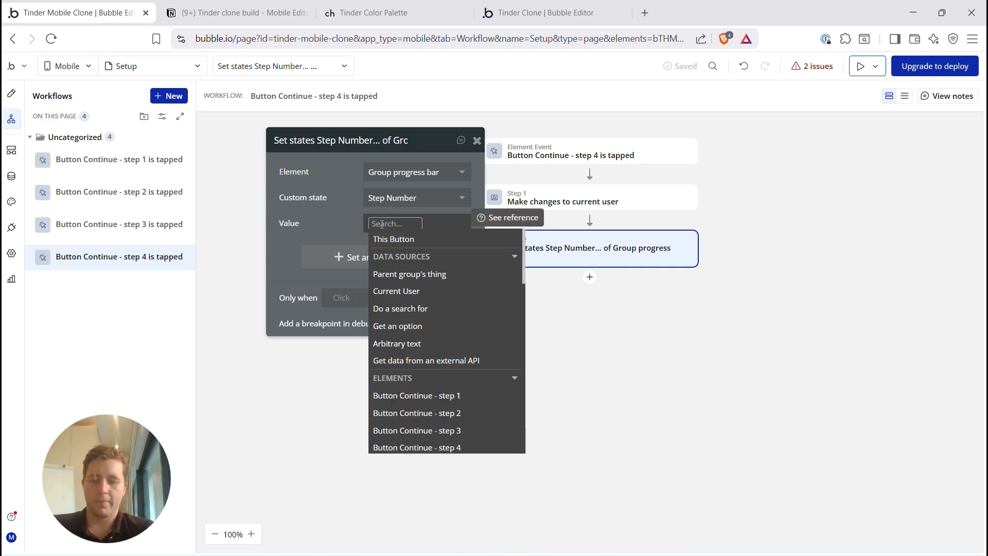
text(prog)
click(431, 255)
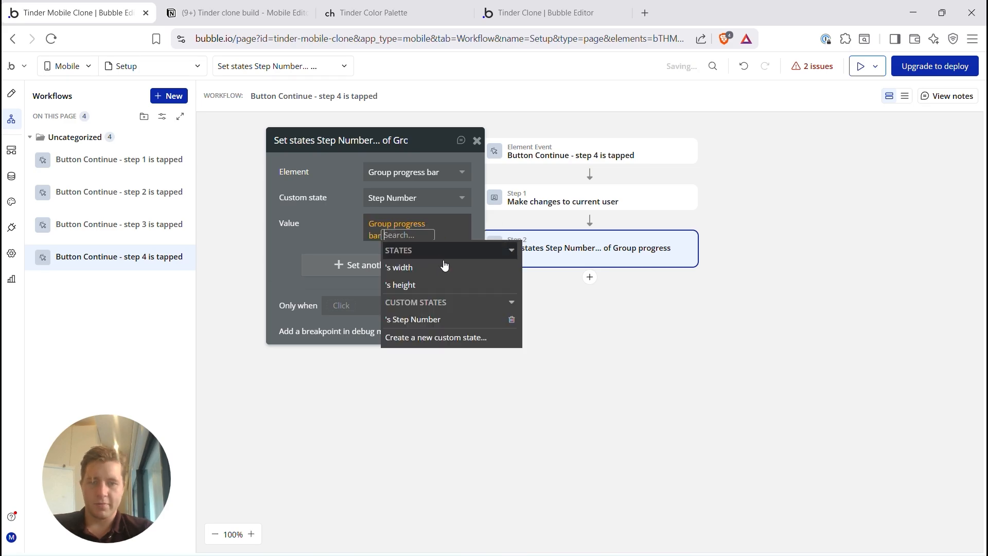
click(414, 321)
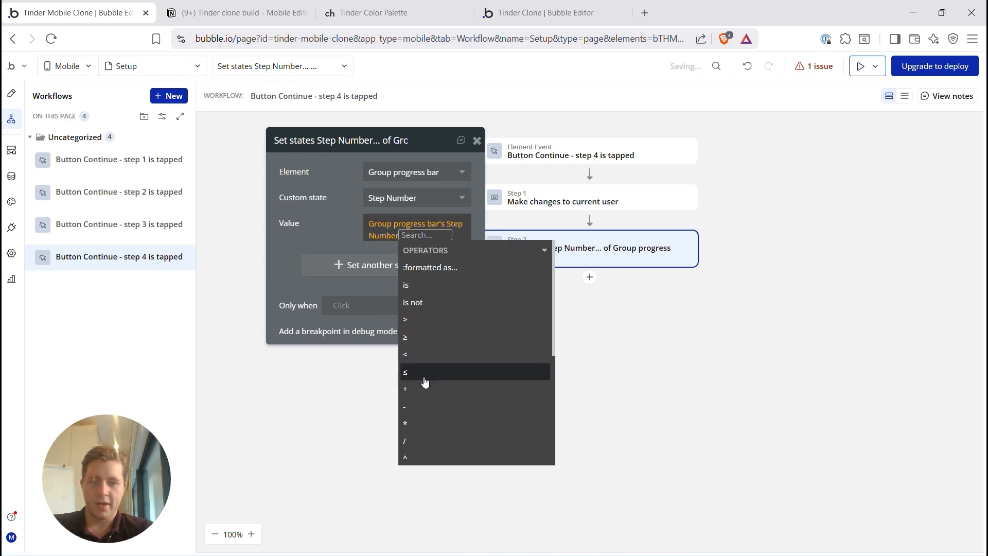
click(409, 388)
text(1)
click(434, 250)
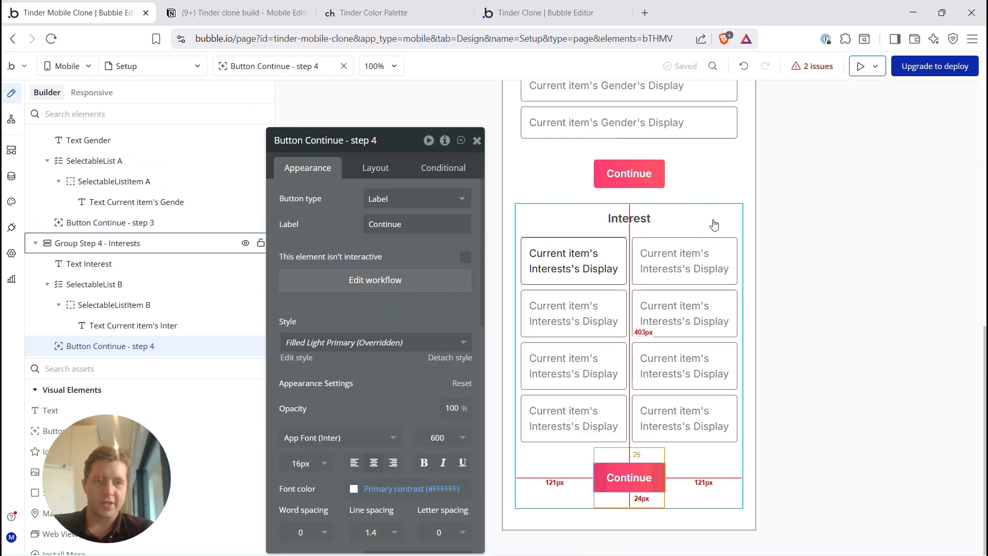
Step: Change Group Step 4 - Interests' visibility condition so that Group progress bar's Step Number is 4
click(714, 225)
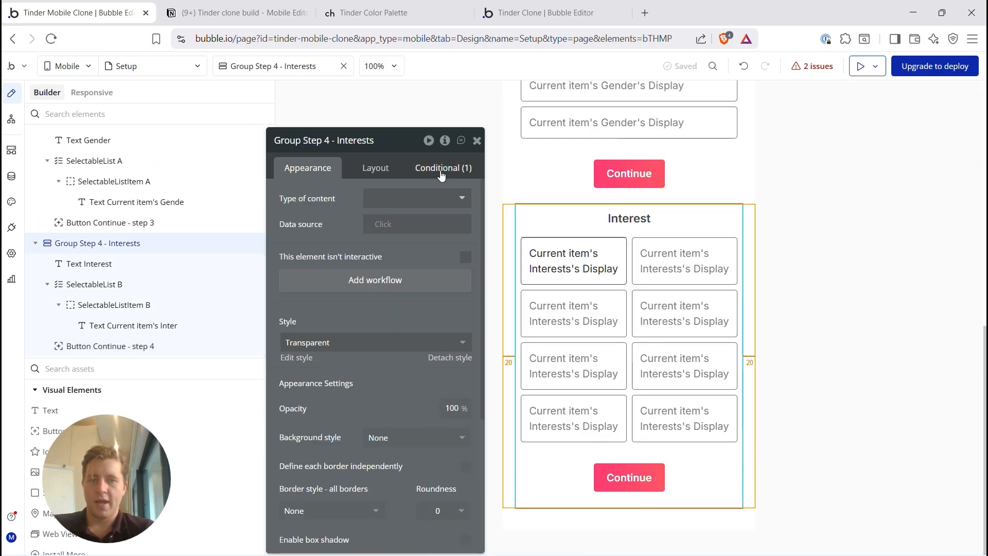
click(433, 168)
scroll(663, 242, up, 8)
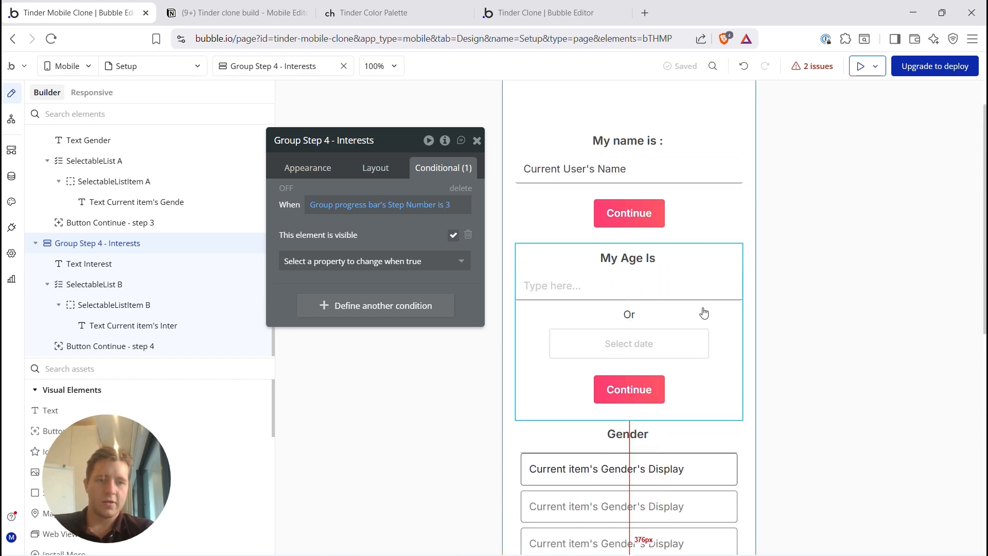
scroll(705, 311, down, 2)
scroll(687, 377, down, 4)
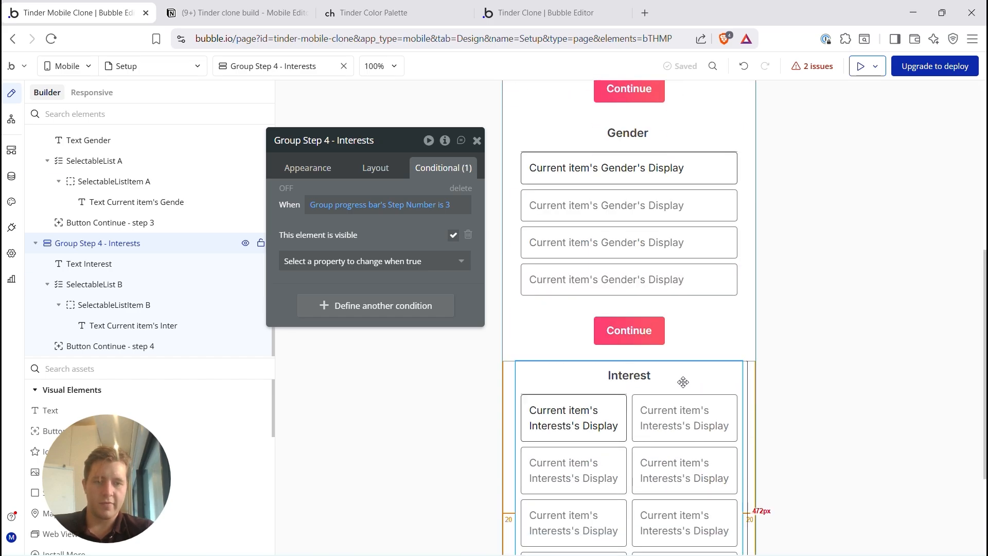
click(448, 207)
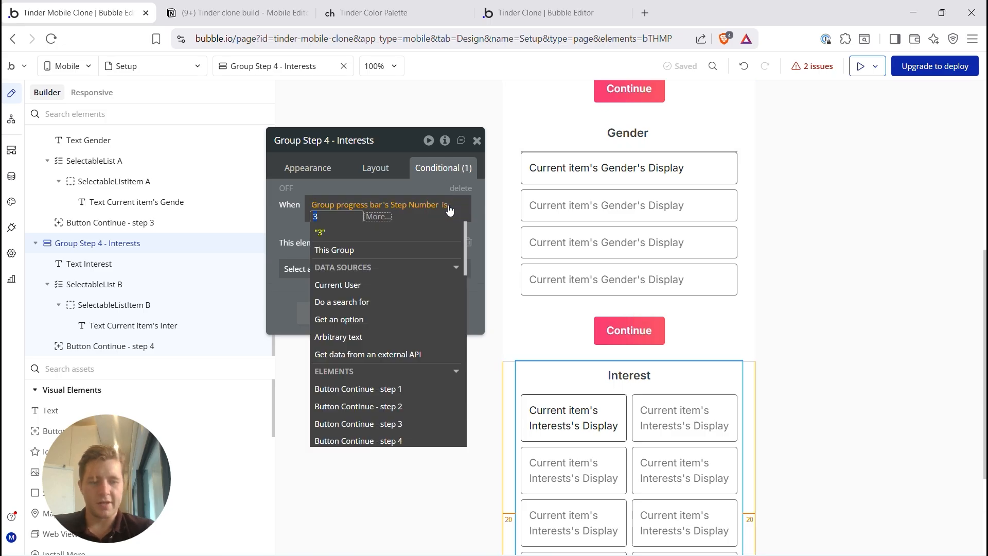
text(4)
click(344, 236)
Step: Paste a copy of Group Step 4 - Interests below the original on the Setup page
scroll(558, 505, down, 3)
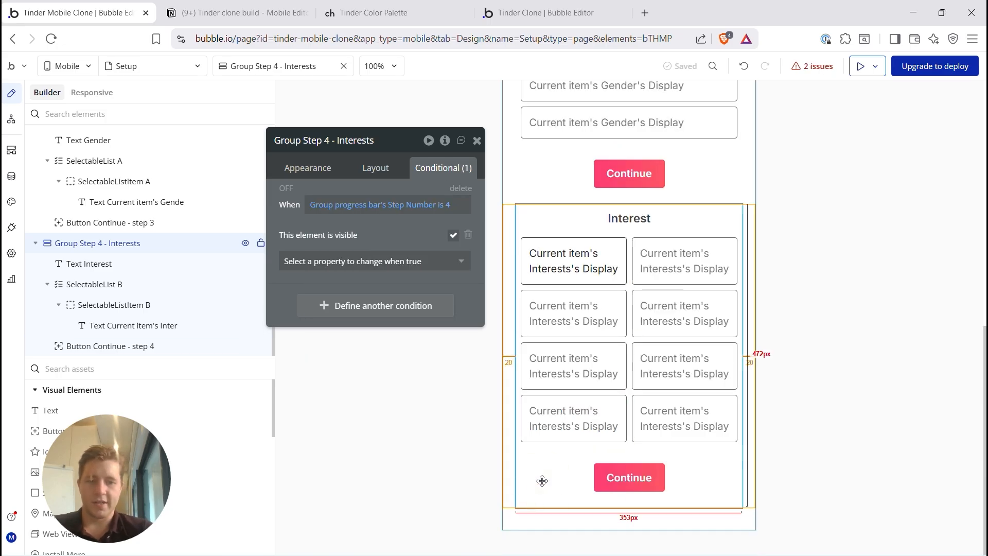
key(ctrl+v)
scroll(558, 465, down, 6)
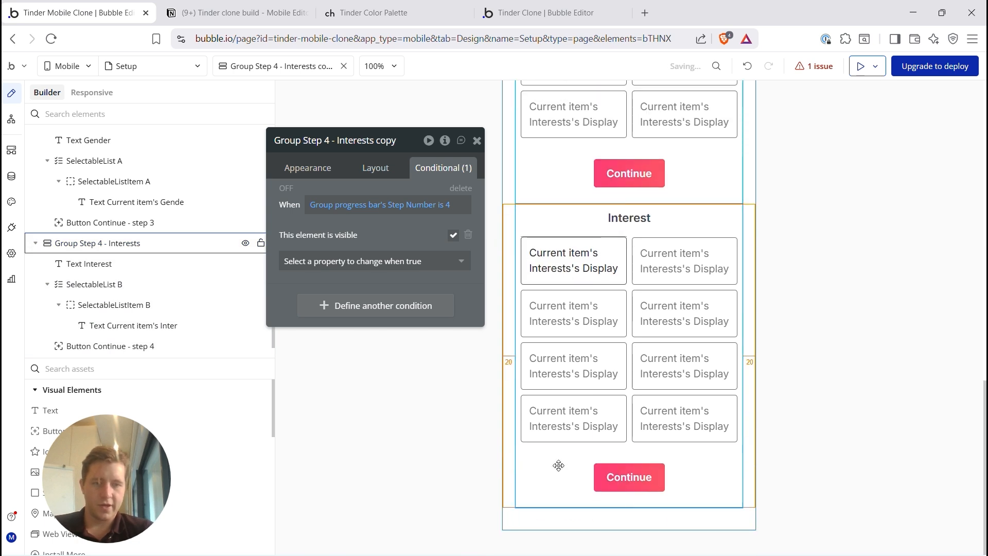
Step: Change the heading text of the copied Interests group to "T's and C's"
click(629, 220)
click(307, 173)
click(309, 191)
text(T)
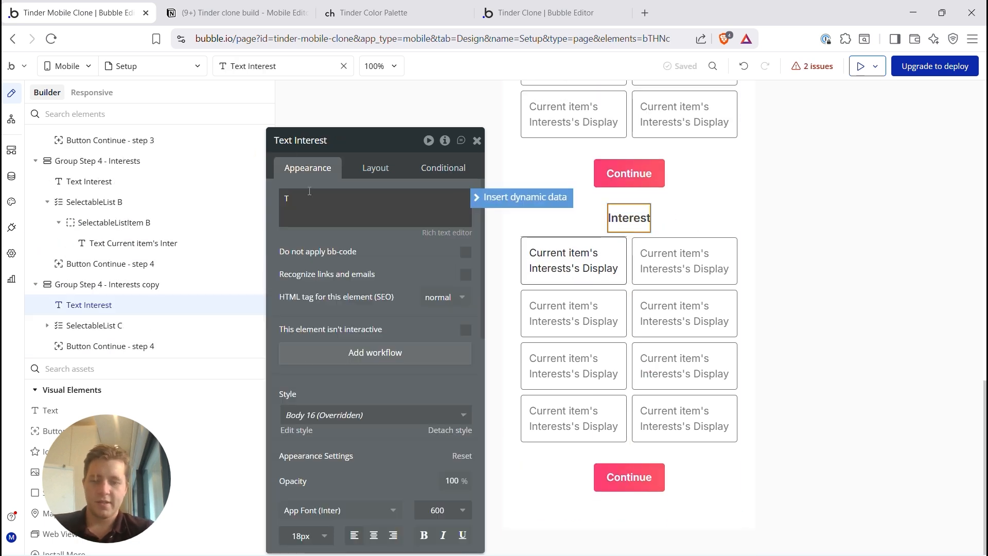
text('s and C's)
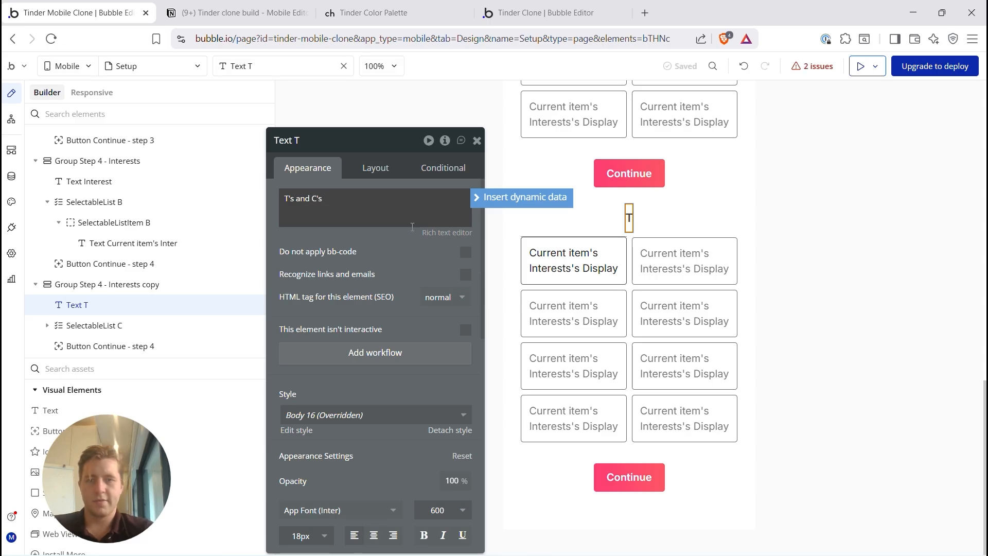
key(Tab)
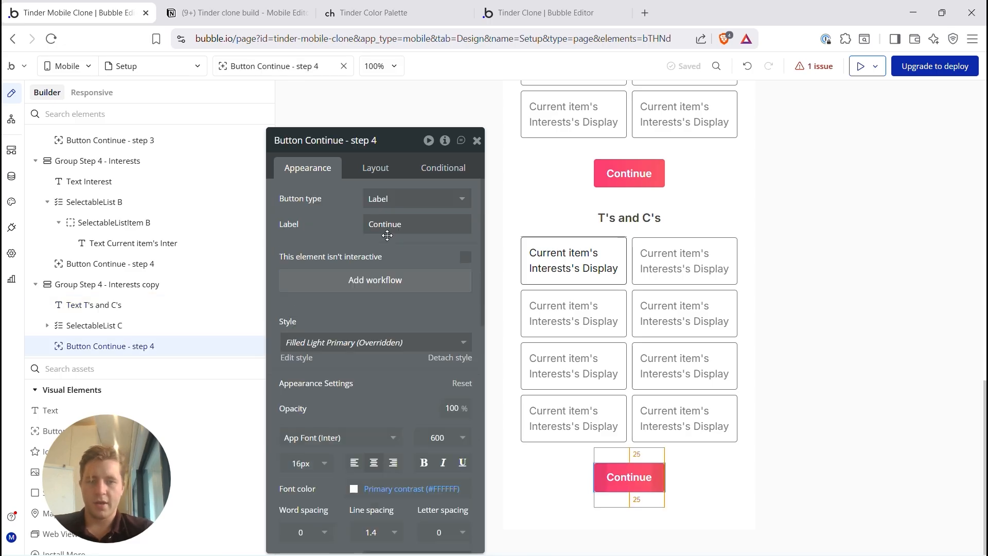
Step: Delete the selectable list of interests from the T's and C's group
click(622, 220)
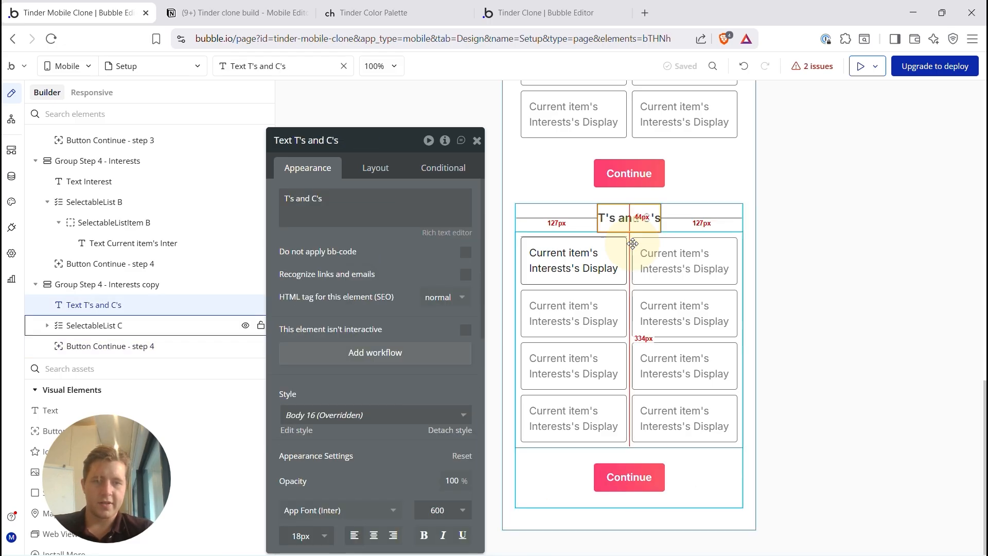
click(635, 249)
key(Delete)
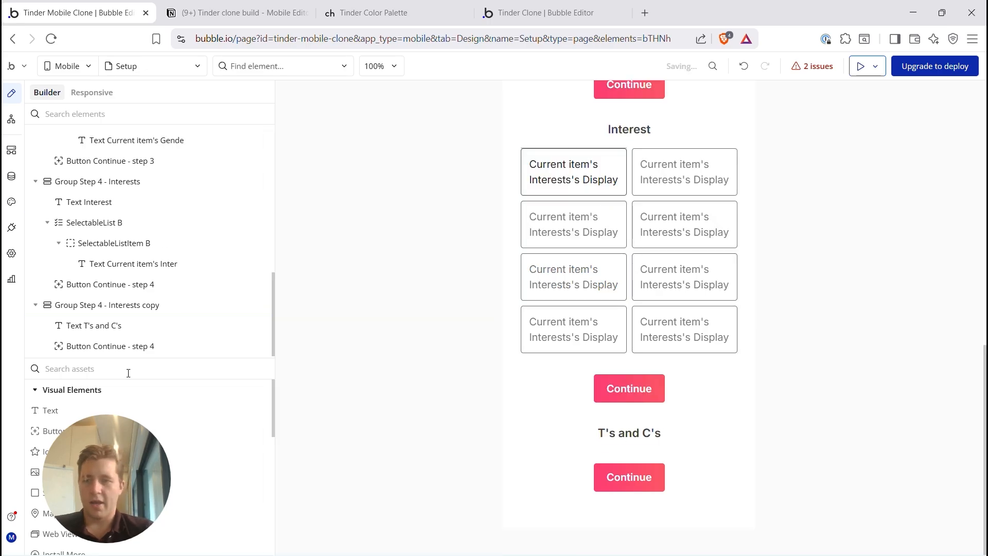
Step: Add a centre-aligned text reading "This is where your terms and conditions would be placed." below the T's and C's heading
drag(54, 411, 543, 433)
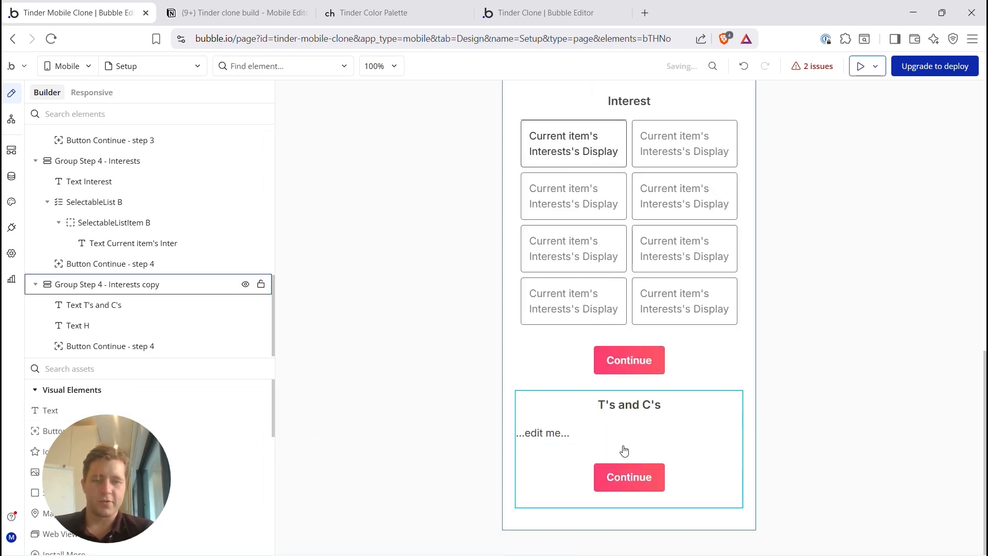
click(548, 431)
triple_click(290, 199)
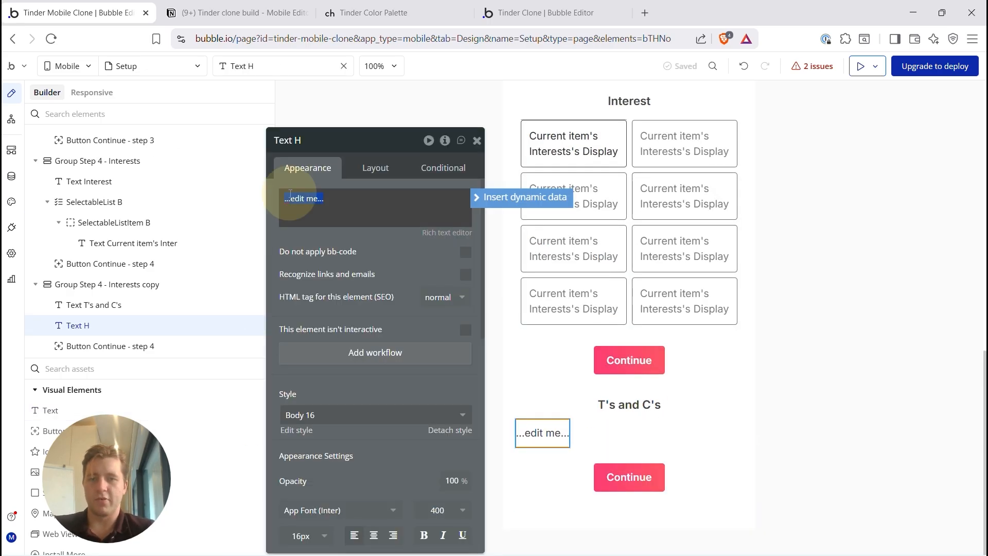
text(Tr)
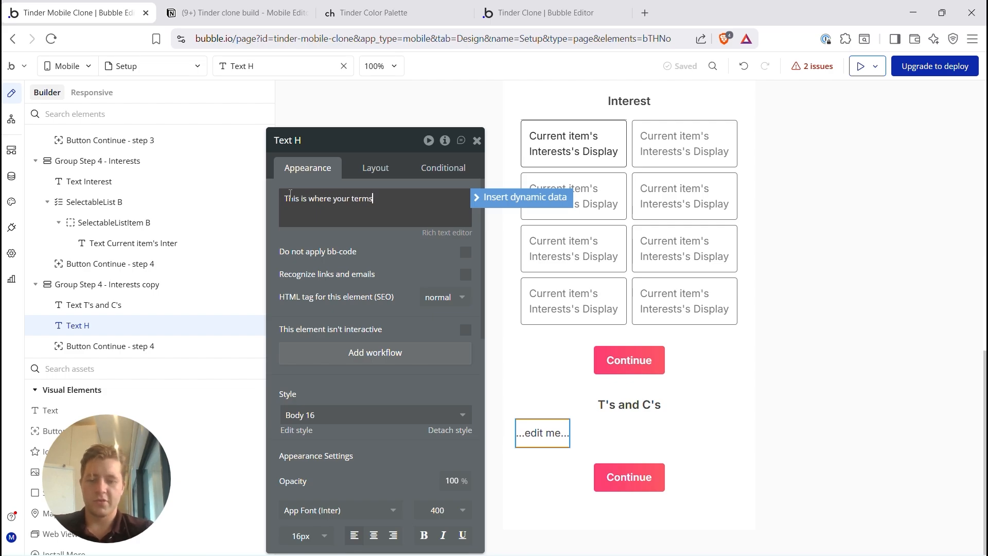
text(idtion)
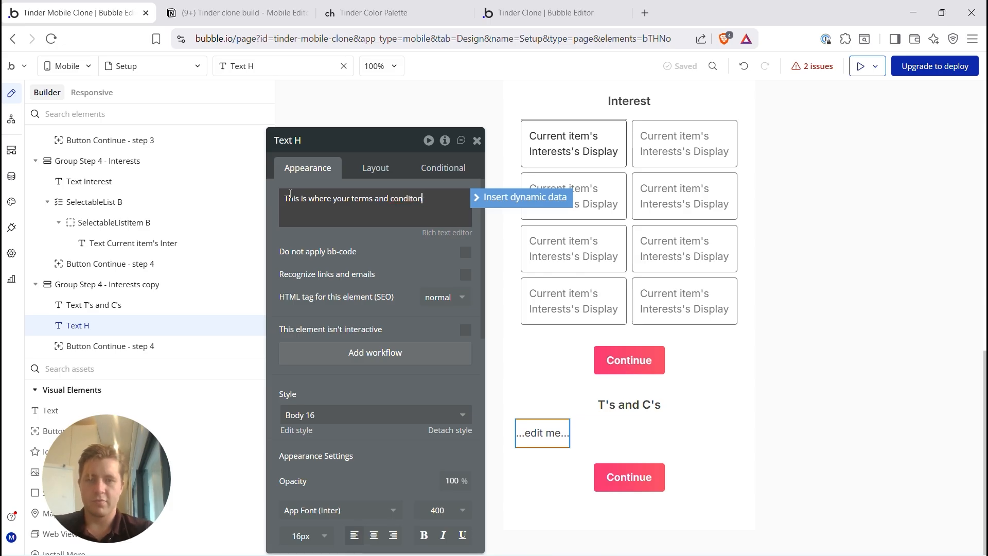
text(tion)
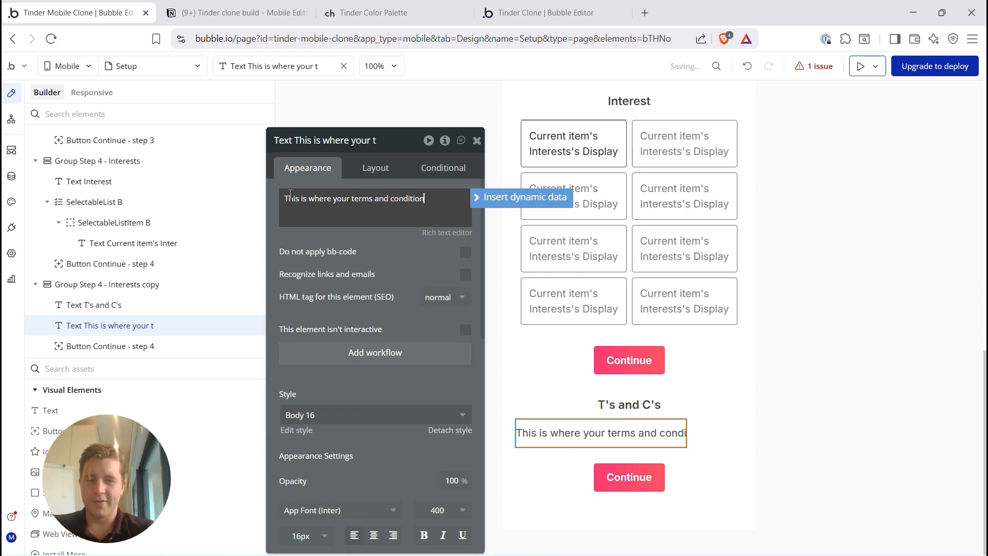
text(s would be palced)
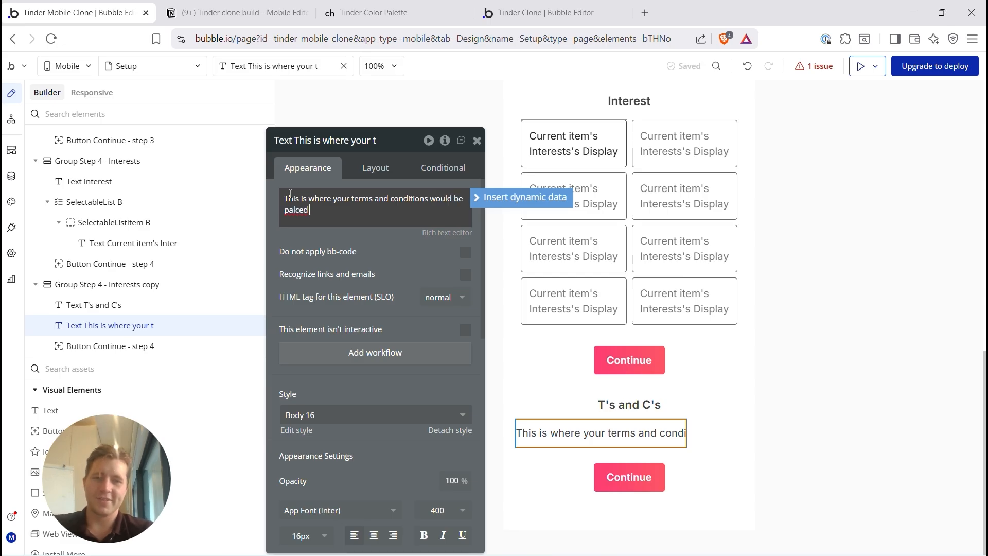
key(BackSpace)
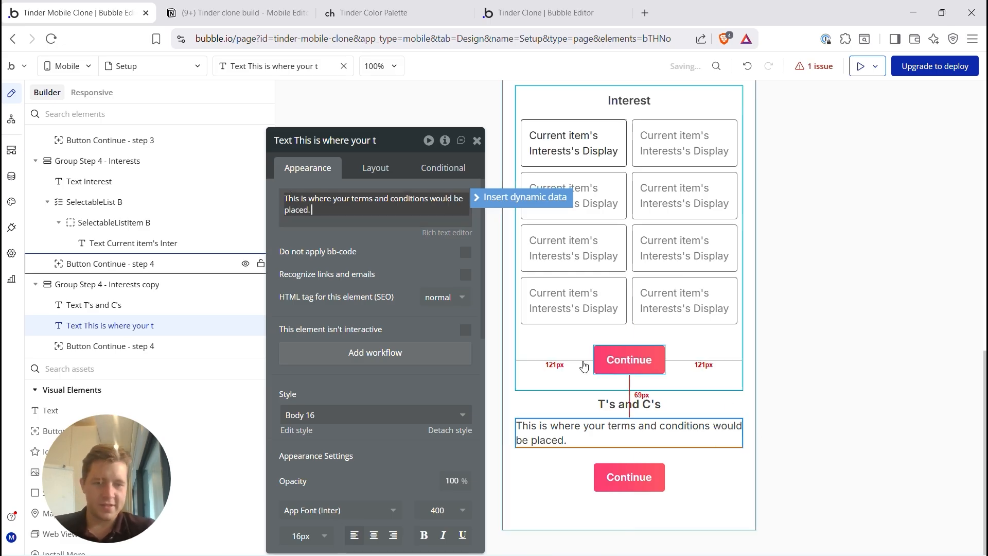
click(374, 535)
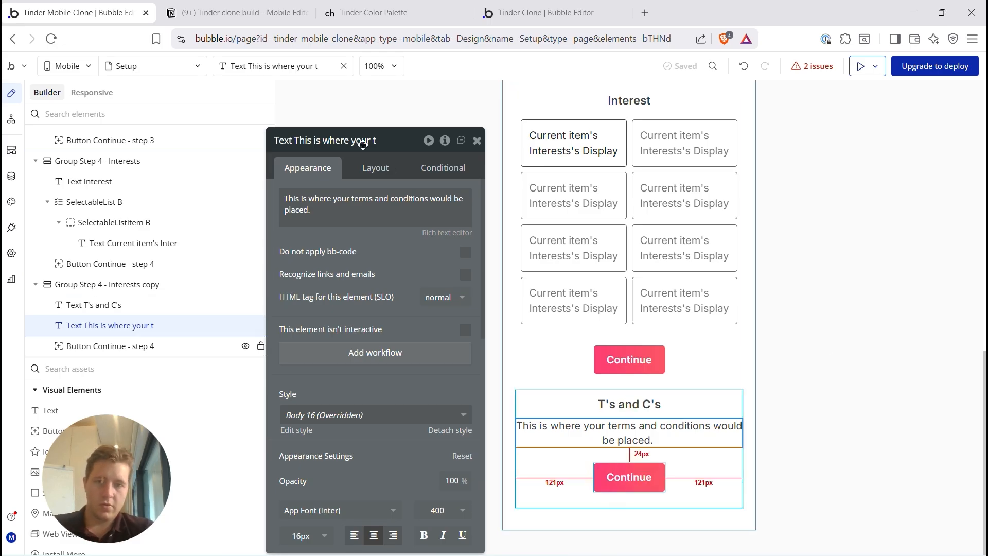
Step: Change the label of the T's and C's group's button to "Accept"
click(629, 477)
double_click(383, 226)
text(Accept)
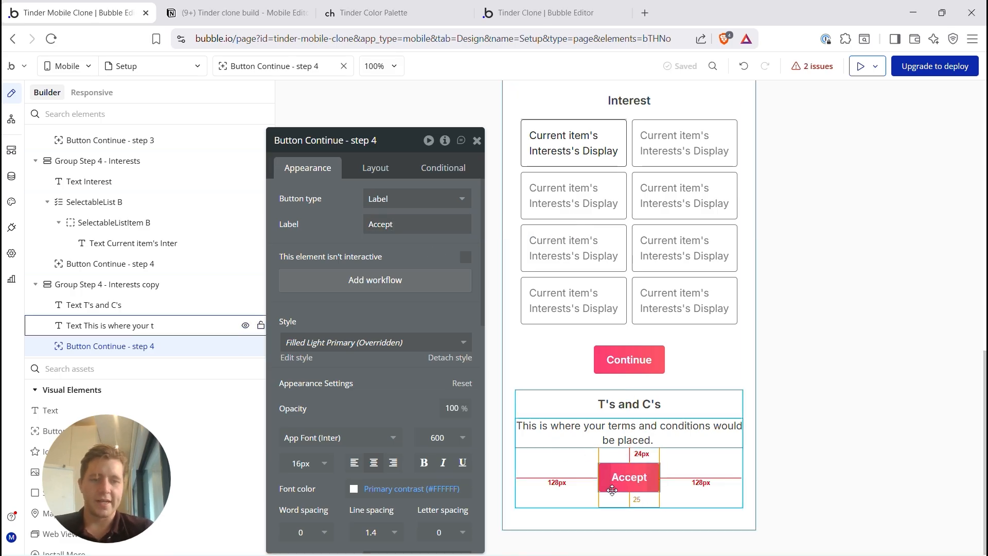
click(640, 440)
scroll(672, 342, up, 12)
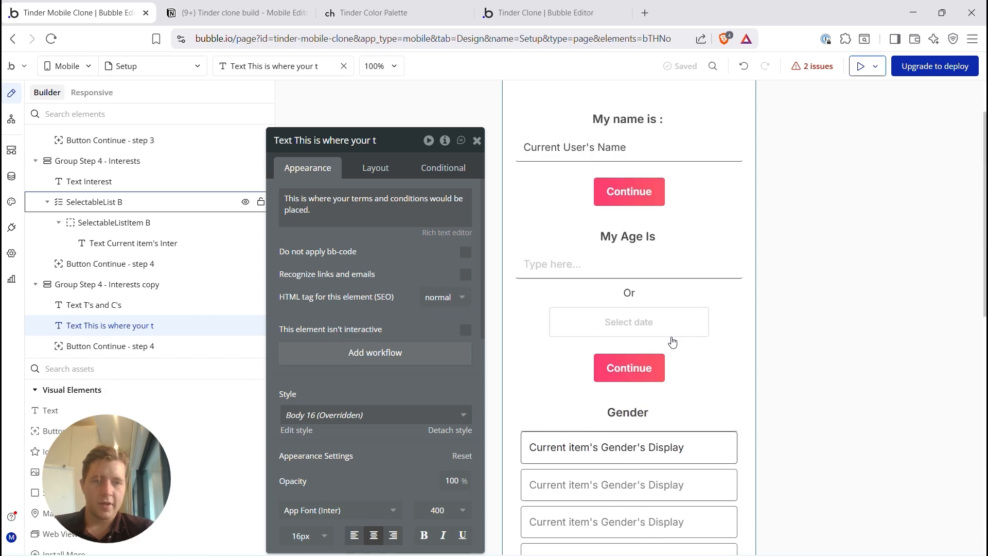
scroll(672, 342, down, 2)
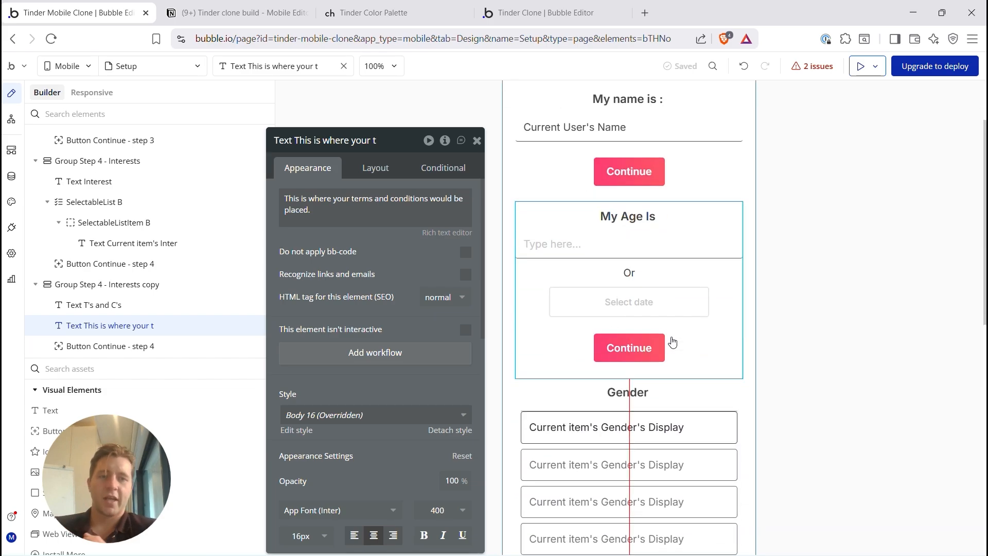
scroll(673, 342, down, 6)
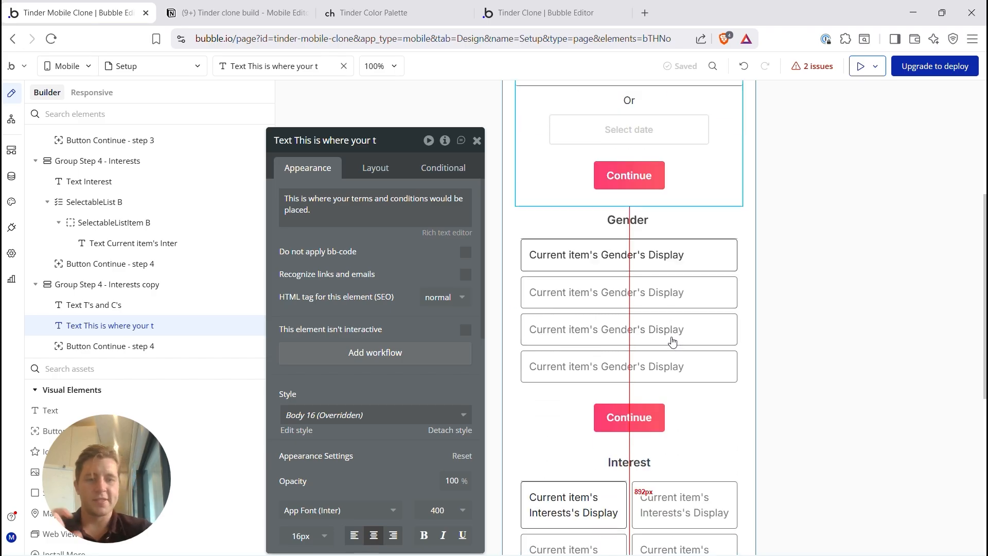
scroll(673, 342, down, 2)
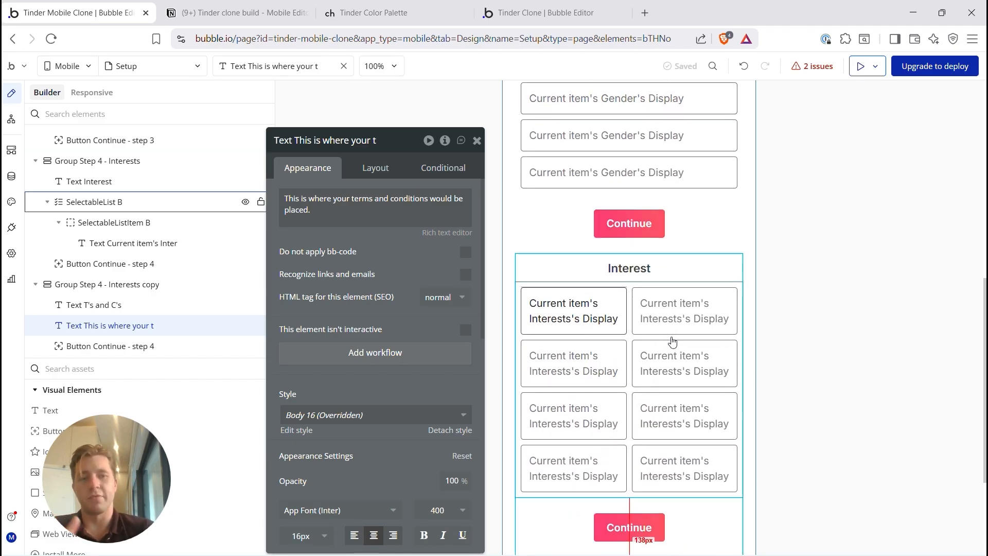
scroll(673, 342, down, 5)
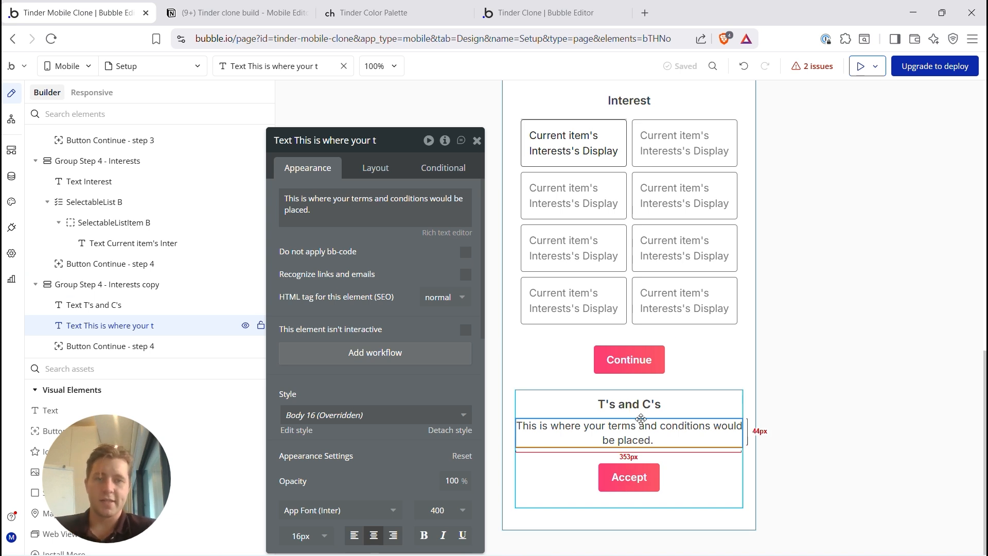
Step: Add a button labelled "Go back" inside Group progress bar at the start of the Setup page
scroll(641, 418, up, 15)
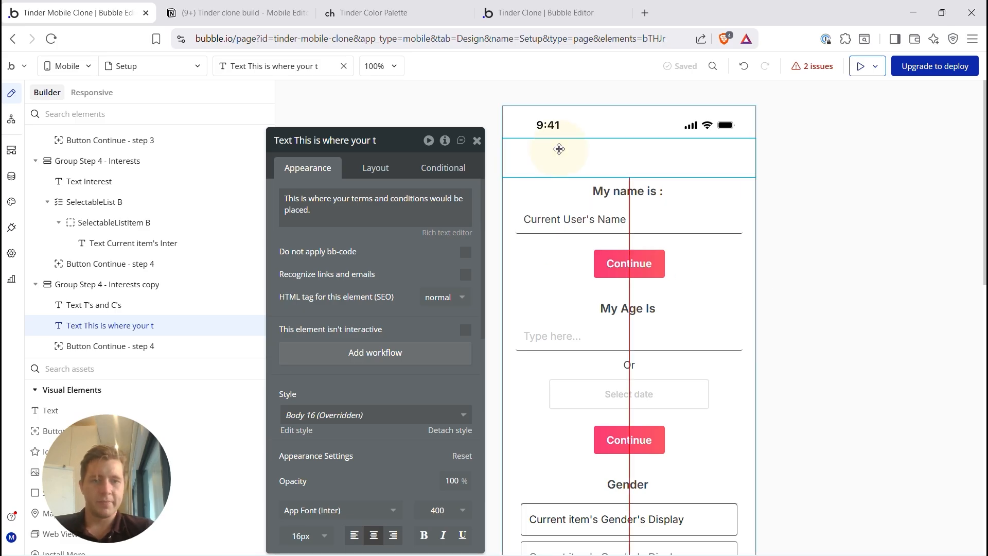
click(604, 160)
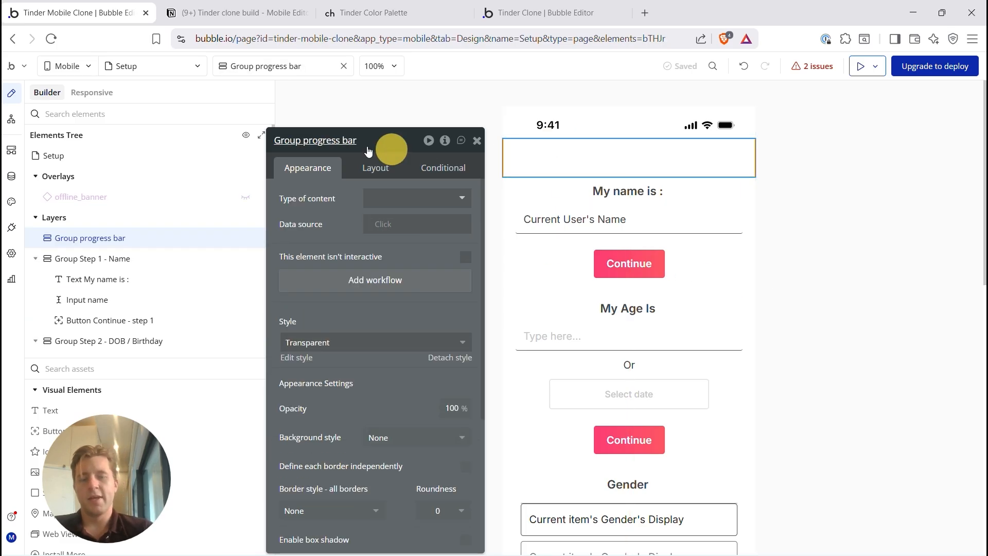
drag(394, 148, 304, 141)
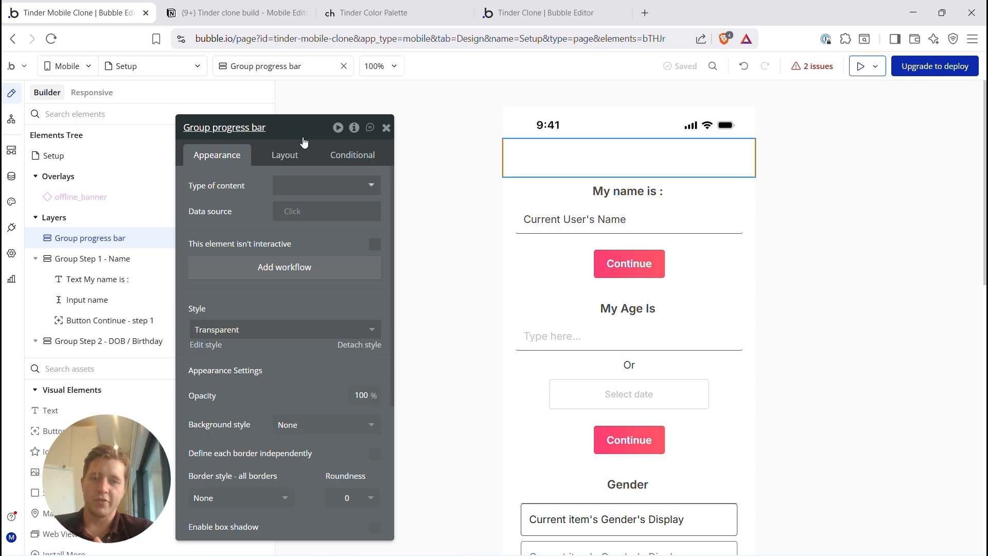
click(278, 157)
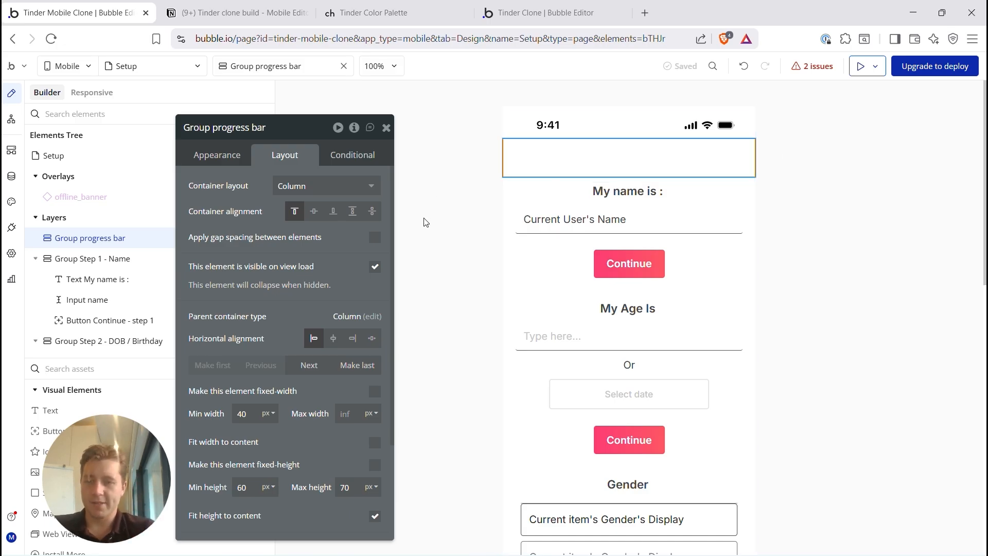
click(77, 359)
text(but)
drag(70, 410, 592, 156)
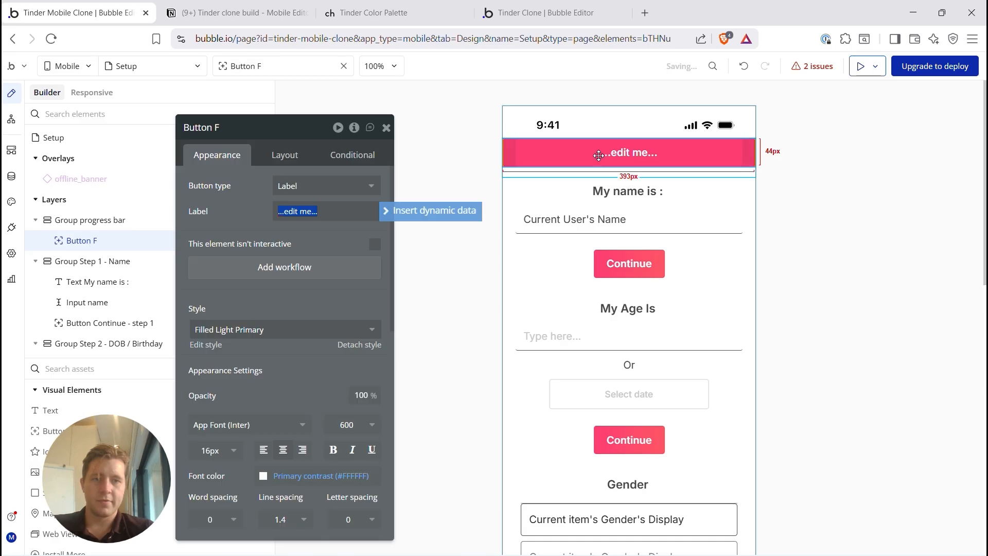
text(Go back)
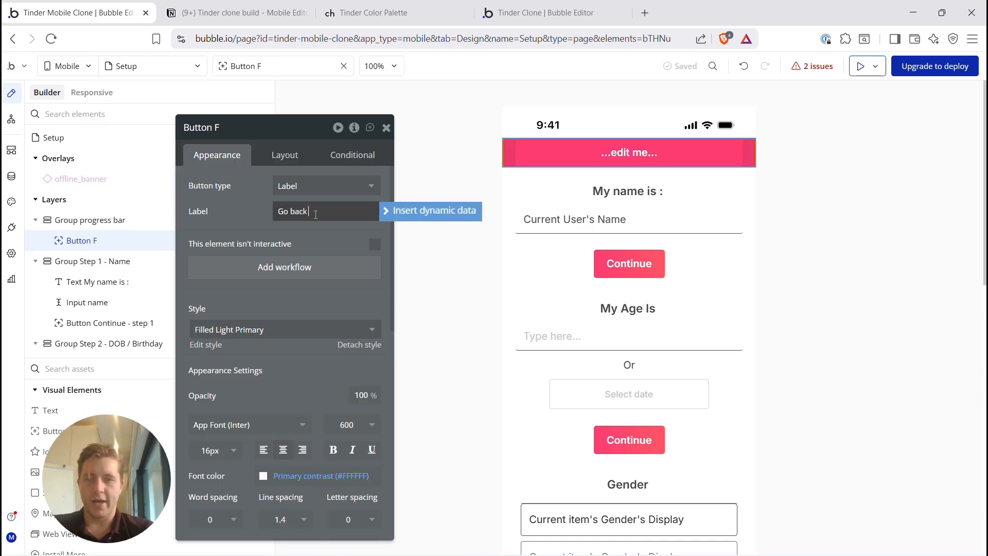
Step: Set the Go back button's type to Icon and label, using the Arrow-left icon
click(304, 186)
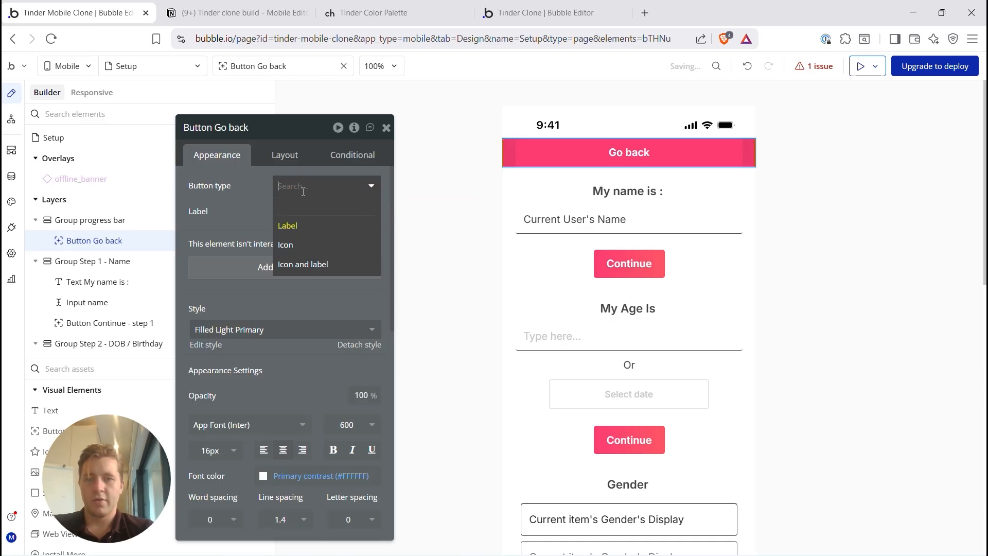
click(300, 267)
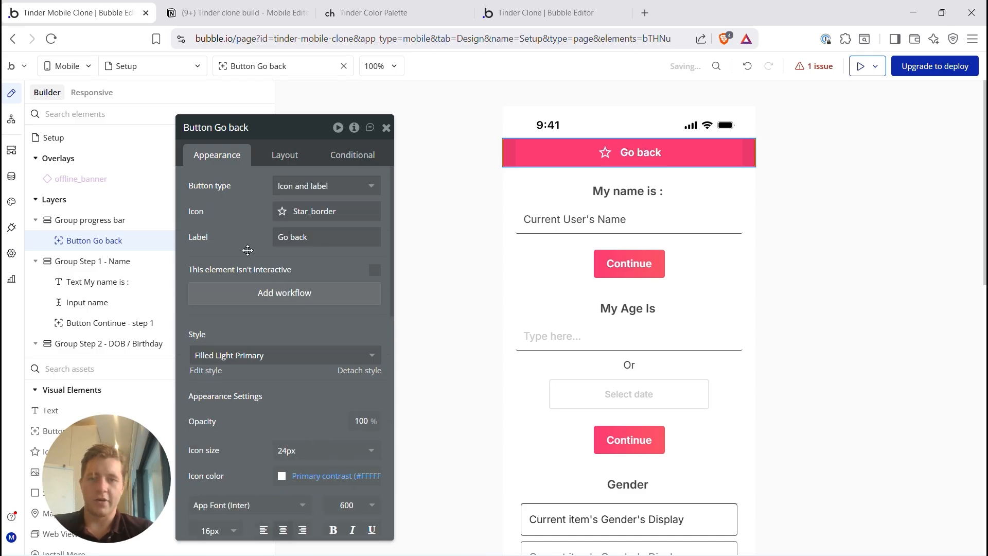
click(278, 219)
text(left)
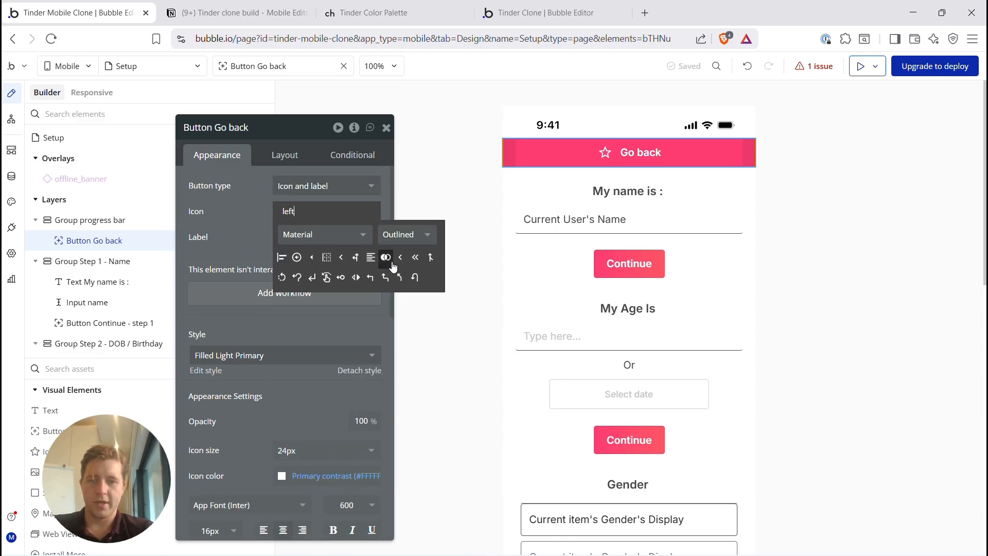
click(328, 235)
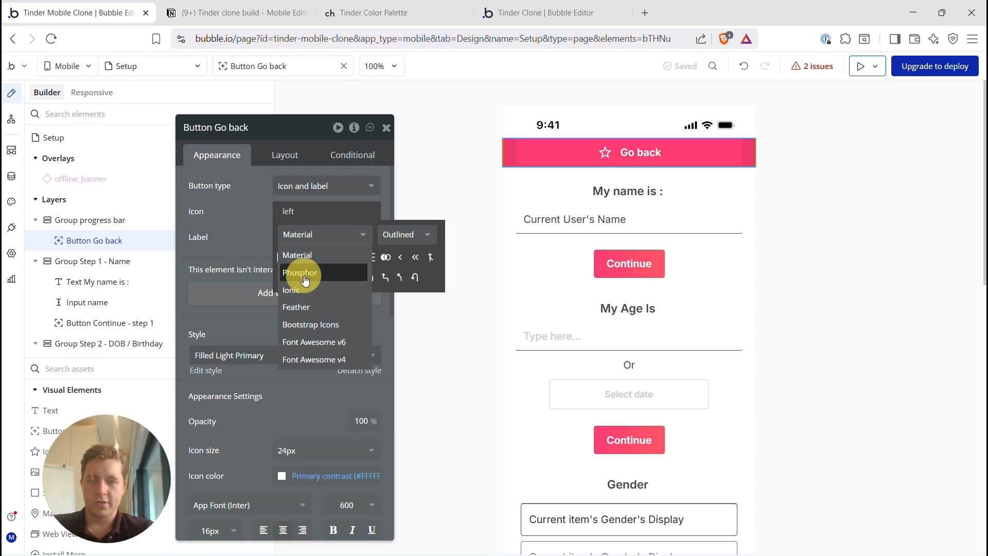
click(308, 270)
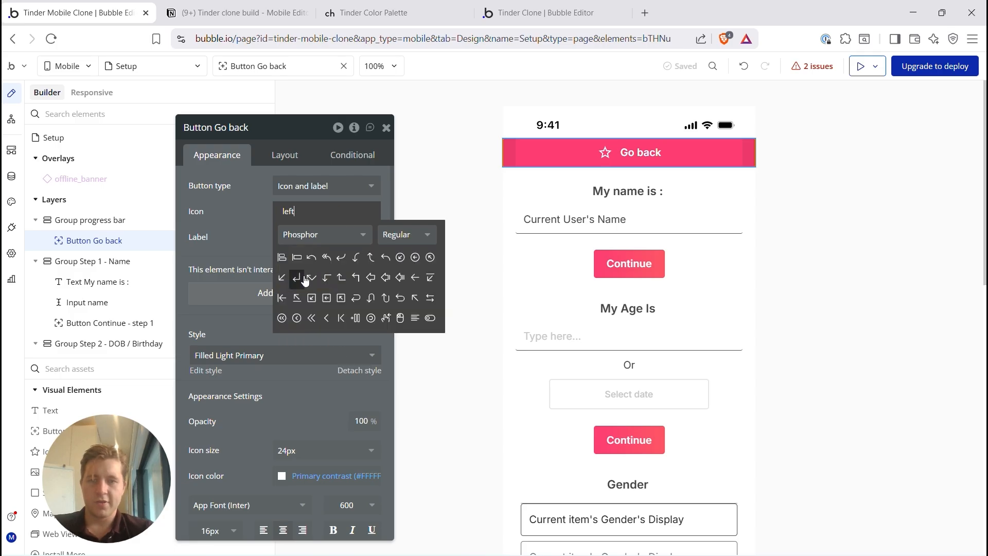
click(322, 235)
click(312, 291)
click(316, 235)
click(314, 277)
click(311, 257)
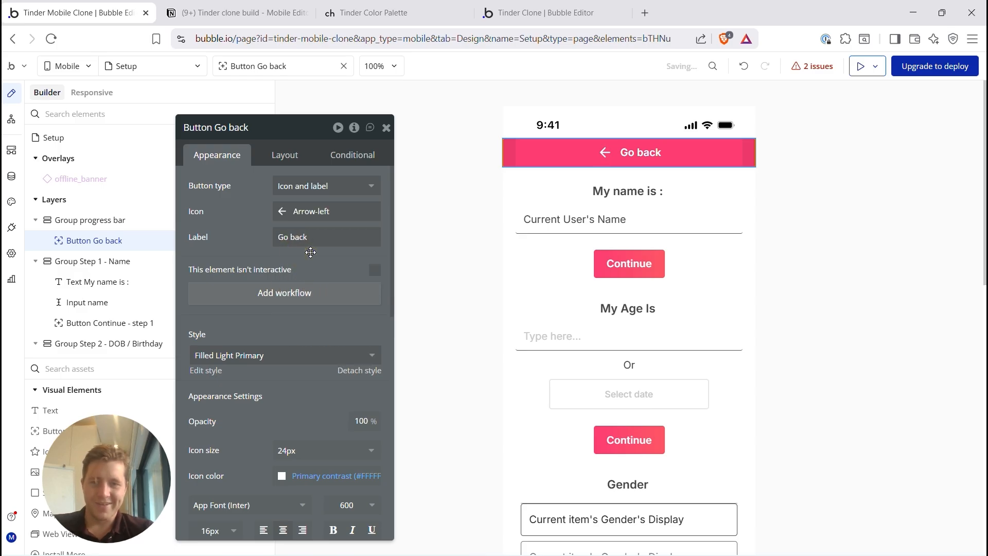
Step: Fit the Go back button's width to its content and centre it horizontally in Group progress bar
click(285, 154)
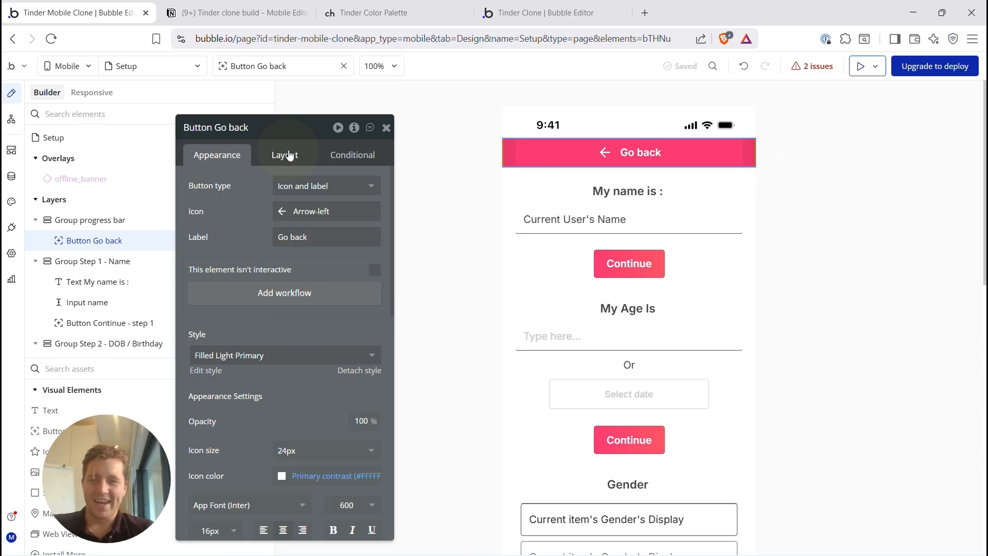
key(super+Tab)
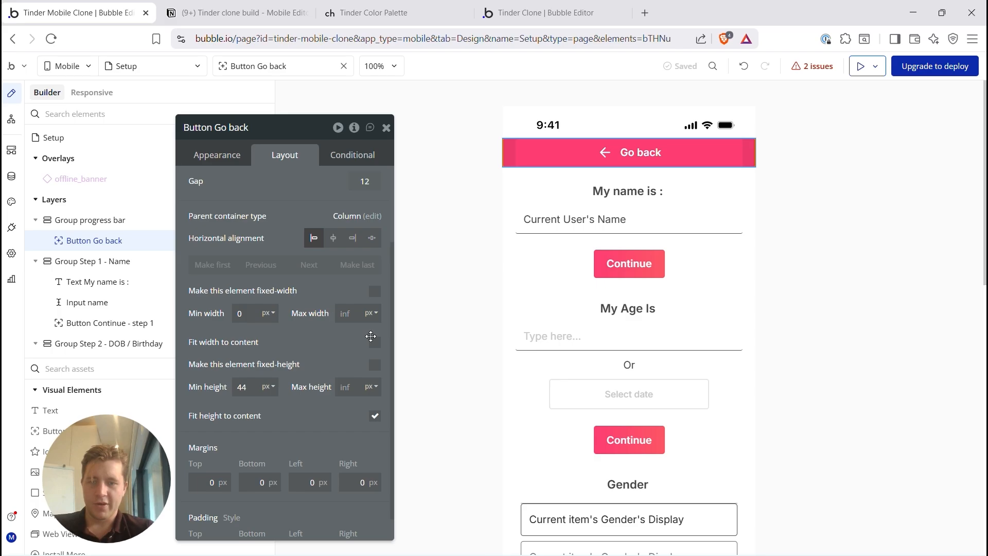
click(375, 342)
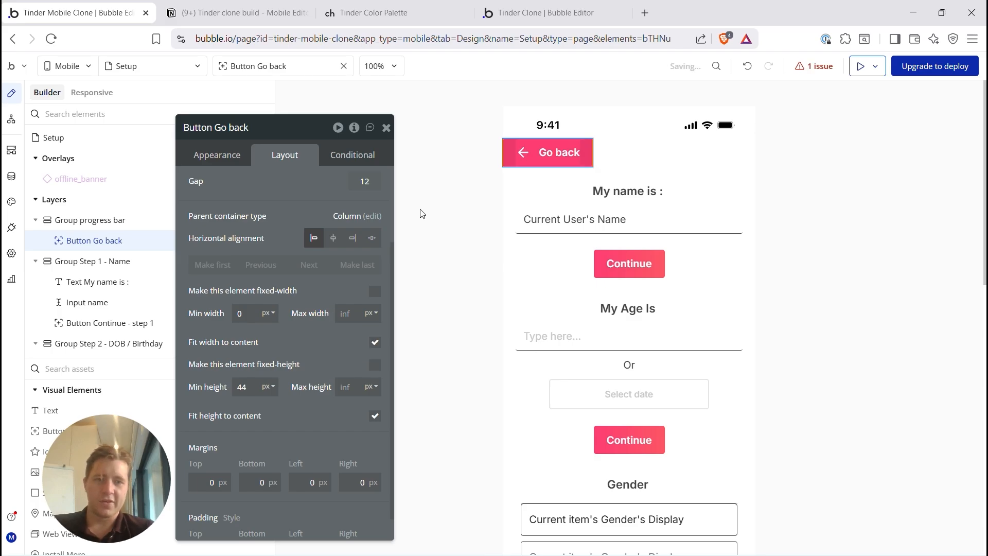
click(333, 238)
scroll(265, 191, up, 2)
Step: Set the Go back button's background style to None
click(221, 155)
click(327, 443)
click(286, 480)
Step: Set the Go back button's font color and icon color to the Text (#424242) color variable
click(263, 371)
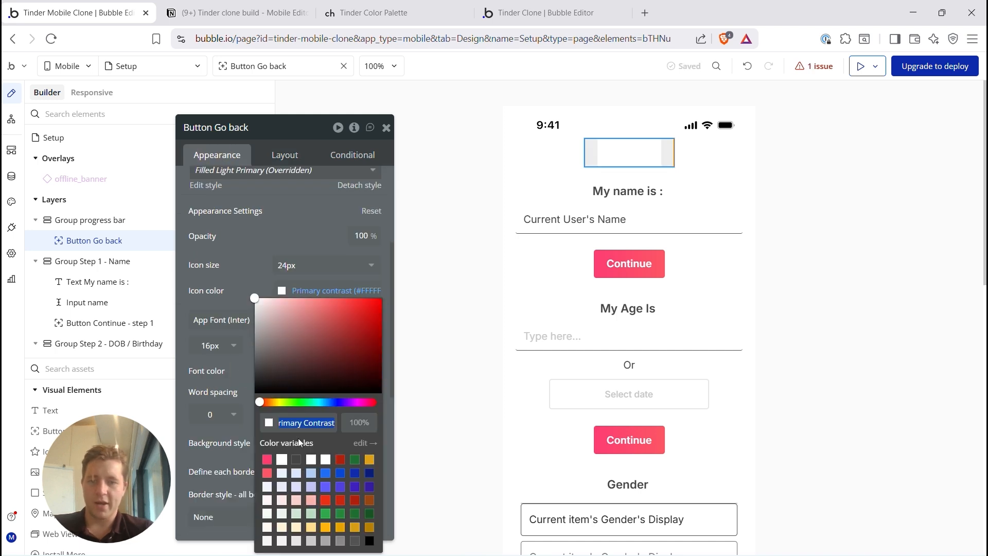
click(296, 460)
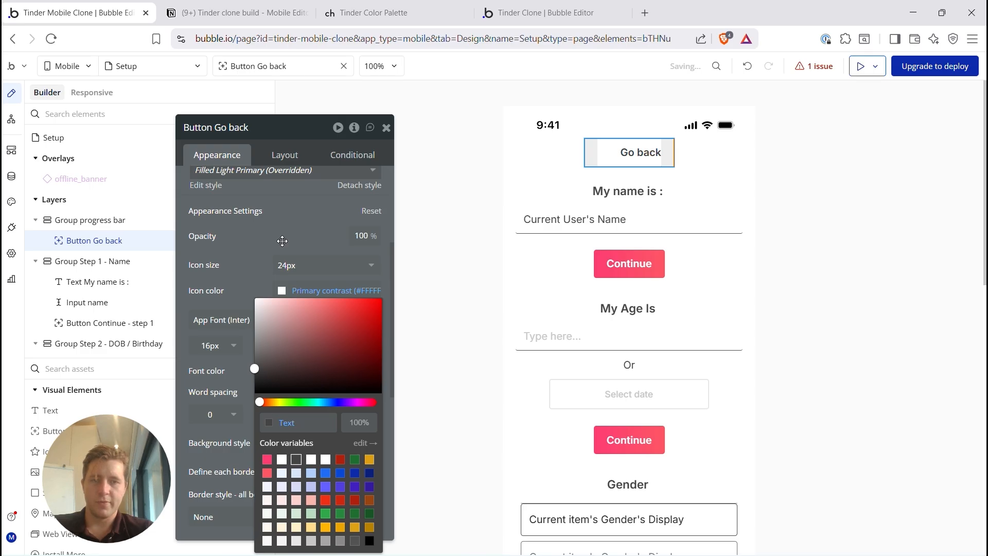
click(236, 280)
click(283, 290)
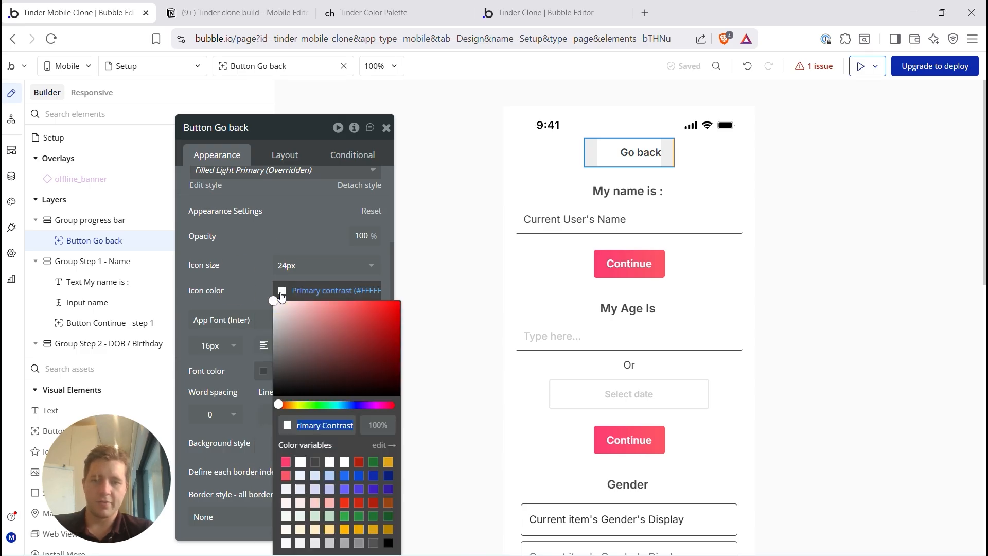
click(314, 461)
click(623, 131)
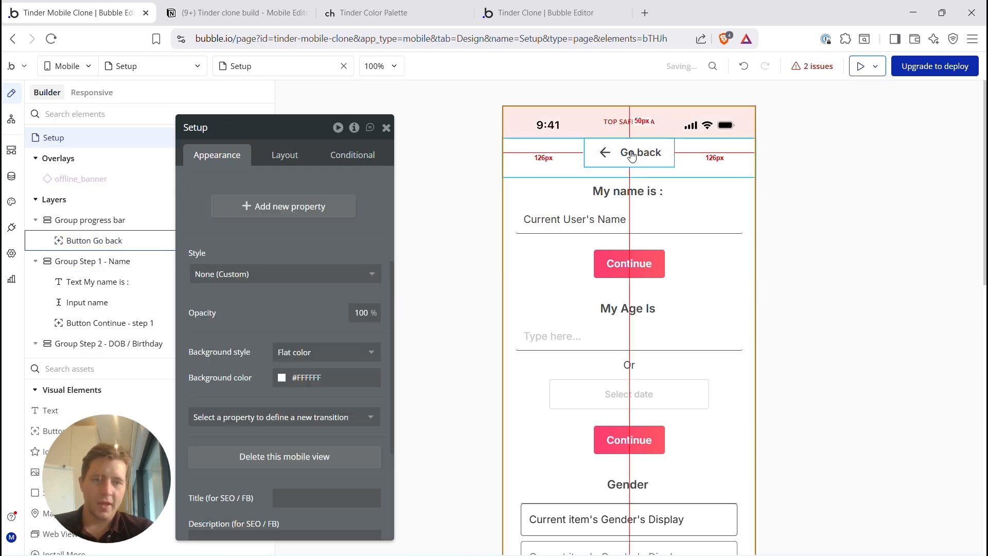
Step: Set the Go back button's icon size to 12 px
click(603, 164)
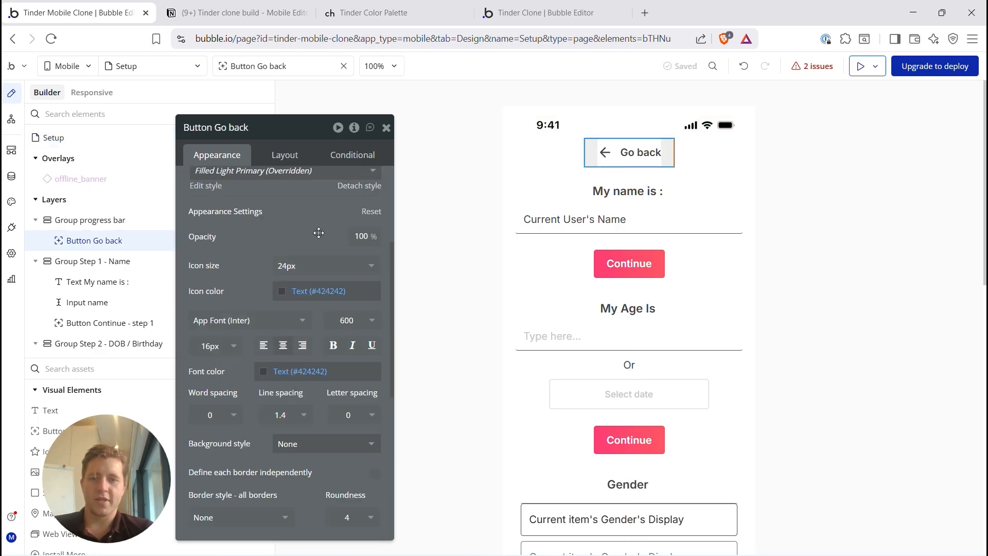
scroll(285, 271, down, 1)
scroll(284, 271, up, 1)
click(296, 291)
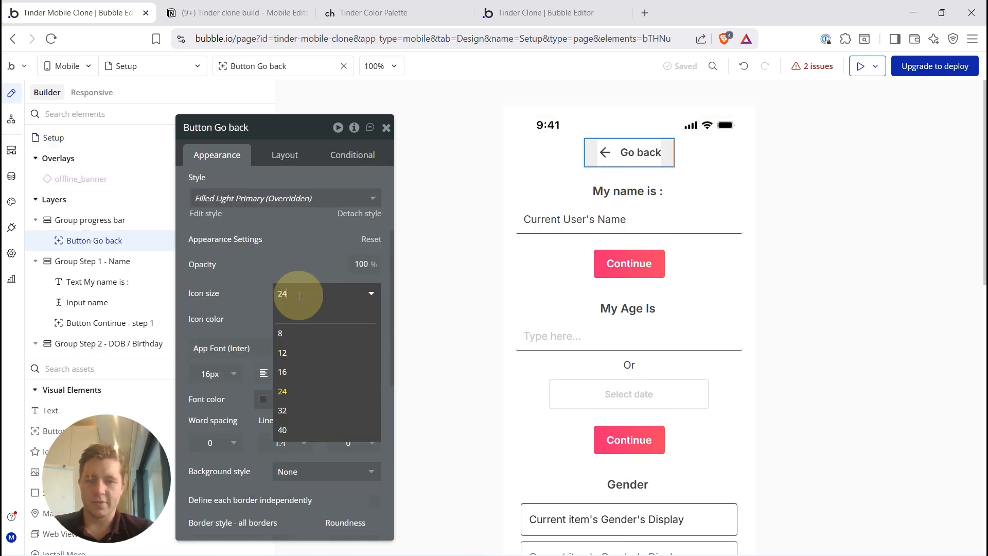
click(292, 354)
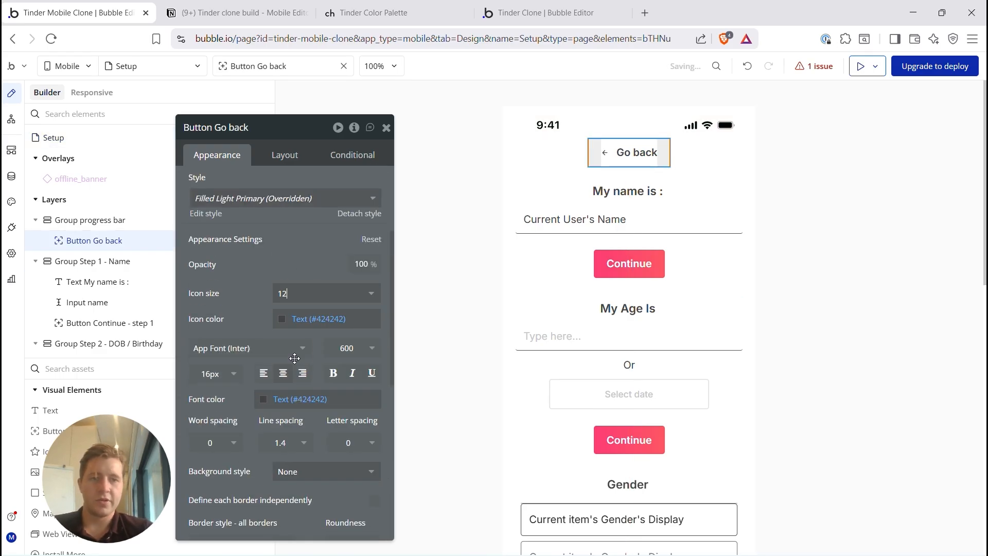
Step: Reduce the Go back button's font size to 11 px
scroll(271, 300, down, 2)
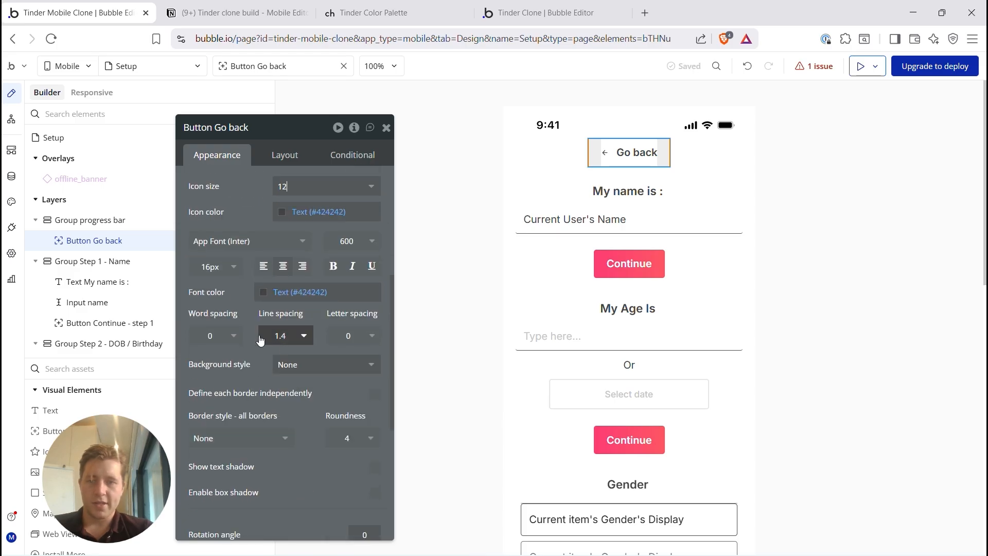
click(219, 266)
click(203, 384)
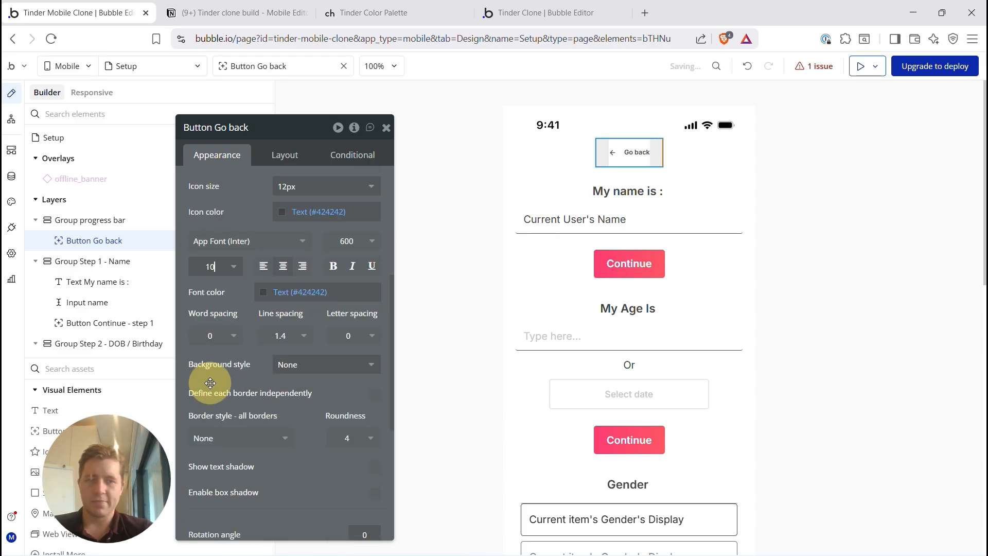
click(230, 272)
click(201, 404)
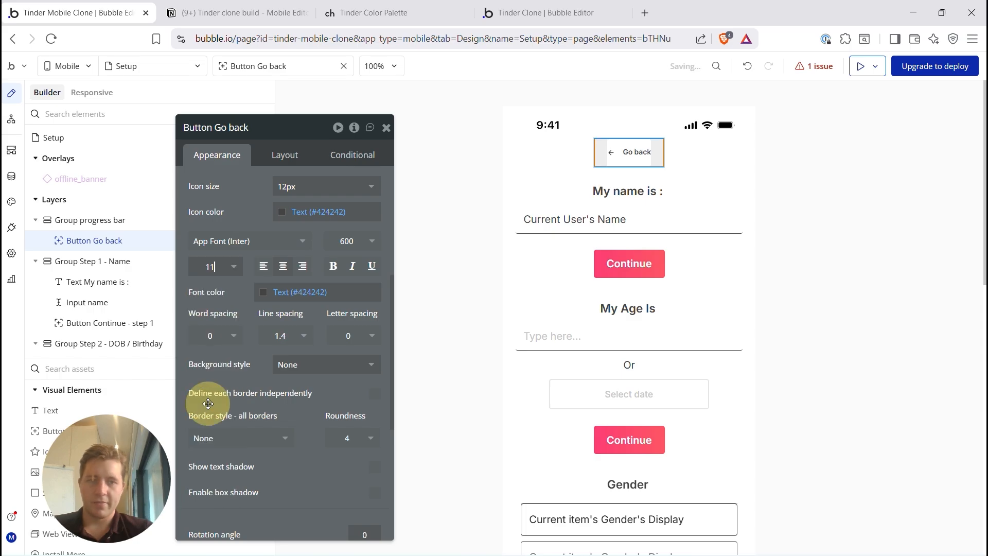
click(629, 165)
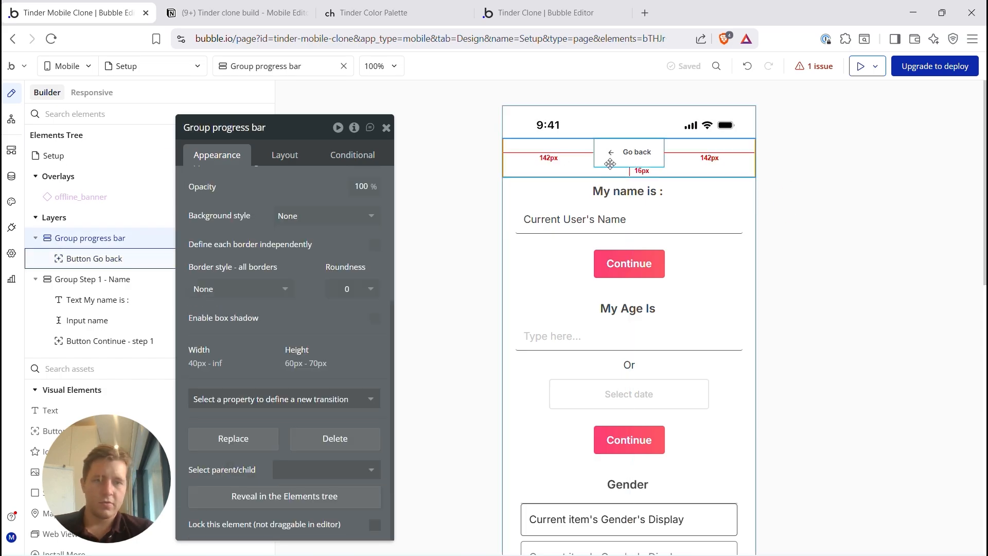
click(622, 161)
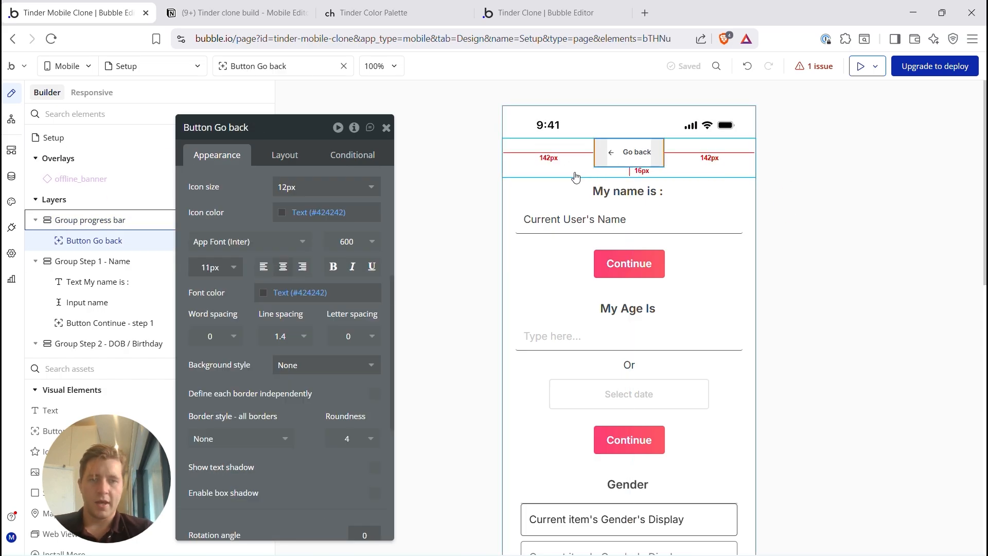
Step: Add a new group inside Group progress bar beneath the Go back button and name it "Group bar"
click(558, 164)
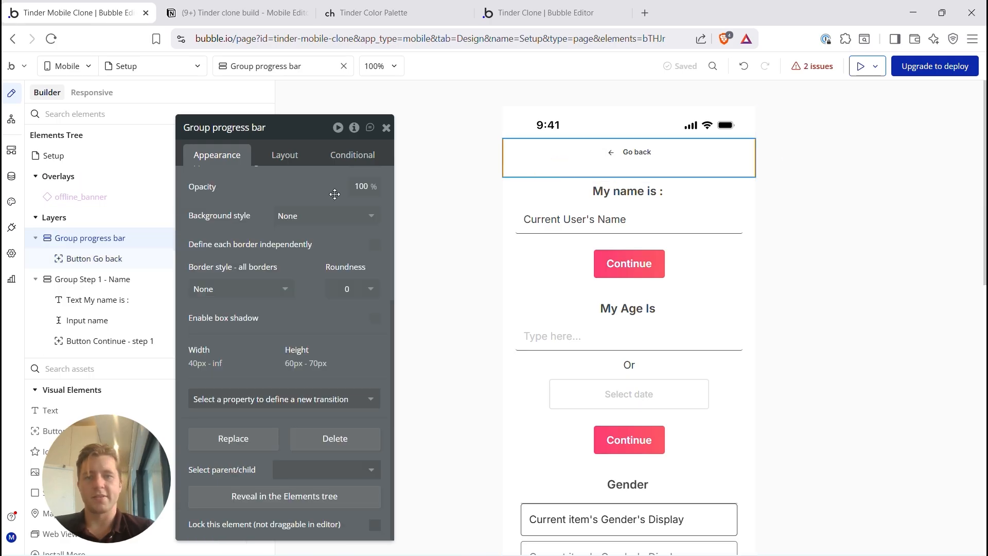
scroll(307, 229, up, 4)
click(281, 154)
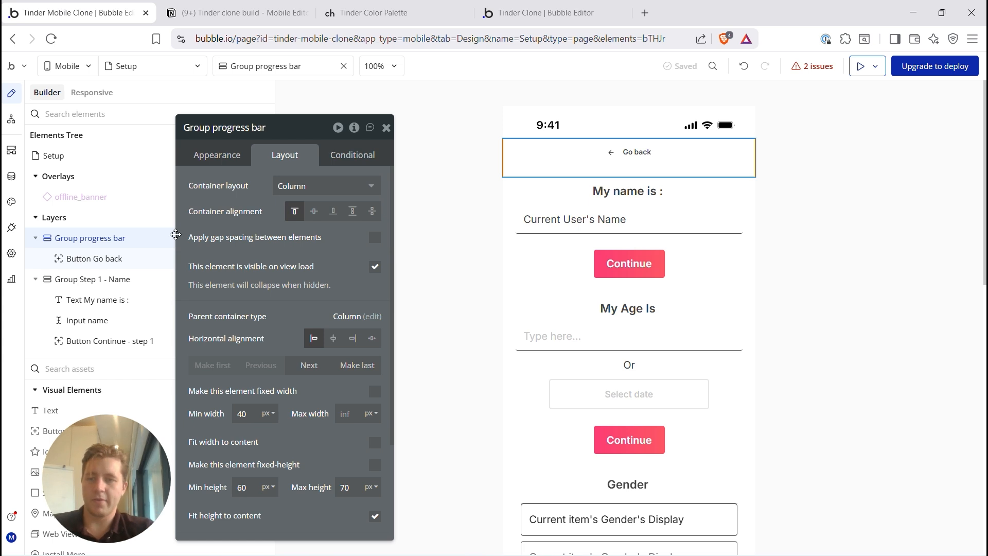
click(68, 368)
text(grou)
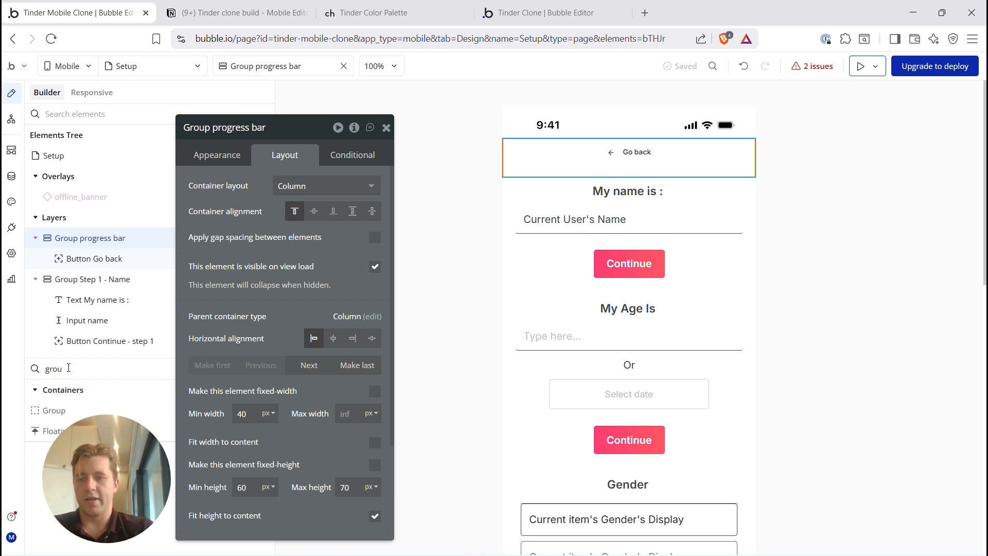
double_click(51, 413)
click(223, 134)
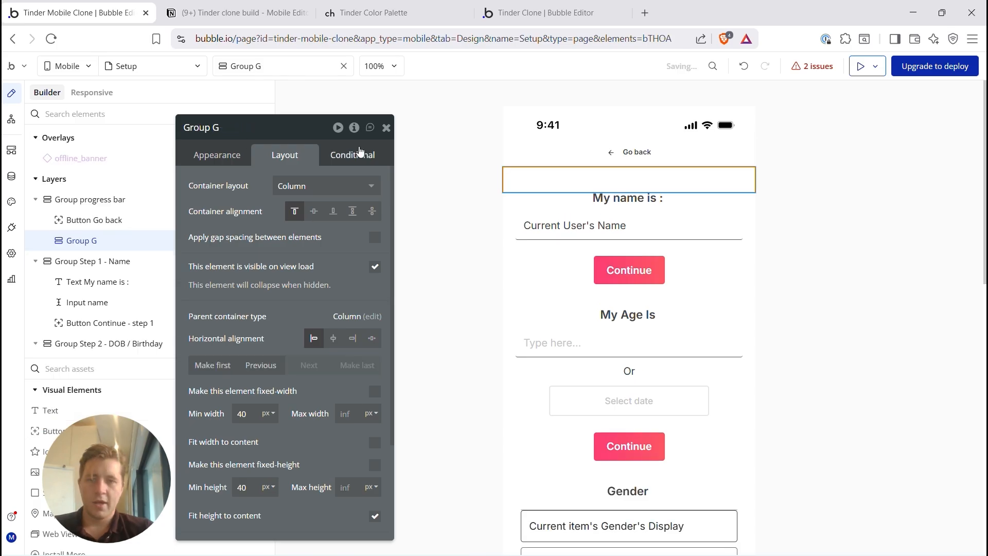
key(BackSpace)
text(bar)
Step: Set the max height of Group progress bar to 100 px
click(743, 159)
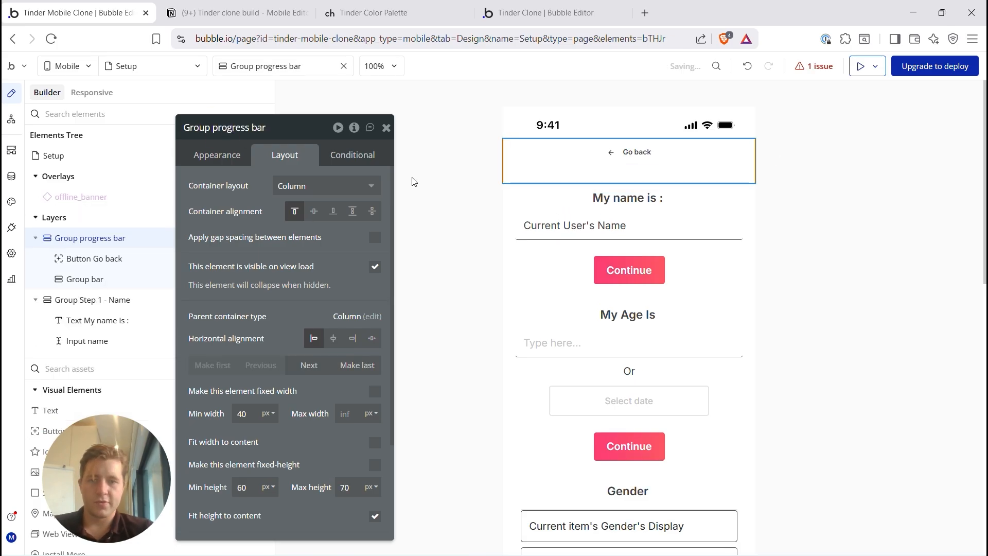
scroll(267, 292, down, 3)
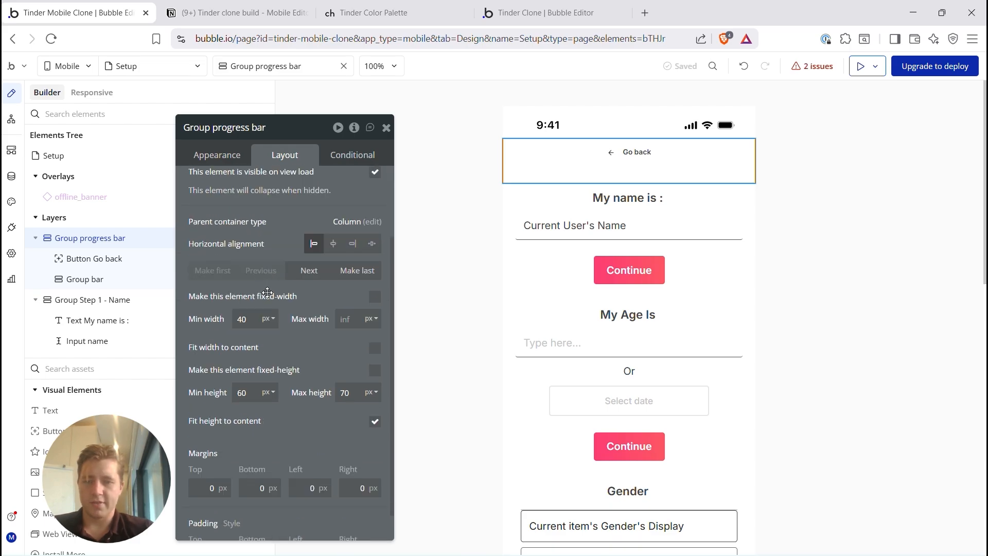
click(346, 393)
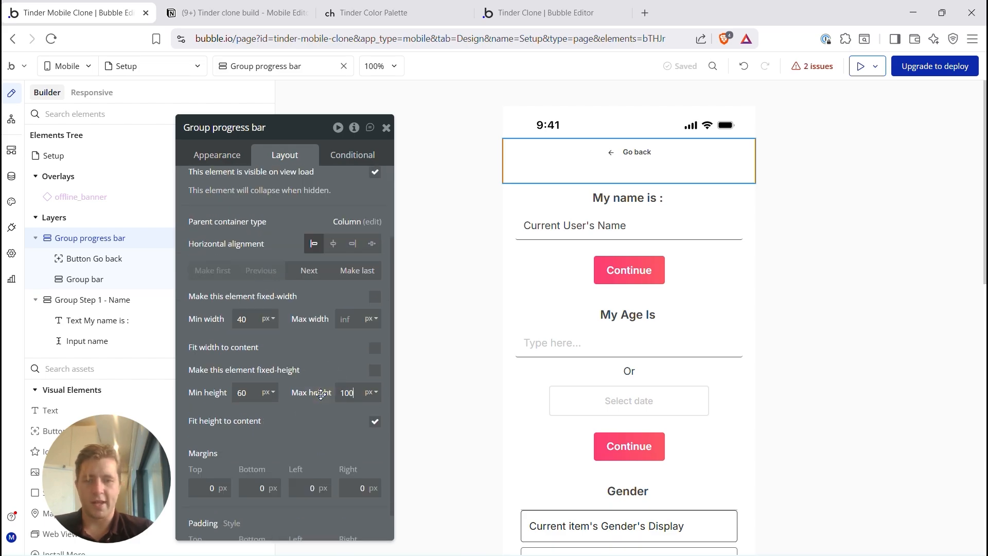
text(100)
Step: Place a new Shape element inside Group bar
click(511, 171)
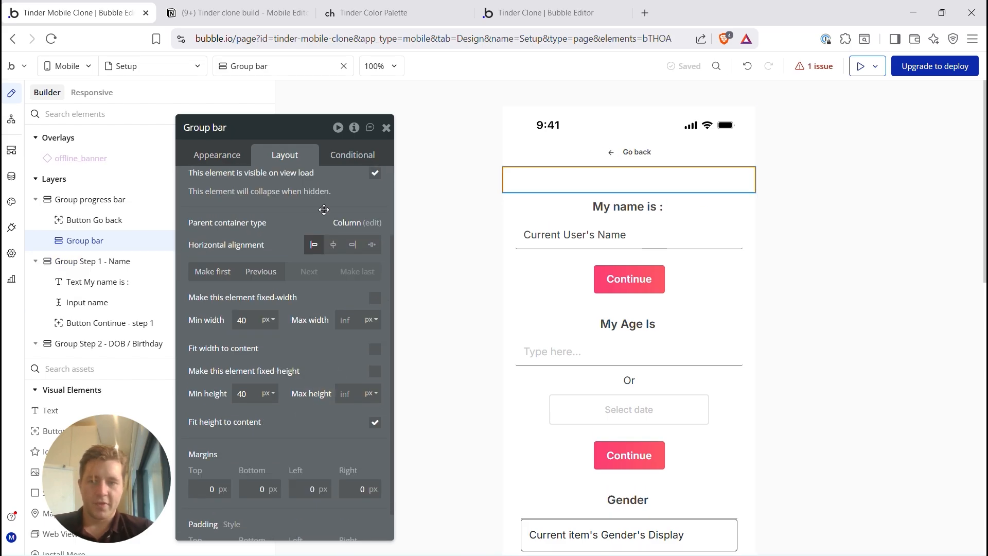
click(79, 368)
text(shape)
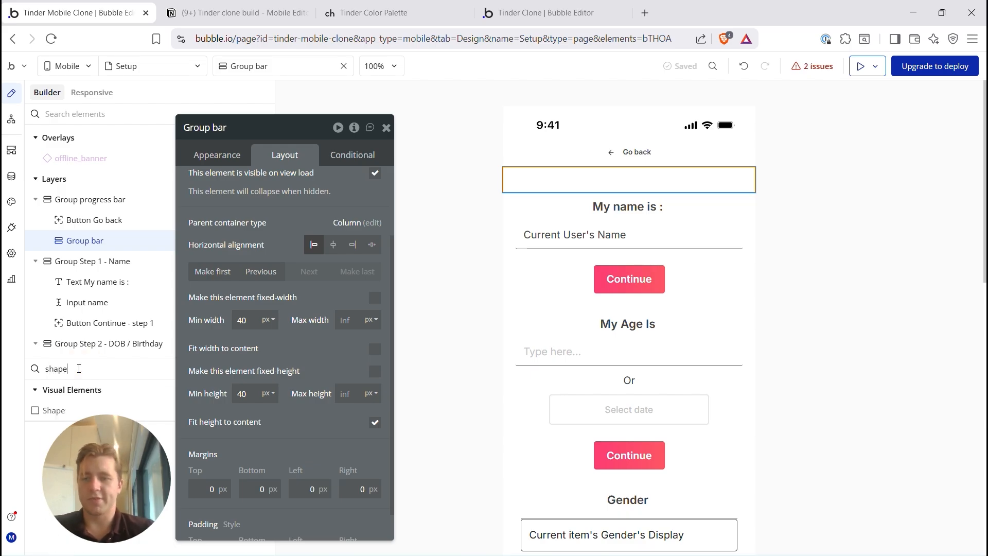
drag(47, 410, 559, 175)
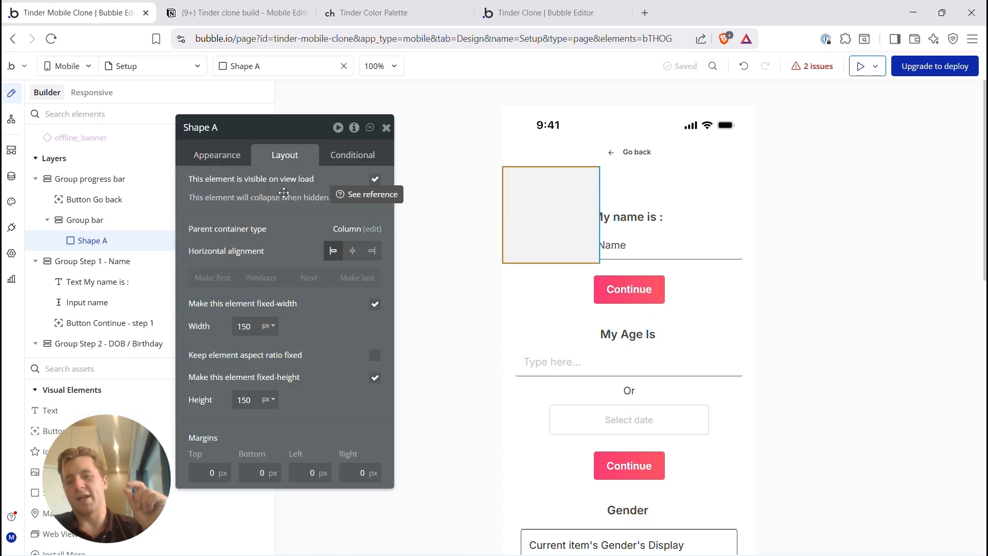
Step: Turn off fixed width for the shape in Group bar and give it a min width of 0 px
drag(251, 327, 210, 323)
click(374, 304)
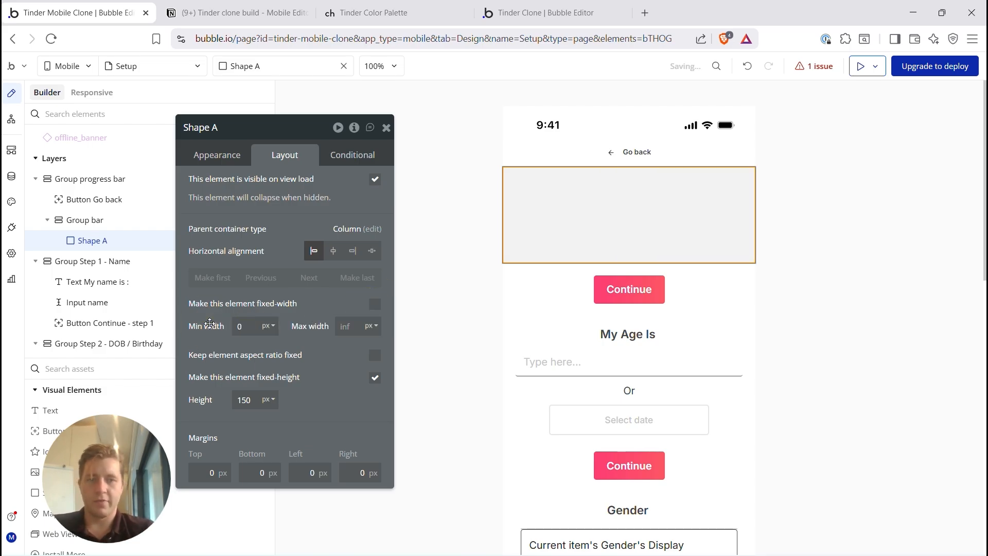
click(329, 311)
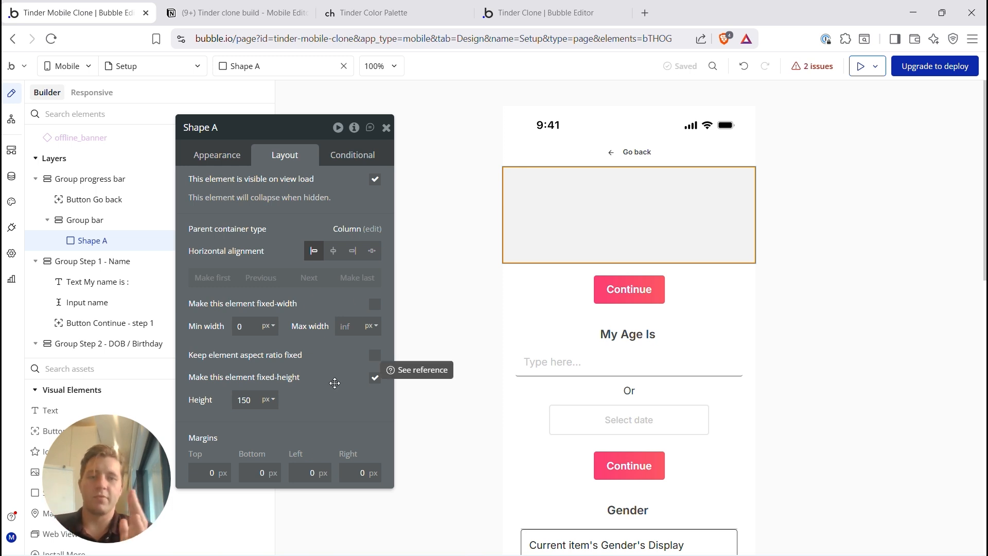
Step: Set the fixed height of the shape in Group bar to 6 px
drag(254, 400, 204, 400)
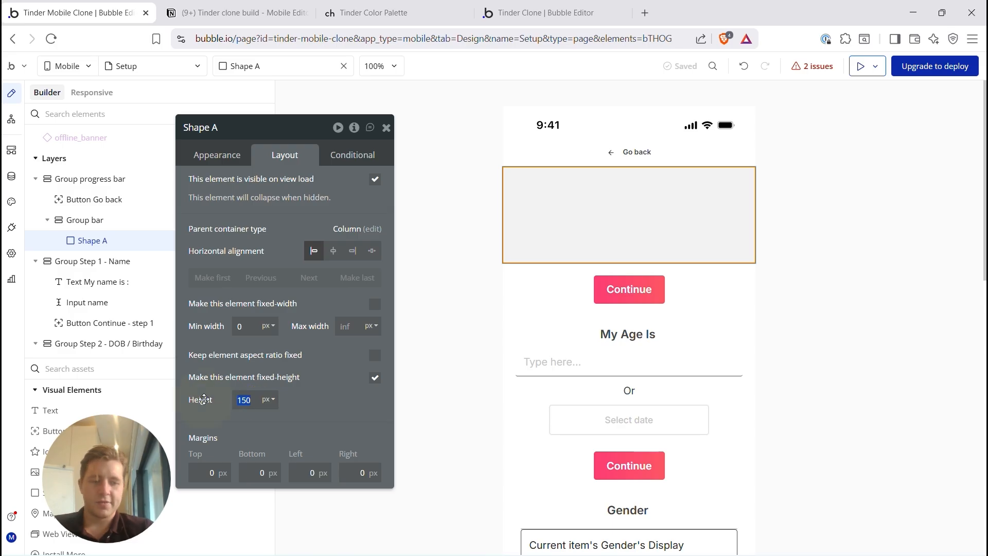
key(Return)
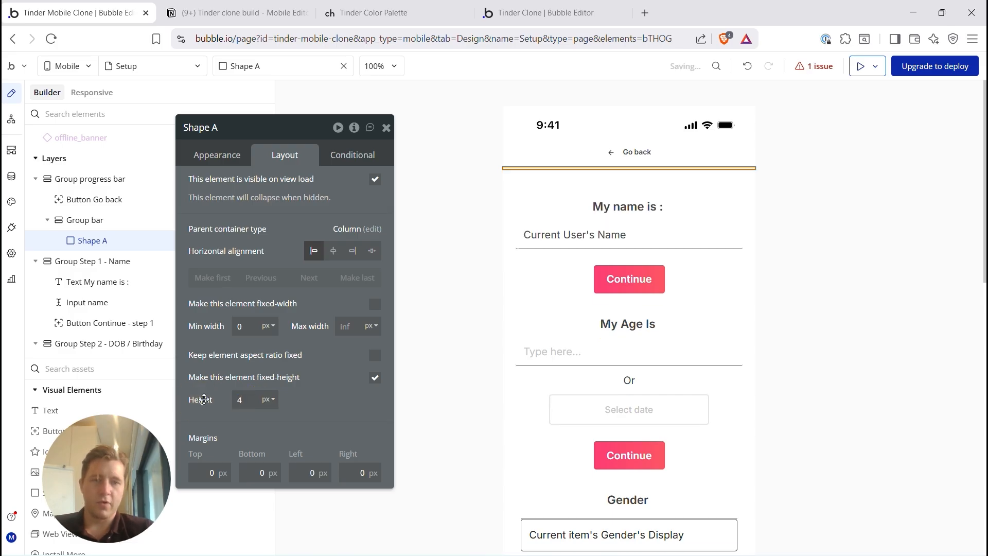
drag(254, 400, 223, 401)
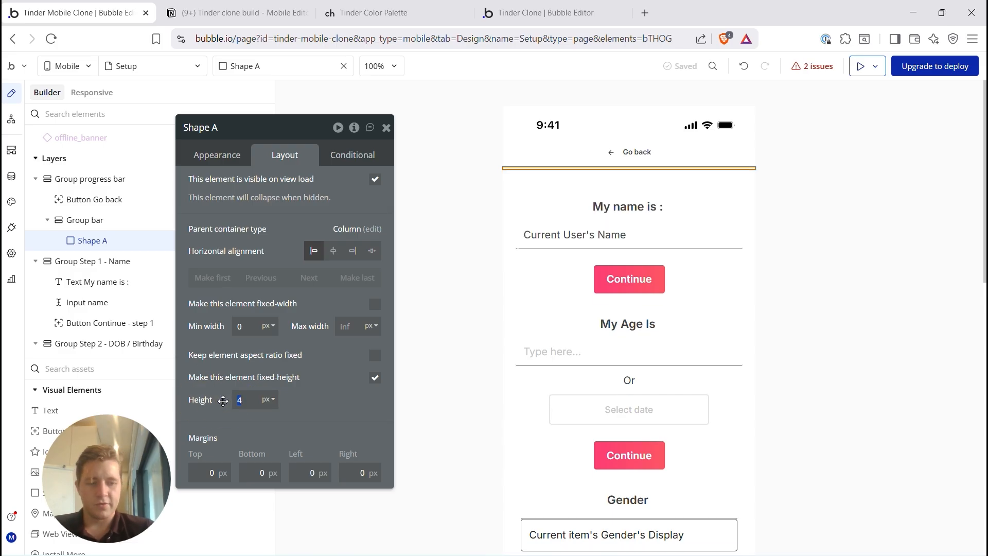
text(6)
click(814, 186)
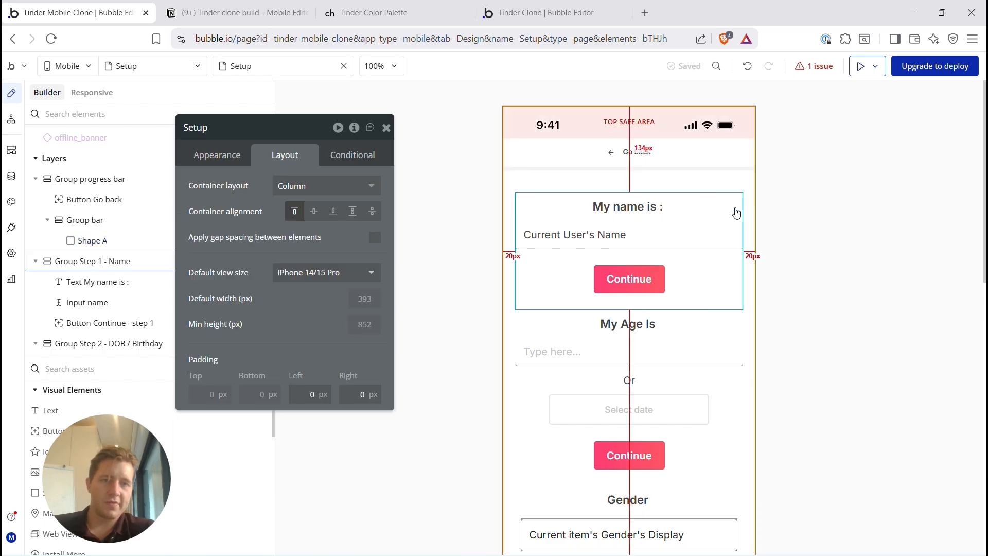
click(659, 169)
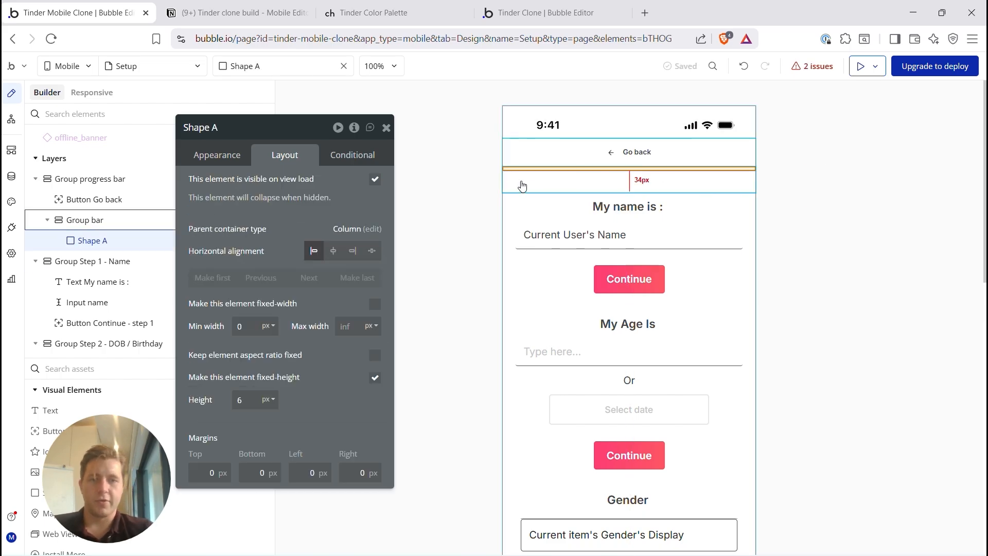
click(216, 155)
Step: Change Group bar's container layout to Row
click(541, 179)
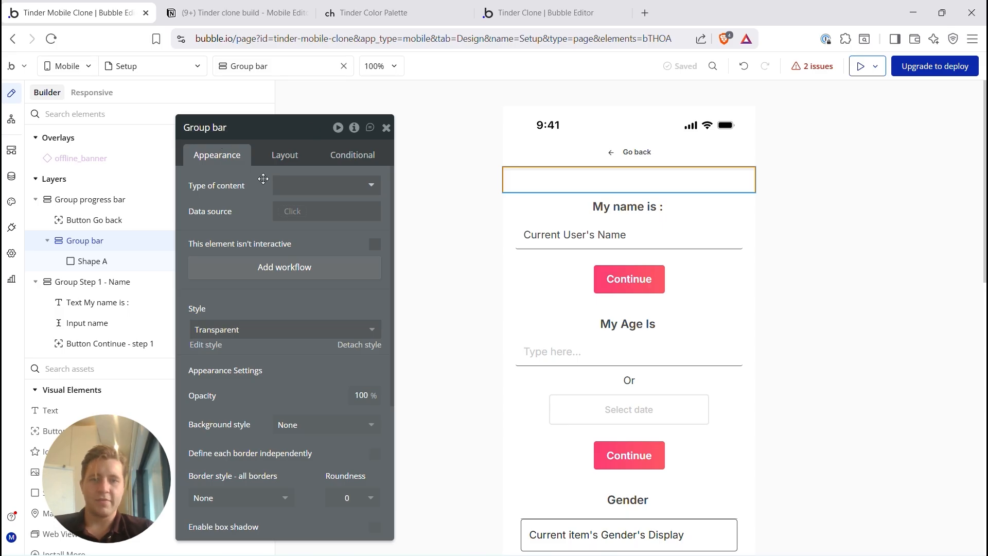
click(275, 151)
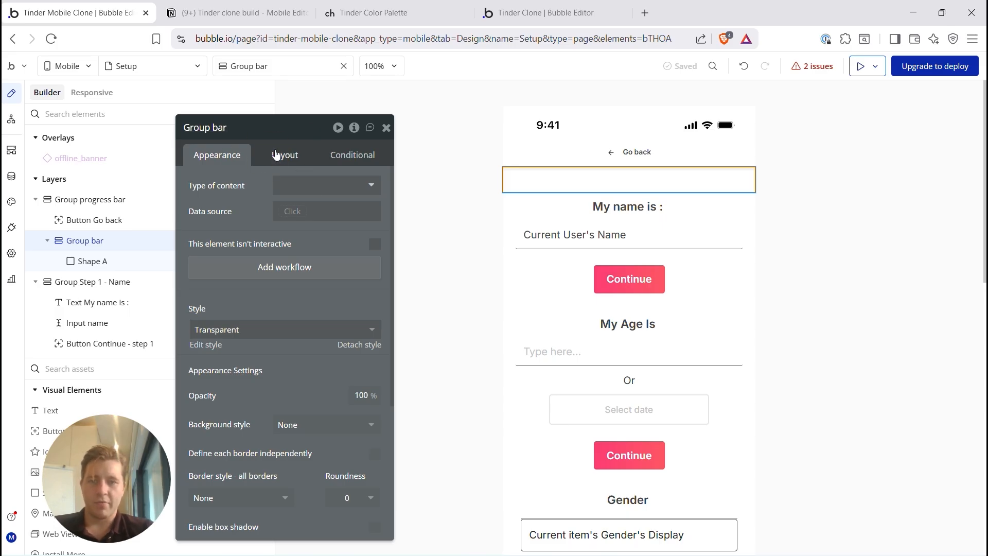
click(289, 188)
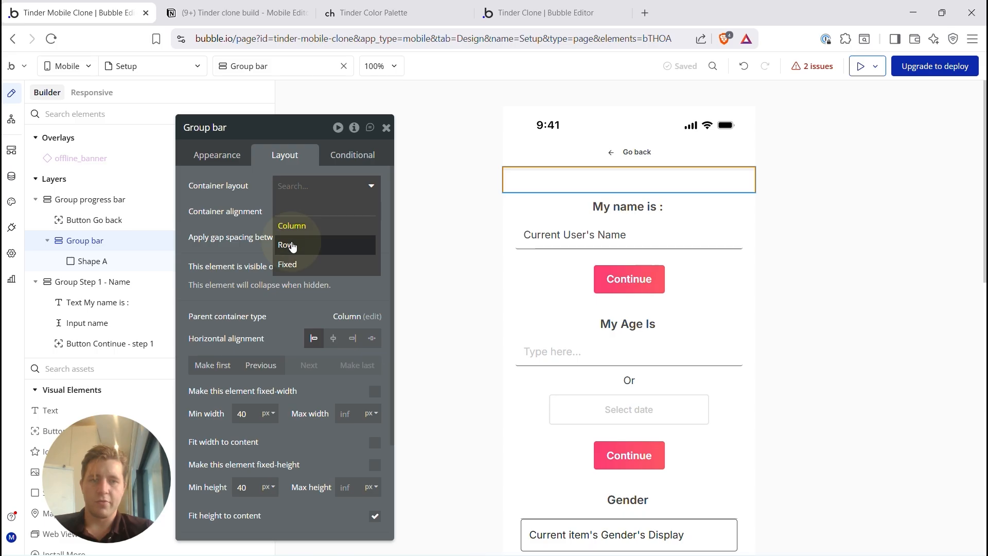
click(287, 248)
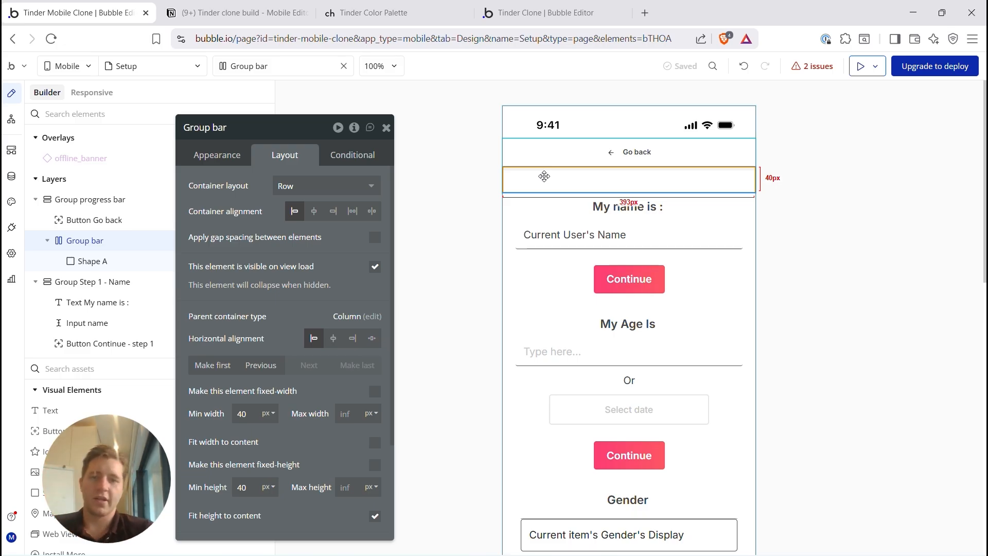
Step: Rename the shape in Group bar to "Shape step 1"
click(545, 172)
click(226, 132)
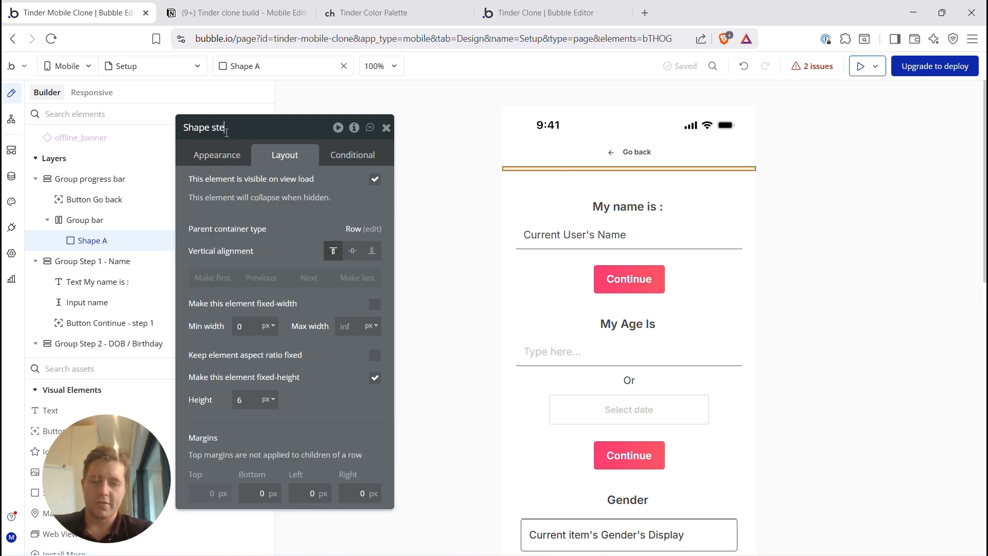
text(step 1)
key(Return)
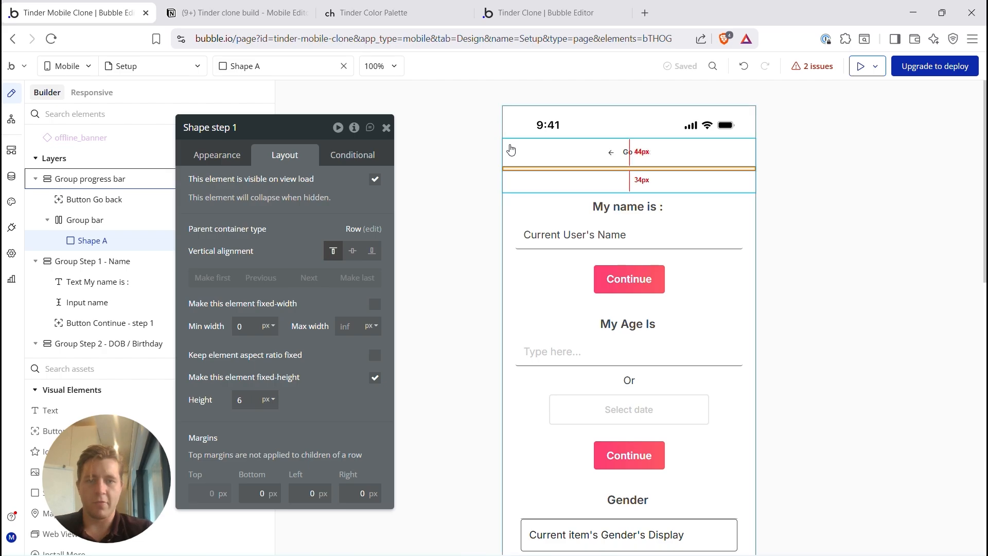
Step: Duplicate Shape step 1 within Group bar and rename the copy to "Shape step 2"
scroll(618, 298, down, 2)
scroll(619, 298, down, 8)
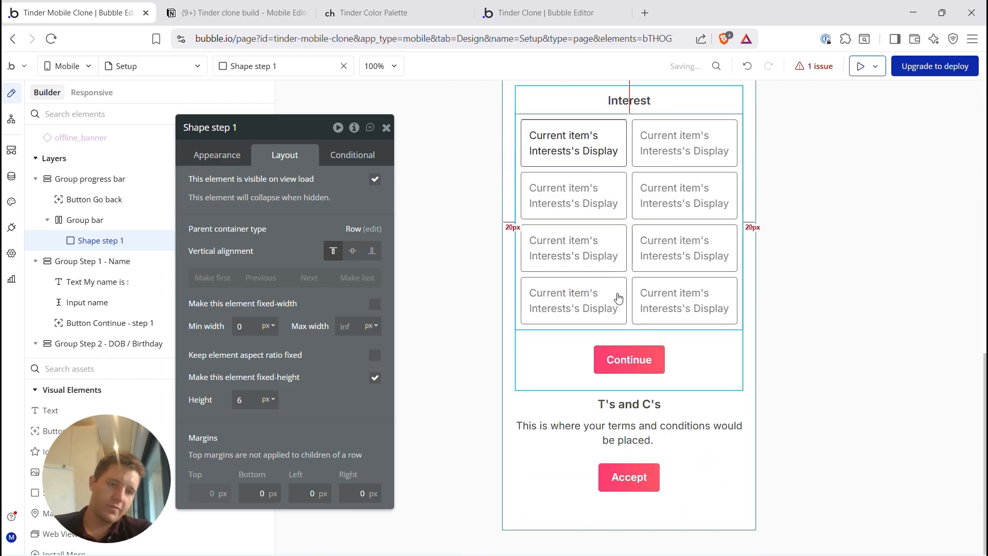
scroll(619, 291, up, 10)
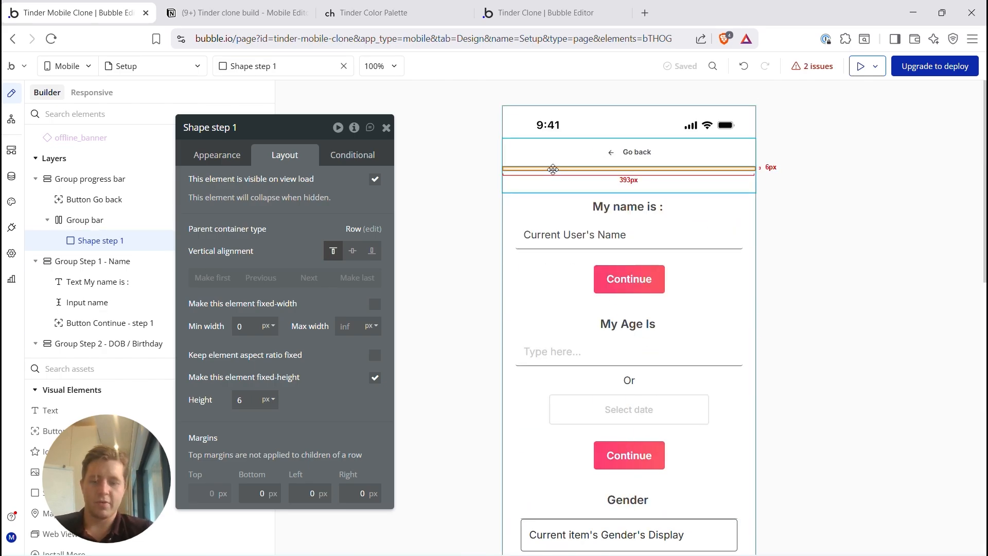
key(ctrl+d)
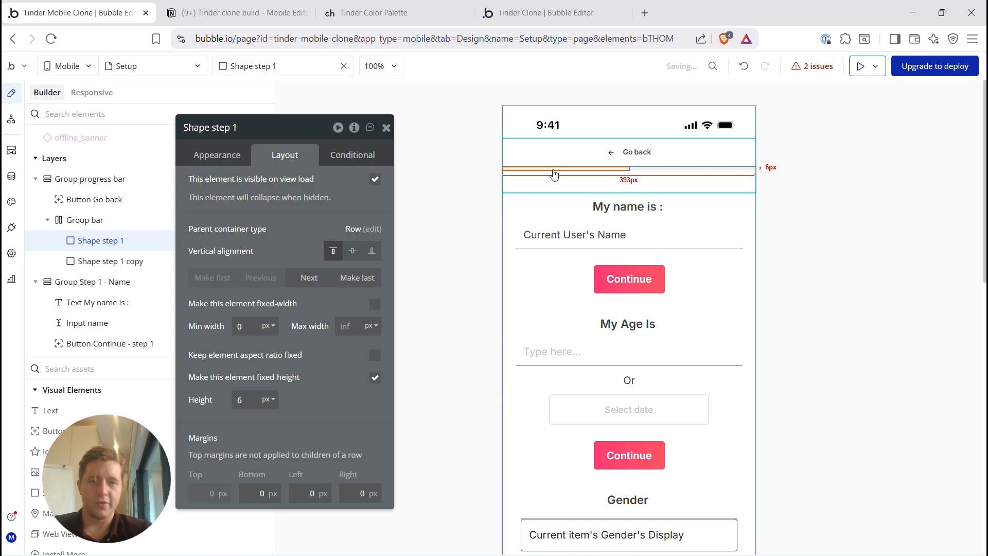
click(268, 123)
key(BackSpace)
key(BackSpace)
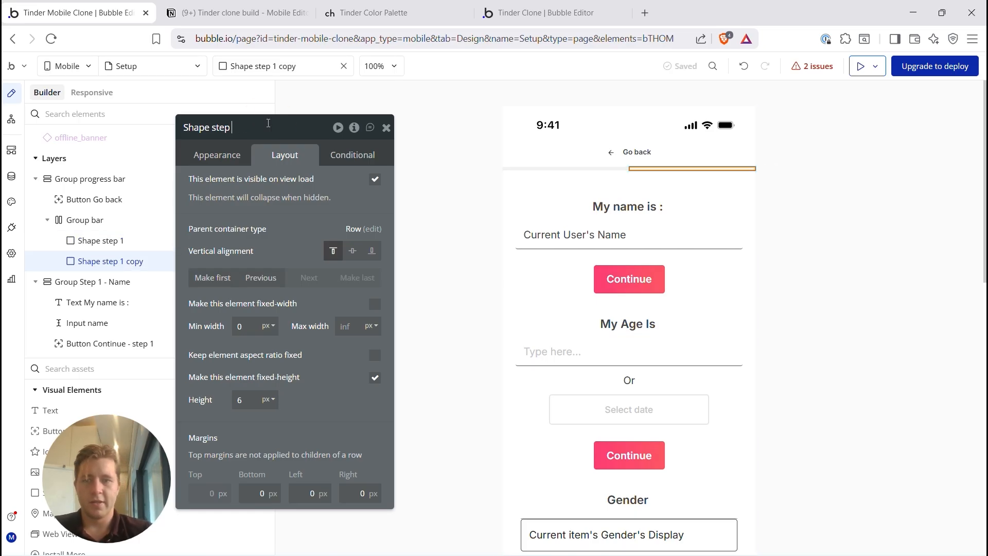
text(2)
Step: Copy Shape step 2 within Group bar and name the new shape "Shape step 3"
click(701, 168)
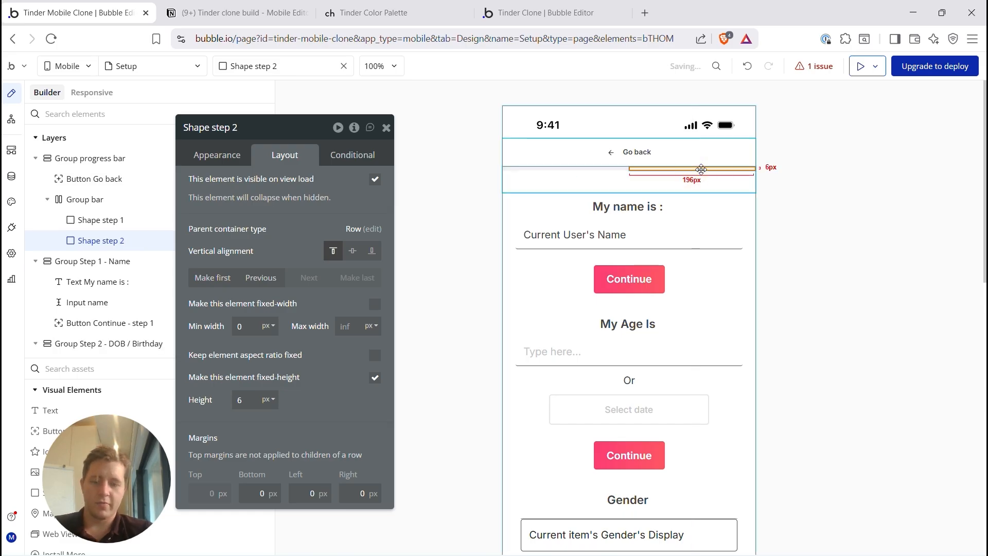
key(ctrl+c)
key(ctrl+v)
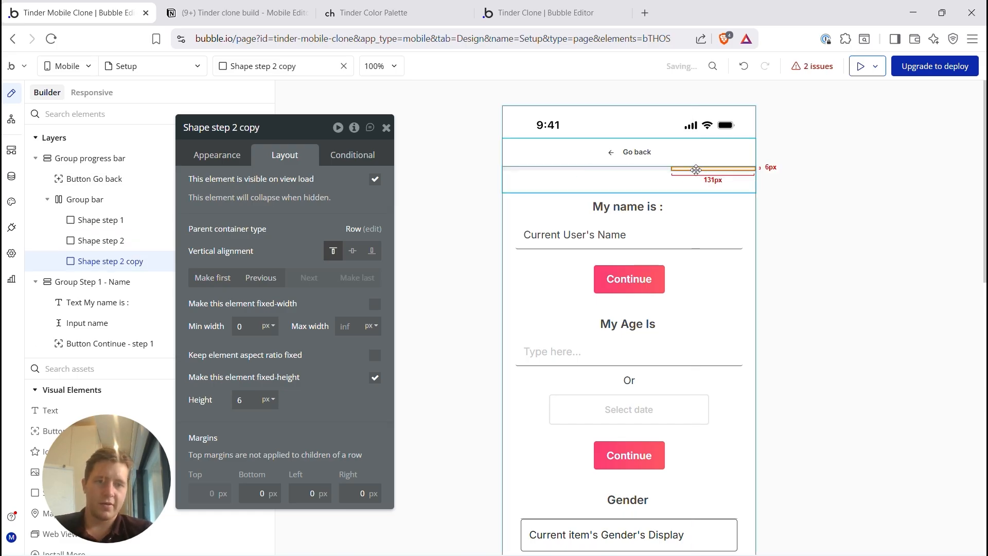
click(260, 124)
click(260, 125)
key(BackSpace)
key(BackSpace)
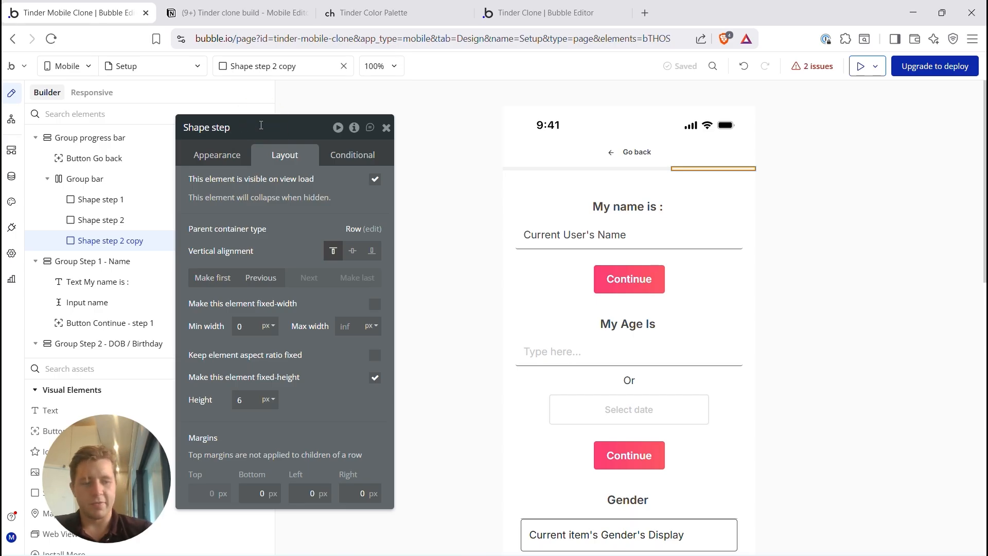
text(3)
Step: Copy Shape step 3 within Group bar and name the new shape "Shape step 4"
click(712, 170)
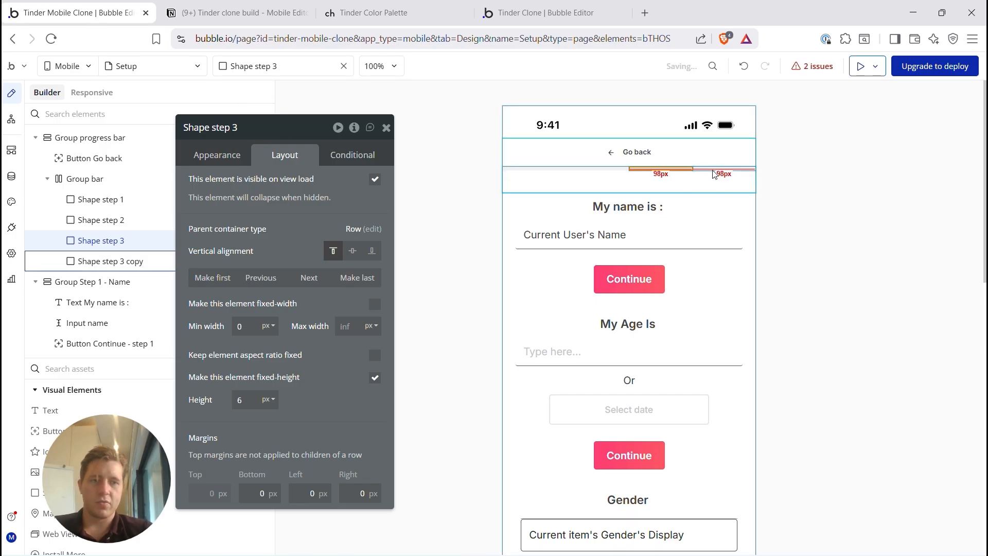
key(ctrl+c)
key(ctrl+v)
click(266, 129)
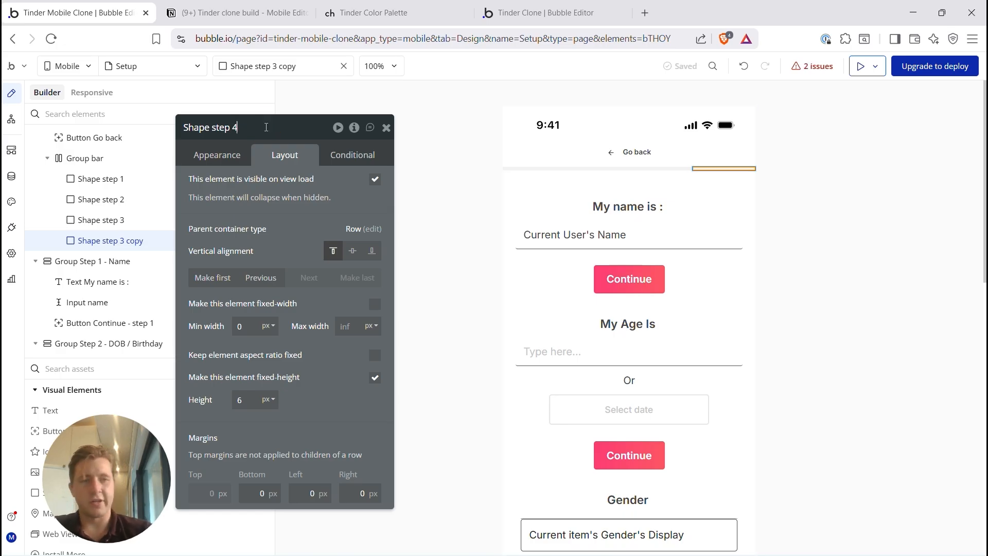
text(4)
Step: Copy Shape step 4 within Group bar and name the new shape "Shape step 5"
click(713, 169)
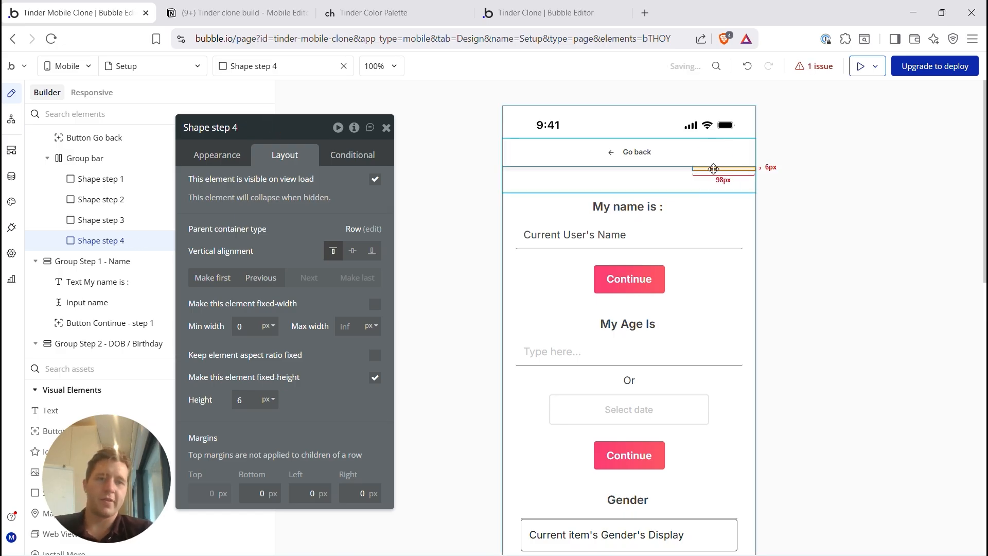
key(ctrl+c)
key(ctrl+v)
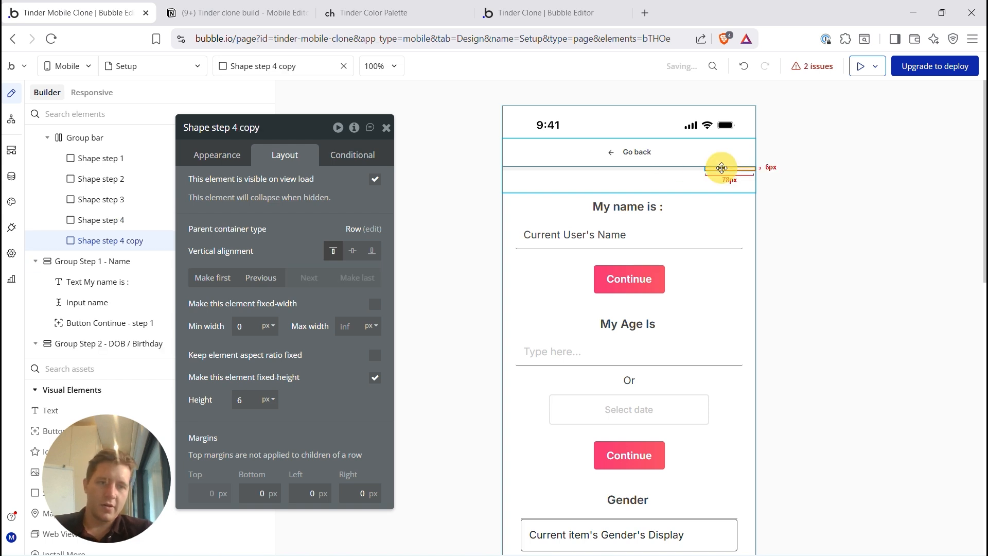
click(267, 130)
key(BackSpace)
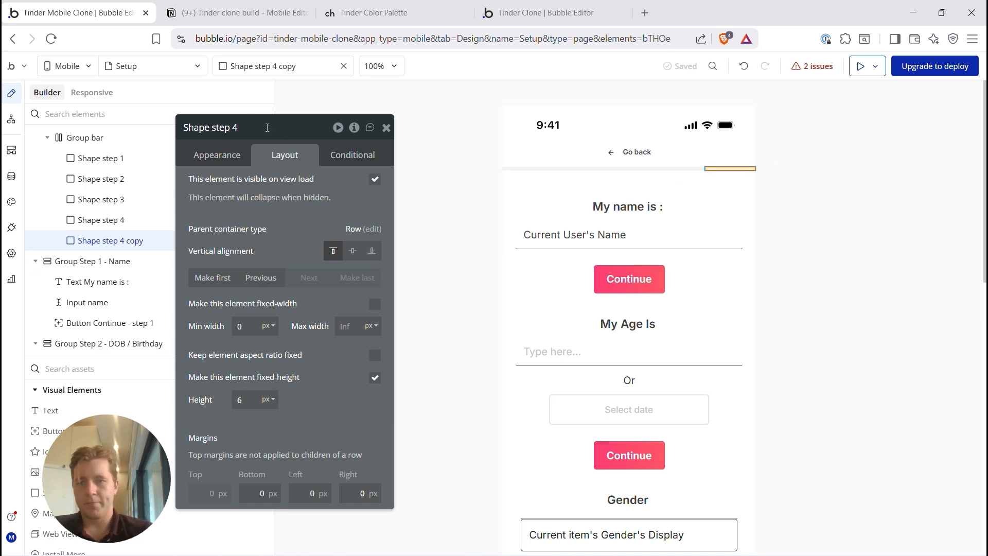
key(BackSpace)
text(5)
click(804, 265)
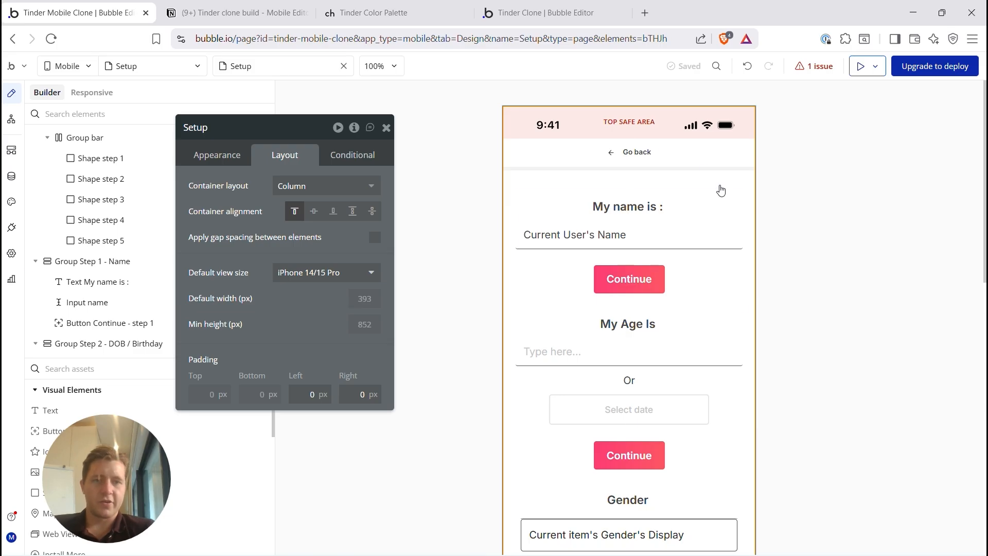
Step: Set the left and right margins of Group progress bar to 20 px each
click(695, 156)
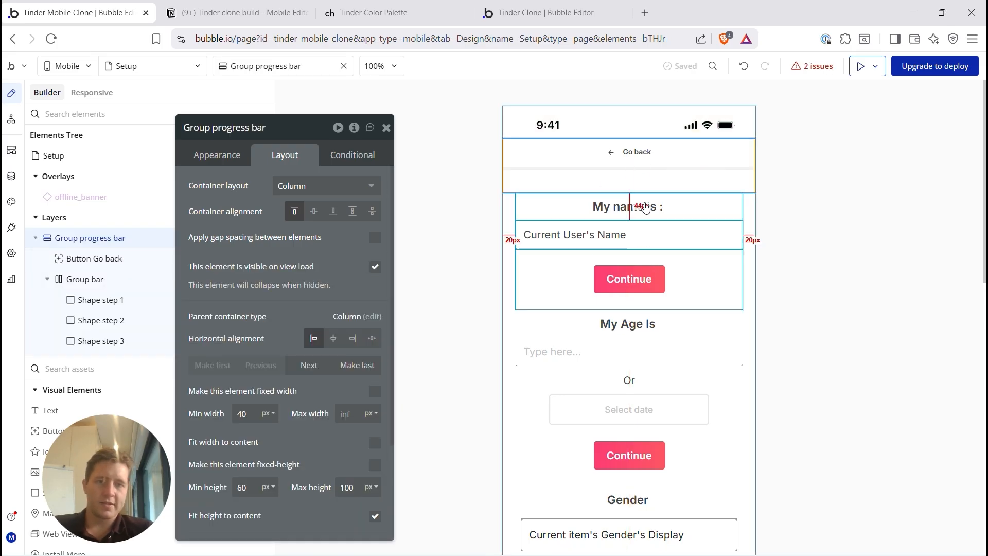
scroll(315, 346, down, 3)
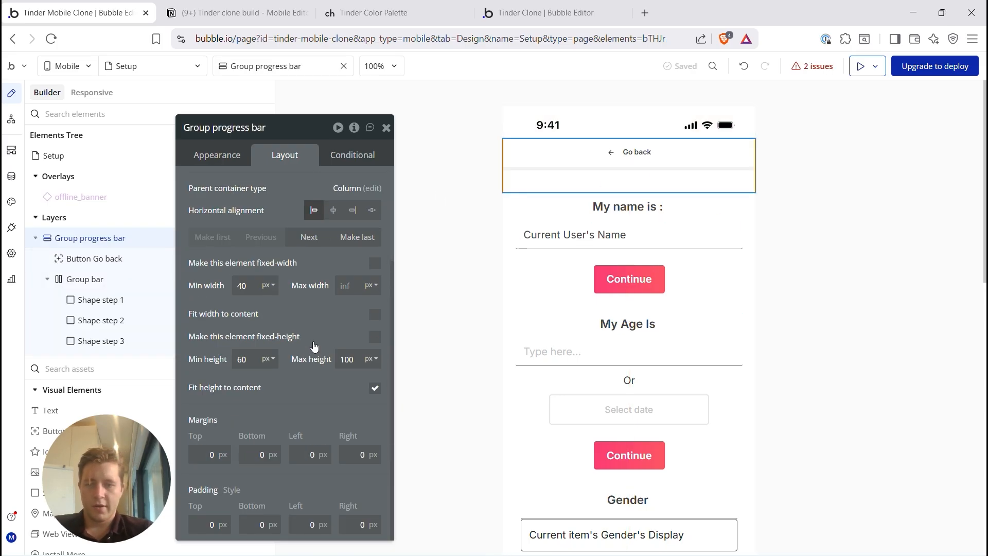
click(327, 455)
text(20)
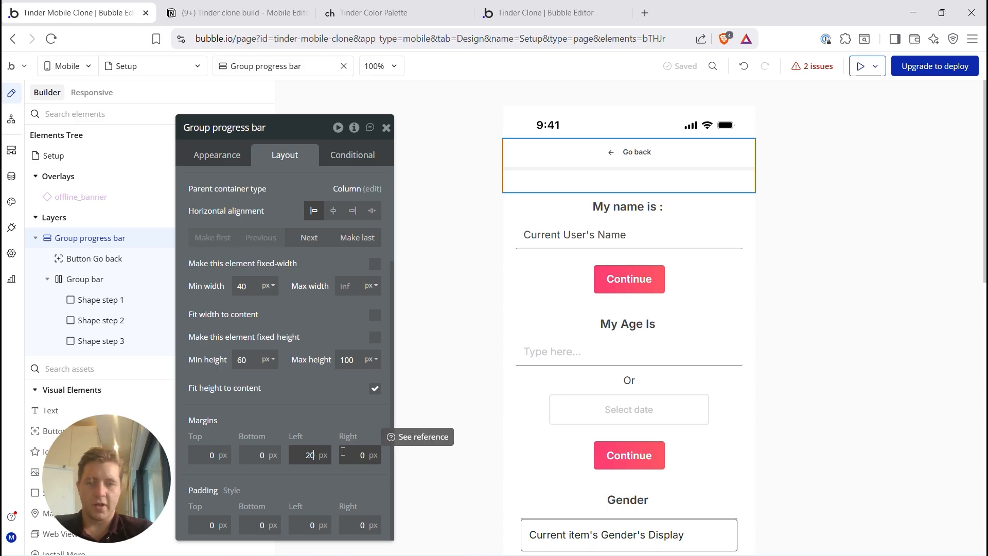
click(353, 455)
text(20)
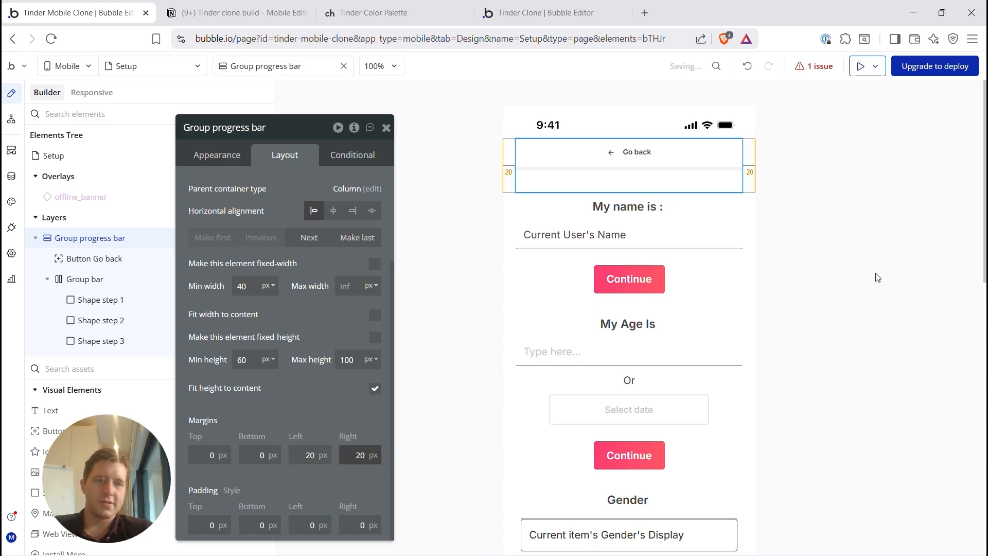
click(795, 199)
scroll(812, 271, down, 1)
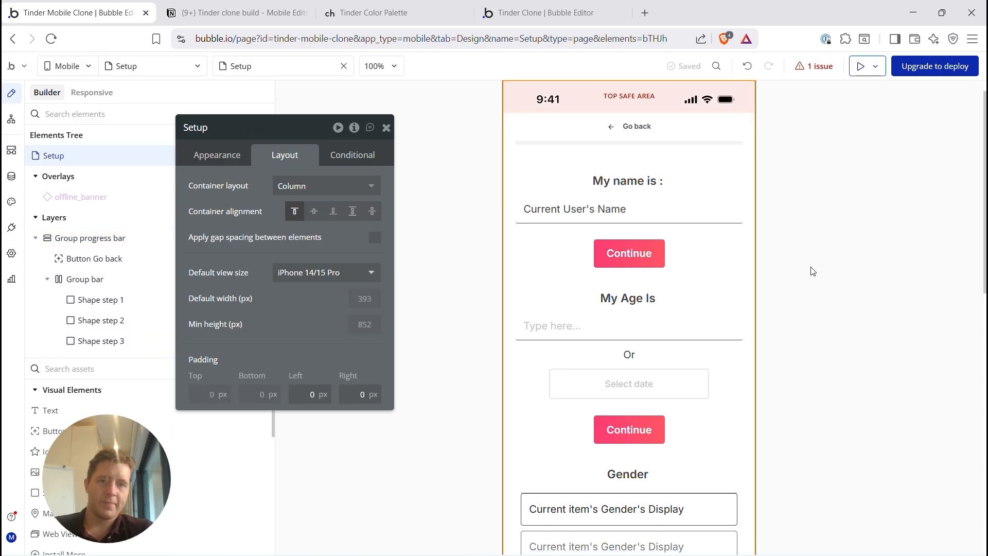
Step: Define Shape step 5's borders independently and set its top-right and bottom-right roundness to 10
click(712, 162)
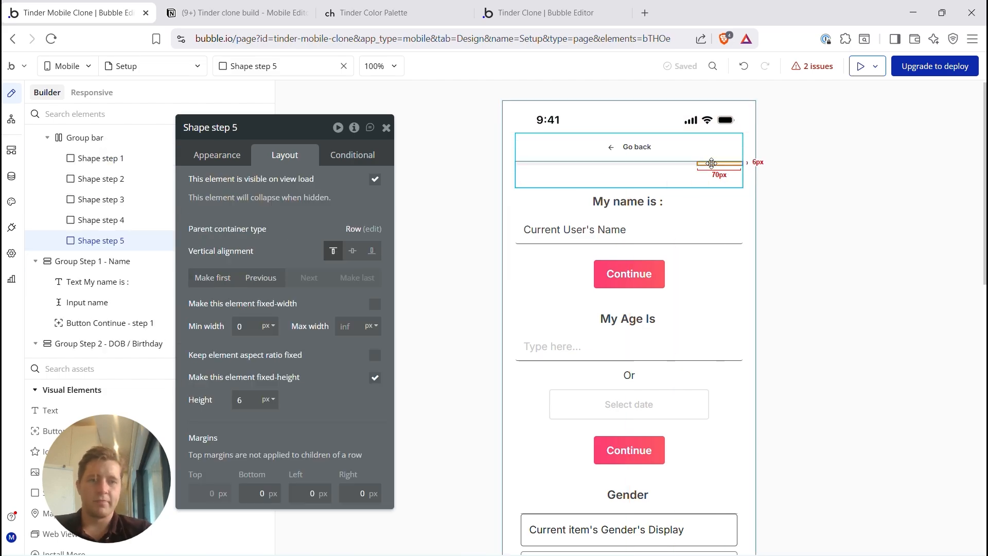
click(215, 152)
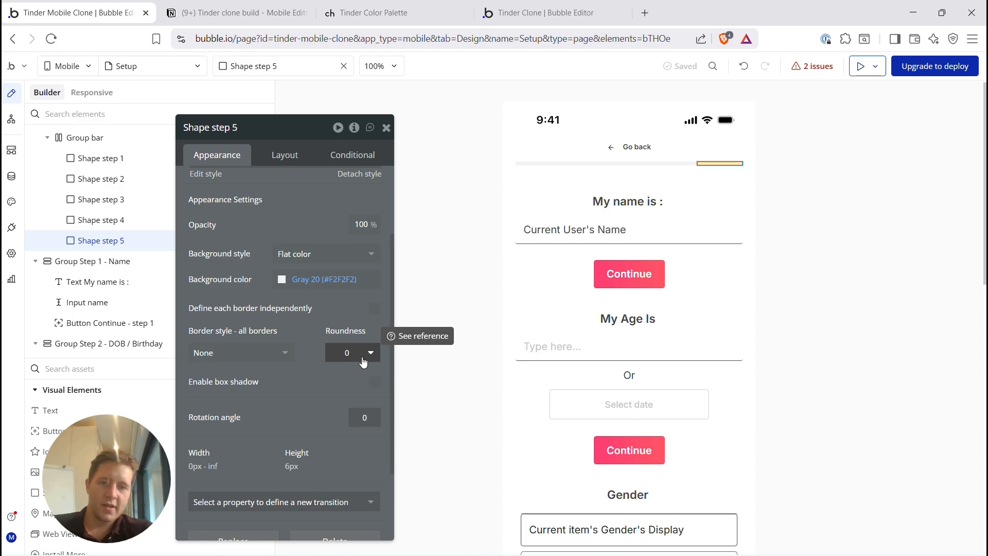
click(376, 309)
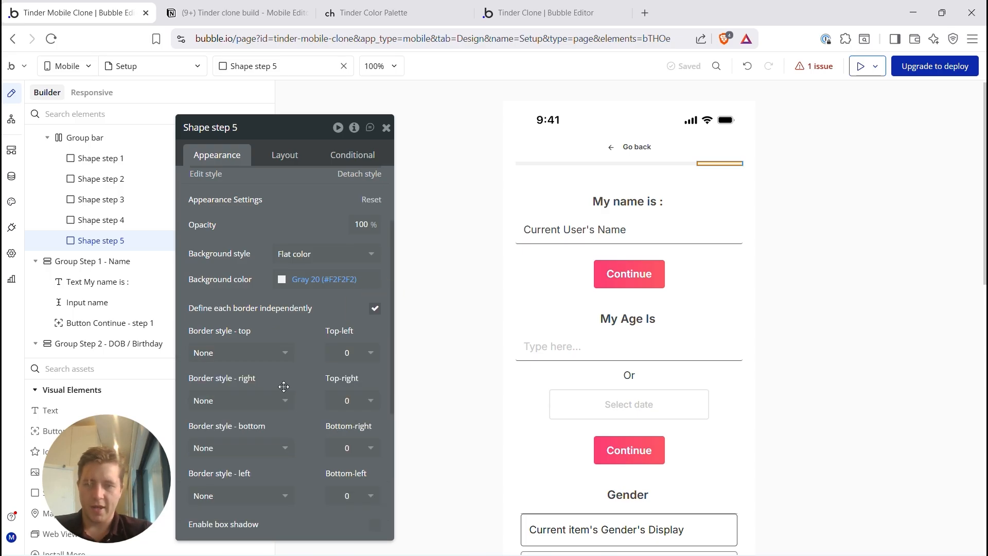
click(271, 400)
click(348, 401)
click(341, 500)
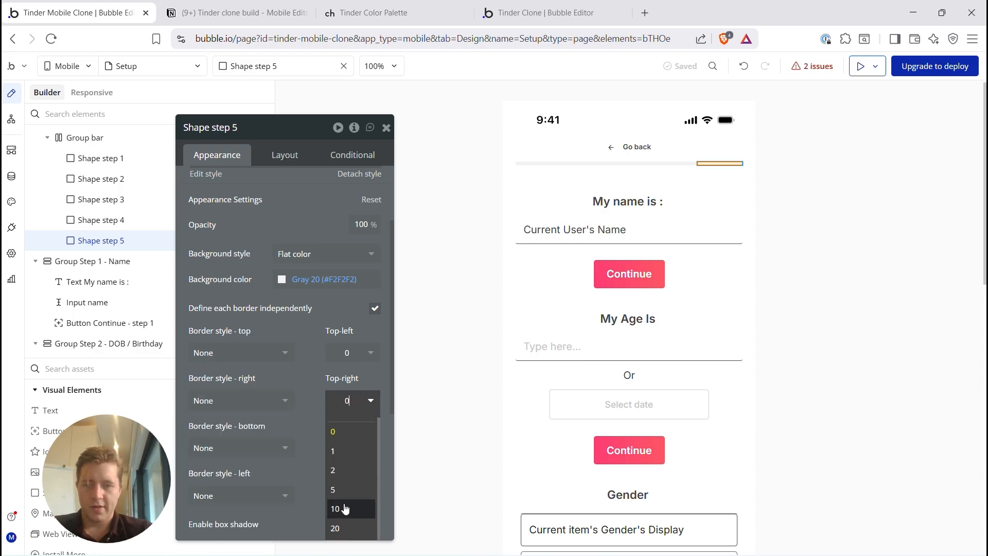
scroll(354, 458, down, 1)
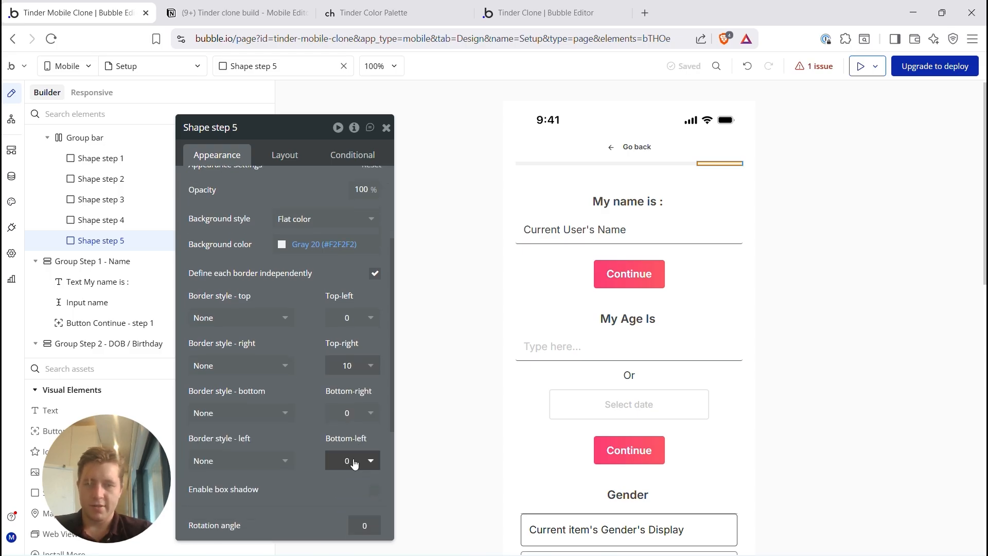
click(355, 411)
click(333, 529)
click(760, 227)
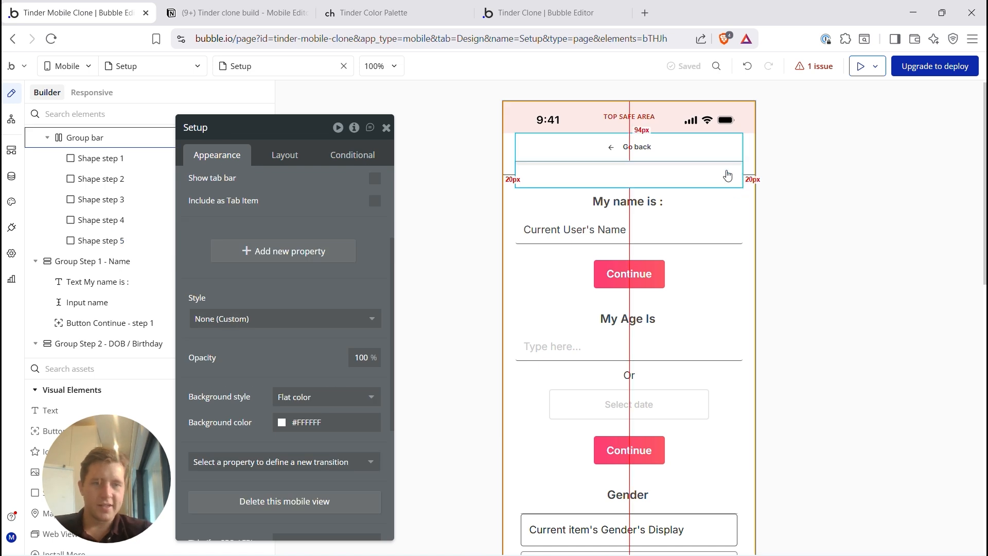
Step: Define Shape step 1's borders independently and set its top-left and bottom-left roundness to 10
click(521, 165)
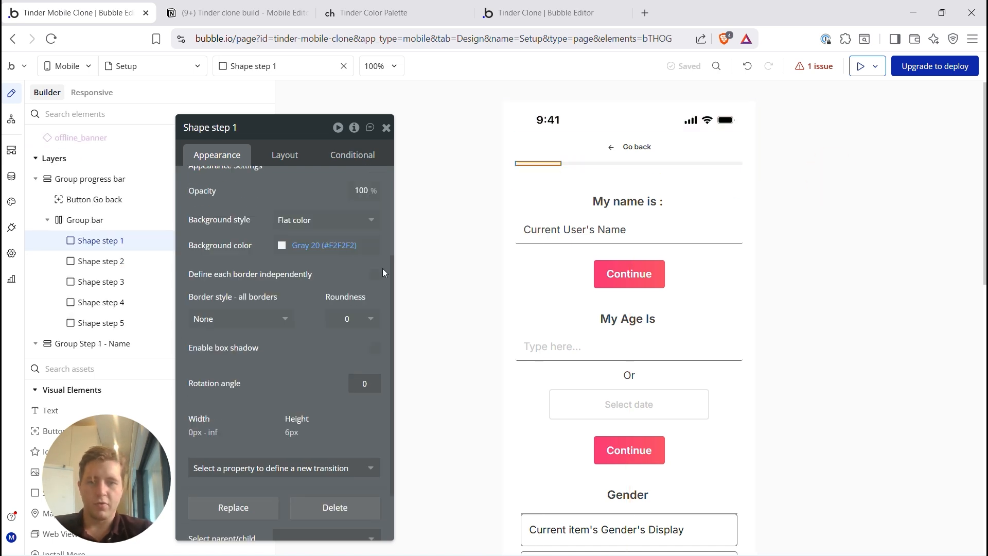
scroll(264, 368, down, 1)
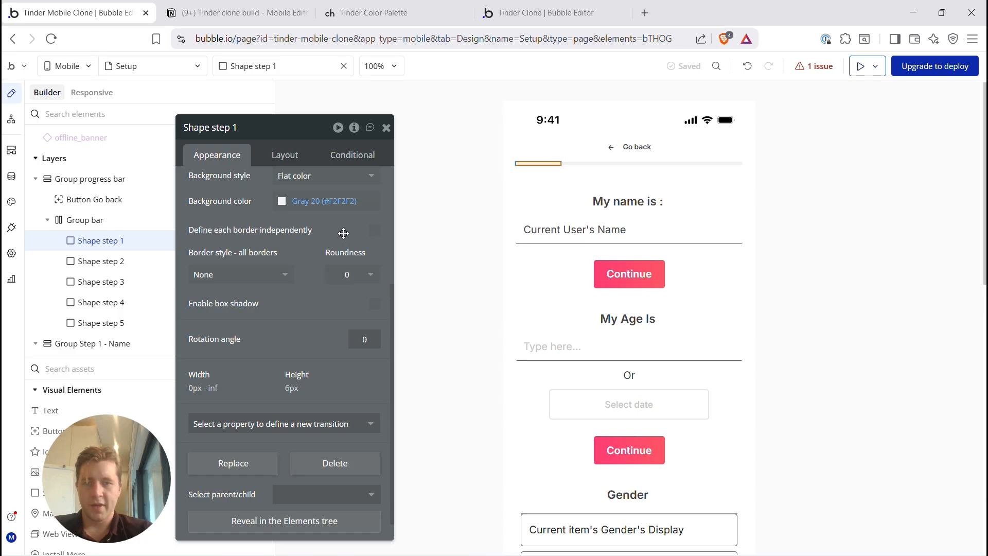
click(379, 233)
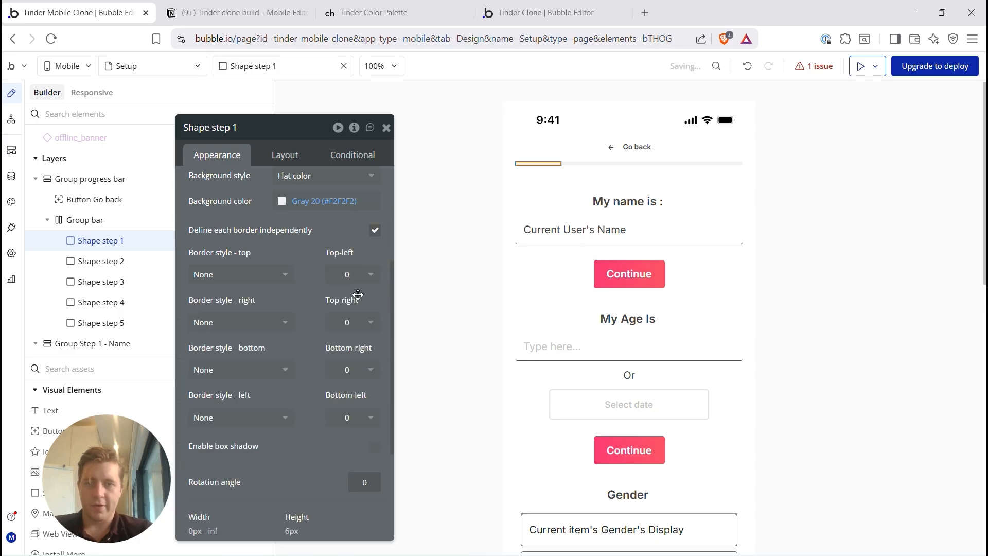
click(353, 274)
click(355, 391)
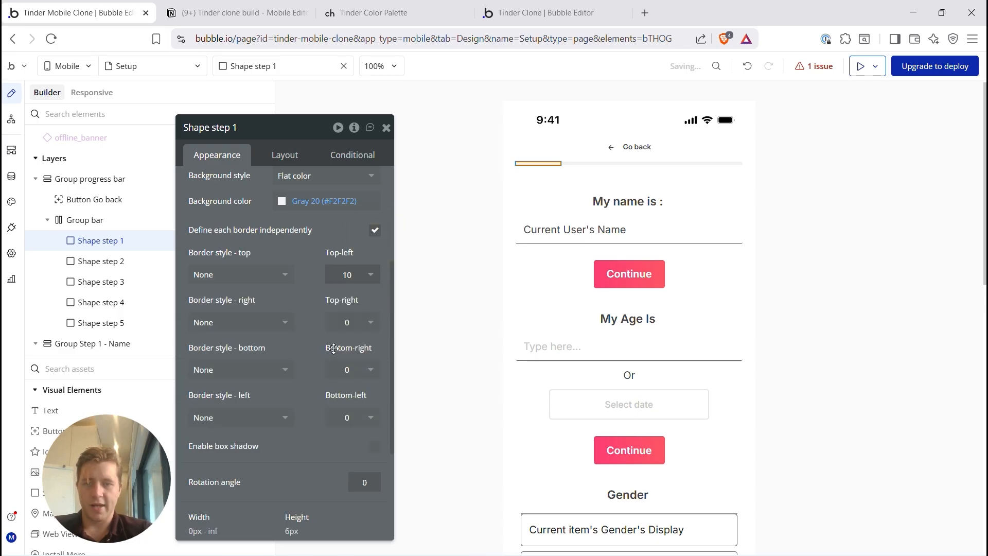
click(360, 418)
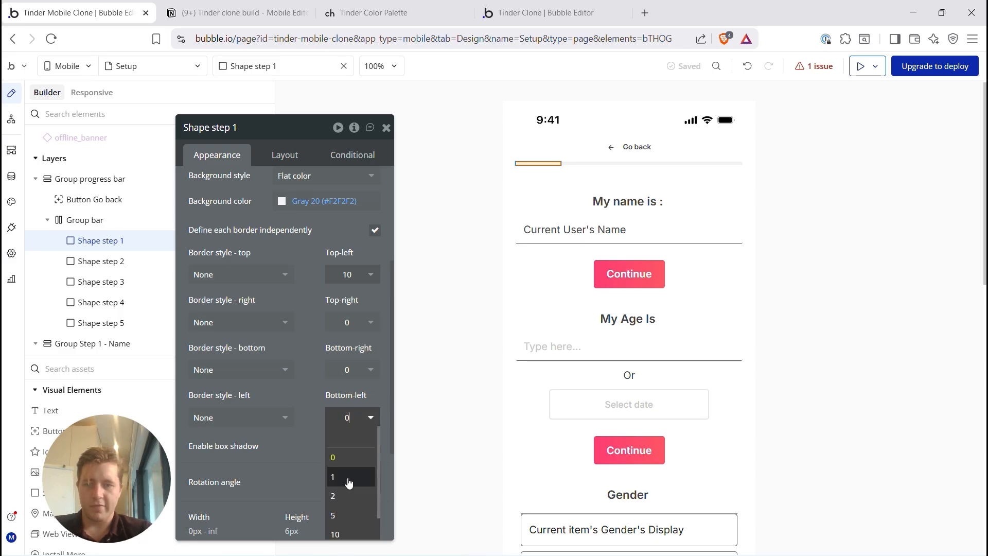
click(342, 531)
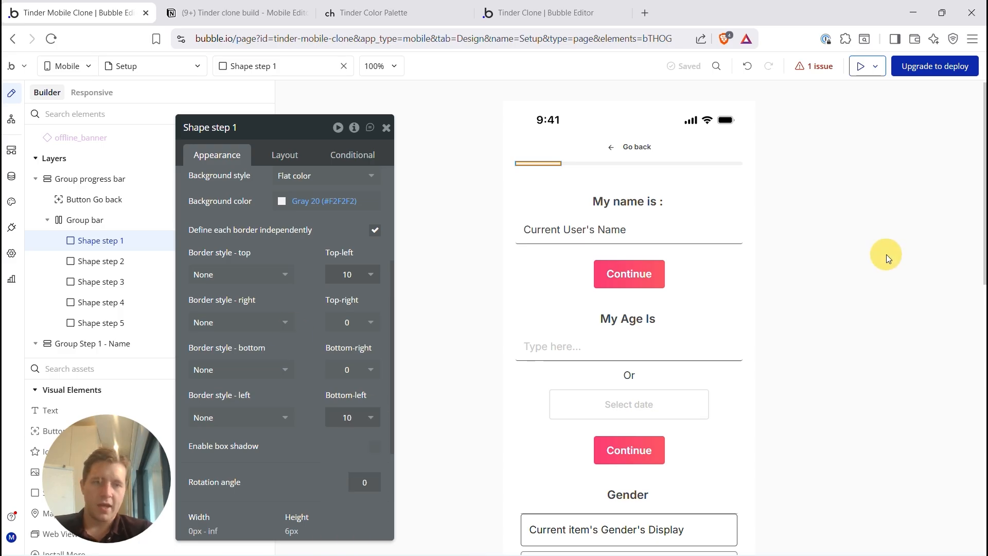
click(796, 220)
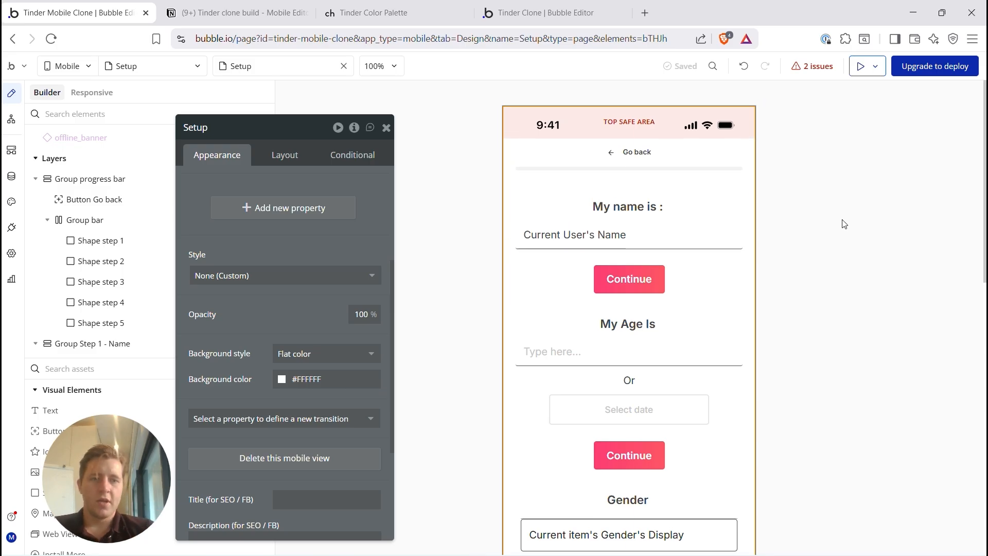
Step: Change the background color of Shape step 1 to the Primary color variable
click(531, 169)
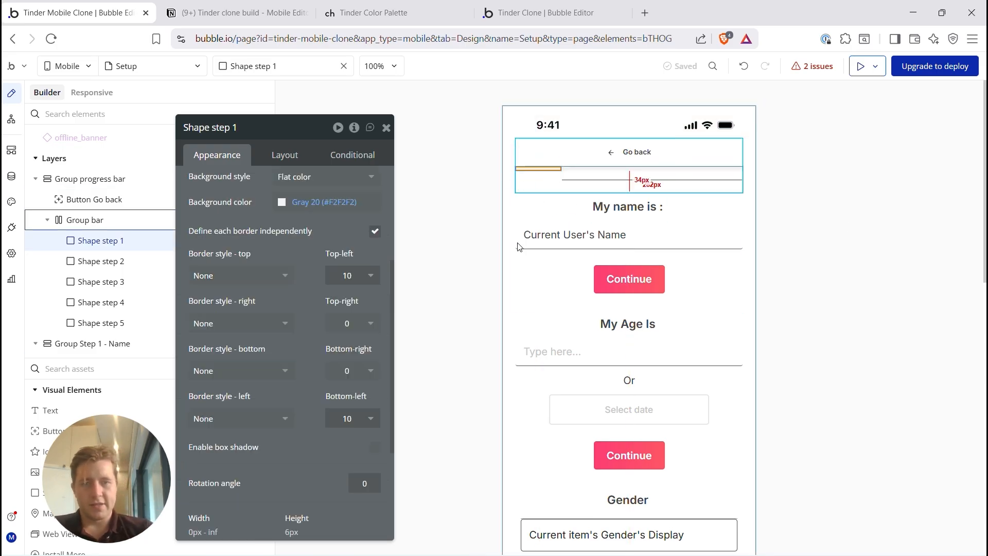
scroll(307, 276, up, 3)
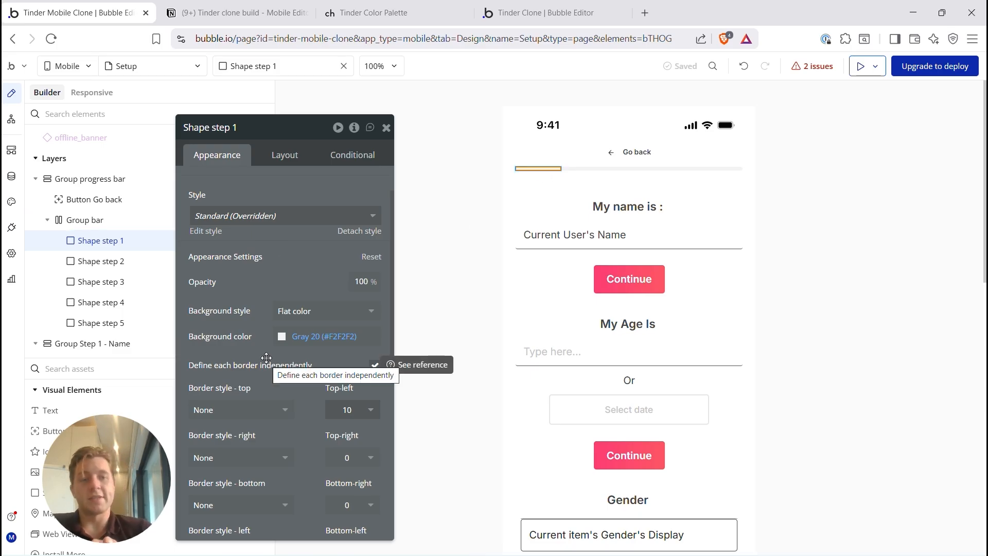
click(281, 336)
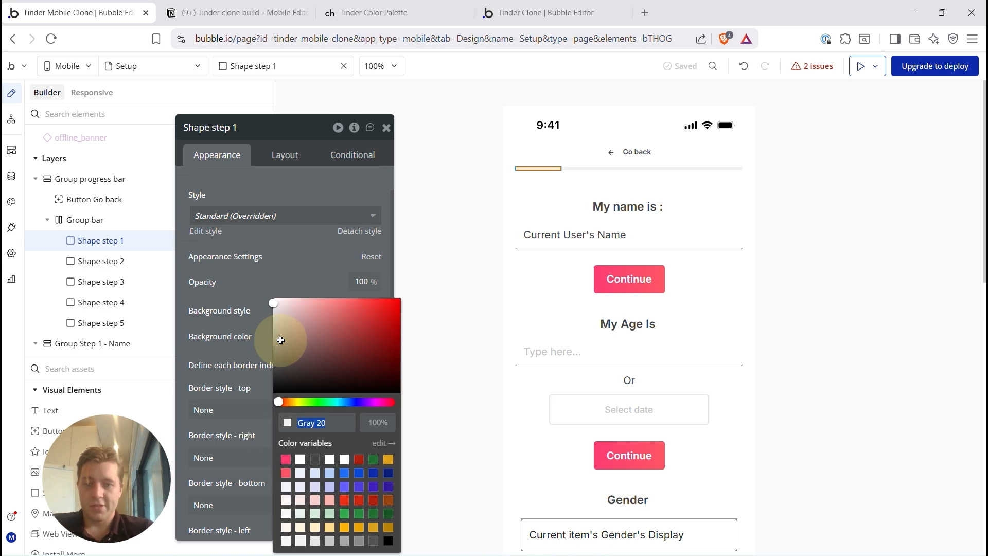
click(285, 459)
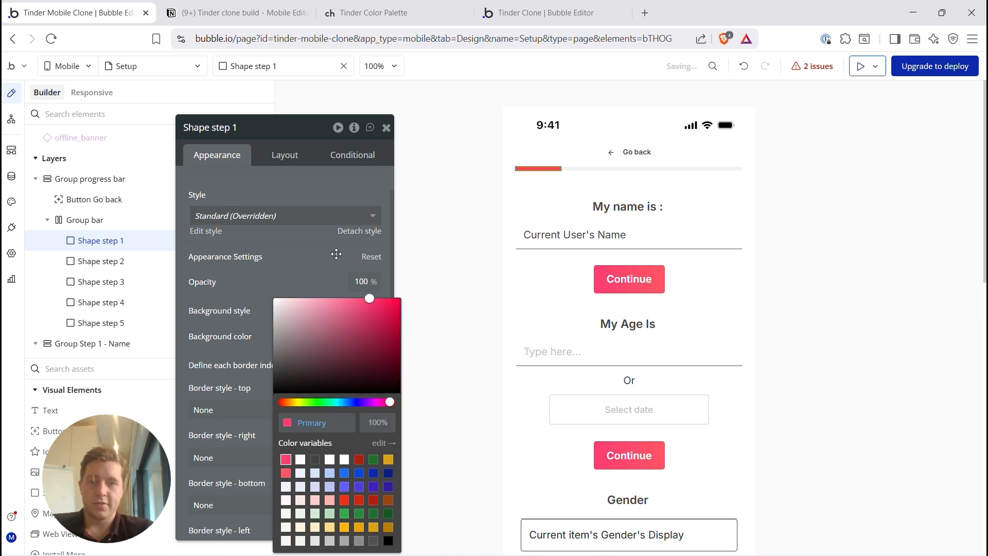
Step: Inspect the progress bar's segments and their containing group on the Setup page
click(308, 256)
click(578, 215)
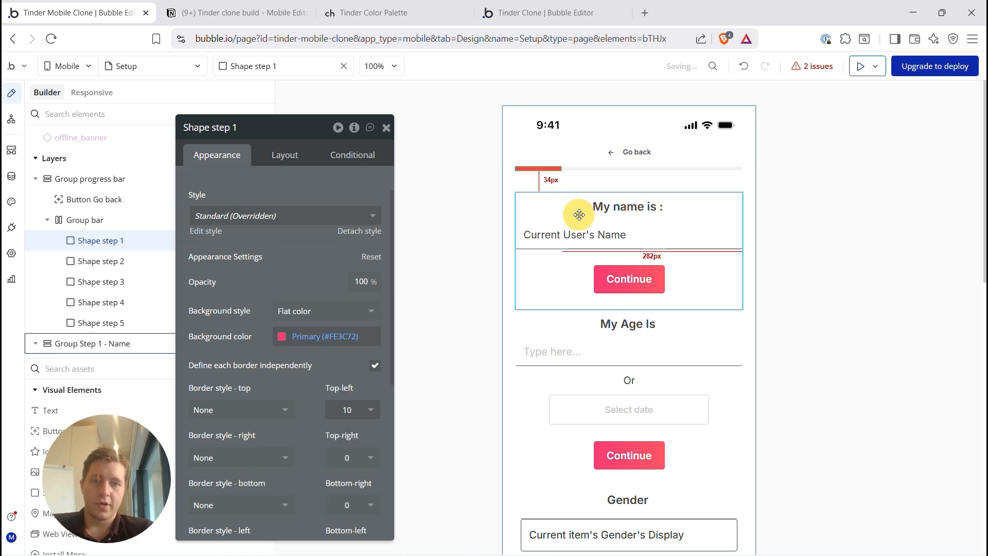
click(863, 222)
click(578, 168)
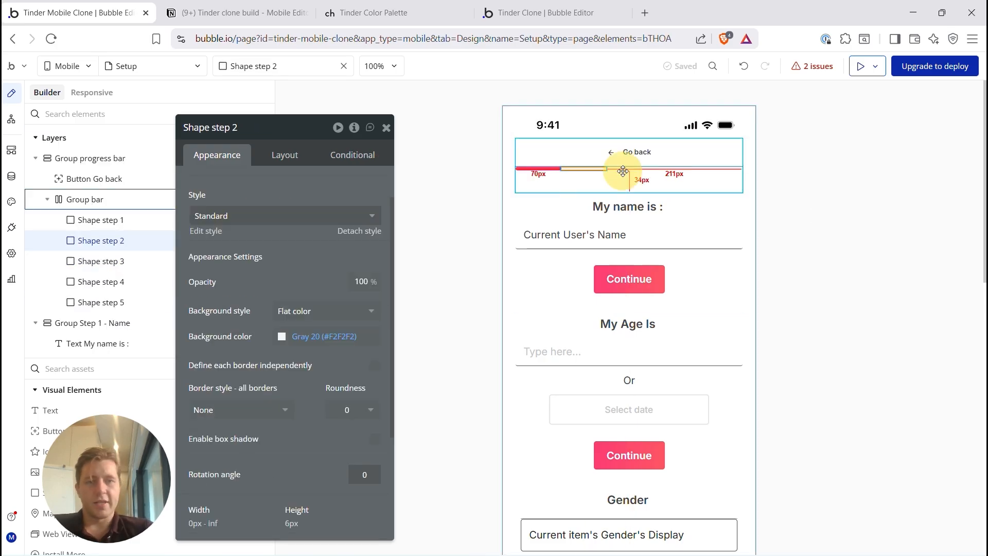
click(622, 171)
click(672, 170)
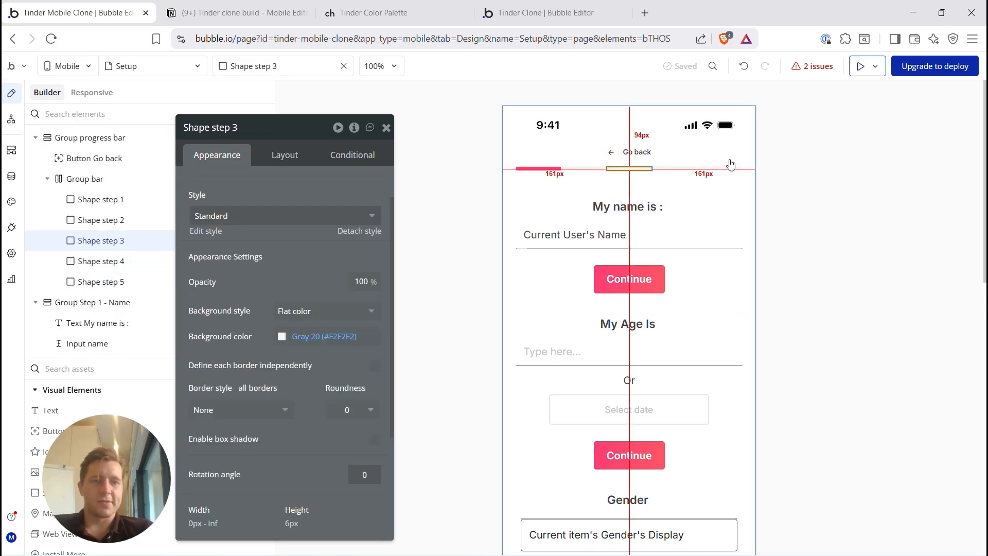
click(672, 167)
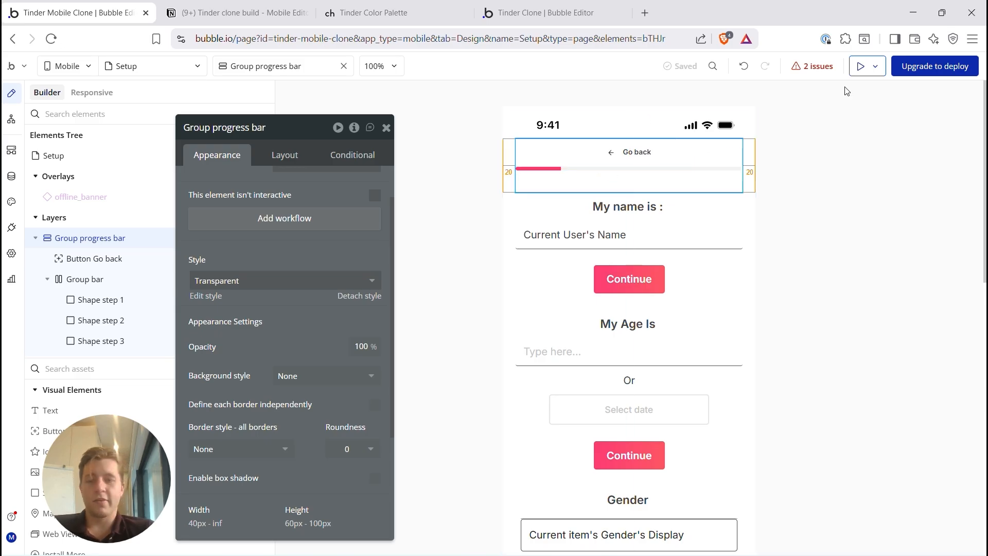
click(839, 204)
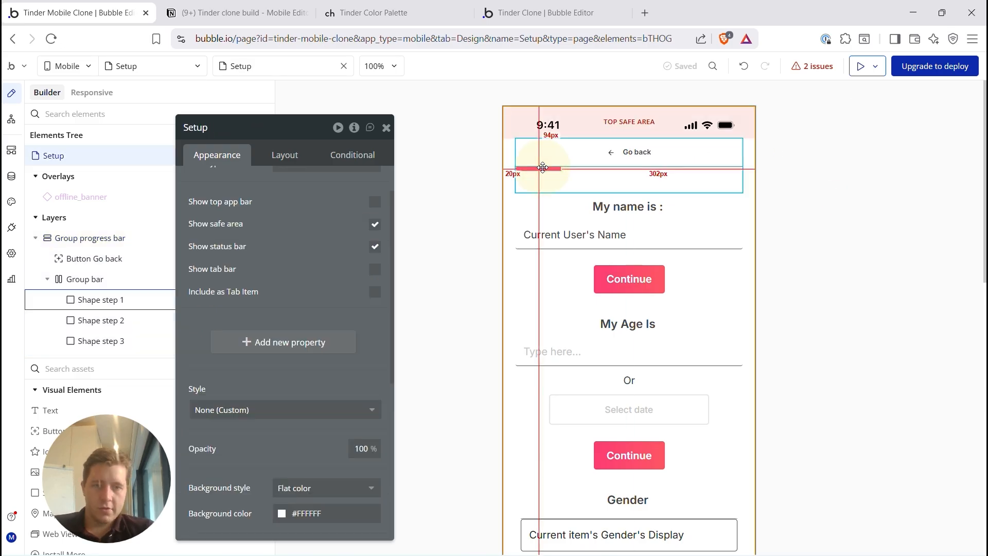
click(543, 167)
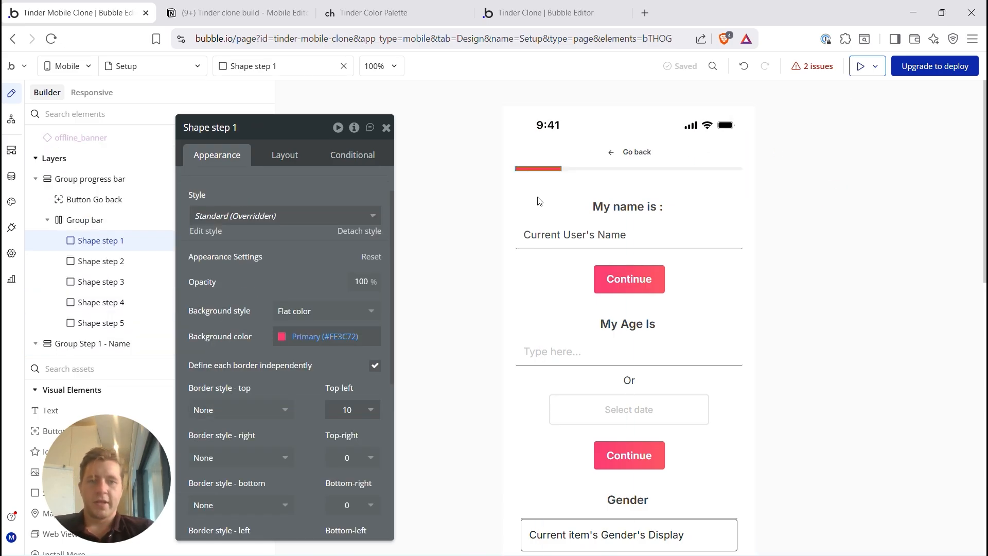
Step: Add a condition to Shape step 2 for when Group progress bar's Step Number is ≥ 2
click(571, 166)
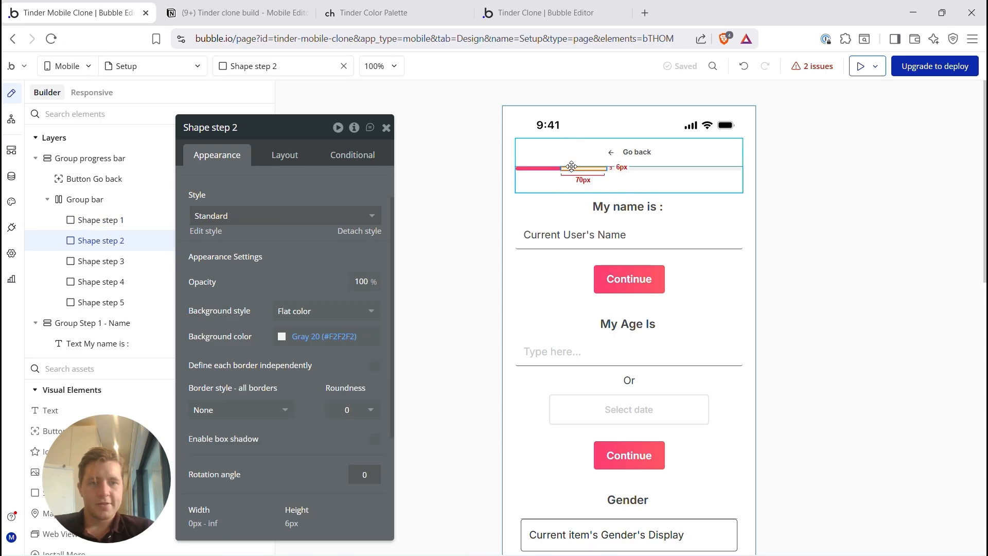
click(354, 155)
click(257, 200)
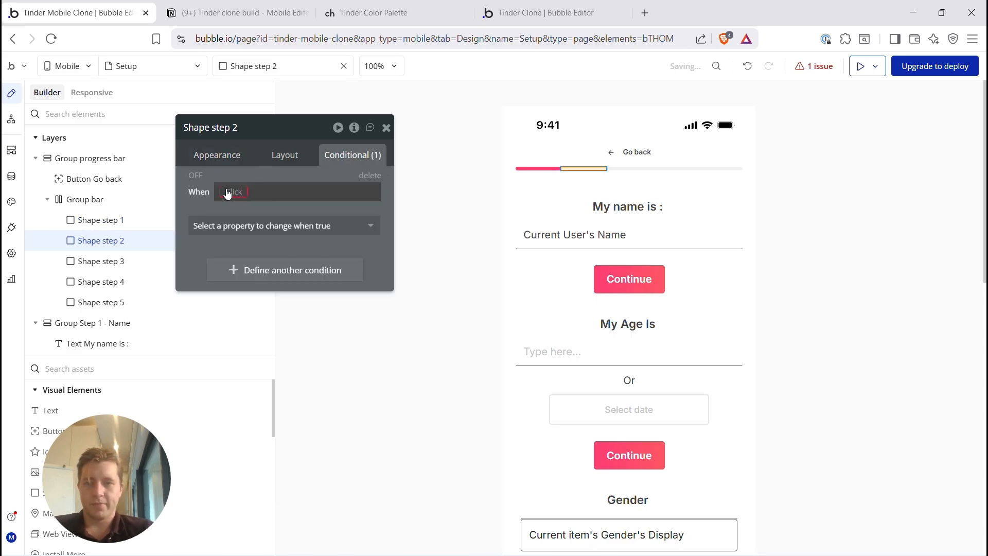
click(229, 192)
text(prog)
click(292, 227)
click(320, 403)
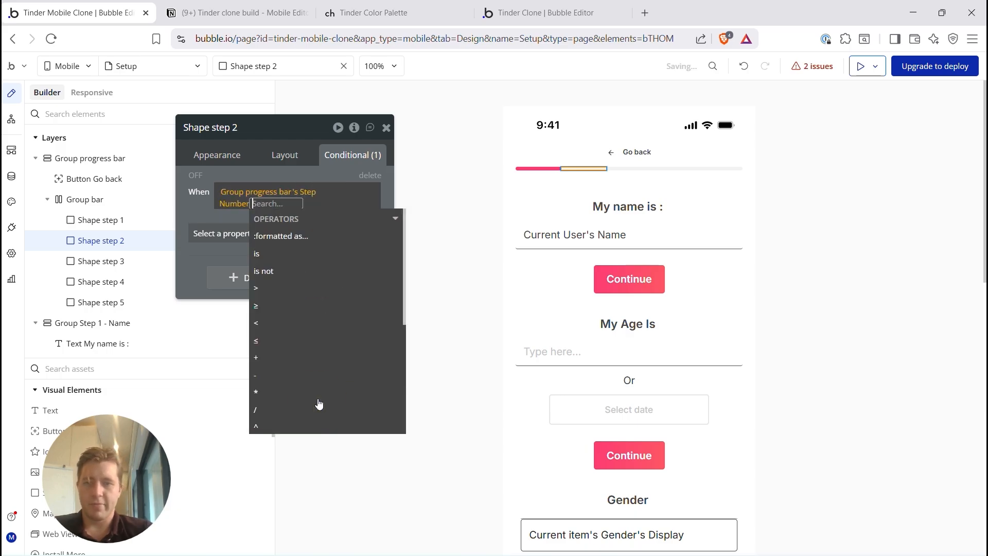
click(270, 254)
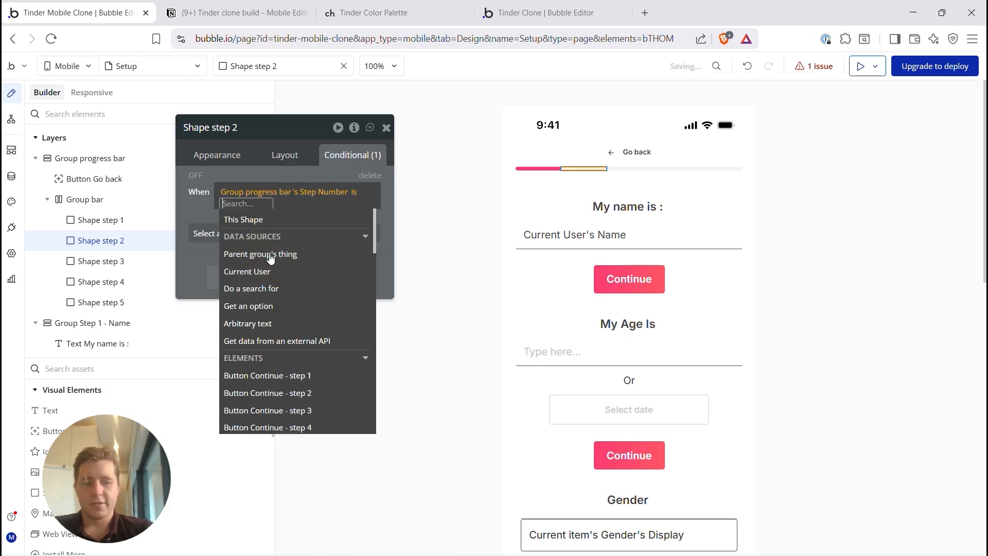
click(356, 196)
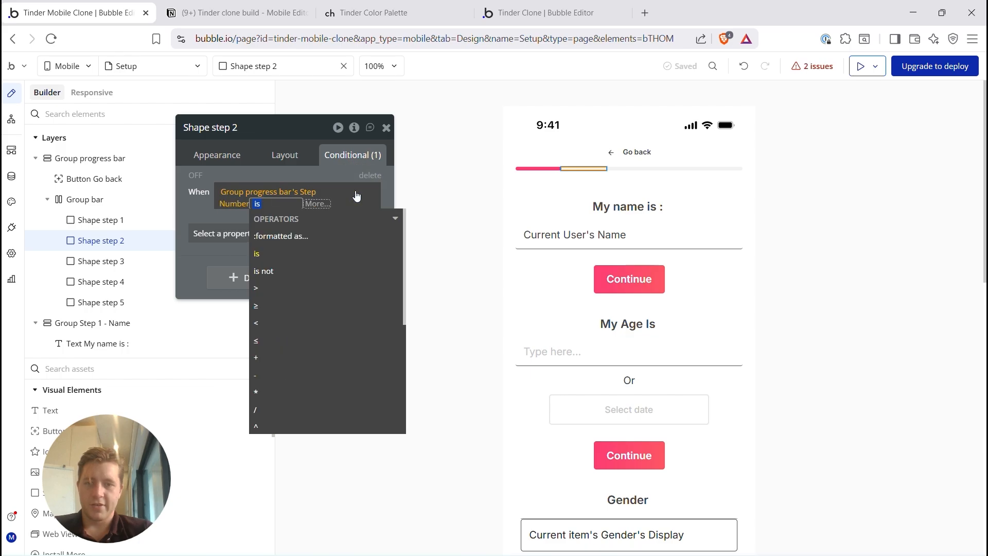
click(263, 288)
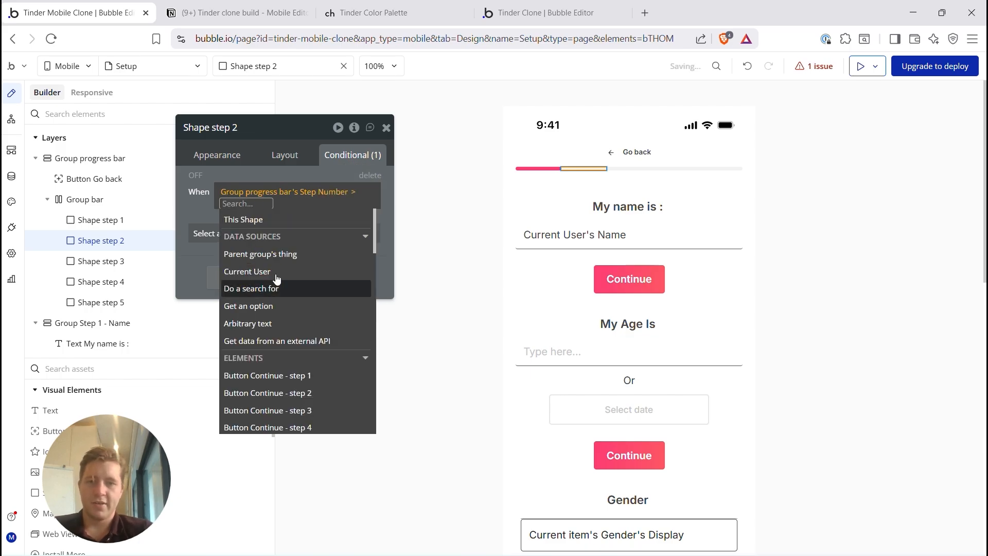
click(353, 192)
click(273, 307)
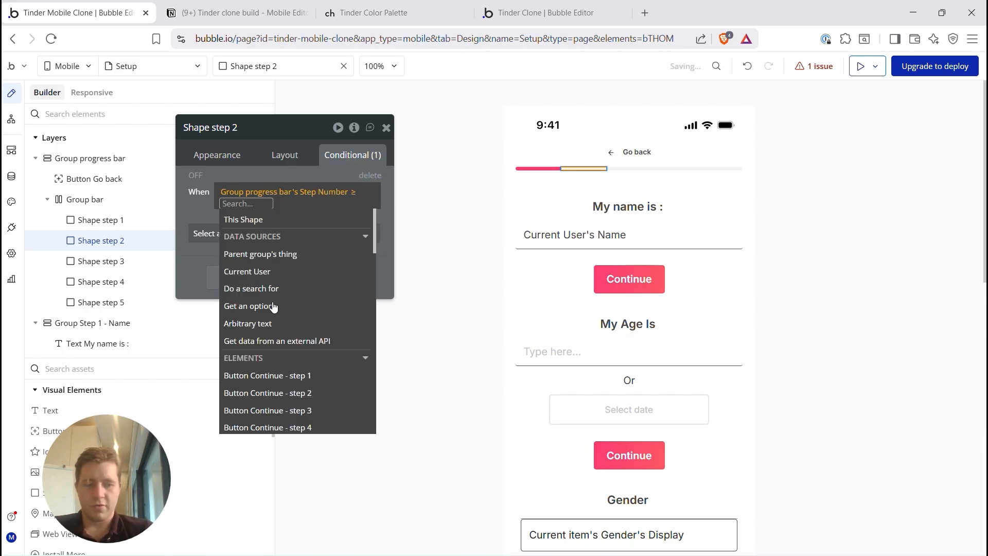
text(2)
key(Return)
Step: Make Shape step 2's condition change the background color to the Primary color variable
click(280, 232)
text(back)
click(249, 284)
click(267, 222)
click(273, 393)
click(228, 228)
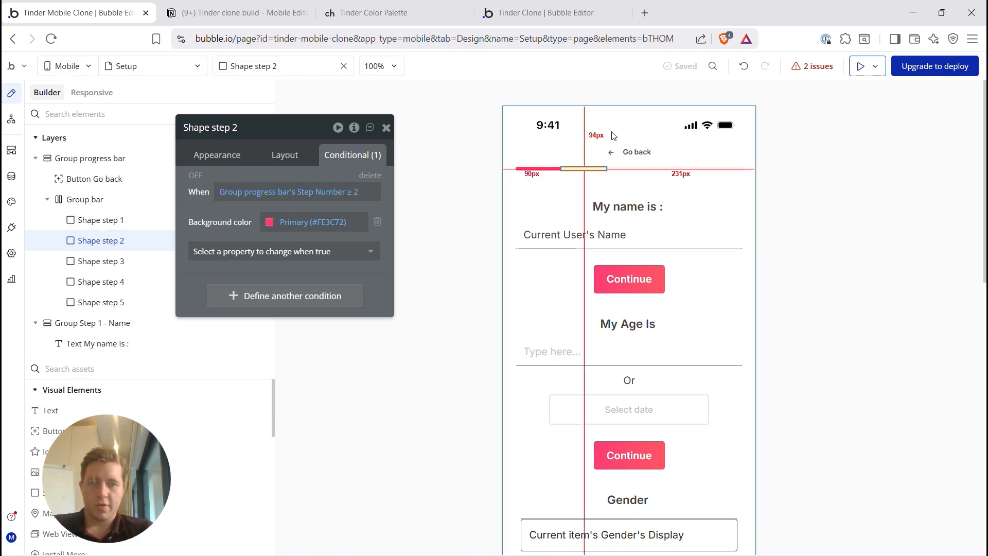
Step: Copy Shape step 2's condition onto Shape step 3 and change its comparison to Step Number ≥ 3
right_click(246, 200)
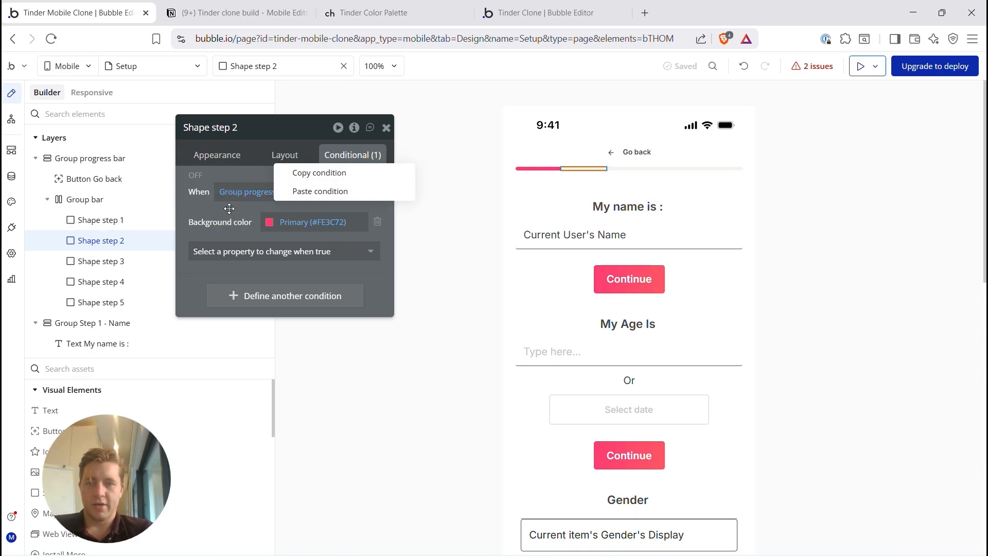
click(314, 174)
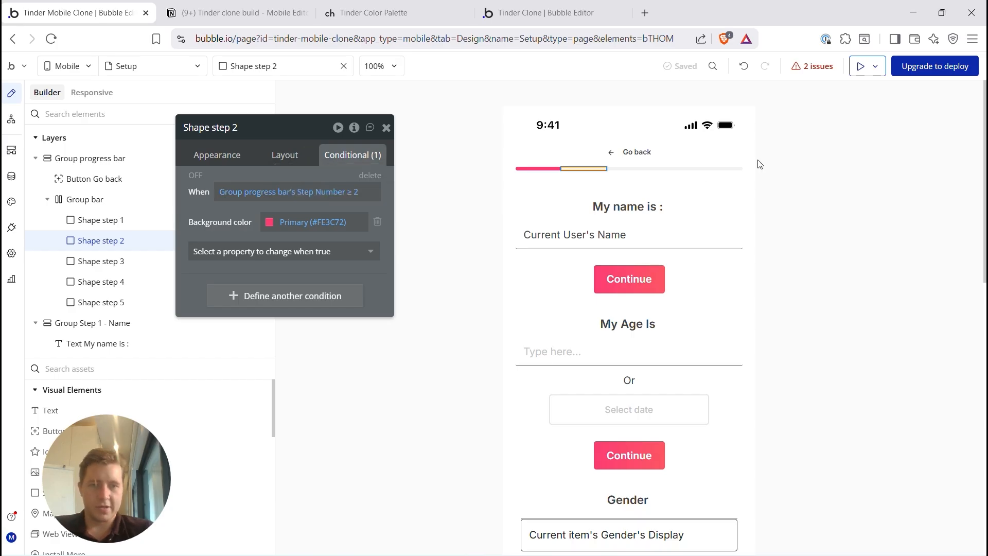
click(618, 170)
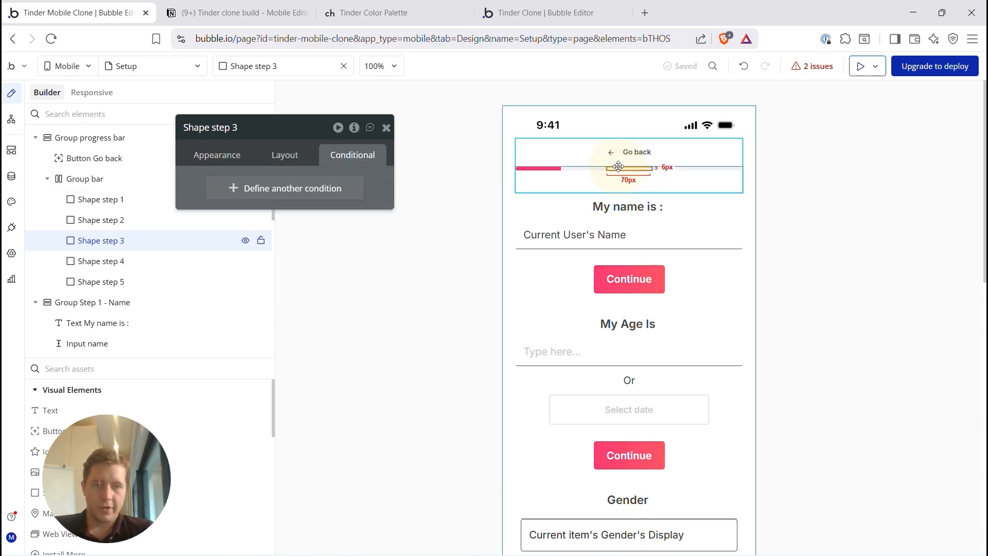
right_click(274, 190)
click(350, 150)
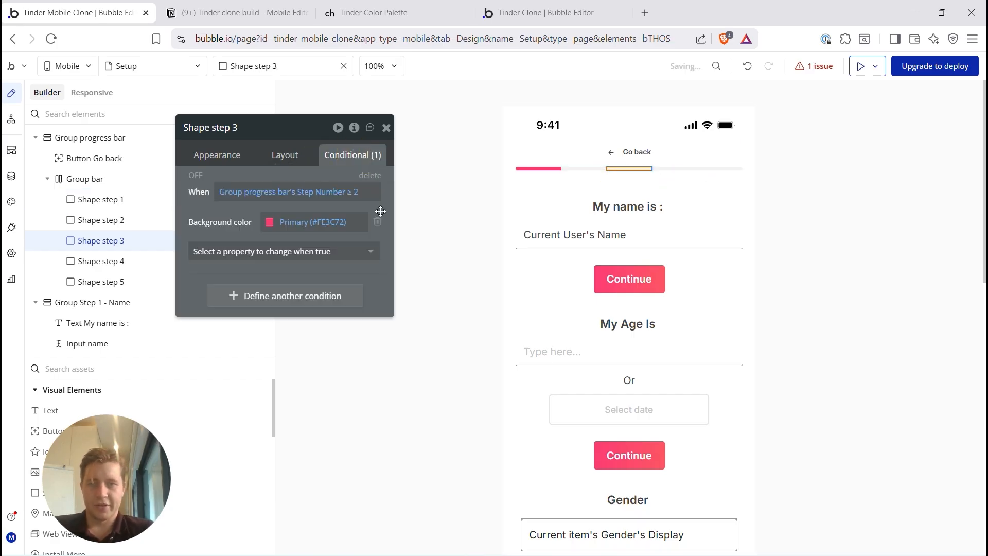
click(358, 199)
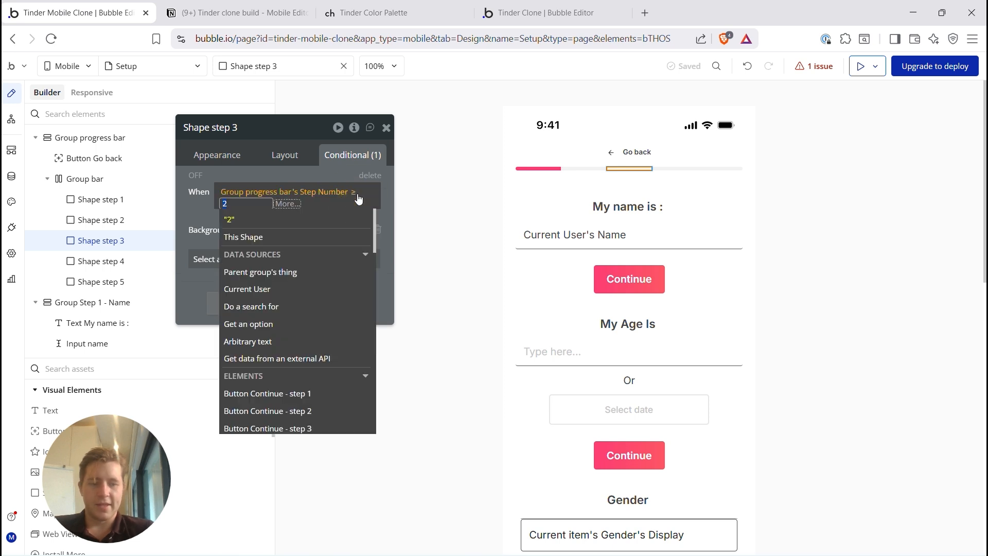
text(3)
click(229, 218)
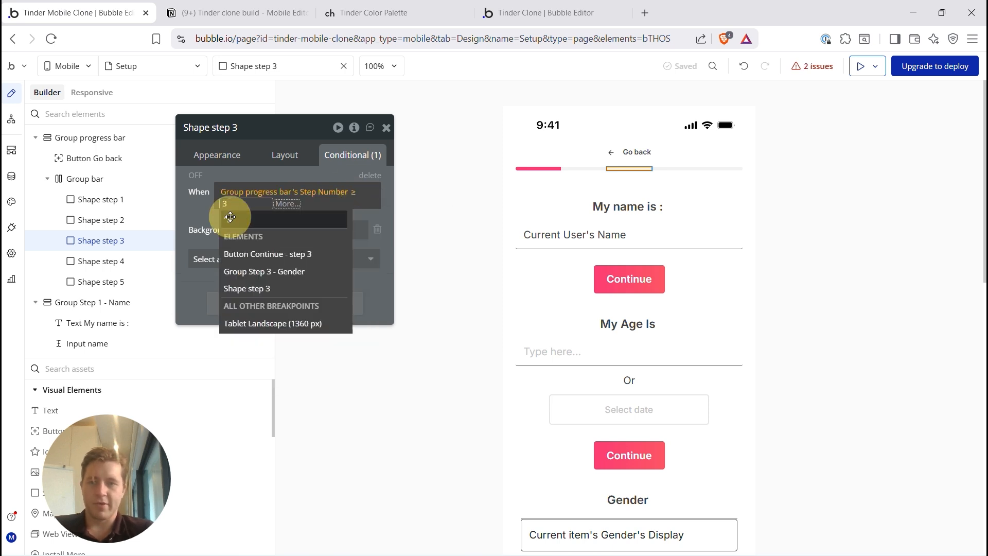
click(204, 211)
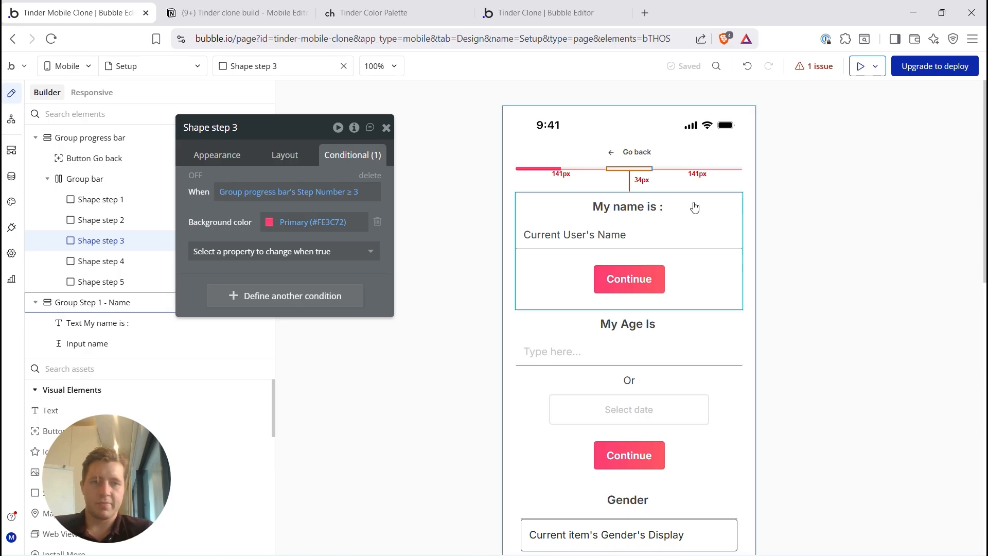
Step: Paste the copied condition onto Shape step 4 and change its comparison to Step Number ≥ 4
click(675, 168)
right_click(274, 194)
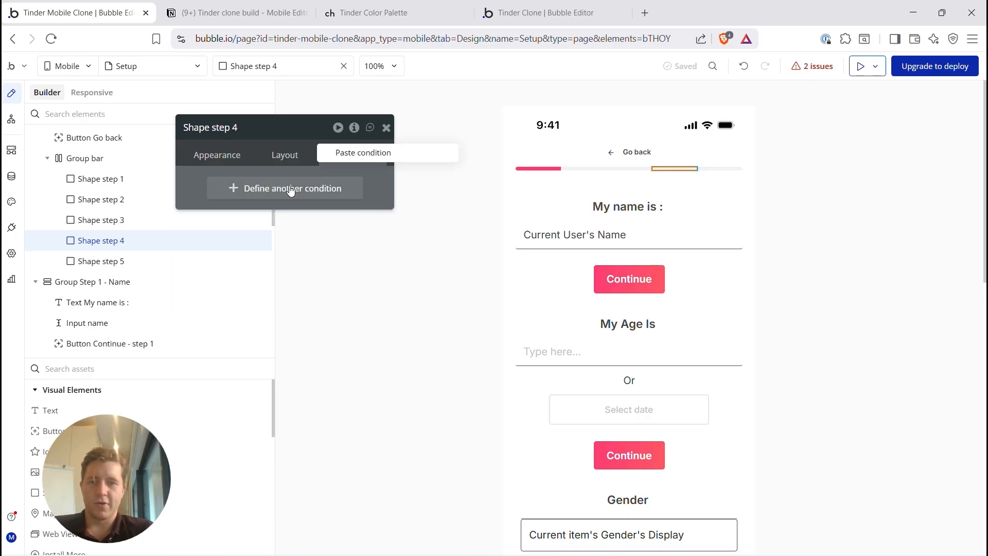
click(350, 156)
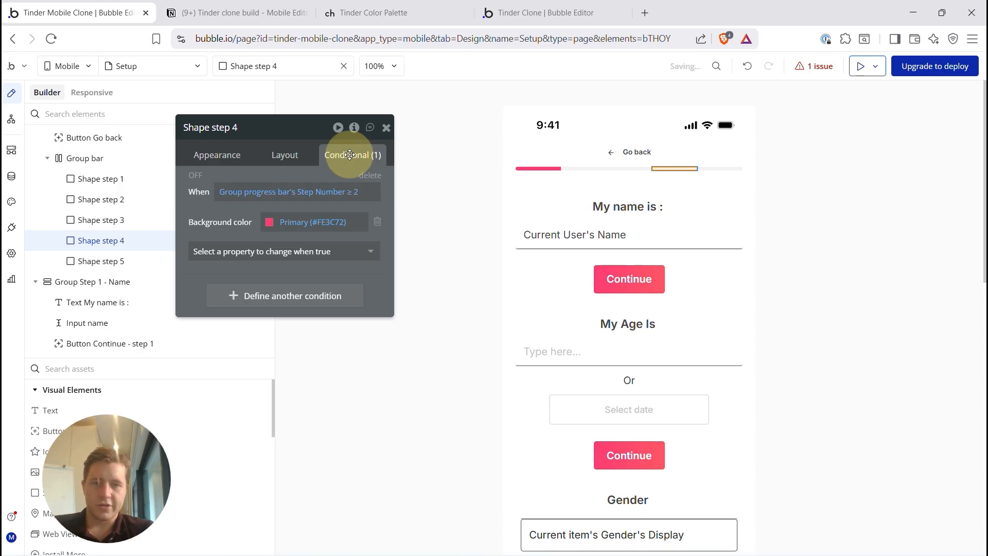
click(360, 202)
text(4)
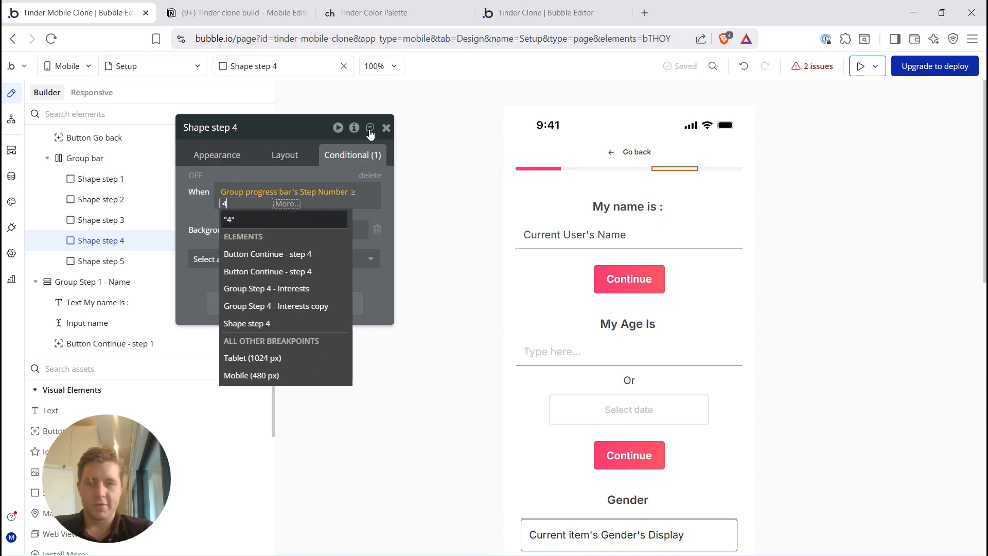
click(229, 220)
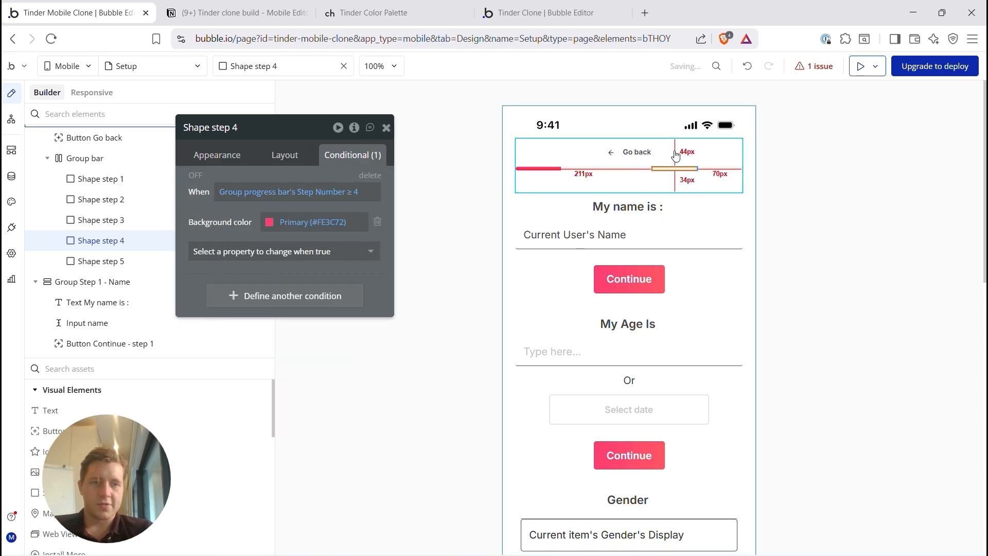
Step: Paste the copied condition onto Shape step 5 and change its comparison to Step Number ≥ 5
click(721, 170)
click(718, 169)
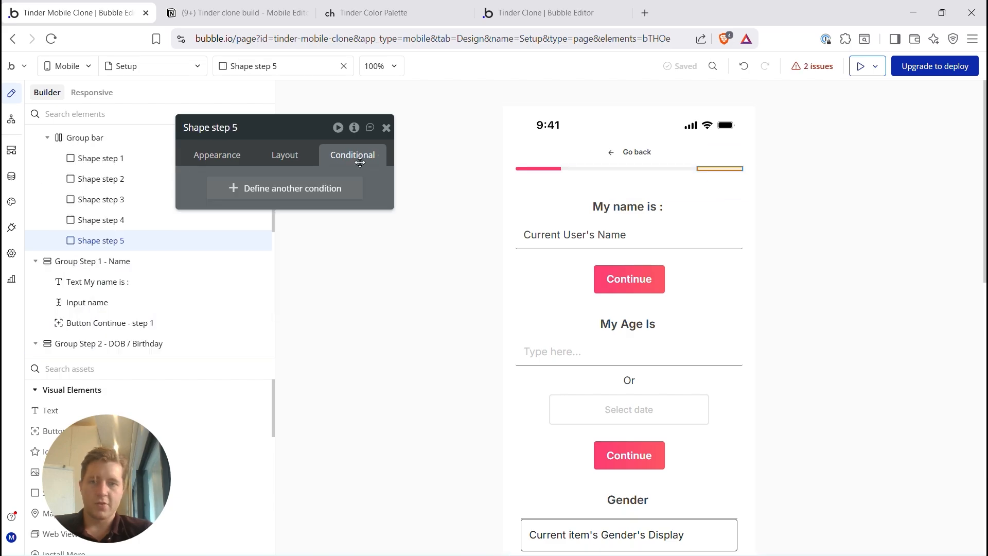
right_click(303, 195)
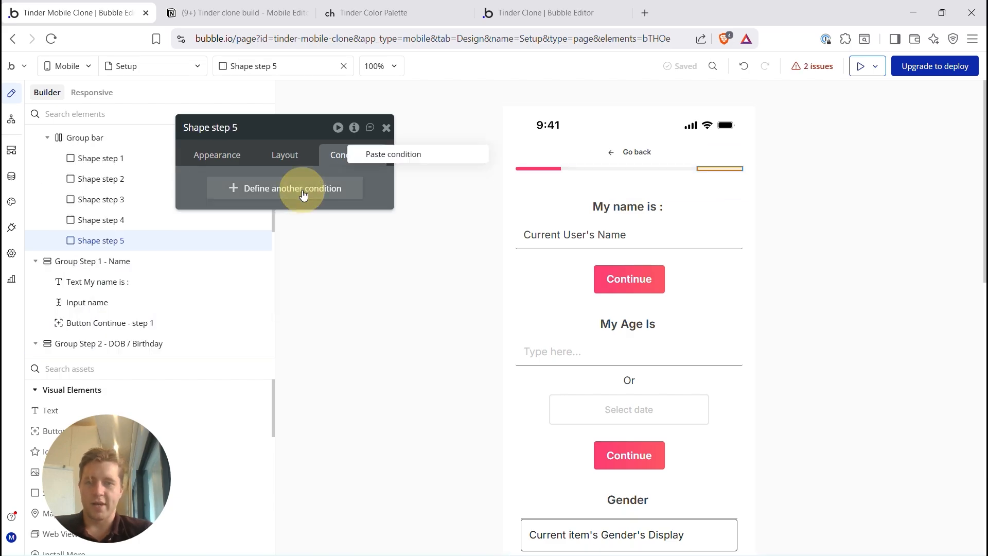
click(378, 154)
click(356, 197)
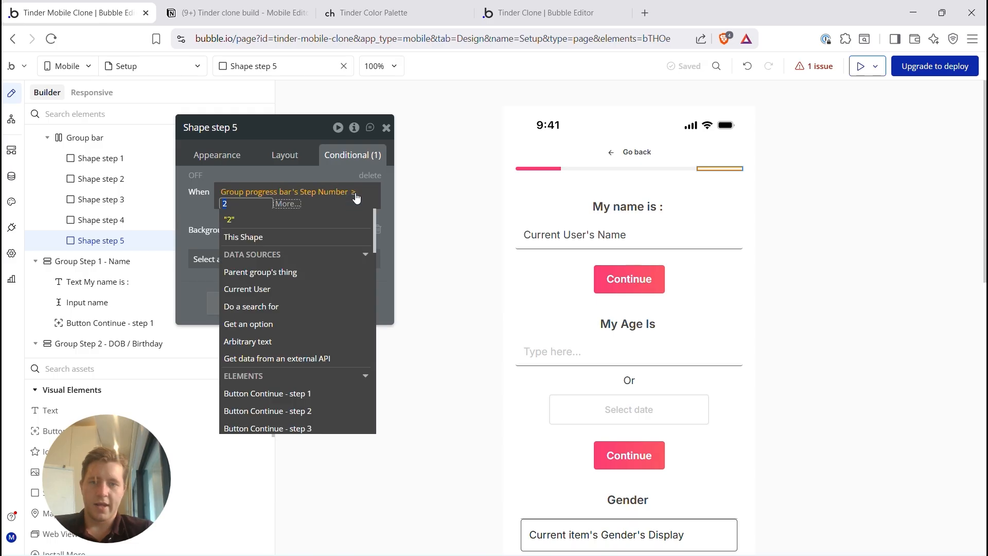
text(5)
click(248, 221)
click(194, 204)
click(824, 196)
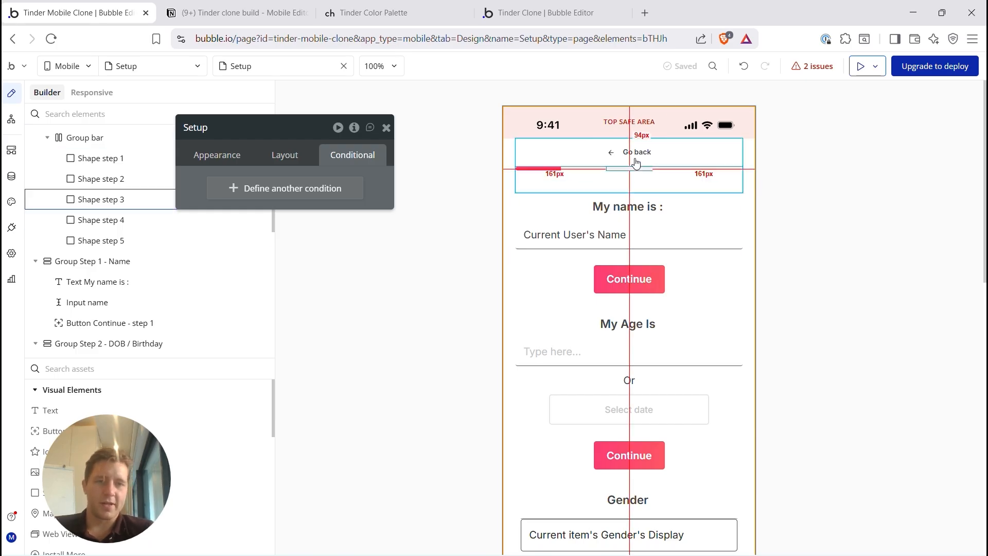
Step: Make Button Go back not visible on view load
click(627, 165)
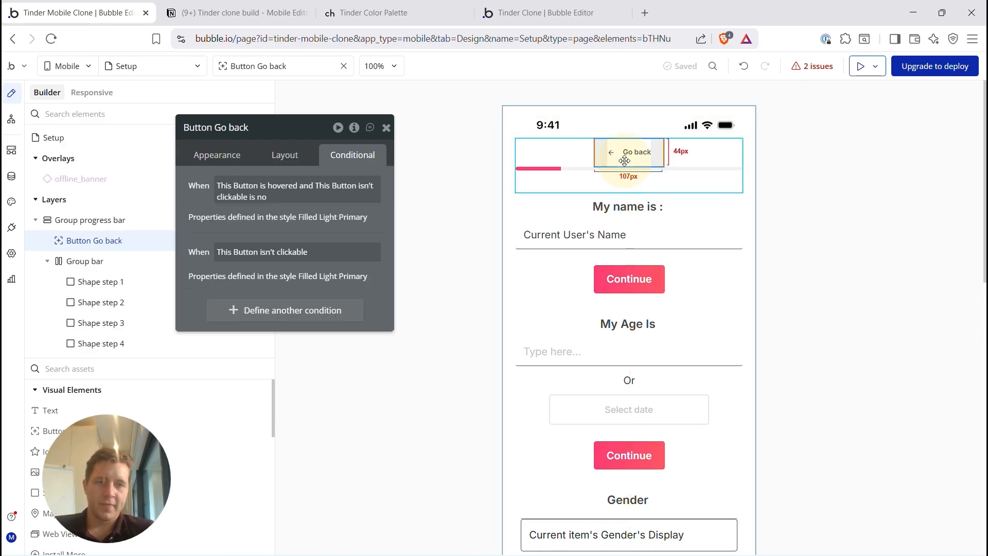
click(227, 156)
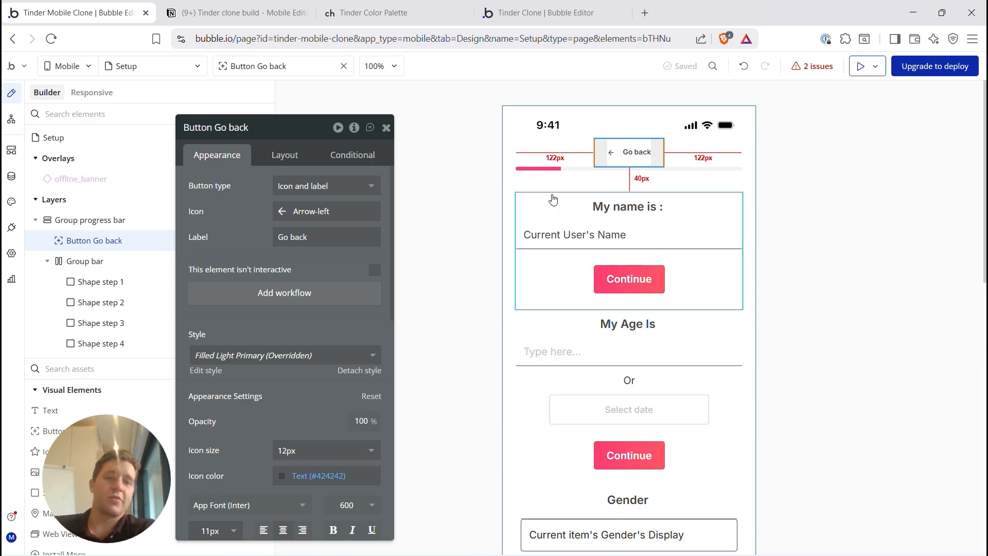
click(360, 160)
click(285, 156)
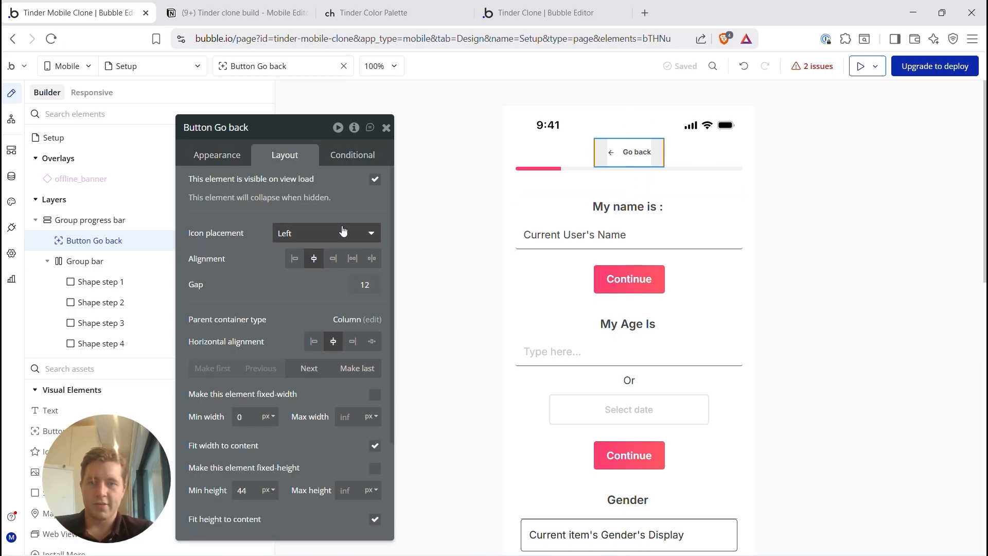
click(375, 179)
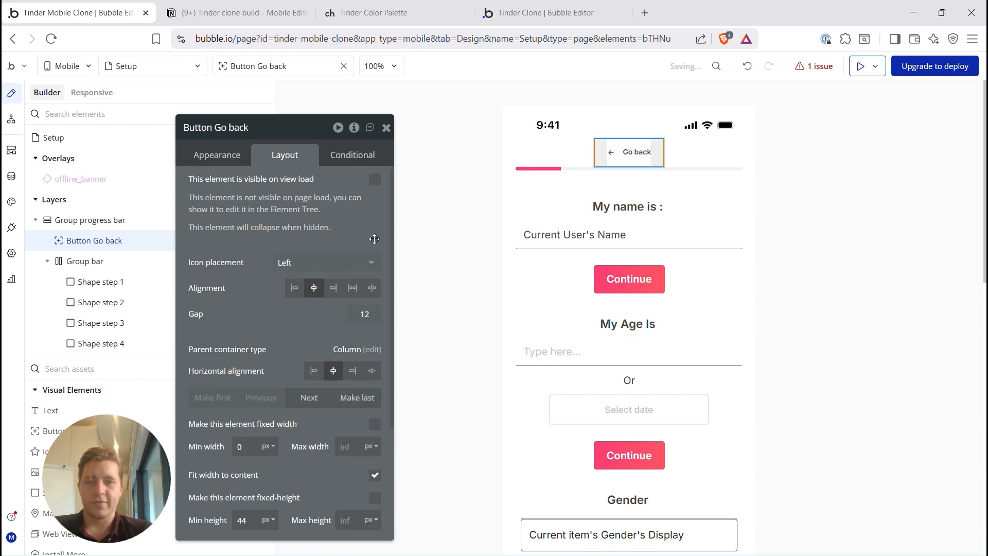
Step: Add a condition to Button Go back for when Group progress bar's Step Number is ≥ 2
click(348, 155)
click(246, 308)
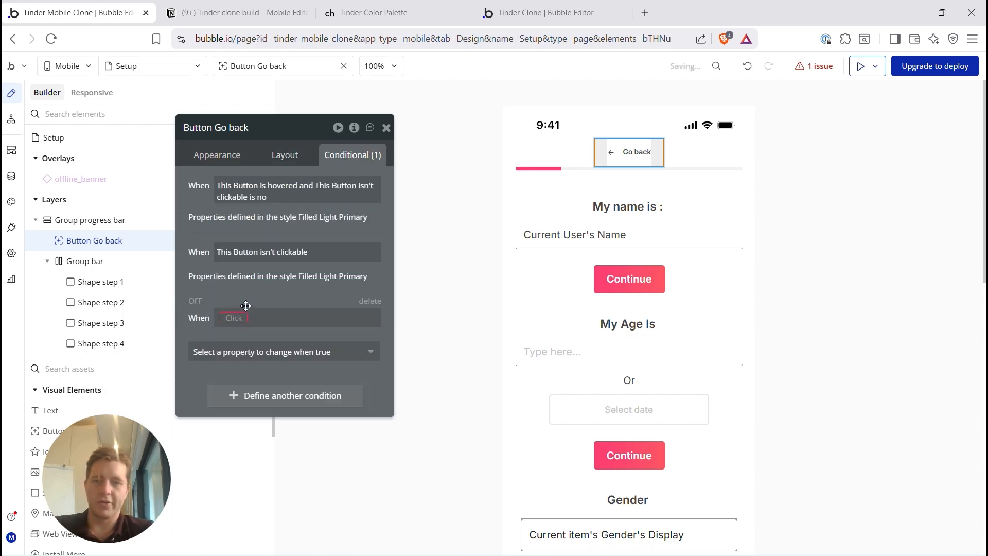
click(226, 319)
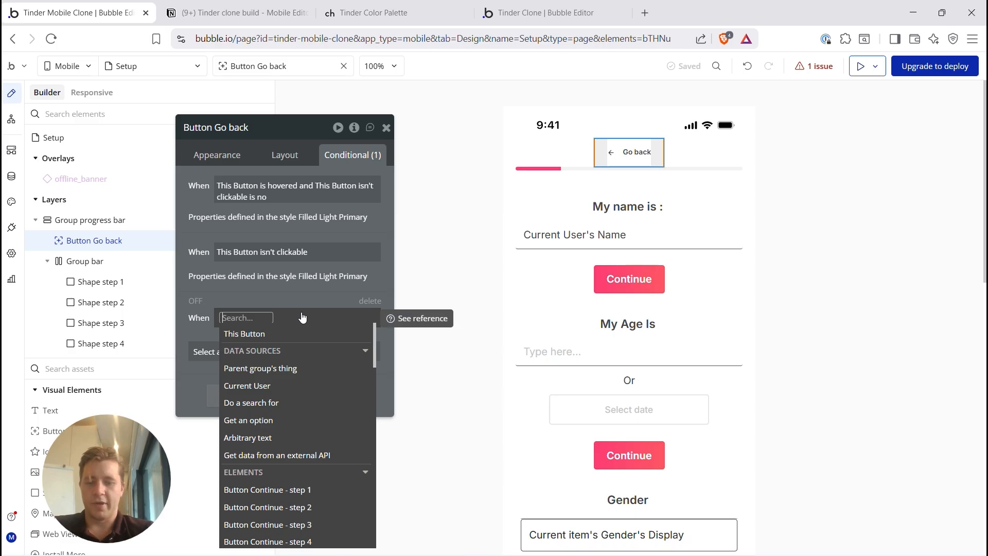
text(pro)
click(249, 348)
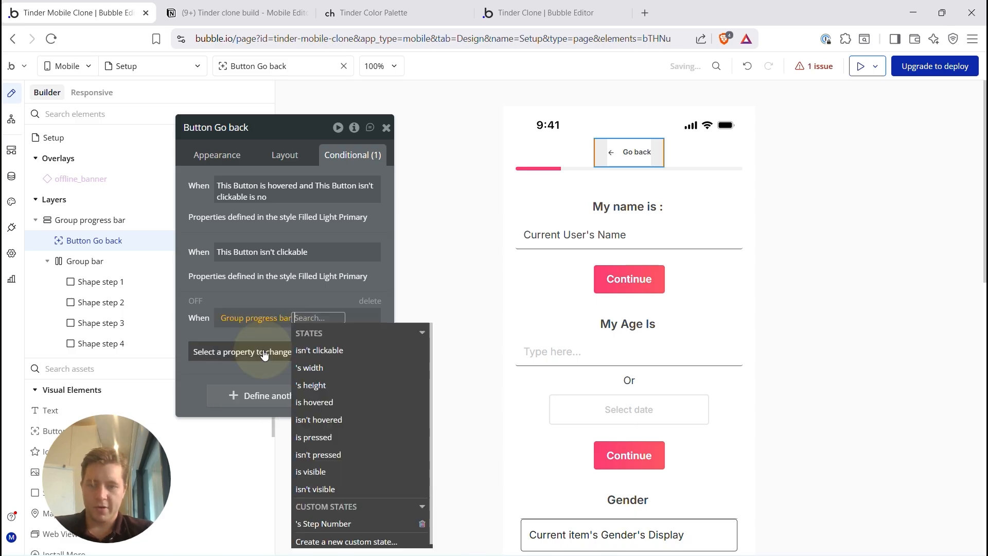
click(320, 529)
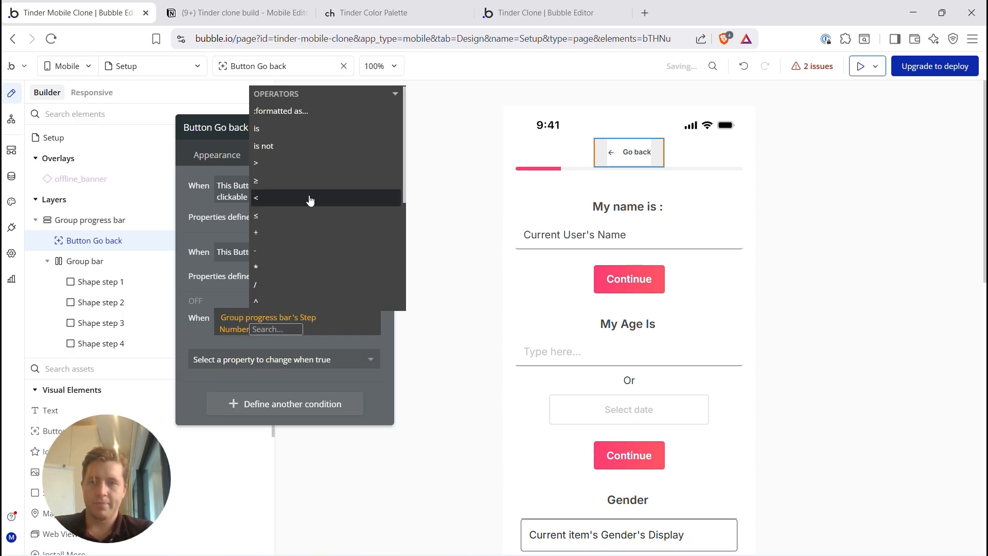
click(271, 164)
text(1)
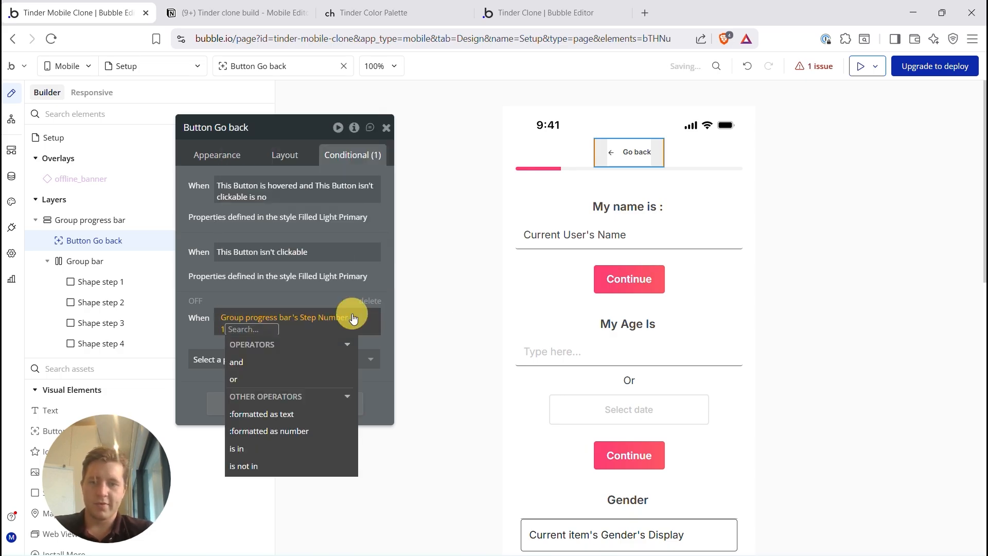
click(353, 317)
click(264, 180)
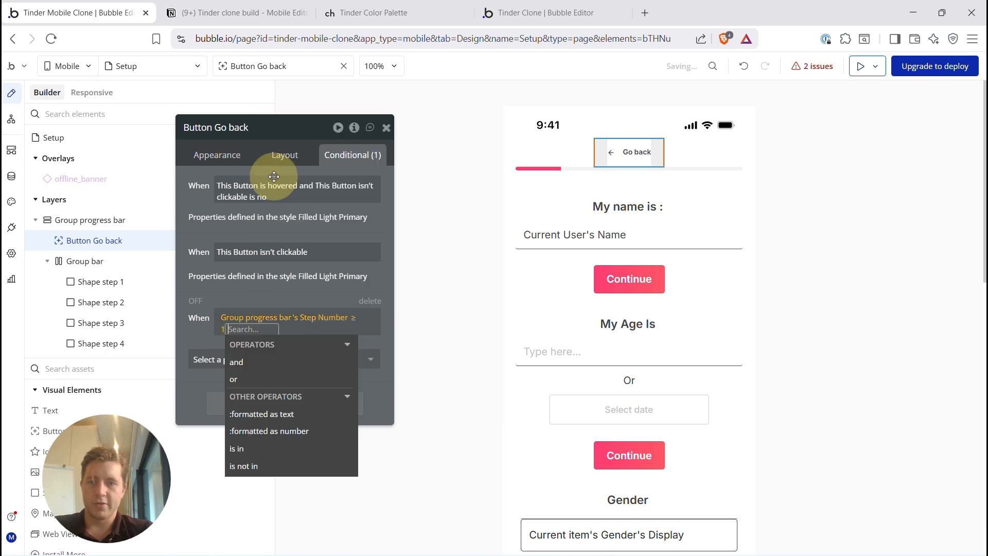
click(223, 330)
text(2)
click(273, 360)
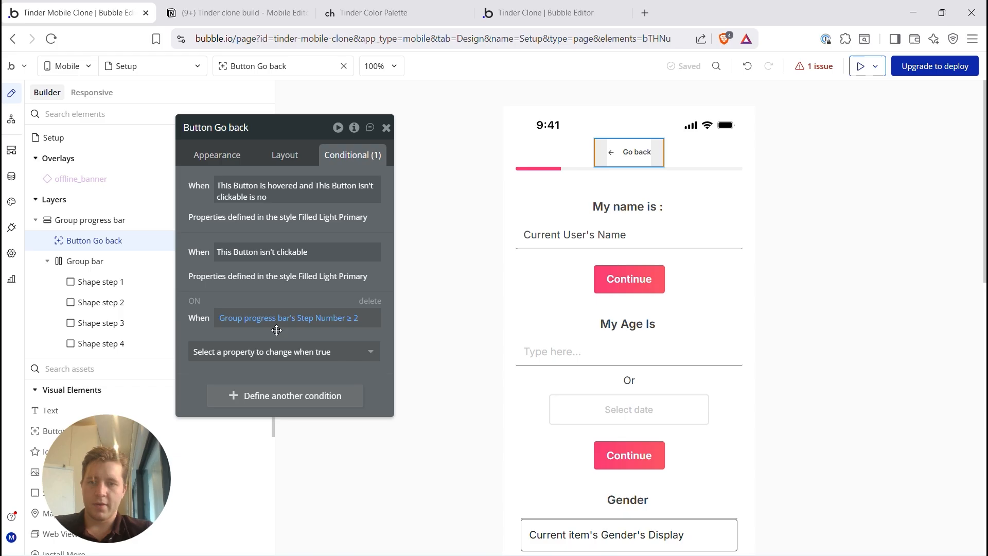
Step: Make the new condition set Button Go back to visible when true, and leave its editor test state off
click(273, 360)
click(255, 400)
click(194, 301)
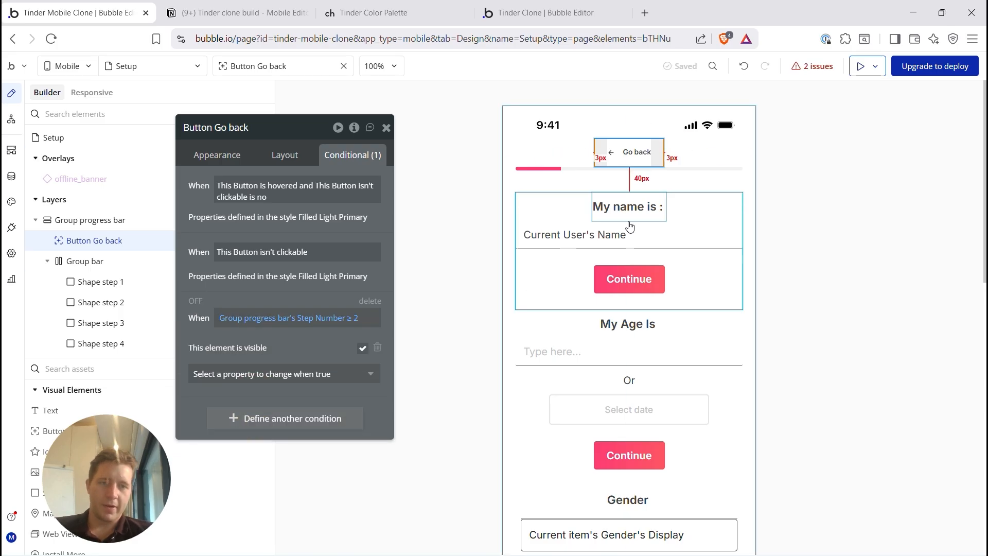
Step: Create a workflow for when Button Go back is tapped, starting with a Set state of an element action
click(209, 157)
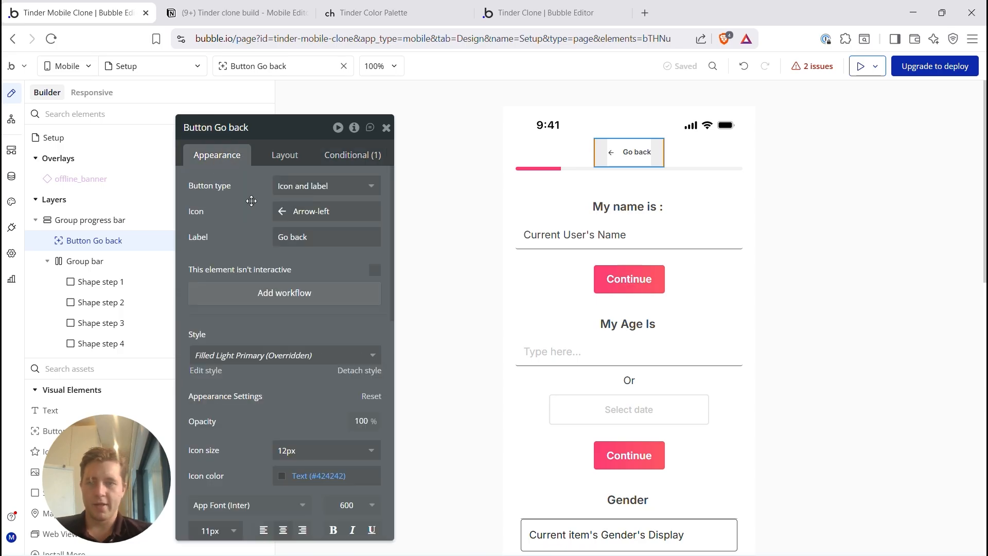
click(296, 293)
click(589, 174)
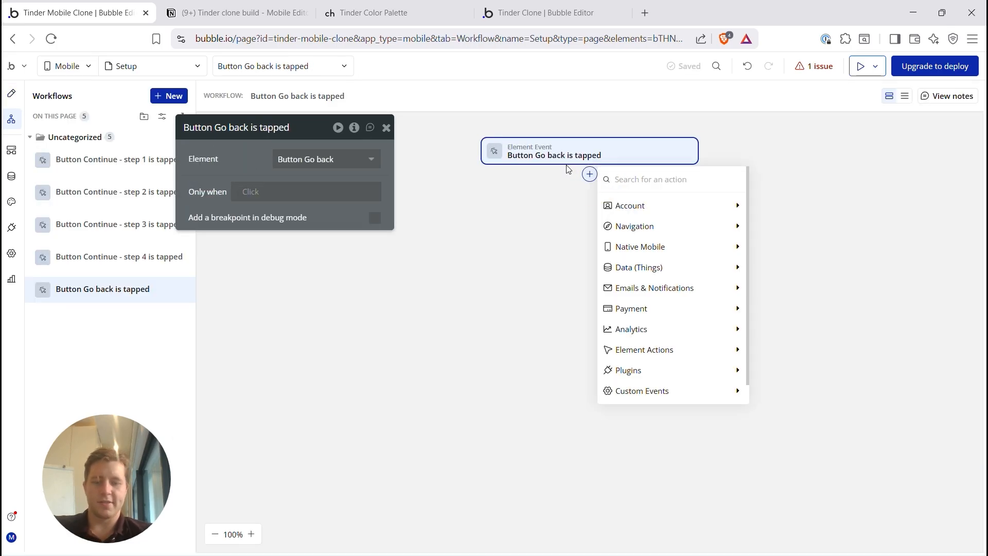
text(prog)
key(BackSpace)
key(BackSpace)
key(BackSpace)
key(BackSpace)
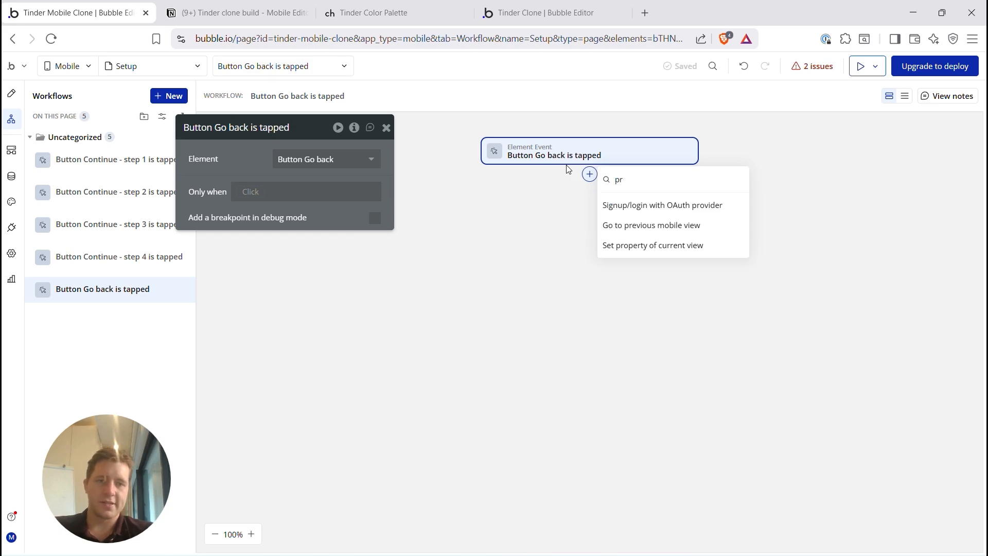
text(set)
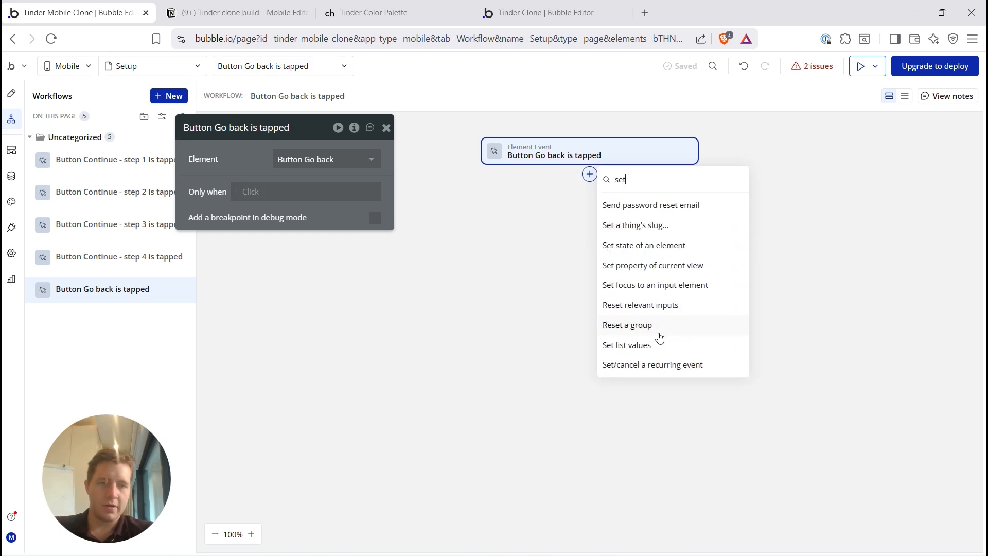
click(625, 251)
Step: Target Group progress bar's Step Number custom state in the set state action
click(321, 161)
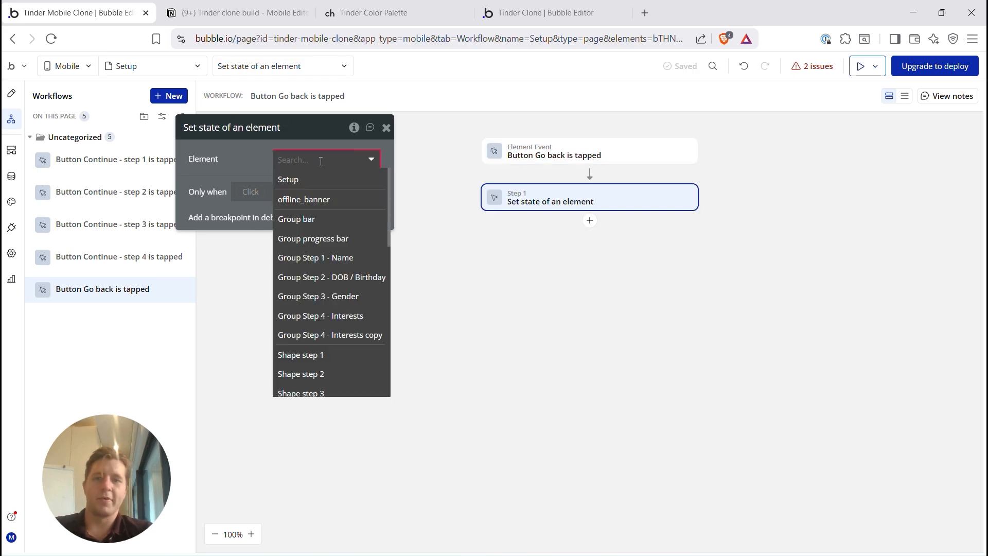
text(prog)
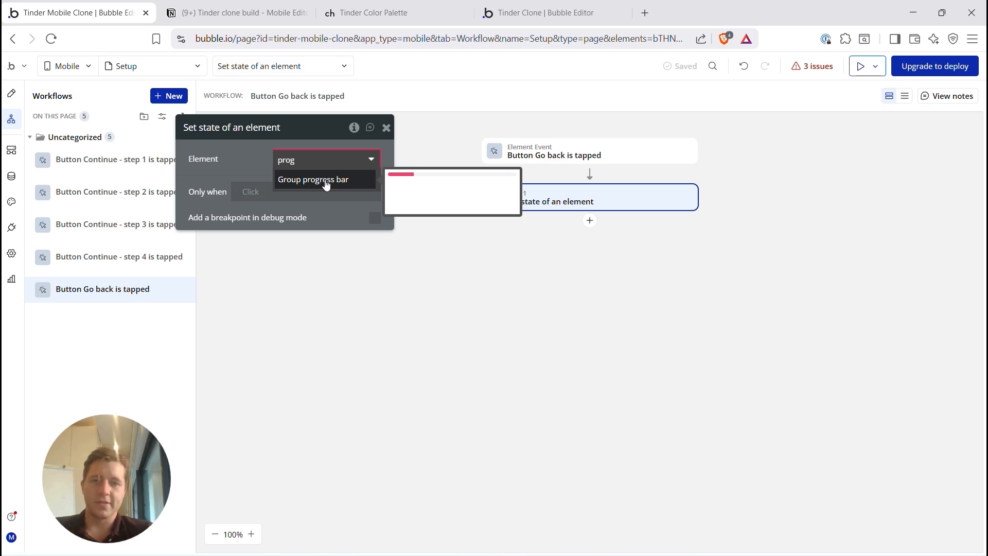
click(326, 180)
click(315, 184)
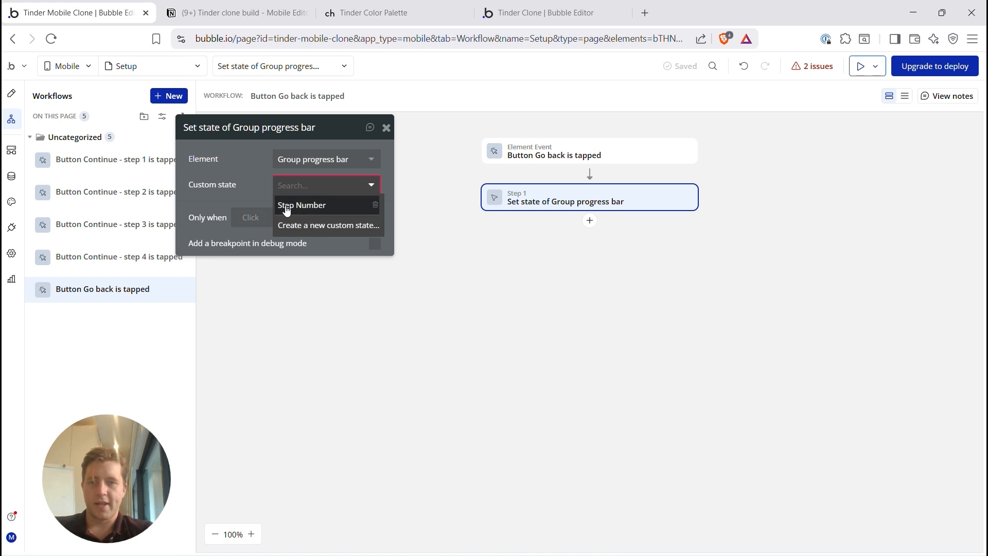
click(303, 212)
Step: Set the state's value to Group progress bar's Step Number - 1
click(288, 210)
text(pro)
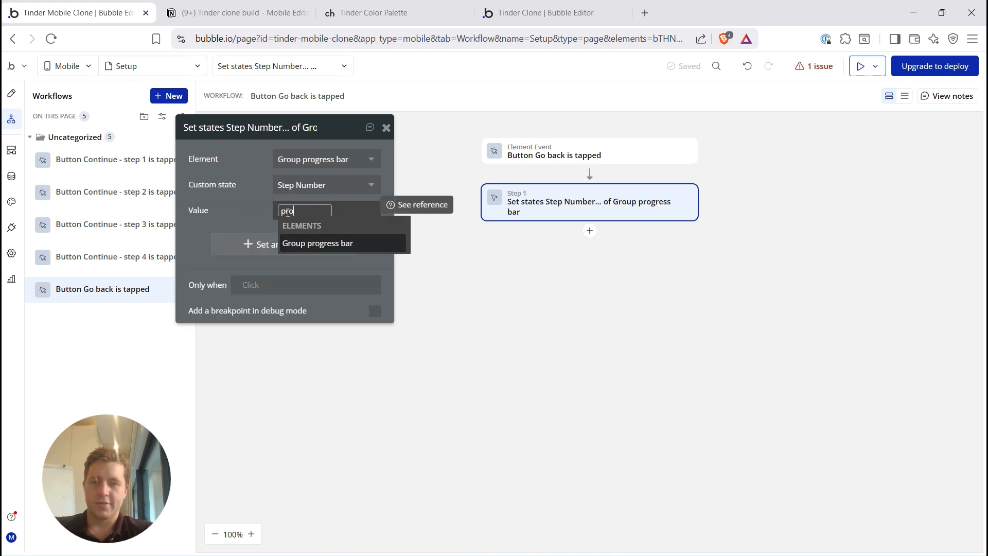
click(324, 243)
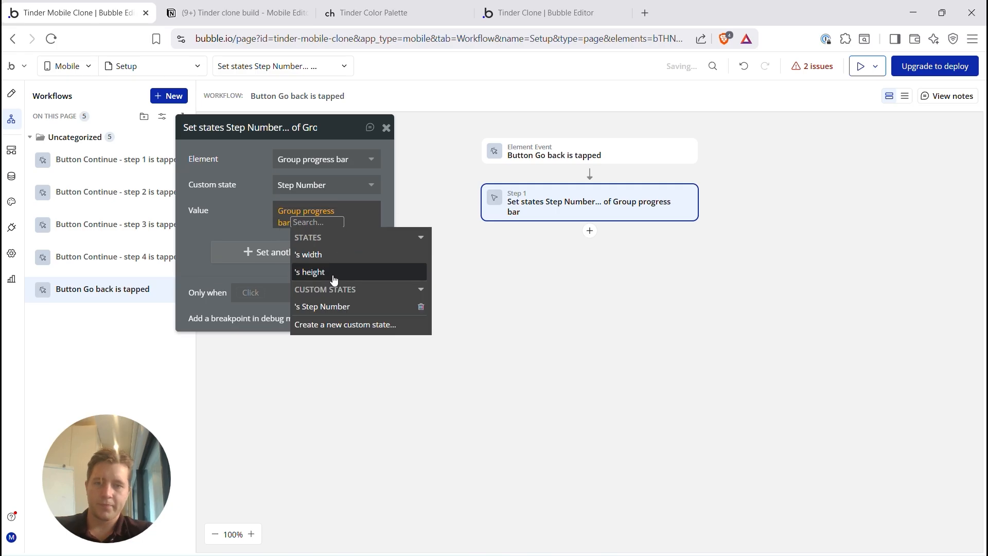
click(322, 306)
scroll(350, 360, down, 1)
click(322, 360)
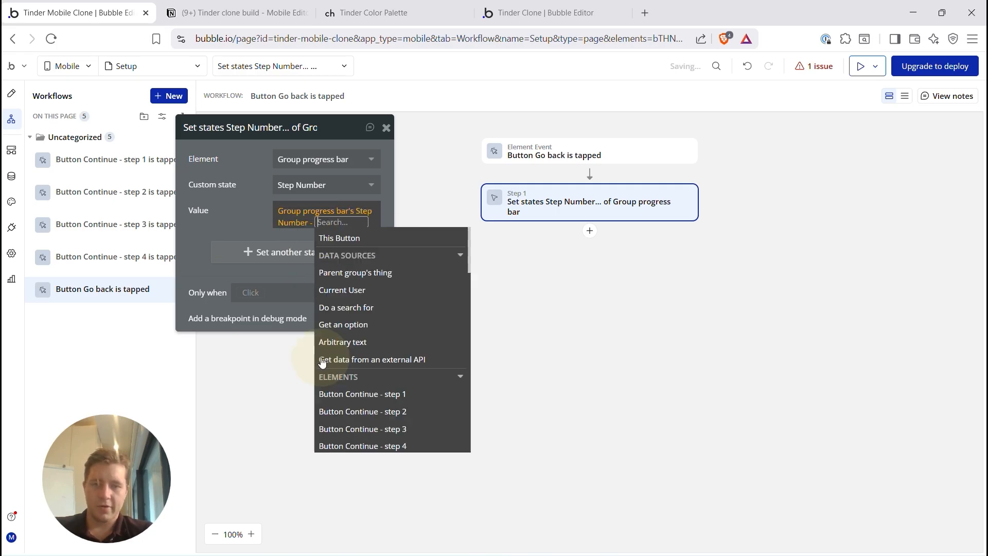
text(1)
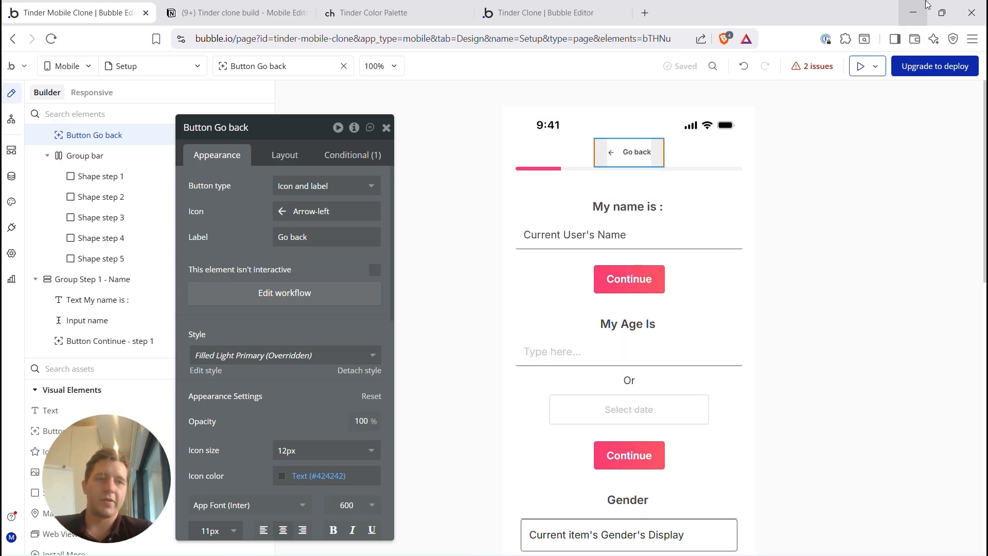
Step: Open a preview of the Setup page to check the top layout, and return to the editor
click(863, 70)
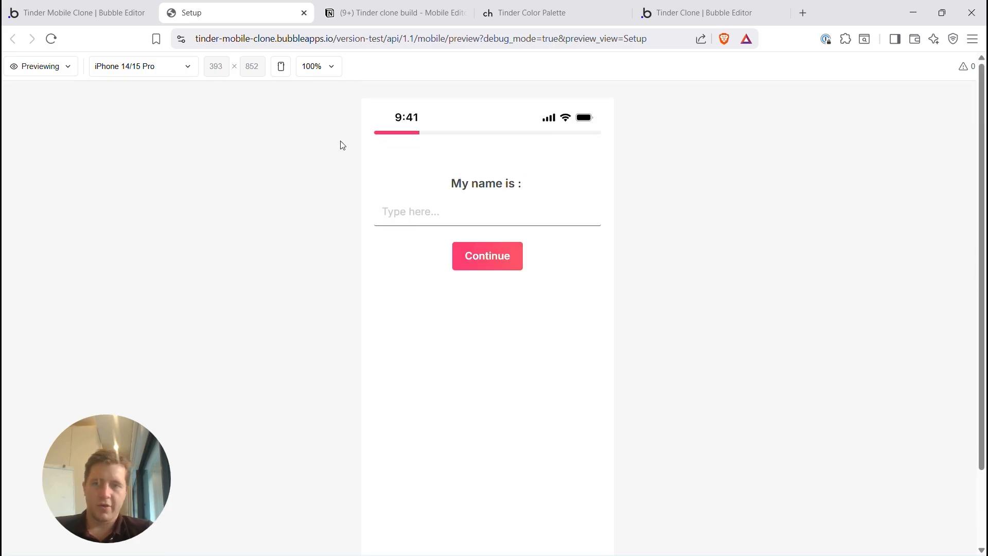
click(75, 6)
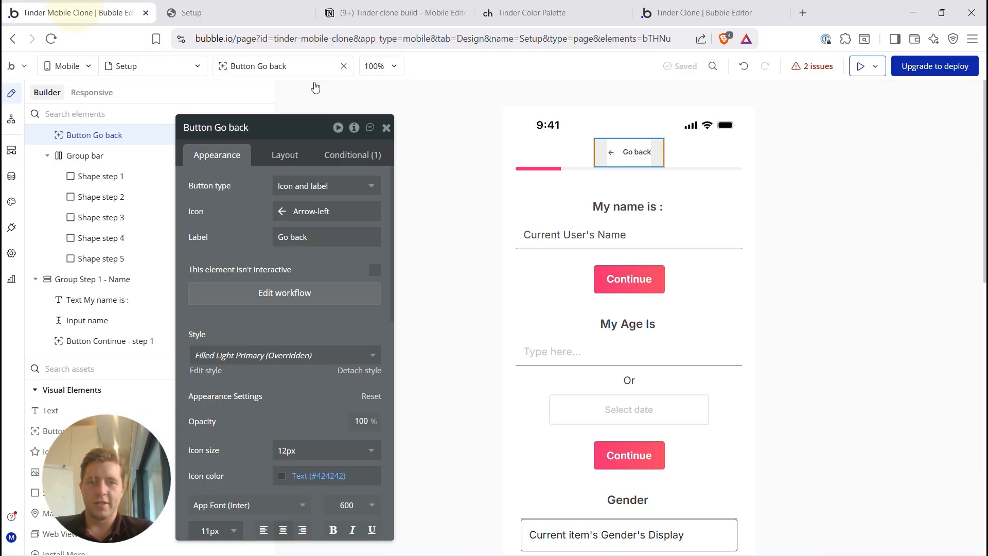
Step: Try the two spaced container alignments on the Setup page, including Space between, check each in the preview, and restore top alignment
click(514, 196)
click(285, 155)
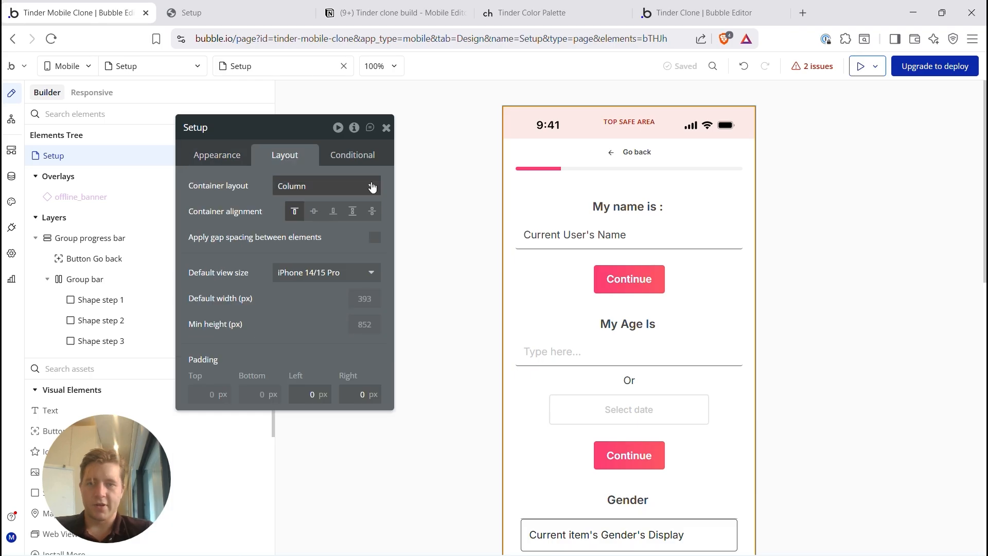
click(353, 215)
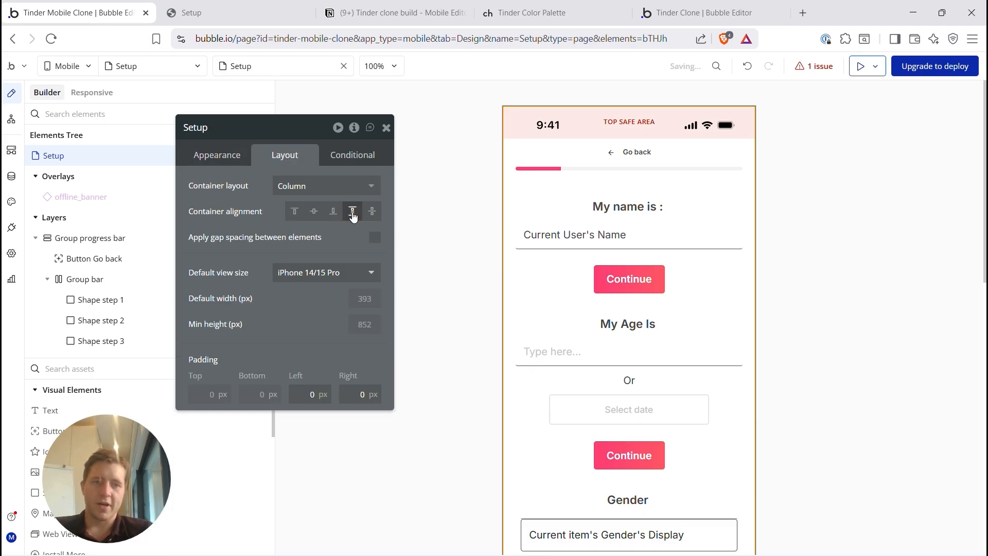
click(240, 7)
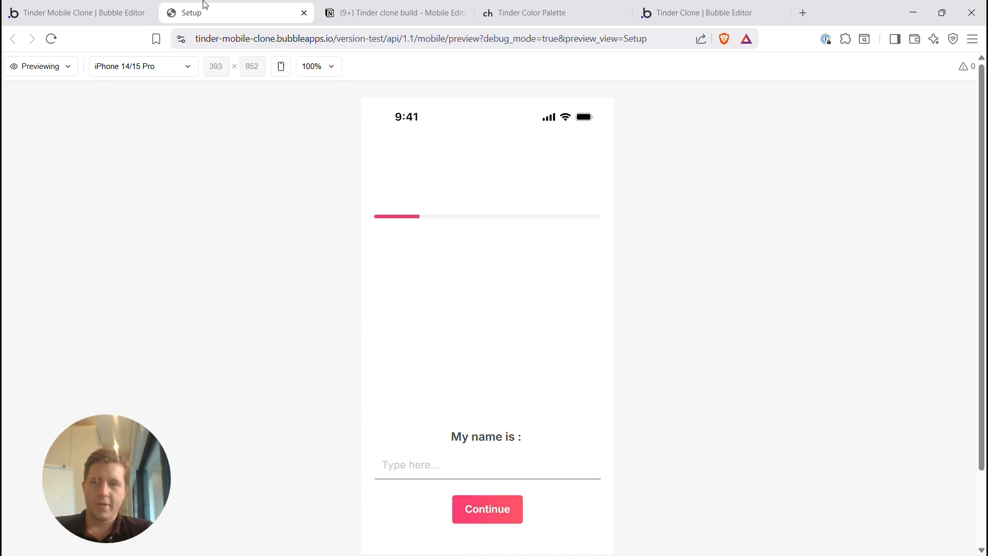
click(106, 12)
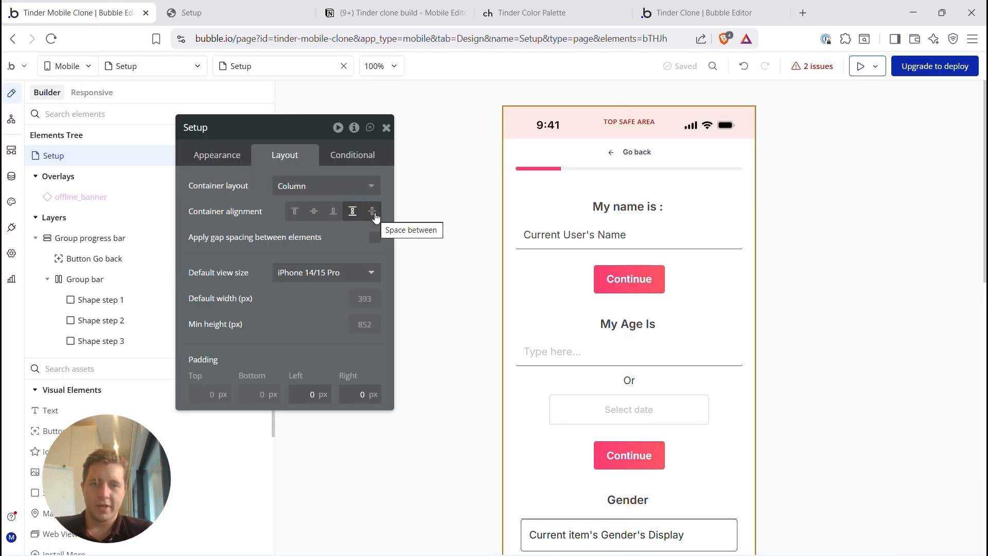
click(375, 211)
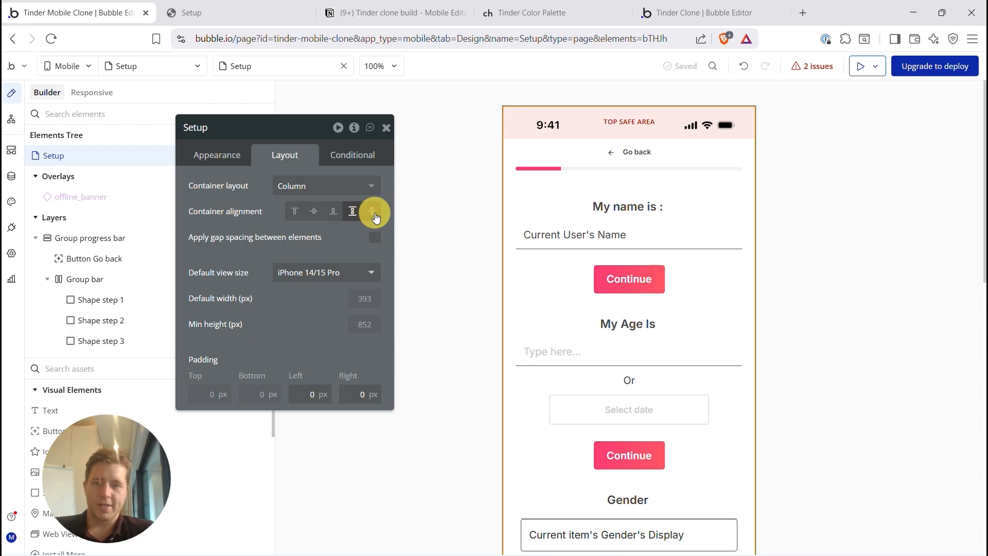
click(221, 12)
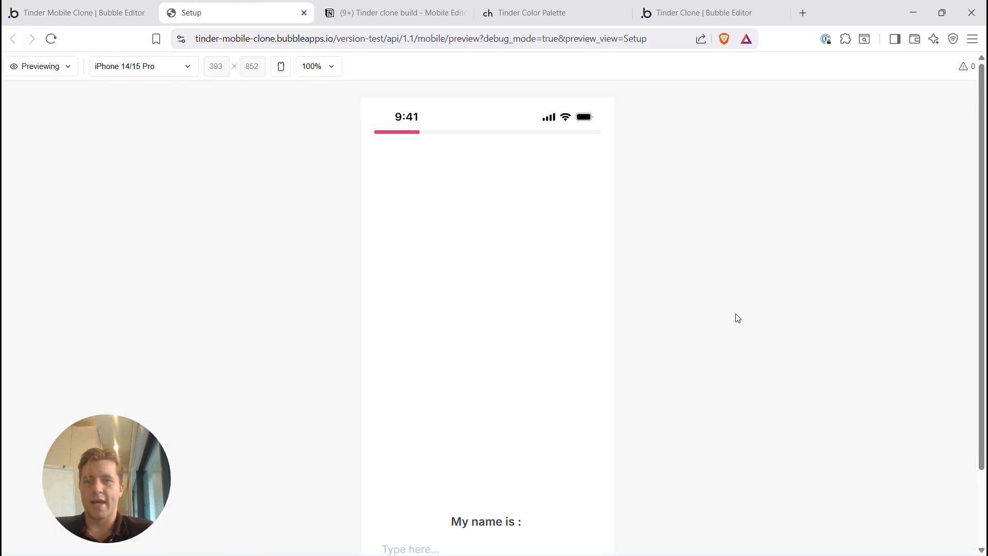
click(67, 6)
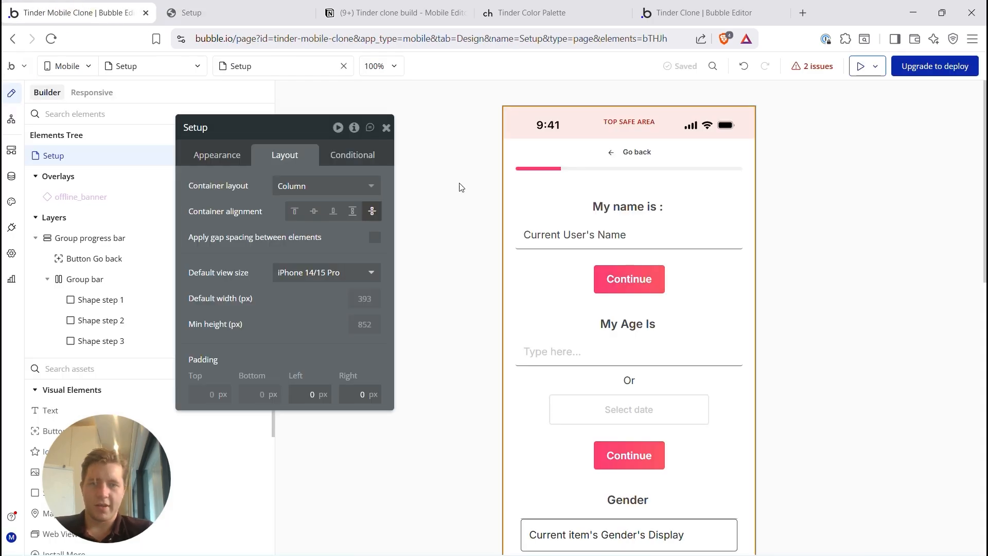
click(295, 211)
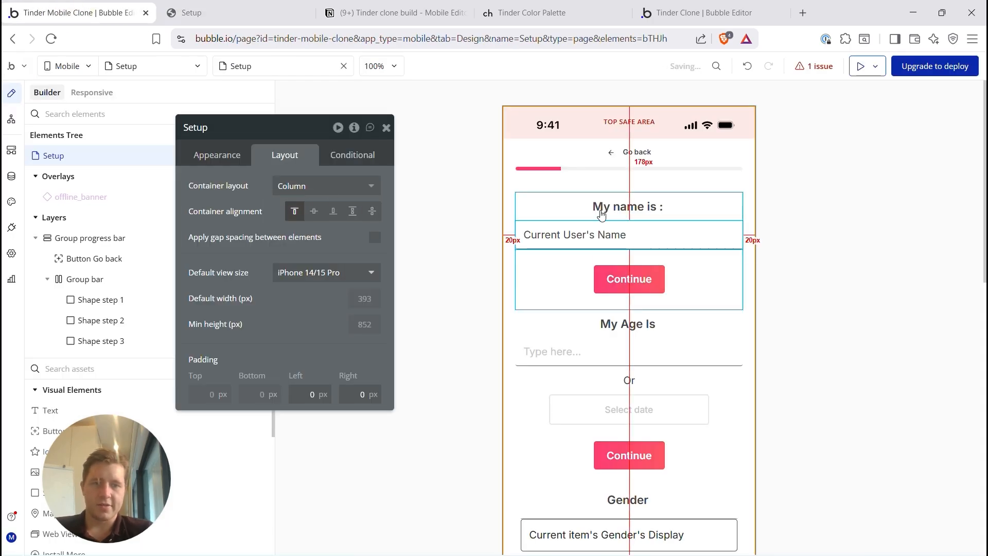
Step: Set Group progress bar's bottom margin to 50 px
click(548, 183)
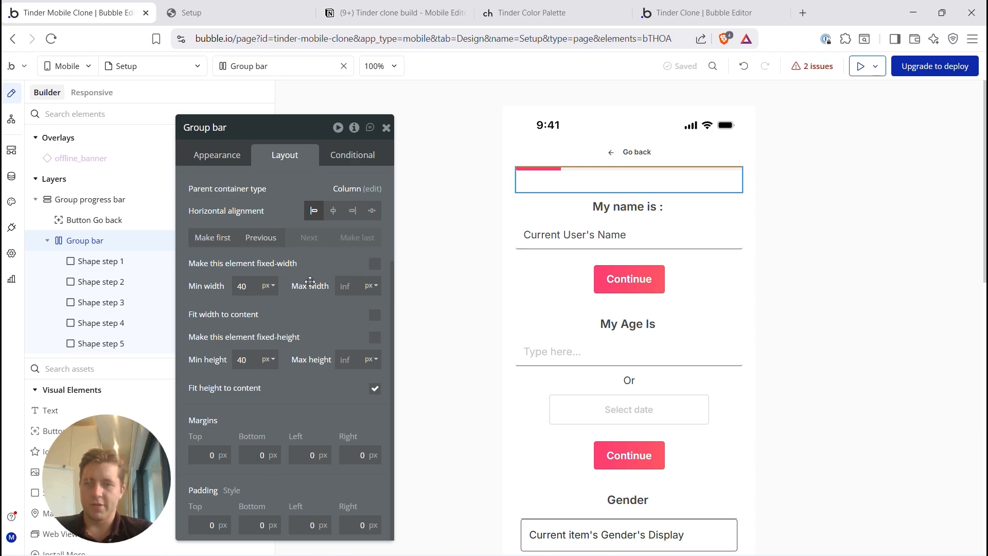
click(91, 199)
drag(256, 455, 334, 449)
text(50)
click(315, 383)
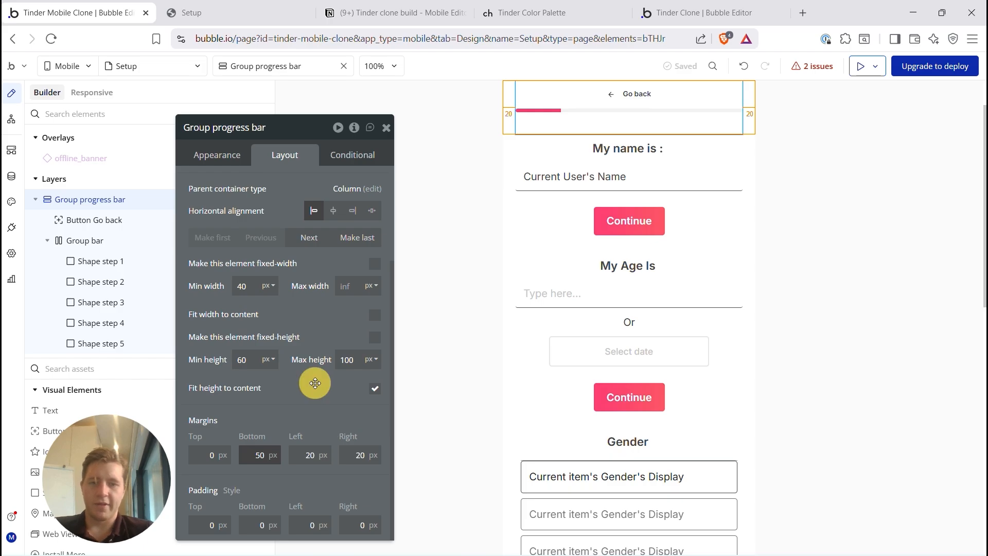
Step: Reload the Setup preview and test the flow by entering a first name and continuing to the age step
key(ctrl+Tab)
key(ctrl+r)
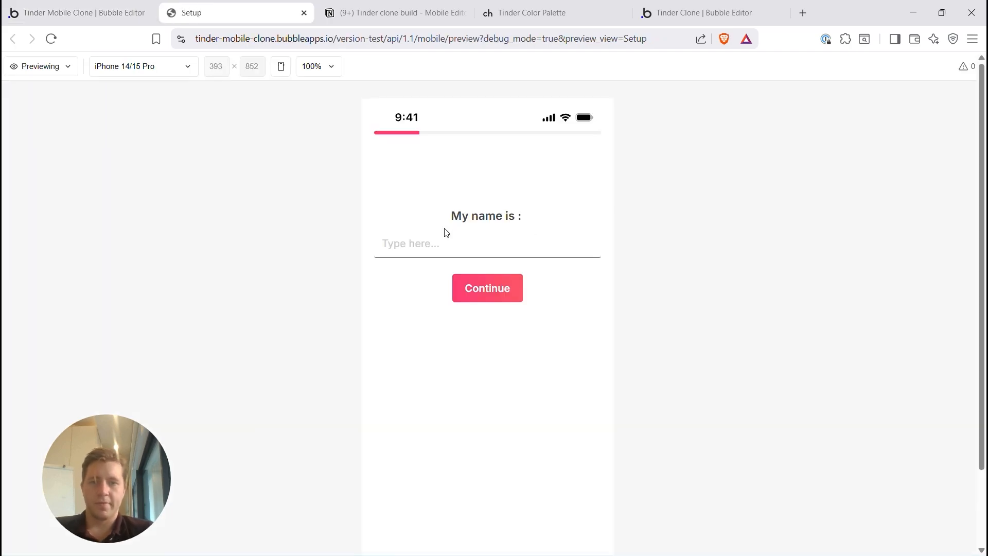
click(416, 243)
text(matt)
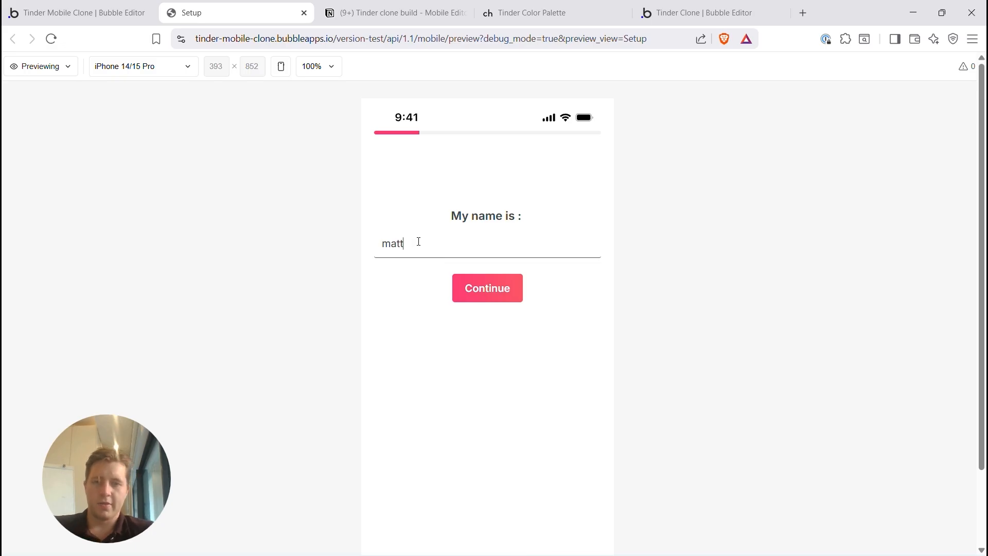
click(489, 292)
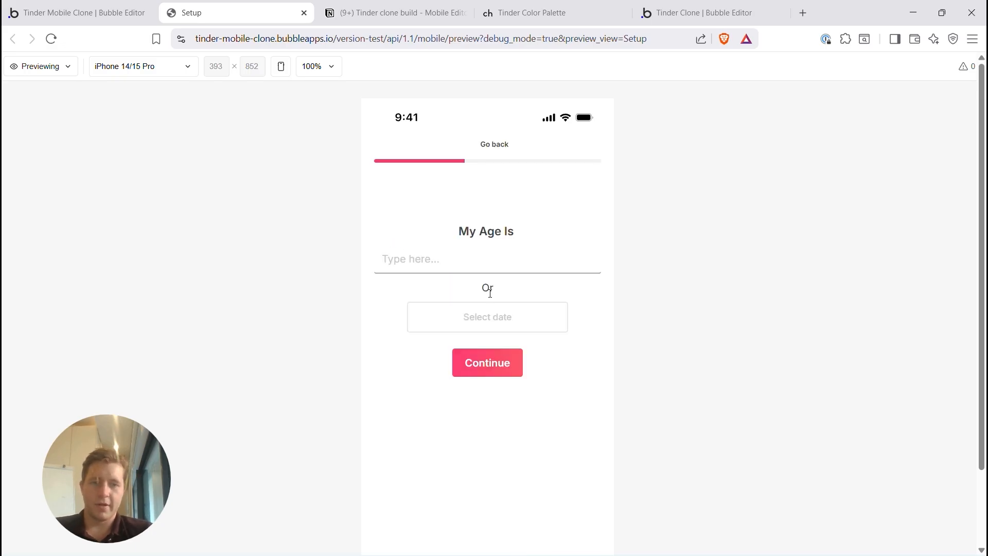
click(425, 257)
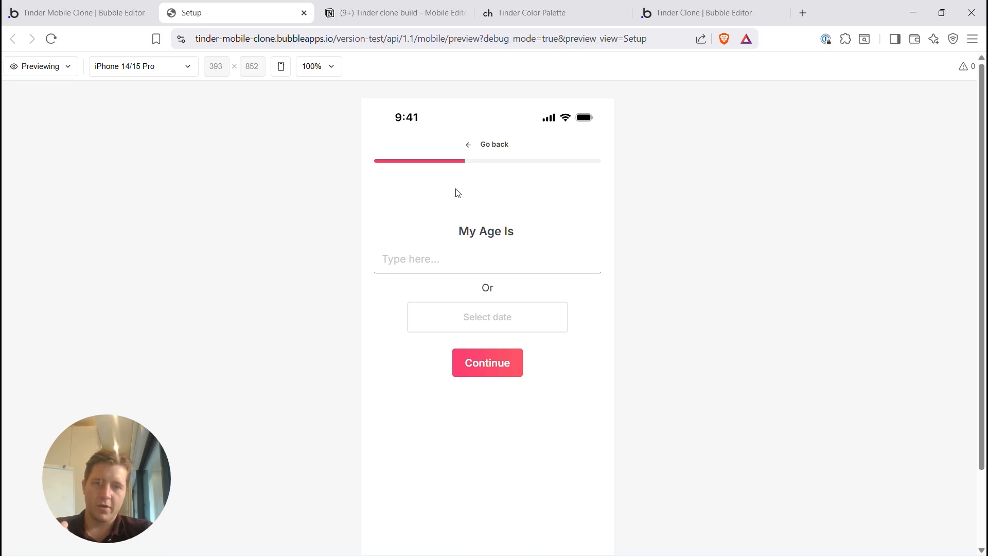
Step: Switch to the Bubble editor and inspect the Go back button's layout settings, including its visibility on view load
click(98, 12)
click(600, 240)
click(641, 158)
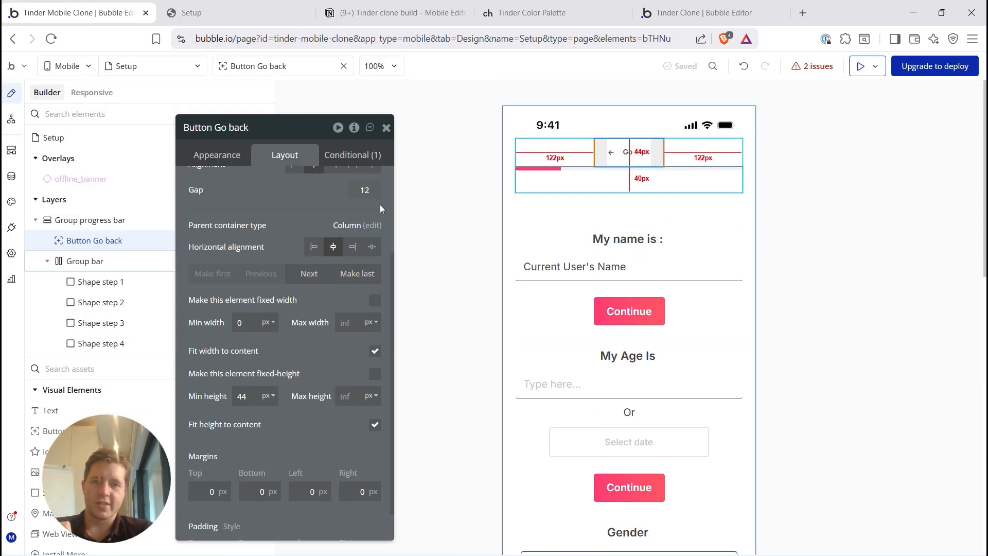
scroll(264, 231, up, 3)
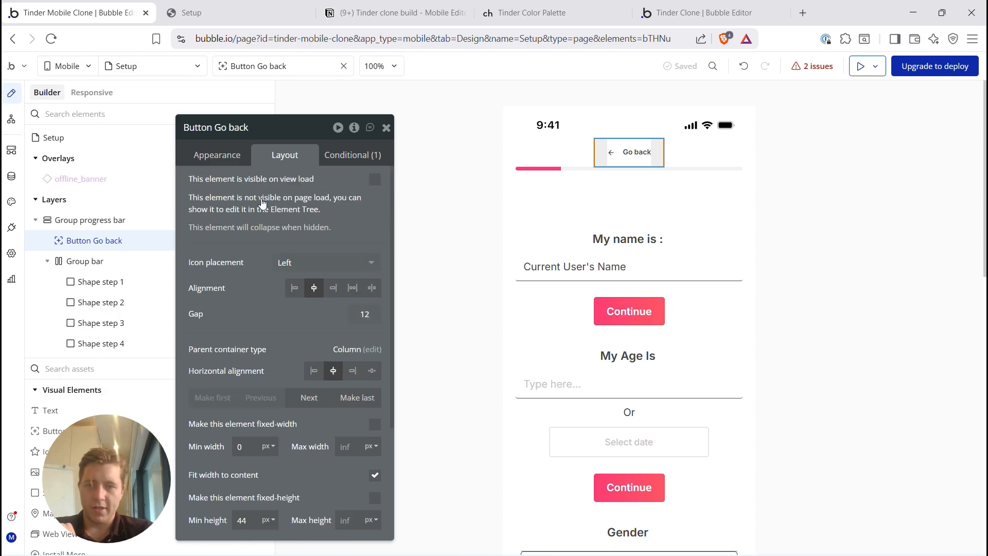
scroll(335, 214, down, 1)
scroll(335, 213, up, 1)
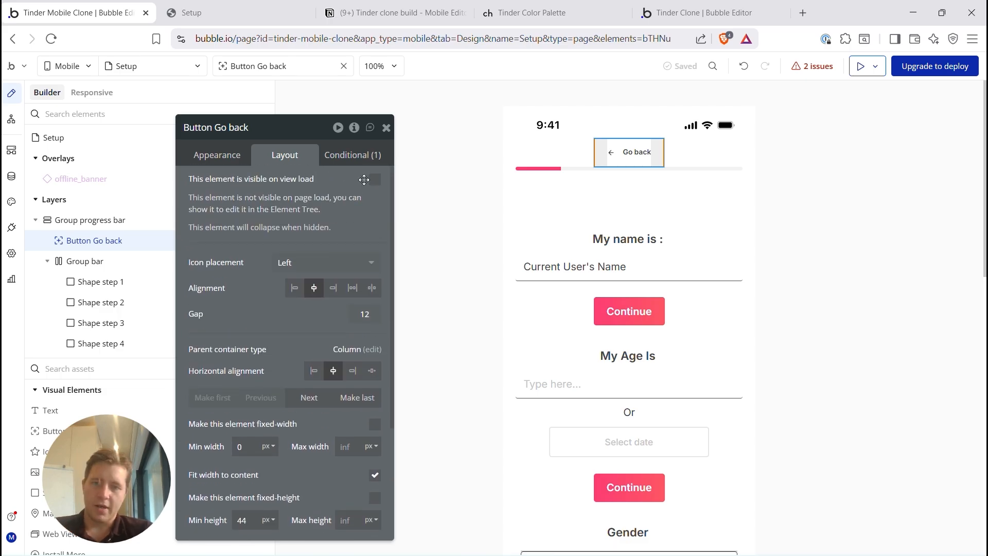
Step: In the Setup preview, submit 29 as the age and Male as the gender
click(260, 9)
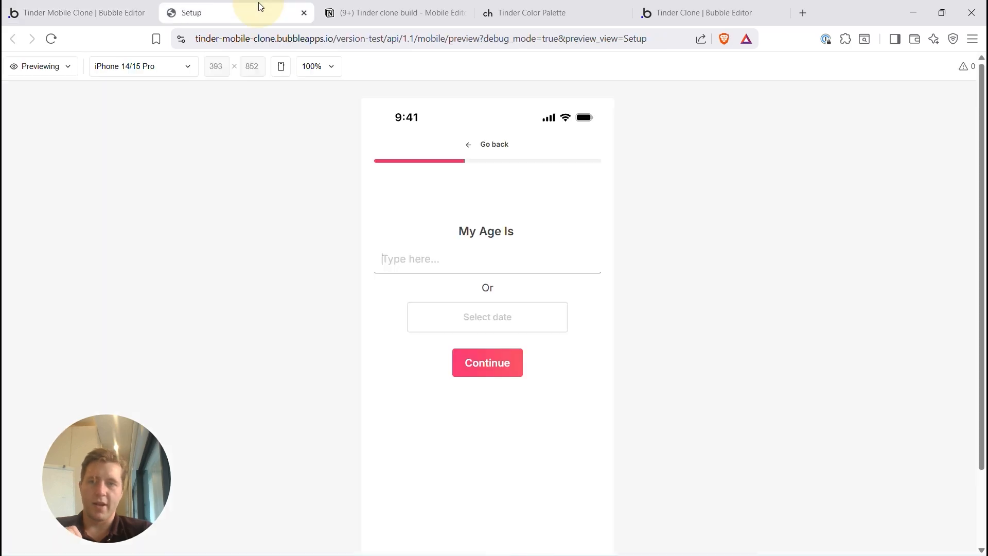
click(424, 261)
text(29)
click(489, 370)
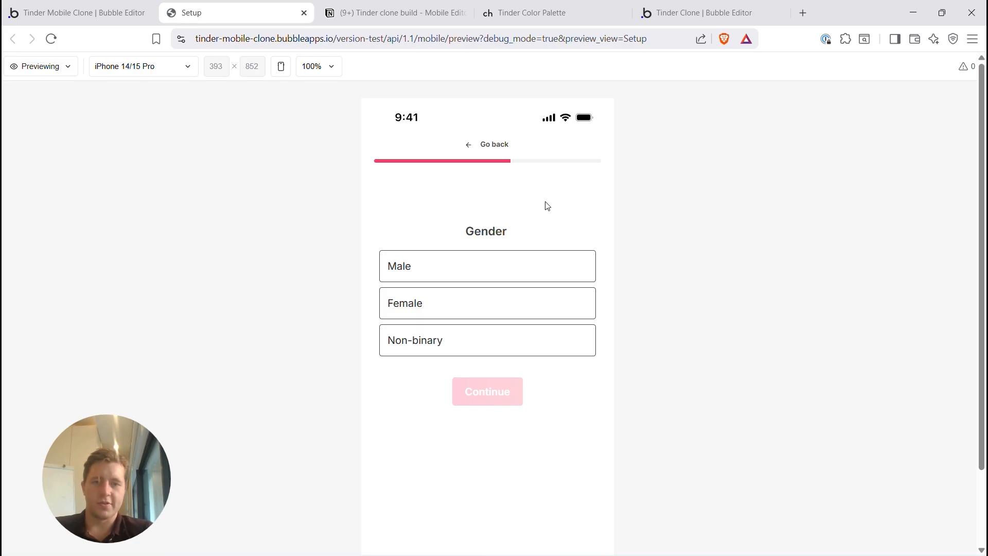
click(451, 263)
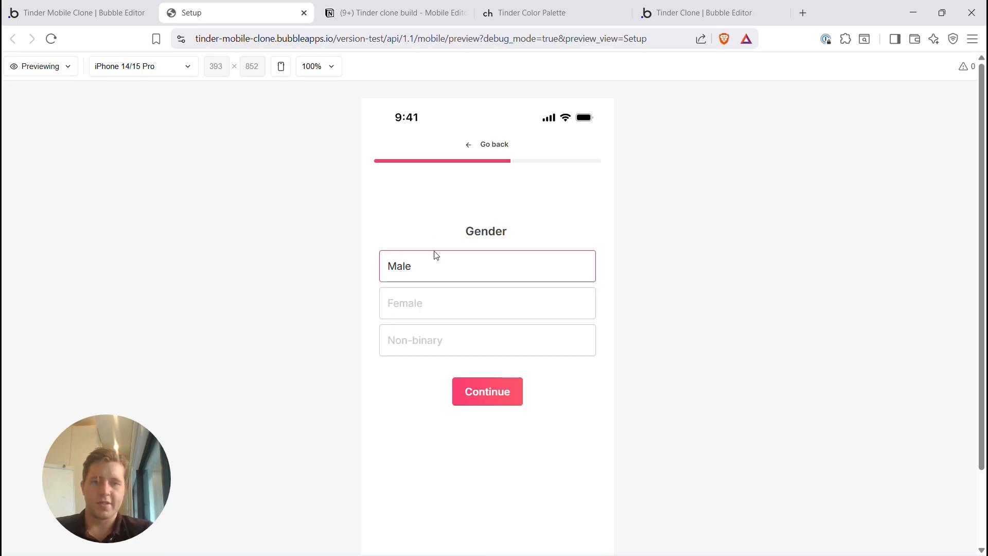
click(489, 392)
Step: Choose Fitness, Cooking, Photography, Reading and Gaming as interests in the preview and continue past the Interest step
scroll(487, 245, down, 2)
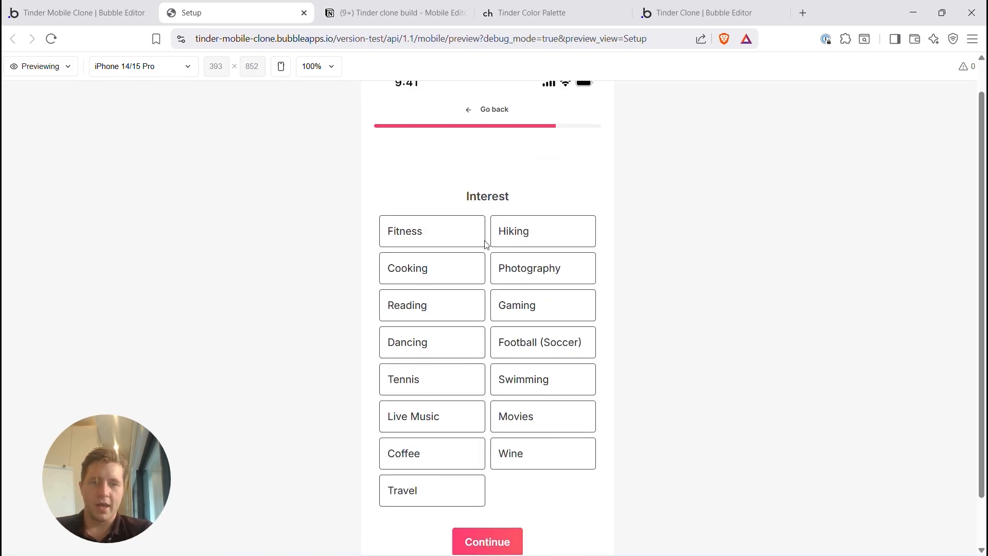
scroll(487, 245, up, 2)
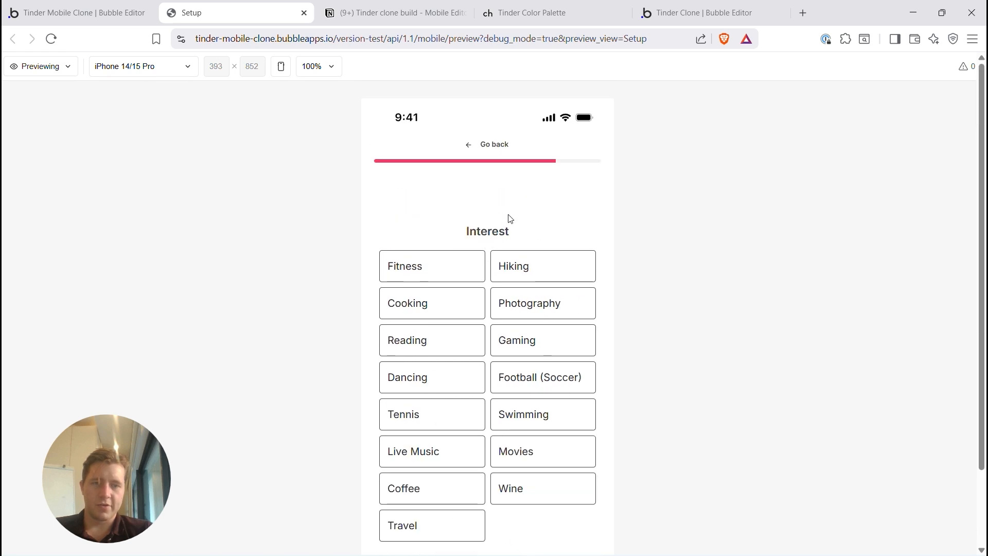
click(449, 276)
click(437, 340)
click(439, 308)
scroll(564, 326, down, 1)
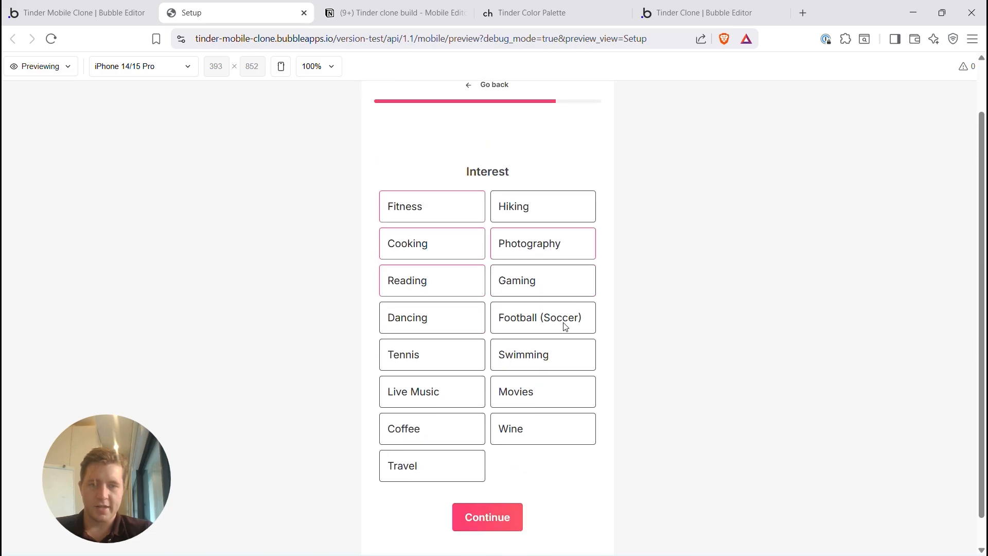
click(446, 322)
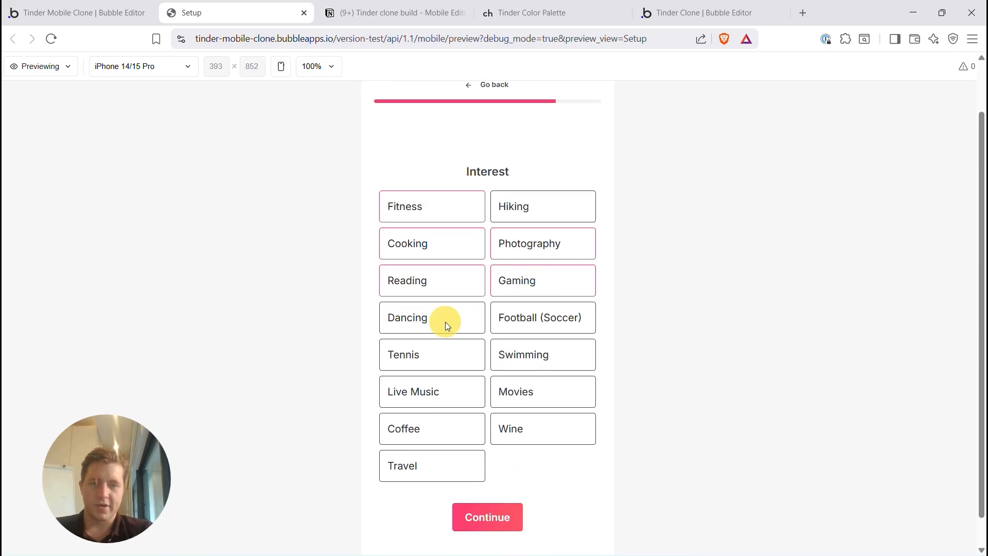
click(488, 519)
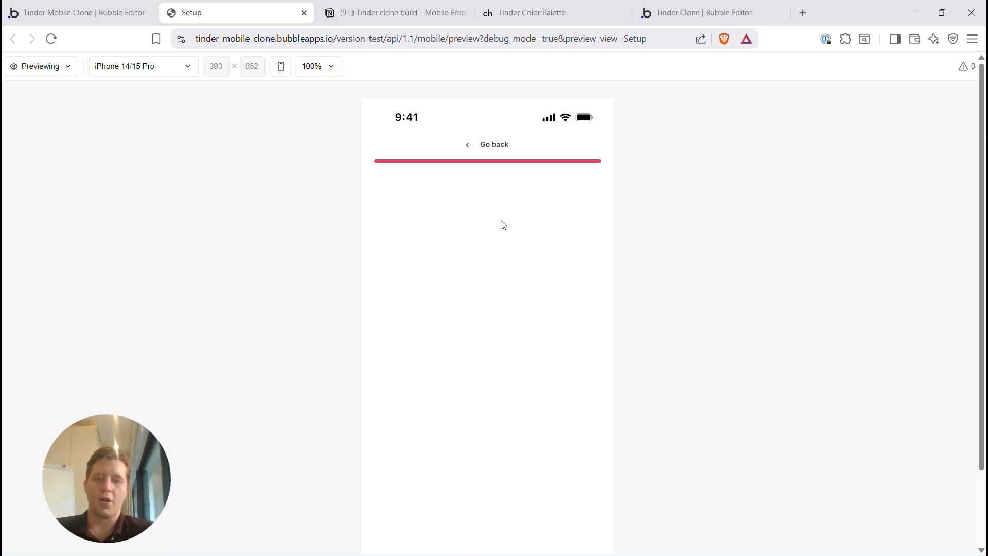
Step: Return to the Bubble editor and change the Interest step's heading text to "Interests"
click(78, 12)
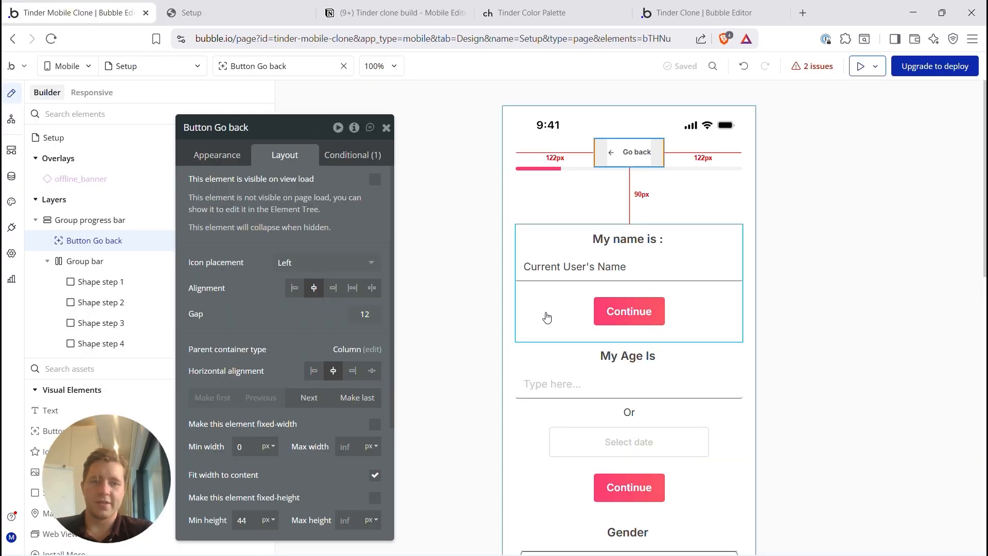
scroll(566, 319, down, 5)
scroll(591, 334, down, 6)
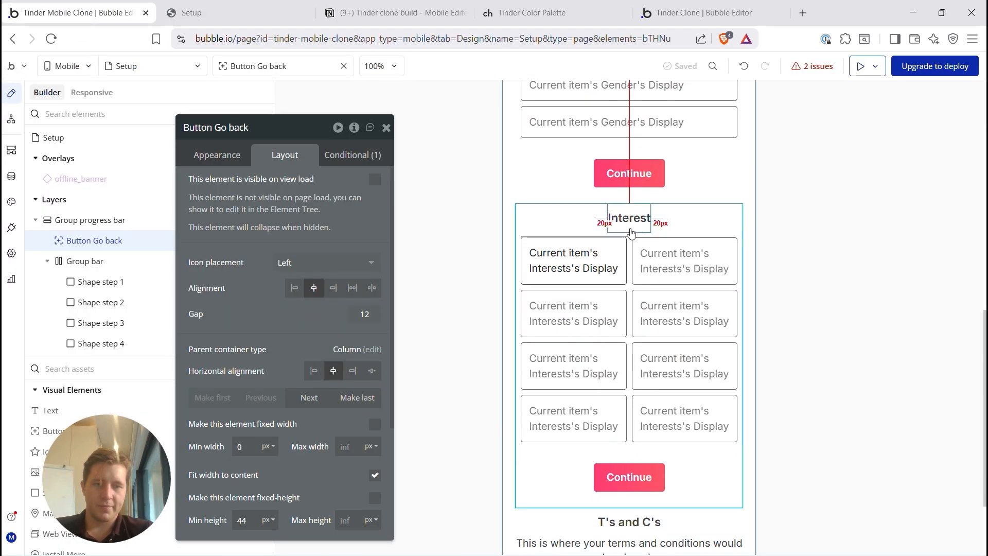
click(629, 217)
click(211, 156)
click(227, 184)
text(s)
Step: Rename the terms and conditions group as "Group Step 5 - Ts and Cs"
scroll(484, 444, down, 2)
click(542, 411)
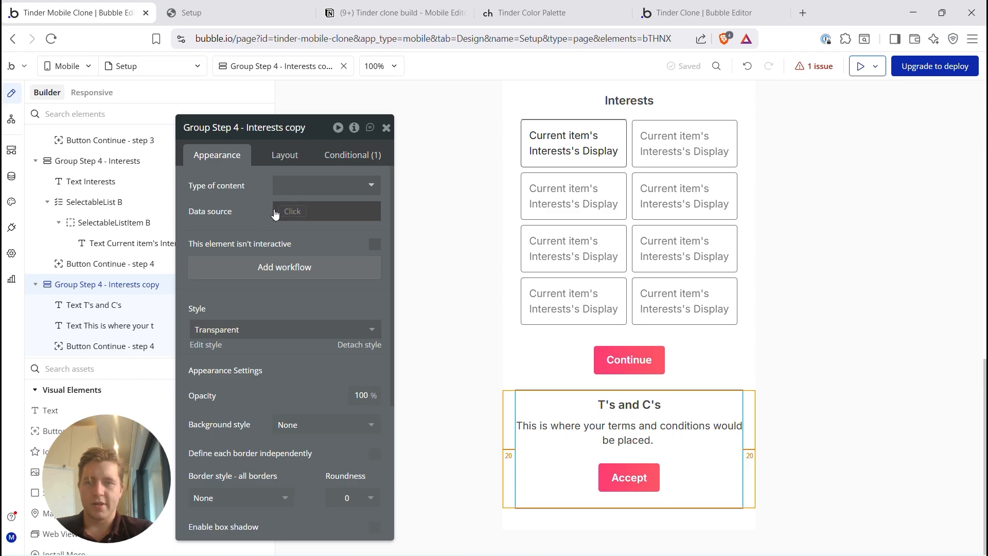
click(237, 127)
click(240, 128)
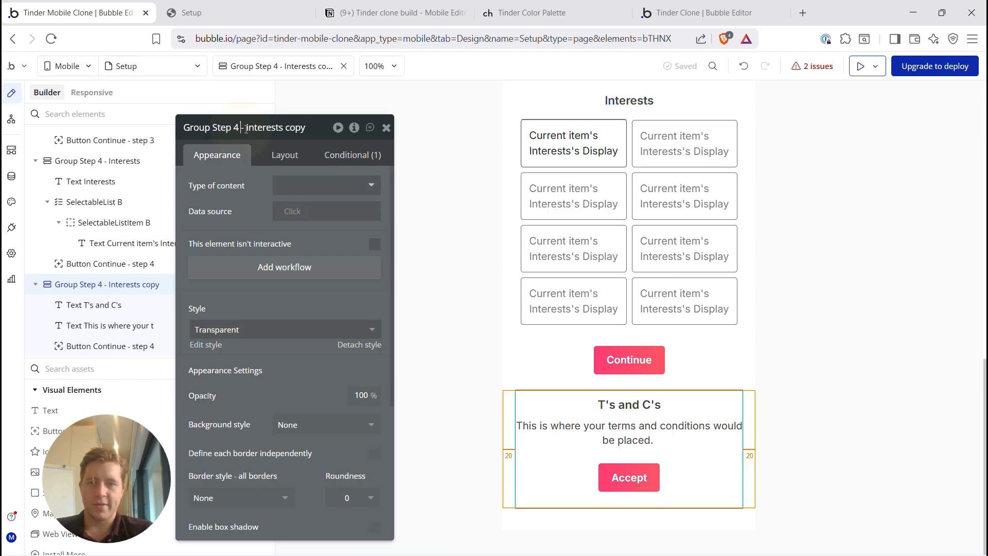
key(BackSpace)
text(5)
drag(304, 128, 246, 127)
text(T)
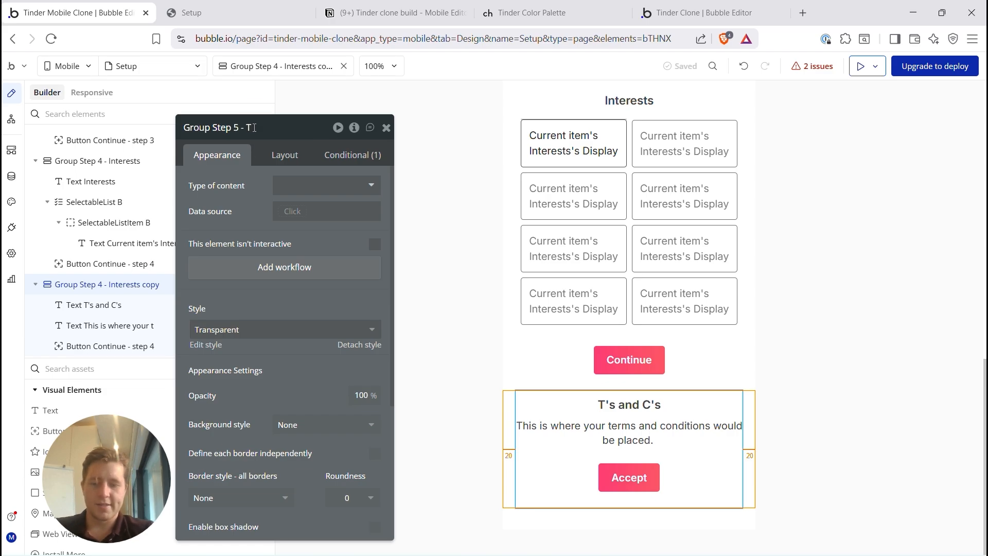
text(s and Cs)
Step: Change the terms group's visibility condition to apply when the progress bar's Step Number is 5
click(353, 155)
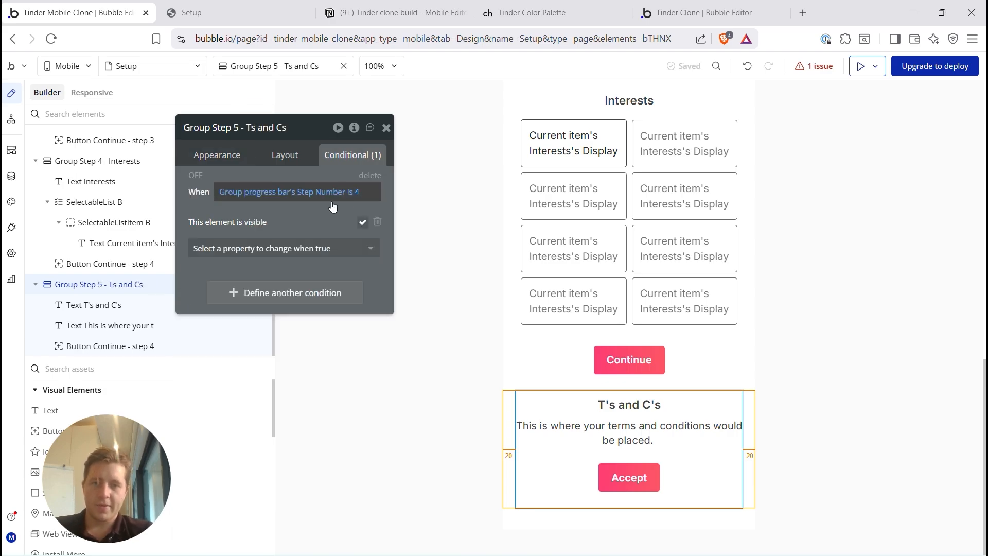
click(357, 194)
text(5)
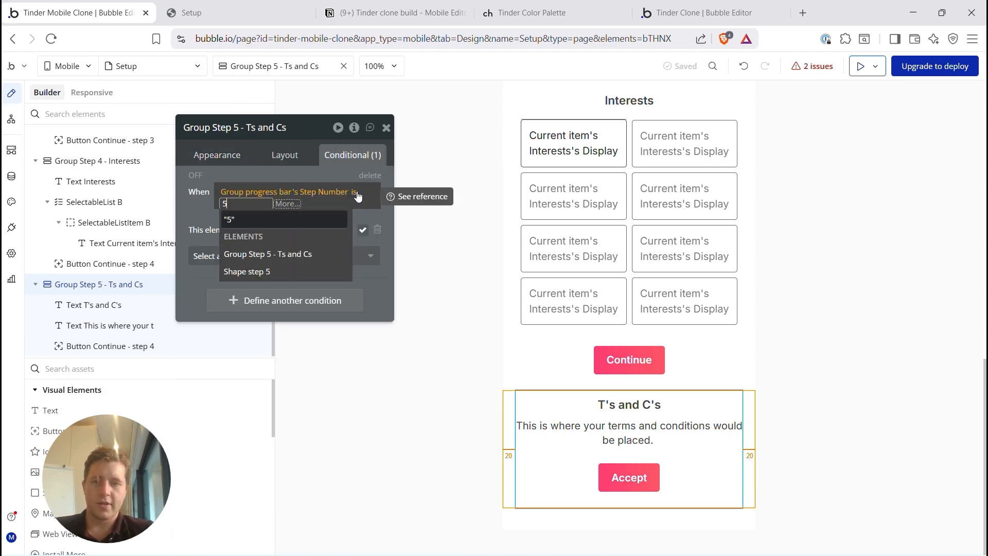
click(294, 227)
click(196, 212)
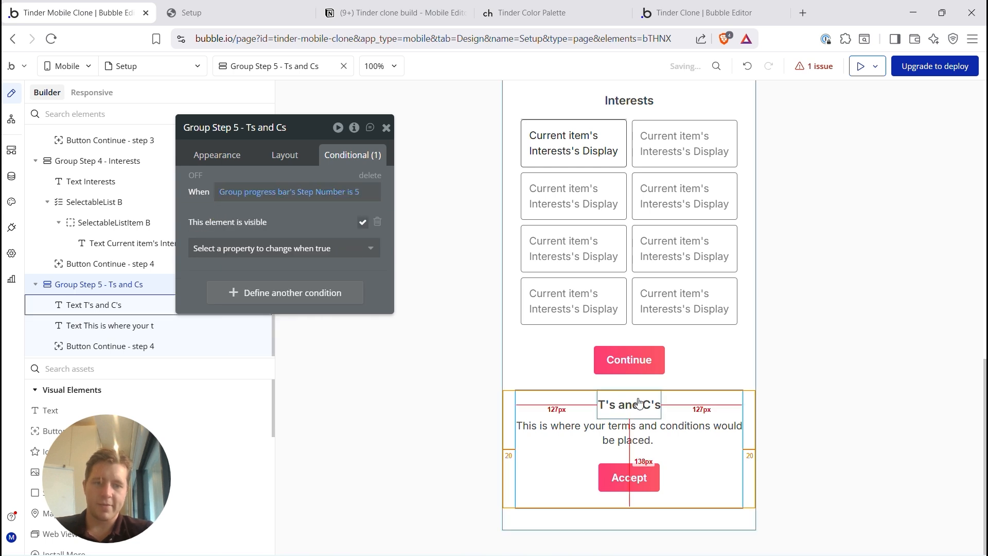
Step: Add a workflow to the Accept button with a Go to view action, leaving its target view empty
click(636, 476)
click(216, 155)
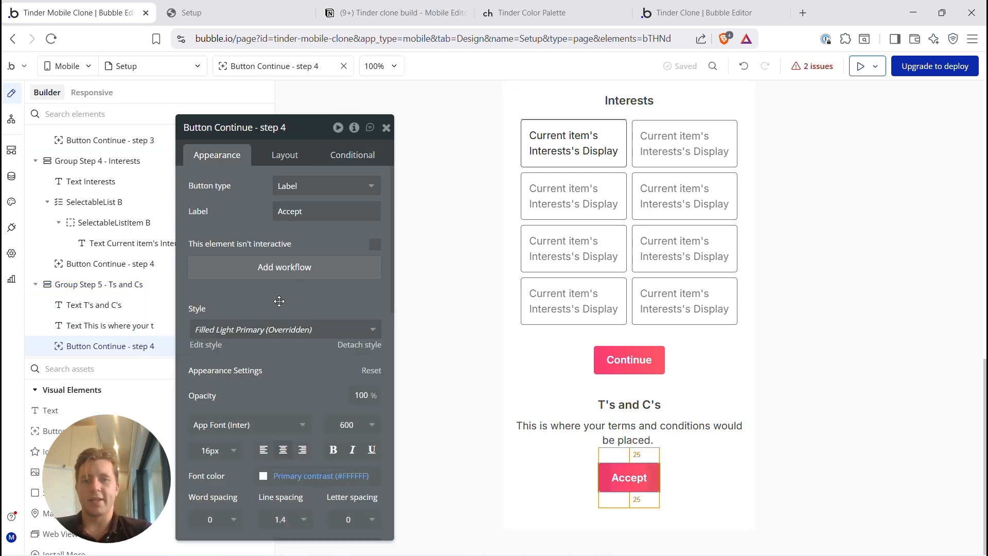
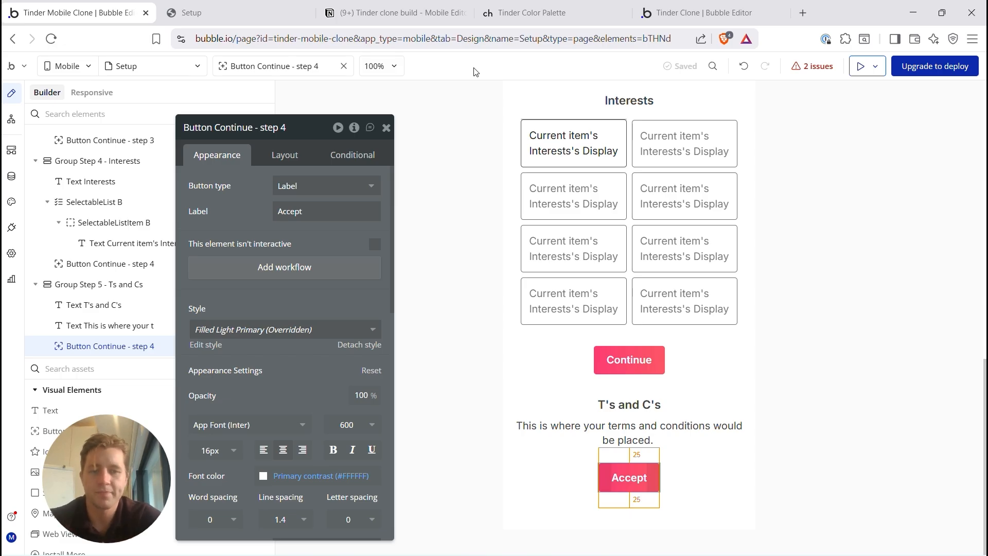
click(286, 268)
click(590, 175)
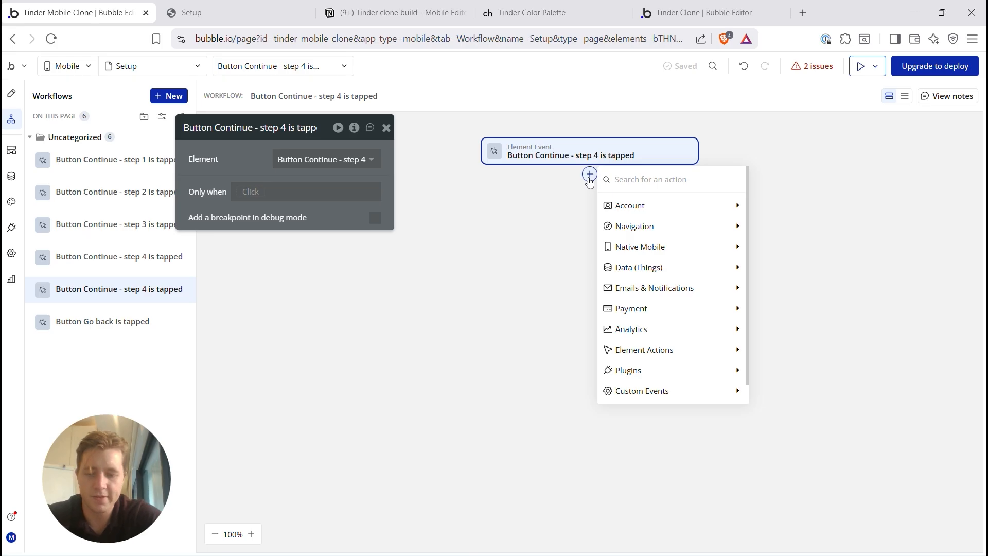
text(go)
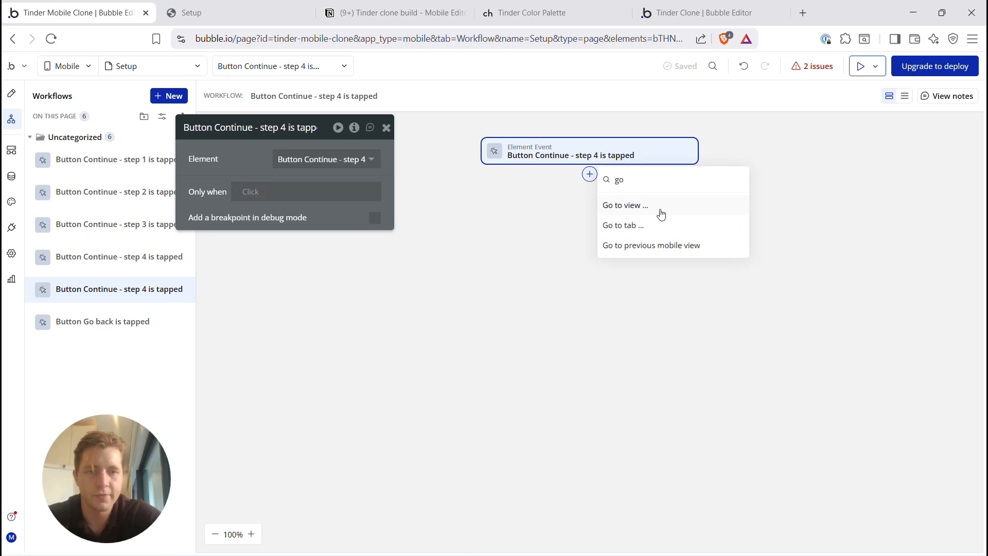
click(623, 205)
click(329, 184)
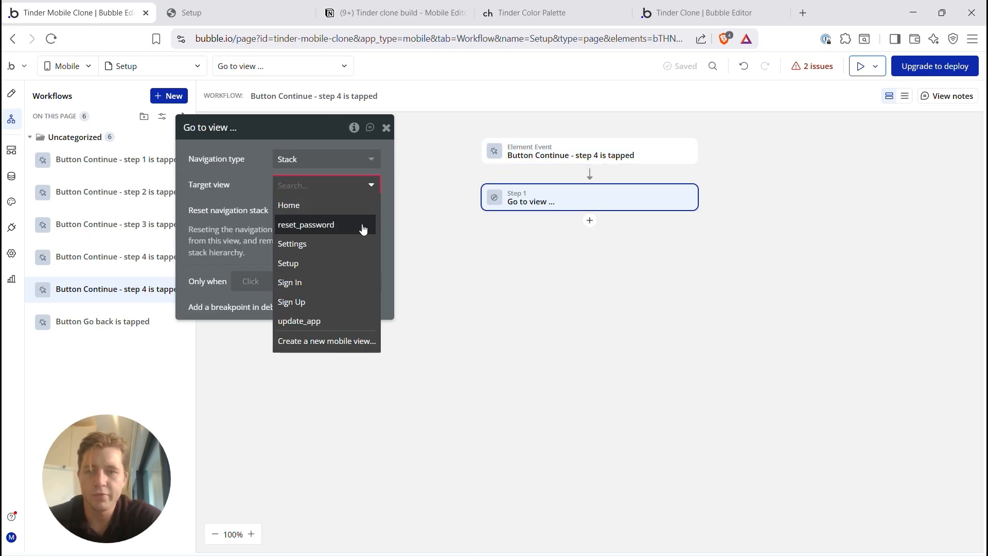
click(624, 291)
drag(293, 125, 395, 217)
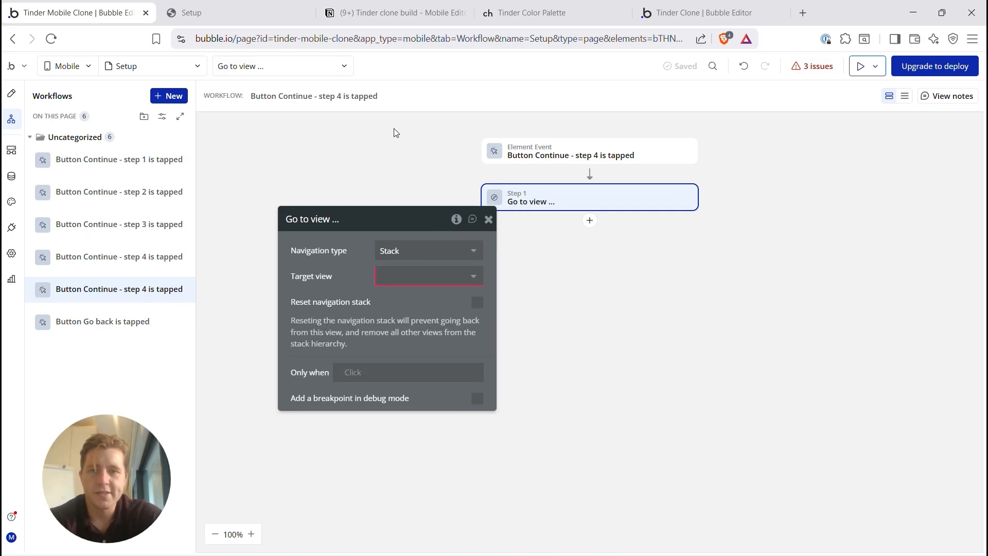
Step: Open the Sign Up view's missing target view issue and examine the workflow of the Sign Up button
click(813, 66)
drag(360, 220, 623, 205)
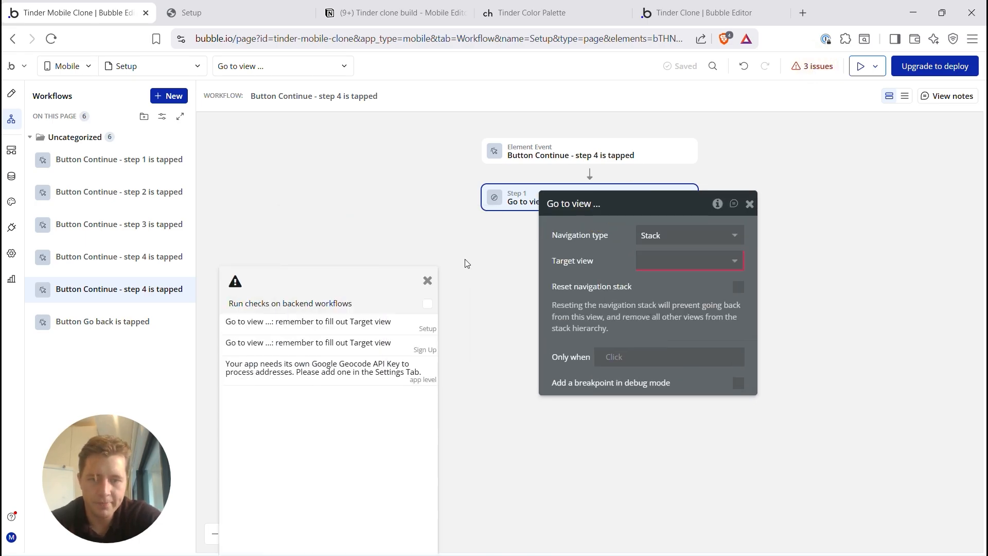
click(319, 345)
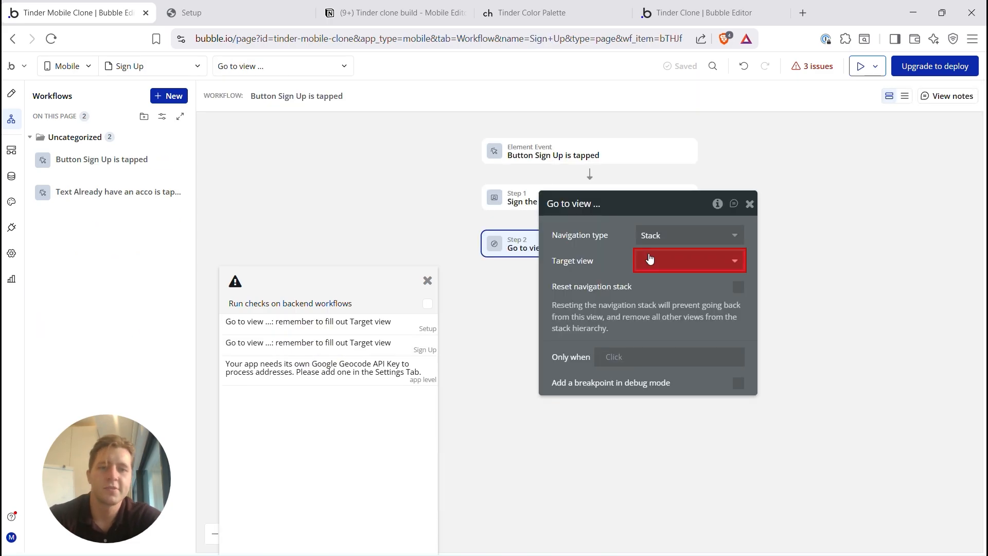
click(12, 94)
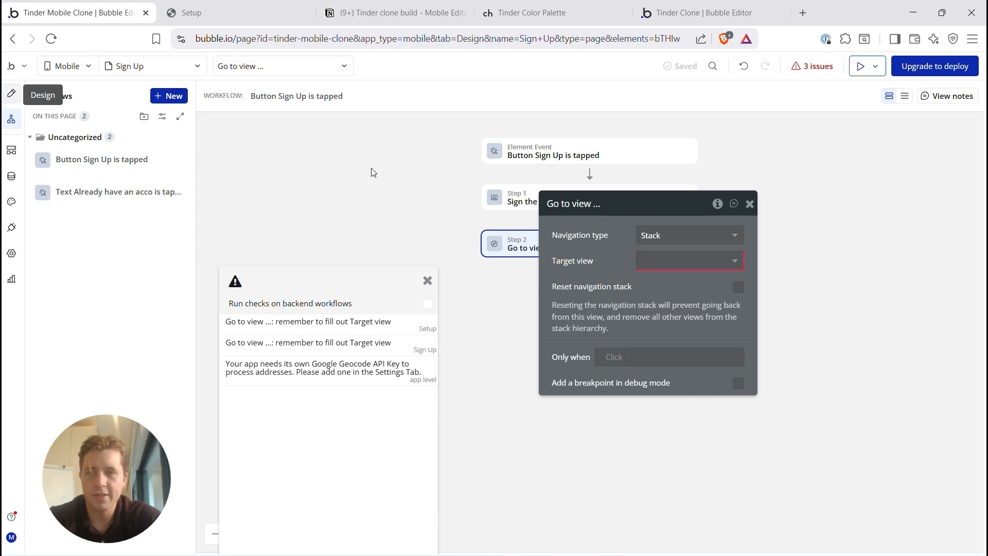
drag(632, 208, 863, 226)
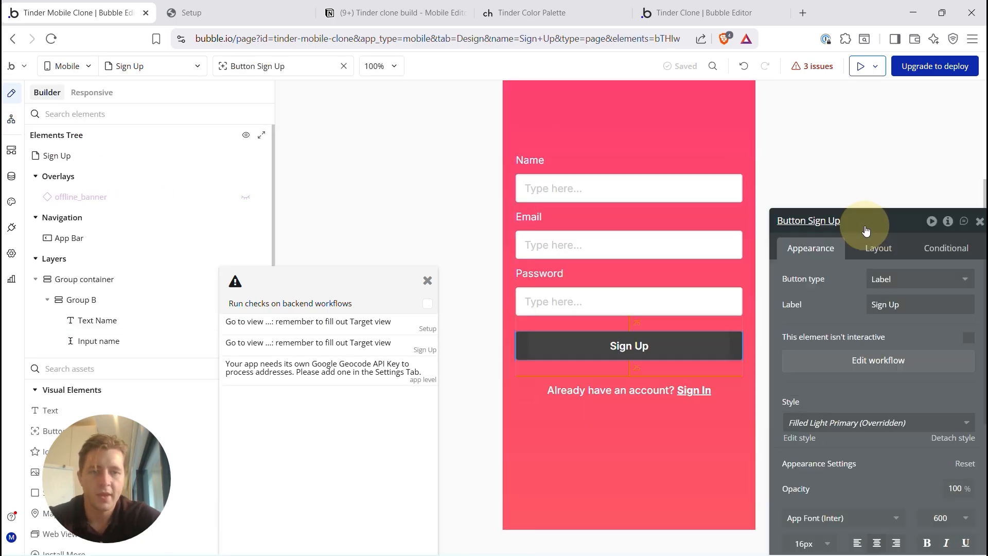
click(623, 343)
click(860, 361)
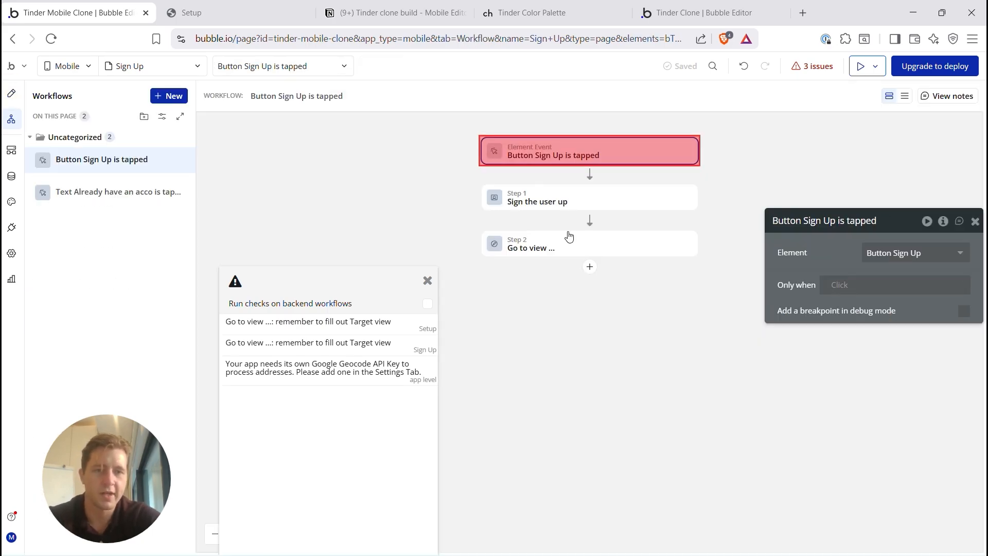
Step: Set the target view of the Sign Up workflow's Go to view action to Setup
click(560, 209)
click(549, 249)
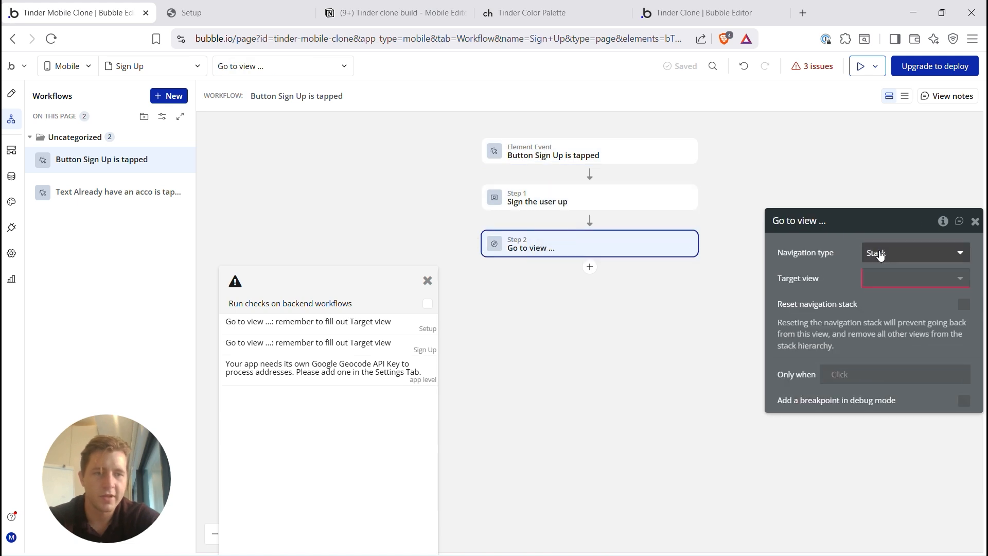
drag(822, 264, 775, 172)
click(854, 183)
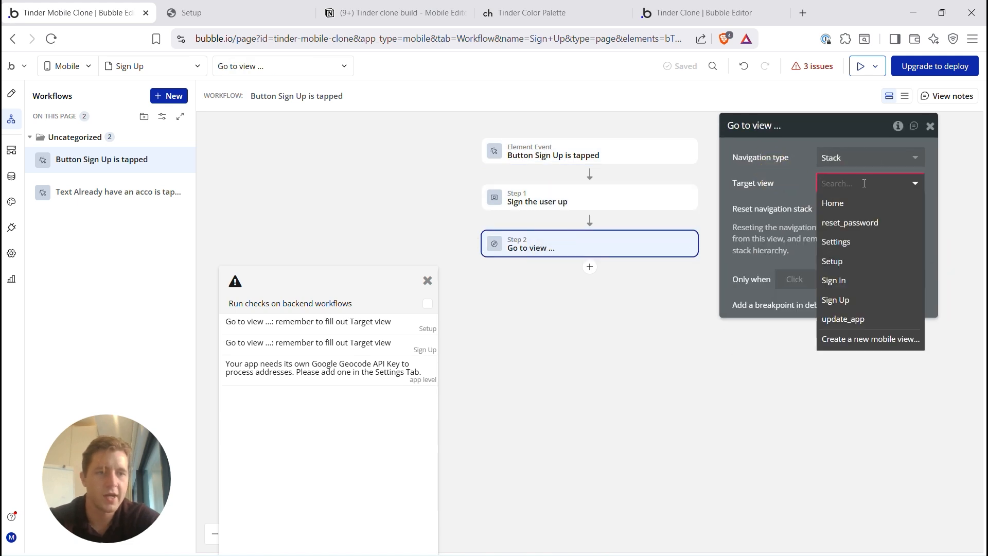
click(875, 264)
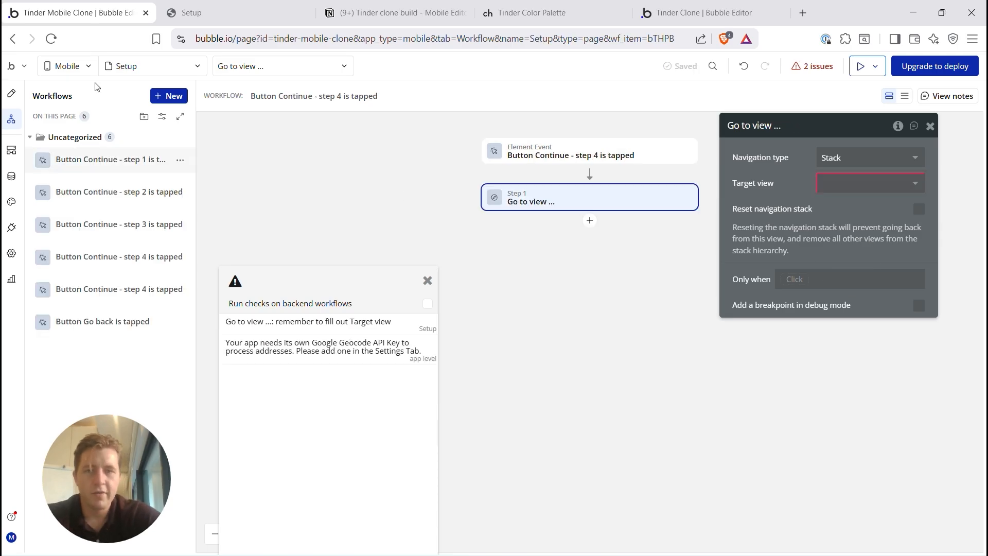
Step: Return to the Setup view's design, then switch to the Notion build notes and review the onboarding steps down to Photos
click(12, 100)
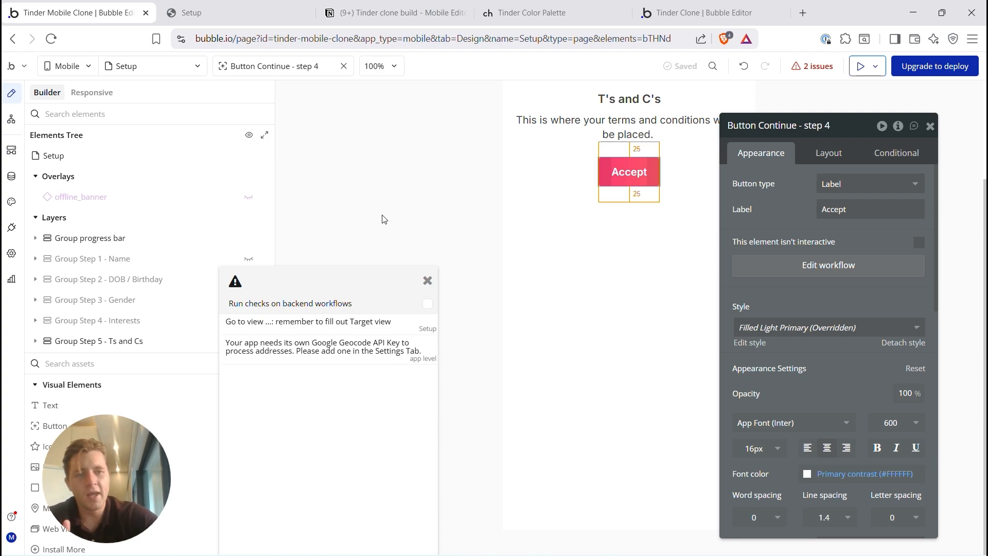
click(390, 10)
click(411, 353)
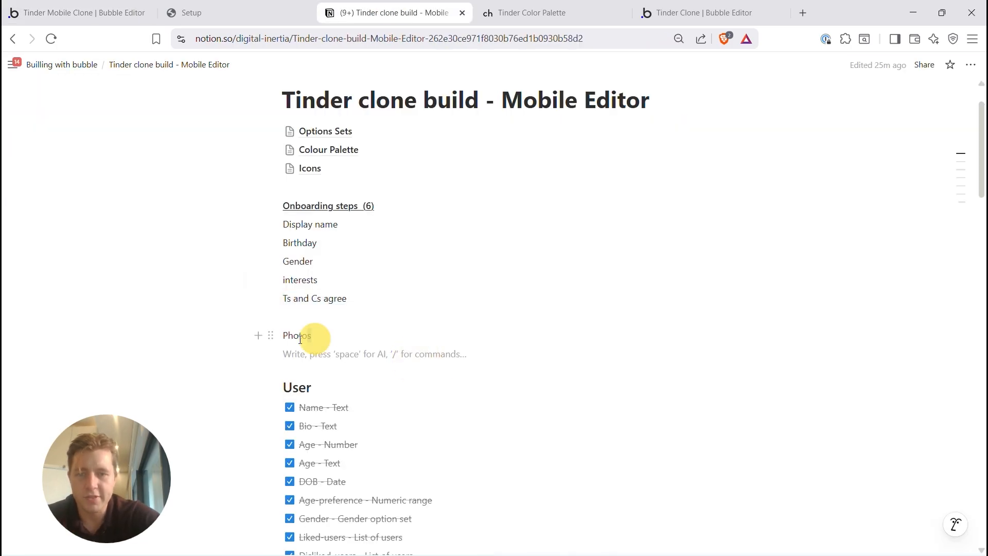
Step: Leave the build notes, look at the Setup preview and return to the Bubble editor
drag(320, 335, 274, 336)
click(203, 15)
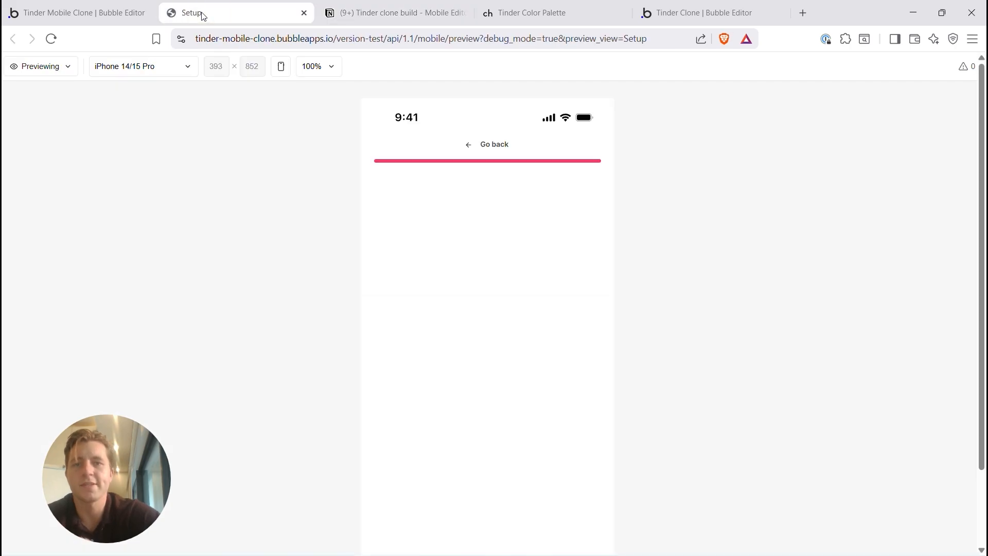
click(155, 16)
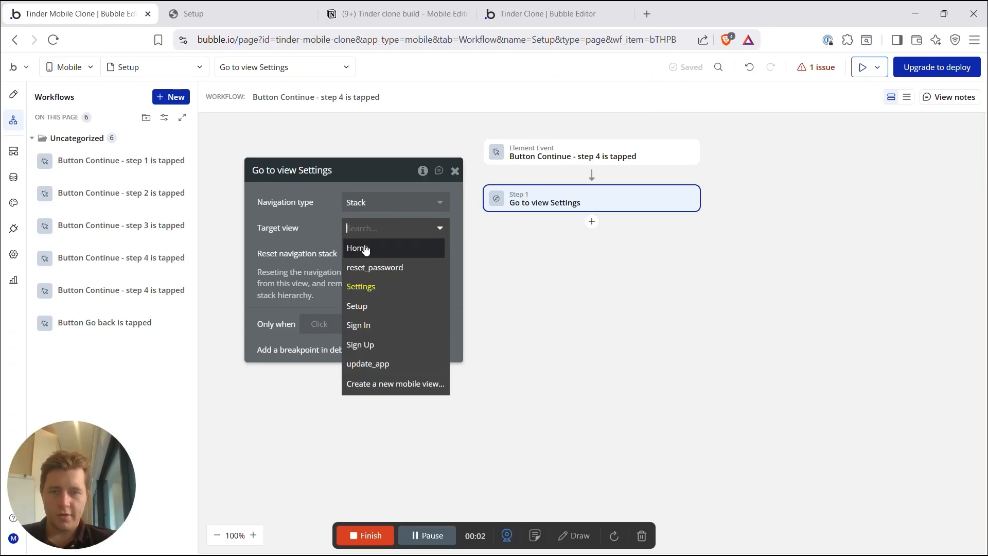
Step: Select Settings as the target view of the Accept button's Go to view action
click(311, 222)
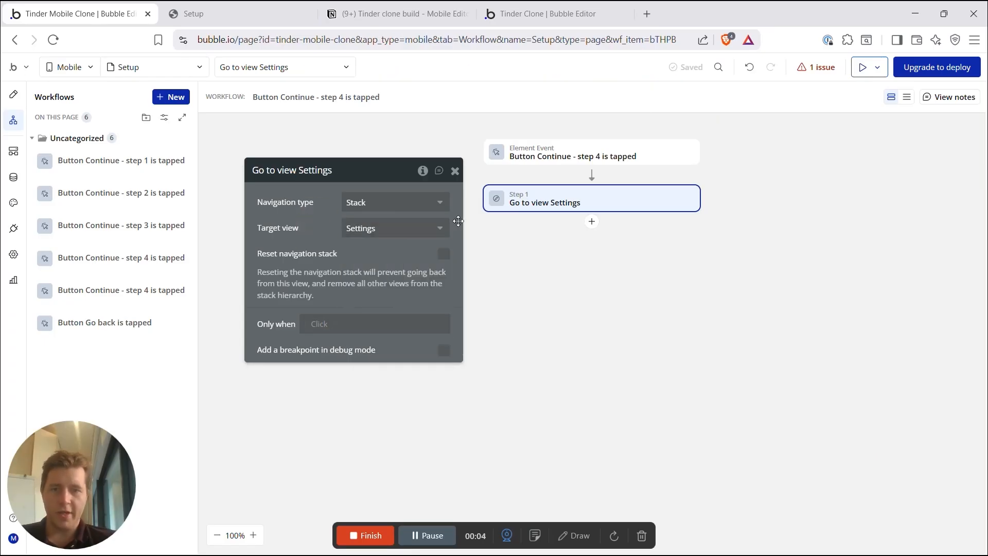
click(354, 228)
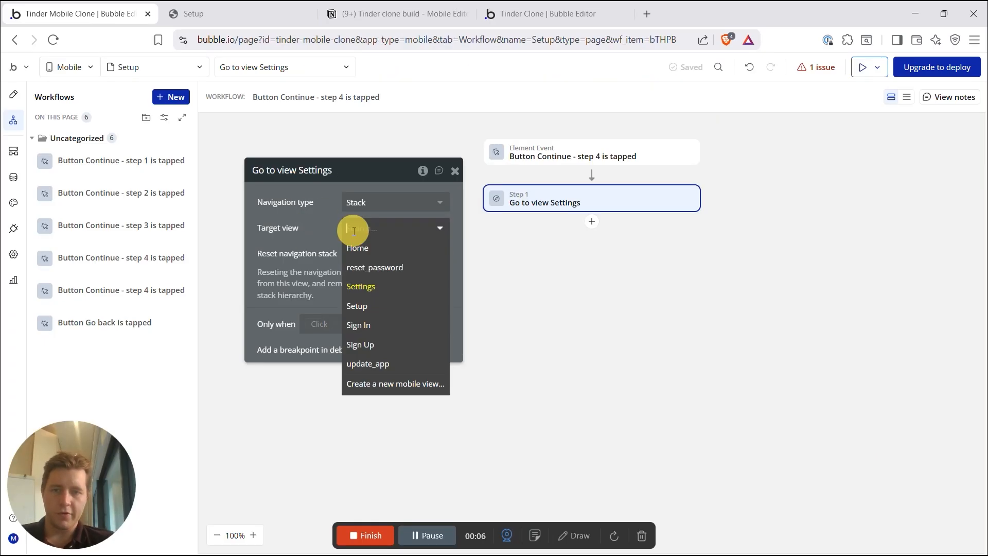
click(377, 288)
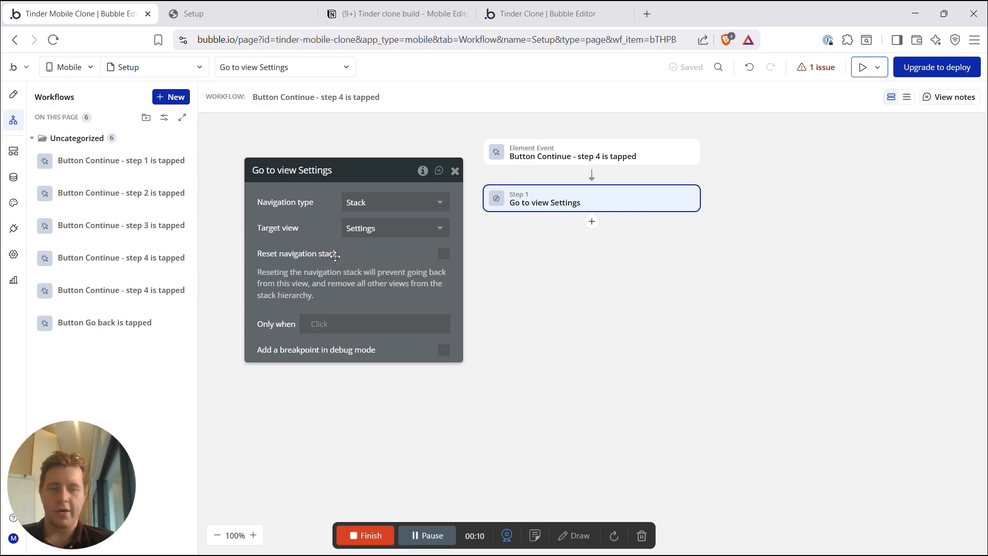
Step: Open the issue checker and arrange the floating windows so the reported issue can be read
click(823, 67)
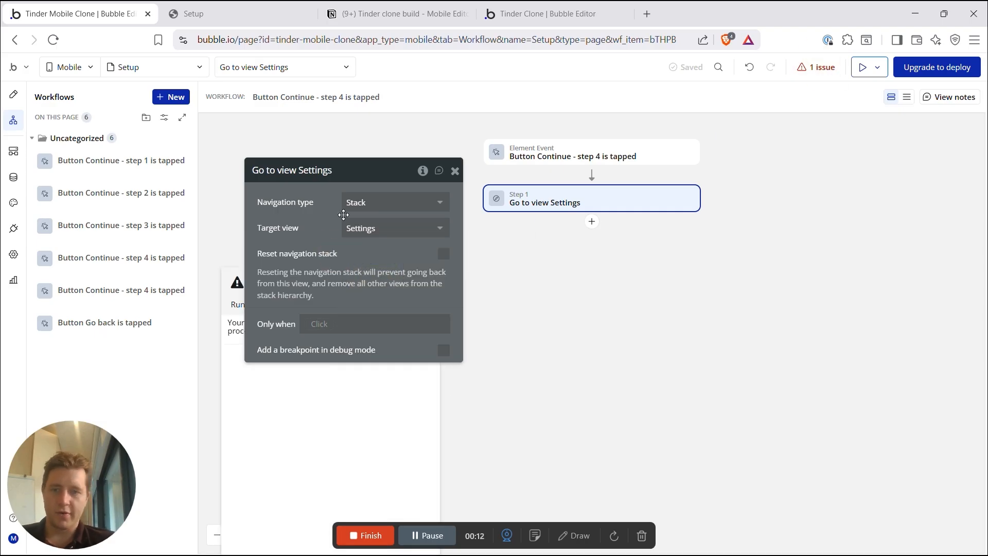
drag(308, 222, 511, 258)
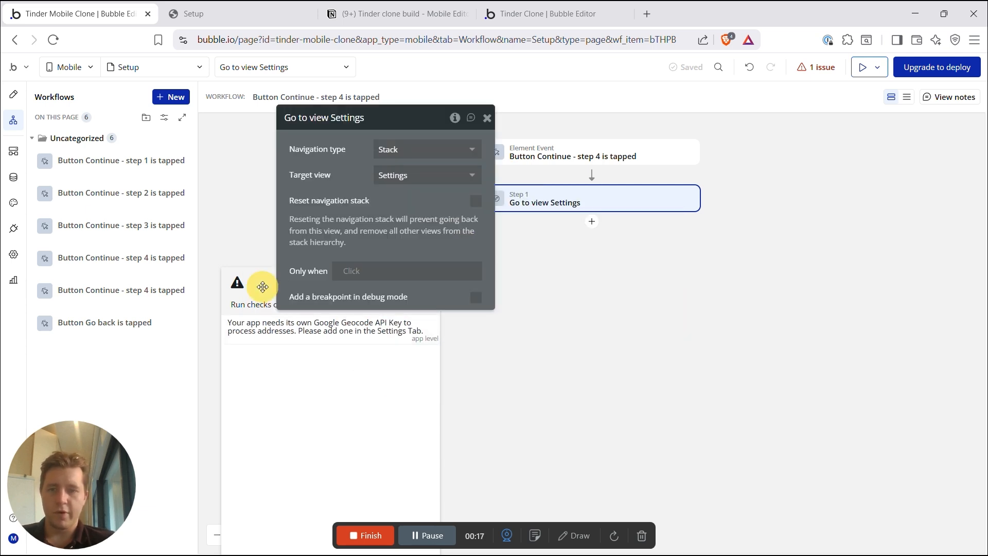
drag(263, 287, 209, 342)
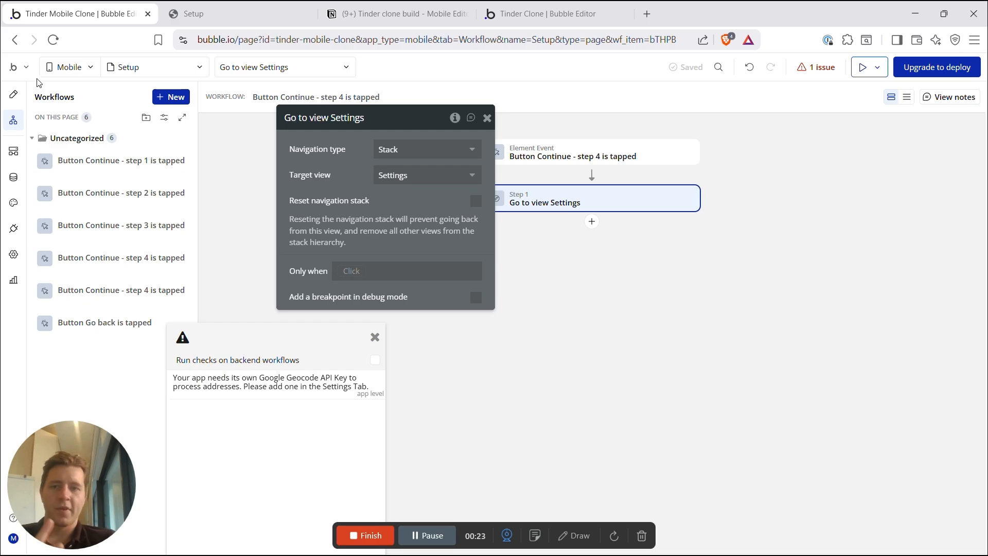
Step: Return to the design editor and open the Settings mobile view
click(14, 94)
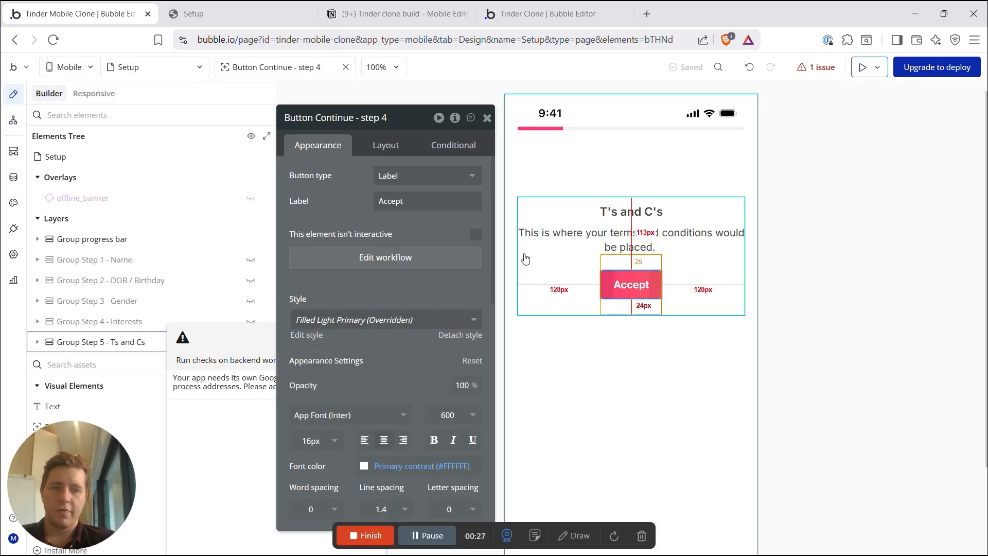
click(165, 67)
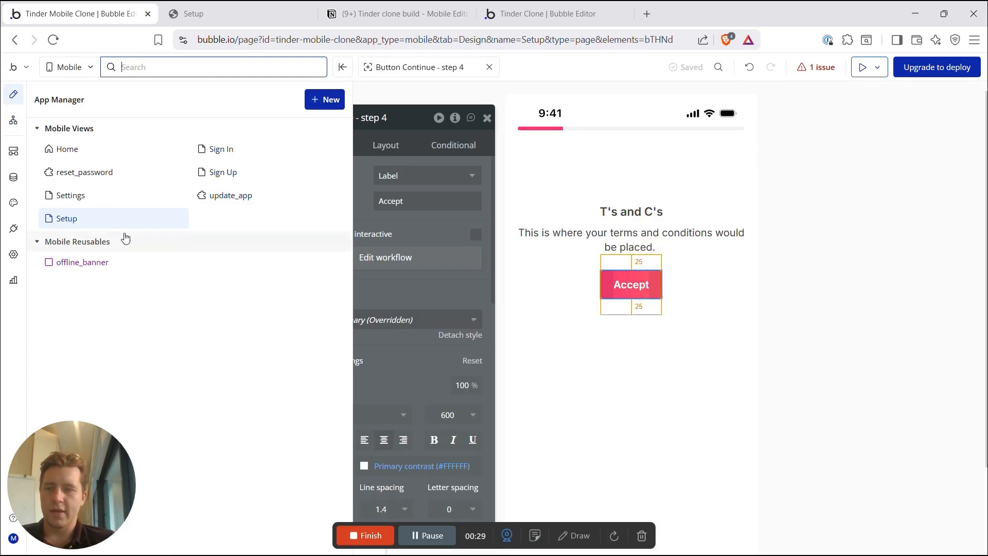
click(94, 200)
drag(399, 117, 298, 124)
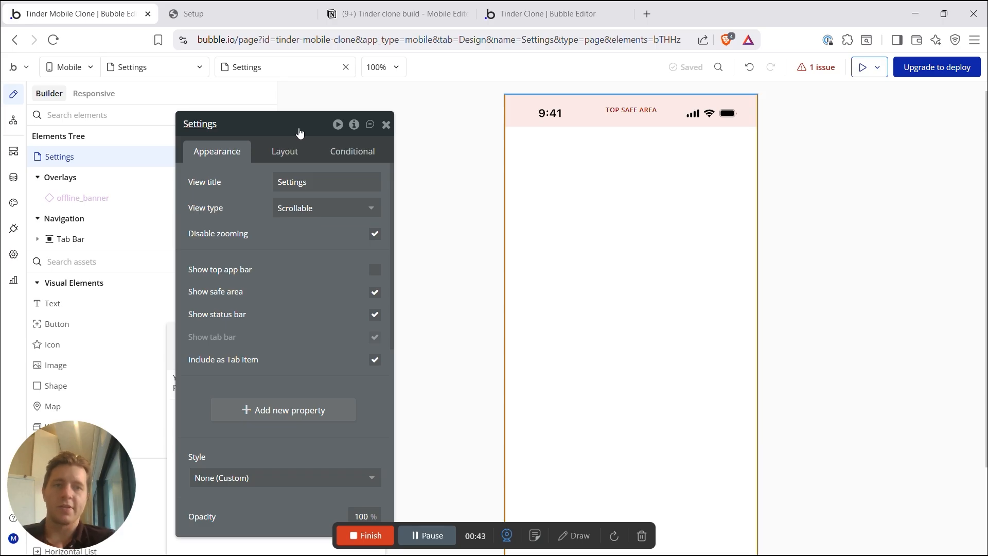
drag(299, 133, 337, 132)
Step: Search the assets for "group" and add a Group to the Settings view
click(89, 262)
text(group)
drag(72, 304, 675, 203)
click(589, 199)
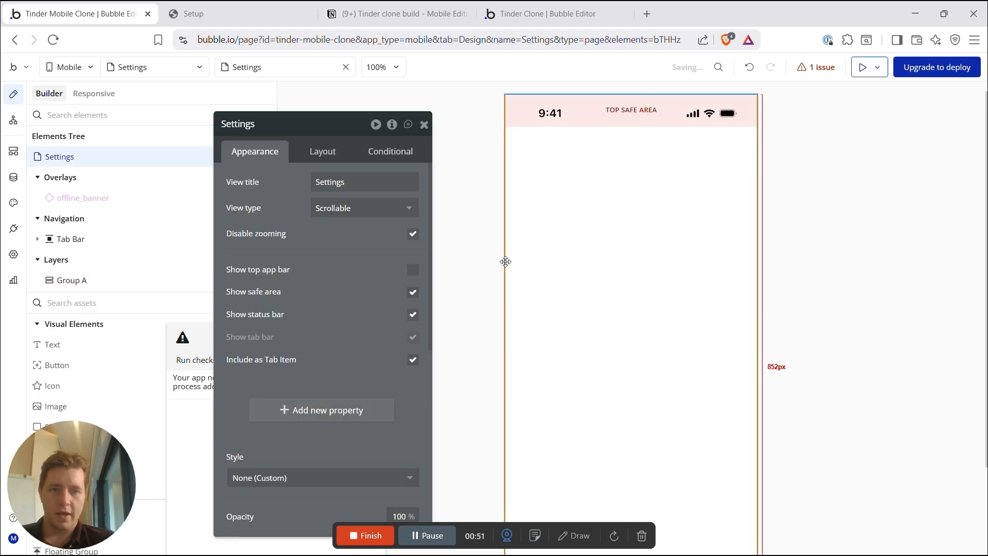
Step: Rename the new group as "Group top" and check its layout settings
click(610, 148)
drag(271, 121, 271, 101)
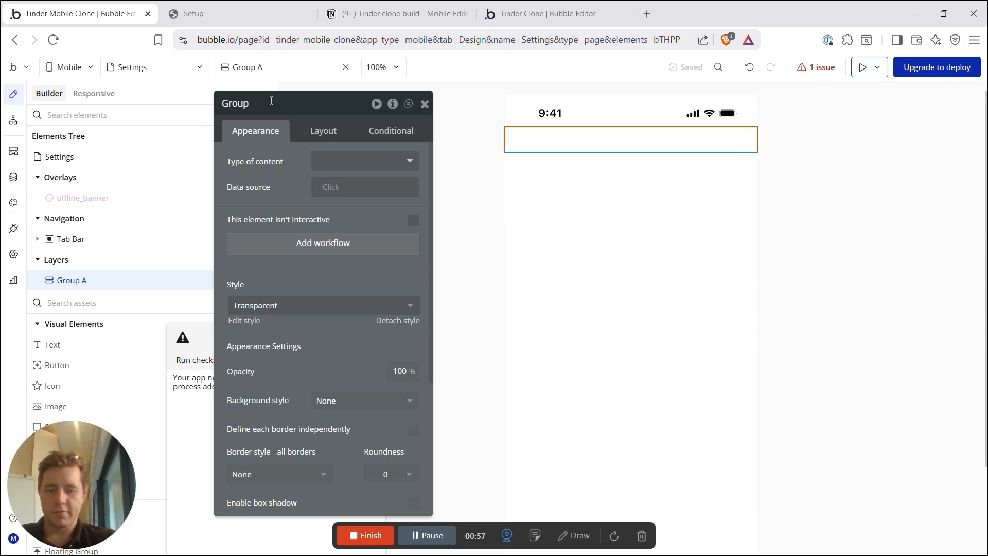
click(281, 164)
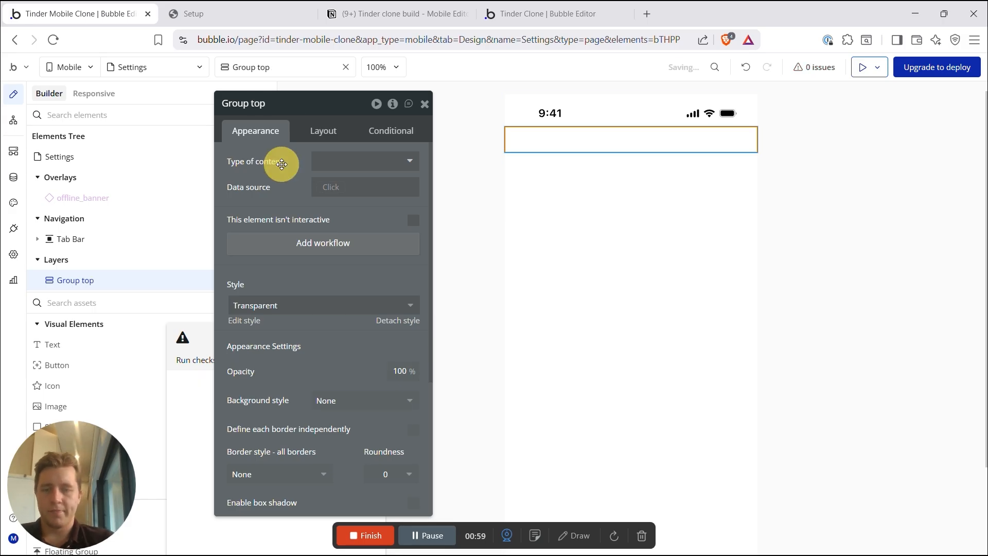
click(323, 131)
scroll(316, 247, down, 5)
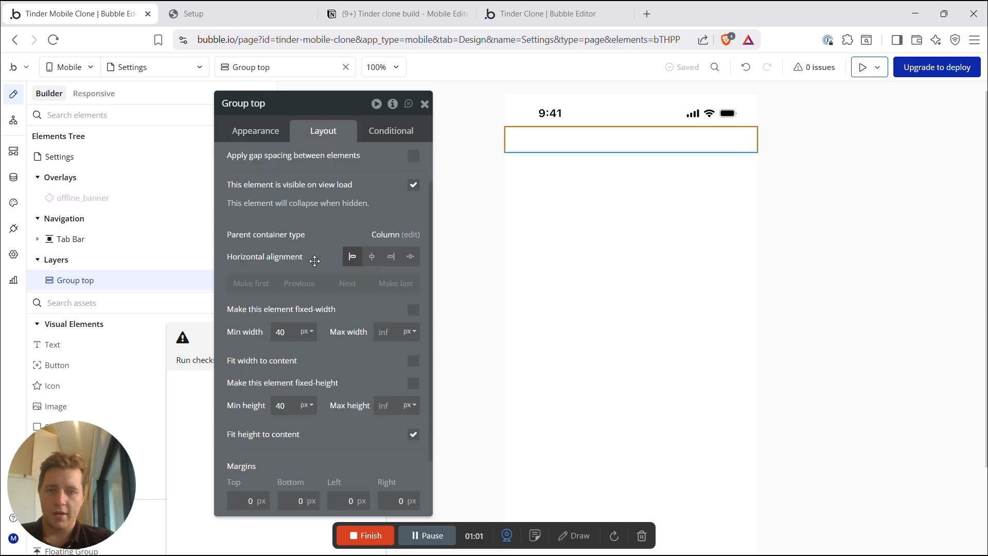
Step: Set the background style of Group top to Flat color with the Secondary 20 color variable
click(256, 132)
scroll(322, 320, down, 1)
click(341, 248)
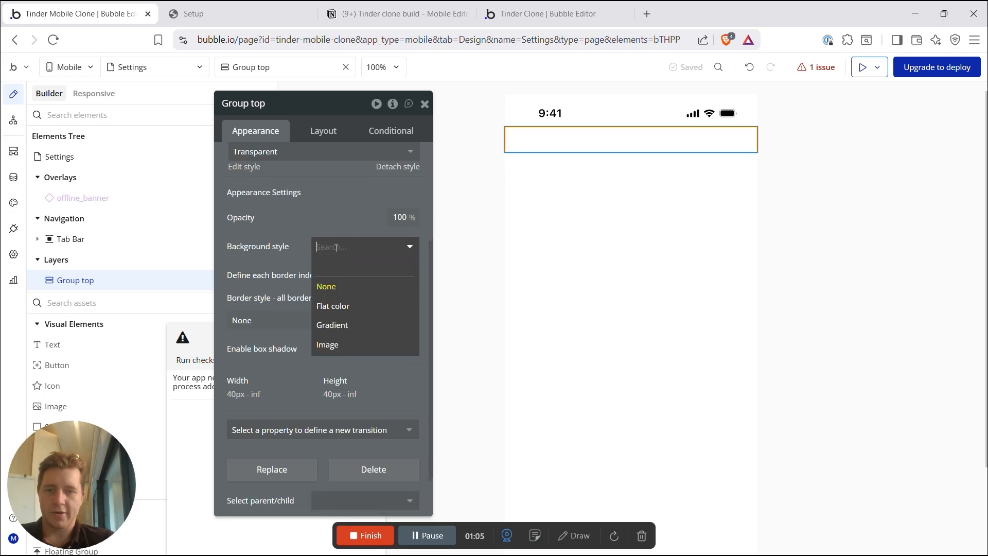
click(327, 305)
click(320, 271)
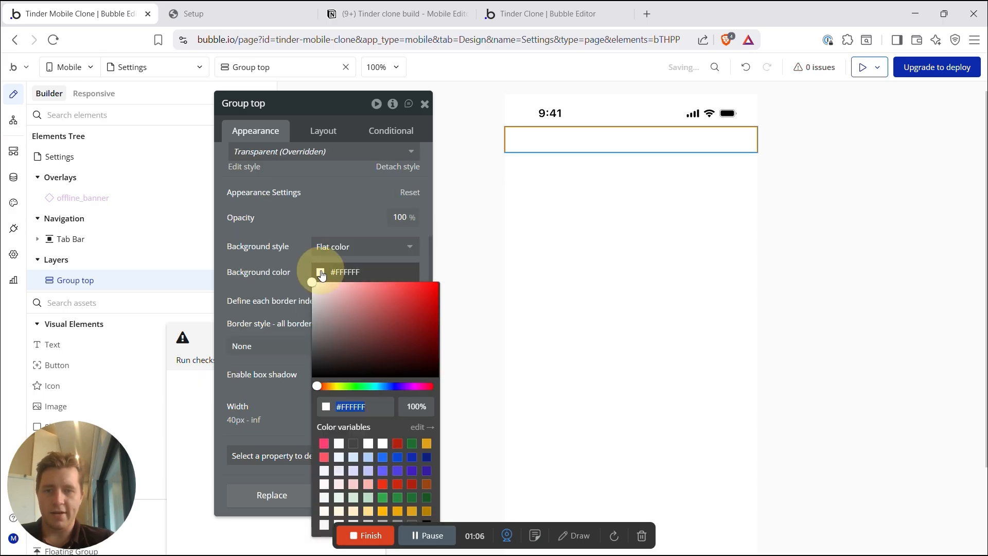
click(340, 470)
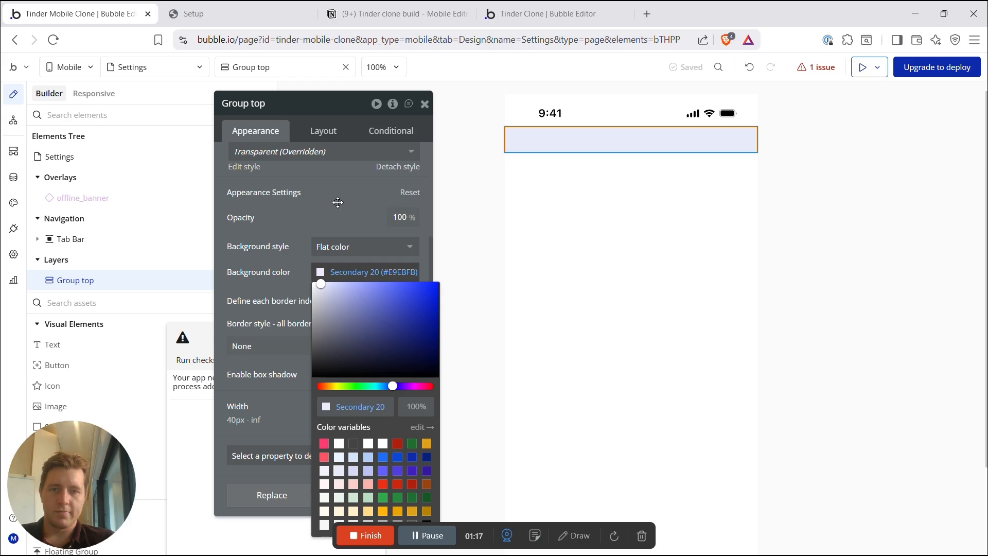
Step: Change the background color of Group top to the Primary contrast color variable
click(318, 195)
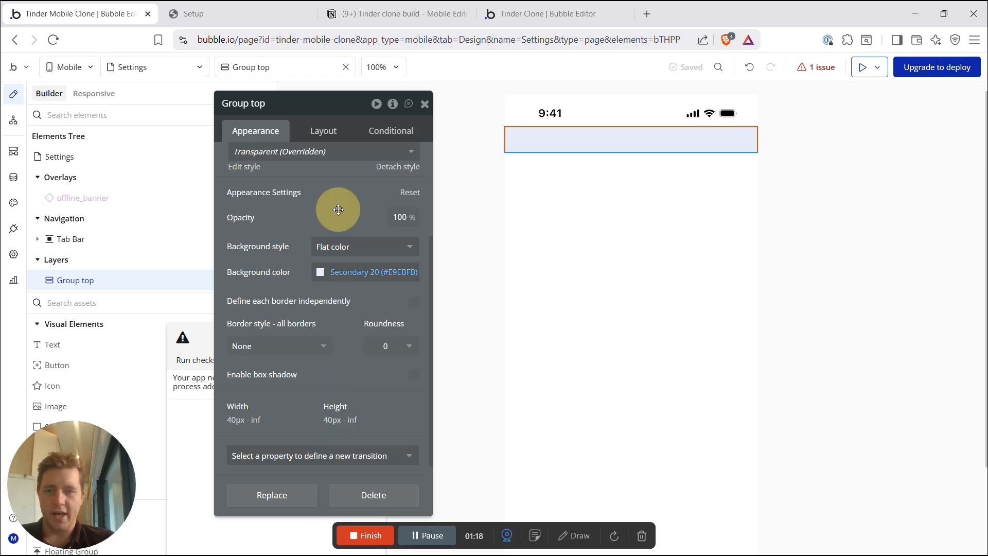
click(320, 275)
click(340, 443)
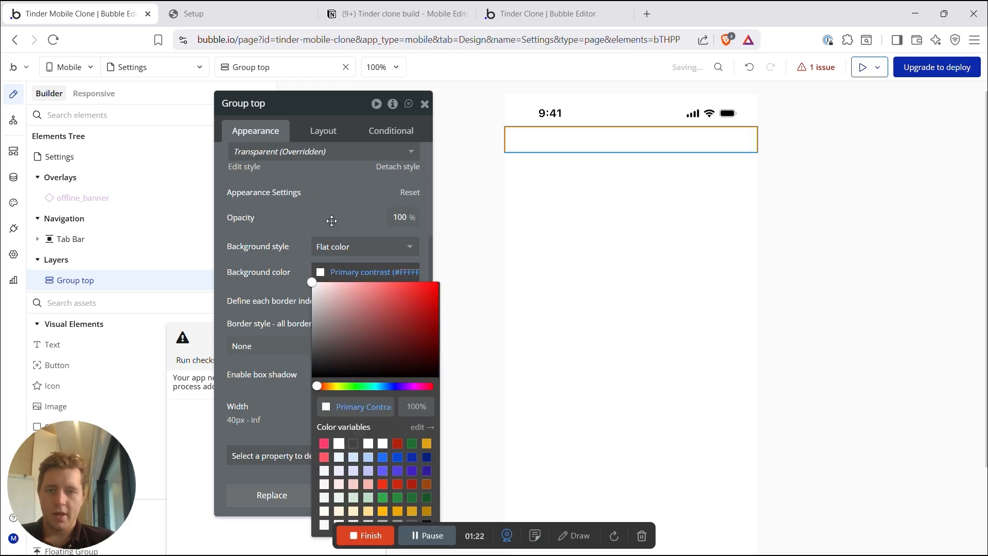
click(332, 221)
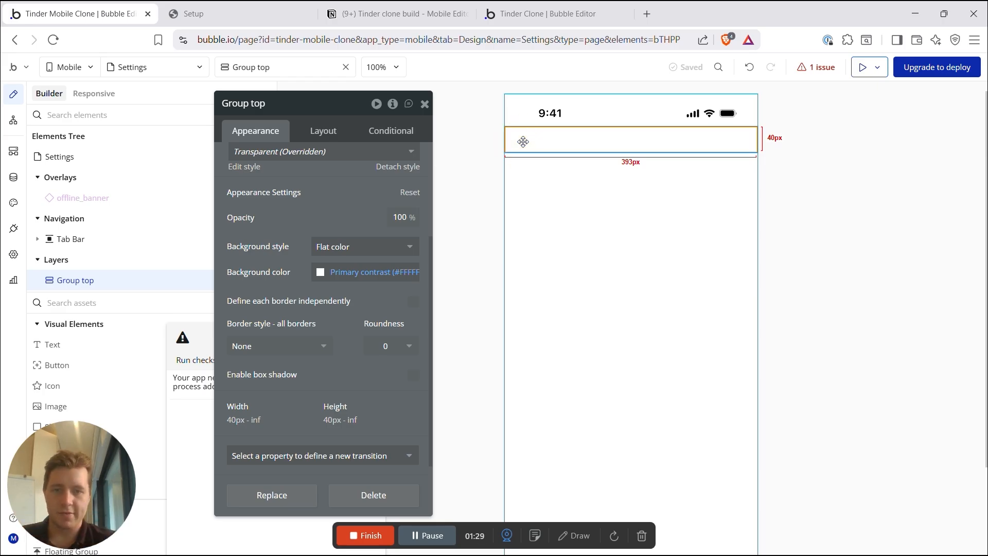
Step: Rename the group as "Group top header" and duplicate it in the Settings view
click(274, 107)
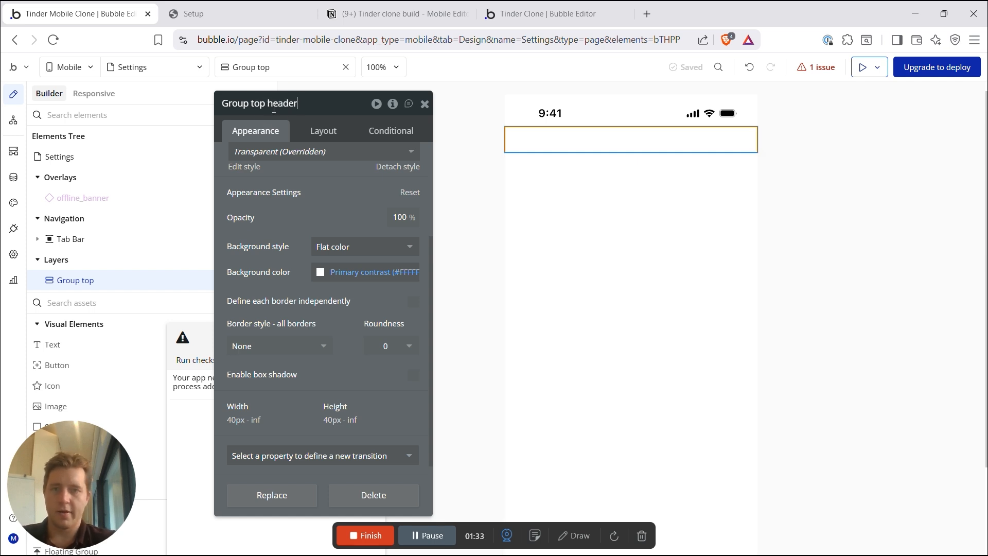
click(566, 139)
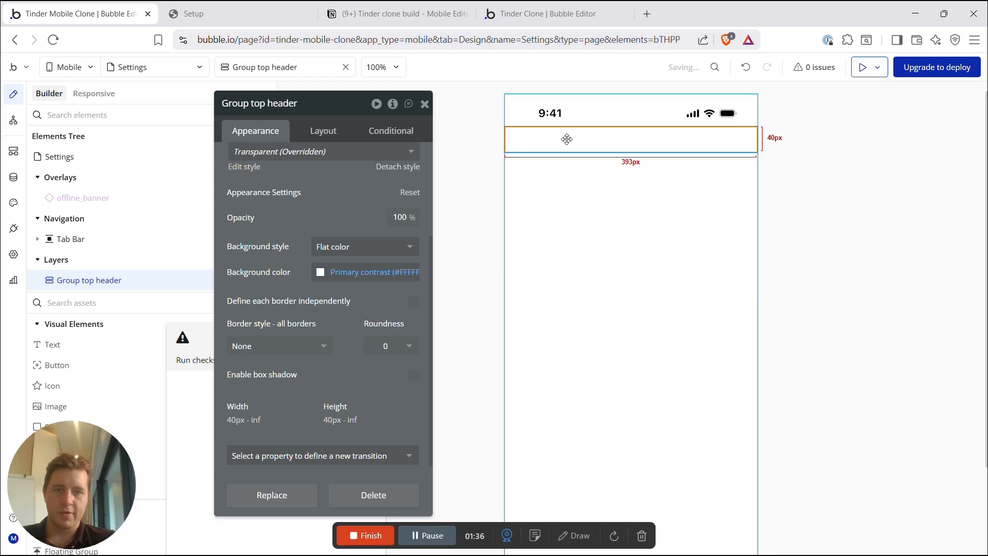
key(ctrl+c)
key(ctrl+v)
Step: Rename the duplicated group as "Group top settings items"
click(337, 102)
key(BackSpace)
key(BackSpace)
key(BackSpace)
key(BackSpace)
key(BackSpace)
key(BackSpace)
key(BackSpace)
key(BackSpace)
key(BackSpace)
key(BackSpace)
key(BackSpace)
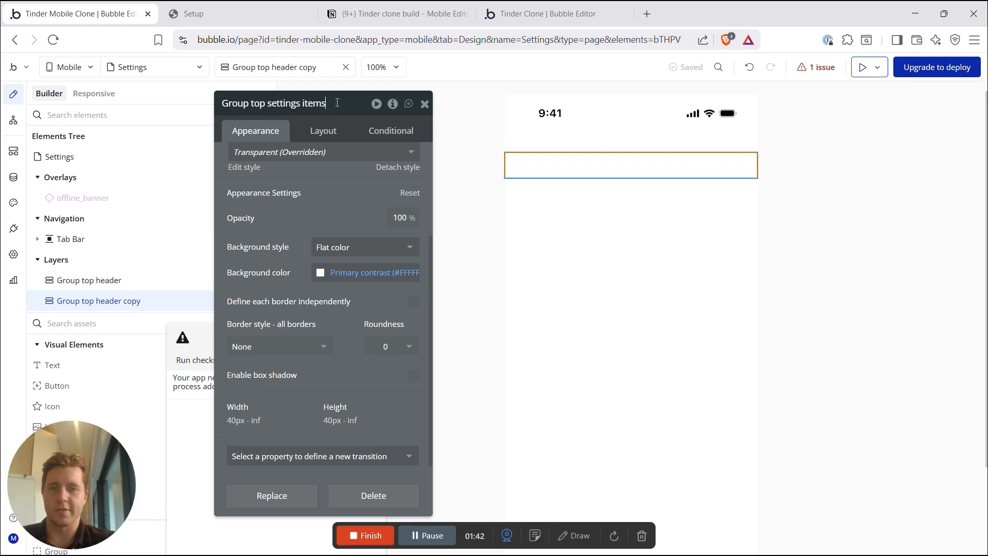
Step: Search the assets for "image" and add an Image element inside Group top header
click(564, 147)
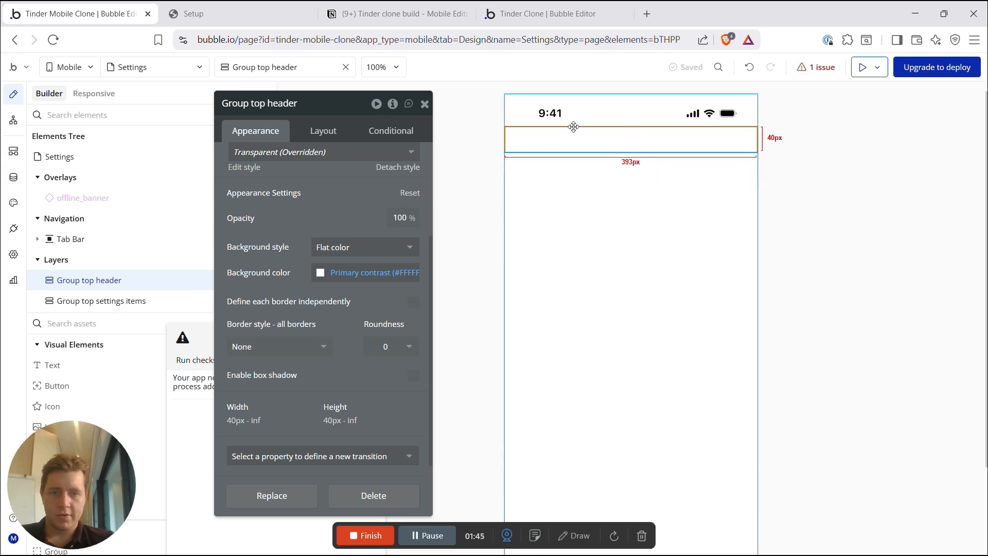
drag(280, 279, 381, 276)
drag(64, 436, 911, 481)
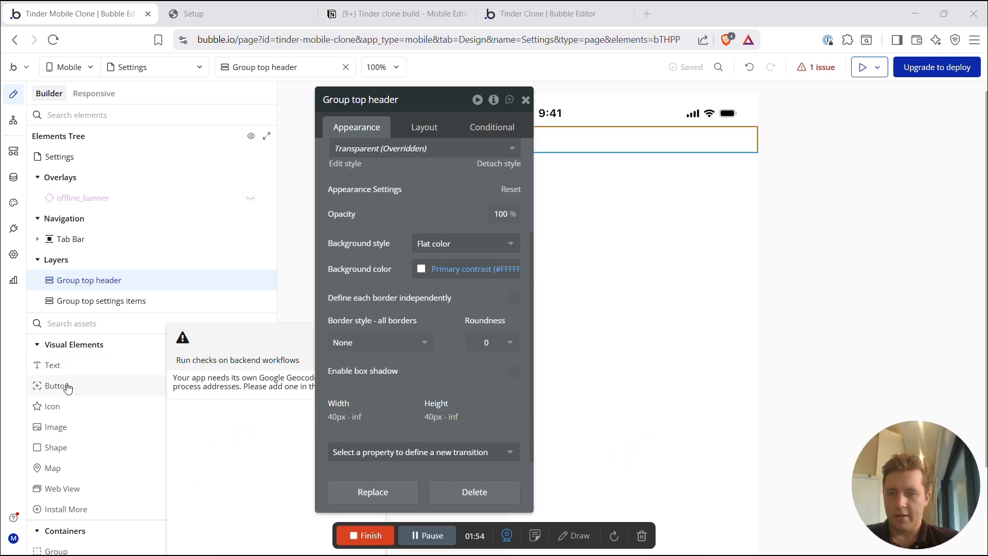
click(63, 324)
text(image)
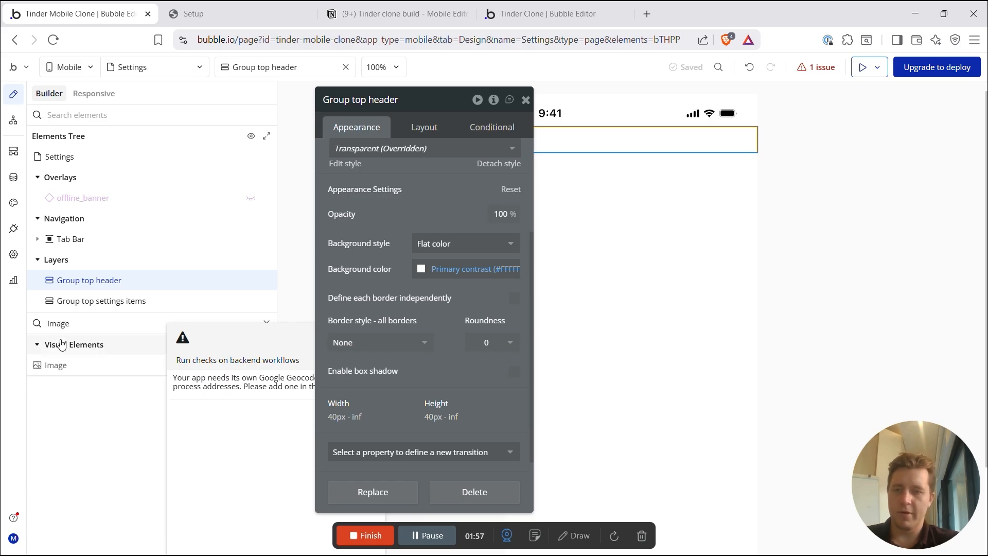
click(97, 361)
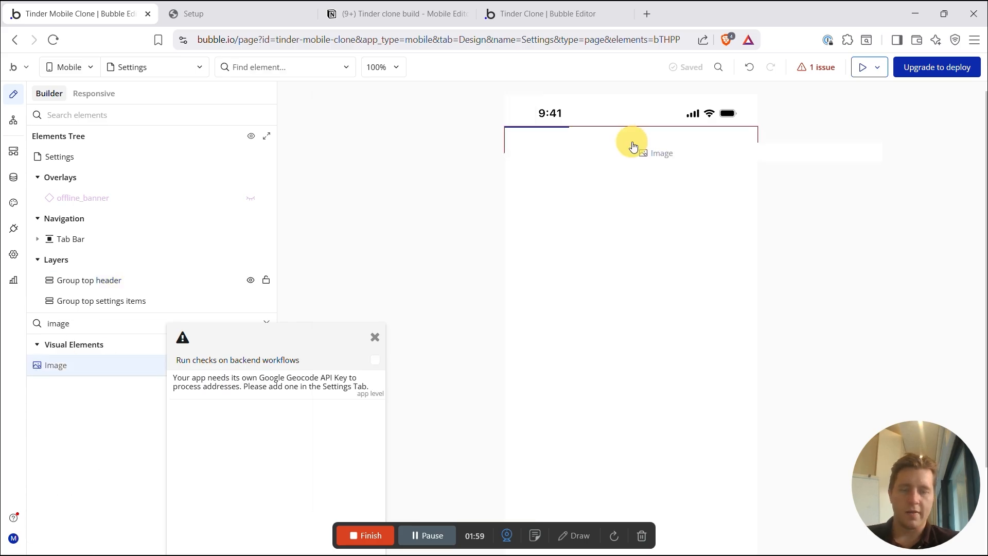
click(634, 144)
Step: Rename the new image element as "Image profile picture" and show its layout settings
click(406, 125)
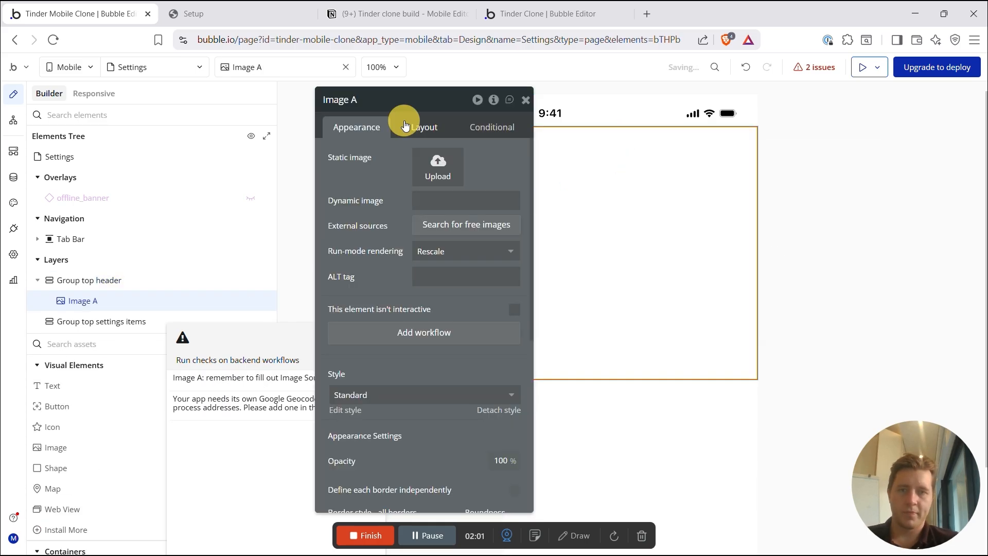
click(370, 99)
key(BackSpace)
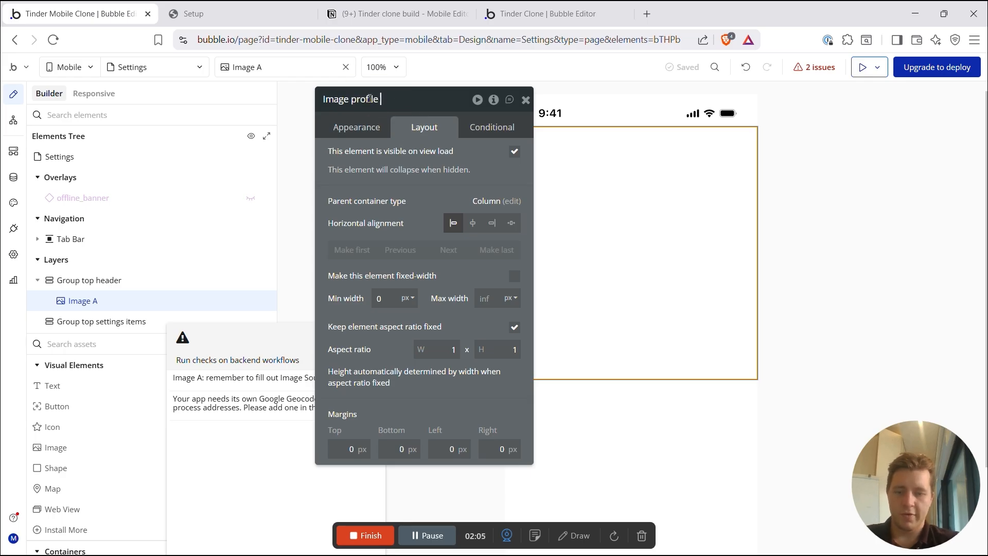
click(403, 202)
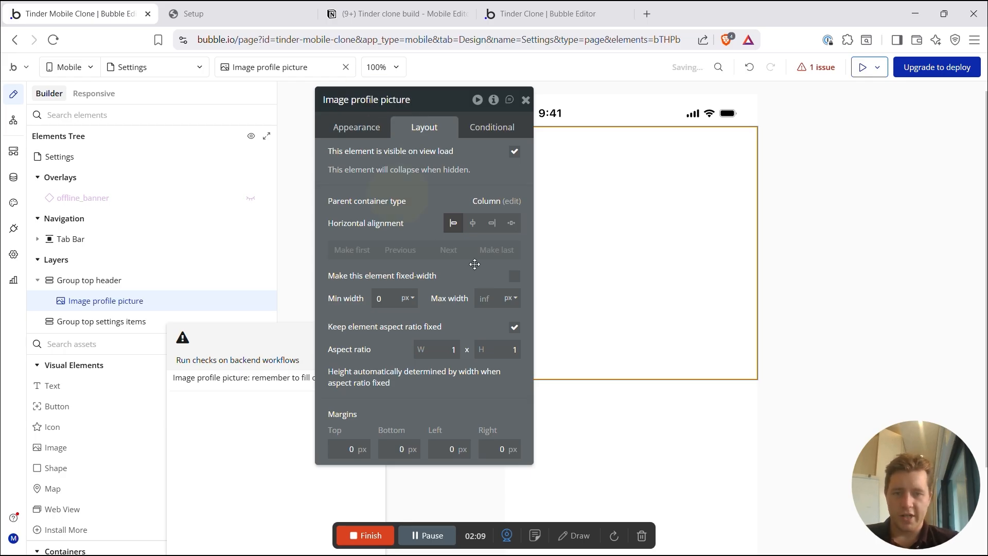
Step: Set the profile picture's maximum width to 150 px and center it horizontally
click(486, 298)
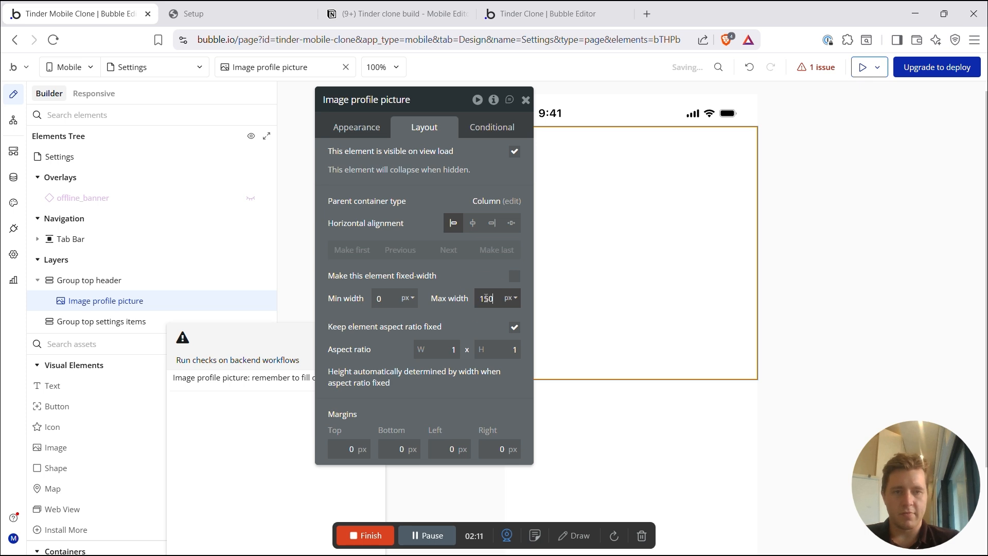
click(473, 223)
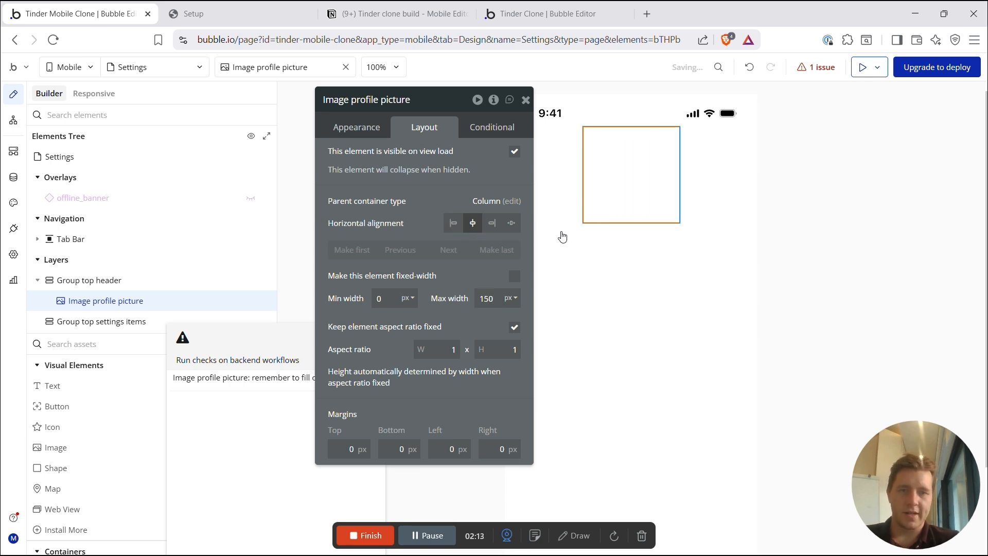
Step: Set the top and bottom padding of Group top header to 25 px each
click(564, 165)
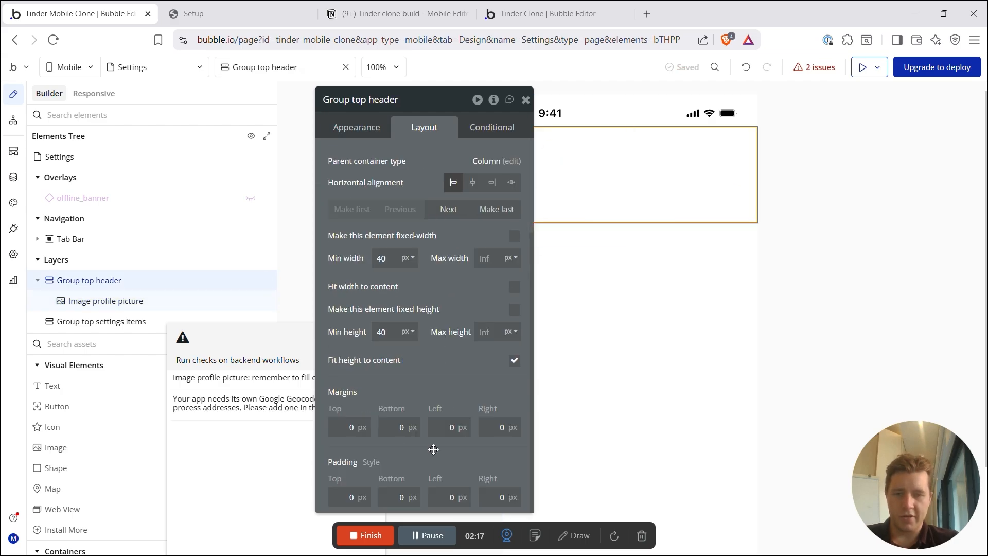
click(349, 497)
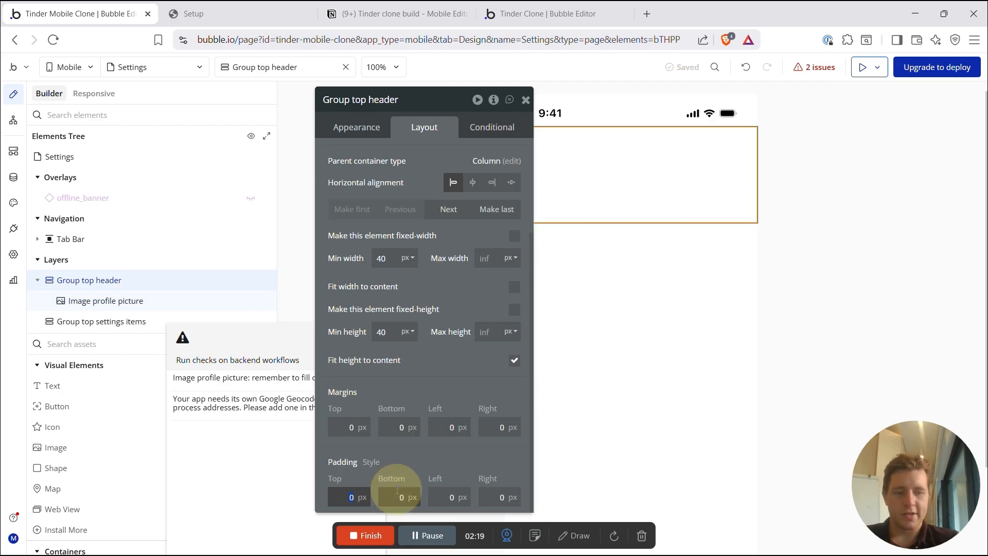
text(25)
key(Return)
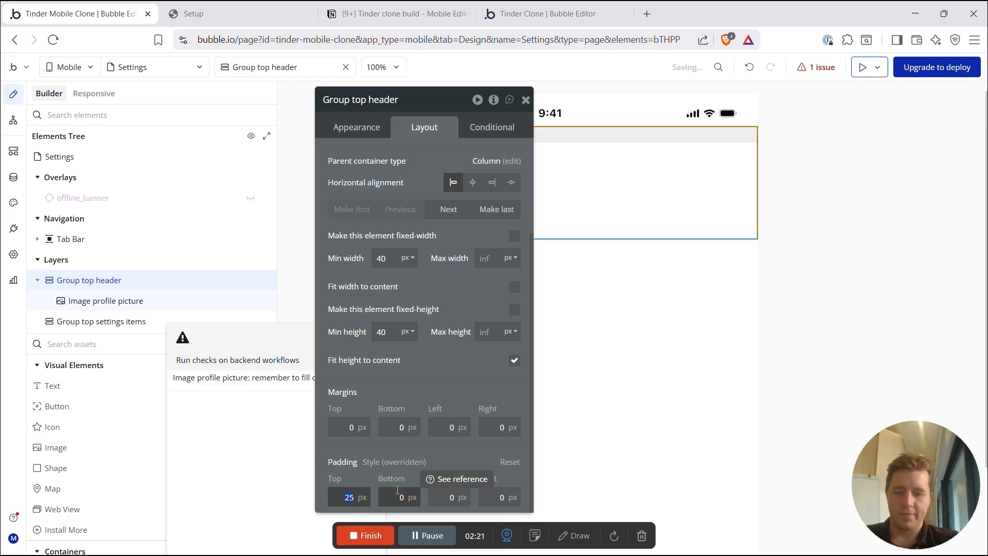
click(394, 495)
text(25)
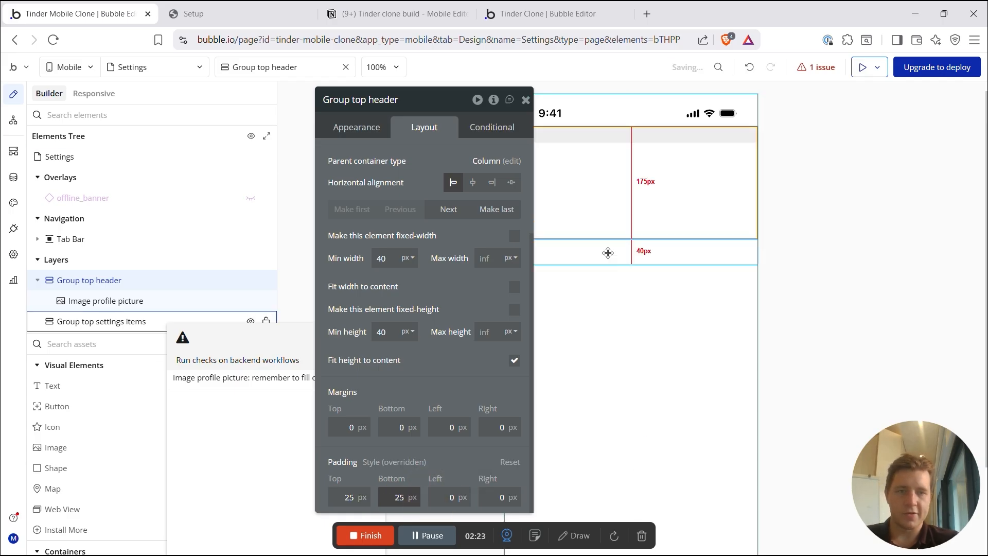
Step: Set the roundness of Image profile picture to 500
click(613, 184)
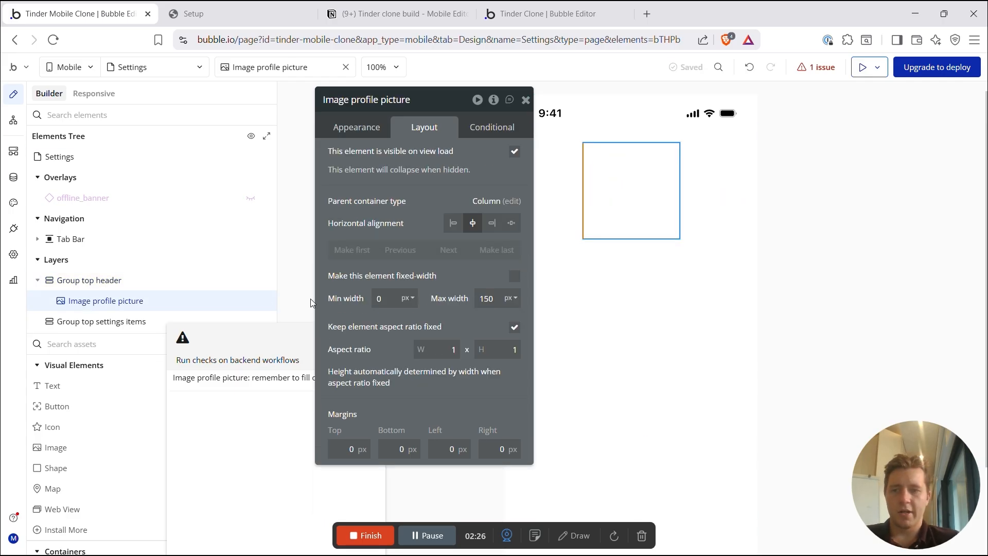
click(374, 129)
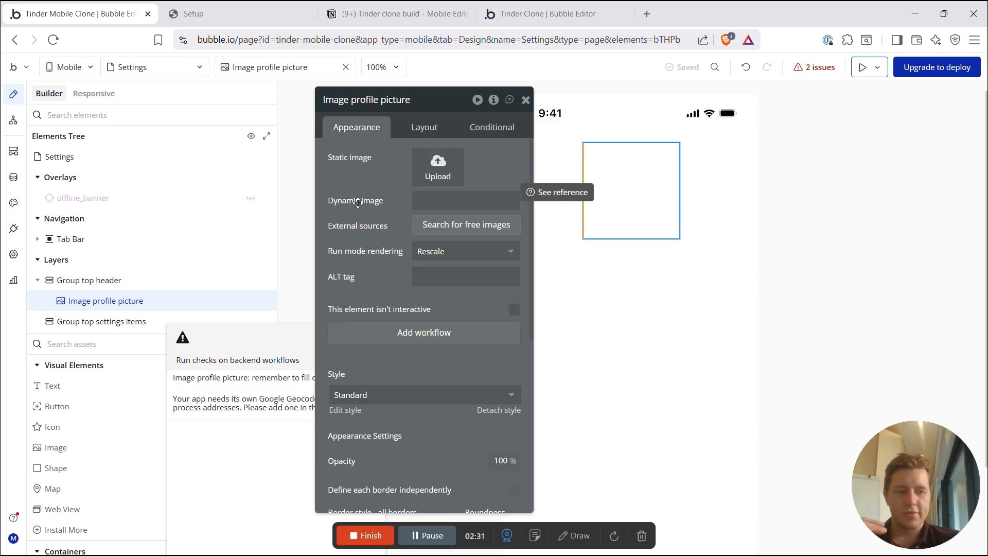
scroll(450, 372, down, 3)
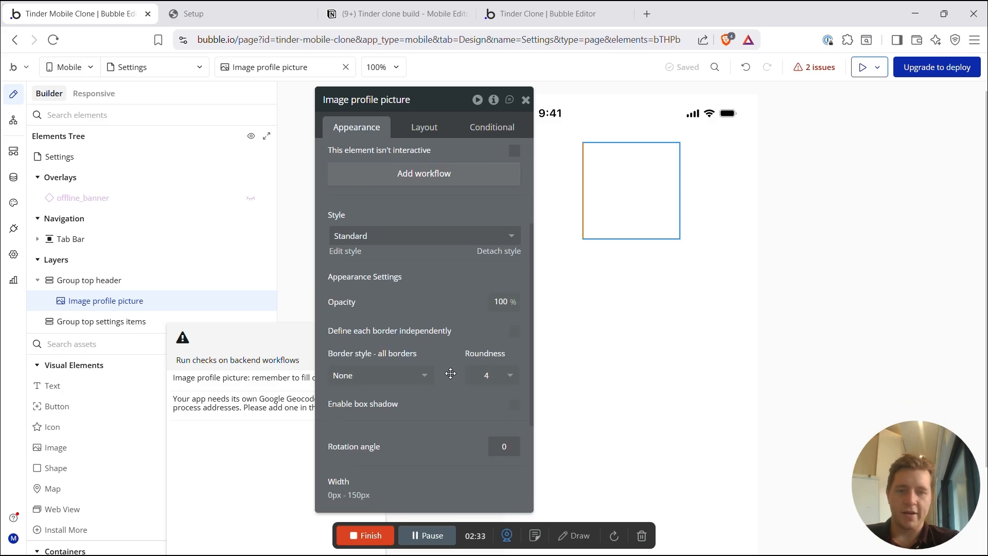
click(490, 375)
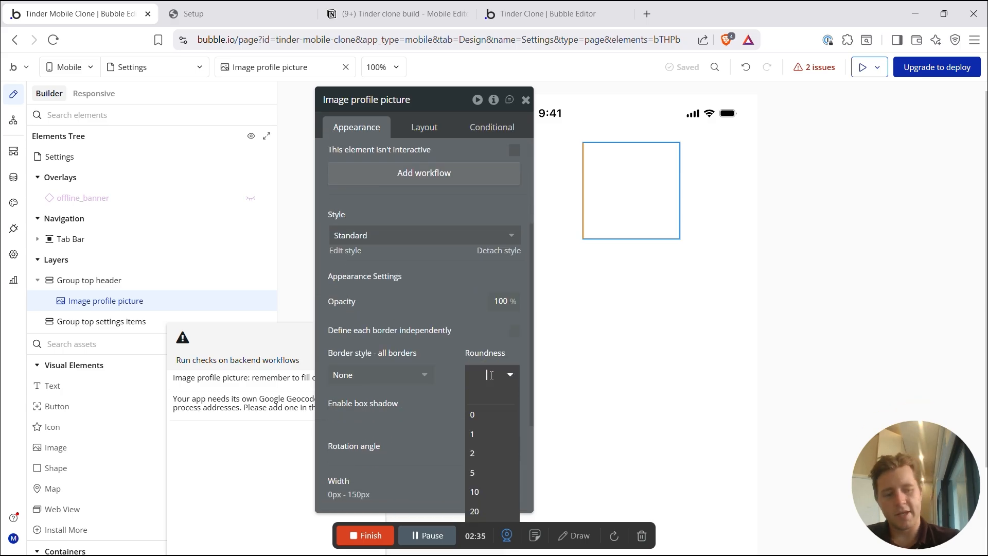
click(451, 309)
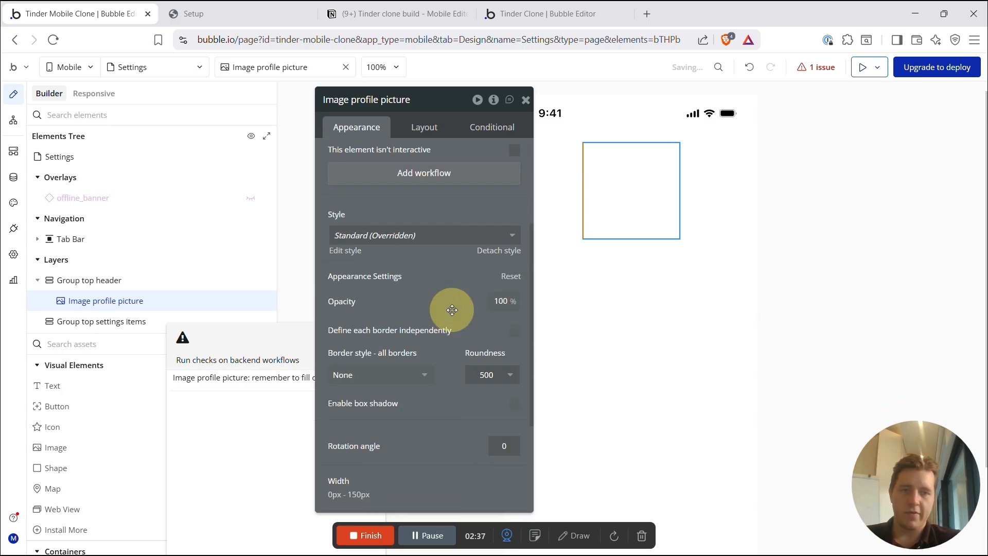
Step: Give the profile picture a solid border on all sides in the Primary color
click(373, 377)
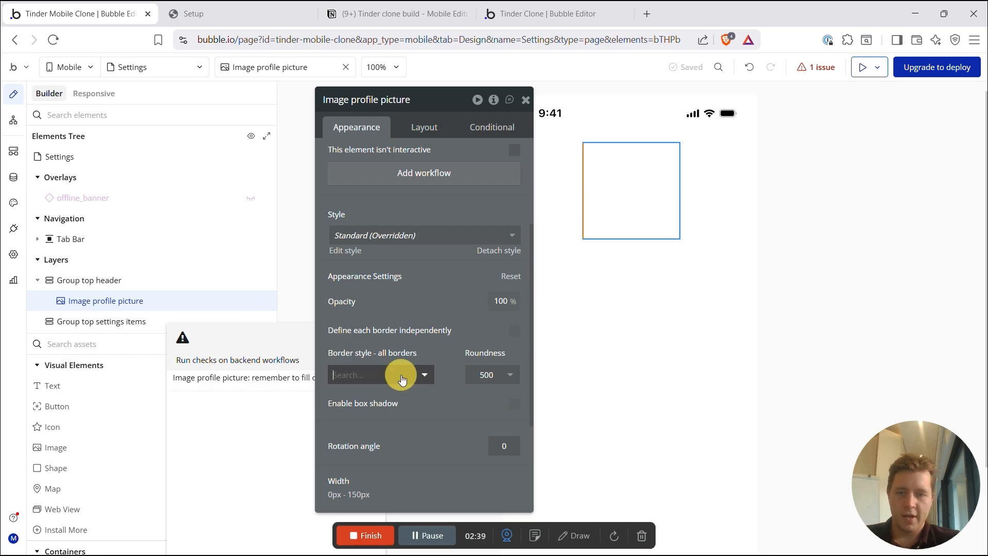
click(364, 431)
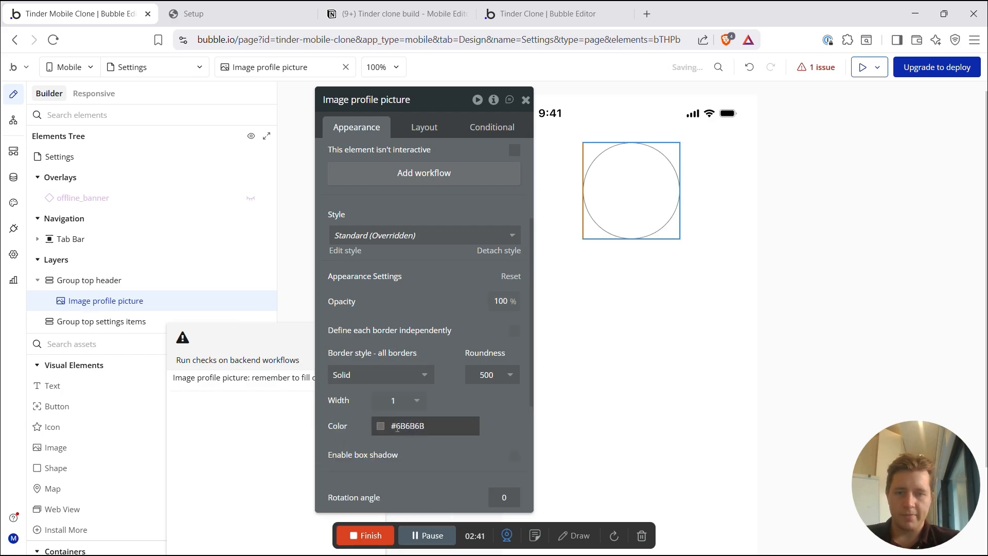
click(380, 426)
click(384, 460)
click(477, 269)
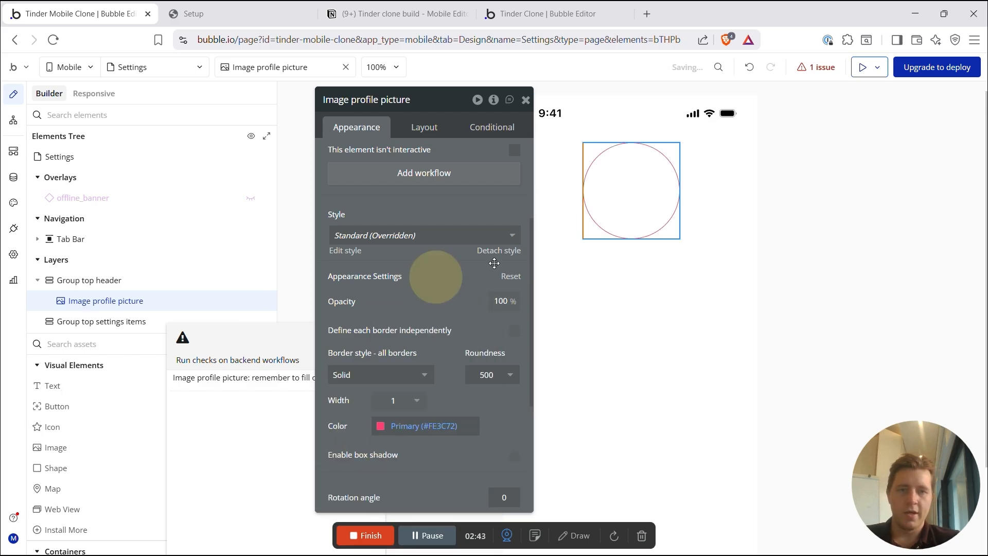
Step: Search the assets for "input" and add an Input element below the profile picture inside Group top header
click(712, 221)
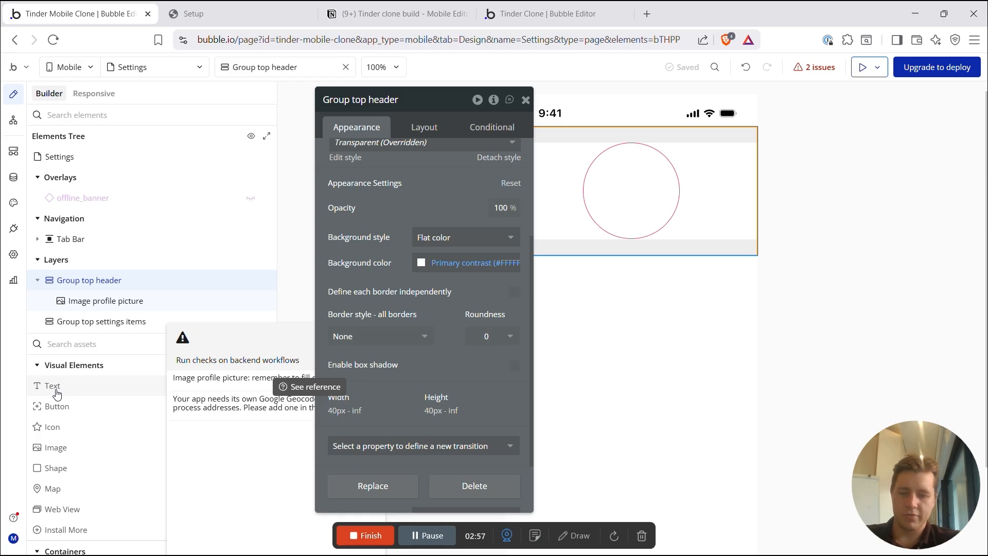
text(input)
drag(57, 393, 629, 242)
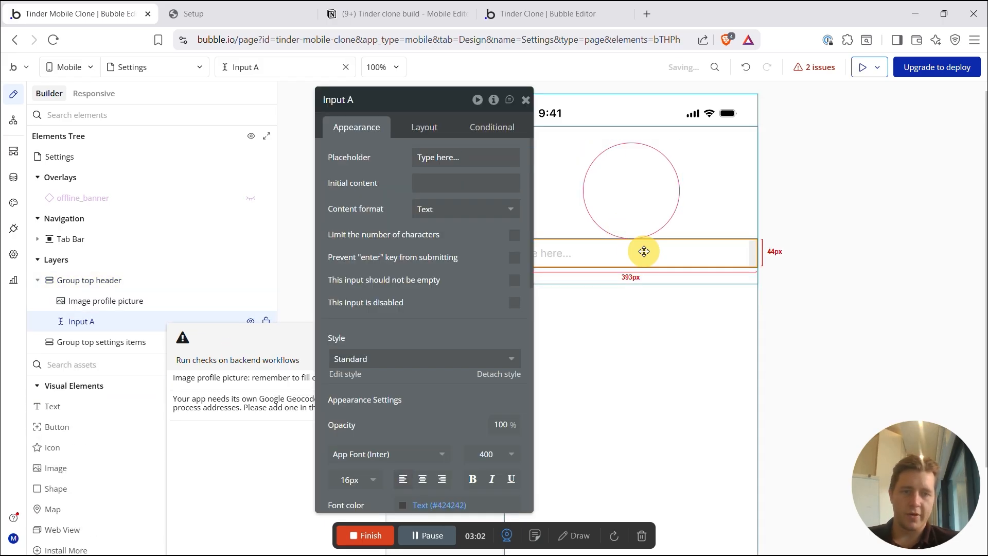
Step: Set the left and right margins of the new input to 40 px each
click(424, 127)
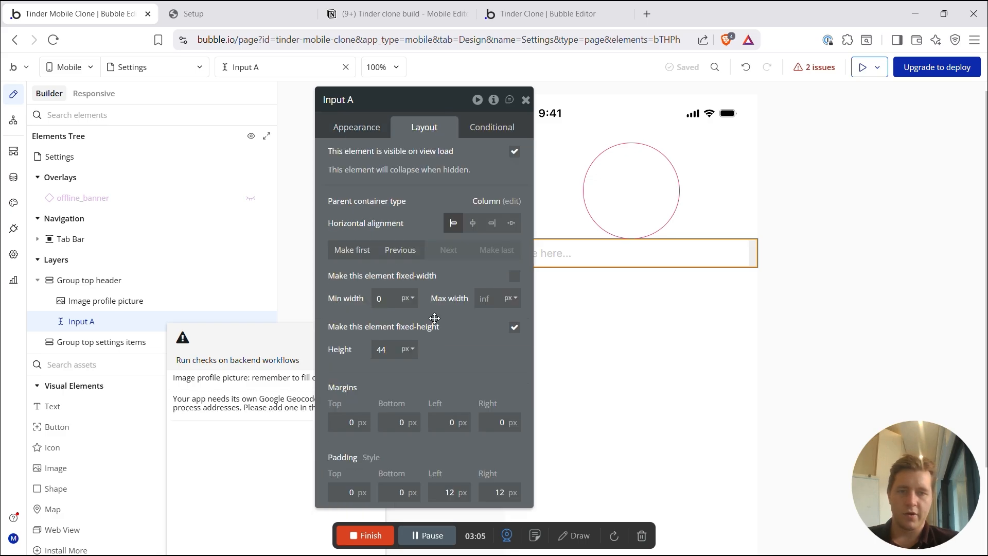
click(442, 423)
text(4)
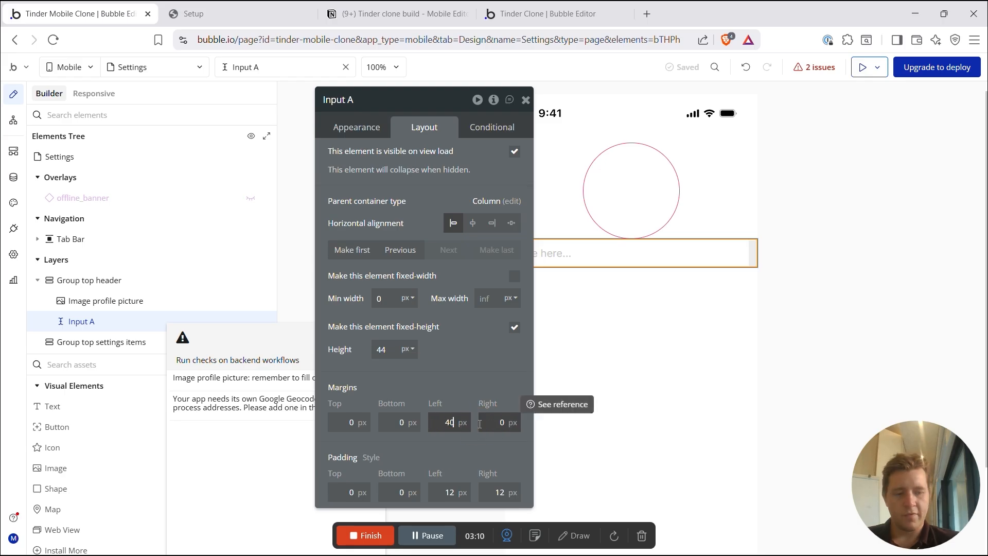
text(0)
key(Tab)
text(4)
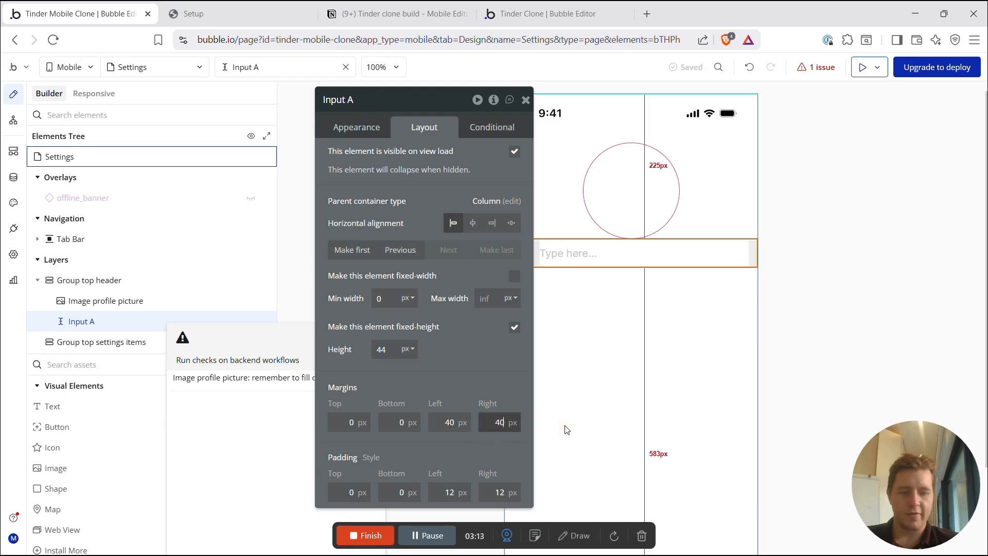
text(0)
click(526, 101)
double_click(586, 253)
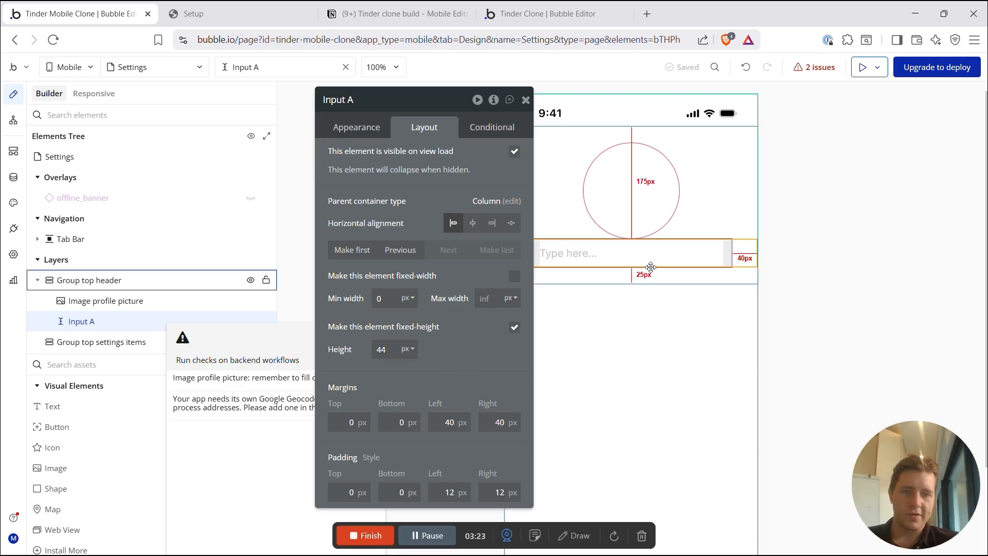
Step: Define the input's borders independently and set the top and right border styles to None
click(357, 127)
scroll(400, 304, down, 3)
scroll(399, 304, down, 3)
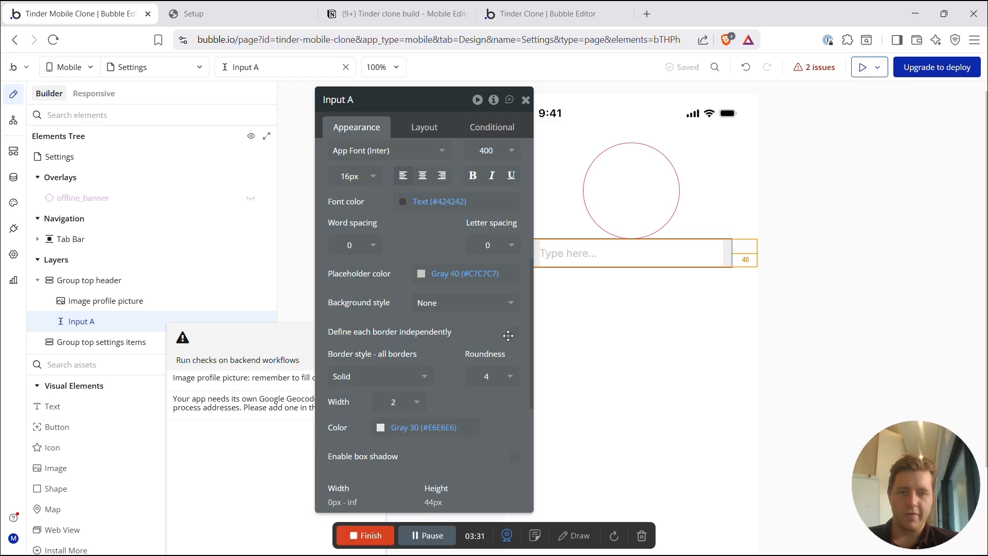
click(508, 335)
scroll(438, 353, down, 2)
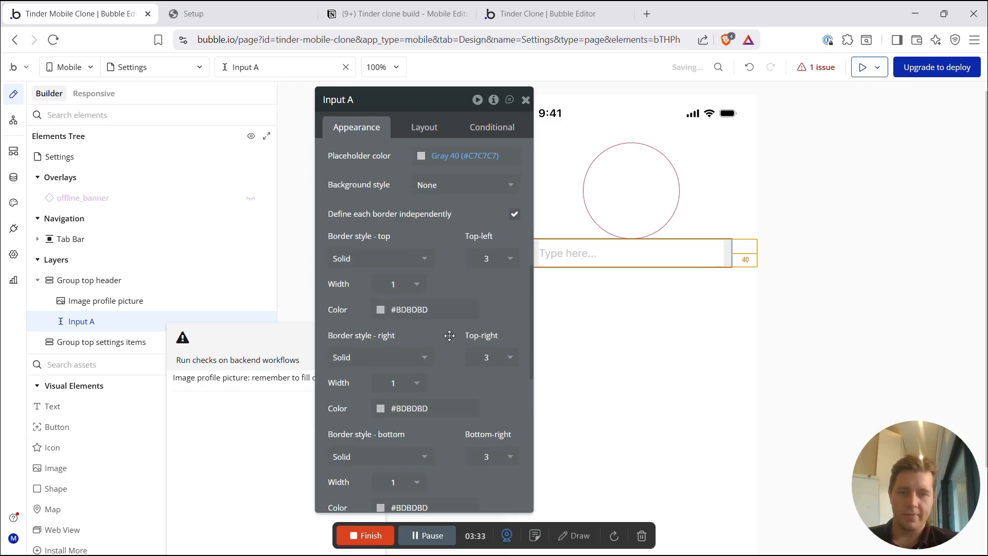
click(383, 259)
click(353, 293)
click(406, 308)
click(368, 343)
Step: Color the input's bottom border with the Text variable and set its left border style to None
scroll(365, 344, down, 2)
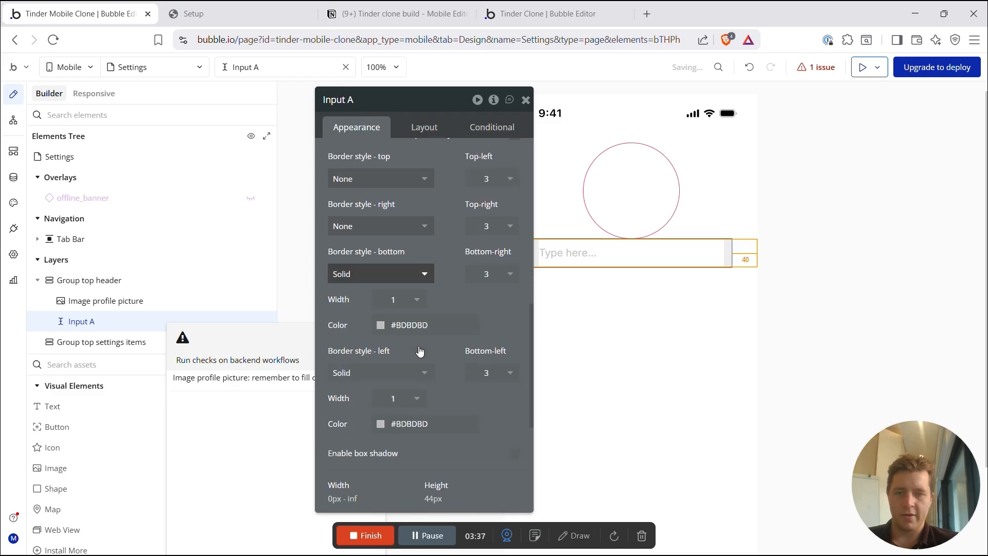
click(377, 330)
click(415, 465)
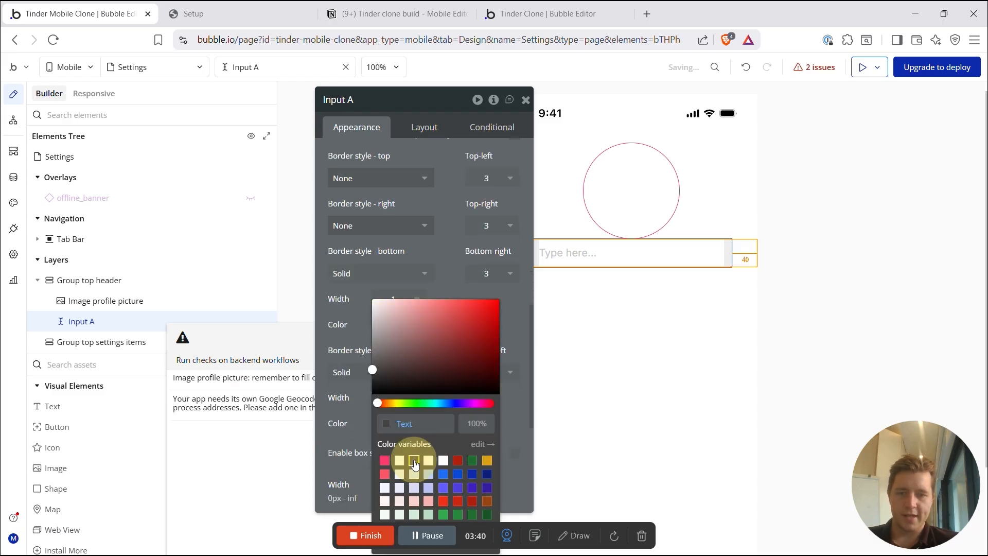
click(516, 325)
scroll(517, 325, down, 1)
click(406, 314)
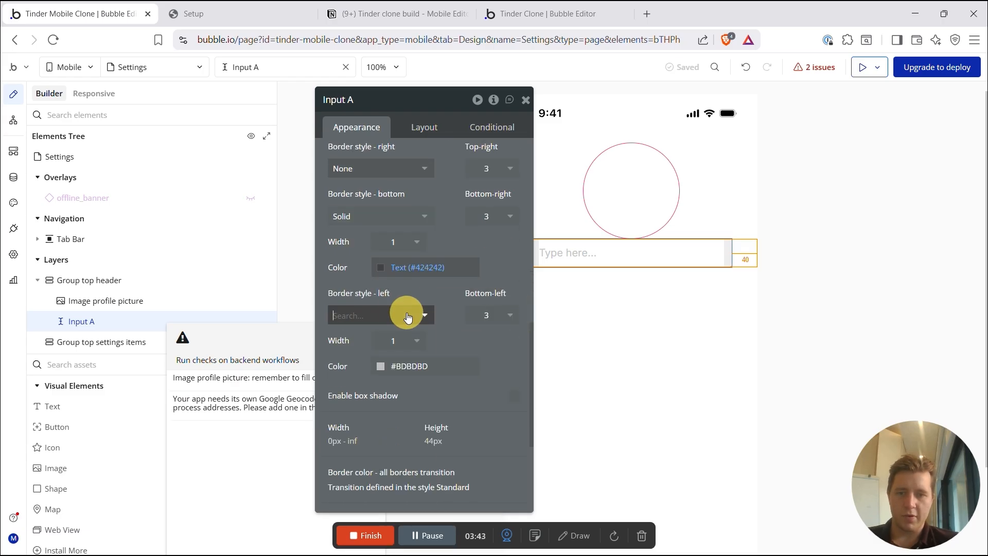
click(359, 354)
click(719, 295)
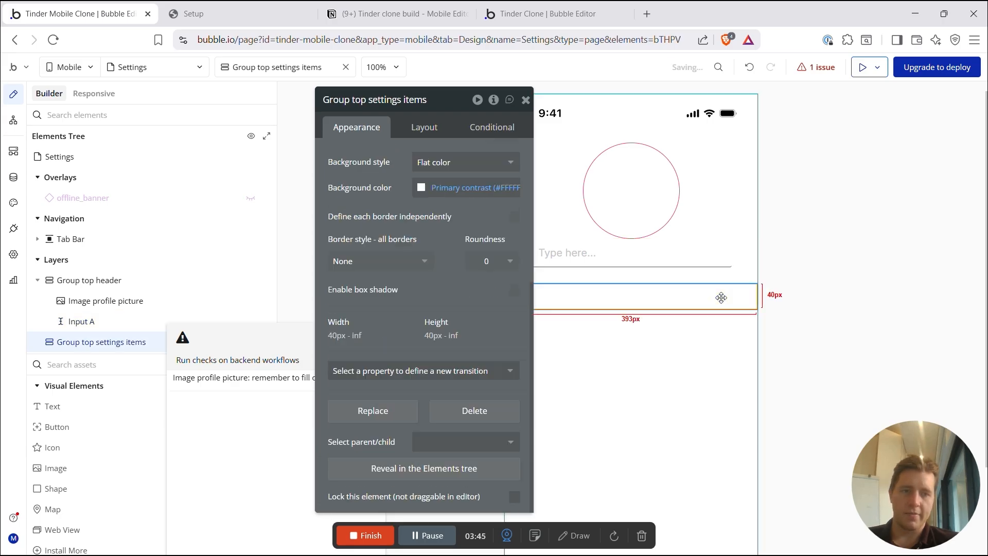
Step: Center the input's text and set its font weight to 600 (Semi Bold)
drag(419, 105, 312, 108)
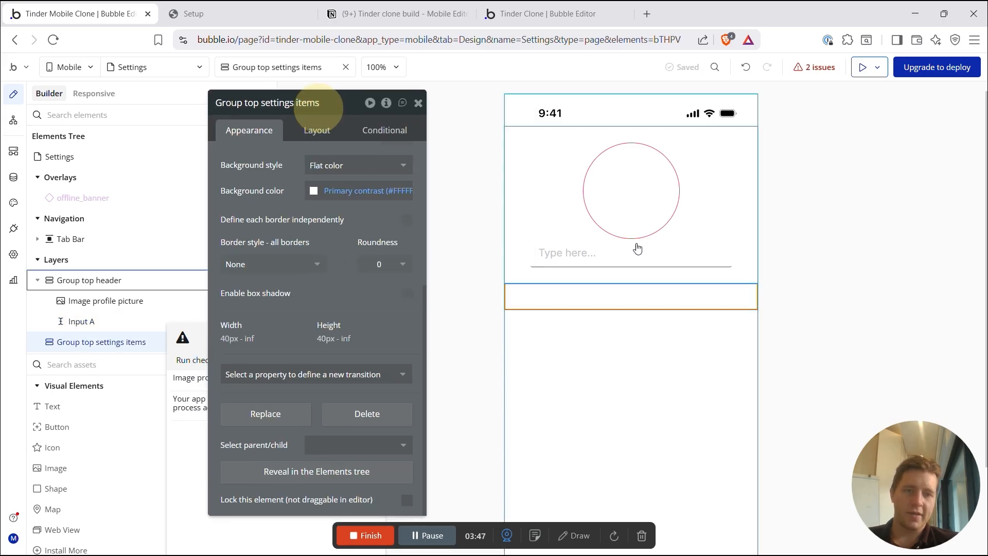
click(571, 259)
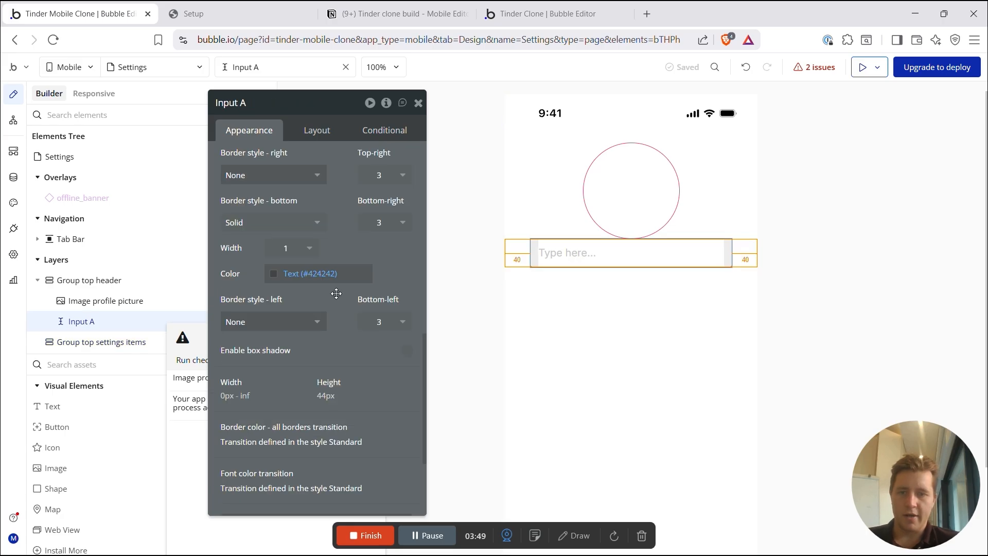
scroll(325, 364, up, 4)
scroll(325, 365, up, 6)
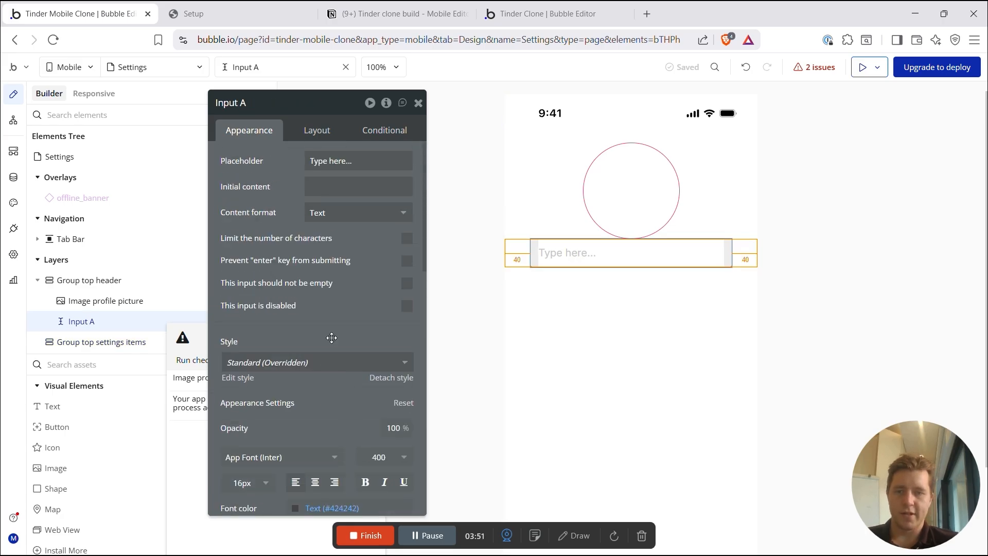
scroll(332, 339, down, 3)
click(315, 296)
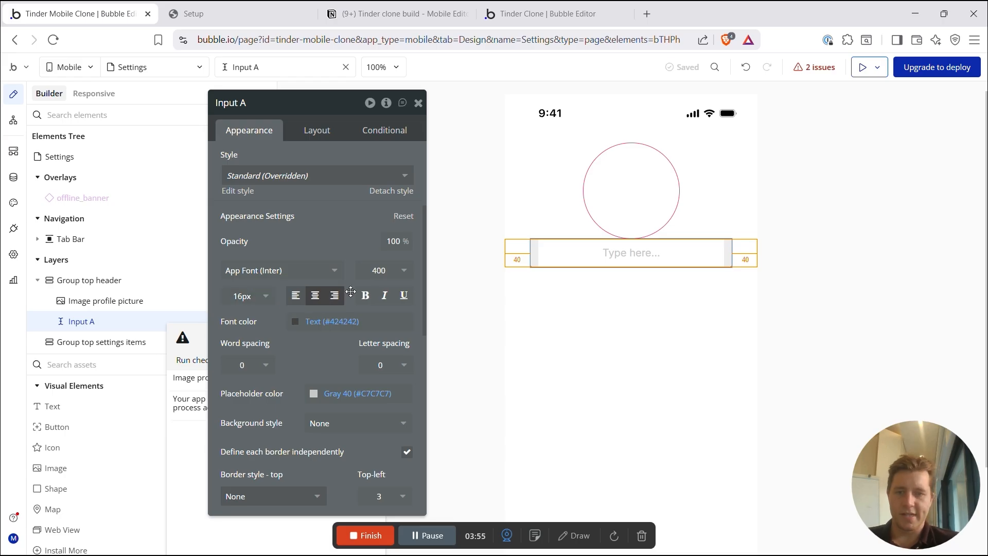
click(385, 269)
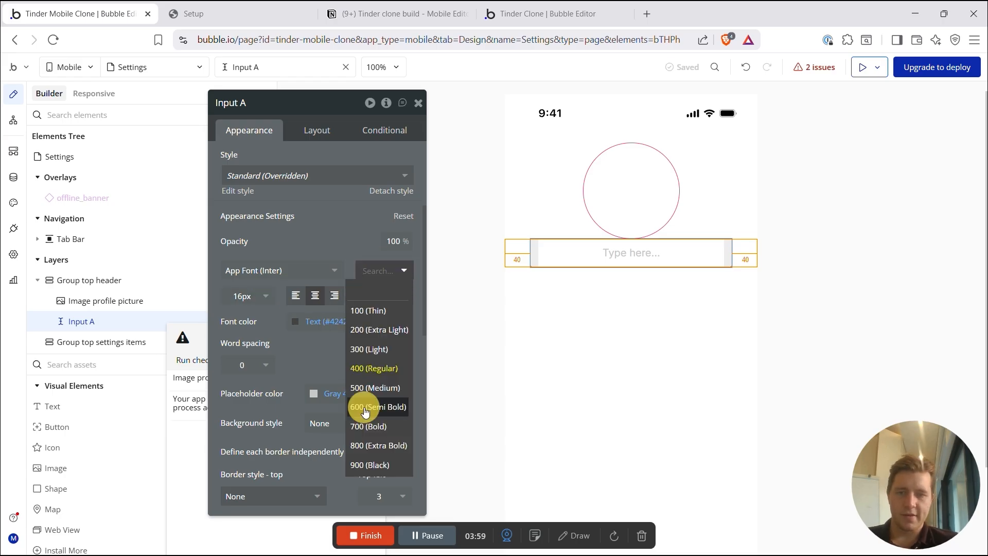
click(364, 408)
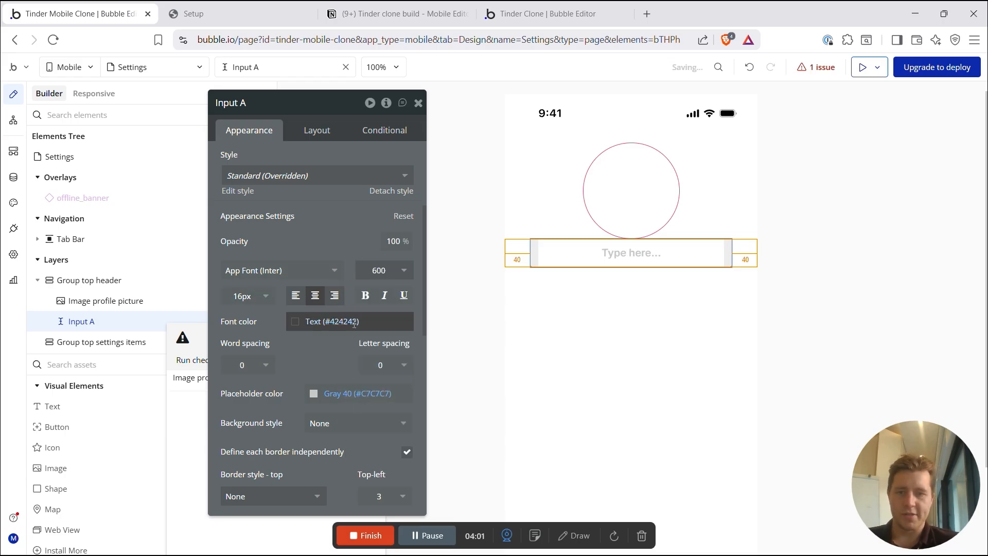
Step: Set the input's initial content to the dynamic expression Current User's Name
scroll(283, 231, up, 4)
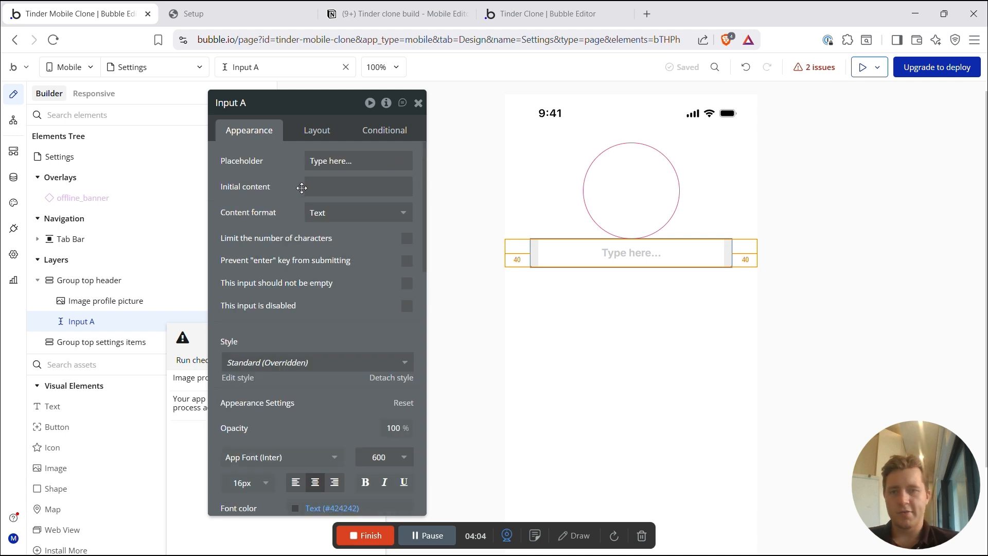
click(320, 186)
click(423, 186)
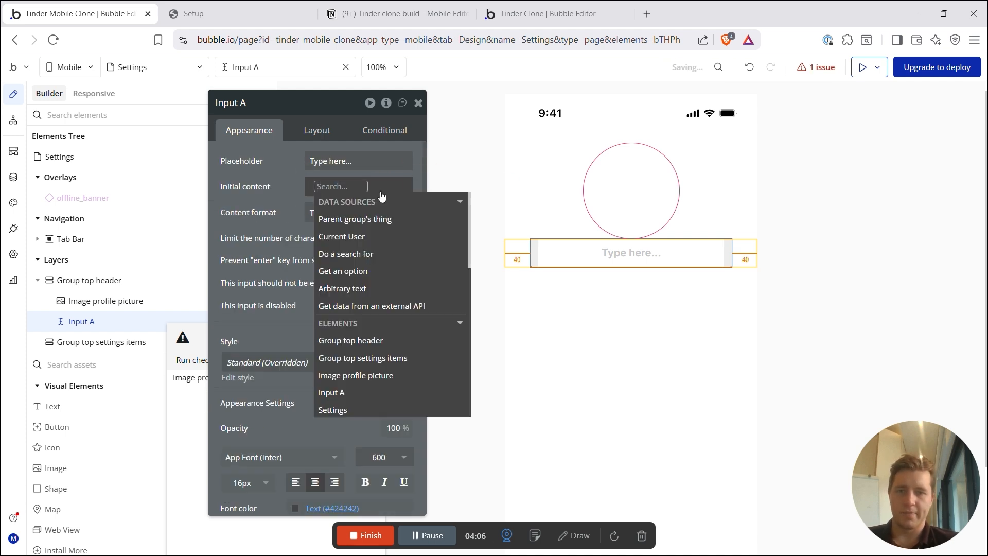
text(cu)
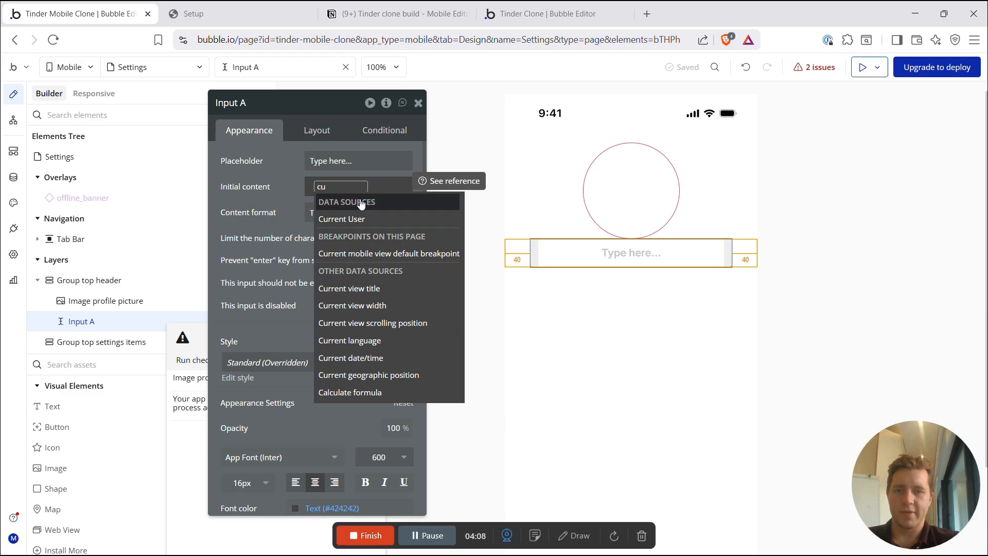
click(342, 218)
text(name)
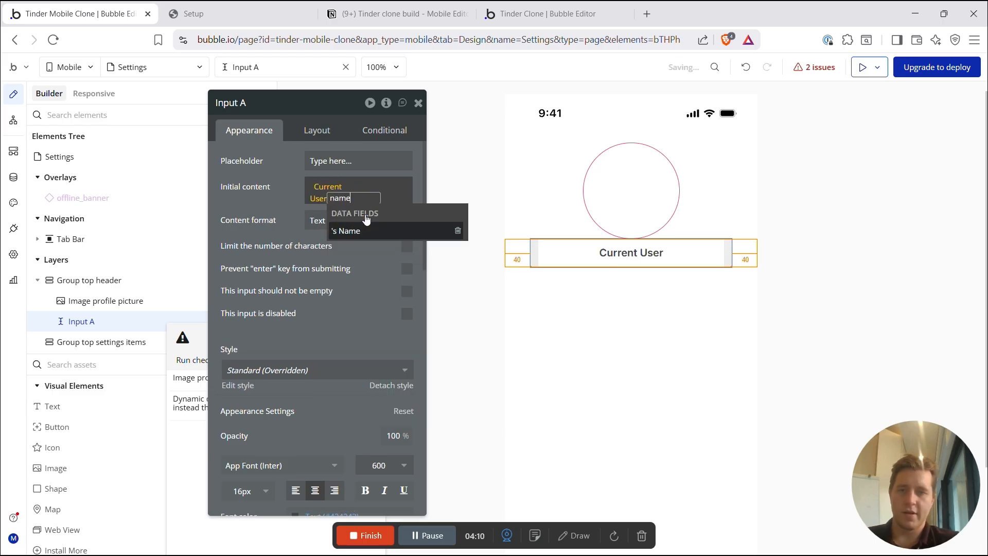
click(360, 231)
click(819, 228)
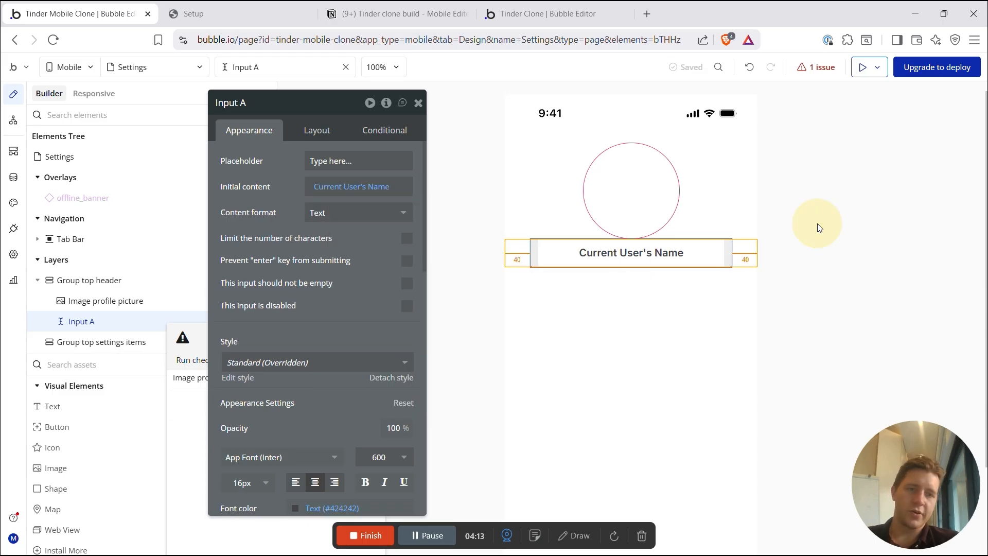
Step: Rename the name input below the profile picture to "Input user name"
click(641, 262)
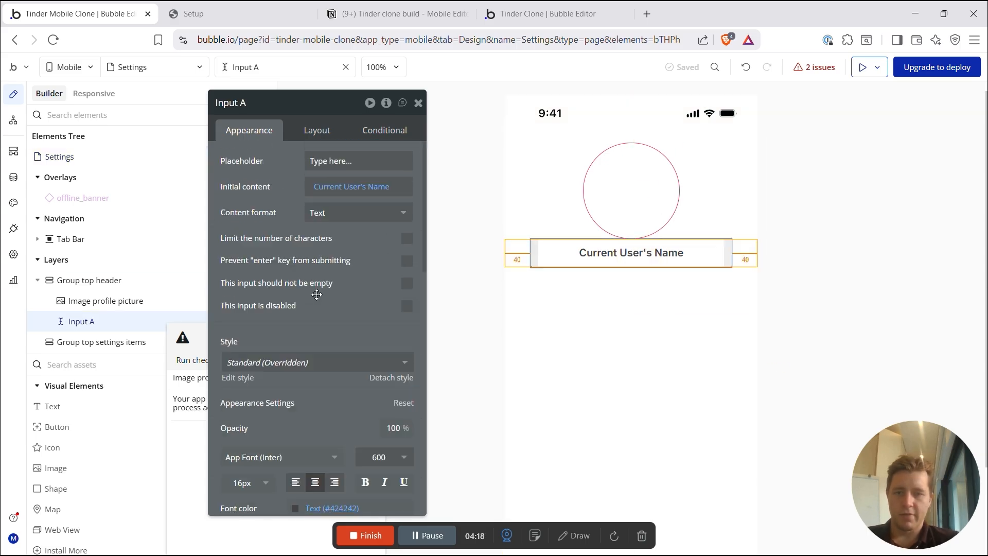
scroll(308, 291, down, 1)
scroll(309, 290, up, 1)
click(254, 103)
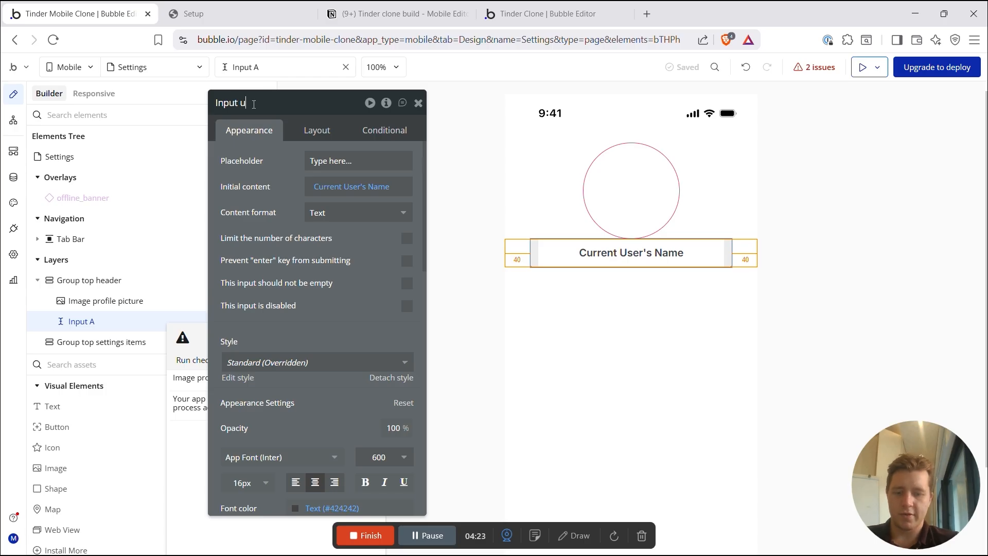
Step: Create a workflow on the Settings view triggered when Input user name's value is changed
click(14, 122)
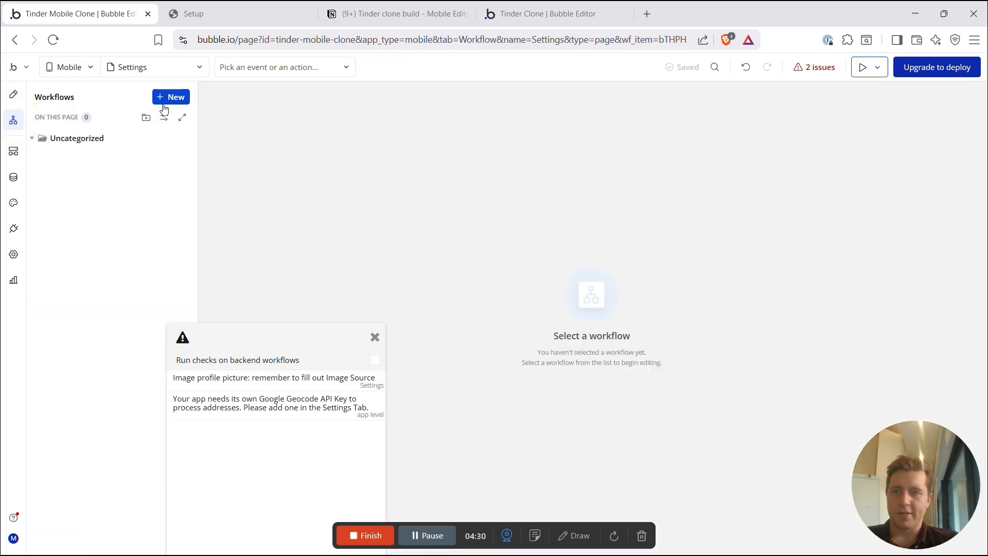
click(165, 96)
mouse_move(560, 230)
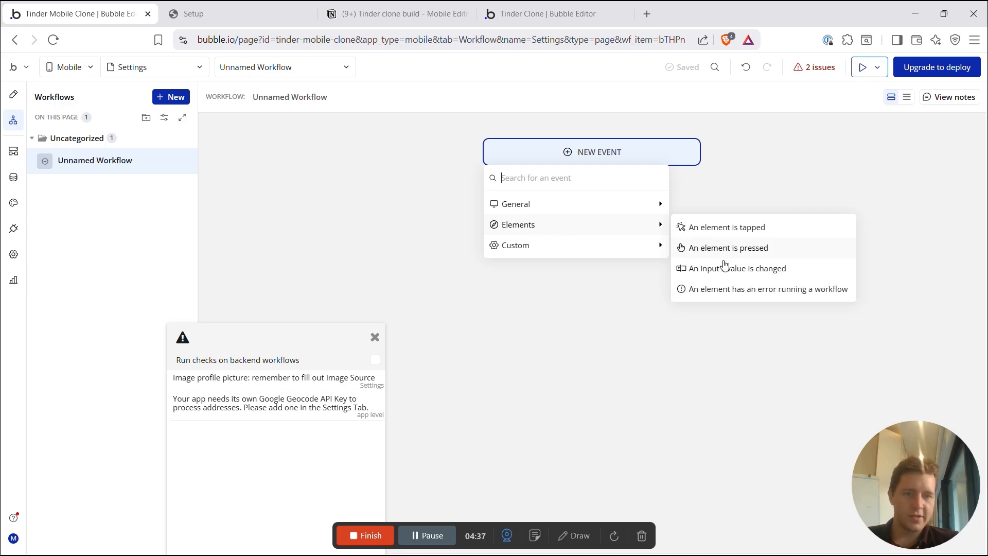
click(724, 278)
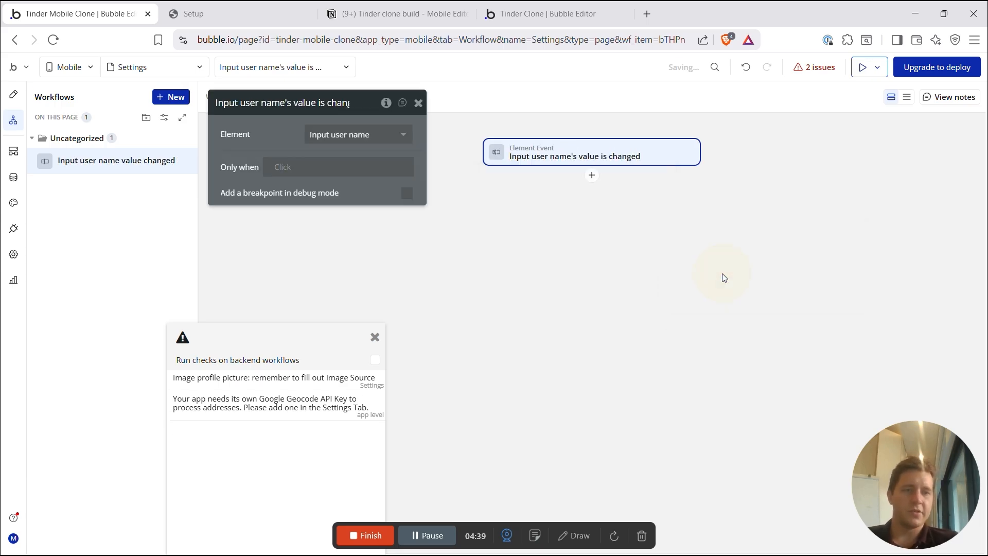
click(333, 136)
click(340, 154)
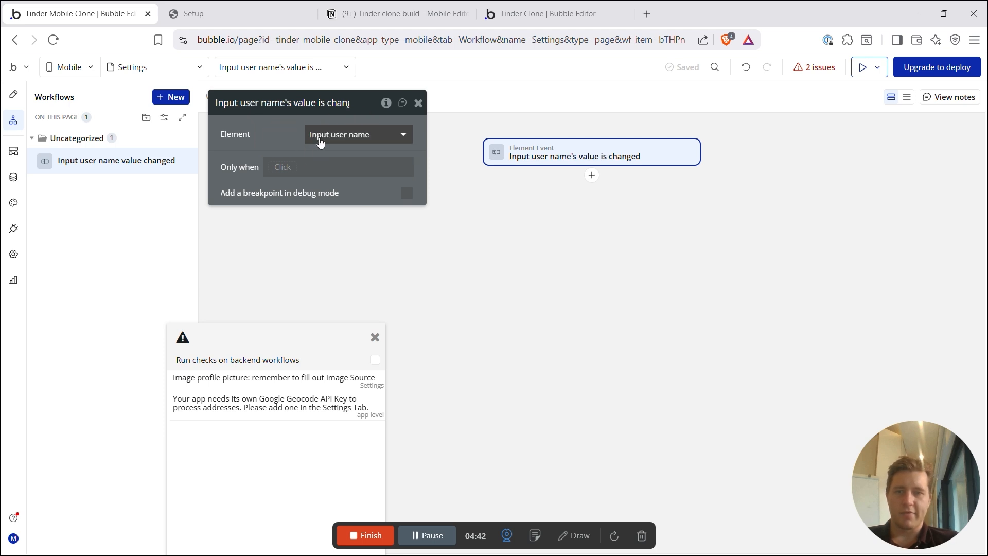
Step: Add a Make changes to current user action to the workflow and choose the Name field to change
click(593, 176)
text(make)
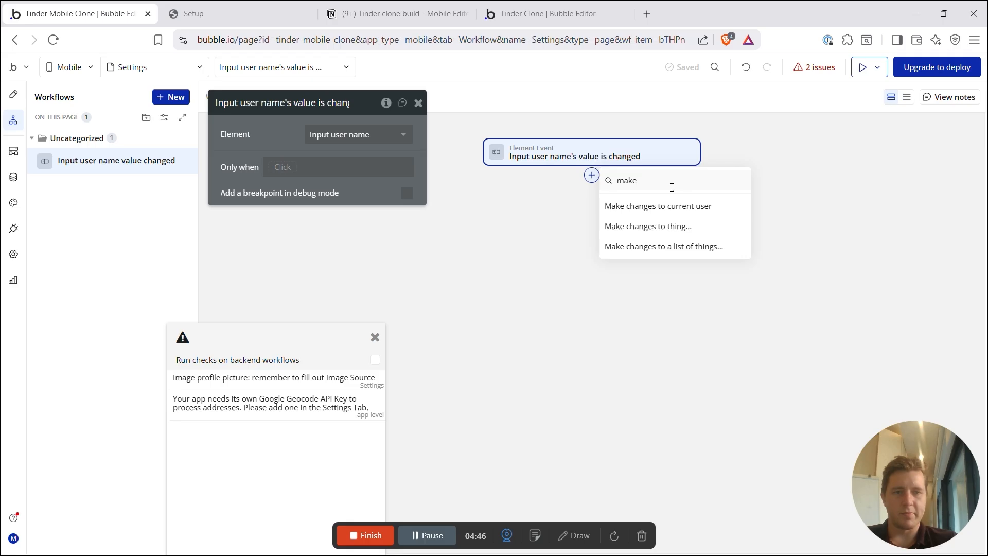
click(629, 208)
click(293, 144)
click(236, 142)
text(name)
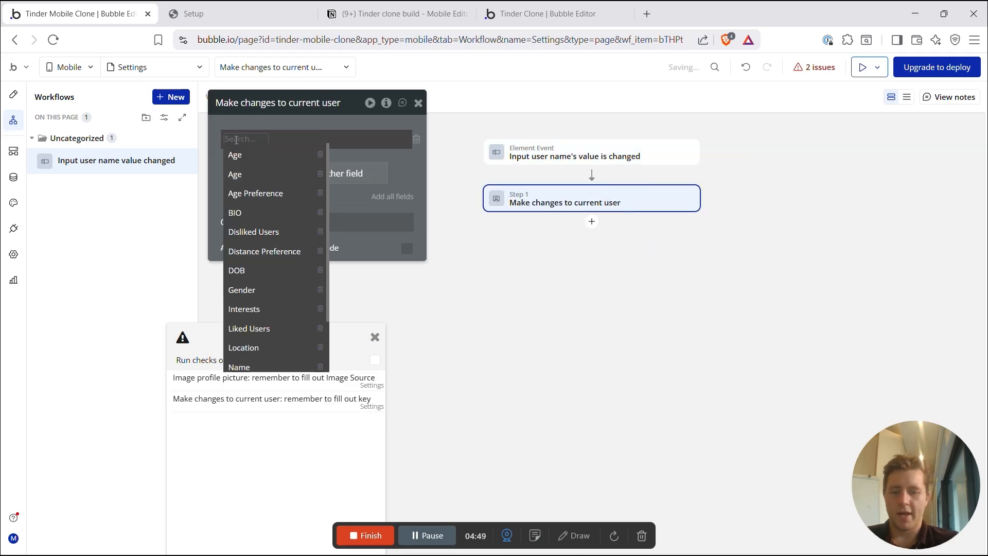
click(246, 156)
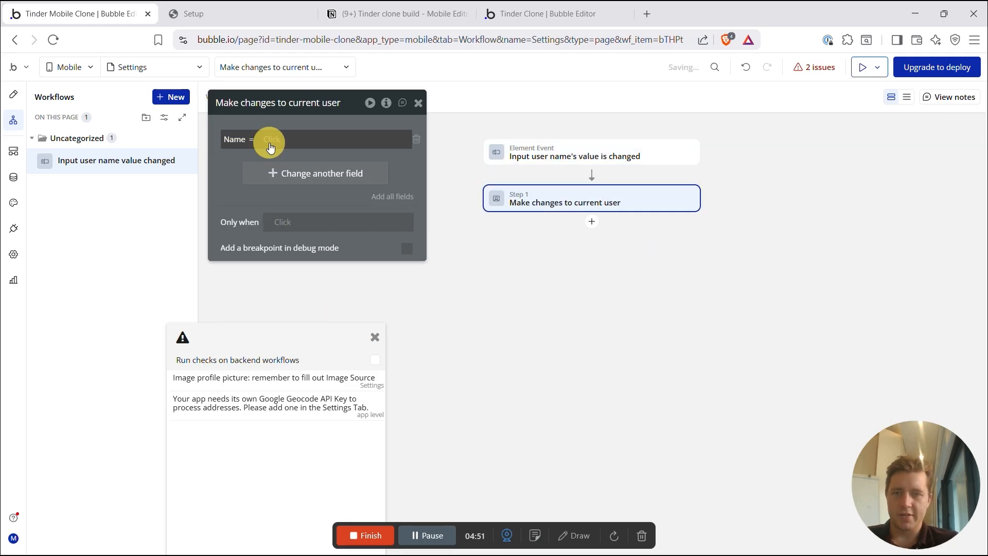
Step: Set the Name field in the action to the dynamic expression Input user name's value
click(269, 141)
text(name)
click(304, 172)
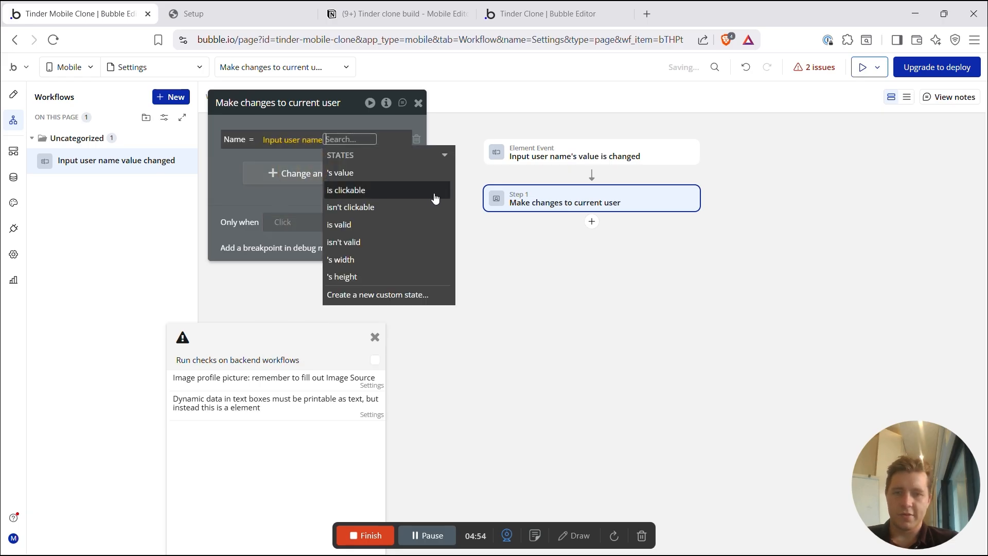
click(360, 165)
click(226, 169)
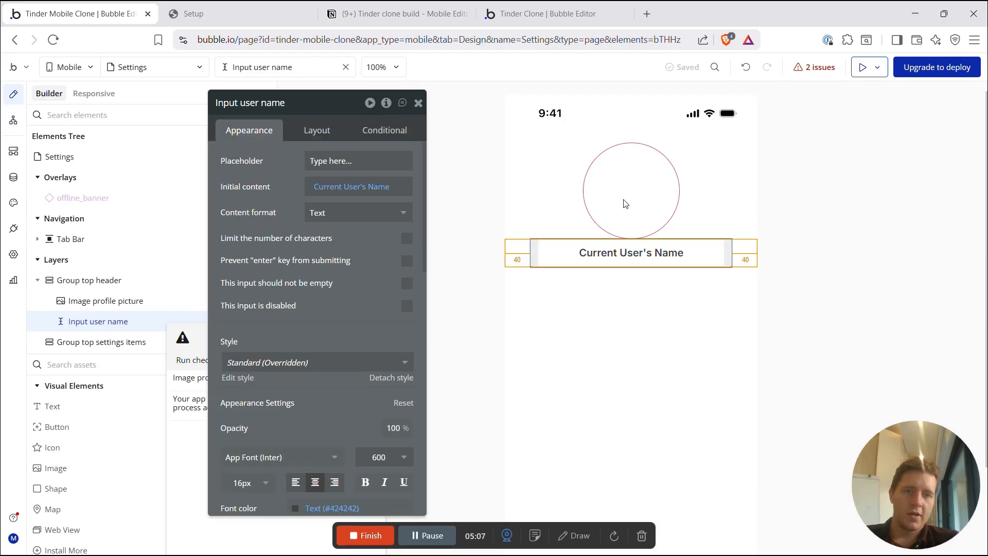
Step: Open the catalogue for installing new plugins and exclude the Web platform so only Mobile is included
click(638, 189)
click(661, 152)
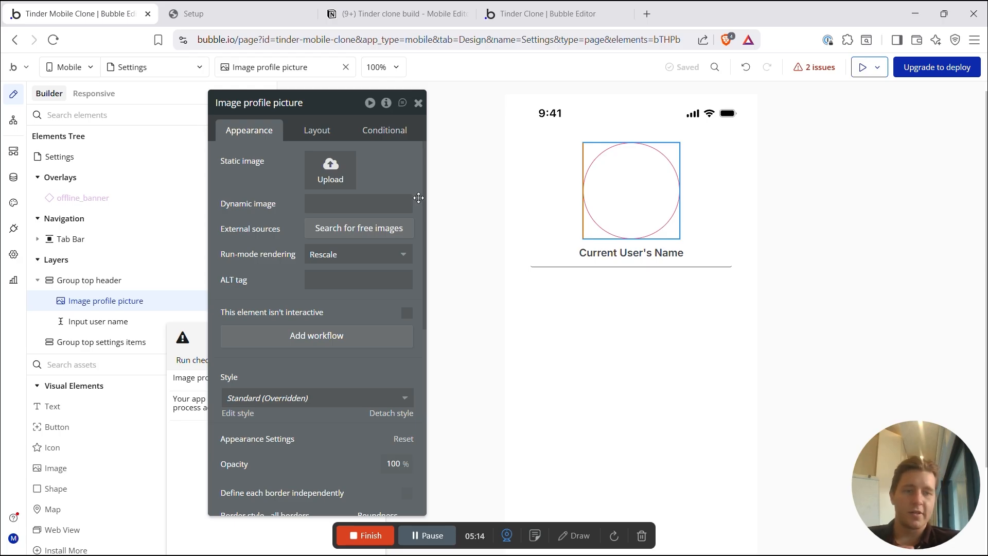
click(15, 229)
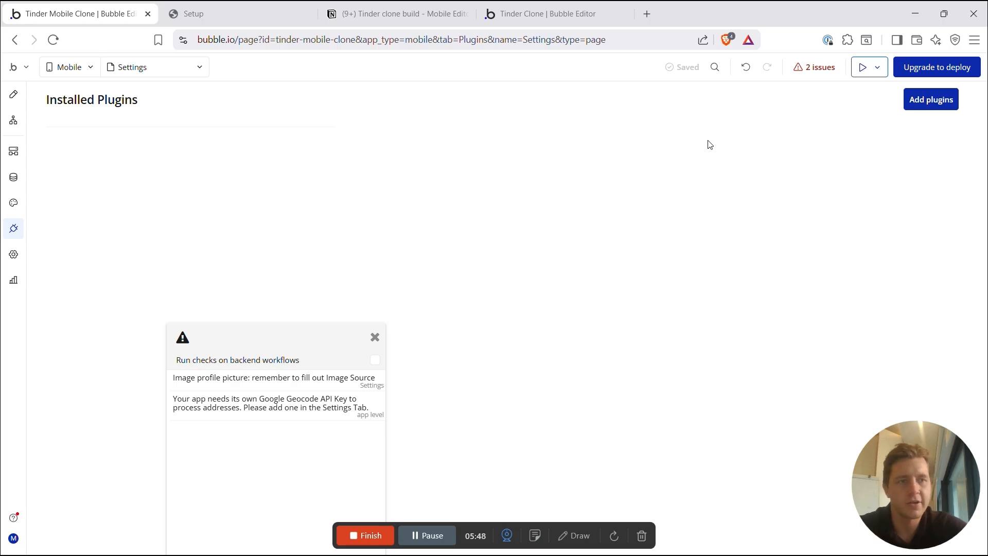
click(911, 105)
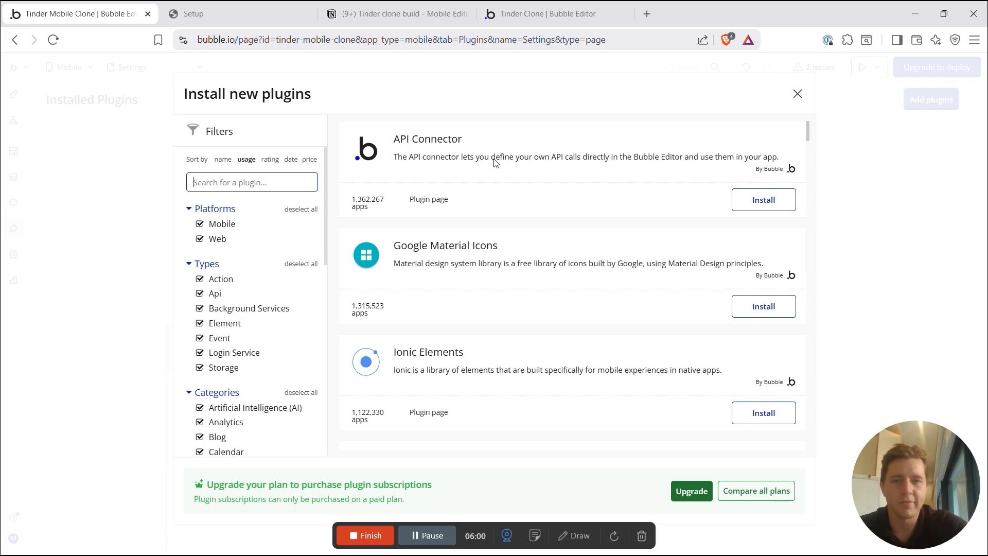
click(797, 94)
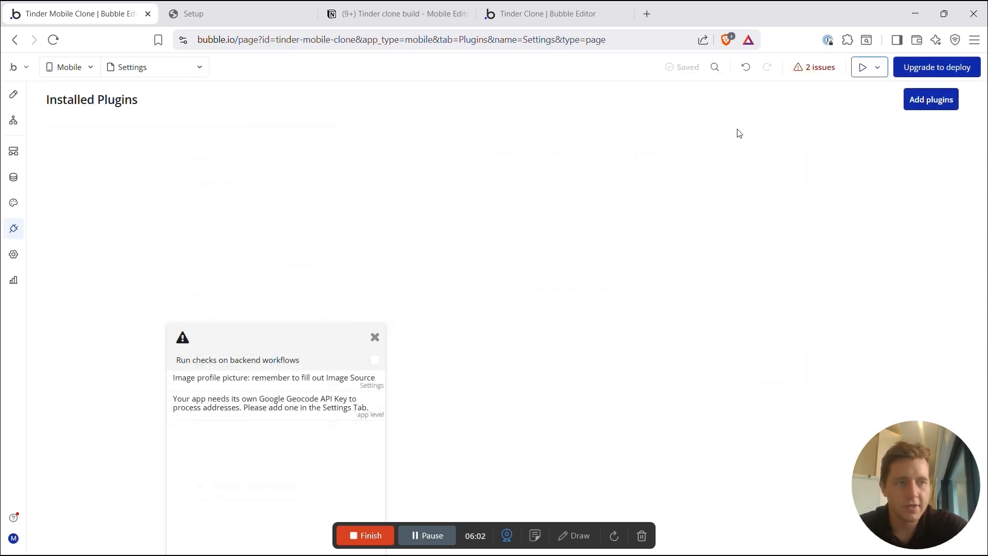
click(933, 100)
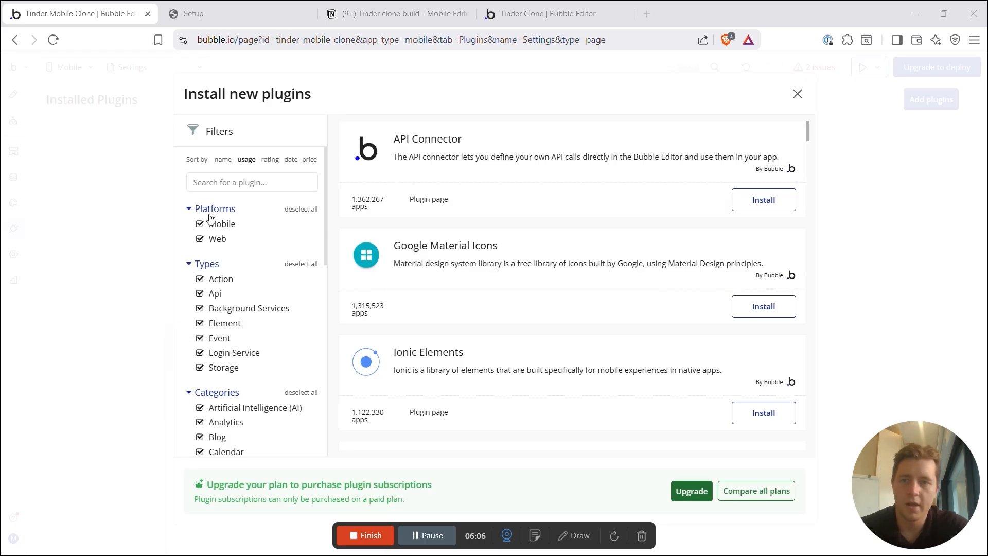
click(200, 239)
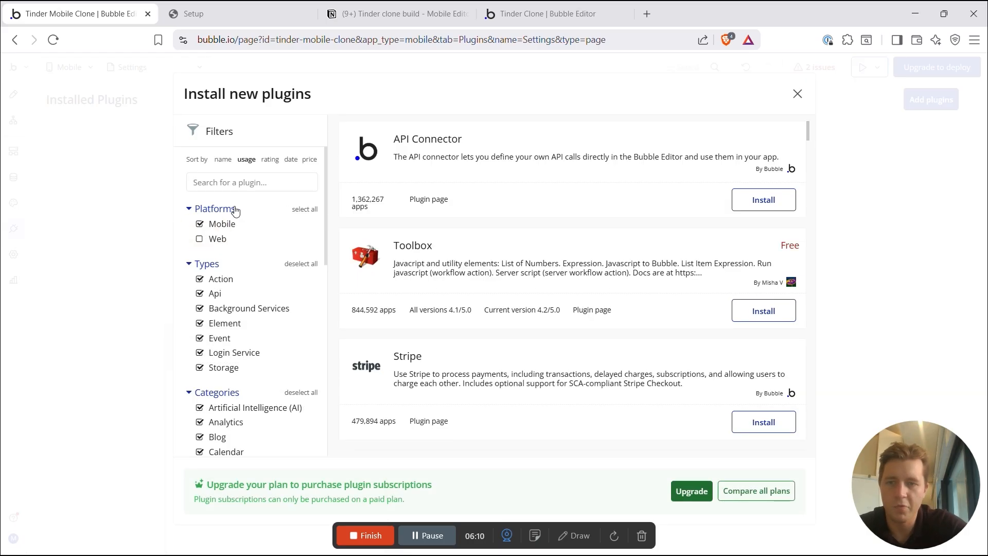
Step: Search the plugins for "multi file", install Mobile App - Multi File Uploader, and review its description and plugin content
click(230, 183)
text(mult)
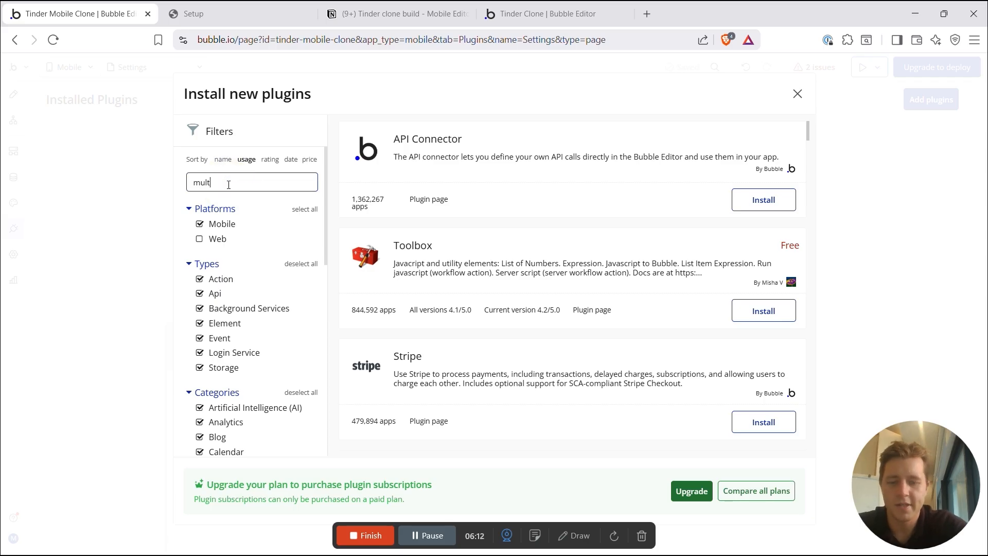
text(i)
scroll(504, 262, down, 1)
scroll(504, 263, down, 2)
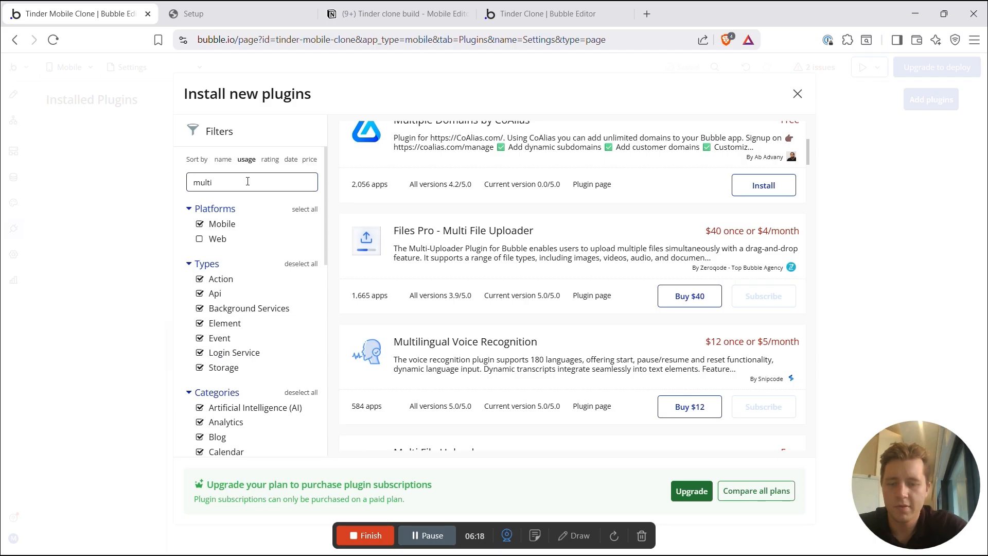
text(file)
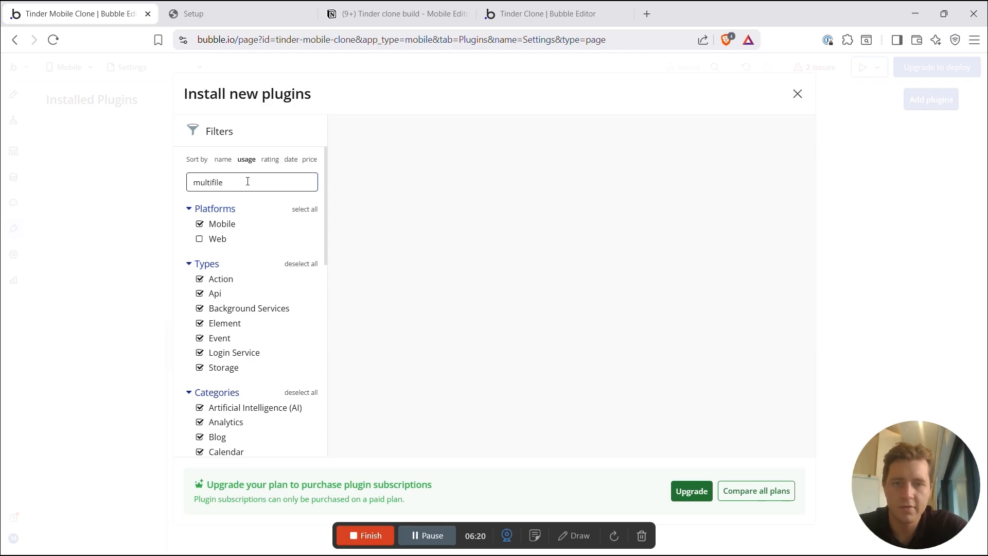
text( f)
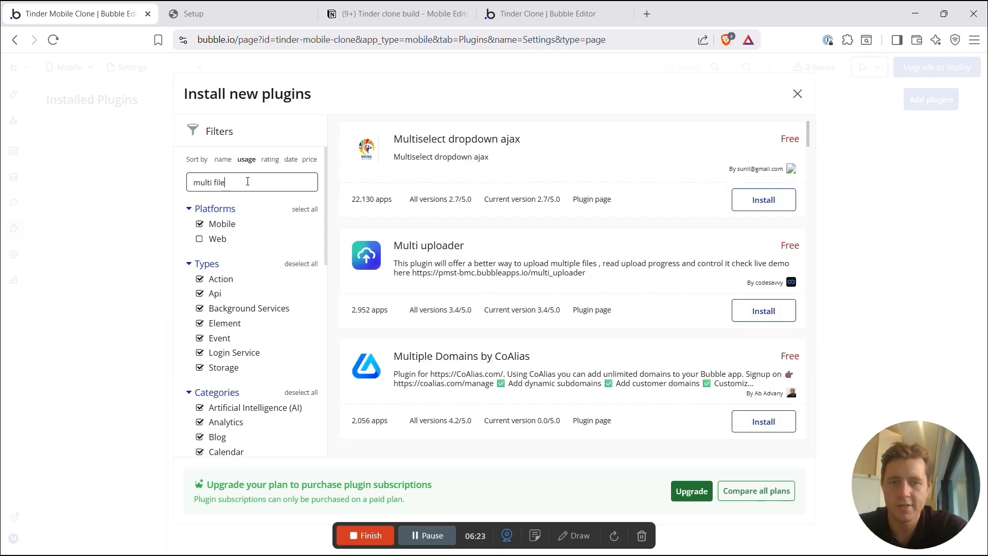
scroll(437, 237, down, 3)
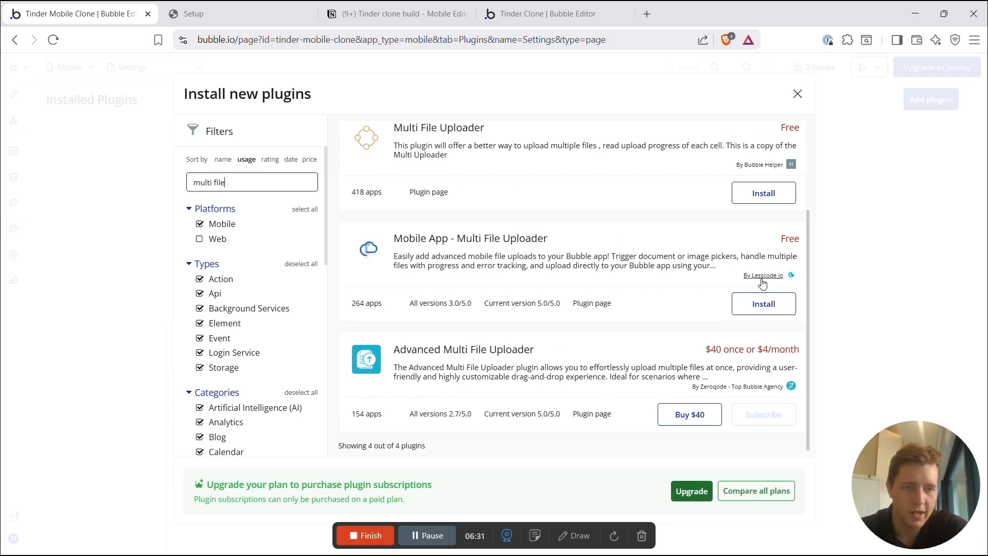
click(764, 303)
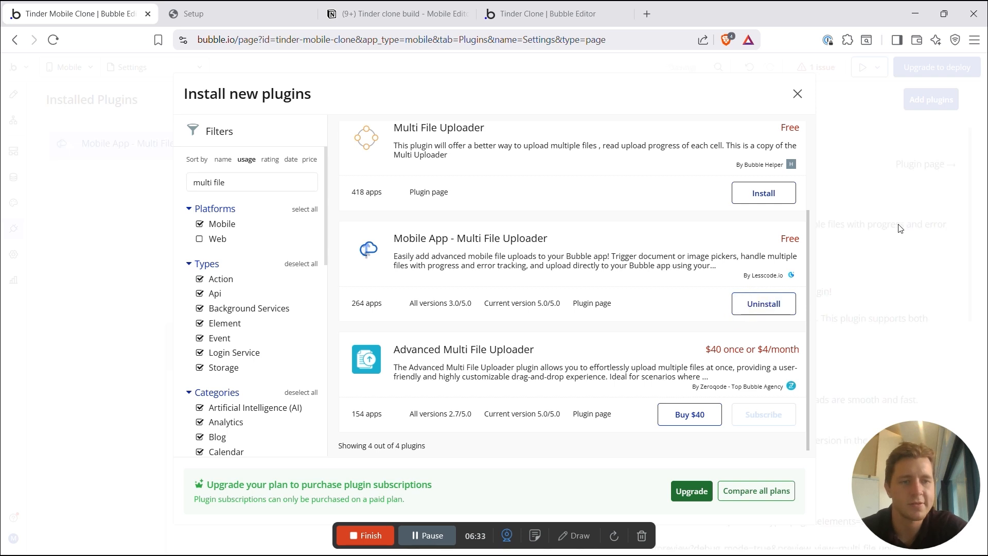
scroll(592, 348, down, 5)
scroll(592, 348, down, 6)
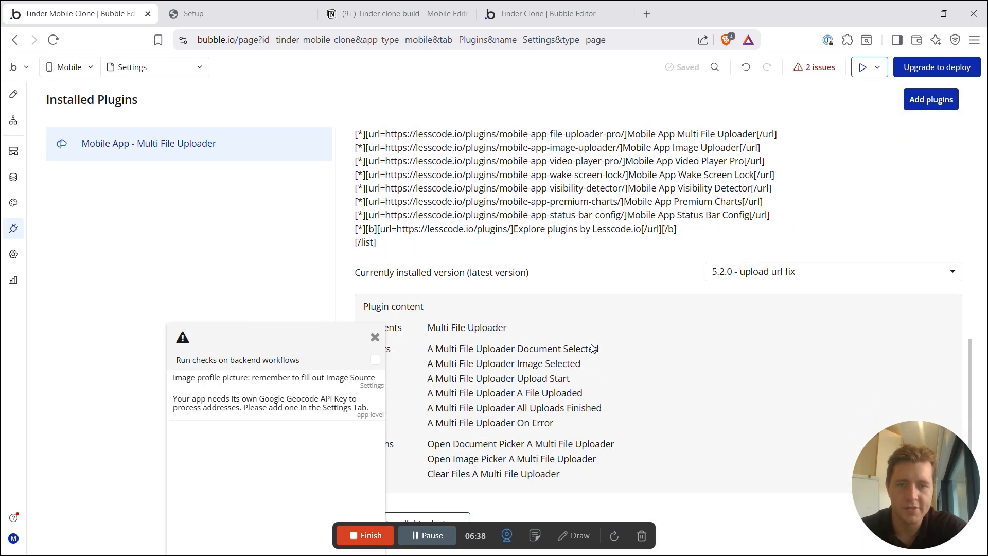
scroll(515, 222, up, 15)
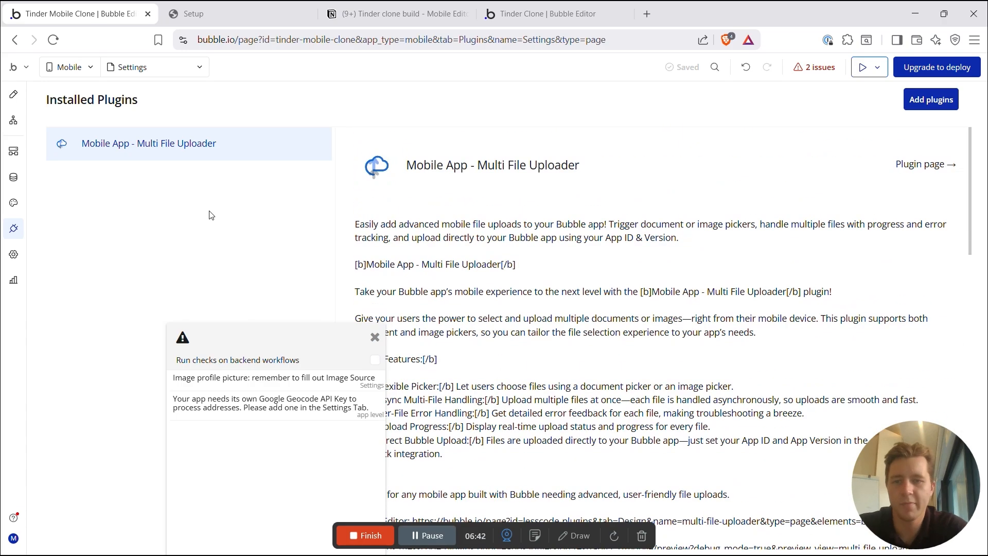
Step: Search the mobile-only plugins for "toast" and install Toast message for Native
click(930, 101)
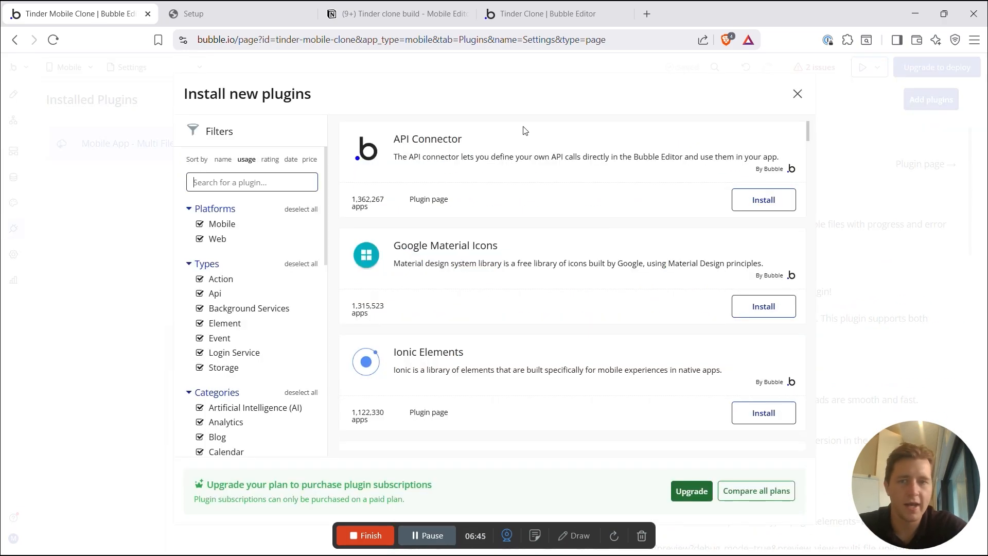
text(toast)
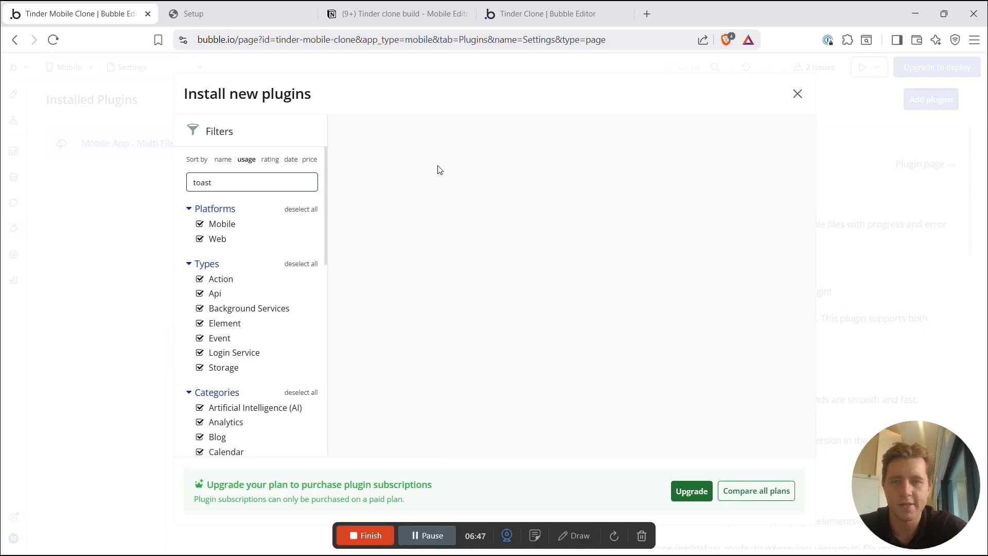
click(200, 240)
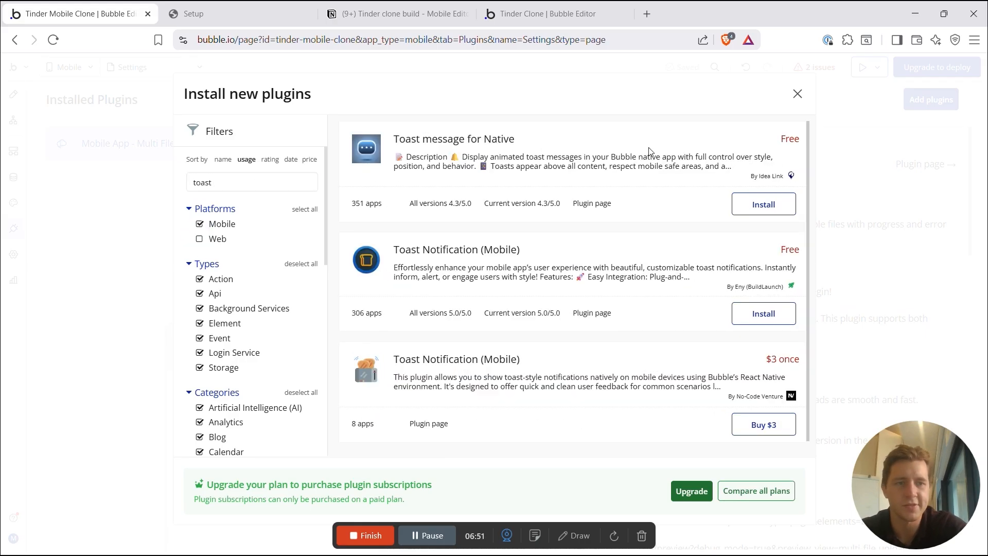
click(762, 206)
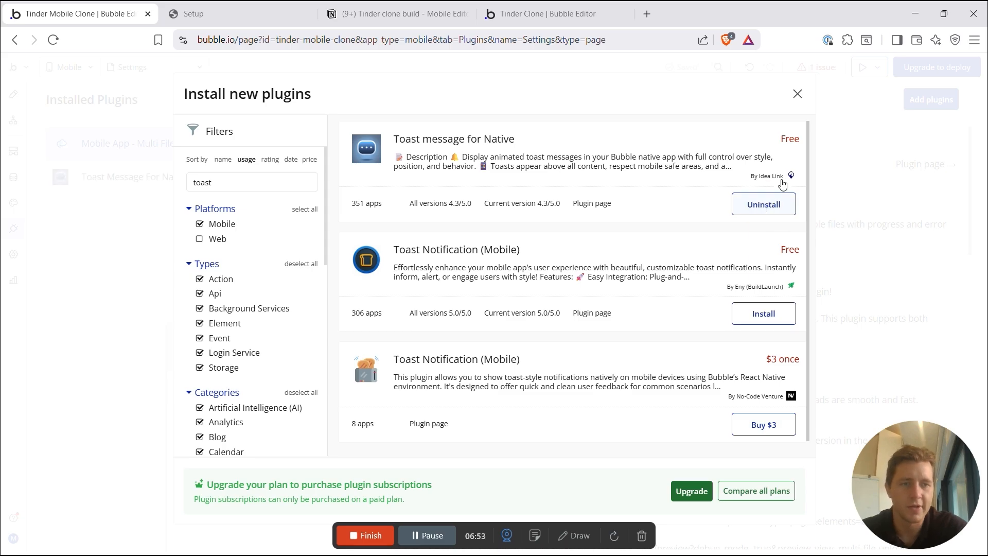
click(797, 94)
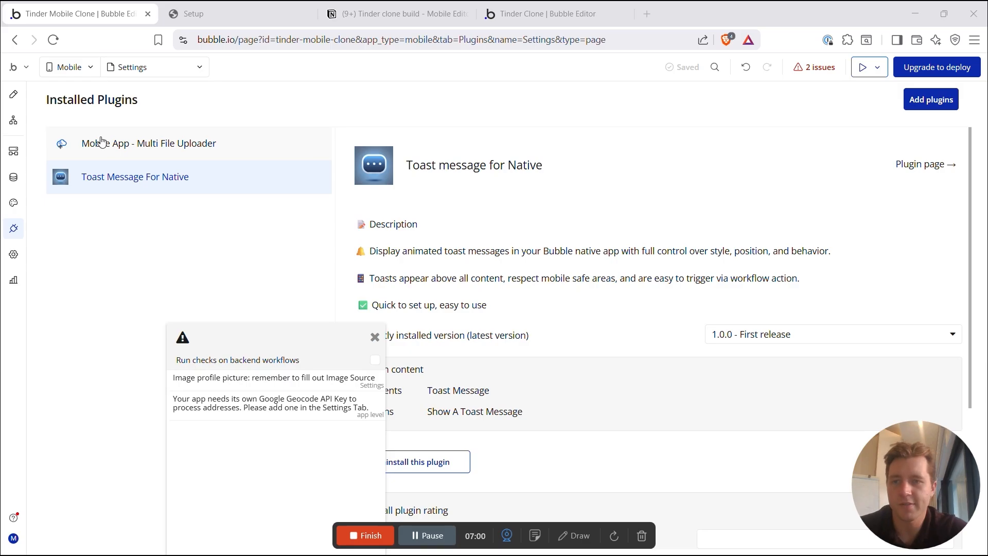
Step: Add an icon to Group top header between the profile picture and the name input, and centre it horizontally
click(17, 96)
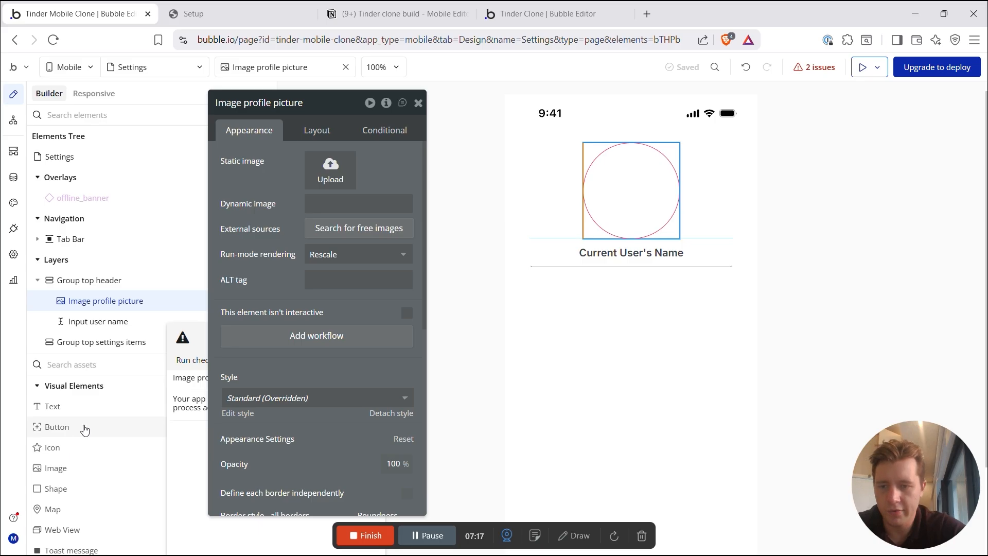
drag(61, 458, 670, 240)
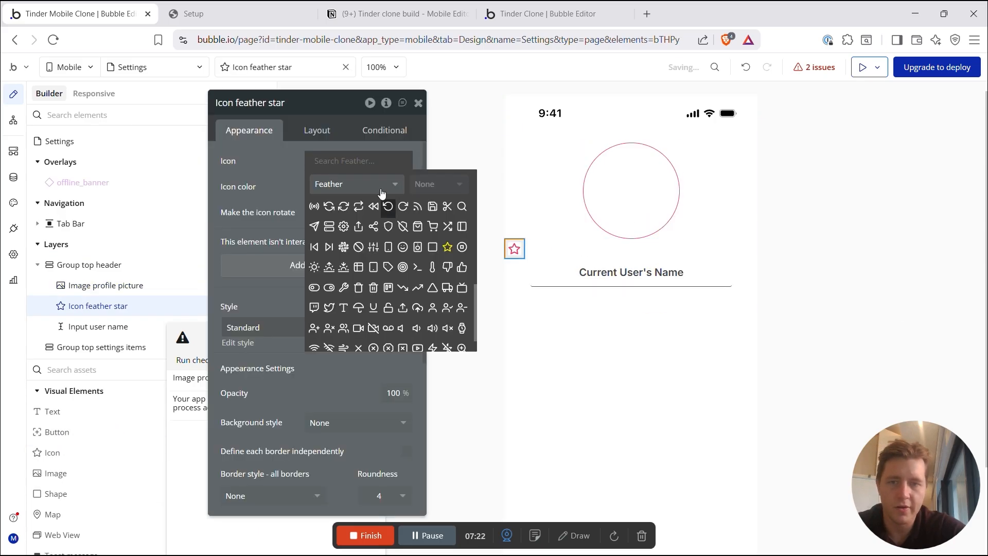
click(315, 130)
click(385, 226)
Step: Change the new icon to the Feather Upload-cloud symbol
click(251, 129)
click(332, 162)
text(uplo)
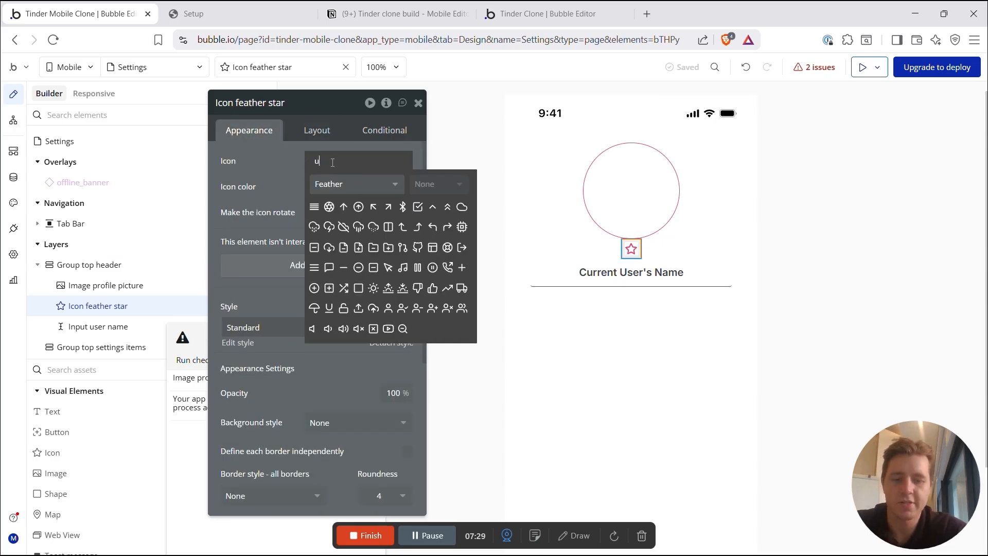
click(329, 207)
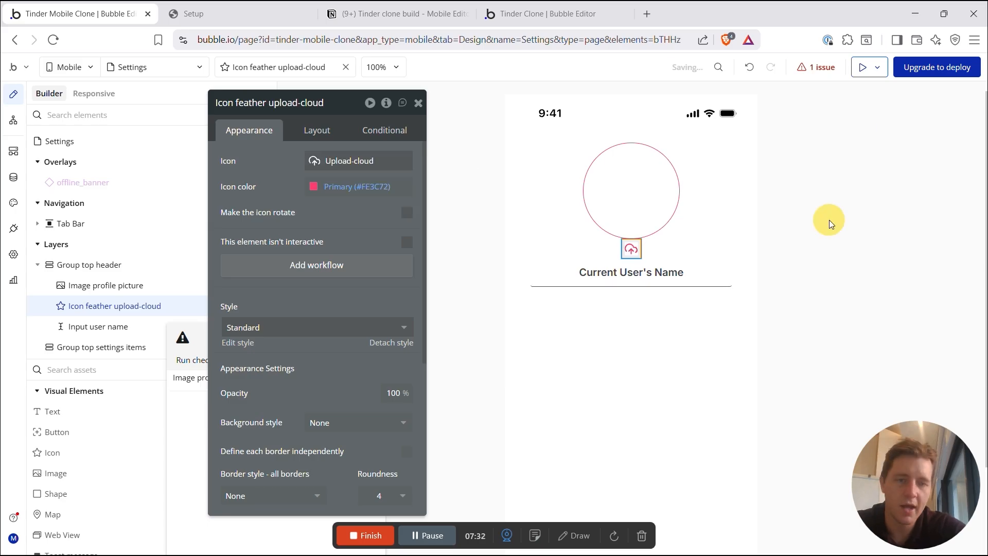
click(827, 221)
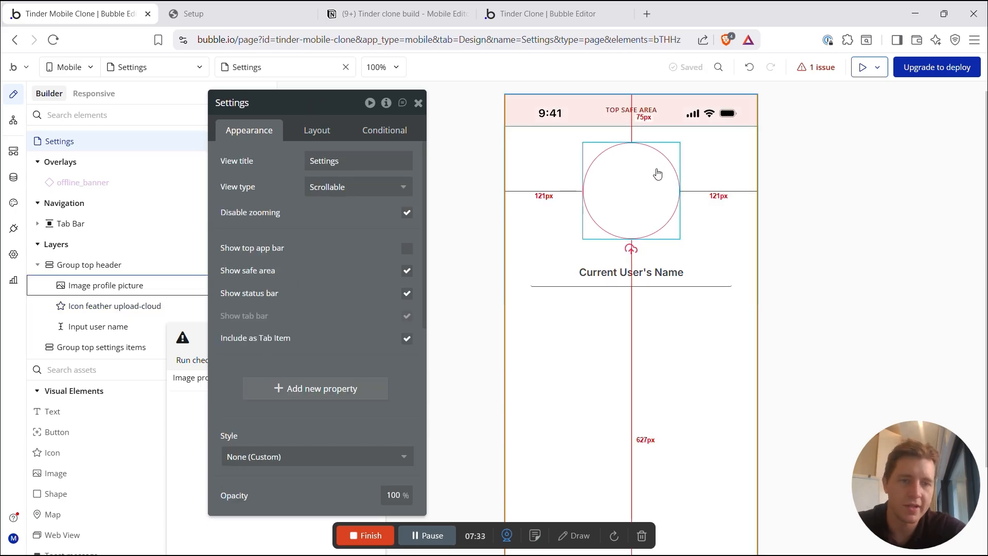
Step: Add a Multi File Uploader element to Group top header, above the profile picture
click(632, 249)
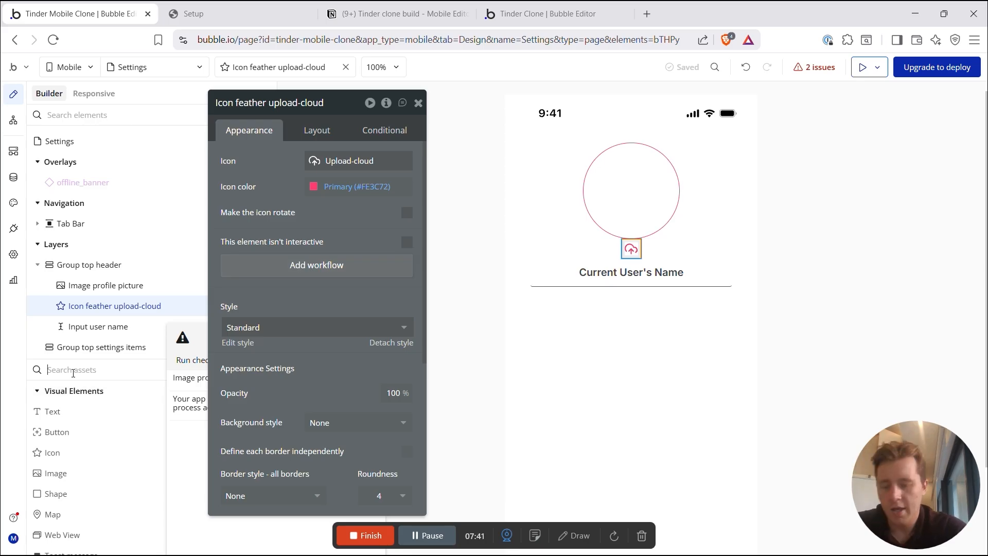
scroll(77, 448, down, 5)
scroll(78, 453, down, 2)
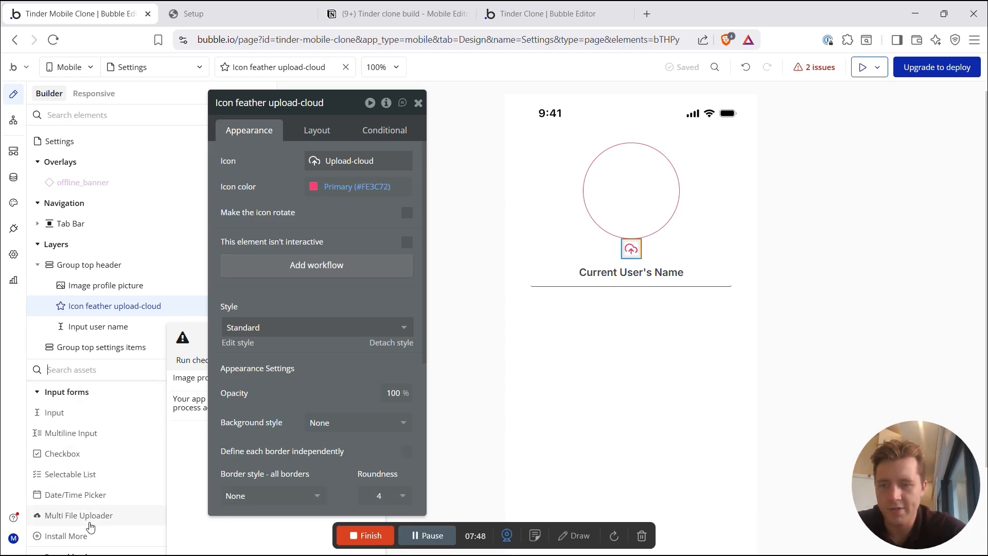
drag(81, 515, 567, 174)
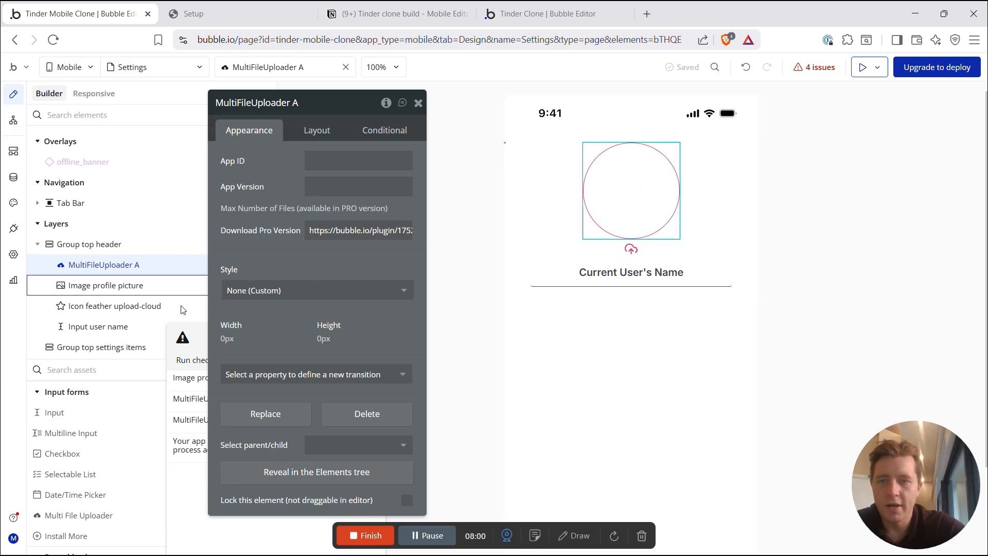
Step: Set the uploader's App ID to tinder-mobile-clone, copied from the id in the editor's URL
mouse_move(270, 186)
mouse_down()
mouse_move(347, 287)
mouse_move(363, 261)
mouse_up()
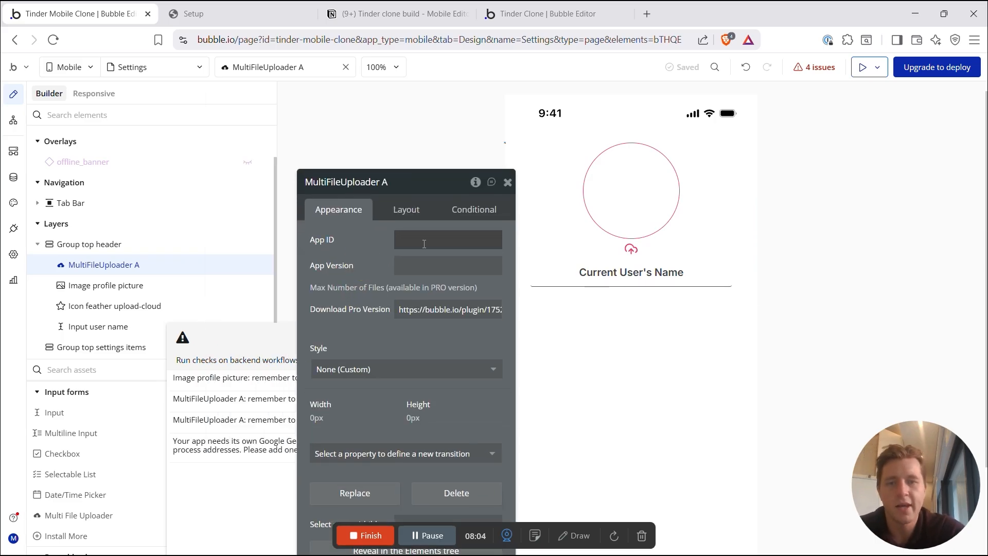
click(424, 244)
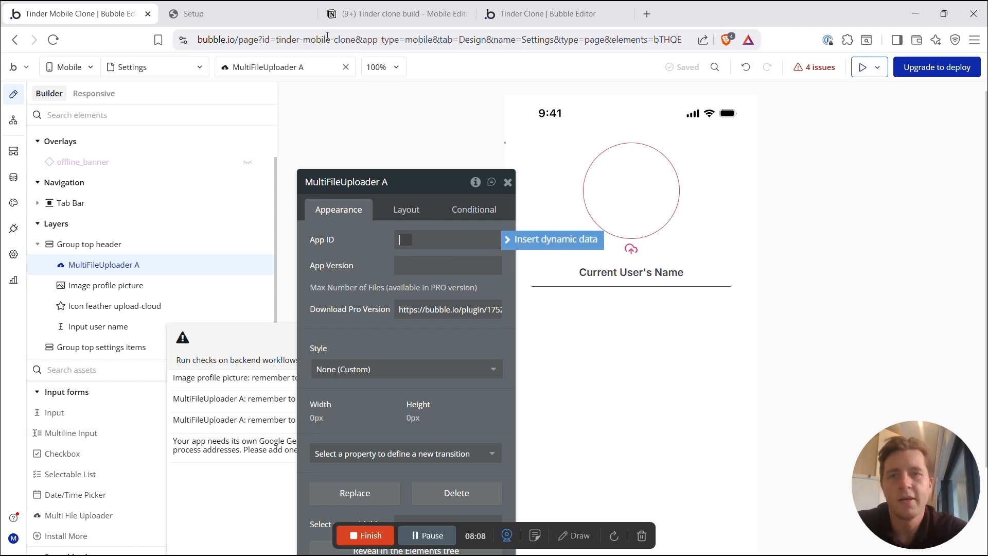
click(358, 41)
click(364, 41)
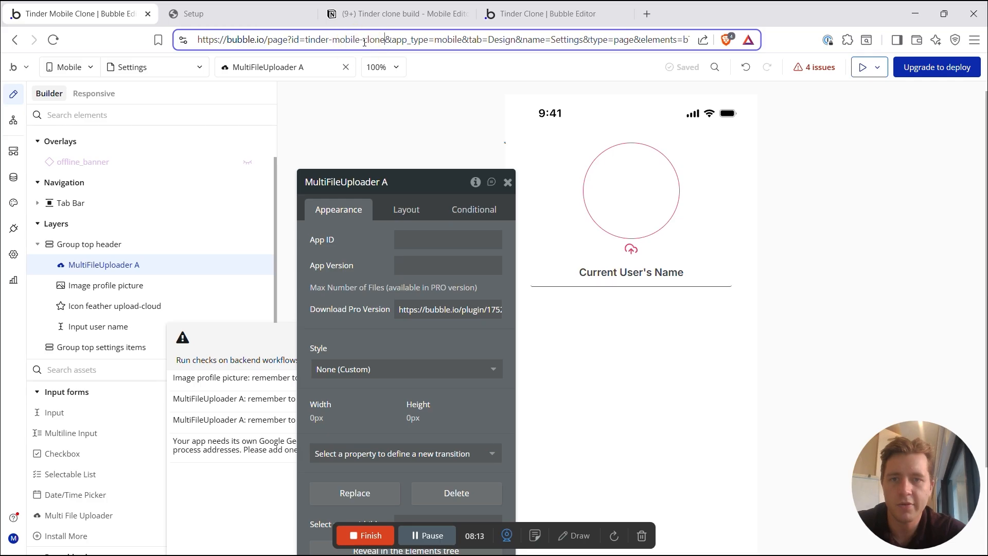
drag(387, 40, 306, 44)
key(ctrl+c)
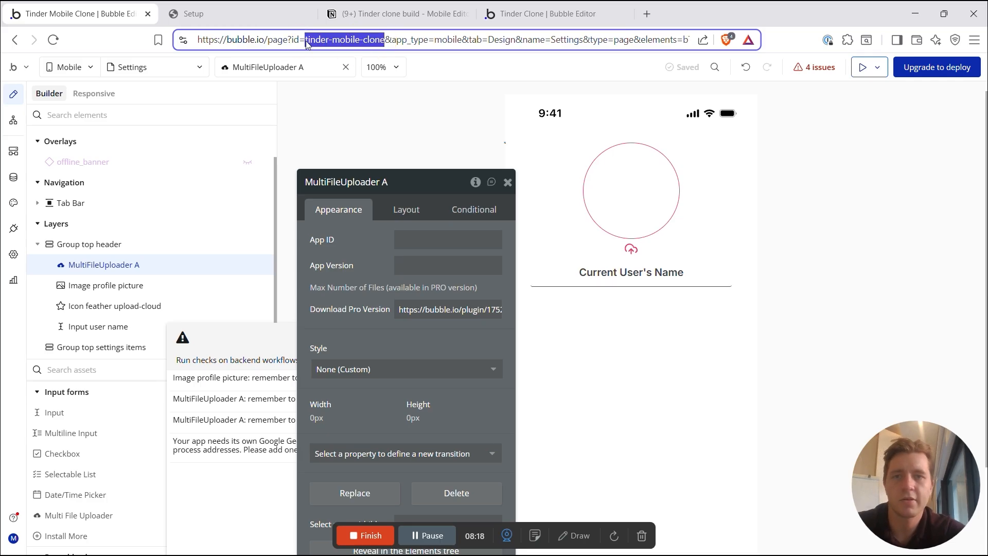
click(416, 240)
key(ctrl+v)
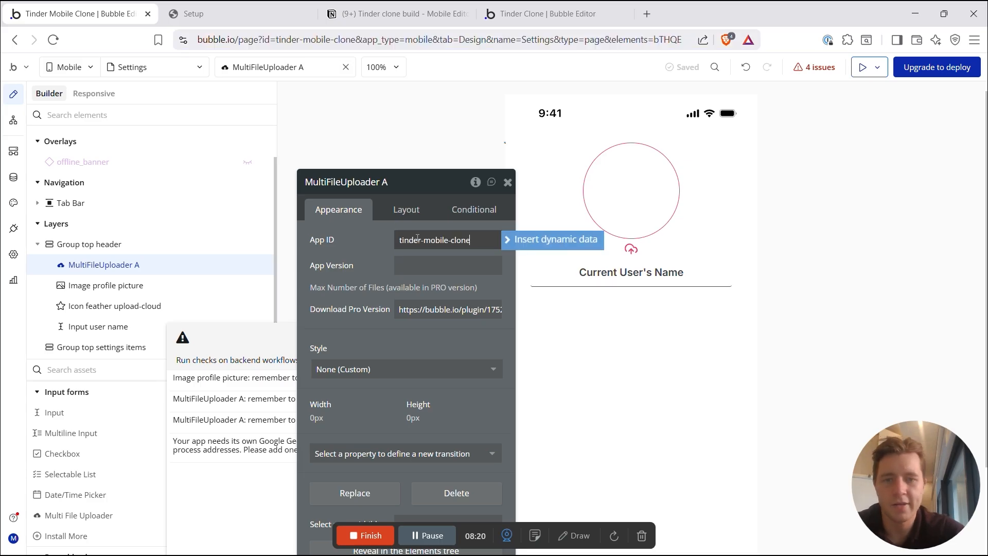
click(364, 243)
Step: Set the uploader's App Version to the dynamic data source App version
click(415, 265)
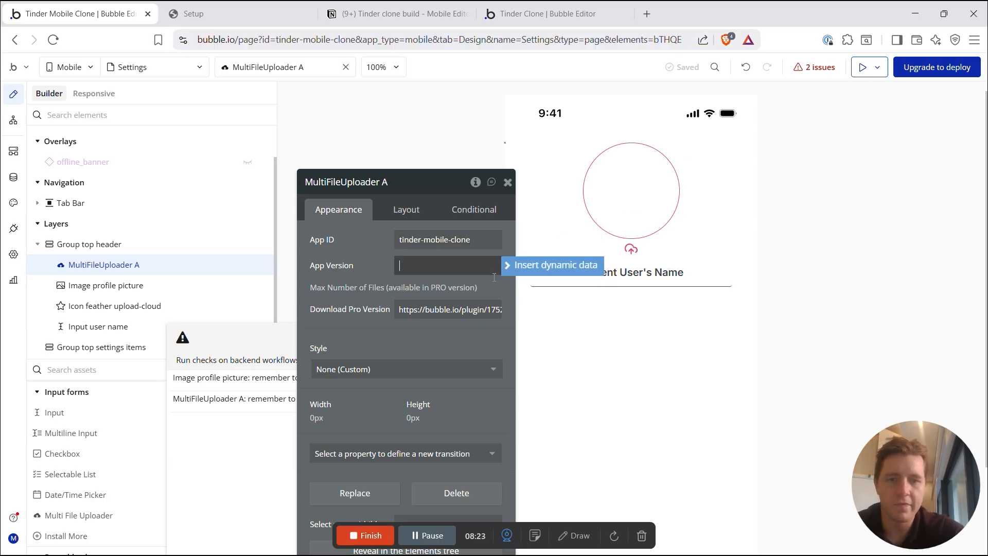
click(549, 267)
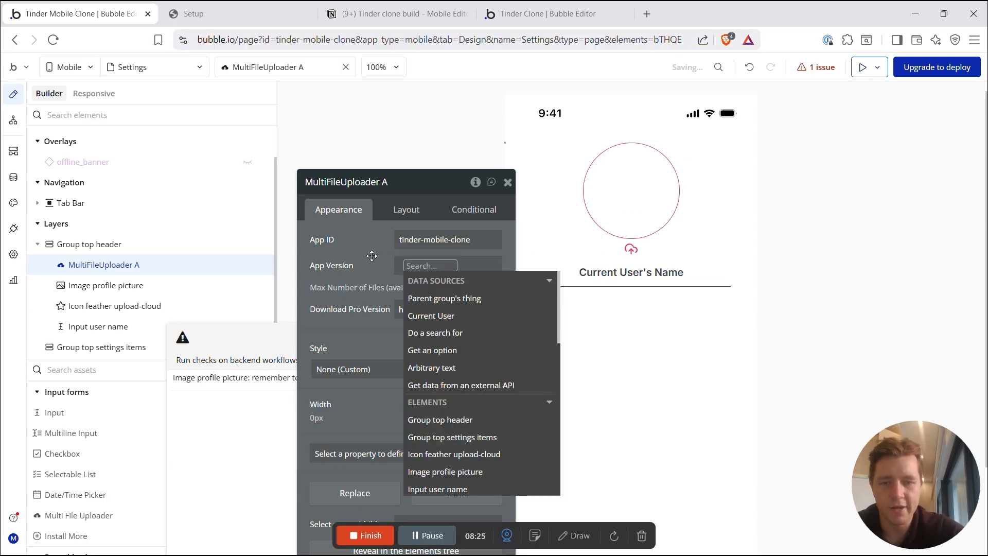
text(app)
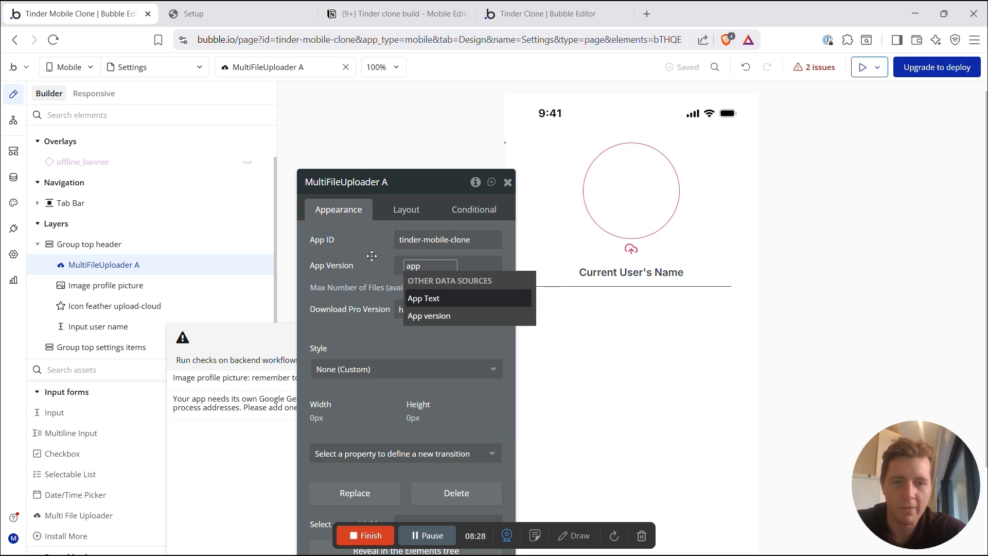
click(437, 319)
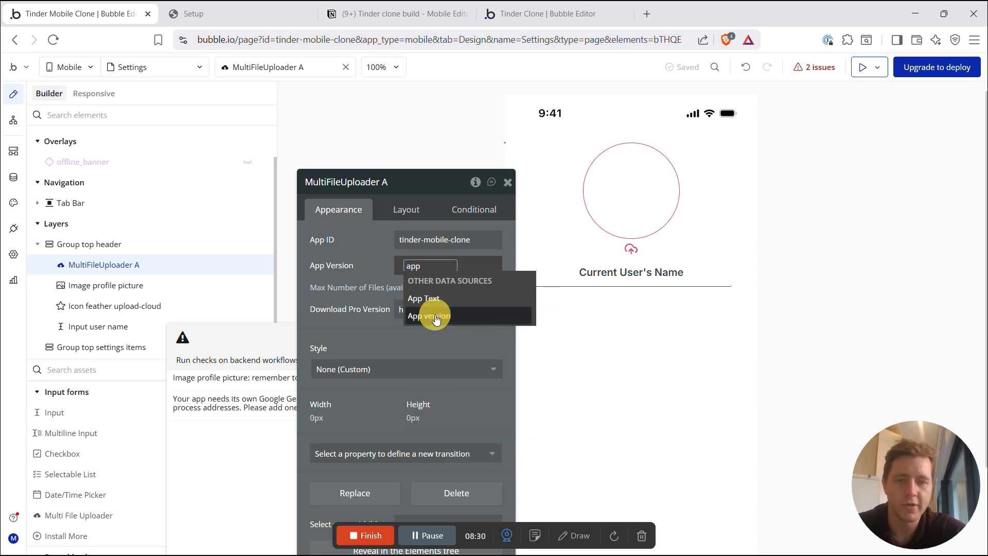
click(362, 268)
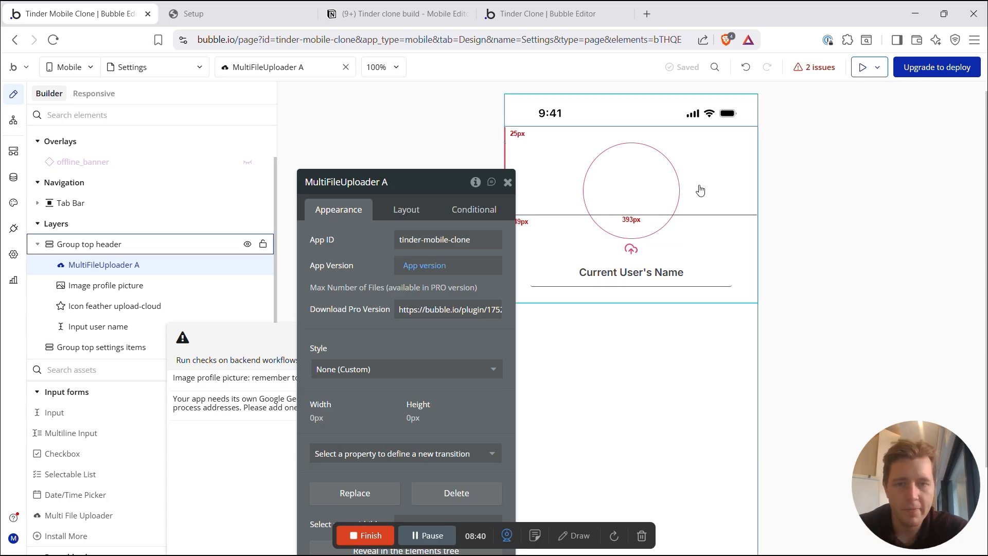
Step: Create a workflow for tapping the upload-cloud icon and add the action Open Image Picker a Multi File Uploader
click(631, 249)
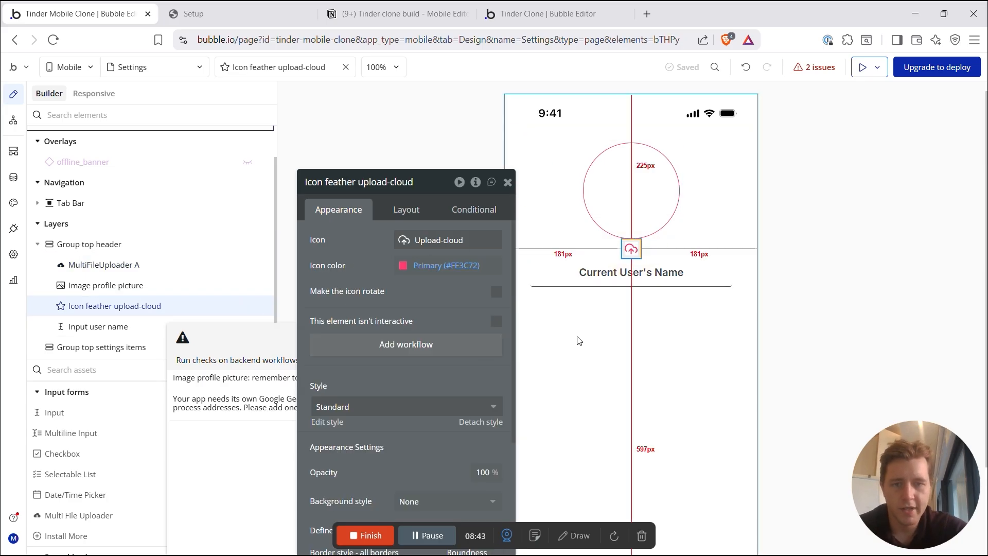
click(409, 350)
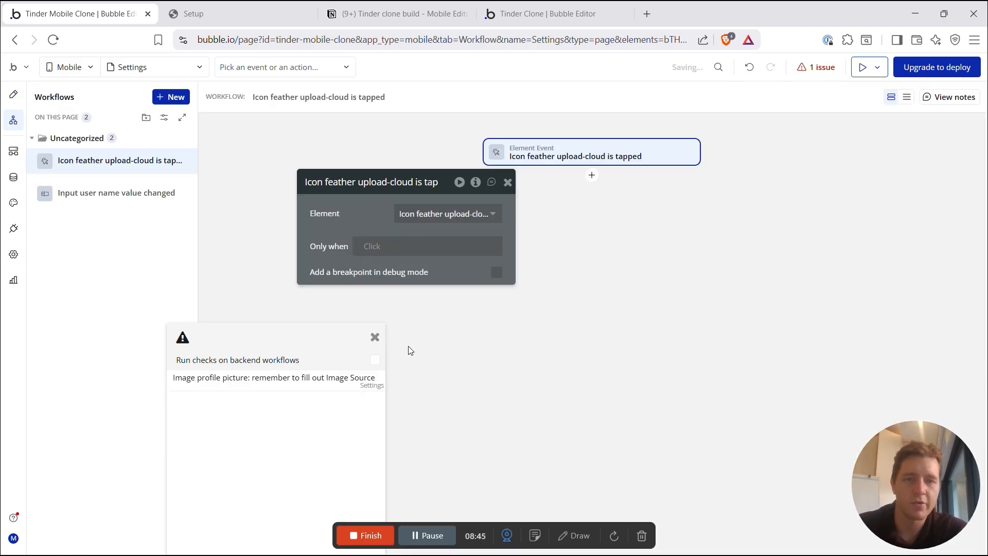
click(592, 176)
text(mul)
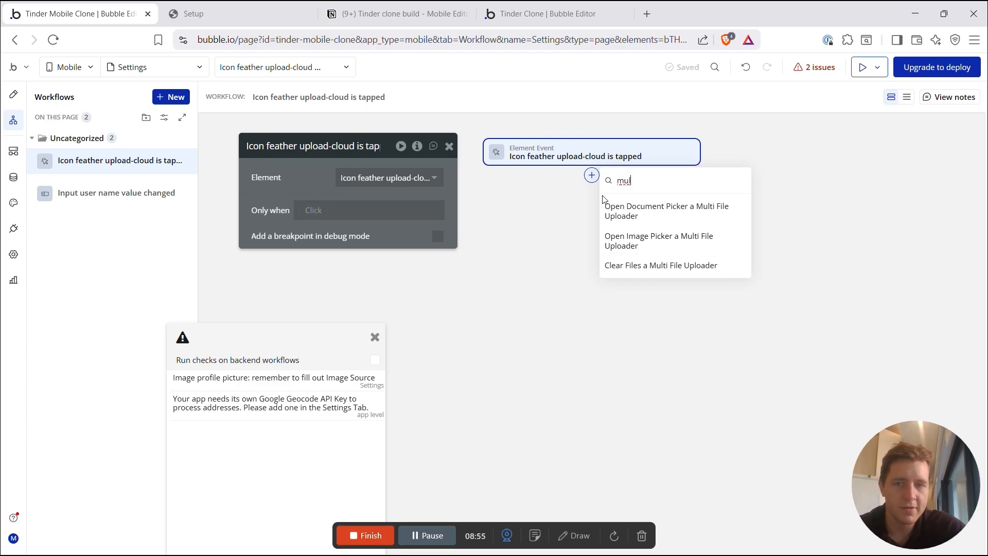
click(629, 244)
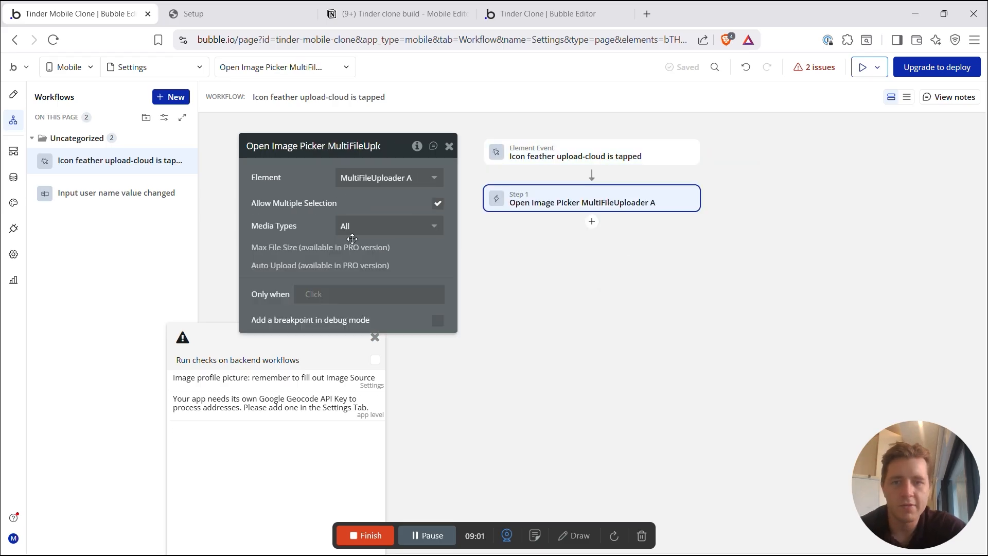
Step: Disable Allow Multiple Selection for the image picker action and set its Media Types to Images
click(439, 205)
click(439, 205)
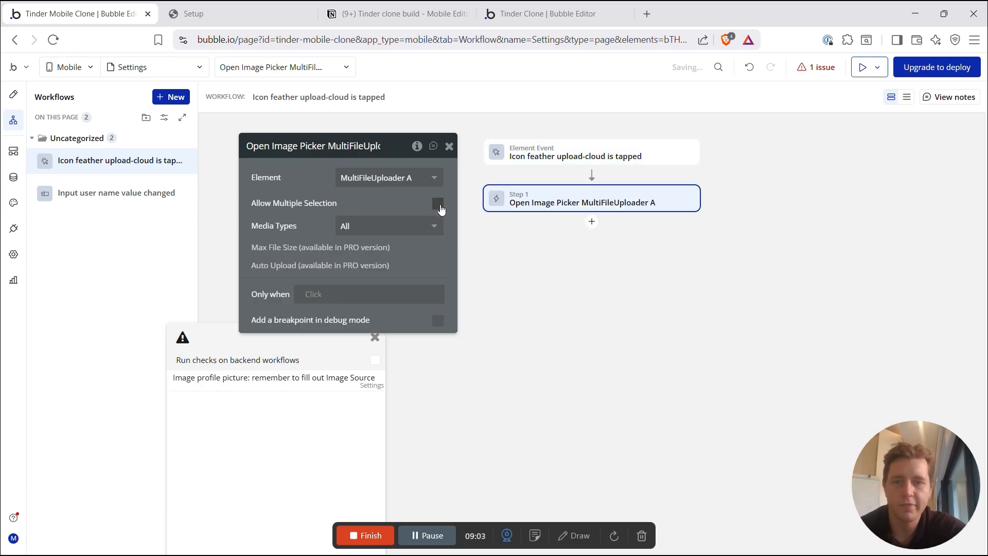
click(370, 225)
click(365, 286)
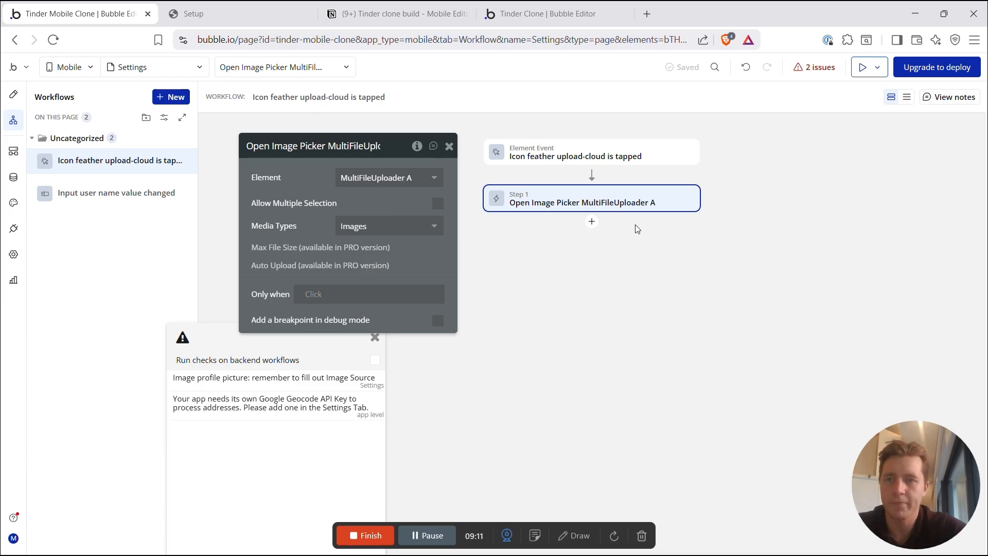
Step: Create a workflow folder named Profile Picture and move the upload-cloud icon workflow into it
click(146, 117)
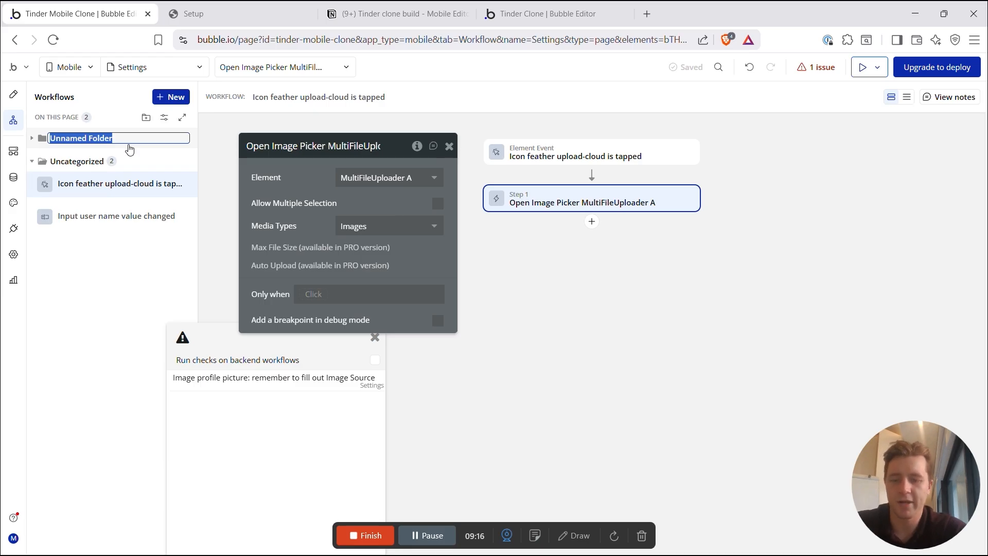
text(PR)
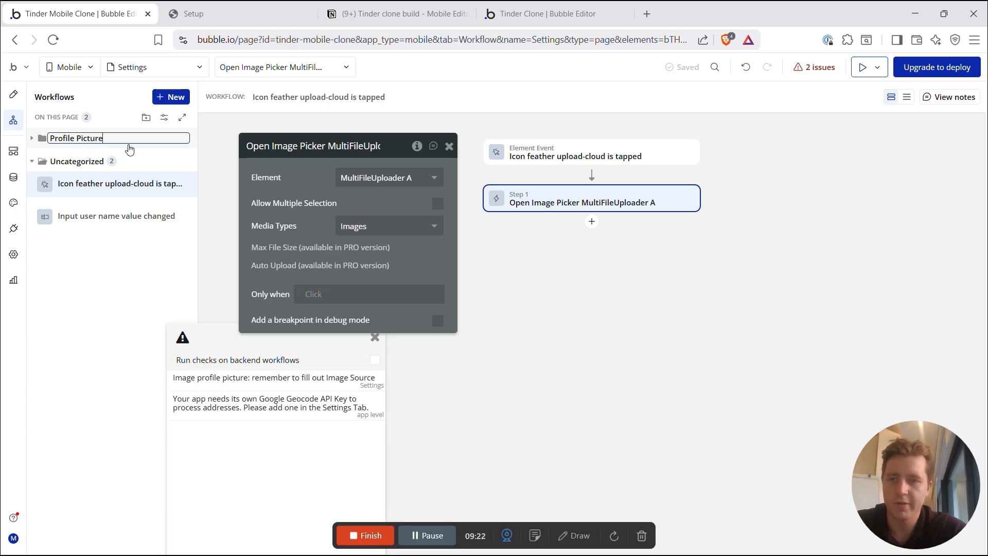
key(Return)
drag(103, 164, 106, 221)
click(82, 272)
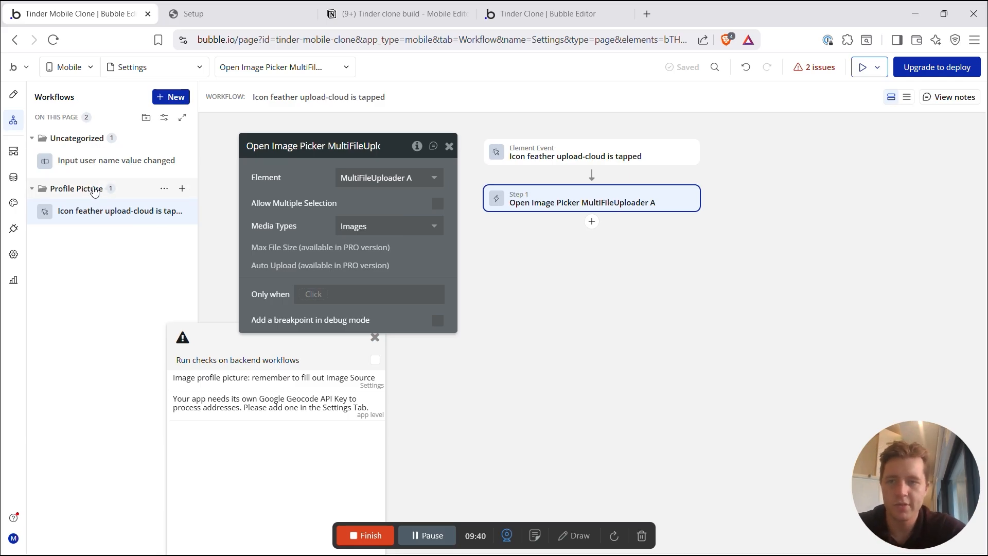
Step: Add a workflow to the Profile Picture folder with the event A Multi File Uploader A File Uploaded
click(183, 189)
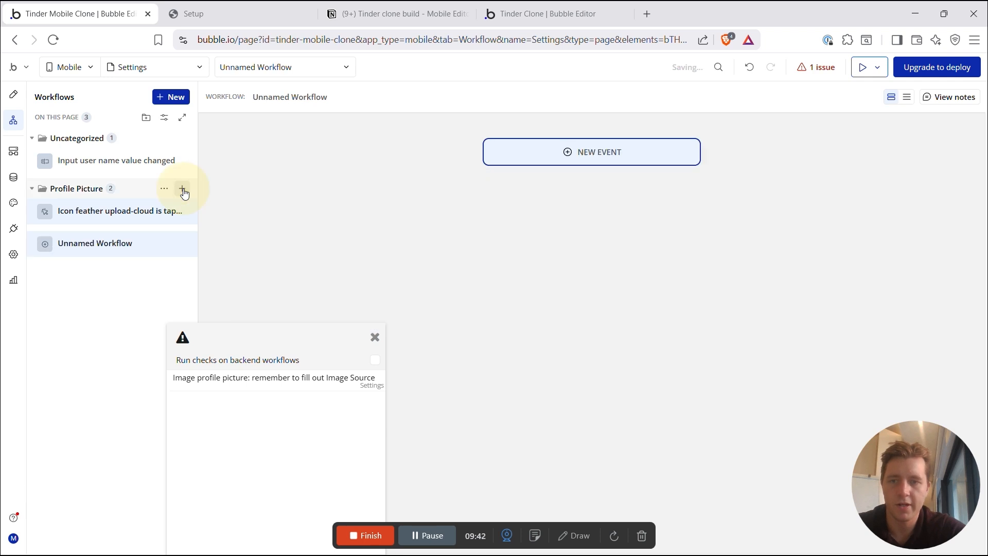
mouse_move(538, 231)
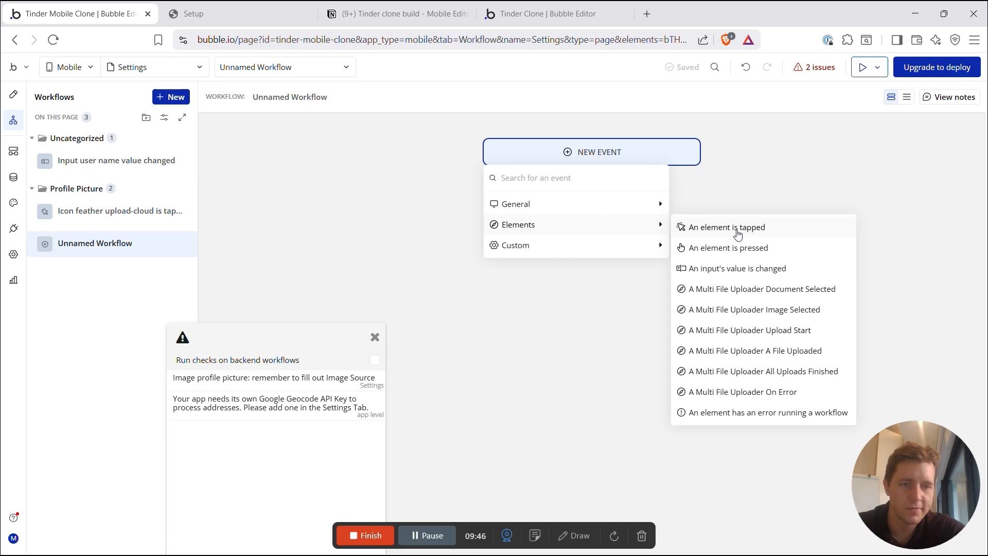
click(743, 355)
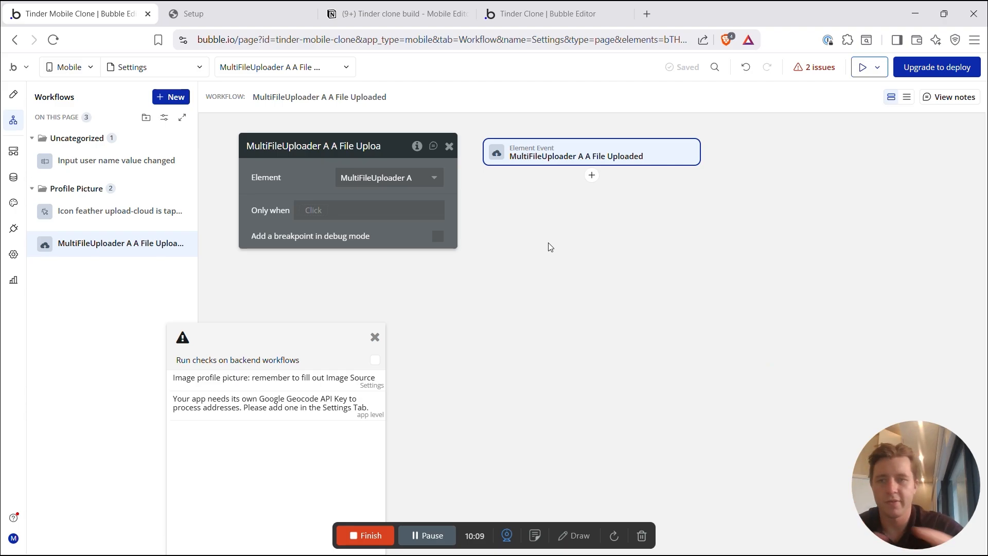
Step: Add a Make changes to current user action to the file-uploaded workflow and choose the Profile Photo field to change
click(591, 176)
text(make)
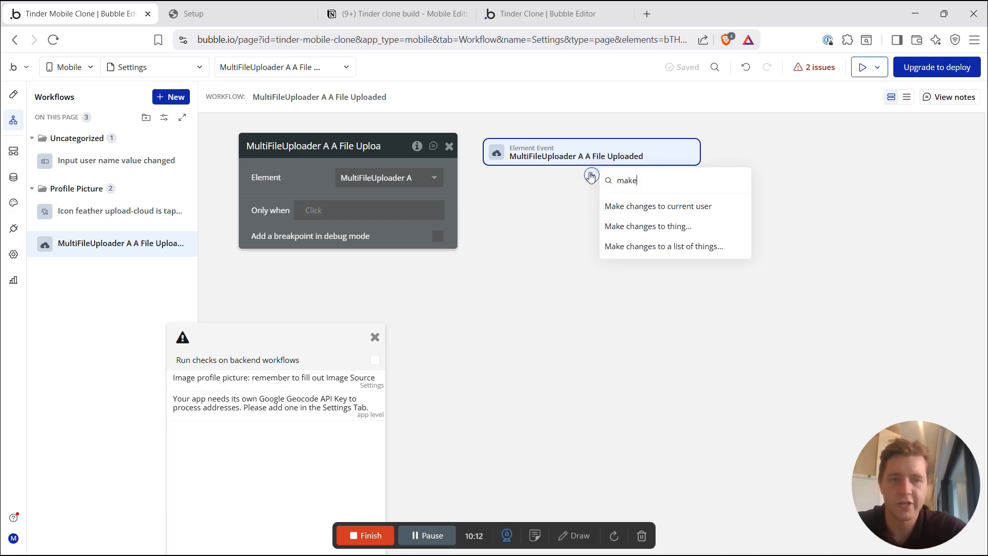
click(647, 208)
click(331, 188)
click(263, 178)
text(image)
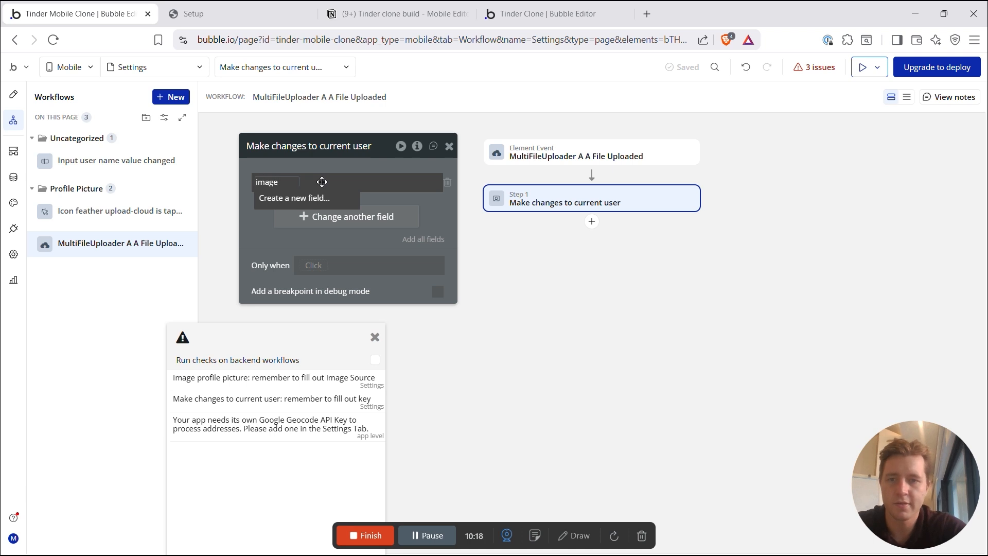
click(289, 194)
Step: Set the Profile Photo value to This MultiFileUploader's Uploaded File URLs:first item
click(331, 184)
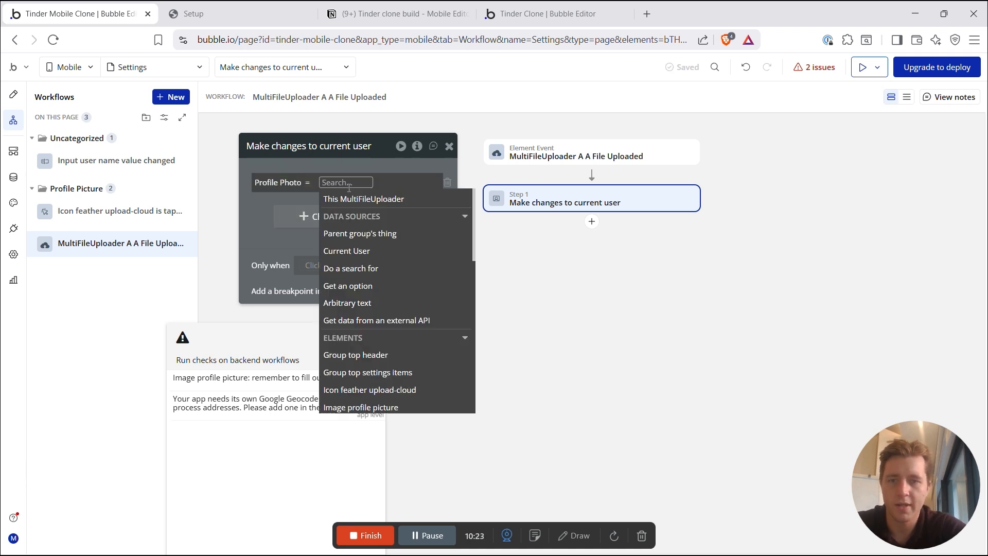
click(360, 200)
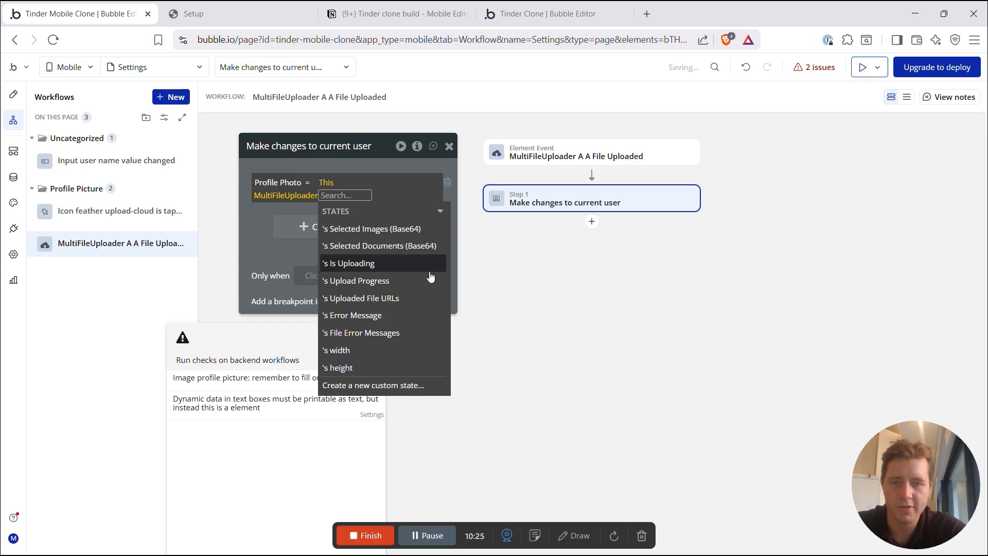
click(369, 301)
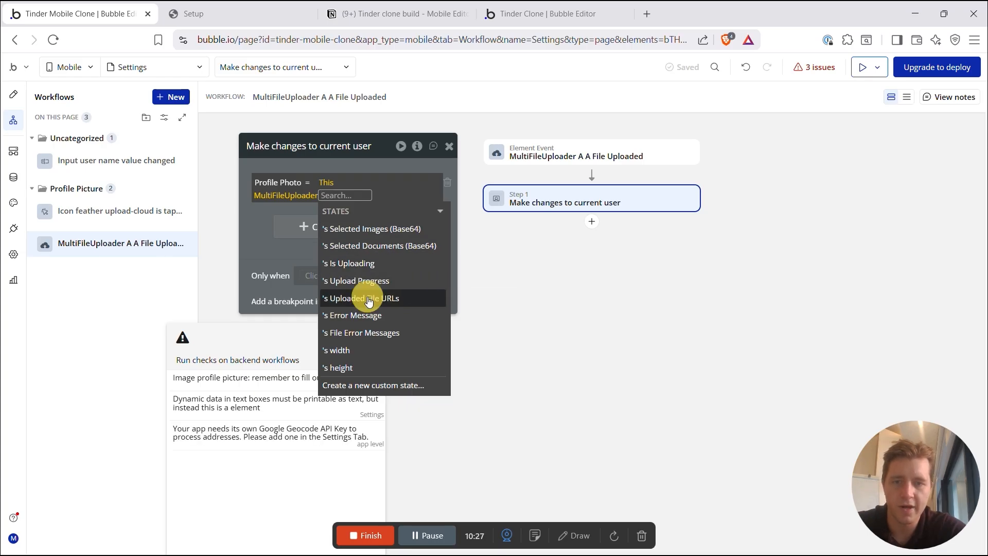
click(263, 232)
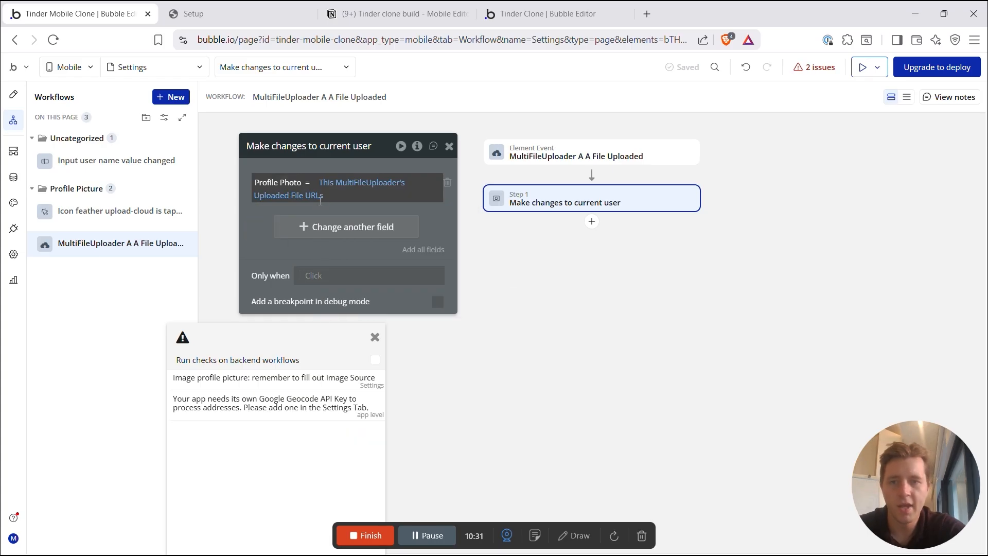
click(322, 201)
click(386, 195)
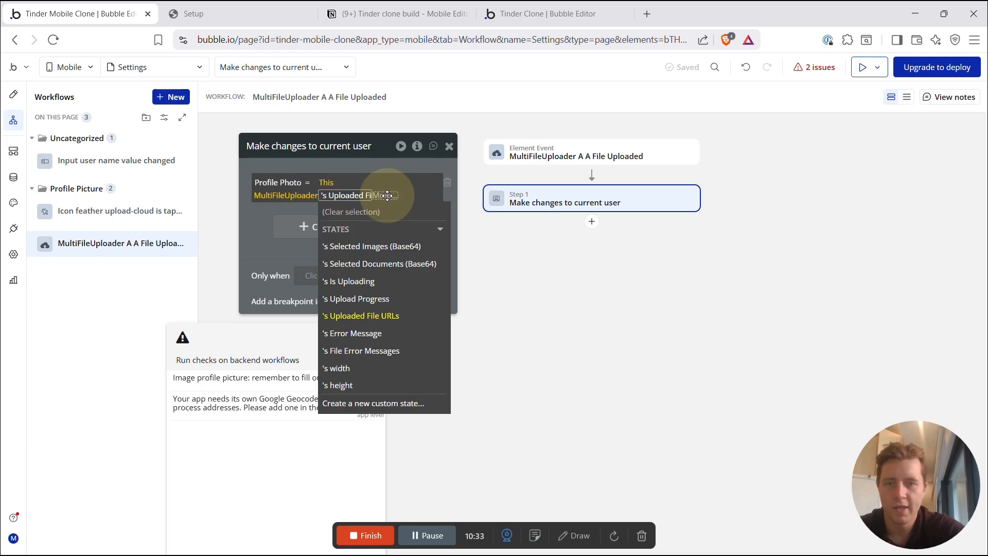
click(351, 282)
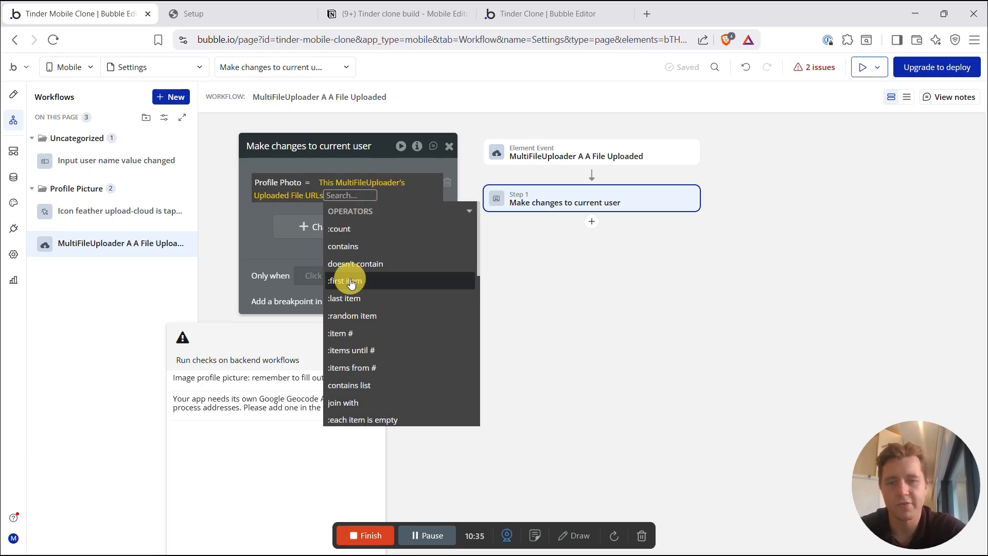
click(263, 215)
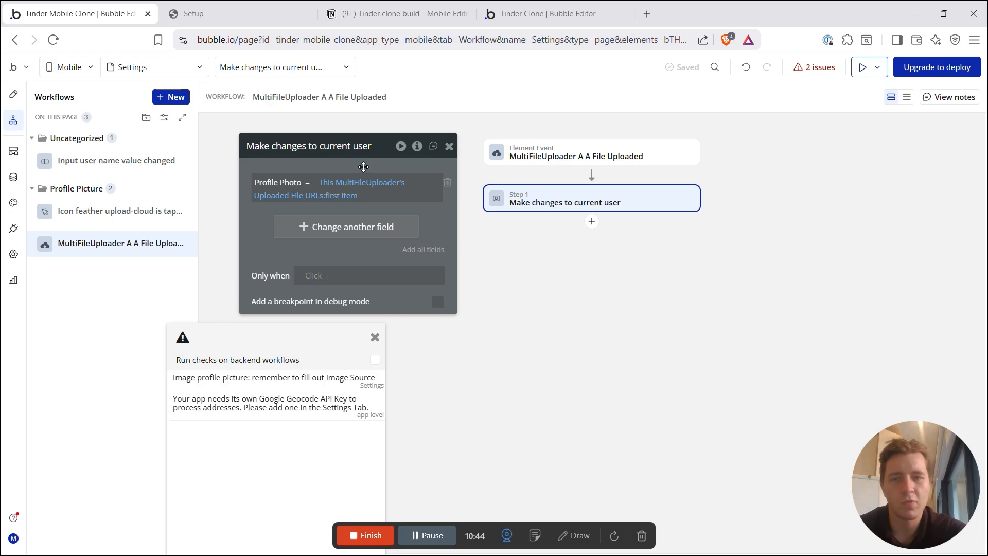
Step: Add a Clear Files a Multi File Uploader action after the Make changes to current user step
click(592, 221)
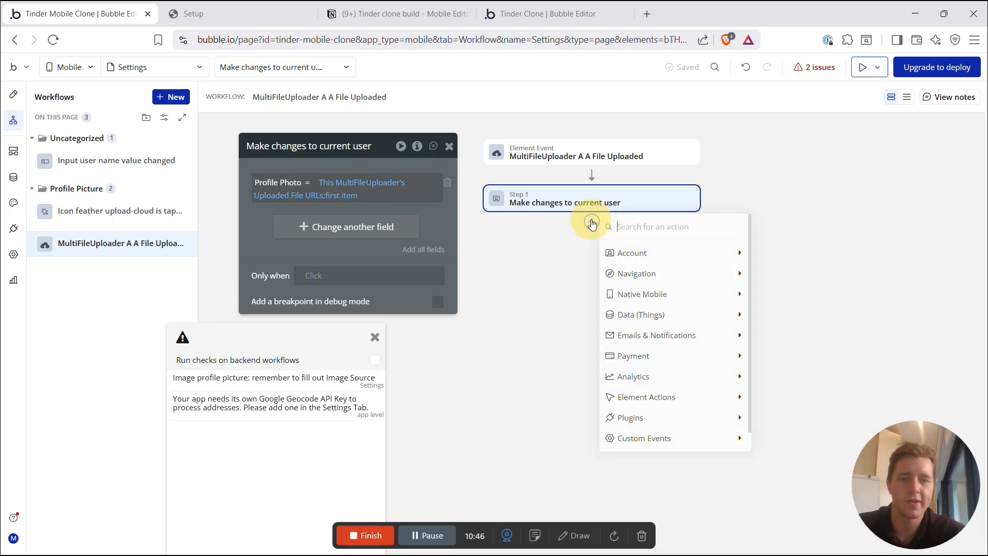
text(rese)
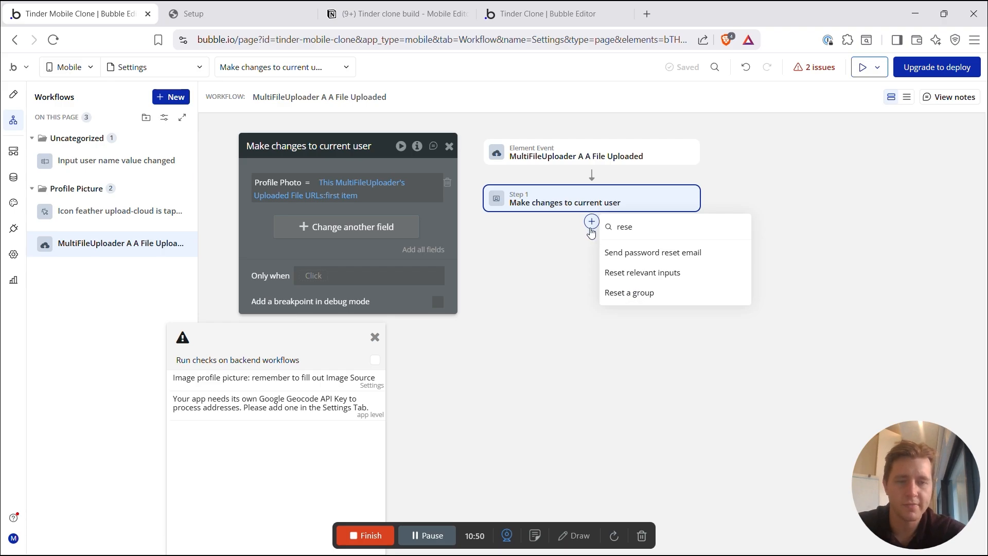
key(BackSpace)
key(BackSpace)
key(BackSpace)
key(BackSpace)
text(mult)
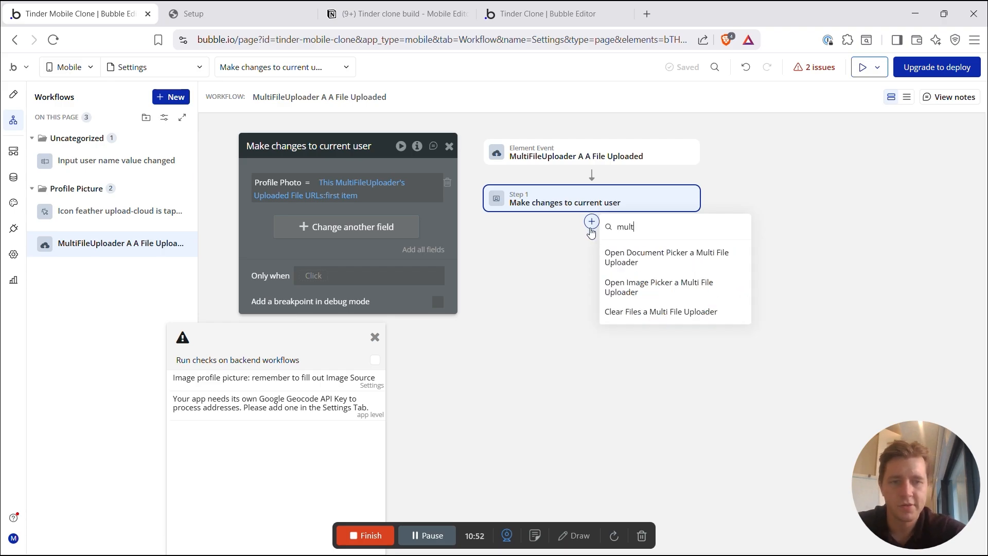
click(644, 318)
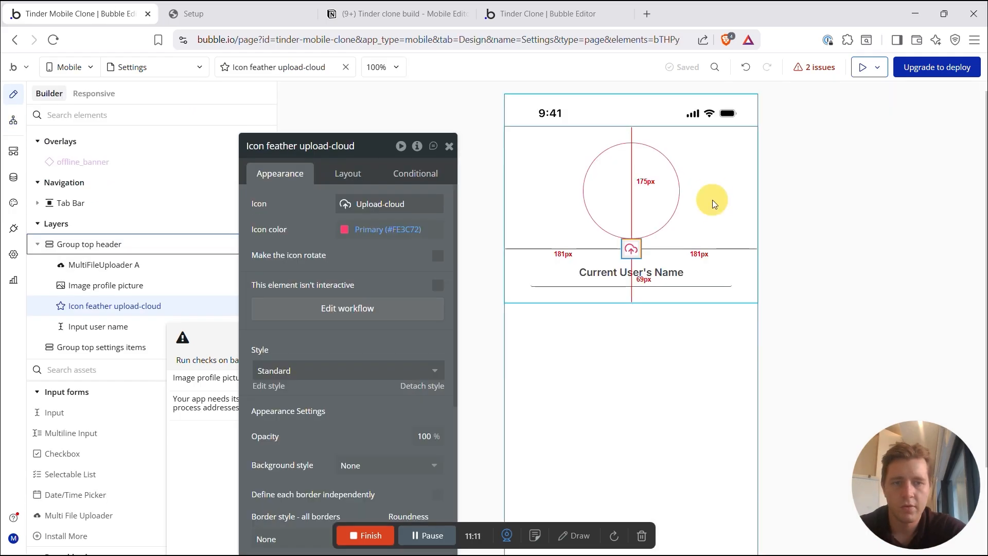
Step: Set the dynamic image of the Image profile picture element to Current User's Profile Photo
click(624, 207)
click(633, 180)
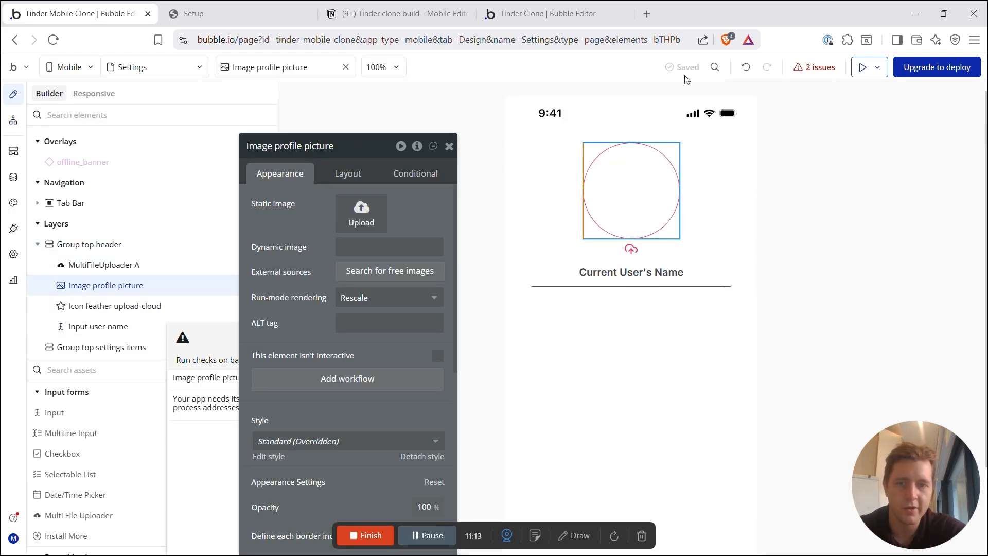
click(358, 244)
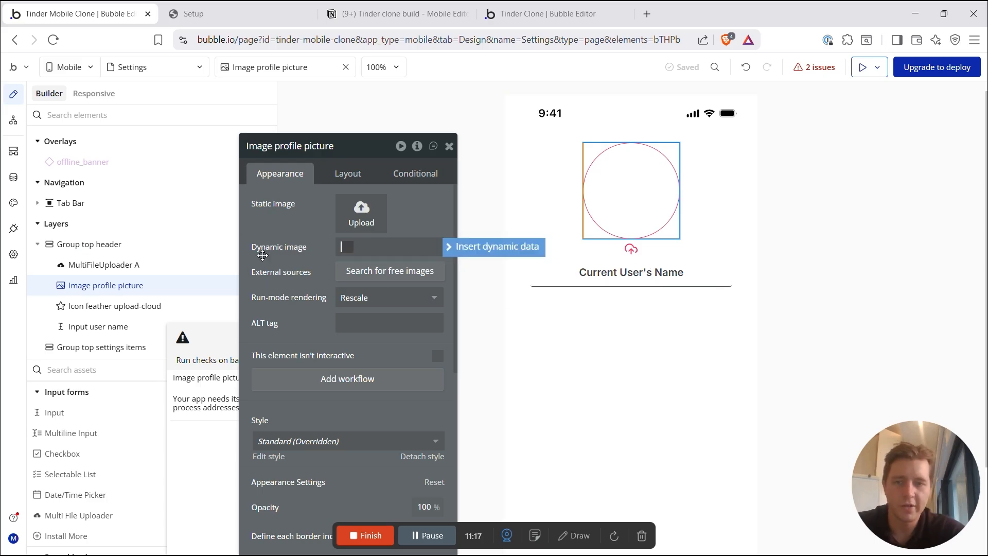
click(478, 246)
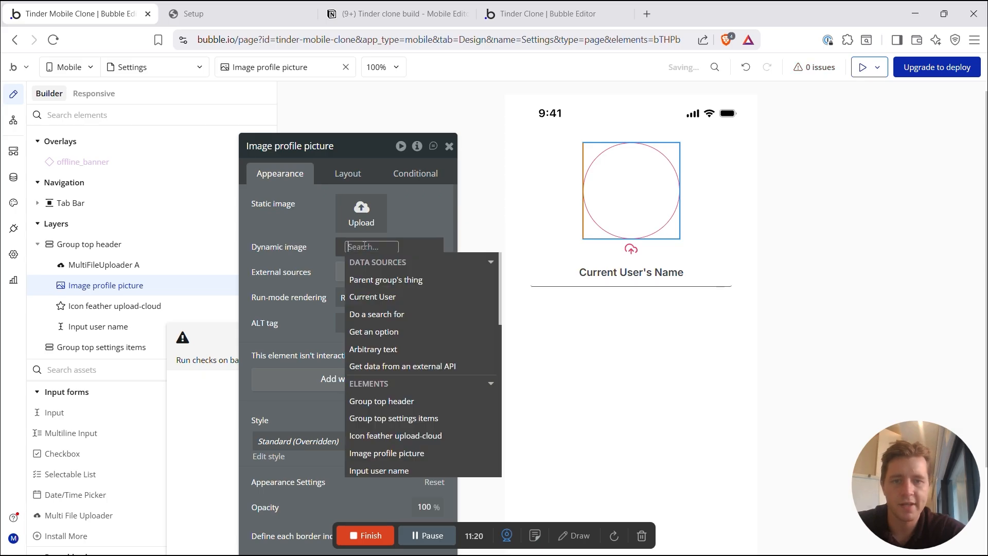
click(373, 297)
text(pro)
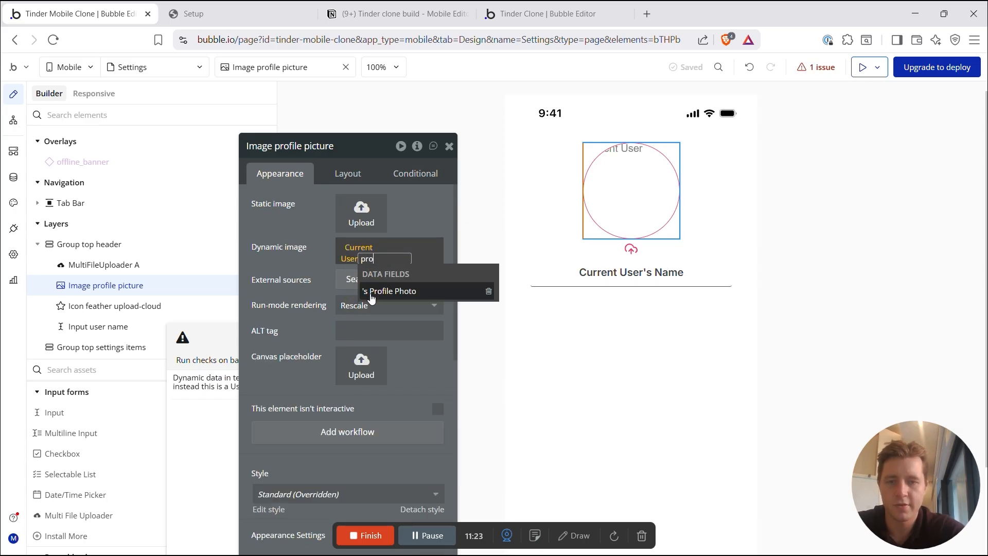
click(400, 291)
click(307, 252)
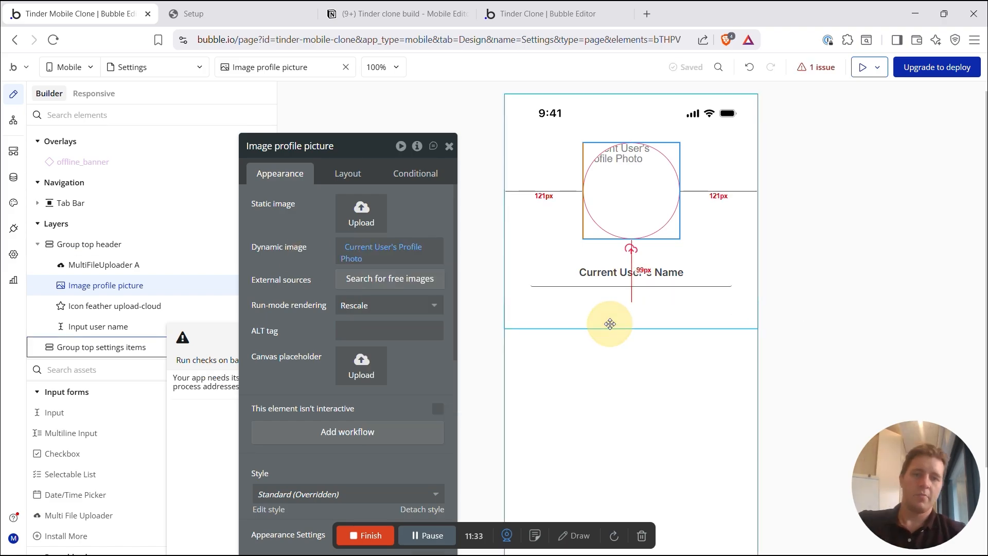
Step: Add an icon element inside Group top settings items, below the header group
click(591, 312)
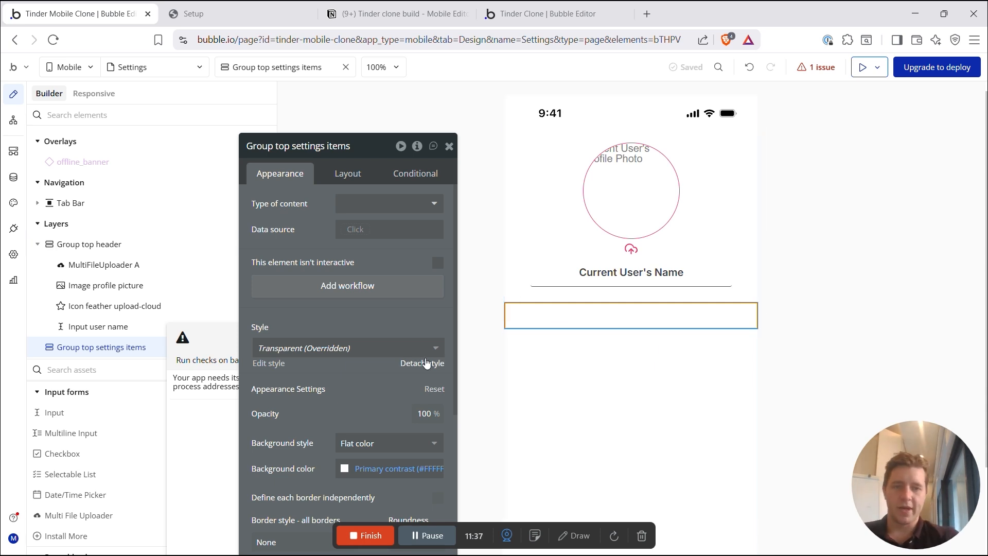
scroll(82, 421, down, 1)
scroll(82, 420, up, 2)
click(73, 371)
text(icon)
drag(52, 412, 558, 324)
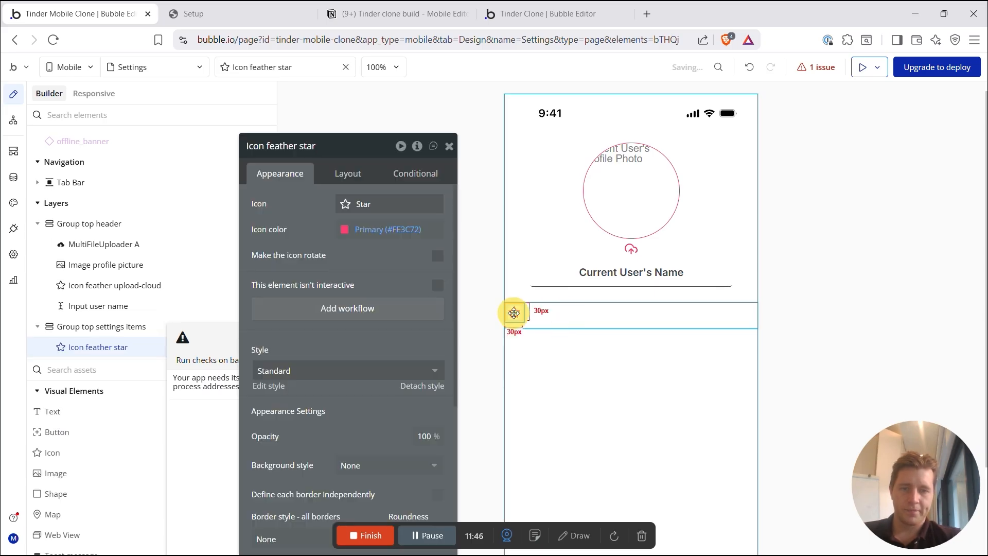
Step: Switch to the Notion build plan and examine the tasks under Editing a user profile fields in the Features checklist
click(392, 9)
scroll(319, 381, down, 12)
scroll(320, 382, down, 3)
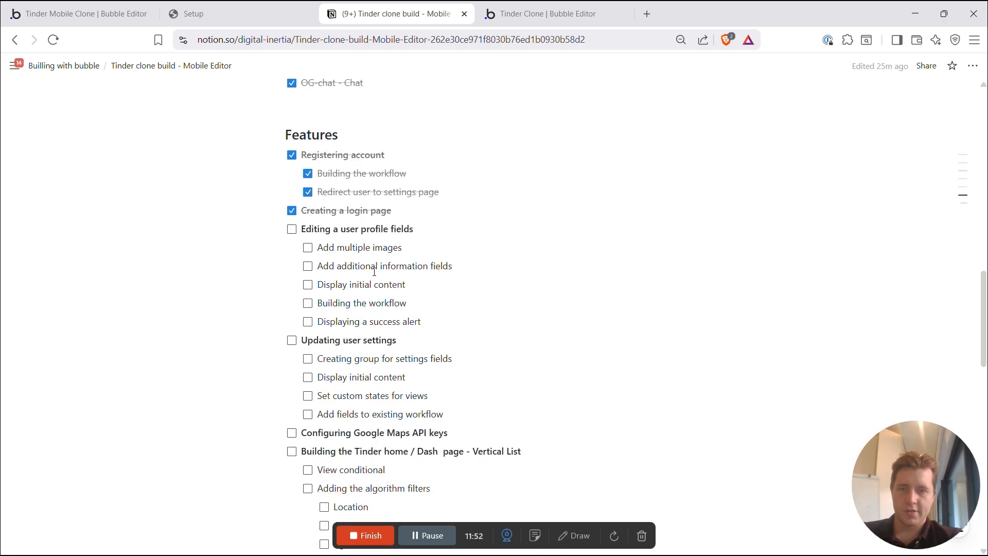
drag(406, 248, 337, 248)
click(451, 267)
drag(451, 267, 366, 267)
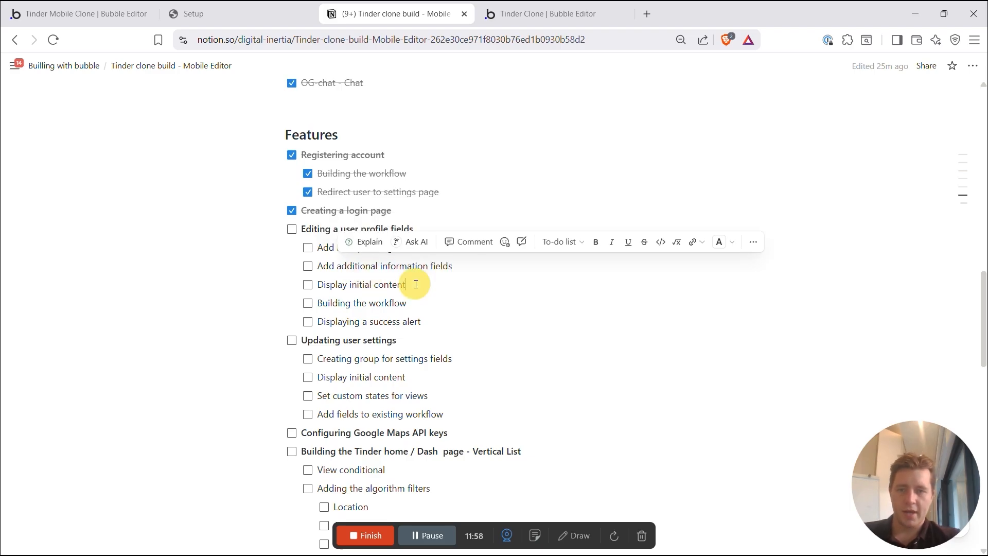
click(416, 284)
scroll(416, 284, down, 1)
scroll(416, 284, up, 1)
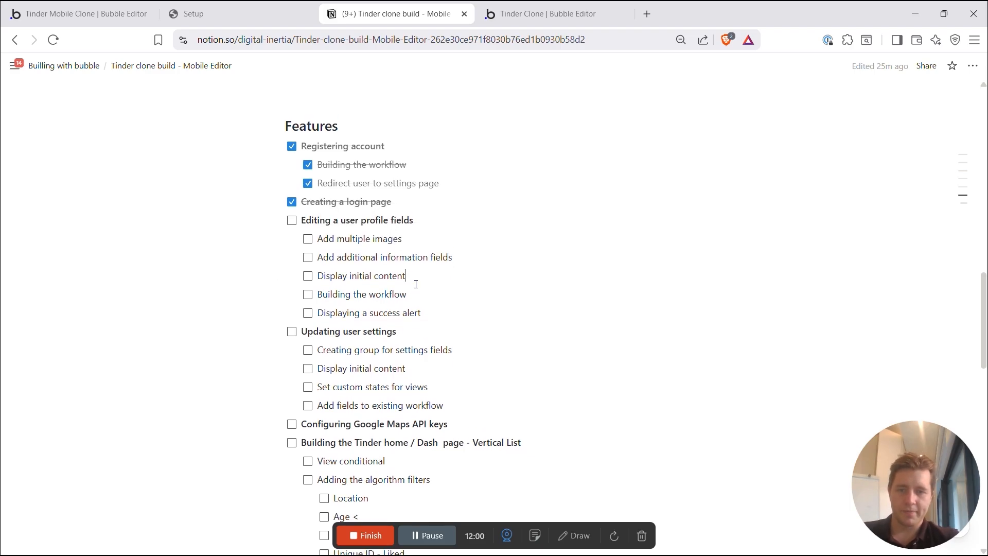
Step: Examine the checklist tasks for updating user settings and adding the algorithm filters to the home page
scroll(416, 284, down, 5)
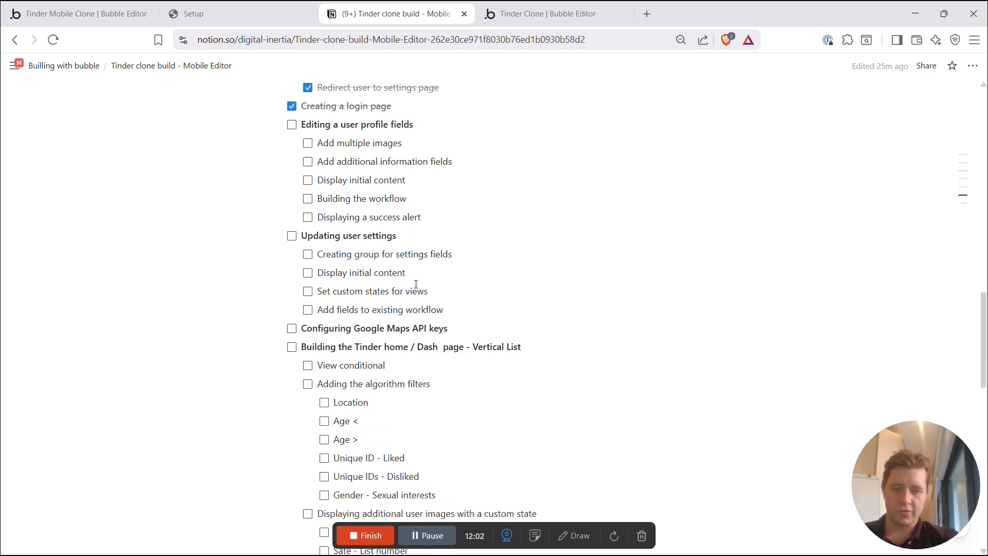
scroll(487, 336, down, 1)
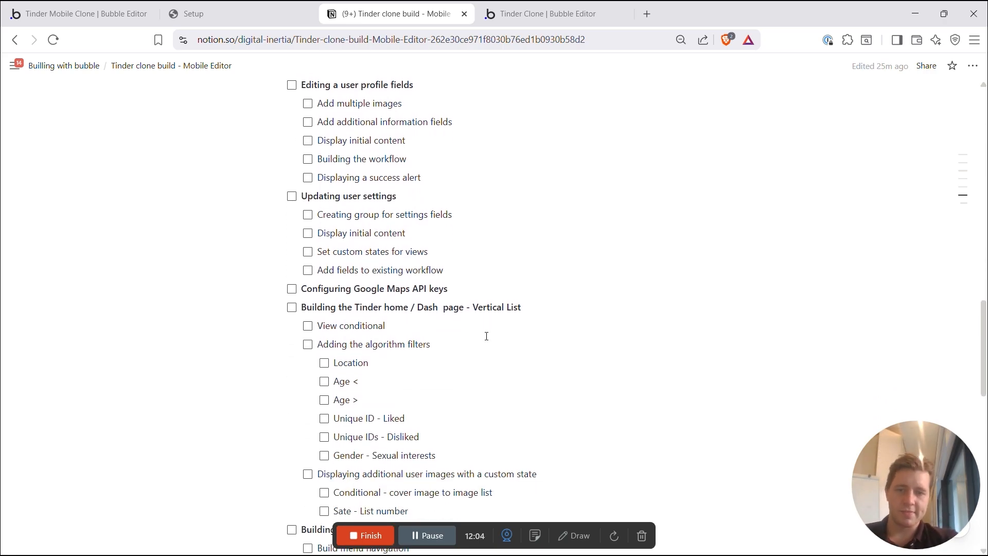
drag(371, 356, 345, 372)
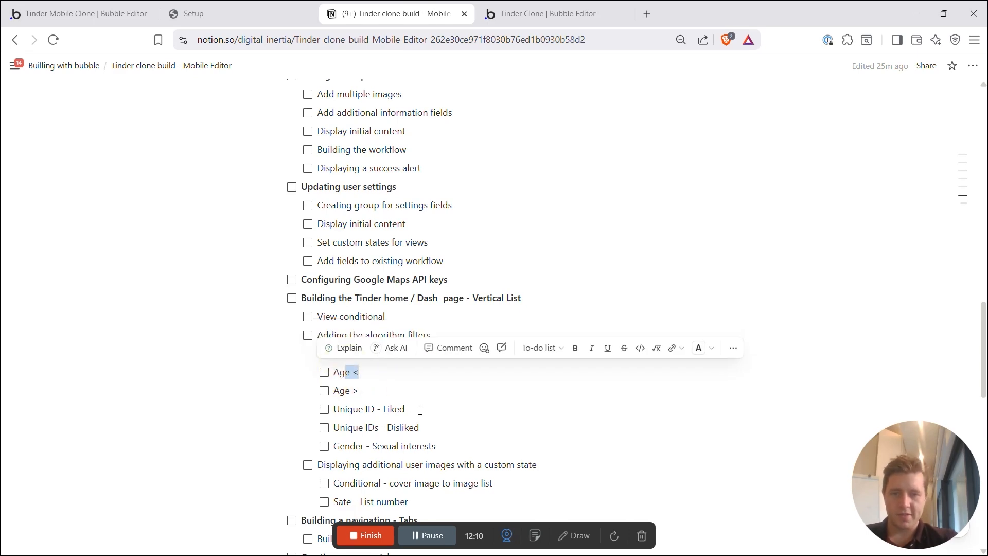
click(454, 453)
scroll(478, 413, down, 2)
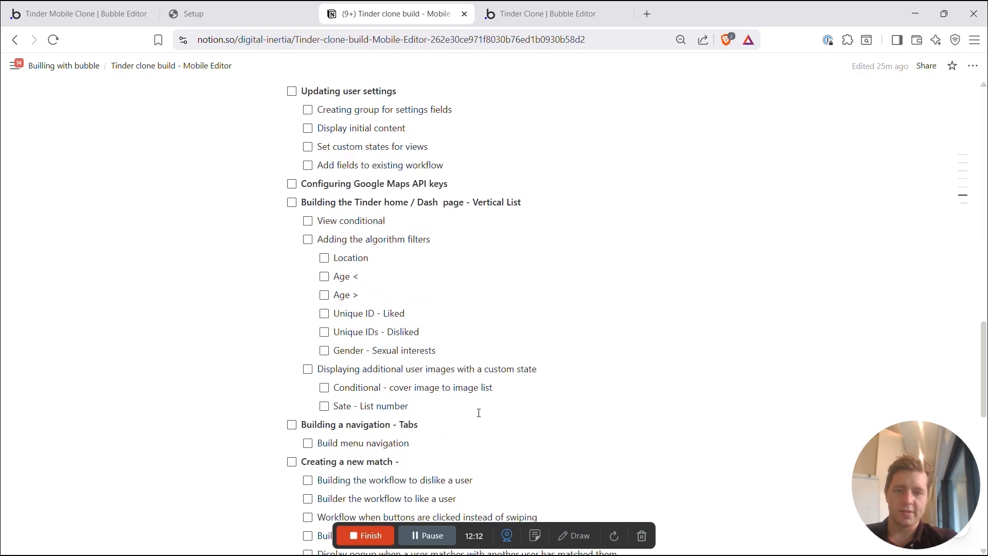
scroll(479, 412, up, 1)
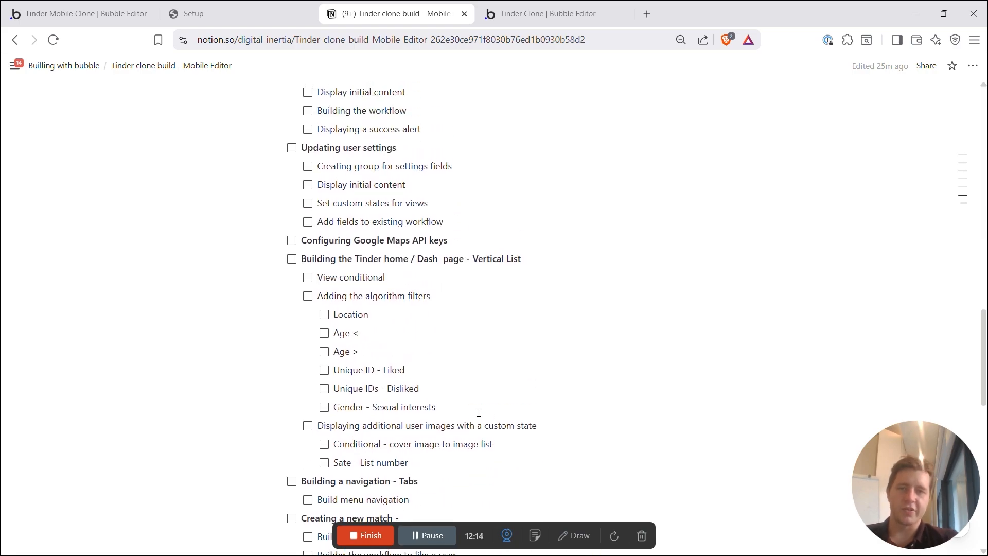
scroll(479, 412, up, 5)
Step: Switch back to the Tinder Mobile Clone Bubble editor and change the star icon to the Feather Image icon
click(526, 13)
click(103, 14)
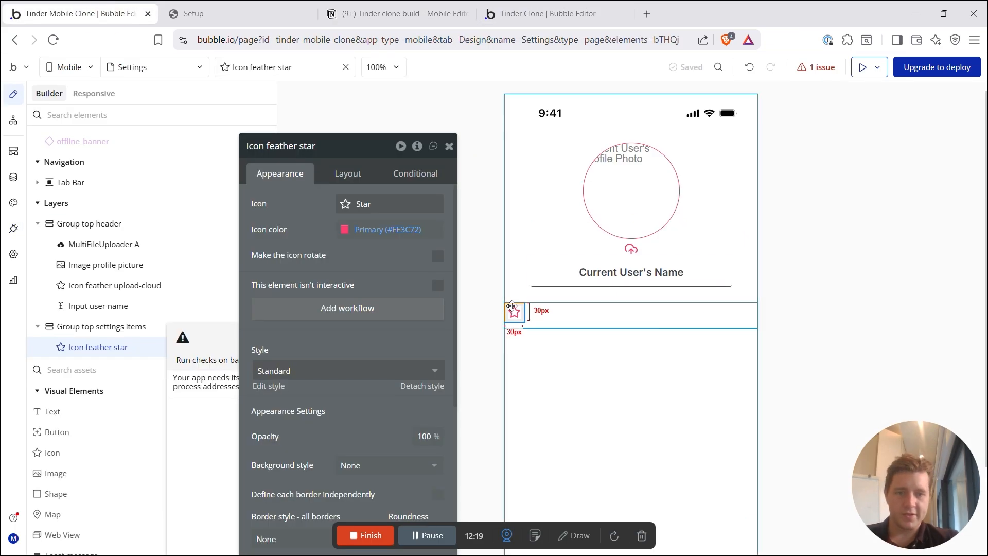
click(356, 204)
text(Image)
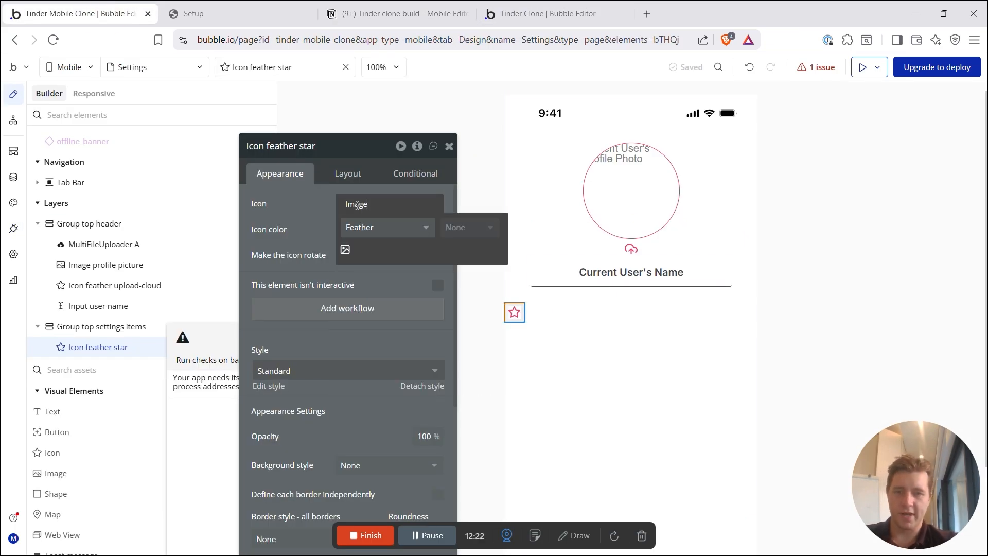
click(346, 248)
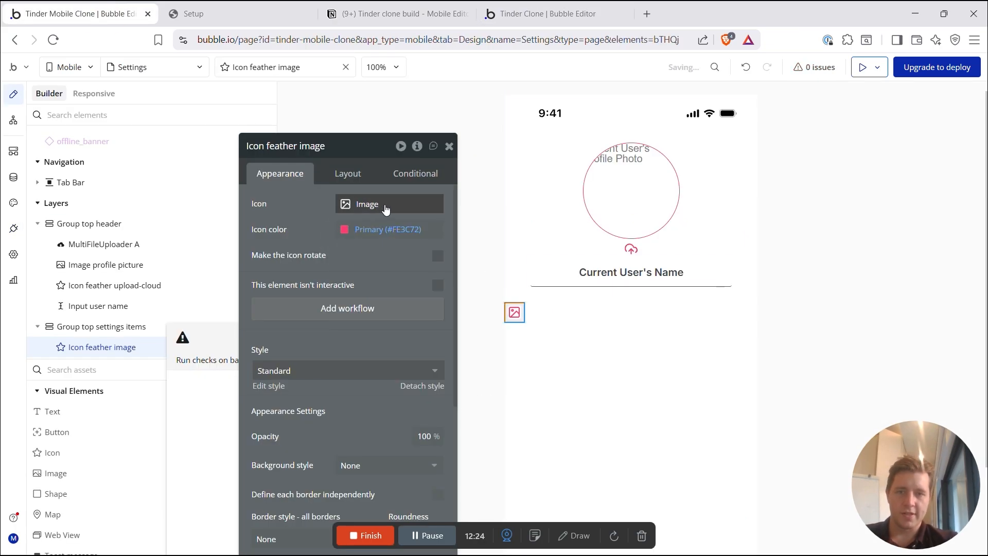
Step: Set the image icon's fixed width and fixed height to 50 px each
click(345, 173)
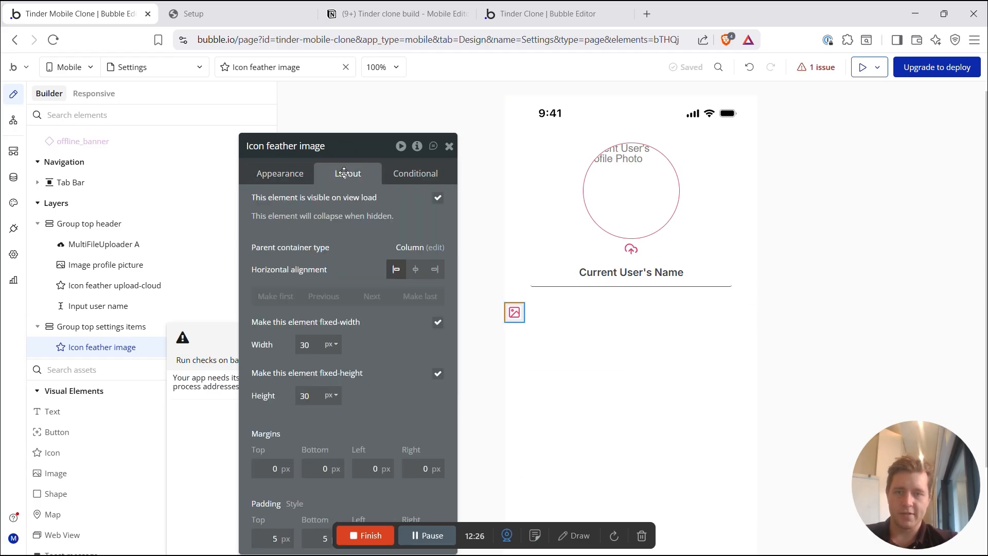
drag(320, 345, 269, 342)
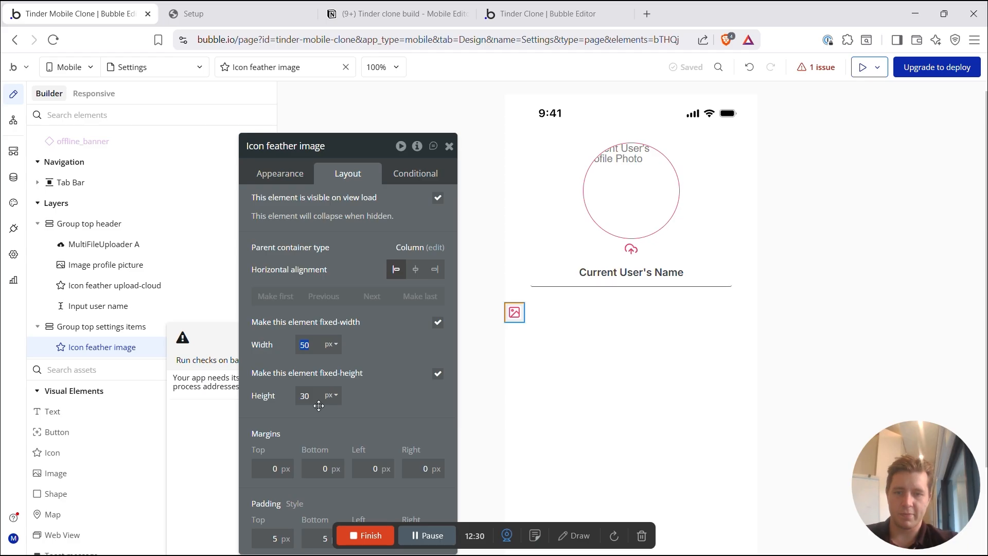
drag(321, 398, 264, 394)
text(50)
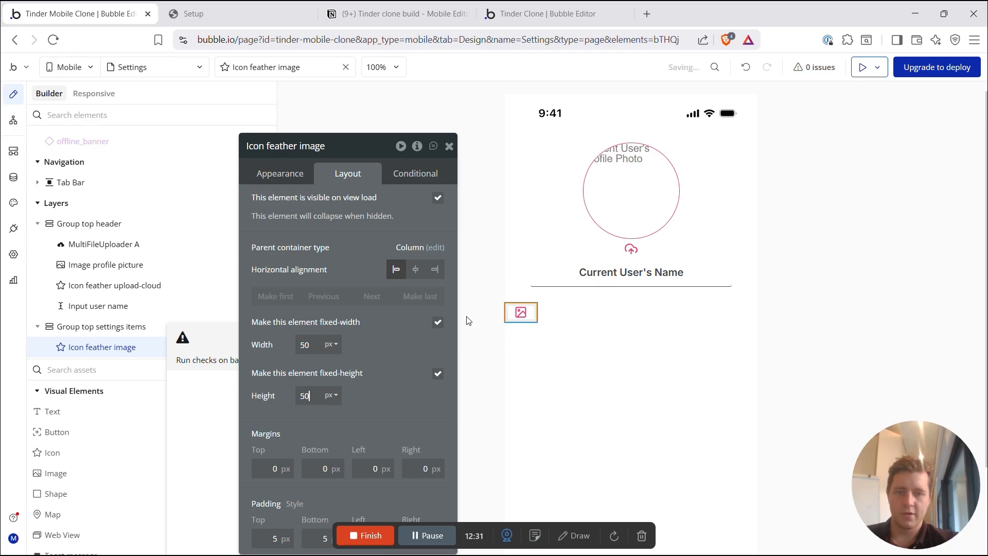
click(342, 248)
click(531, 323)
Step: Change the container layout of Group top settings items to Row
click(587, 320)
click(364, 204)
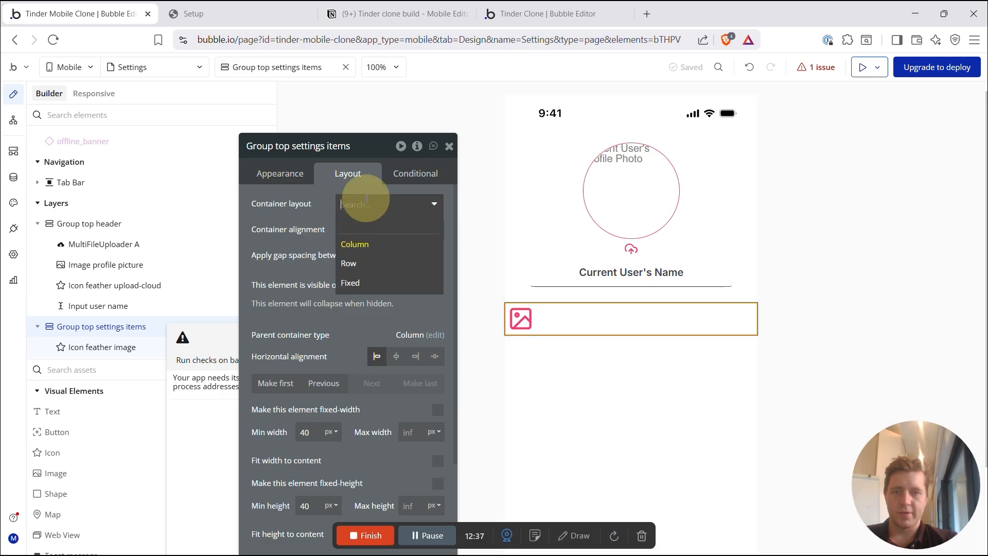
click(362, 262)
Step: Duplicate the image icon within the Group top settings items row and select the copy
click(521, 319)
key(ctrl+c)
key(ctrl+v)
click(554, 321)
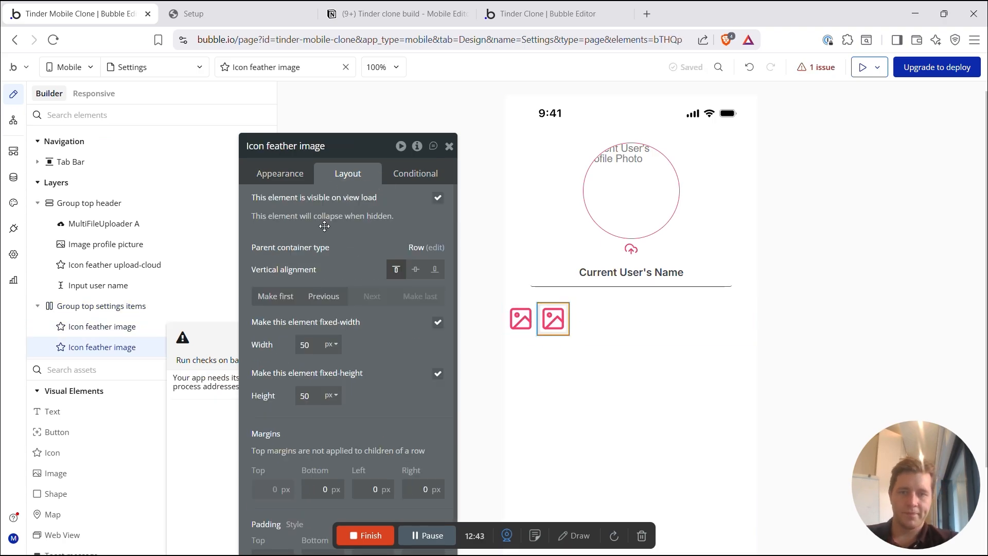
Step: Change the copied image icon to Add_location_alt from the Material outlined icon library
click(262, 172)
click(346, 205)
text(locat)
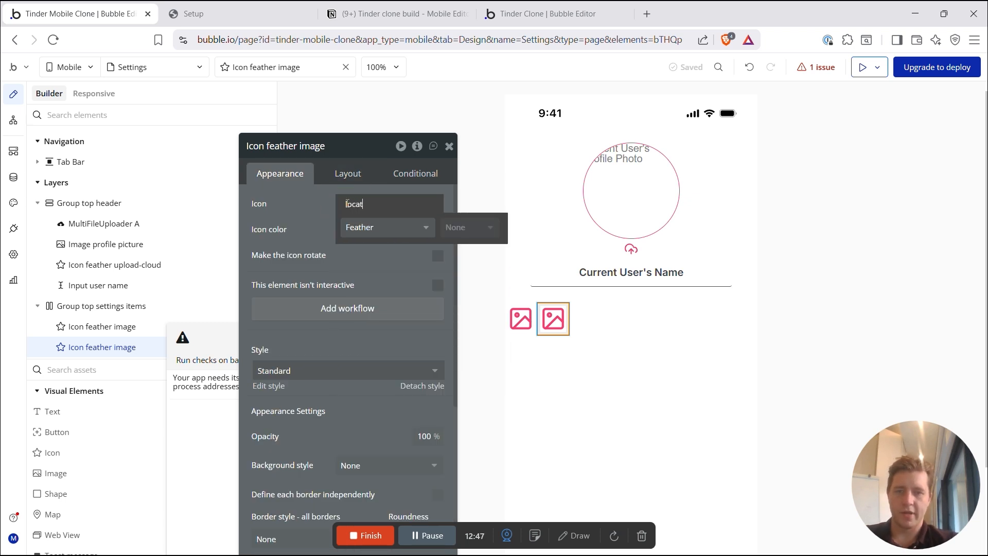
key(BackSpace)
key(BackSpace)
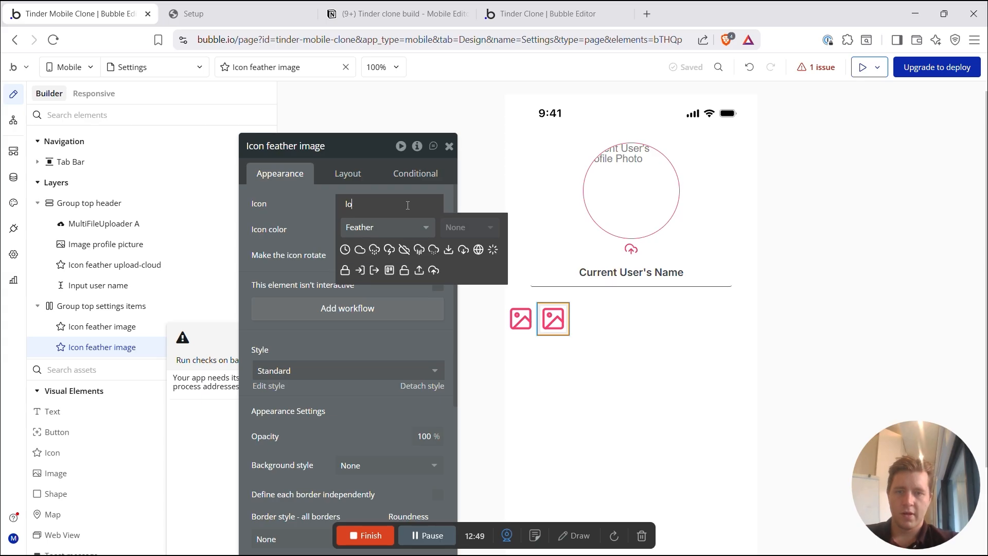
click(388, 227)
click(365, 248)
click(360, 250)
Step: Duplicate the location icon in the settings row and change the copy to the Material outlined Settings icon
click(555, 315)
key(ctrl+c)
key(ctrl+v)
click(591, 319)
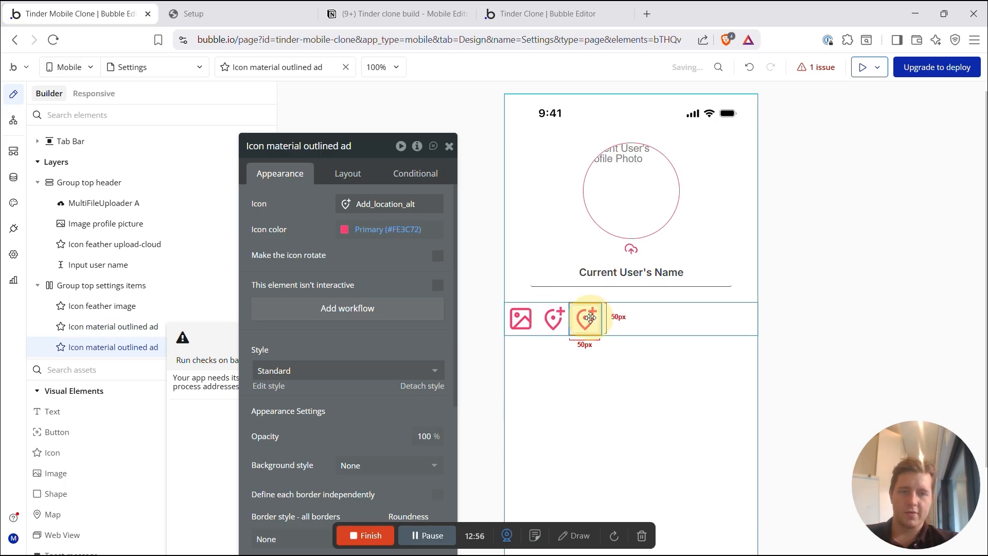
click(362, 204)
text(s)
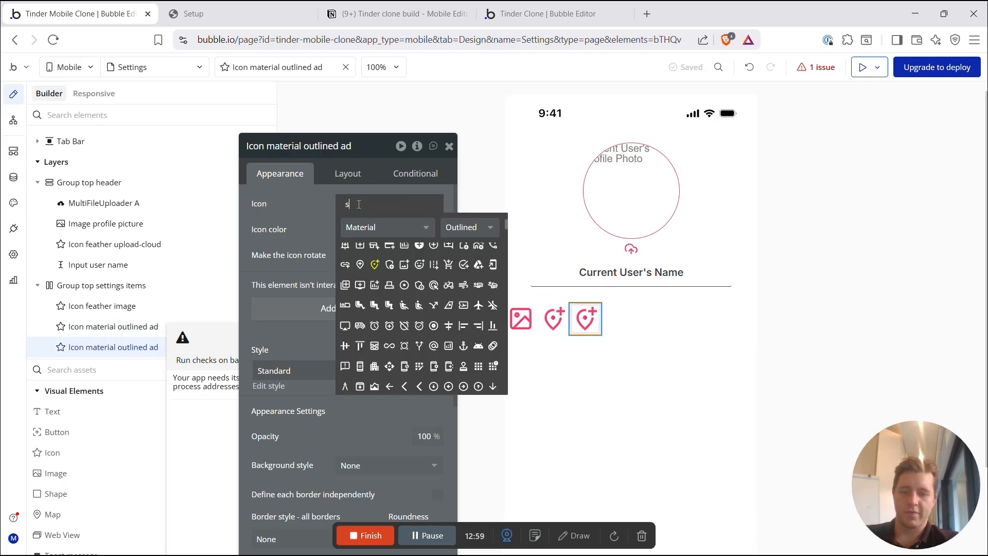
text(ett)
click(419, 249)
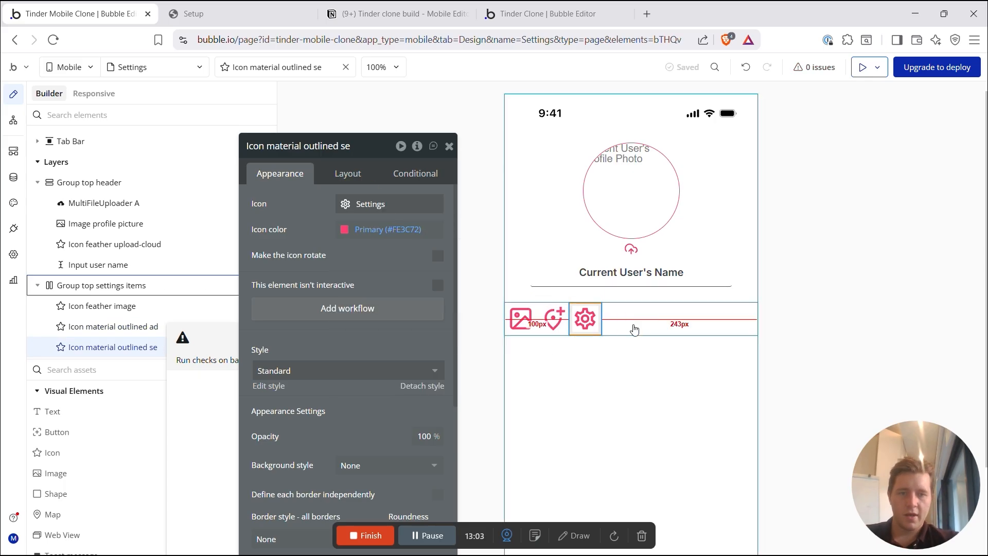
Step: Duplicate the Settings gear icon in the settings row and change the copy to the Phosphor Regular User-gear icon
click(633, 320)
click(595, 321)
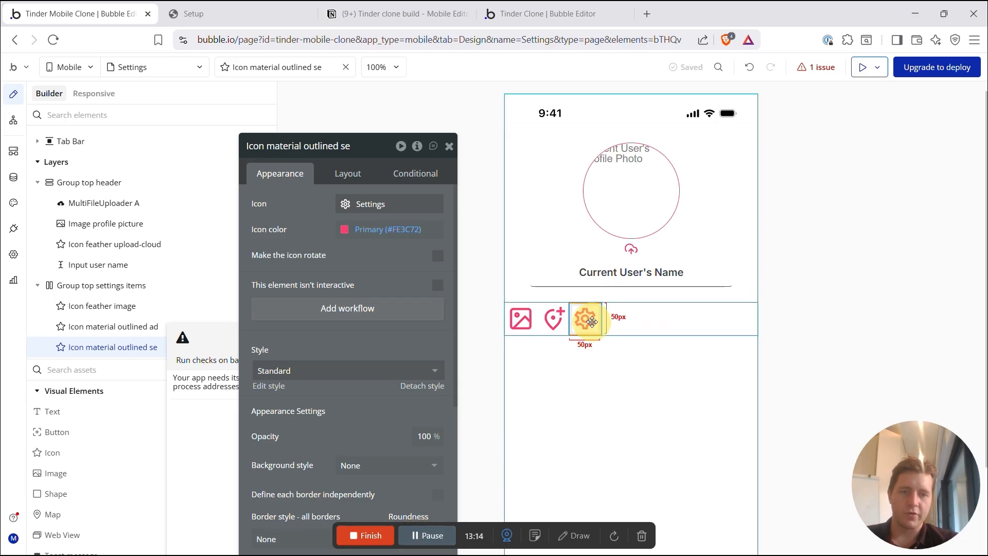
key(ctrl+v)
click(618, 319)
click(347, 206)
text(User)
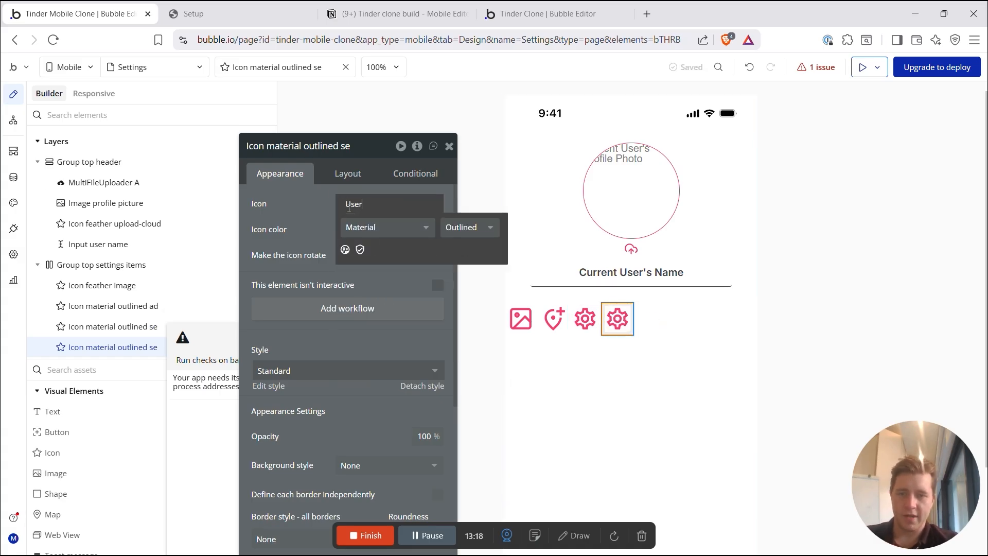
click(386, 236)
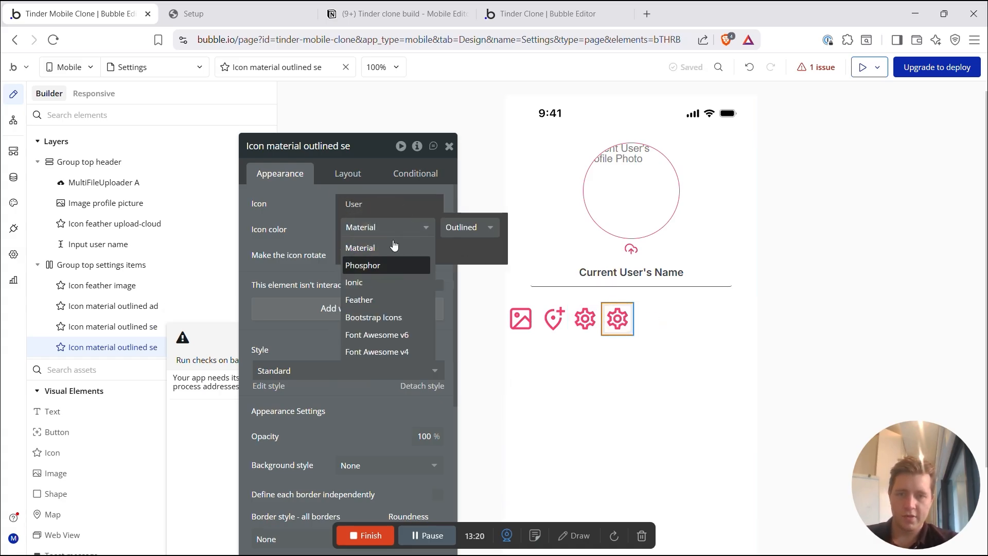
click(366, 264)
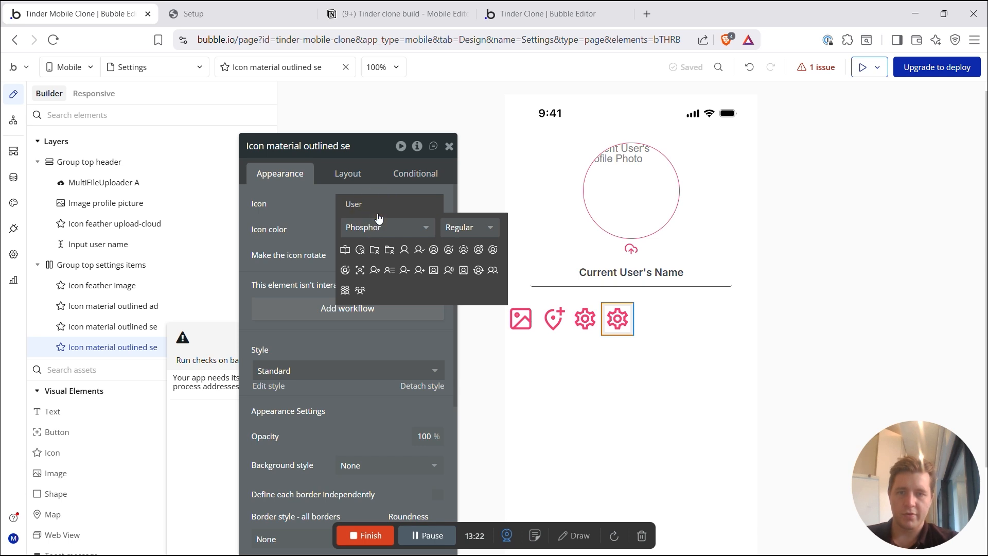
click(376, 271)
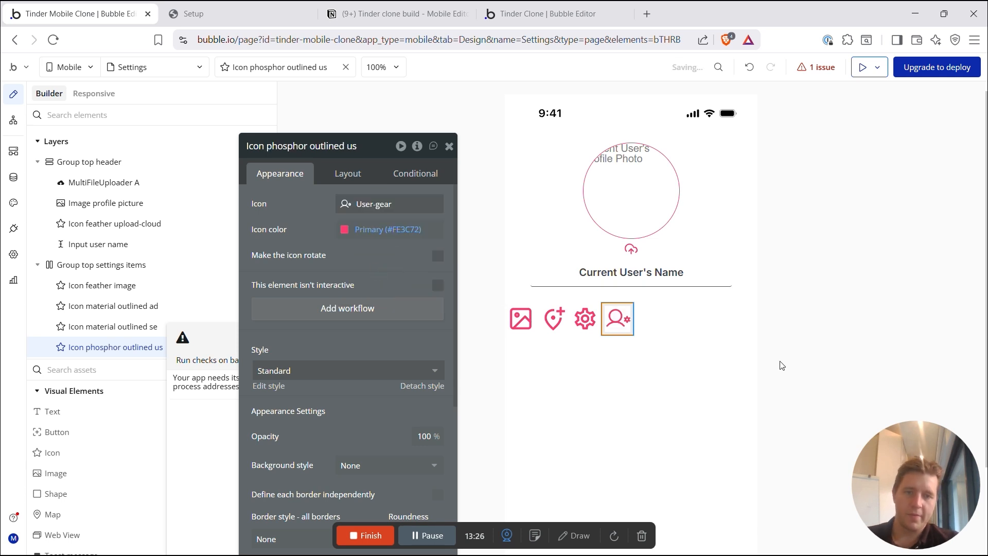
Step: Set the left and right margins of Group top settings items to 40 px
click(649, 318)
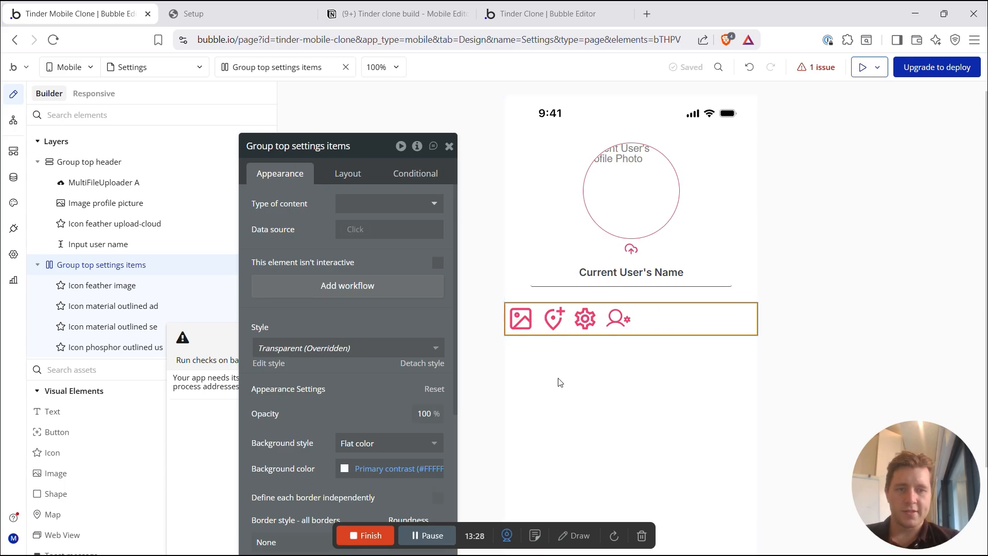
click(348, 173)
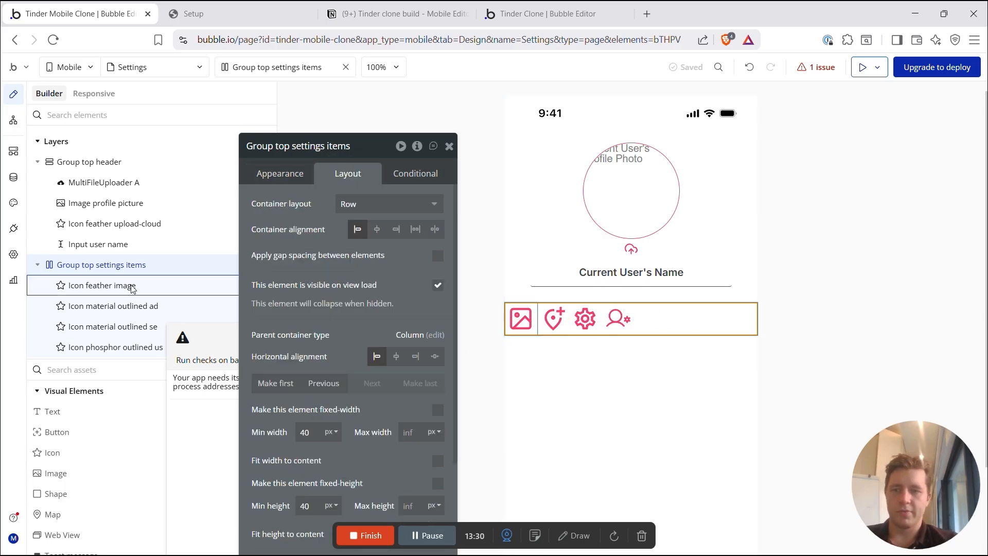
scroll(385, 284, down, 3)
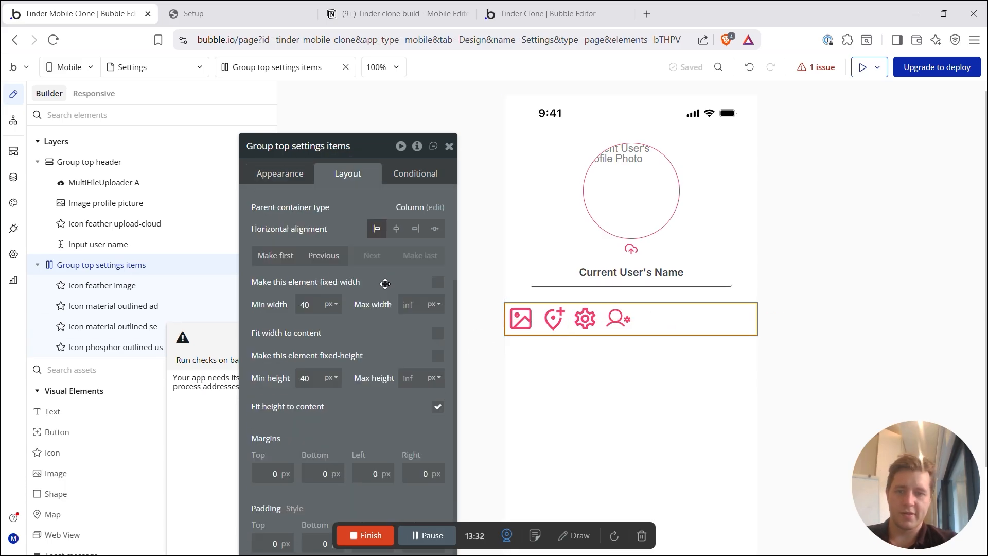
click(373, 473)
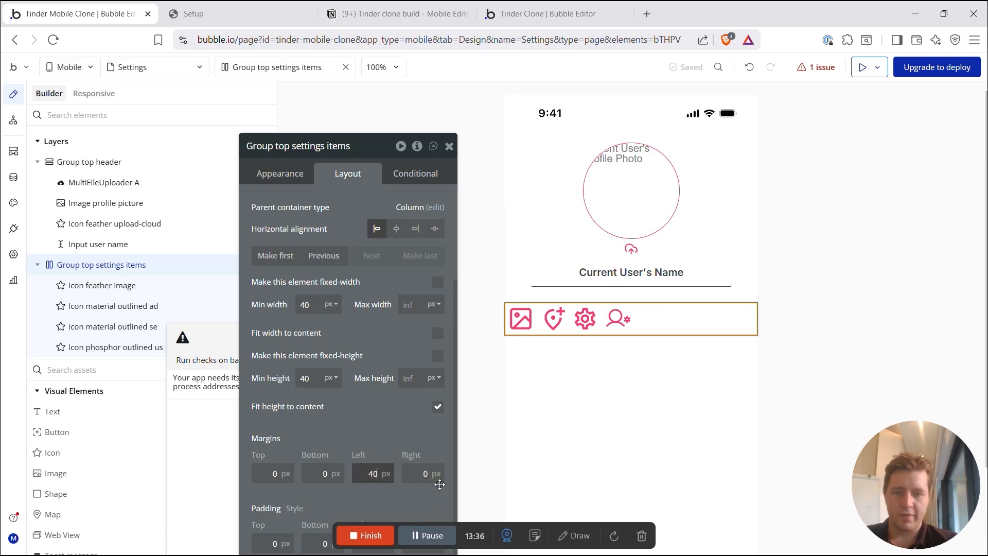
key(Tab)
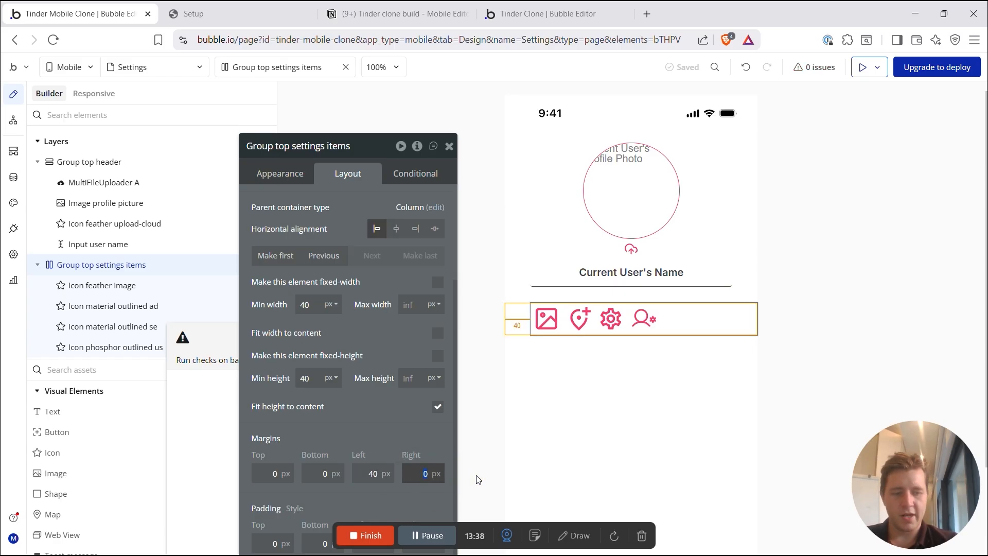
key(Return)
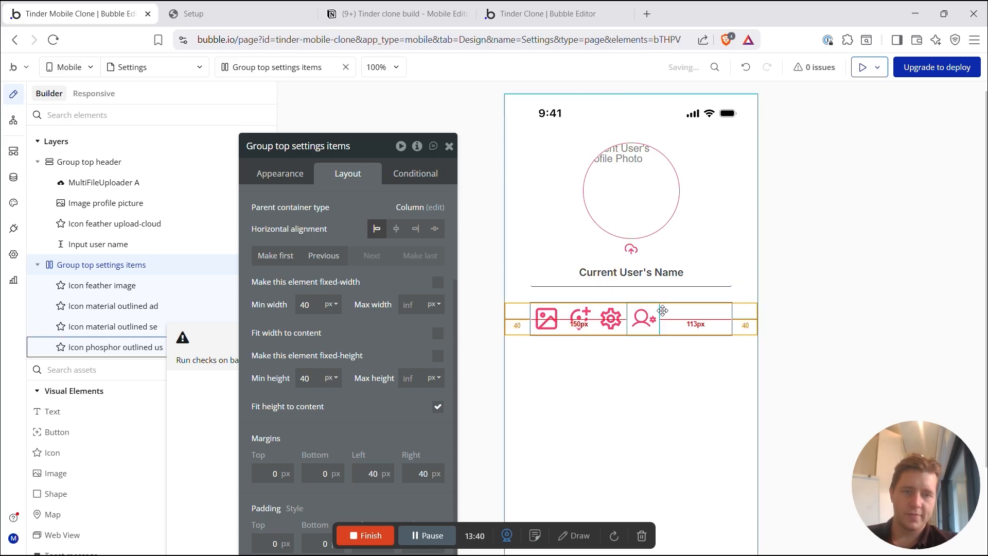
Step: Center Group top settings items horizontally in its parent and set its container alignment to centered
click(397, 231)
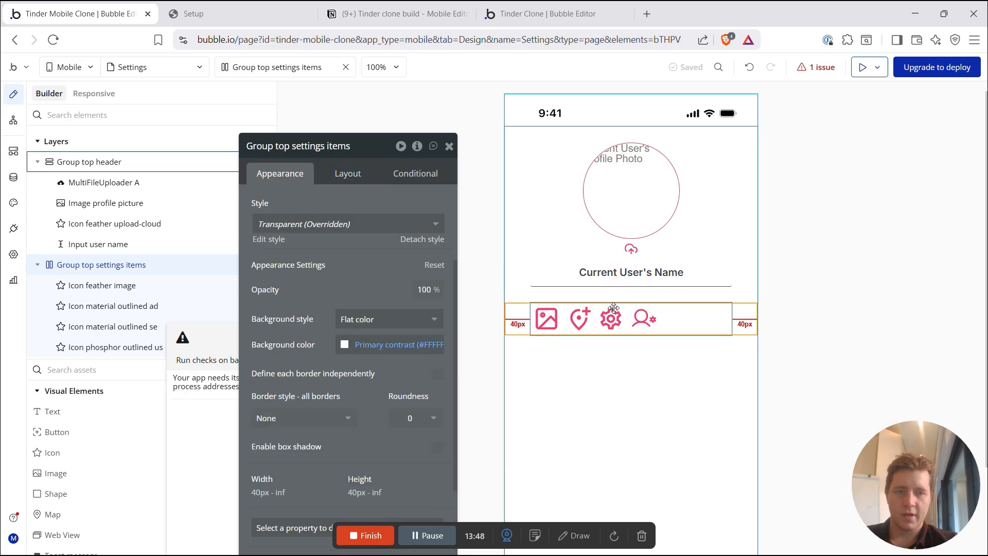
click(545, 313)
click(349, 174)
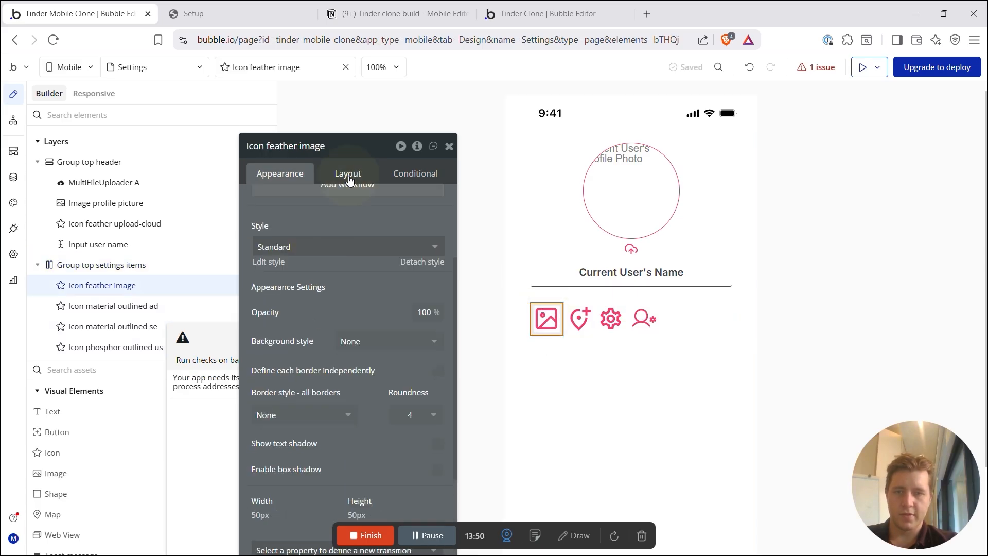
click(414, 268)
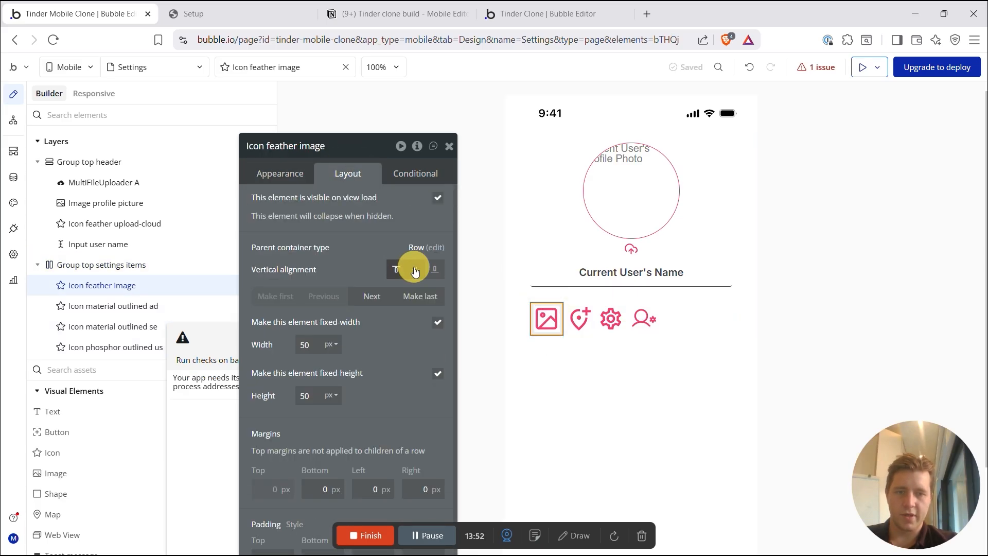
click(662, 314)
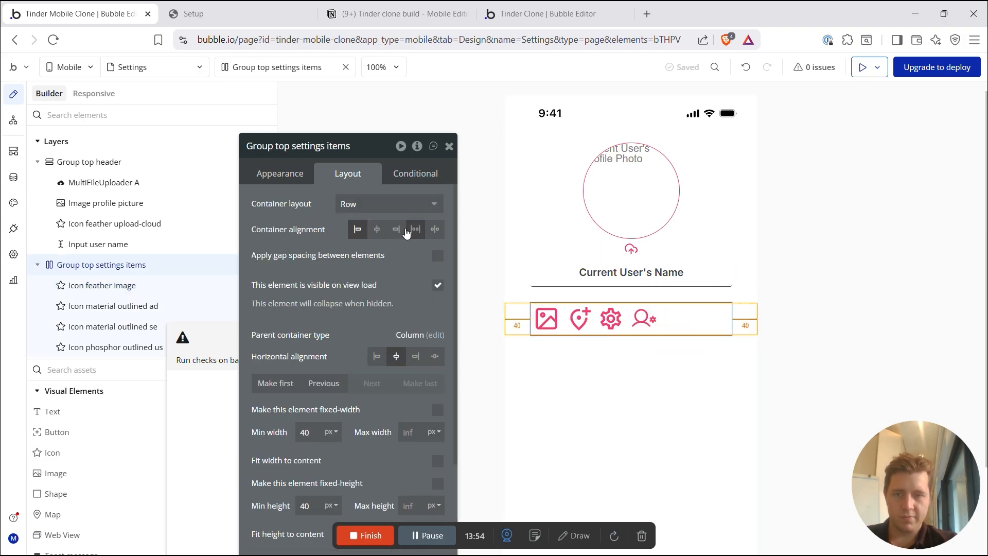
click(377, 230)
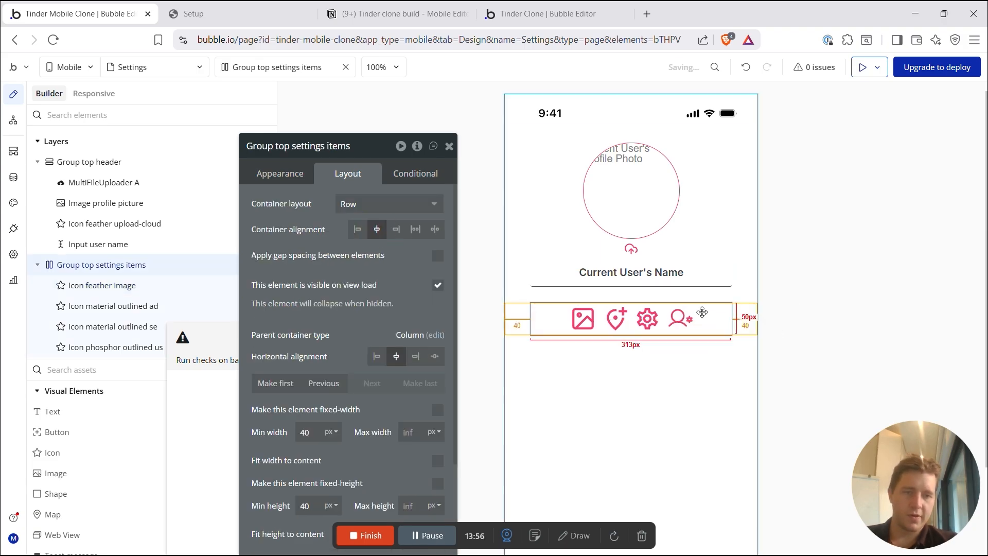
Step: Apply gap spacing of 5 px between the icons in Group top settings items
click(445, 257)
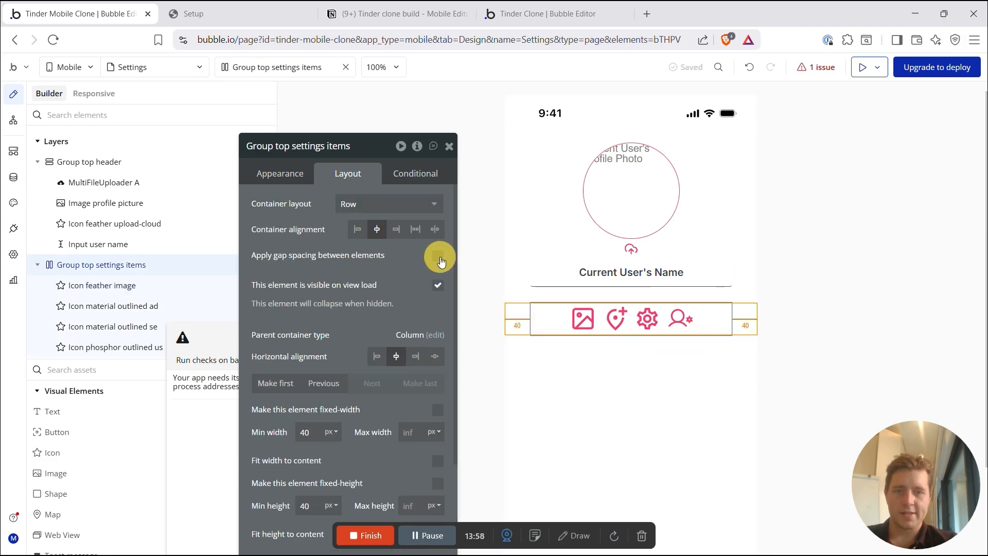
click(427, 304)
text(5)
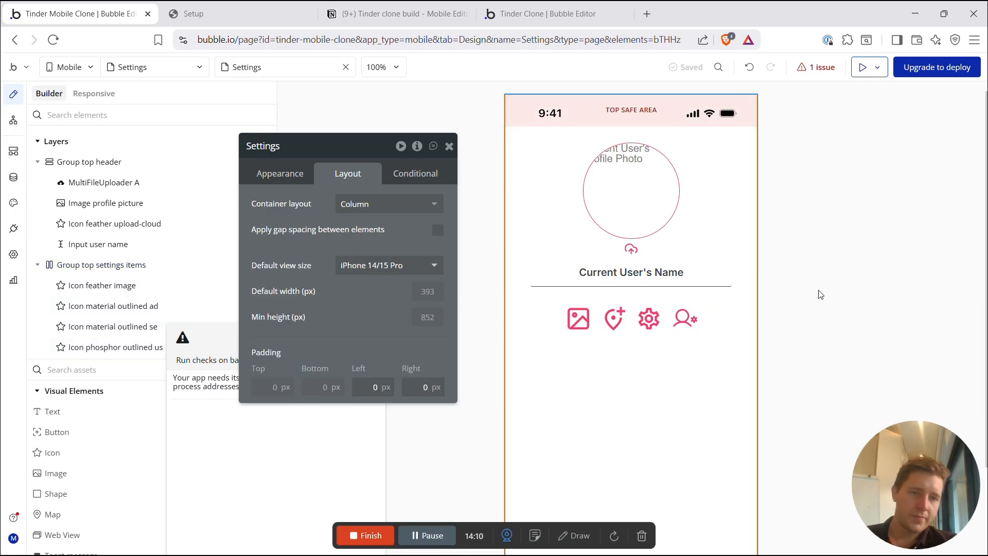
click(470, 476)
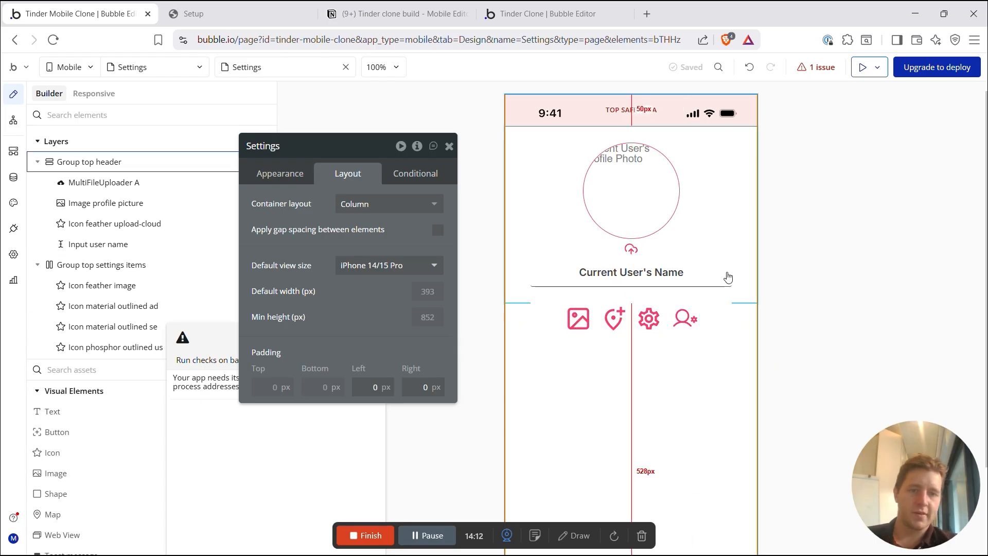
Step: Reset the left and right margins of Group top settings items to 0 px
click(548, 324)
drag(359, 145, 288, 289)
scroll(293, 307, down, 4)
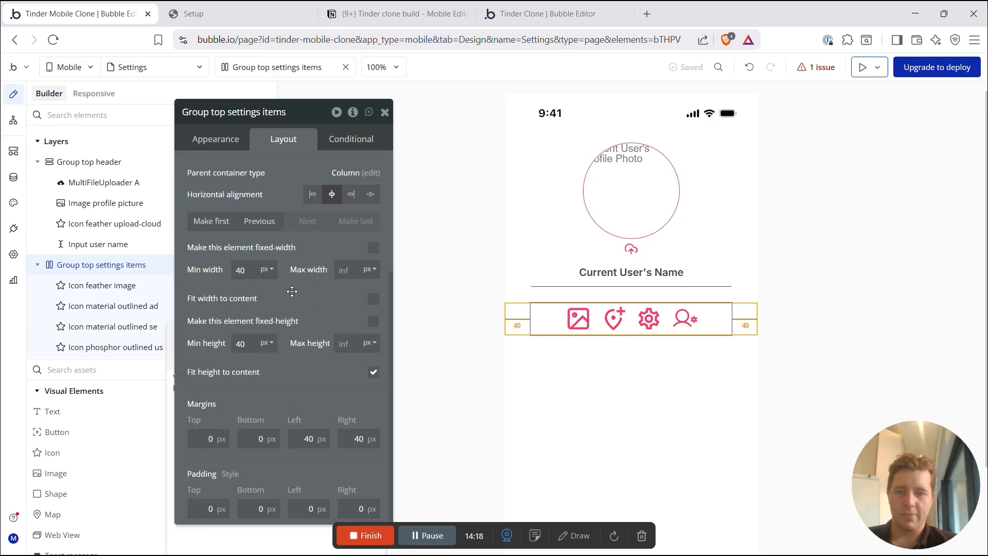
double_click(307, 439)
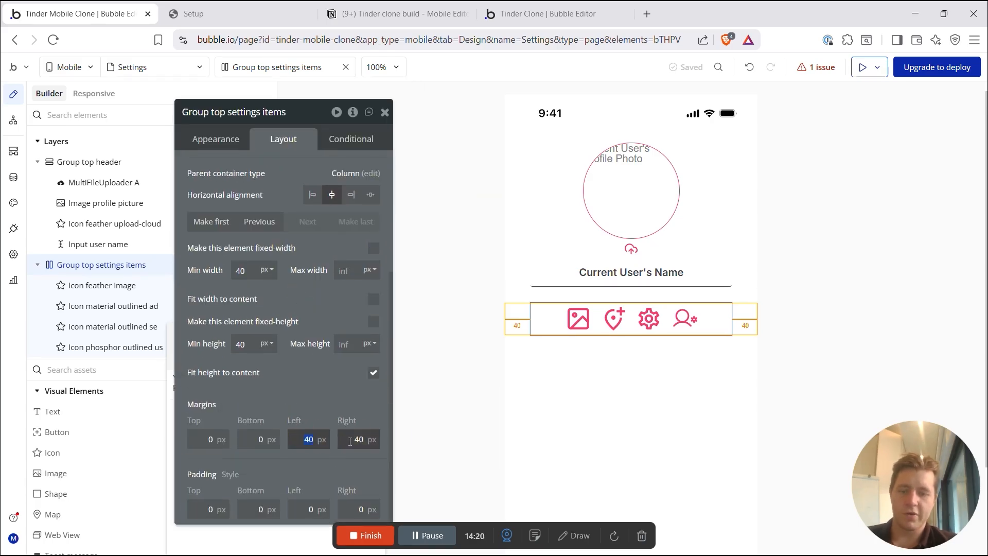
double_click(355, 439)
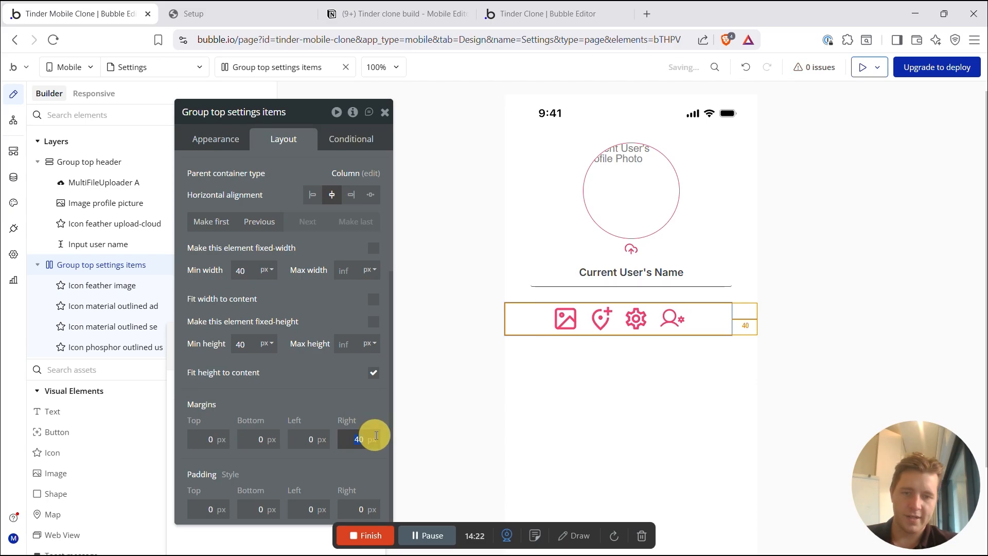
key(BackSpace)
Step: Set the left and right padding of Group top settings items to 40 px
double_click(309, 509)
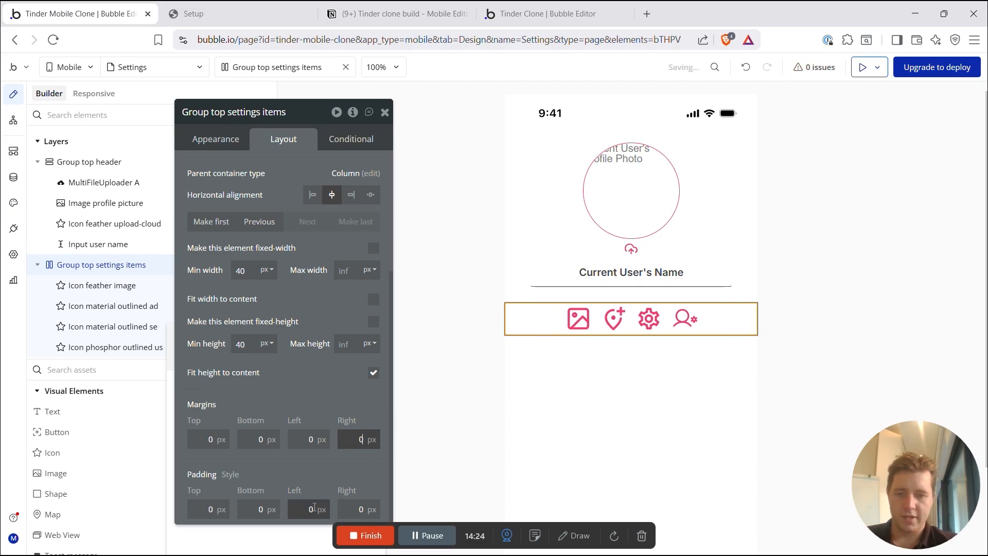
text(40)
click(359, 509)
text(40)
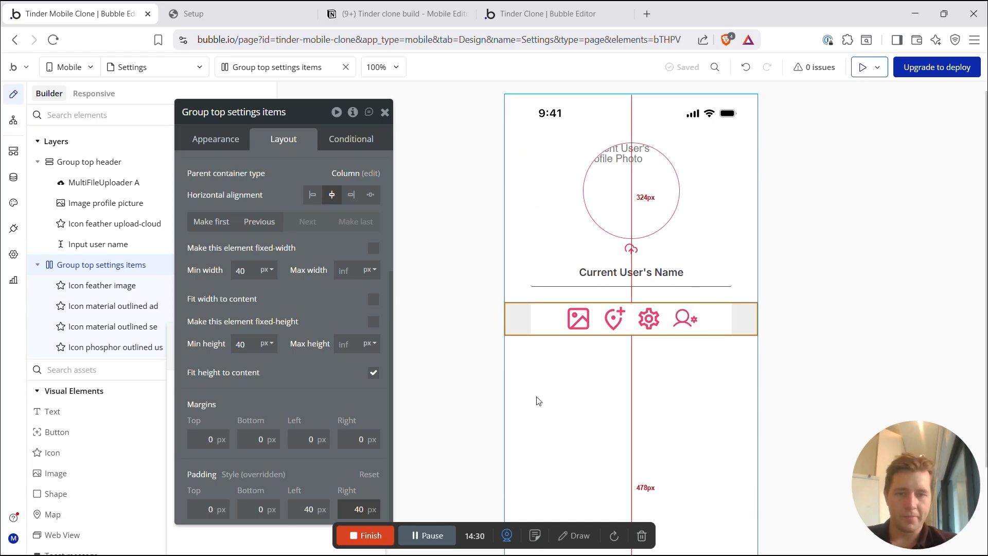
Step: Change the Settings view's background color to the Secondary 30 color variable
click(585, 373)
drag(242, 125, 356, 134)
click(340, 145)
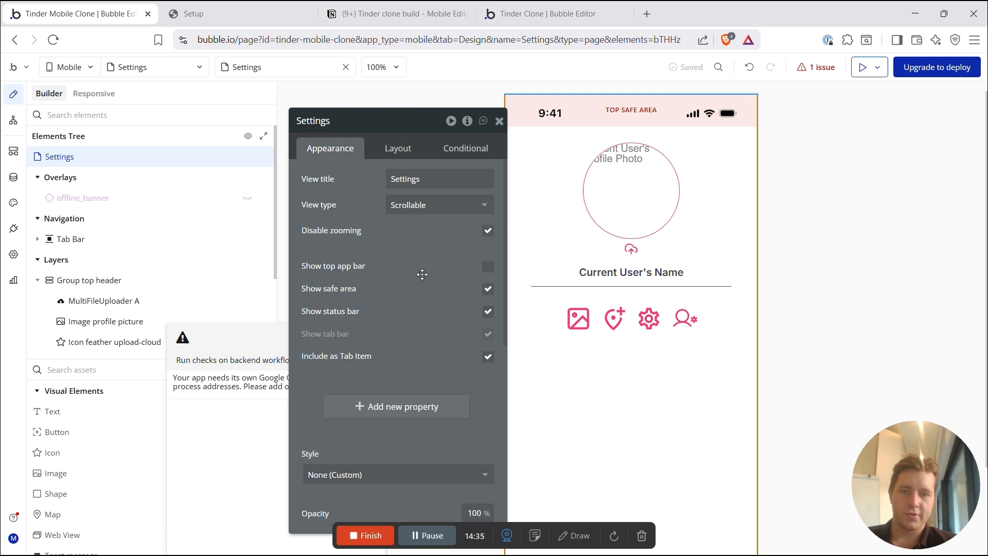
scroll(407, 288, down, 4)
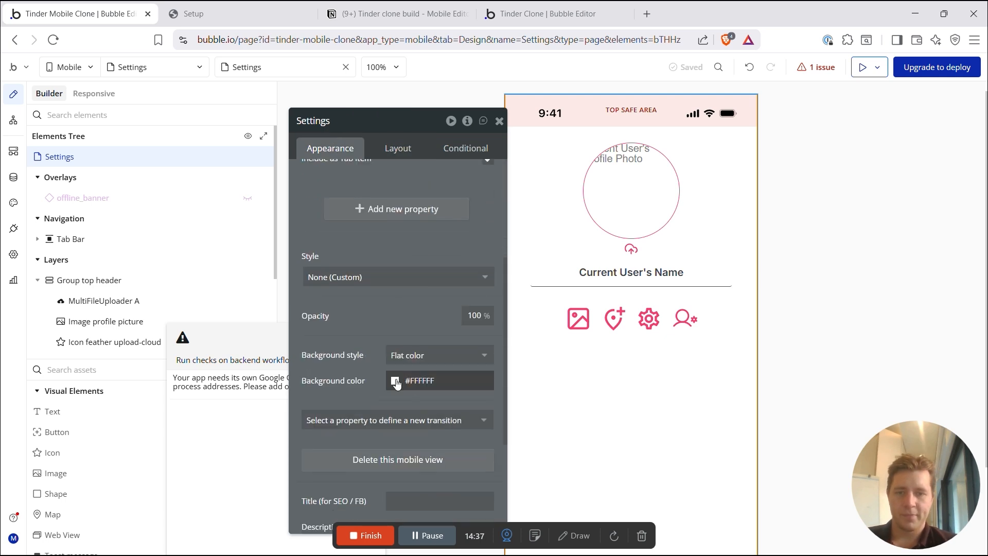
click(398, 381)
click(428, 489)
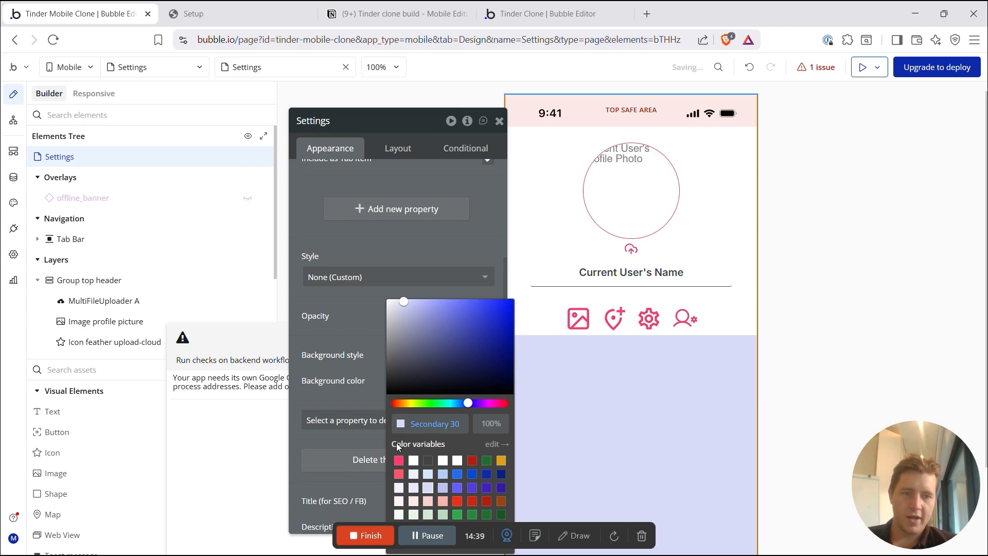
click(926, 379)
scroll(864, 357, down, 2)
scroll(863, 350, up, 3)
scroll(862, 353, down, 2)
scroll(863, 350, up, 2)
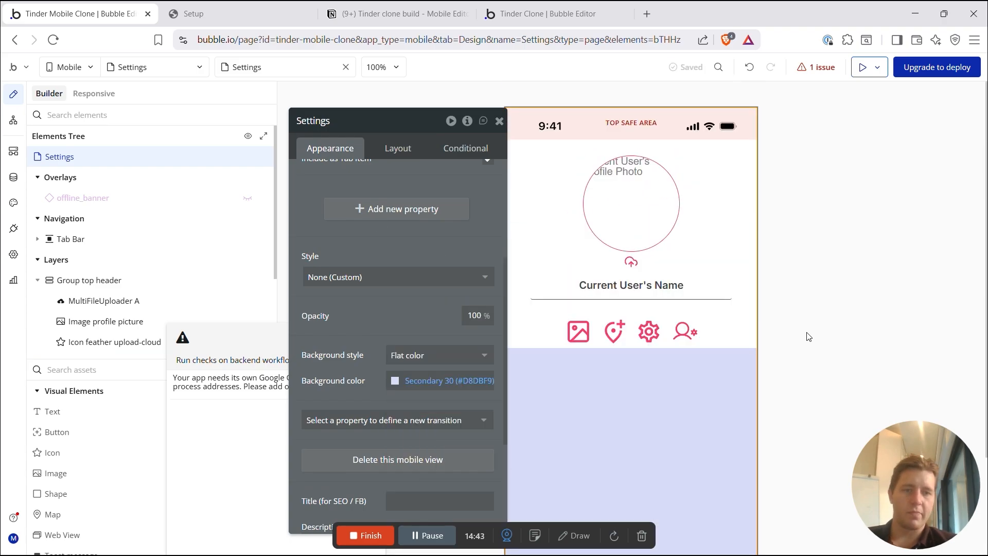
Step: Set the bottom padding of Group top settings items to 25 px
click(731, 339)
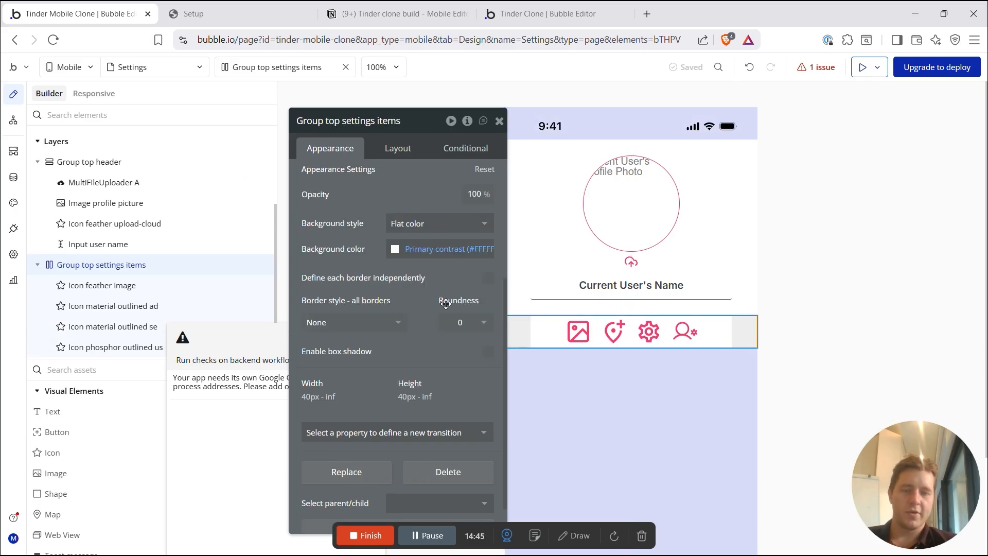
click(396, 146)
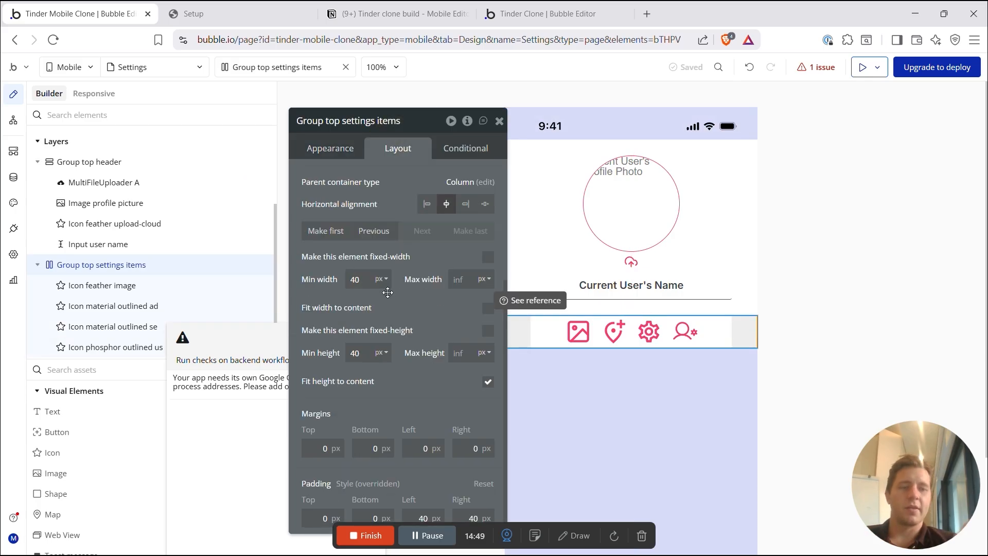
drag(395, 391, 360, 291)
click(329, 417)
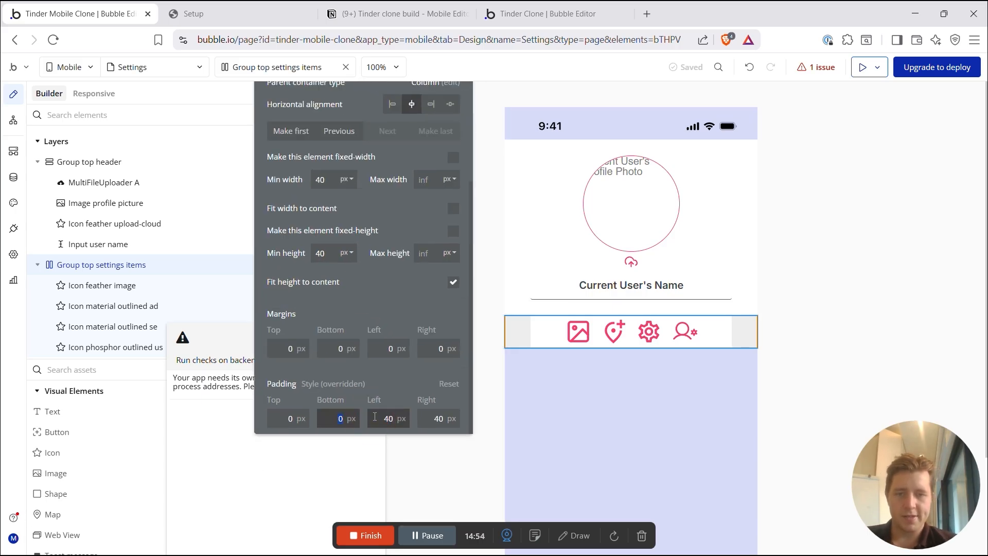
text(40)
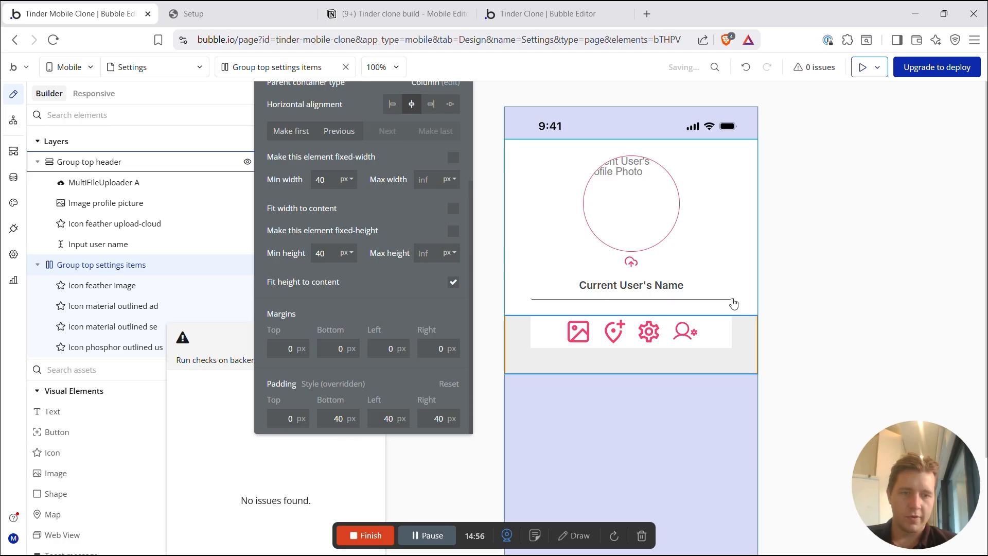
drag(332, 420, 374, 418)
text(25)
drag(381, 282, 370, 342)
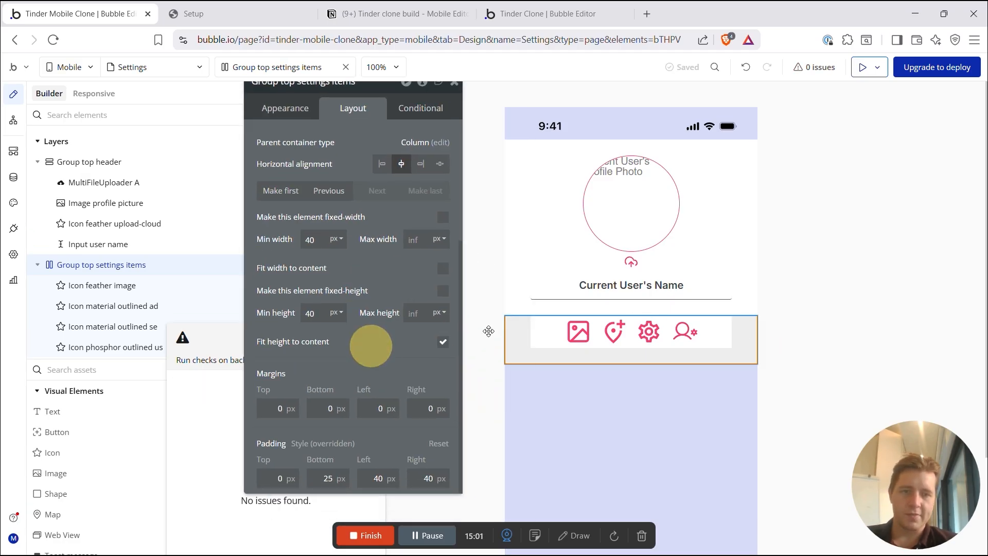
Step: Set the border roundness of Group top settings items to 700
click(284, 114)
click(418, 302)
click(418, 301)
double_click(406, 307)
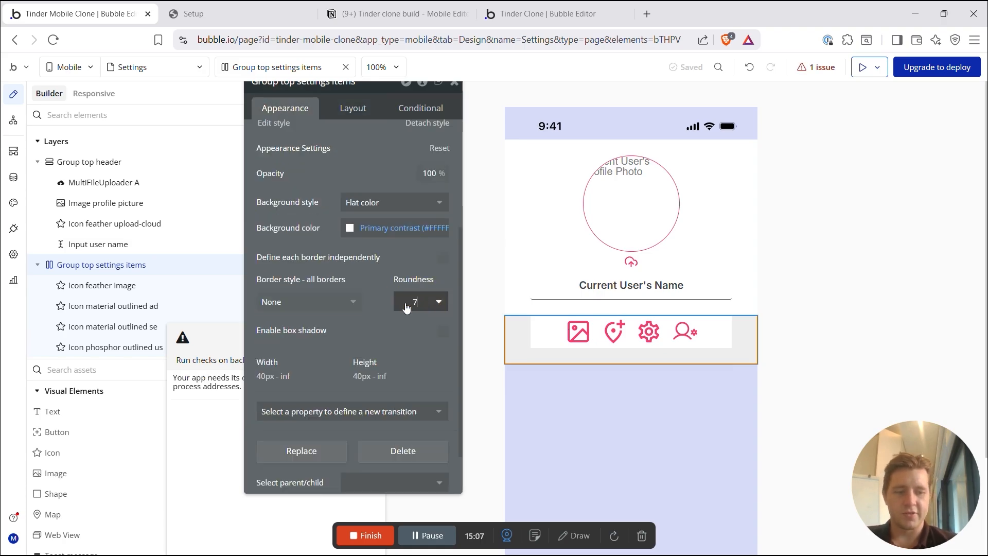
text(700)
key(Return)
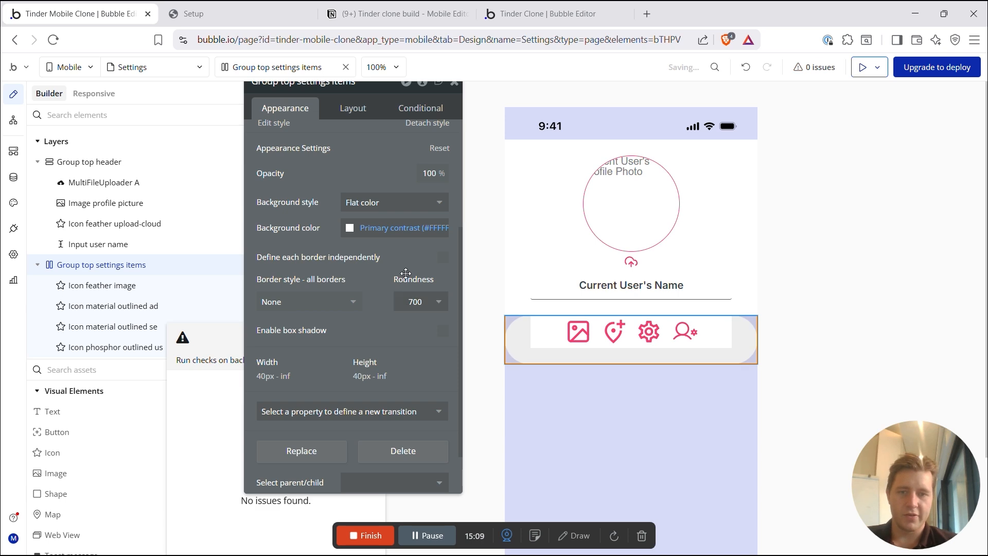
Step: Define each border of Group top settings items independently
click(443, 258)
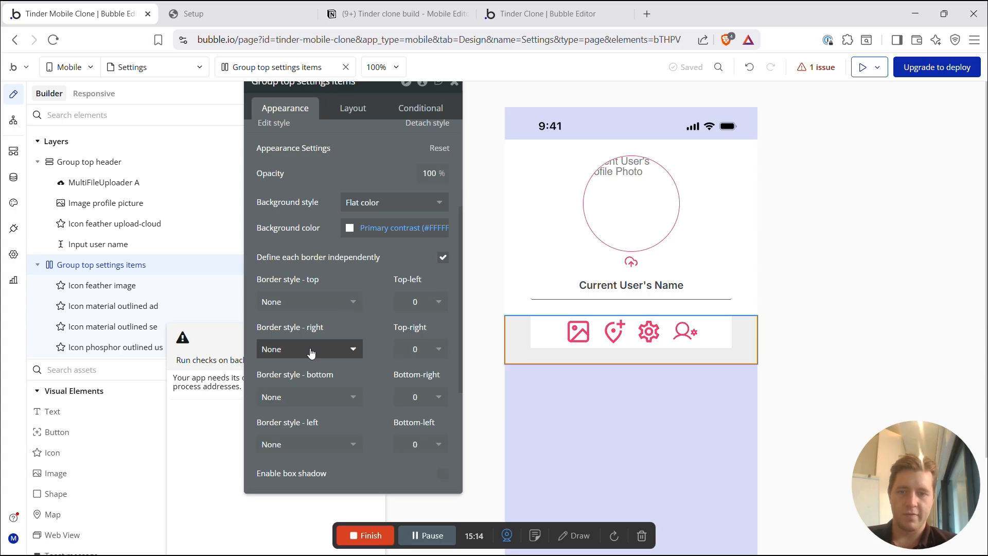
scroll(311, 352, down, 2)
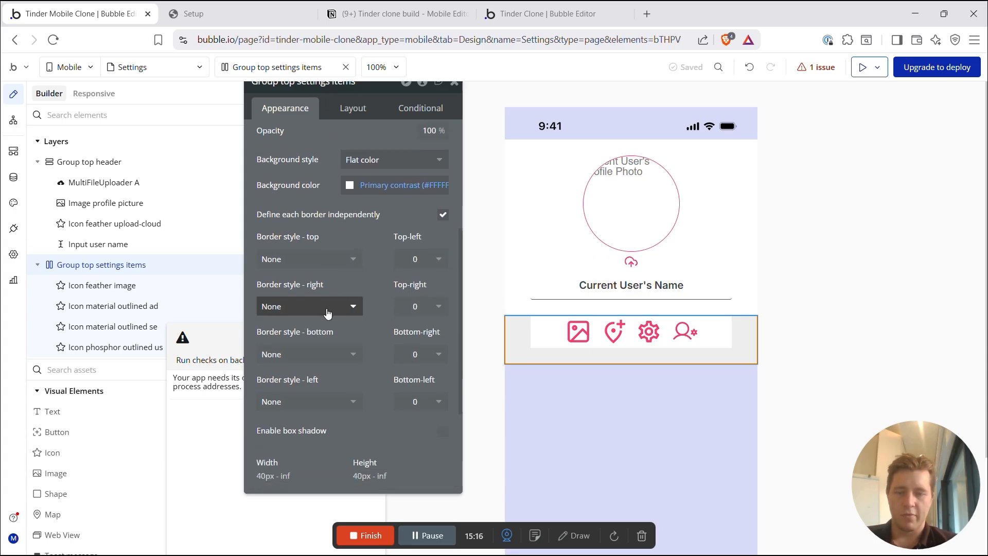
click(328, 309)
click(430, 308)
mouse_move(425, 308)
mouse_down()
mouse_move(384, 309)
mouse_move(415, 312)
mouse_up()
text(6)
key(Return)
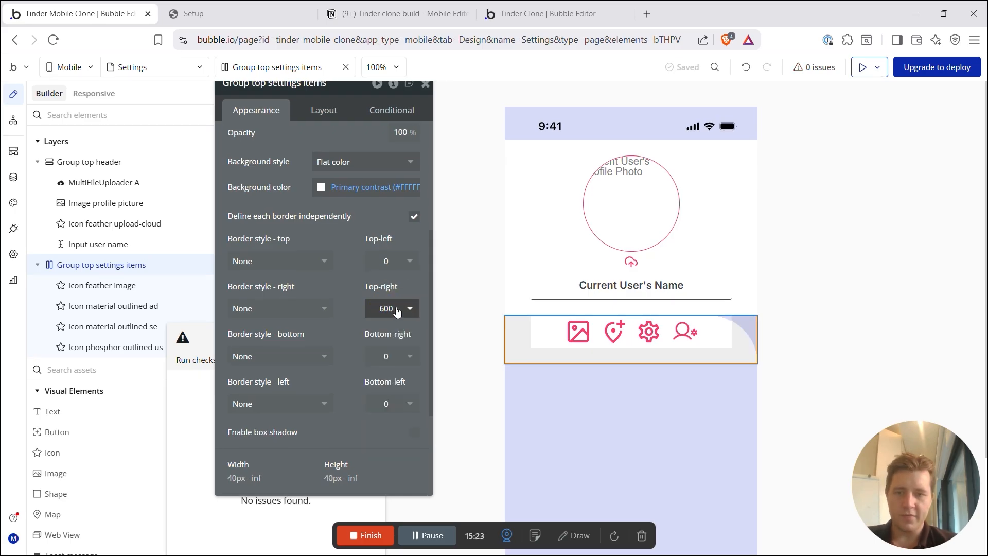
click(394, 309)
click(381, 349)
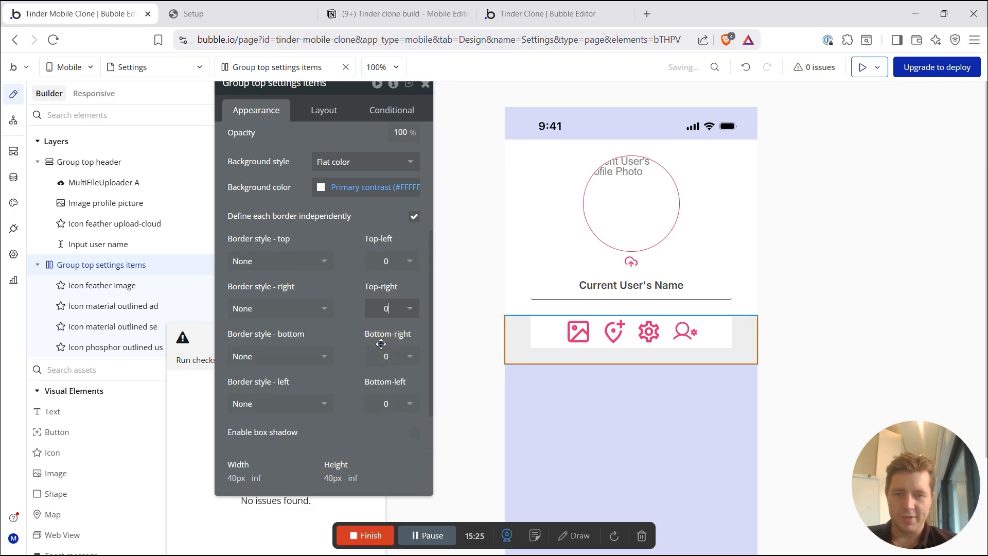
Step: Set the bottom-right and bottom-left roundness of Group top settings items to 600
click(391, 359)
drag(390, 358, 380, 359)
text(600)
key(Return)
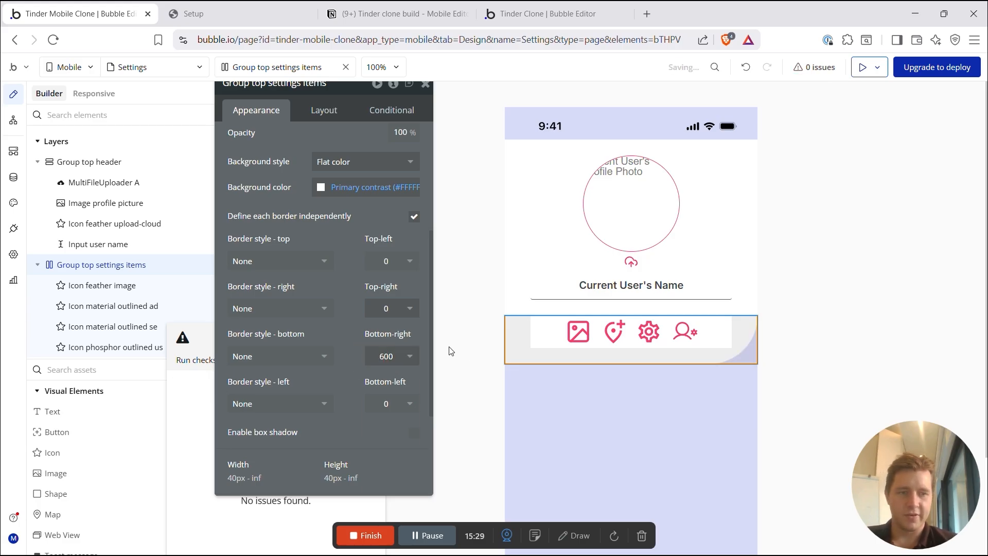
click(391, 403)
drag(379, 404, 369, 406)
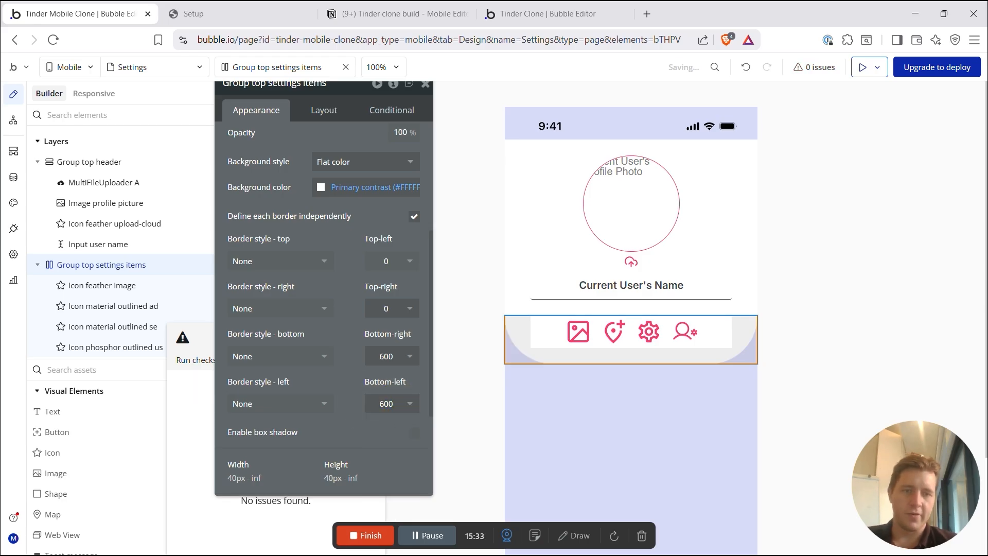
Step: Examine the rounded header area of the Settings view and each of the four icons in its row
click(779, 280)
scroll(857, 324, down, 2)
scroll(858, 326, up, 2)
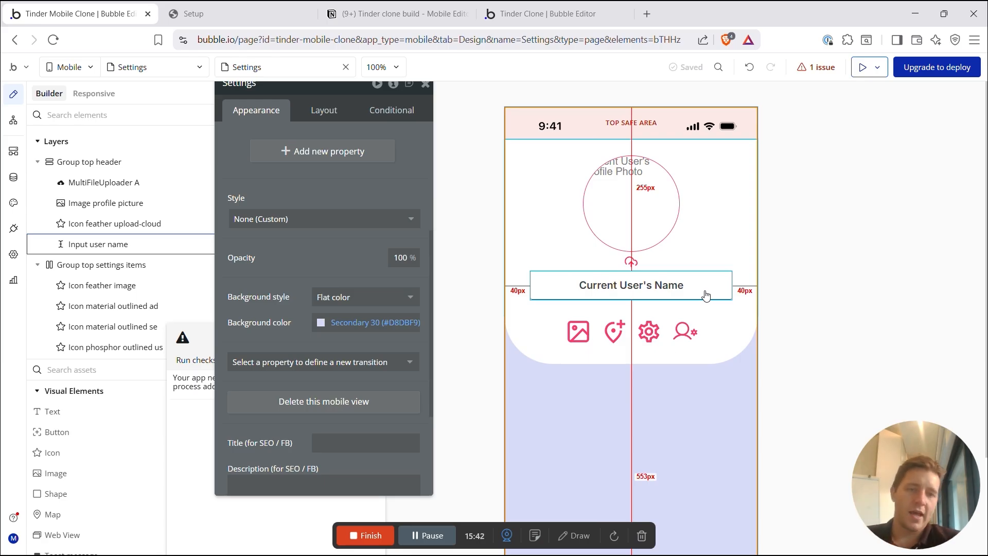
scroll(595, 367, down, 3)
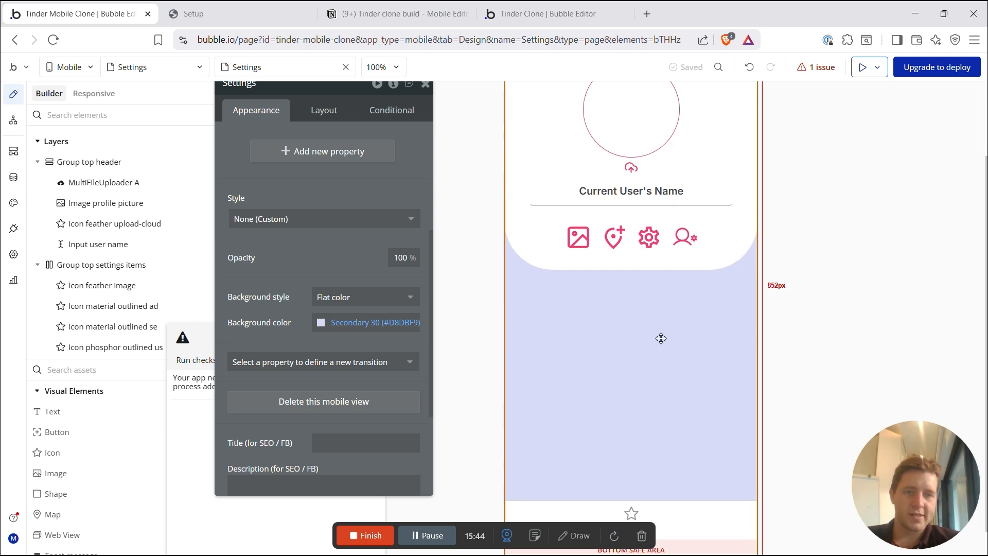
scroll(619, 350, up, 1)
click(578, 260)
click(614, 258)
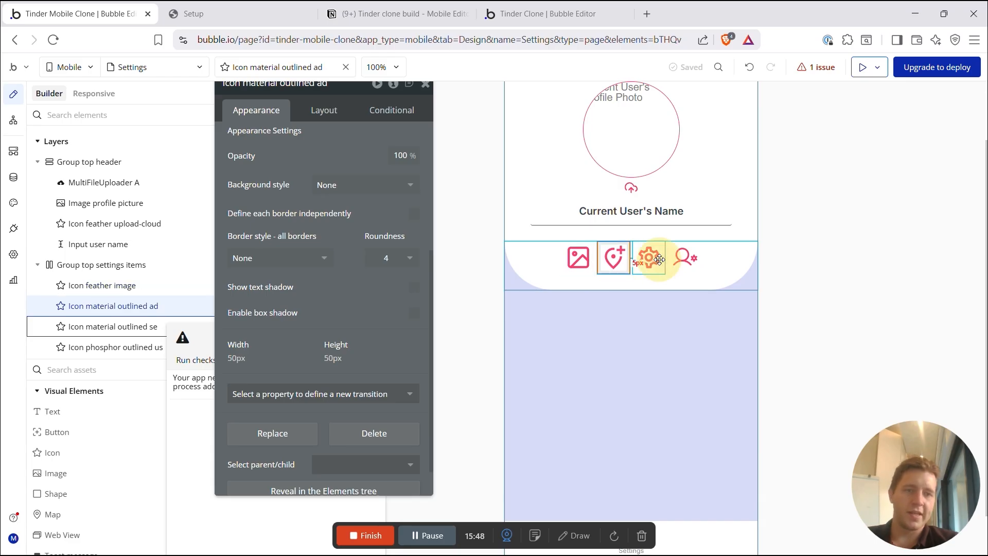
click(649, 258)
click(679, 262)
click(578, 260)
scroll(587, 268, up, 2)
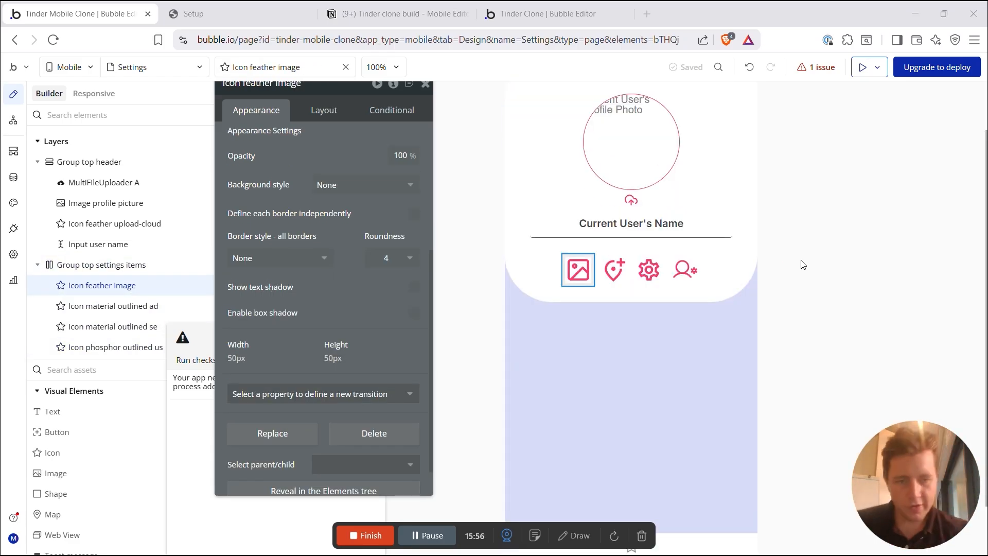
Step: Find the Group container and add it to the Settings view below the icon row
click(593, 350)
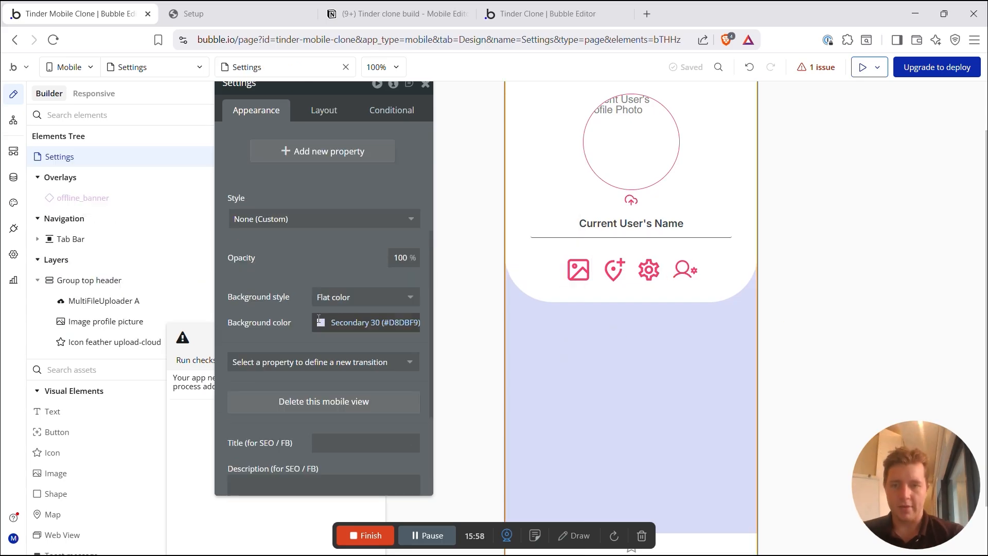
click(84, 370)
drag(337, 181, 420, 176)
drag(283, 341, 278, 321)
click(279, 323)
click(172, 371)
text(group)
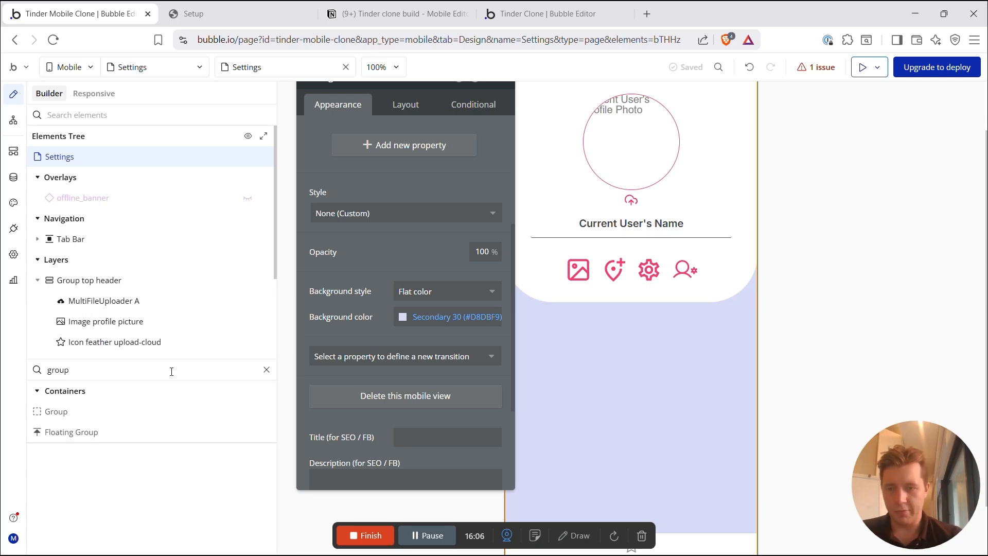
drag(103, 412, 626, 390)
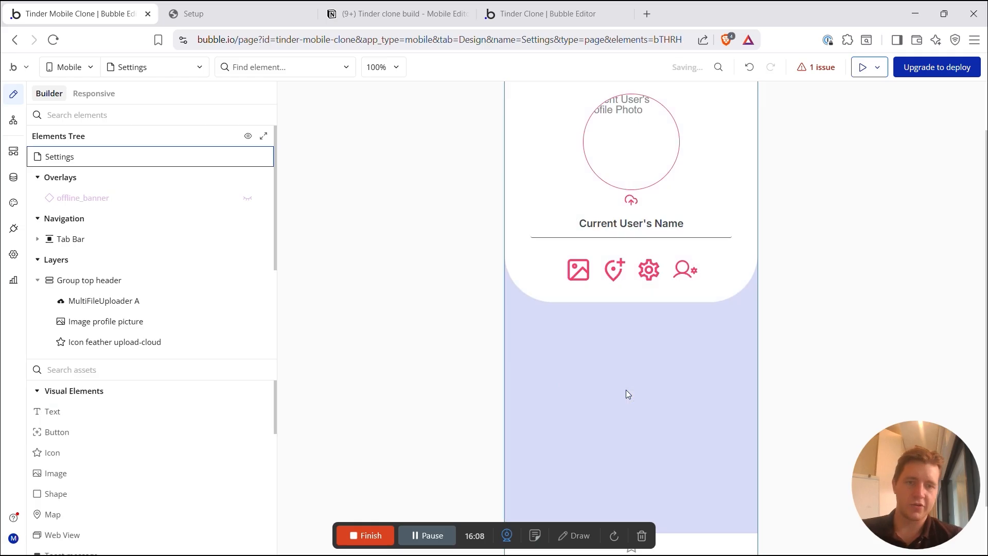
Step: Set the bottom margin of Group top settings items to 20 px
click(400, 105)
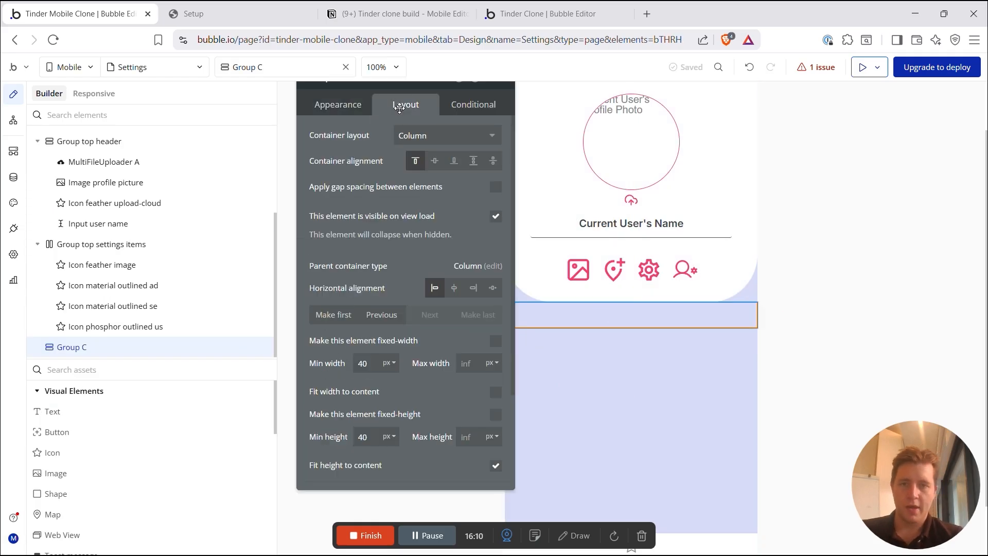
click(543, 282)
scroll(394, 363, down, 3)
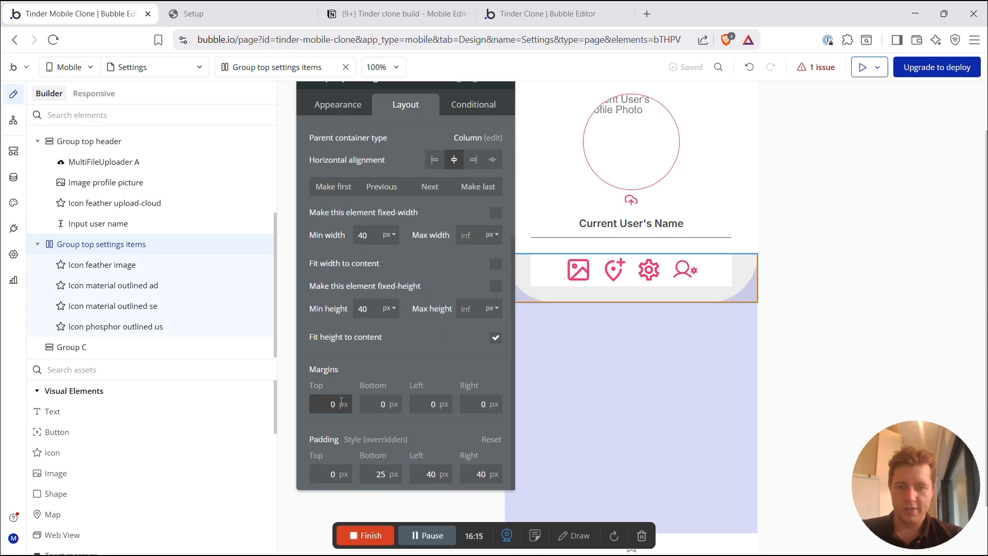
click(388, 405)
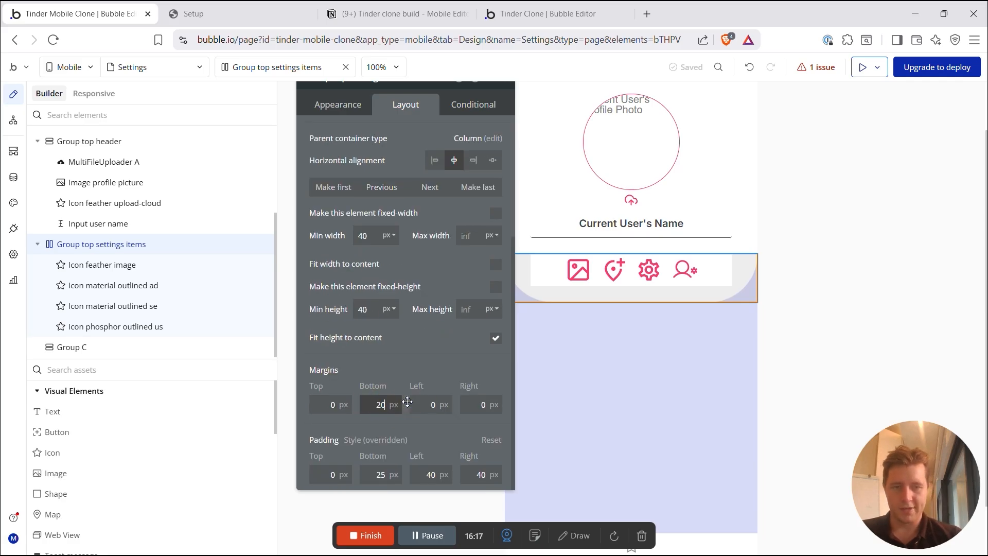
click(624, 327)
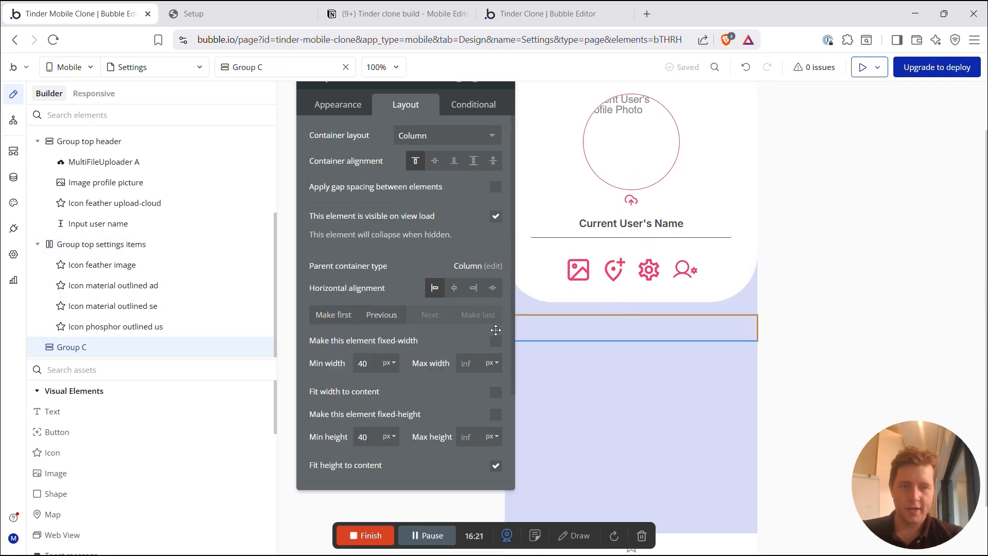
Step: Move the user-settings icon to the first place in the icon row
drag(363, 152, 301, 198)
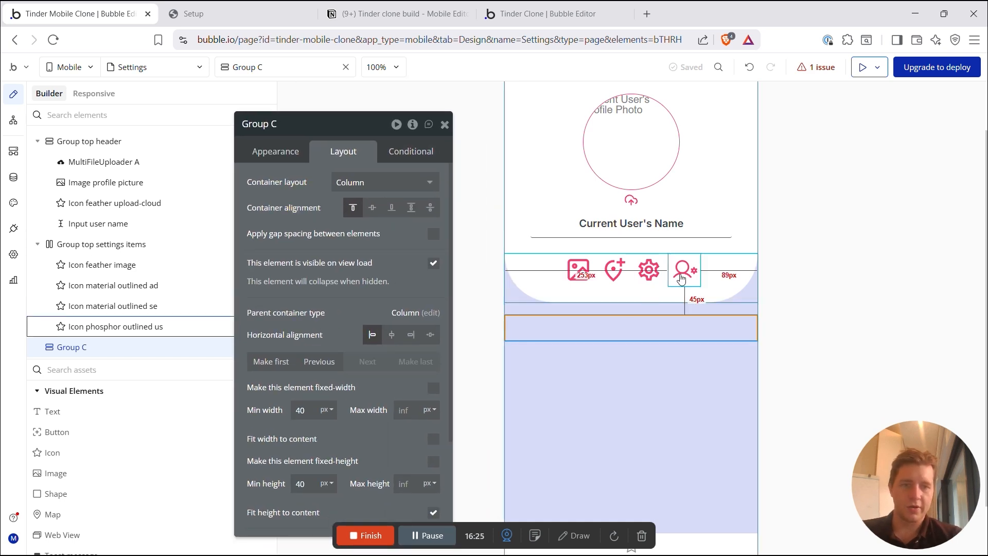
click(649, 273)
click(685, 269)
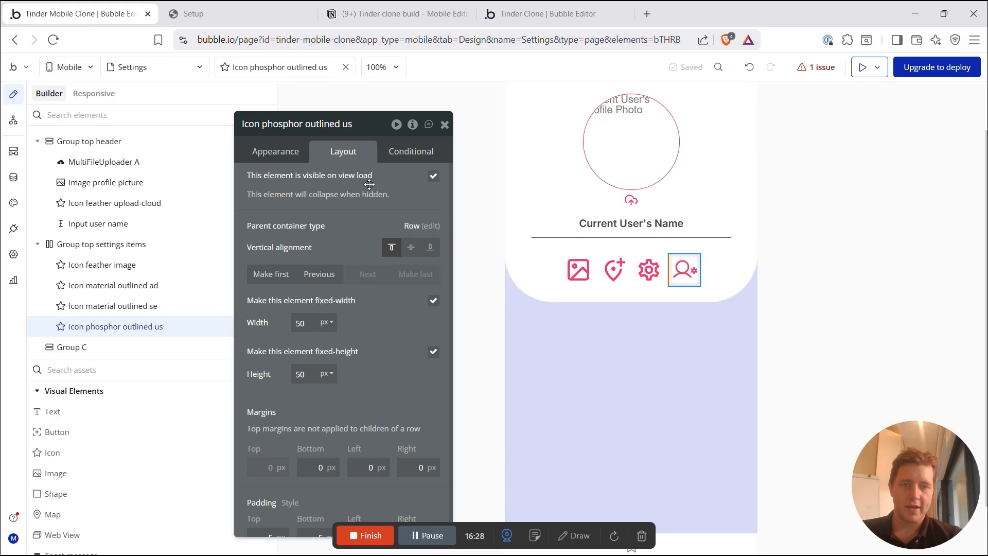
click(322, 284)
click(321, 282)
click(321, 280)
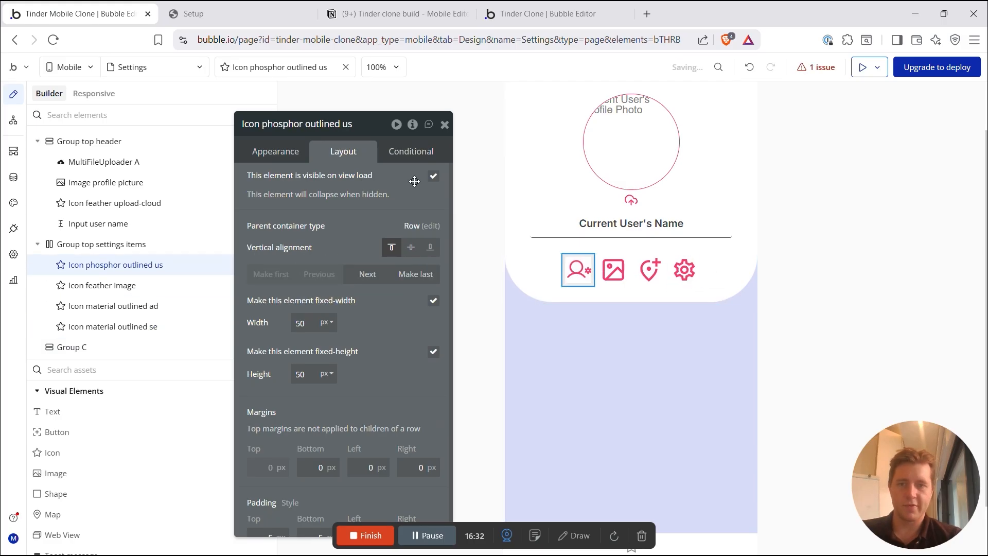
Step: Rename the user-settings icon as Icon basic info
click(363, 125)
drag(363, 126, 263, 125)
text(basic info)
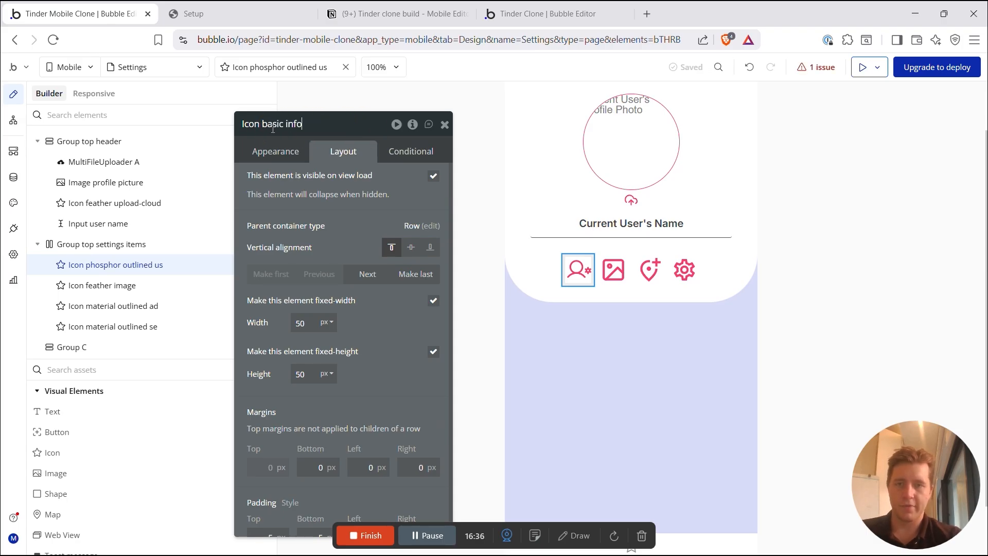
Step: Rename the empty group below the icon row as Group basic info
click(618, 326)
click(280, 126)
key(BackSpace)
key(BackSpace)
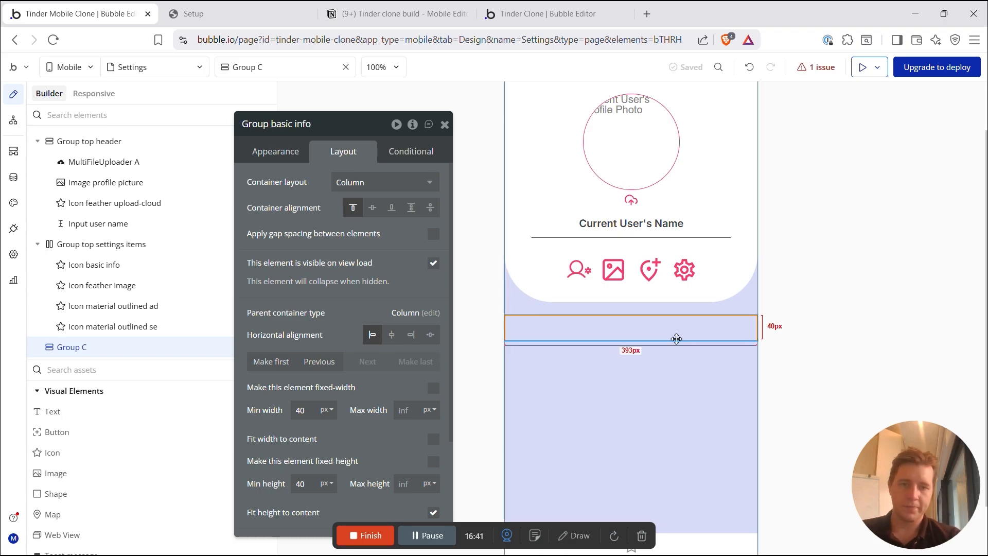
click(570, 337)
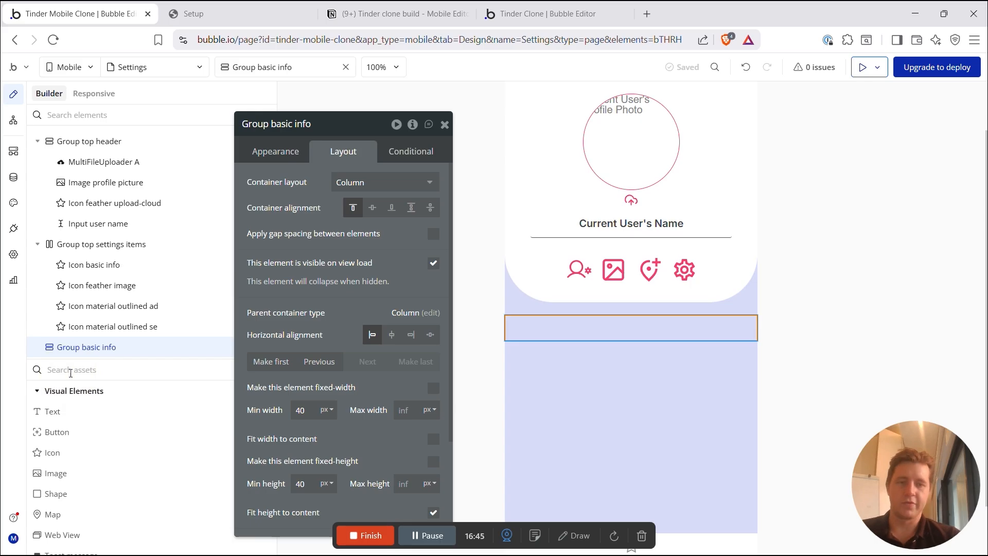
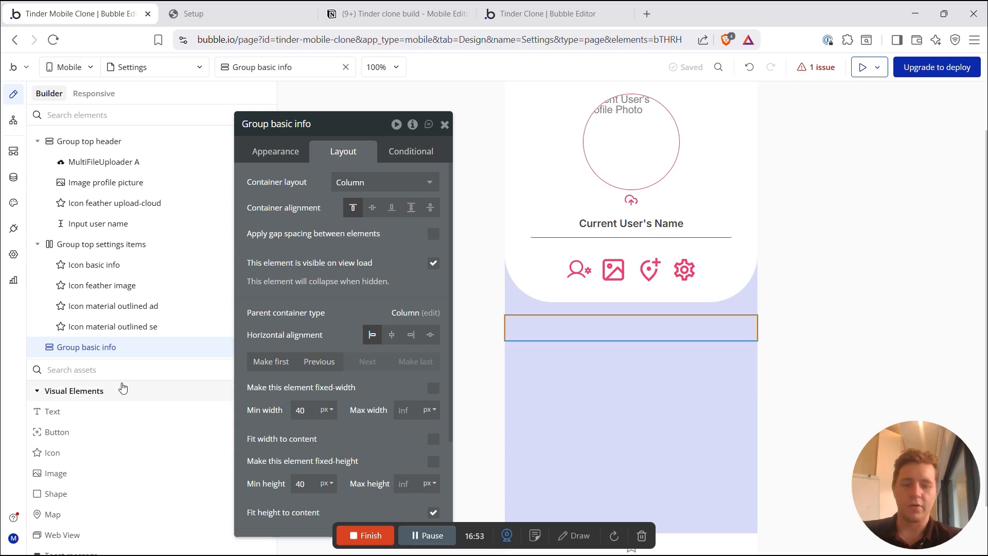
Step: Find the Multiline Input element and add it inside Group basic info
text(mult)
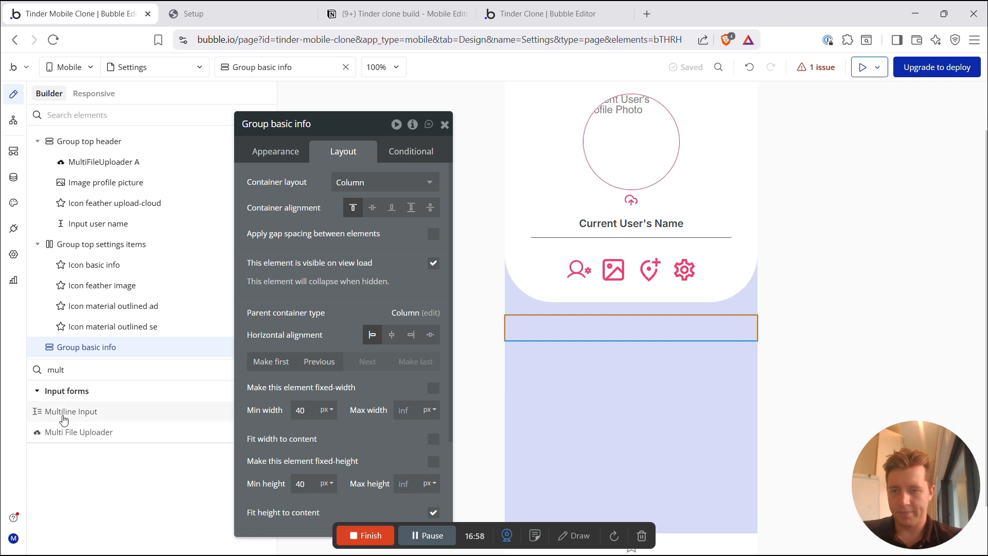
drag(66, 414, 591, 335)
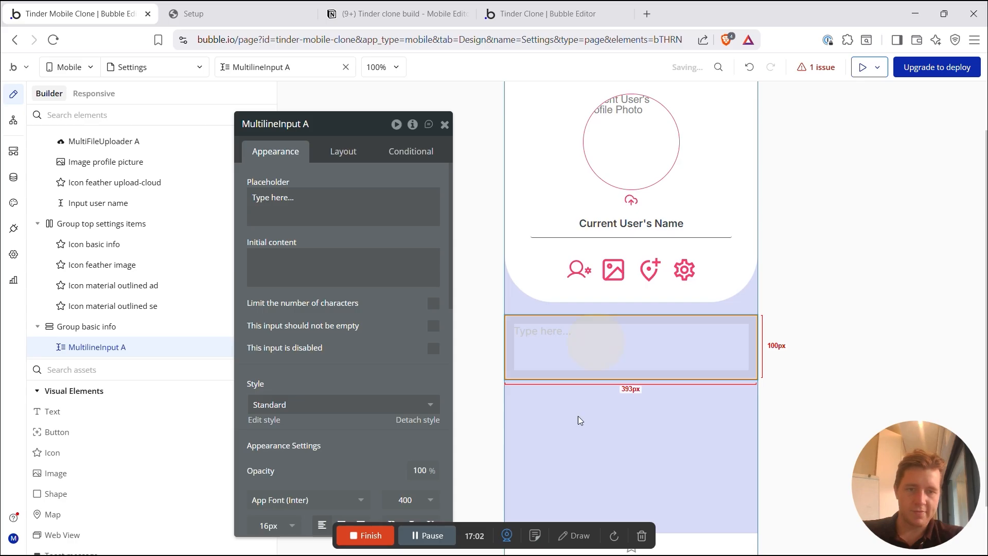
scroll(404, 190, down, 1)
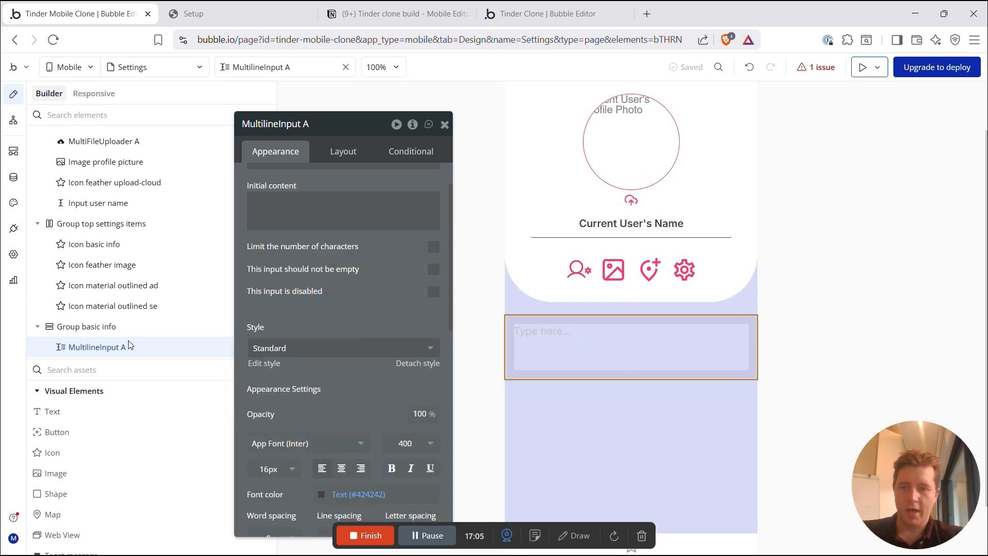
Step: Set the left and right margins of Group basic info to 20 px
click(87, 326)
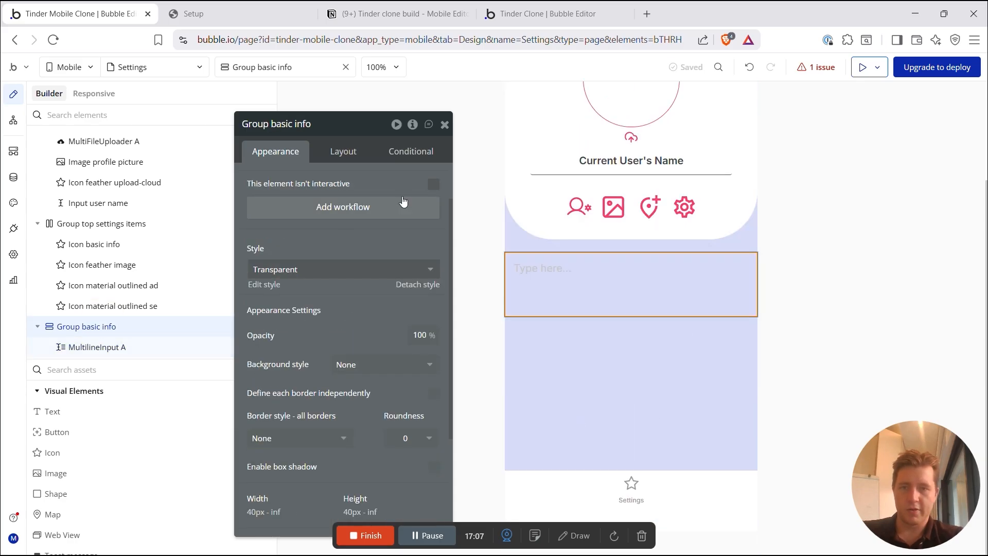
scroll(335, 314, down, 2)
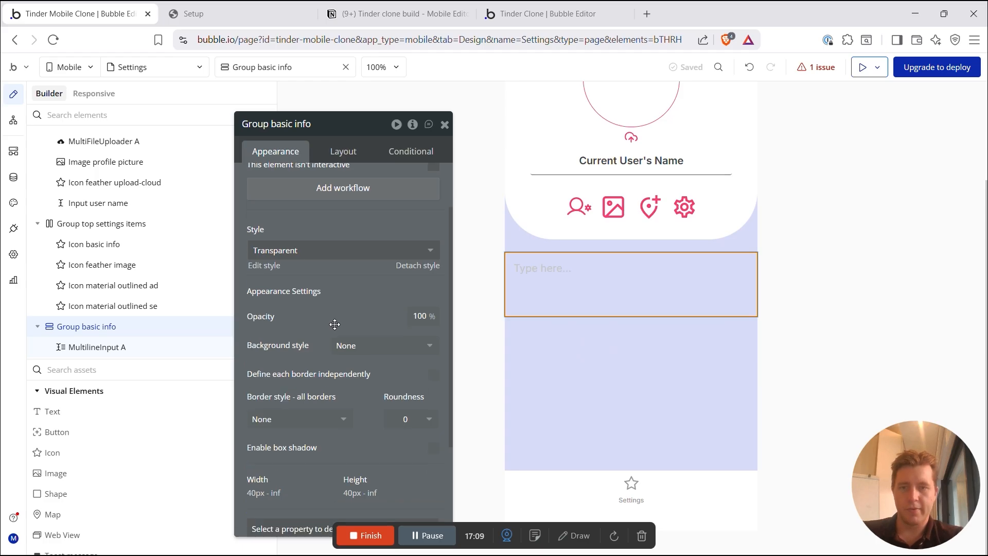
click(343, 153)
scroll(340, 337, down, 1)
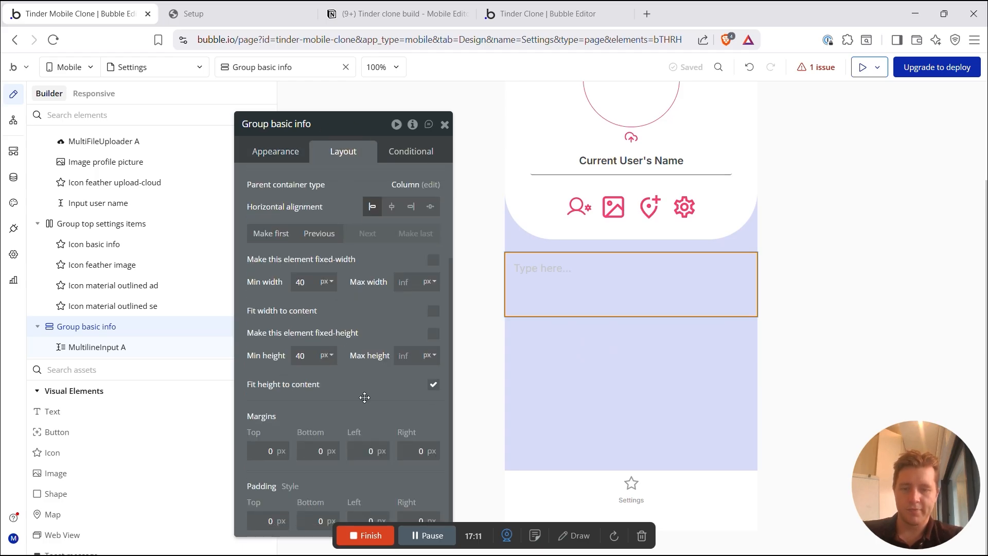
double_click(369, 452)
text(20)
double_click(415, 451)
text(20)
Step: Rename the multiline input in Group basic info as MultilineInput BIO
click(126, 346)
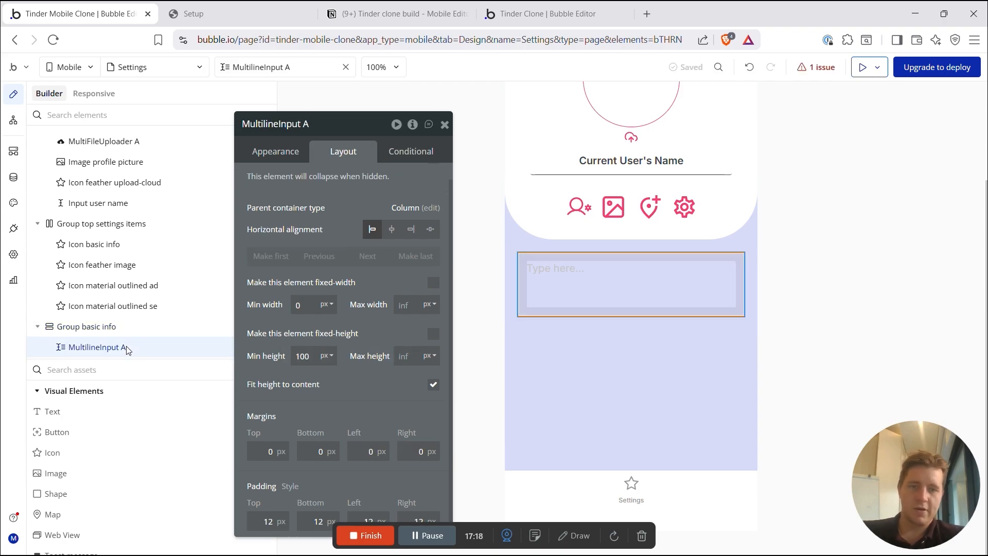
click(319, 125)
key(BackSpace)
key(BackSpace)
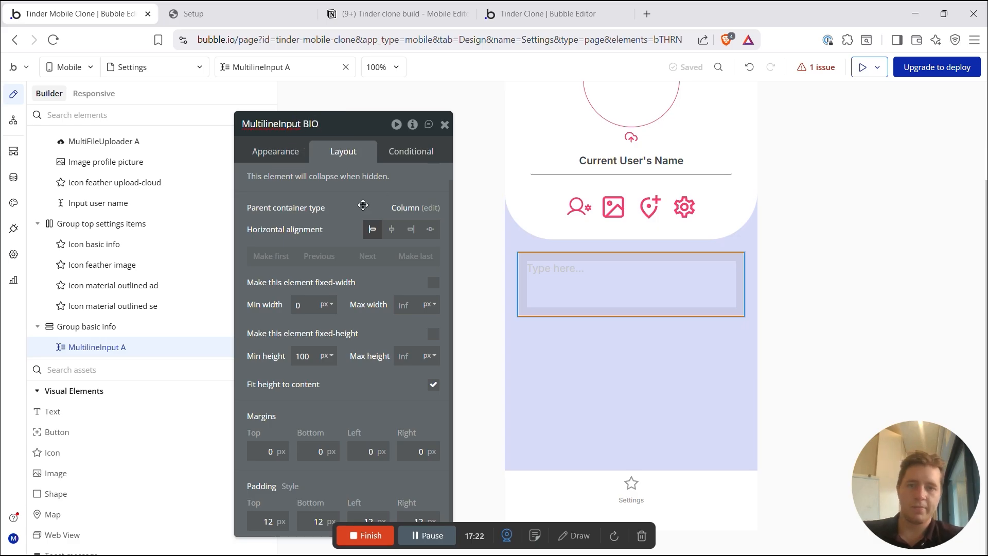
scroll(380, 194, up, 1)
click(278, 163)
Step: Give MultilineInput BIO a flat color background in #FFFFFF
click(274, 154)
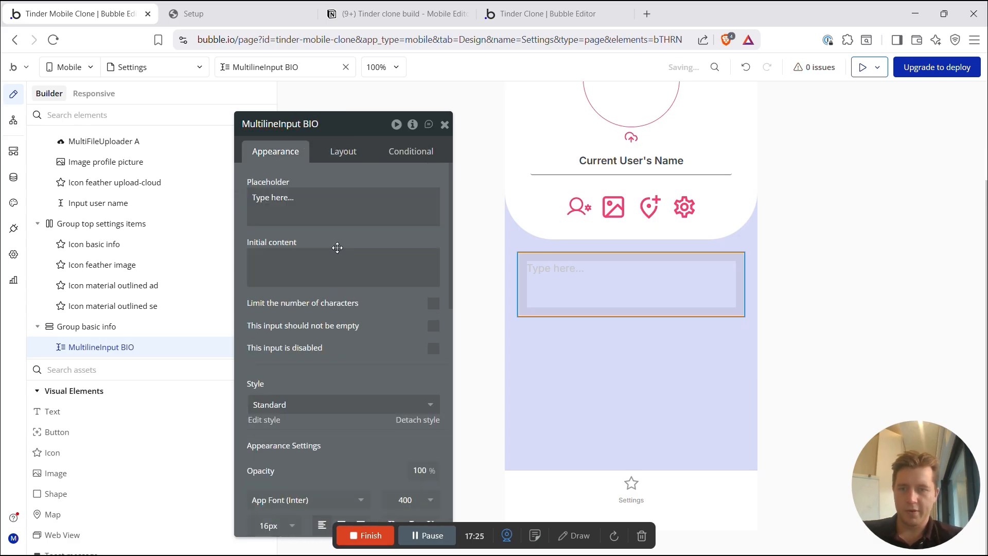
scroll(322, 309, down, 4)
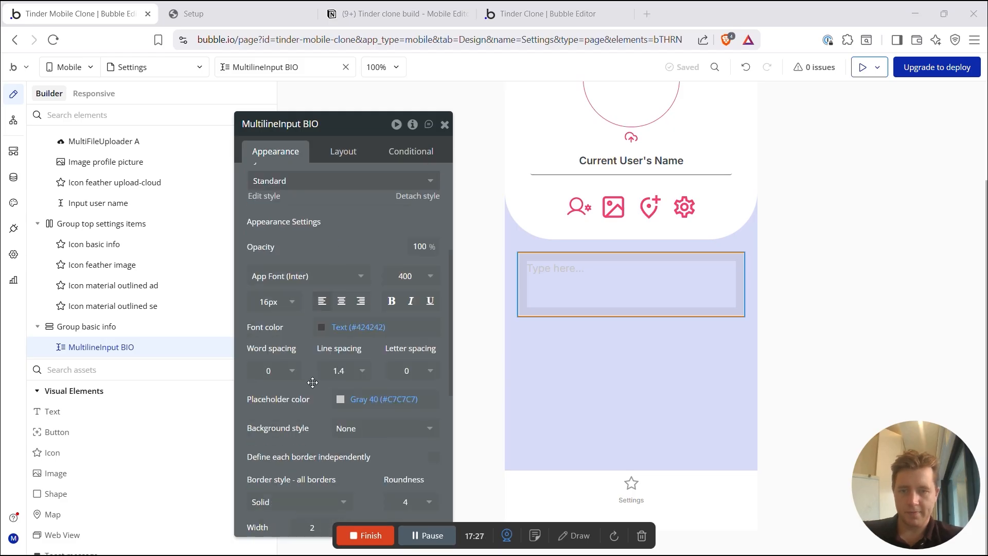
scroll(313, 383, down, 3)
key(super+Tab)
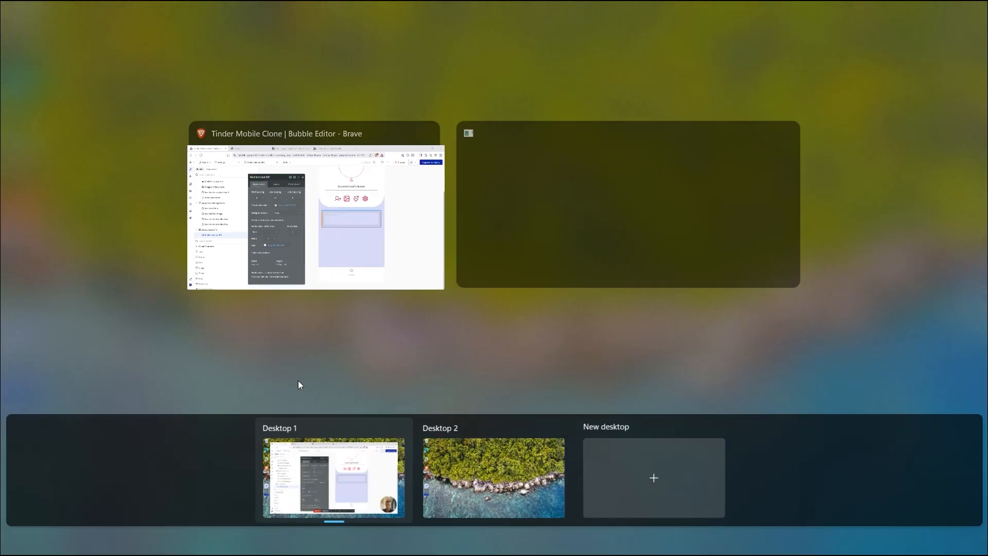
click(337, 225)
scroll(364, 335, down, 3)
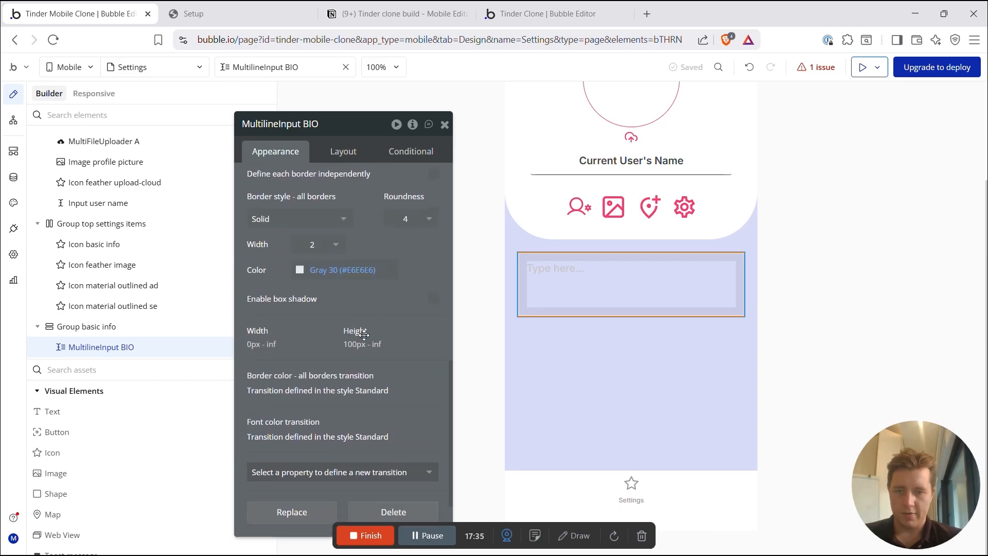
scroll(364, 335, up, 5)
click(347, 378)
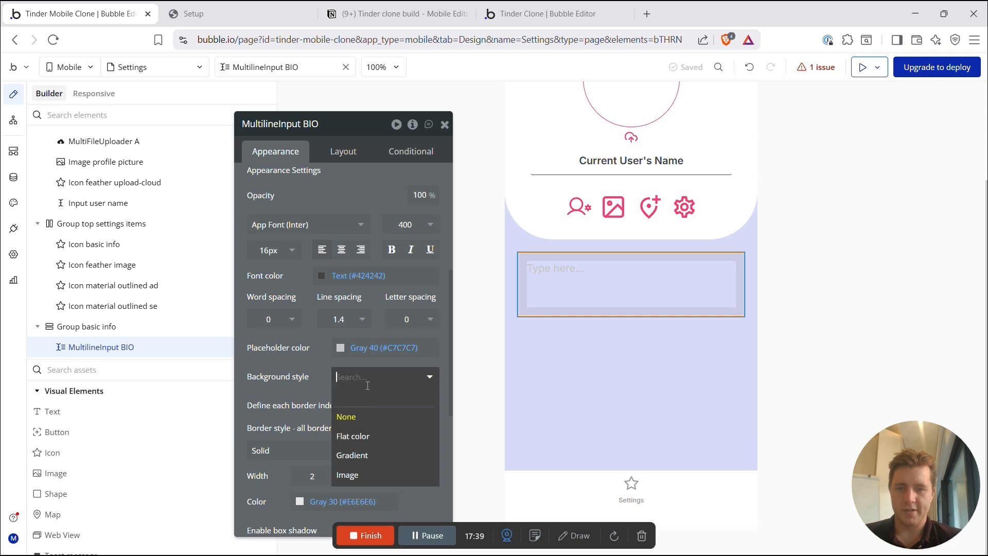
click(354, 437)
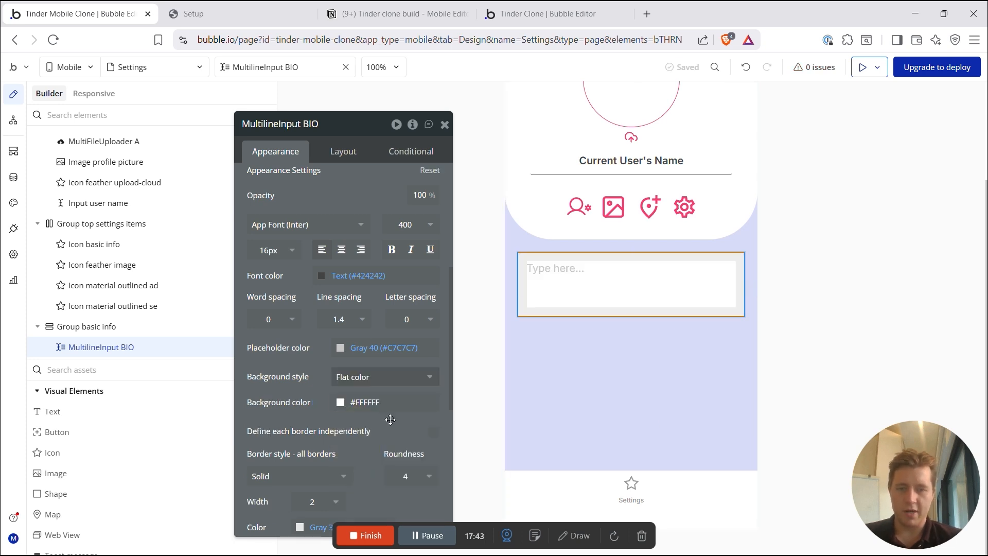
Step: Set the border roundness of MultilineInput BIO to 10
scroll(390, 420, down, 2)
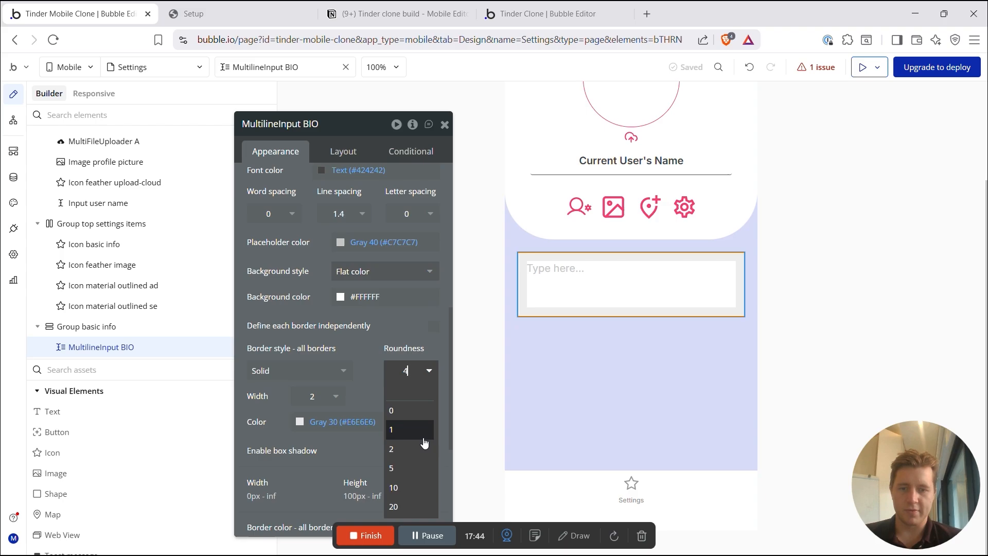
click(397, 487)
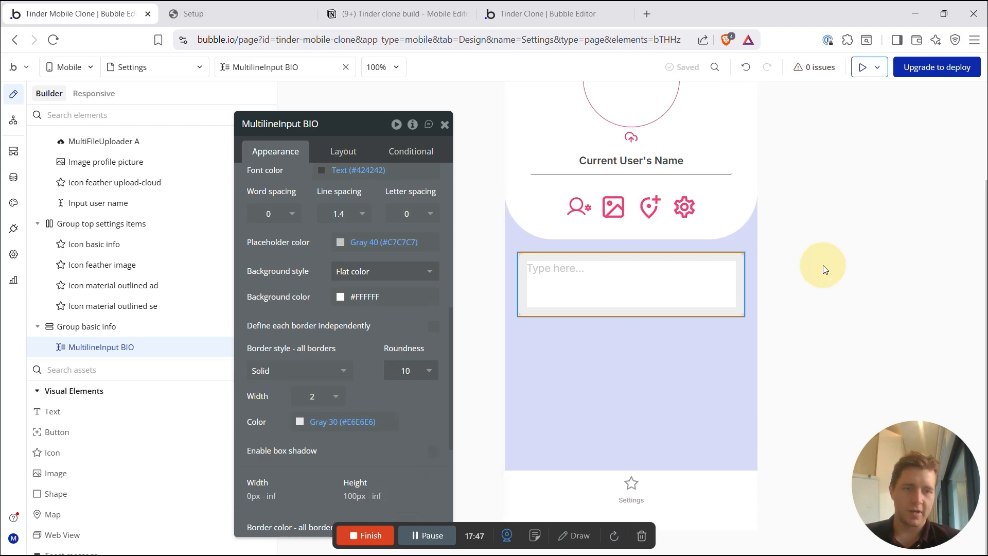
click(697, 414)
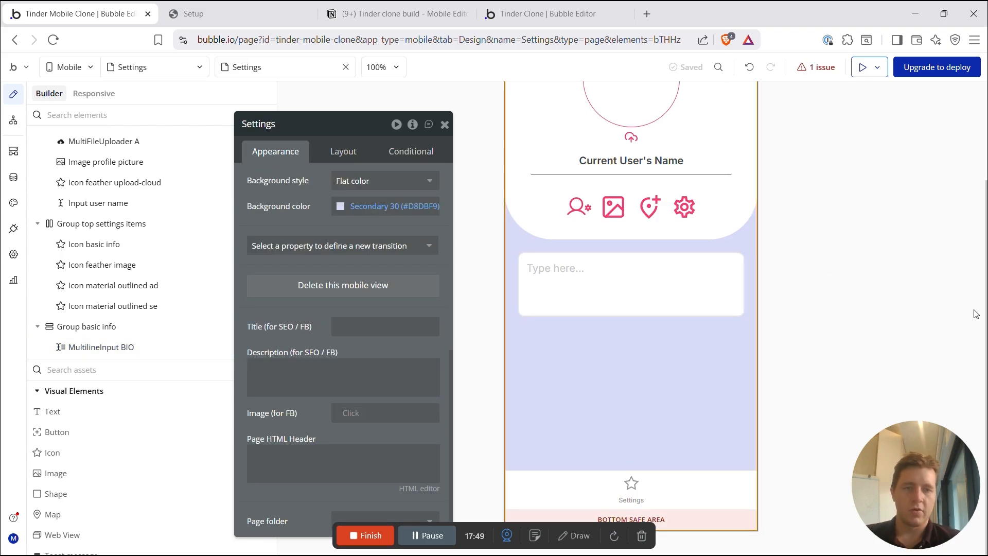
scroll(883, 242, up, 2)
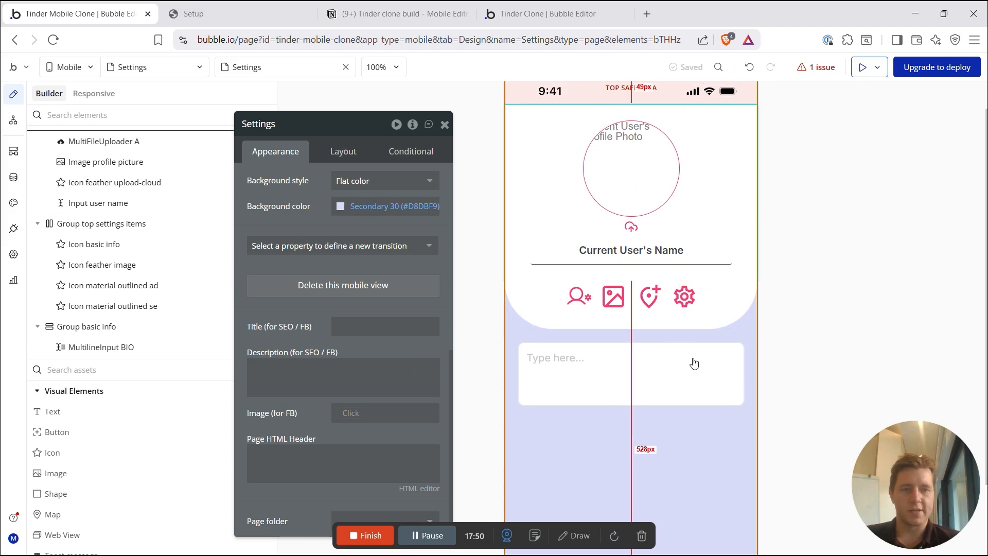
Step: Set the initial content of MultilineInput BIO to the dynamic value Current User's BIO
click(657, 373)
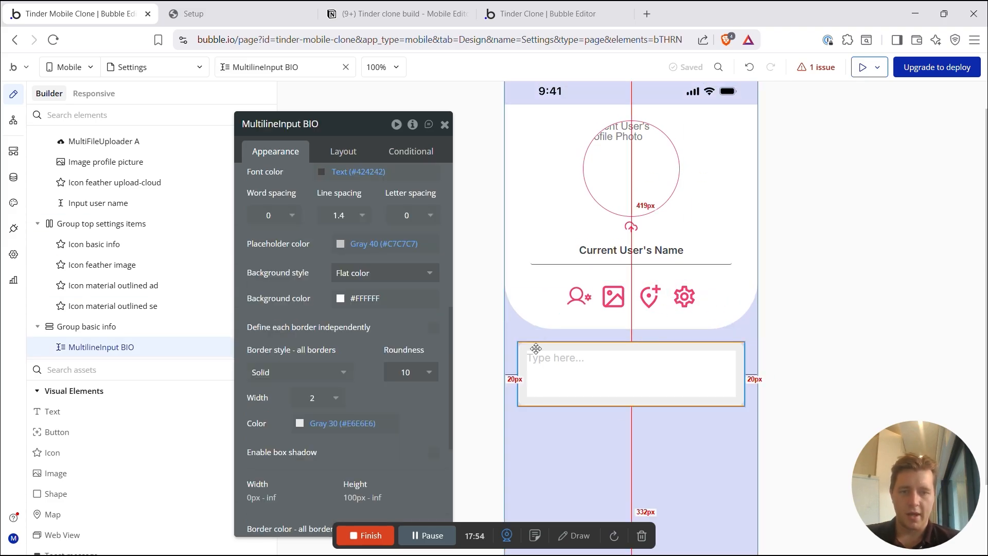
scroll(339, 206, up, 8)
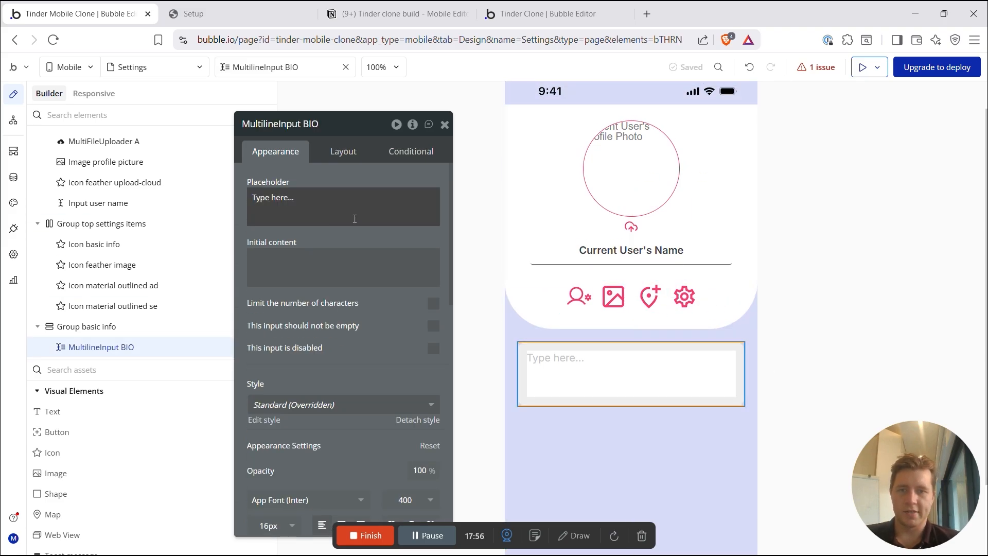
click(306, 198)
click(303, 262)
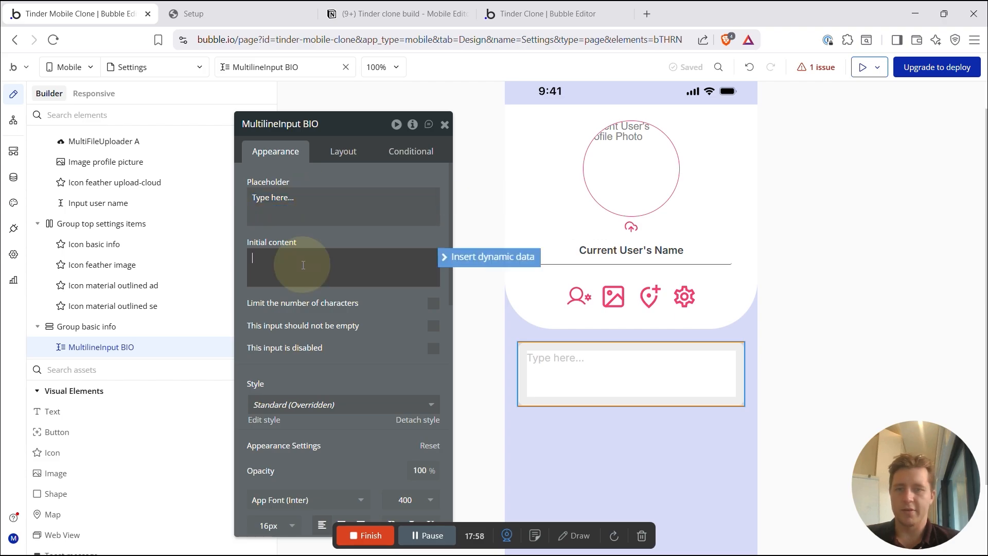
click(466, 260)
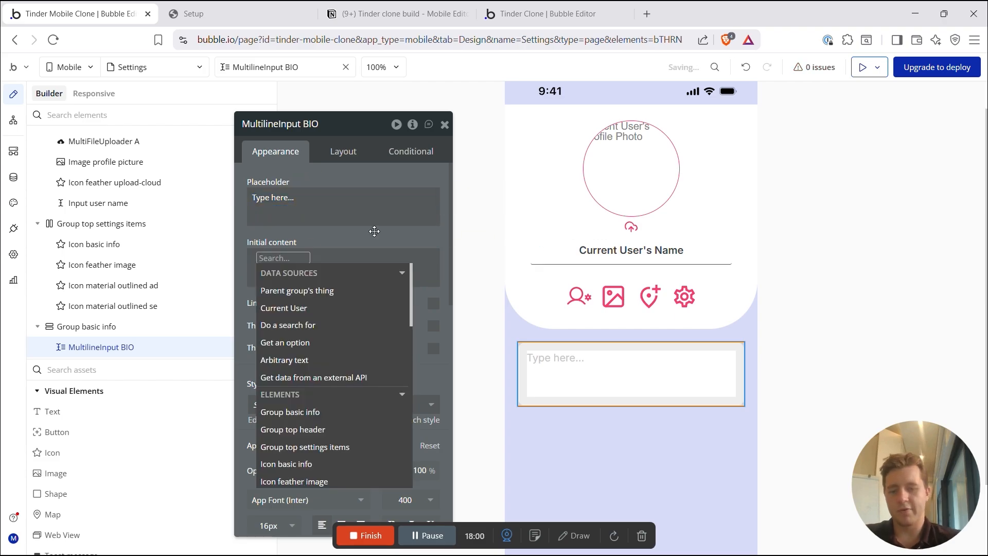
text(B)
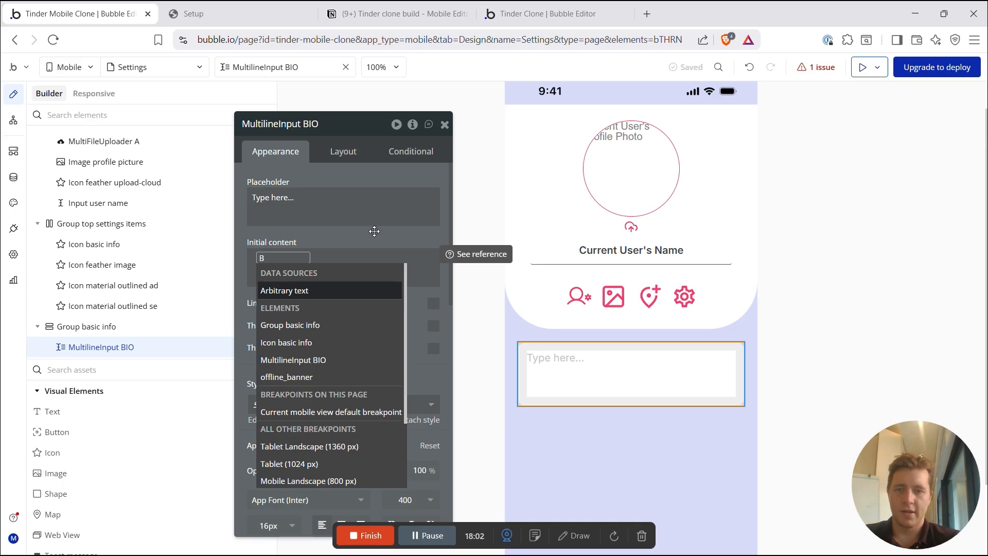
key(BackSpace)
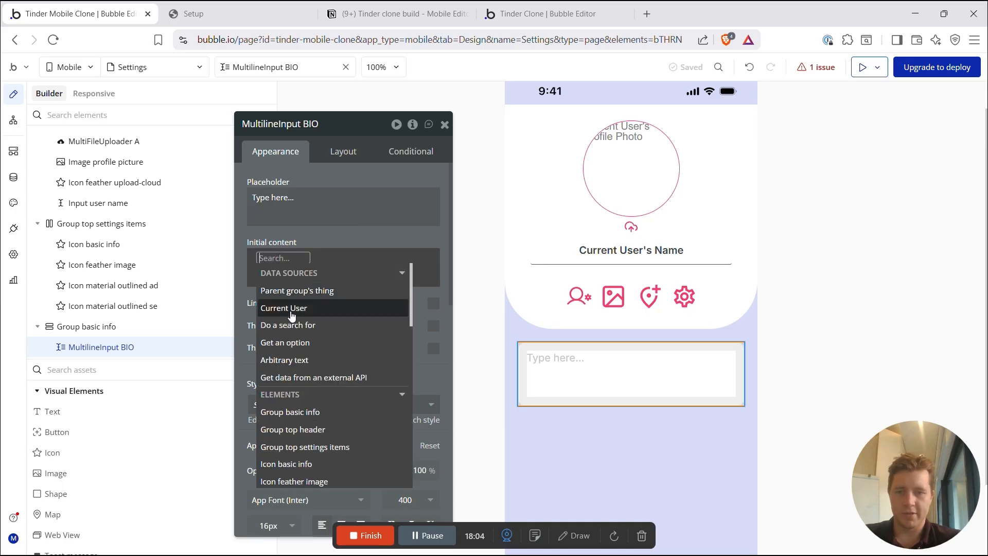
click(284, 308)
scroll(325, 309, down, 2)
click(325, 292)
click(273, 302)
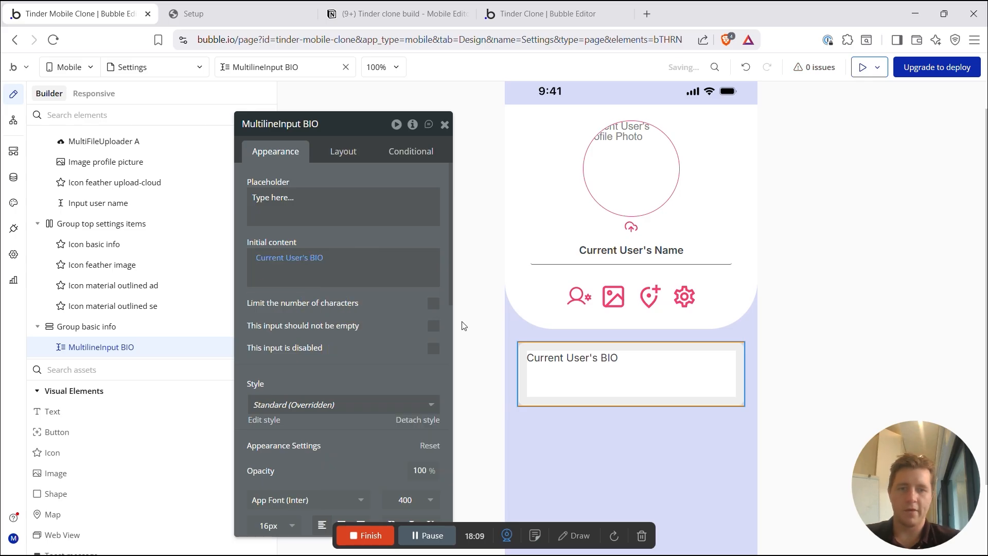
Step: Find the Text element and add it inside Group basic info, above the bio input
click(839, 283)
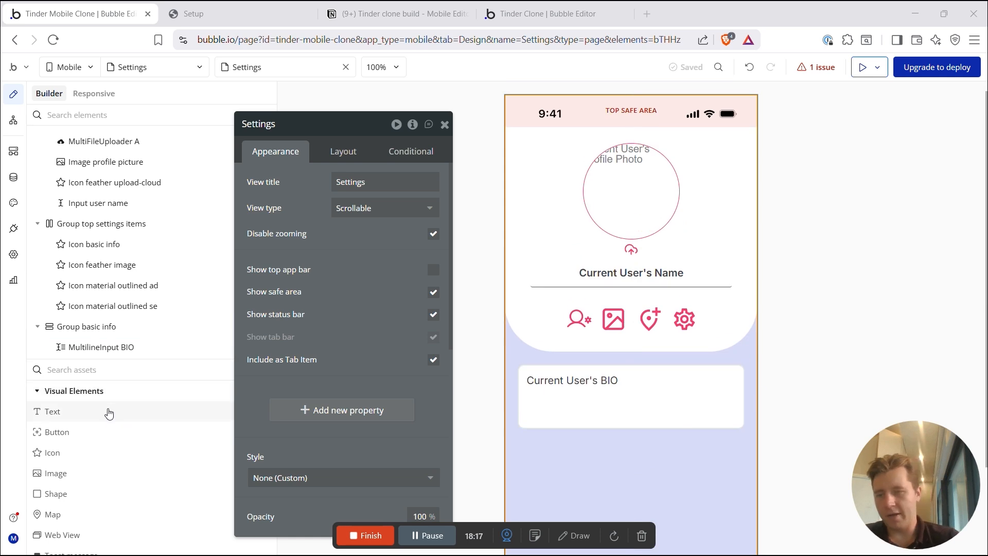
click(92, 376)
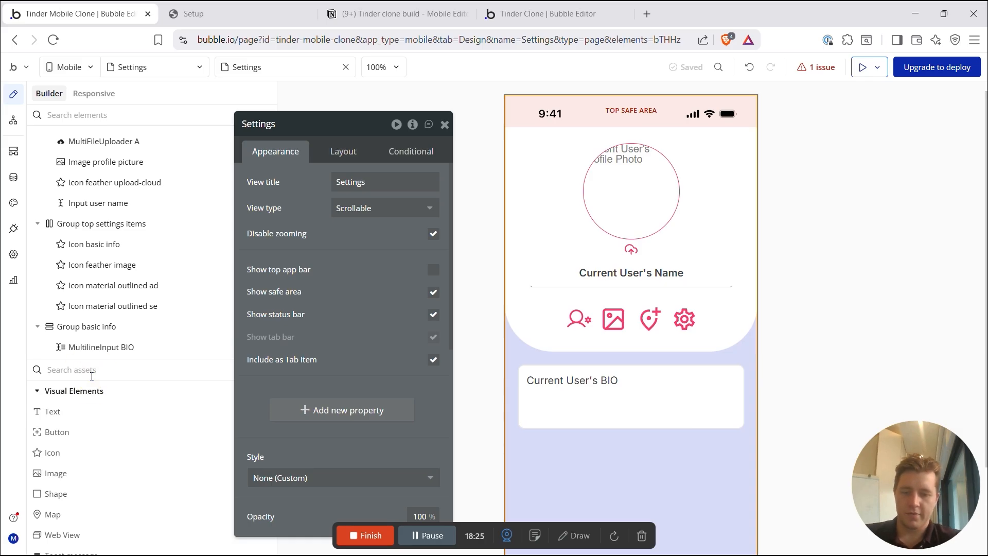
text(inpu)
key(BackSpace)
key(BackSpace)
key(BackSpace)
key(BackSpace)
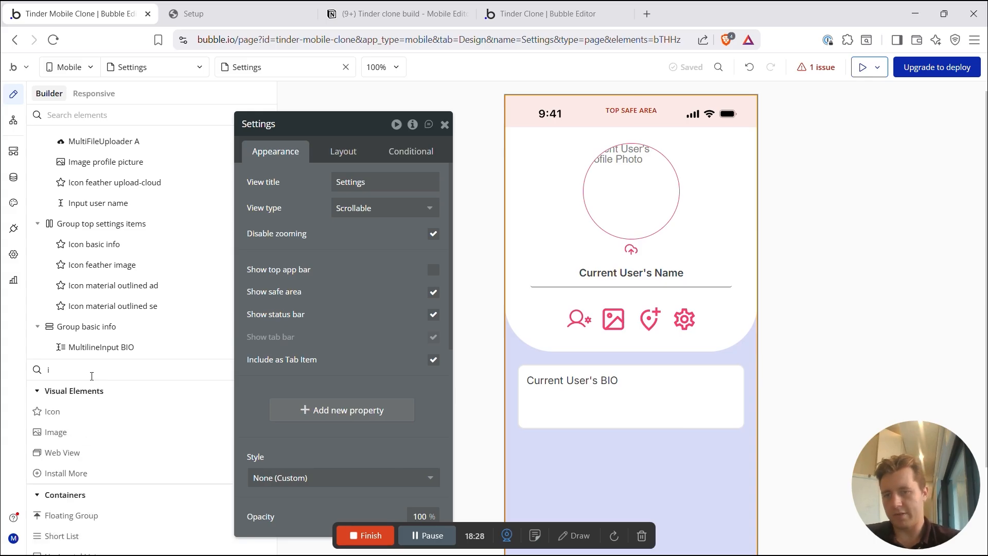
text(text)
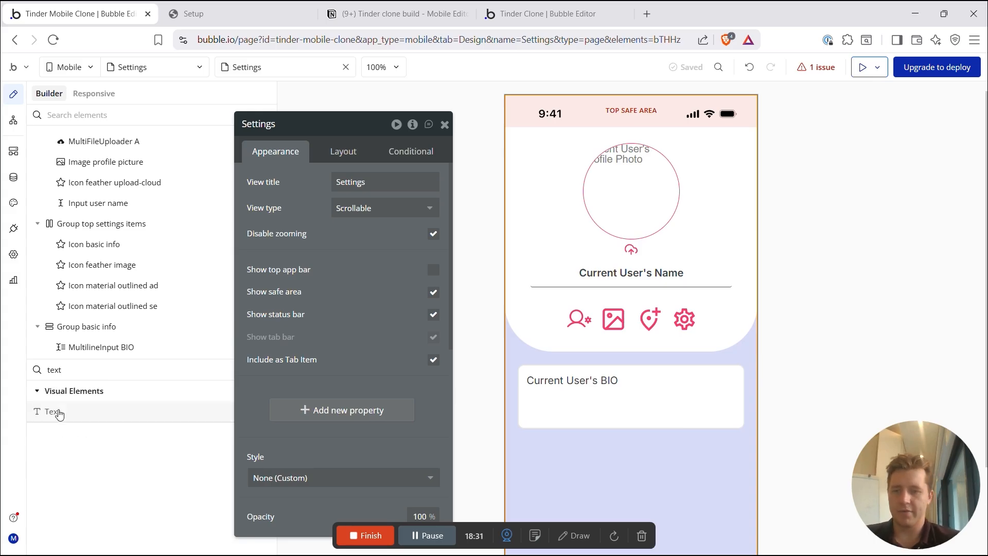
drag(53, 412, 592, 376)
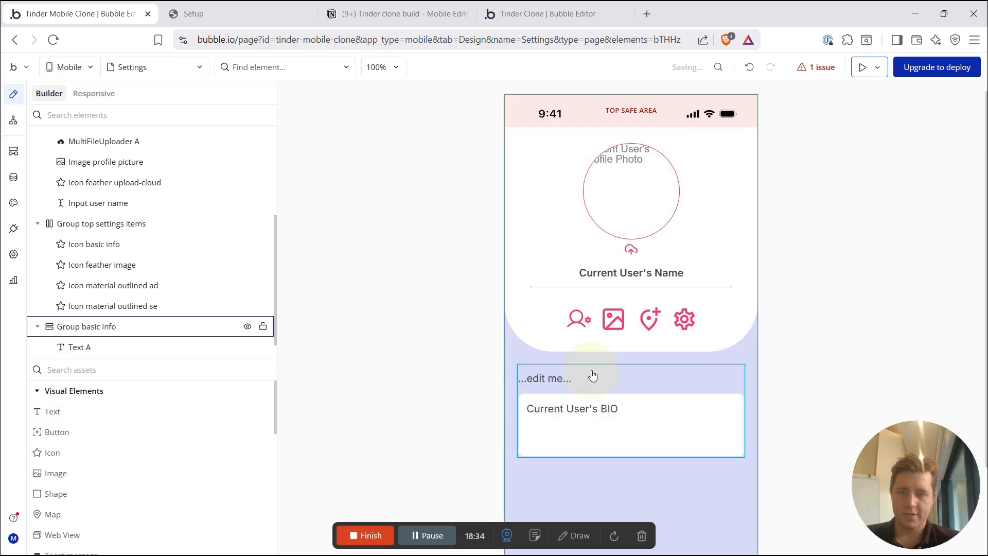
click(622, 385)
Step: Replace the new text element's placeholder text with the dynamic value Current User's Age
click(544, 377)
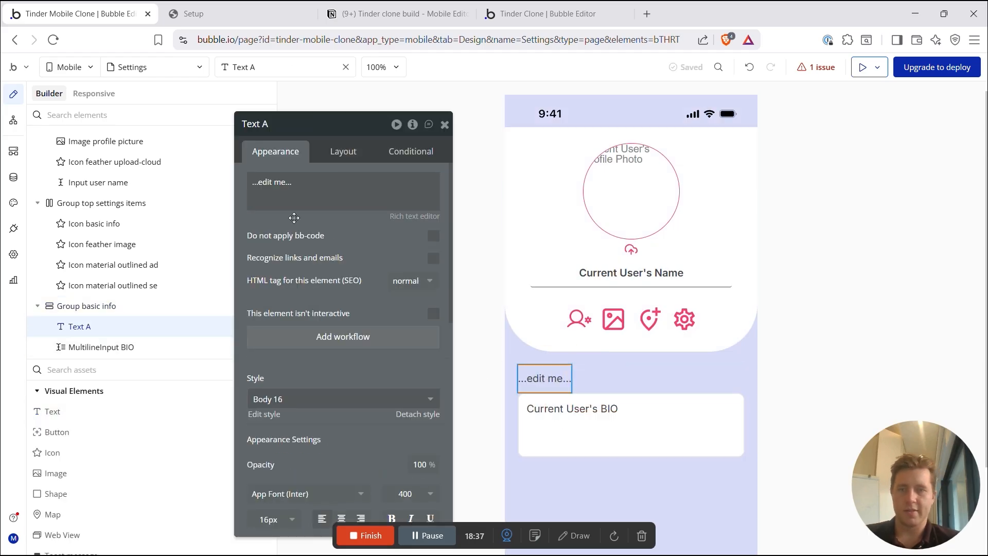
triple_click(280, 190)
click(489, 181)
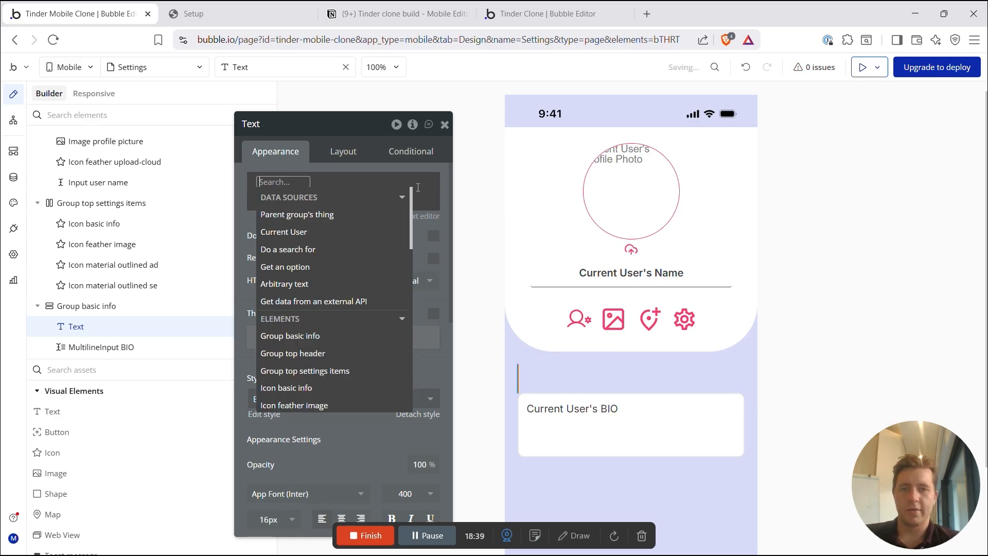
click(286, 231)
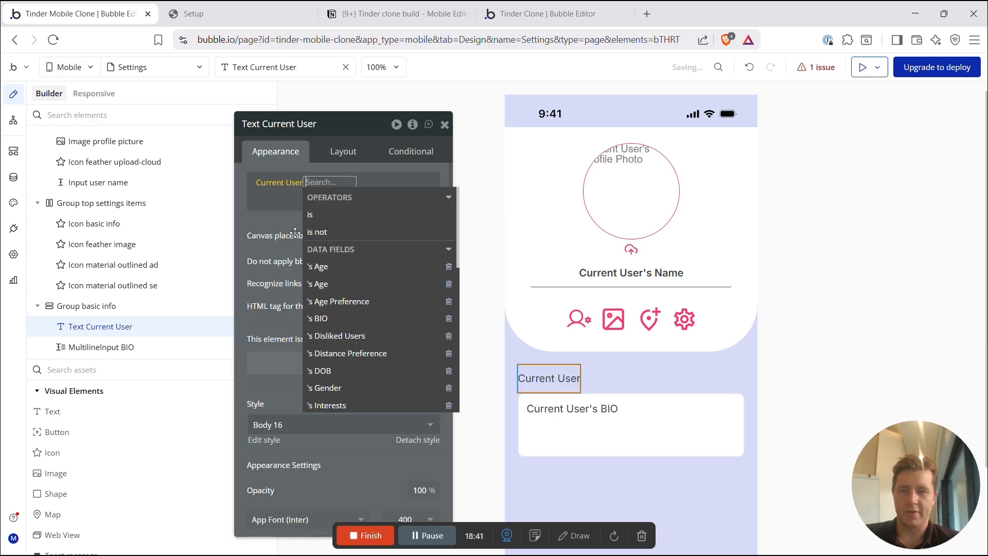
click(337, 267)
click(273, 226)
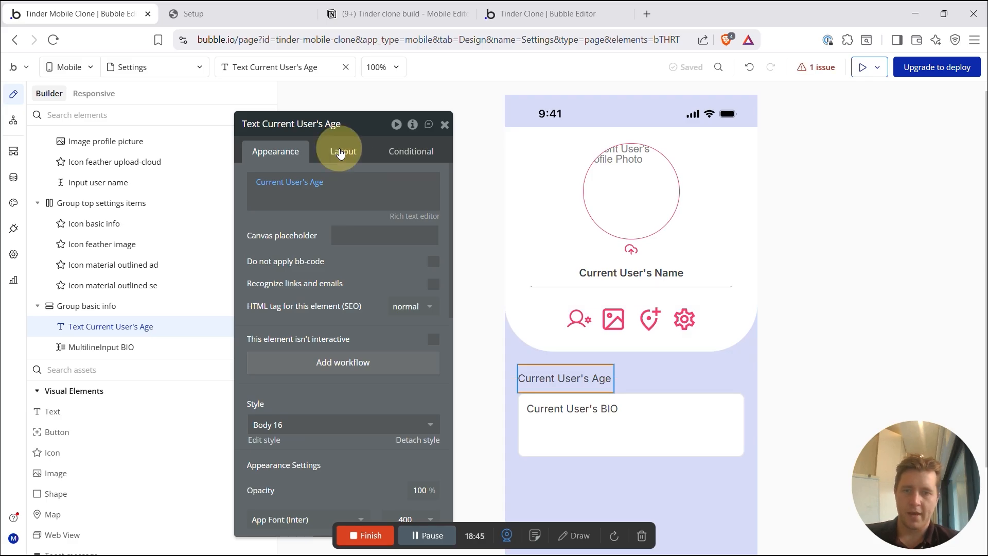
Step: Turn off fit width to content for the age text and set its left and right padding to 15 px
click(363, 151)
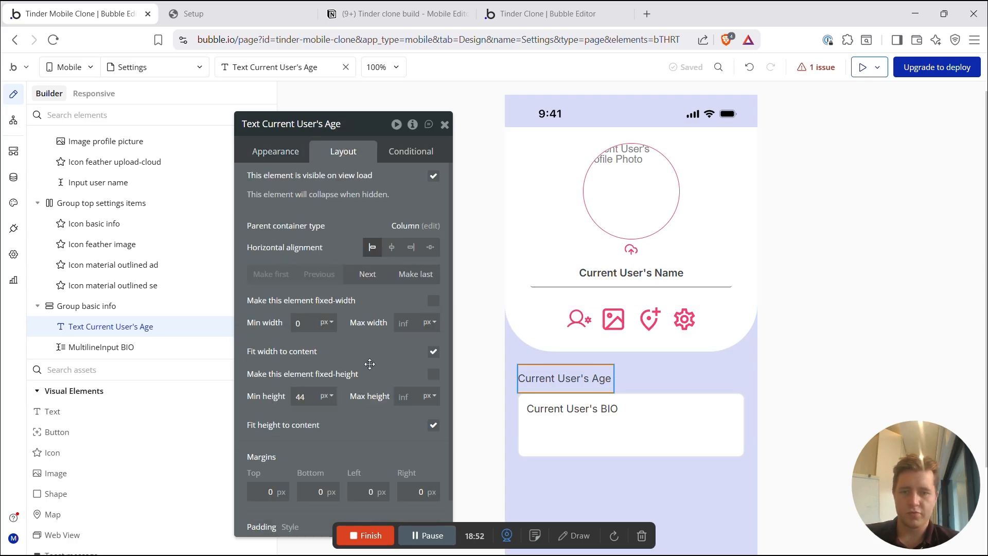
click(432, 350)
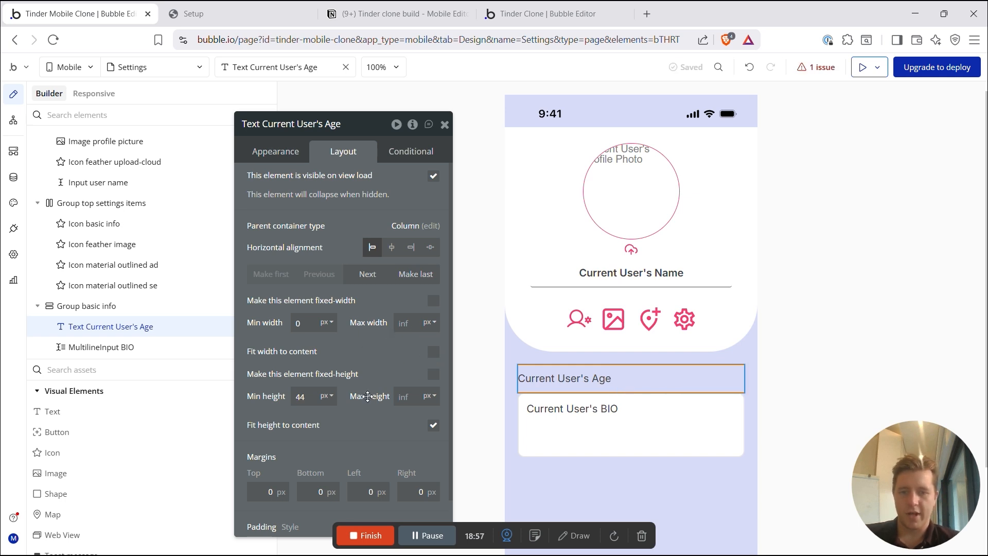
scroll(367, 396, down, 1)
drag(379, 399, 359, 346)
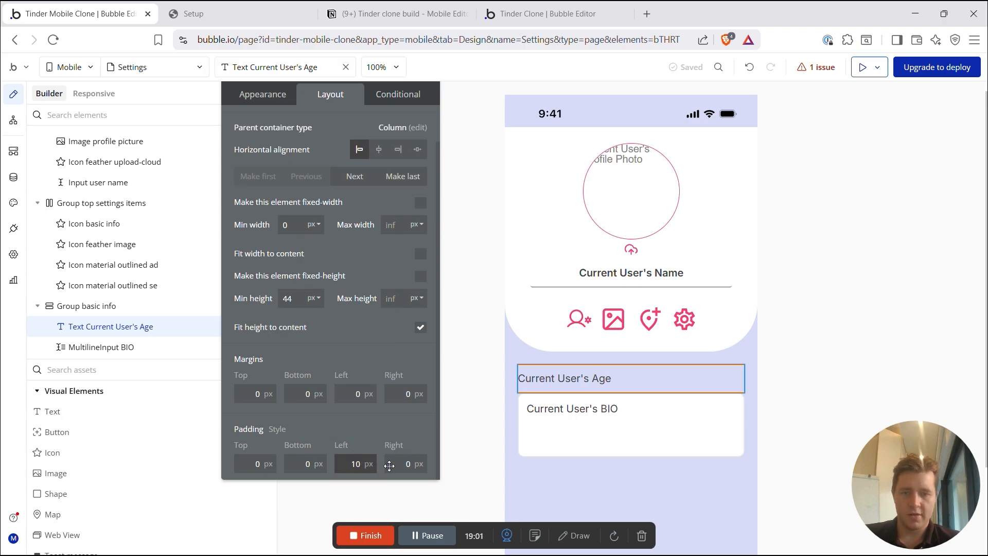
key(Tab)
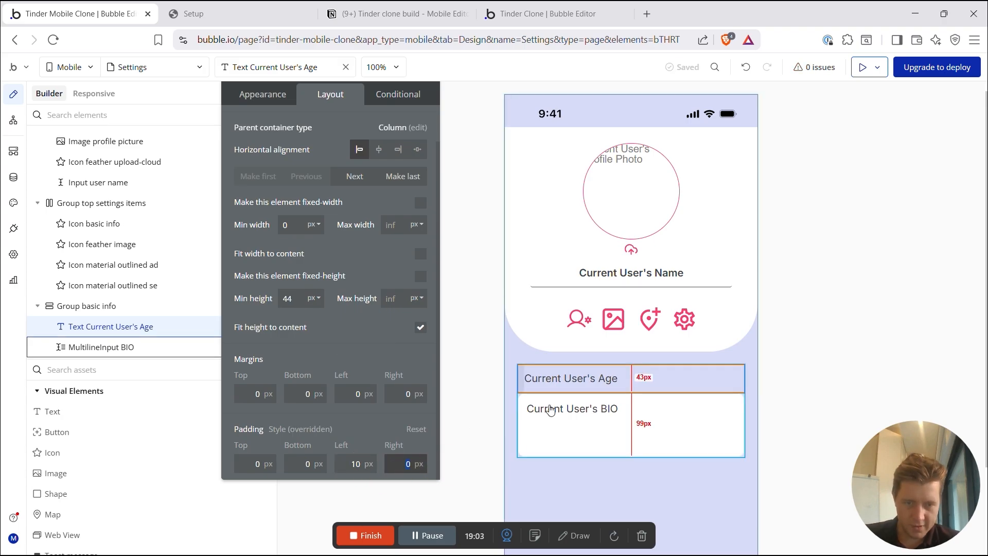
click(343, 463)
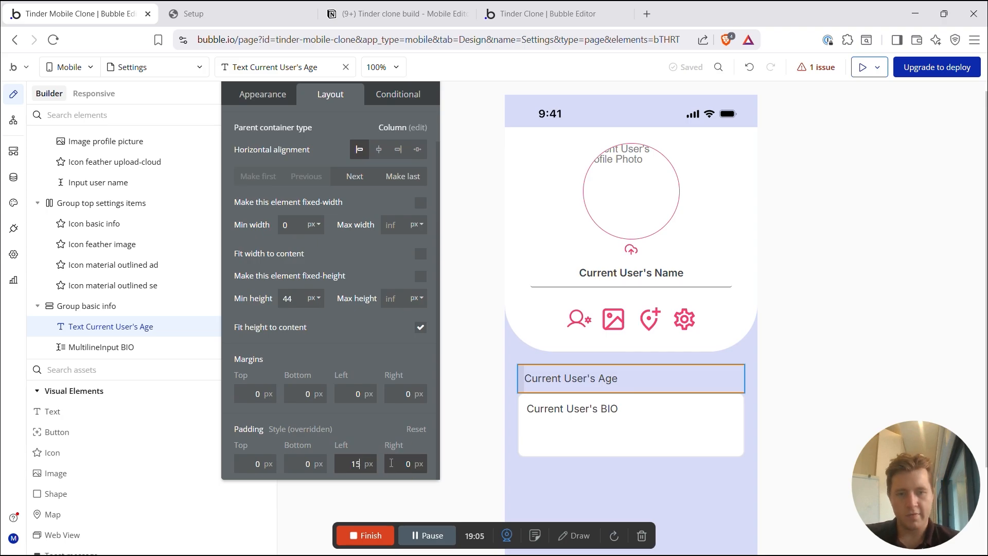
click(372, 417)
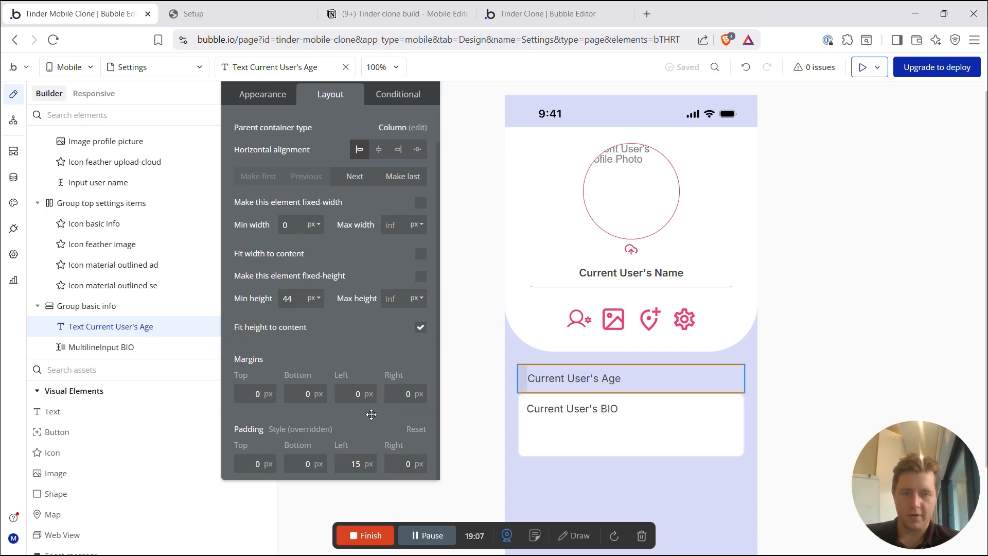
click(415, 463)
text(15)
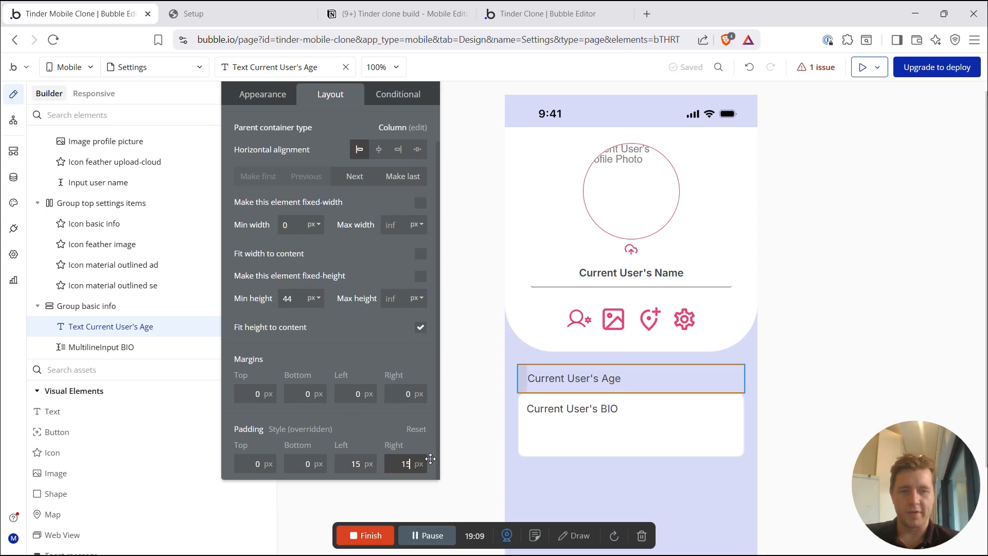
Step: Give the age text a flat color background in #FFFFFF
click(258, 96)
scroll(298, 302, down, 5)
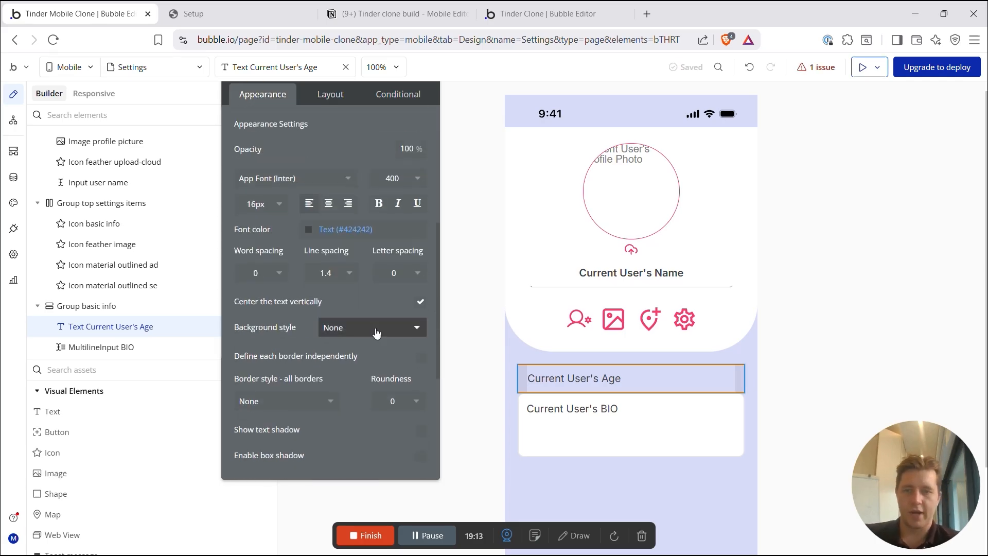
click(342, 329)
click(340, 387)
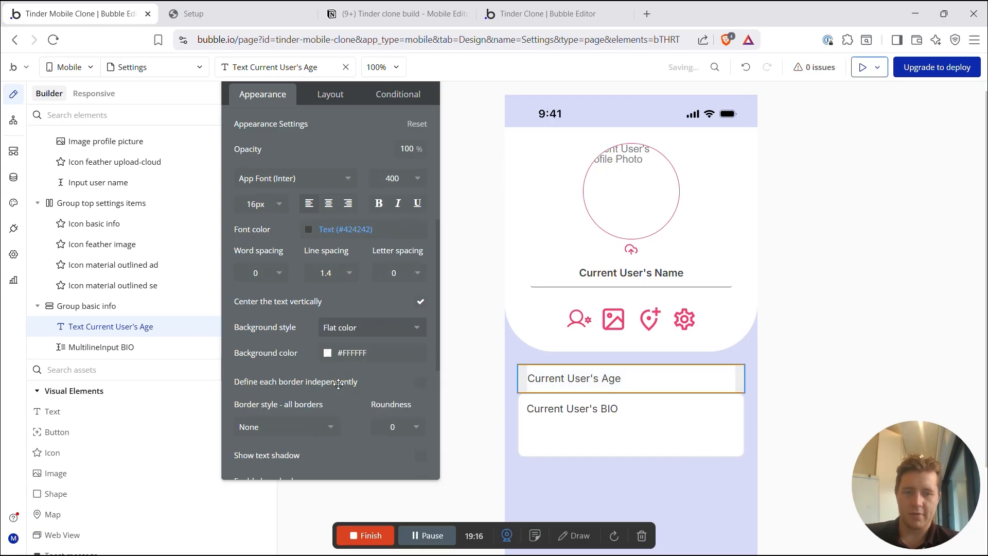
Step: Set the age text's border roundness to 10
click(397, 427)
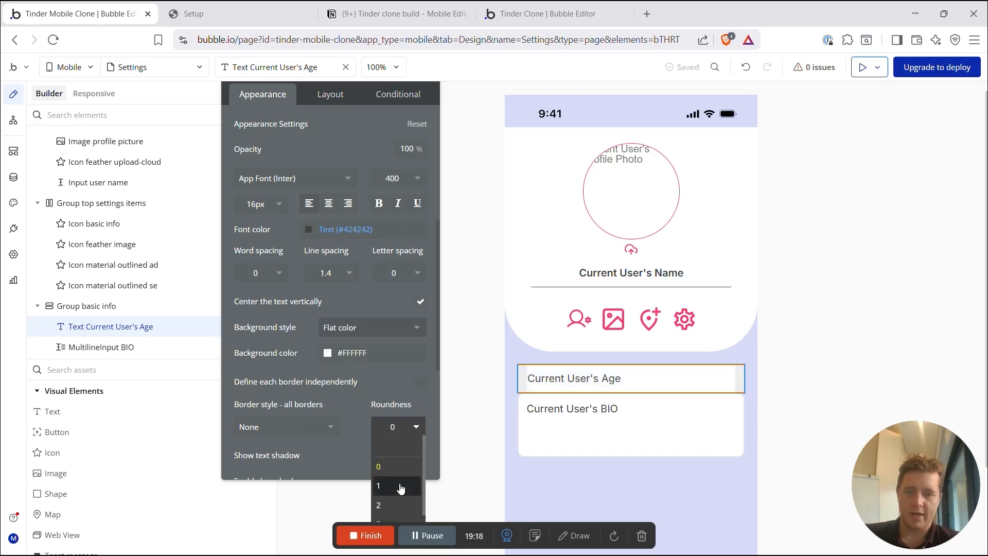
click(391, 511)
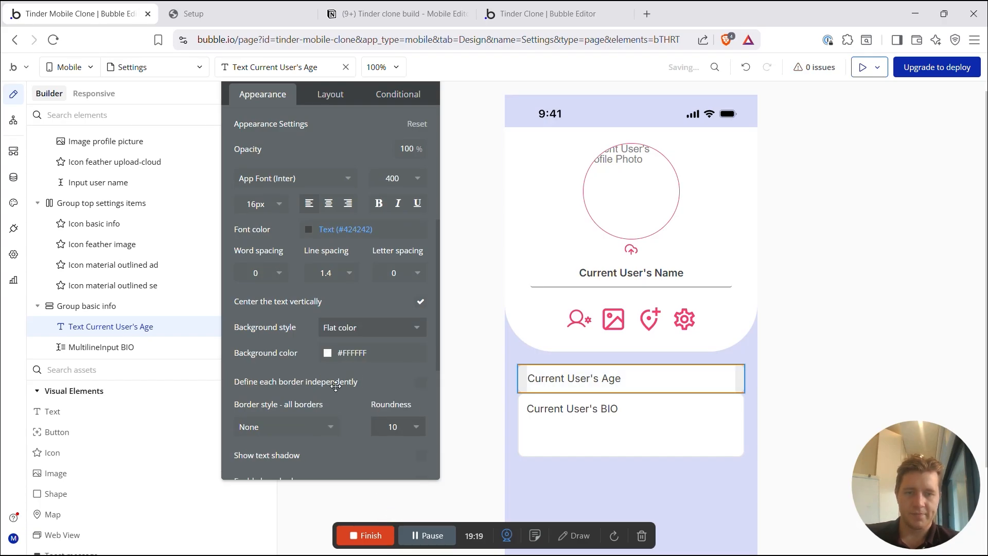
click(765, 387)
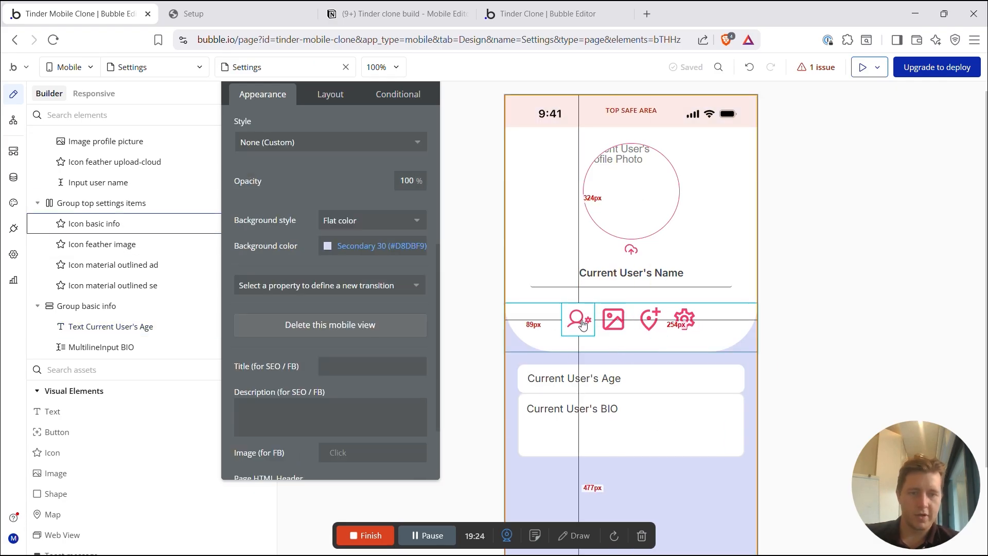
Step: Apply gap spacing between the elements in Group basic info with a row gap of 10 px
click(522, 395)
click(155, 305)
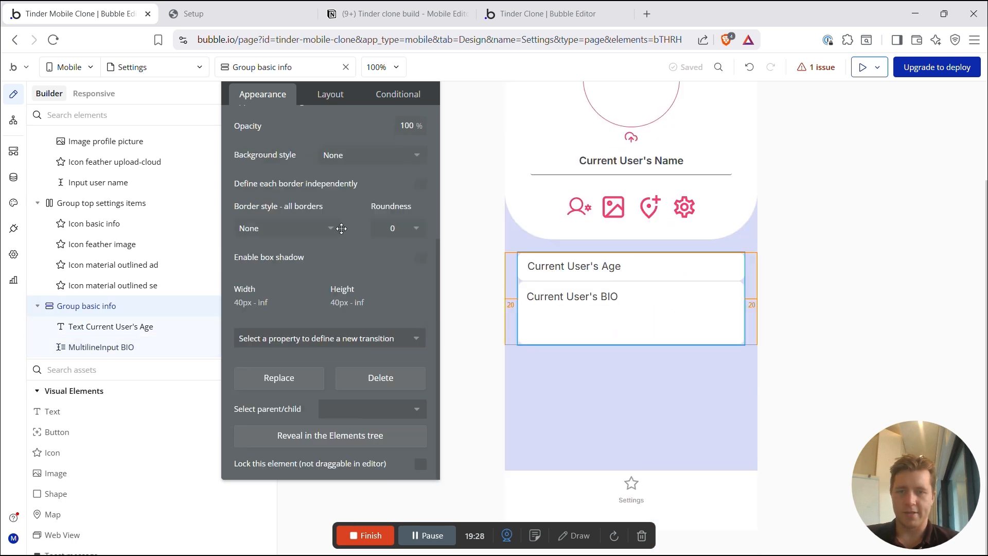
scroll(337, 239, up, 3)
click(336, 95)
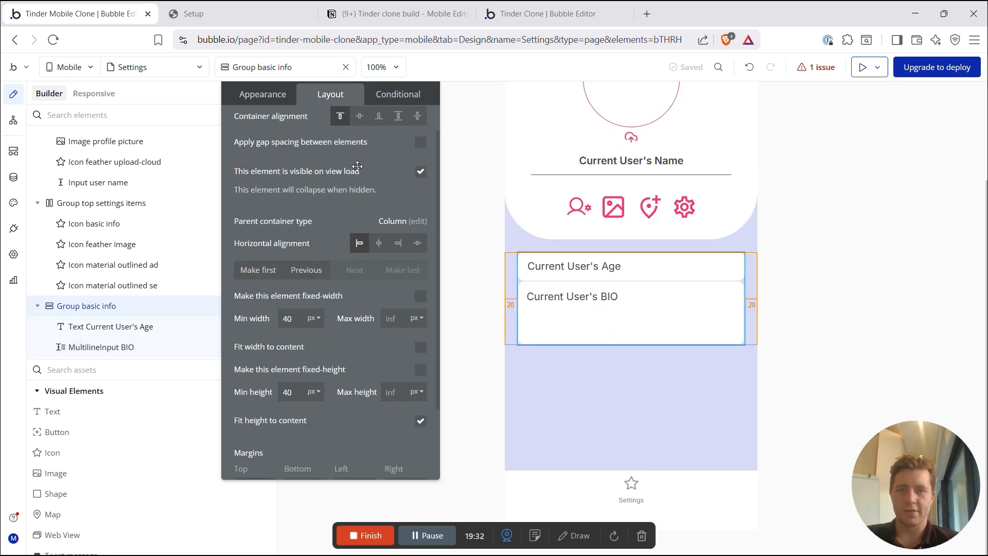
click(421, 142)
click(399, 164)
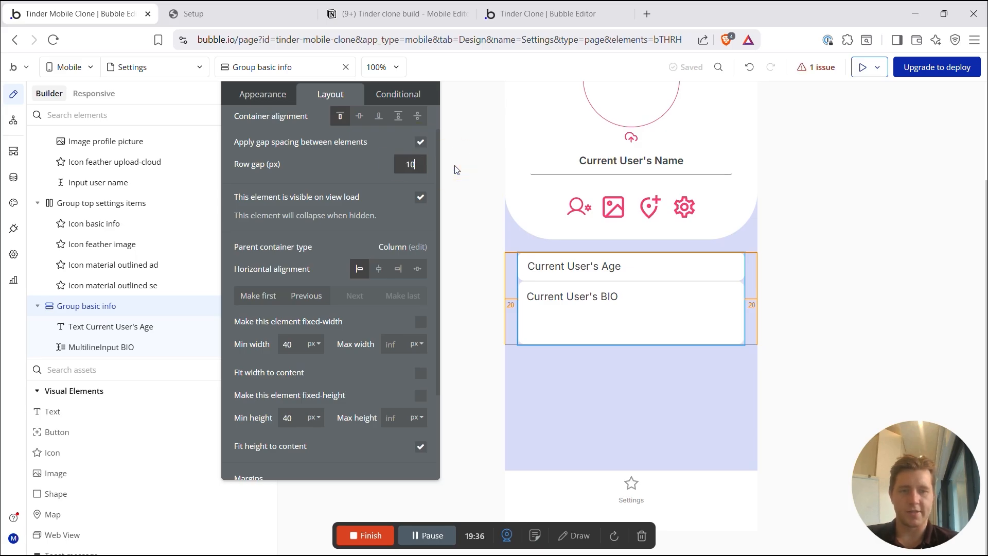
key(Return)
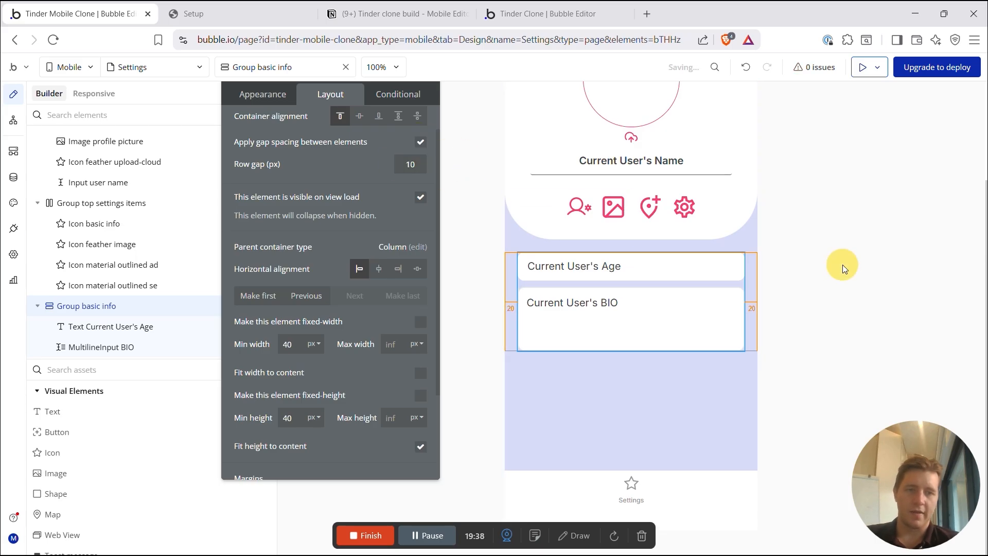
Step: Add a button inside Group basic info below the bio input and label it "Update"
click(775, 258)
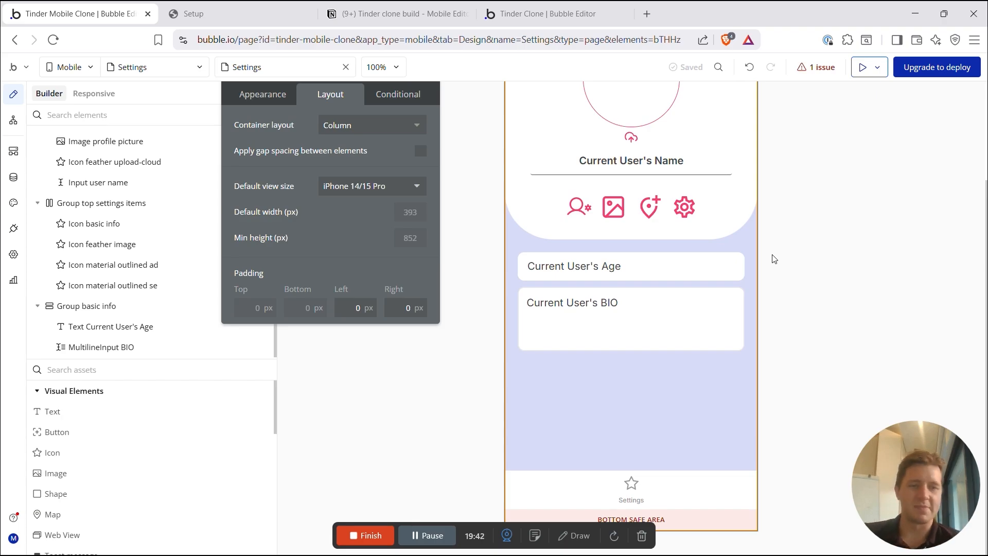
drag(81, 441, 597, 352)
click(352, 154)
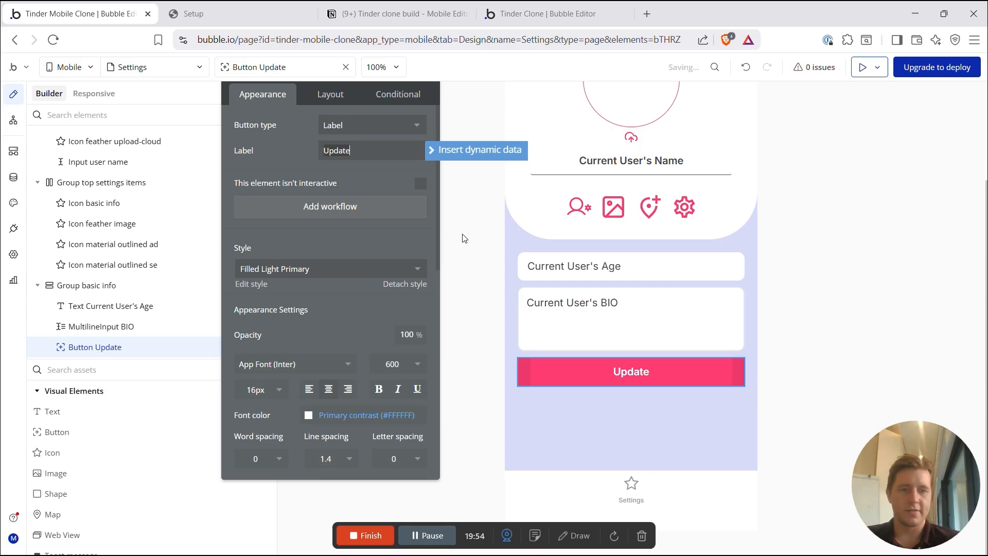
Step: Fit the Update button's width to its content and center it horizontally in the group
click(330, 89)
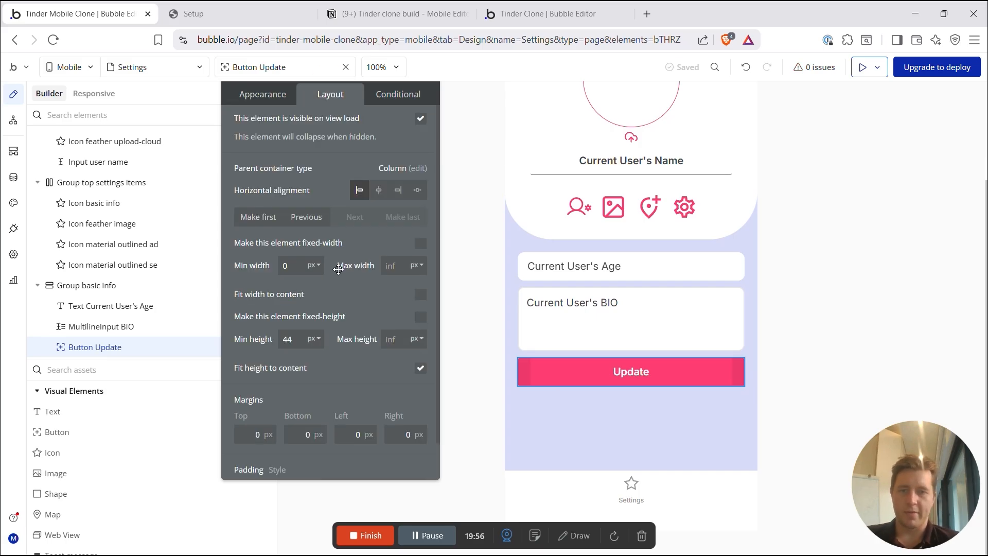
click(421, 295)
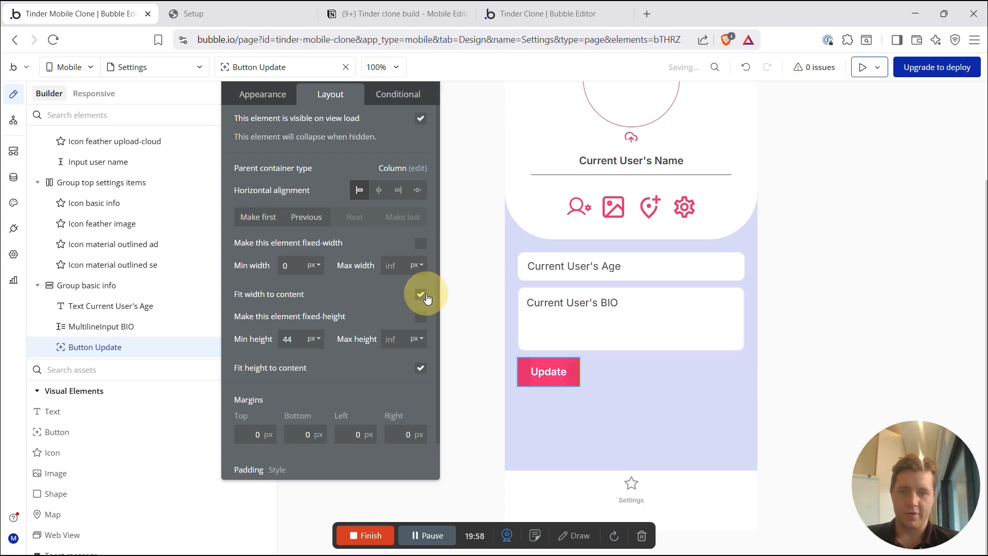
click(379, 191)
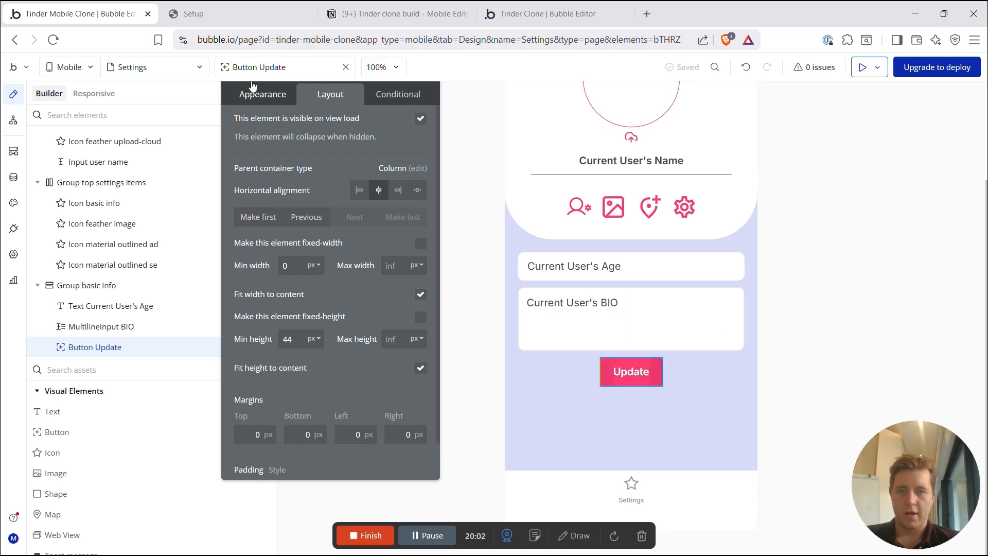
Step: Set the Update button's border roundness to 10
click(251, 98)
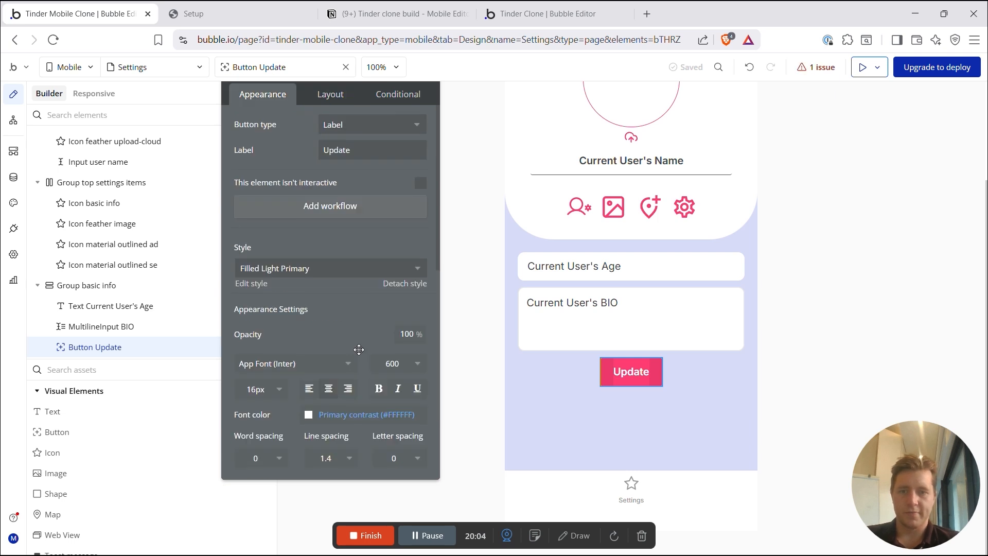
scroll(358, 350, down, 4)
click(391, 381)
click(382, 497)
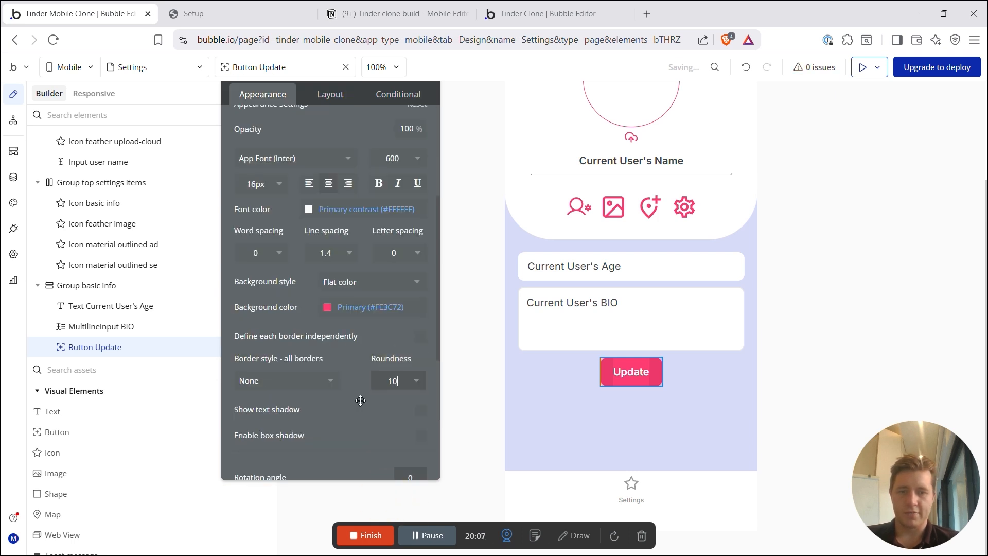
click(849, 353)
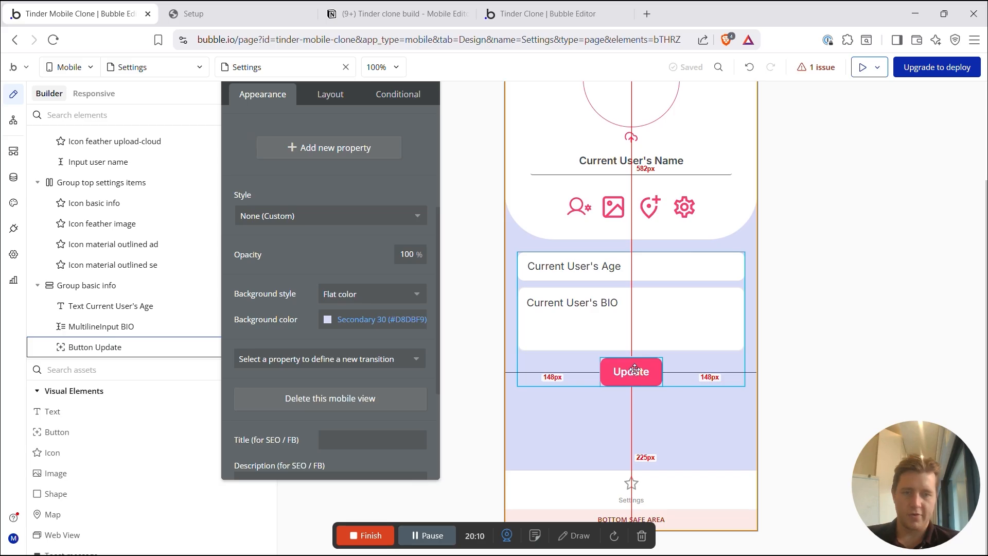
Step: Enable a box shadow on the Update button with elevation Level 3: 6dp
click(634, 375)
scroll(306, 331, down, 3)
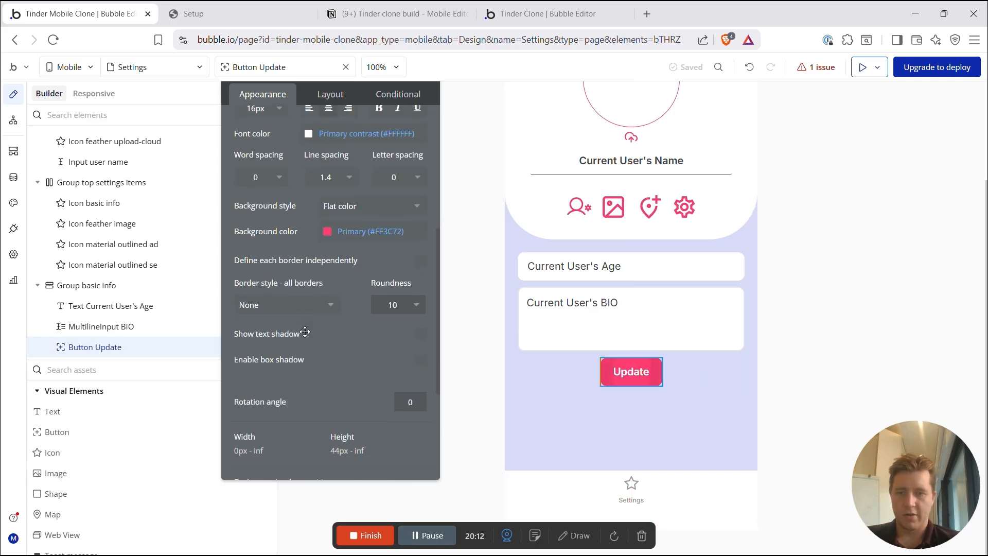
click(421, 349)
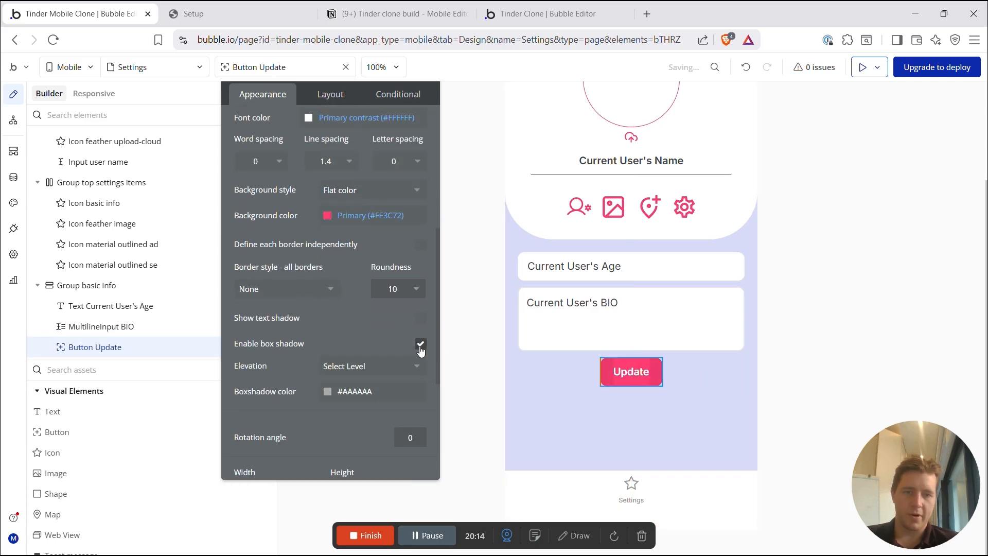
click(349, 372)
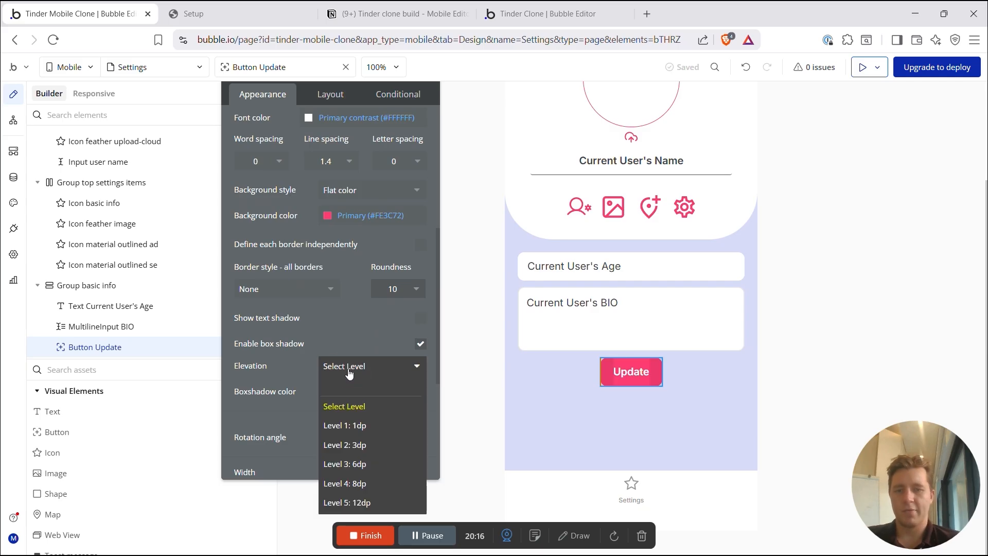
click(345, 466)
click(772, 386)
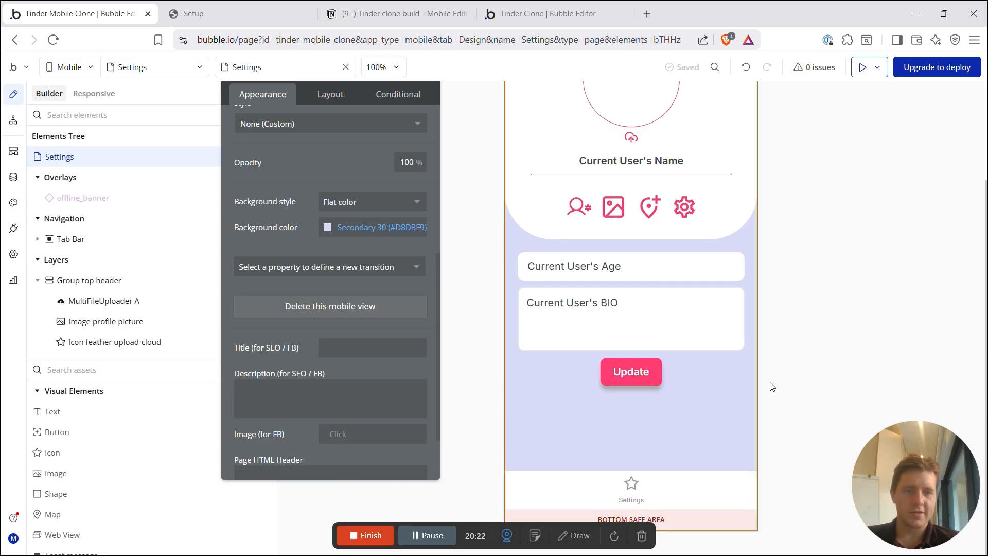
Step: Reorder the top settings icons so the location pin icon comes before the image icon
scroll(772, 387, up, 2)
scroll(770, 384, down, 1)
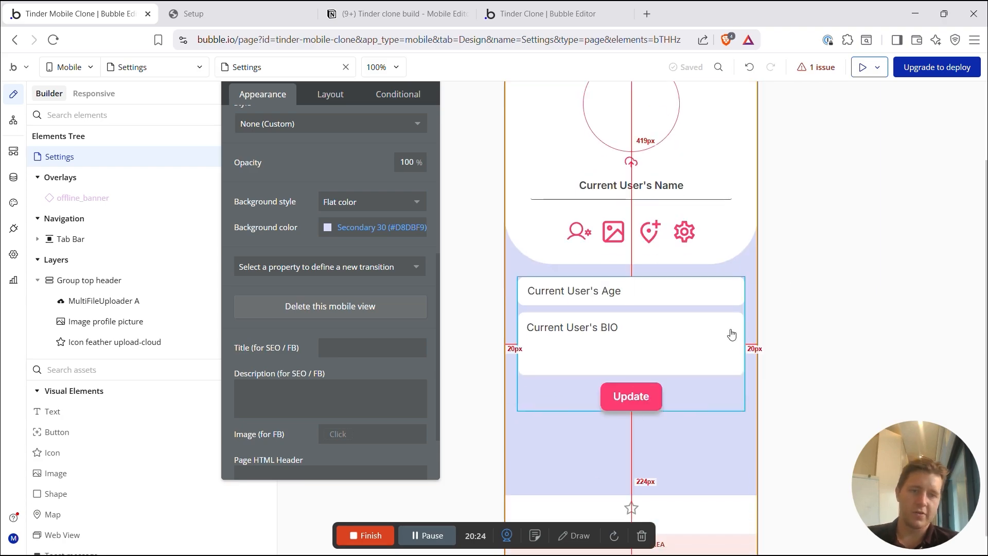
scroll(688, 316, up, 2)
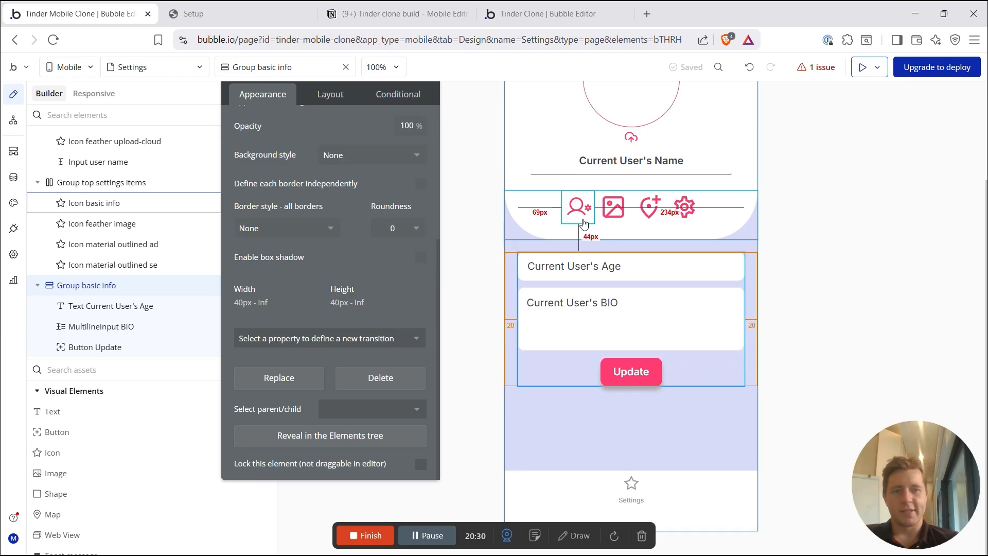
click(649, 207)
click(331, 95)
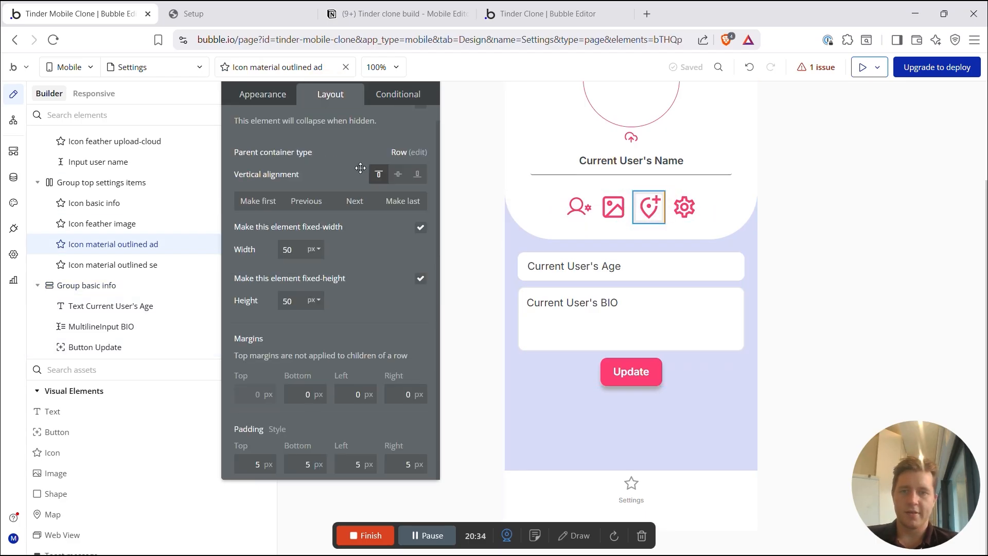
click(306, 204)
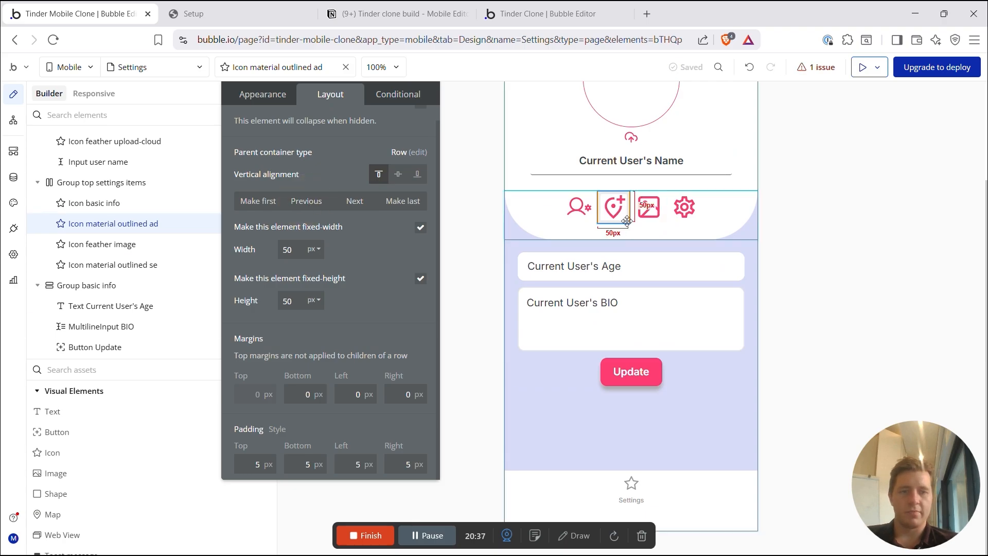
Step: Duplicate Group basic info, including its age text, bio input and Update button
click(697, 368)
key(ctrl+d)
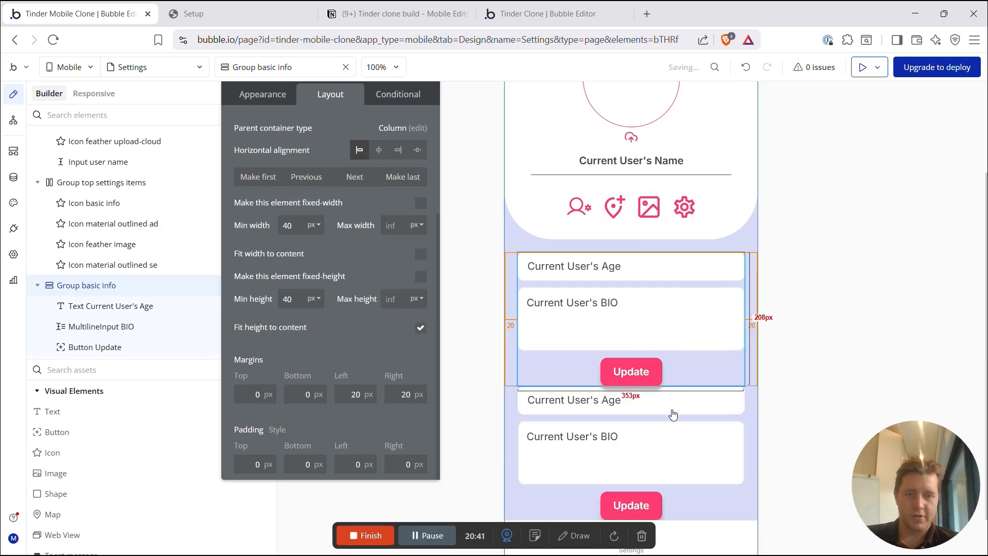
scroll(673, 415, down, 1)
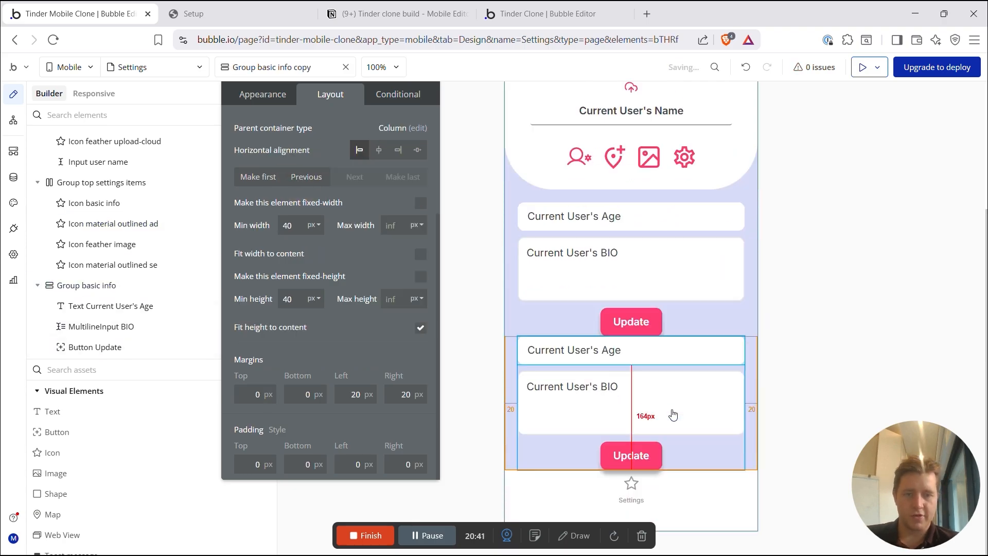
Step: Delete the bio input and the age text from Group basic info copy, keeping its Update button
click(633, 379)
click(601, 354)
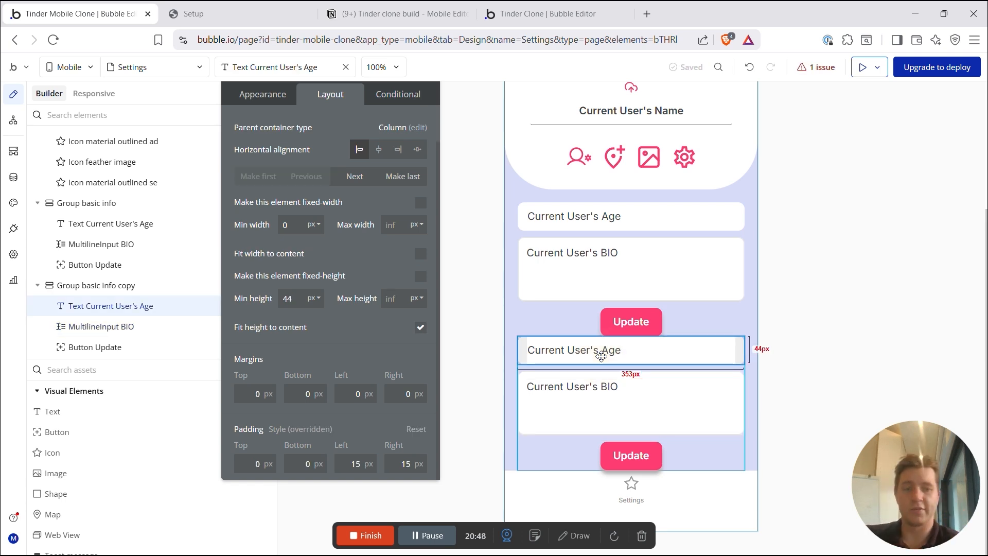
click(588, 389)
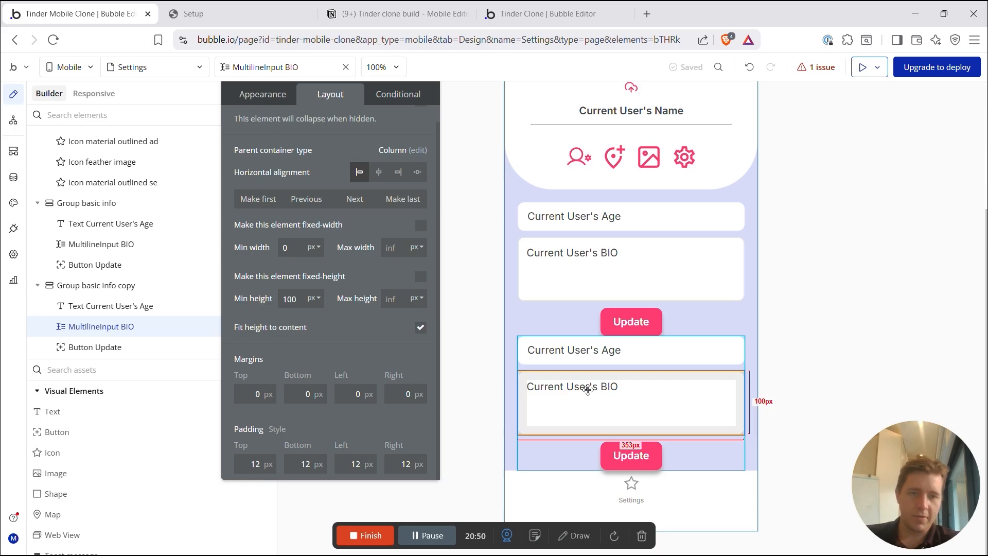
key(Delete)
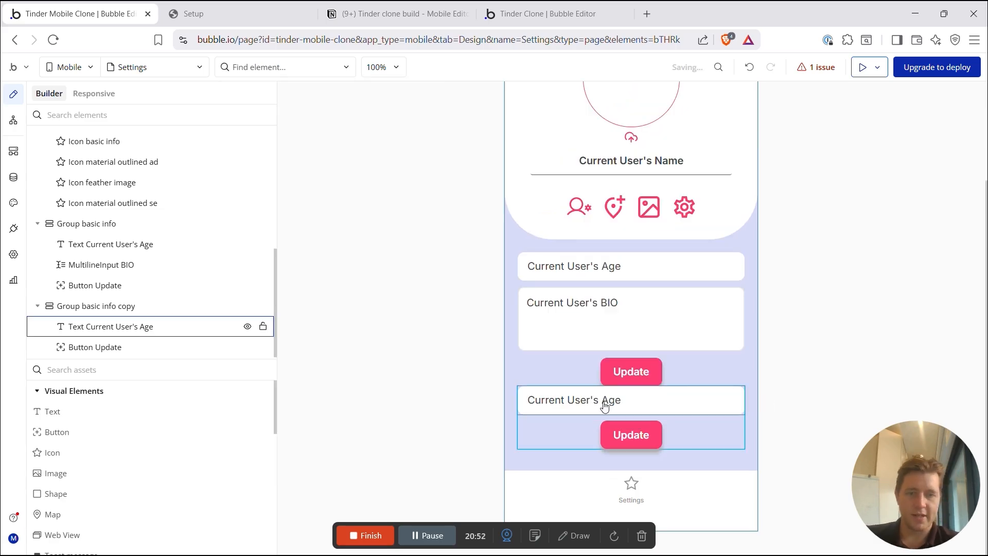
double_click(573, 400)
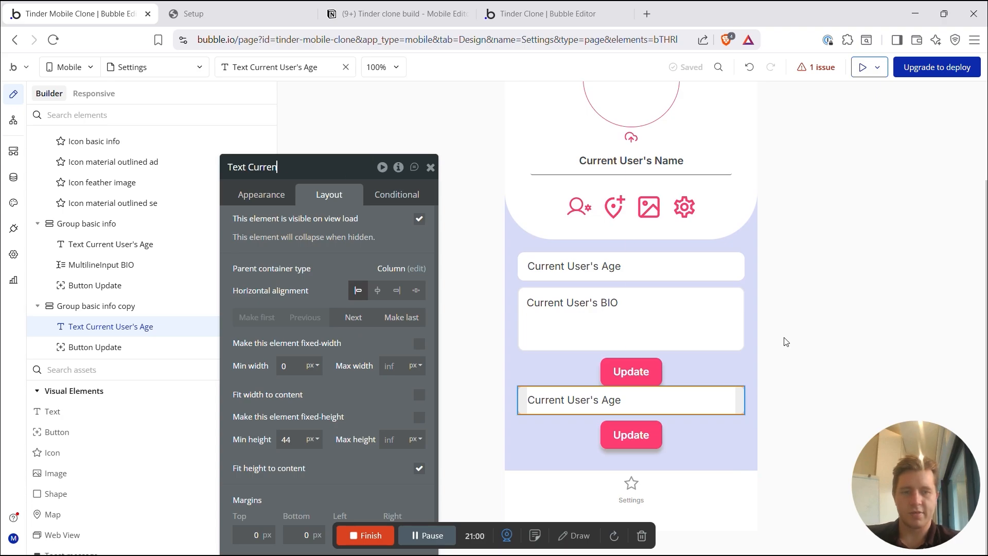
click(663, 404)
key(Delete)
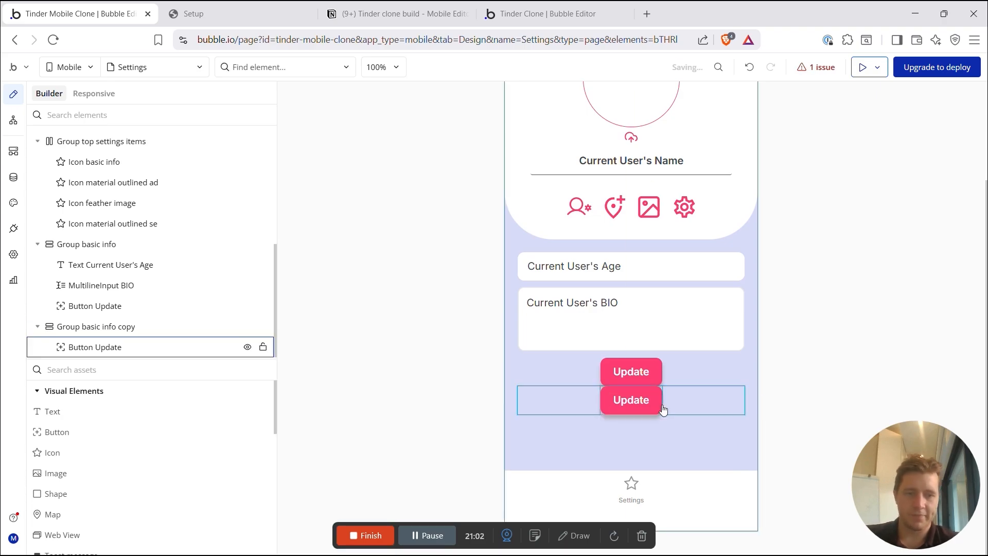
Step: Find the Input element and add it inside Group basic info copy, above the Update button
double_click(551, 406)
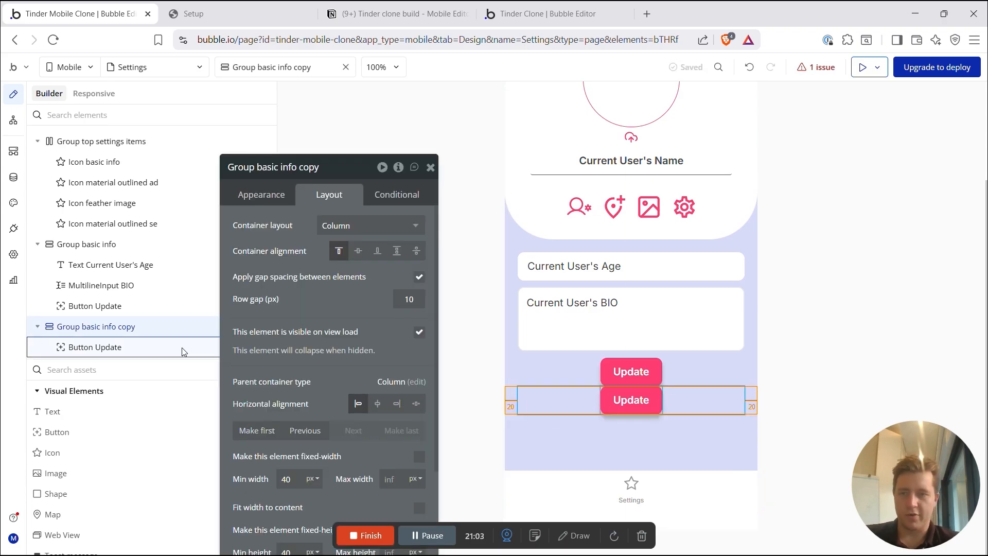
click(95, 371)
text(input)
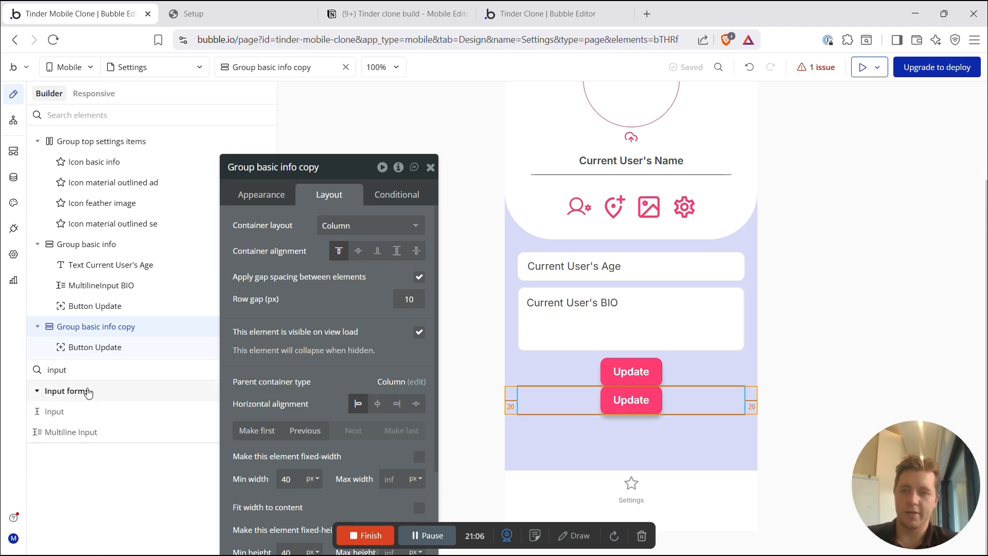
drag(53, 411, 617, 403)
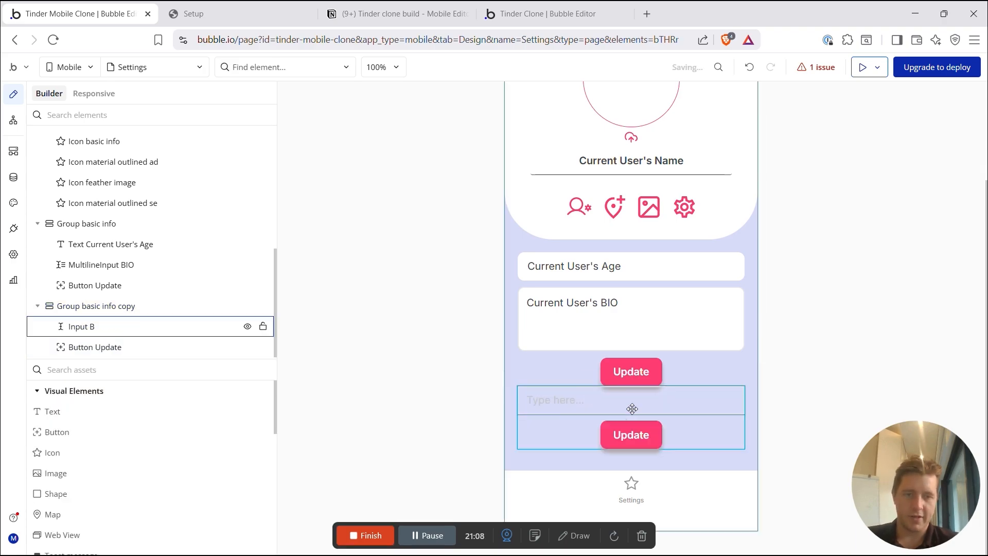
Step: Give the new input in Group basic info copy a flat white #FFFFFF background and a border roundness of 10
scroll(348, 391, down, 6)
click(407, 370)
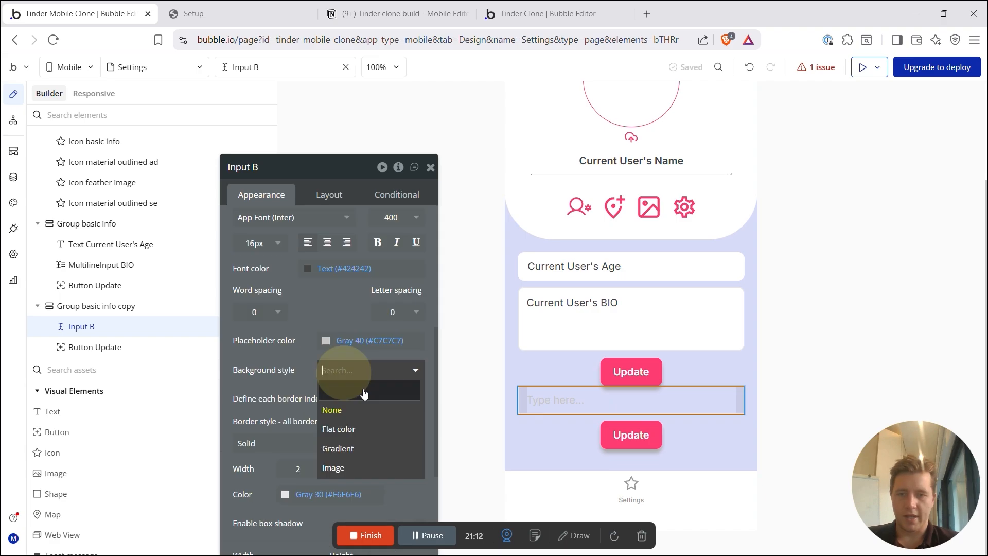
click(346, 428)
click(391, 469)
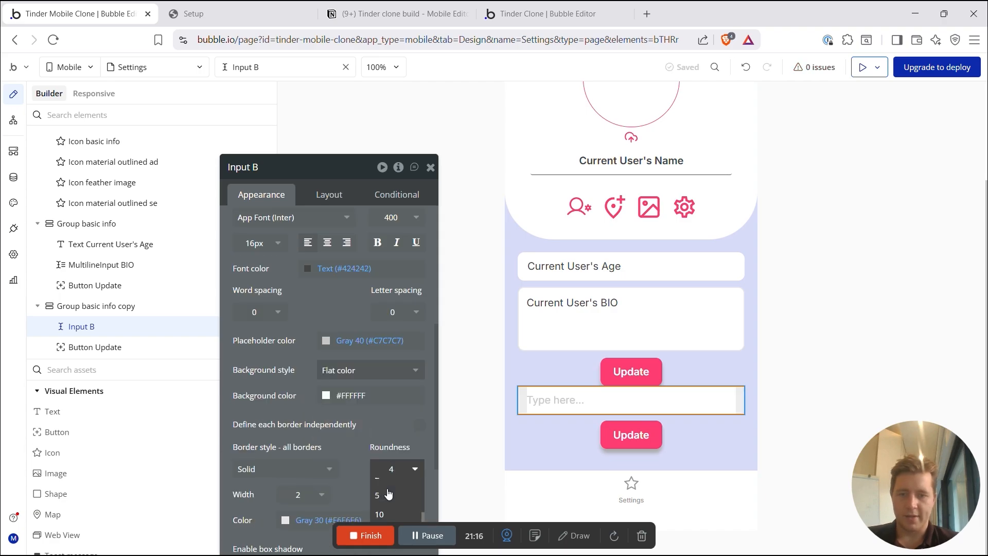
click(388, 503)
click(609, 399)
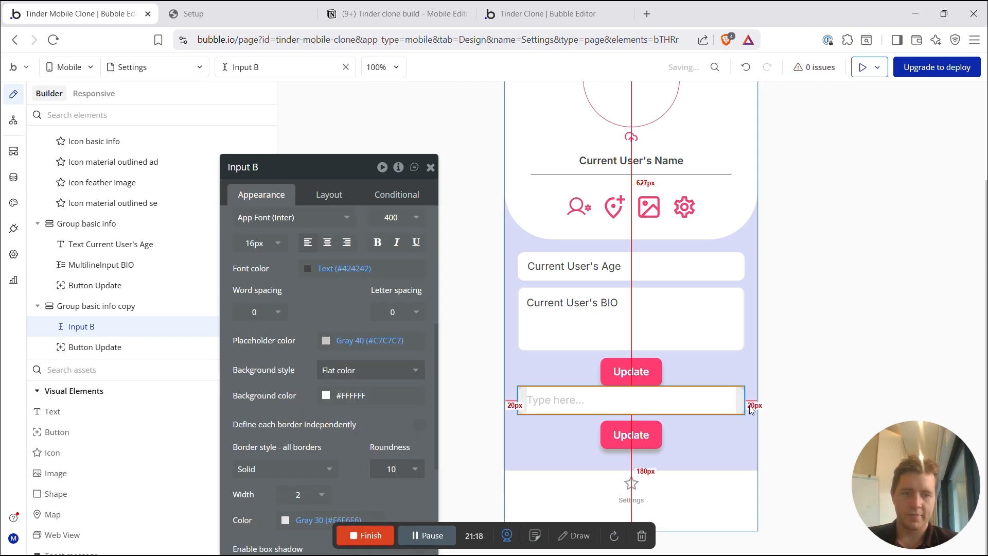
Step: Rename the new input to Input location and set its content format to Address
click(262, 168)
key(BackSpace)
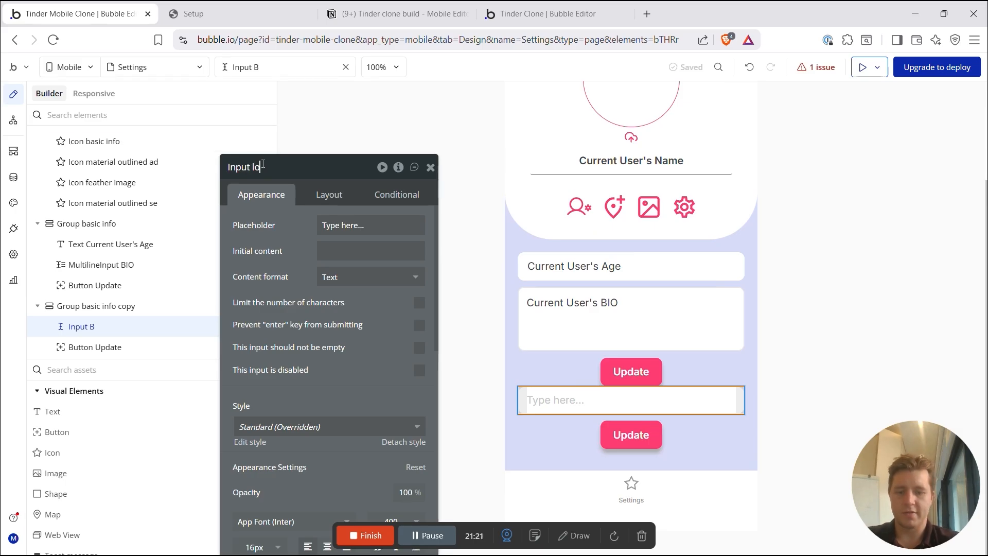
click(368, 279)
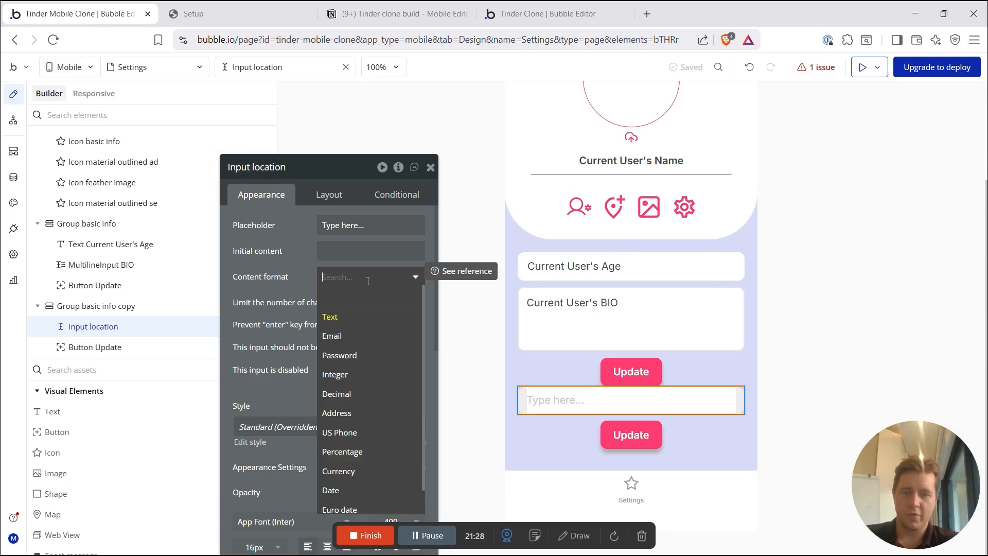
text(ad)
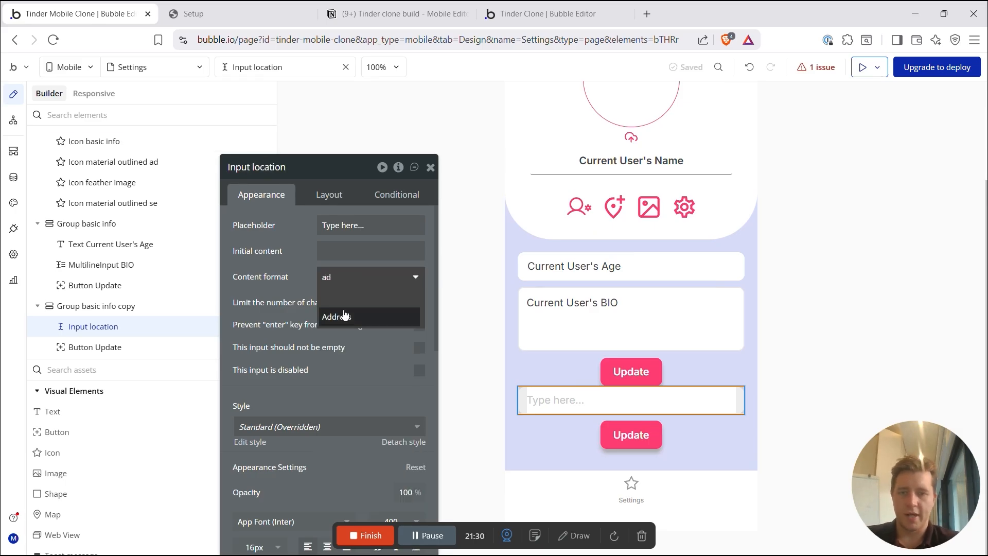
click(283, 264)
click(282, 263)
click(371, 278)
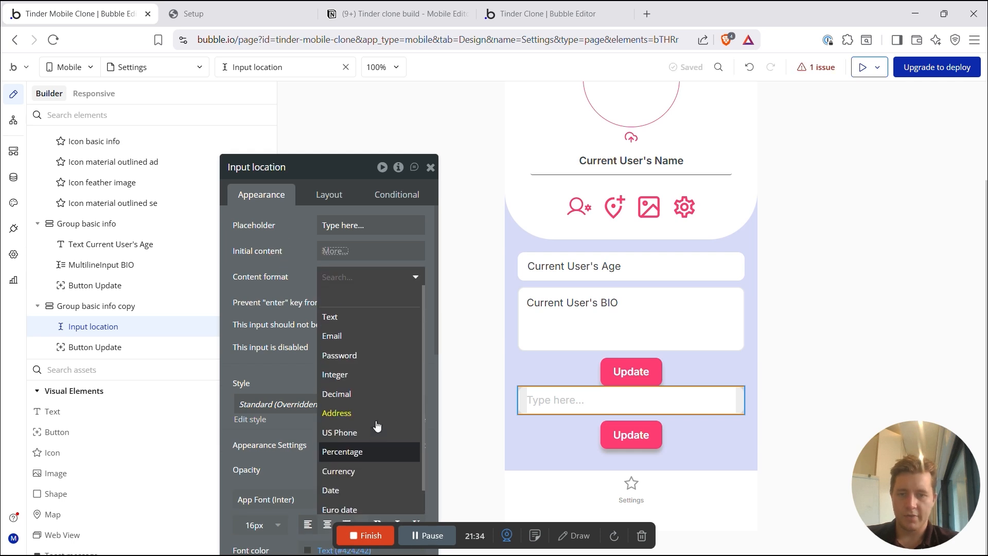
click(282, 284)
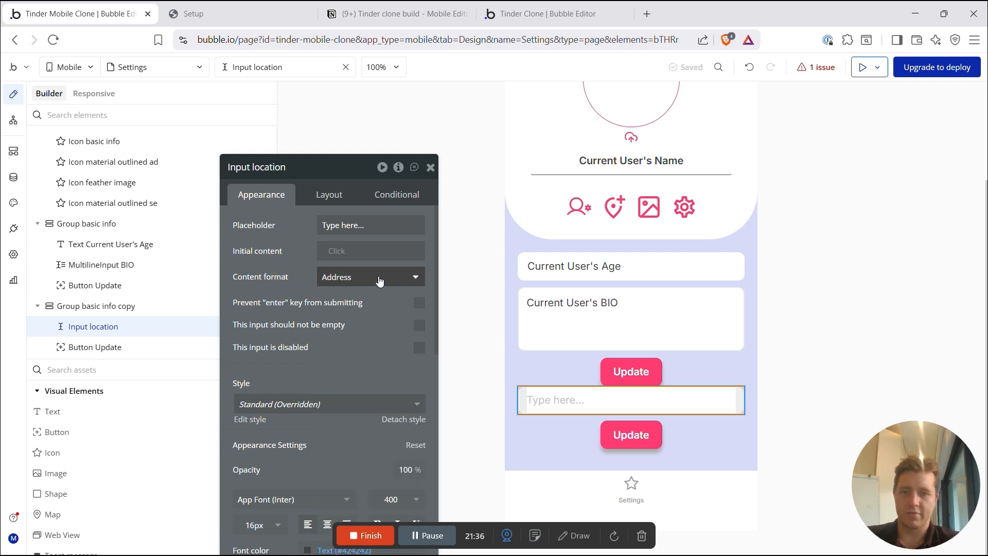
Step: Set the initial content of Input location to Current User's Location
click(330, 252)
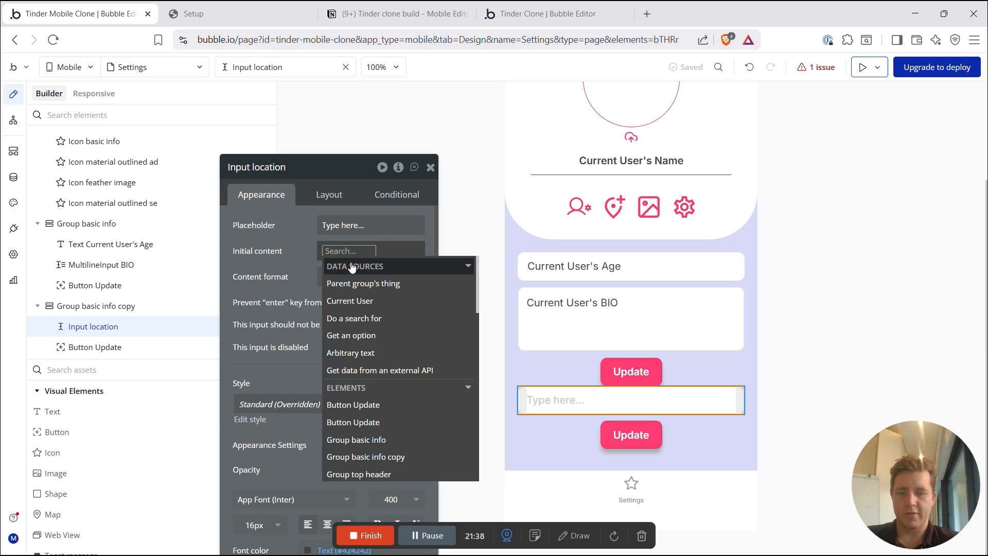
click(352, 304)
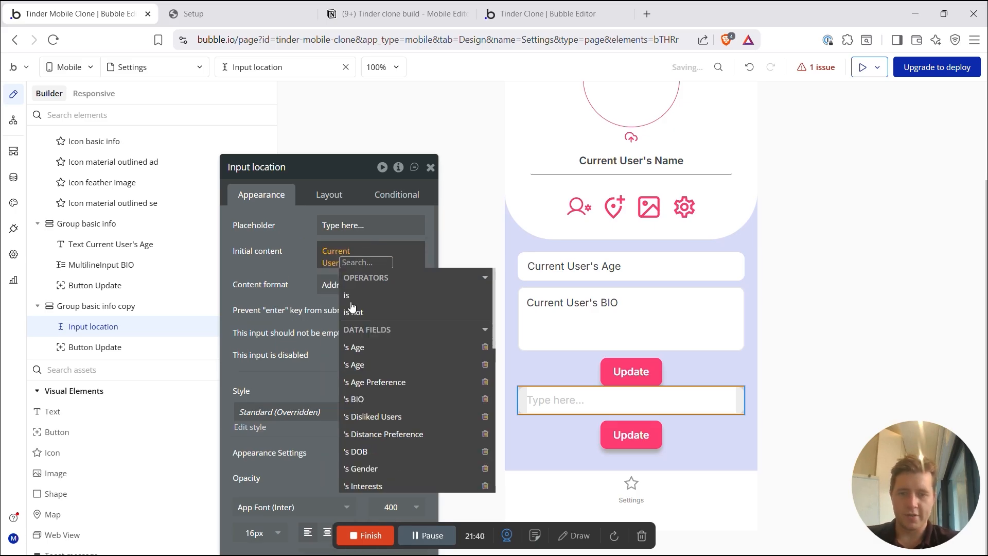
text(lo)
click(355, 296)
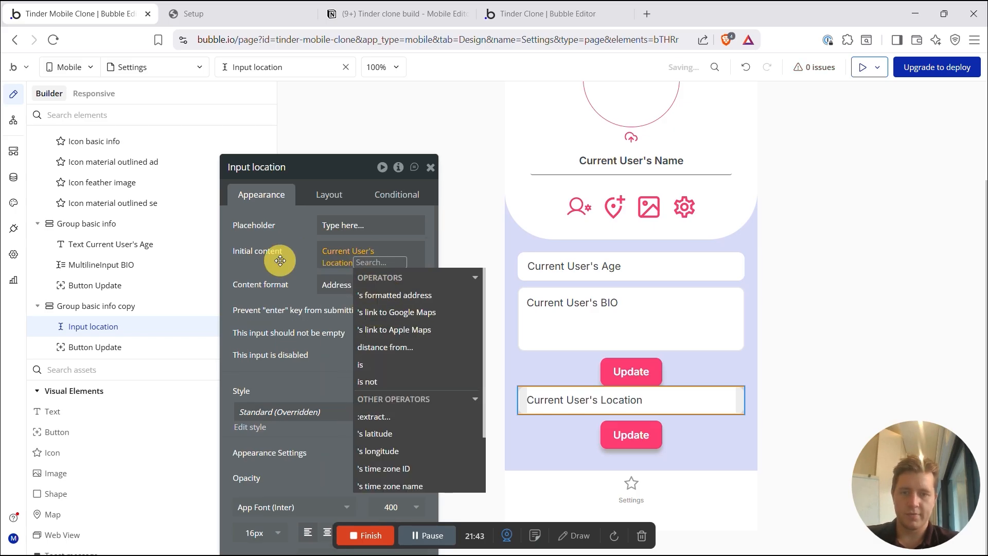
click(280, 261)
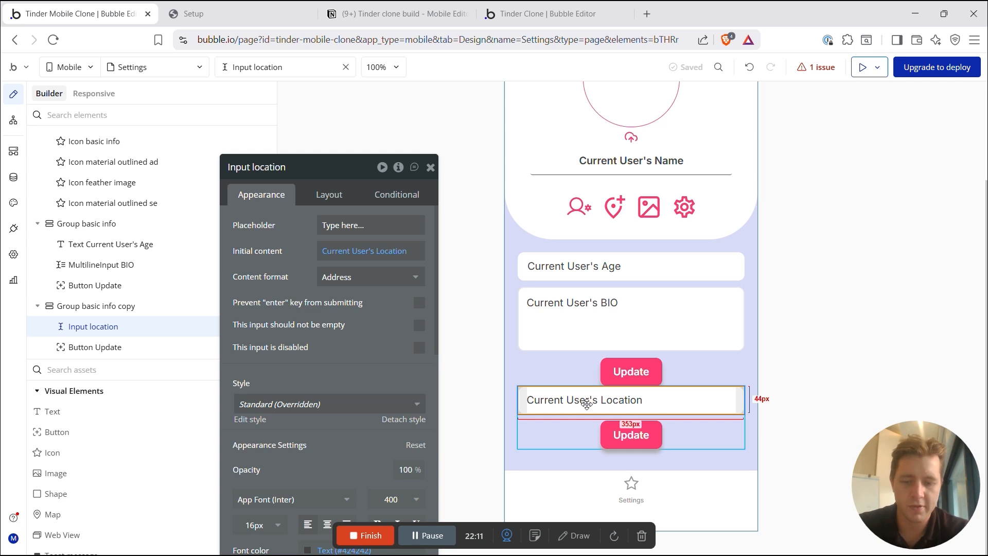
Step: Duplicate Input location within Group basic info copy and set the copy's maximum width to 45%
key(ctrl+c)
key(ctrl+v)
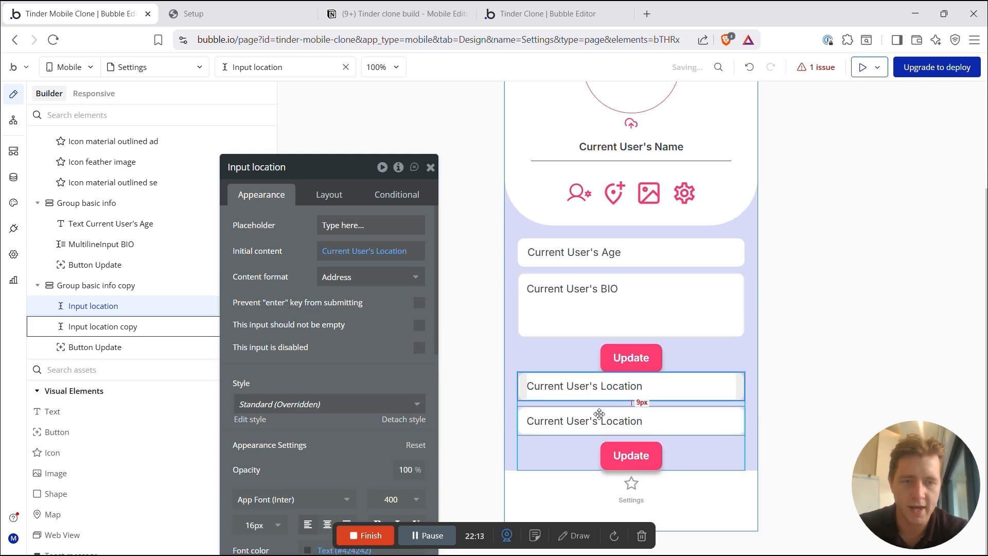
click(627, 423)
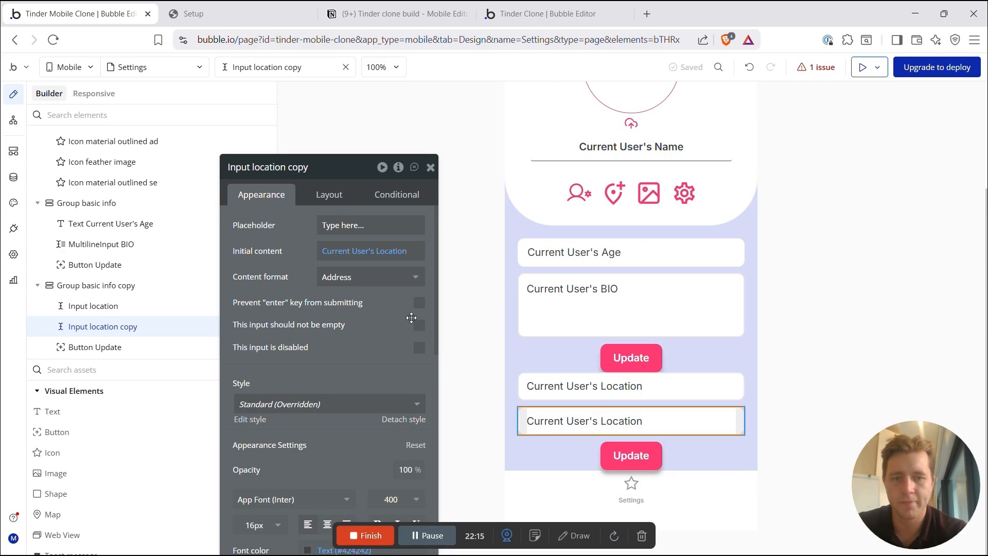
click(323, 196)
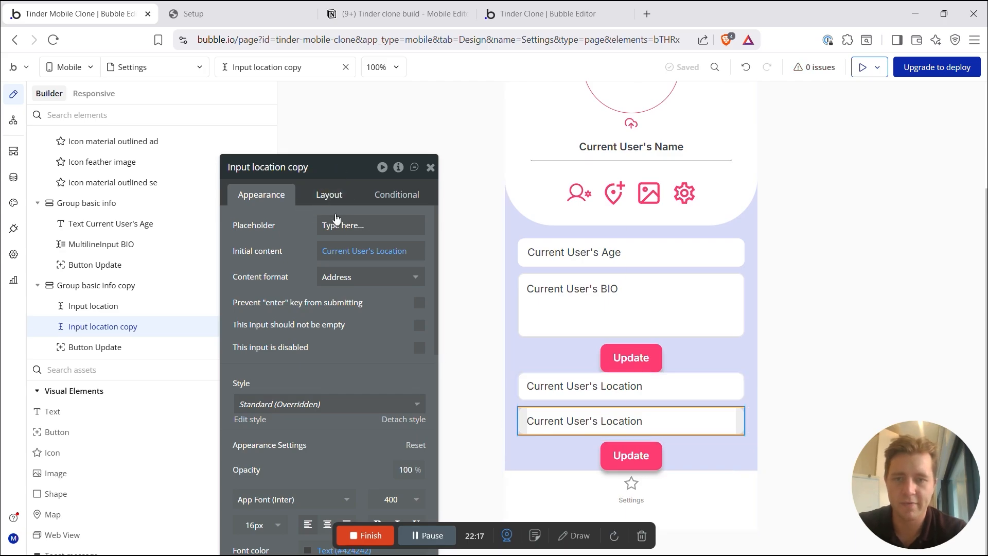
click(323, 195)
drag(315, 268, 315, 194)
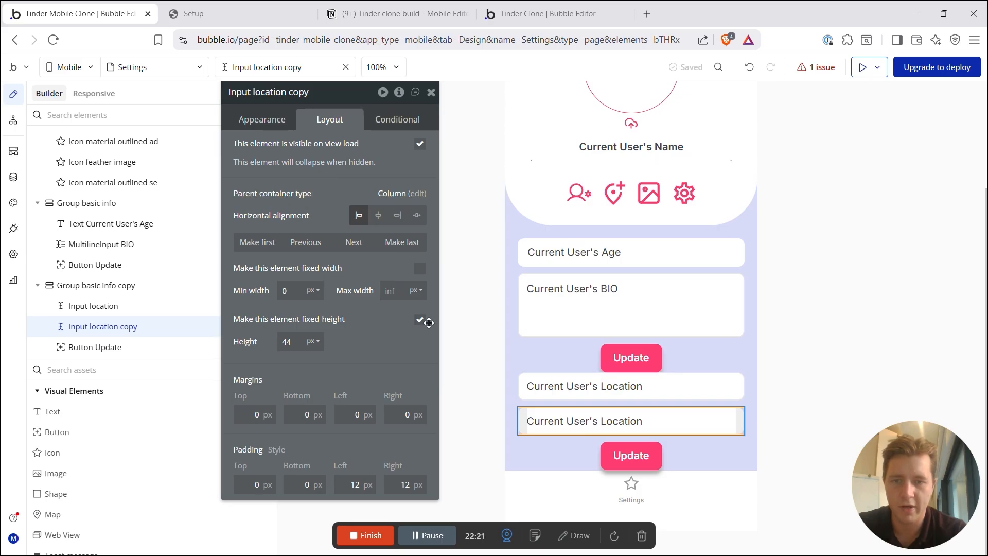
click(396, 291)
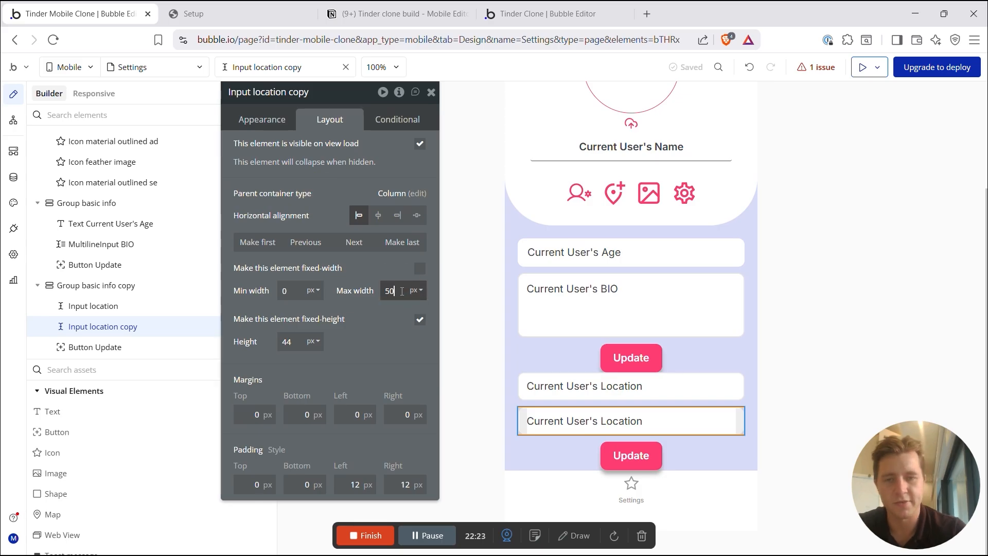
text(45)
click(417, 290)
click(418, 304)
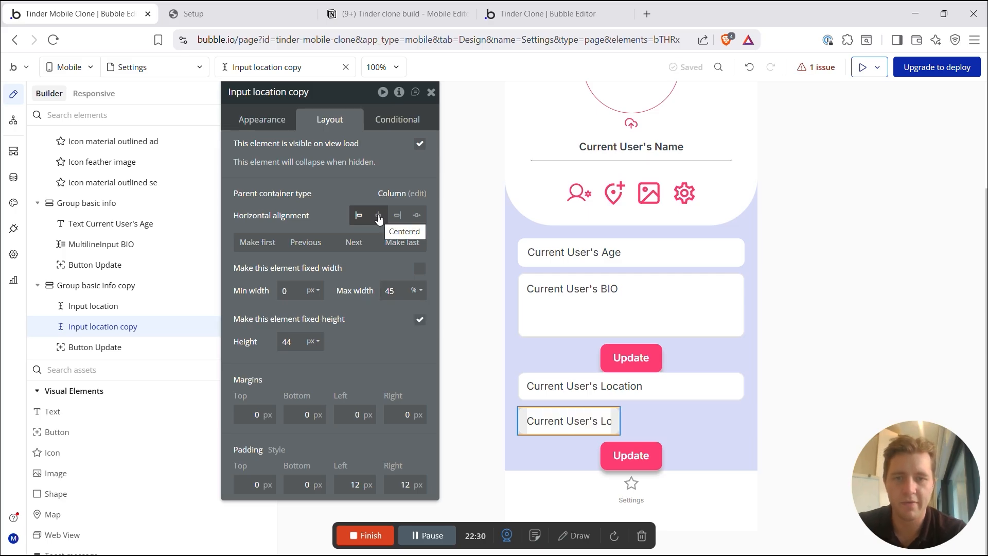
Step: Add a Text element below Input location copy and a Group element between the two inputs in Group basic info copy
click(118, 406)
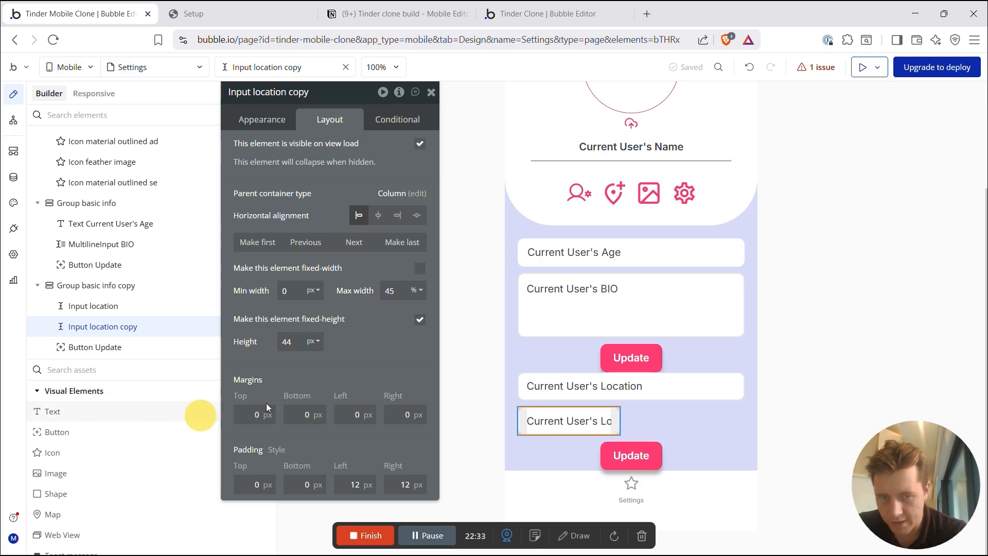
click(575, 429)
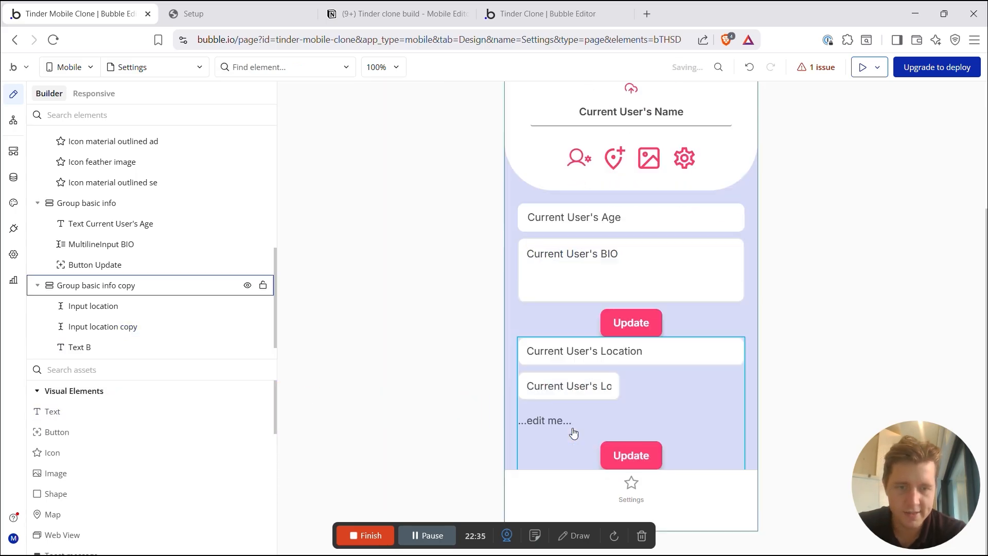
click(61, 370)
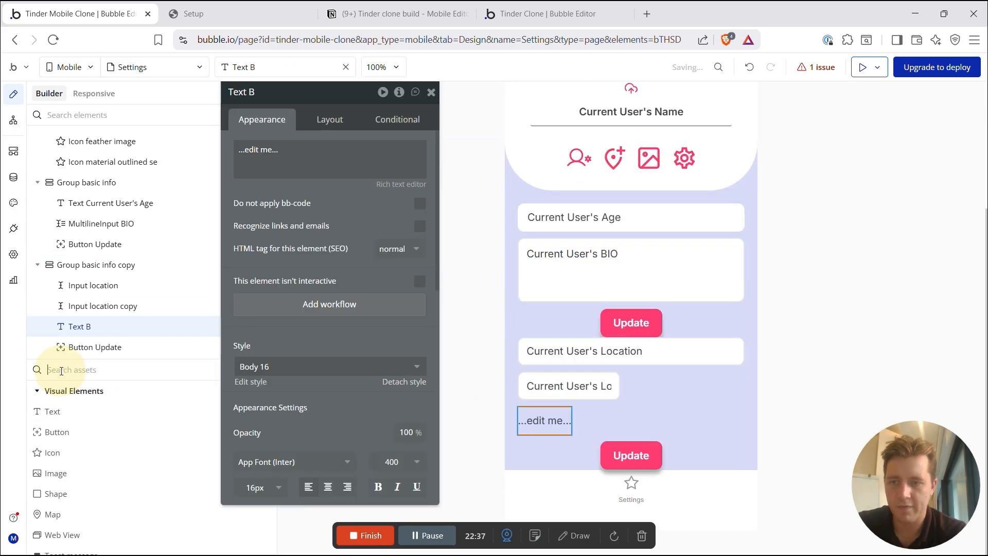
text(group)
drag(63, 412, 566, 378)
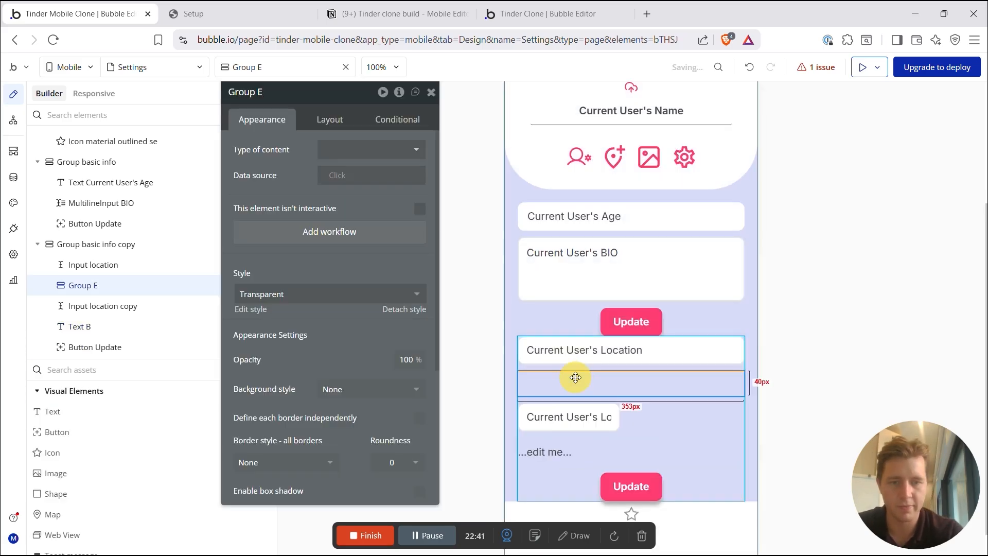
Step: Rename the new group to Group distance preference
click(268, 90)
key(BackSpace)
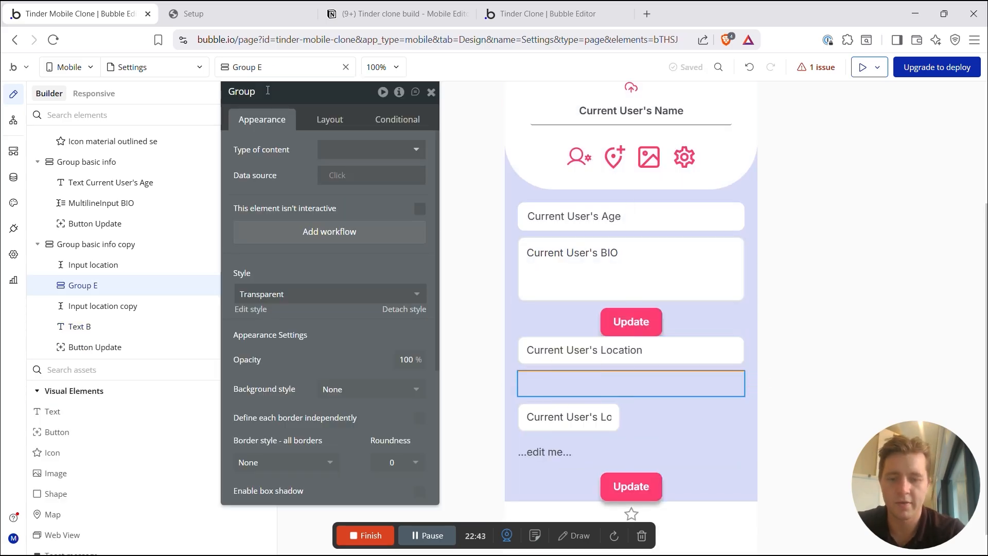
text(distance preference)
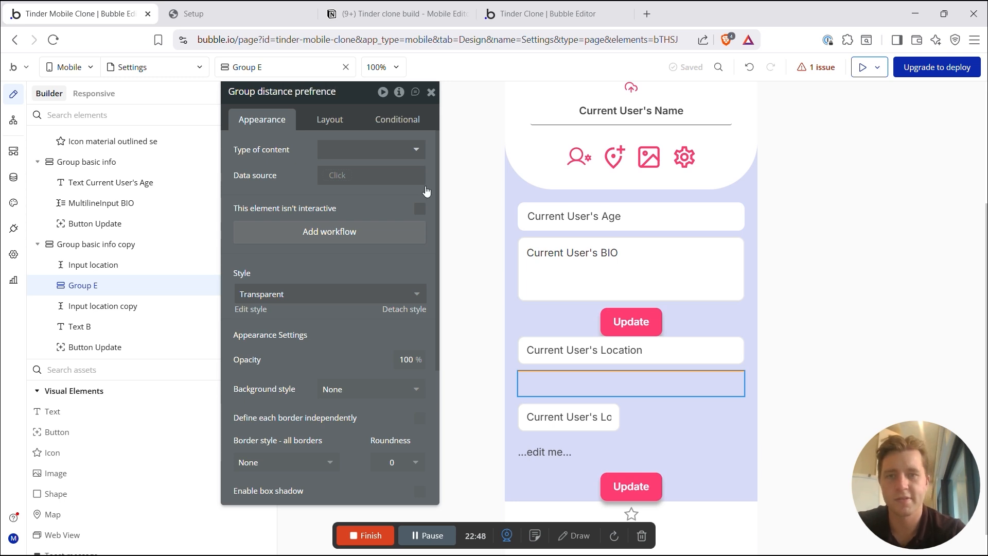
Step: Move the new text and Input location copy into Group distance preference, text first, and set the group's container layout to Row
click(582, 415)
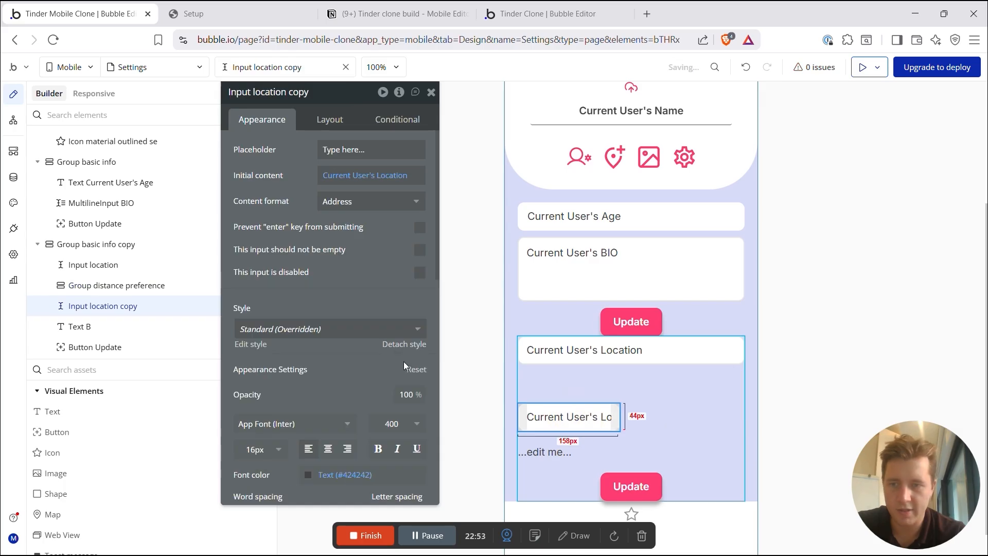
mouse_move(98, 307)
mouse_down()
mouse_move(113, 289)
mouse_move(121, 300)
mouse_move(82, 324)
mouse_move(87, 307)
mouse_up()
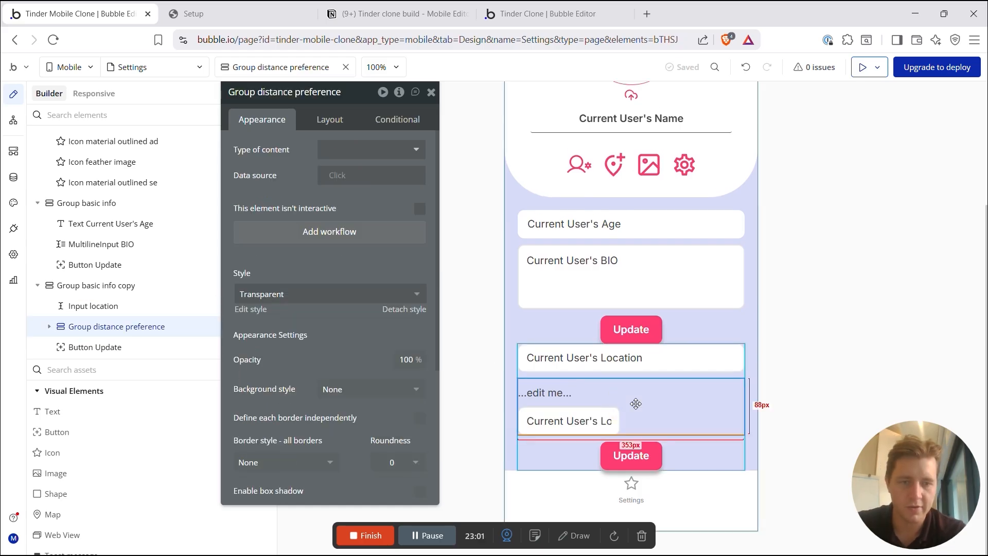
click(329, 119)
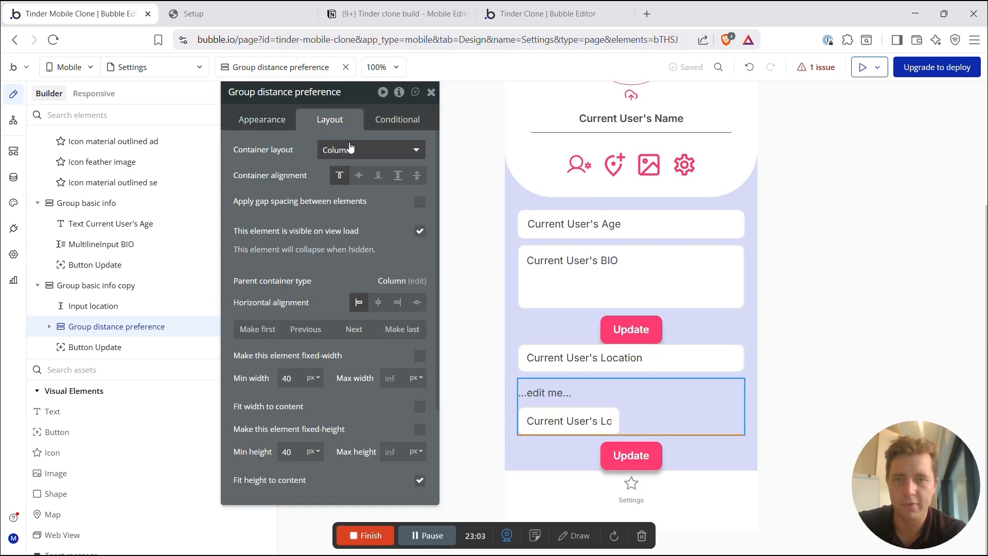
click(339, 151)
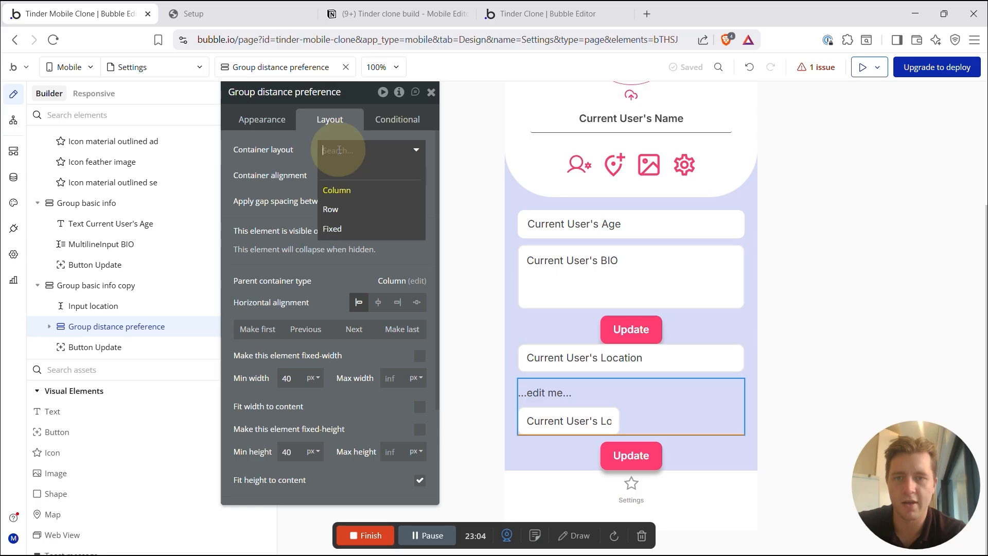
click(340, 210)
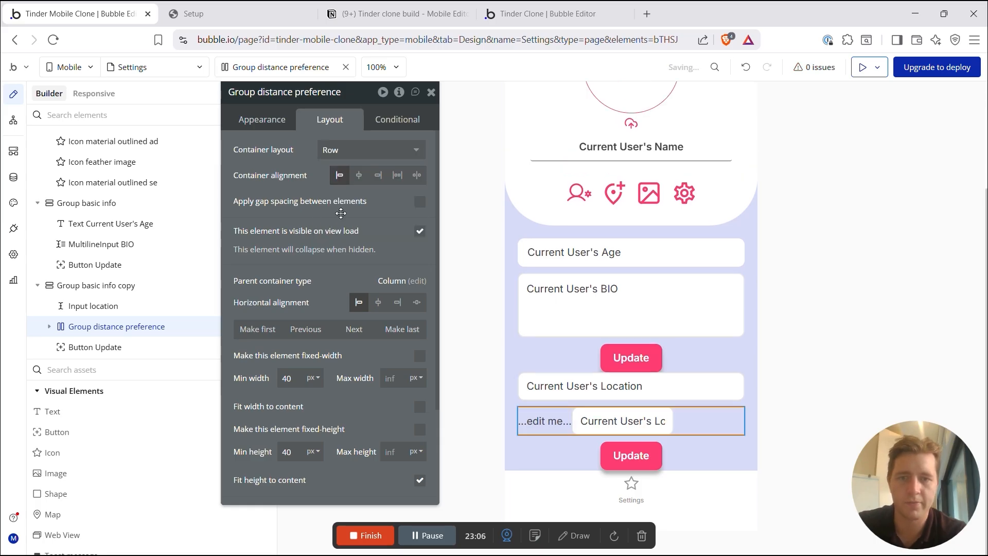
Step: Rename the copied location input inside the distance preference group to "Input distance preference"
click(623, 421)
click(317, 96)
key(BackSpace)
key(BackSpace)
key(BackSpace)
key(BackSpace)
key(BackSpace)
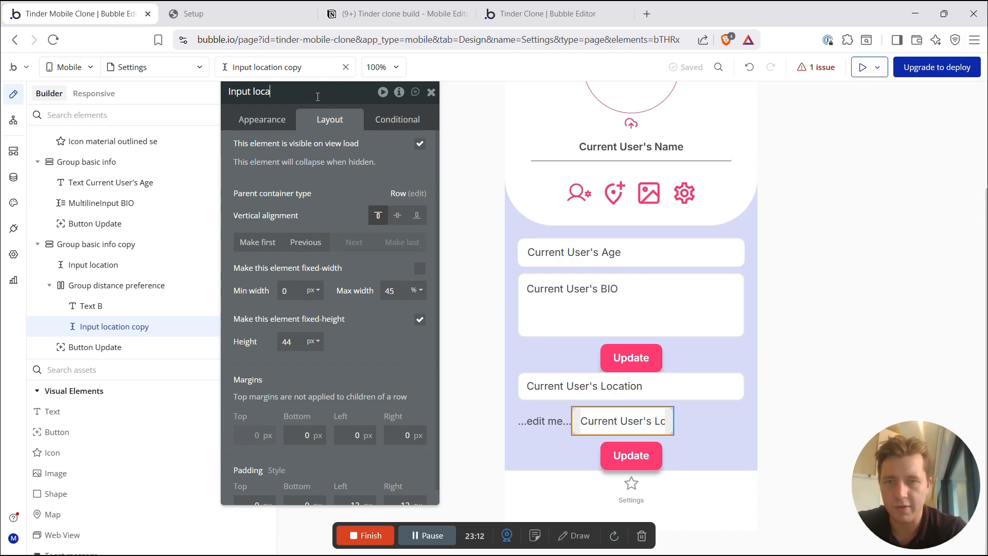
text(distance preference)
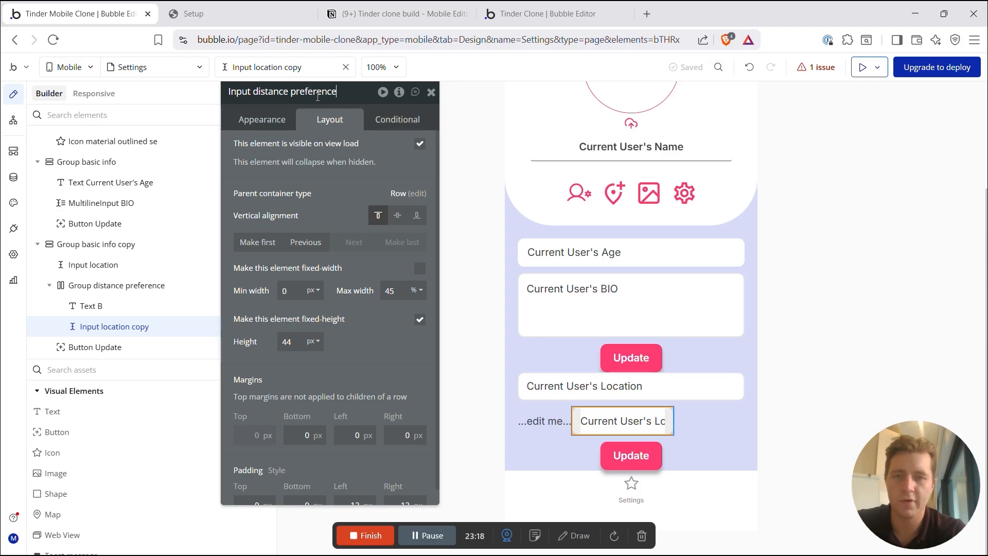
Step: Add a Shape element to the distance preference group, between its text and its input
click(49, 370)
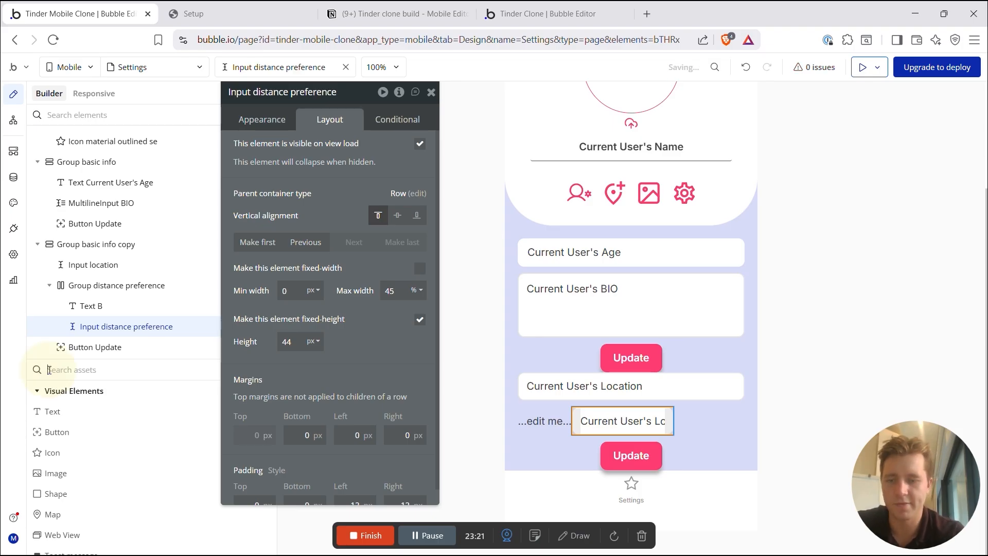
text(Shape)
drag(53, 414, 569, 432)
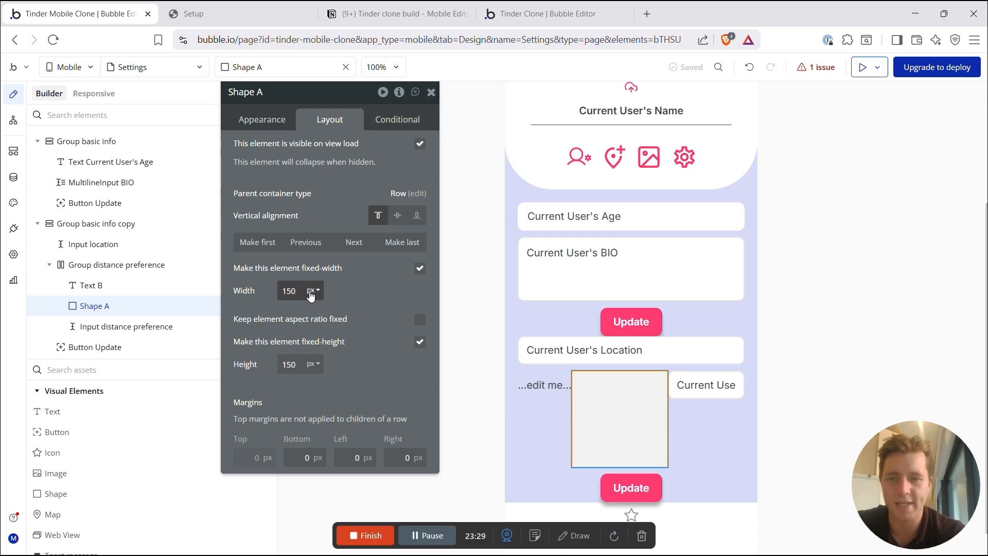
Step: Size the new shape to 10 px wide and 3 px high, and centre it vertically in its row
drag(302, 291, 262, 292)
text(10)
drag(295, 365, 267, 367)
text(5)
text(3)
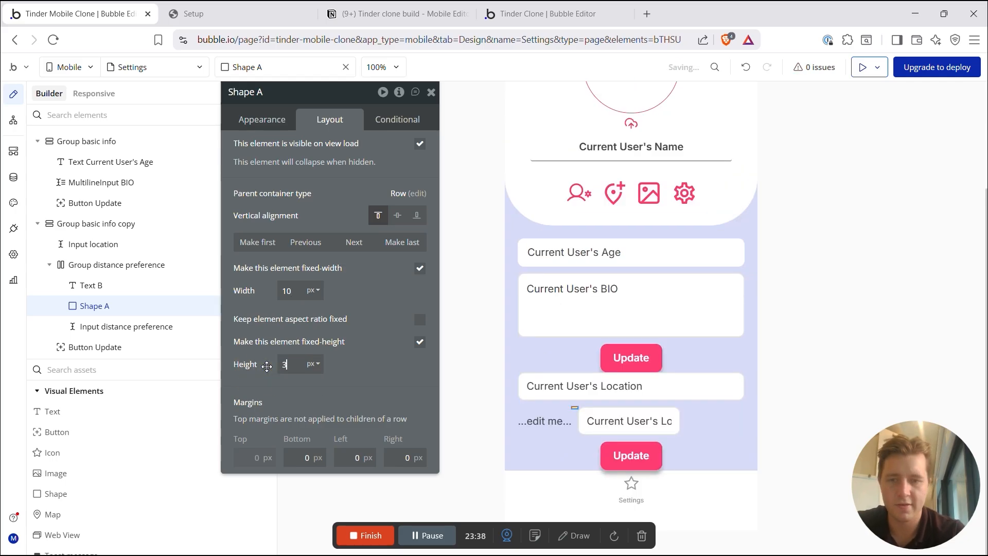
click(398, 216)
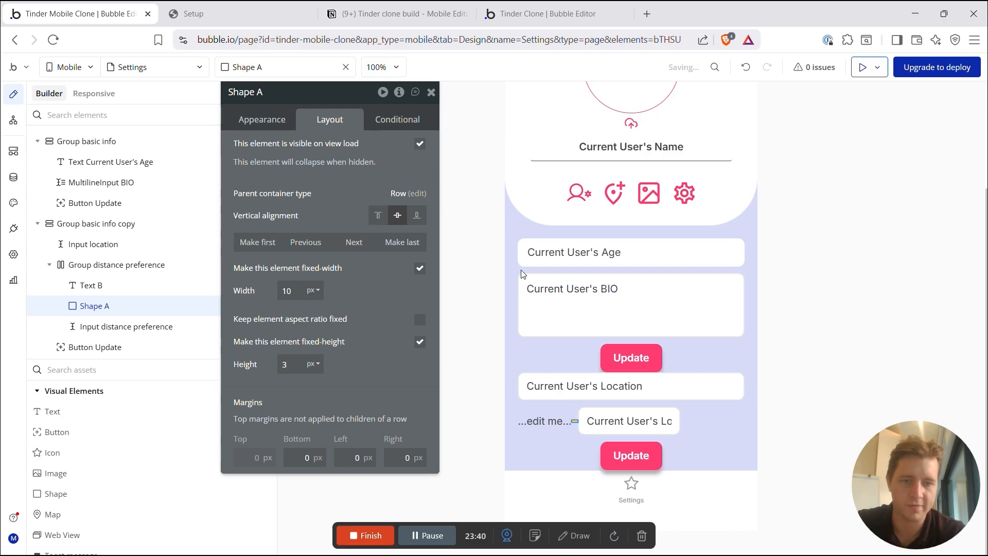
Step: Set the distance preference group's container alignment to space around
click(712, 419)
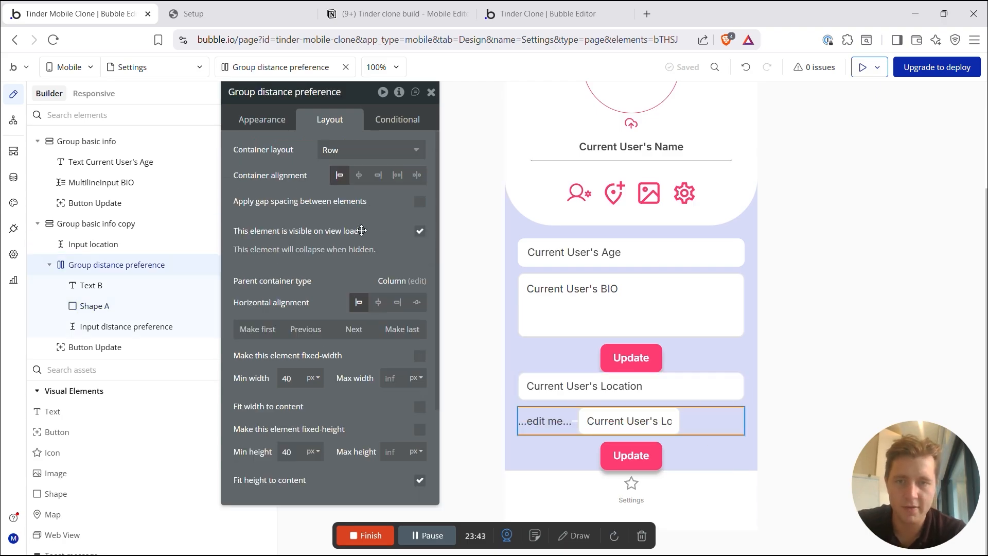
click(395, 178)
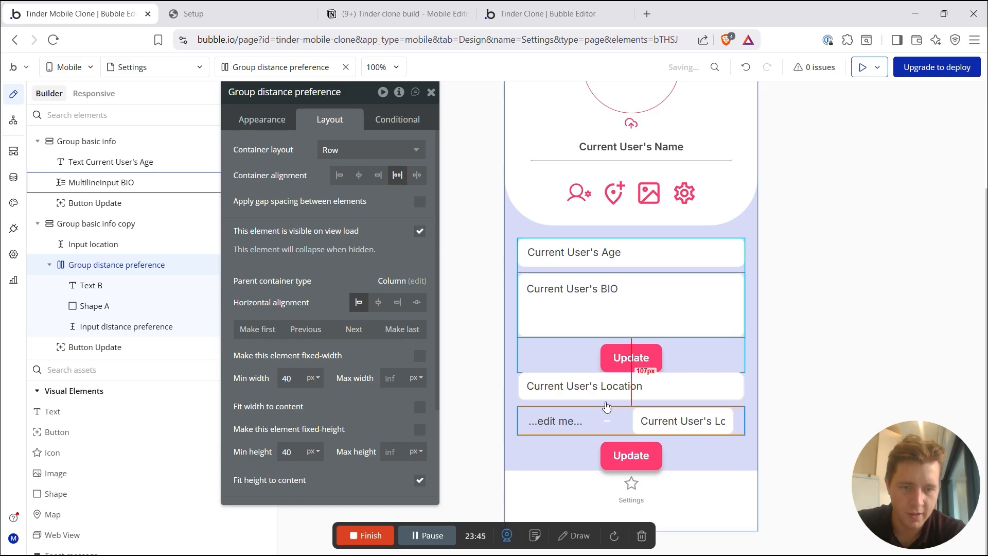
click(416, 176)
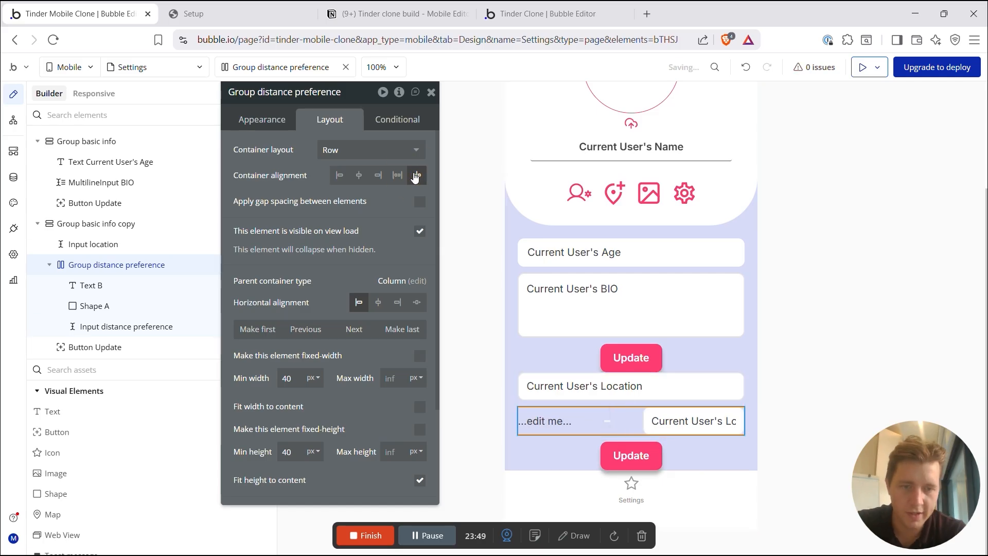
click(397, 175)
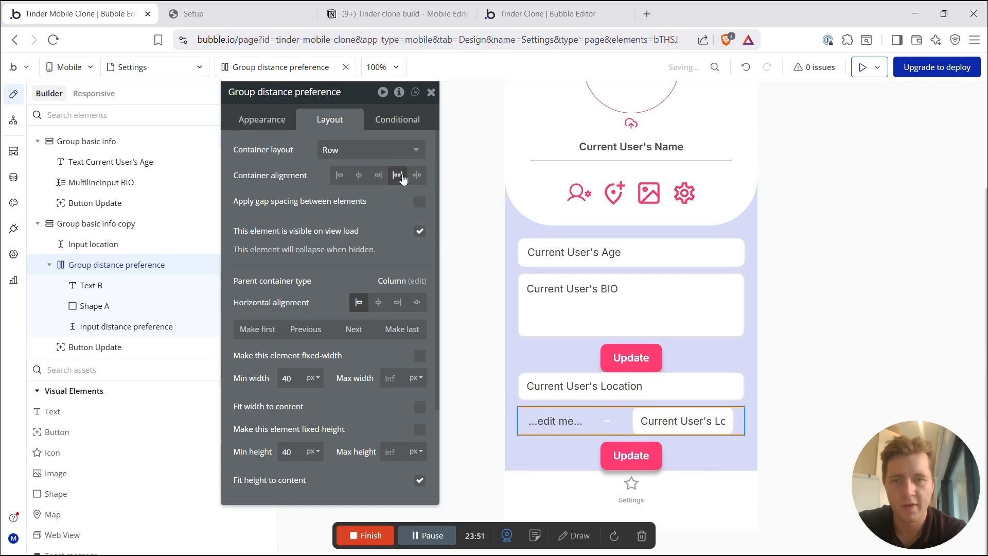
click(849, 375)
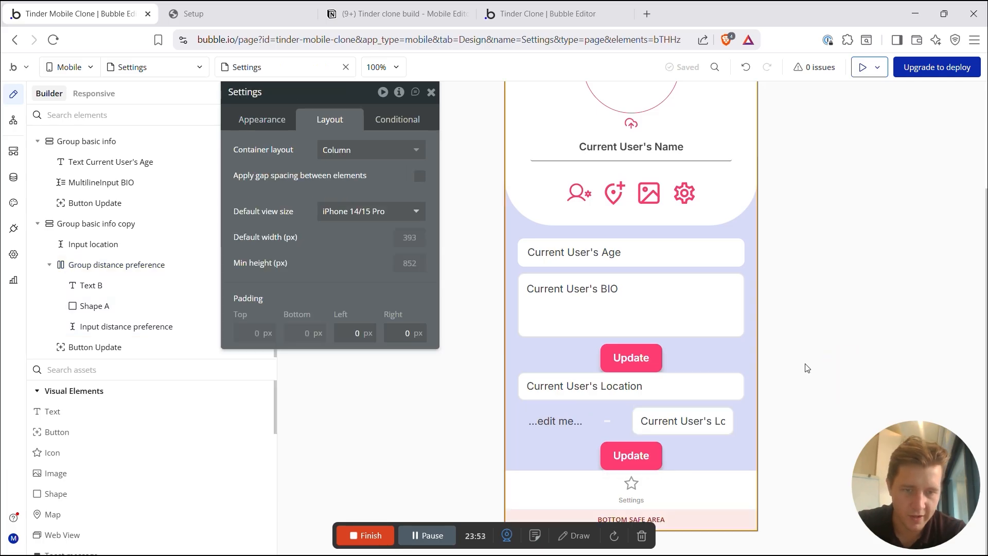
Step: Replace the placeholder text beside the distance input with "Distance Peference"
click(556, 421)
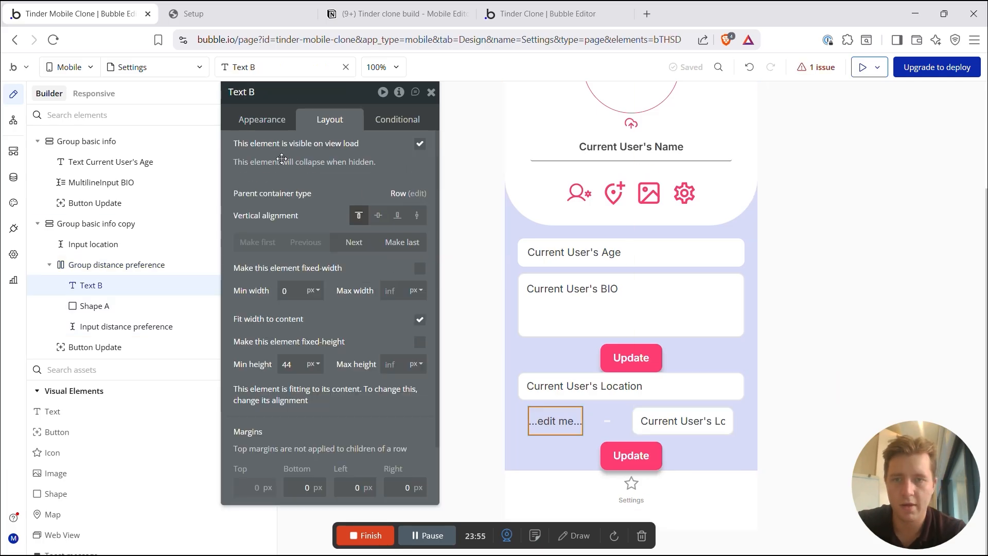
click(262, 120)
triple_click(281, 159)
text(Distance Per)
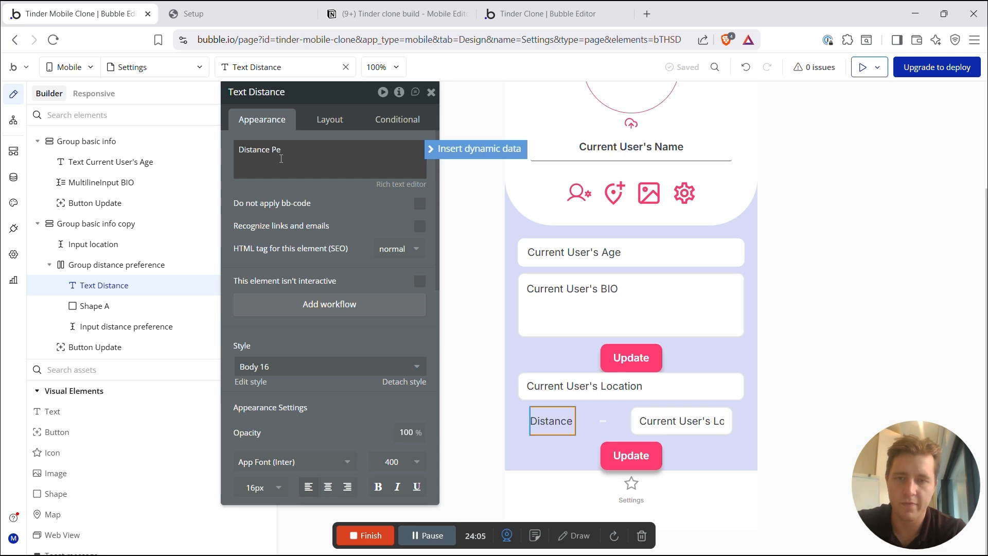
text(ference)
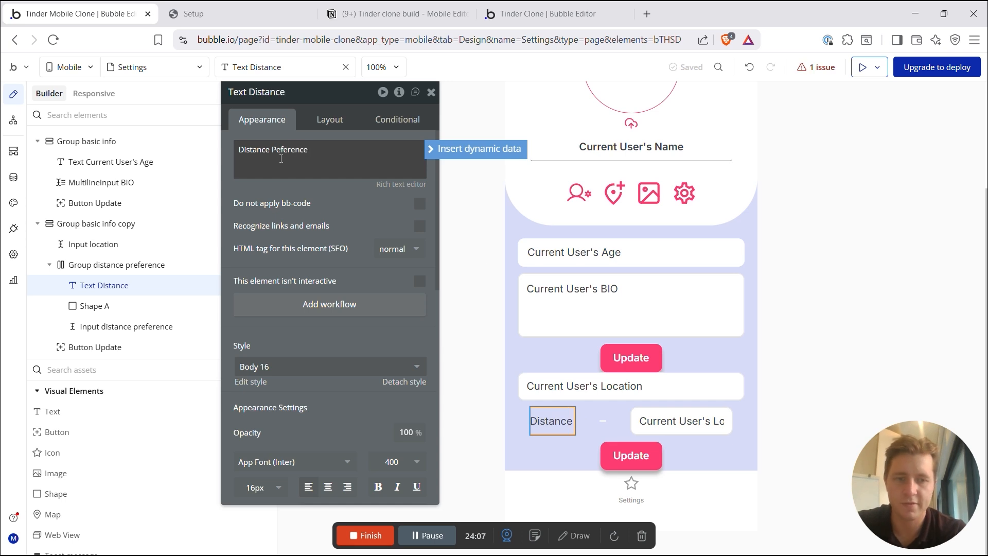
Step: Change the small dash shape's background to a dark colour
click(641, 422)
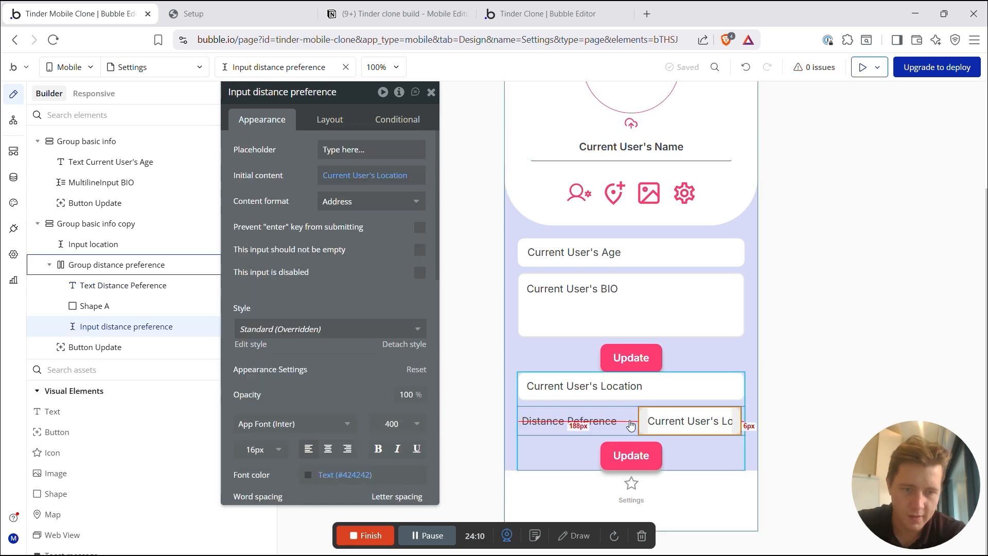
click(629, 427)
click(628, 421)
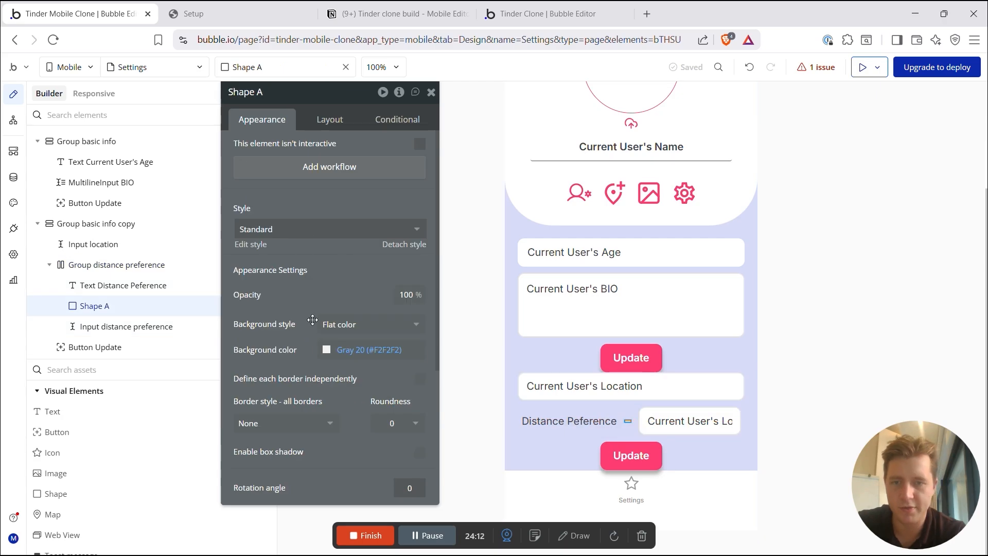
click(327, 350)
click(360, 461)
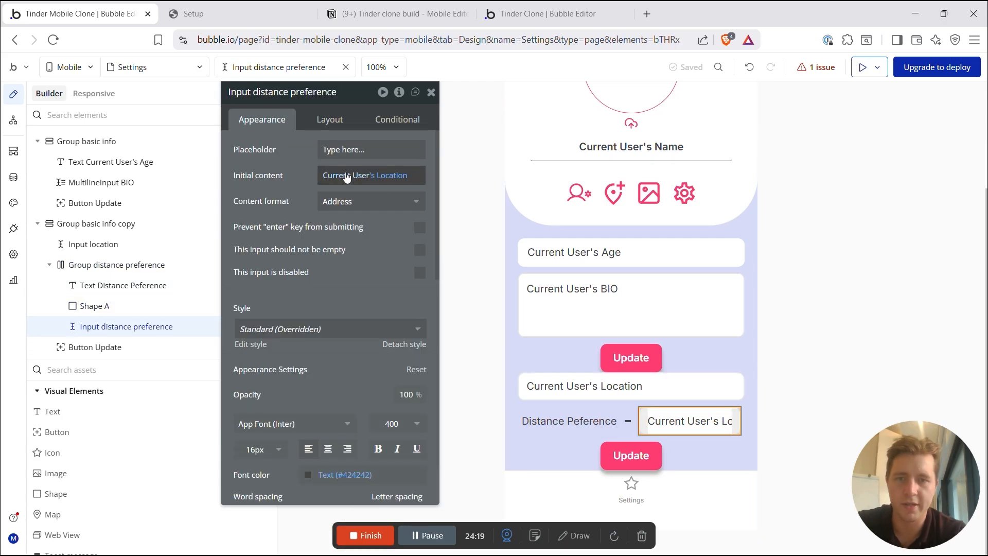
Step: Set the distance input's initial content to Current User's Distance Preference and its content format to Integer
click(386, 176)
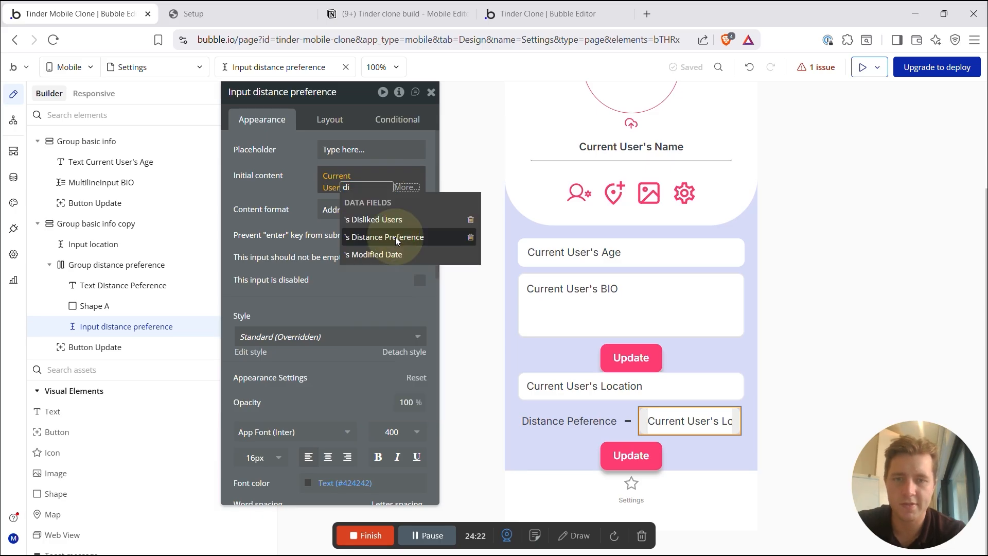
click(391, 227)
click(305, 214)
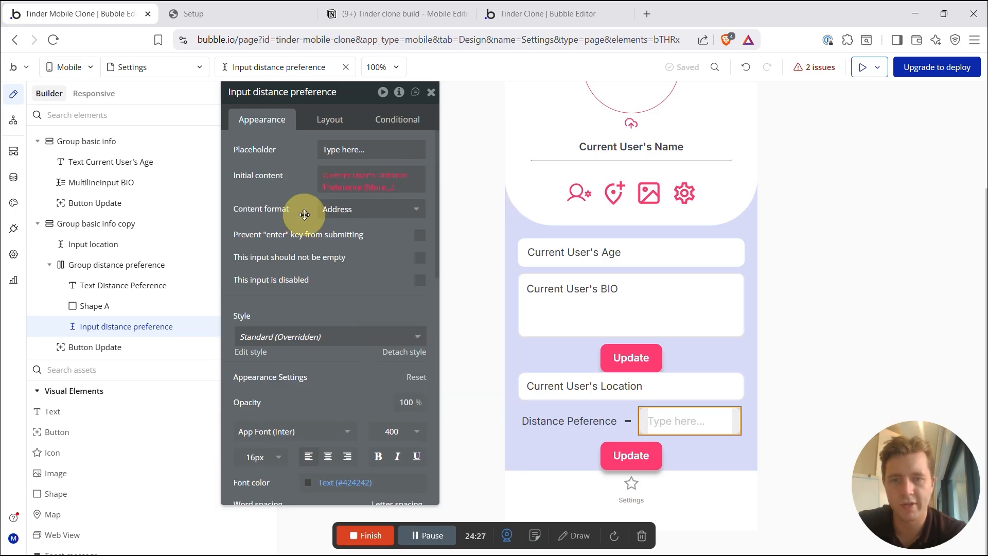
click(341, 212)
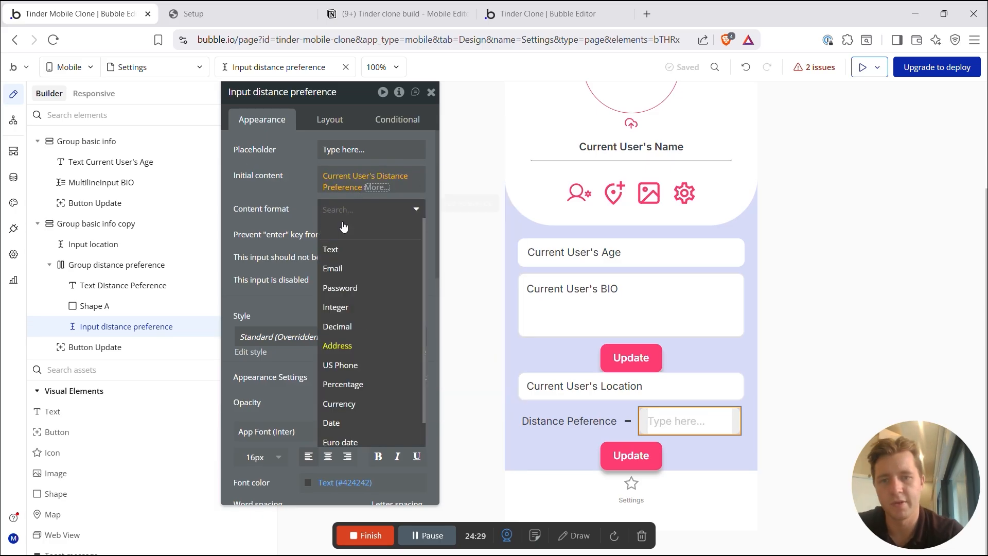
click(344, 308)
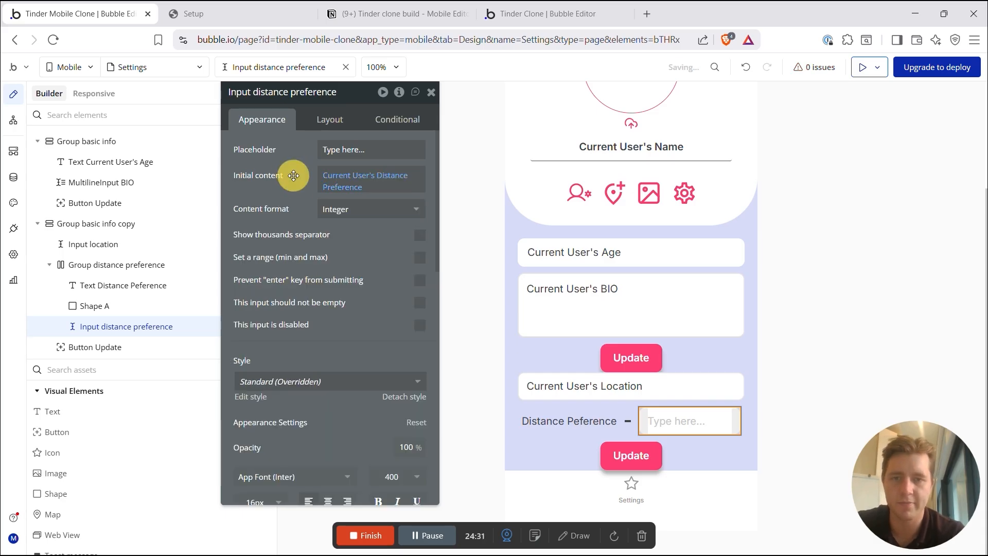
Step: Set the distance input's placeholder to "KM"
click(350, 150)
text(KM)
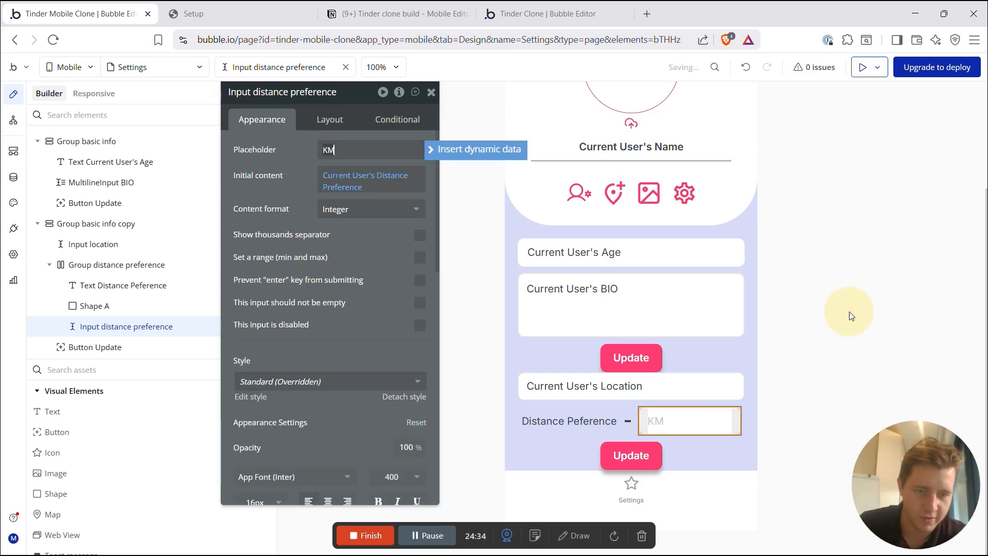
click(849, 311)
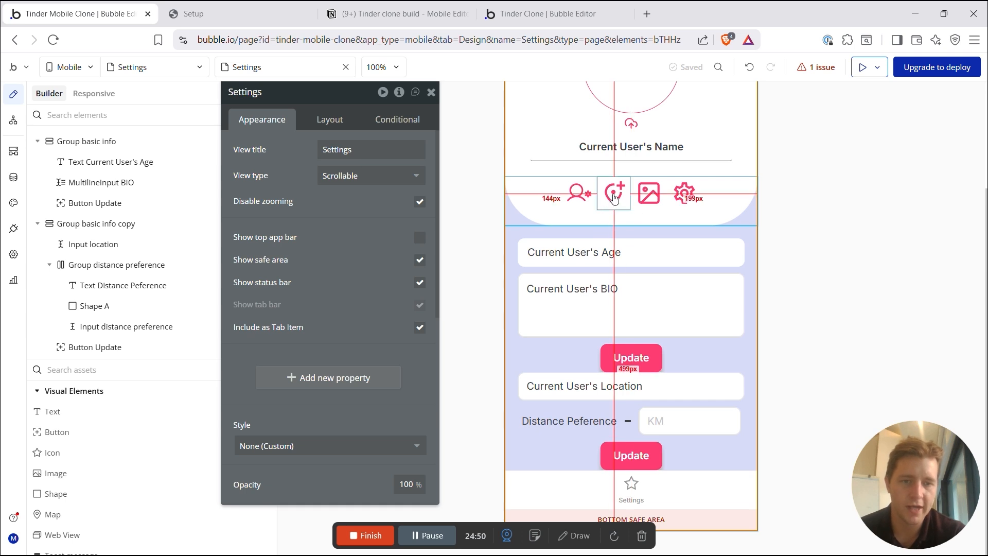
Step: Move the image icon to the last place in the row of settings icons
click(655, 204)
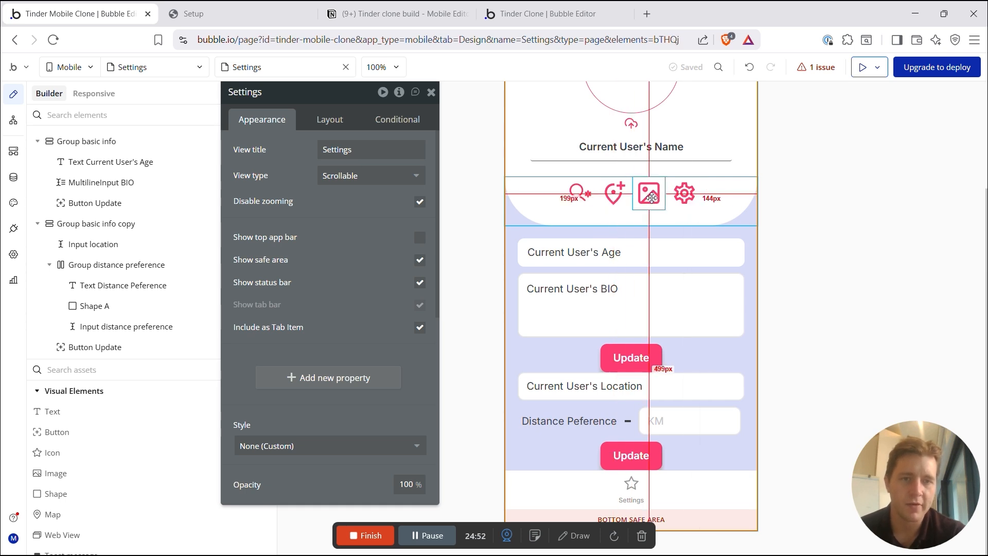
click(342, 132)
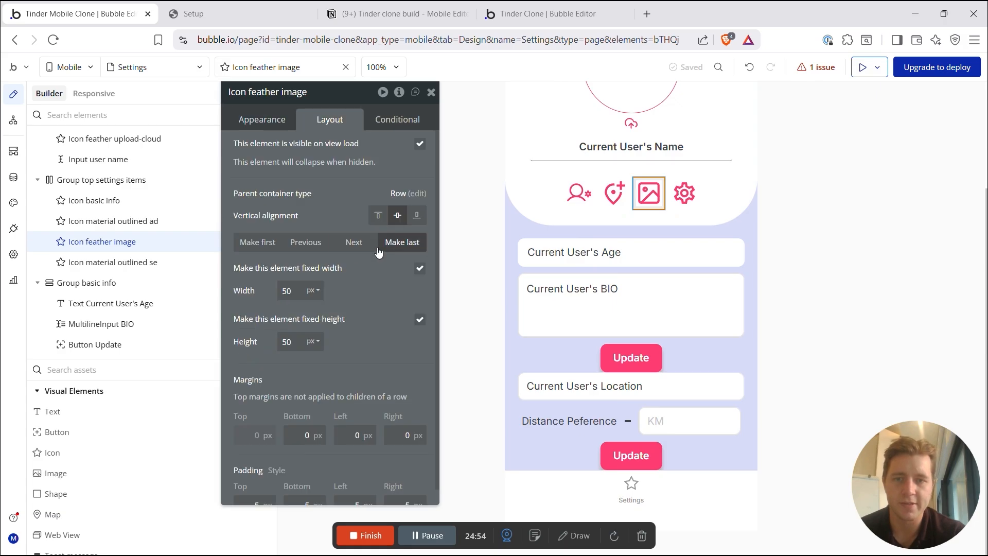
click(402, 242)
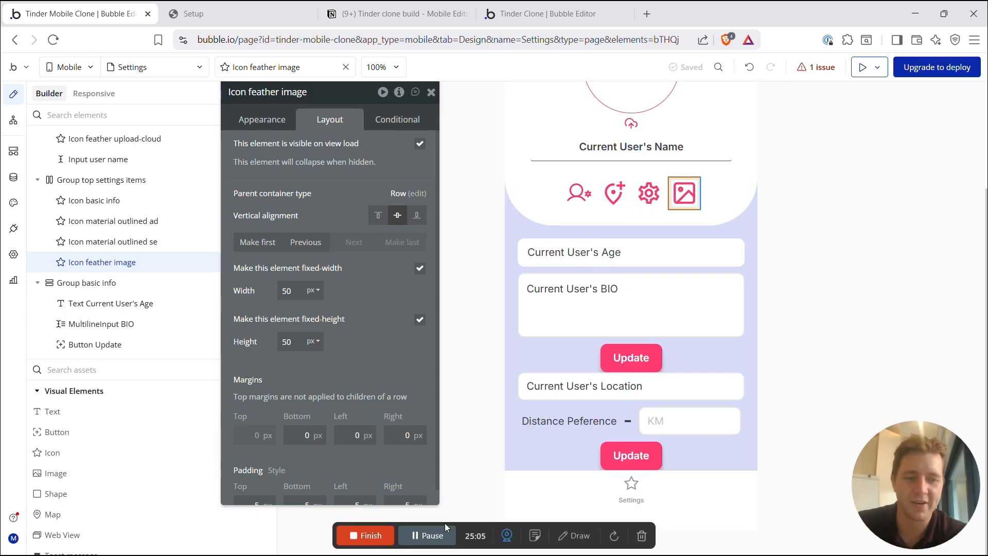
click(442, 540)
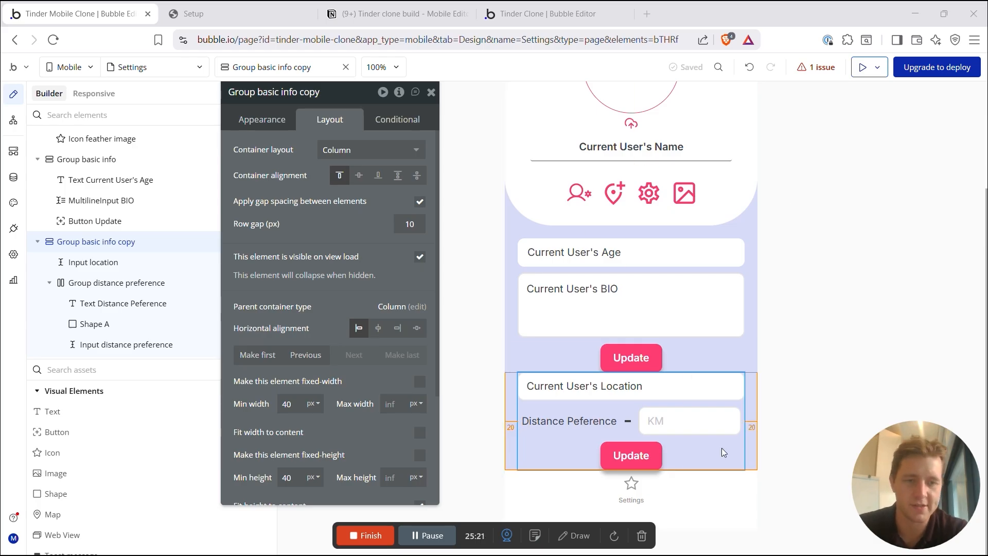
click(477, 357)
click(536, 336)
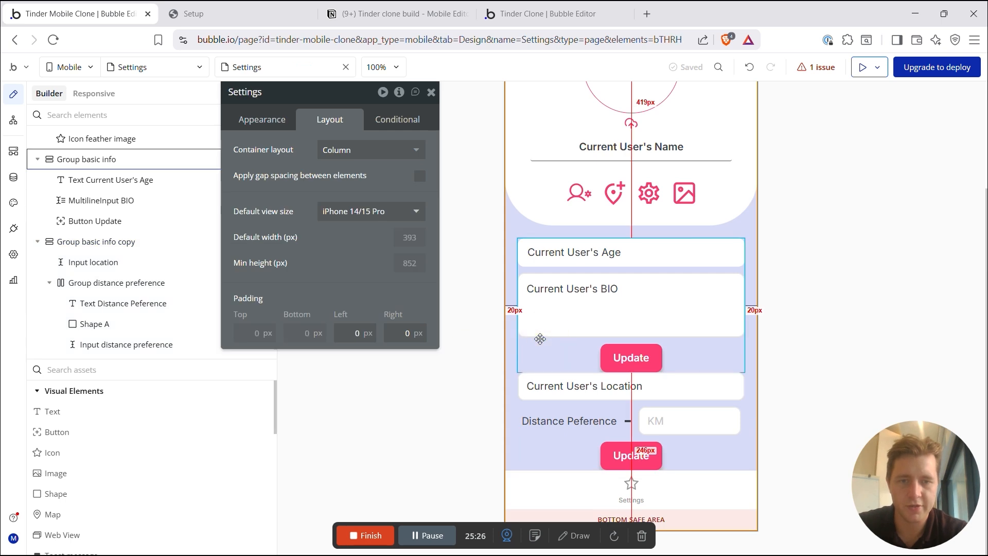
Step: Duplicate the group holding the location and distance fields, and rename the copy "Group preference settings"
click(534, 447)
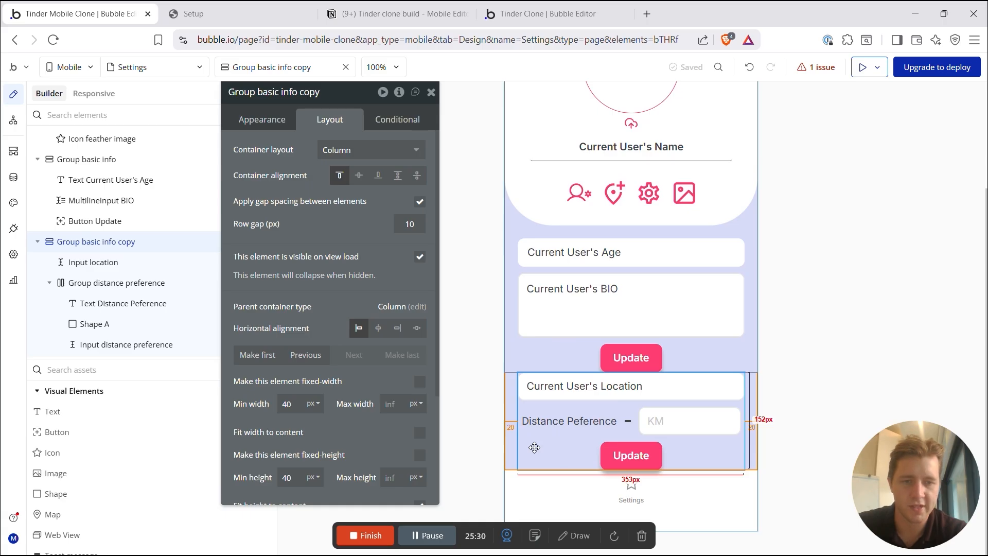
key(ctrl+d)
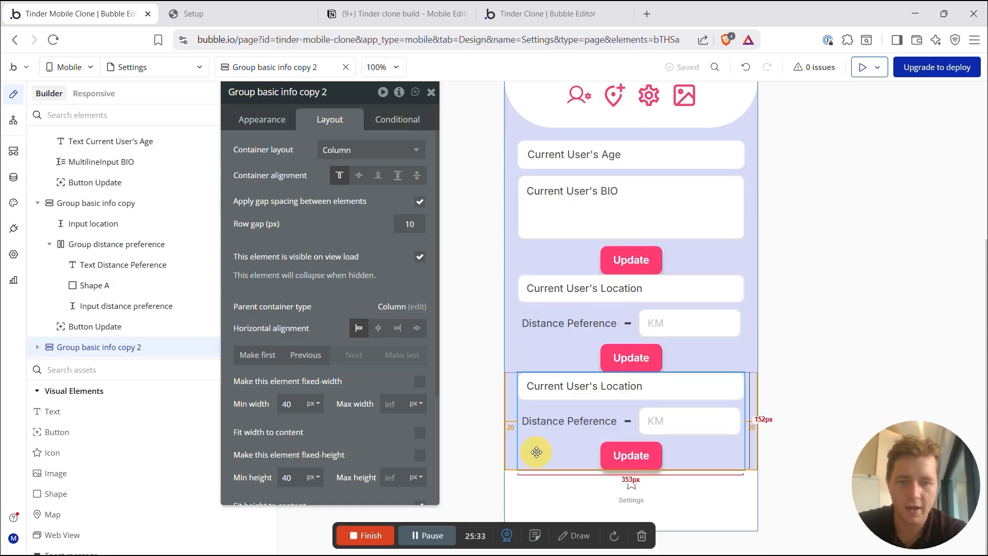
click(338, 92)
key(BackSpace)
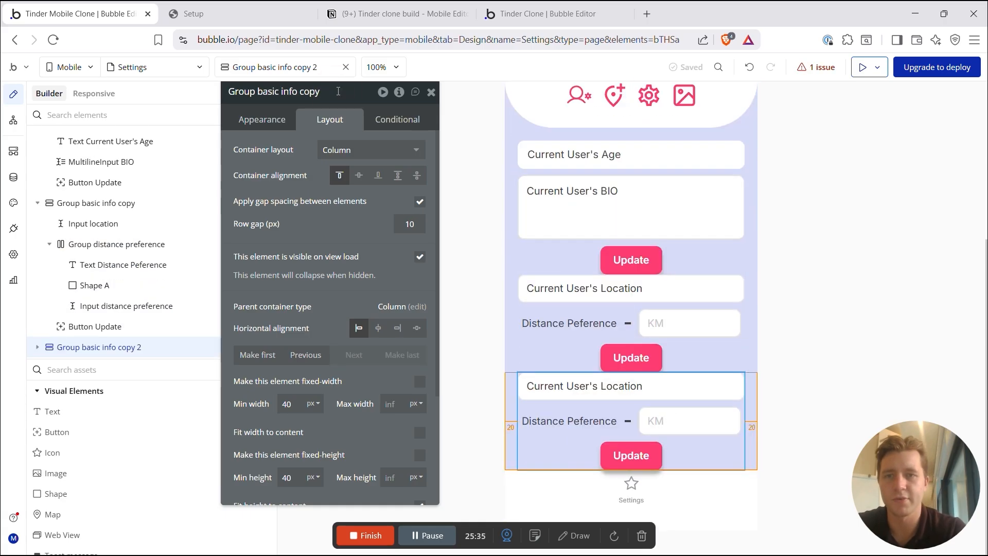
key(BackSpace)
key(BackSpace)
key(BackSpace)
key(BackSpace)
key(BackSpace)
key(BackSpace)
key(BackSpace)
key(BackSpace)
key(BackSpace)
key(BackSpace)
text(prefe)
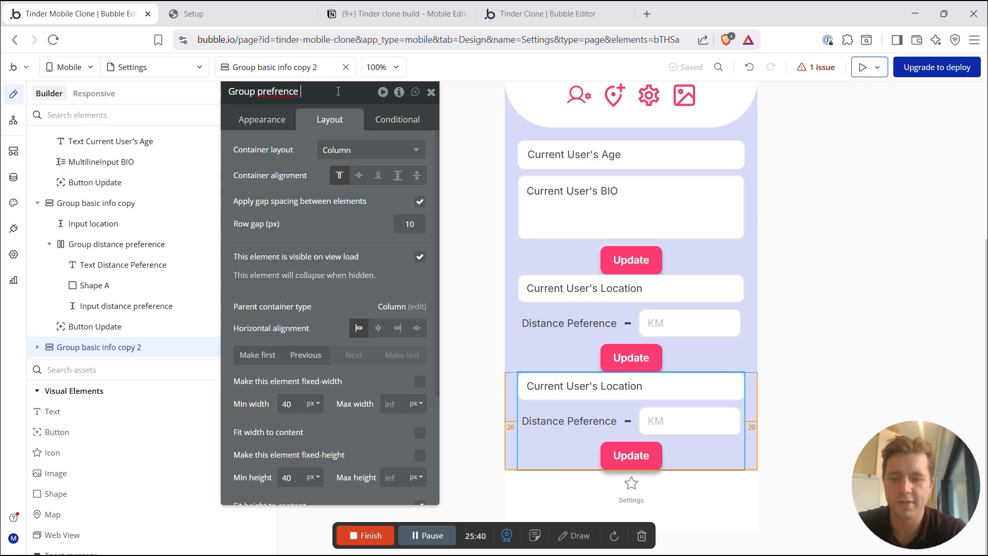
text(r)
key(BackSpace)
text(erence settings)
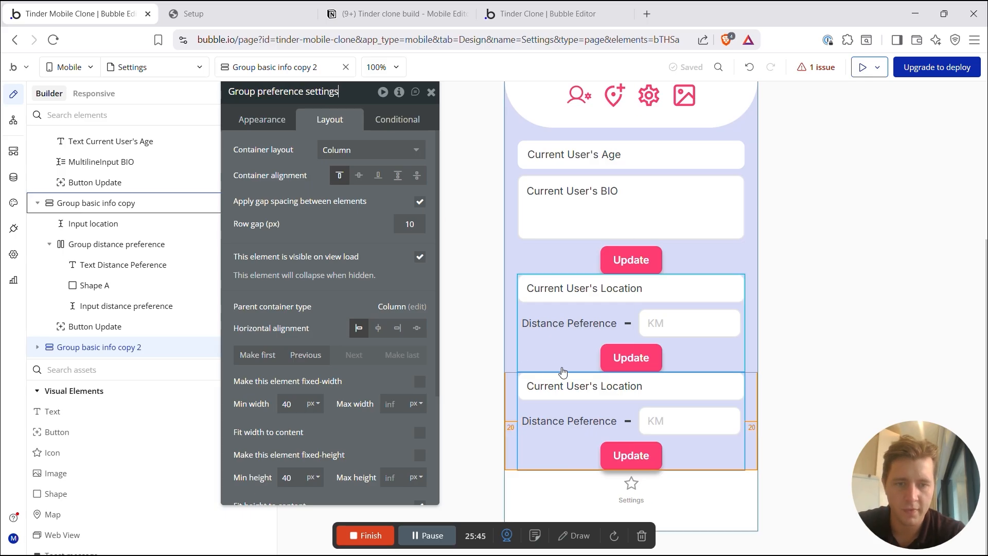
Step: Rename the original group with the location and distance fields to "Group location settings"
click(549, 360)
click(327, 93)
key(BackSpace)
key(BackSpace)
key(BackSpace)
key(BackSpace)
key(BackSpace)
key(BackSpace)
key(BackSpace)
key(BackSpace)
key(BackSpace)
key(BackSpace)
key(BackSpace)
key(BackSpace)
text(location sett)
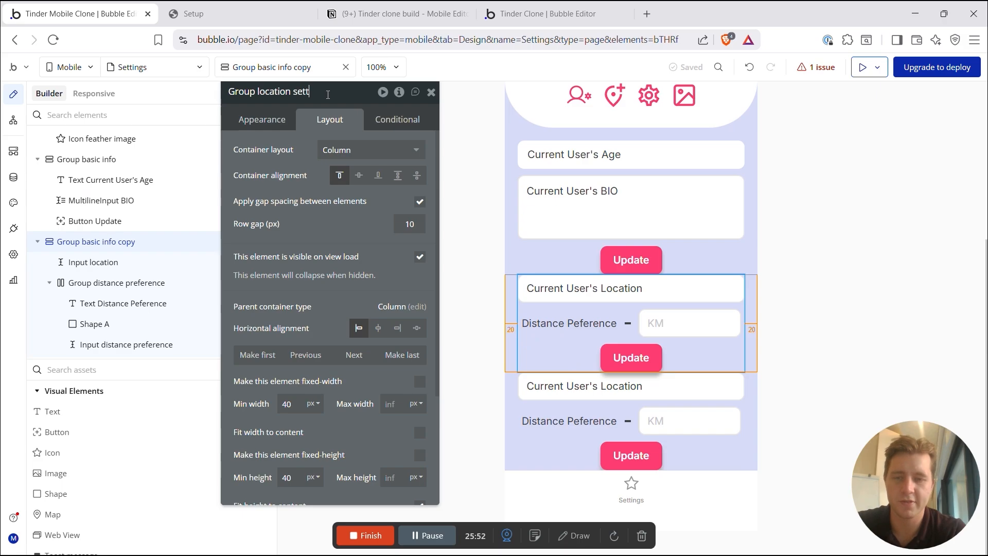
click(633, 412)
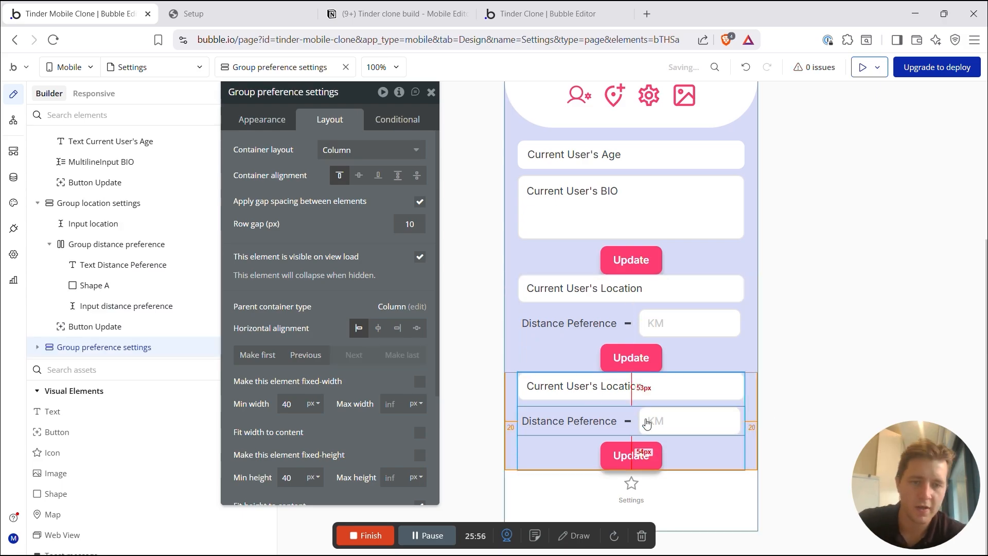
Step: Delete the location input and the distance label from Group preference settings
click(615, 392)
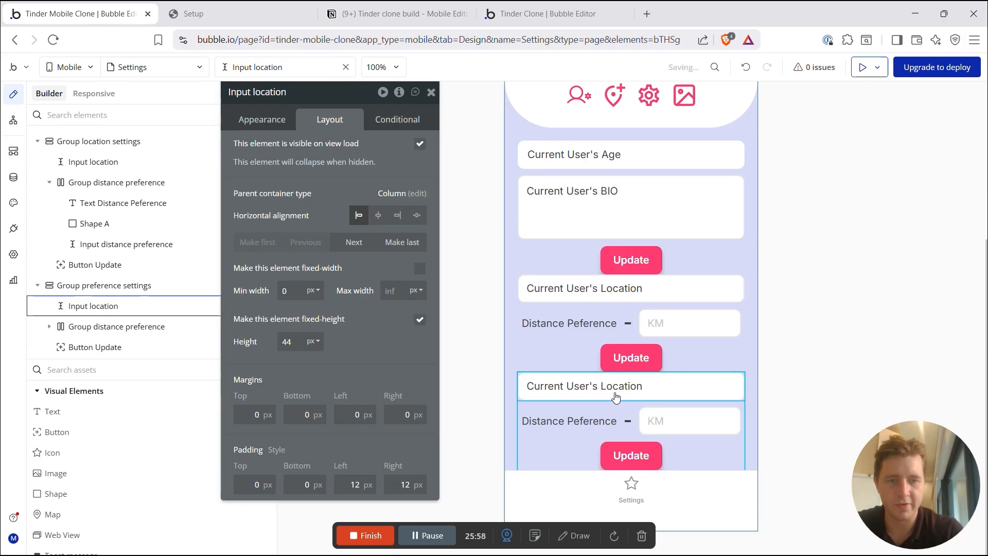
key(Delete)
double_click(587, 421)
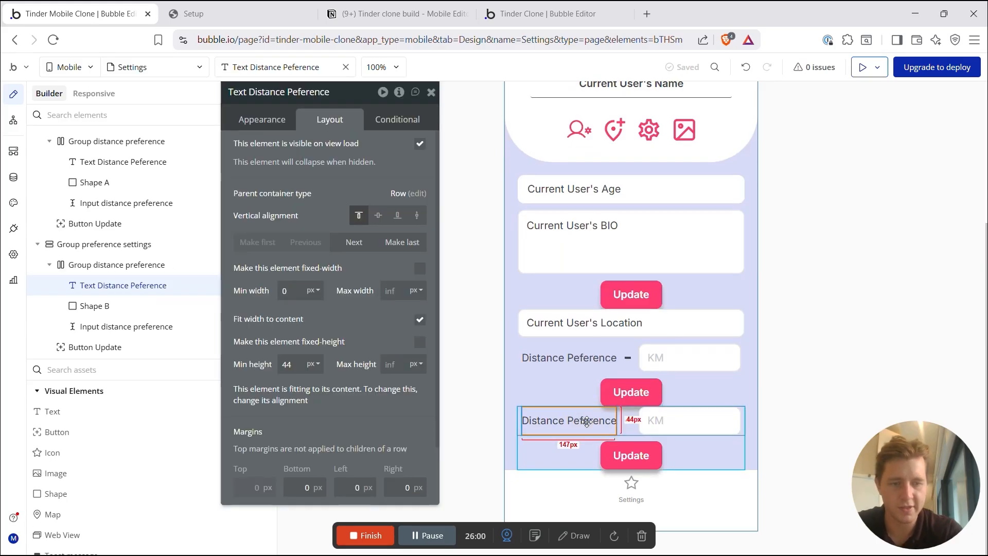
key(Delete)
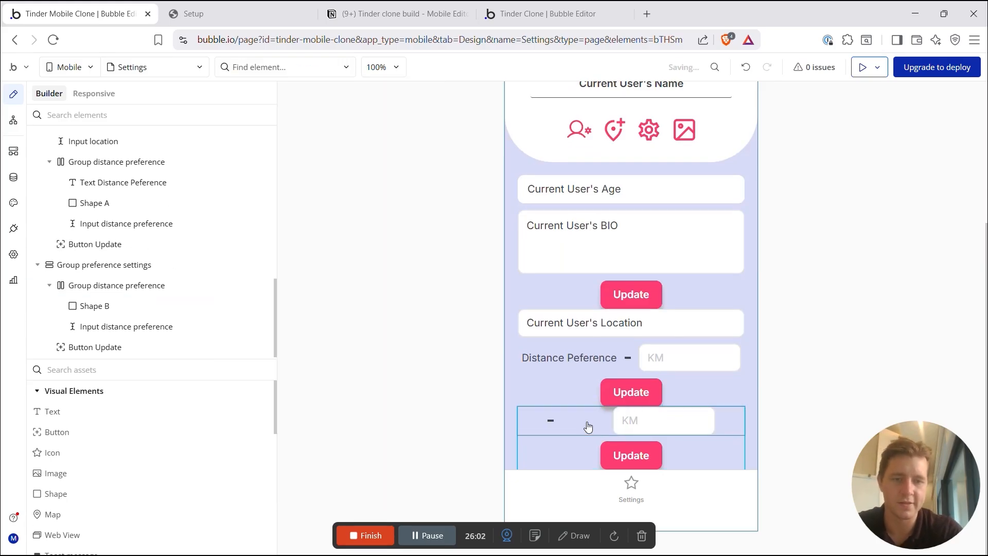
Step: Duplicate the distance input in Group preference settings and place the dash shape between the two inputs
double_click(628, 423)
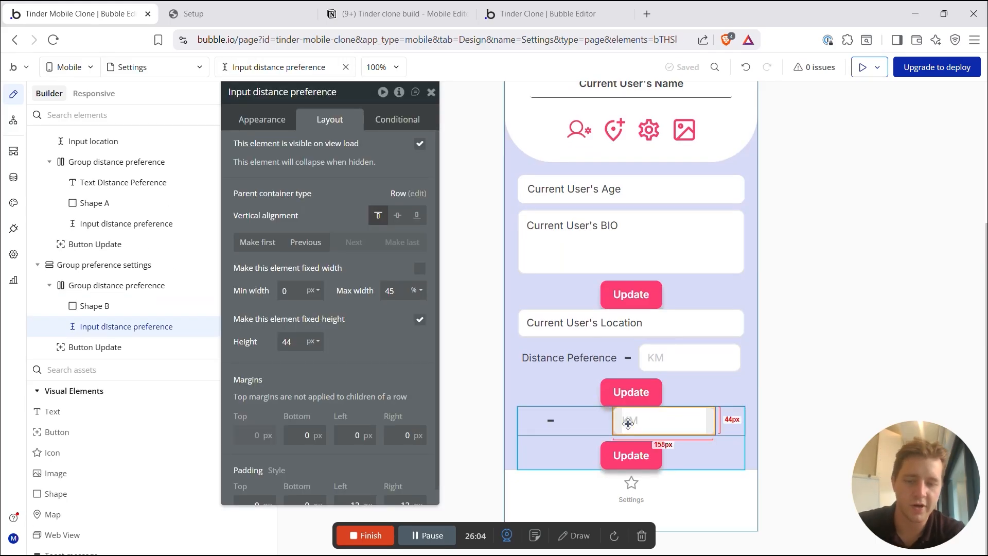
key(ctrl+c)
key(ctrl+v)
drag(556, 420, 525, 419)
click(94, 285)
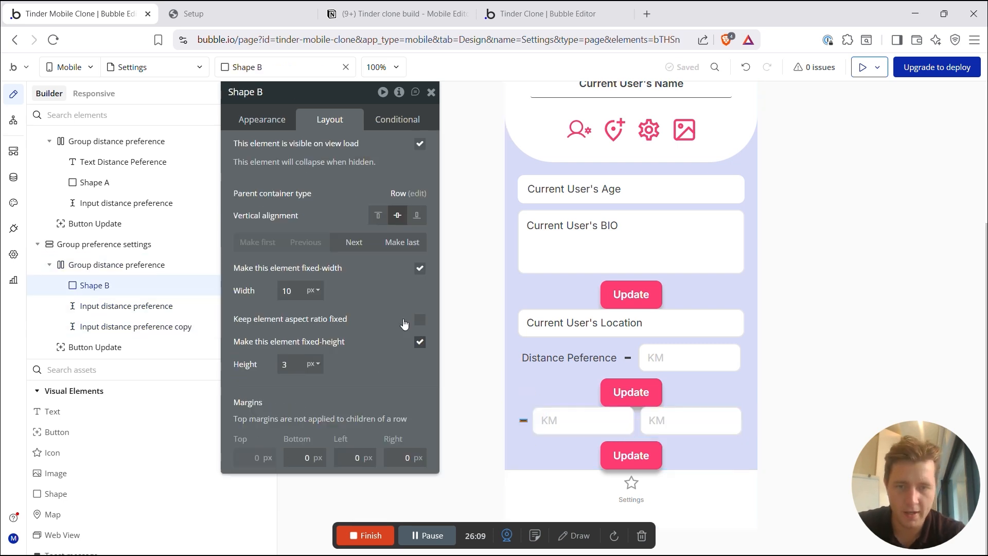
click(353, 243)
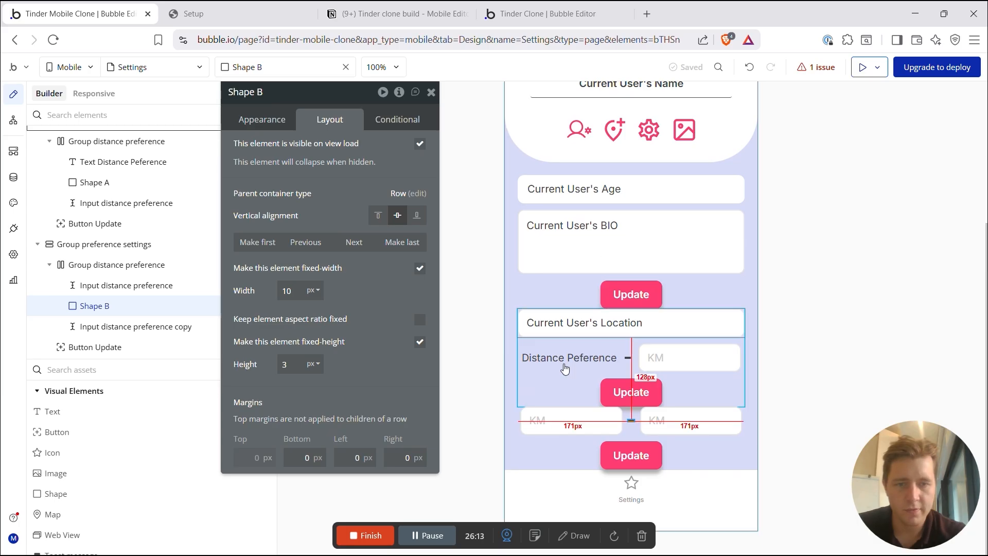
Step: Hide Group basic info and Group location settings in the editor so that only the preference settings group shows
click(545, 387)
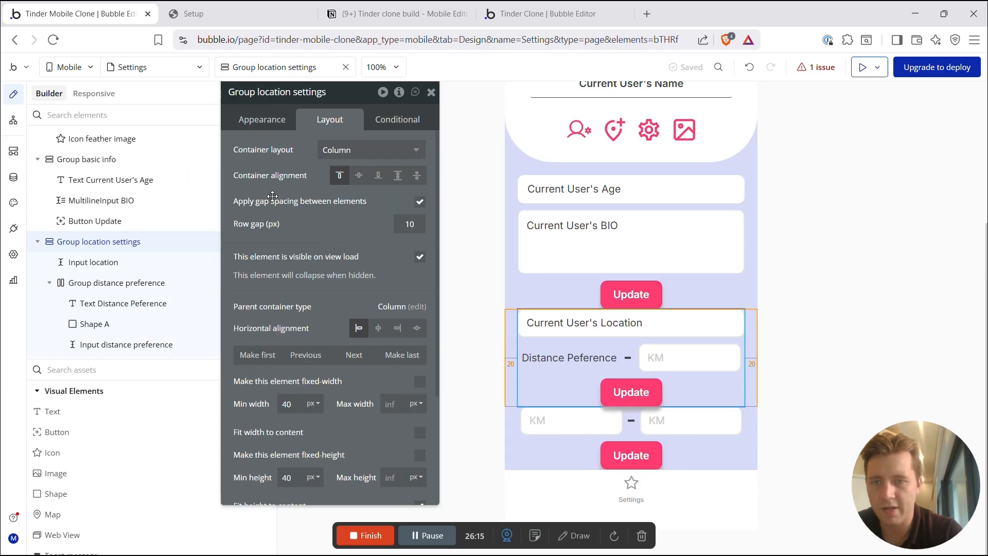
drag(302, 230, 386, 305)
click(245, 242)
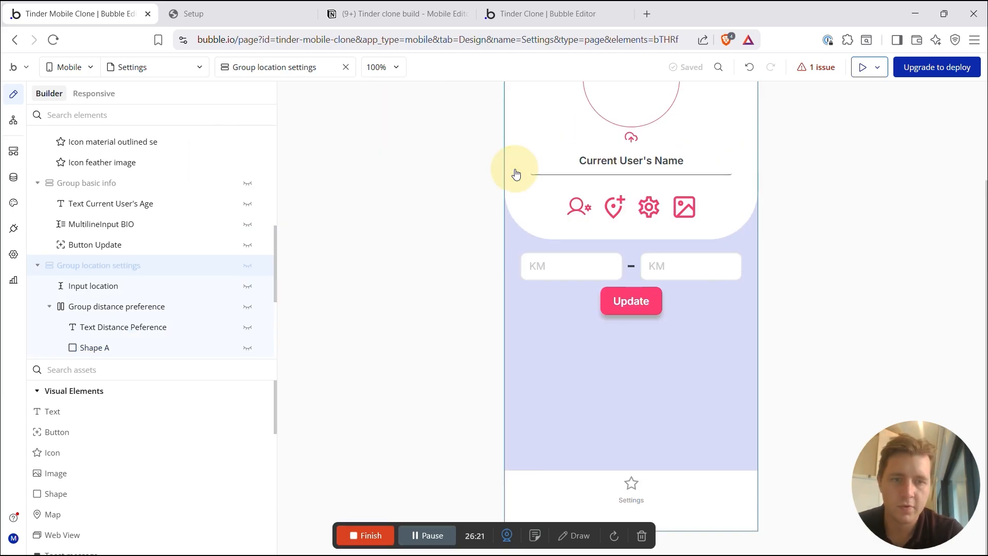
Step: Rename the first input in the preference settings group to "Input age - low"
double_click(631, 278)
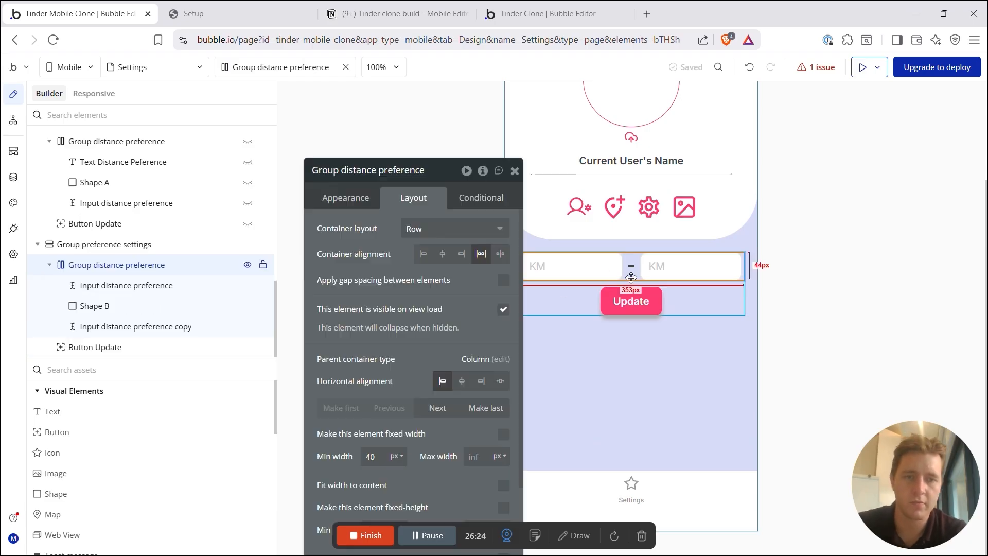
click(561, 264)
click(423, 173)
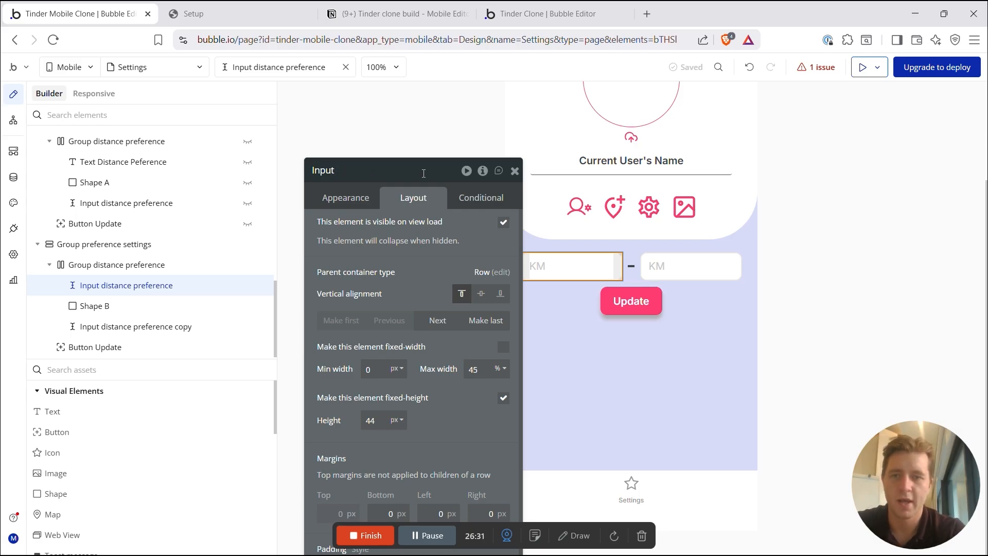
text(age - low)
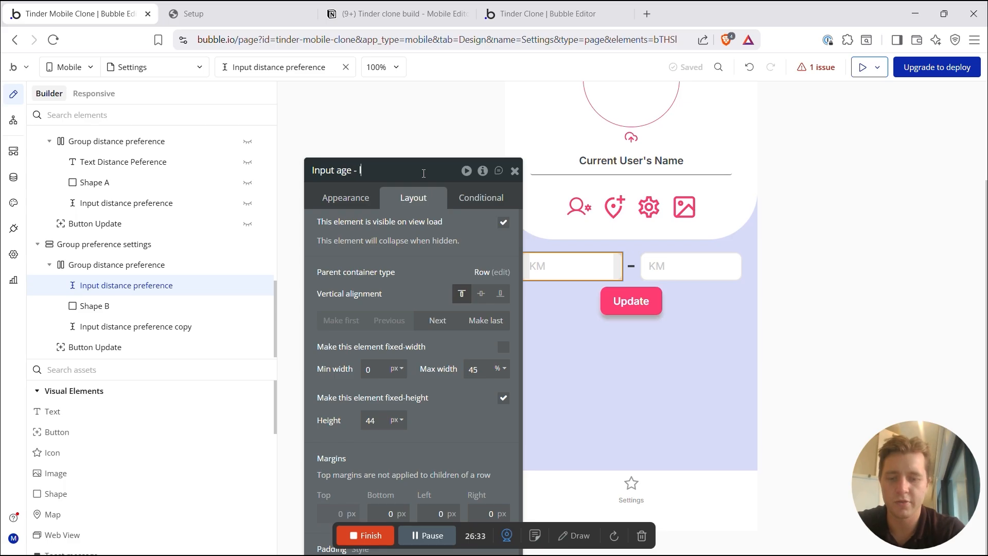
Step: Rename the copied input after the dash to "Input age - high"
click(691, 266)
click(441, 173)
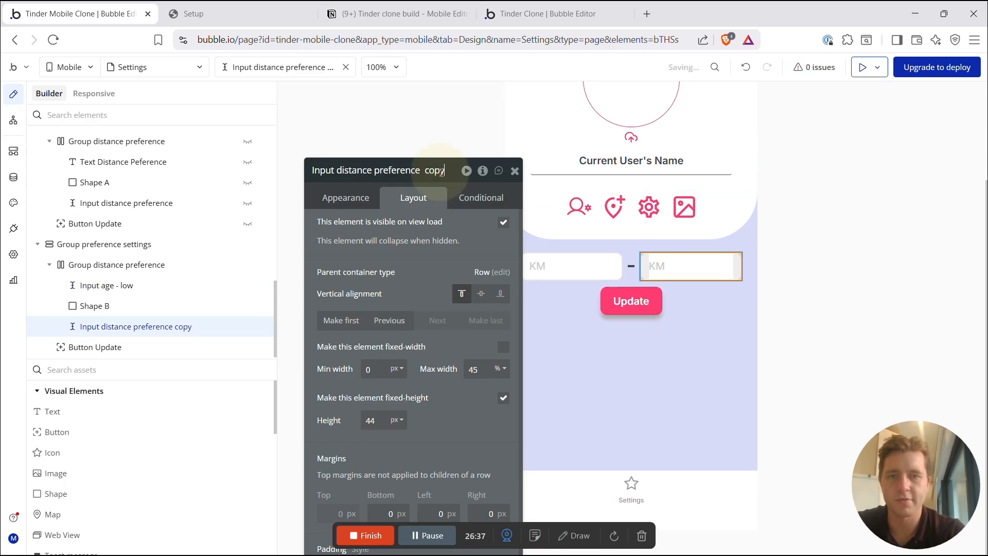
key(BackSpace)
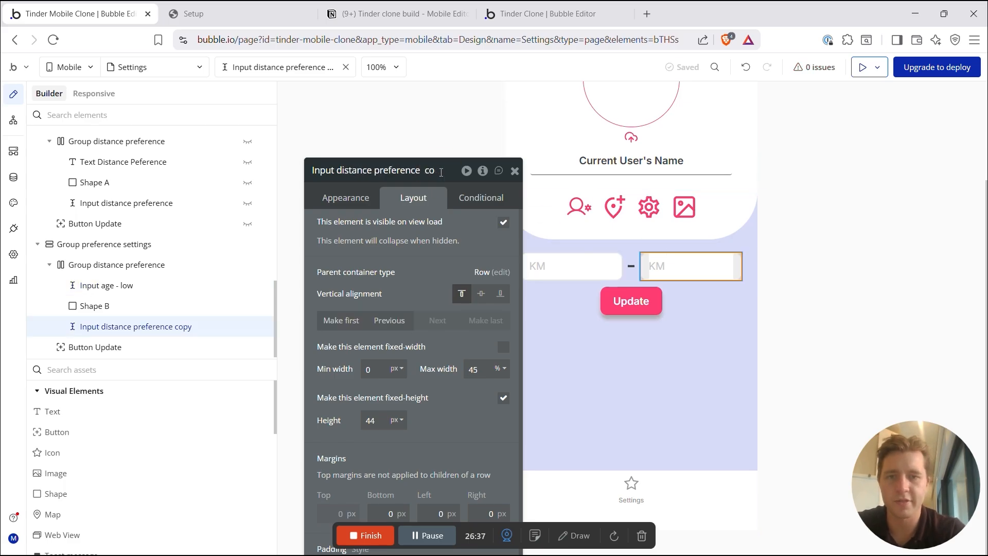
key(BackSpace)
text(age - high)
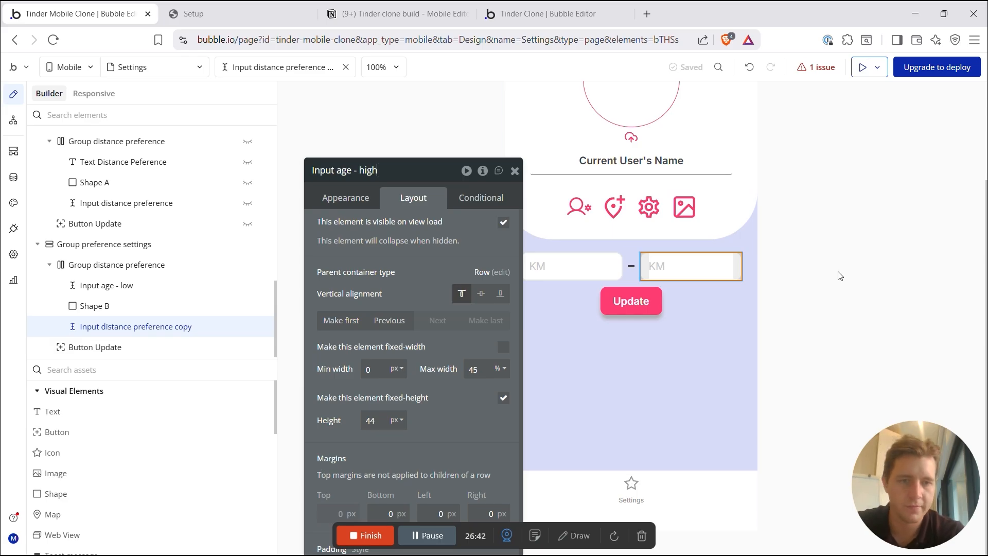
Step: Set the placeholder of both the low and high age inputs to "Age"
click(572, 266)
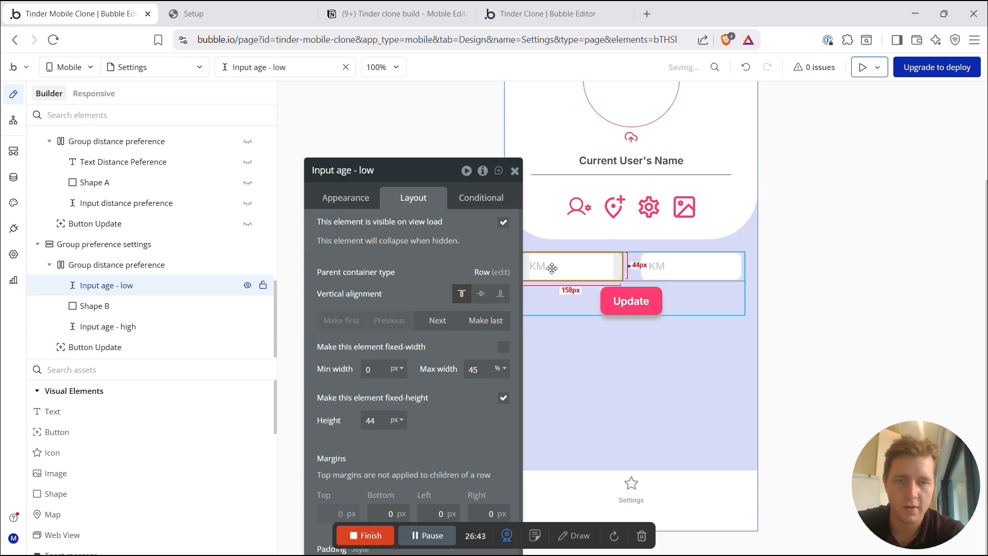
click(346, 198)
double_click(414, 228)
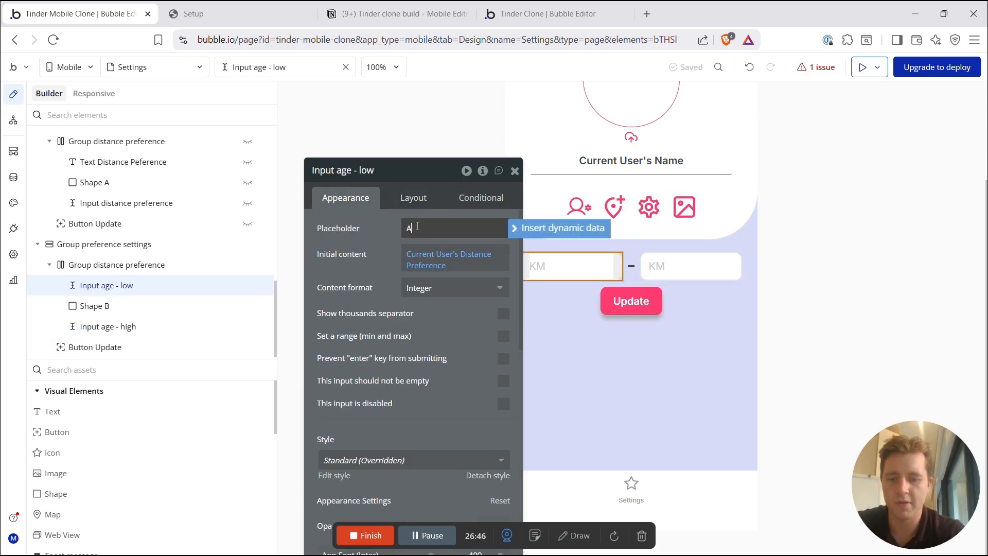
text(Age)
click(690, 265)
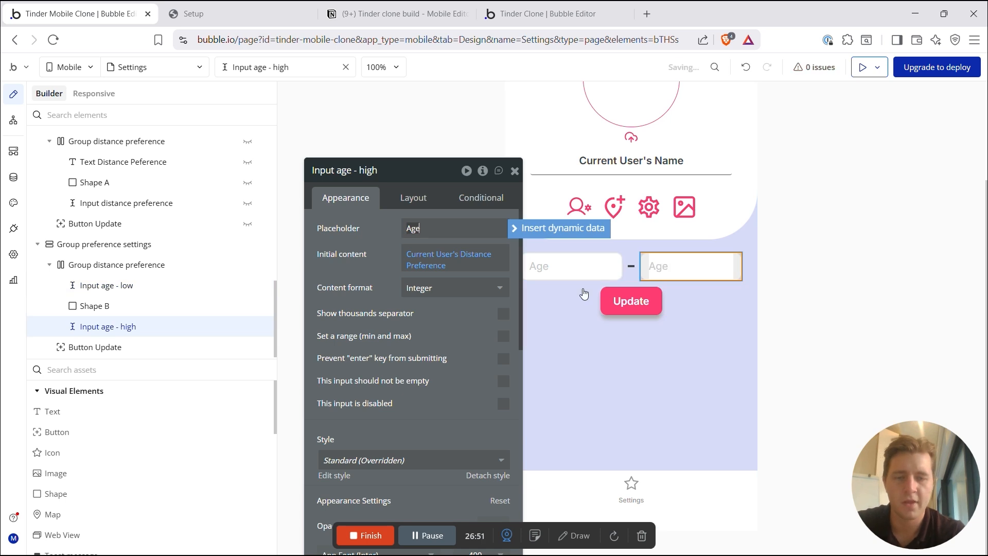
Step: Set the initial content of the low age input to Current User's Age Preference:min
click(573, 273)
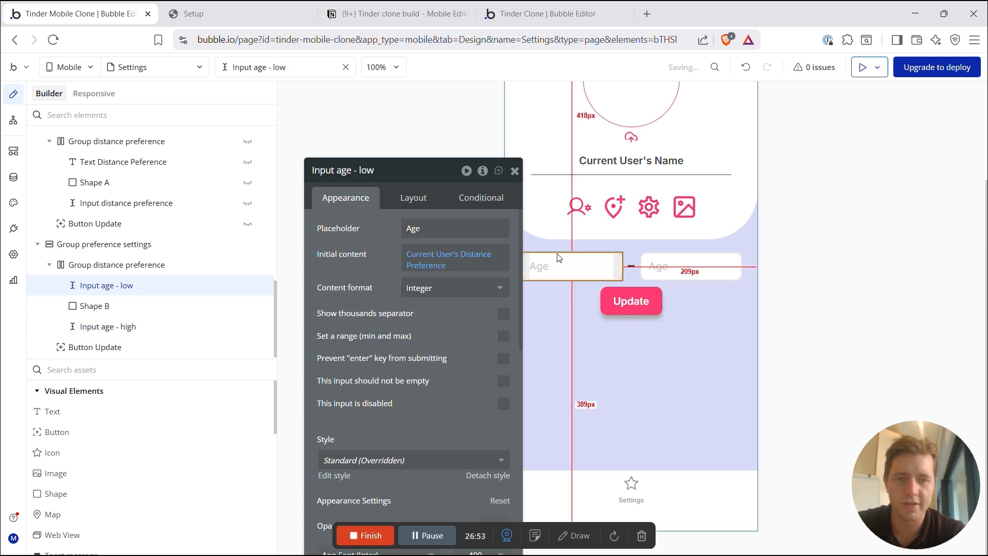
click(472, 262)
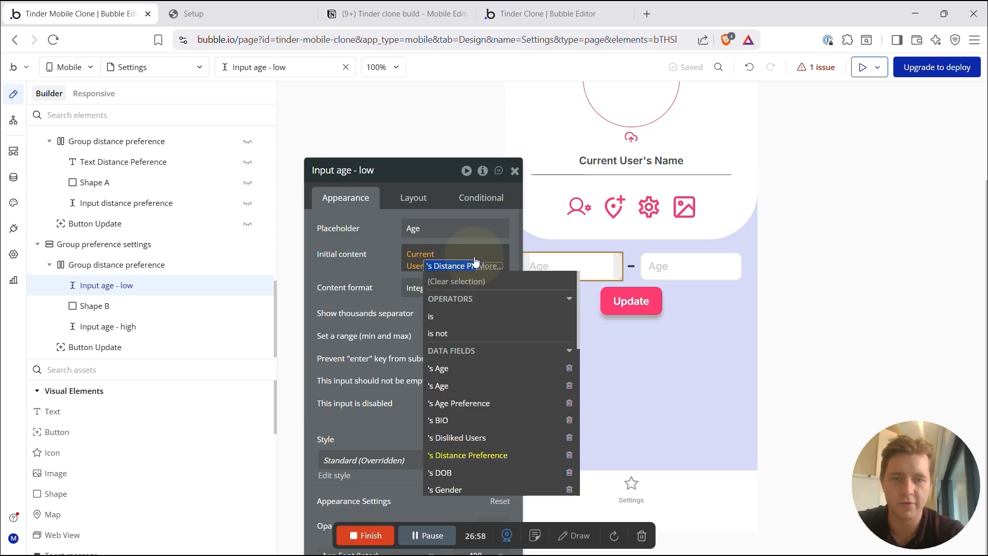
scroll(478, 448, down, 4)
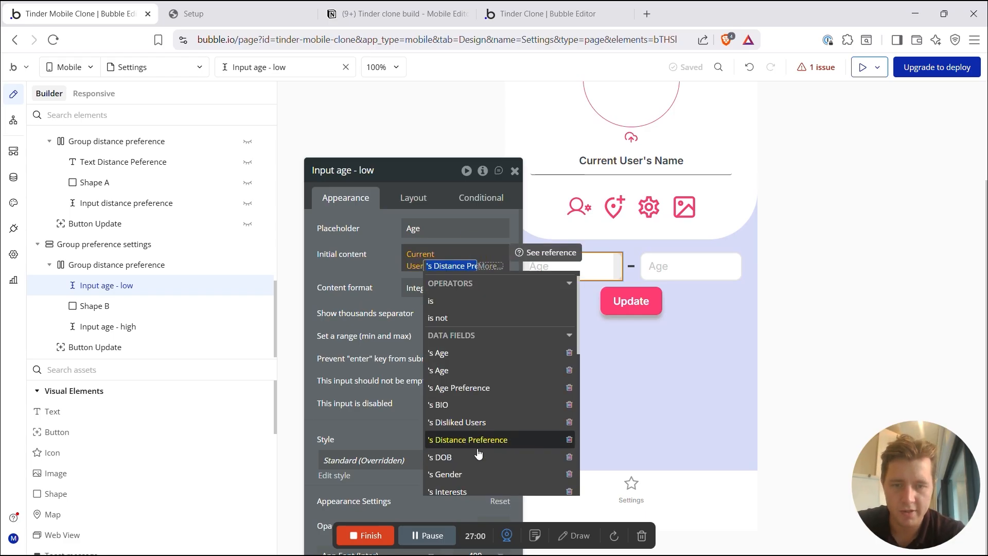
scroll(479, 448, up, 5)
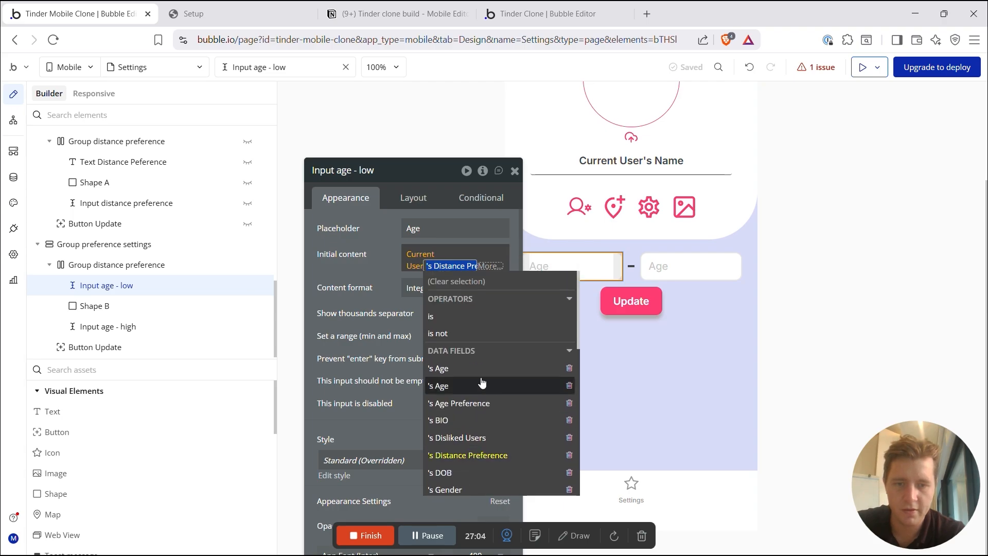
click(462, 404)
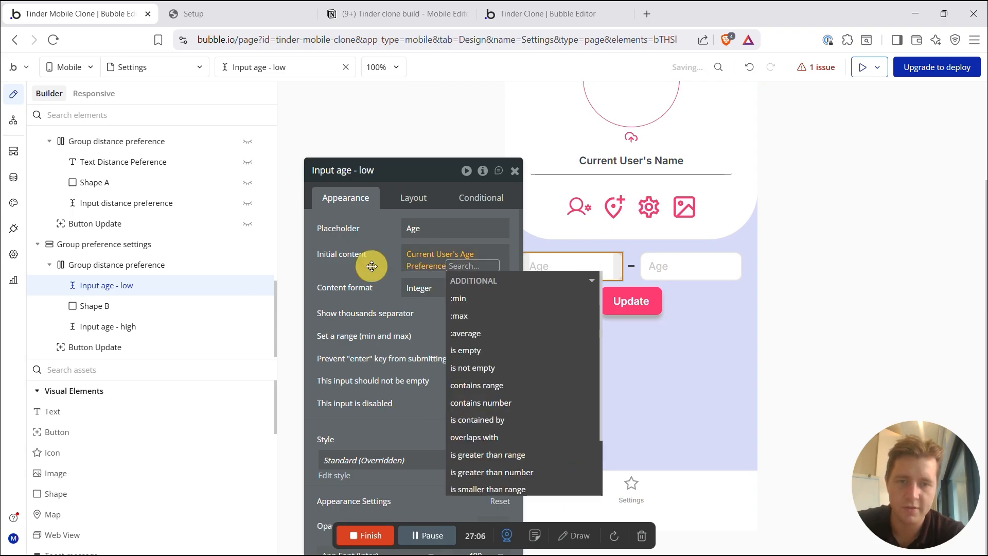
scroll(499, 373, down, 1)
click(458, 289)
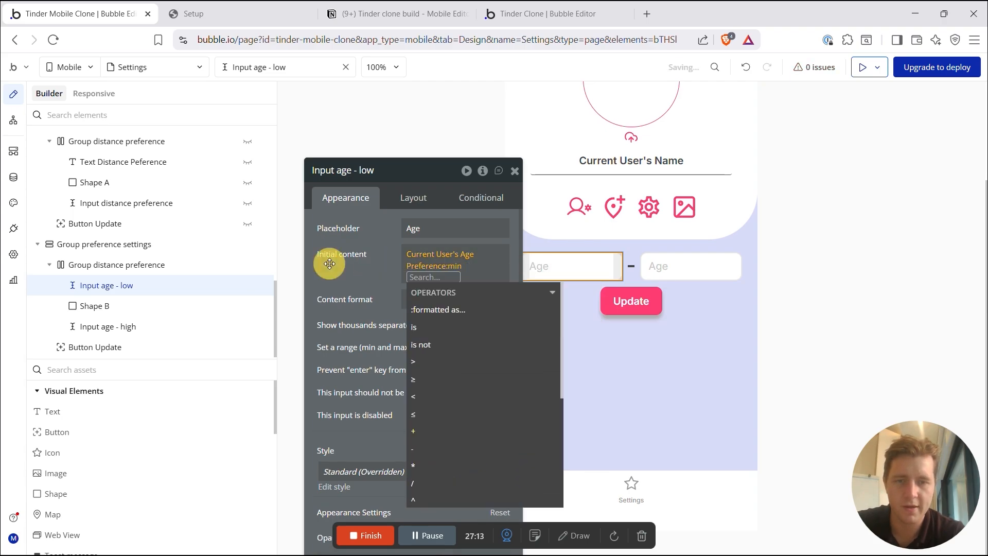
Step: Set the initial content of the high age input to Current User's Age Preference:max
click(651, 266)
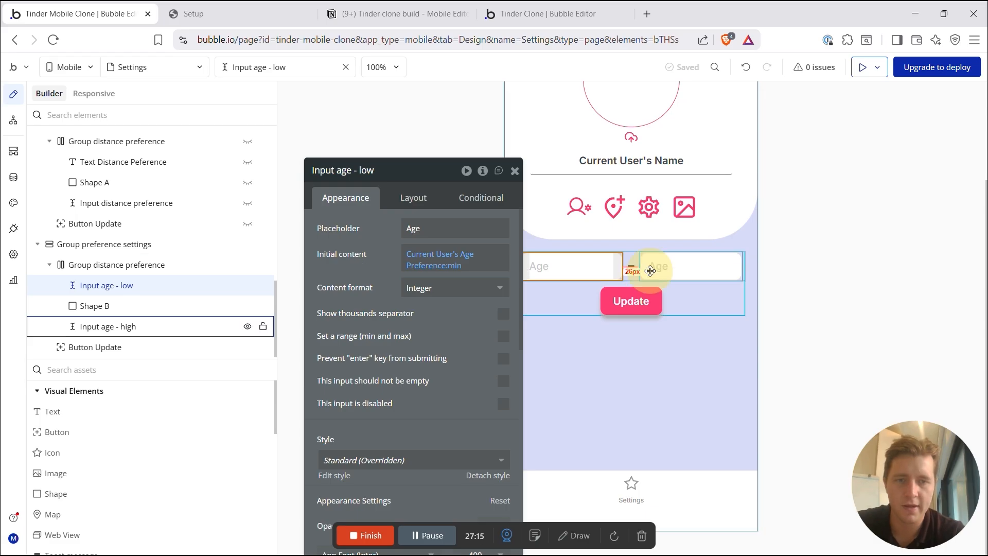
click(462, 273)
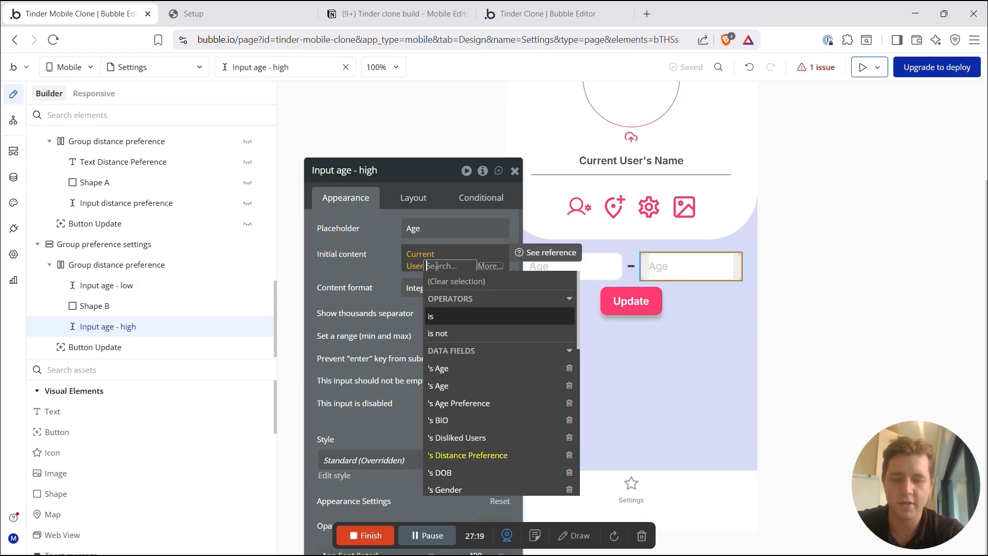
text(age)
click(458, 333)
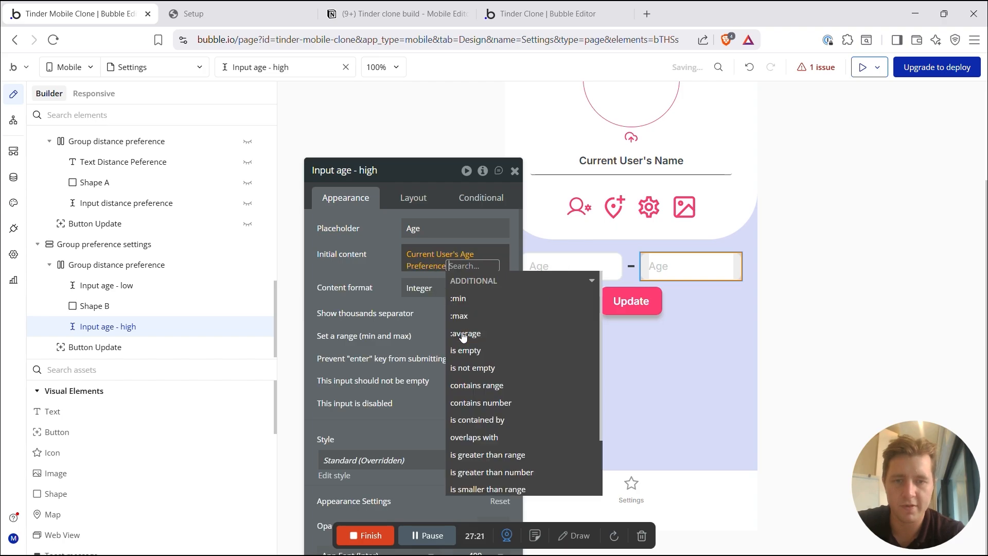
click(462, 316)
click(342, 250)
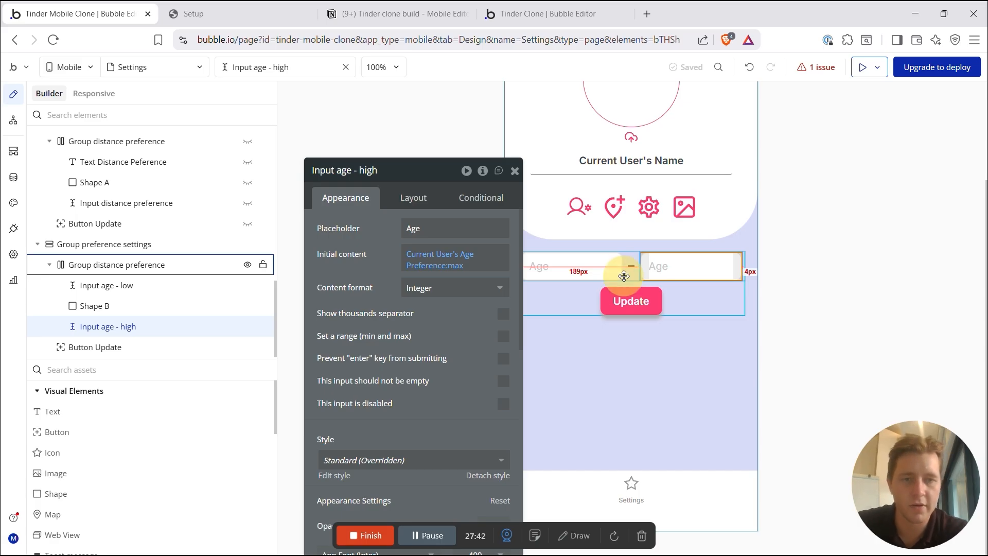
click(607, 280)
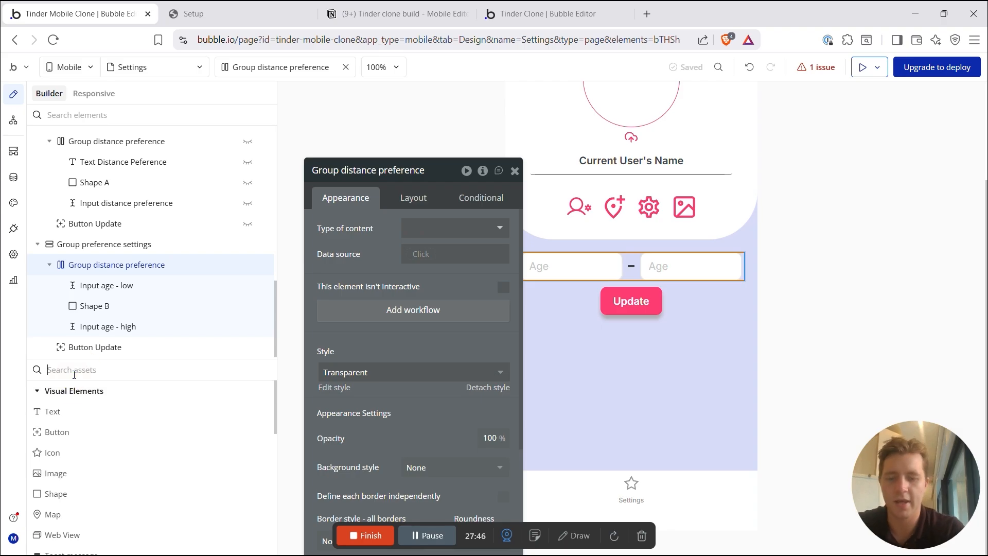
text(text)
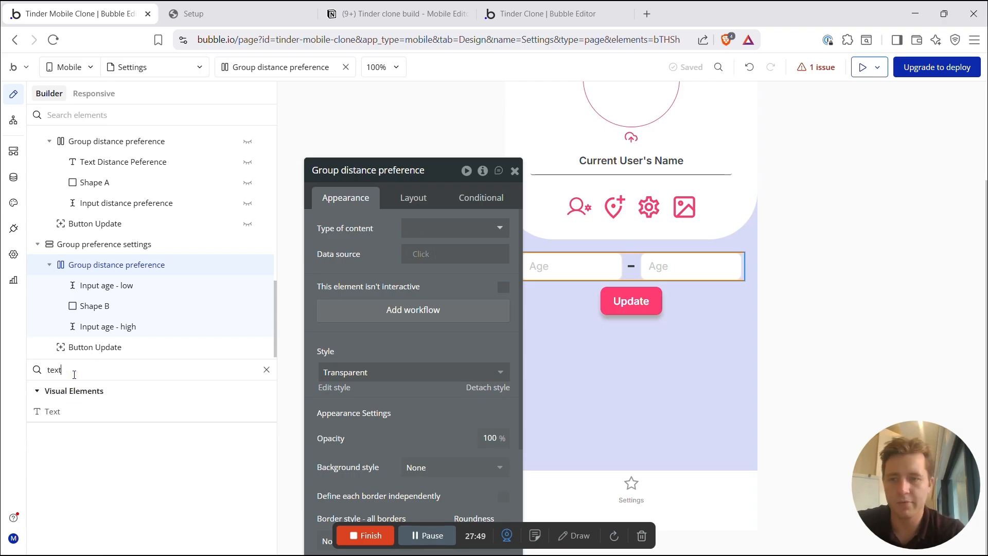
drag(64, 414, 584, 284)
double_click(537, 303)
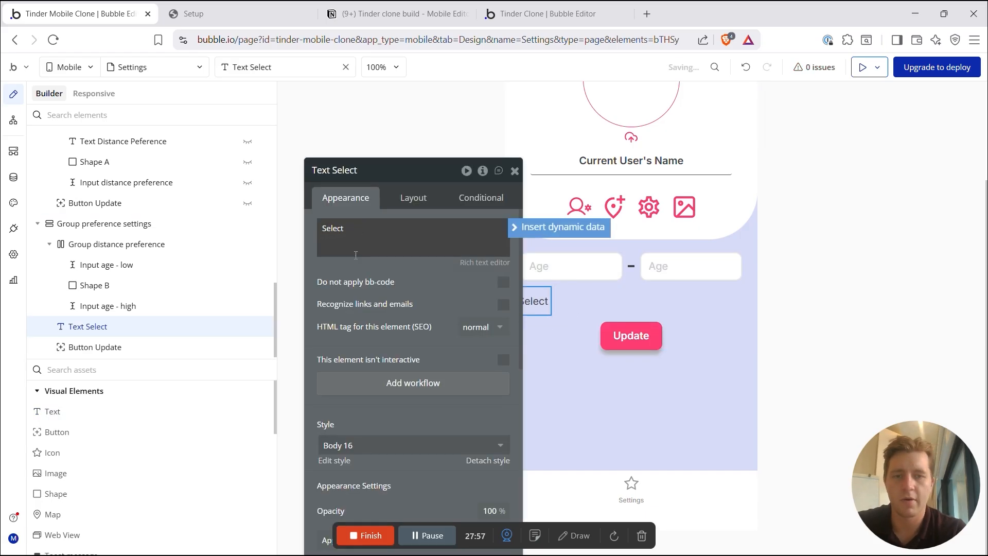
key(Delete)
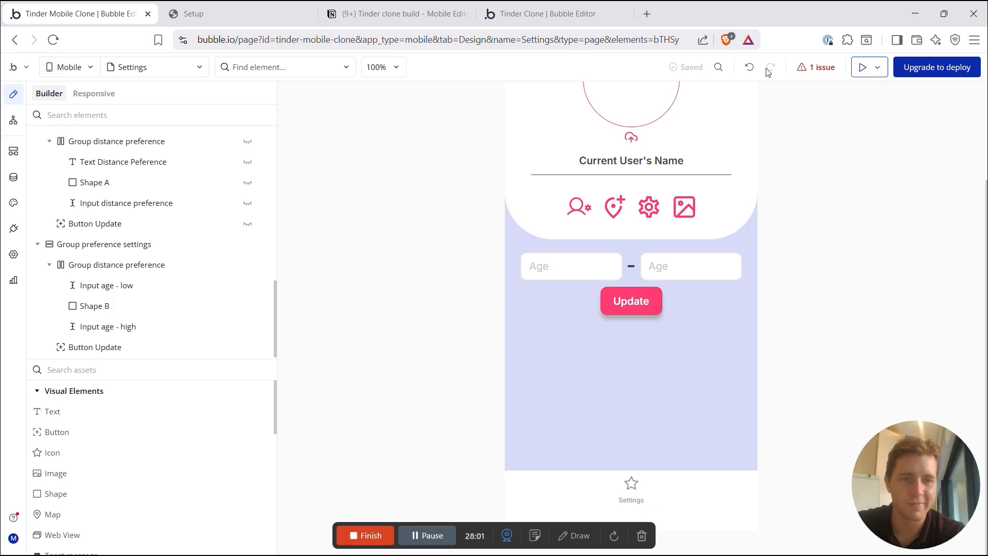
Step: Add a text element reading "Sexual Preference" between the age inputs and the Update button, and open its layout settings
drag(82, 410, 621, 290)
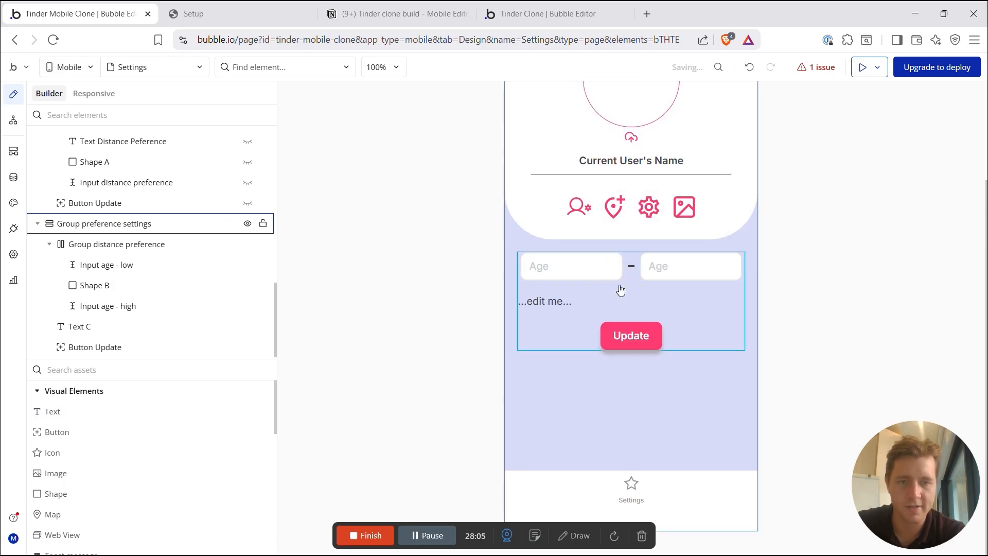
double_click(562, 306)
triple_click(371, 243)
text(Sexual Prefrence)
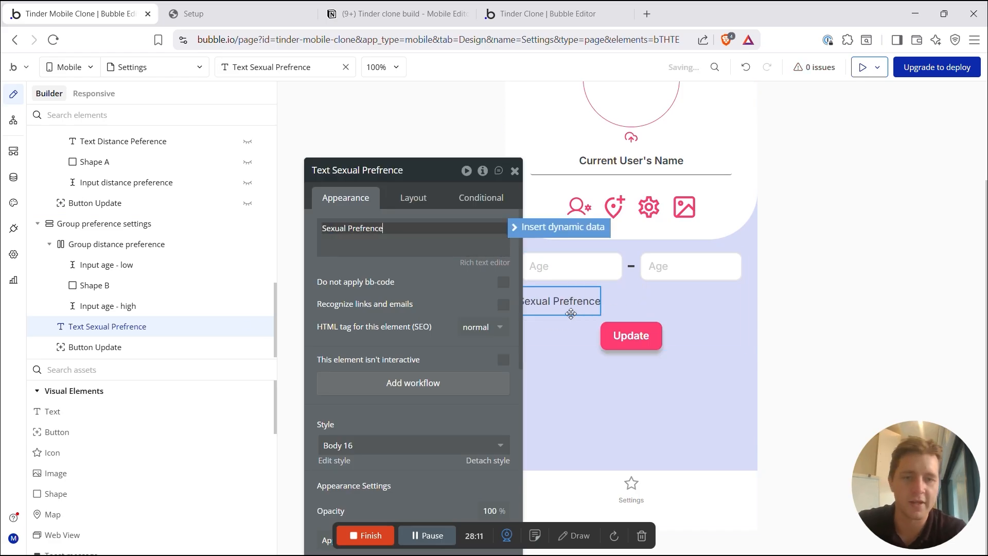
click(363, 231)
text(e)
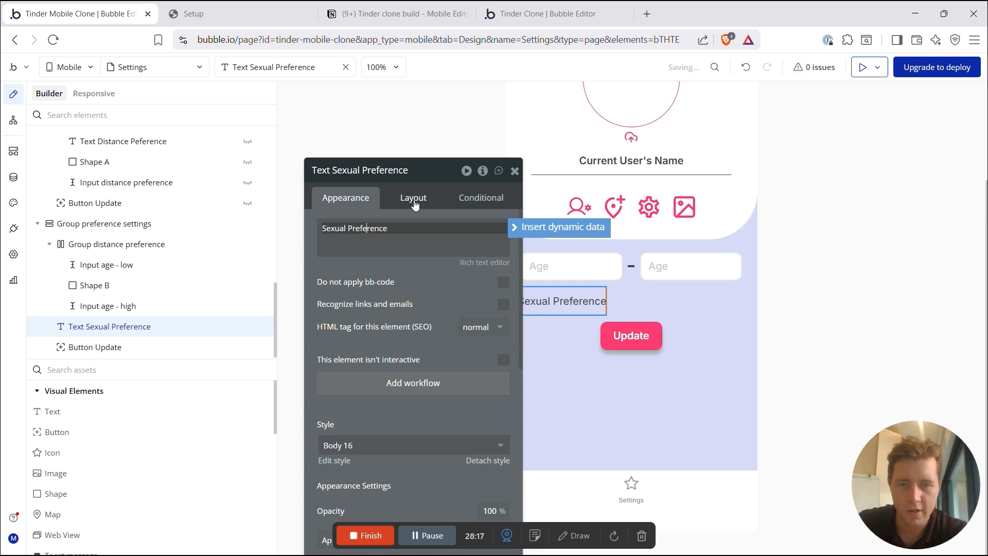
click(414, 205)
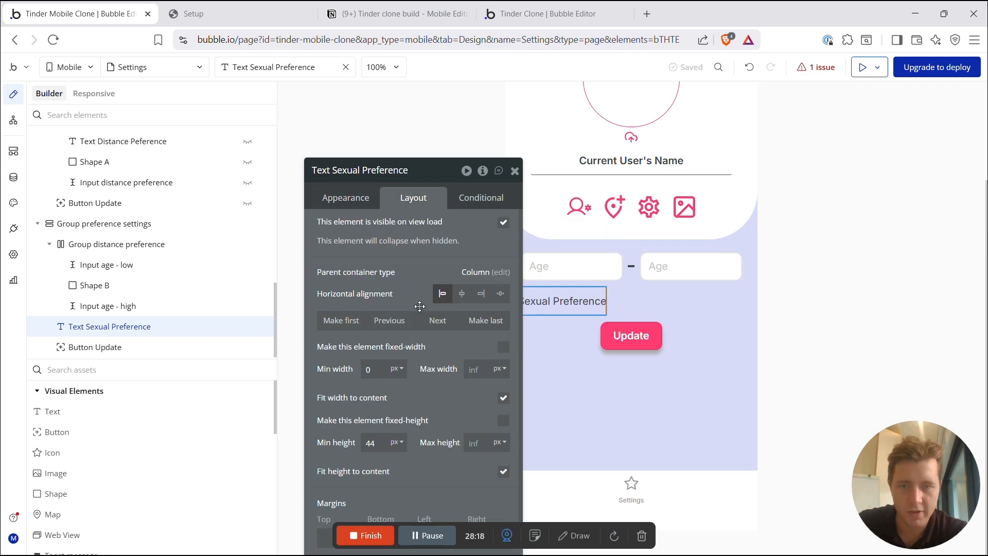
Step: Stop the Sexual Preference text from fitting its width to content and set its left and right padding to 15 px
click(504, 399)
drag(438, 408, 393, 358)
scroll(377, 352, down, 1)
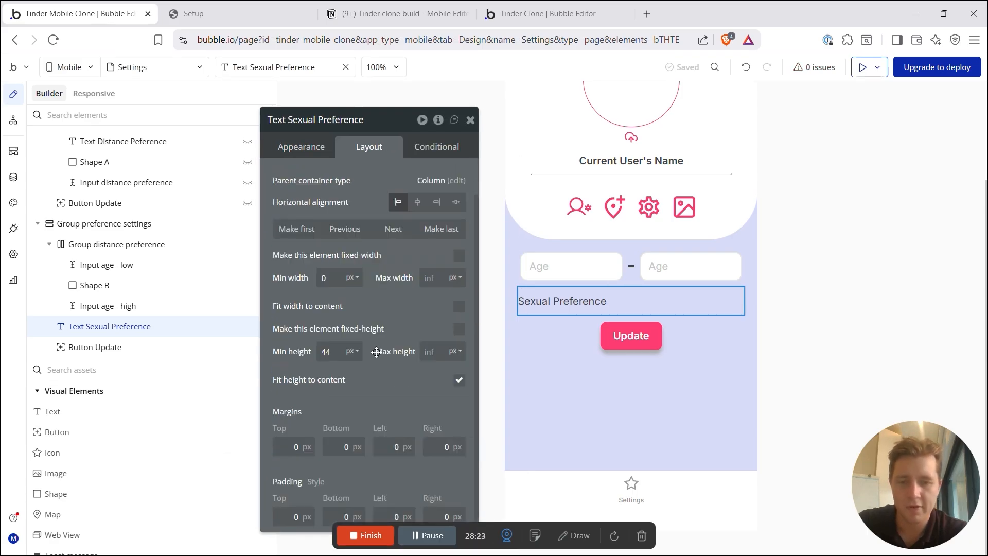
drag(395, 411, 386, 374)
click(388, 480)
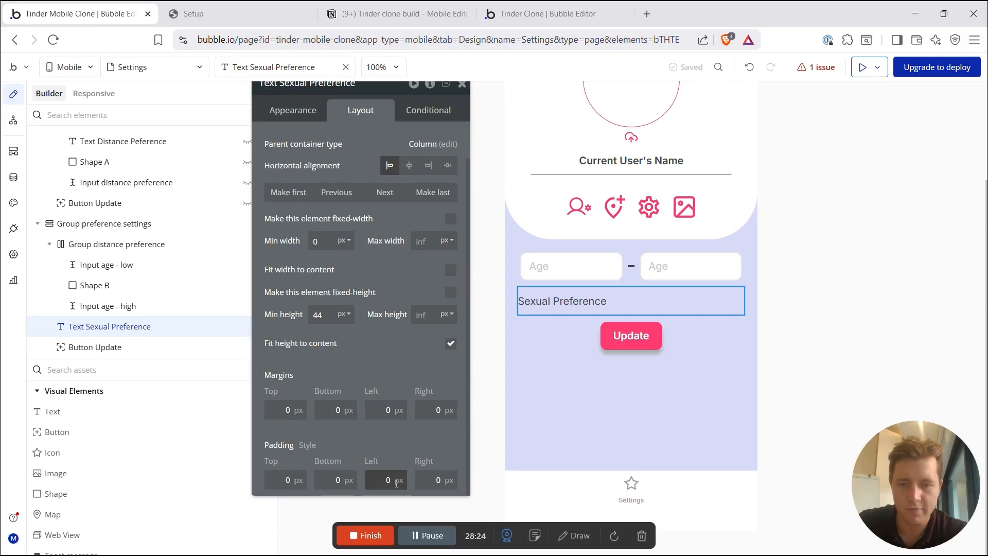
text(15)
click(430, 480)
text(15)
click(388, 341)
Step: Give the Sexual Preference text a flat white (#FFFFFF) background with a border roundness of 10
click(288, 112)
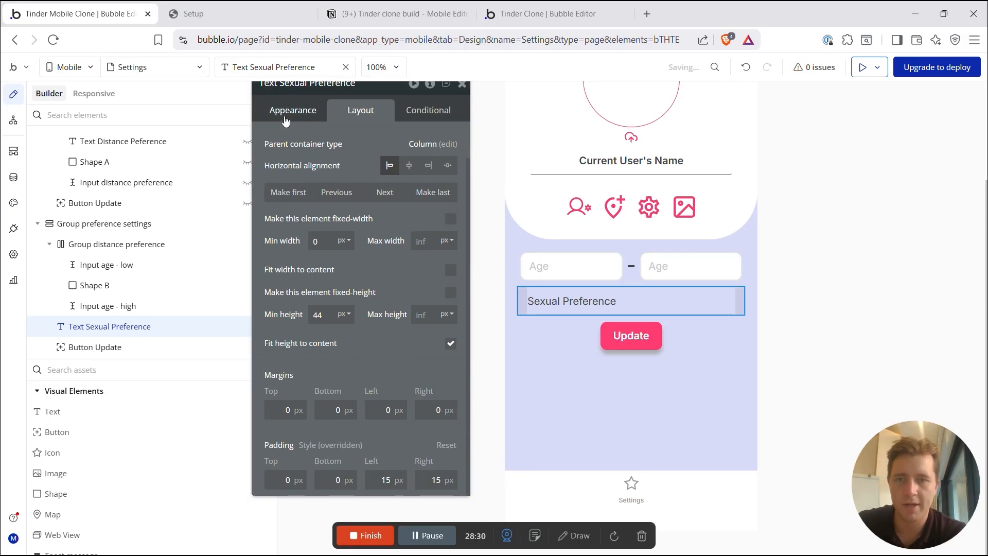
scroll(366, 364, down, 5)
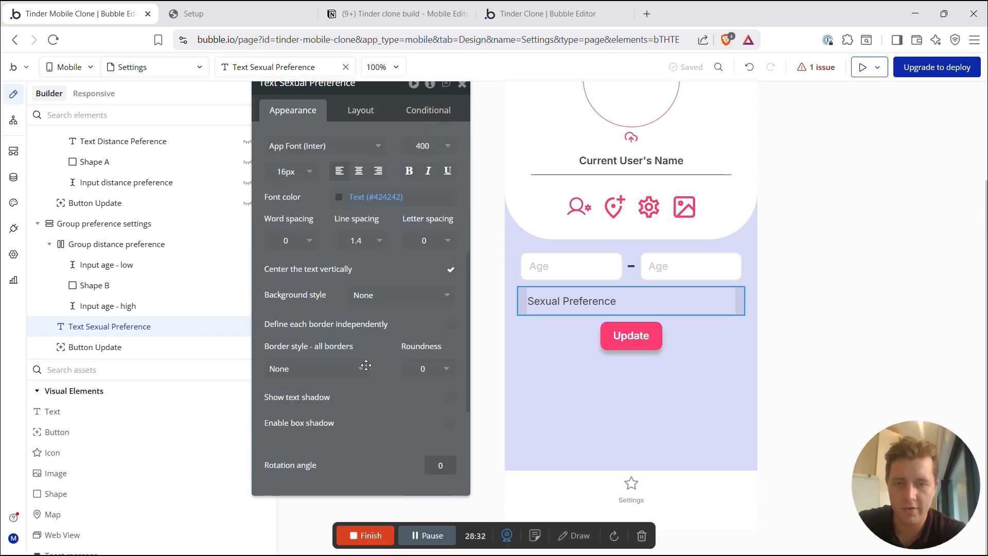
click(376, 294)
click(369, 354)
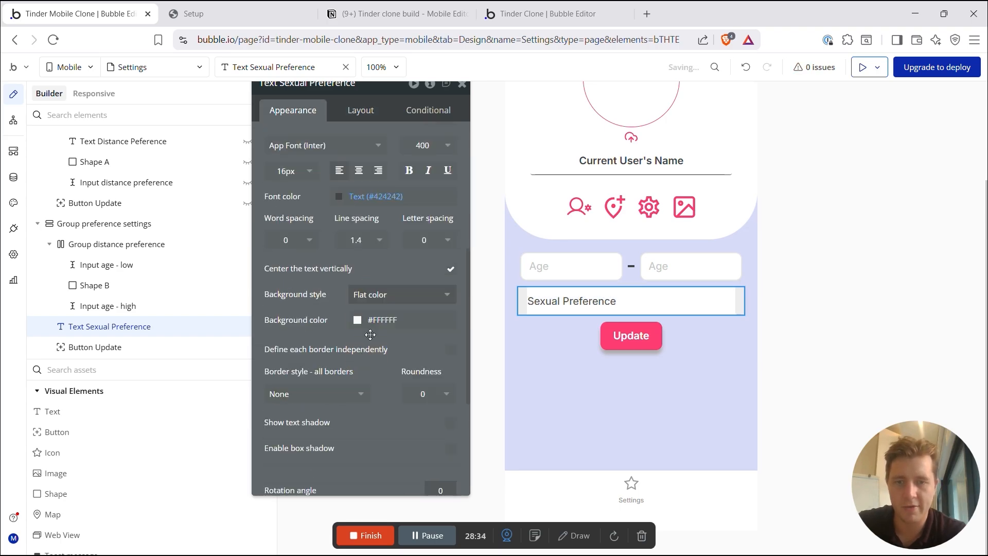
click(435, 394)
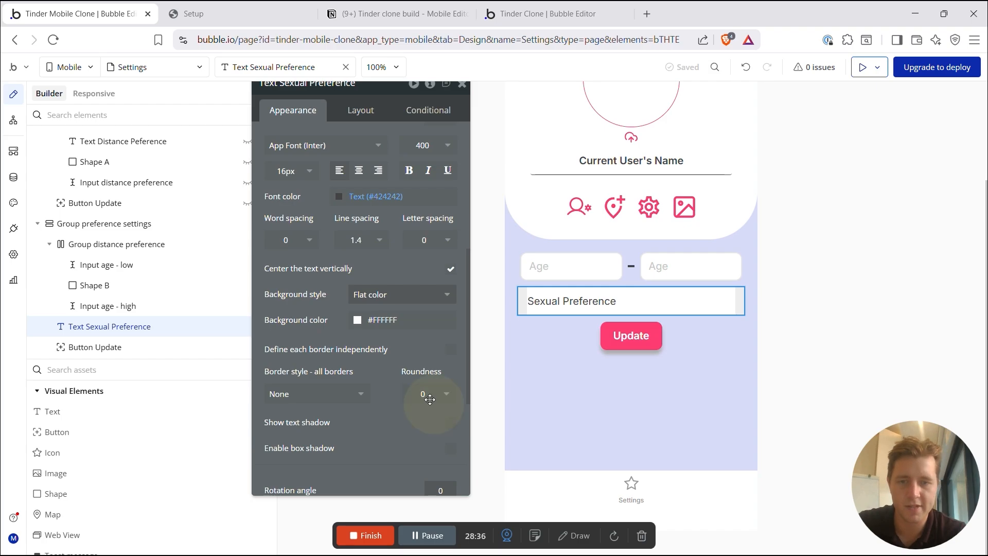
click(411, 511)
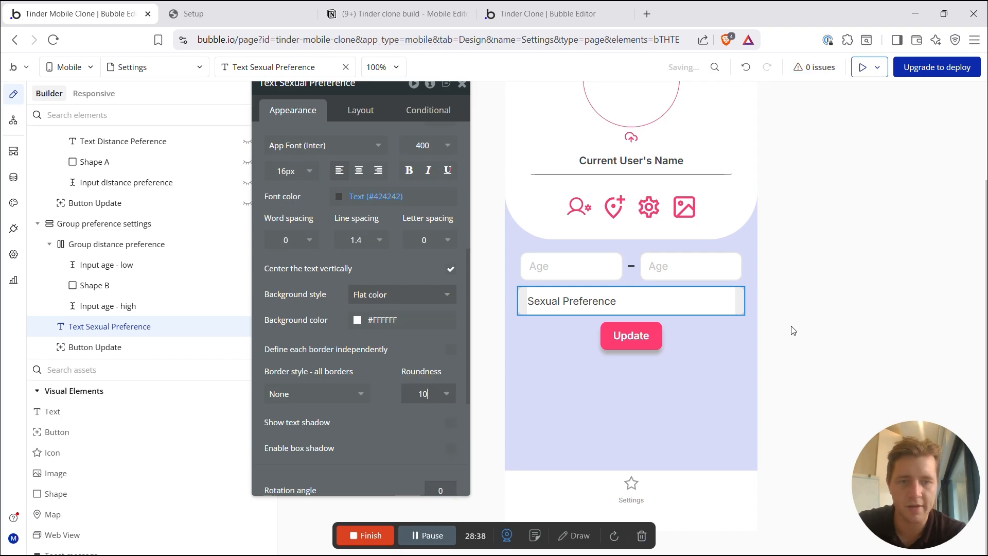
click(686, 379)
click(572, 305)
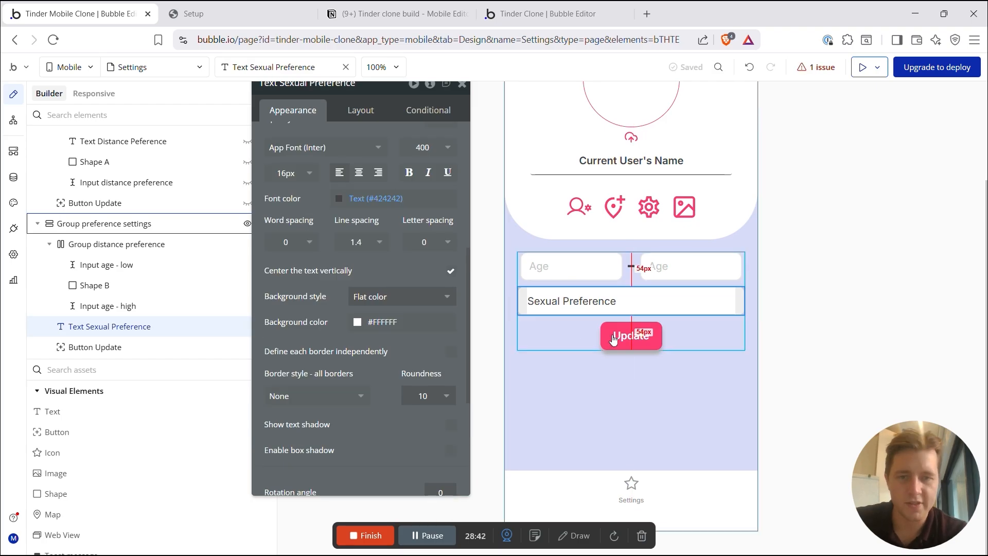
Step: Set the Sexual Preference text's font color to #C7C7C7, matching the placeholder color of the low age input
scroll(349, 281, up, 2)
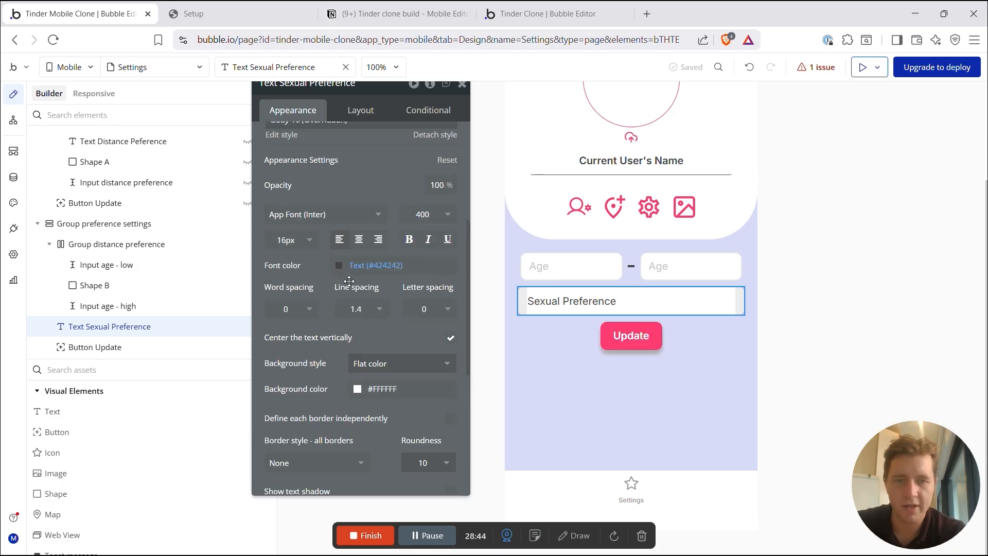
click(546, 270)
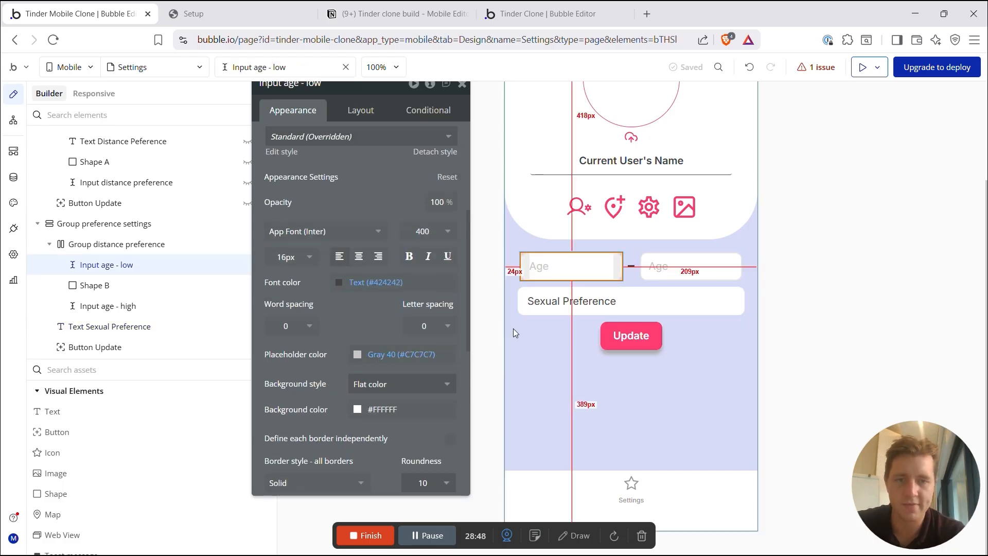
click(552, 304)
click(375, 267)
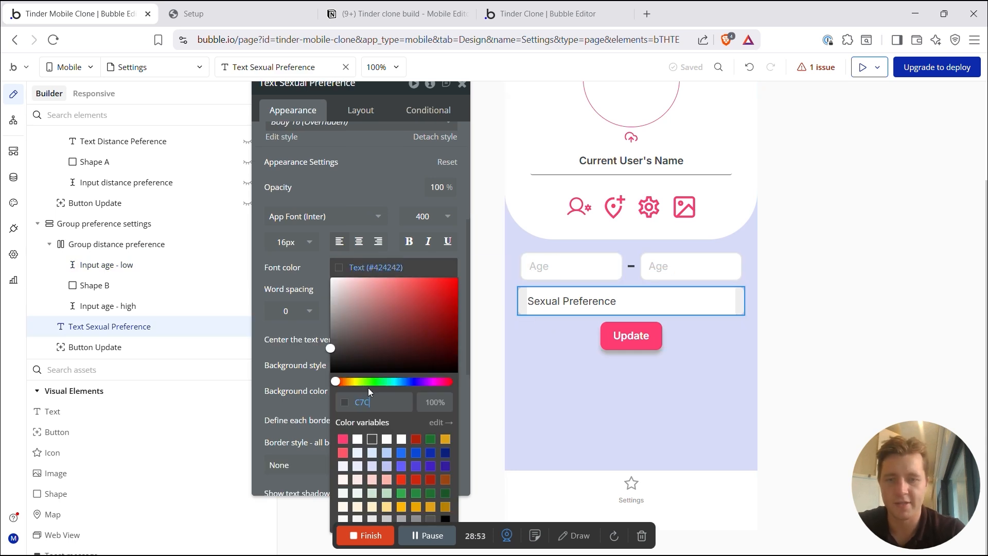
text(C7C7)
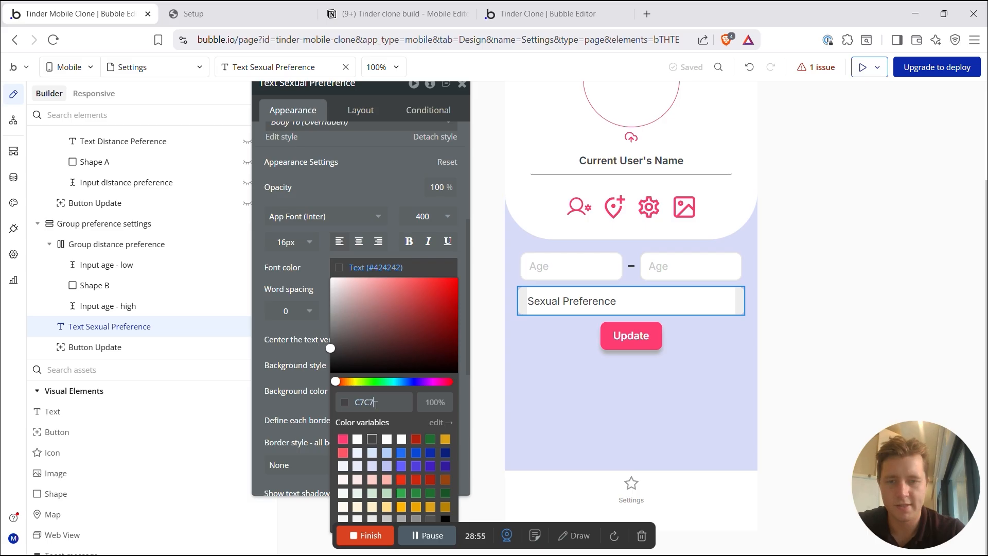
text(C7)
click(379, 176)
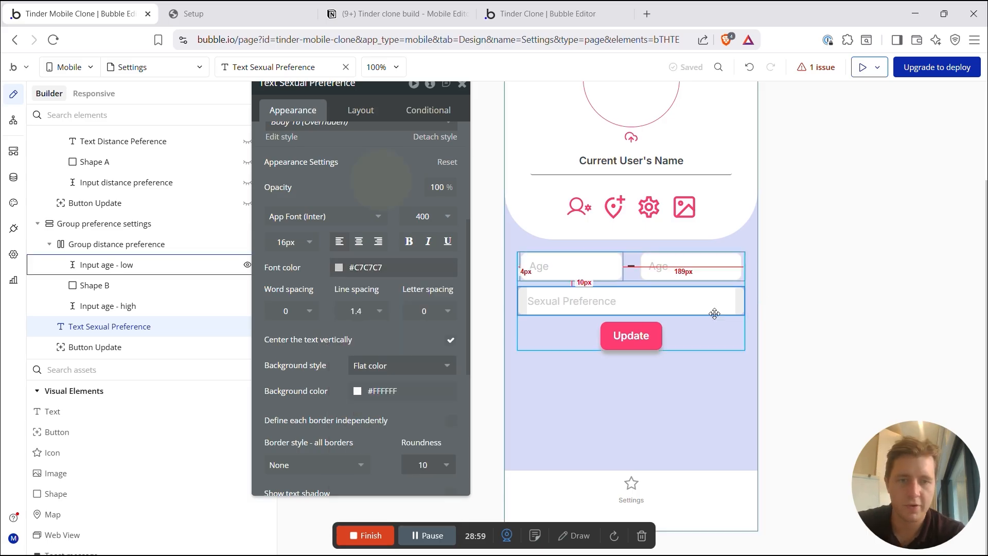
click(690, 368)
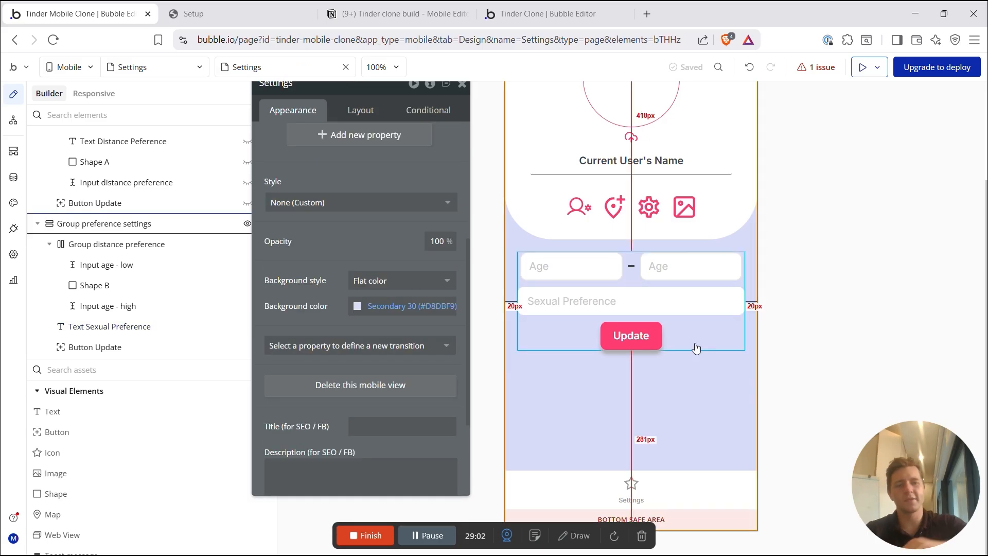
Step: Find the Sheet element among the assets and add it to the Settings view
click(588, 308)
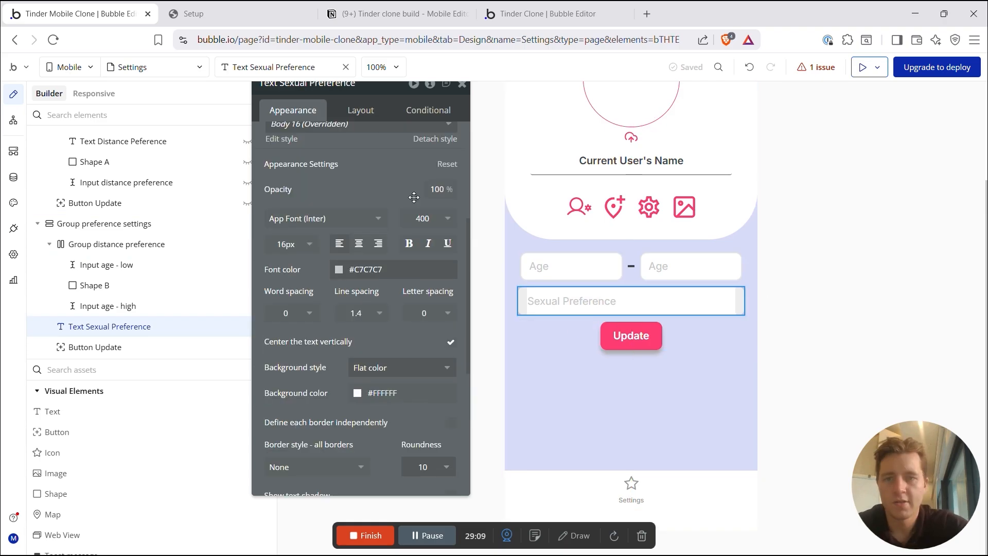
scroll(409, 192, up, 4)
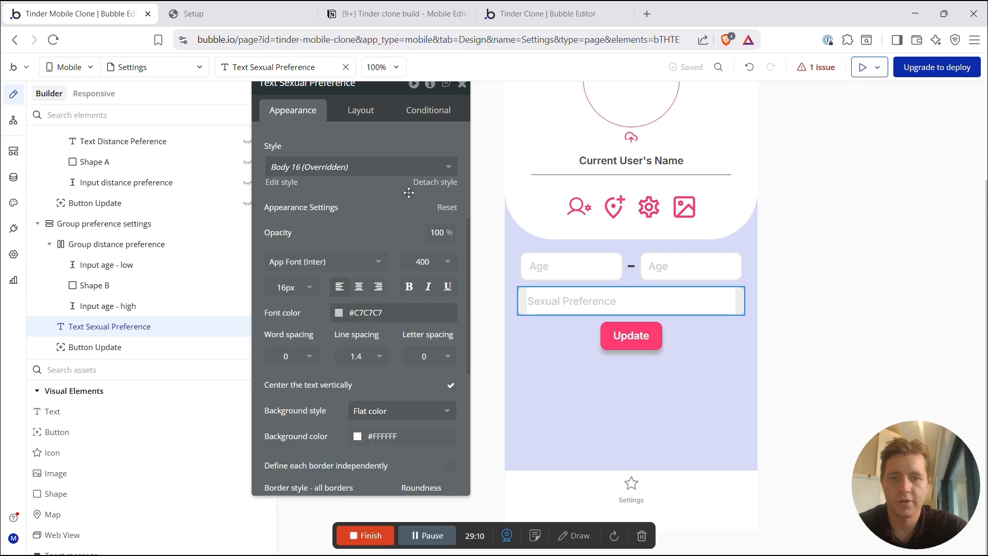
click(114, 374)
text(shee)
drag(55, 411, 585, 423)
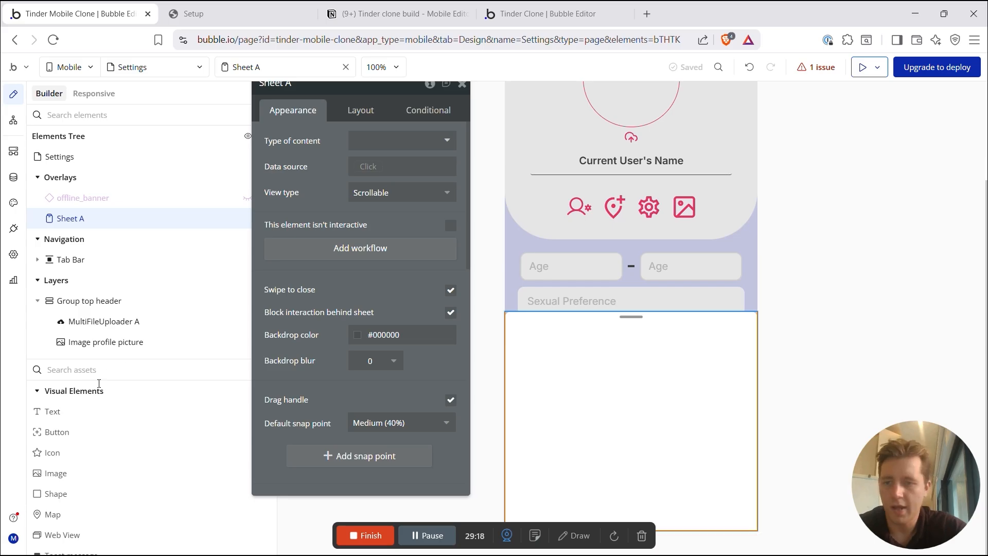
Step: Add a text element reading "Sexual Preference" inside the new sheet
drag(53, 411, 618, 342)
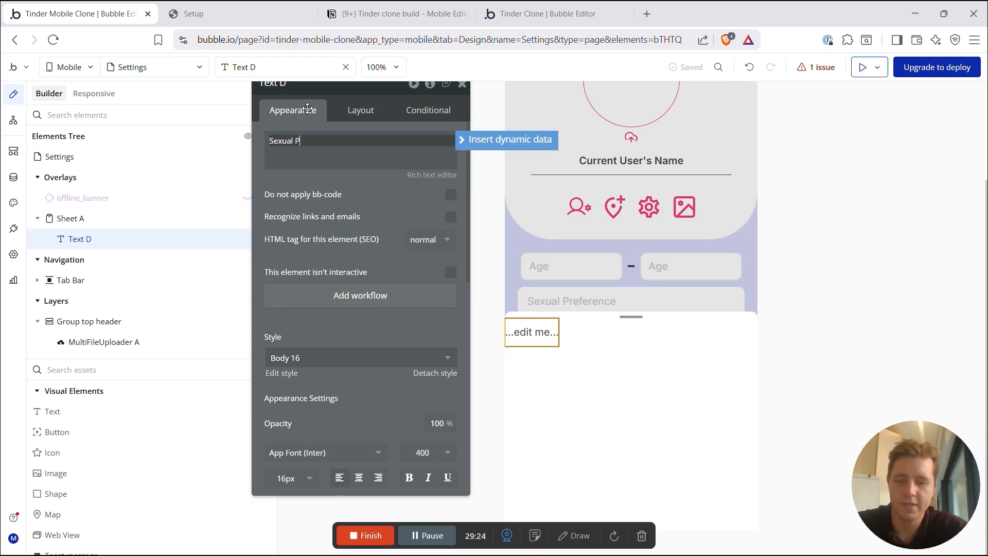
text(Sexual Pefer)
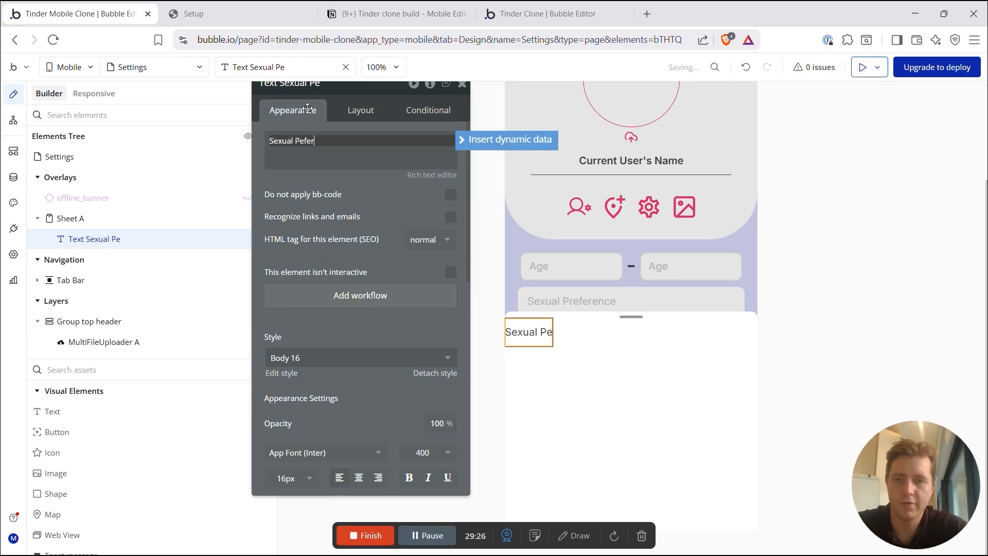
text(ence)
scroll(411, 309, down, 1)
scroll(410, 309, up, 1)
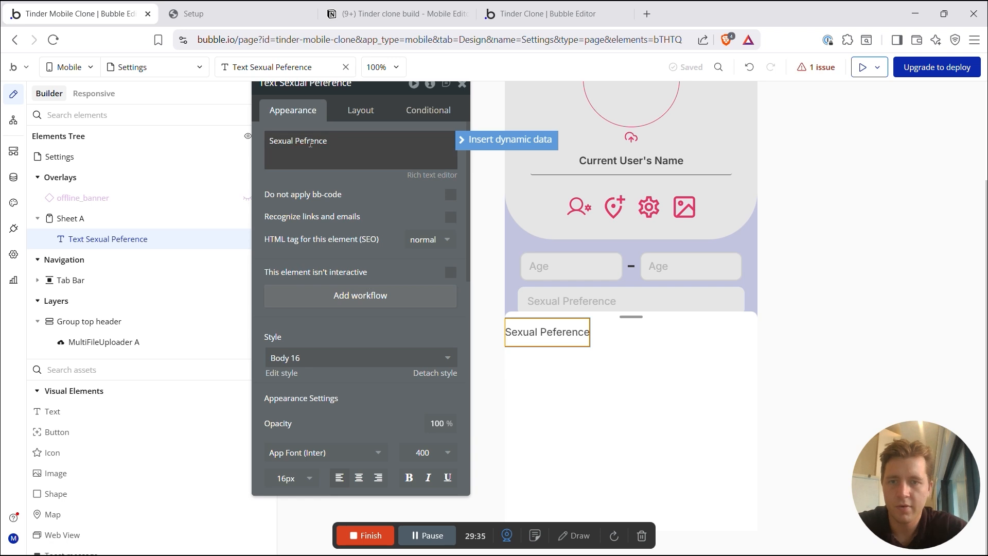
text(er)
Step: Center the Sexual Preference text horizontally within the sheet
click(359, 478)
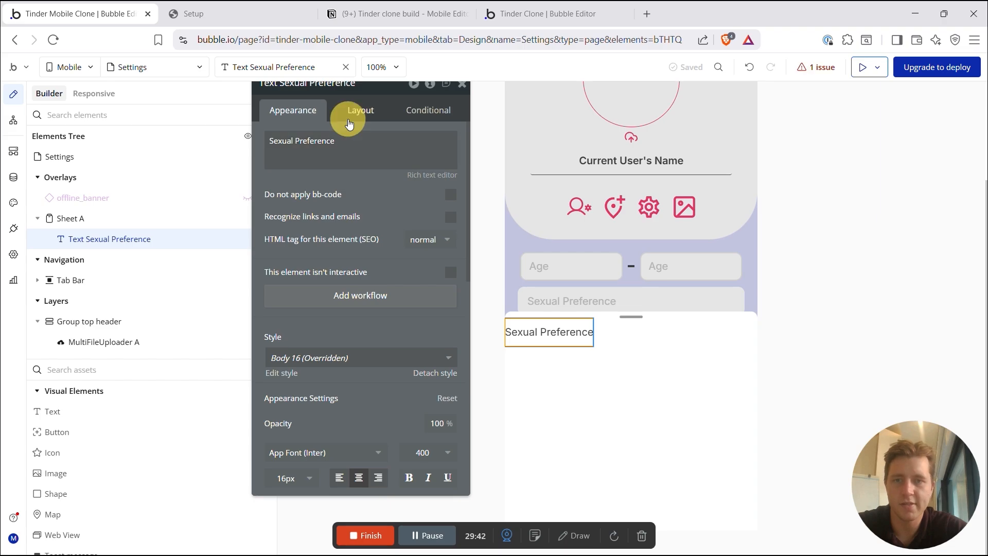
click(368, 110)
click(674, 408)
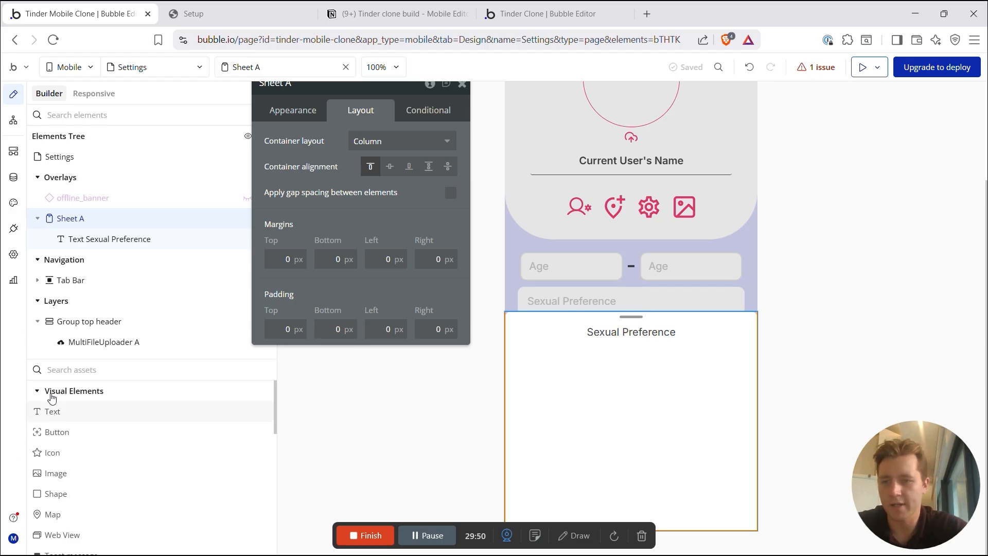
Step: Find the Selectable List element among the assets and add it to the sheet below the Sexual Preference text
click(69, 368)
text(selec)
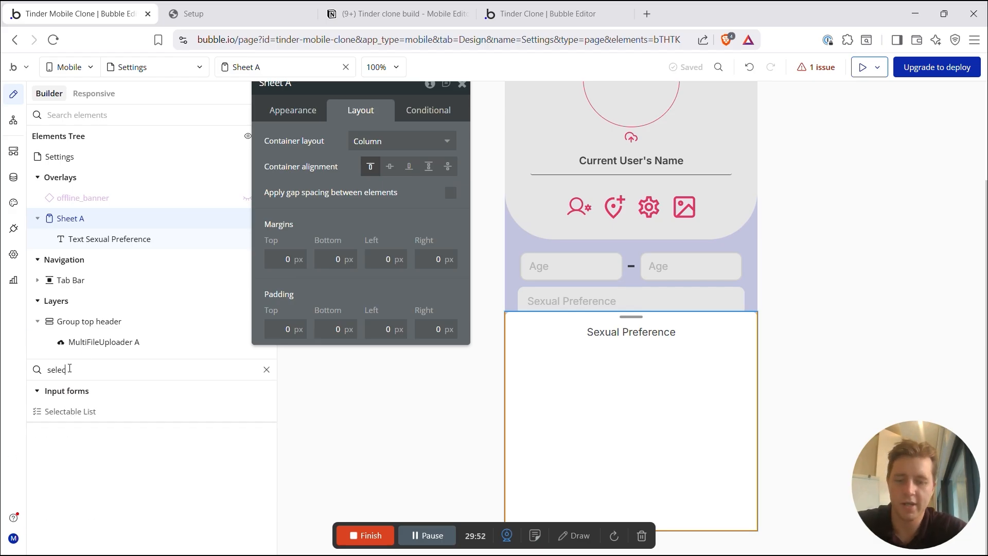
text(t)
drag(71, 411, 624, 408)
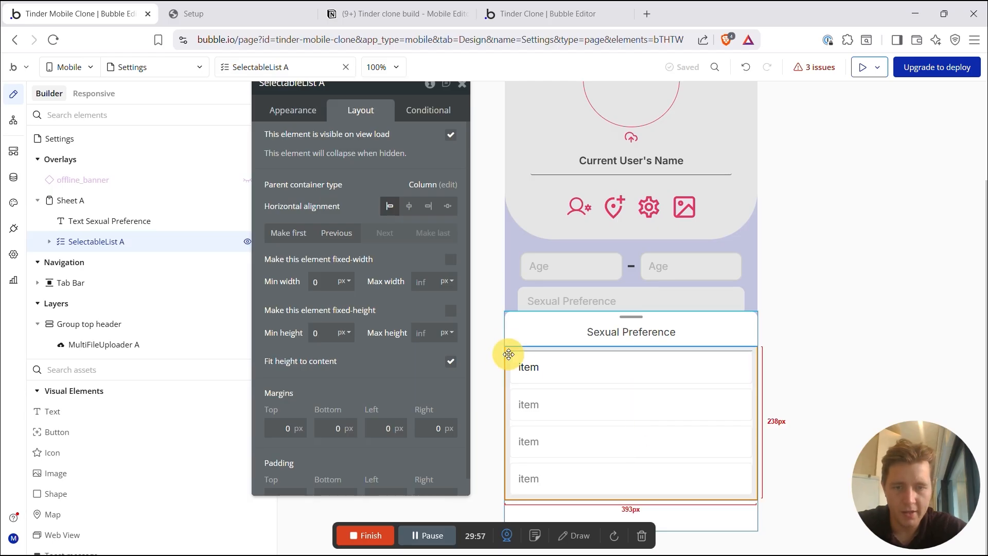
Step: Set the selectable list's type of choices to Sexual interests and its source to All Sexual interests, and check that option set's attributes and options
click(292, 112)
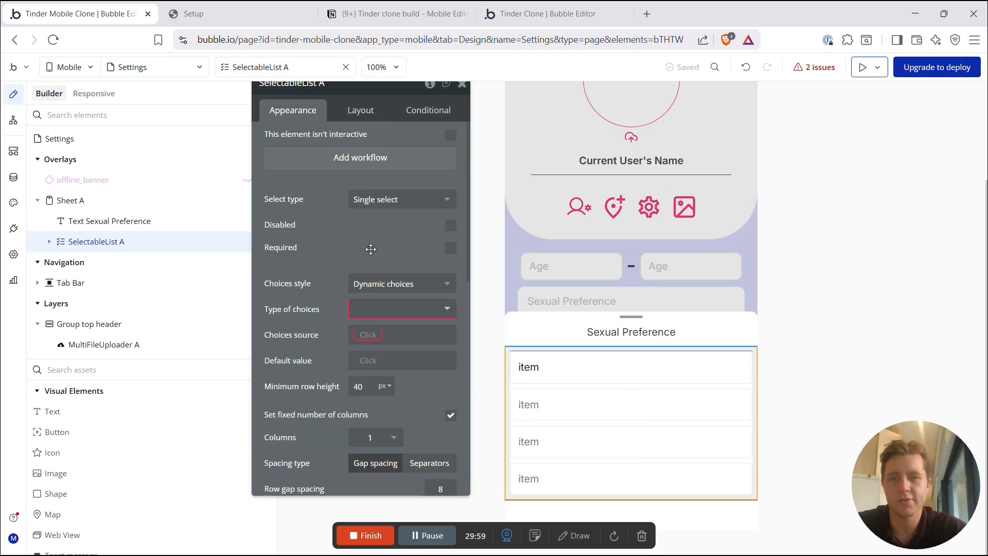
click(409, 316)
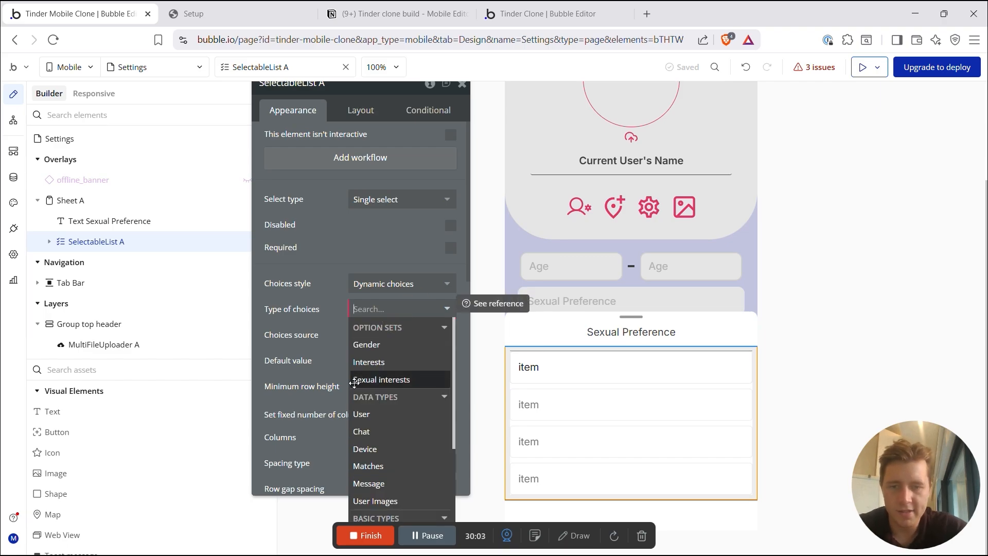
click(381, 379)
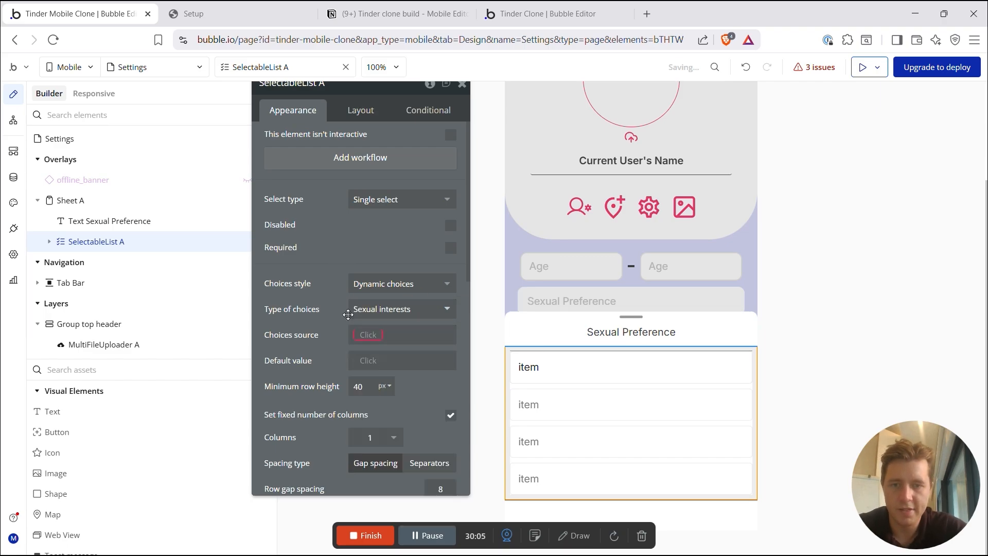
click(364, 335)
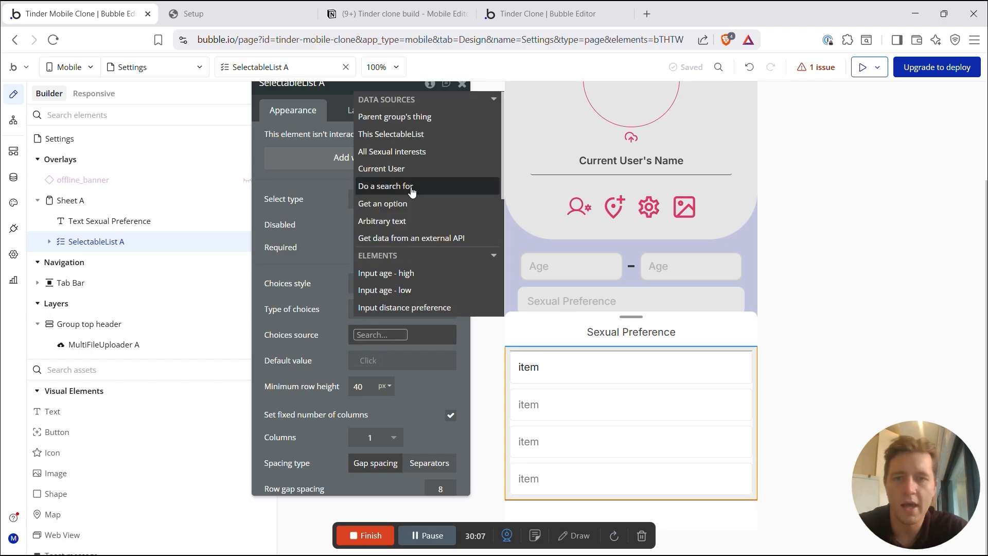
click(323, 226)
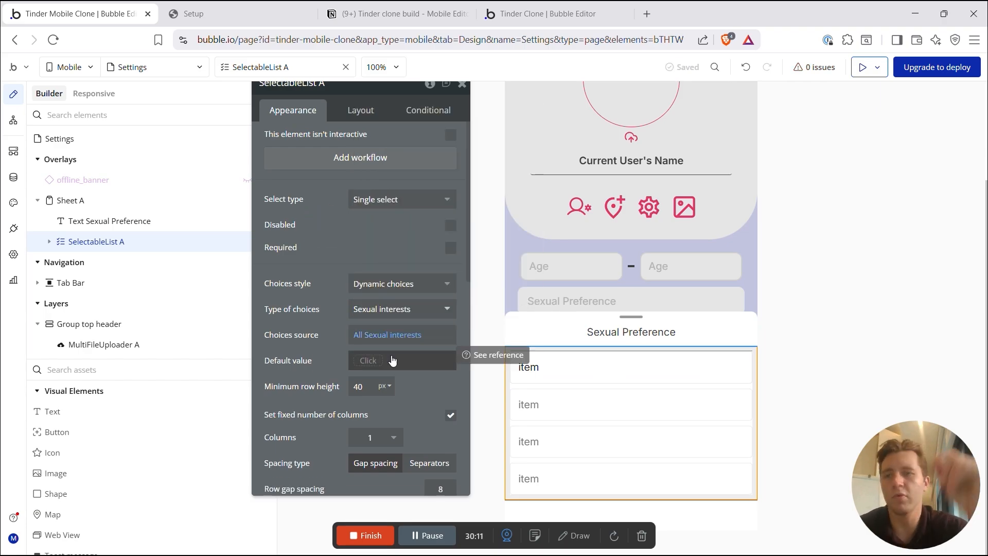
click(6, 185)
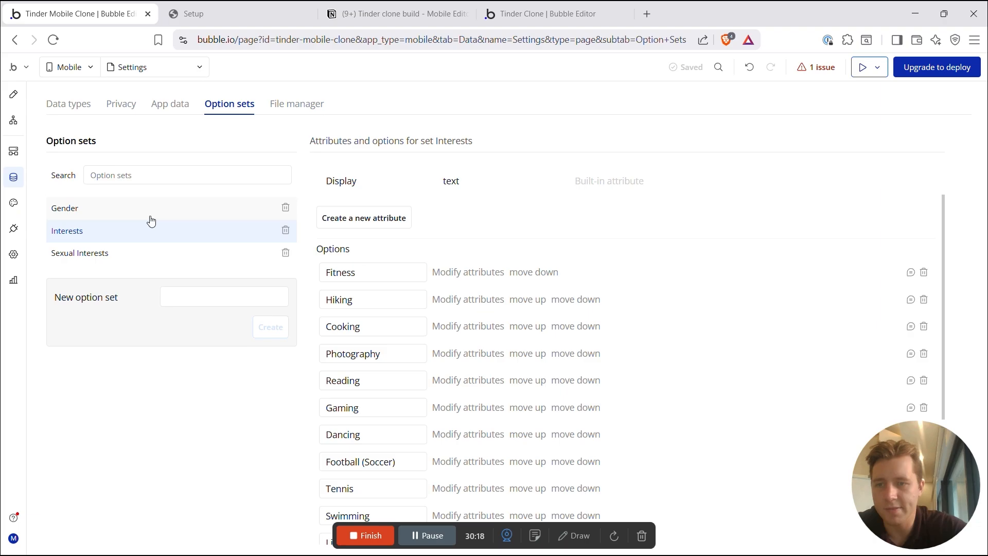
click(96, 255)
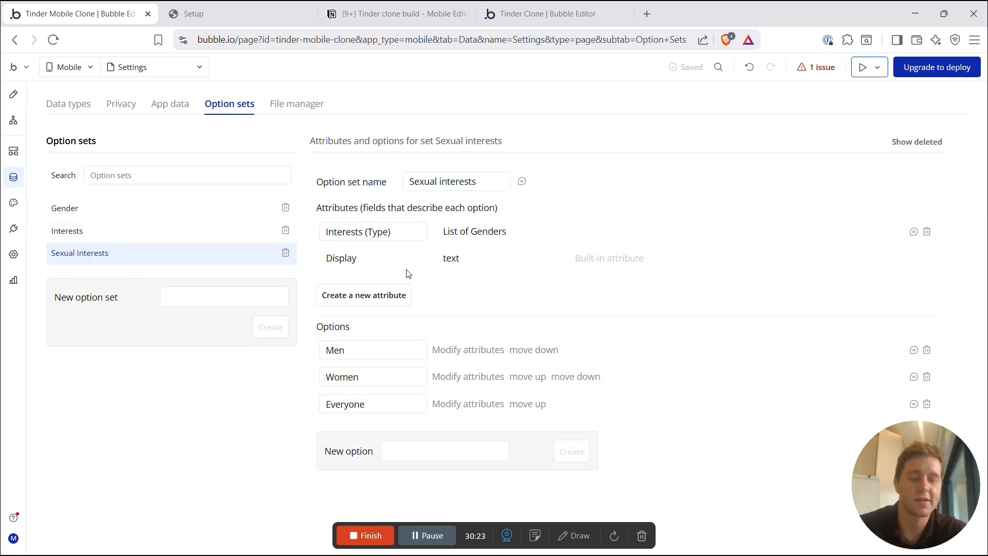
click(11, 92)
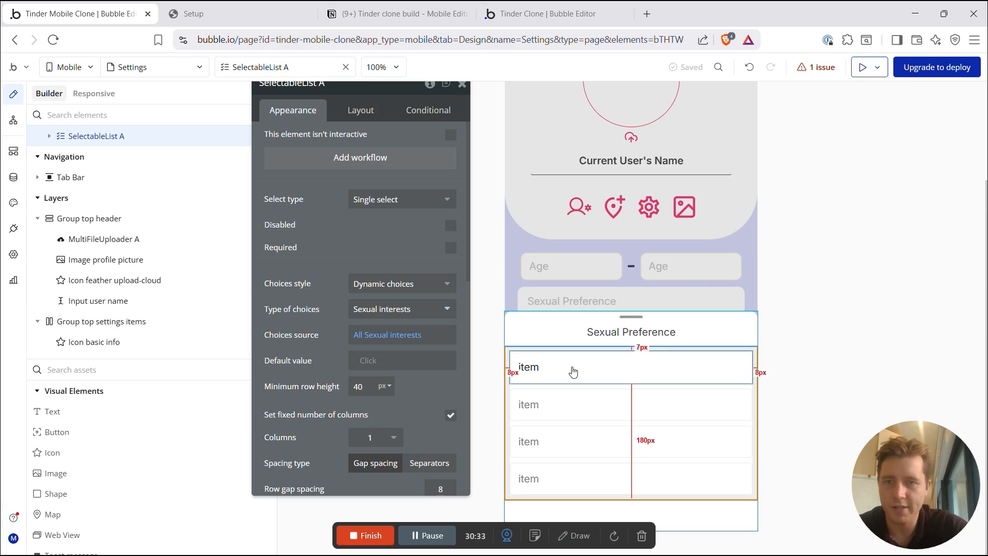
Step: Replace the placeholder text in the selectable list item with Current item's Sexual interests's Display
click(530, 367)
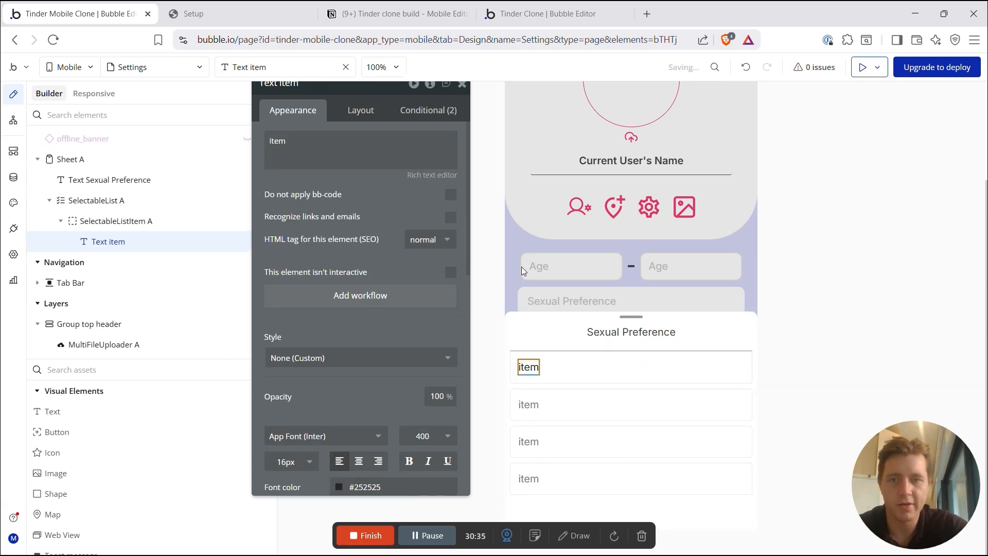
double_click(277, 141)
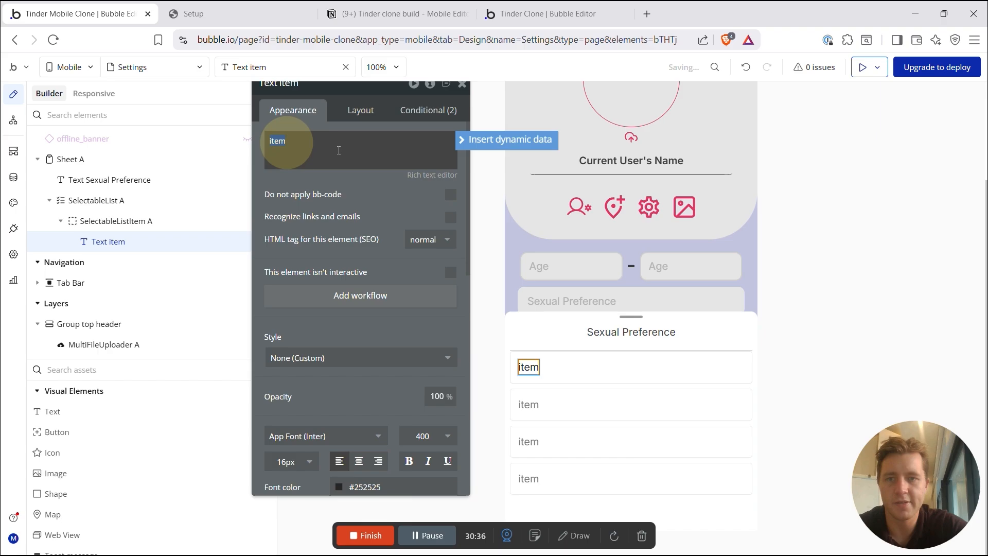
click(497, 143)
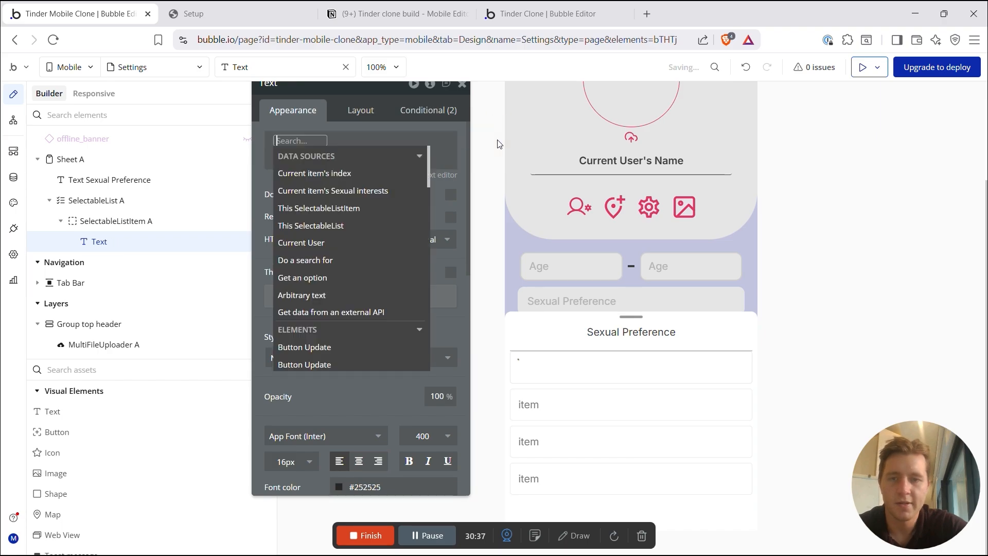
click(315, 191)
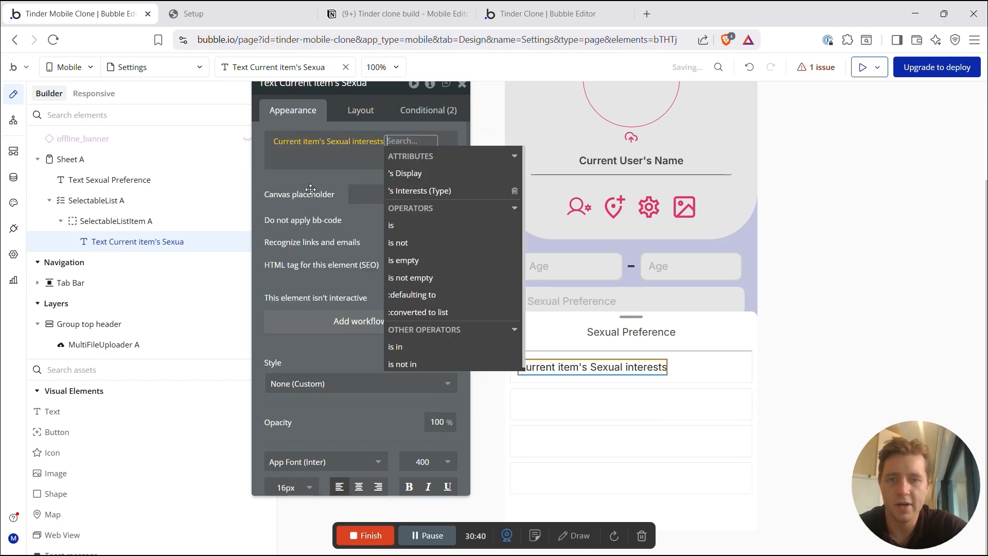
click(410, 172)
click(733, 369)
Step: Set the border color of the selectable list item in the sheet to the Text color variable
click(743, 369)
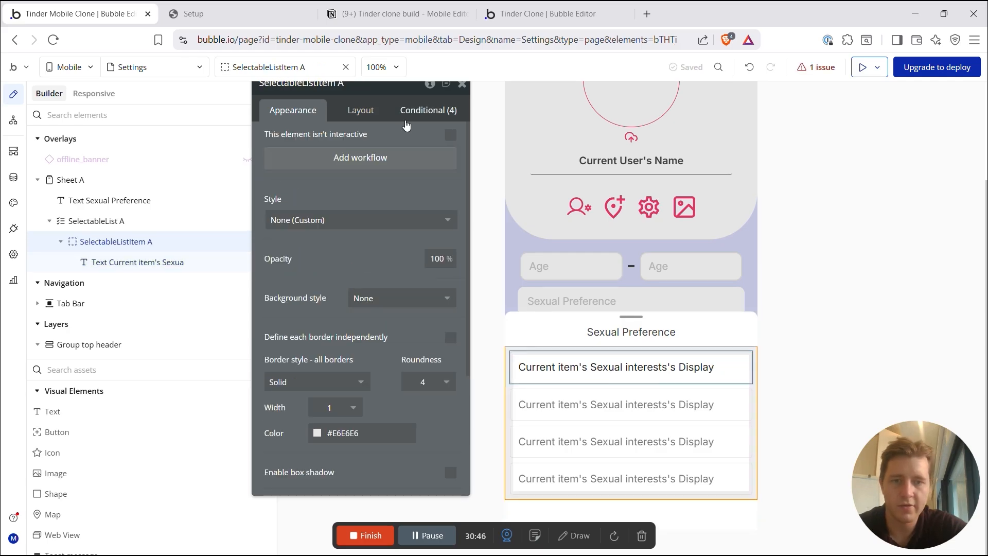
click(784, 335)
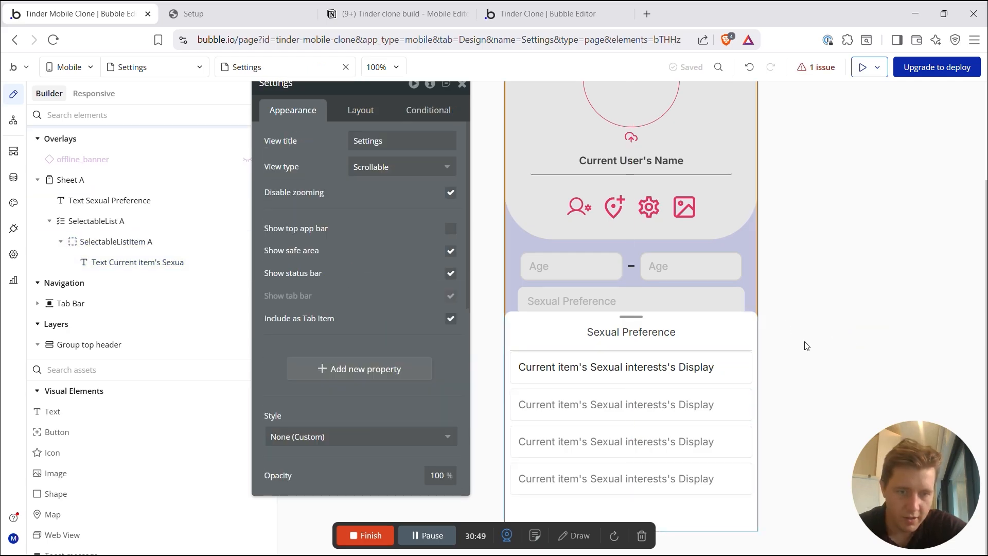
click(756, 387)
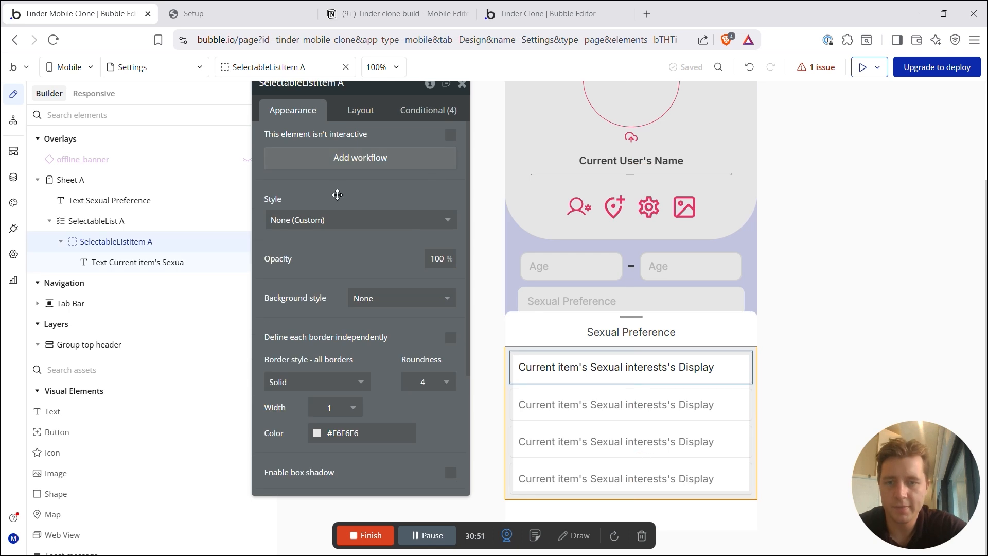
scroll(355, 383, down, 2)
click(322, 365)
click(351, 462)
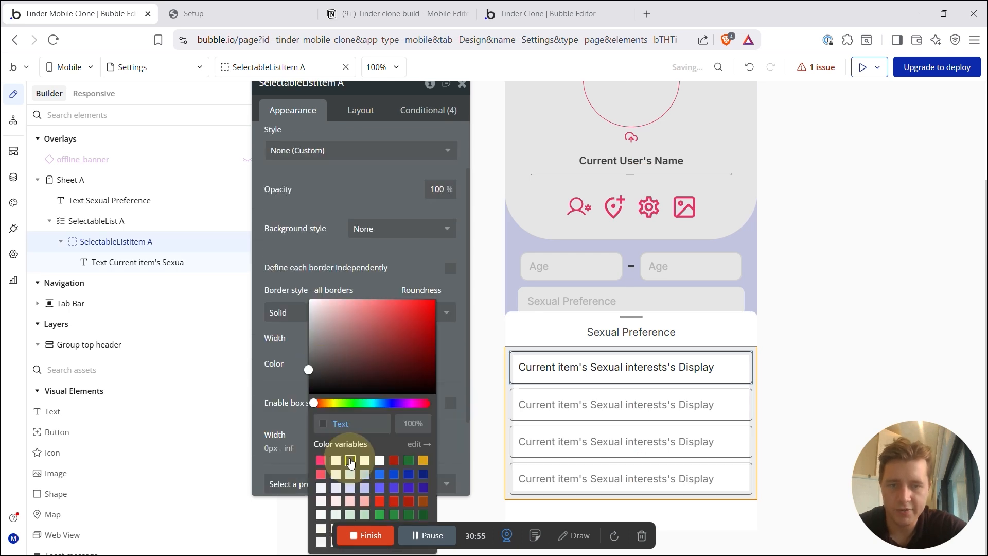
click(833, 311)
click(725, 320)
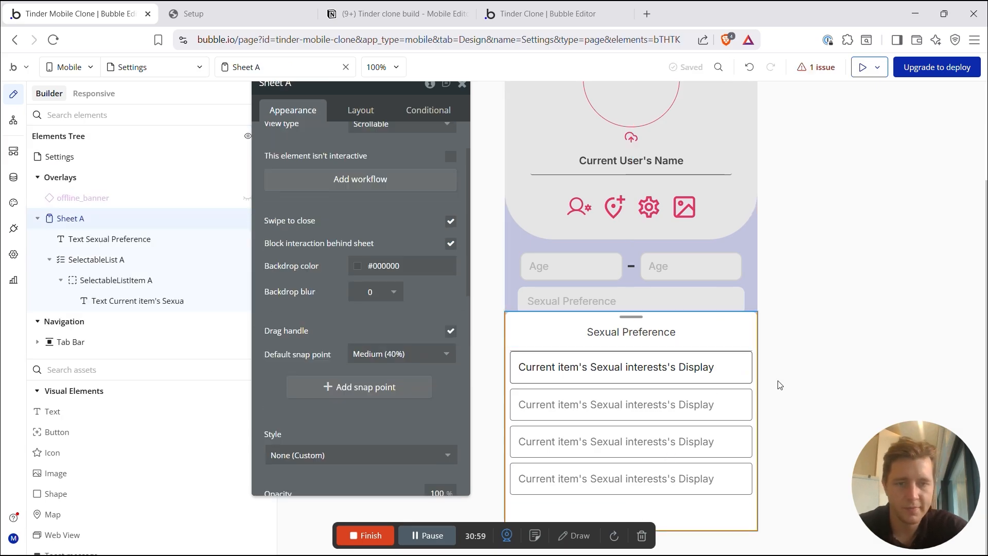
Step: Create a workflow triggered by tapping the Sexual Preference text above the Update button
click(842, 198)
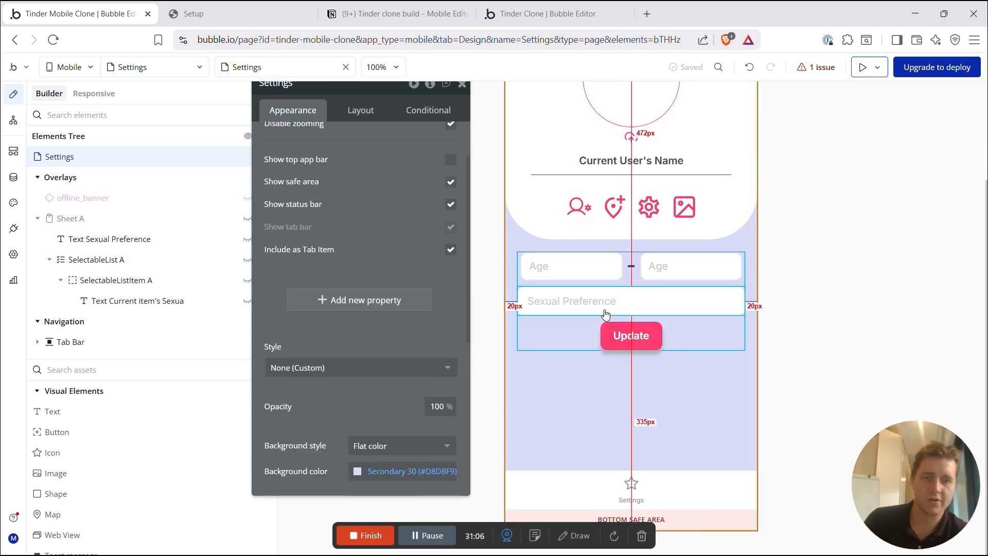
click(598, 308)
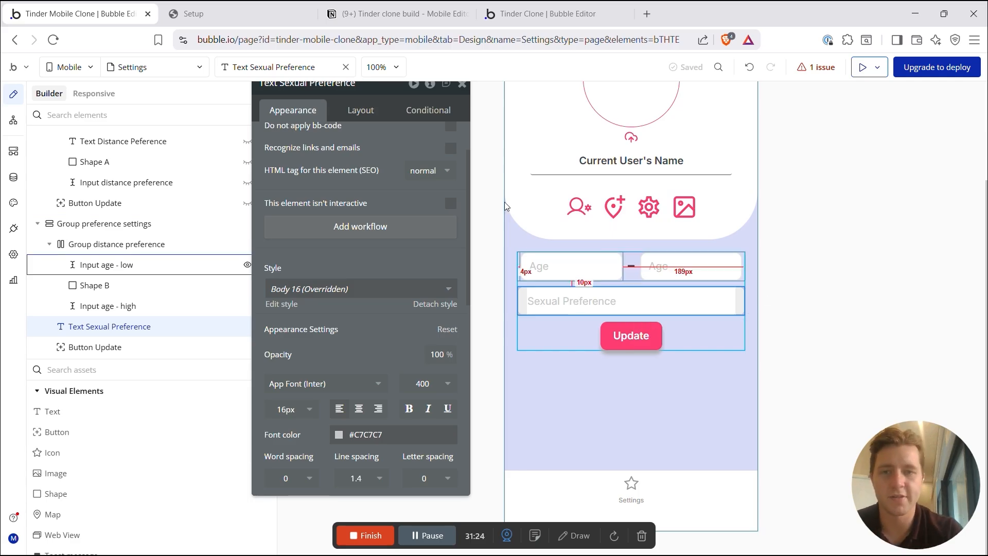
click(383, 229)
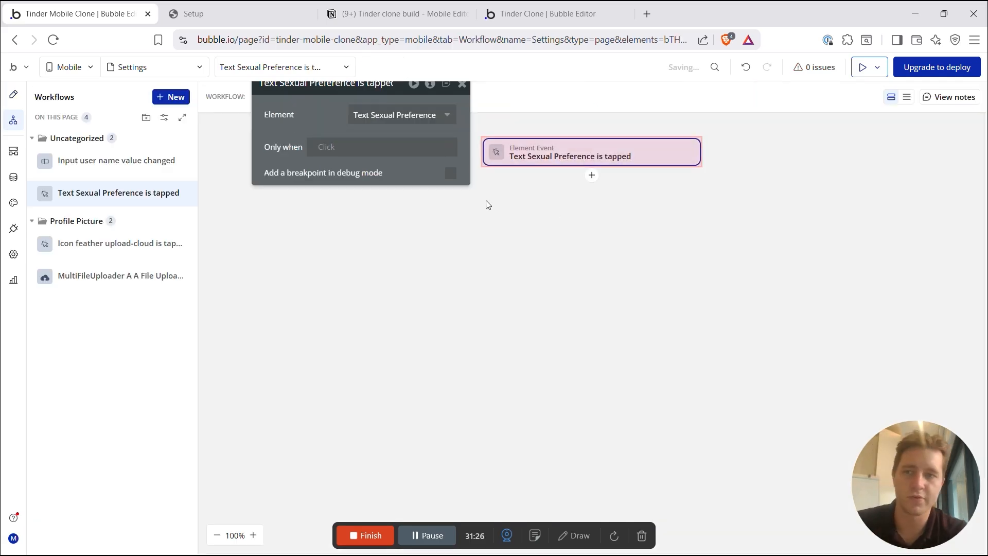
Step: Create a workflow folder named Preferences and move the Text Sexual Preference is tapped workflow into it
click(144, 118)
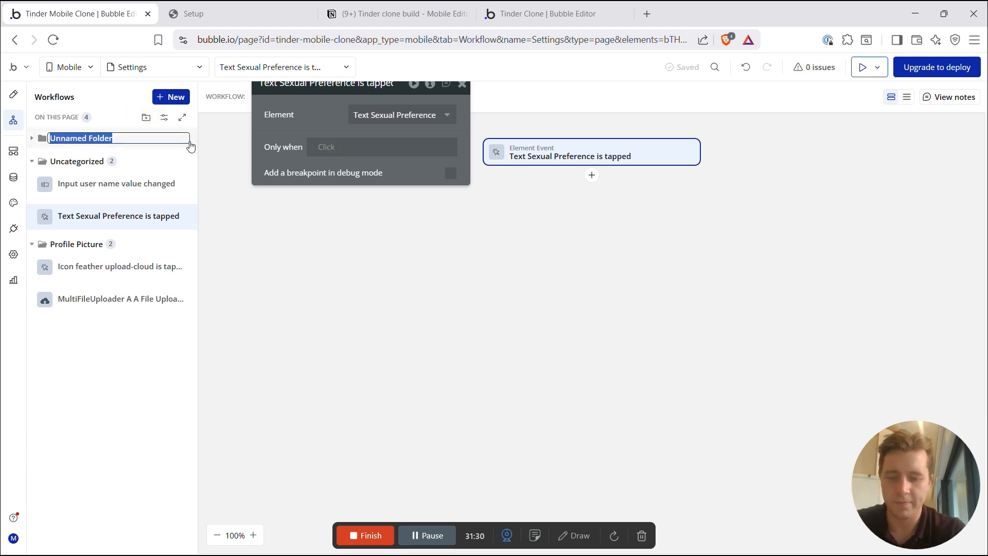
key(BackSpace)
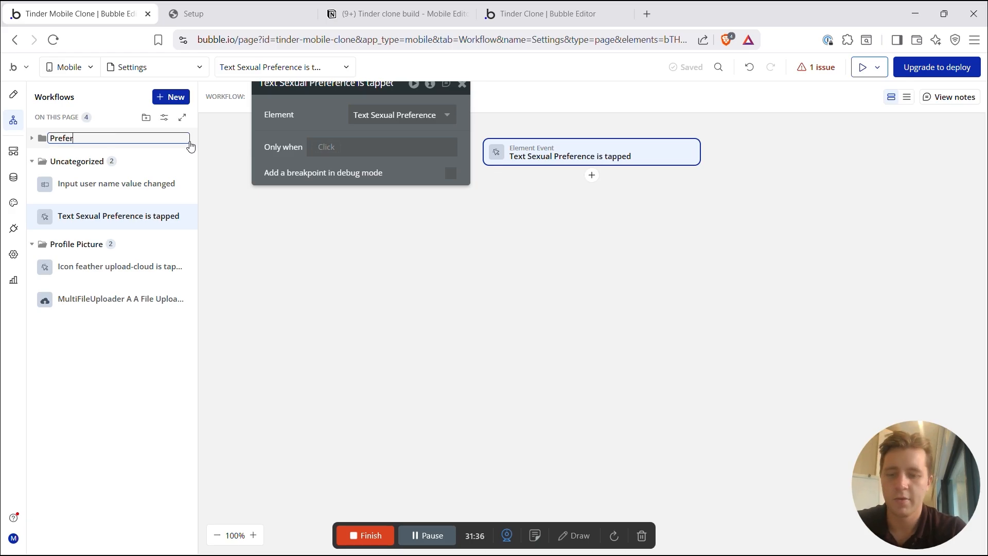
key(Return)
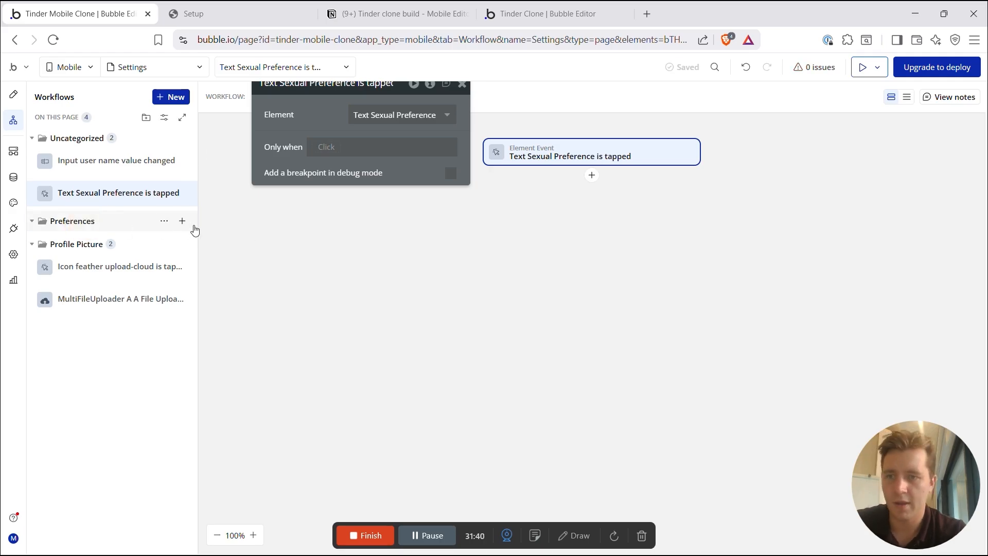
click(122, 195)
drag(122, 195, 122, 225)
Step: Add a Show an element action to the Sexual Preference tap workflow and target Sheet A
click(592, 175)
text(sho)
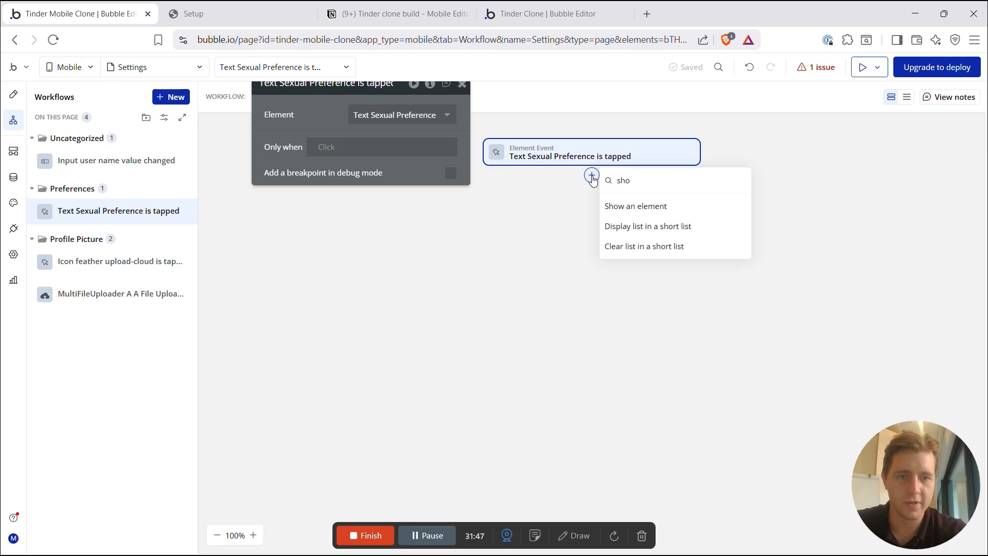
click(640, 207)
click(364, 114)
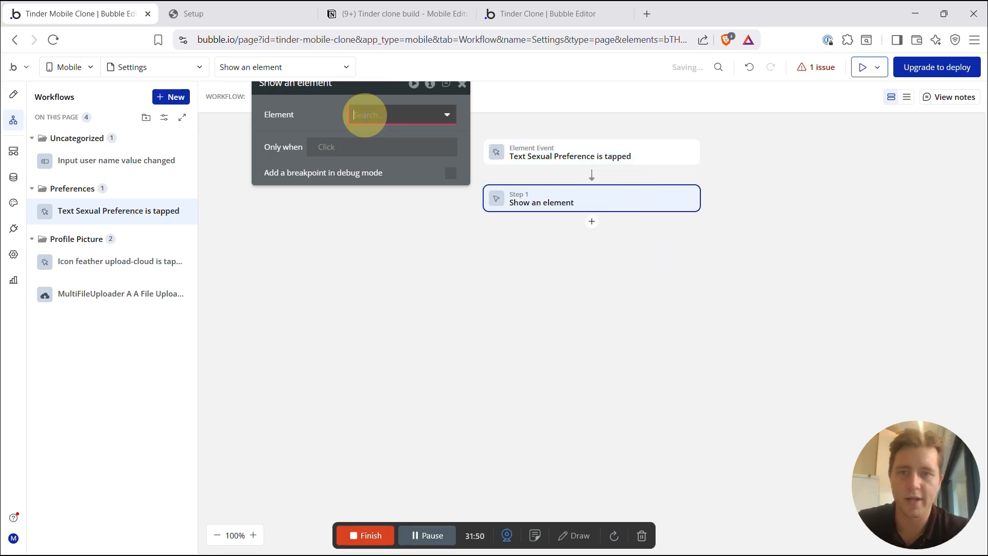
text(shee)
click(368, 134)
Step: Return to the Settings design, find Sheet A among the elements, make it visible and select its selectable list item
click(14, 96)
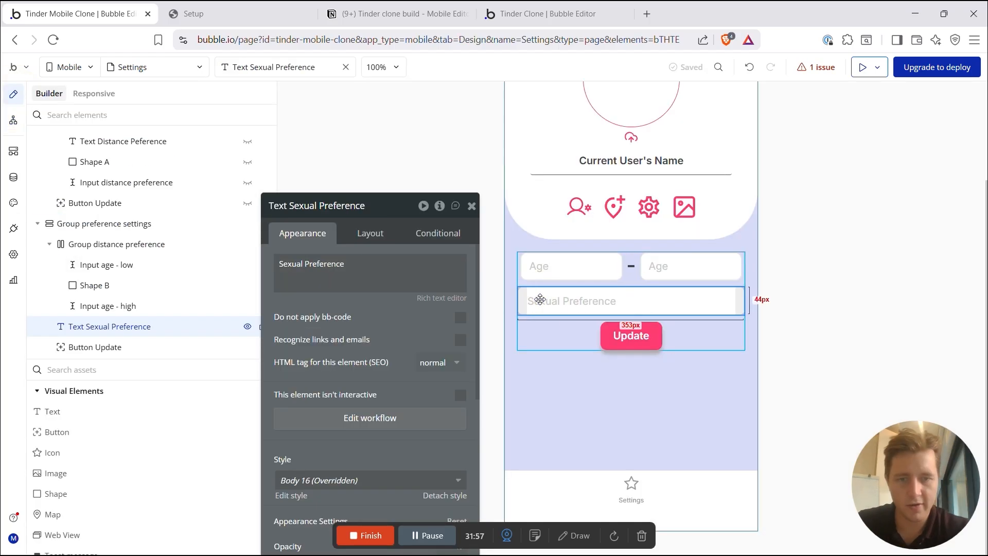
click(98, 116)
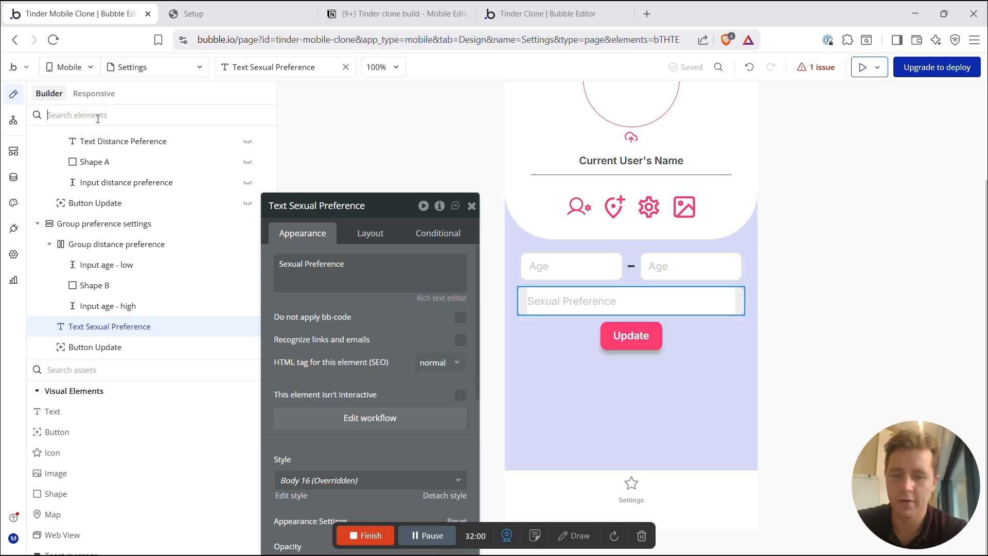
text(she)
click(251, 157)
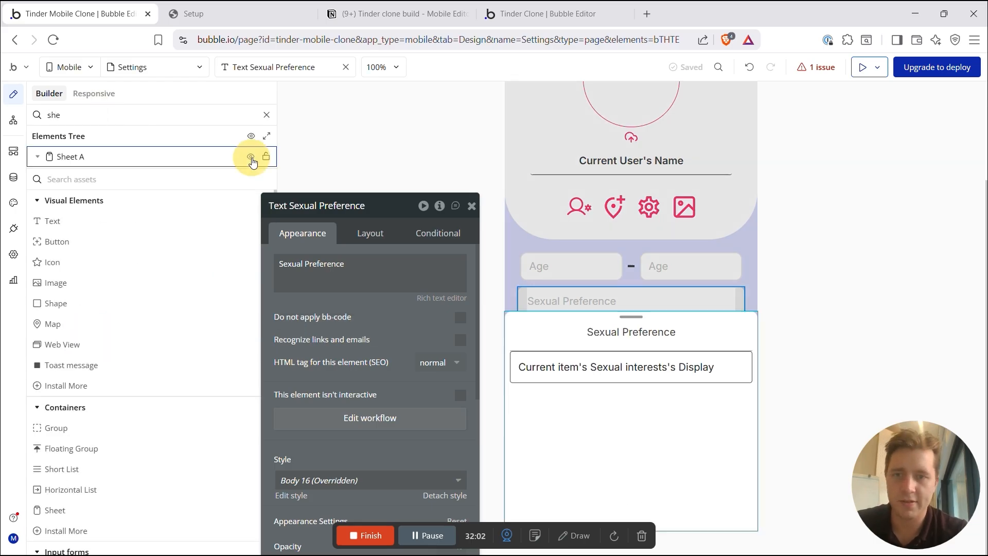
click(722, 371)
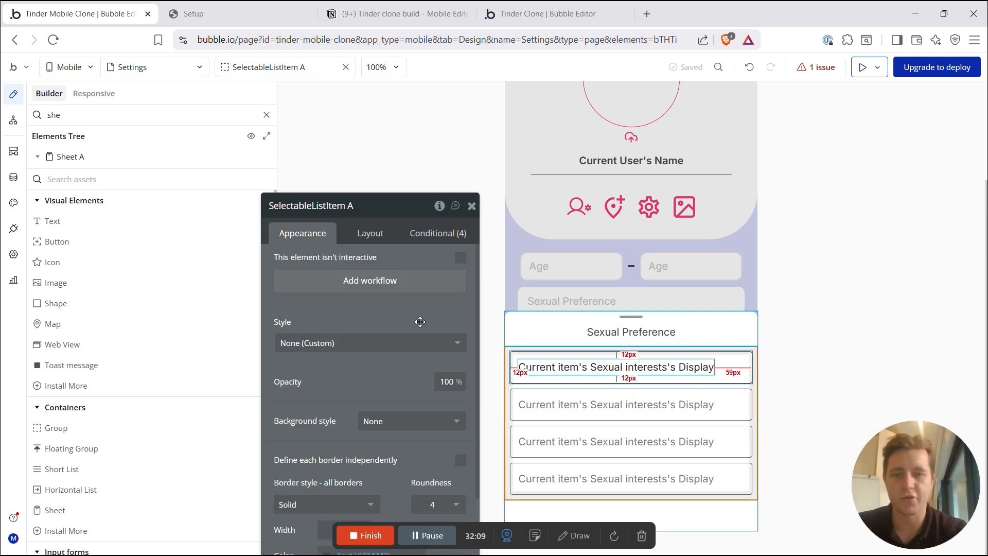
click(521, 406)
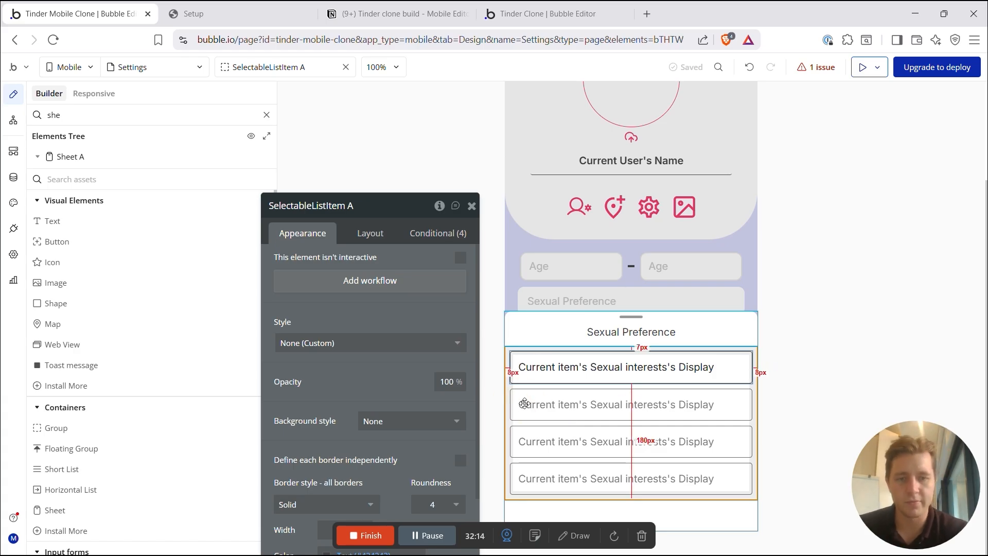
click(522, 354)
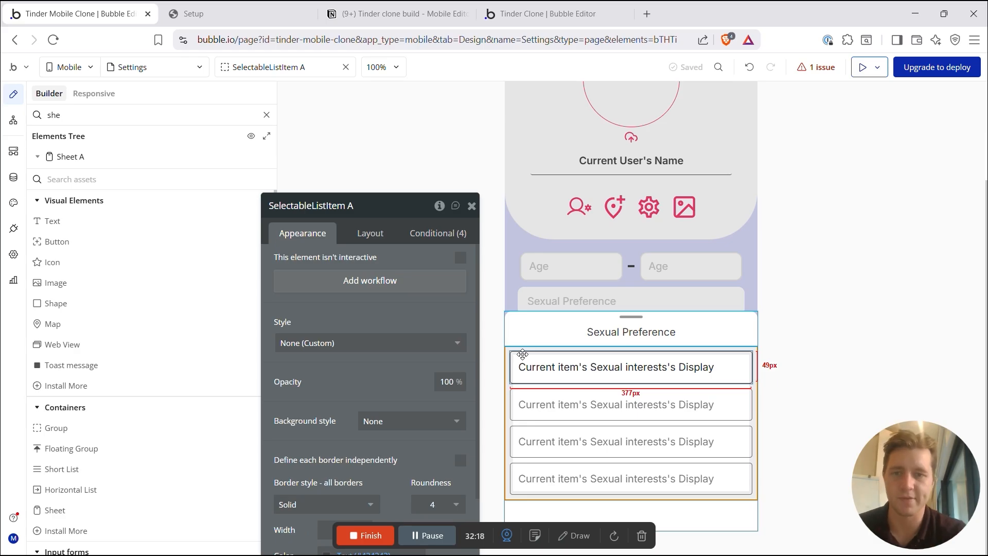
Step: Create a workflow for tapping the selectable list item and add a Make changes to current user action
click(373, 280)
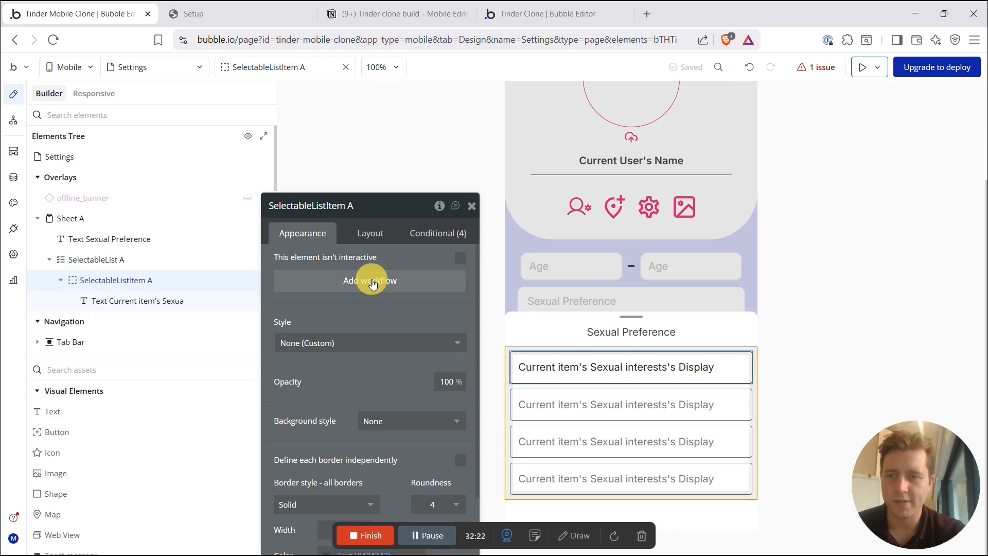
click(591, 178)
text(make)
click(649, 207)
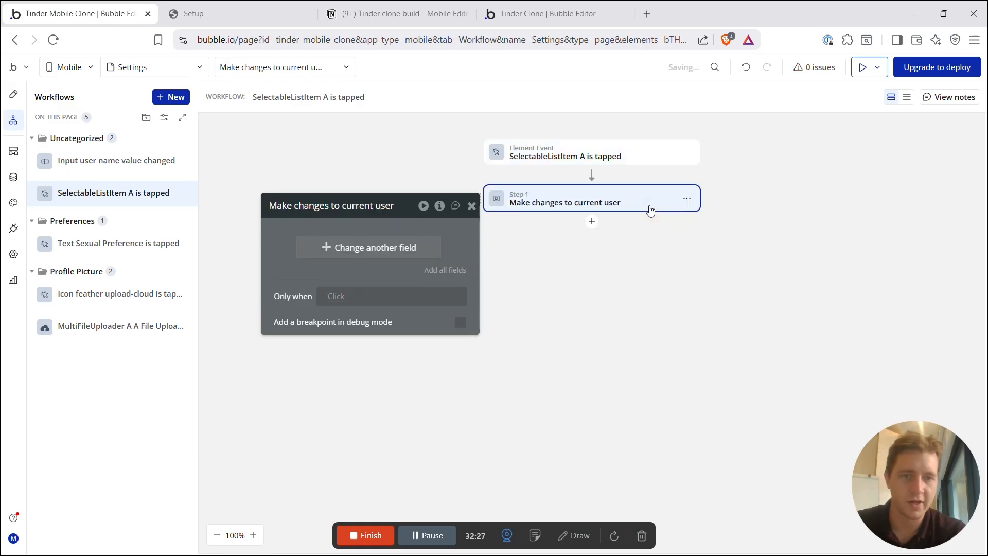
Step: Set the current user's Sexual Interests field to Current item's Sexual interests
click(350, 252)
text(sex)
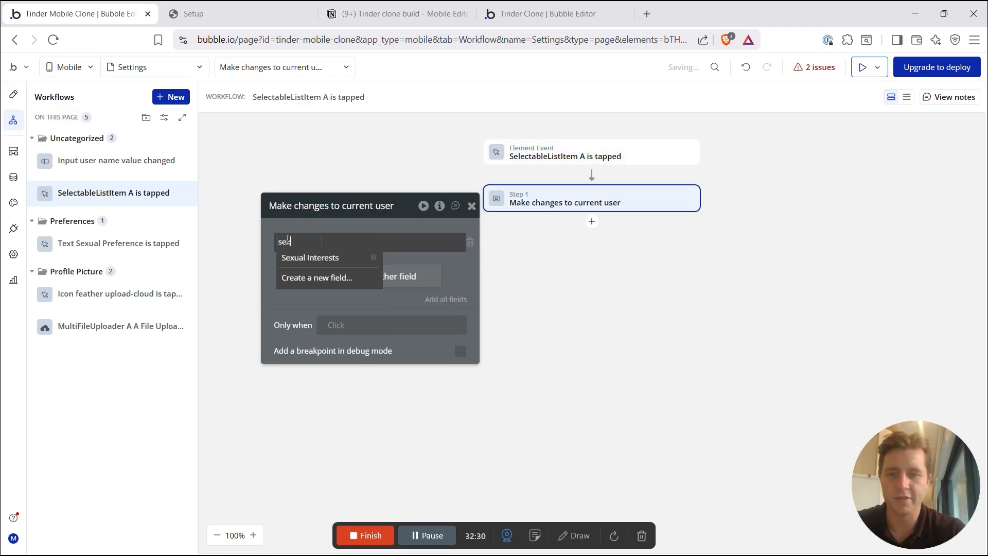
click(309, 258)
click(361, 243)
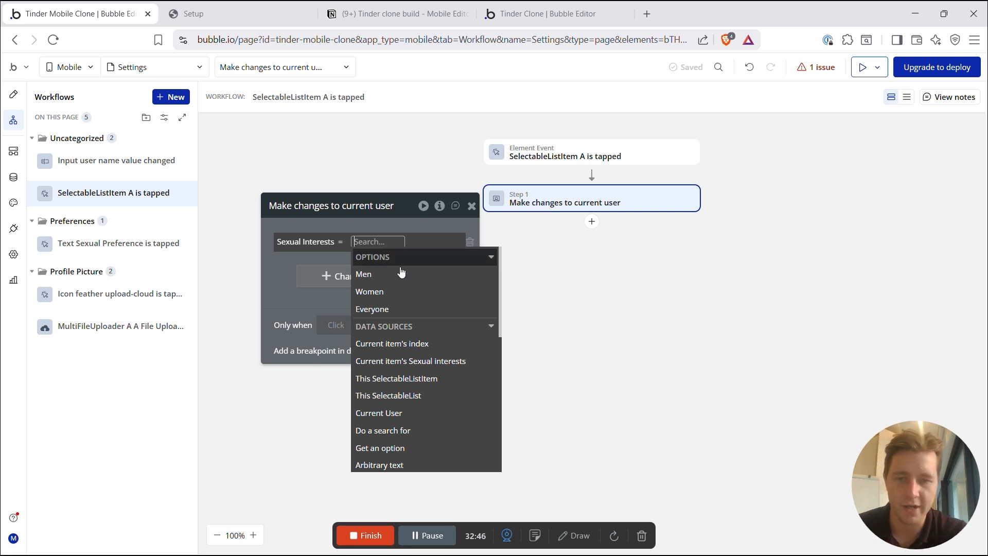
click(396, 362)
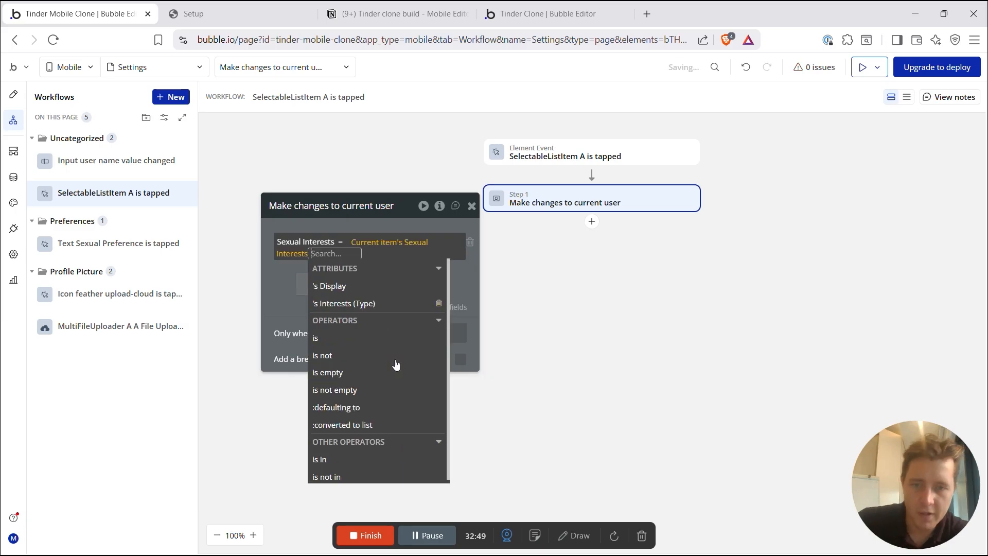
Step: Try appending Interests (Type) to the Sexual Interests value, and restore the value to Current item's Sexual interests
click(340, 307)
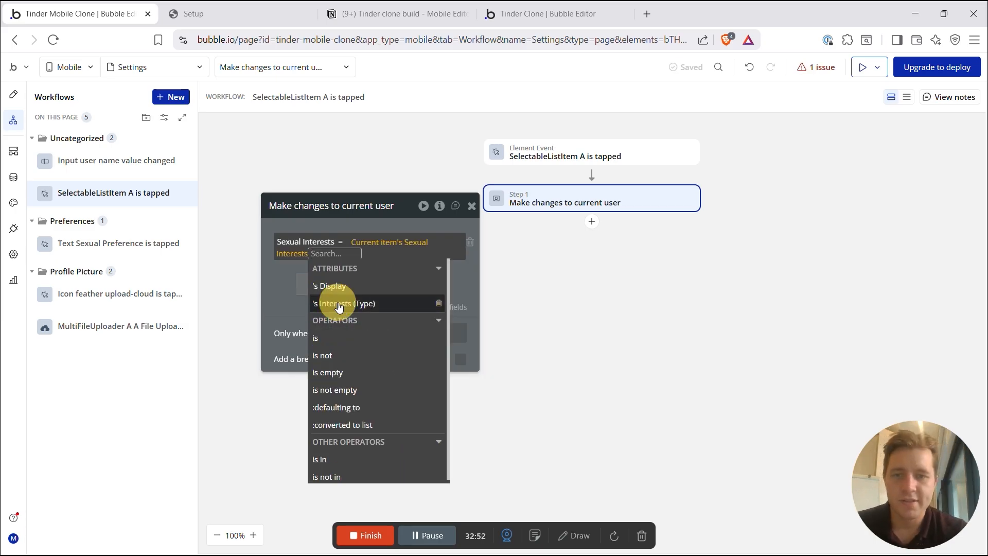
click(285, 295)
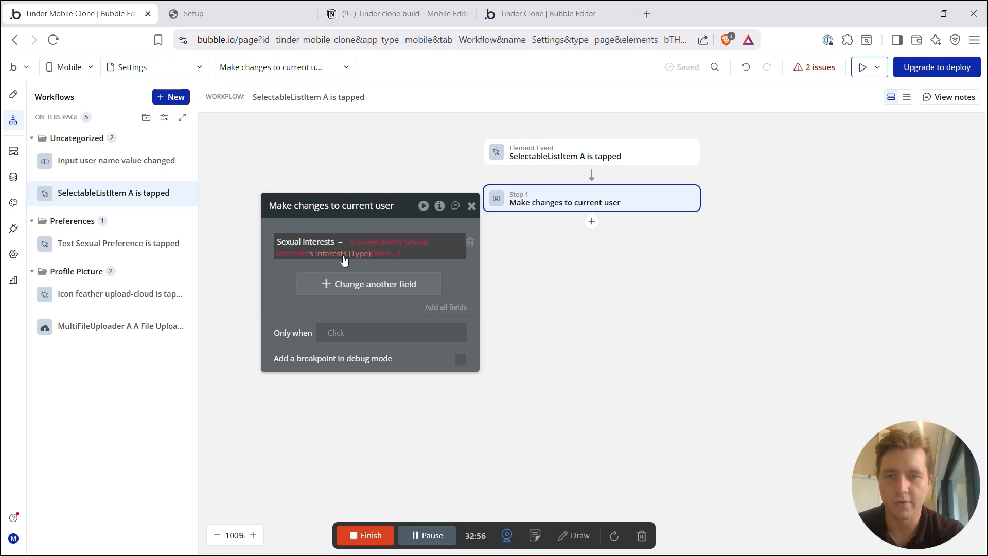
click(338, 253)
key(BackSpace)
key(BackSpace)
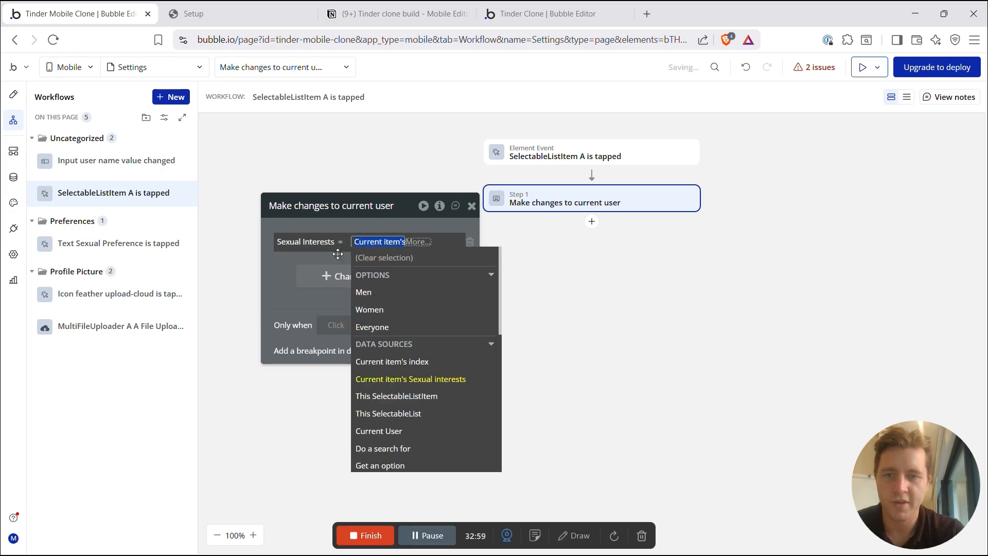
click(394, 378)
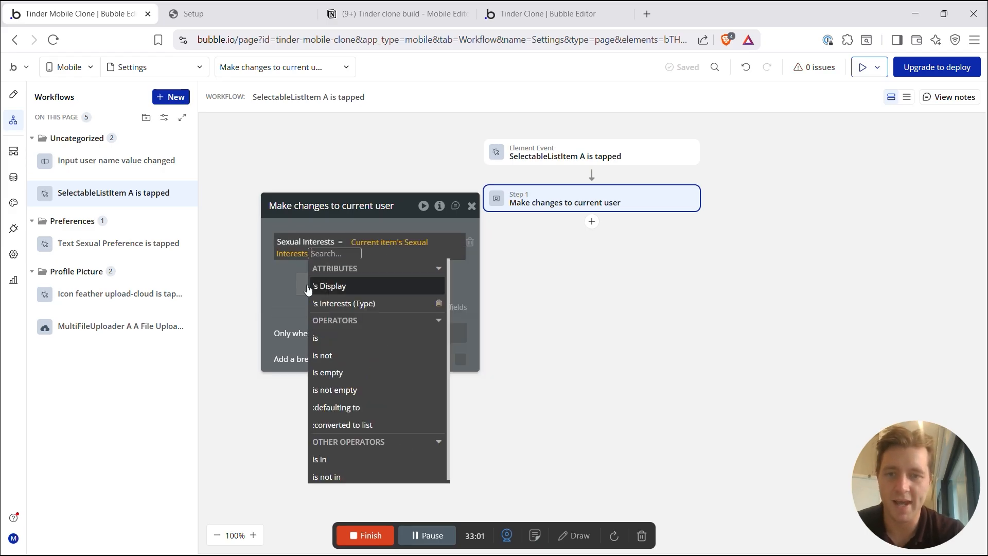
click(284, 277)
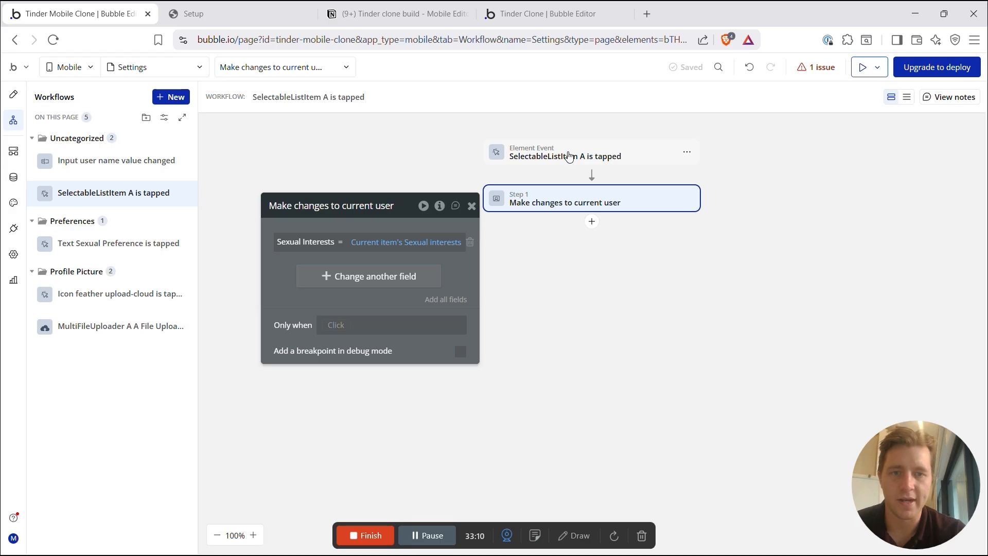
Step: Add a Hide an element action for Sheet A after the current user change
click(592, 222)
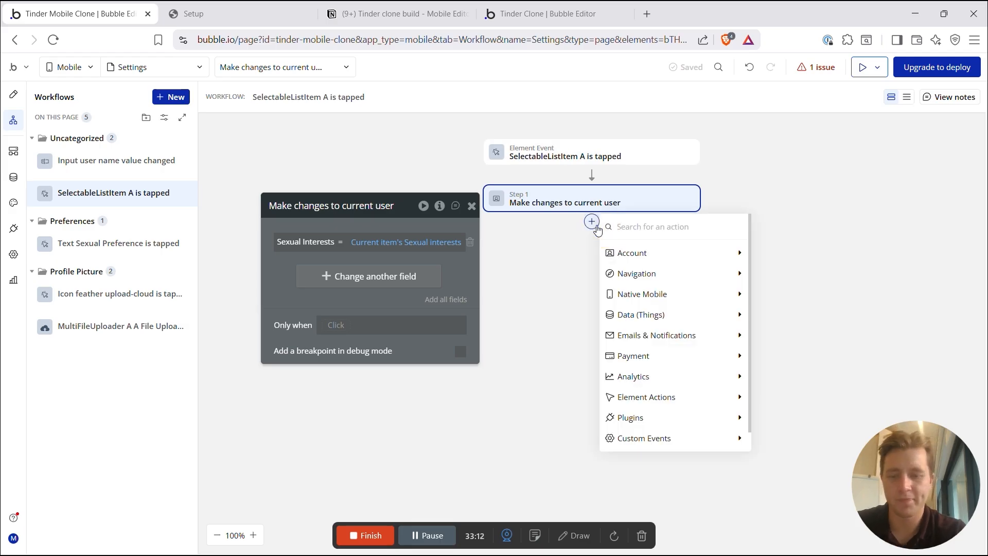
text(hide)
click(634, 252)
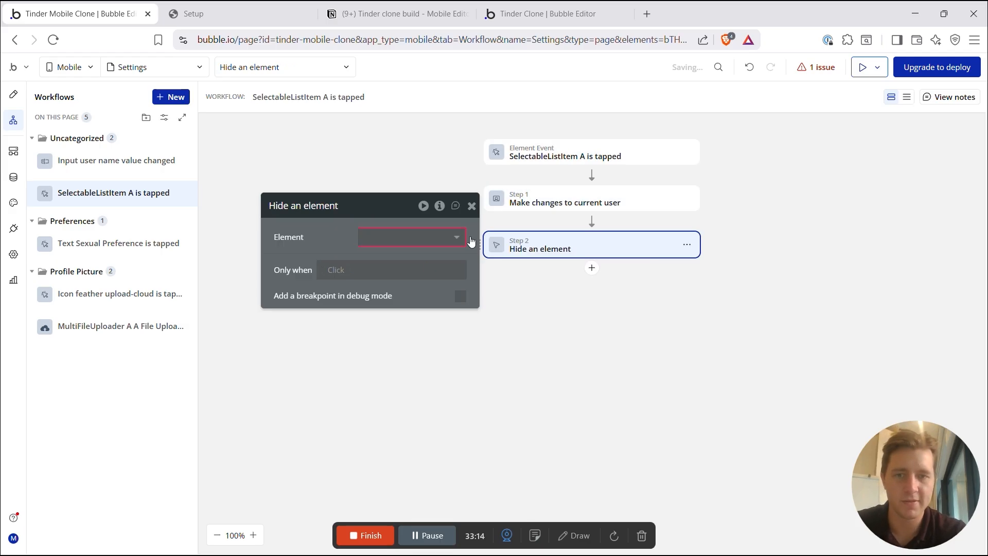
click(381, 237)
text(sheet)
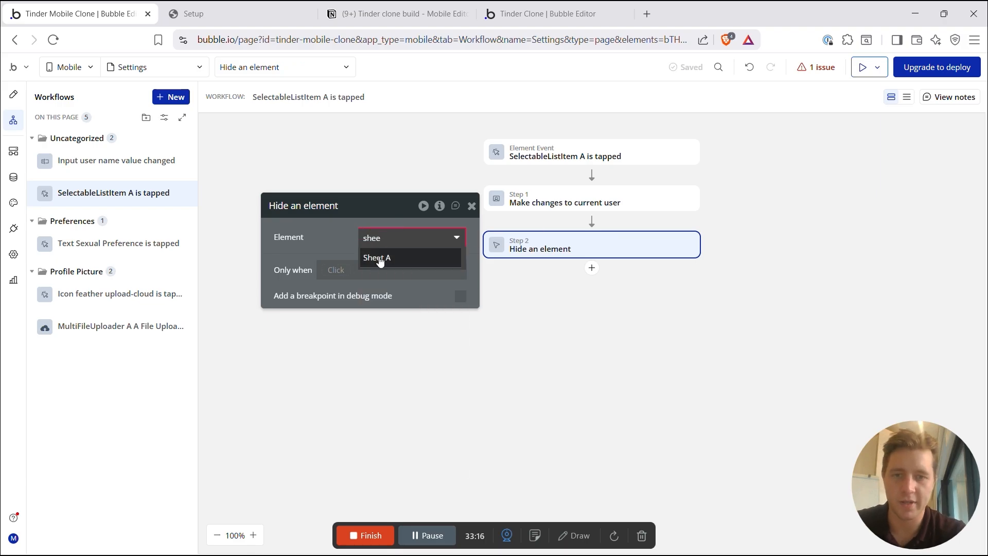
click(379, 258)
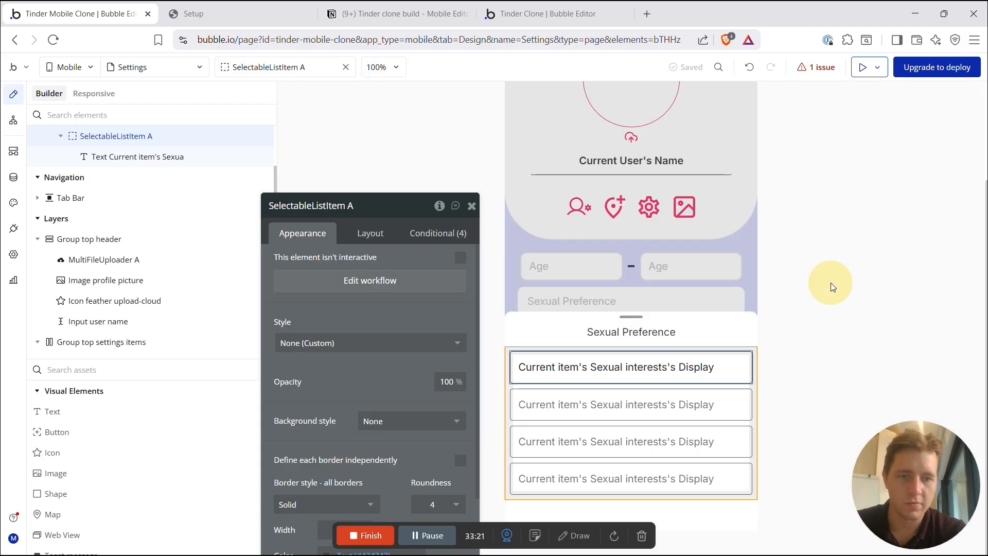
Step: Return to the Settings design and give Text Sexual Preference a condition for when Current User's Sexual Interests is not empty
click(831, 283)
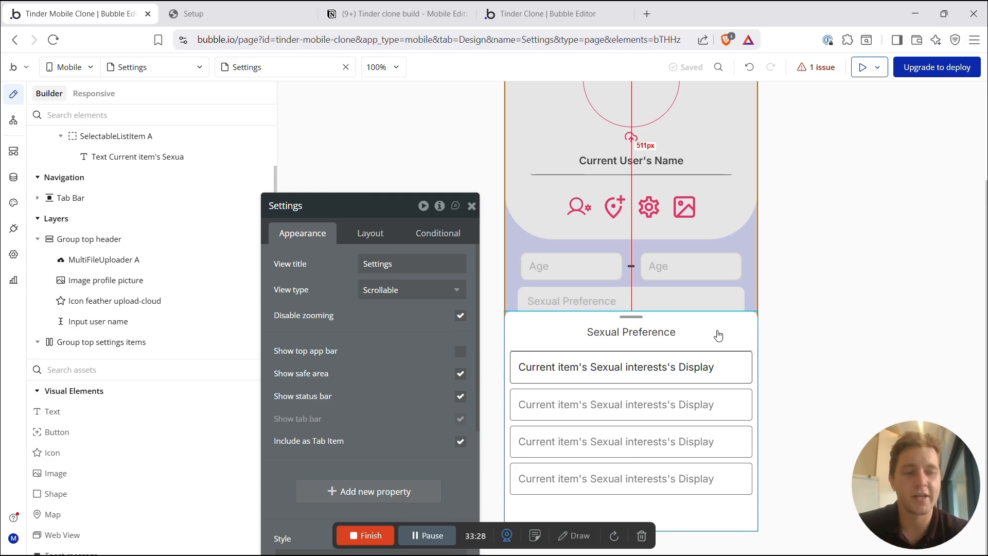
click(742, 276)
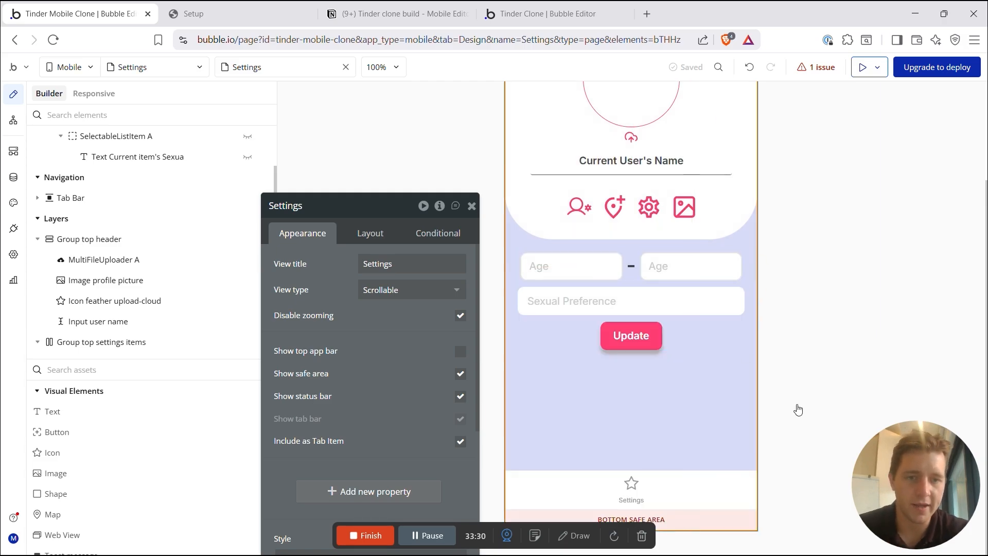
click(580, 300)
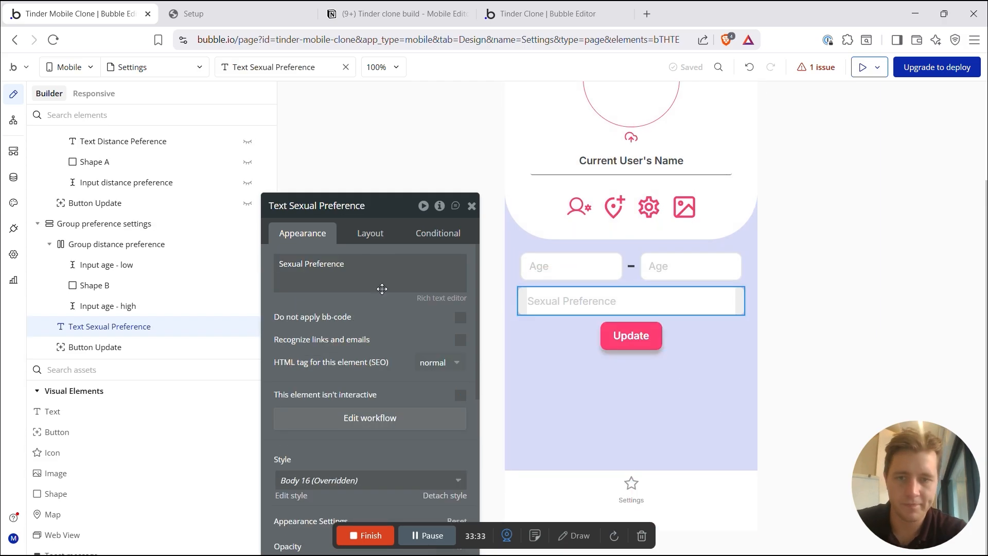
click(437, 238)
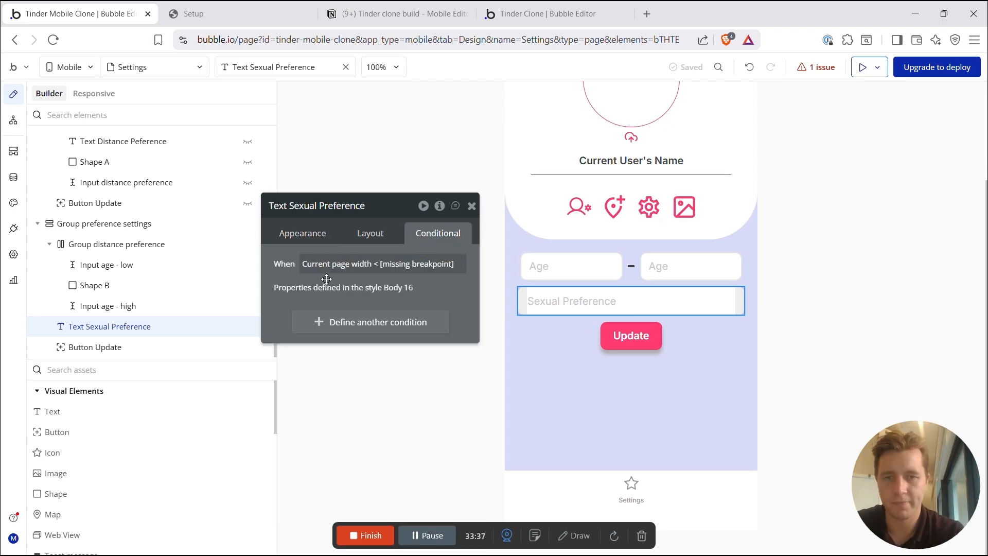
click(371, 322)
click(316, 329)
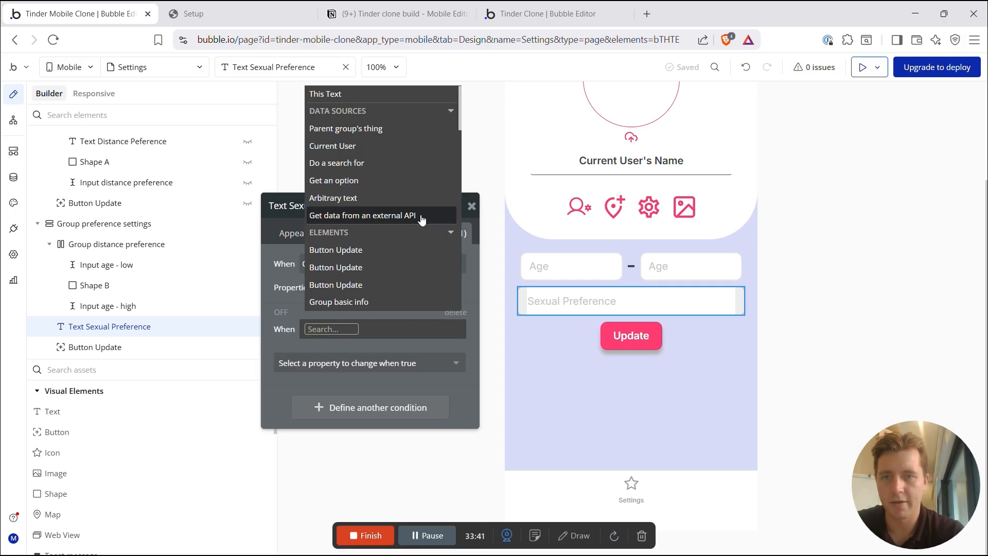
click(332, 147)
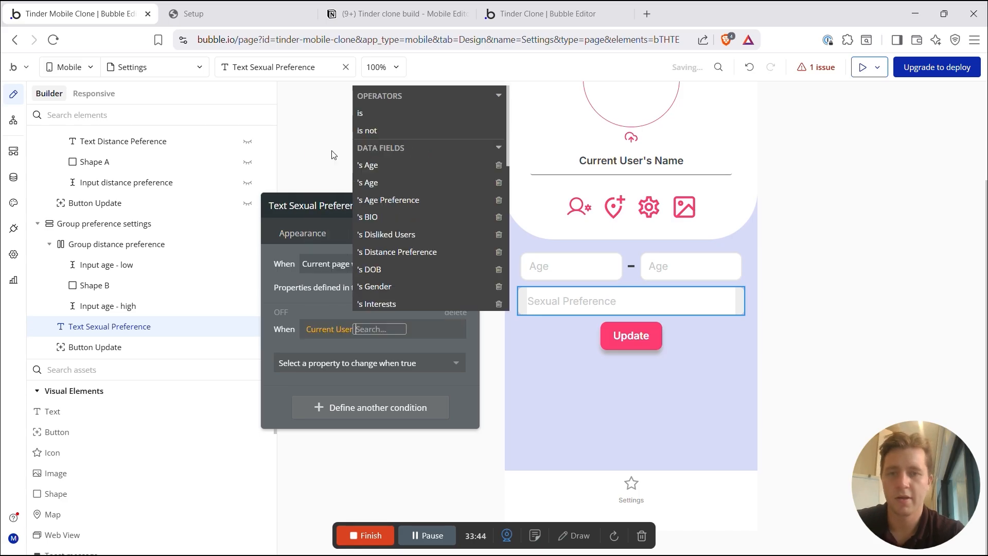
text(se)
click(391, 266)
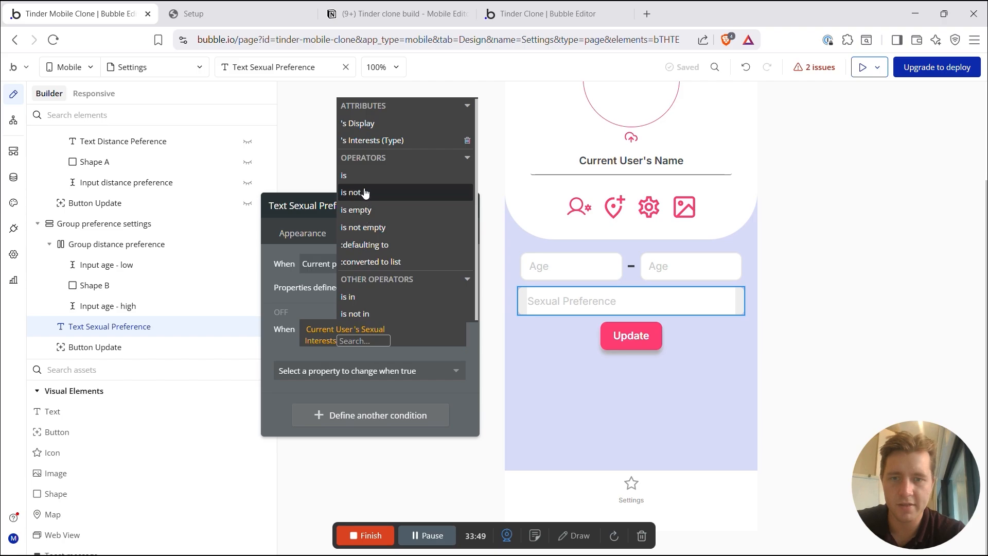
click(366, 227)
click(297, 312)
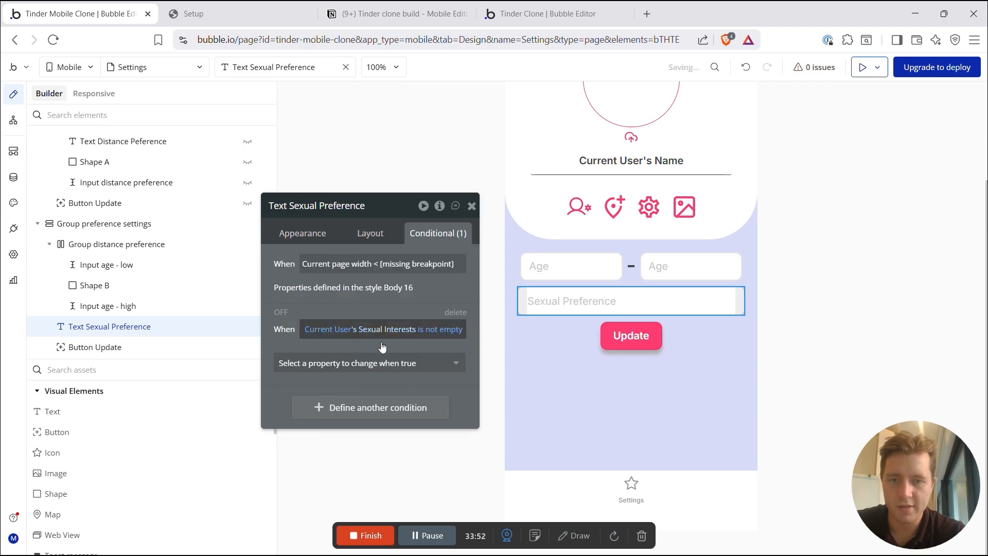
Step: Make the condition change the text to Current User's Sexual Interests's Display
click(322, 363)
click(309, 422)
triple_click(322, 378)
click(508, 376)
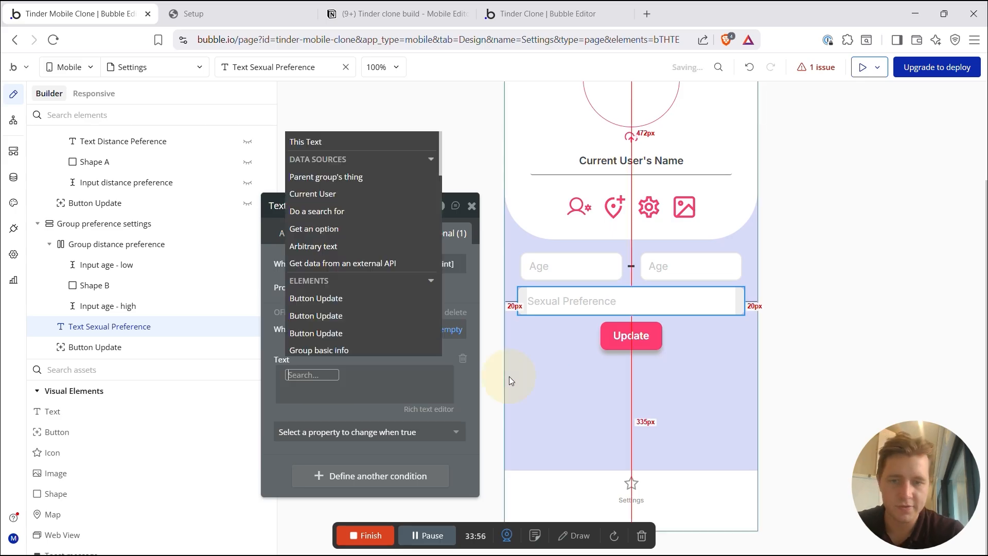
click(313, 191)
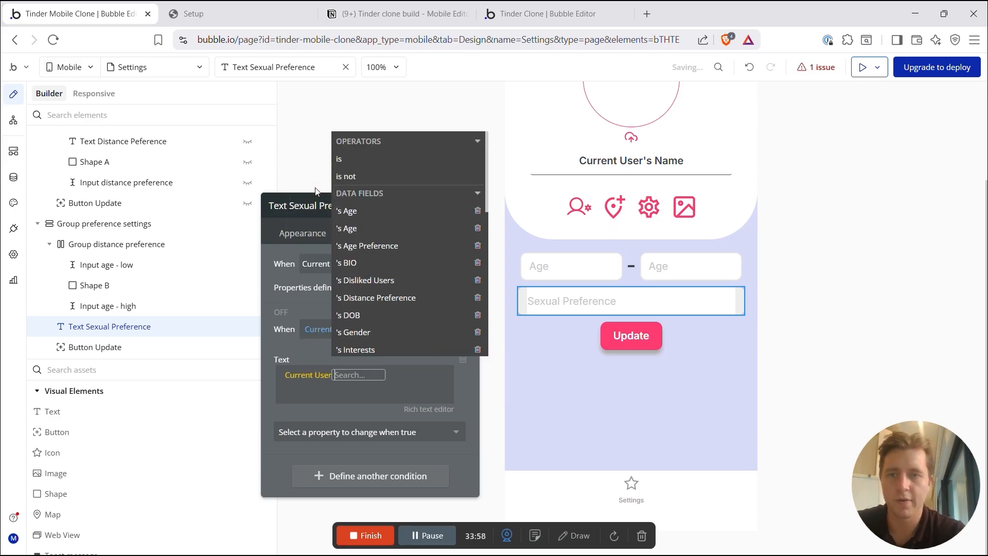
text(sex)
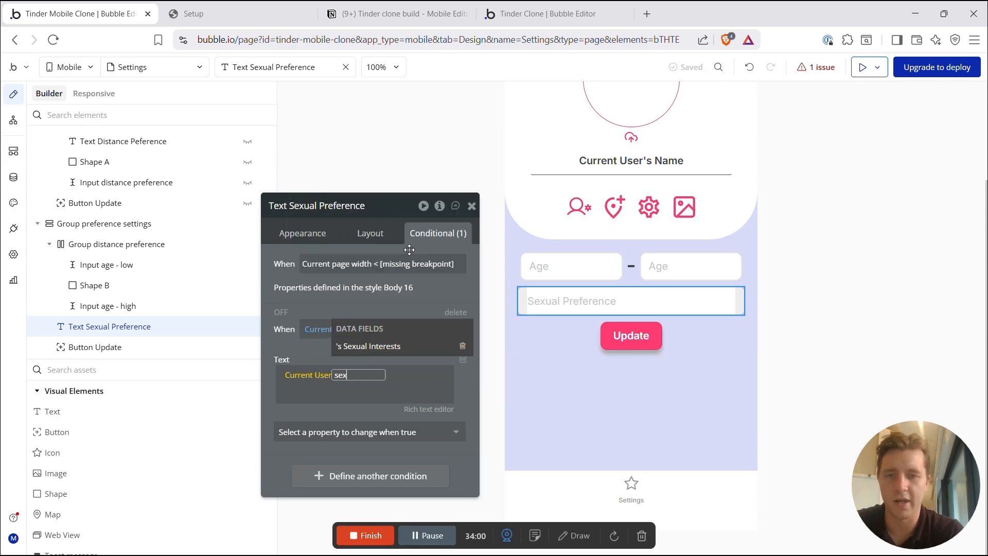
click(417, 345)
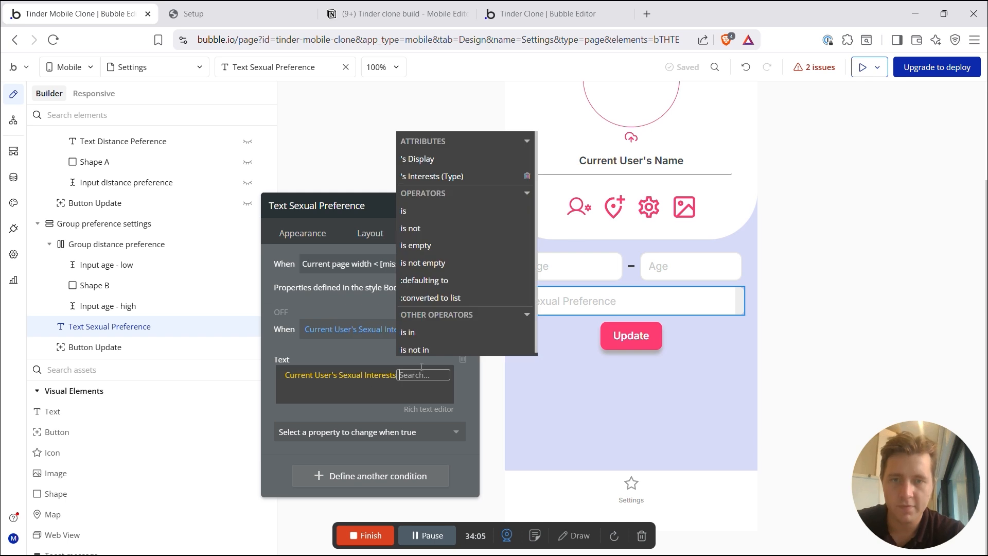
click(418, 158)
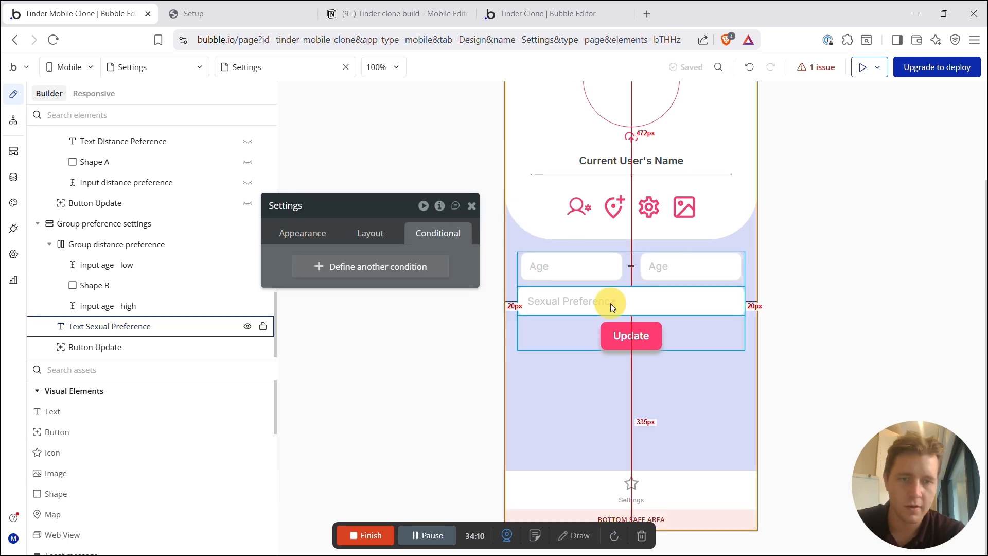
Step: Prefix the conditional text of Text Sexual Preference with "Sexual Interest :" before the dynamic value
click(610, 304)
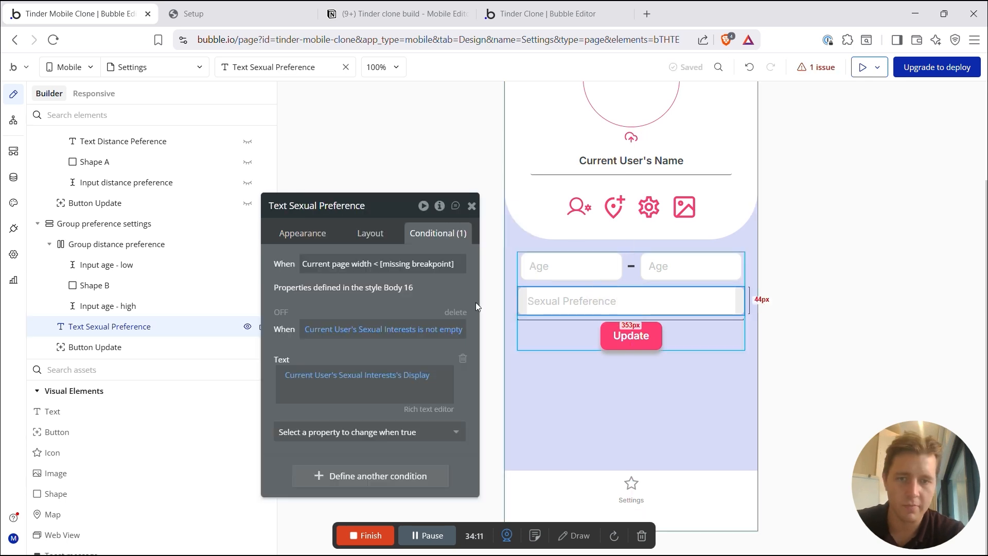
click(283, 375)
key(Return)
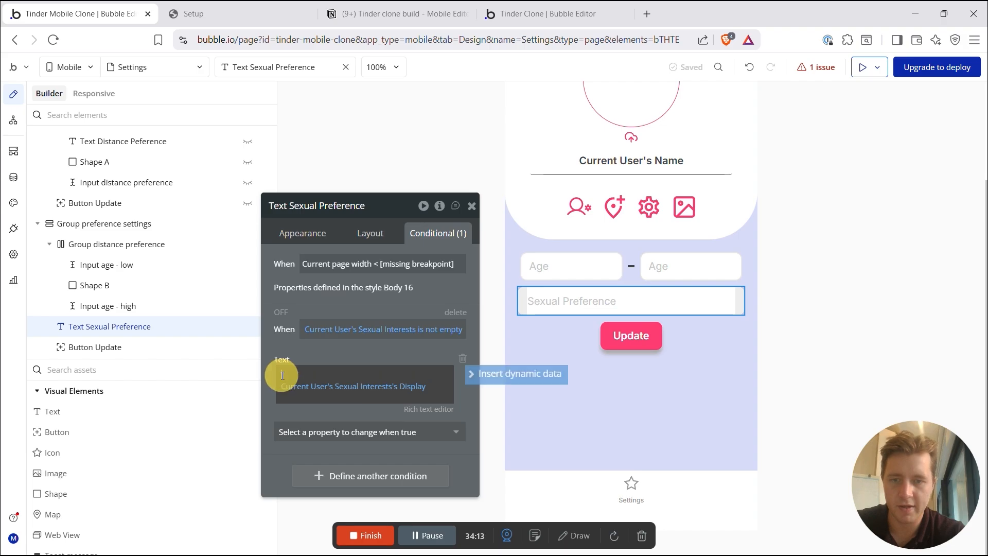
key(Delete)
click(343, 350)
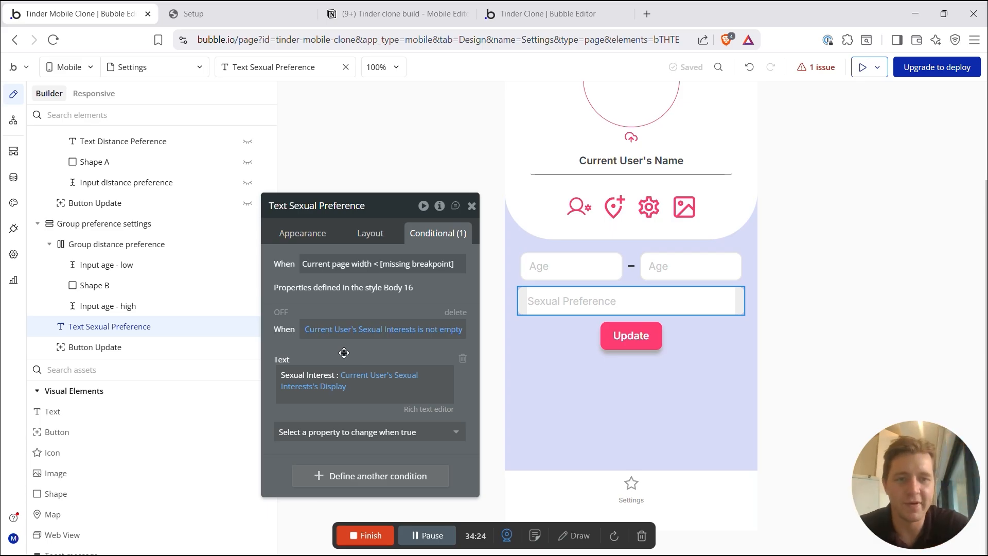
Step: Create a workflow for tapping the preference settings' Update button and add a Make changes to current user action
click(242, 264)
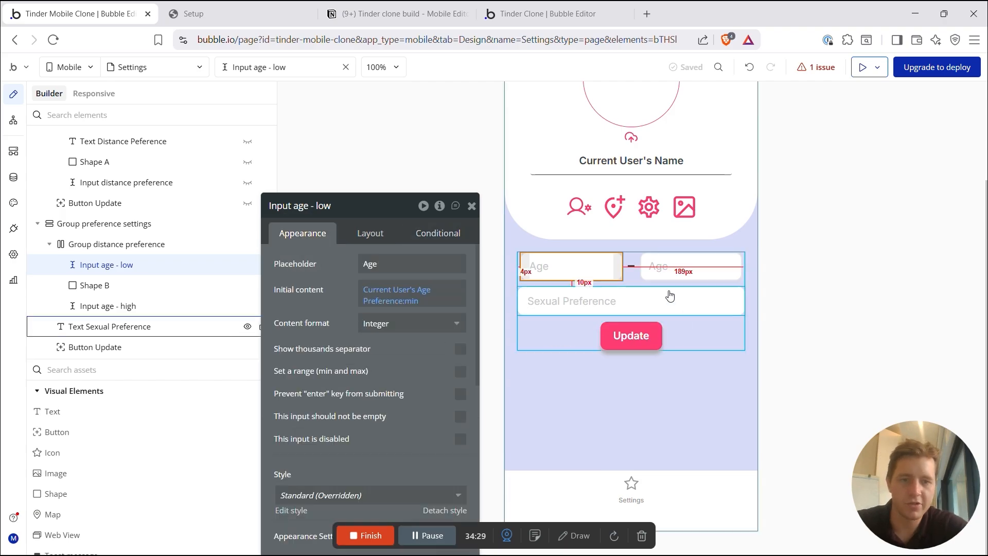
click(621, 337)
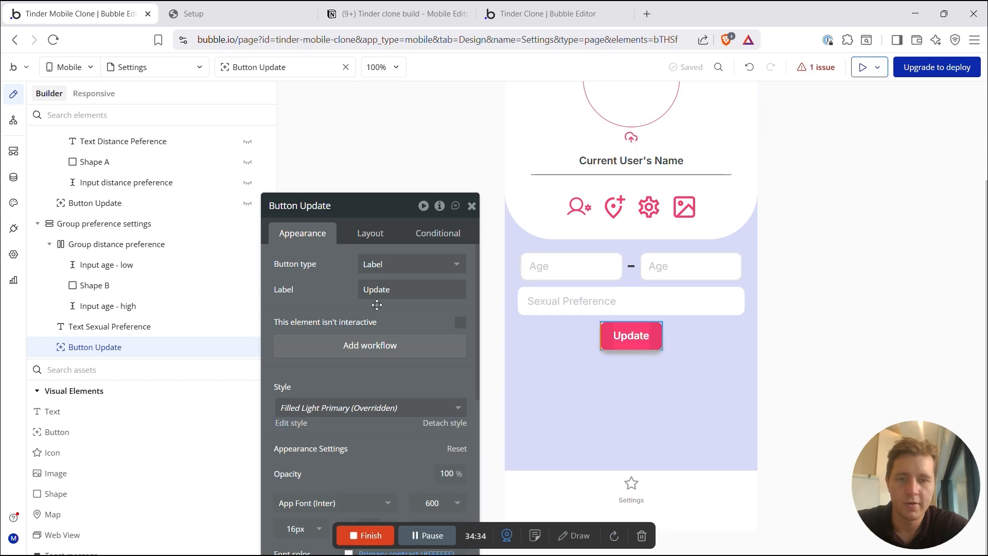
drag(328, 315, 309, 223)
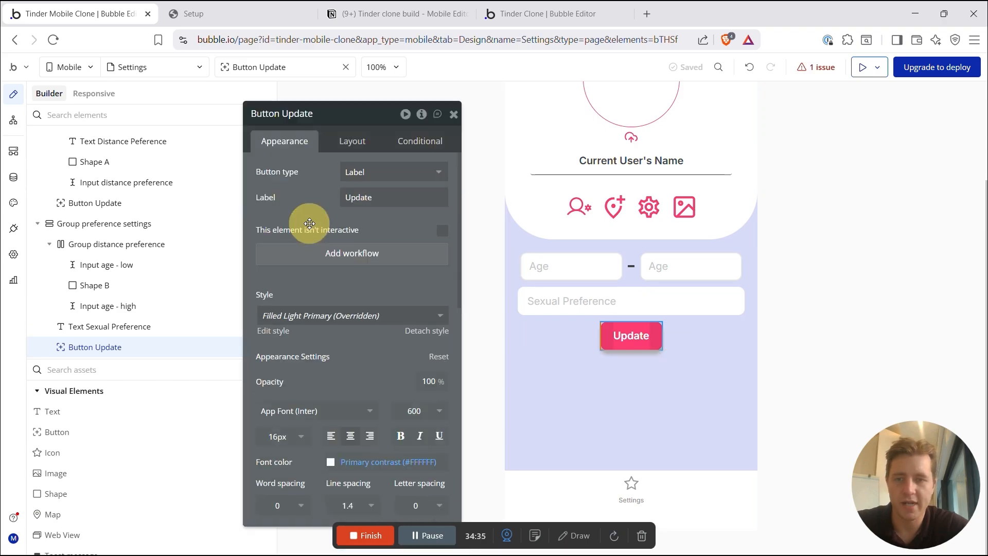
click(338, 254)
click(592, 177)
text(make)
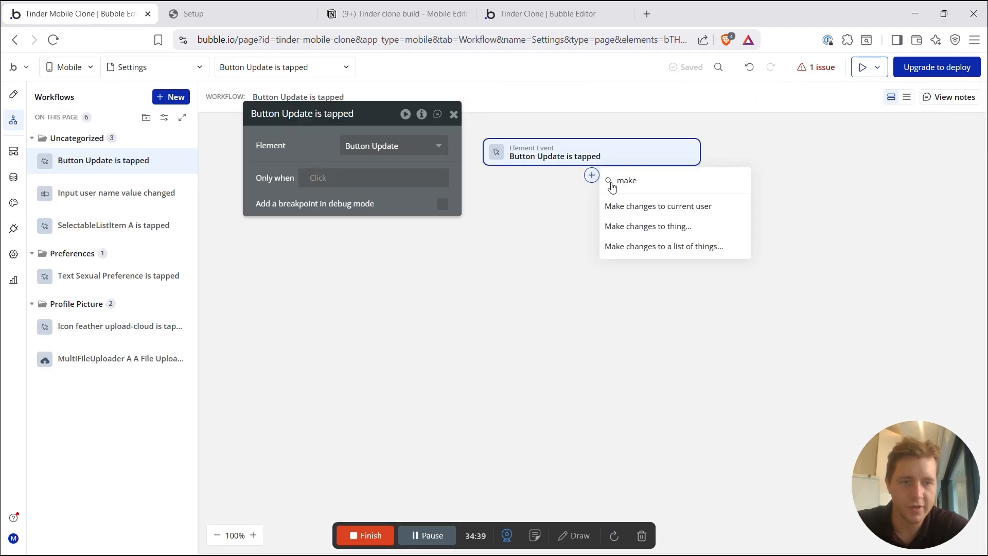
click(649, 215)
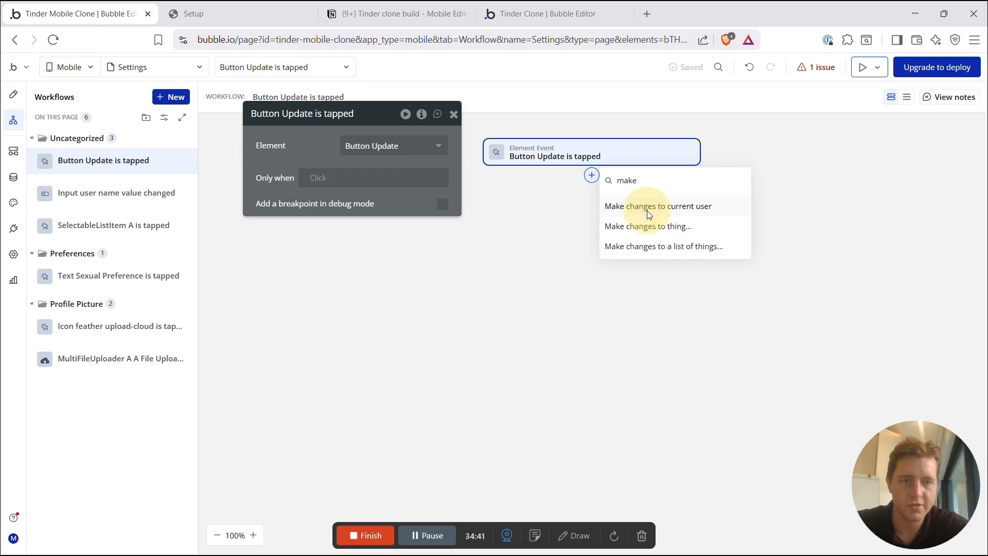
Step: Choose Age Preference as the field to change and start its value with Input age - low's value
click(327, 154)
click(274, 149)
text(ran)
key(BackSpace)
key(BackSpace)
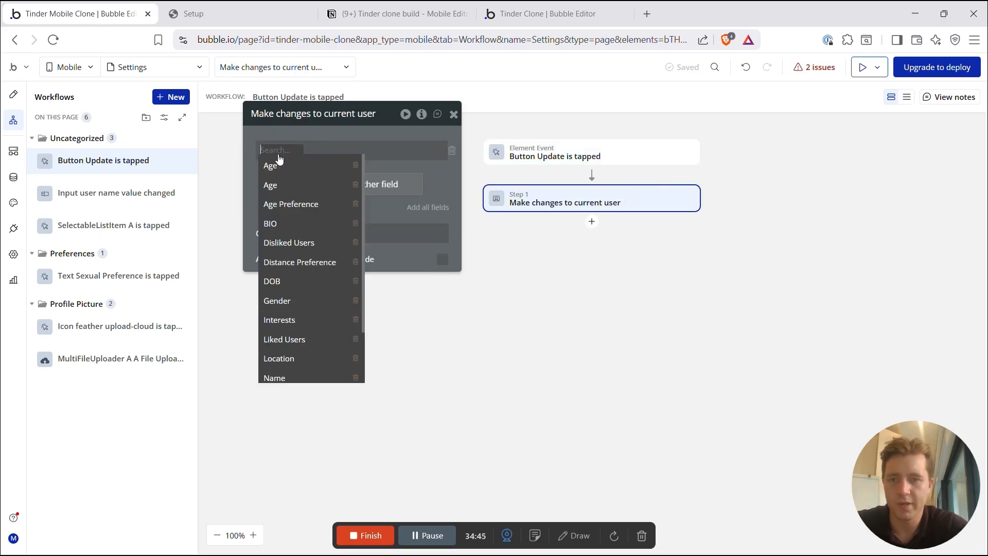
click(291, 204)
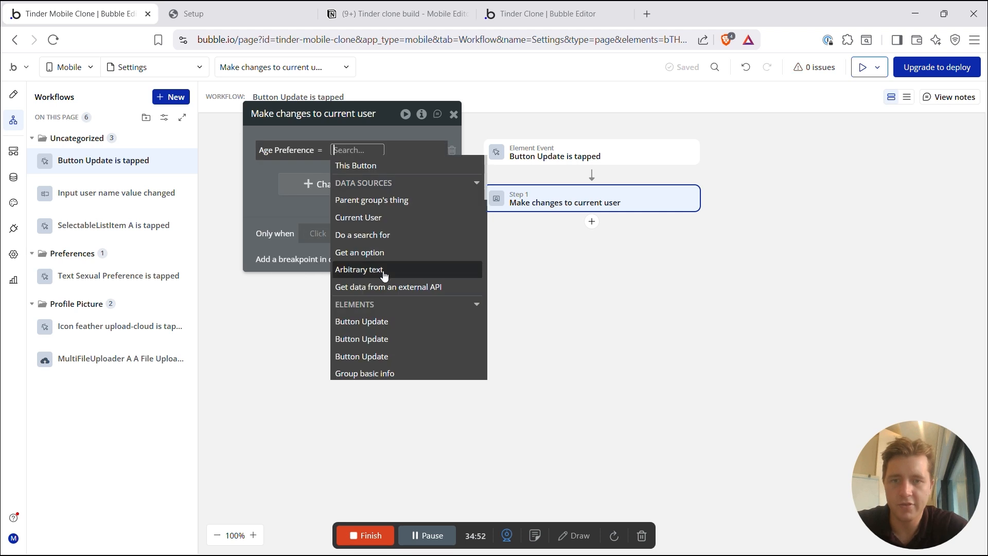
text(input)
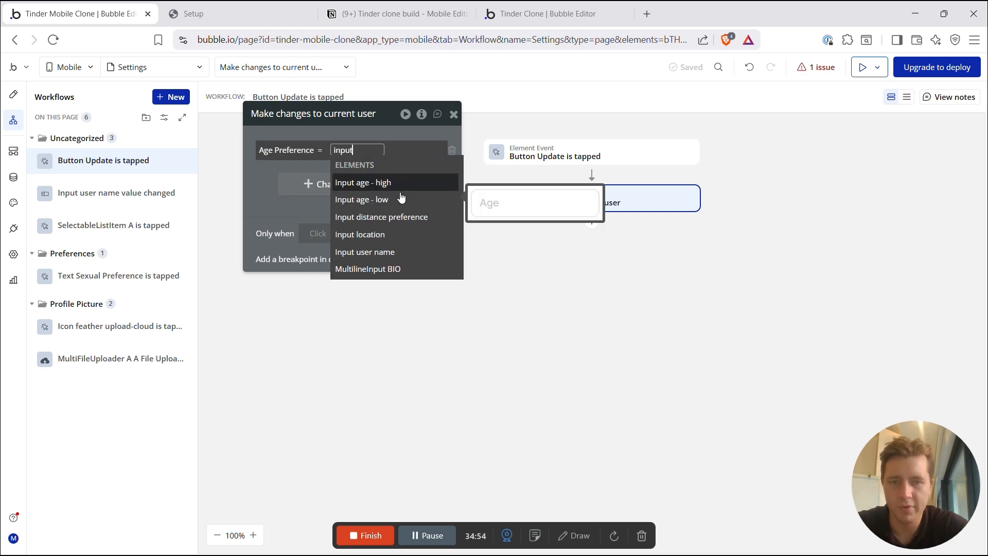
click(368, 208)
click(426, 185)
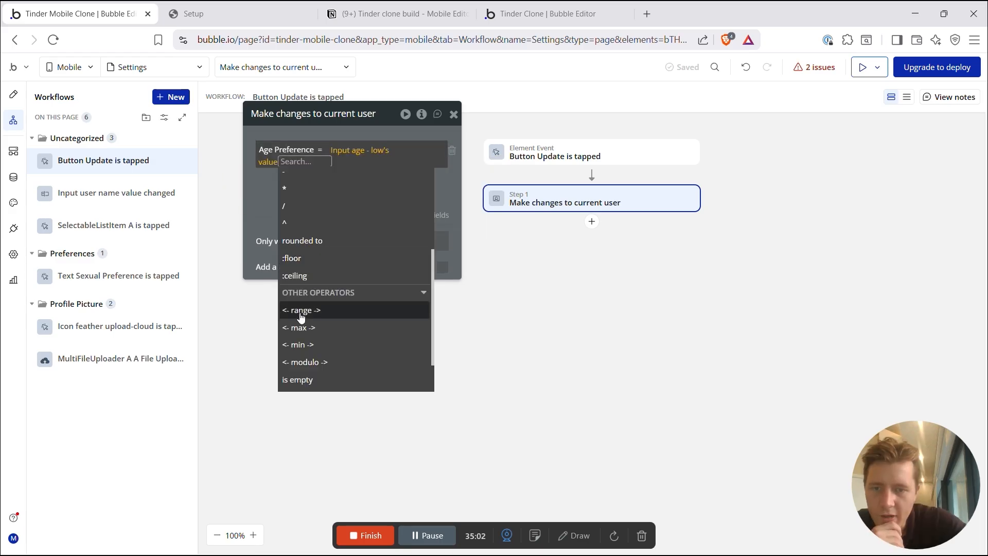
Step: Complete the Age Preference value as a range up to Input age - high's value, and move the Button Update workflow into the Preferences folder
click(294, 312)
text(input)
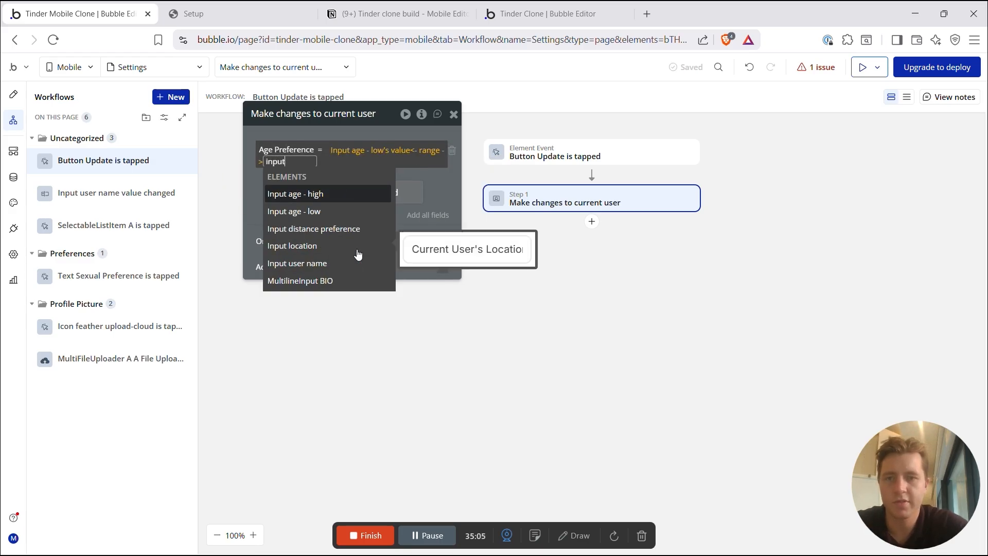
click(326, 194)
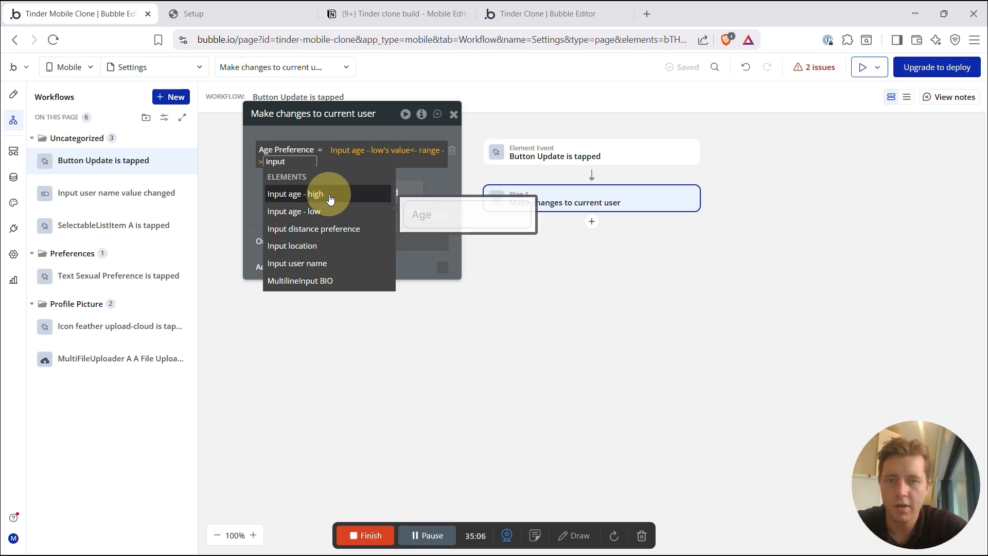
click(340, 194)
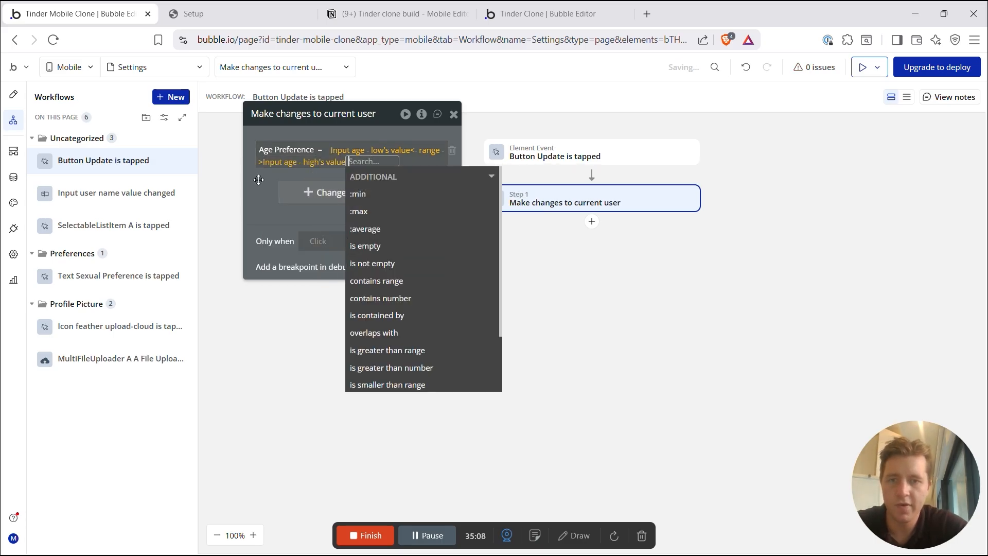
click(256, 180)
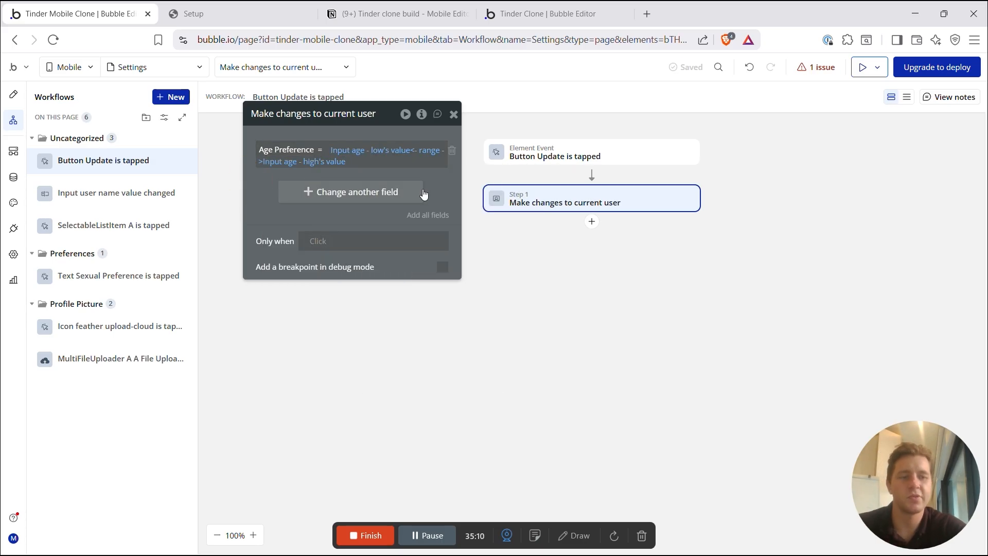
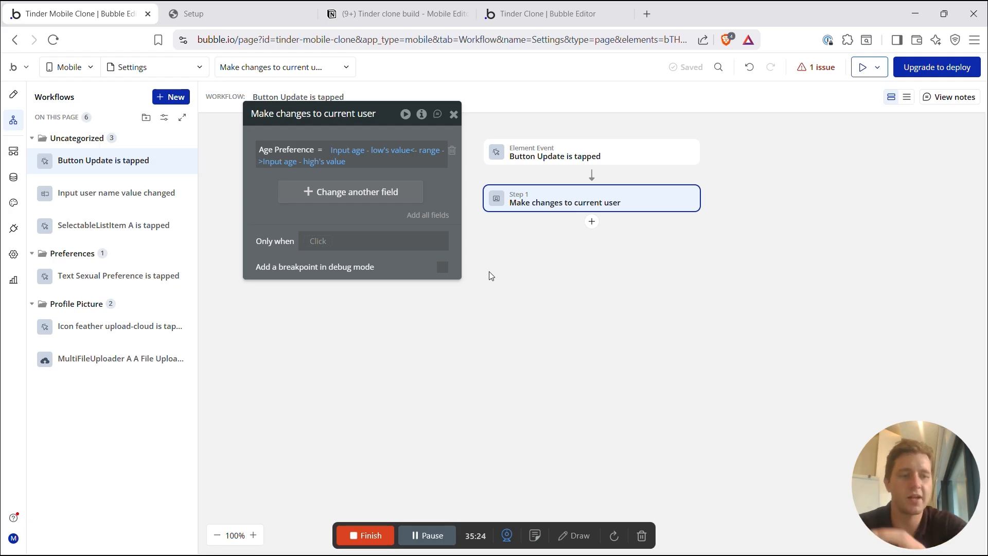
drag(77, 159, 93, 263)
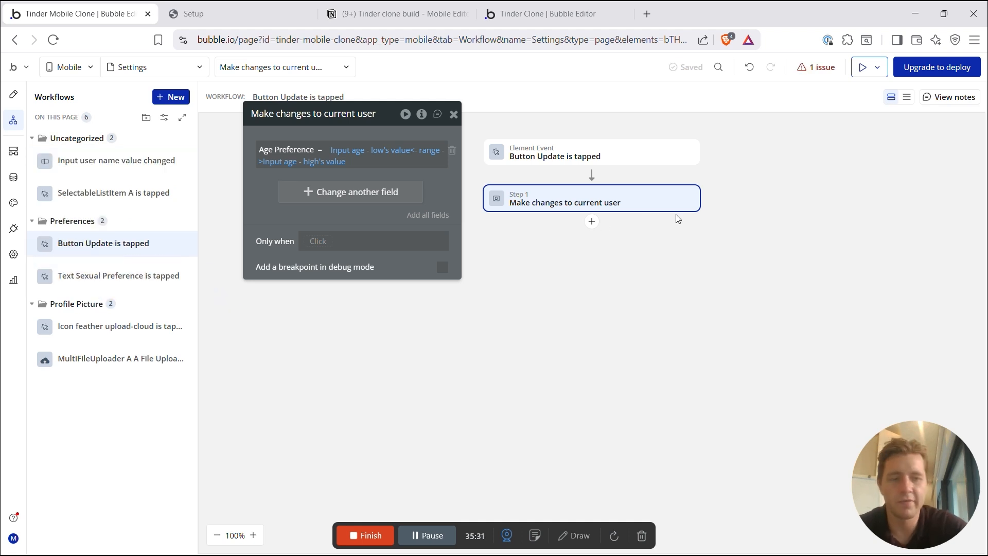
Step: Inspect the preference settings group, its upper age input and the Sexual Preference text in the page design
click(16, 93)
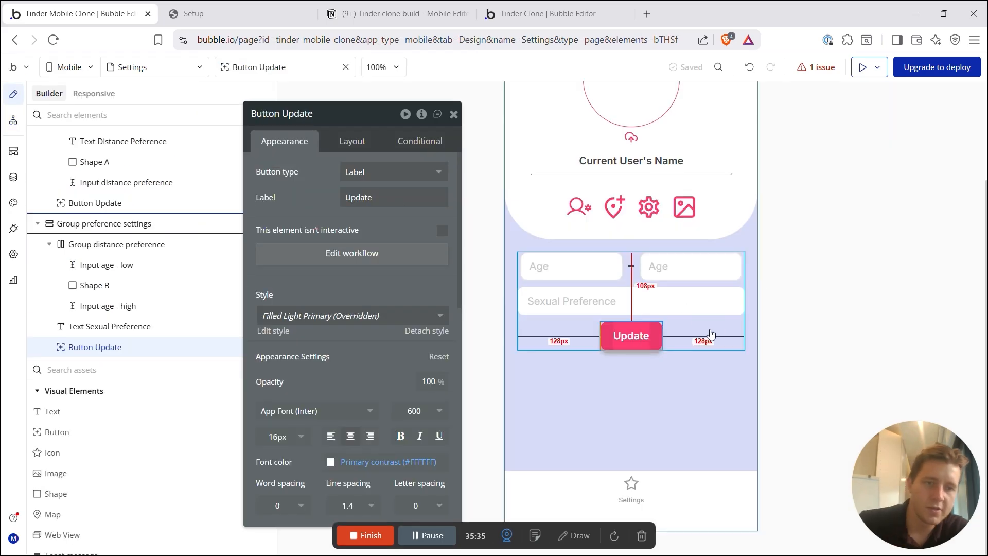
click(704, 322)
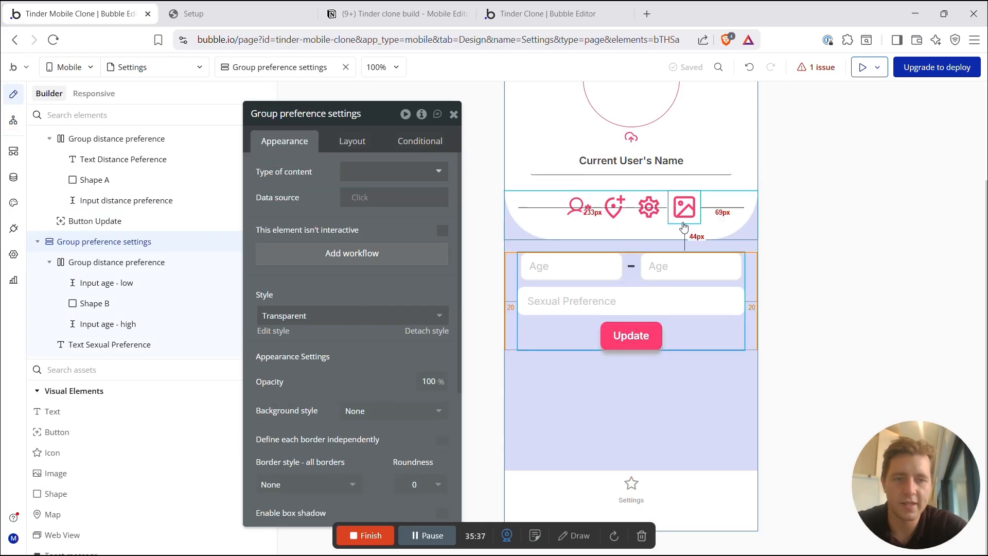
click(658, 271)
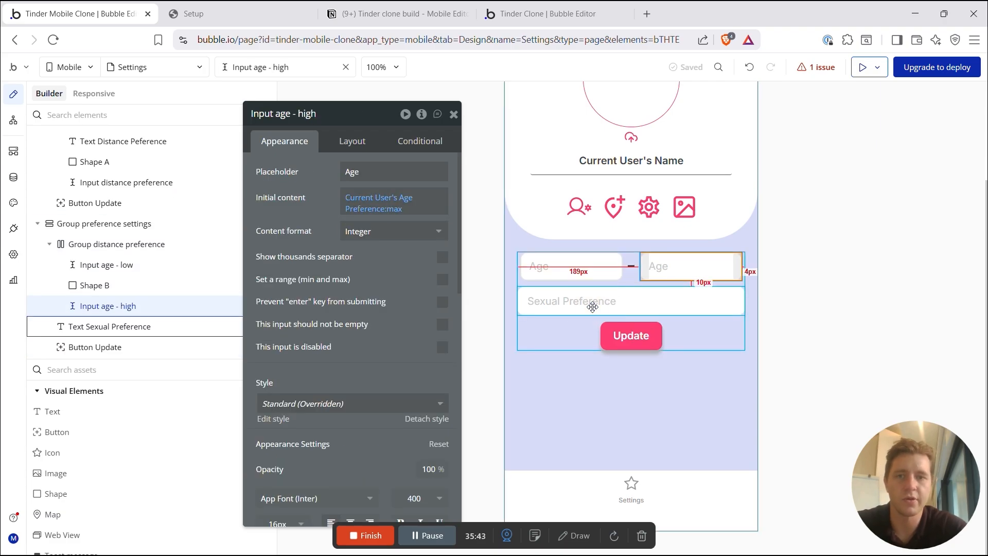
click(560, 293)
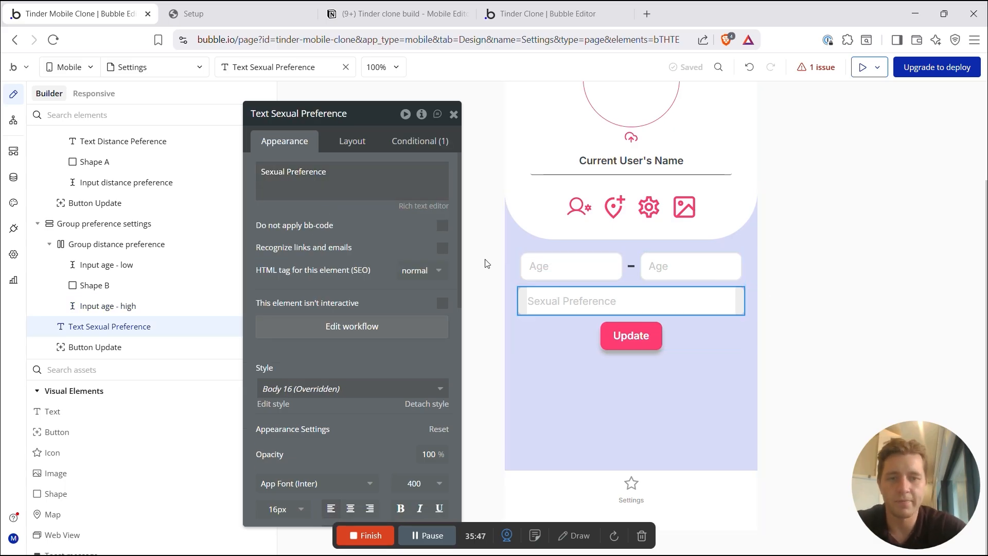
click(115, 234)
drag(288, 188, 390, 479)
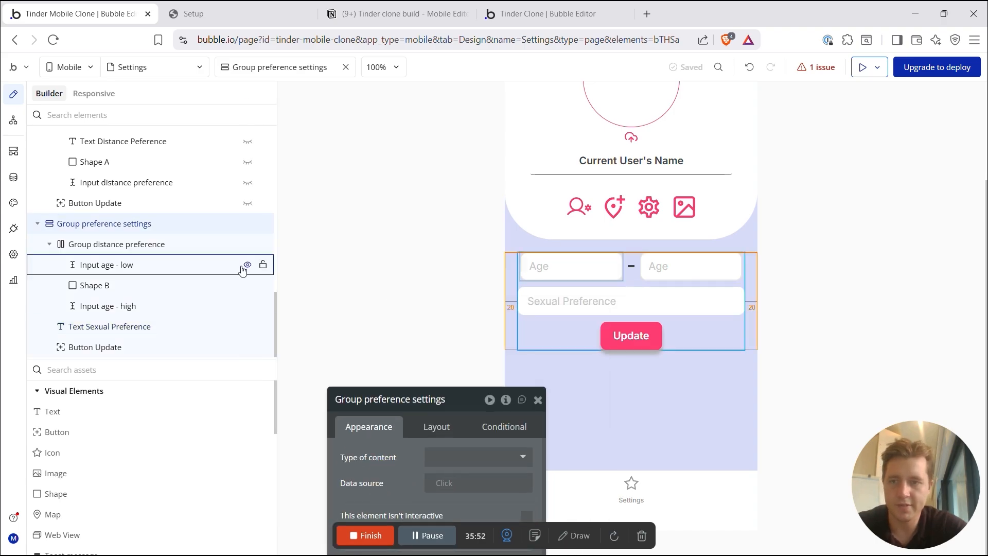
drag(436, 403, 344, 94)
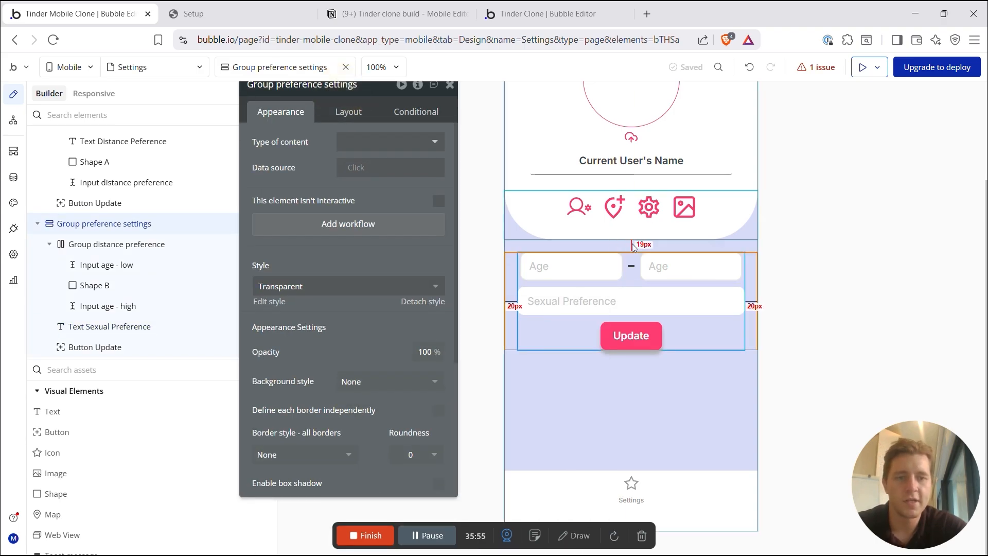
scroll(632, 360, up, 2)
click(633, 411)
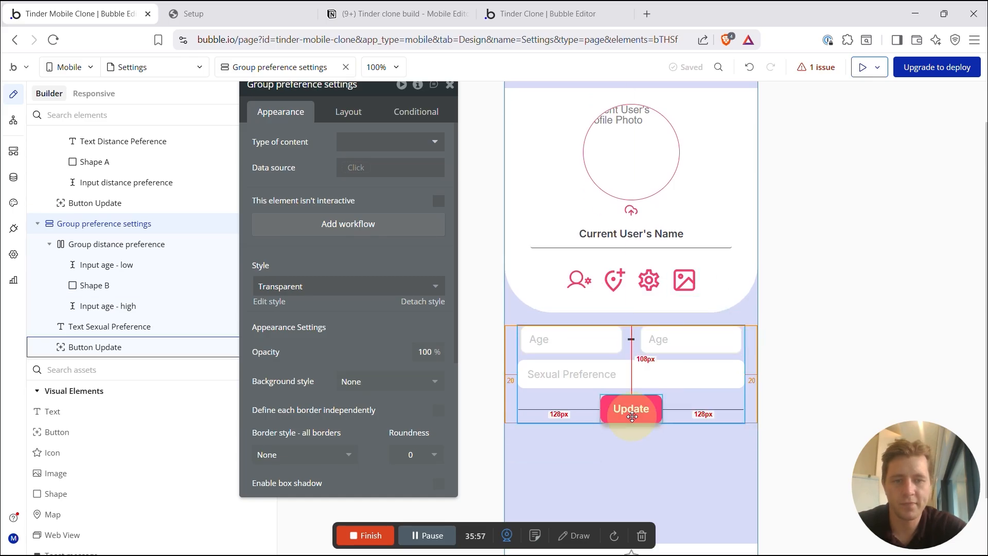
click(349, 223)
click(593, 222)
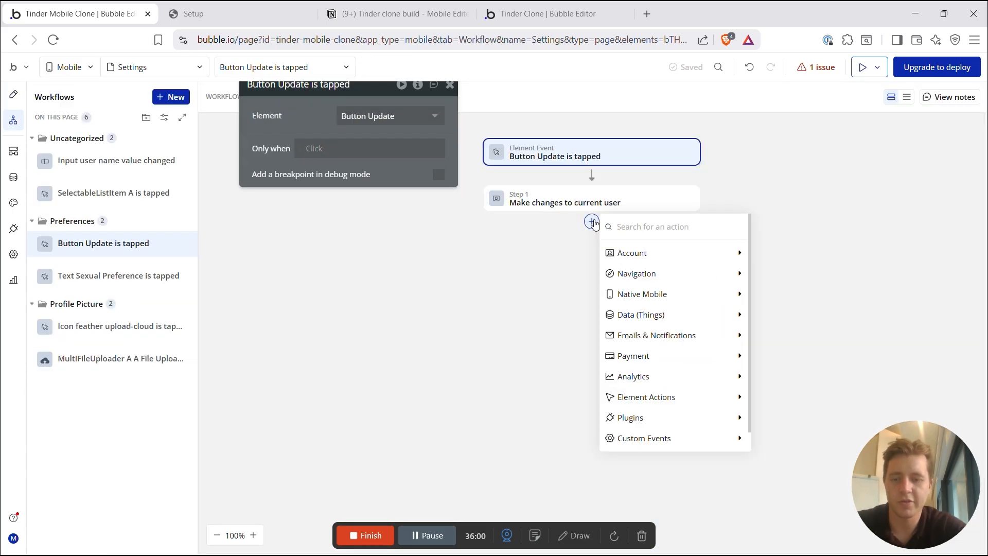
click(14, 95)
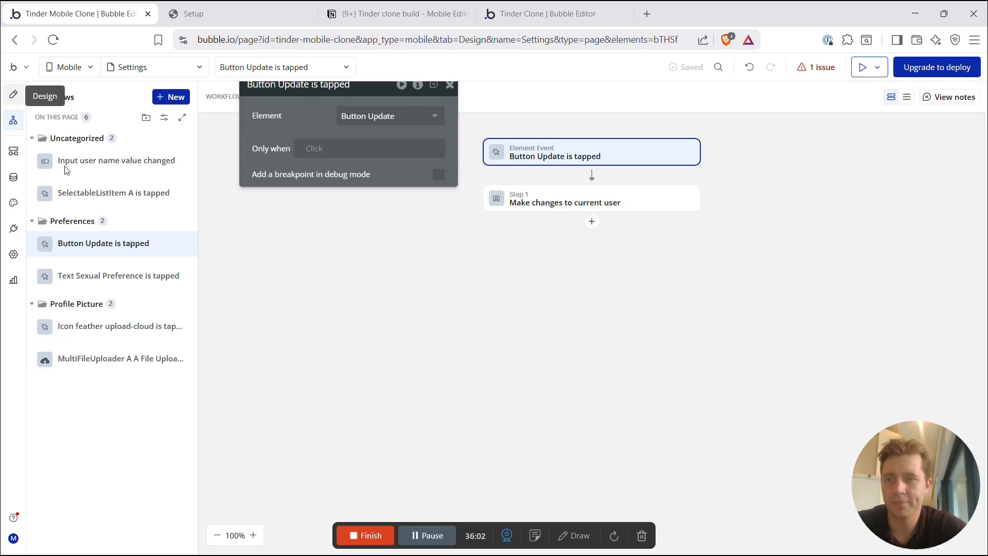
Step: Search the assets for "toast" and place a Toast message element in Group top header
click(66, 370)
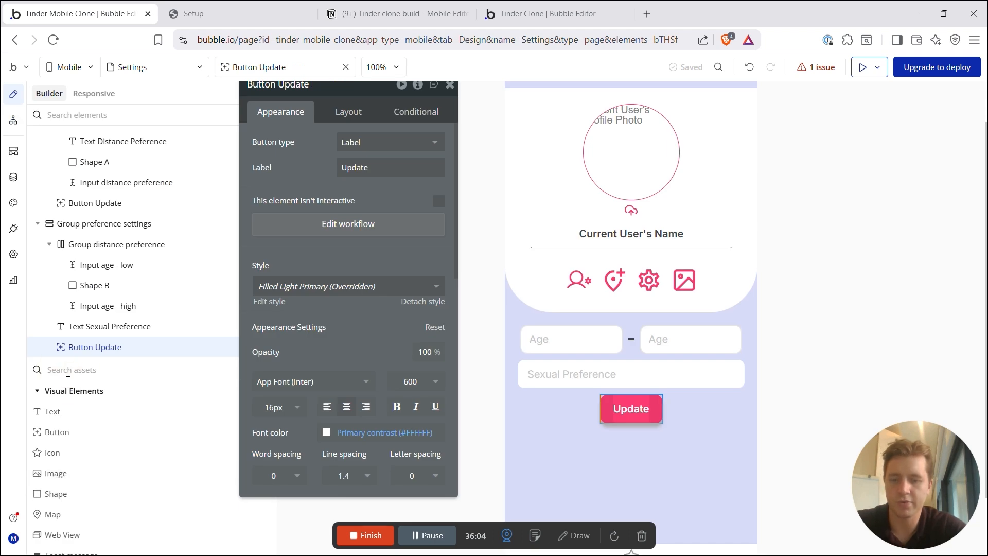
text(toast)
drag(77, 413, 565, 126)
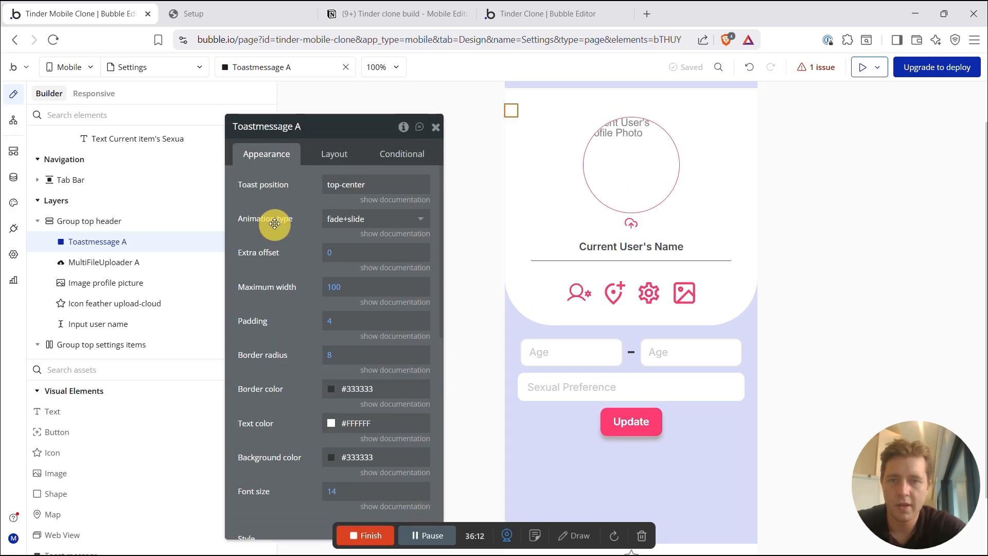
Step: Set the toast message's border color to Primary (#FE3C72) and its background color to Primary 10 (#FD5564)
scroll(342, 403, down, 2)
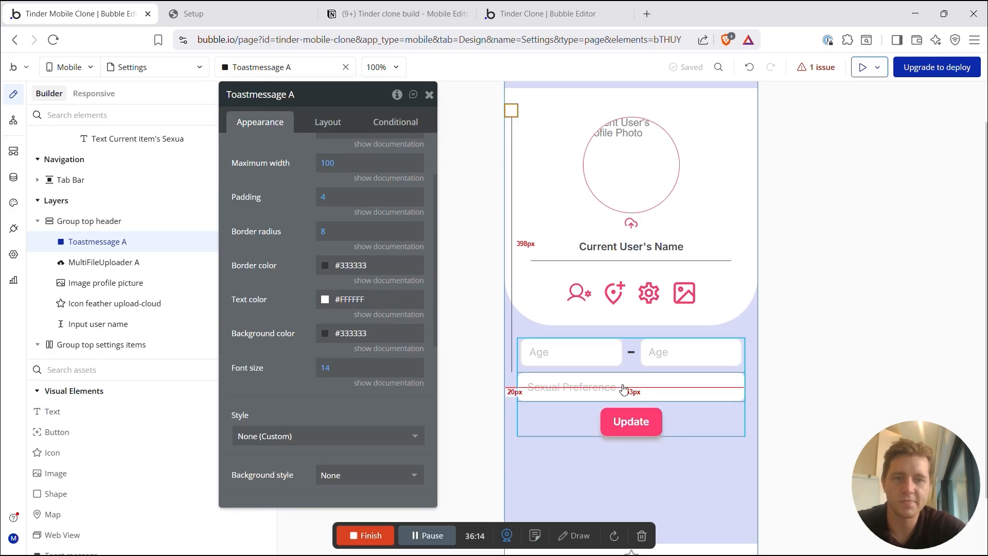
click(324, 265)
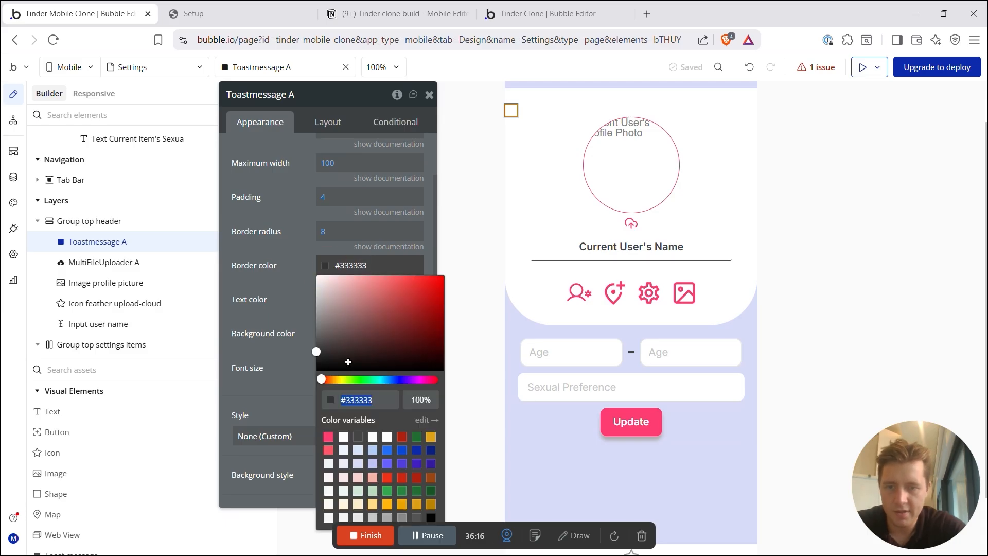
click(329, 437)
click(291, 284)
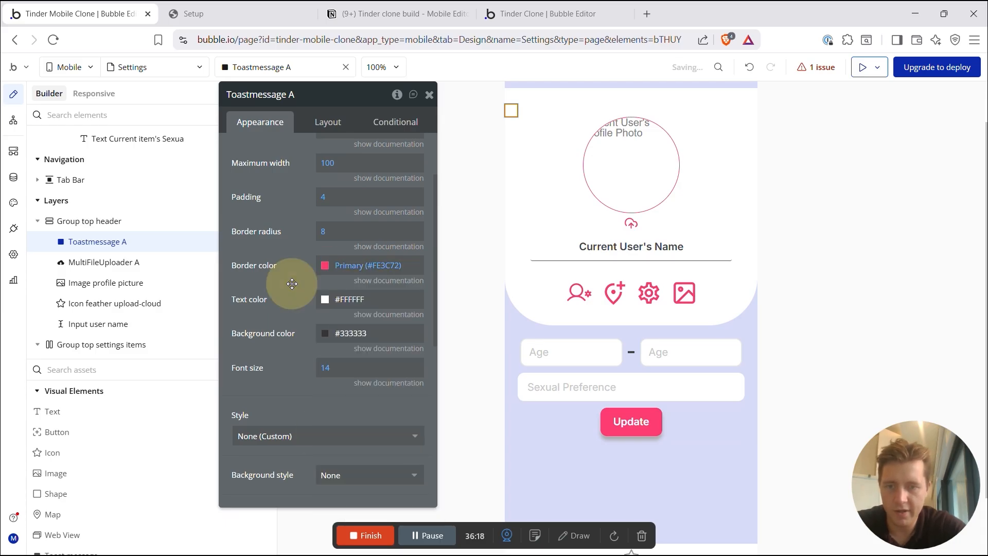
click(323, 333)
click(329, 473)
click(294, 311)
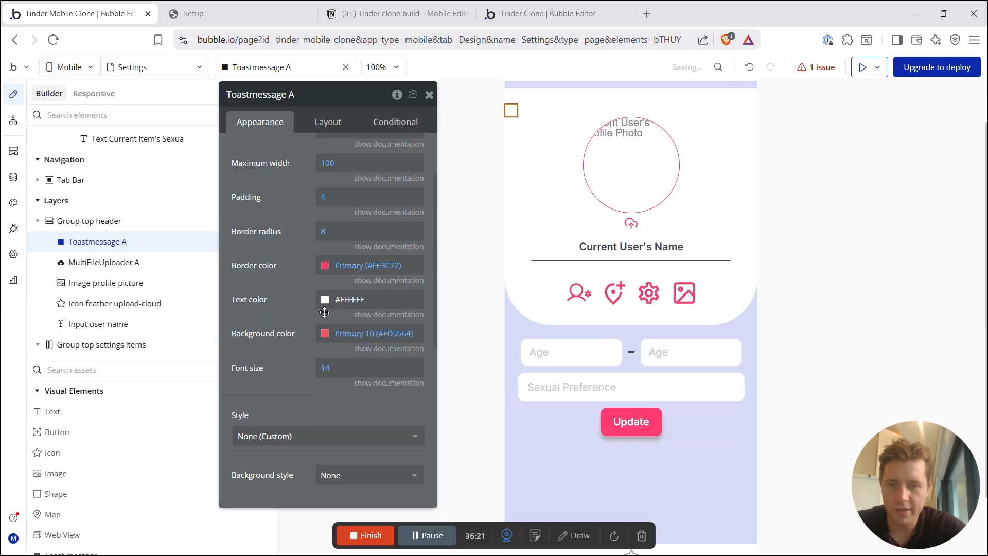
Step: Add a Show a Toast message action as step 2 of the preference settings Update button's workflow
click(636, 426)
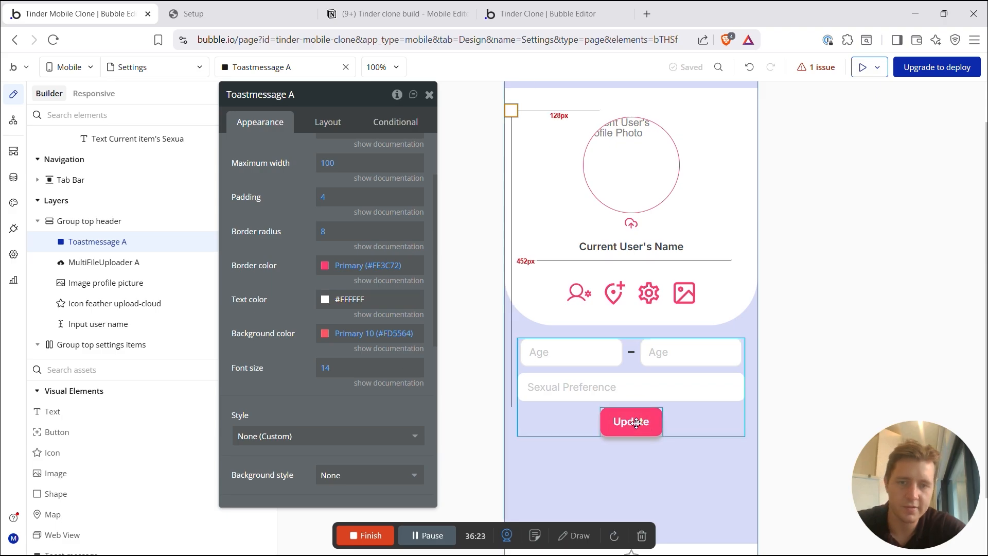
click(312, 142)
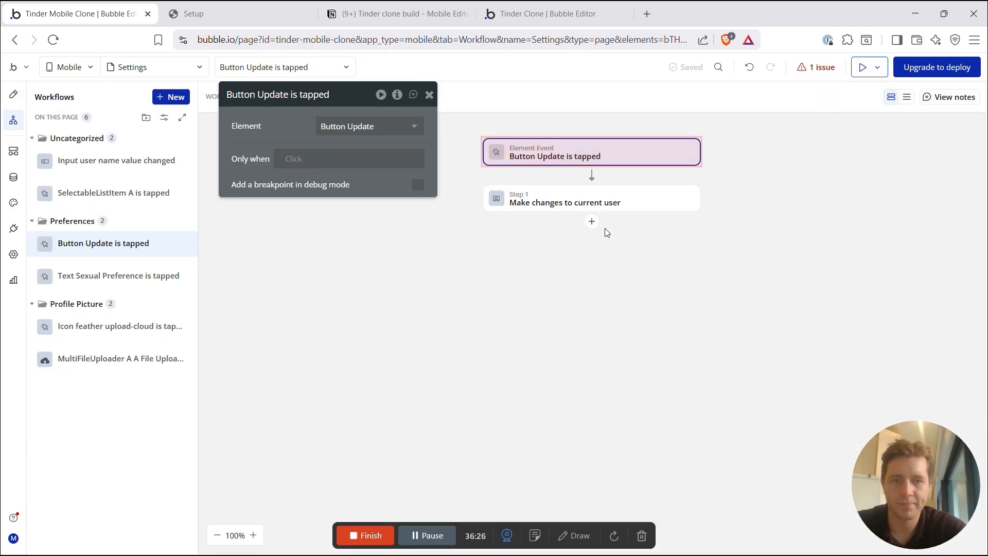
click(592, 221)
text(Toas)
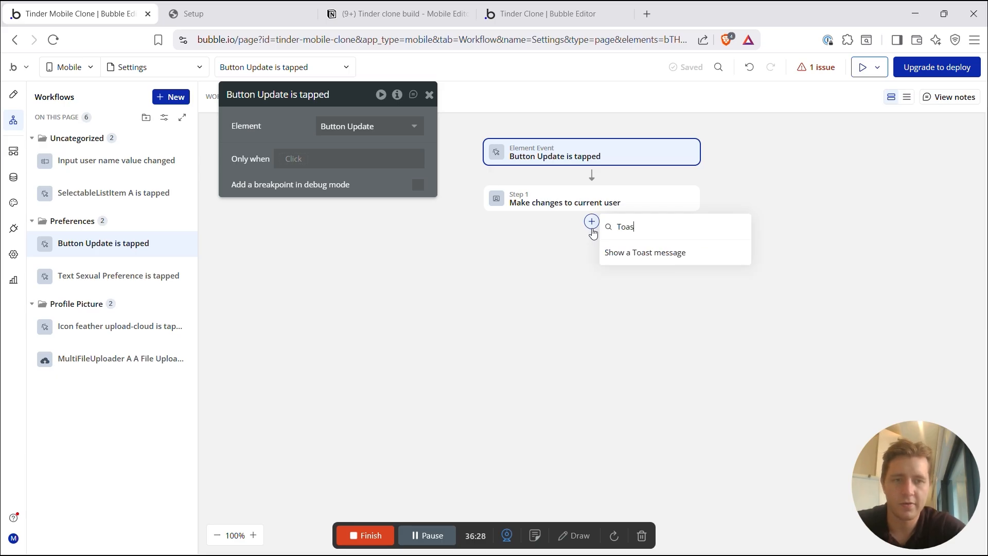
click(639, 255)
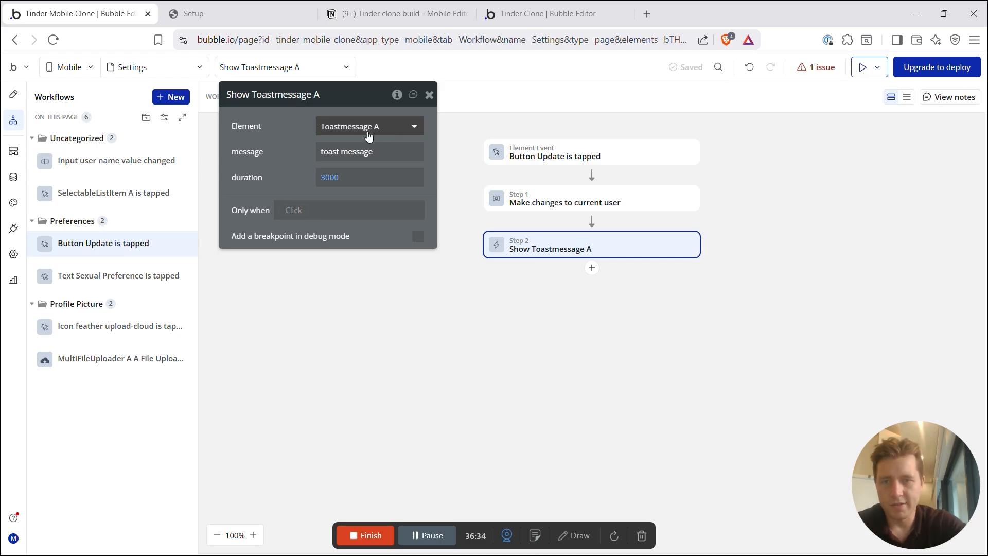
Step: Set the toast action's message to "Saved!" and close its properties
click(356, 147)
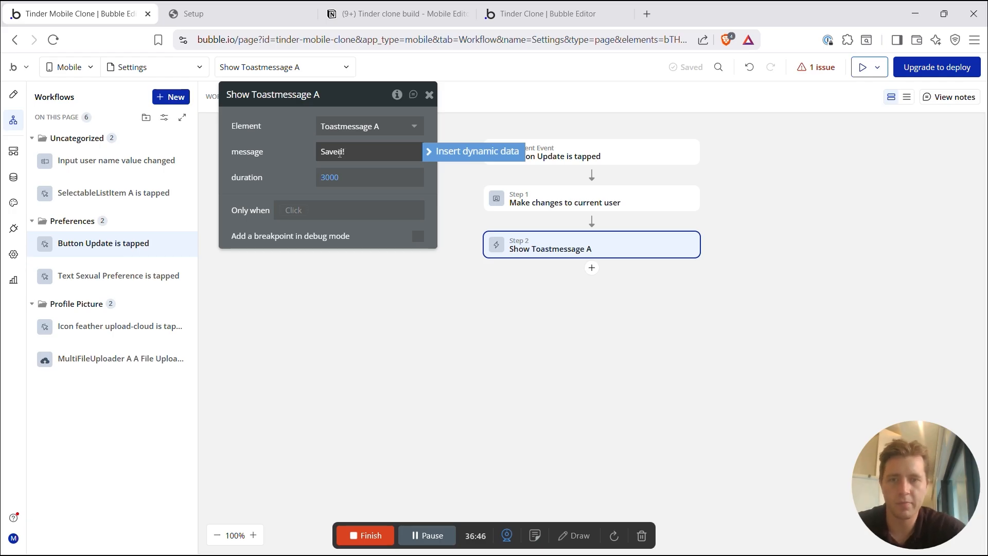
text(!)
click(270, 166)
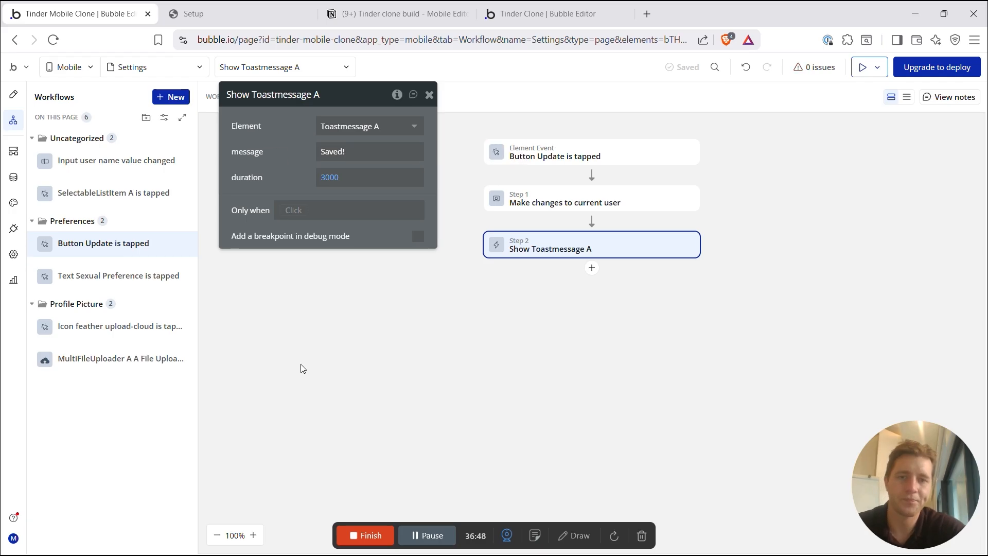
click(429, 94)
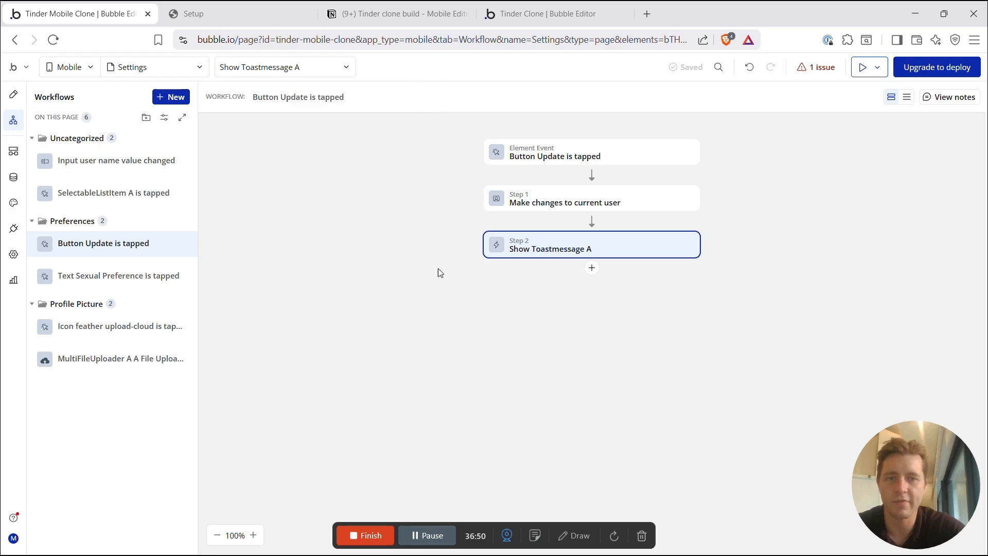
Step: Hide and collapse Group preference settings in the page design, and show Group location settings
click(13, 94)
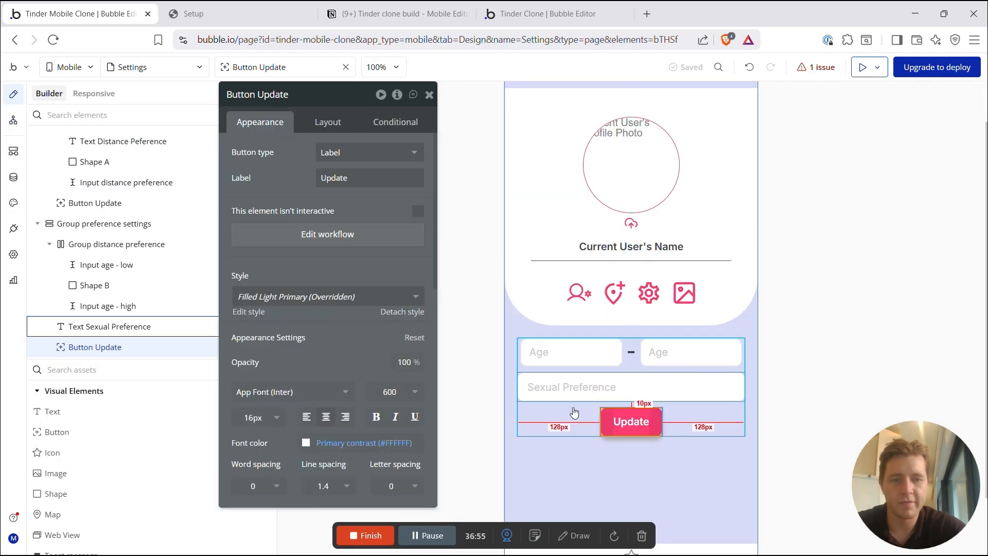
scroll(656, 396, down, 1)
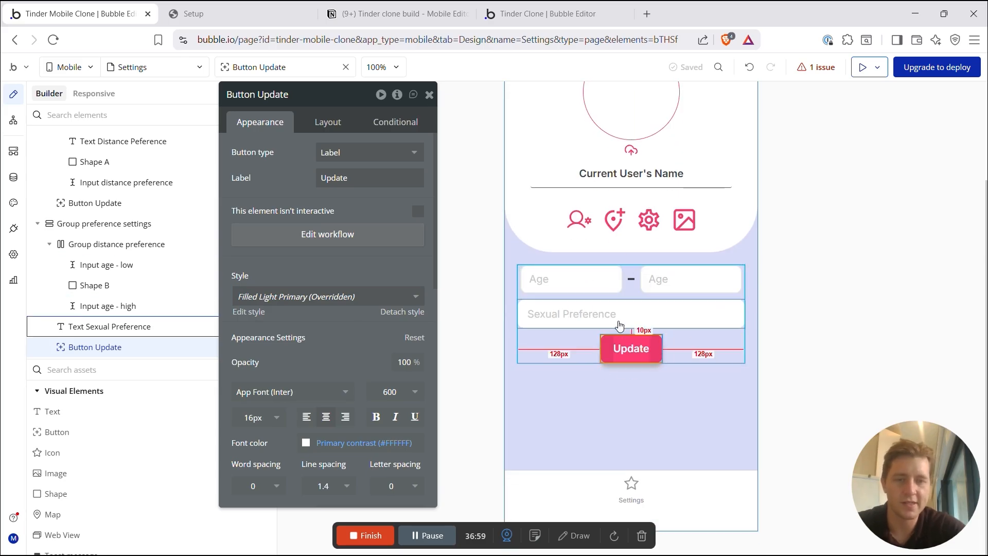
click(540, 341)
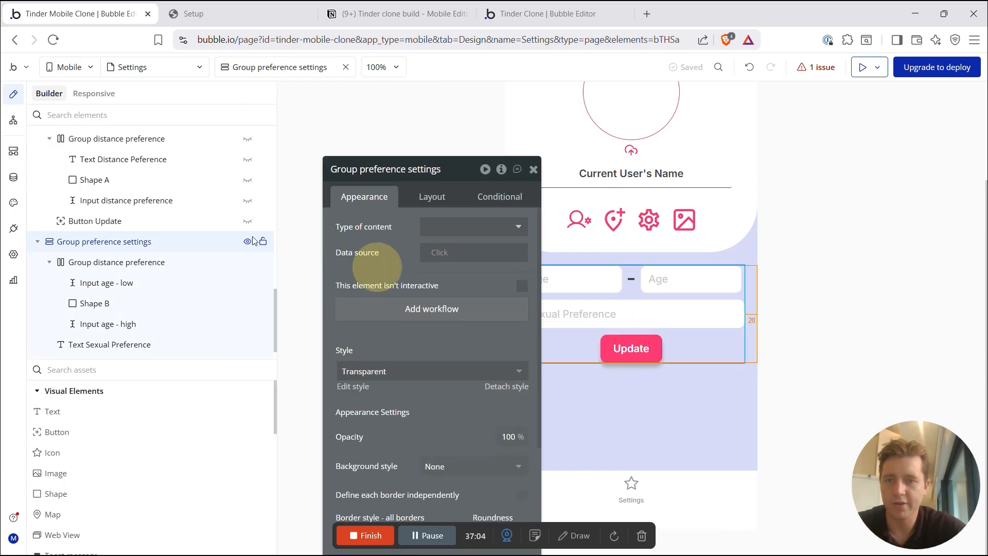
click(248, 242)
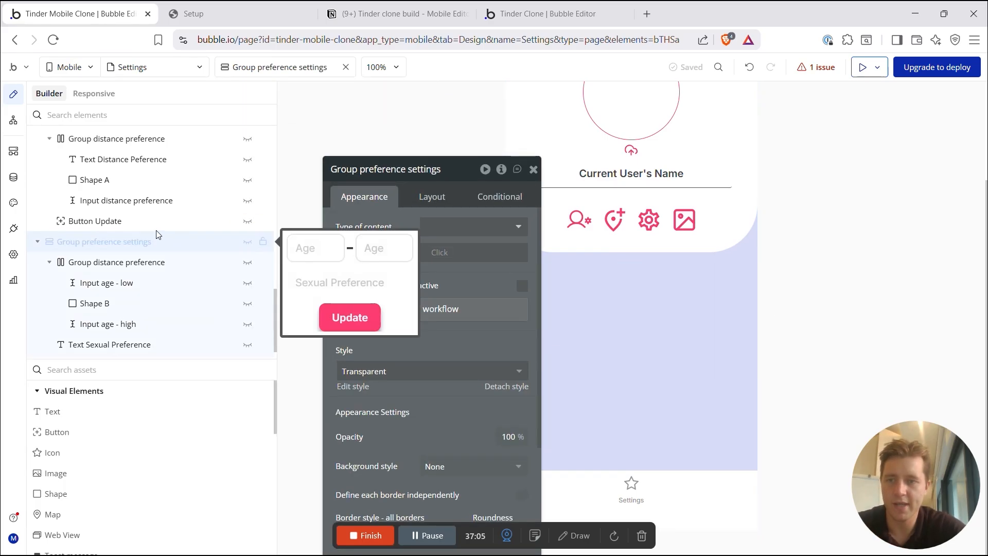
click(37, 241)
click(248, 203)
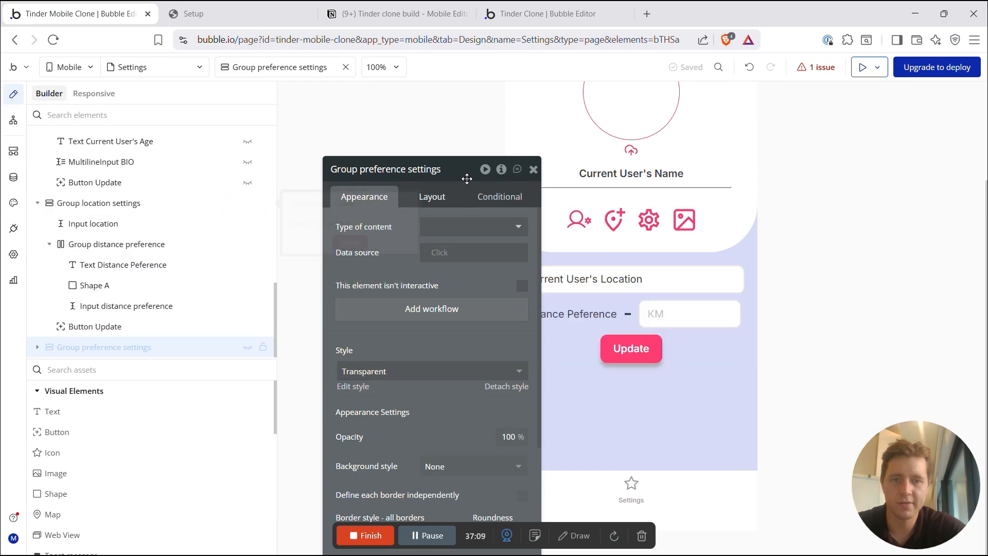
click(533, 169)
Step: Check the Input location element's properties and create a workflow for tapping the location settings' Update button
click(553, 281)
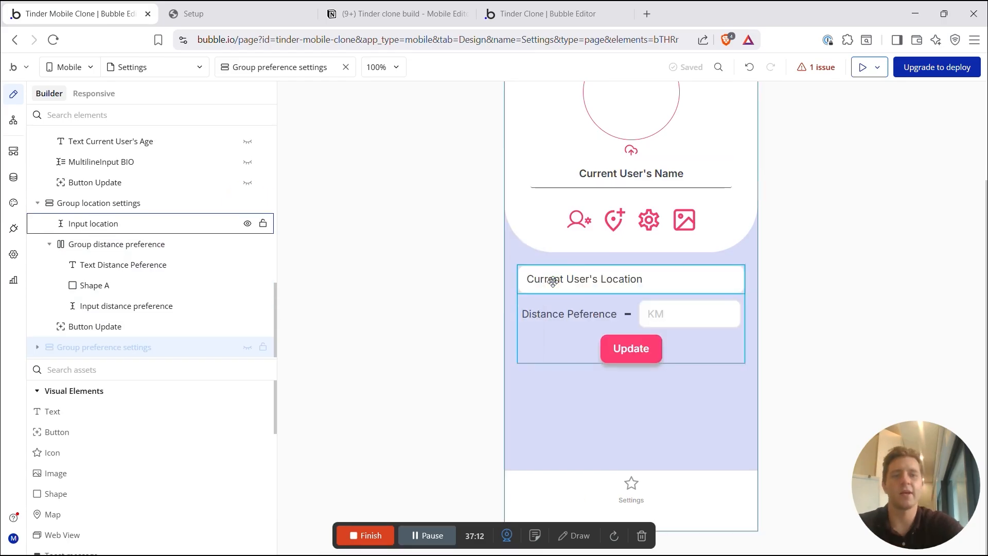
double_click(553, 281)
drag(458, 353, 416, 264)
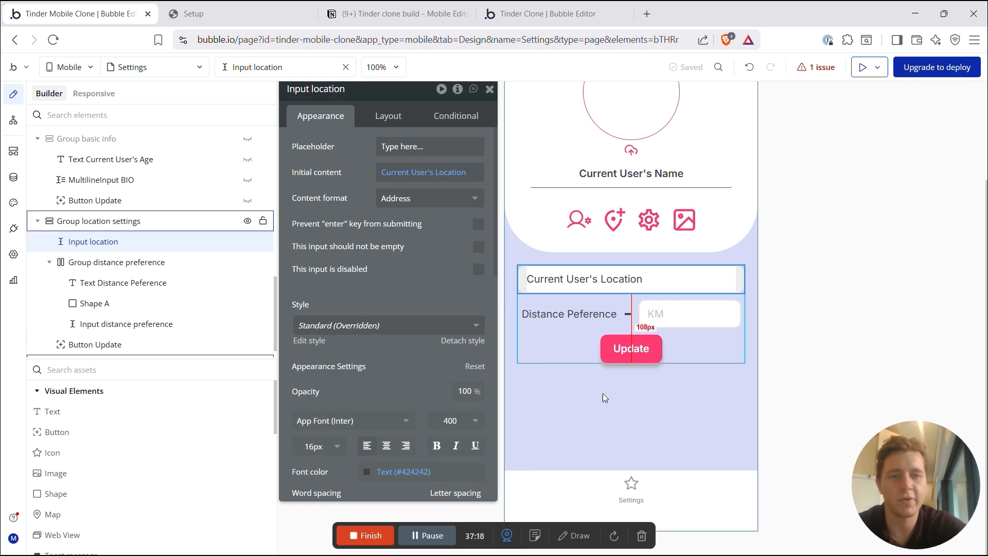
click(626, 354)
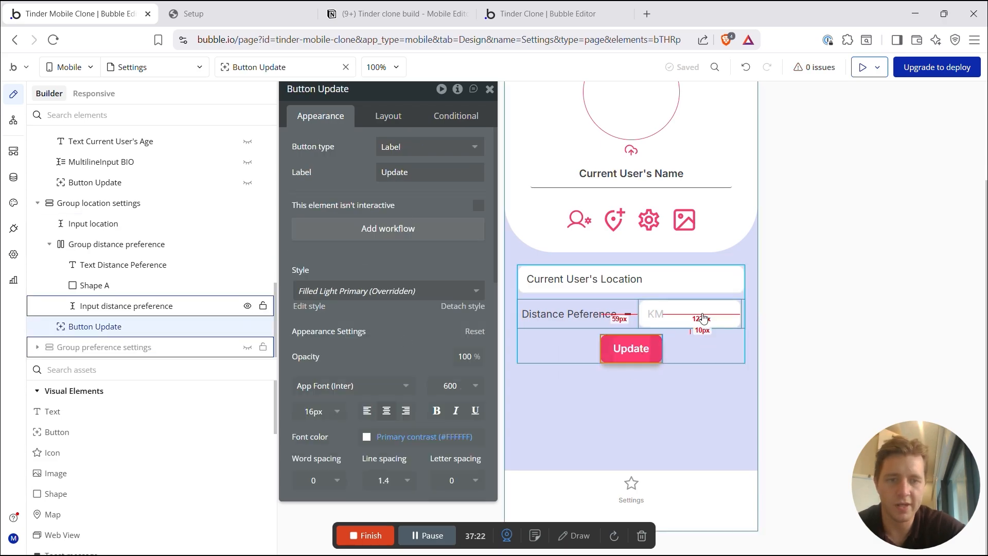
click(408, 231)
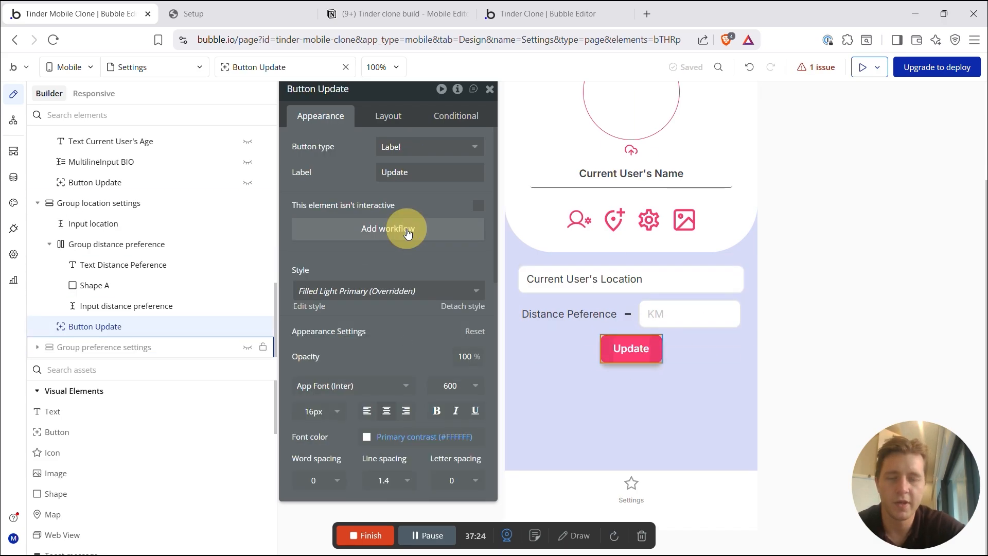
Step: Add a new workflow folder named Location
click(147, 119)
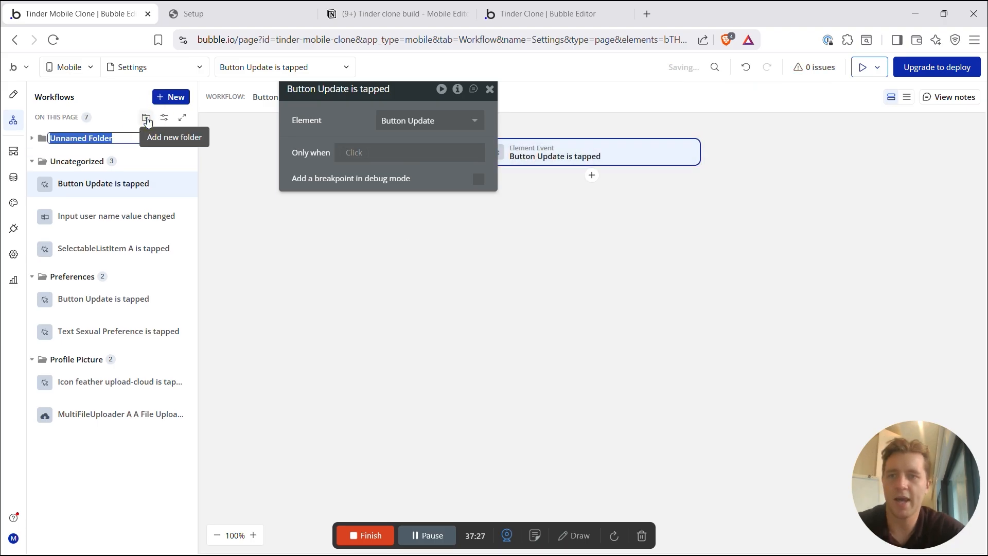
text(Location)
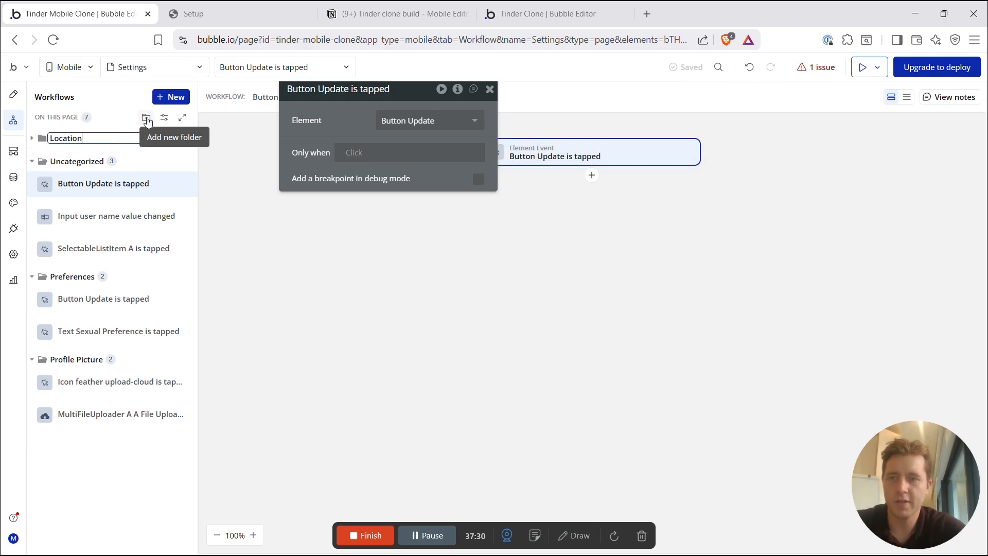
key(Return)
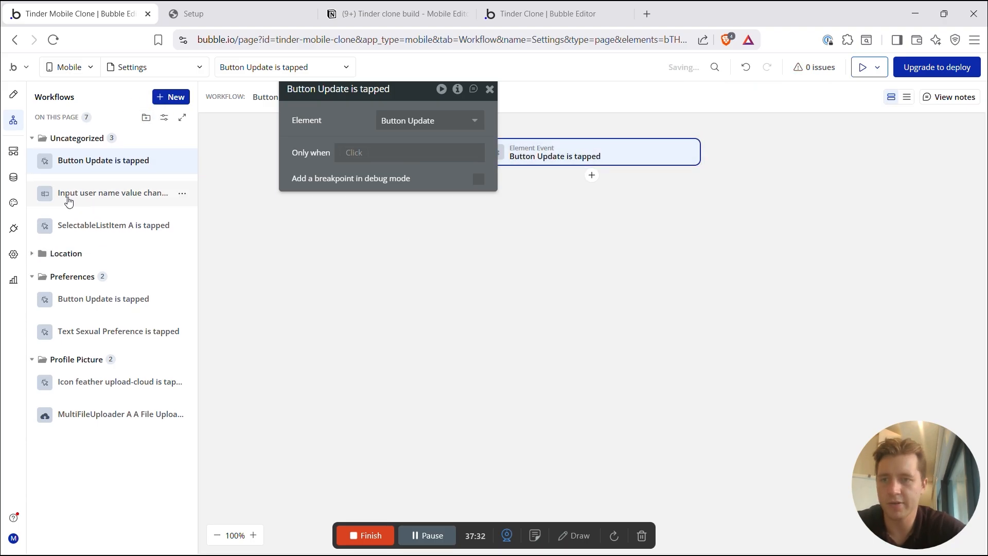
mouse_move(100, 169)
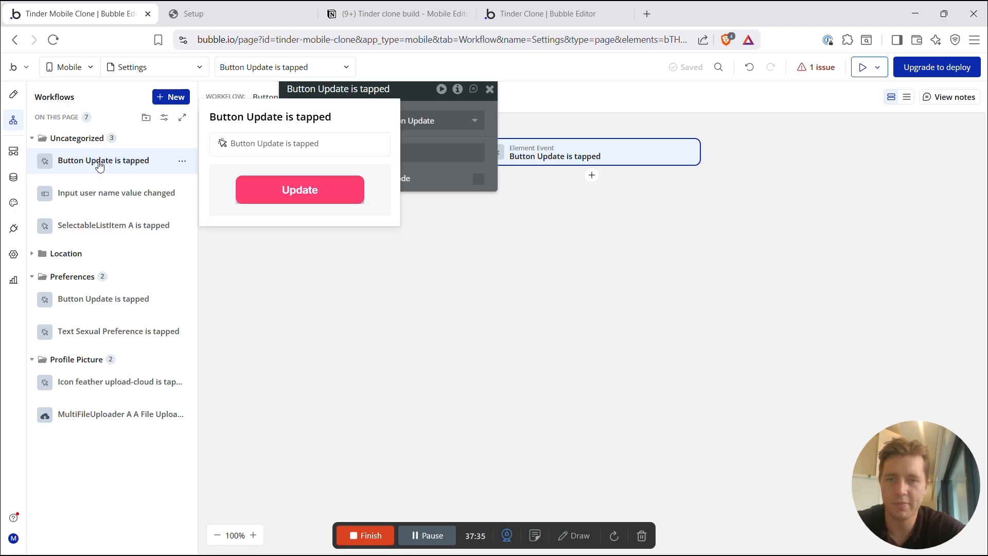
Step: Move the uncategorized Update button workflow into the Location folder and add a Make changes to current user action to it
drag(93, 162, 110, 253)
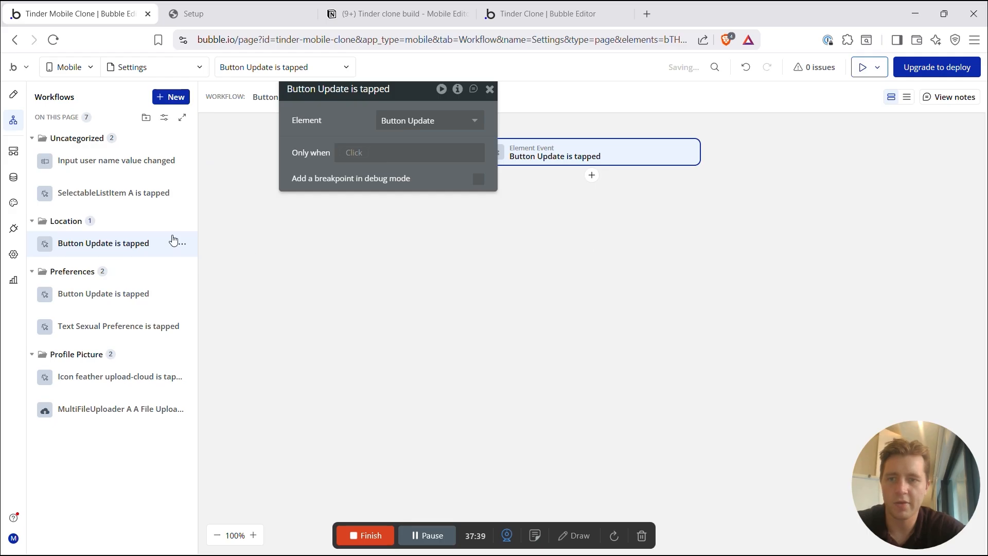
click(591, 180)
text(make)
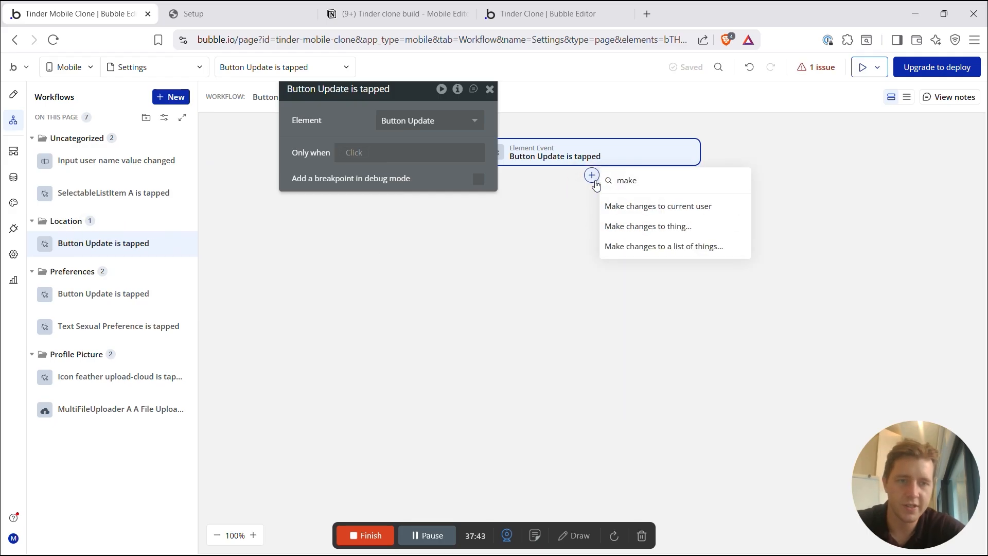
click(643, 208)
Step: Set the action's Location field to Input location's value
click(386, 129)
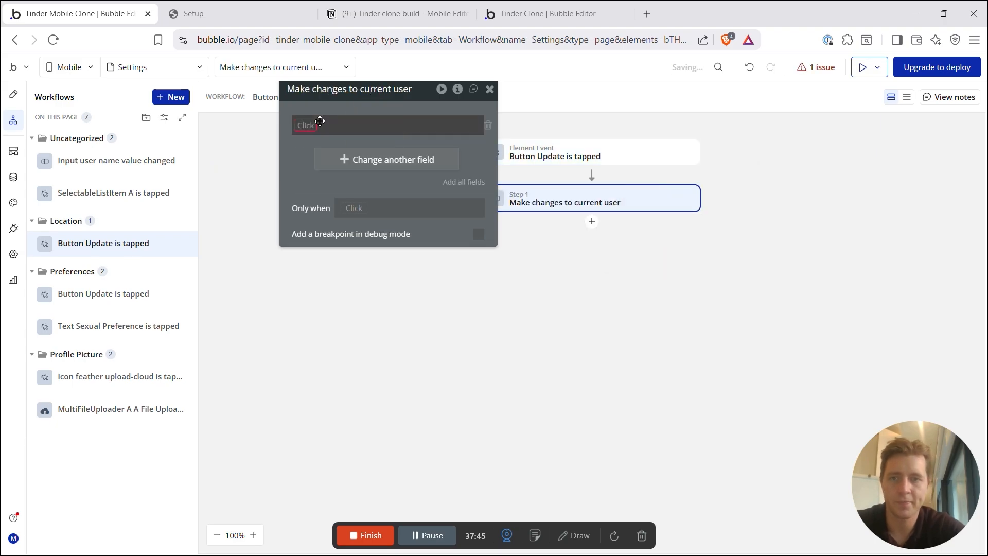
click(307, 125)
text(lcoati)
text(o)
key(BackSpace)
key(BackSpace)
key(BackSpace)
key(BackSpace)
key(BackSpace)
key(BackSpace)
key(BackSpace)
text(loca)
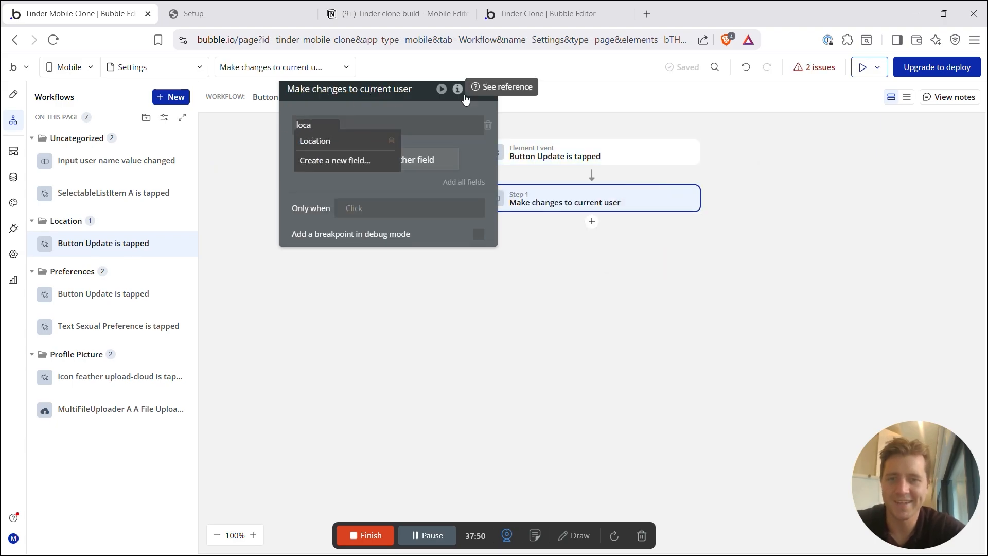
click(319, 142)
click(353, 129)
text(input)
click(372, 209)
click(407, 159)
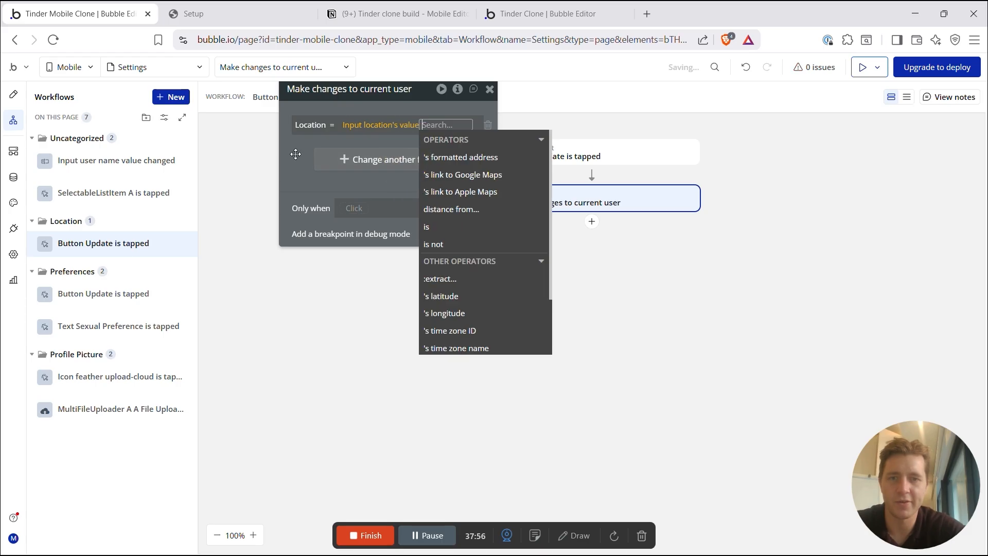
click(293, 144)
Step: Add a Distance Preference field to the action and set it to Input distance preference's value
click(384, 159)
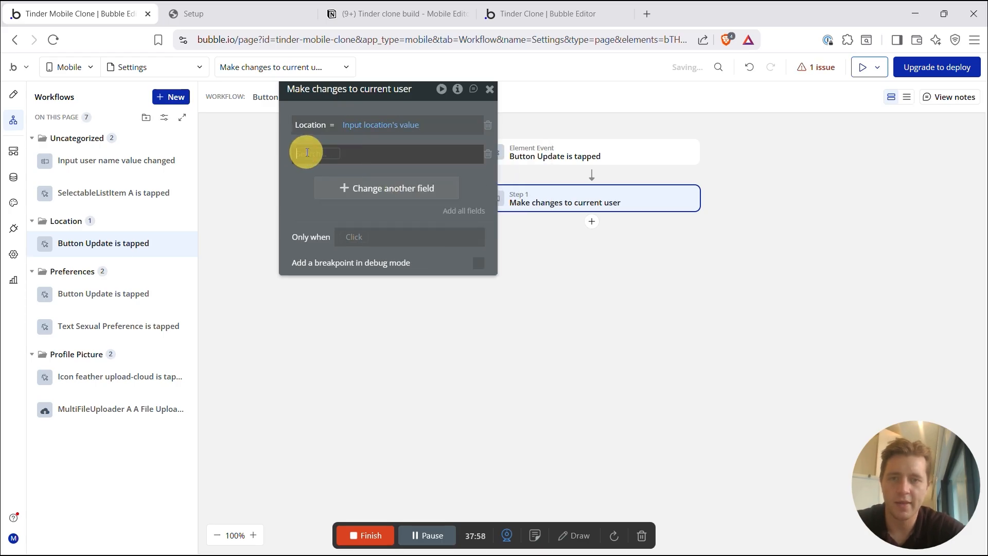
click(307, 153)
text(Dis)
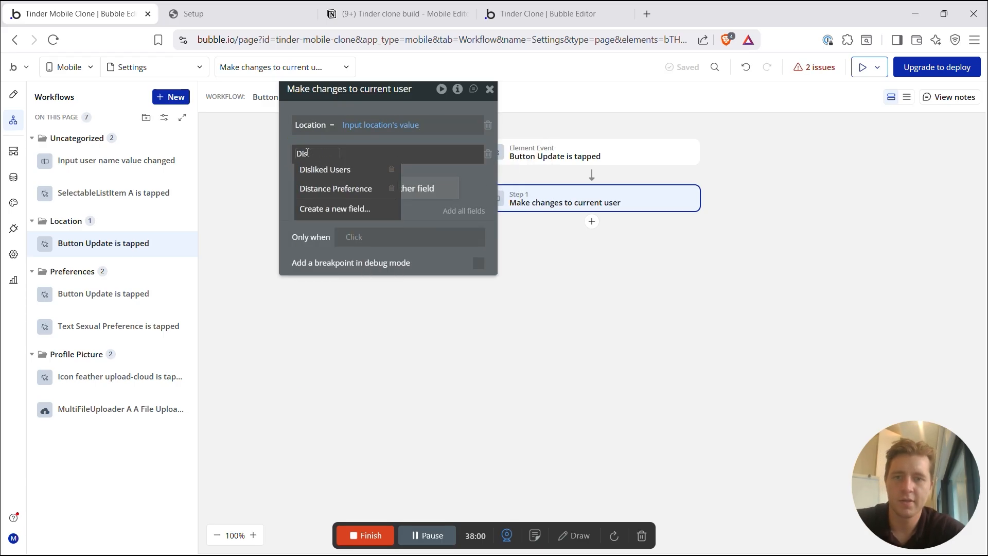
click(360, 189)
click(399, 155)
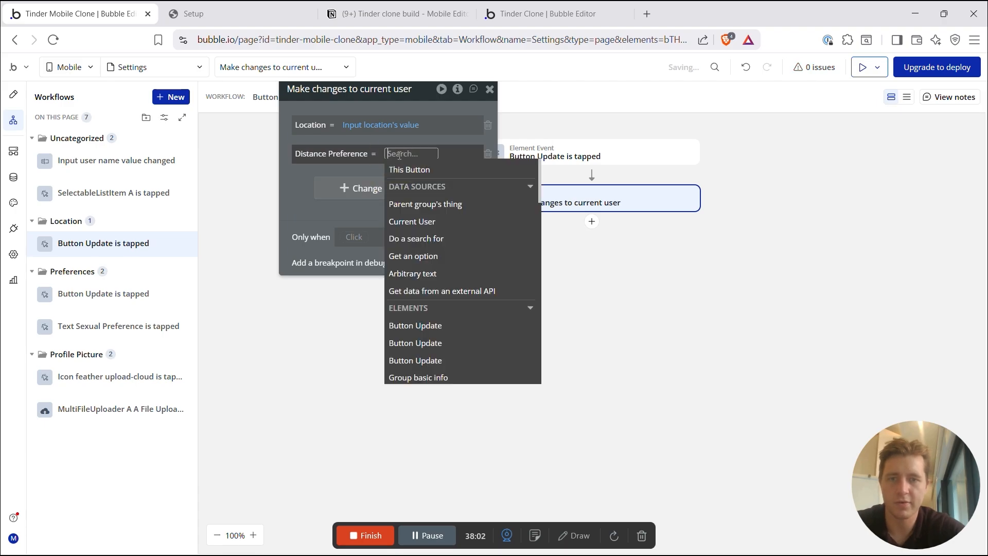
text(dis)
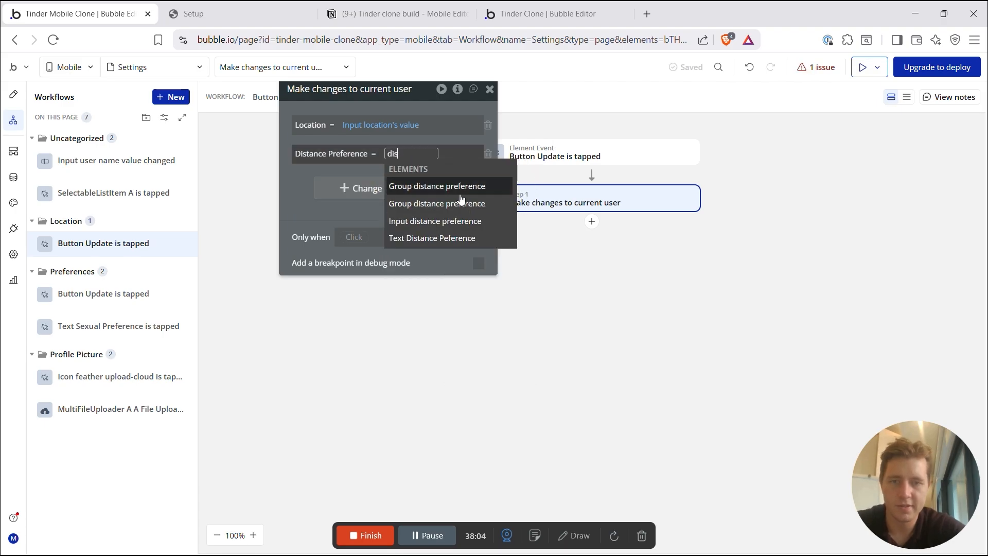
click(416, 222)
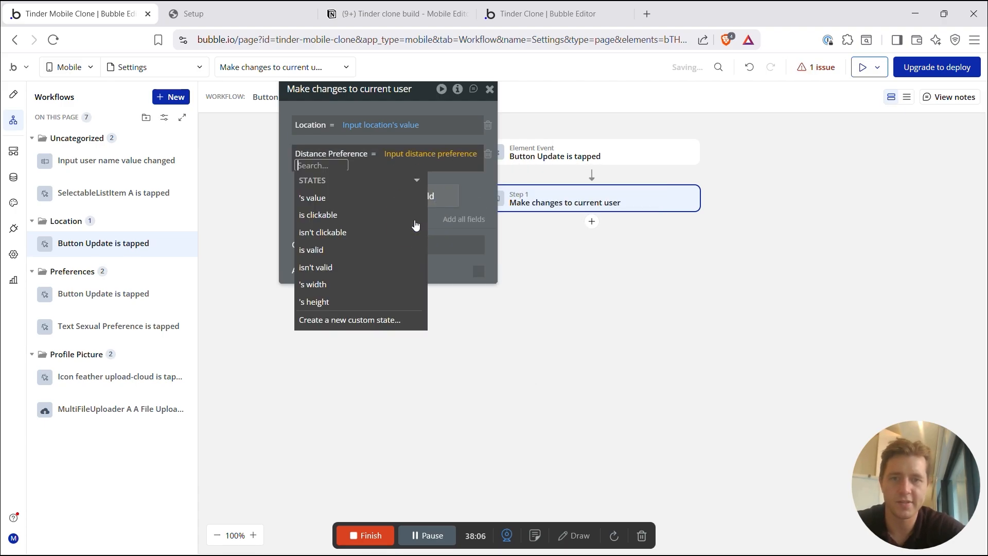
click(373, 197)
key(Escape)
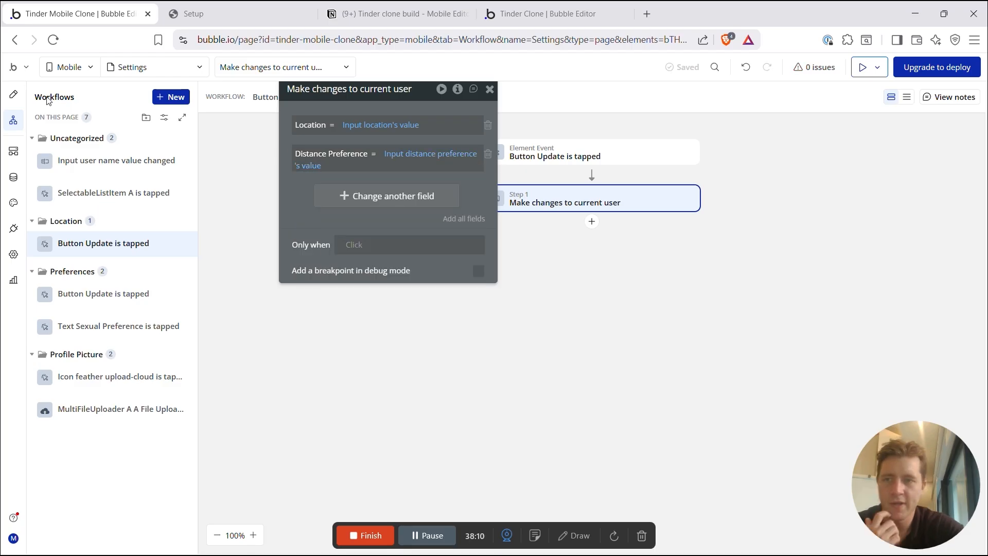
Step: Add a Show Toastmessage A action with the message "Saved!" to the location settings' Update workflow, and close its properties
click(14, 94)
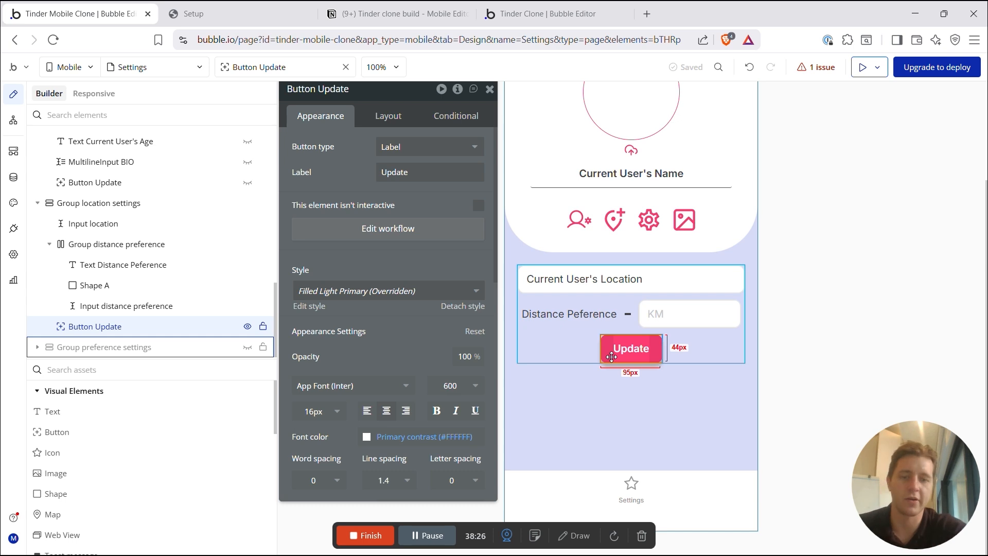
click(387, 229)
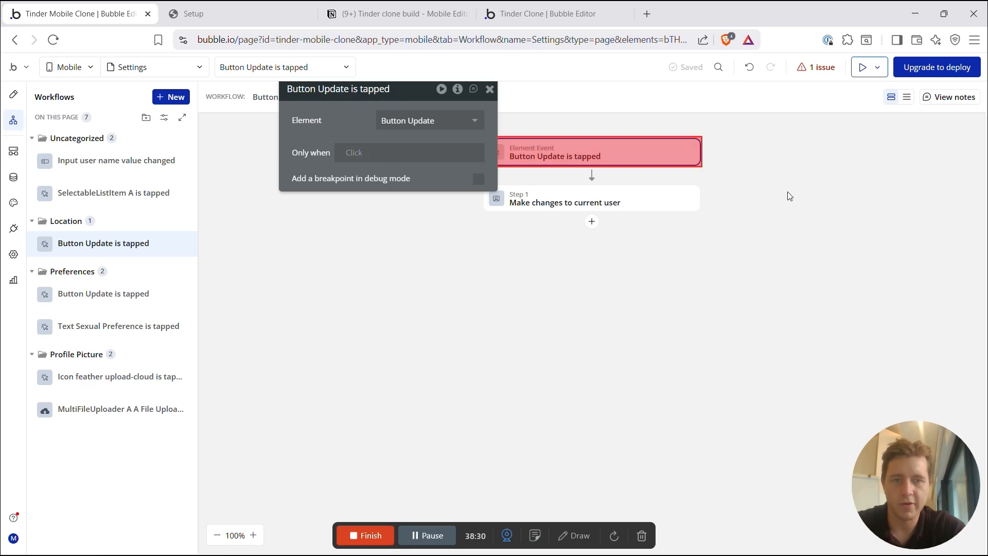
click(556, 206)
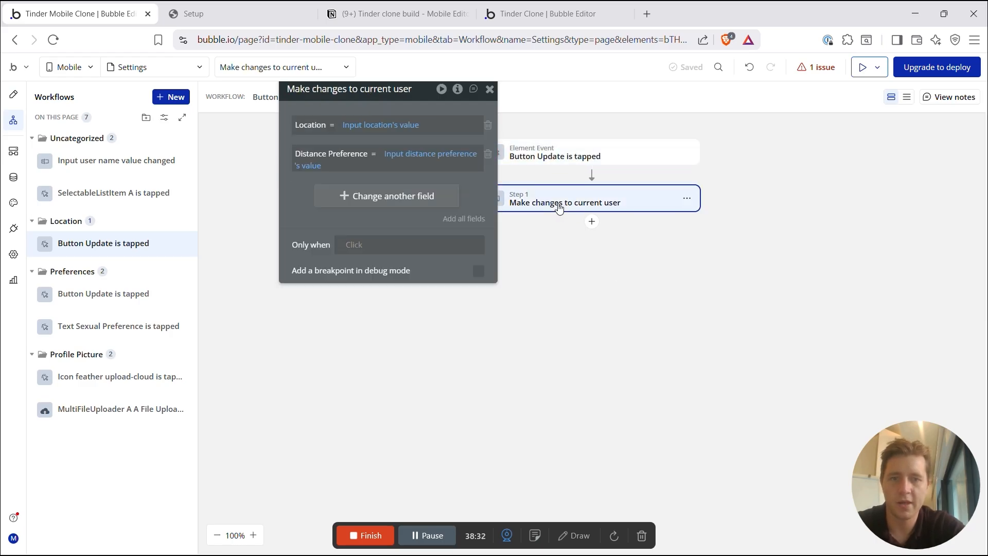
click(592, 222)
text(toast)
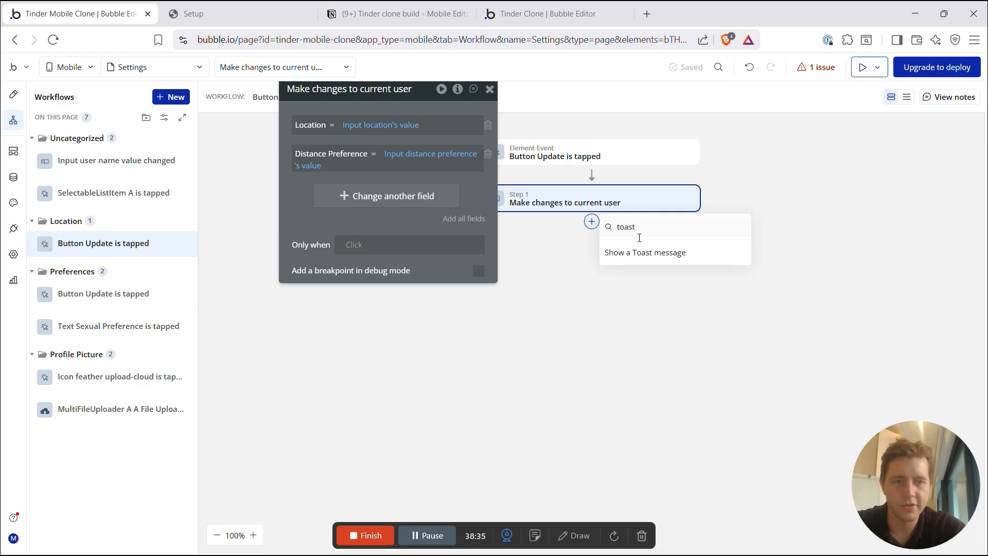
click(661, 253)
click(410, 149)
text(Sav)
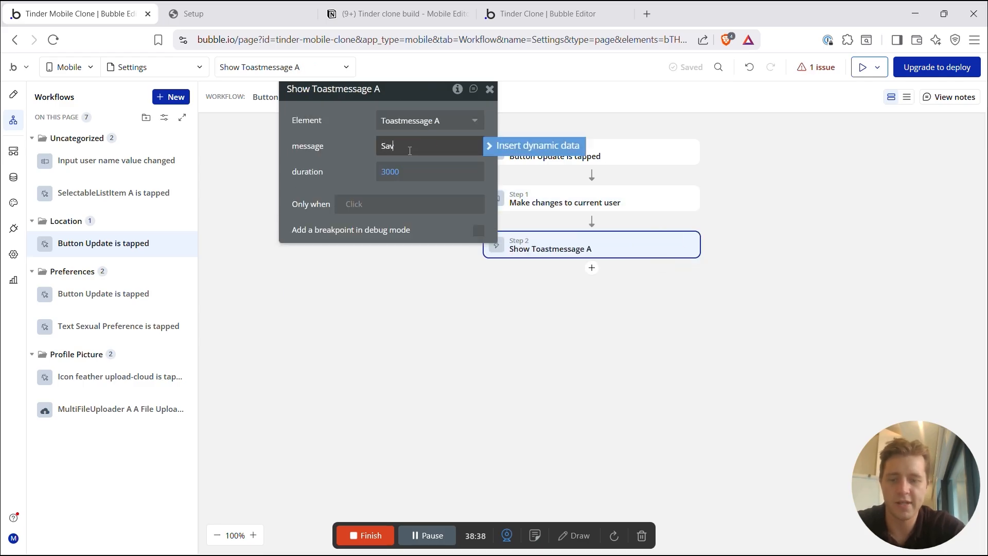
text(ed!)
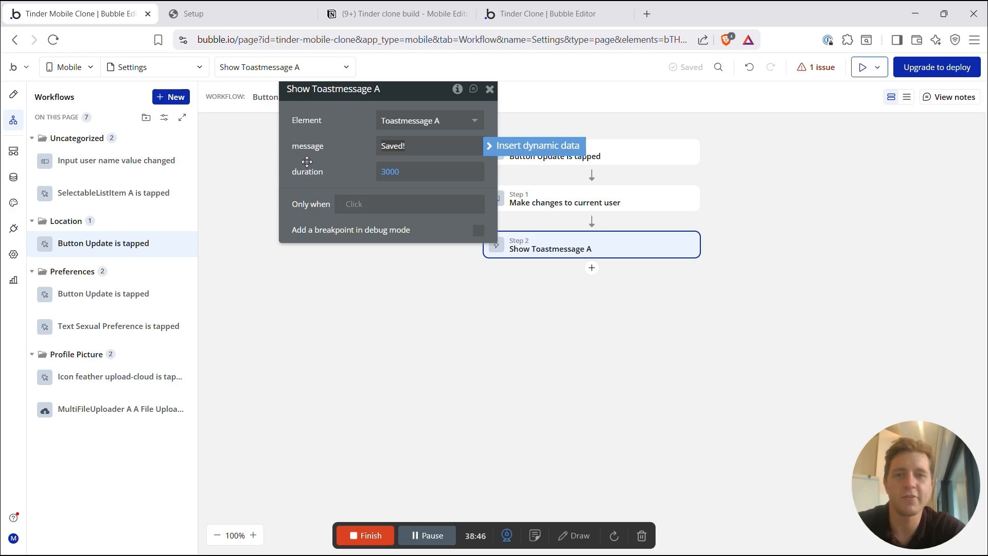
drag(354, 127, 309, 200)
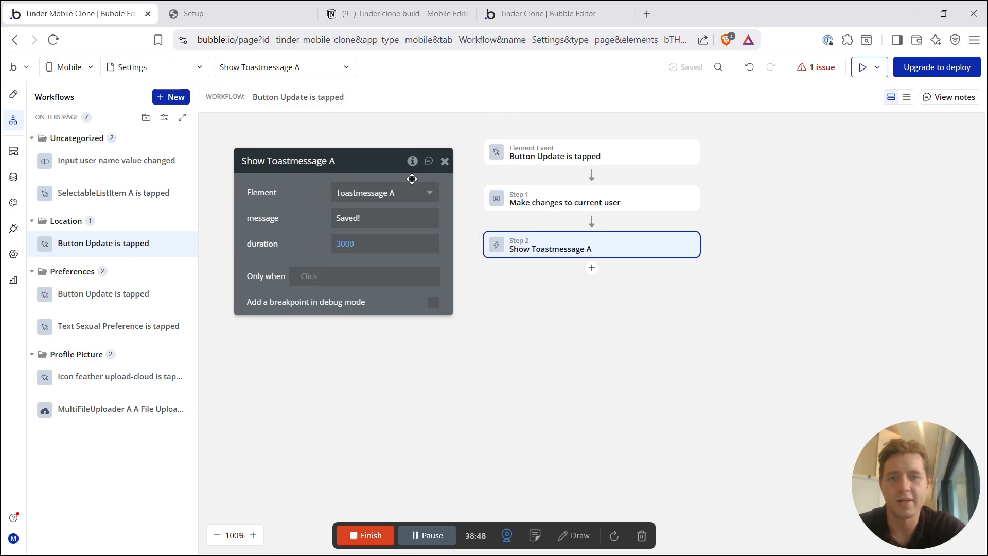
click(445, 161)
Step: Hide Group location settings in the page design and show Group basic info
click(13, 95)
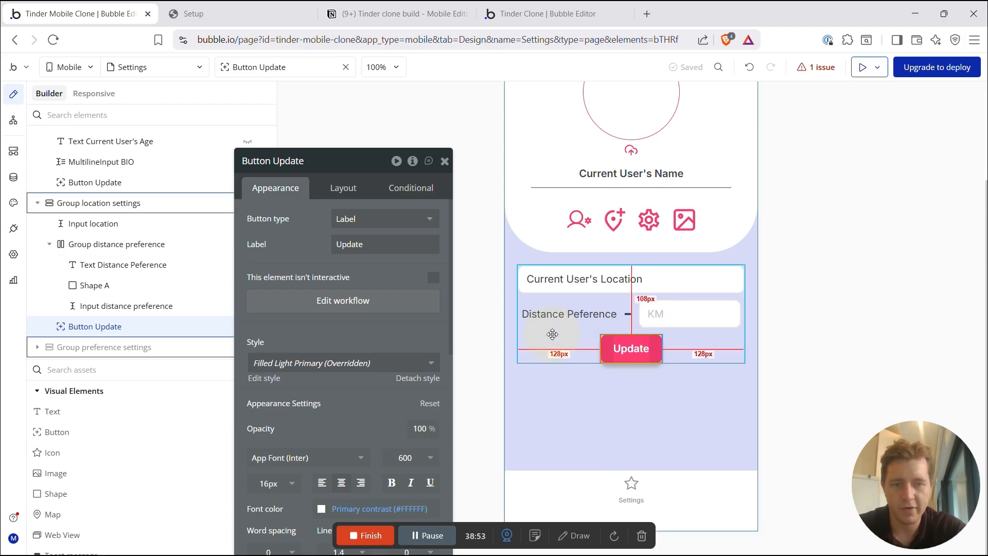
click(207, 202)
drag(298, 169, 396, 160)
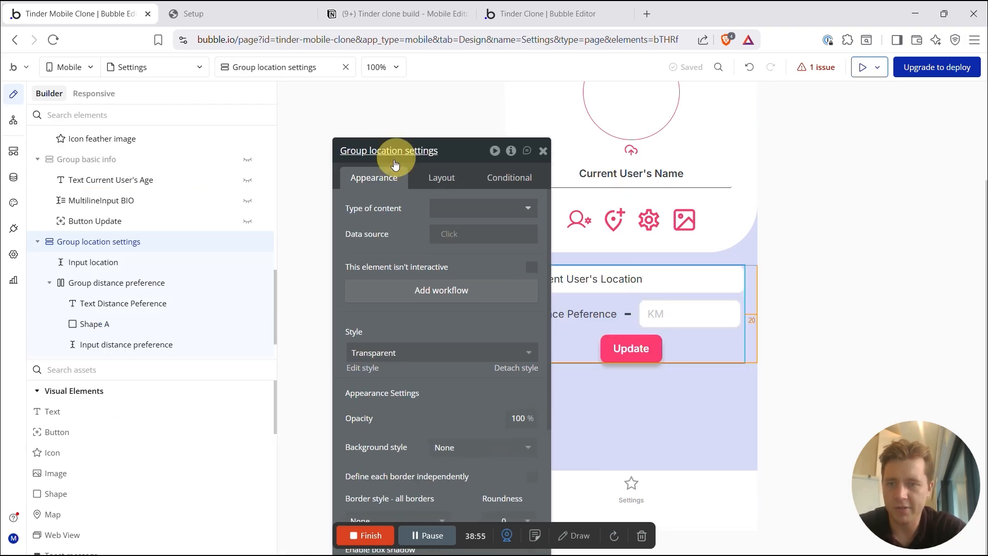
click(248, 243)
click(248, 160)
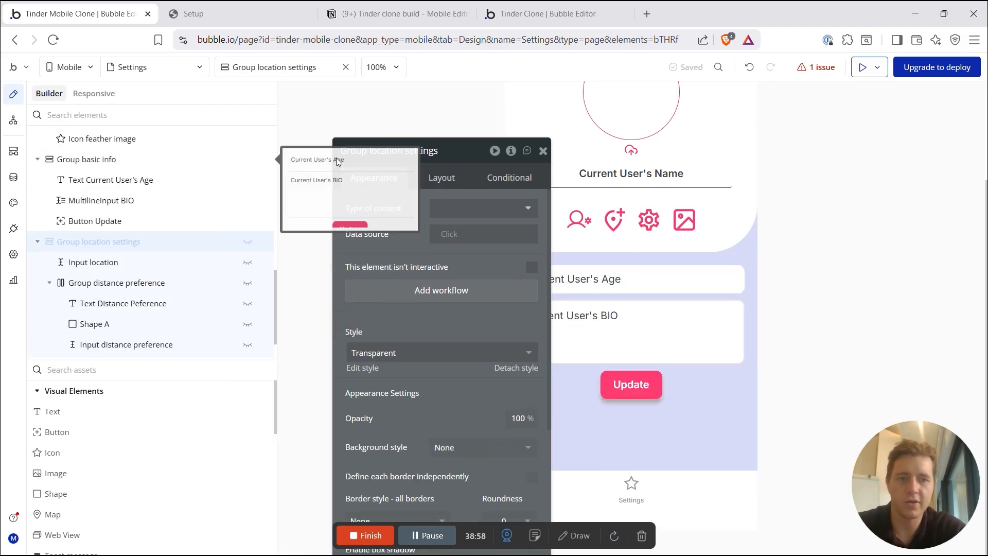
click(543, 150)
Step: Check the age text's properties and create a workflow for tapping the basic info group's Update button
click(591, 276)
double_click(591, 276)
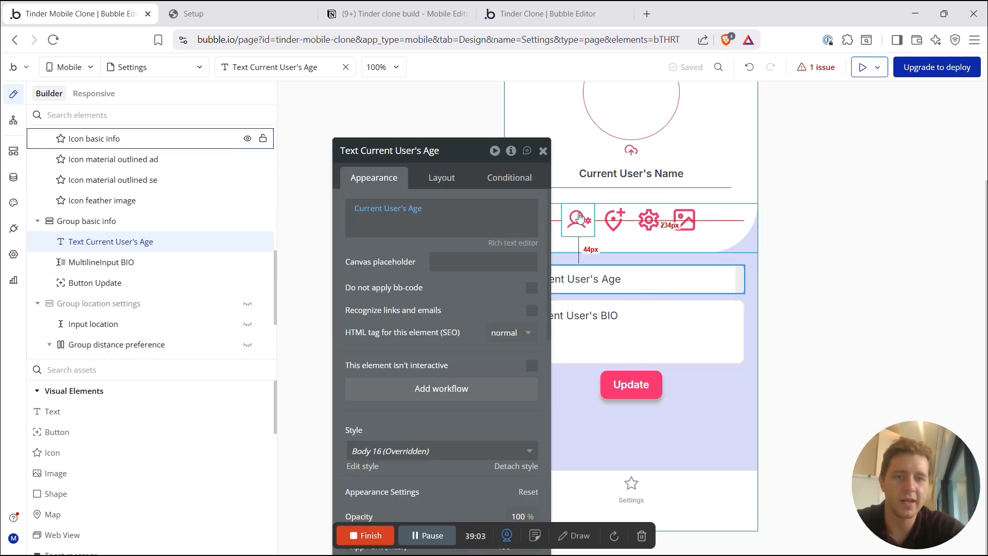
drag(476, 285, 434, 221)
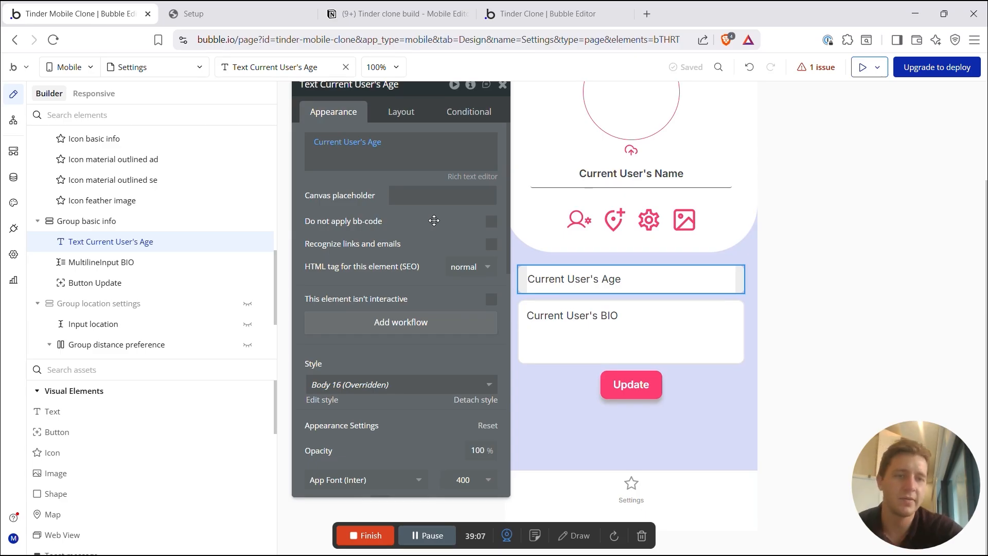
click(594, 329)
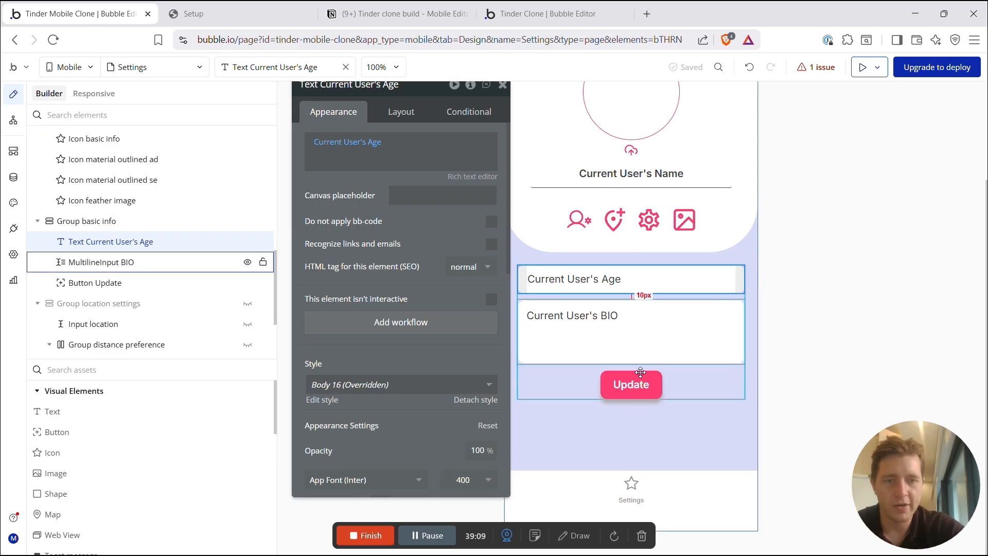
click(631, 386)
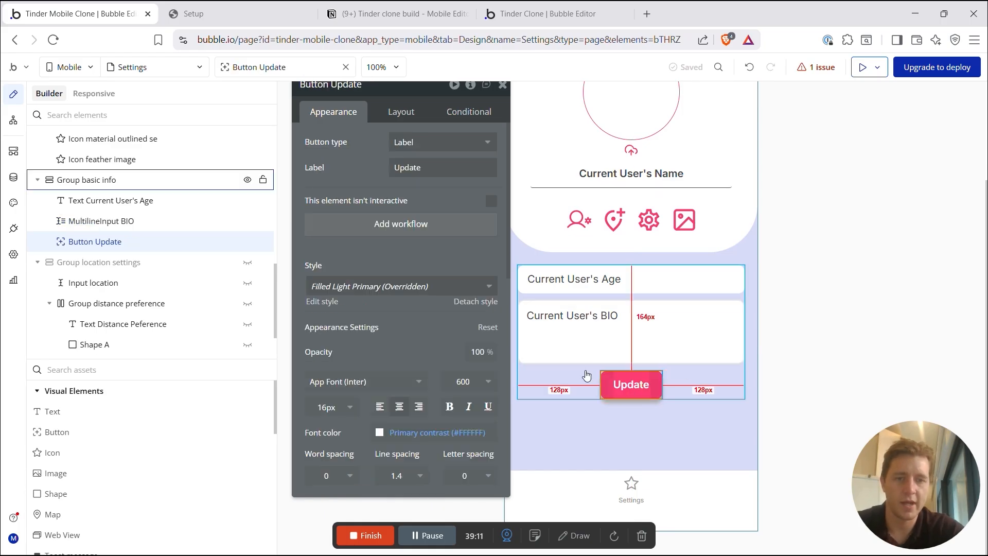
click(396, 225)
click(592, 176)
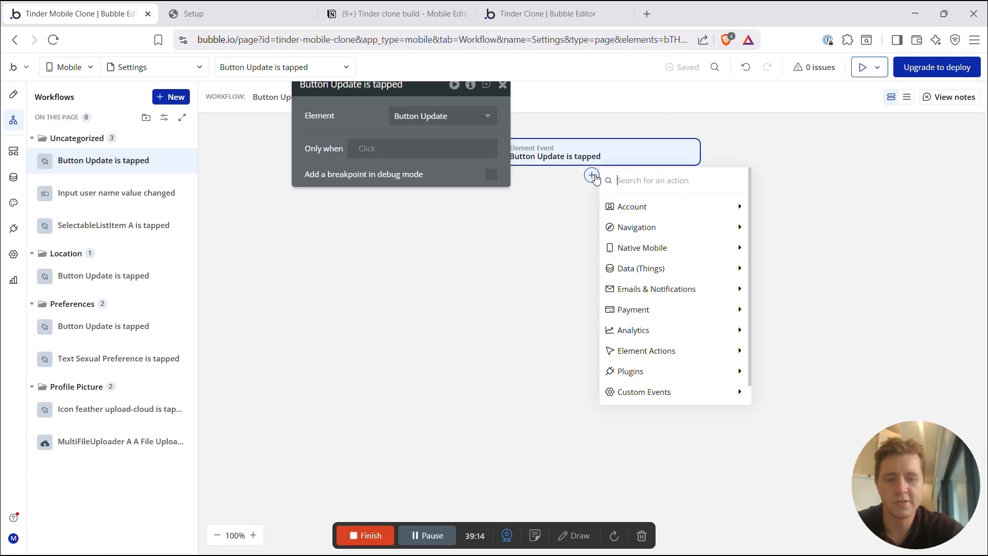
text(make)
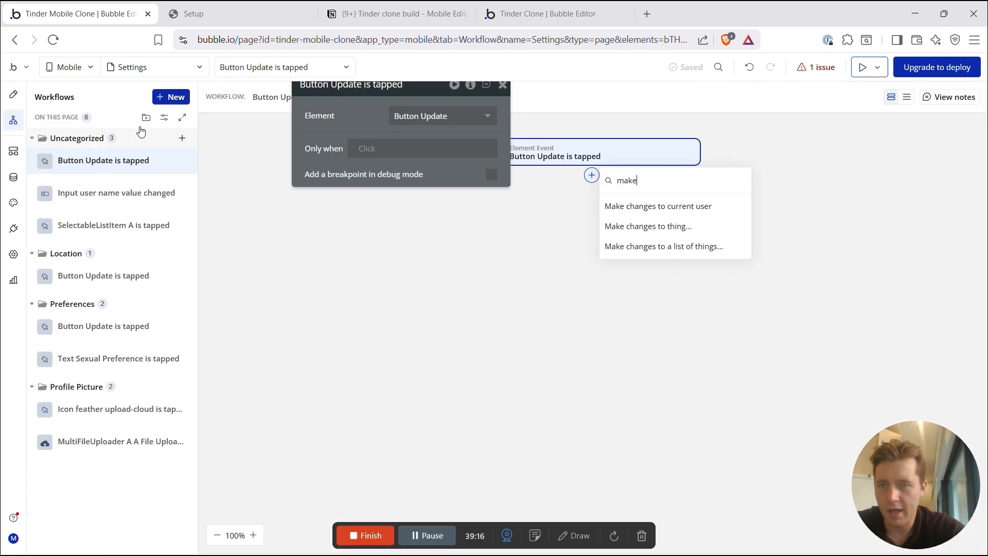
Step: Add a workflow folder named Basic Info and move the new Update button workflow into it
click(146, 119)
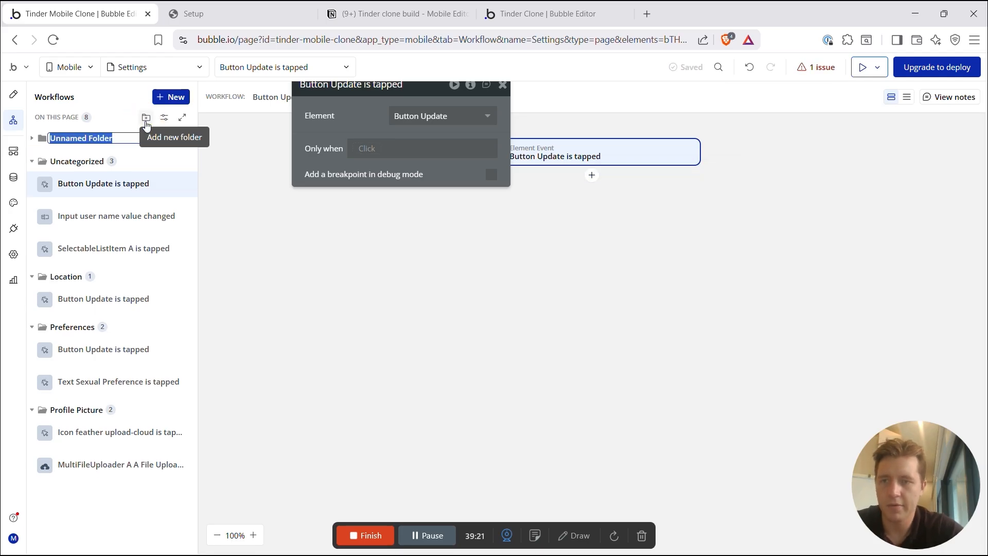
text(Basic)
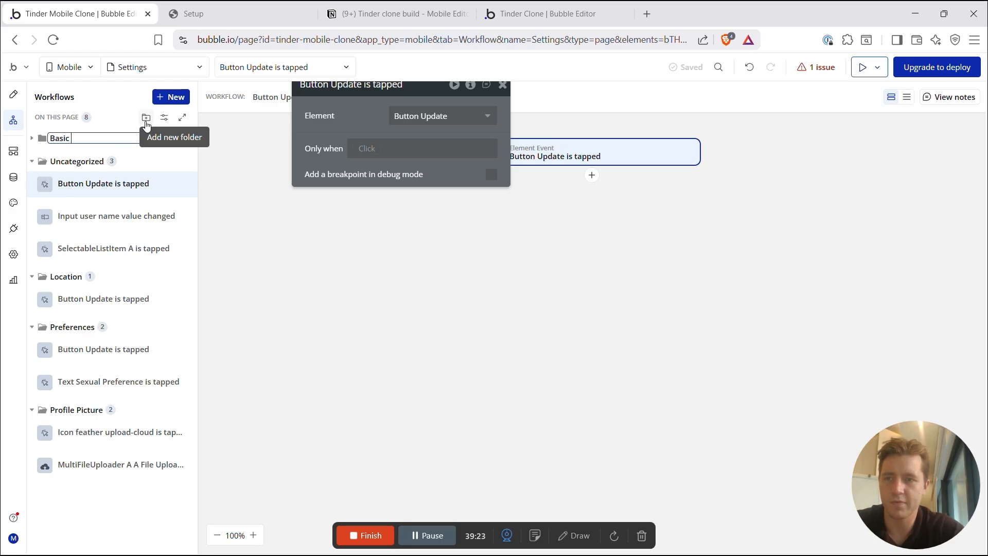
text( Info)
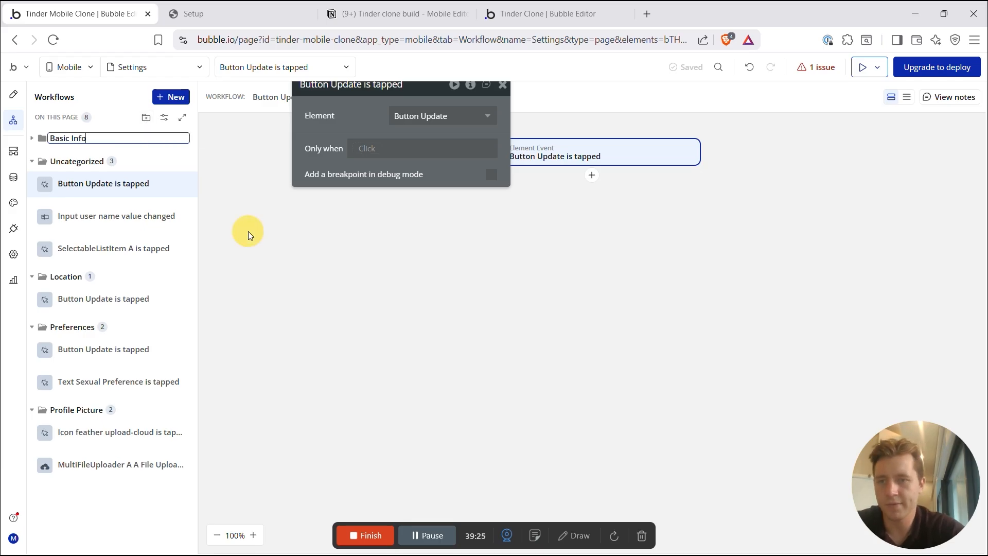
key(Return)
drag(72, 160, 96, 253)
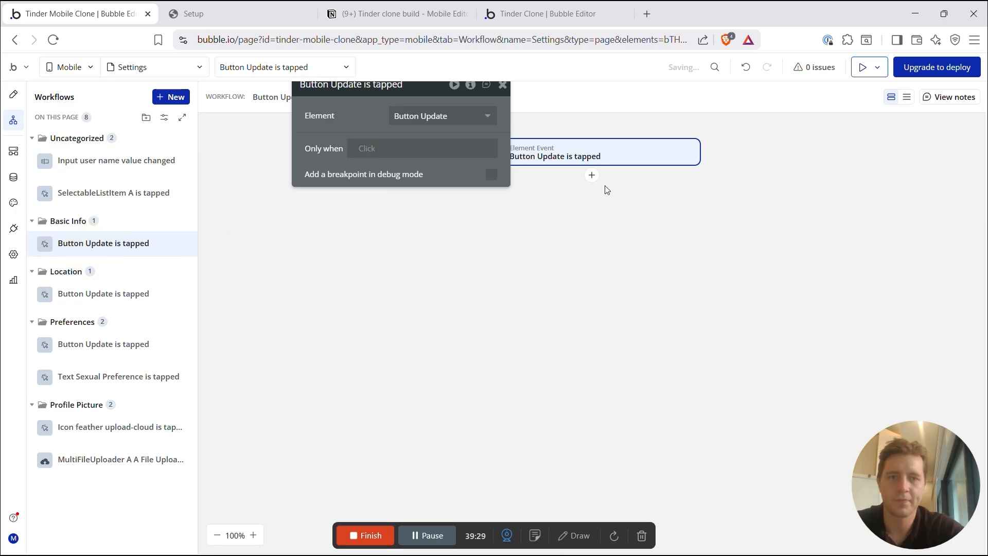
Step: Add a Make changes to current user action to the workflow that sets the BIO field to MultilineInput BIO's value
click(592, 176)
text(make)
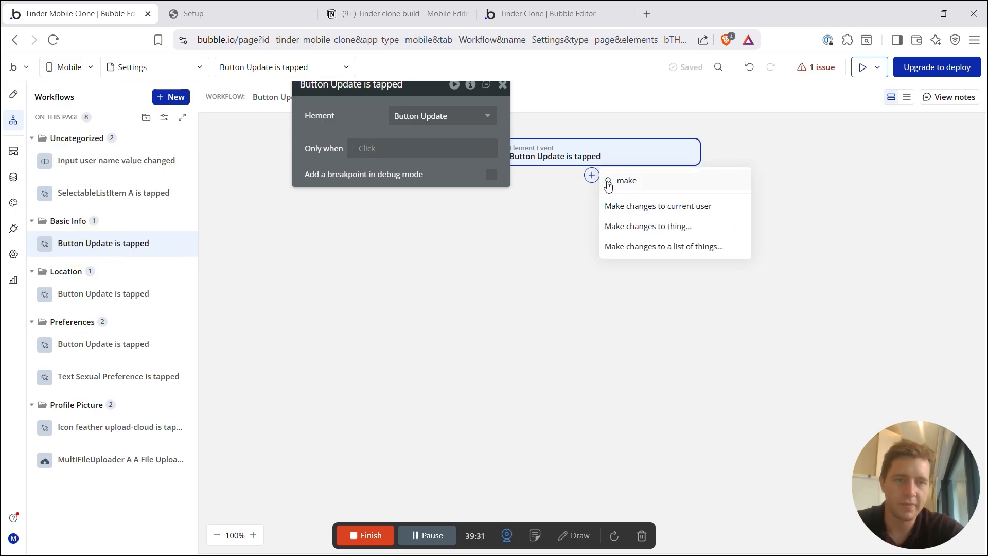
click(675, 214)
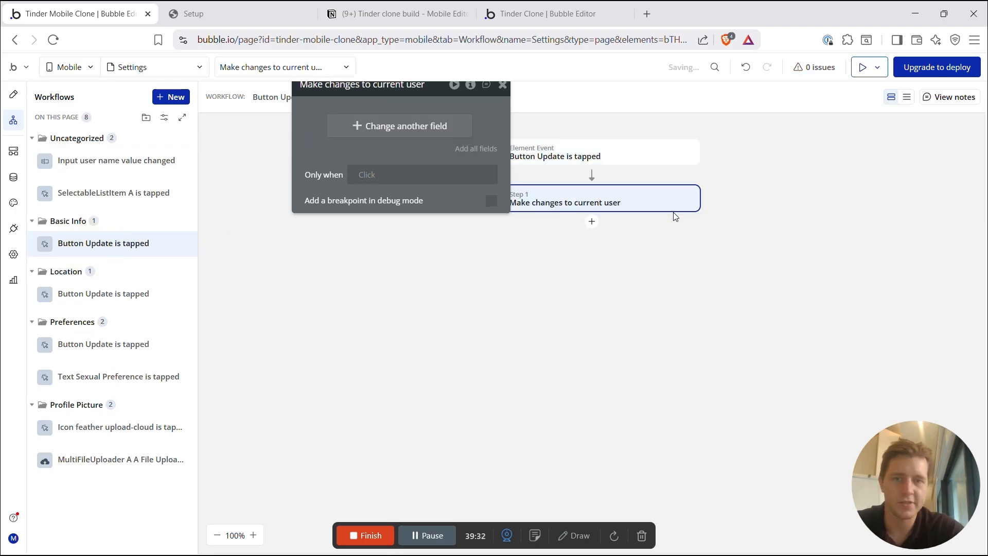
click(398, 121)
click(287, 178)
text(bio)
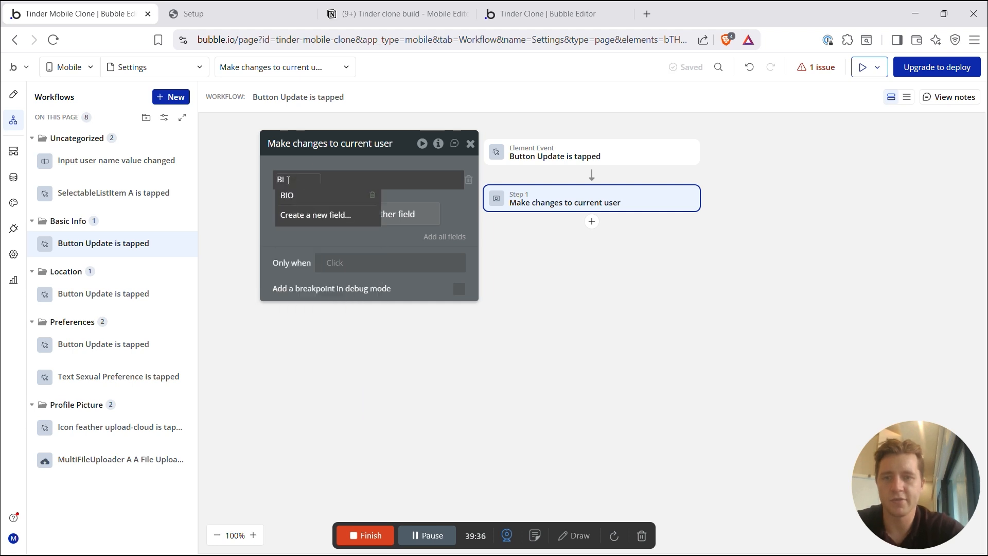
click(297, 196)
click(318, 181)
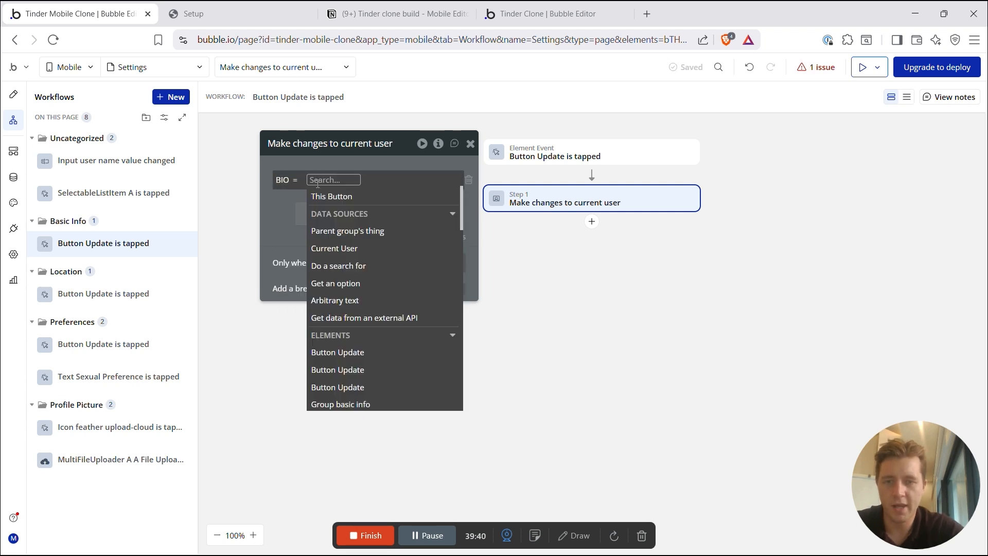
text(mult)
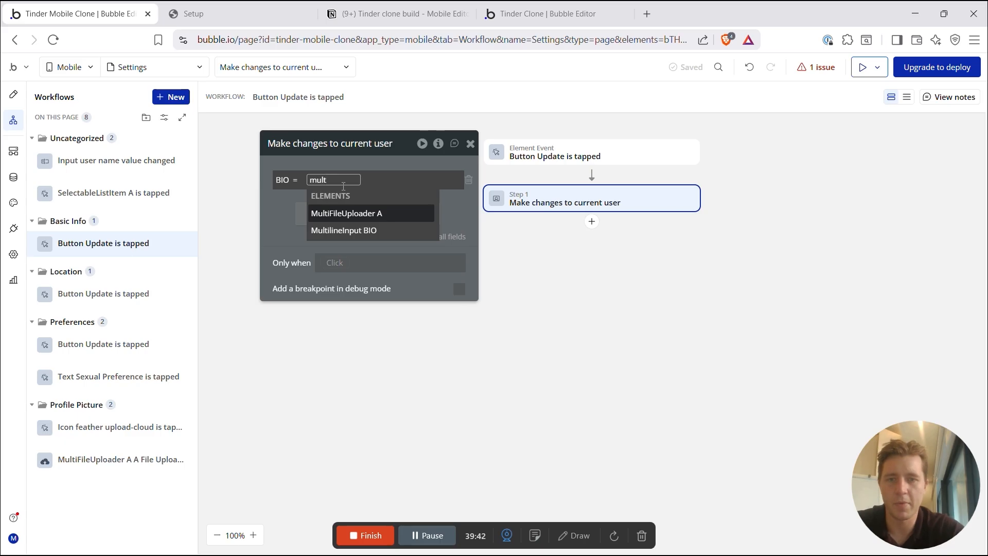
click(336, 231)
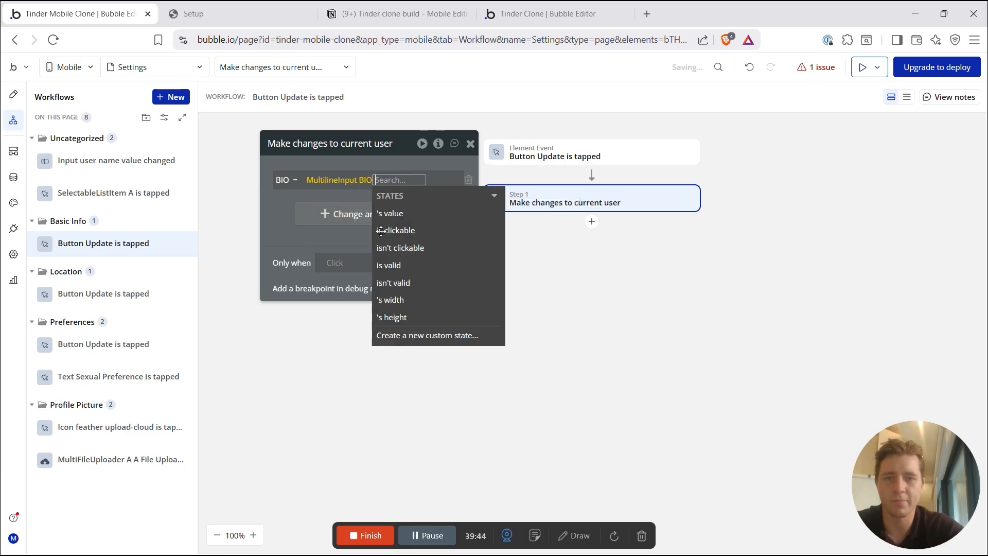
click(390, 213)
click(283, 194)
Step: Add a Show a Toast message action with the message "Saved!" after the current user change in the basic info Update workflow
click(592, 222)
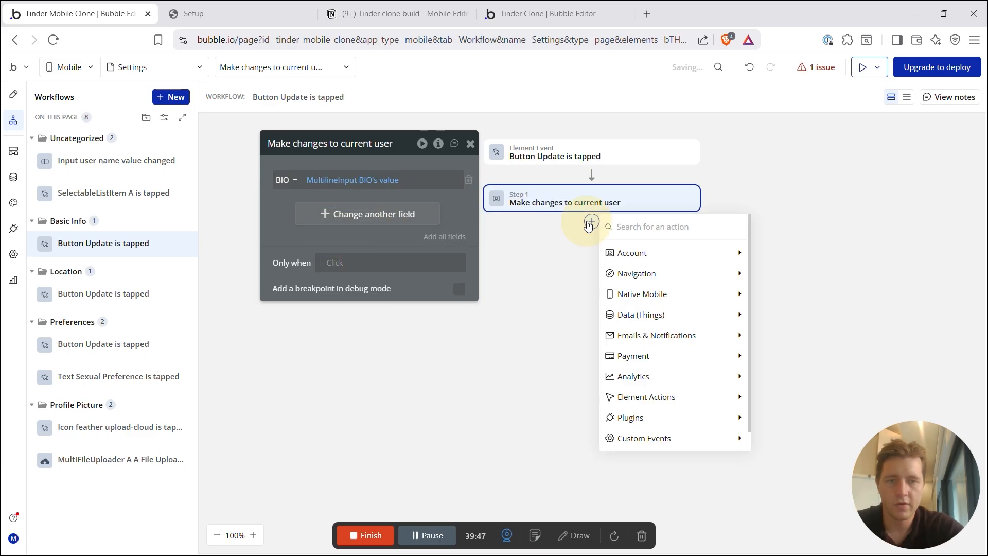
text(toas)
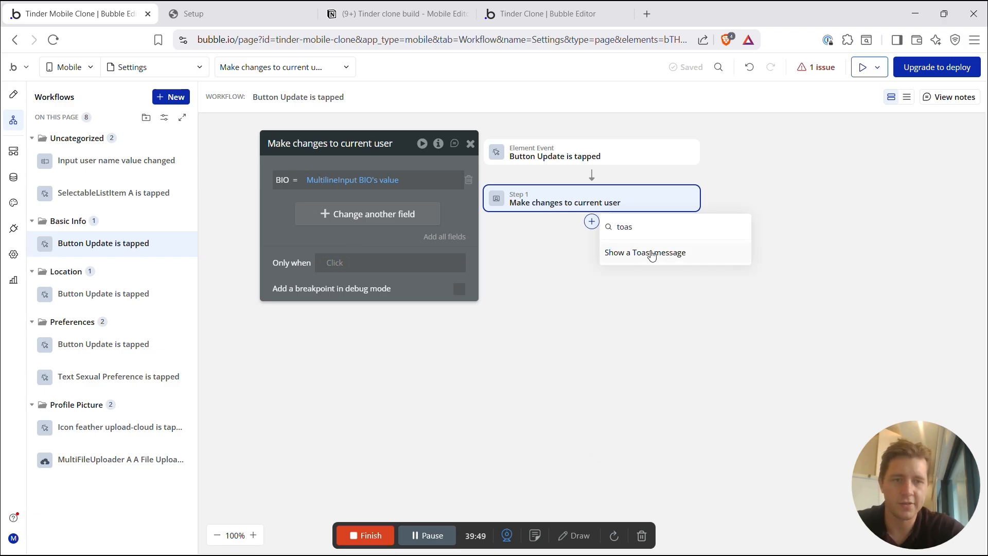
click(674, 253)
click(389, 199)
text(SAved!)
click(318, 198)
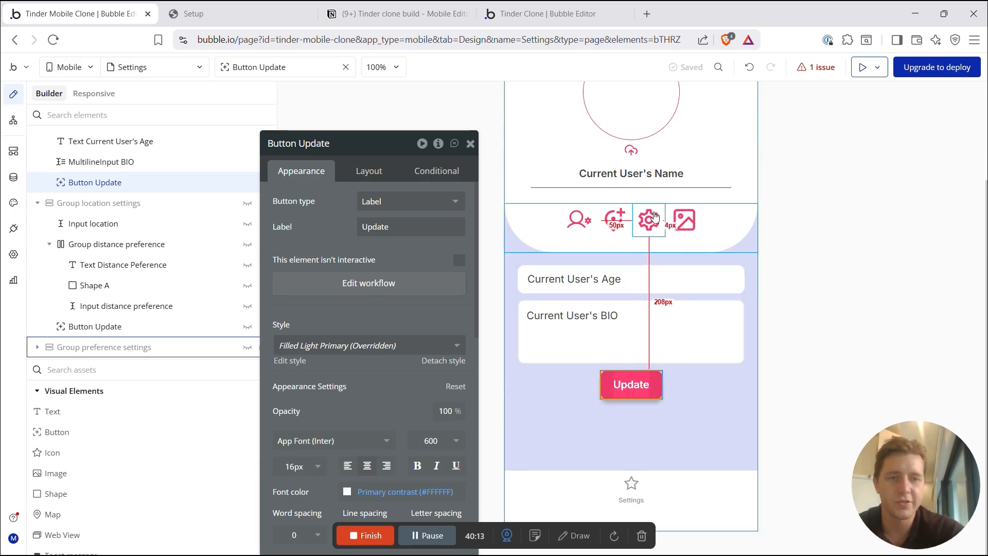
Step: In the page design, add a text custom state named Active View to Group top settings items, with the default value Basic
scroll(655, 216, up, 2)
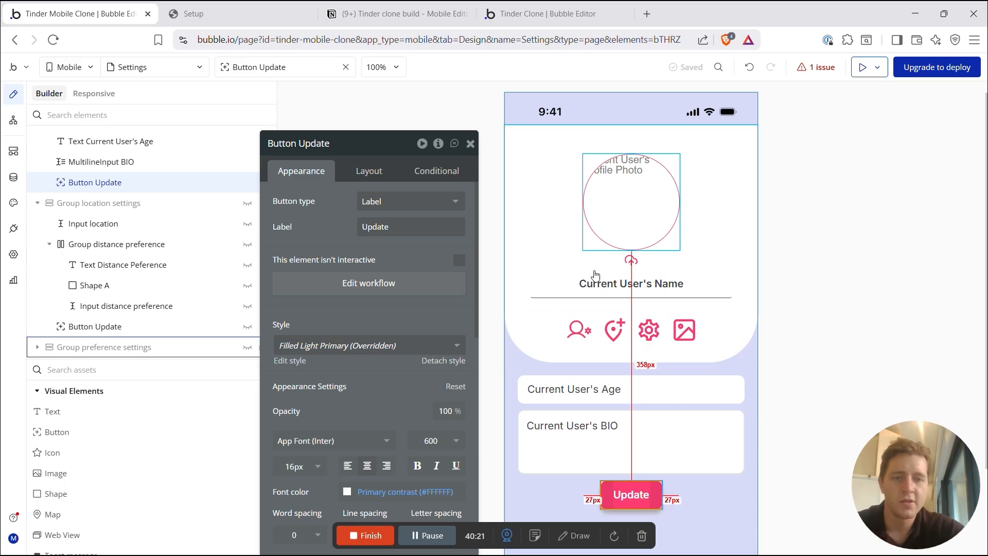
click(545, 340)
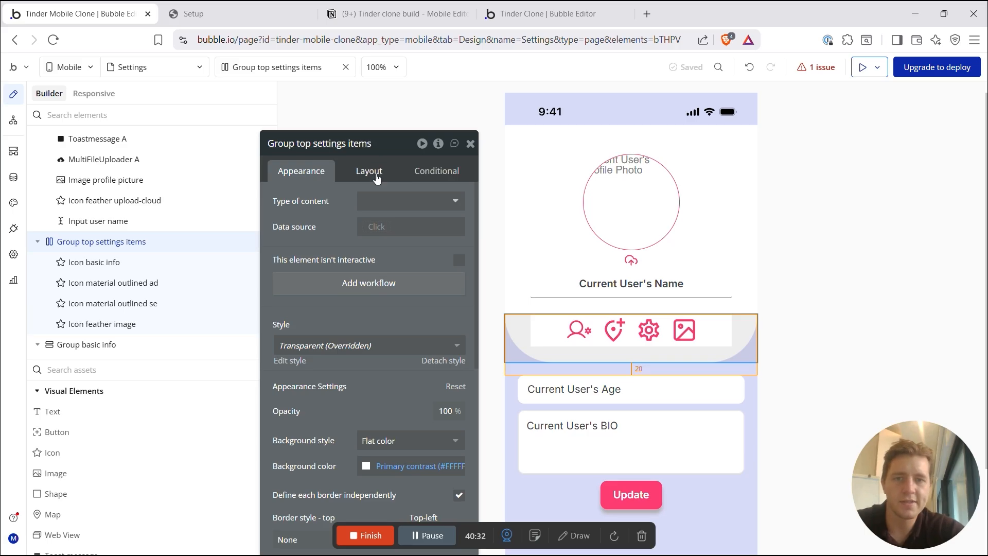
click(438, 144)
click(536, 186)
click(441, 170)
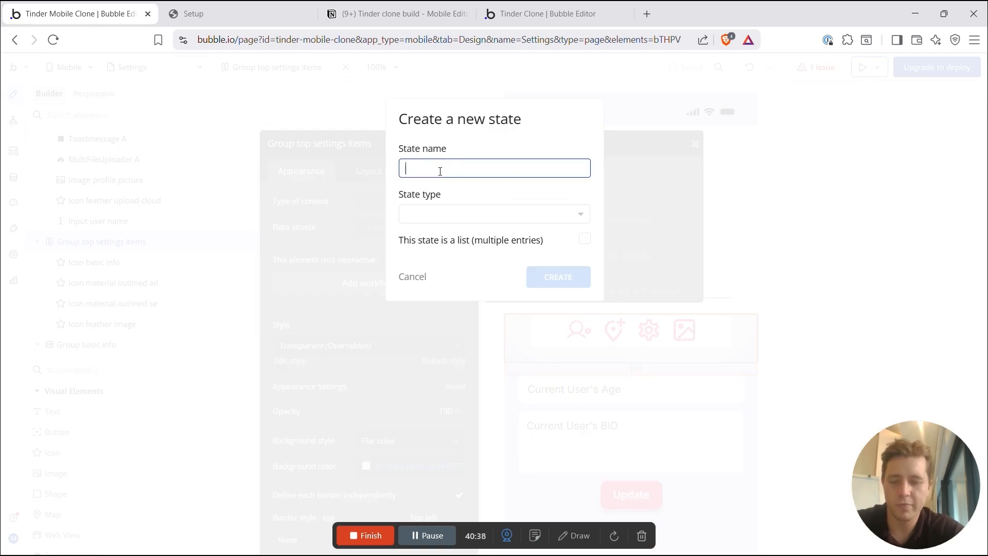
text(Active View)
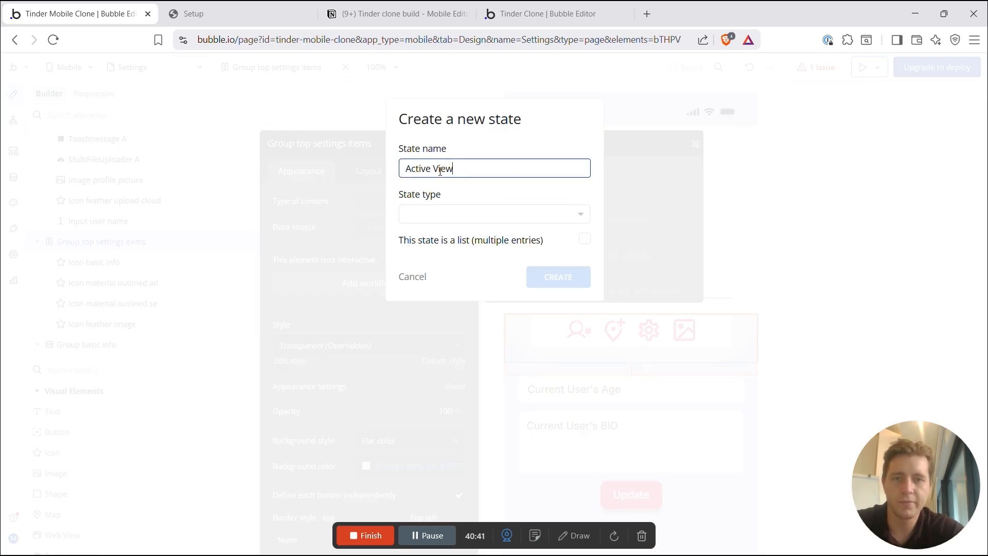
click(433, 213)
text(text)
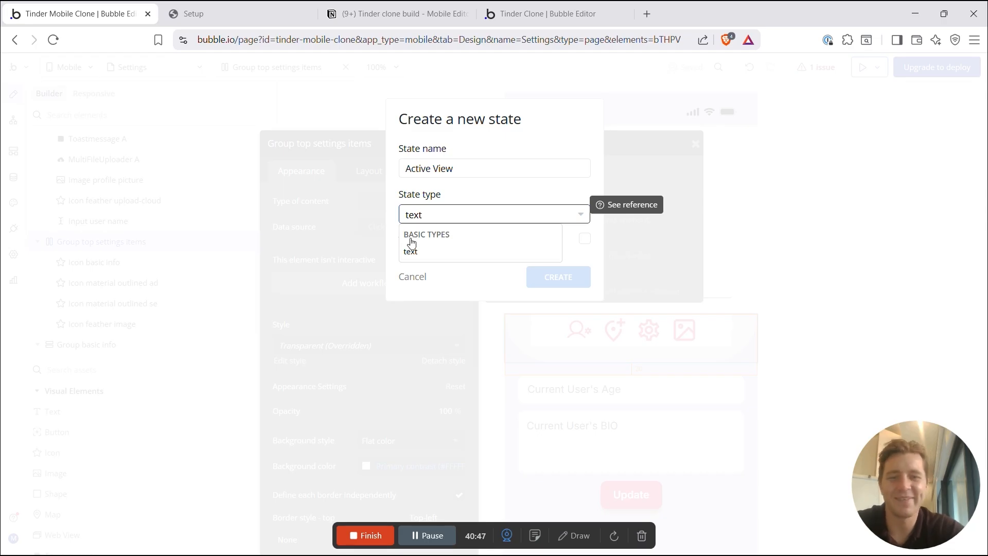
click(418, 256)
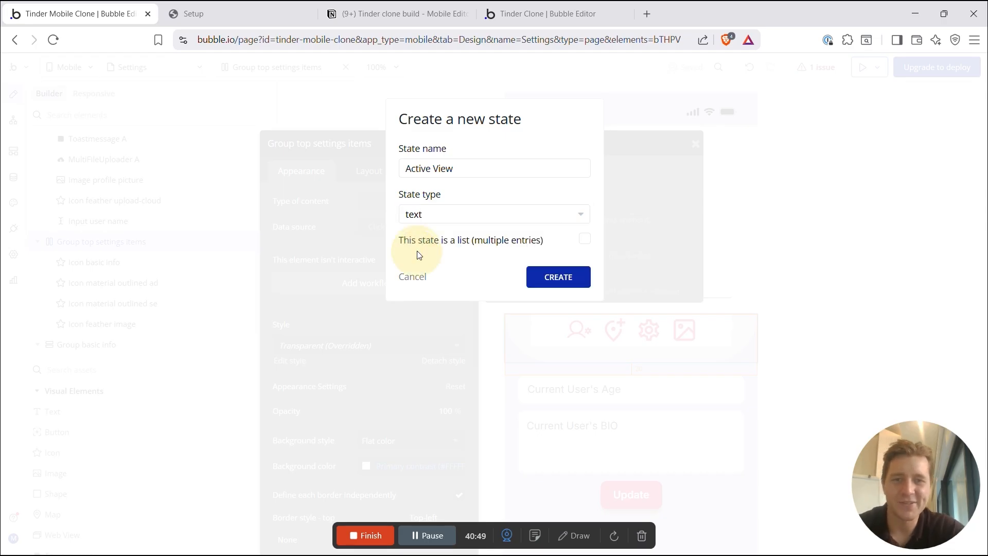
click(559, 277)
click(578, 212)
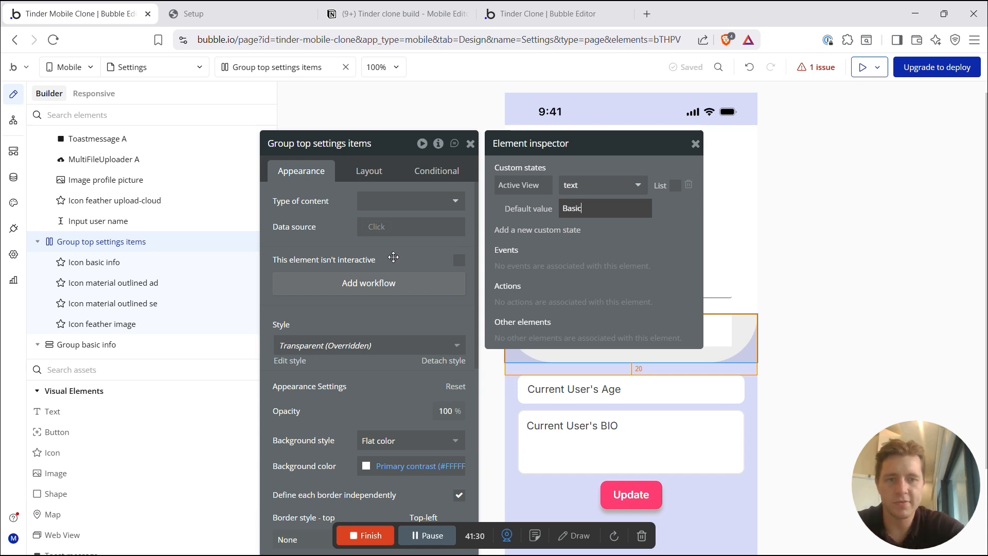
click(853, 309)
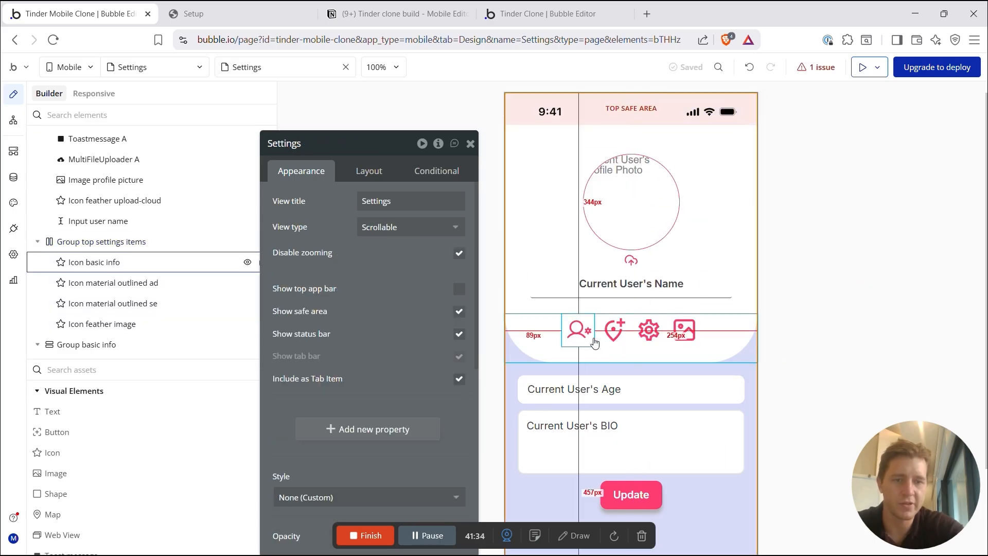
Step: Define a condition on Group basic info for when Group top settings items's Active View is Basic
scroll(588, 345, down, 2)
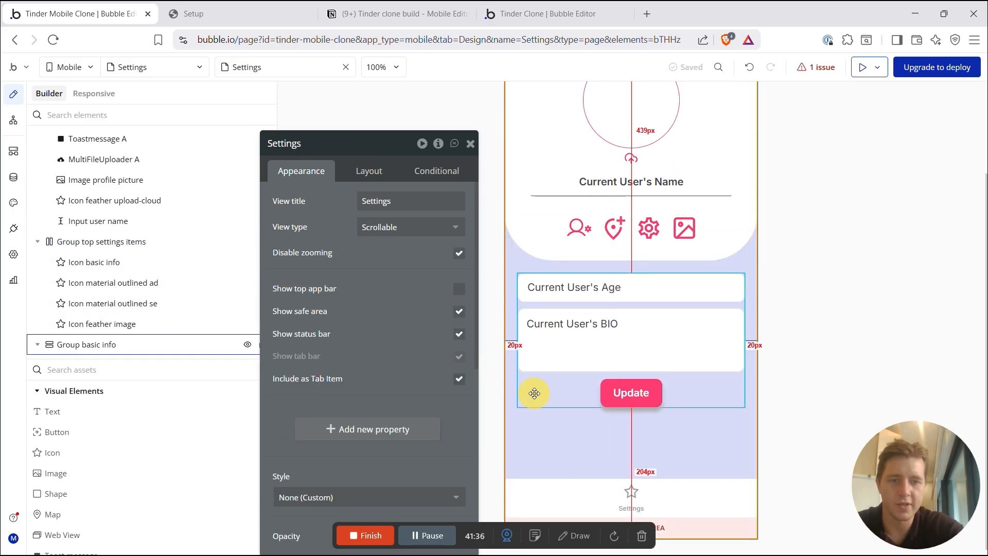
click(530, 394)
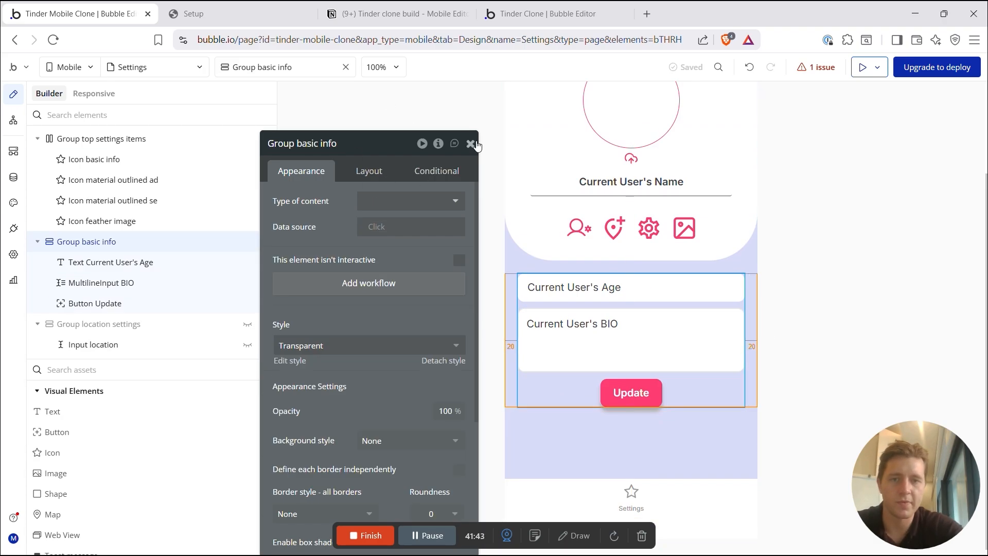
click(427, 175)
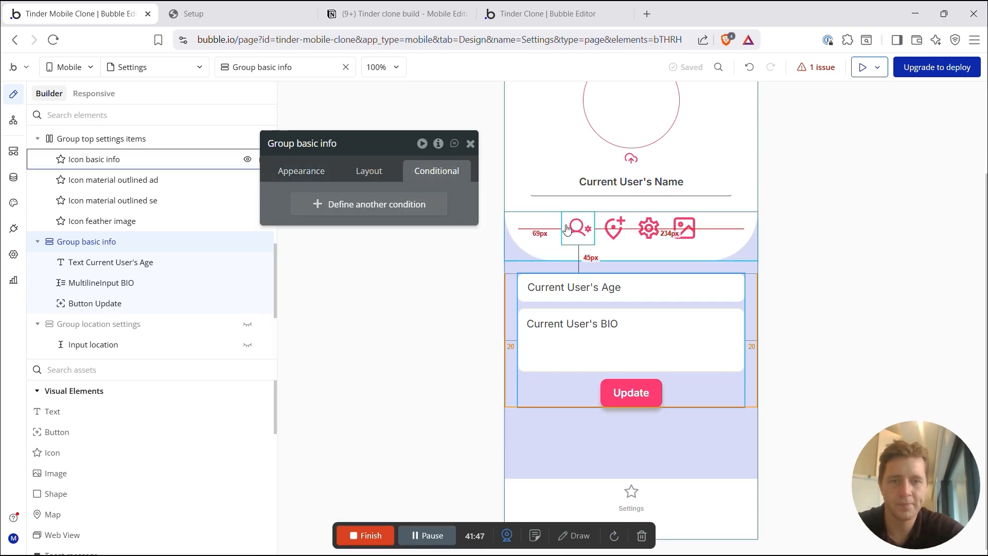
click(396, 204)
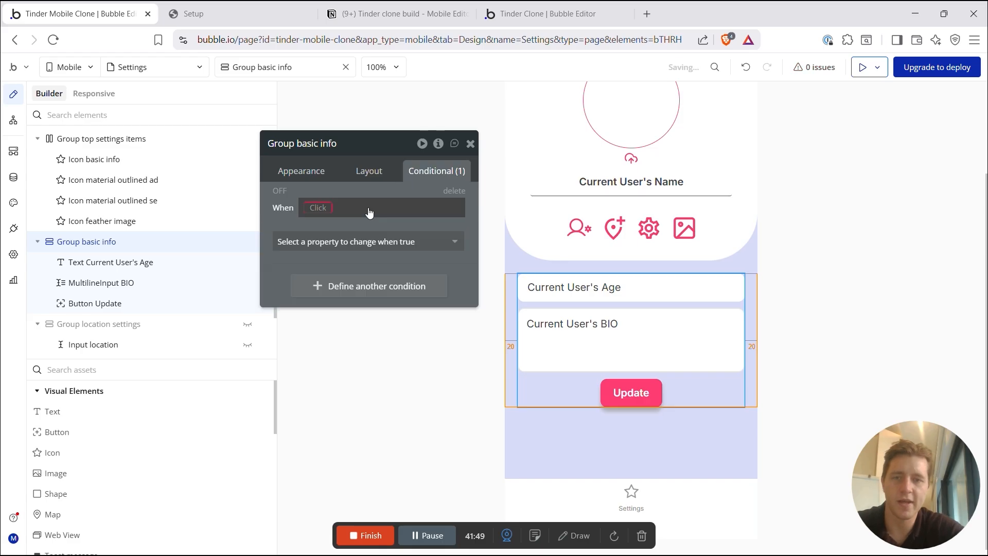
click(320, 203)
text(sett)
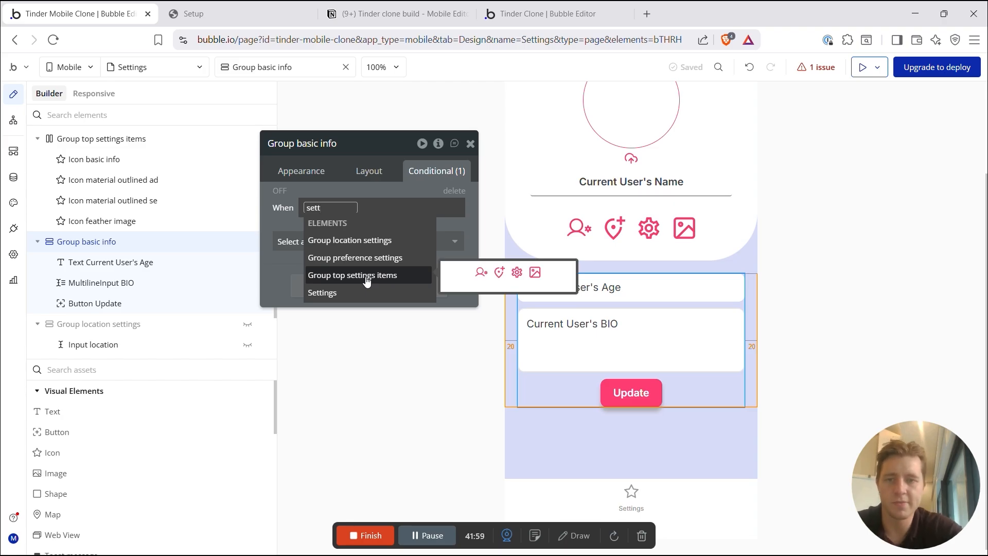
click(367, 280)
click(367, 280)
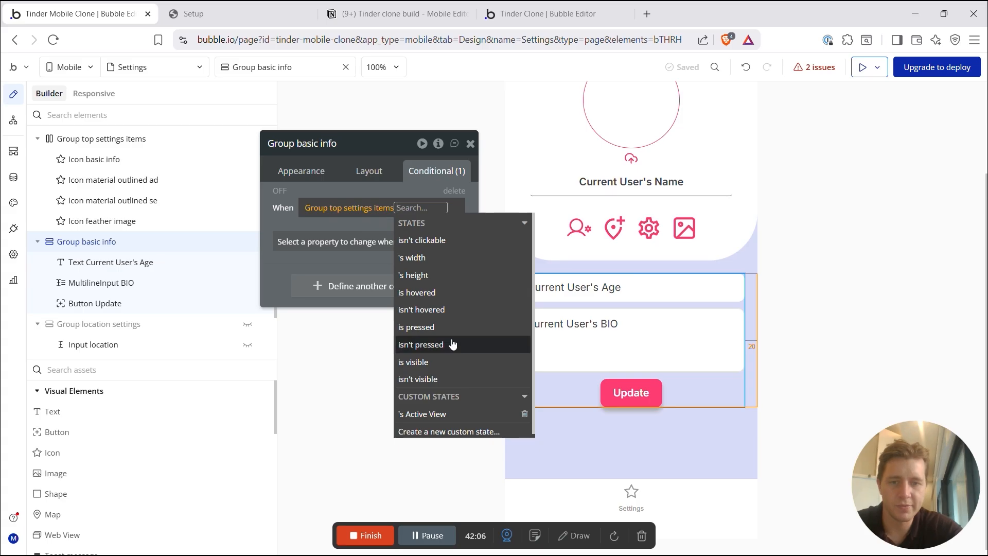
click(425, 414)
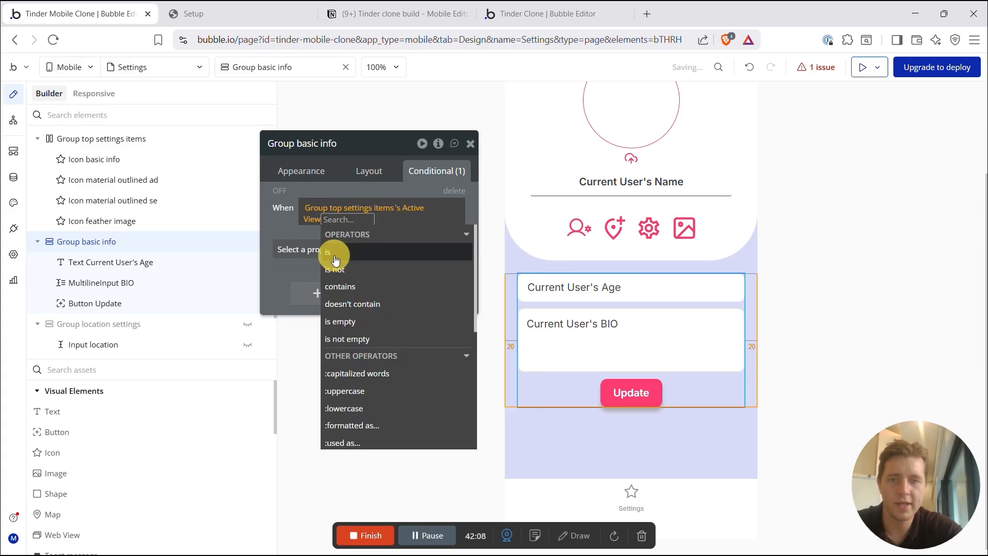
click(336, 254)
text(Basic)
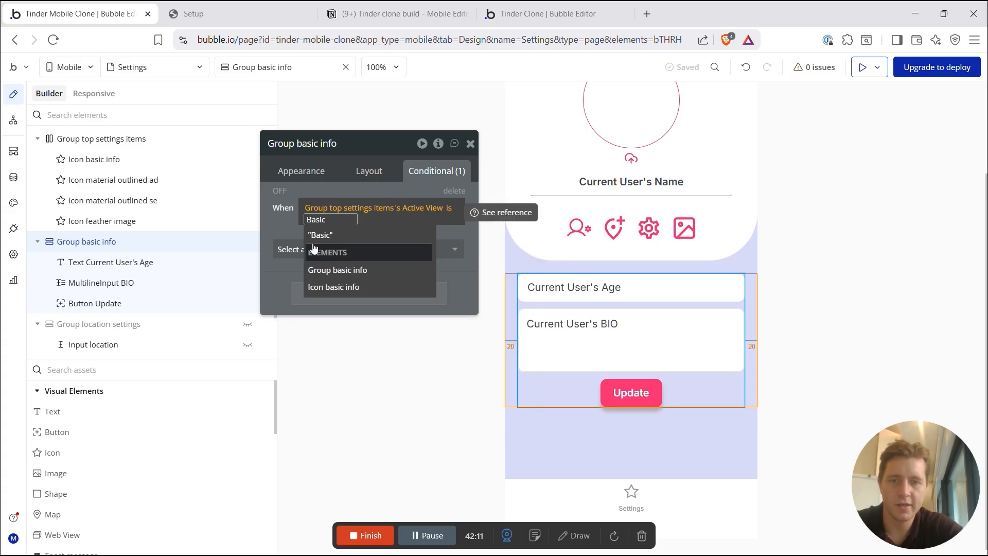
click(322, 235)
Step: Make Group basic info visible when the condition is true and turn off its visibility on view load
click(341, 252)
click(344, 286)
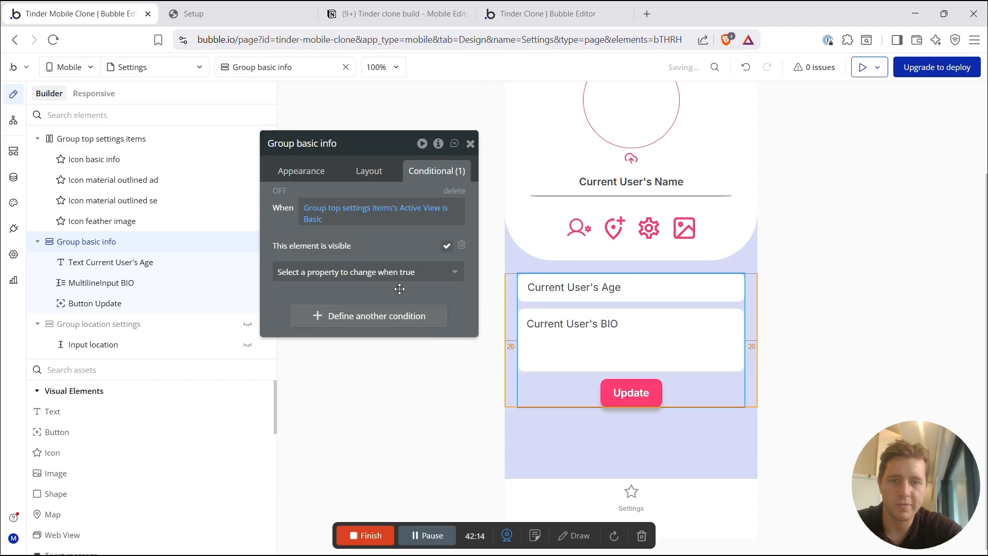
click(369, 171)
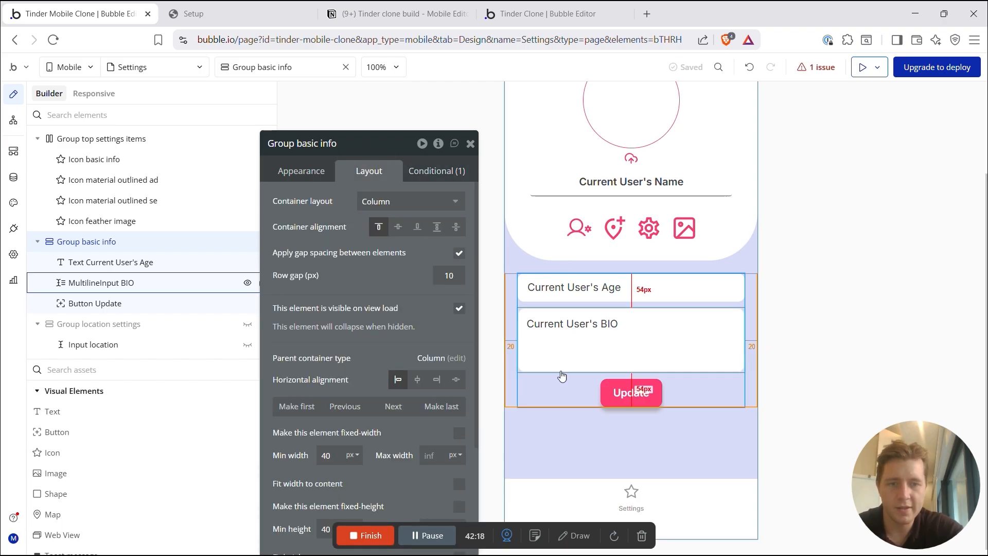
click(459, 309)
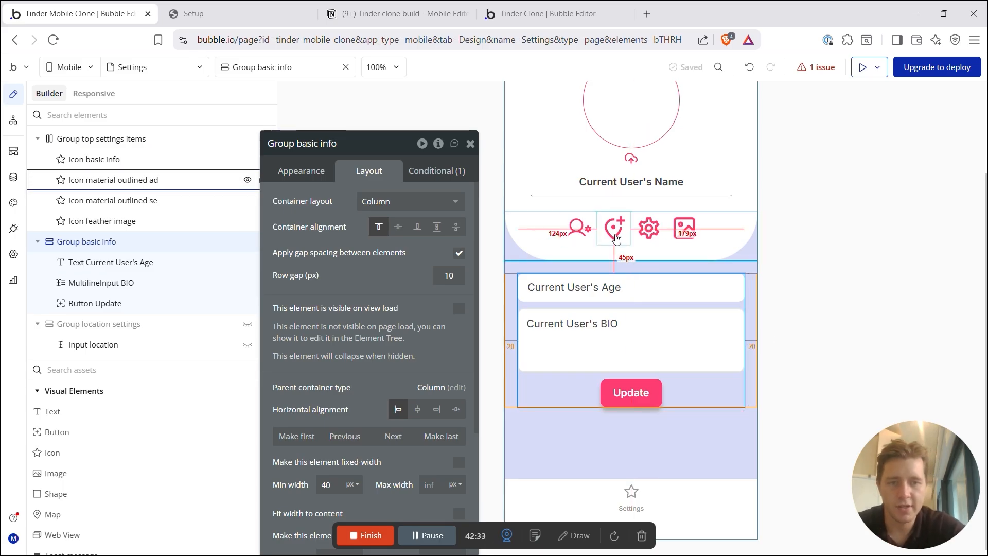
Step: Hide Group basic info in the page design and show Group location settings
drag(363, 156, 267, 322)
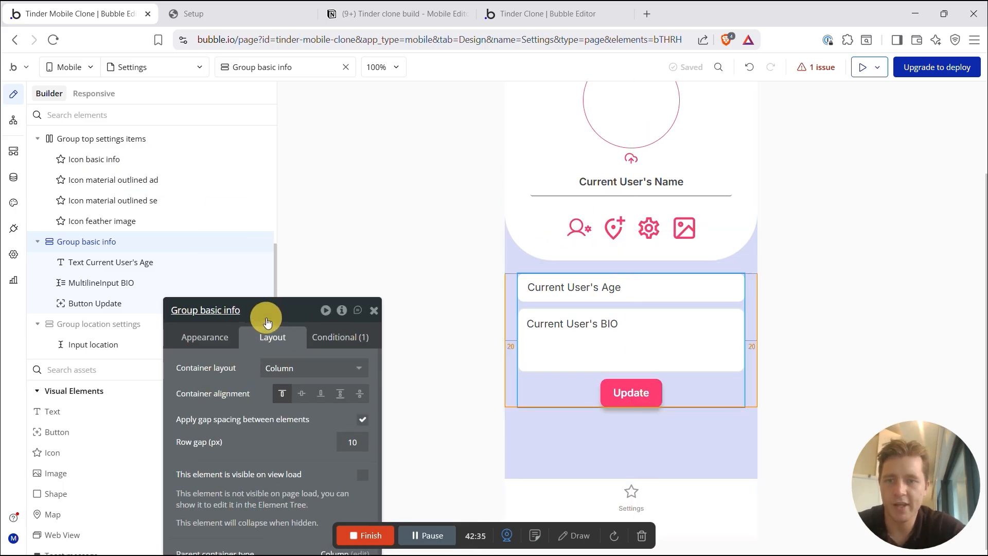
click(248, 241)
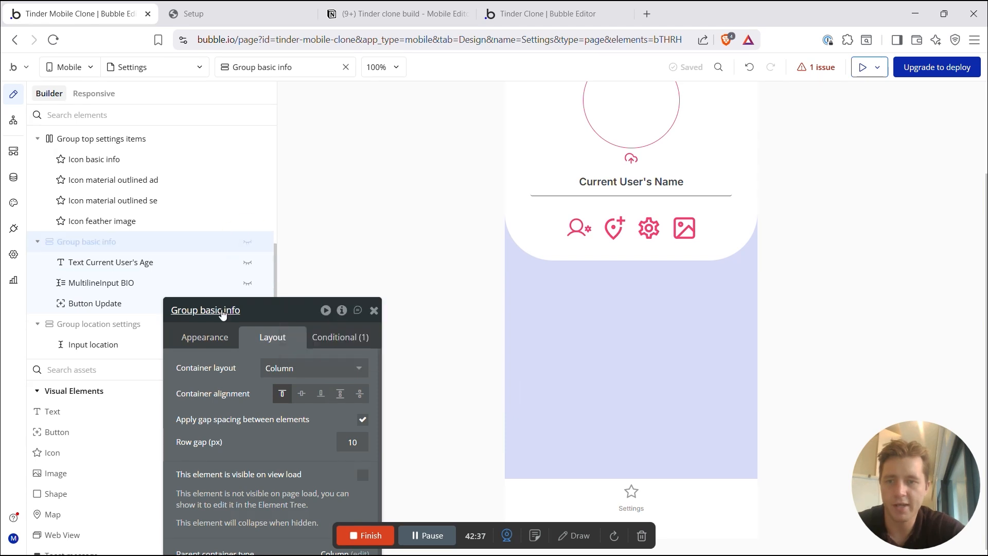
drag(248, 311, 216, 459)
scroll(190, 261, down, 1)
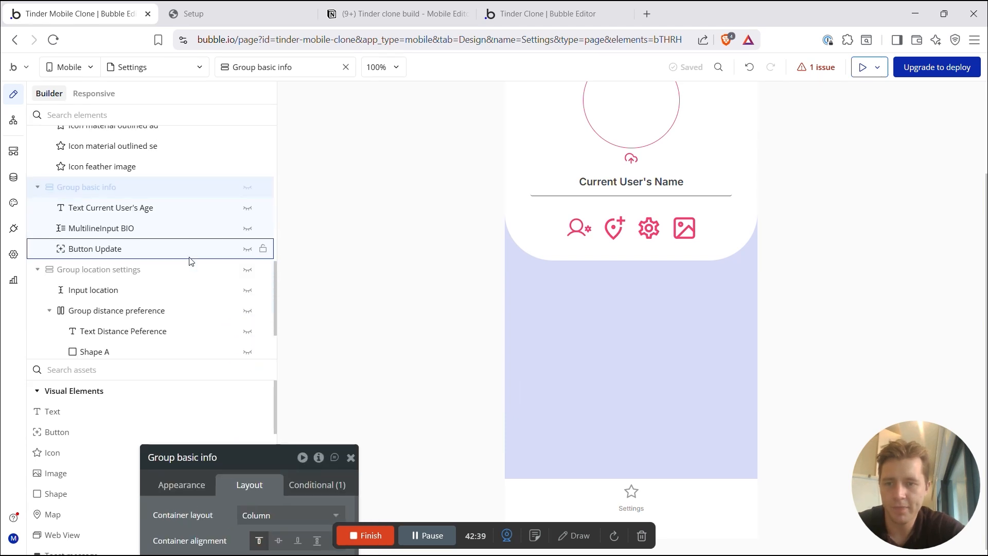
click(248, 246)
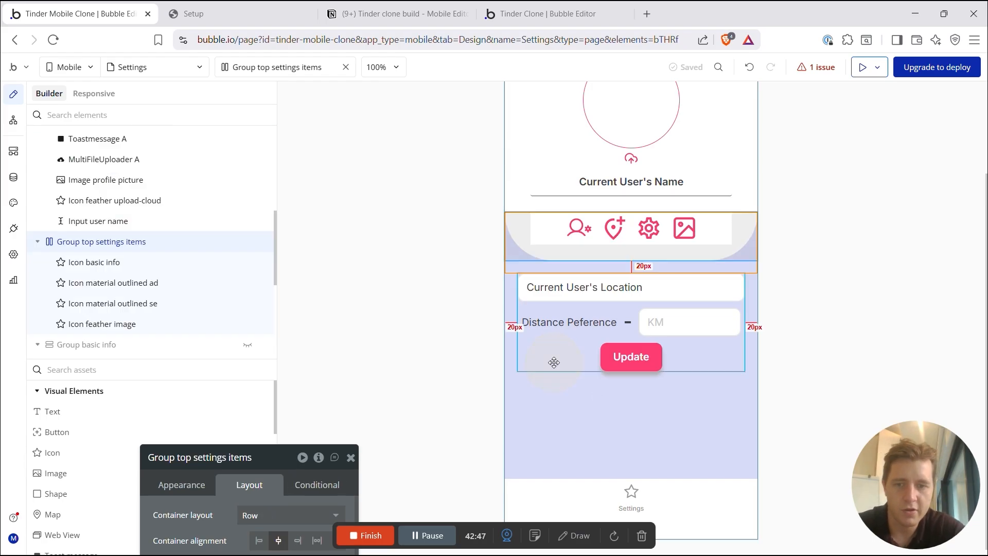
Step: Define a condition on Group location settings for when Group top settings items's Active View is Location
click(553, 361)
drag(266, 461, 295, 168)
click(343, 186)
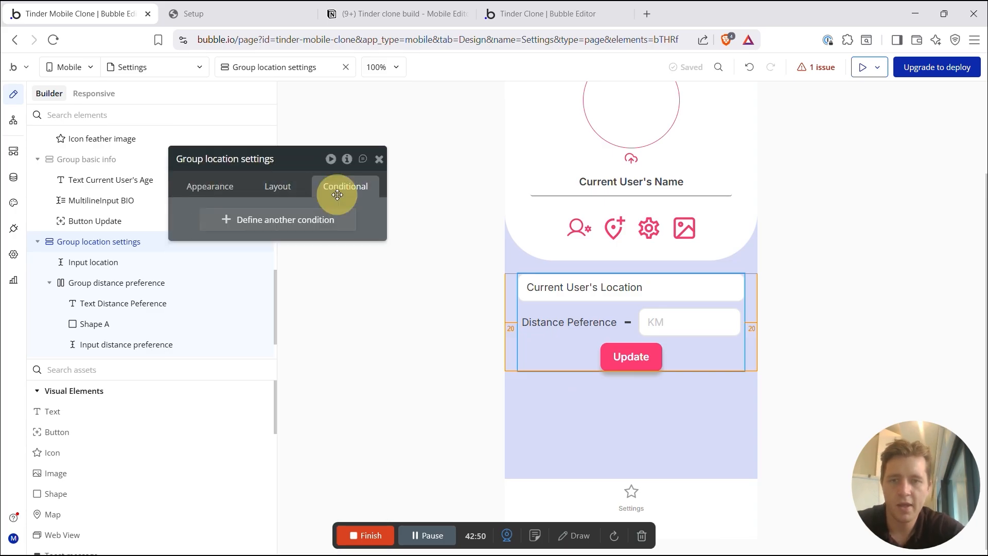
click(286, 219)
click(229, 223)
text(setting)
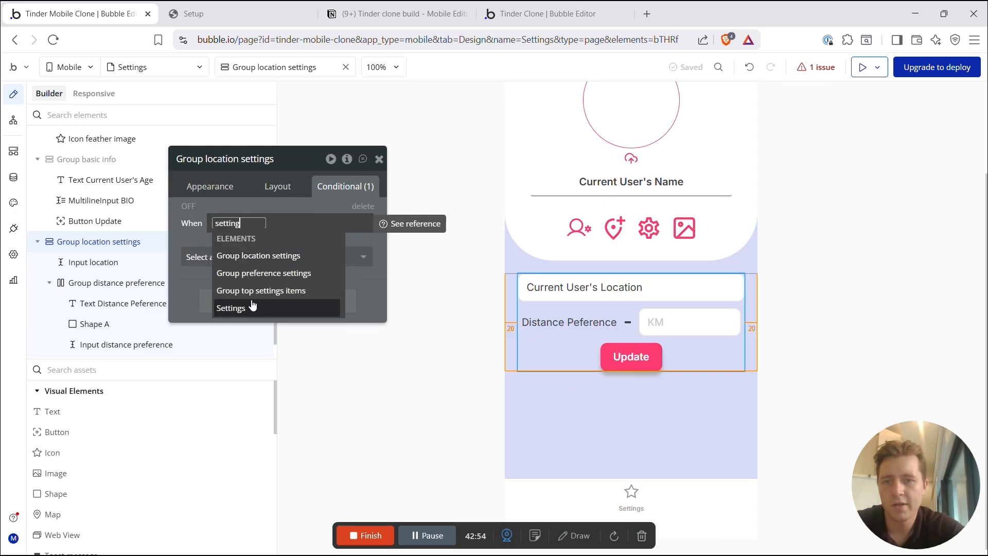
click(251, 290)
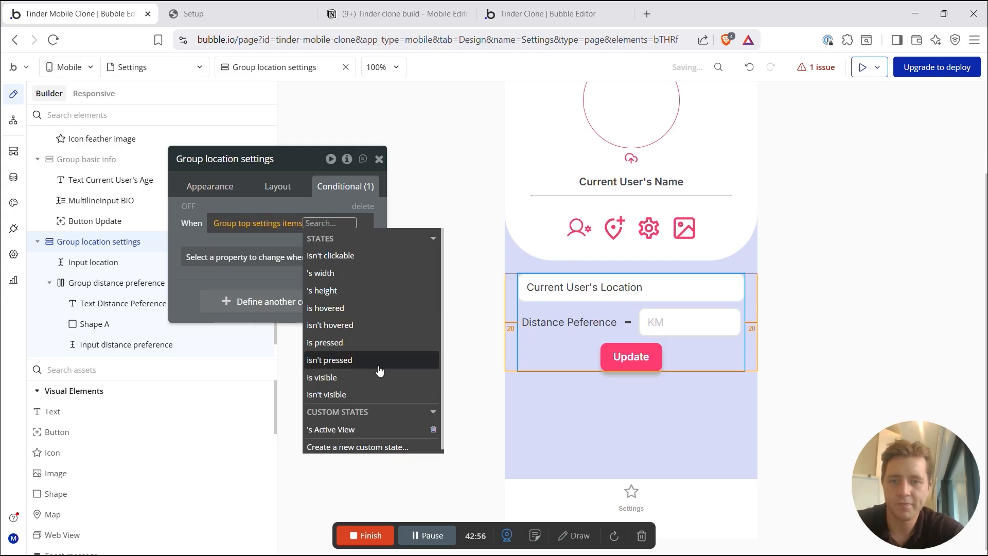
click(331, 429)
click(264, 266)
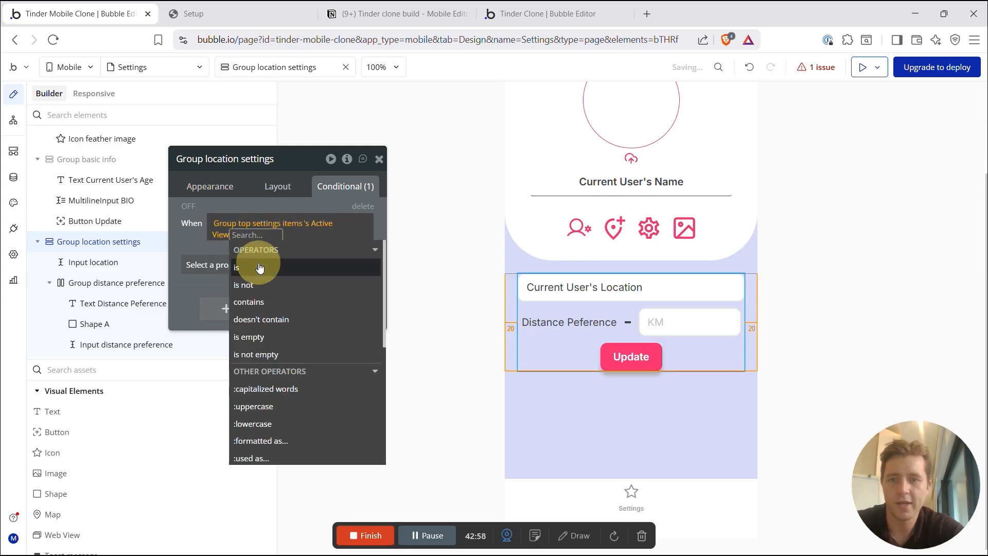
text(Location)
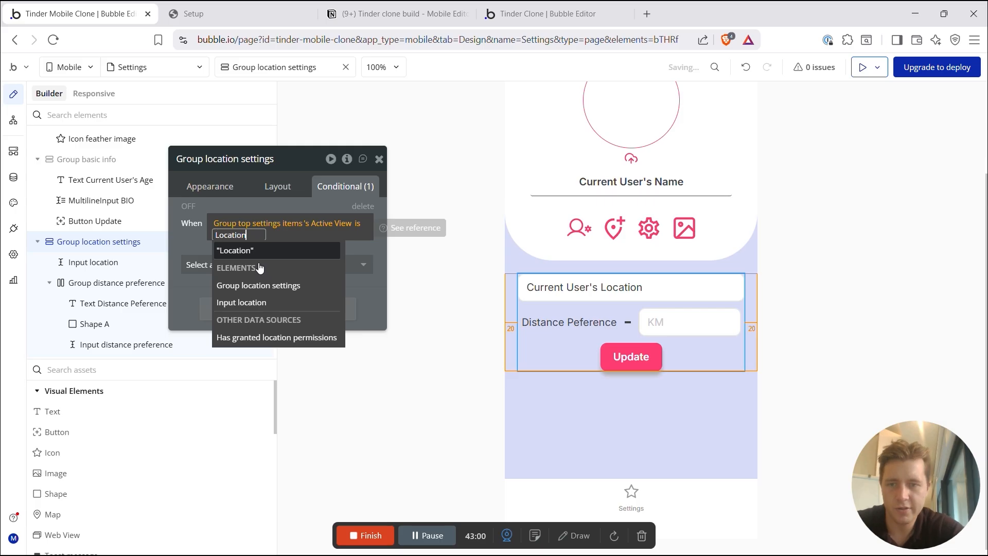
click(231, 250)
Step: Make Group location settings visible when its condition is true and turn off its visibility on view load
click(255, 305)
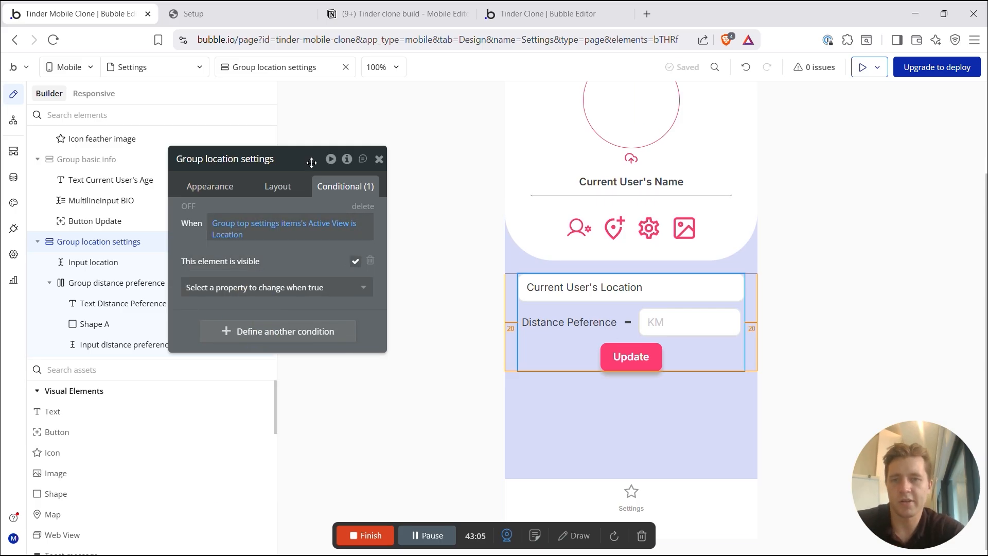
click(278, 187)
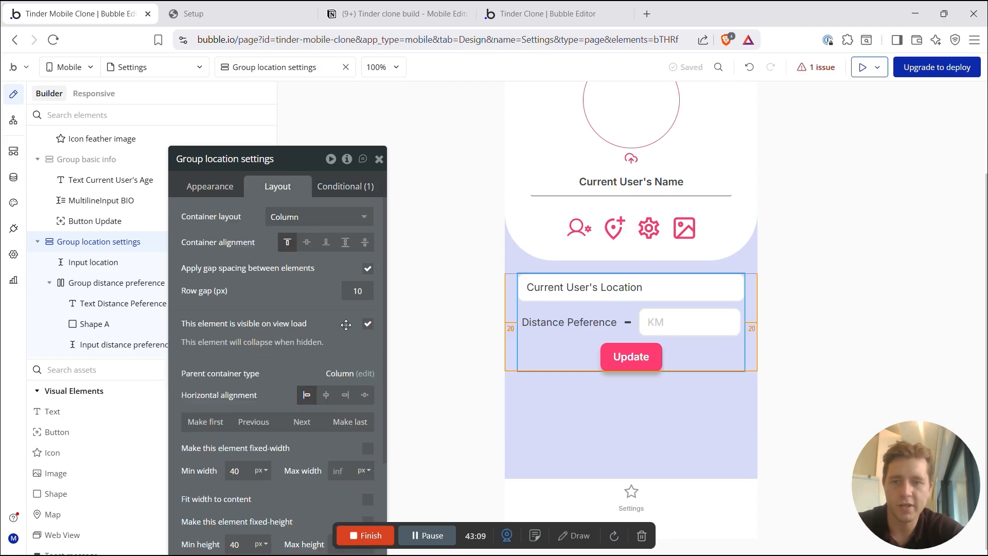
click(367, 325)
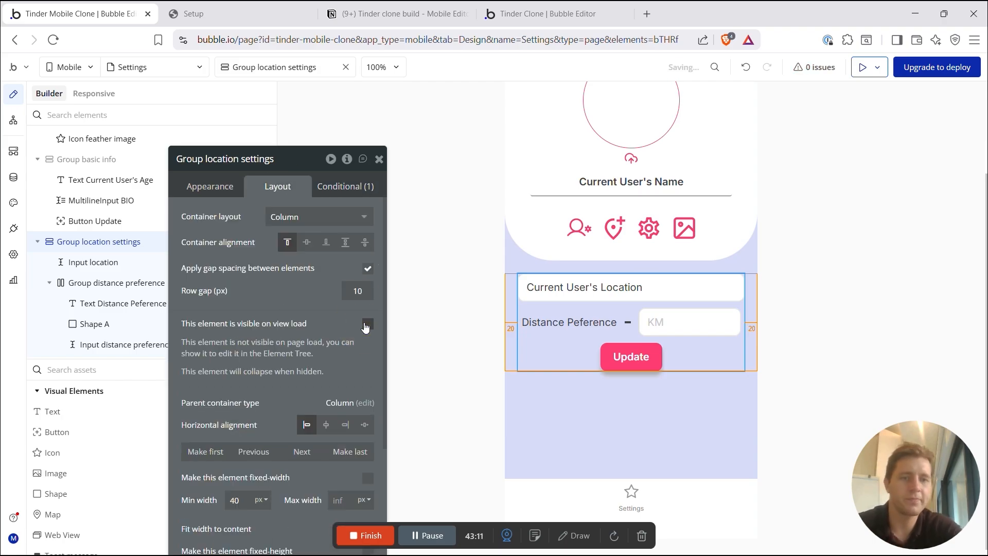
click(380, 159)
Step: Hide Group location settings in the page design and show Group preference settings
click(248, 242)
click(38, 241)
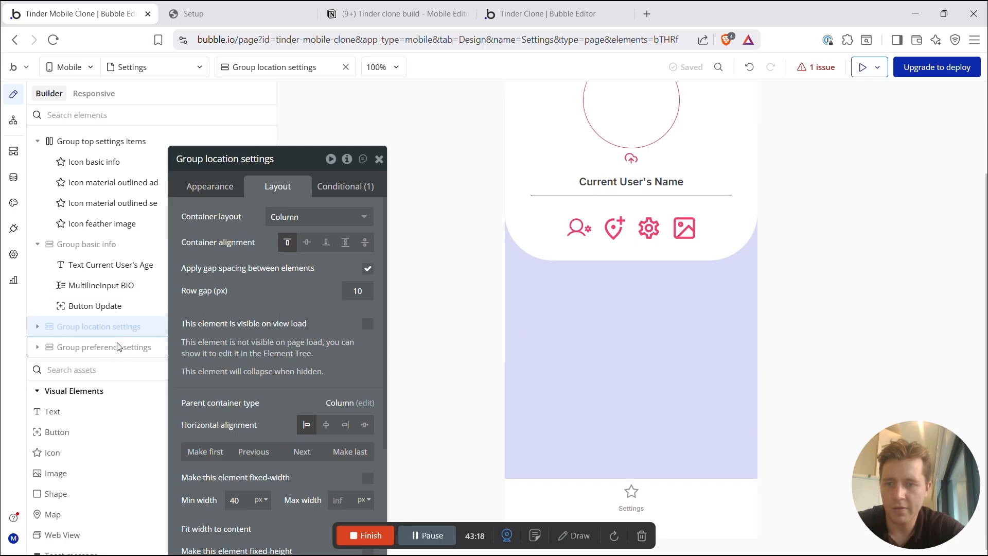
click(118, 347)
drag(268, 160, 381, 201)
click(248, 348)
Step: Define a condition on Group preference settings for when Group top settings items's Active View is Preferences
click(428, 236)
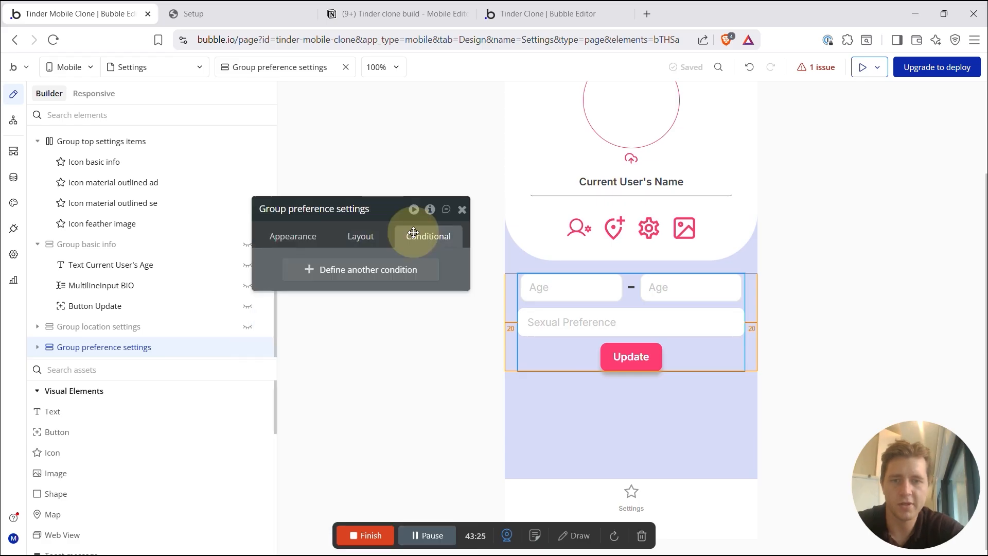
click(353, 270)
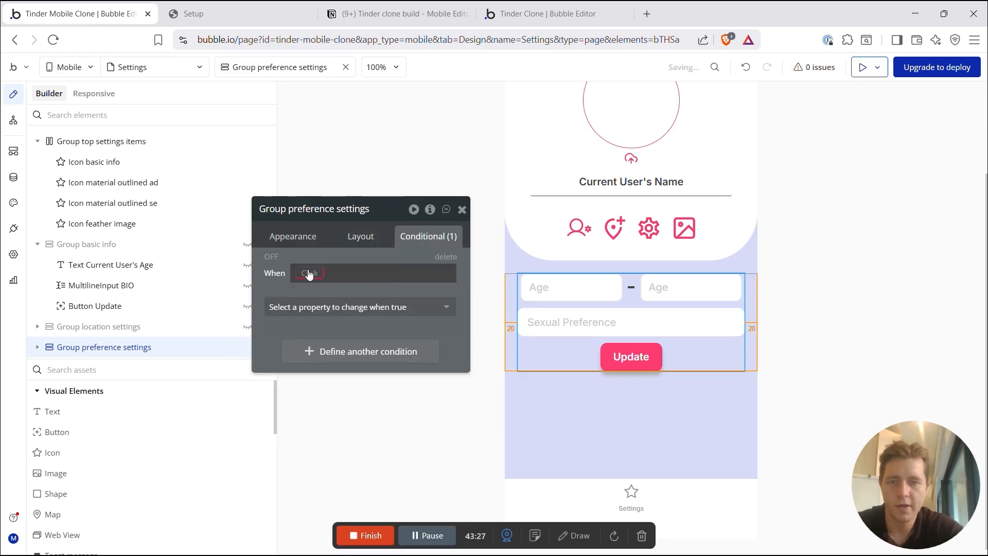
click(308, 272)
text(setting)
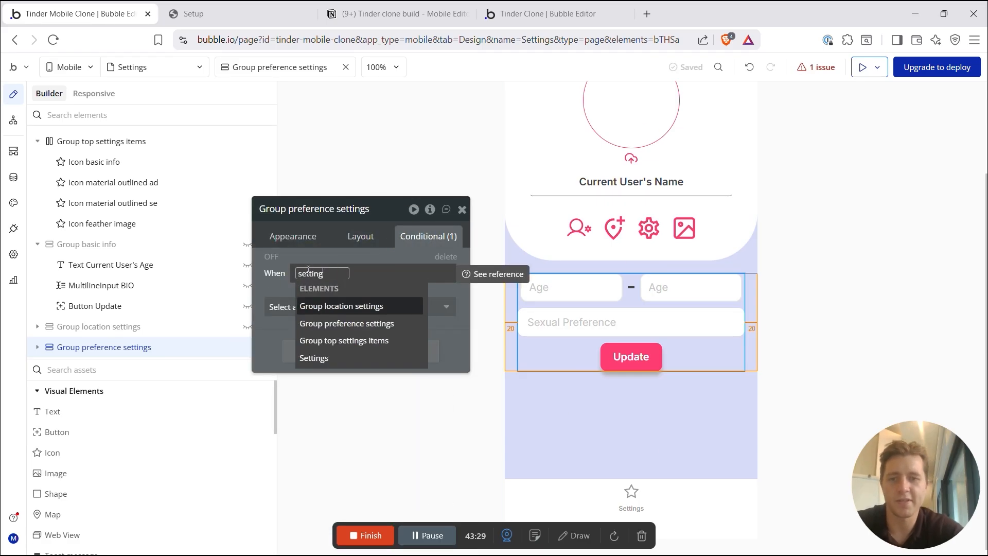
click(350, 342)
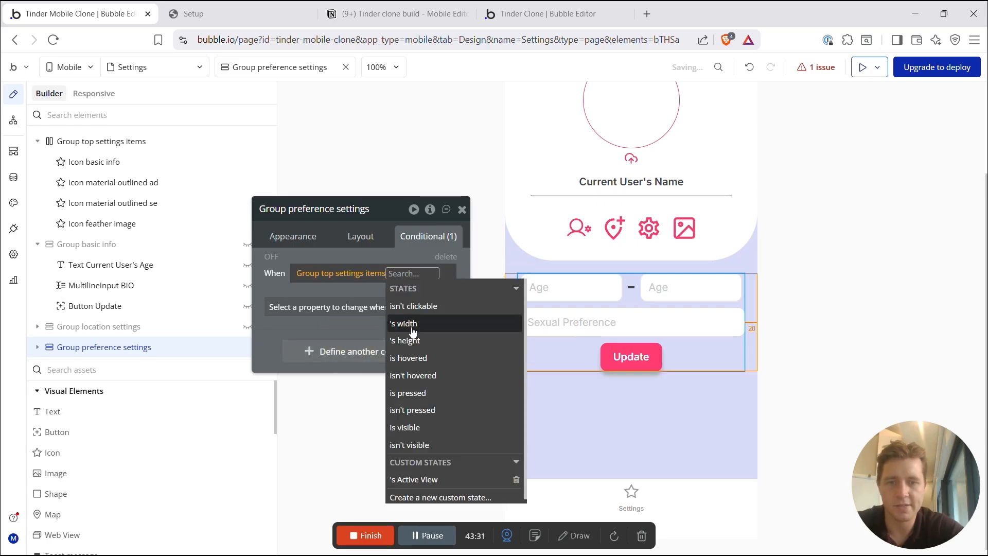
click(431, 479)
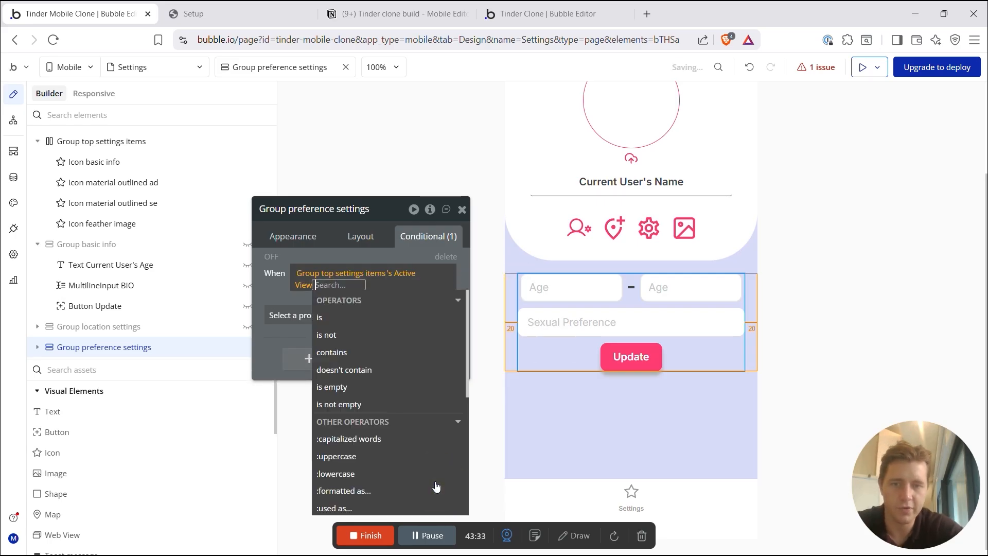
click(323, 317)
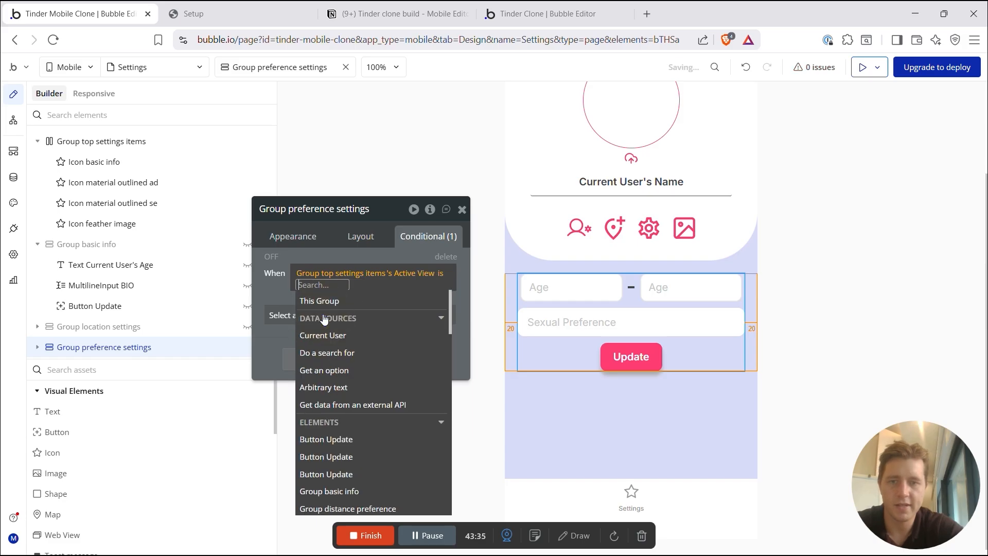
text(Pref)
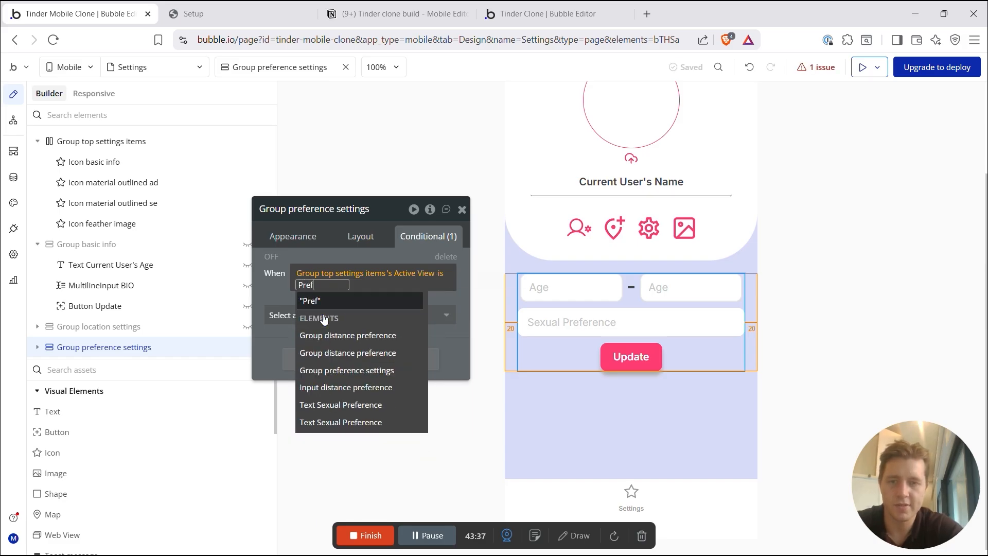
text(erences)
click(335, 301)
click(283, 302)
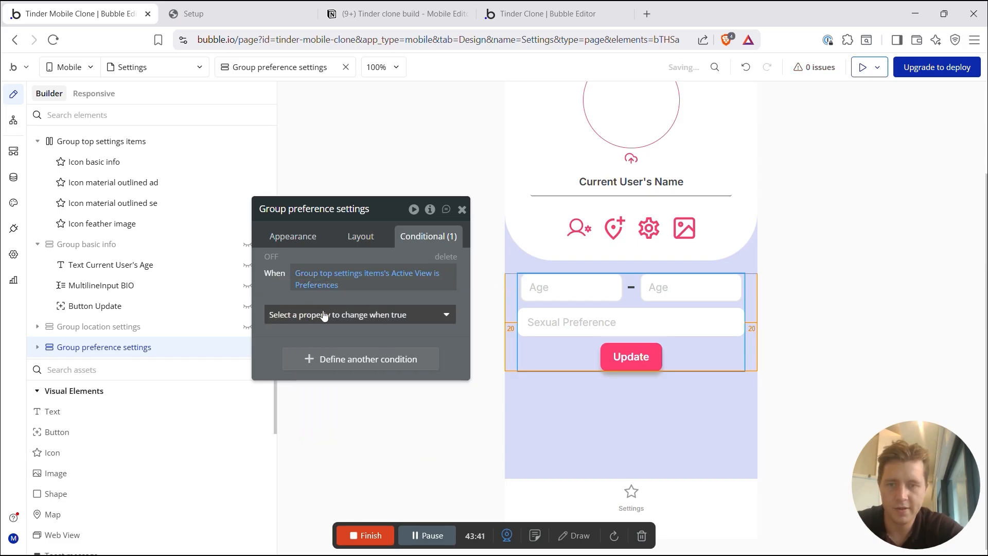
Step: Make Group preference settings visible when its condition is true and turn off its visibility on view load
click(321, 315)
click(287, 353)
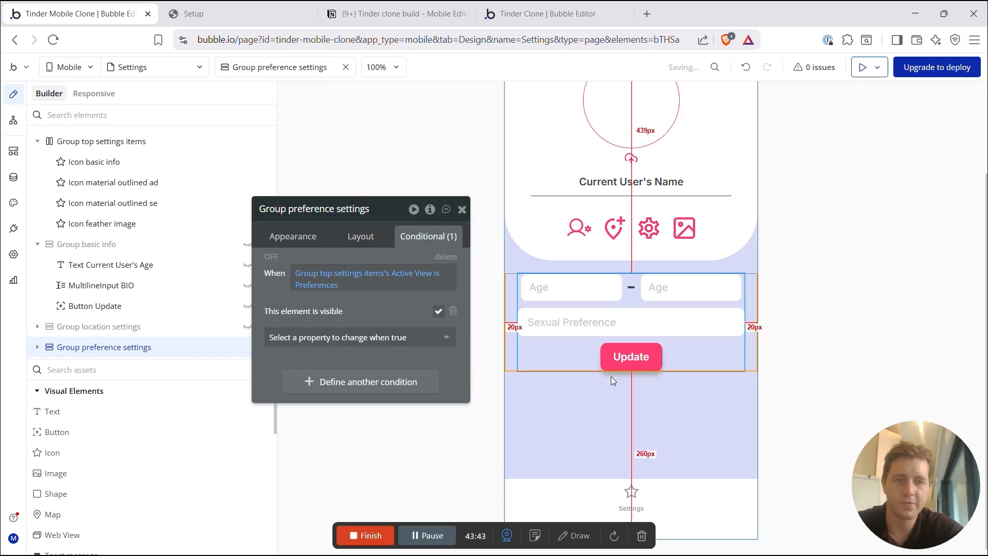
click(375, 238)
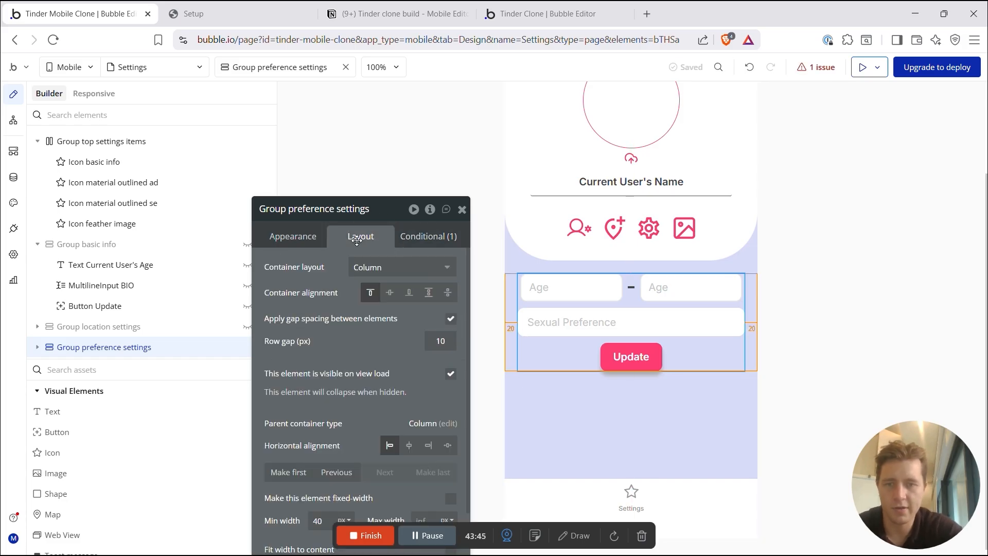
click(451, 374)
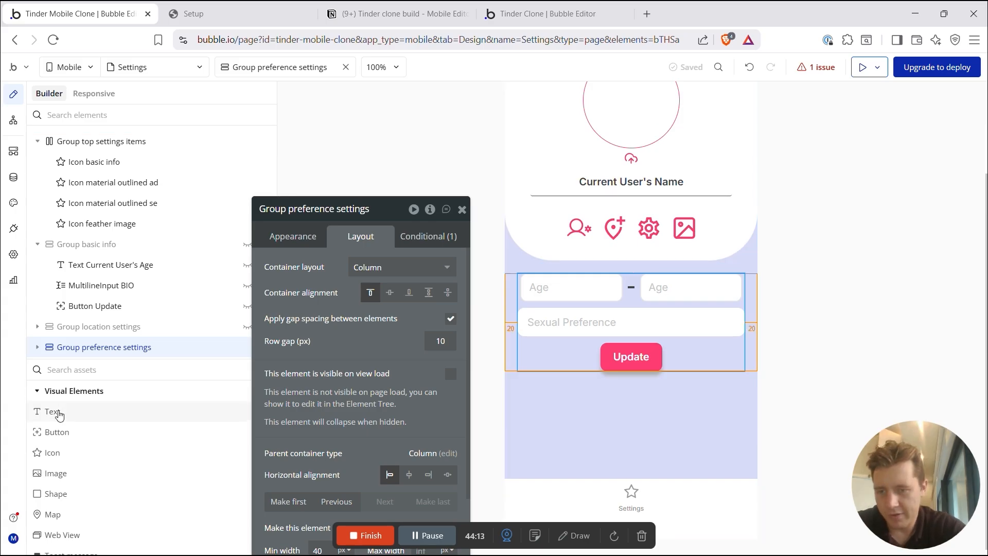
Step: Add a text element after the icons in Group top settings items, without fitting width to content and with a 100% minimum width
drag(59, 415, 658, 243)
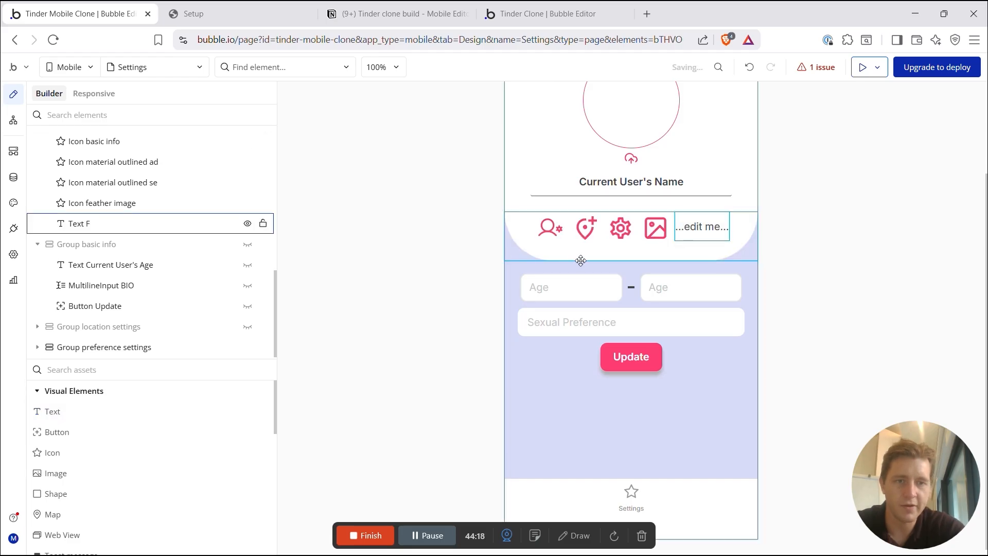
click(355, 238)
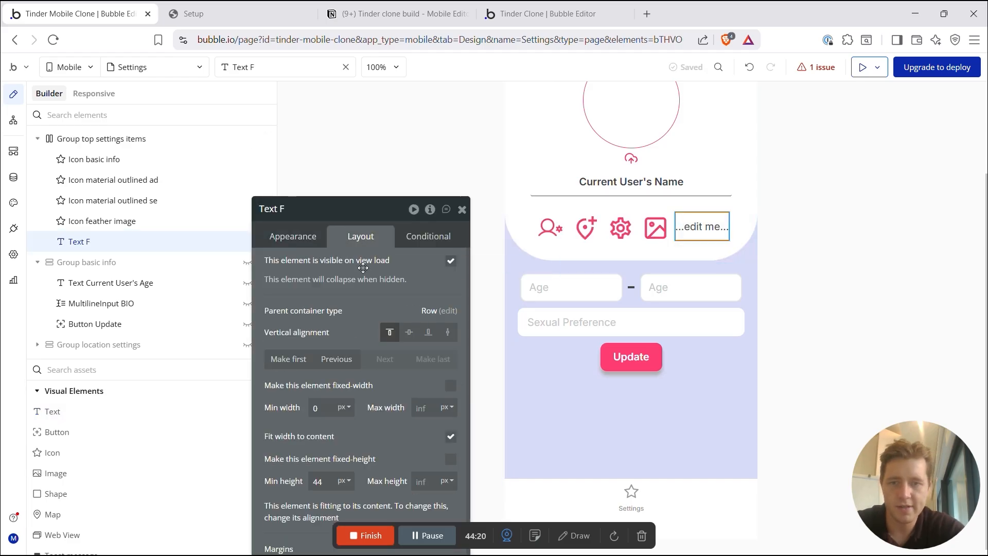
scroll(386, 320, down, 1)
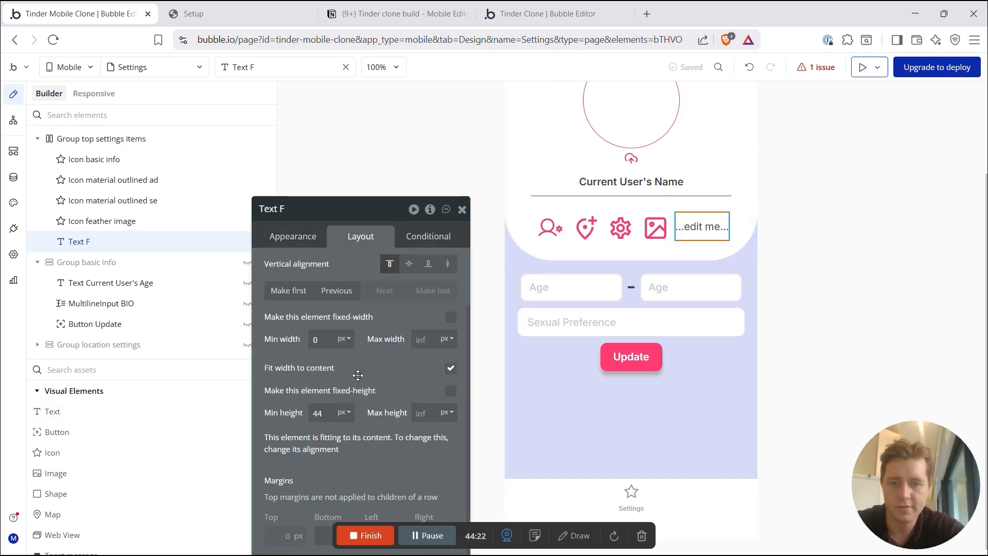
click(451, 369)
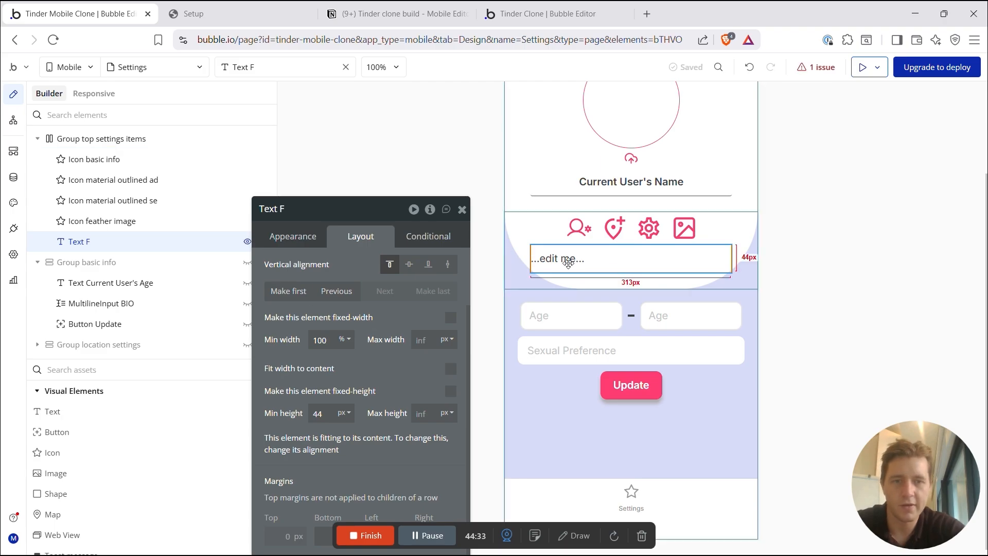
Step: Center-align the new text below the settings icons
click(301, 236)
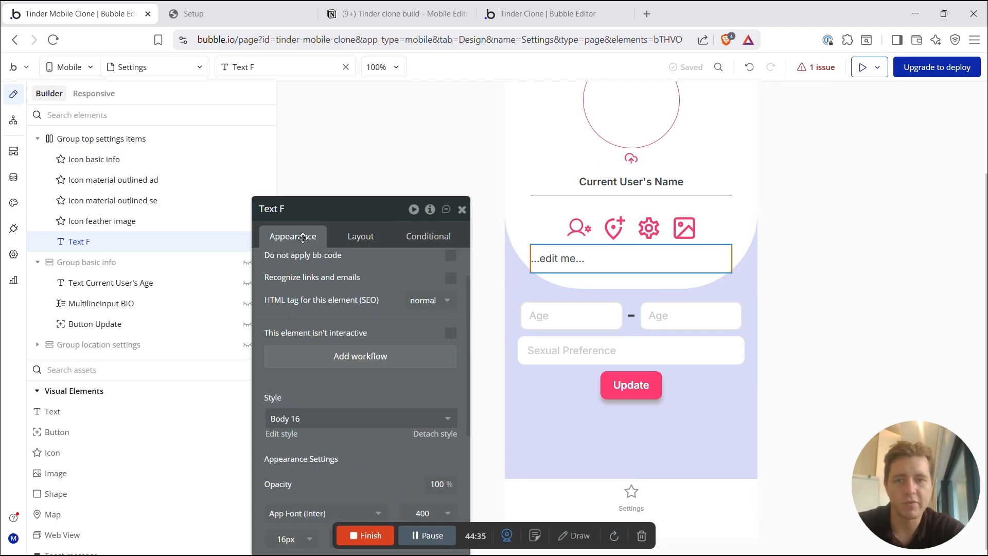
click(363, 239)
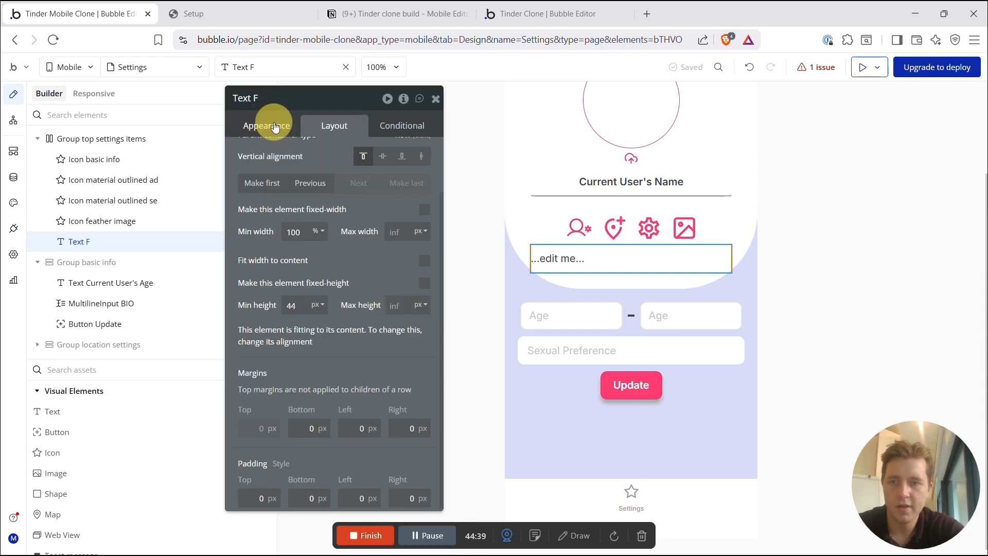
click(275, 127)
click(332, 429)
drag(301, 187, 293, 244)
Step: Replace the text's placeholder content with the dynamic value Group top settings items's Active View
scroll(618, 294, up, 2)
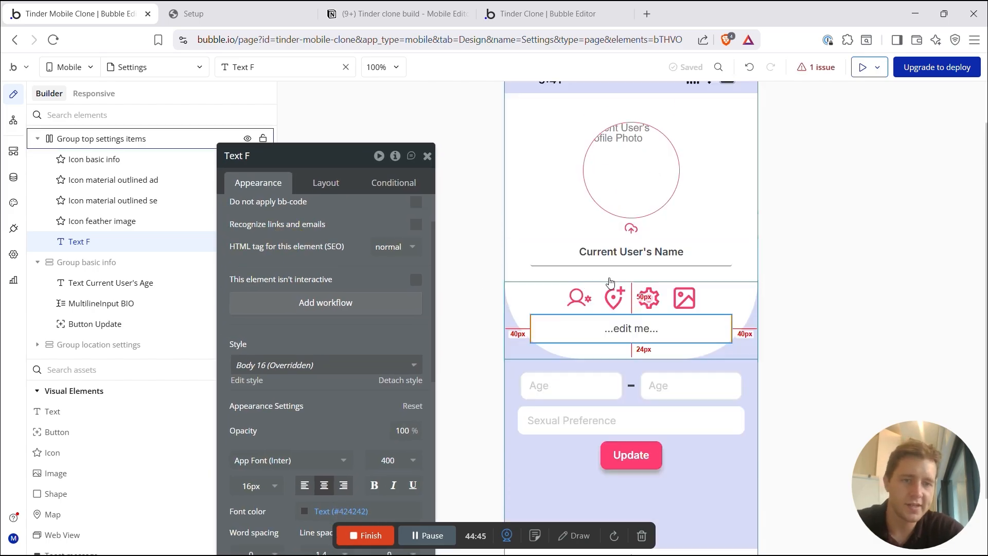
scroll(324, 217, up, 2)
triple_click(275, 218)
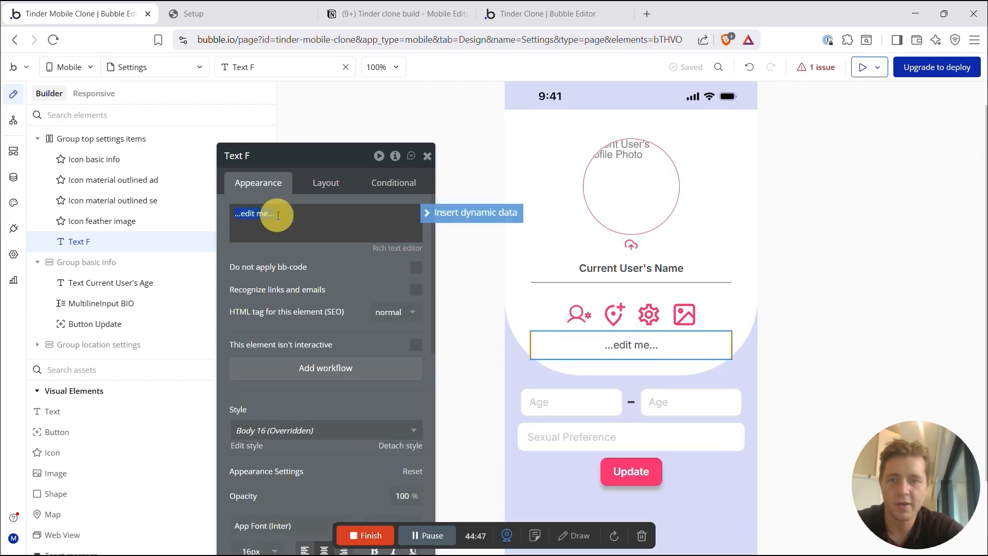
click(436, 215)
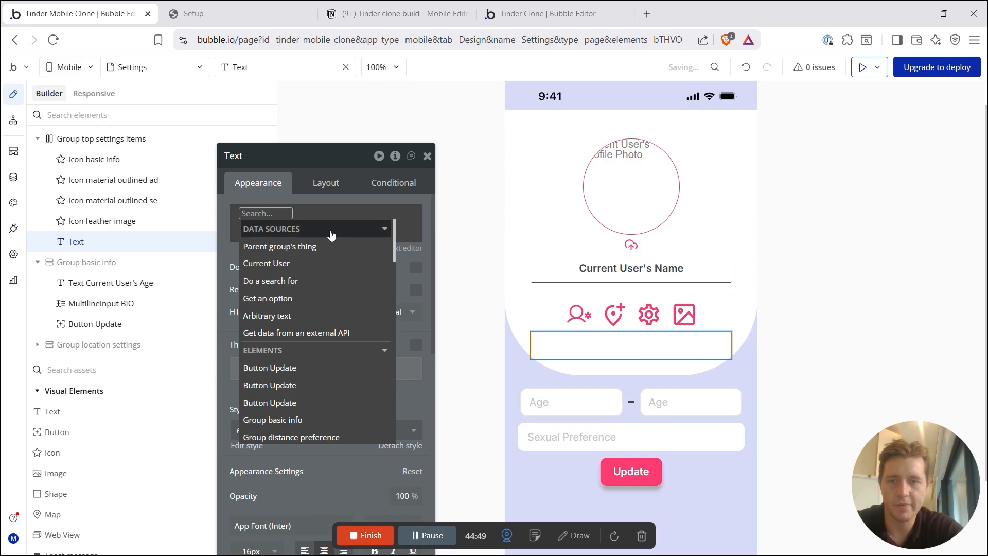
text(setting)
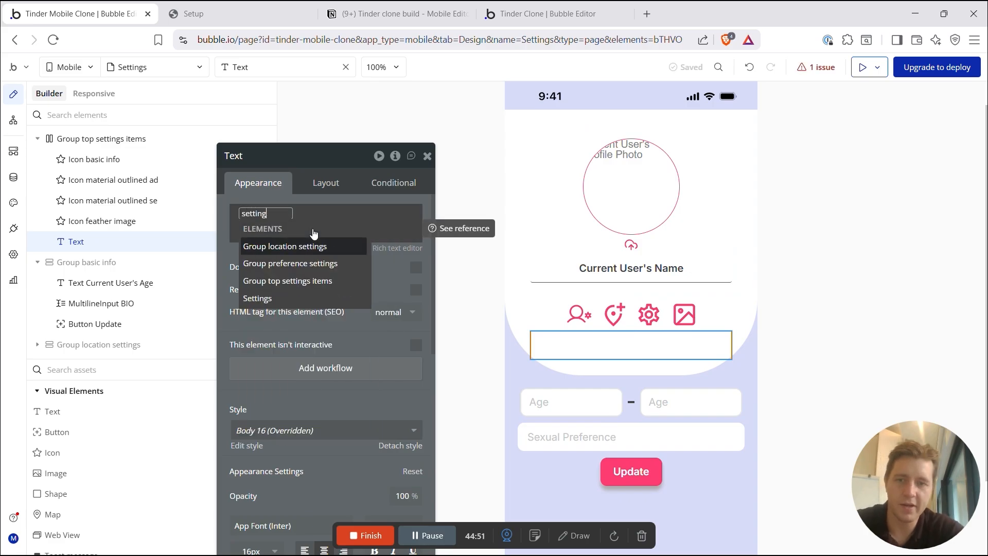
click(289, 286)
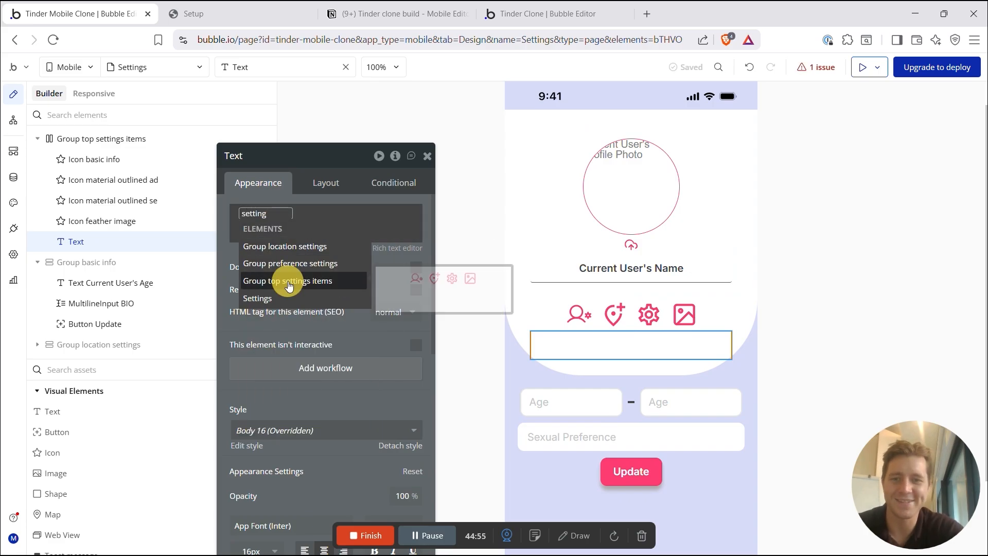
click(364, 300)
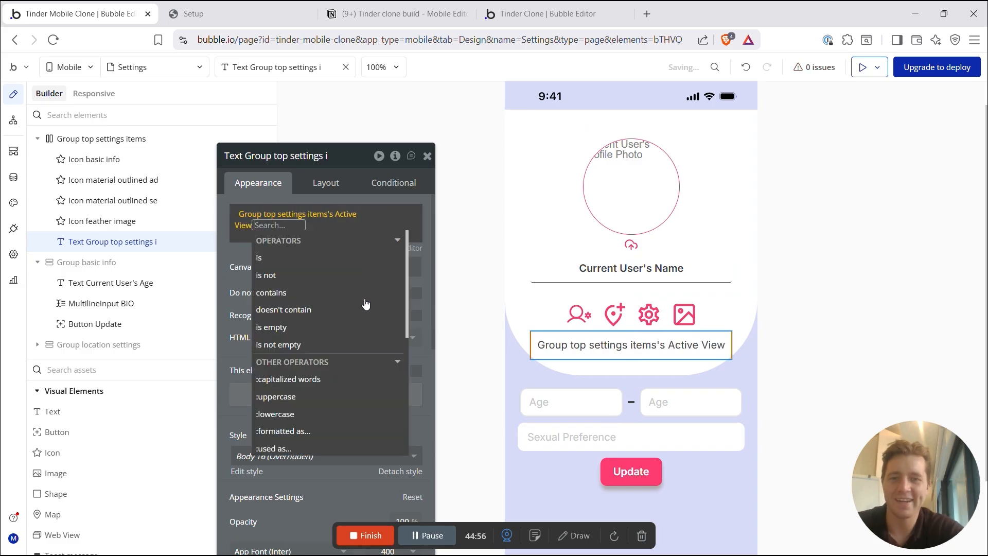
click(237, 258)
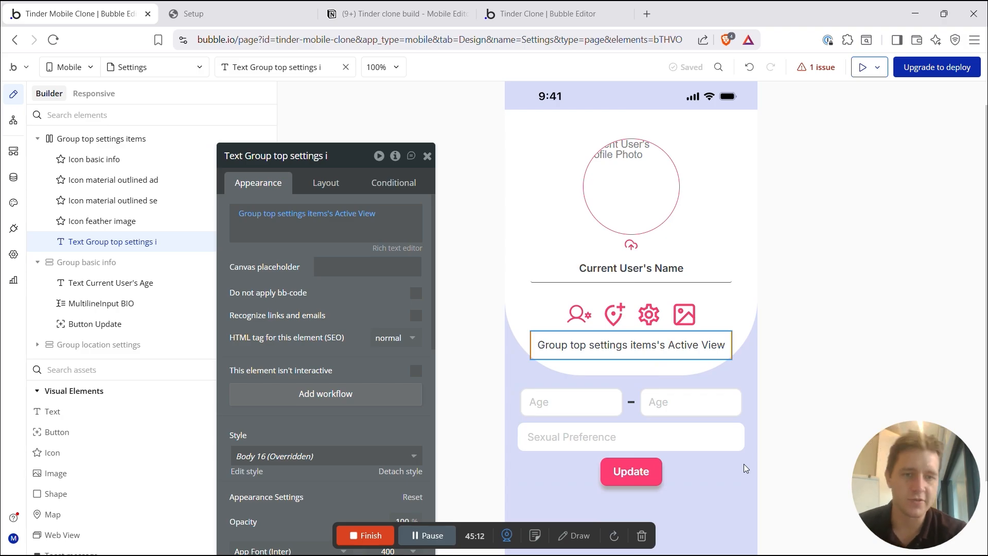
Step: Create a tap workflow for Icon basic info and file it in a new workflow folder named Icon navigation
click(577, 321)
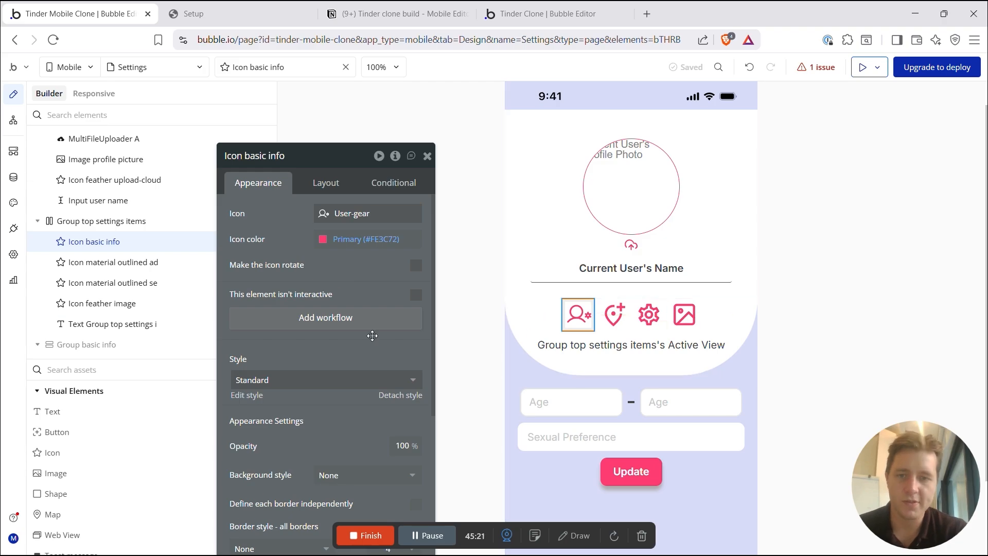
click(334, 321)
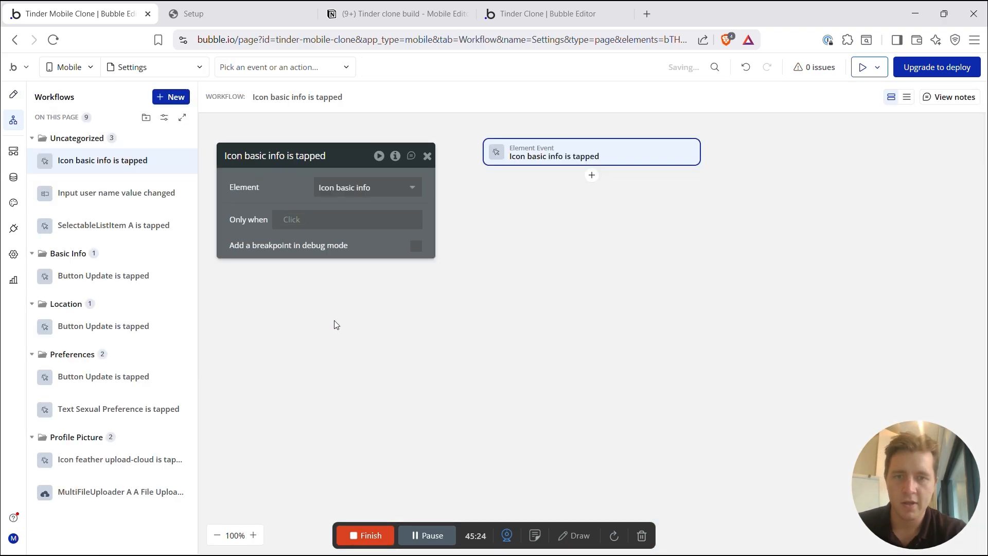
click(146, 119)
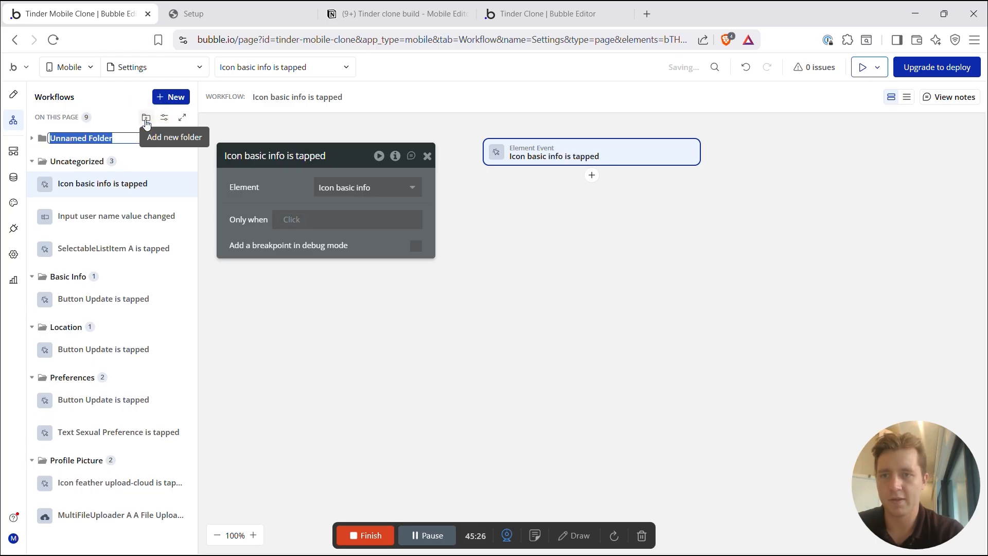
text(Icon Van)
text(igation)
key(BackSpace)
key(BackSpace)
key(BackSpace)
key(BackSpace)
key(BackSpace)
key(BackSpace)
key(BackSpace)
key(BackSpace)
key(BackSpace)
key(BackSpace)
text(nai)
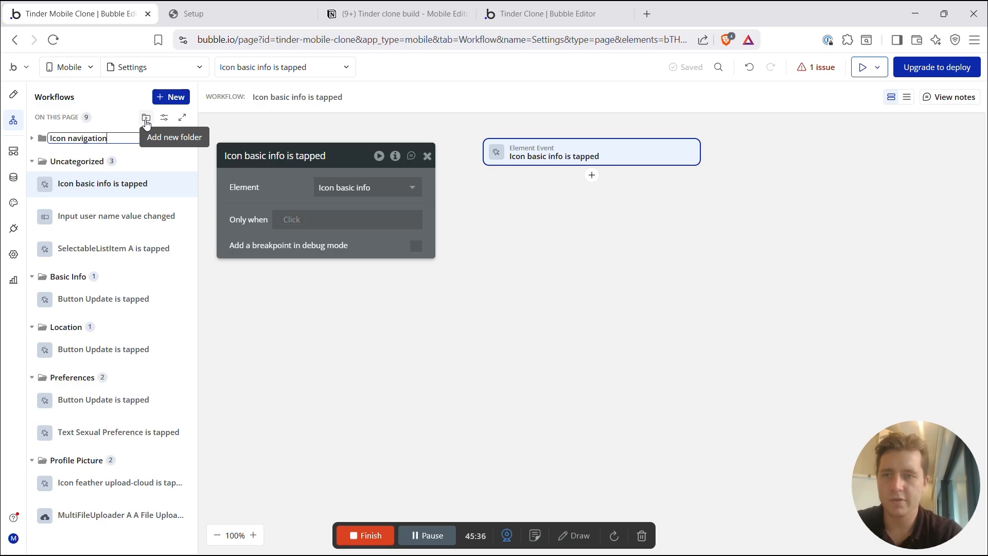
key(Return)
drag(100, 160, 118, 313)
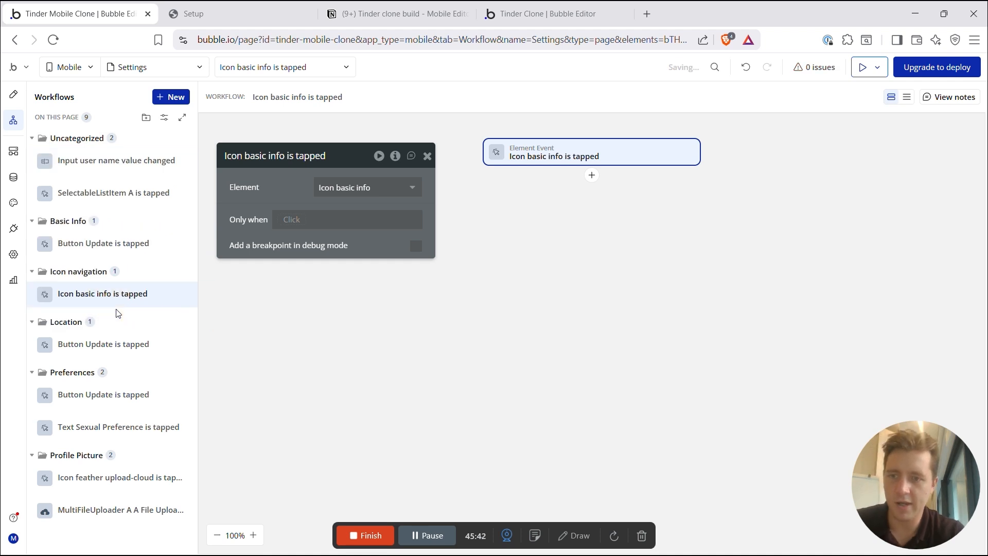
Step: Add a Set state action to the Icon basic info workflow, targeting Group top settings items
click(595, 183)
text(set)
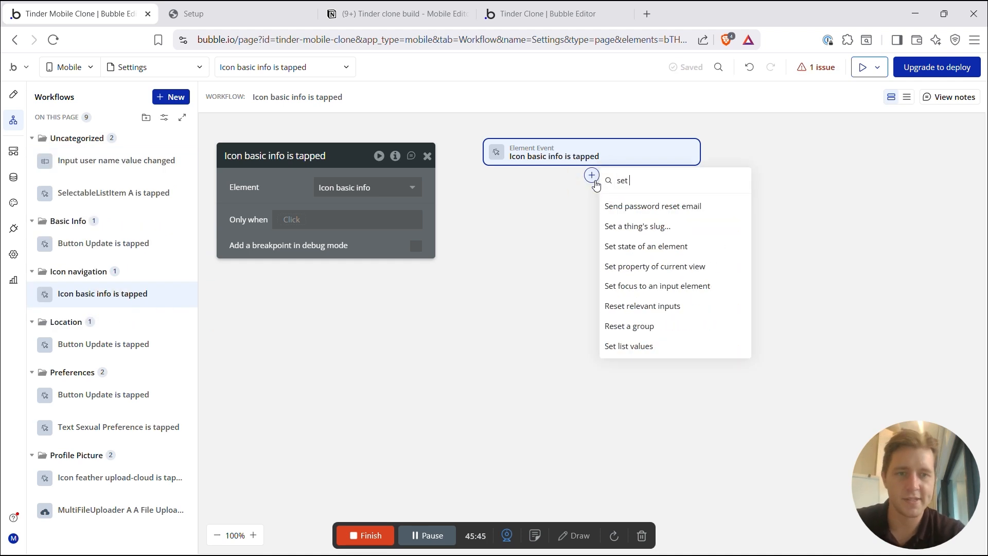
click(646, 246)
click(363, 187)
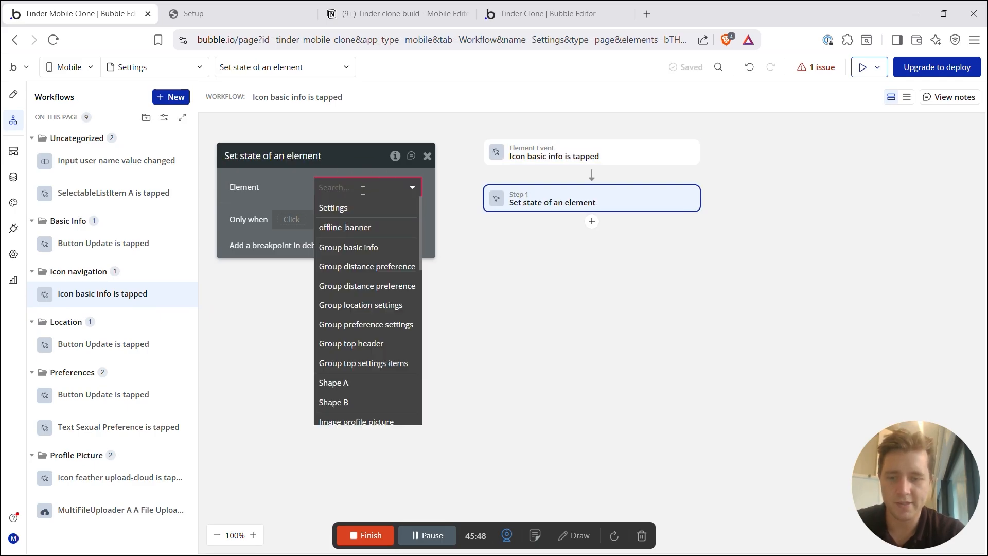
text(settin)
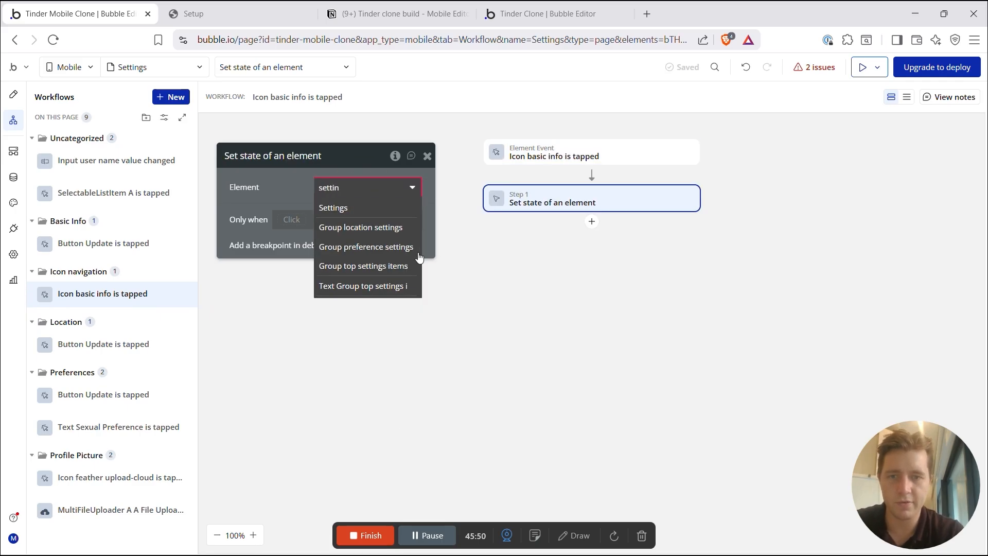
click(366, 266)
Step: Choose Active View as the action's custom state and set its value to Basic
click(329, 216)
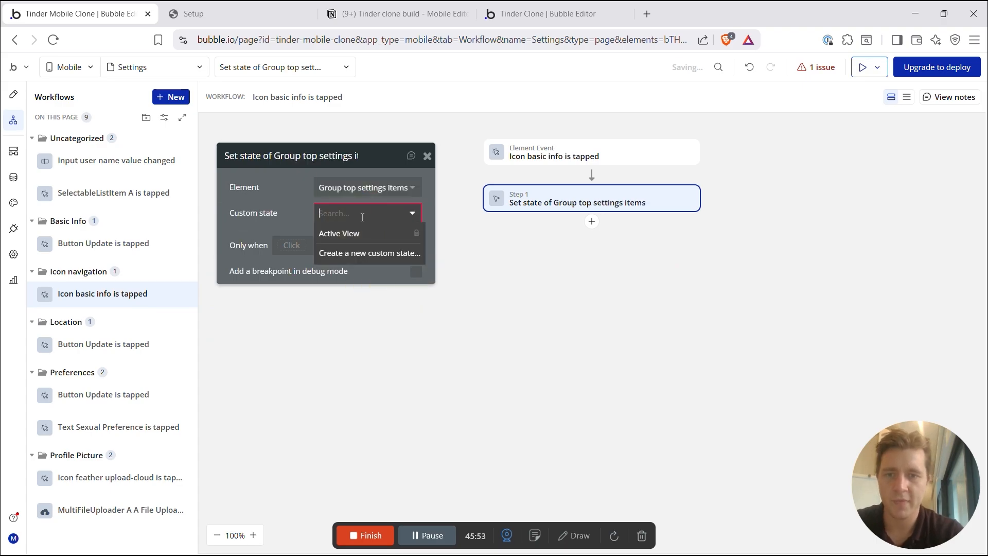
click(340, 230)
click(337, 239)
text(Bas)
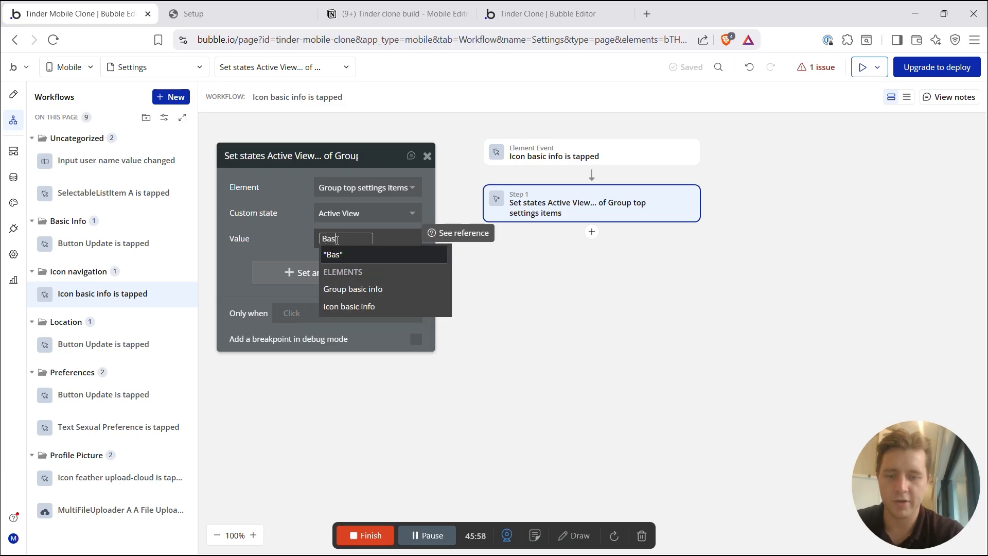
text(ic)
click(340, 254)
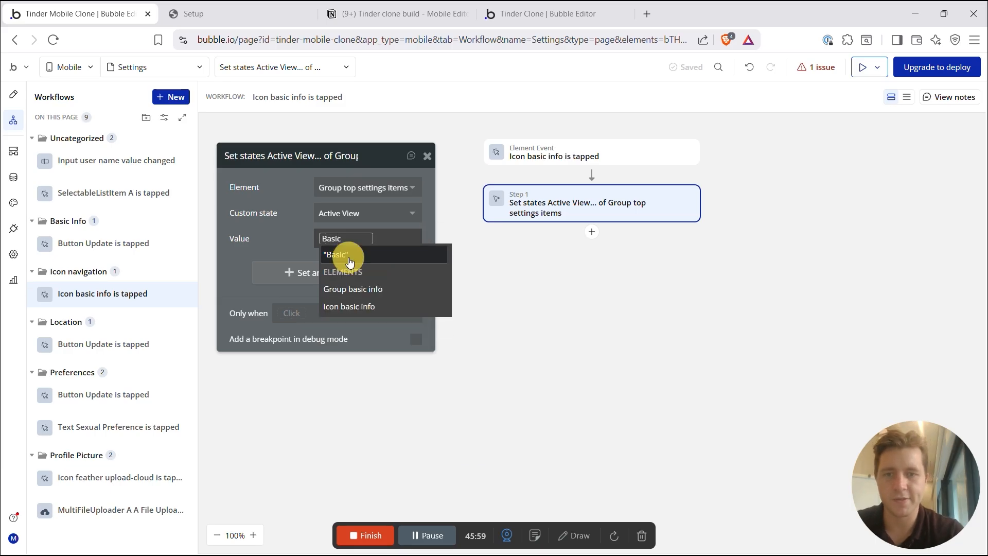
click(288, 234)
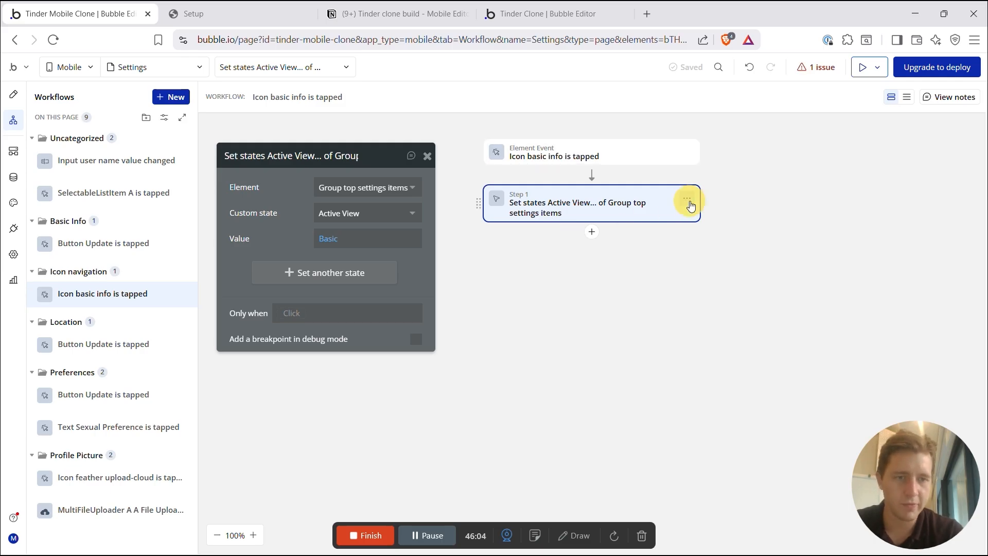
Step: Copy the Set state action and paste it into a new tap workflow for the location pin icon
click(687, 199)
click(720, 234)
click(13, 94)
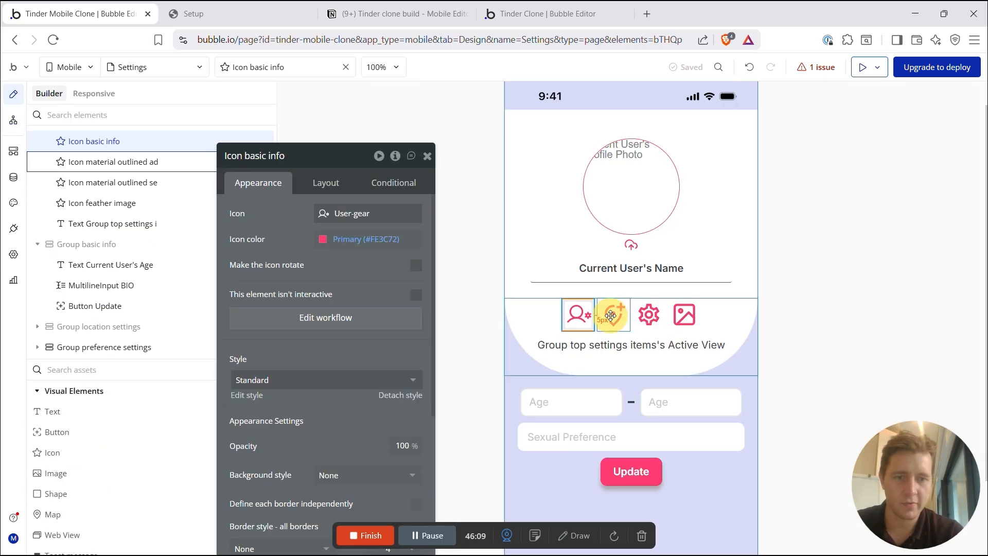
click(611, 316)
click(332, 319)
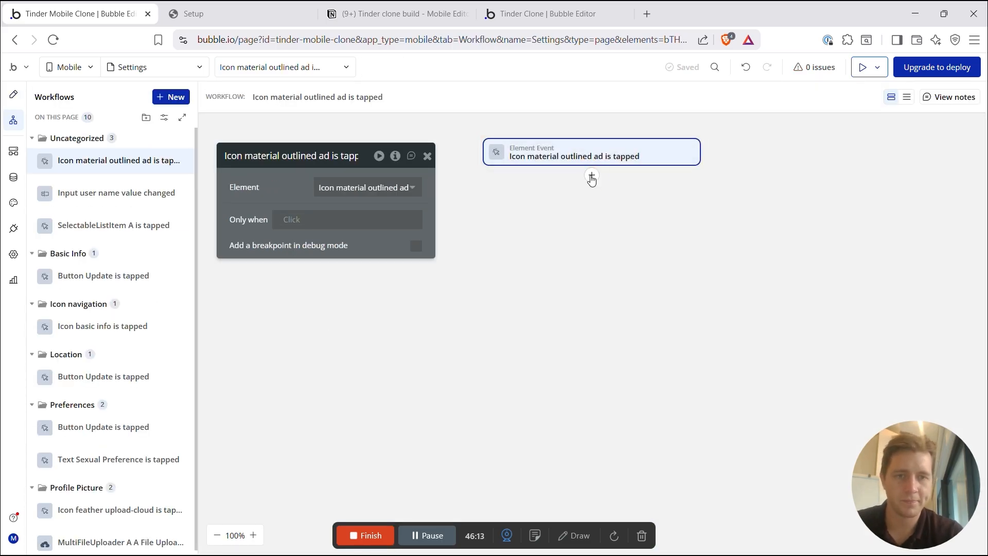
click(592, 178)
click(624, 190)
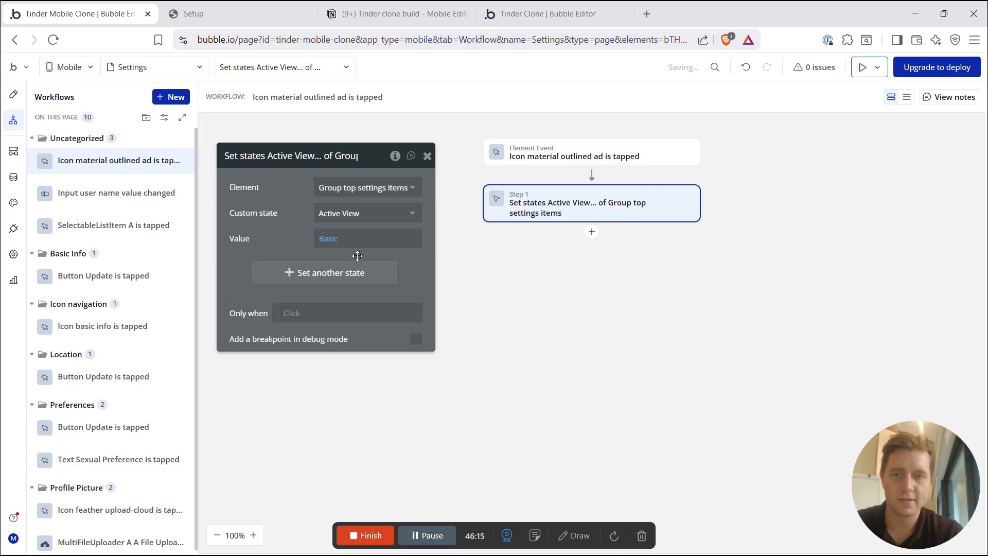
Step: Change the Active View value in the location icon's workflow to Location
click(329, 239)
text(Location)
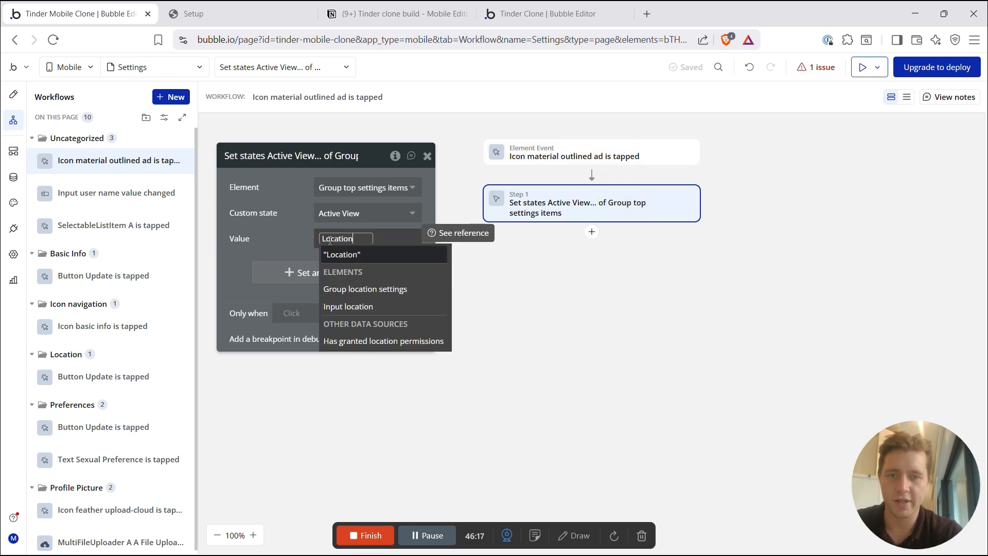
click(347, 254)
click(265, 238)
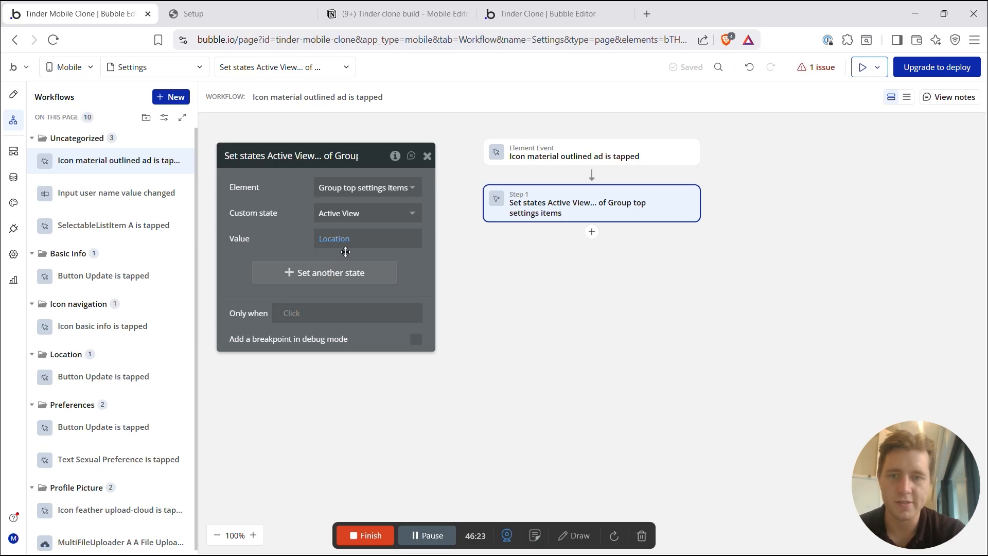
Step: Create a tap workflow for the settings gear icon and paste the copied Set state action into it
click(14, 94)
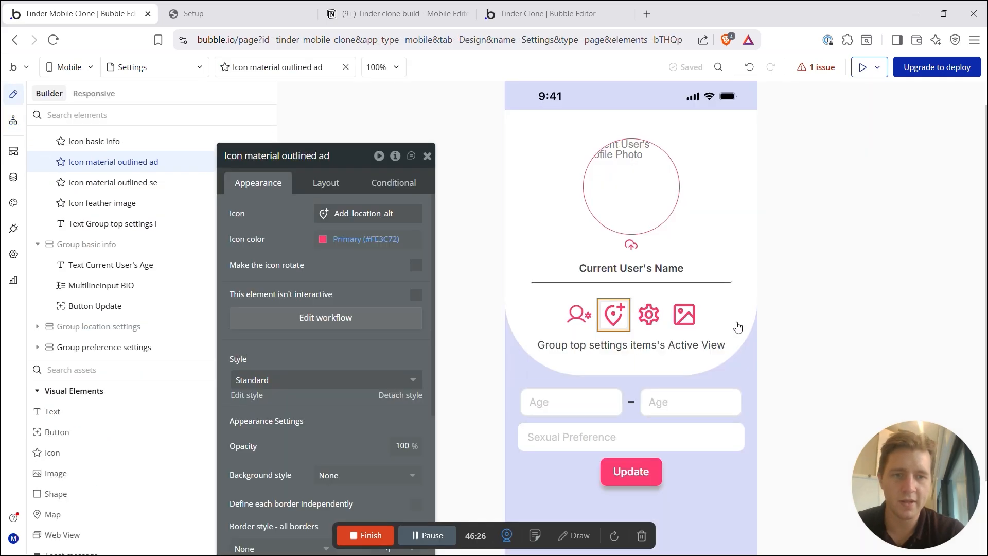
click(649, 316)
scroll(655, 370, down, 2)
scroll(655, 369, up, 1)
scroll(655, 369, down, 1)
scroll(655, 370, up, 3)
click(309, 321)
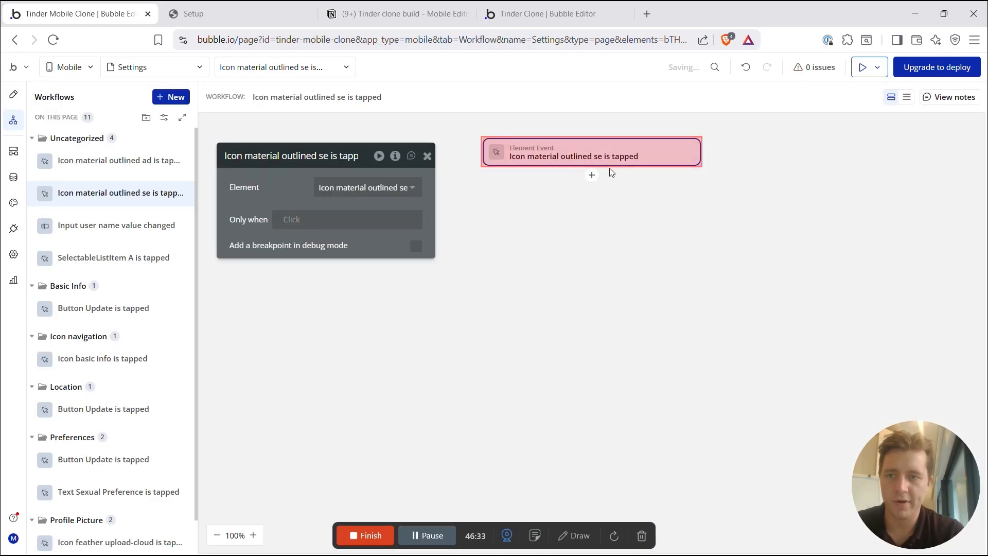
right_click(587, 178)
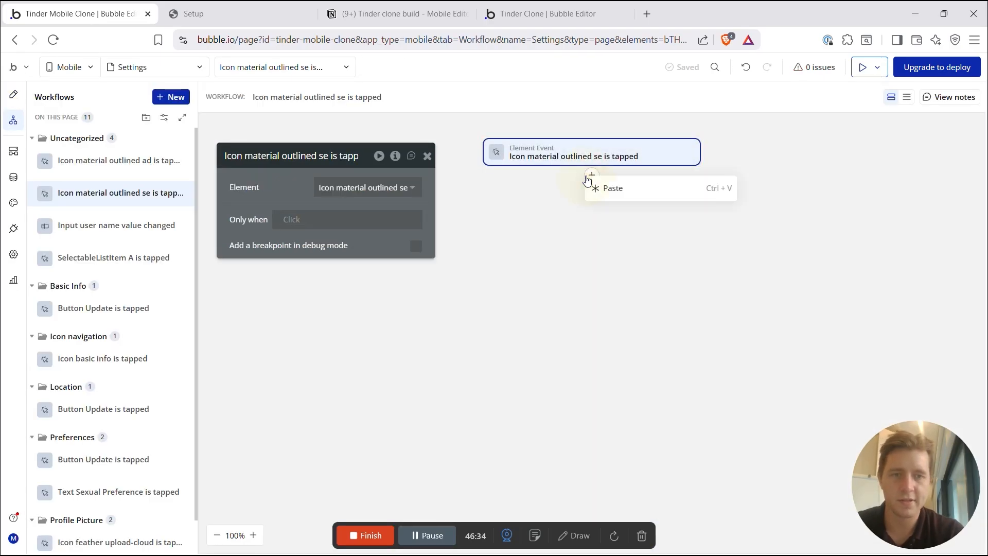
click(640, 190)
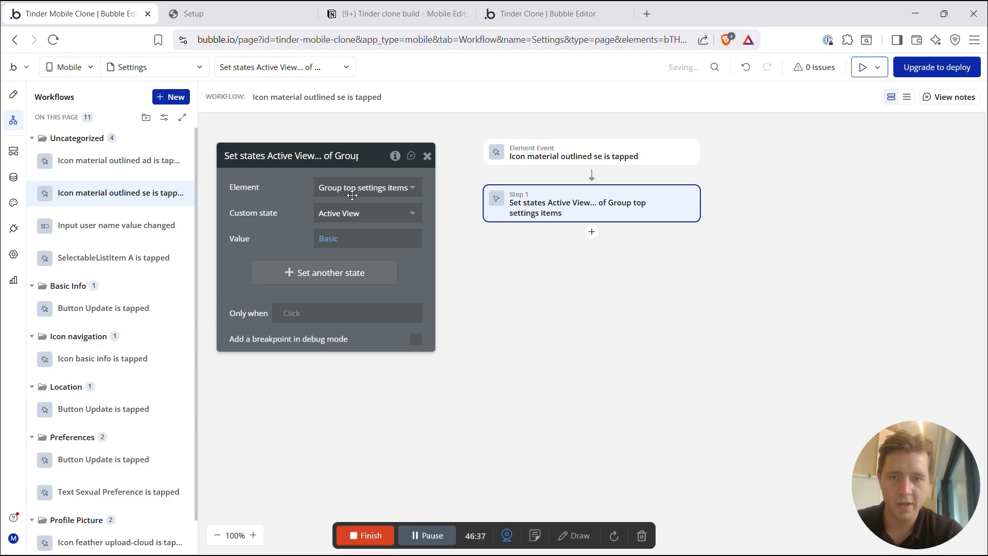
Step: Change the Active View value in the gear icon's workflow to Preferences
click(330, 240)
text(preference)
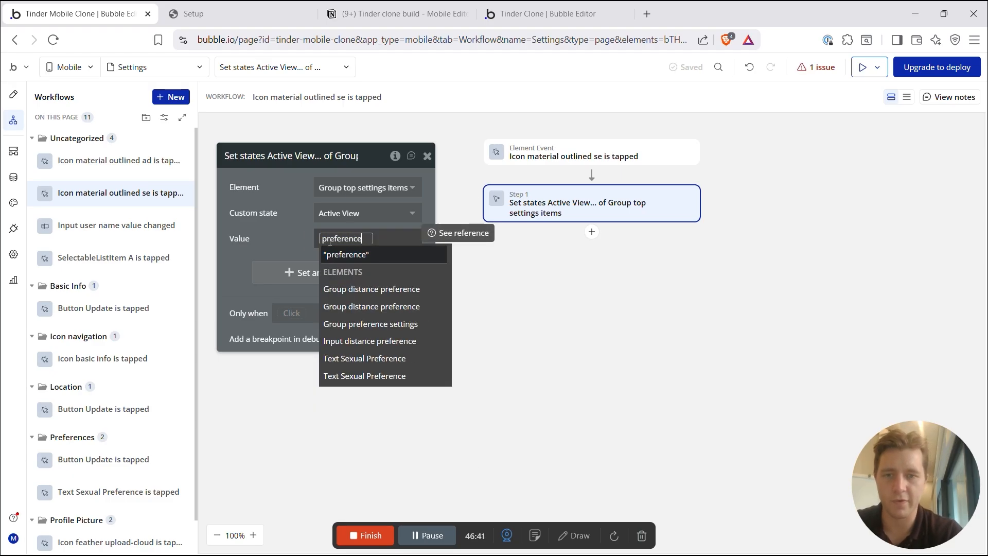
text(s)
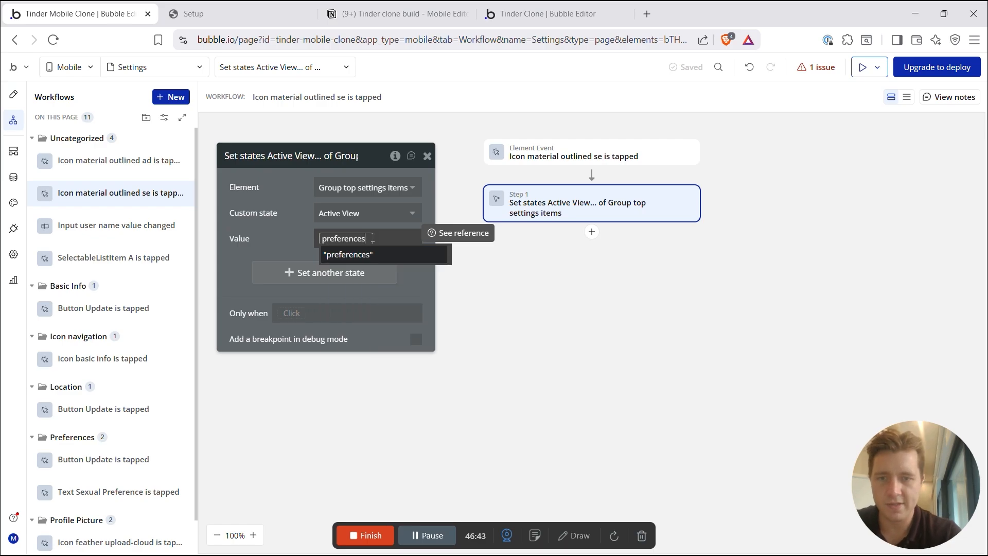
click(327, 239)
key(BackSpace)
text(P)
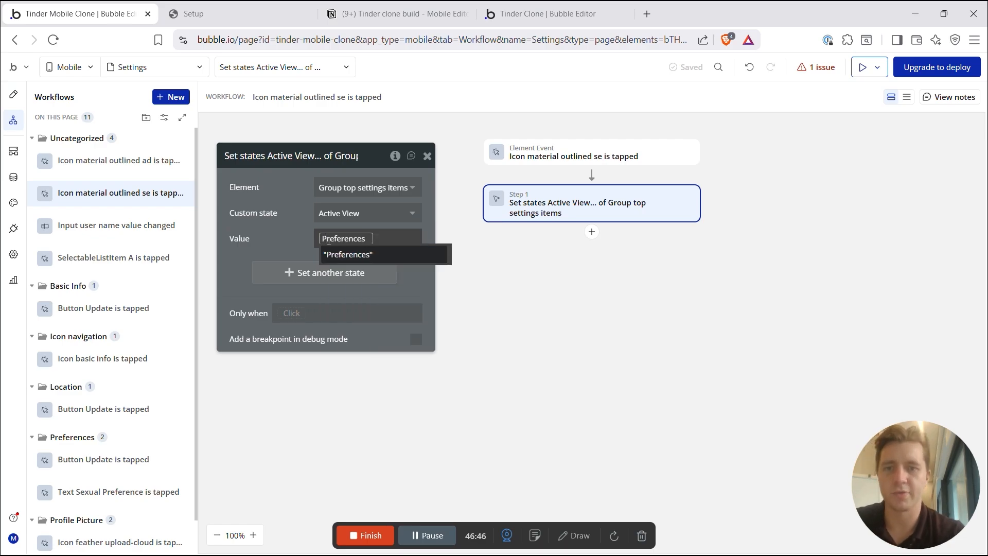
click(334, 254)
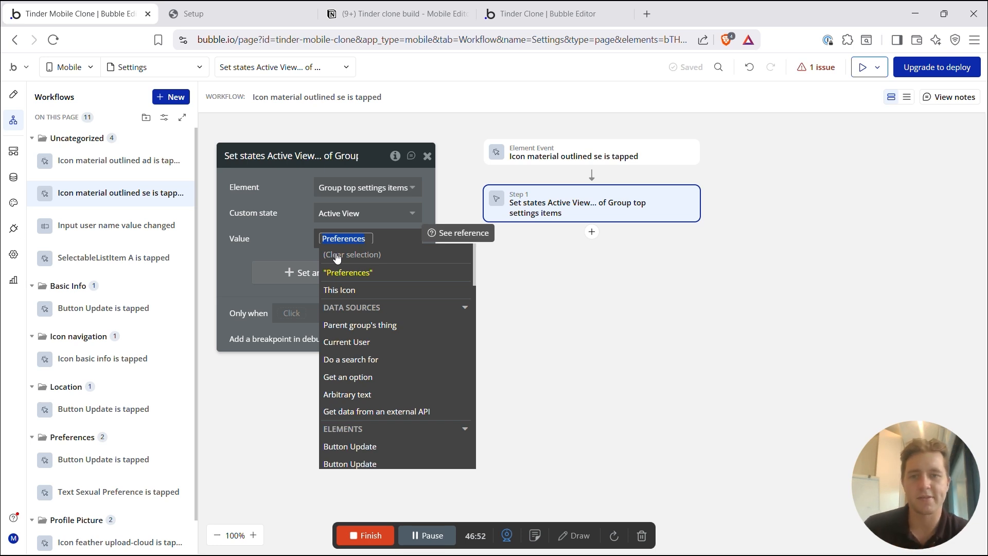
click(355, 273)
click(288, 238)
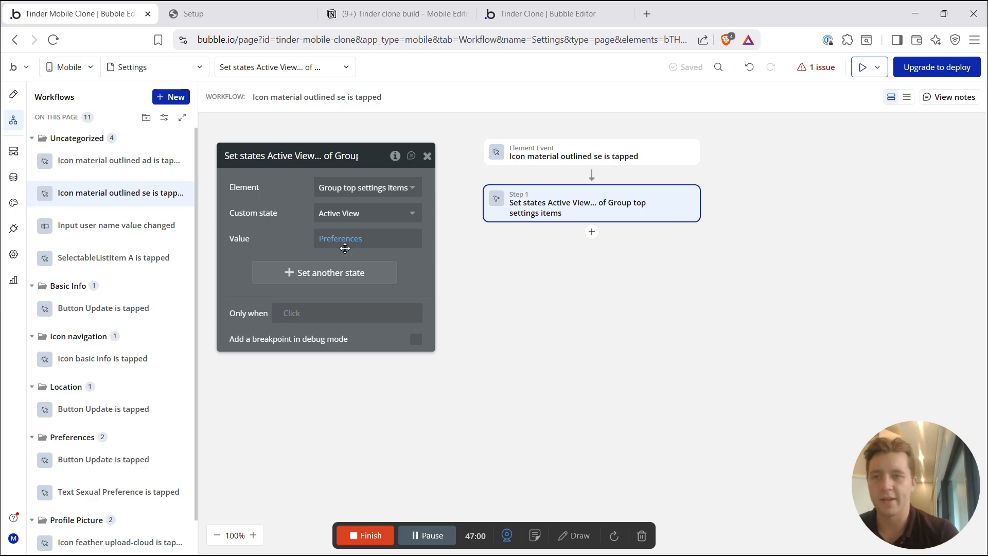
Step: Move the location and gear icon tap workflows from Uncategorized into the Icon navigation folder
click(87, 165)
drag(97, 188, 110, 346)
drag(94, 164, 109, 317)
Step: Return to the Settings design, launch its preview and examine the icons, view label and basic info fields
click(15, 96)
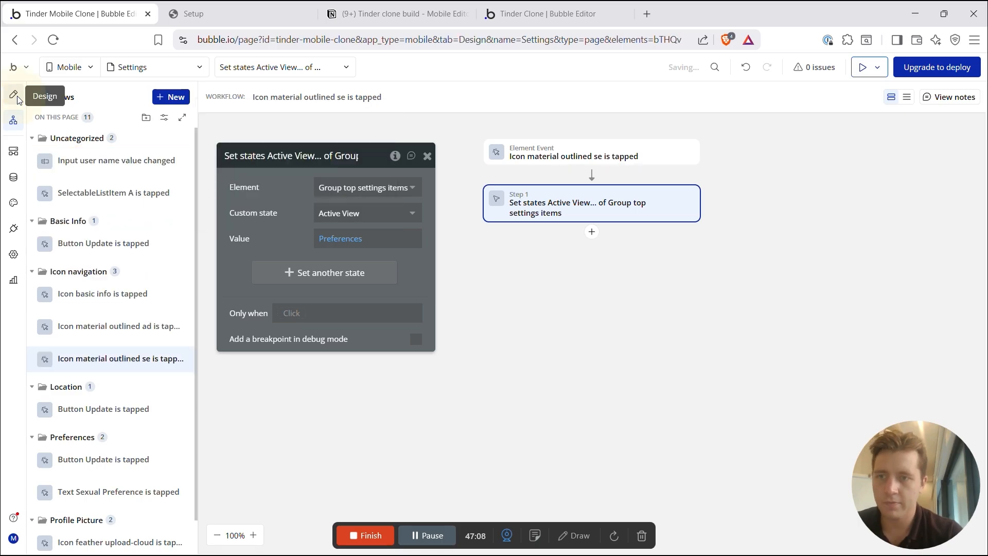
scroll(765, 342, down, 3)
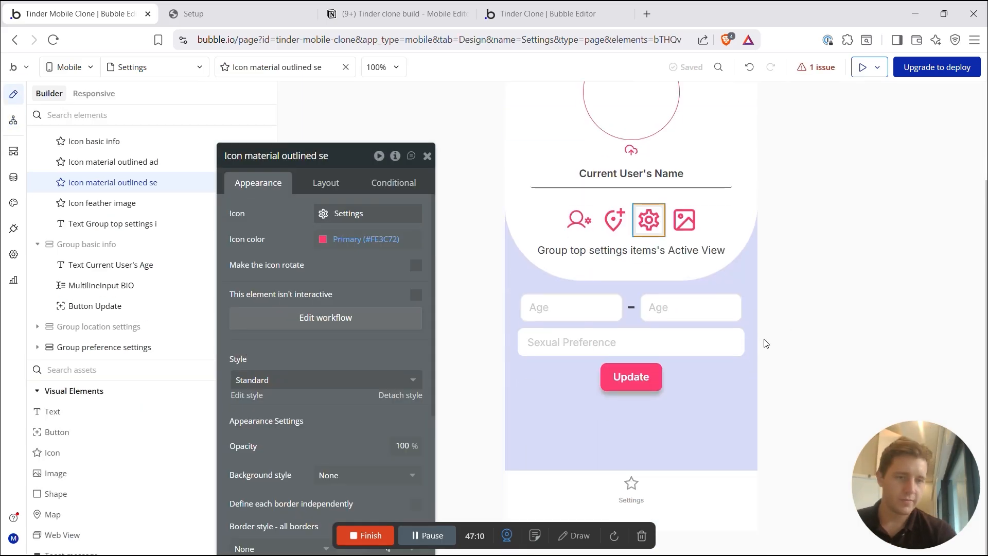
scroll(766, 343, up, 1)
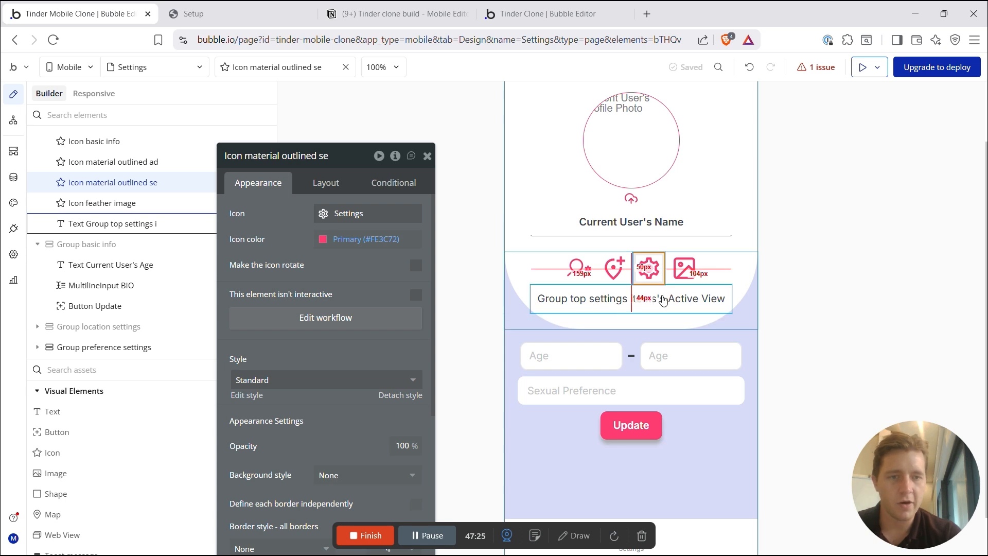
click(861, 68)
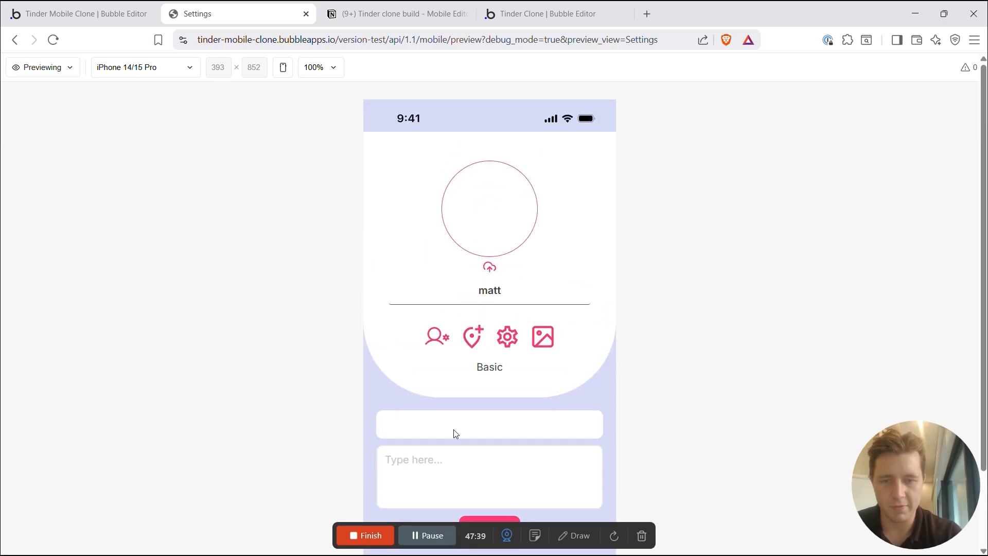
scroll(415, 429, down, 2)
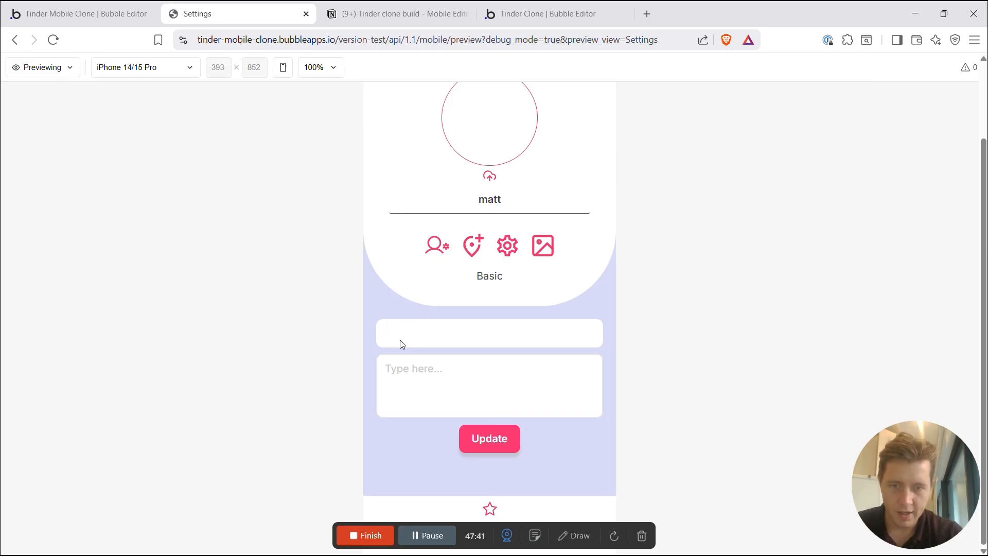
scroll(435, 370, up, 1)
scroll(435, 370, down, 1)
Step: Test the basic info form in the preview by entering the bio "This a bio" and submitting the update
click(404, 375)
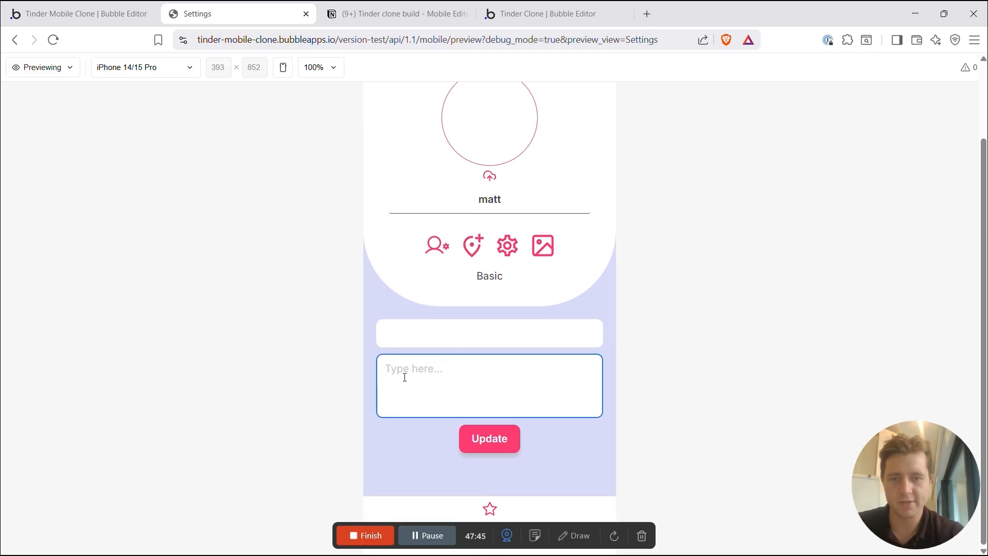
text(This a bio)
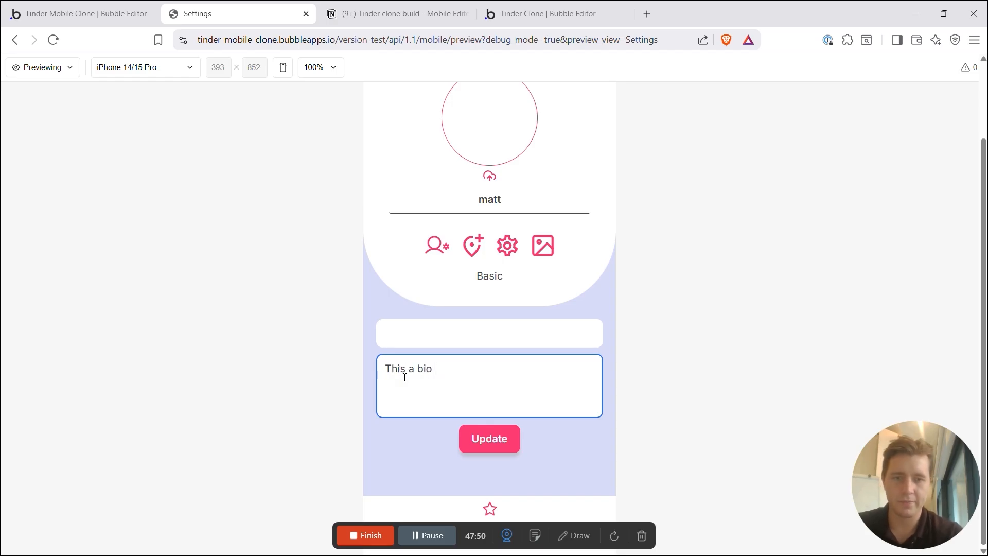
click(486, 446)
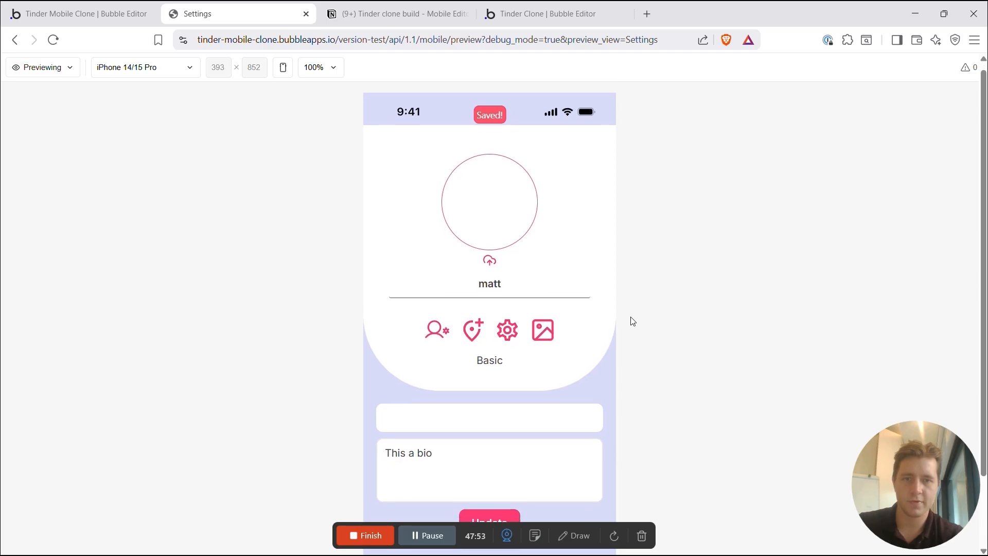
scroll(634, 321, down, 1)
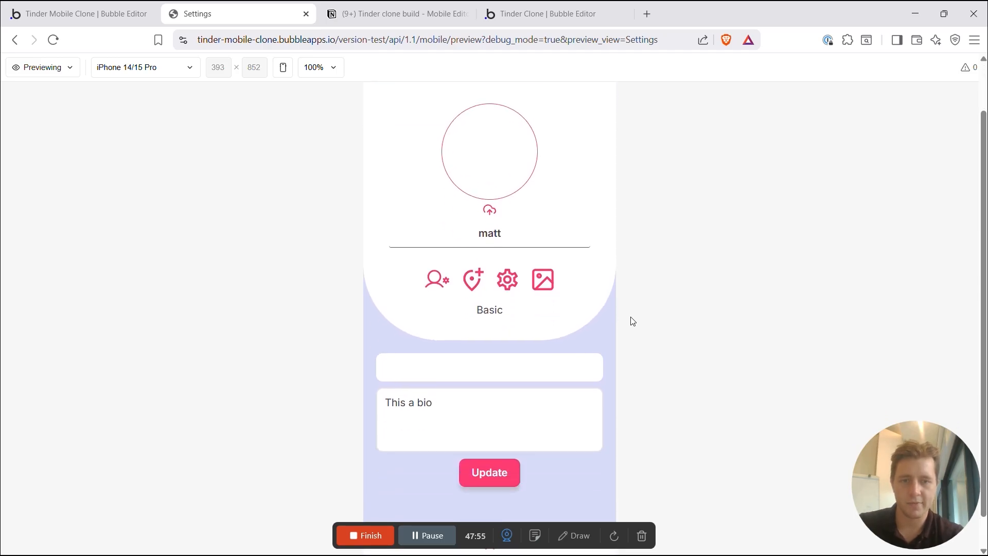
Step: Test the preview's icon navigation by switching between the Location, Preferences and Basic views
click(472, 281)
click(510, 281)
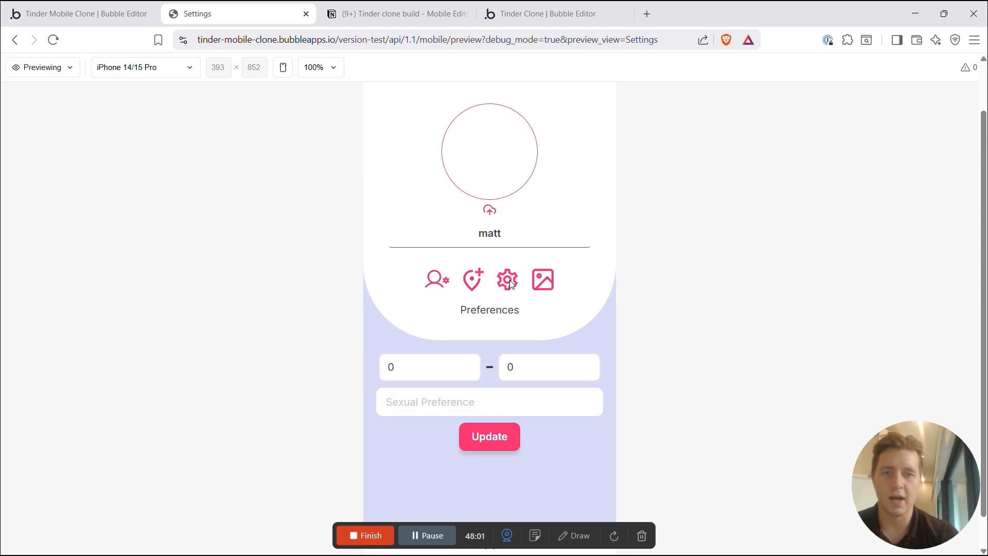
click(468, 280)
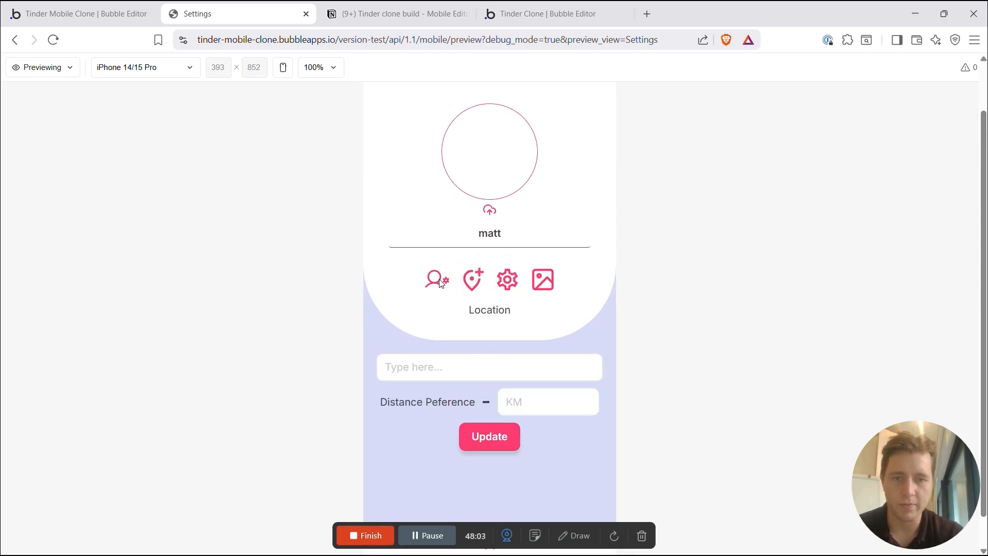
click(443, 284)
click(474, 284)
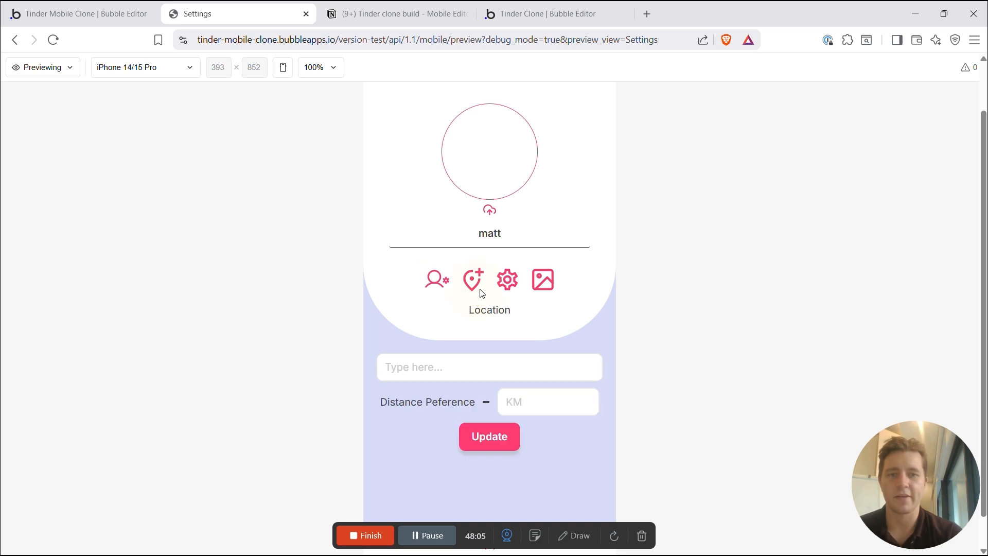
click(503, 283)
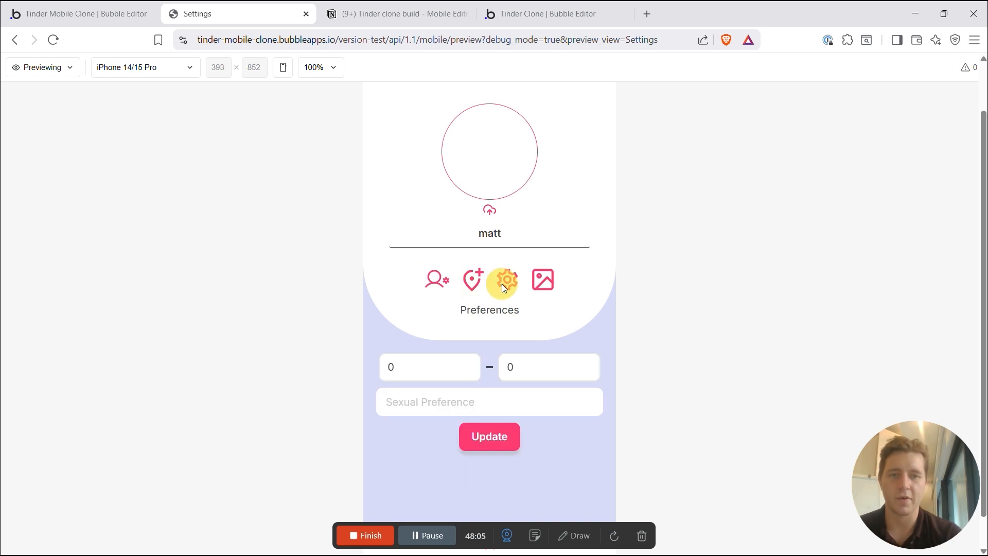
click(438, 289)
Step: Return to the Settings design in the editor and copy the Active View condition from Group preference settings
click(90, 16)
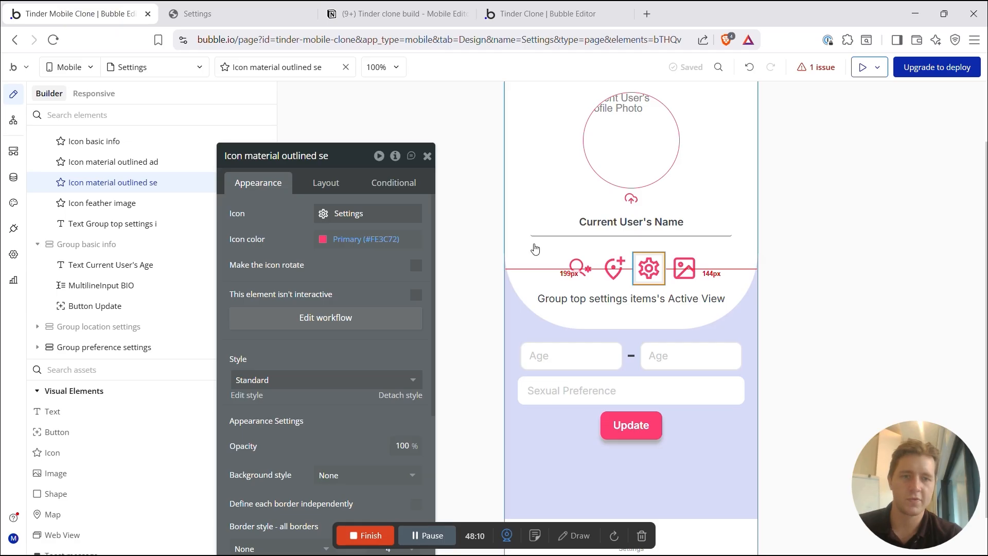
click(584, 269)
click(583, 268)
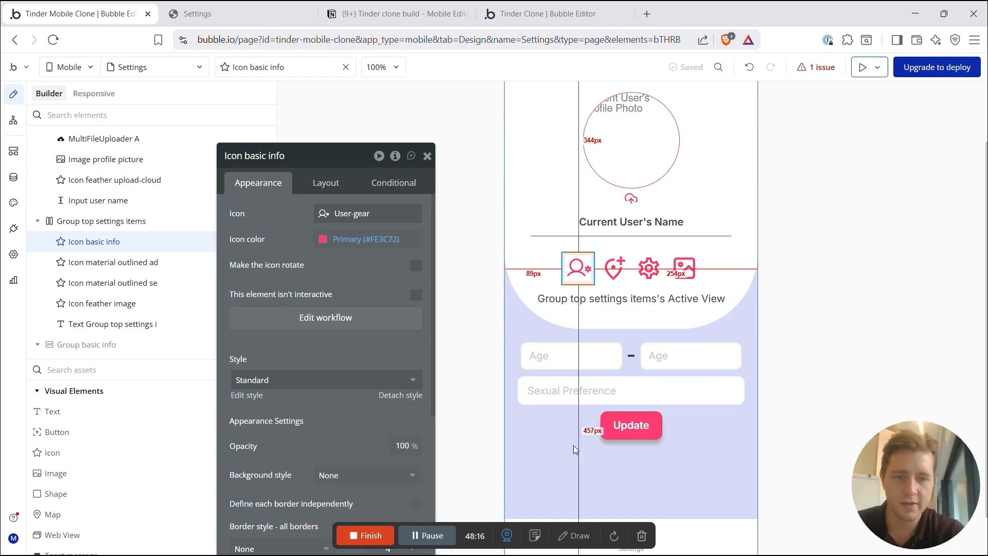
click(549, 426)
click(514, 384)
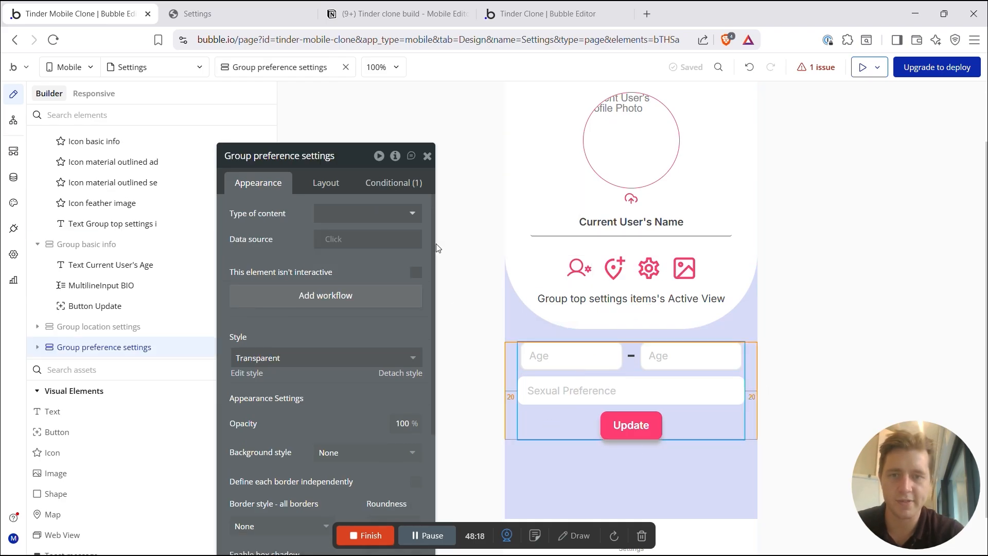
click(394, 183)
right_click(368, 216)
click(407, 221)
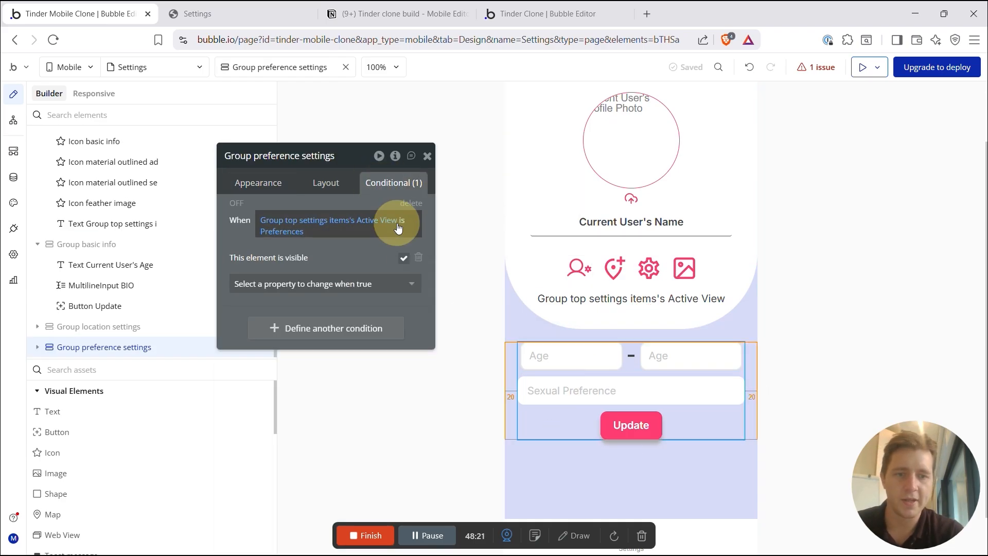
Step: Paste the copied condition onto the basic info icon and make it check that Active View is Basic
click(577, 268)
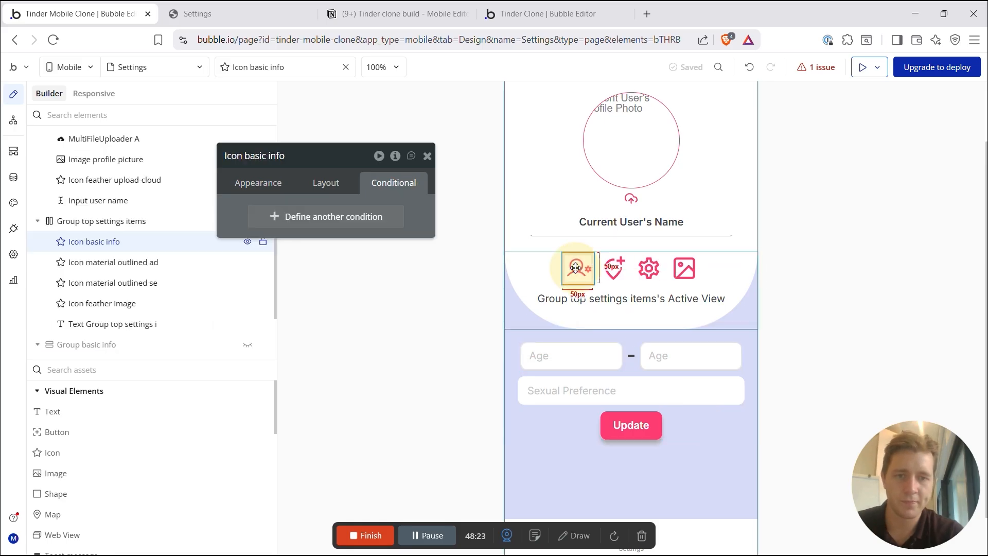
right_click(302, 219)
click(375, 183)
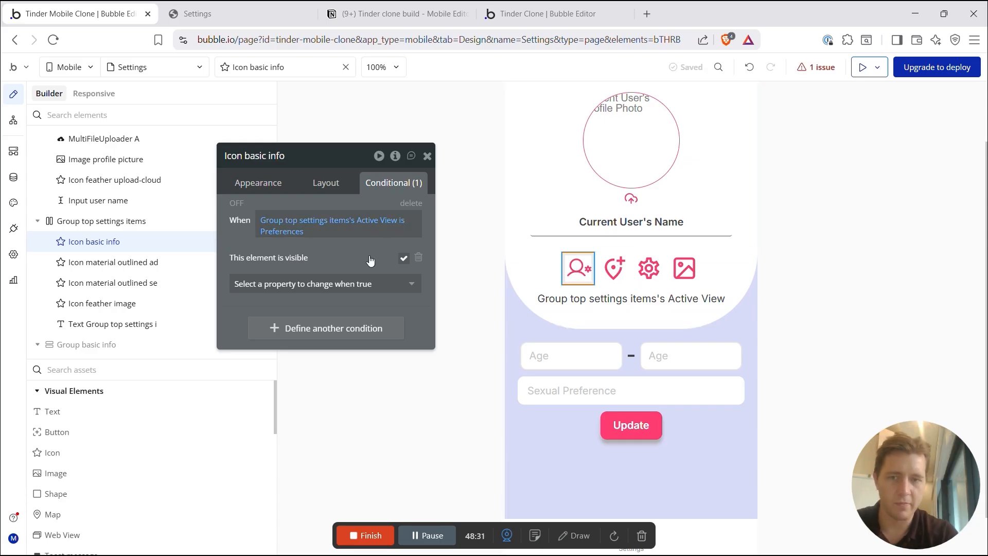
click(282, 231)
text(Basic)
click(288, 252)
click(247, 247)
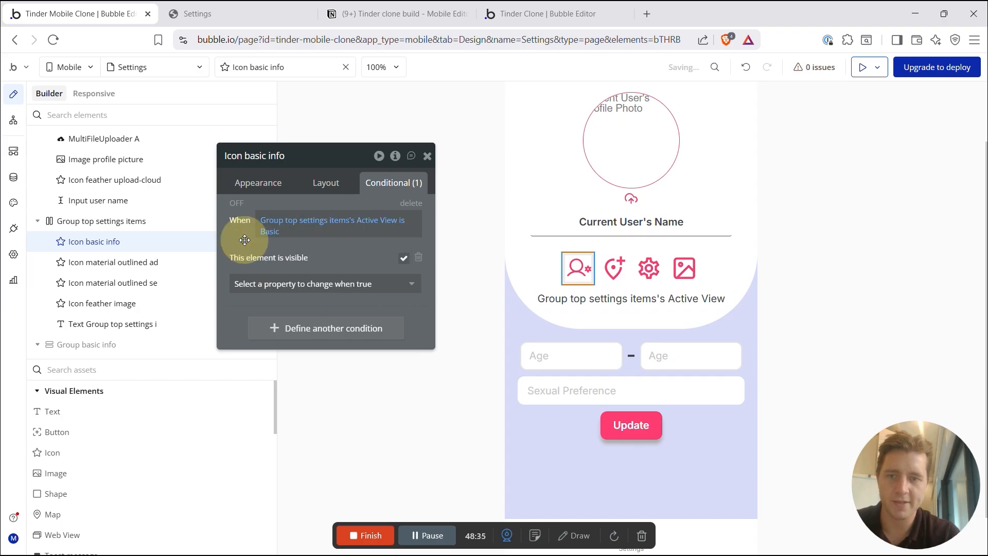
Step: Replace the visibility property in the basic info icon's condition with Icon color set to Text (#424242)
click(419, 259)
click(304, 261)
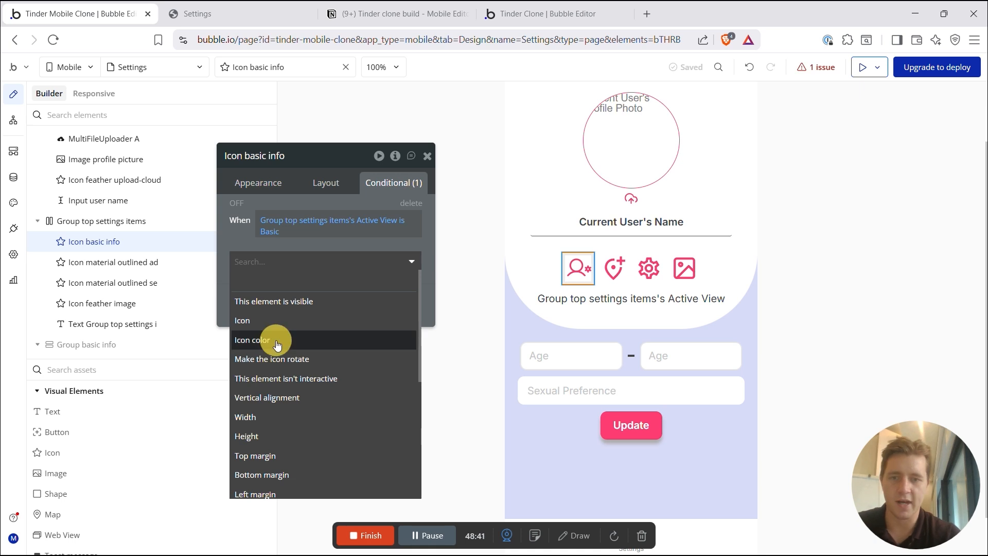
click(280, 339)
click(315, 271)
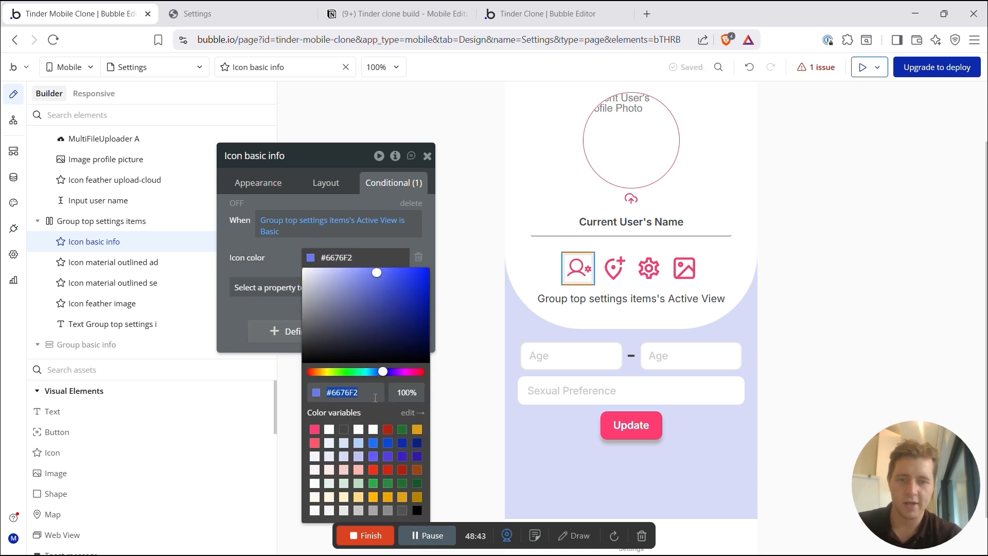
click(344, 429)
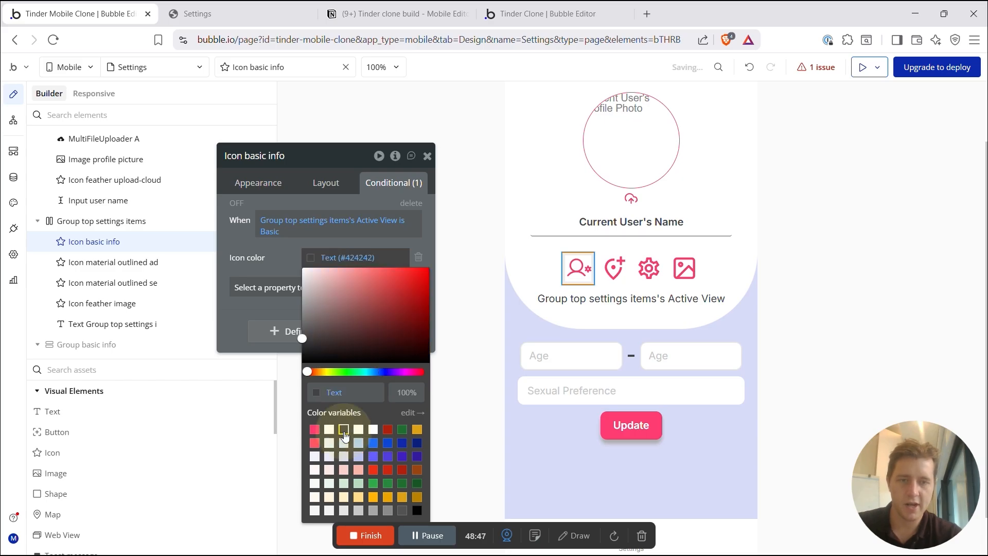
click(258, 266)
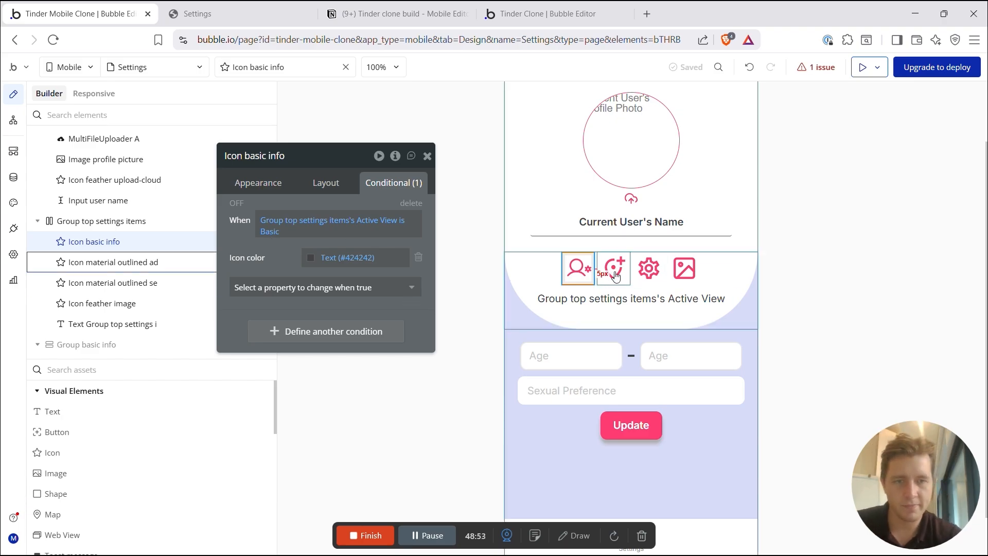
Step: Paste the condition onto the location icon, remove its visibility property and make it check that Active View is Location
click(111, 262)
right_click(298, 218)
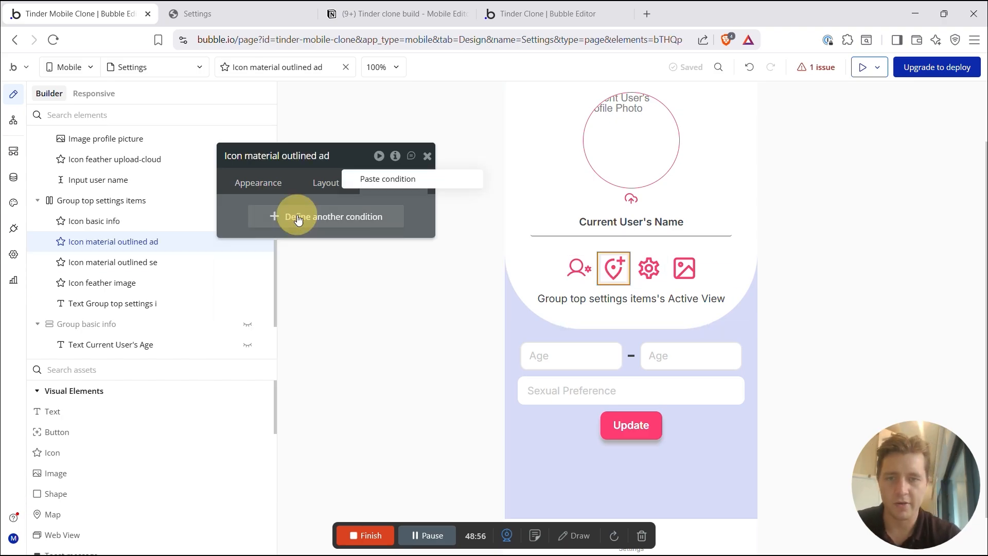
click(393, 181)
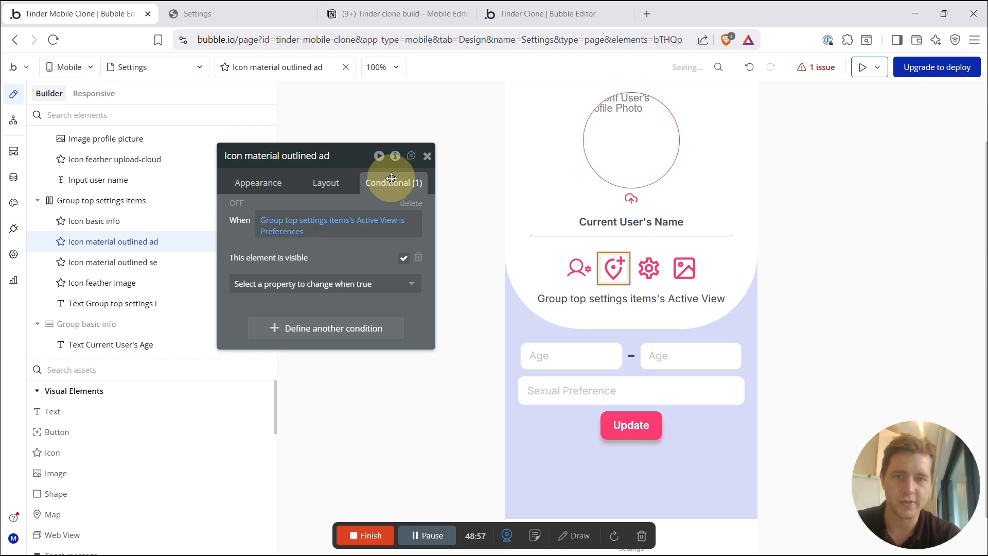
click(419, 260)
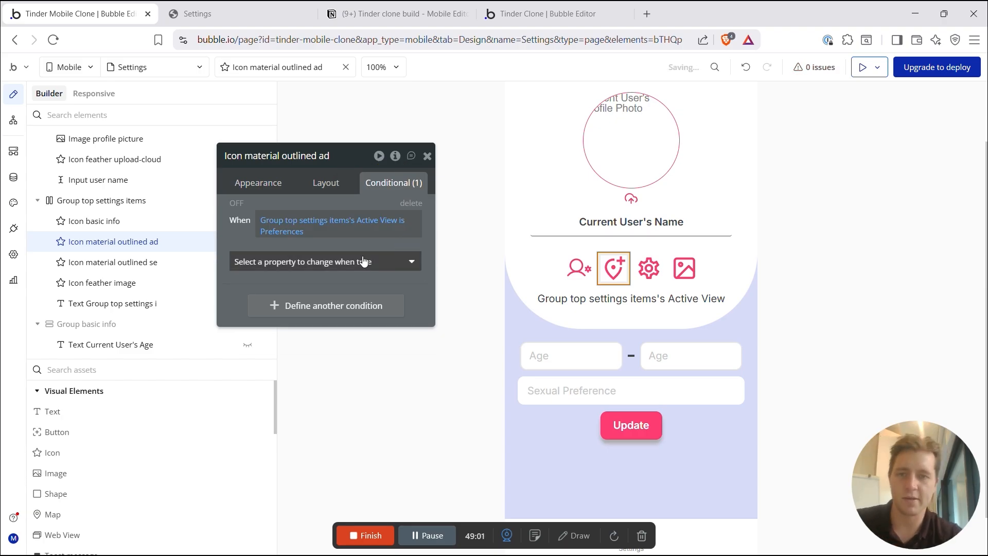
click(290, 234)
text(Location)
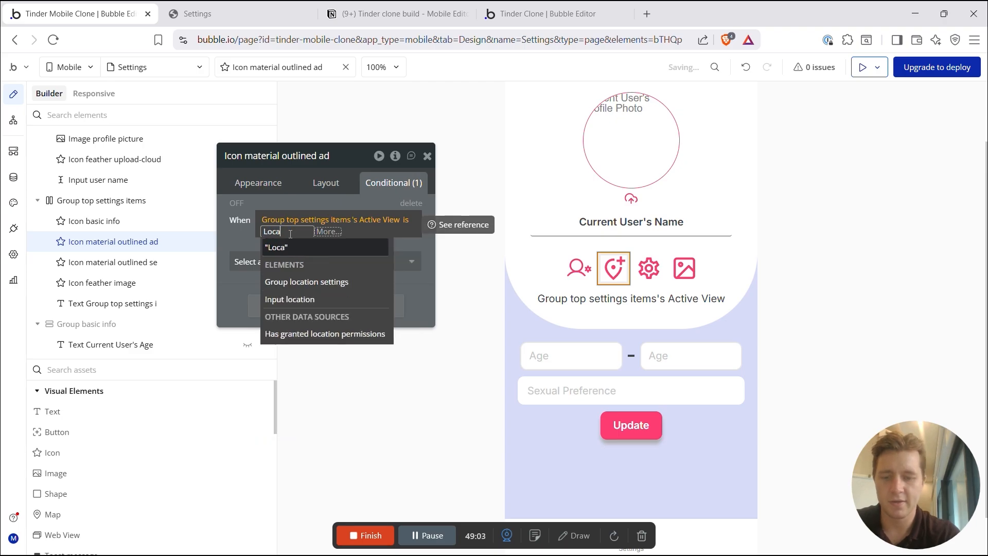
click(282, 247)
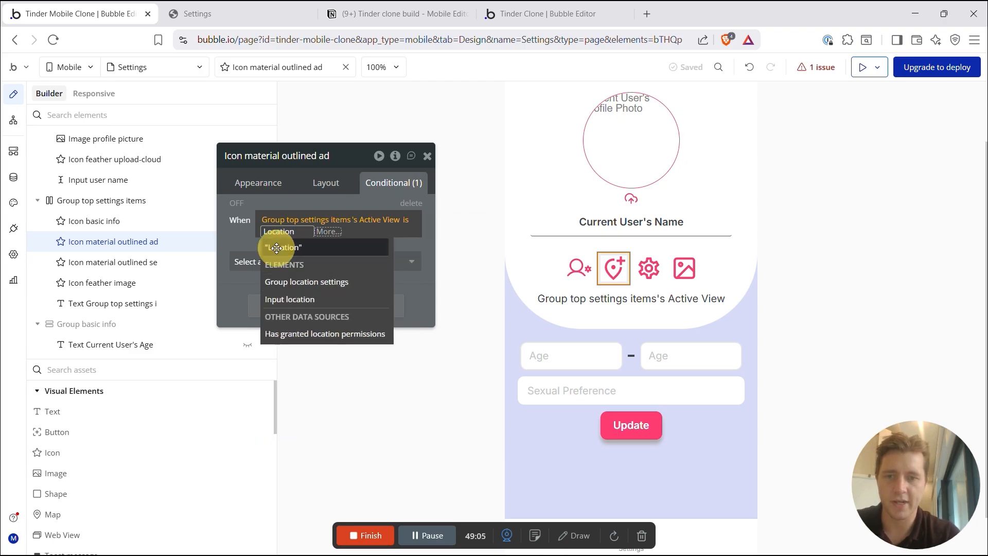
click(238, 240)
Step: Add an Icon color of Text (#424242) to the location icon's condition
click(274, 264)
click(265, 338)
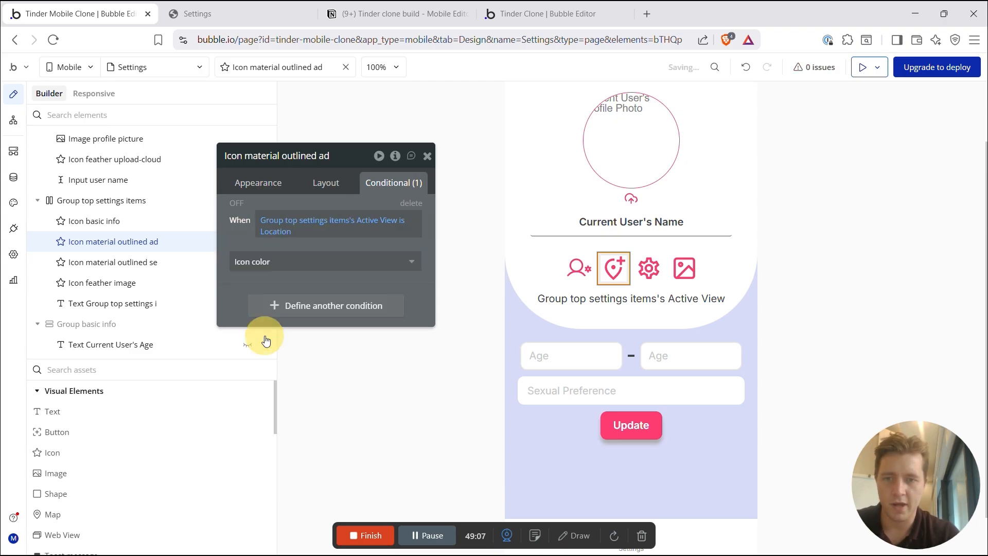
click(314, 262)
click(343, 429)
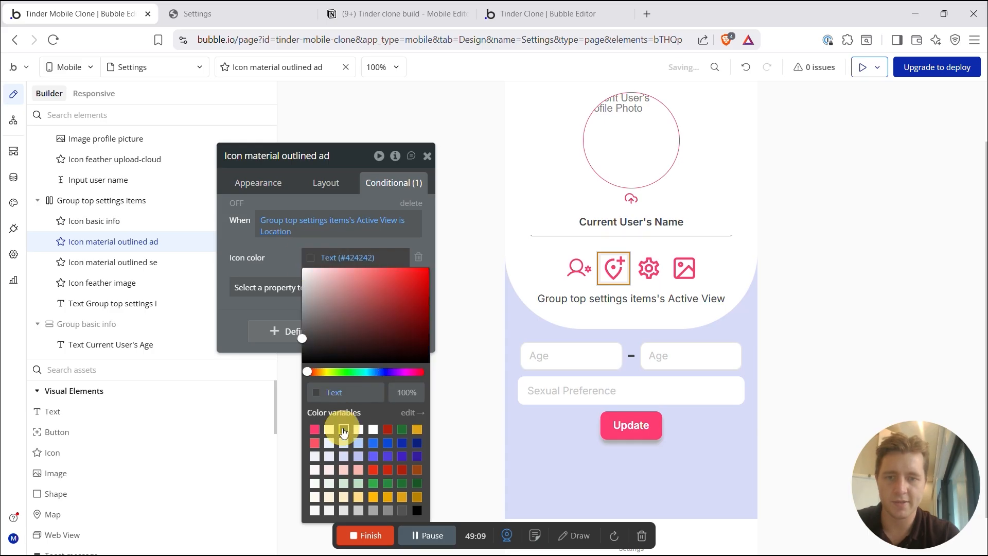
Step: Paste the Preferences condition onto the gear icon and replace its visibility property with Icon color Text (#424242)
click(647, 267)
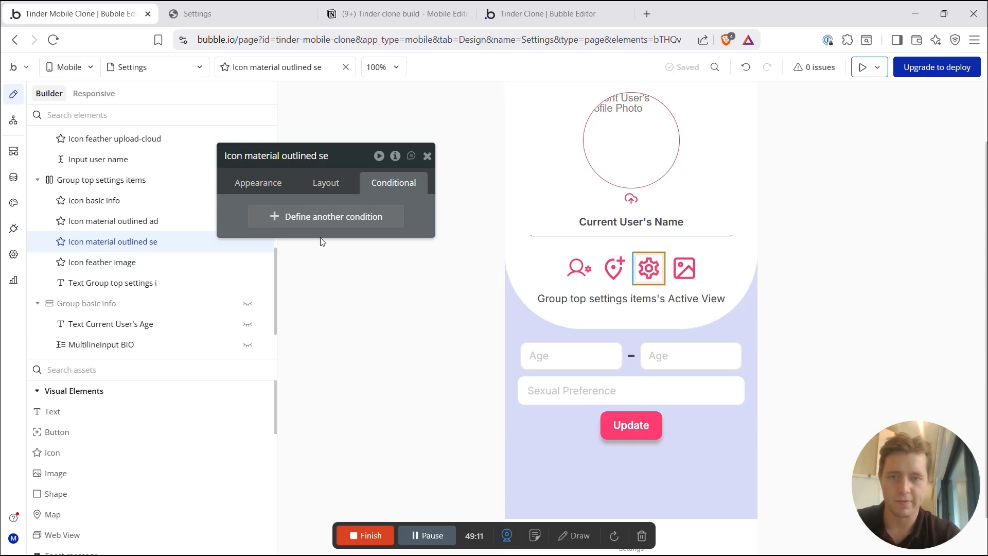
right_click(319, 218)
click(387, 181)
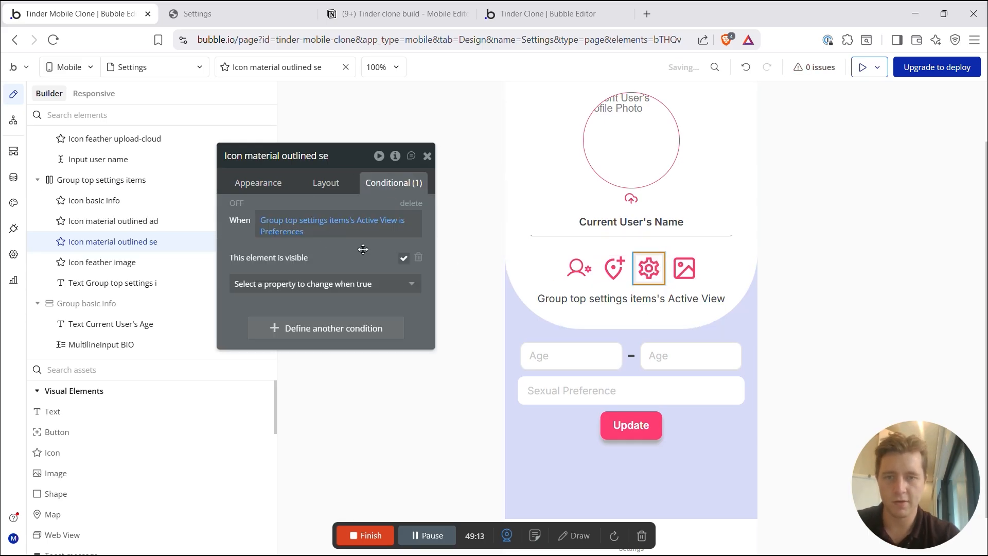
click(418, 257)
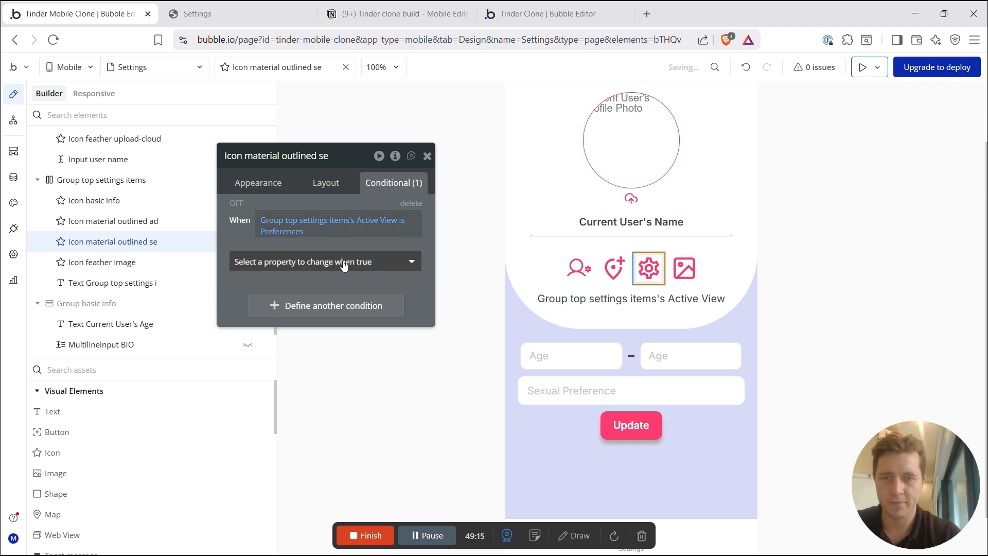
click(343, 263)
click(261, 341)
click(310, 256)
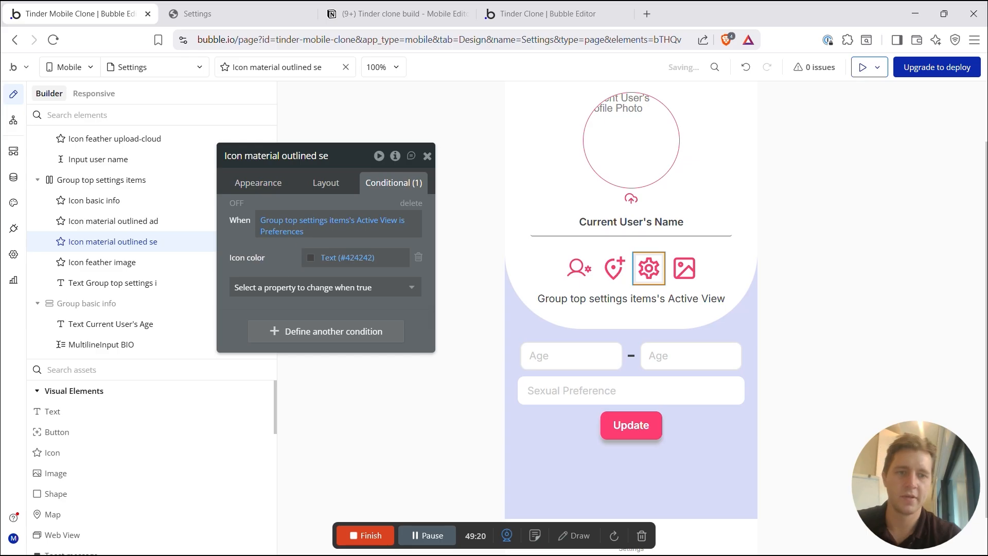
Step: Reload the Settings preview and test the icon highlighting and view label for the Basic, Location and Preferences views
click(229, 12)
click(53, 39)
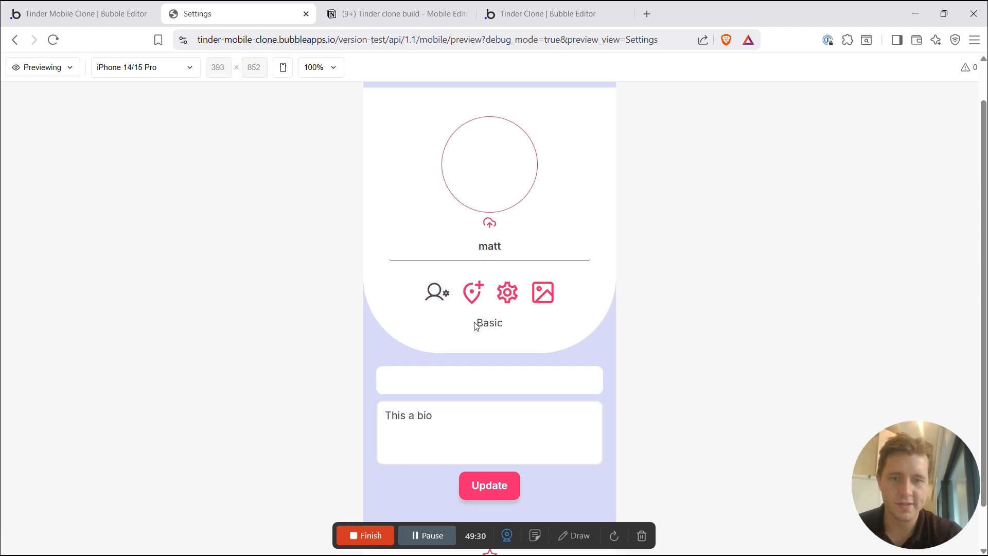
scroll(394, 421, down, 1)
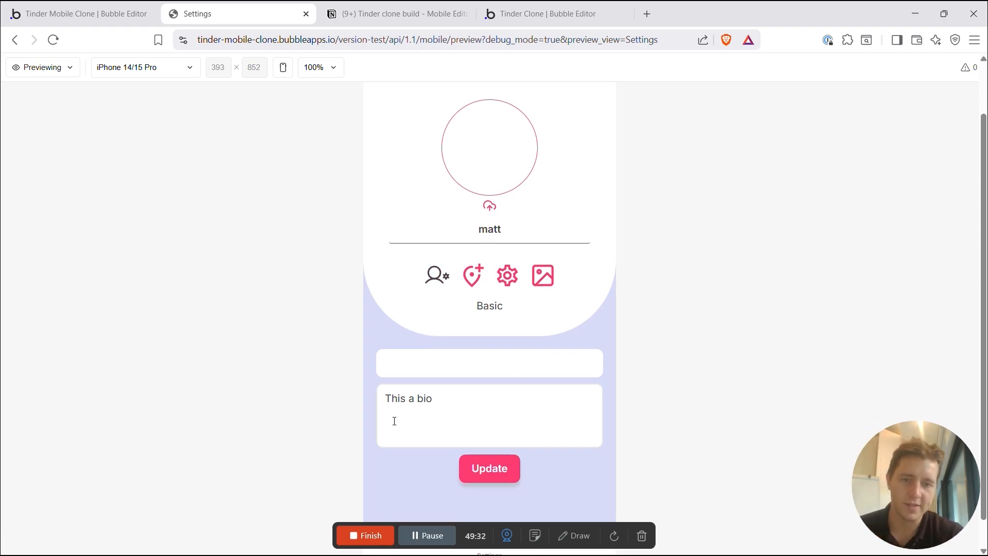
click(474, 281)
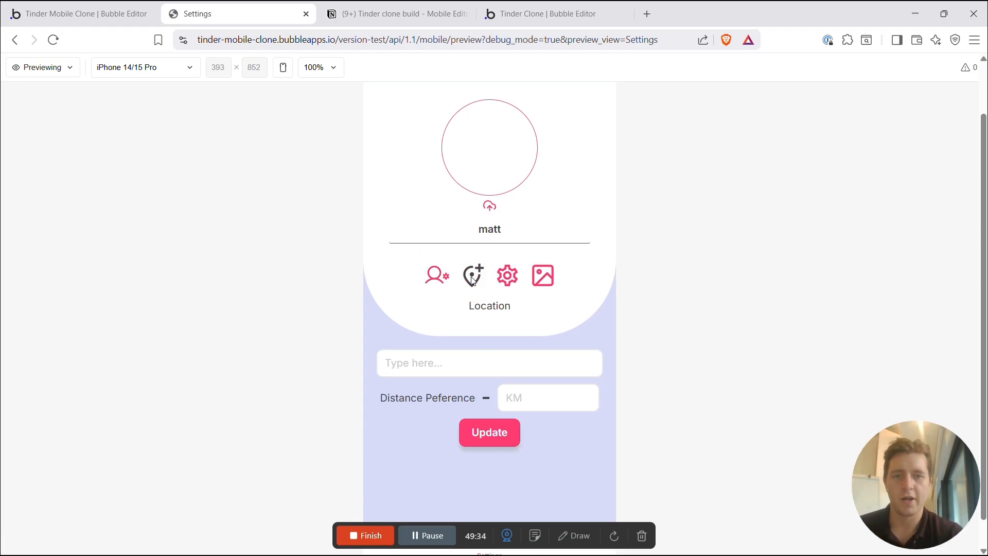
drag(510, 305, 457, 306)
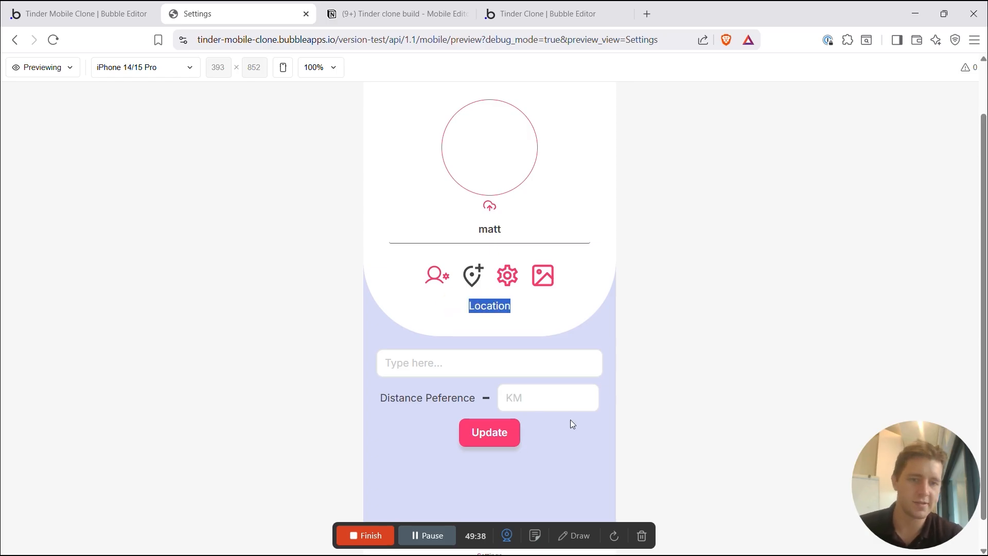
click(508, 281)
Step: Return to the editor and open the image icon's appearance properties, moving its property editor clear of the icon row
key(ctrl+shift+Tab)
double_click(684, 220)
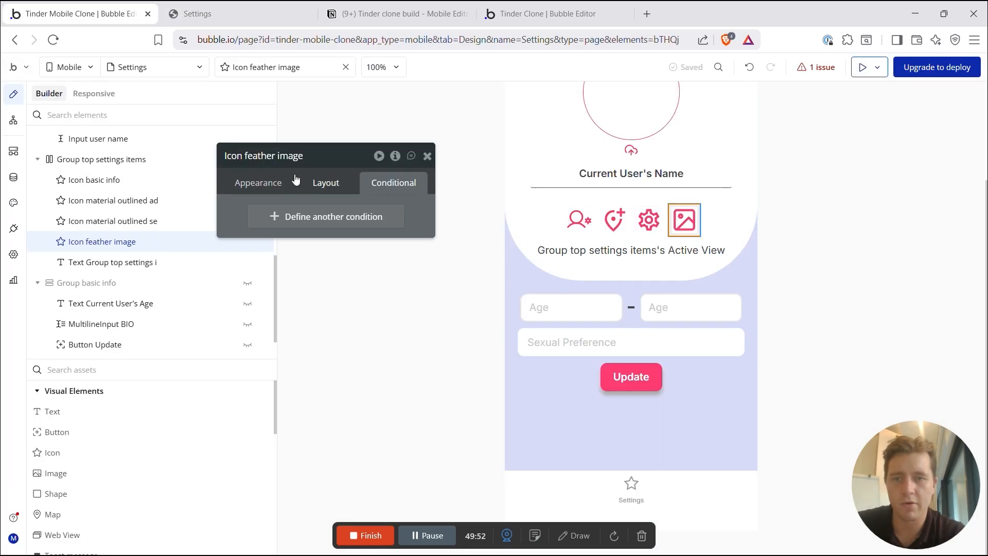
click(259, 183)
drag(344, 165, 443, 94)
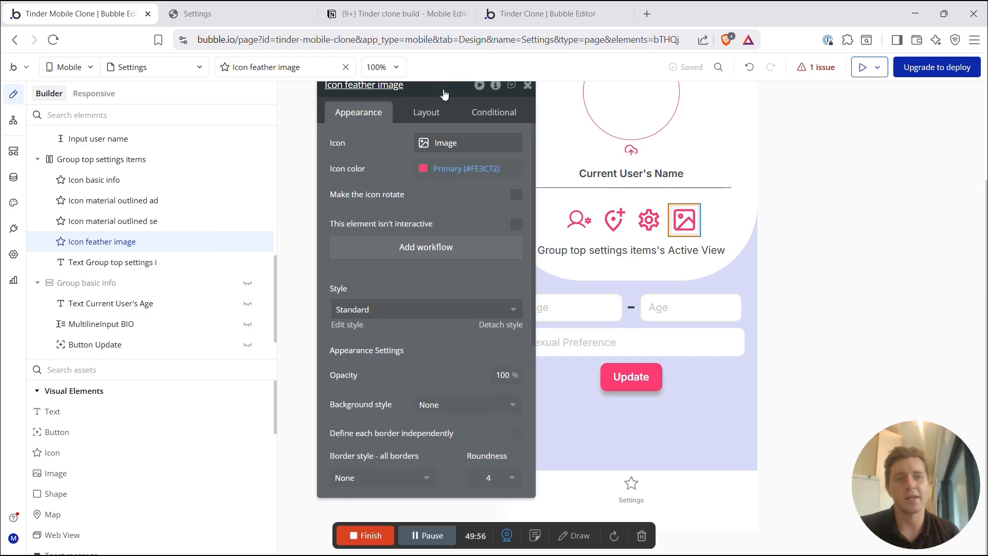